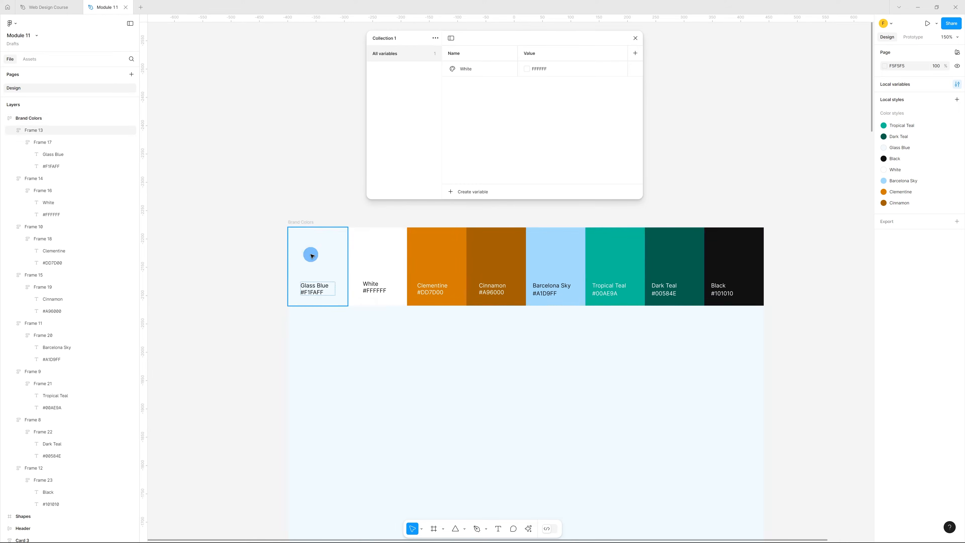
# - Create a color variable named Glass Blue with the value F1FAFF sampled from the Glass Blue swatch
pyautogui.click(258, 225)
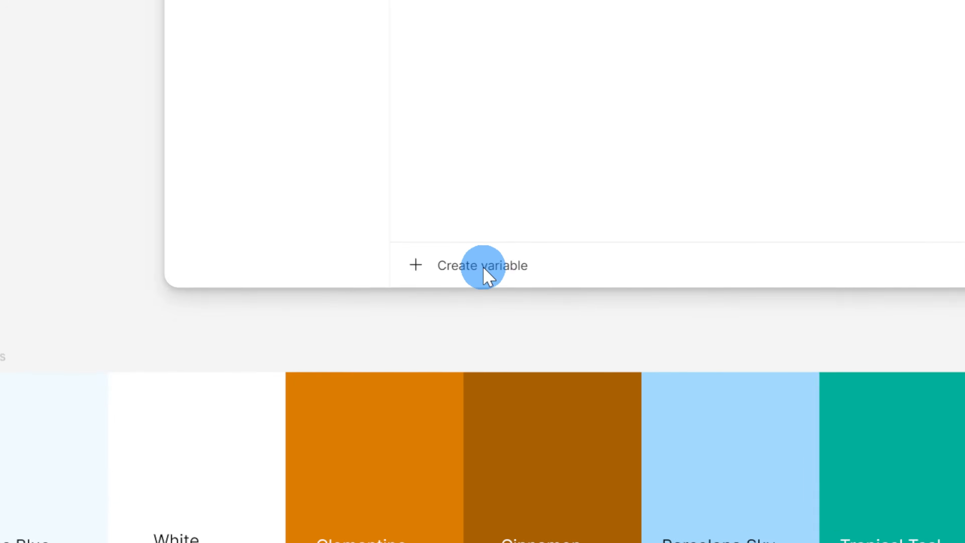
pyautogui.click(474, 195)
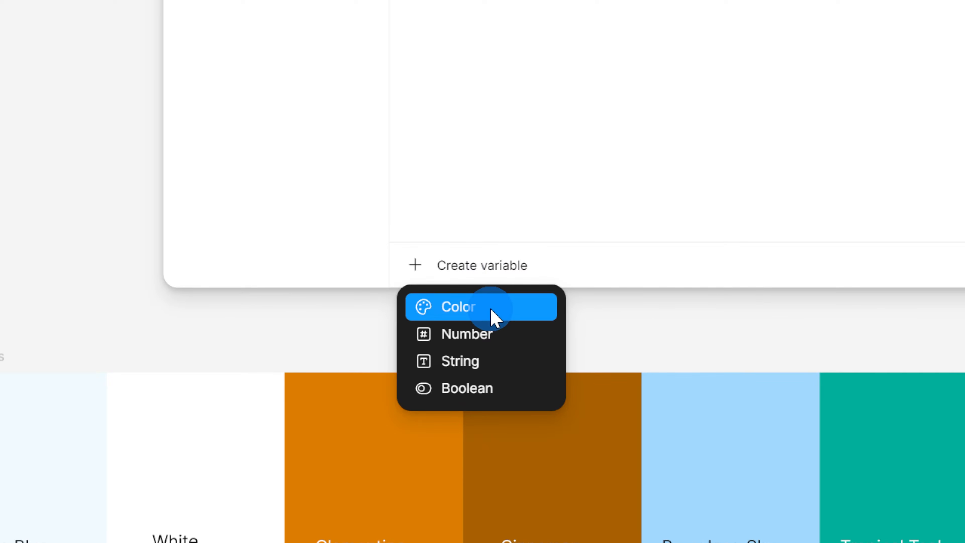
pyautogui.click(501, 310)
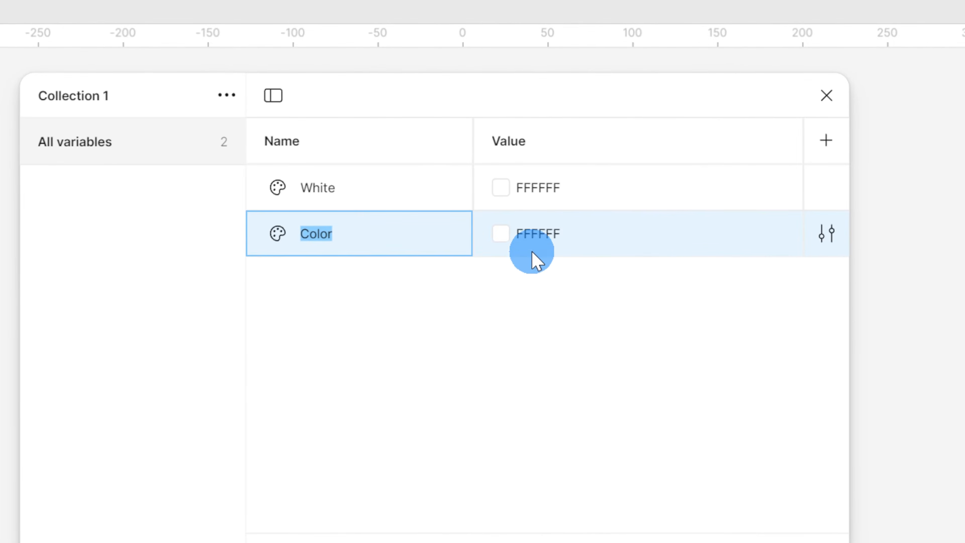
pyautogui.click(529, 85)
pyautogui.click(508, 235)
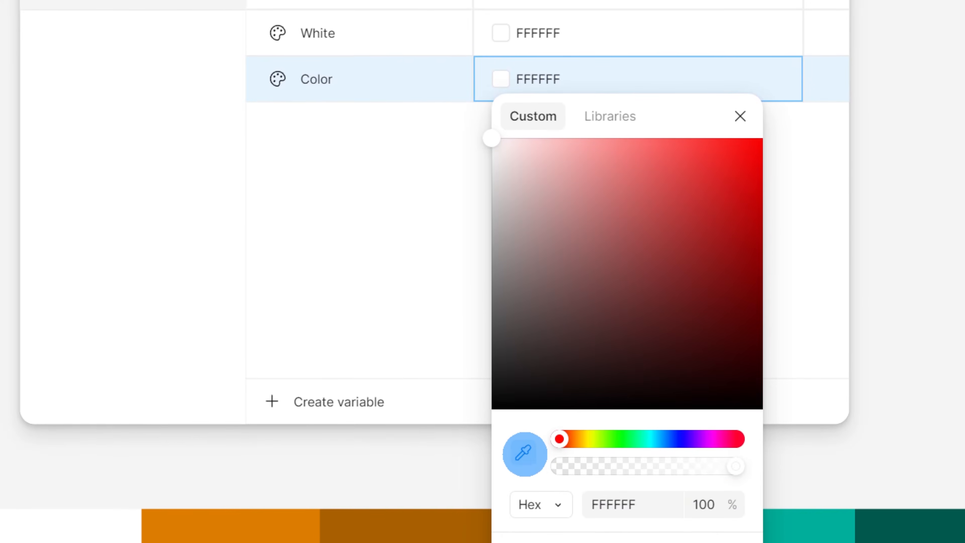
pyautogui.click(524, 454)
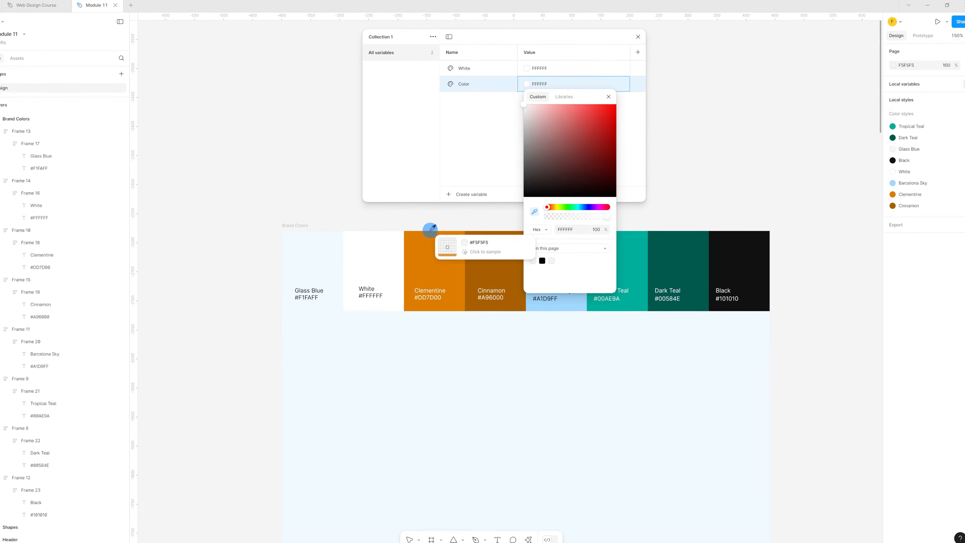
pyautogui.click(314, 250)
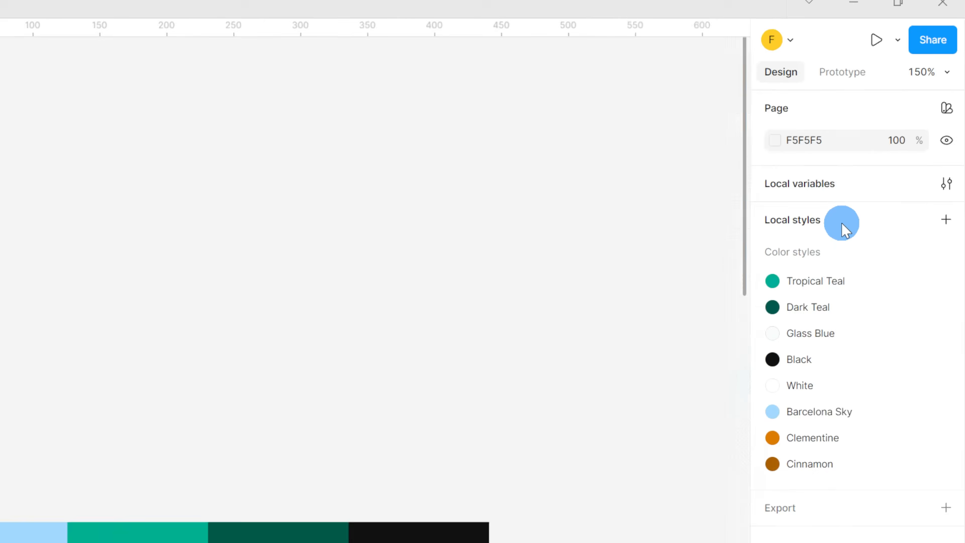
pyautogui.click(807, 244)
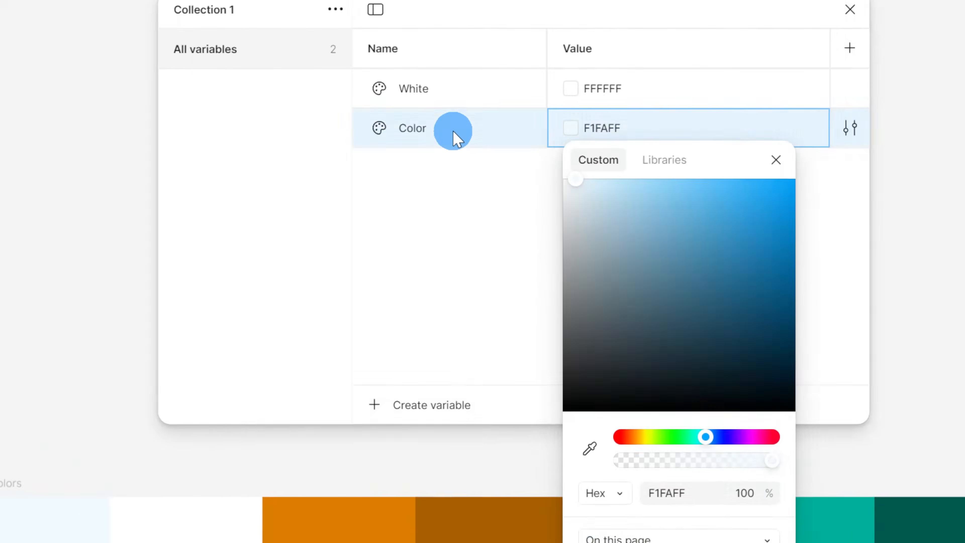
pyautogui.doubleClick(483, 90)
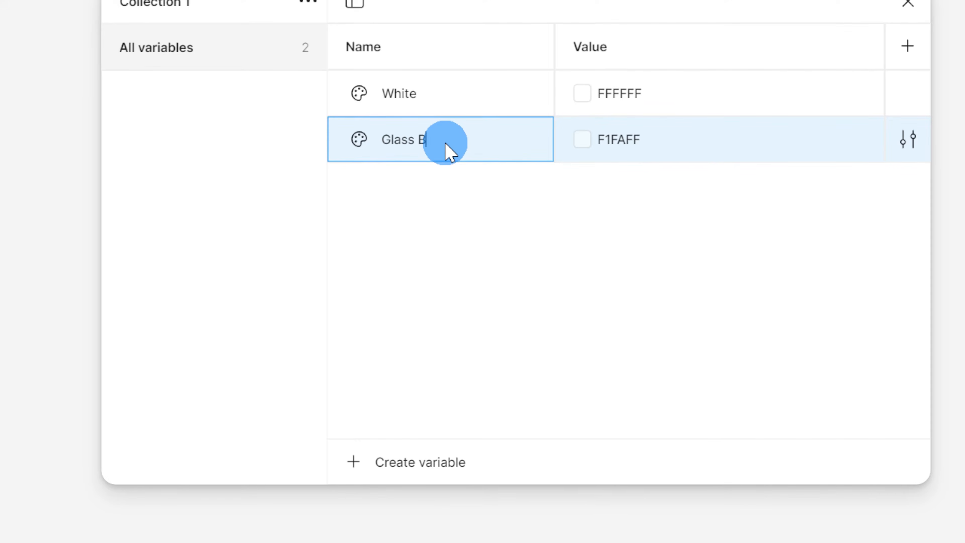
pyautogui.click(477, 219)
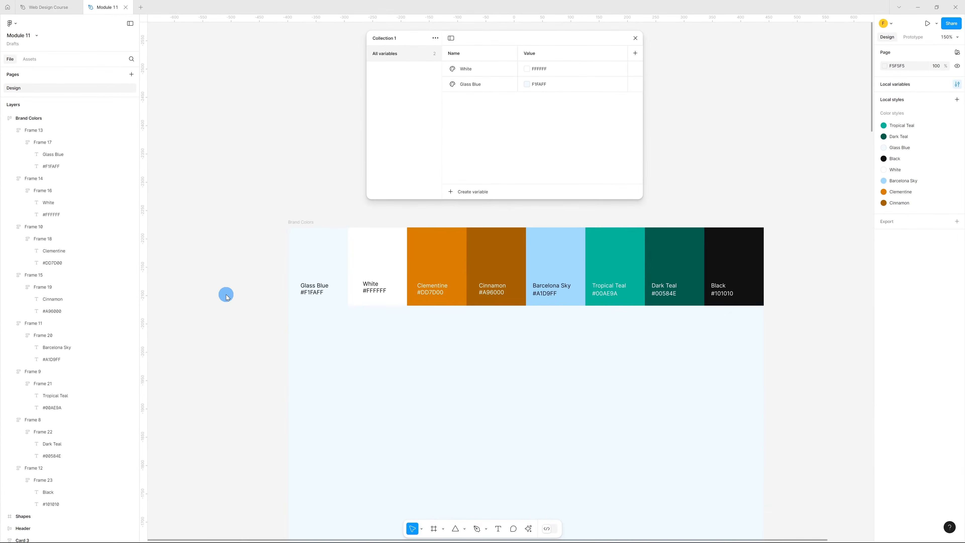
pyautogui.click(325, 316)
pyautogui.click(776, 212)
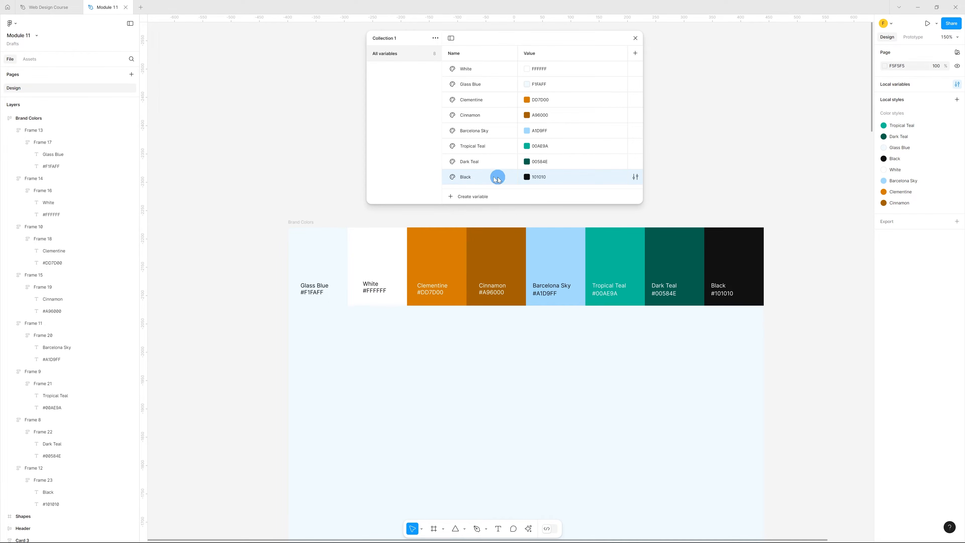
# - Move the Black variable directly below White and group the two variables as Neutrals
pyautogui.moveTo(512, 185); pyautogui.dragTo(506, 87)
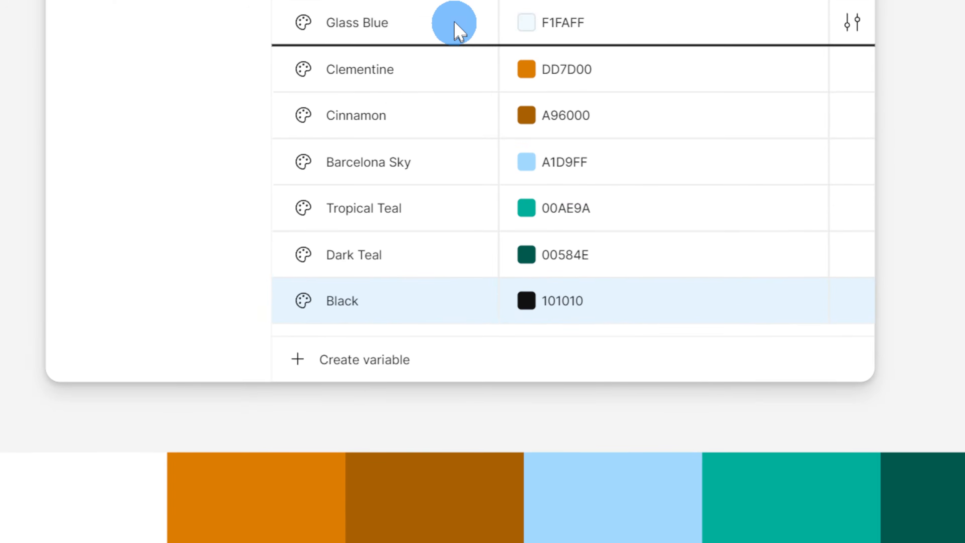
pyautogui.moveTo(459, 30); pyautogui.dragTo(458, 23)
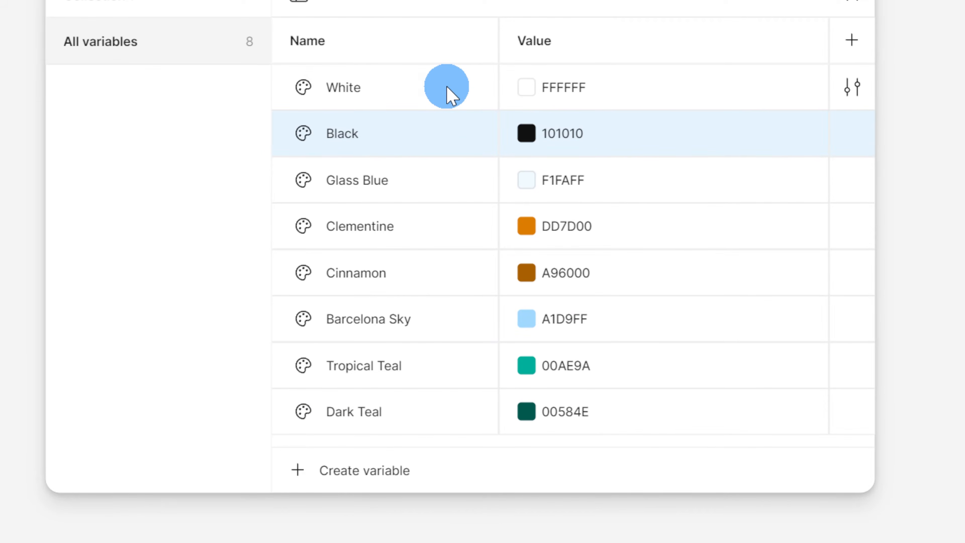
pyautogui.keyDown('shift'); pyautogui.click(447, 88); pyautogui.keyUp('shift')
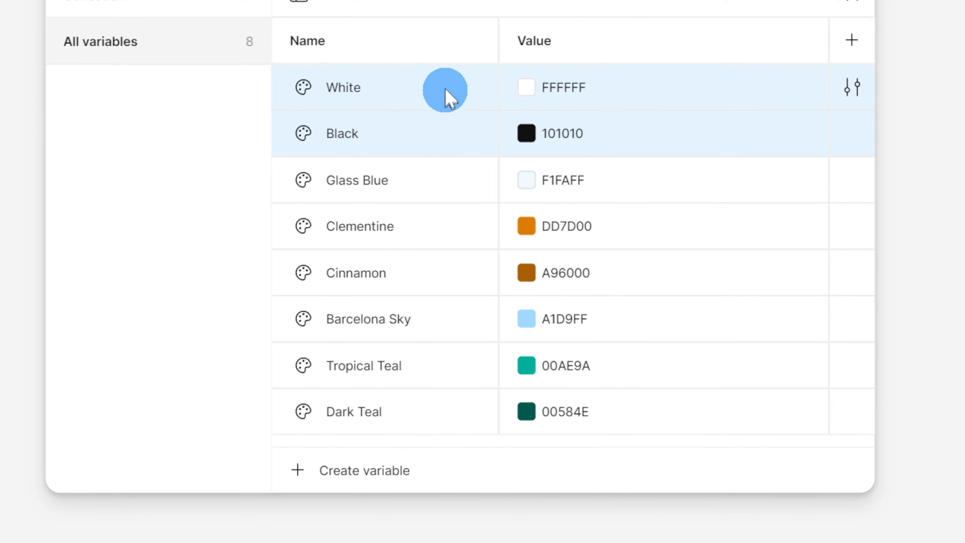
pyautogui.rightClick(448, 88)
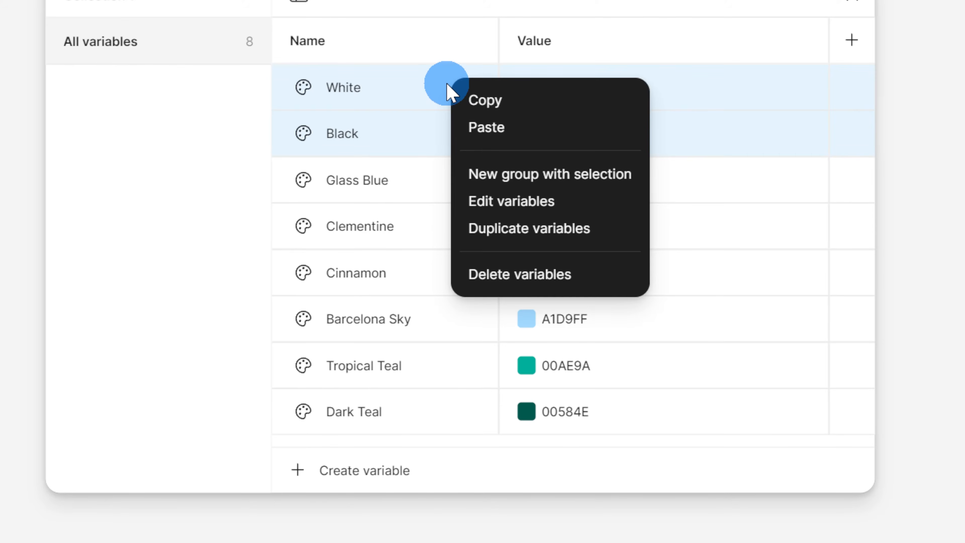
pyautogui.click(516, 174)
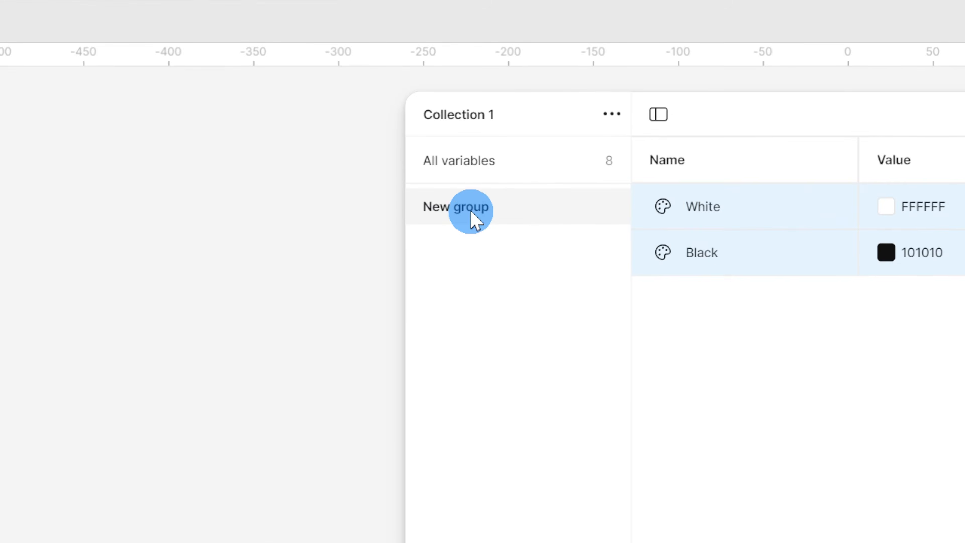
pyautogui.doubleClick(389, 72)
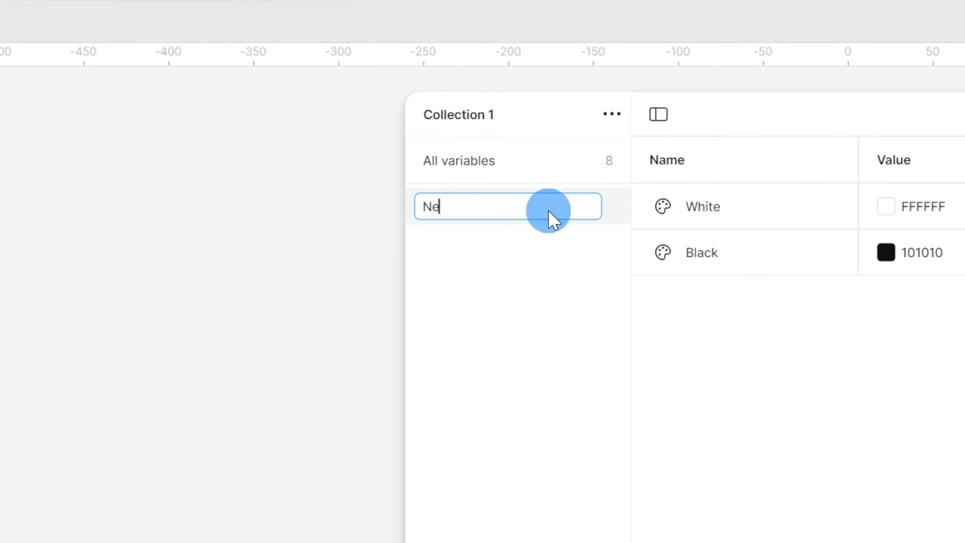
pyautogui.press('Return')
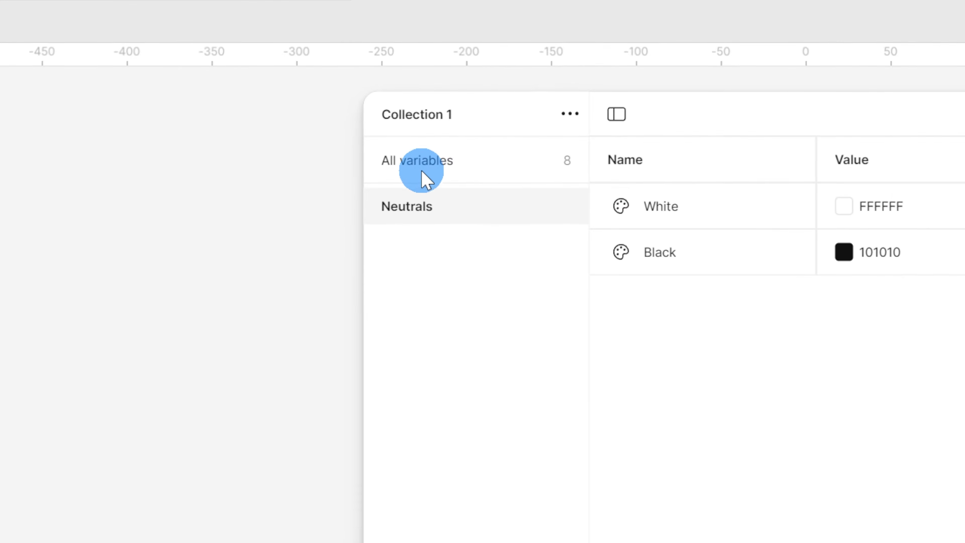
# - Group the six ungrouped color variables, Glass Blue through Dark Teal, in a new group named Main Colors
pyautogui.click(394, 55)
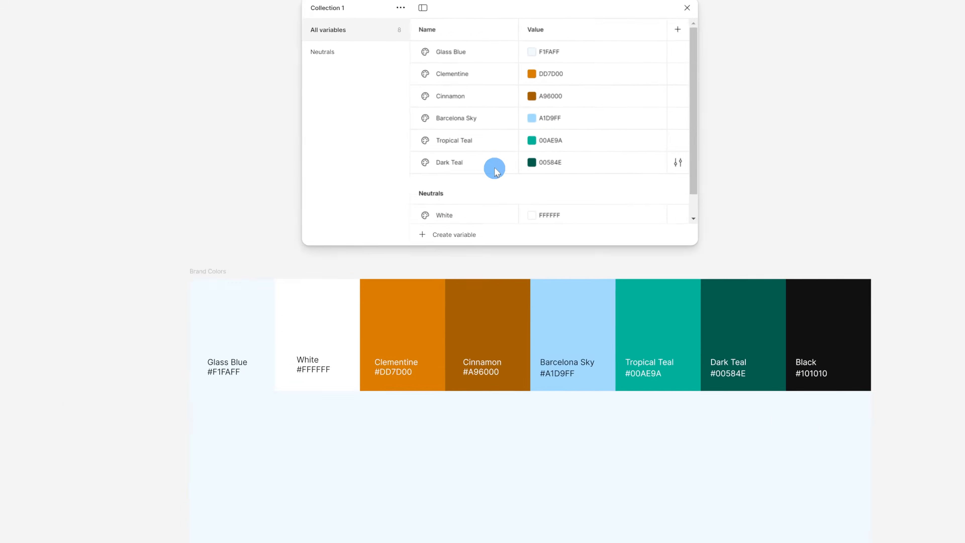
pyautogui.click(494, 169)
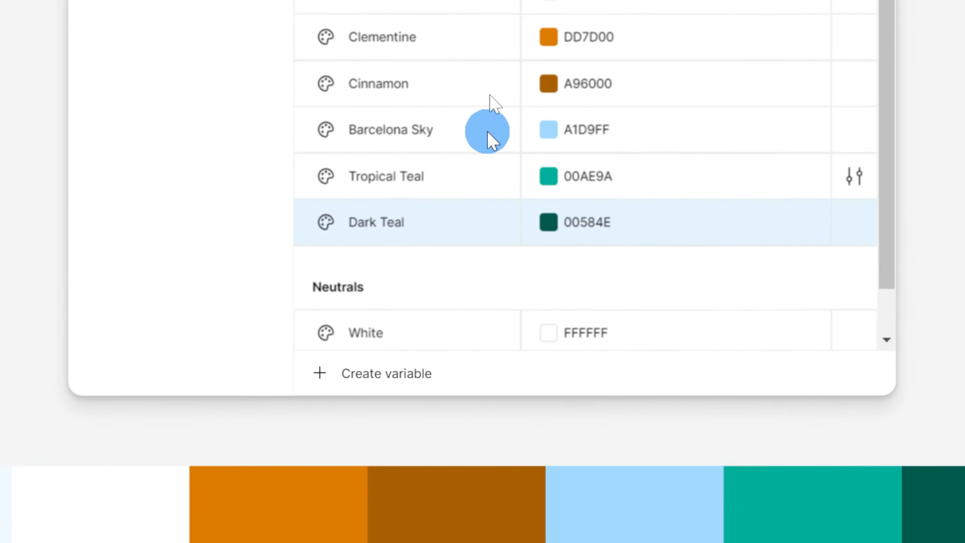
pyautogui.keyDown('shift'); pyautogui.click(491, 57); pyautogui.keyUp('shift')
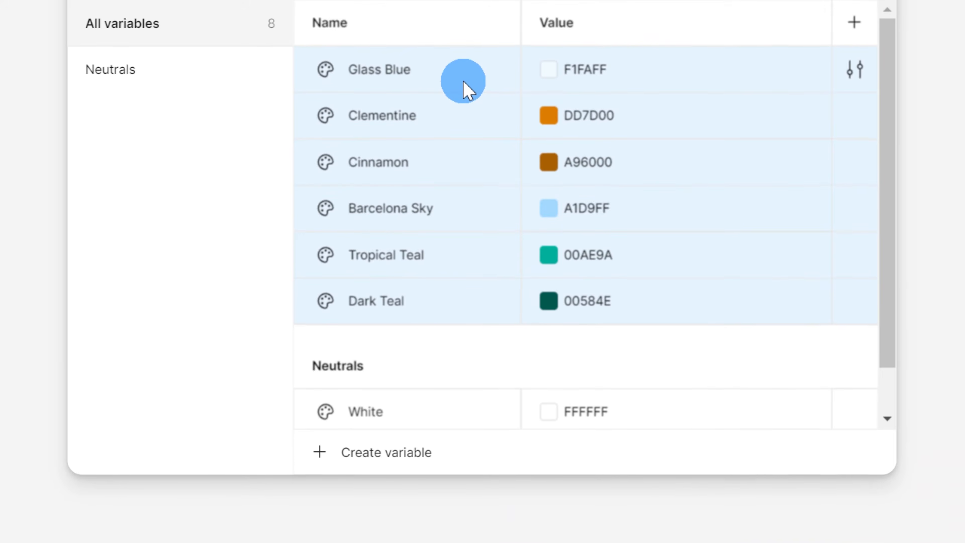
pyautogui.rightClick(465, 81)
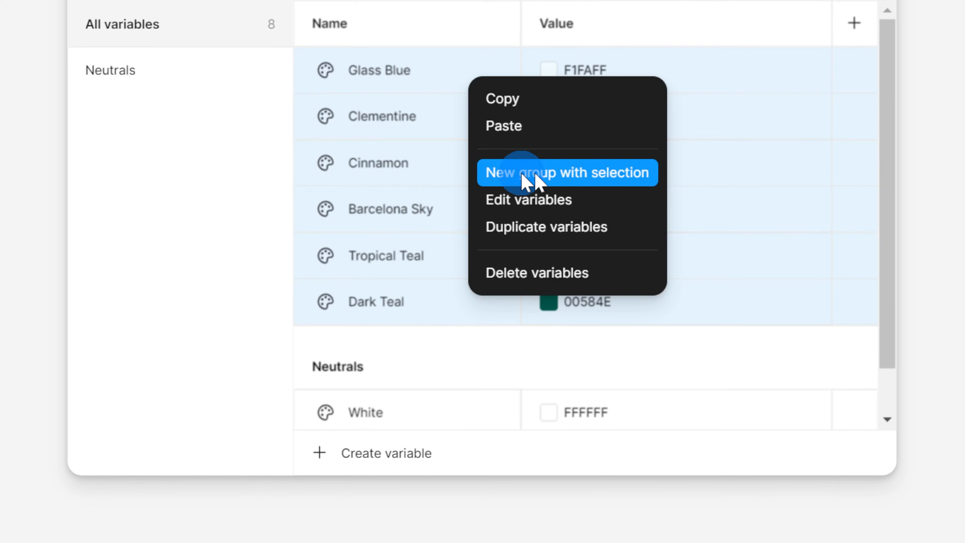
pyautogui.click(551, 174)
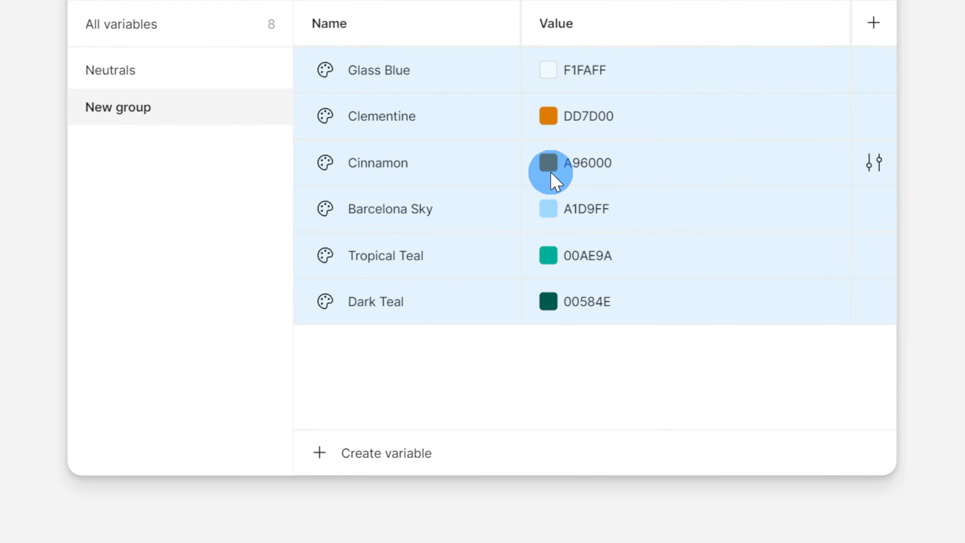
pyautogui.doubleClick(143, 113)
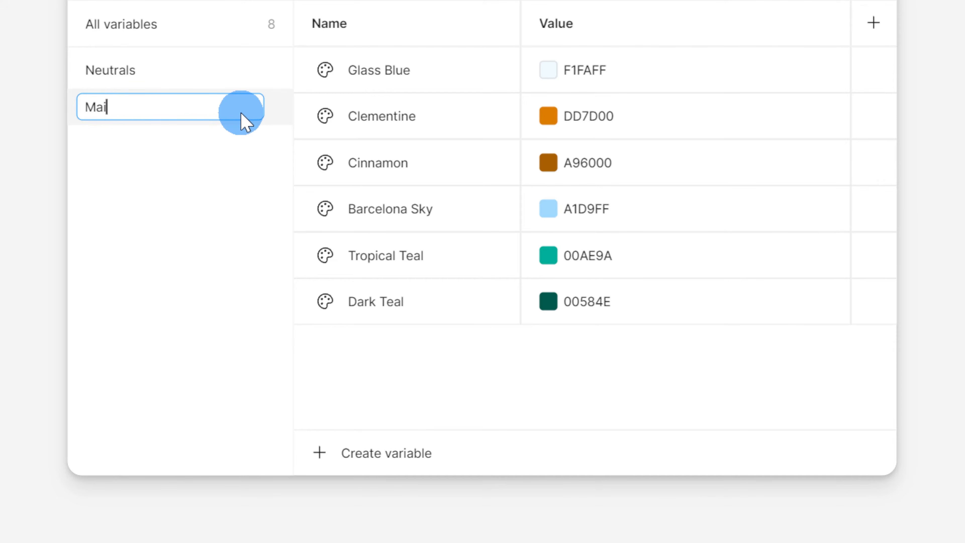
pyautogui.write('Main Colors')
pyautogui.press('Return')
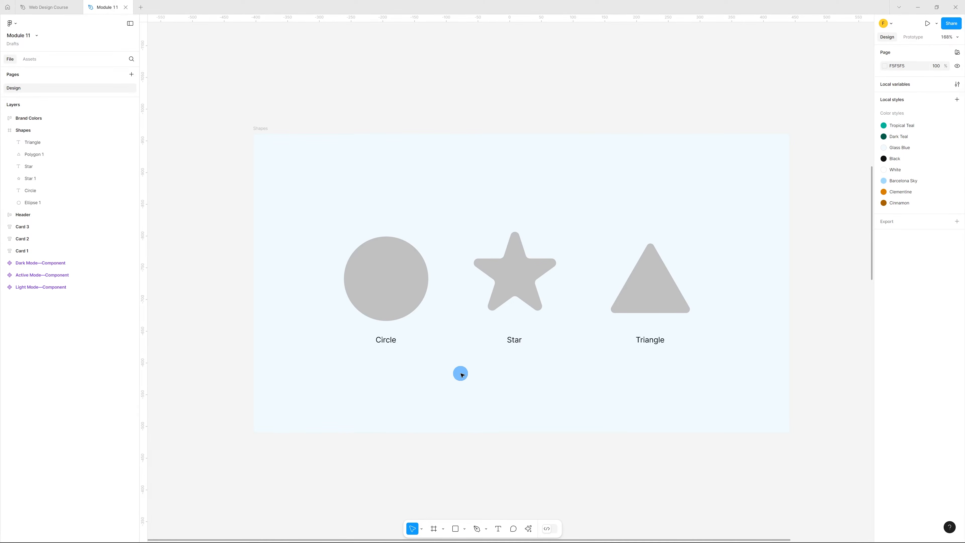
# - Apply the Barcelona Sky variable from Main Colors as the circle's fill in the Shapes frame
pyautogui.click(406, 281)
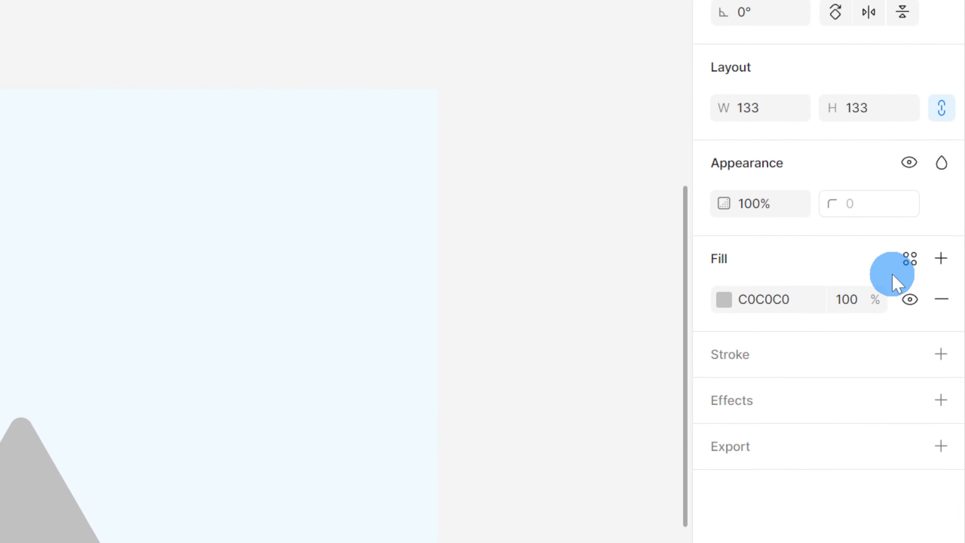
pyautogui.click(910, 260)
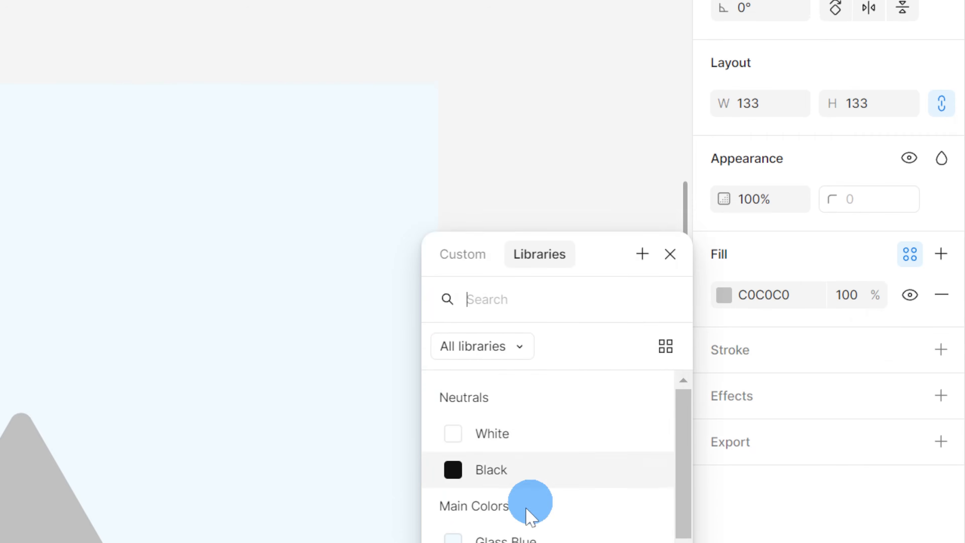
pyautogui.click(479, 493)
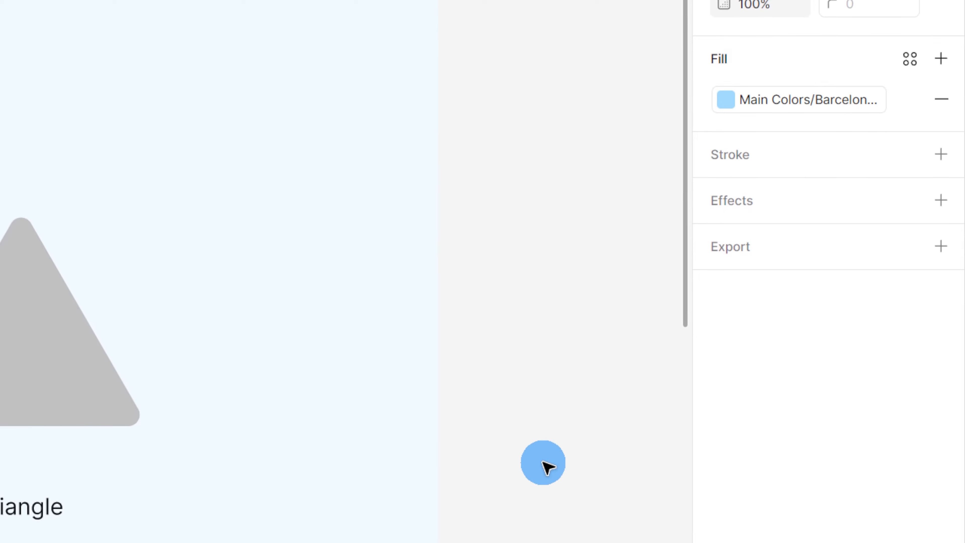
pyautogui.click(825, 326)
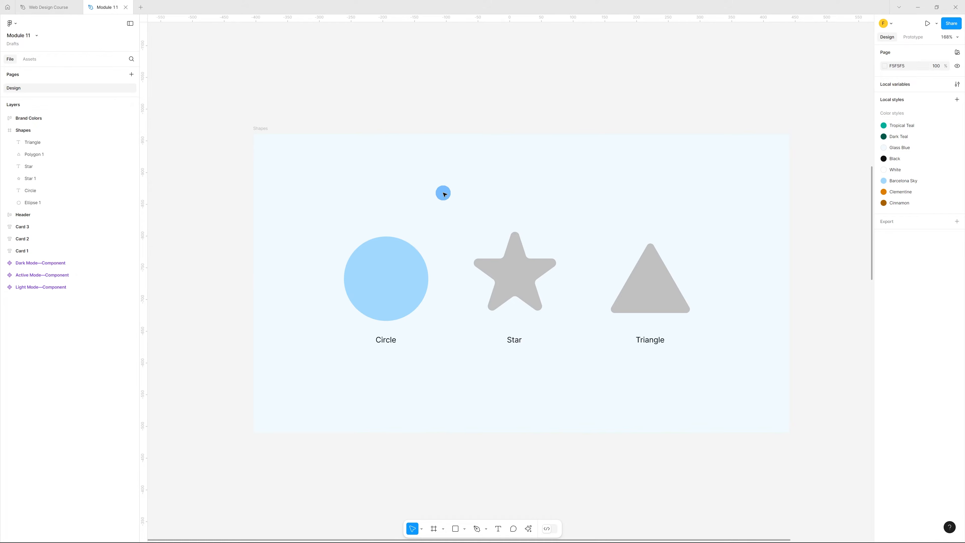
# - Apply the Tropical Teal variable from Main Colors as the fill of both the star and the triangle
pyautogui.moveTo(492, 212); pyautogui.dragTo(655, 302)
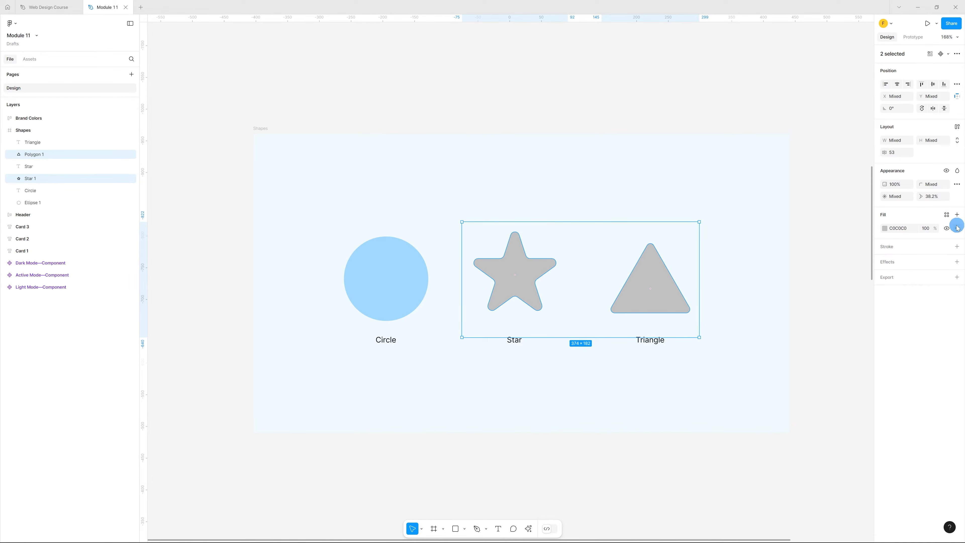
pyautogui.click(946, 214)
pyautogui.scroll(-3, 824, 300)
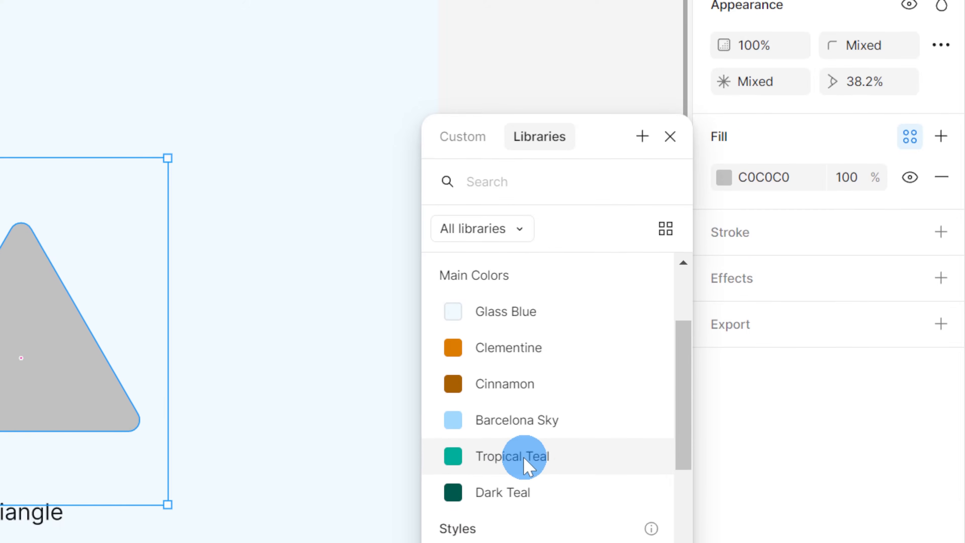
pyautogui.click(519, 528)
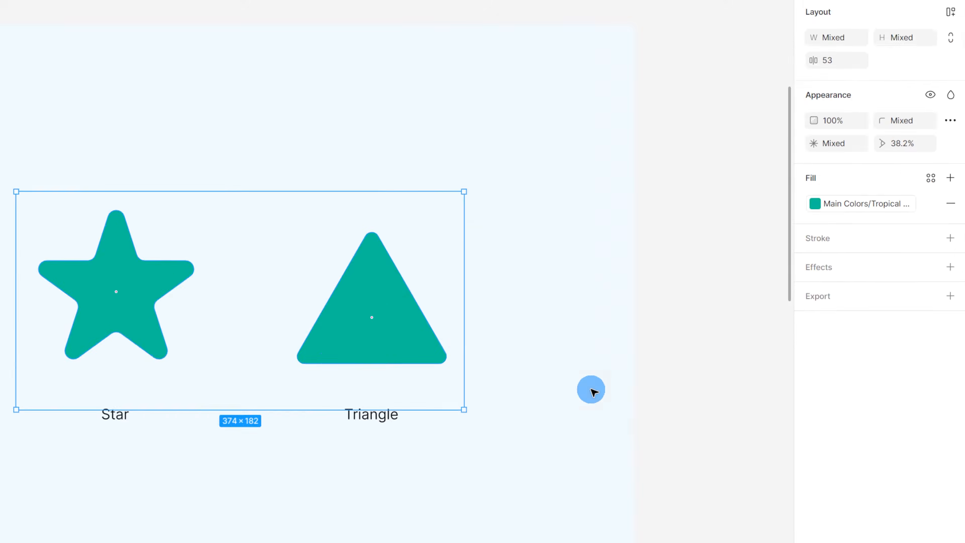
pyautogui.click(592, 392)
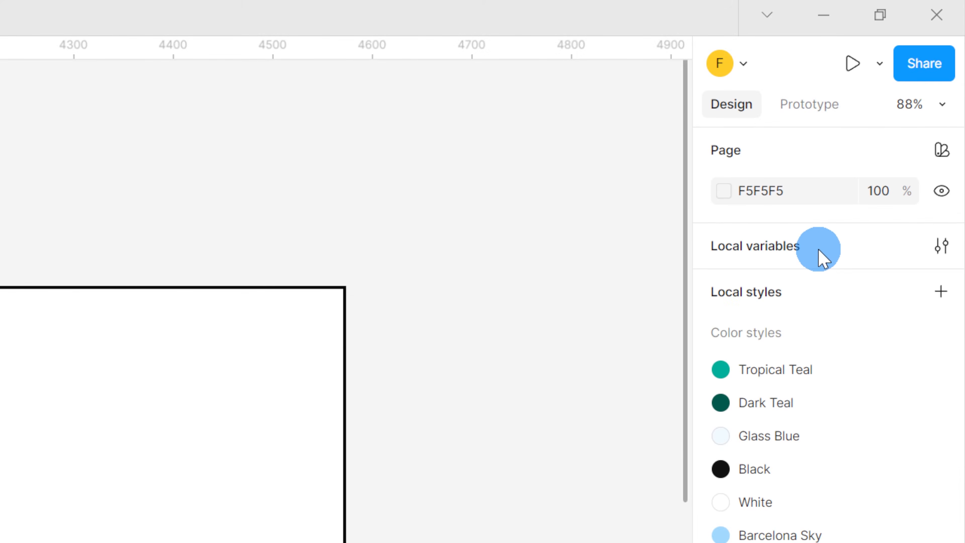
# - Open the local variables and rename Collection 1, which holds the color variables
pyautogui.click(821, 254)
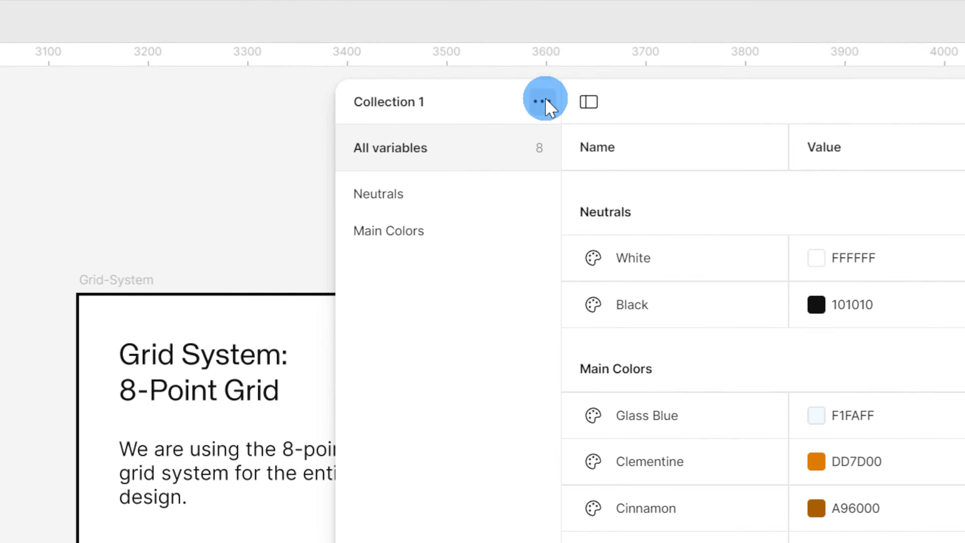
pyautogui.click(544, 101)
pyautogui.click(539, 141)
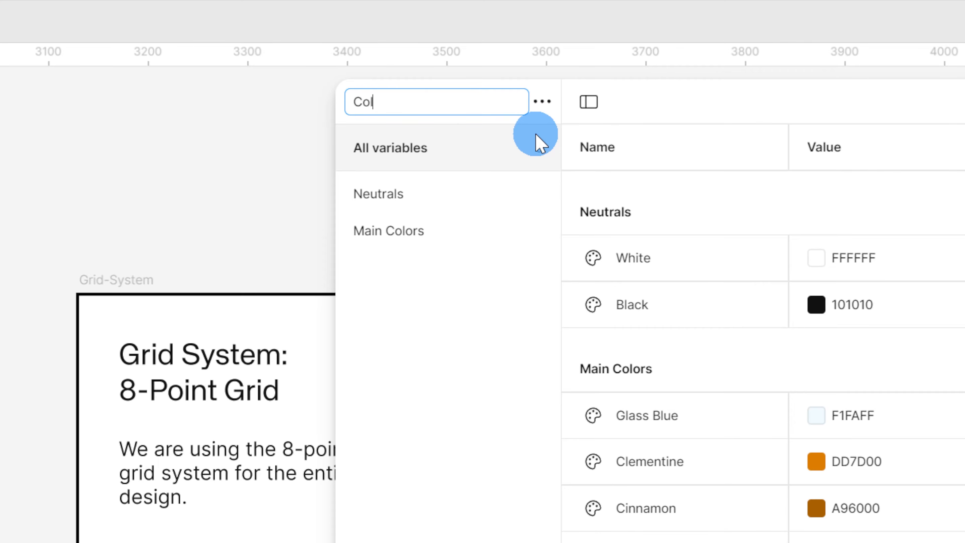
# - Create a second variable collection and name it Spacing
pyautogui.click(544, 102)
pyautogui.click(541, 216)
pyautogui.moveTo(455, 110); pyautogui.dragTo(353, 107)
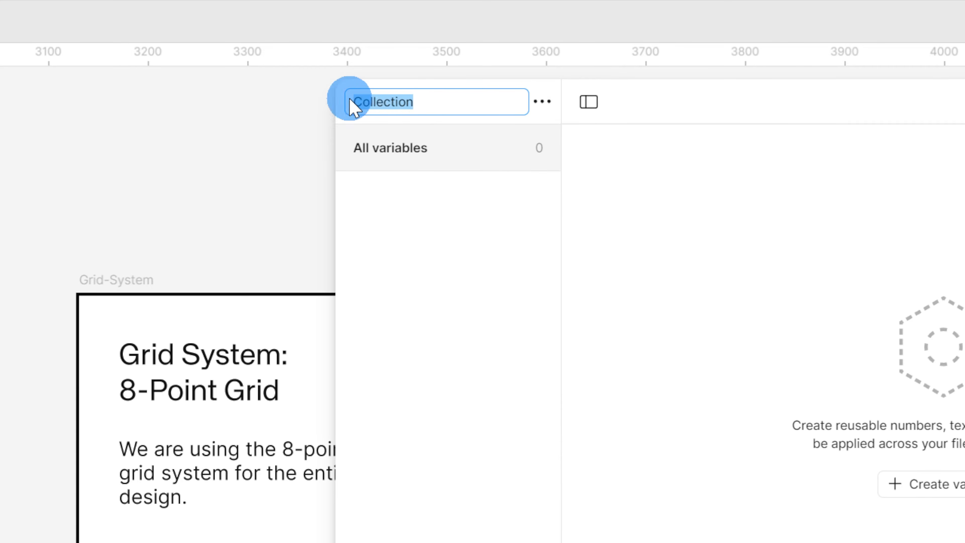
pyautogui.click(582, 109)
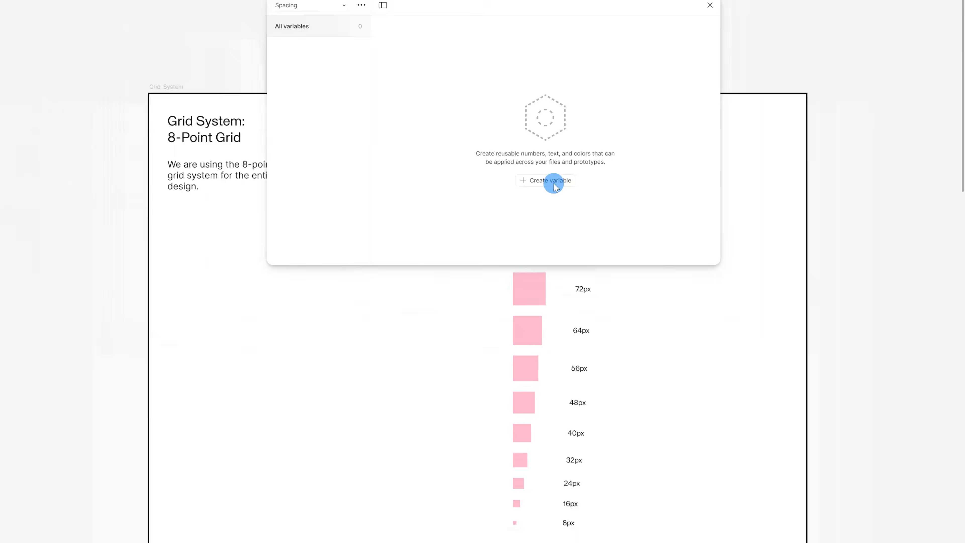
# - Create a number variable named Extra Small with the value 8 in the Spacing collection
pyautogui.click(581, 167)
pyautogui.click(517, 339)
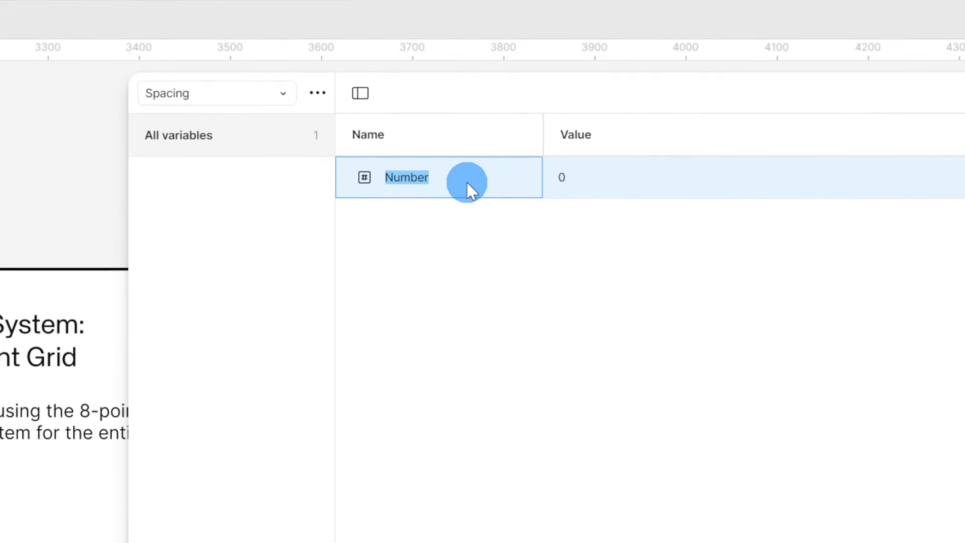
pyautogui.write('Extra Small')
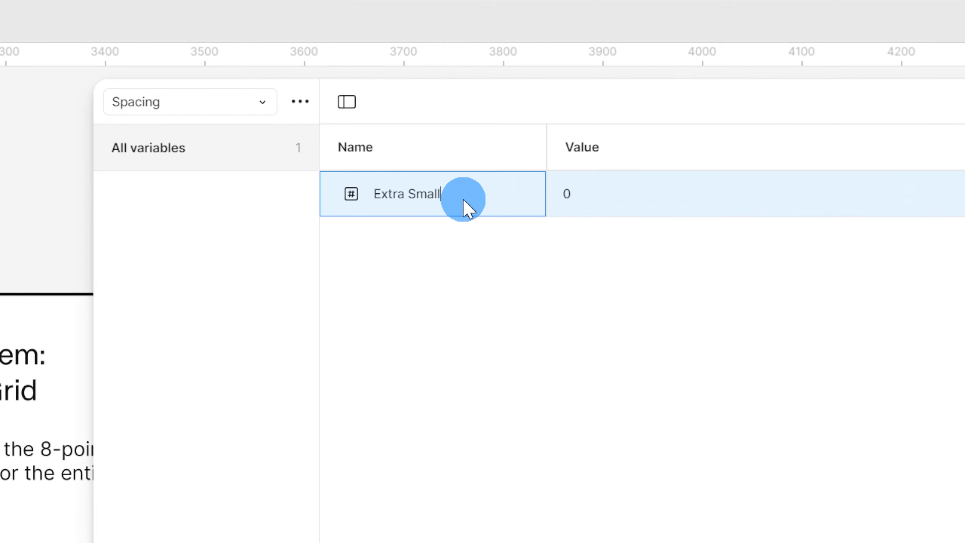
pyautogui.press('Return')
pyautogui.click(570, 196)
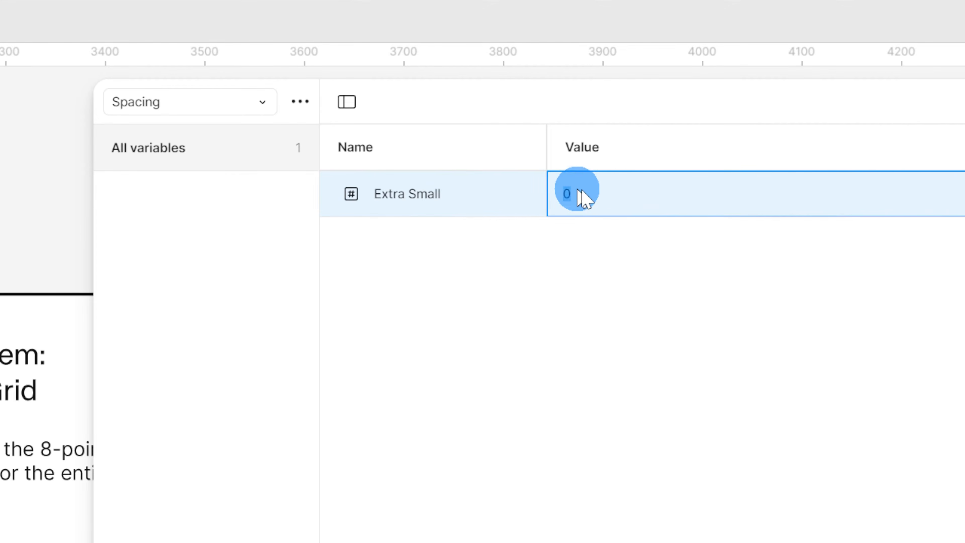
pyautogui.press('Return')
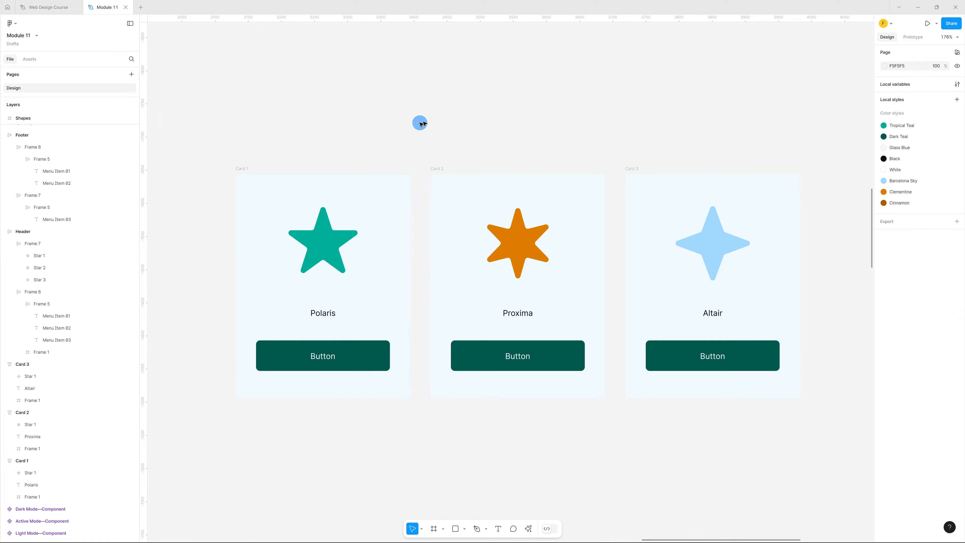
# - Apply the Medium spacing variable to the horizontal padding of all three cards and check the side padding on Card 1
pyautogui.moveTo(200, 116); pyautogui.dragTo(847, 445)
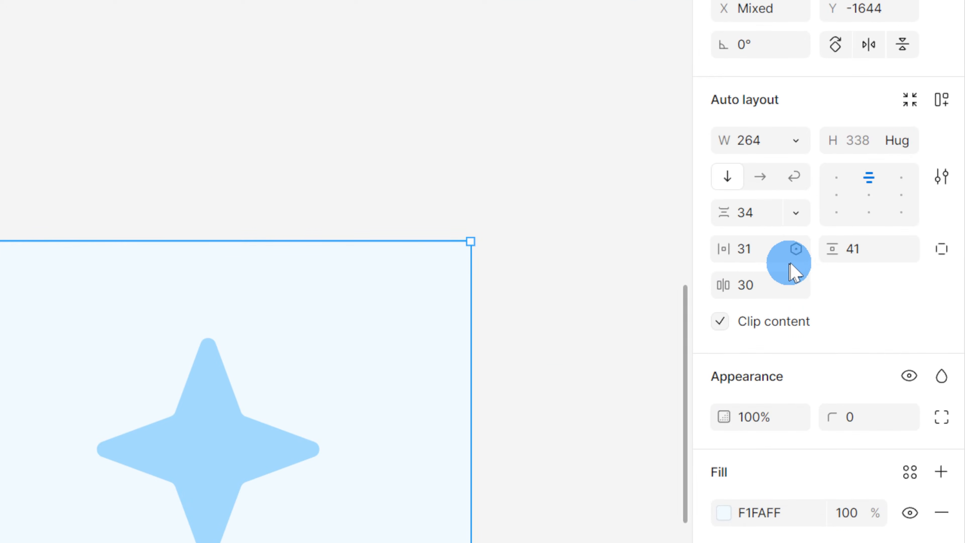
pyautogui.click(797, 250)
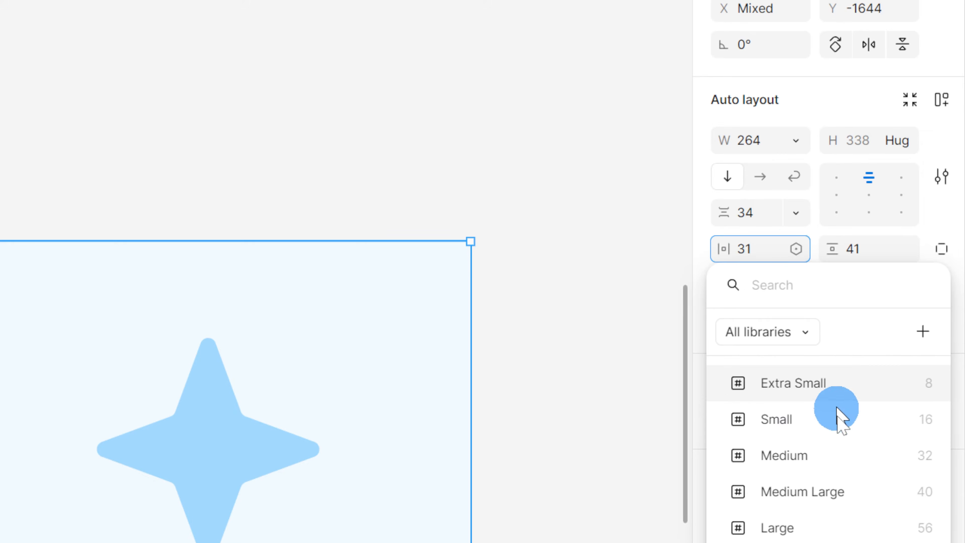
pyautogui.click(813, 458)
pyautogui.click(236, 510)
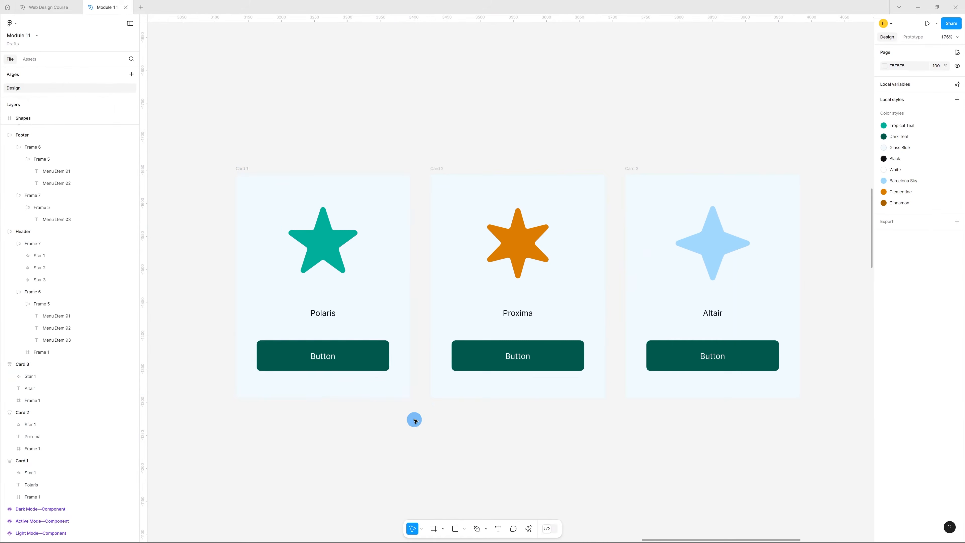
pyautogui.click(374, 290)
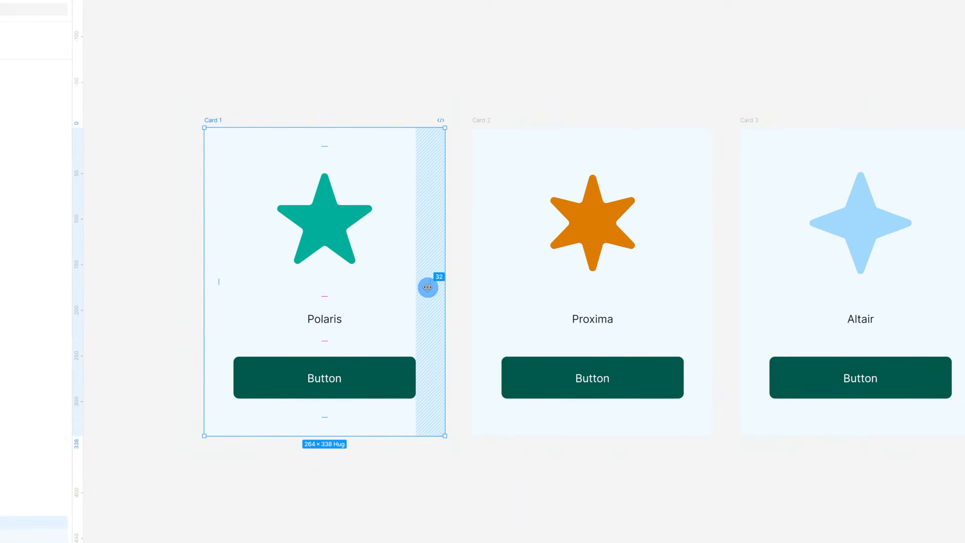
pyautogui.click(196, 123)
# - Apply the Medium Large spacing variable to both the vertical gap and the vertical padding of all three cards
pyautogui.moveTo(193, 105); pyautogui.dragTo(818, 444)
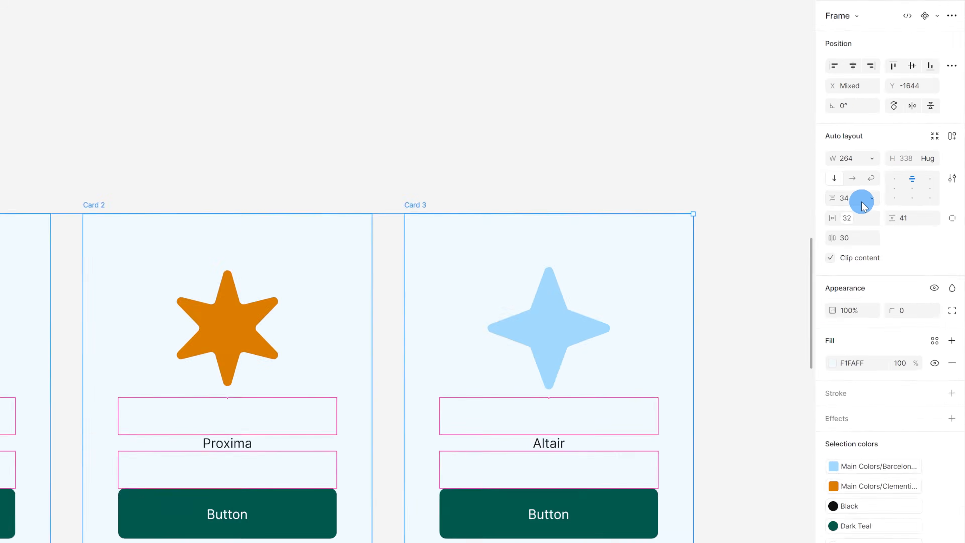
pyautogui.click(909, 165)
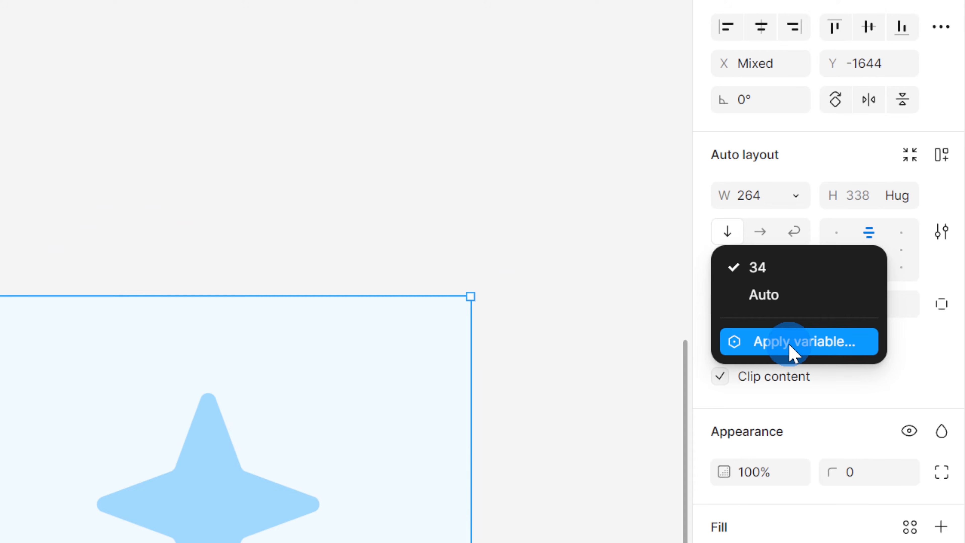
pyautogui.click(792, 352)
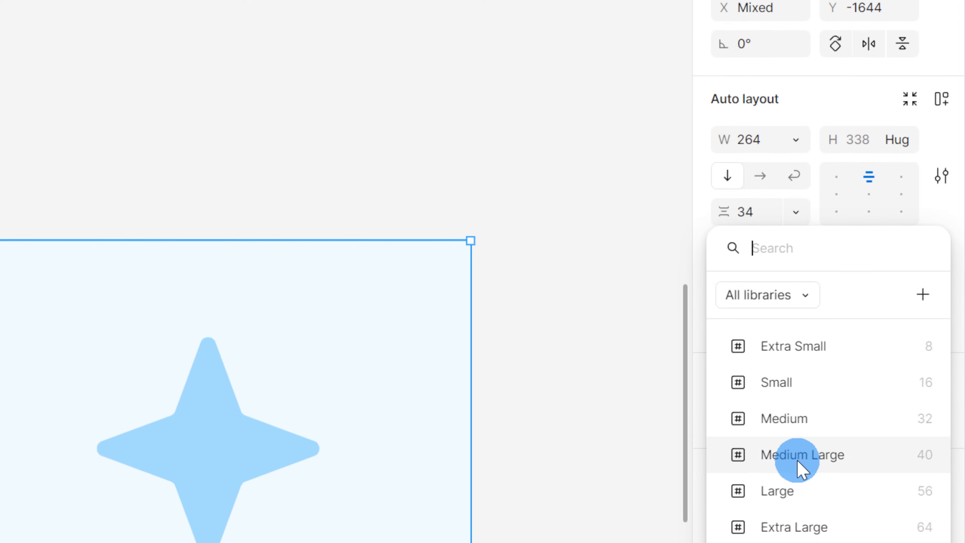
pyautogui.click(830, 494)
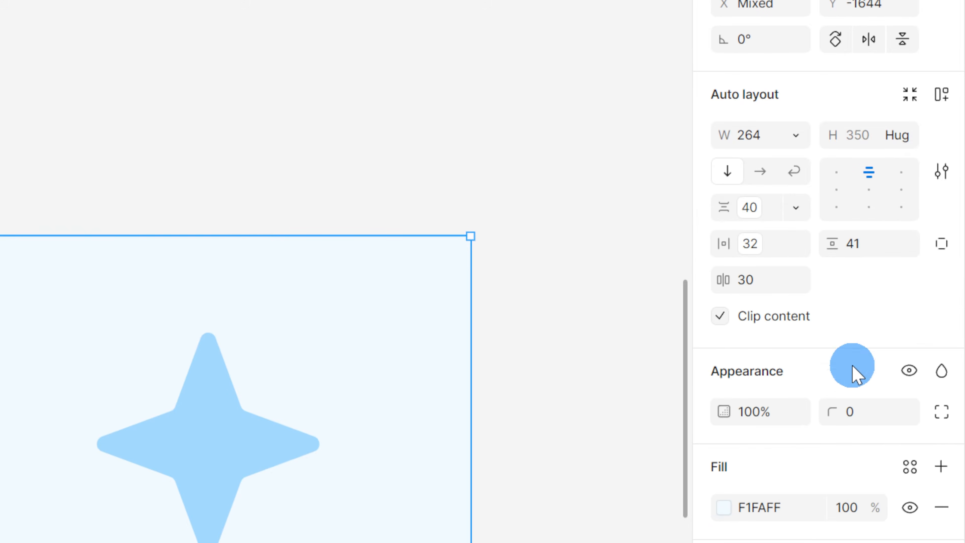
pyautogui.click(906, 244)
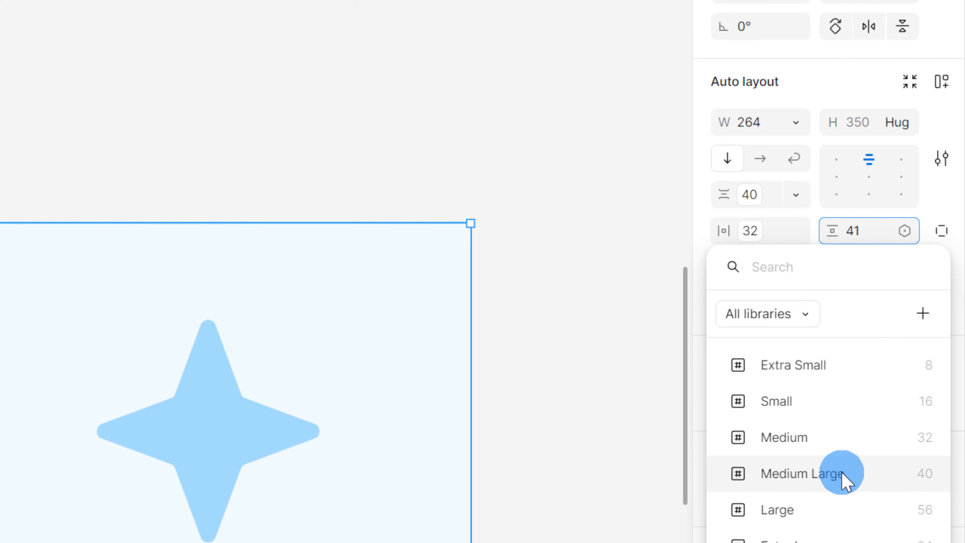
pyautogui.click(842, 488)
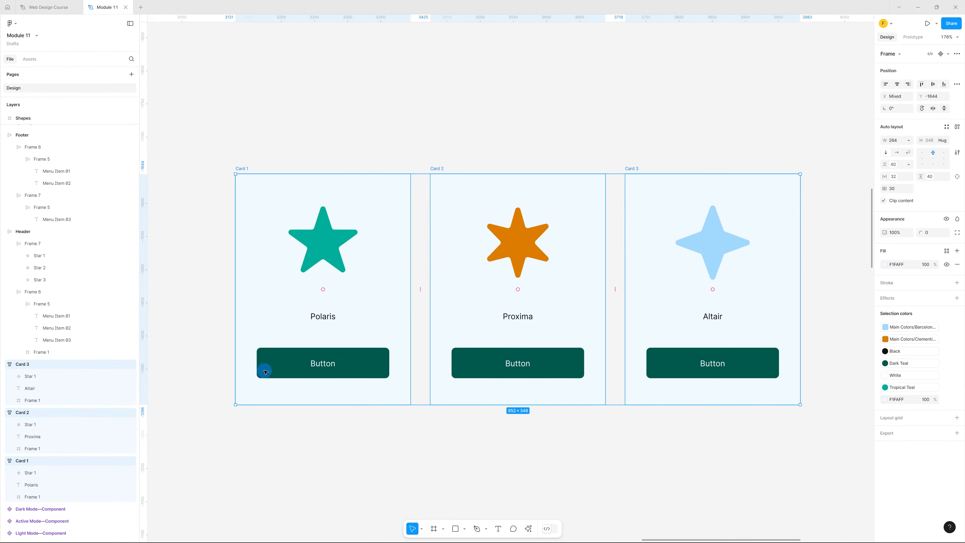
pyautogui.click(349, 304)
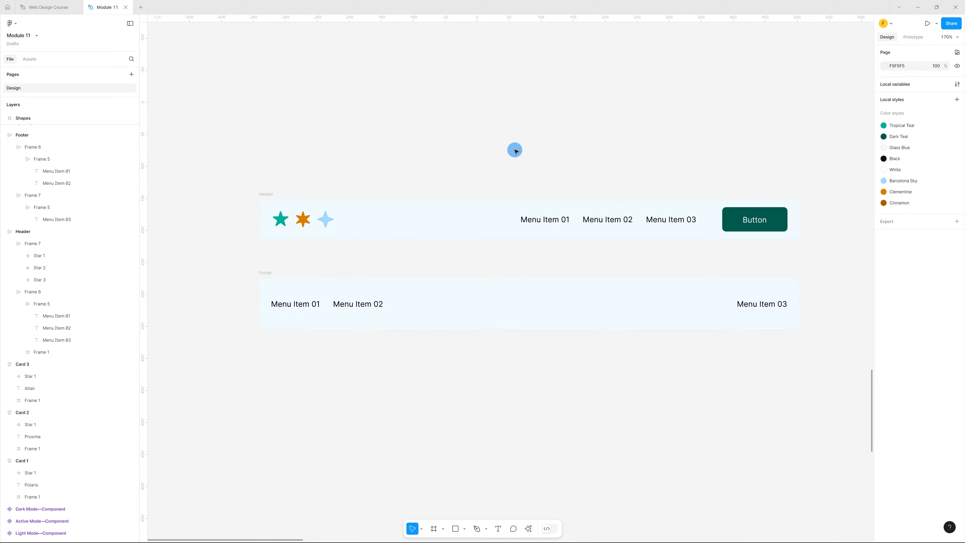
# - Open the local variables and create a new collection named Strings
pyautogui.click(920, 87)
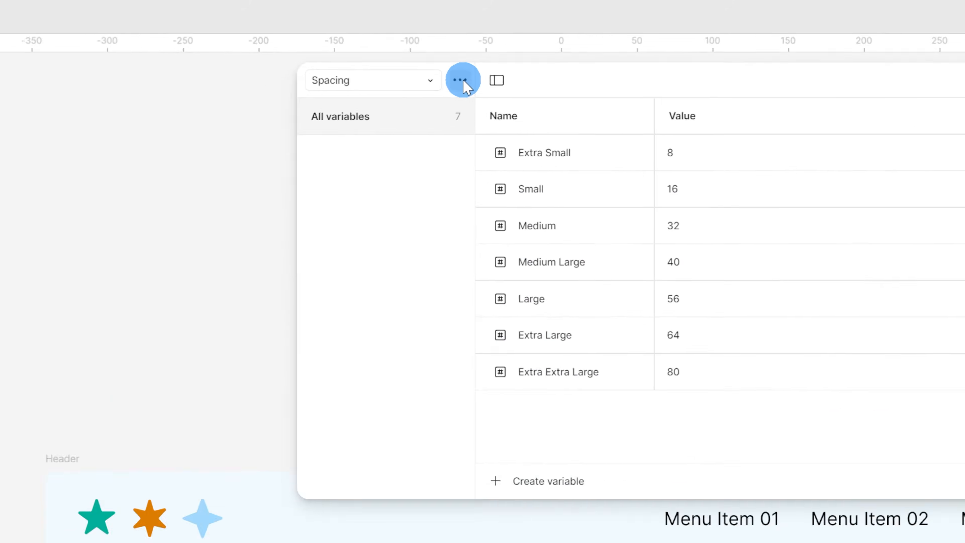
pyautogui.click(434, 34)
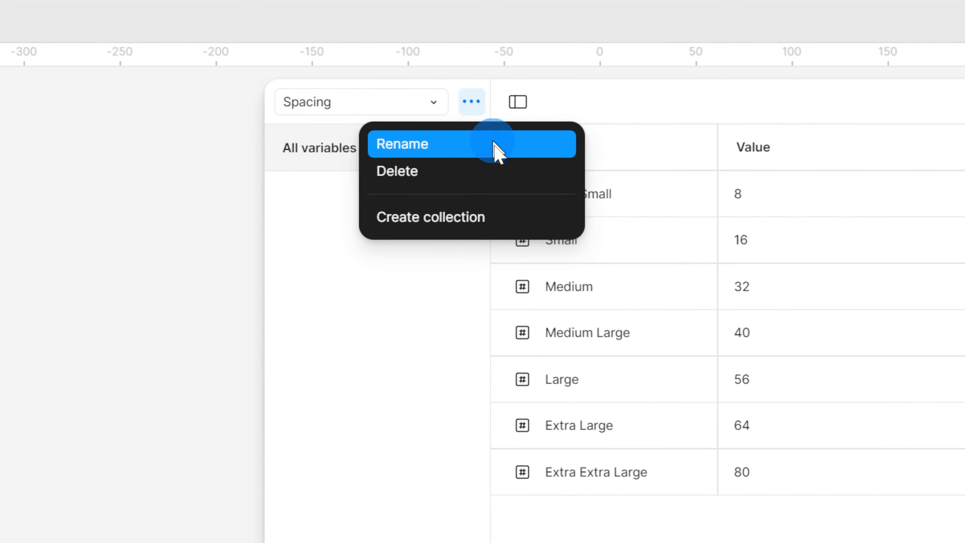
pyautogui.click(479, 223)
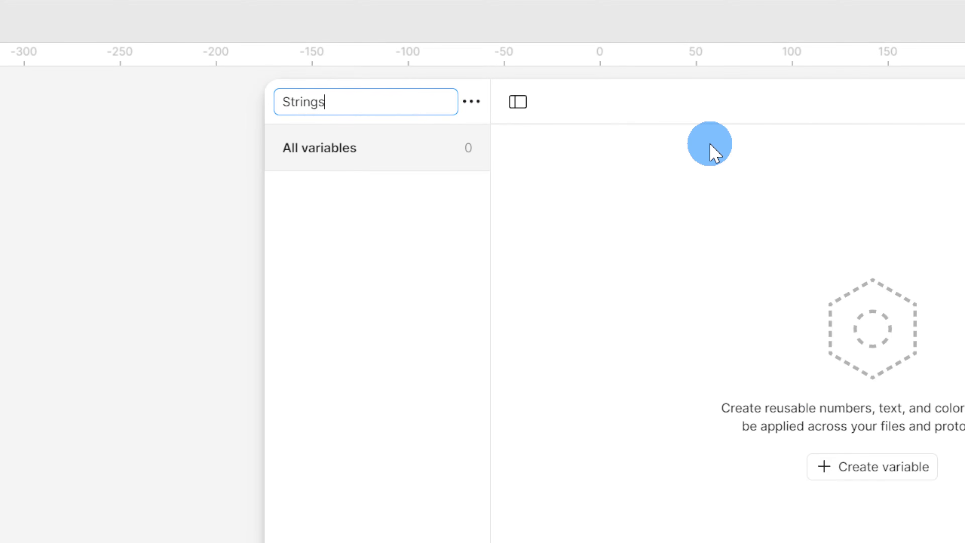
# - Add two string variables to the Strings collection: Menu Item 01 with the value Work and Menu Item 02 with the value Services
pyautogui.click(881, 469)
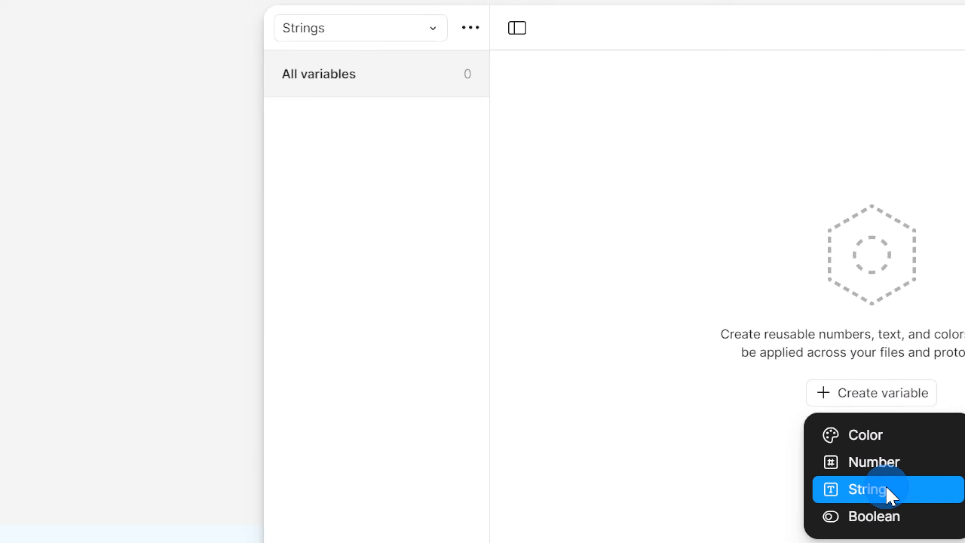
pyautogui.click(890, 490)
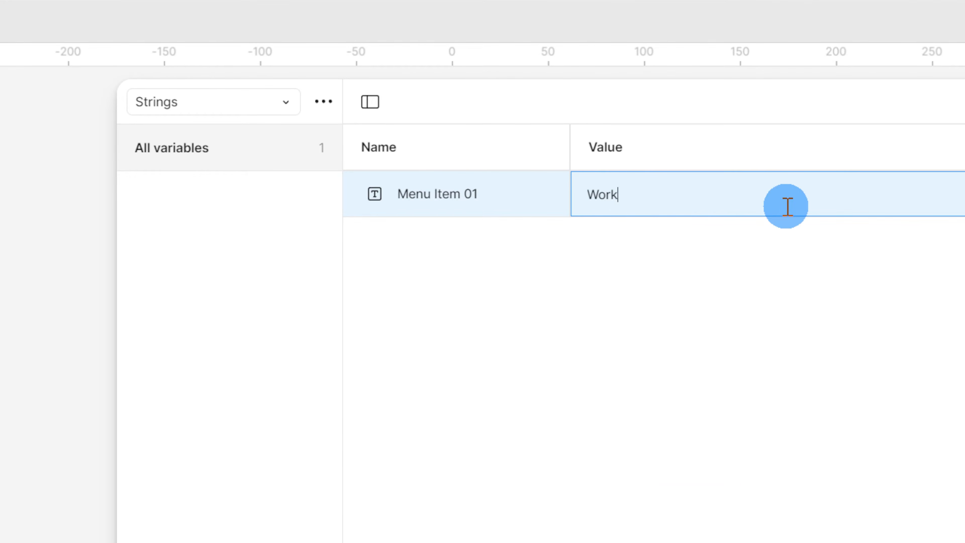
pyautogui.click(441, 537)
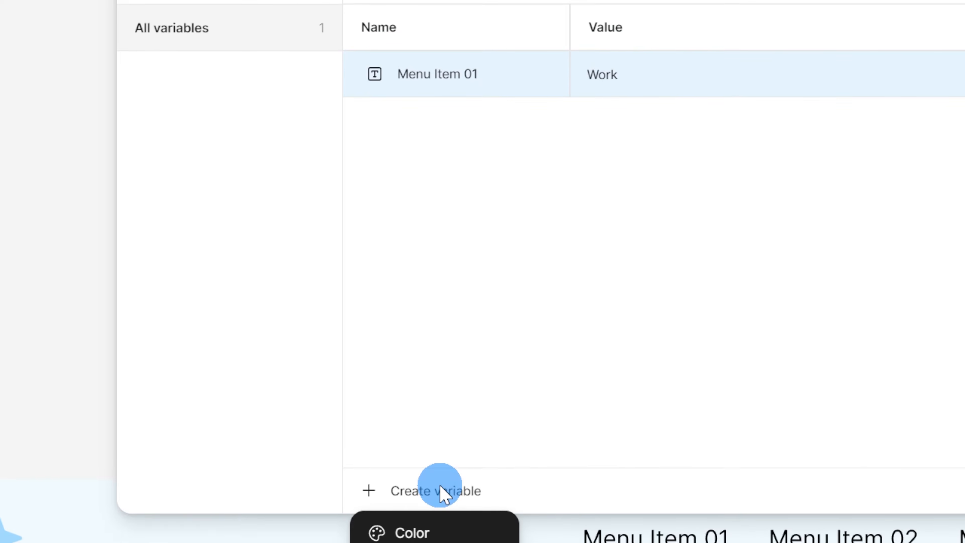
pyautogui.click(448, 528)
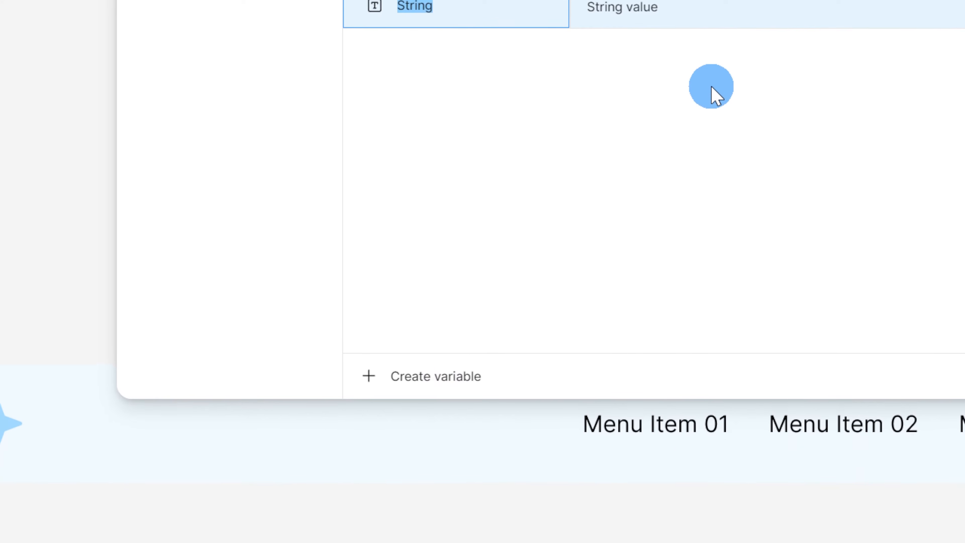
pyautogui.write('Menu Item 02')
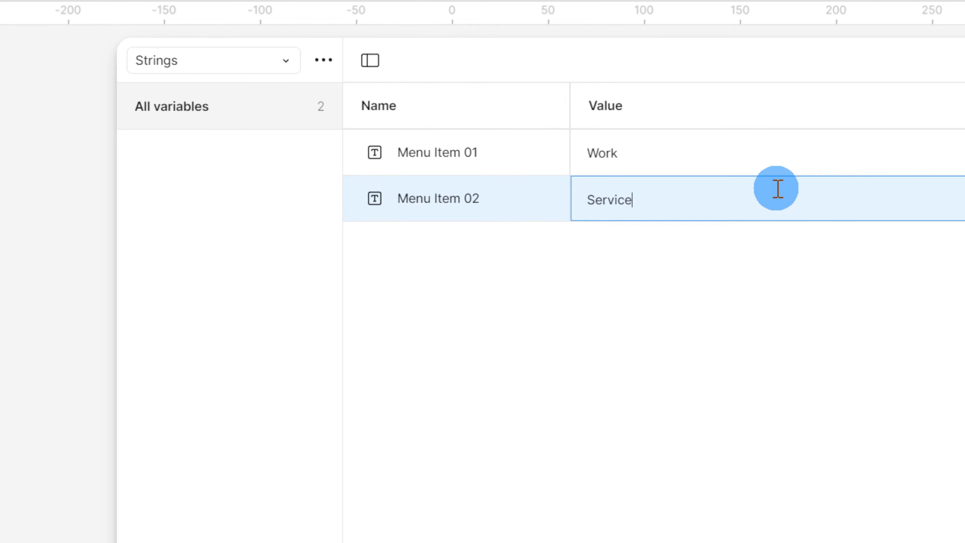
# - Add a string variable named Menu Item 03 with the value Contact and close the local variables
pyautogui.click(431, 514)
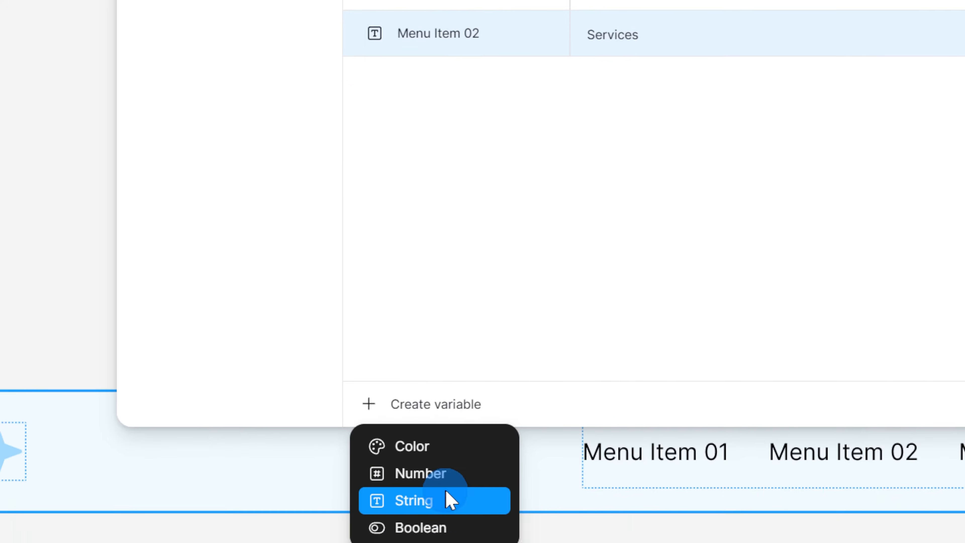
pyautogui.click(446, 500)
pyautogui.write('Menu ')
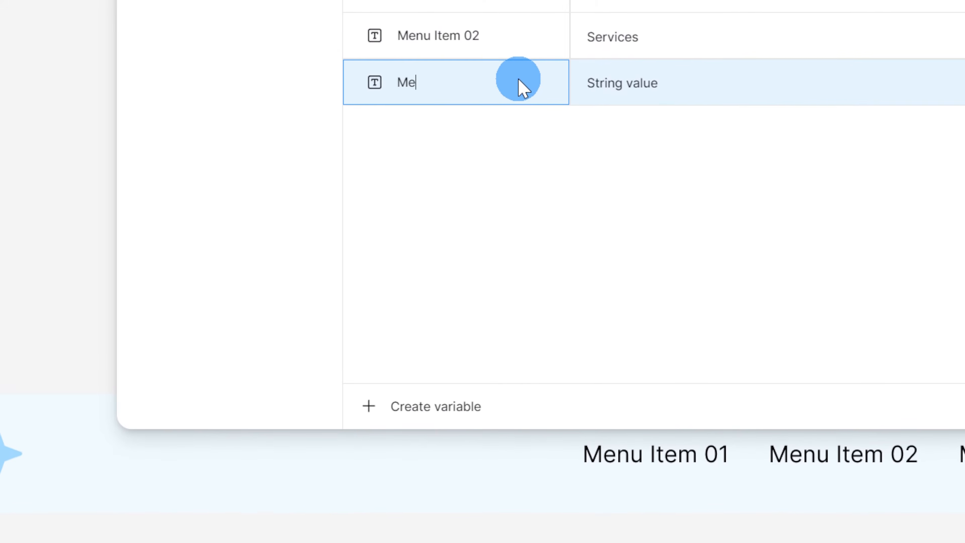
pyautogui.write('Item 03')
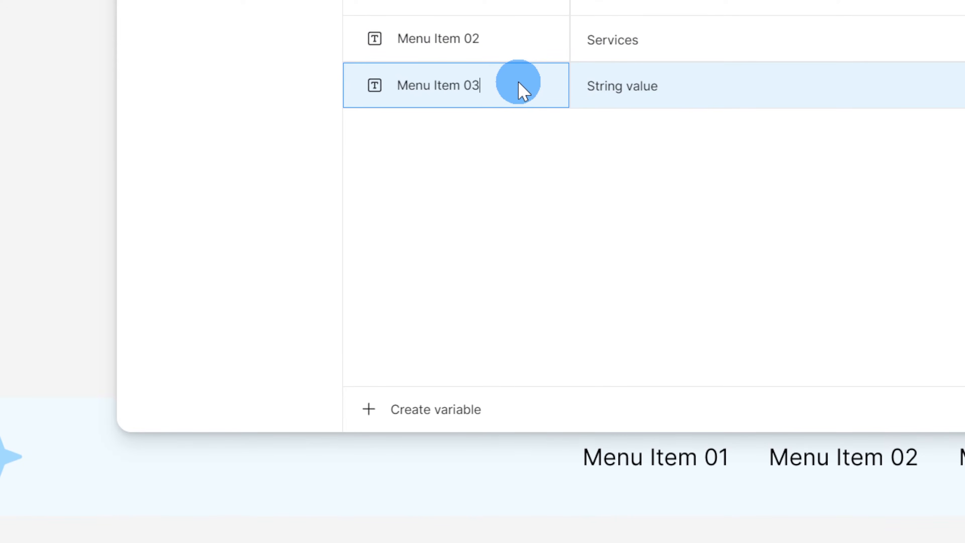
pyautogui.click(725, 80)
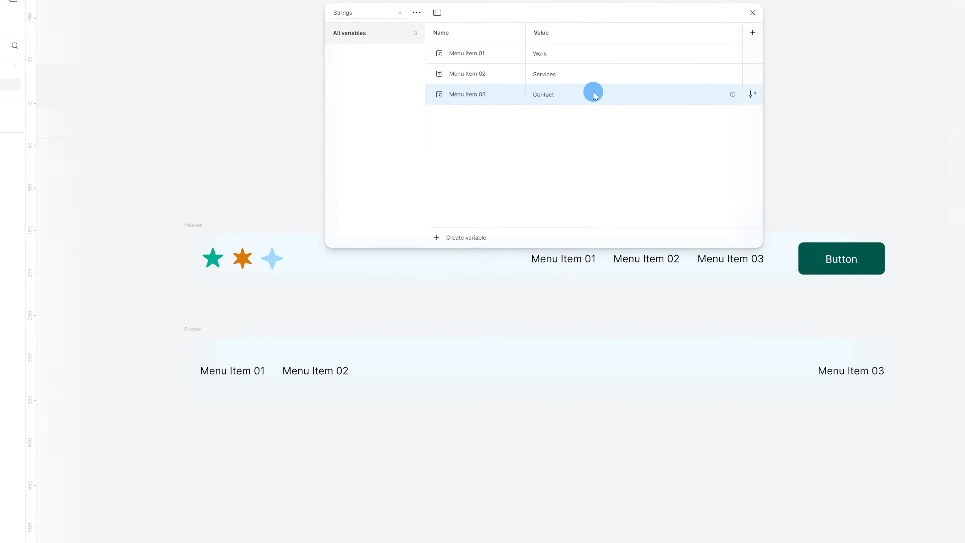
pyautogui.click(212, 309)
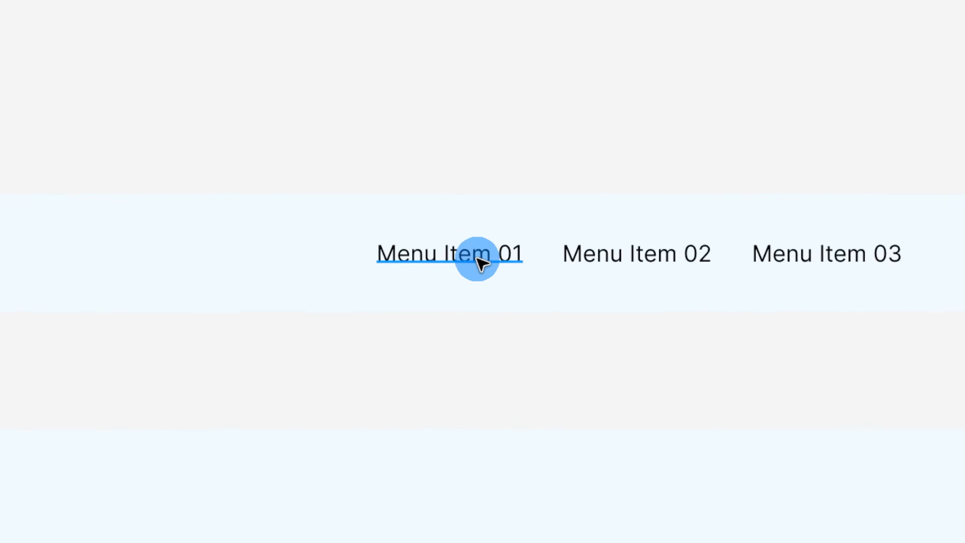
# - Apply the Menu Item 01 string variable to the first menu text in the header
pyautogui.click(478, 259)
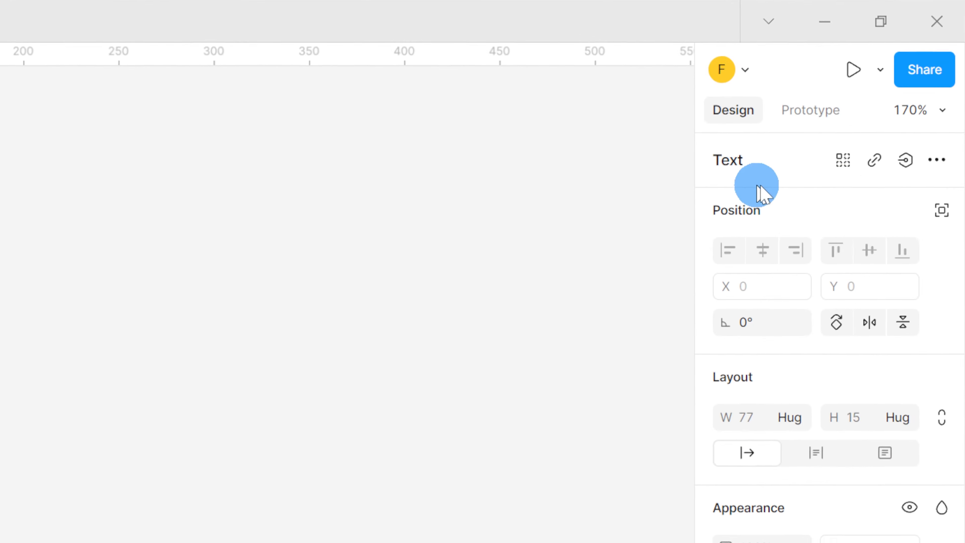
pyautogui.click(907, 161)
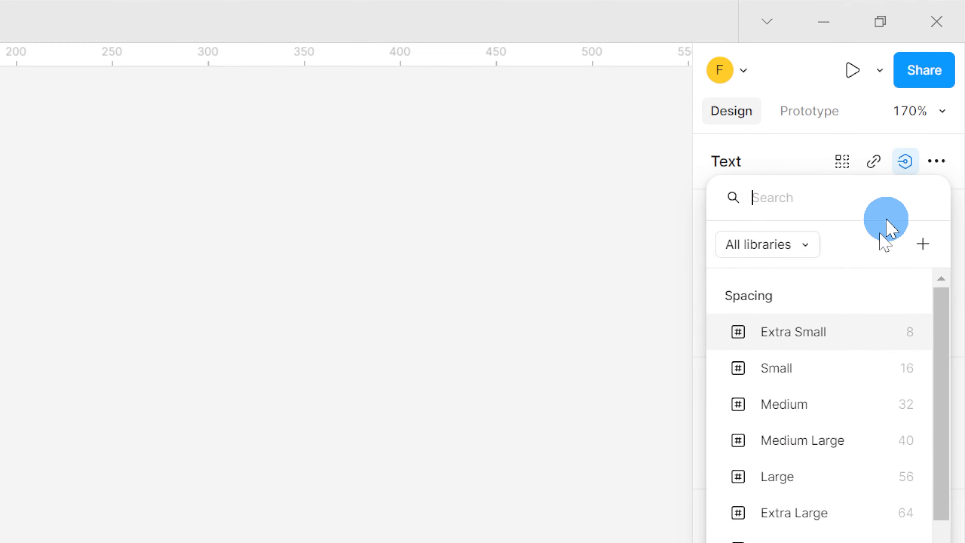
pyautogui.scroll(-3, 862, 371)
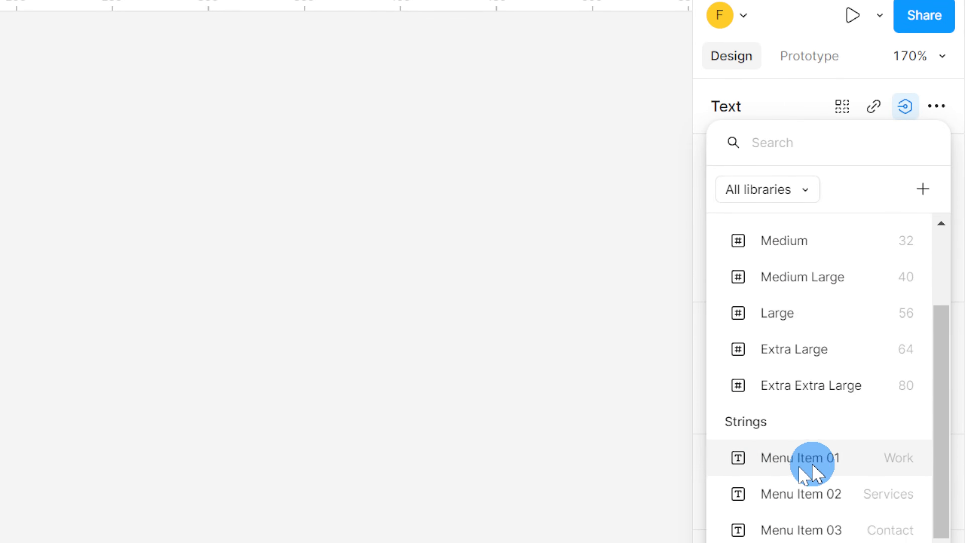
pyautogui.click(841, 475)
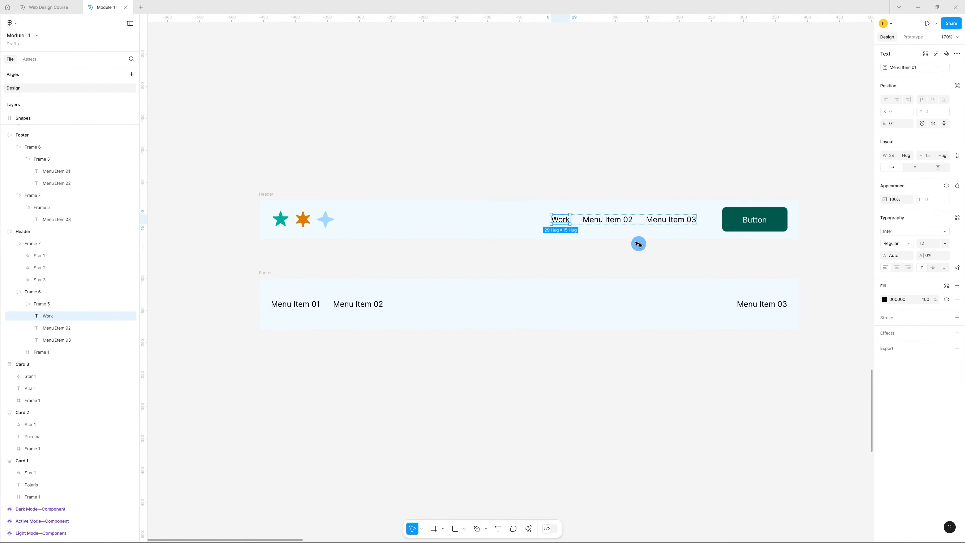
# - Apply the Menu Item 02 string variable to the second menu text in the header
pyautogui.click(612, 219)
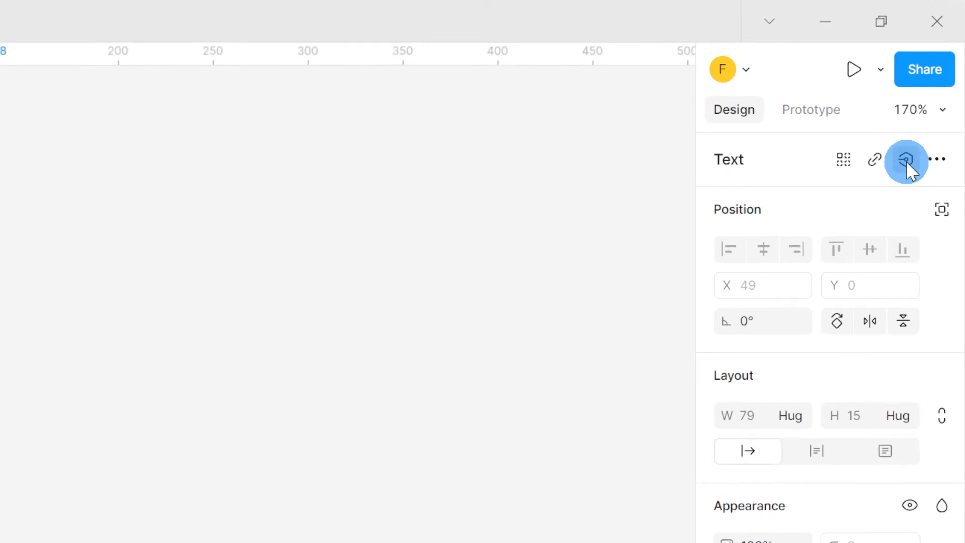
pyautogui.click(909, 169)
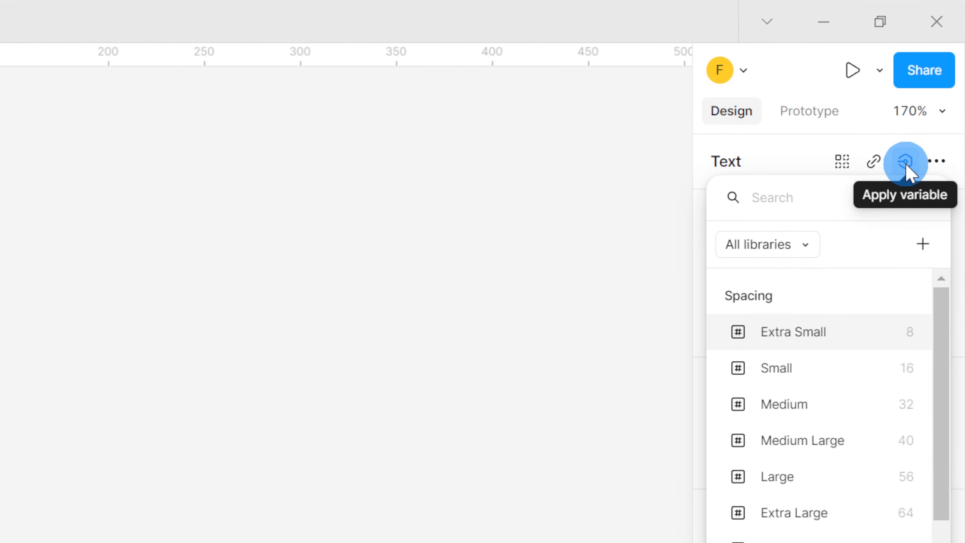
pyautogui.scroll(-3, 817, 475)
pyautogui.click(806, 528)
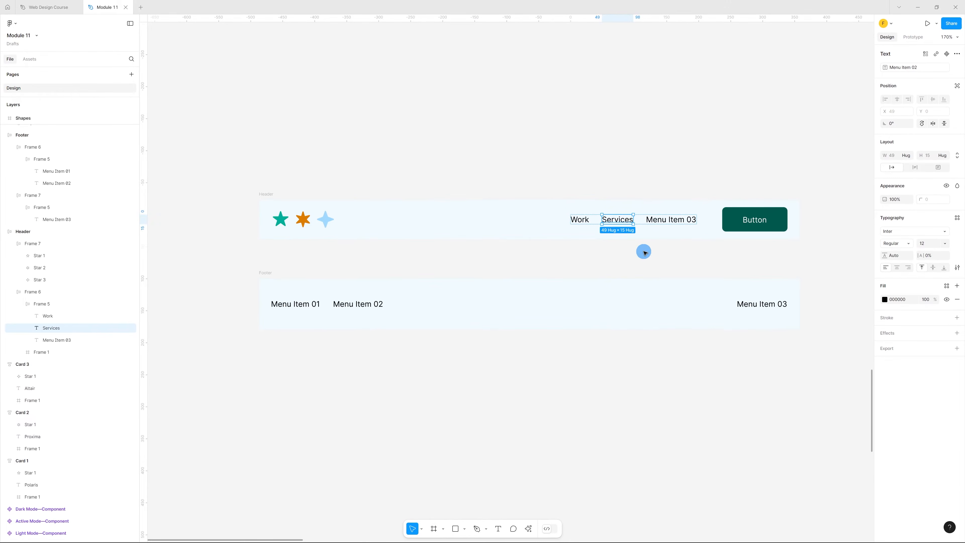
# - Apply the Menu Item 03 string variable to the third menu text in the header and deselect it
pyautogui.click(665, 221)
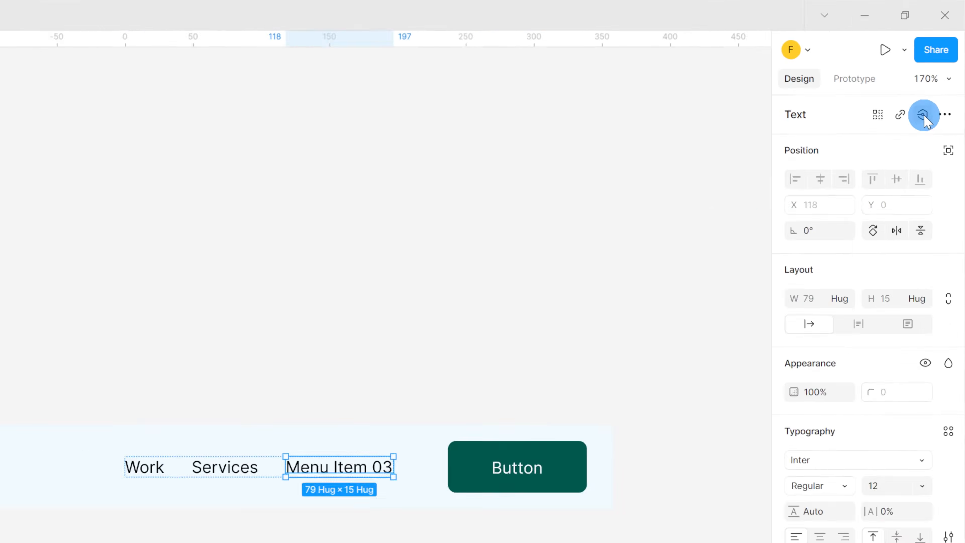
pyautogui.click(923, 114)
pyautogui.scroll(-3, 876, 378)
pyautogui.click(866, 415)
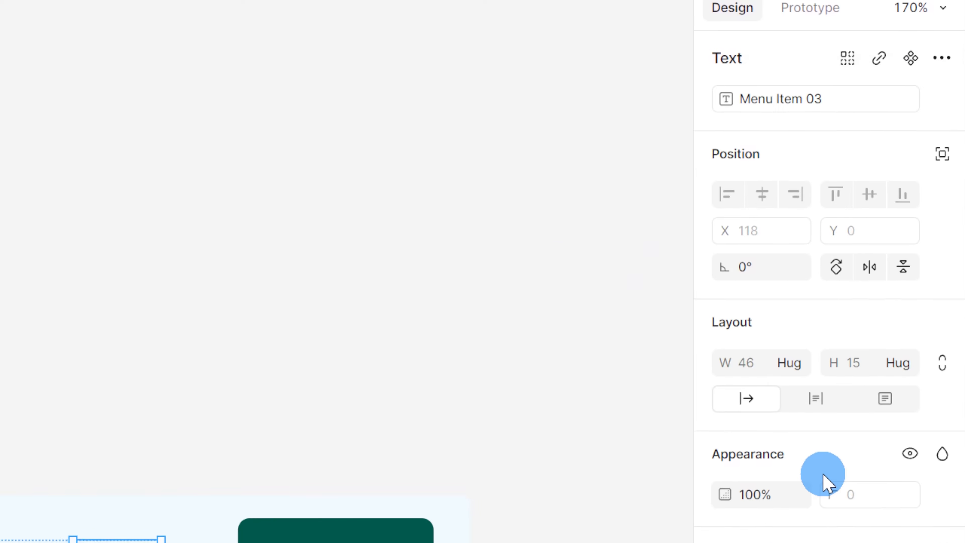
pyautogui.click(590, 311)
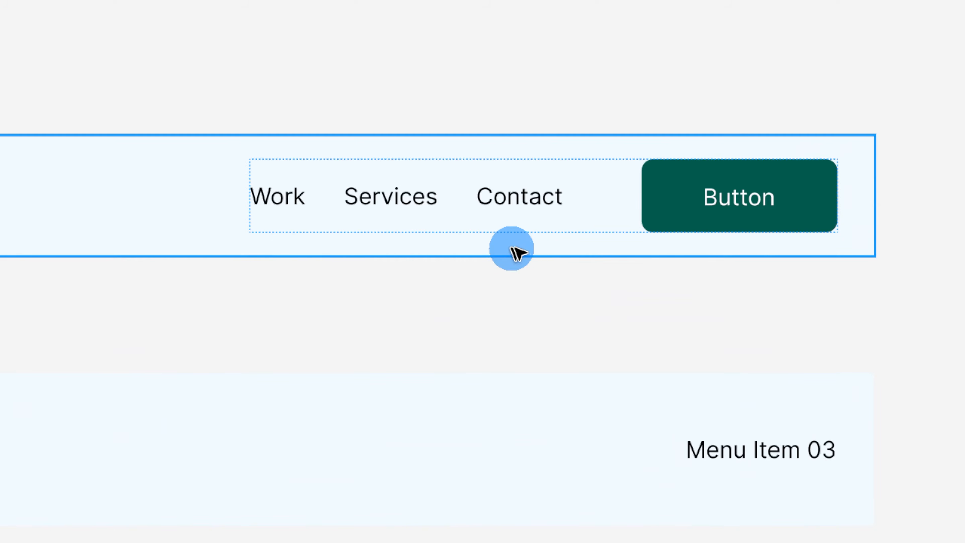
# - Apply the Menu Item 01 string variable to the first menu text in the footer
pyautogui.click(307, 306)
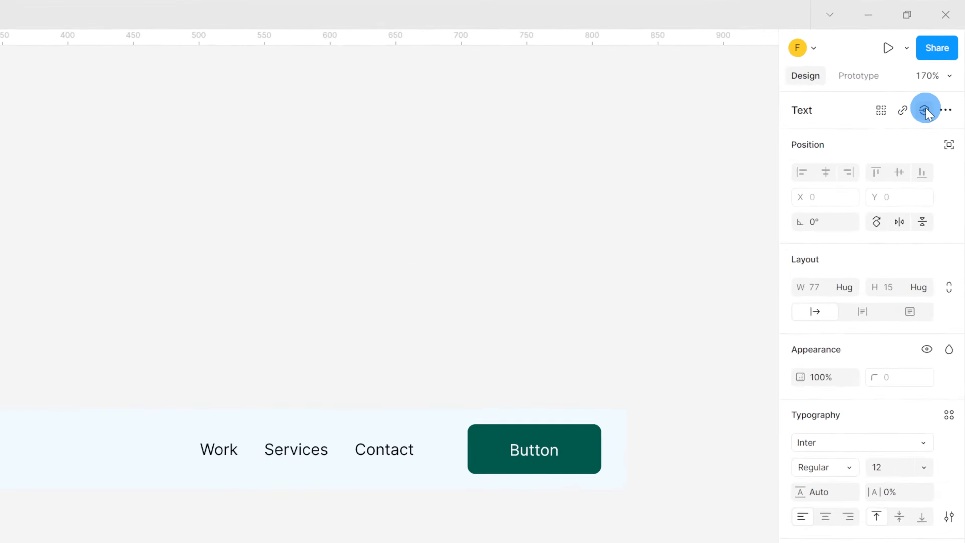
pyautogui.click(925, 111)
pyautogui.scroll(-3, 870, 314)
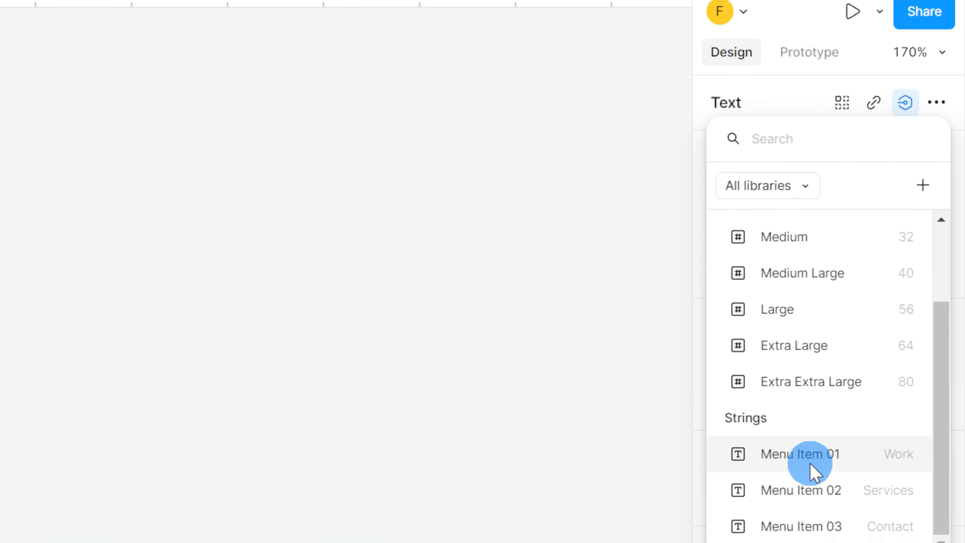
pyautogui.click(811, 463)
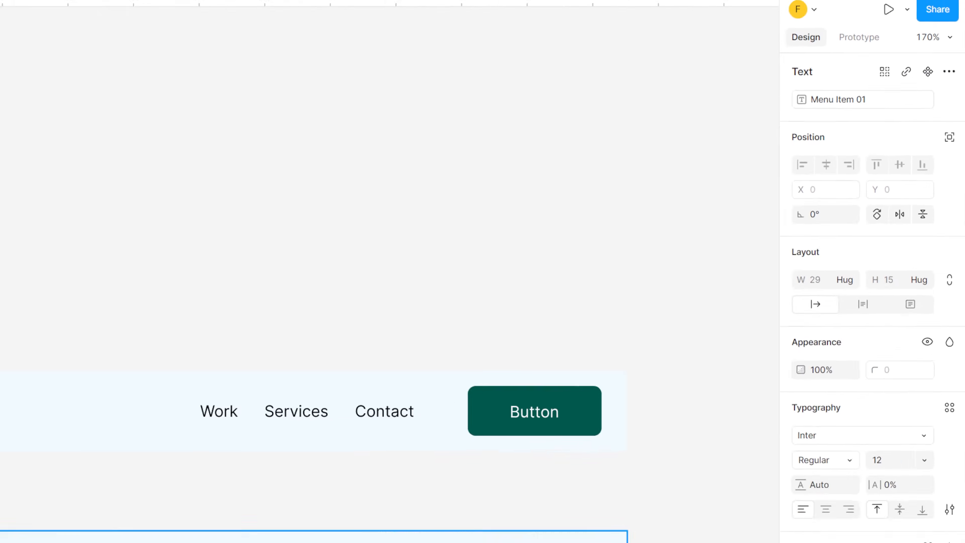
# - Apply the Menu Item 02 string variable to the second menu text in the footer
pyautogui.click(341, 300)
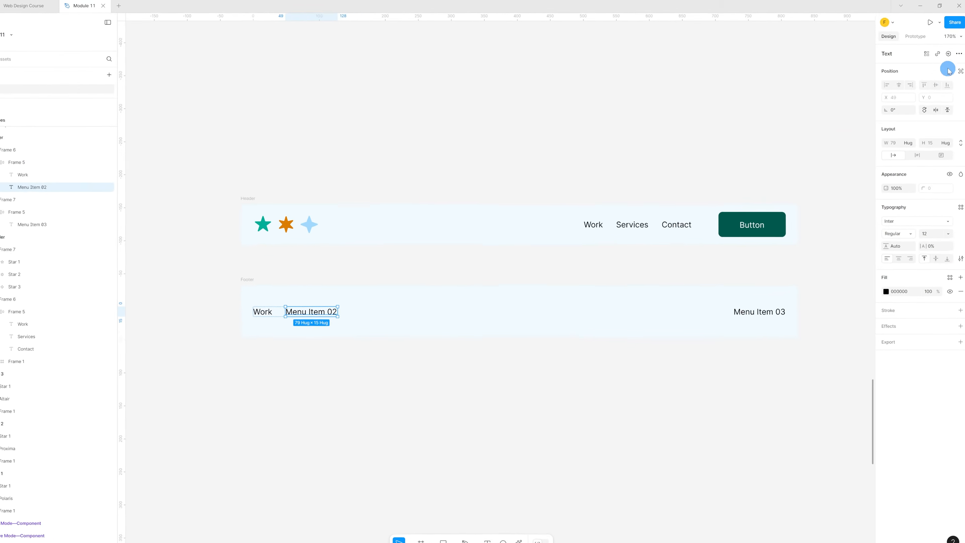
pyautogui.click(948, 53)
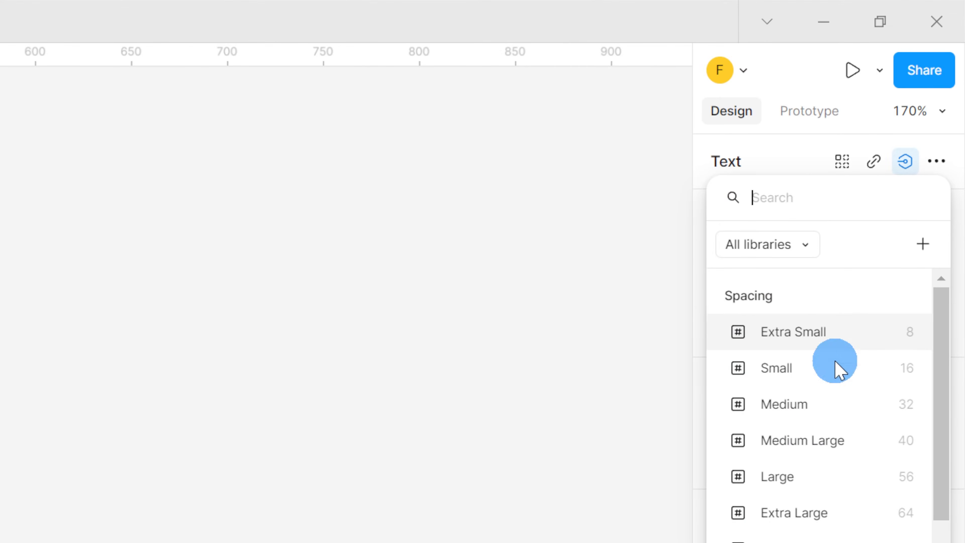
pyautogui.scroll(-3, 925, 125)
pyautogui.click(828, 481)
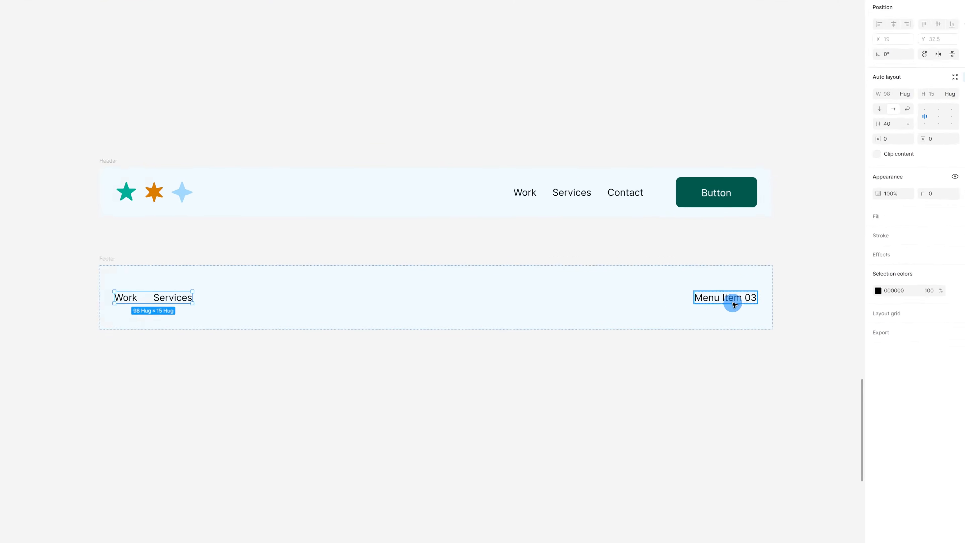
# - Apply the Menu Item 03 string variable to the remaining menu text in the footer and clear the selection
pyautogui.click(735, 304)
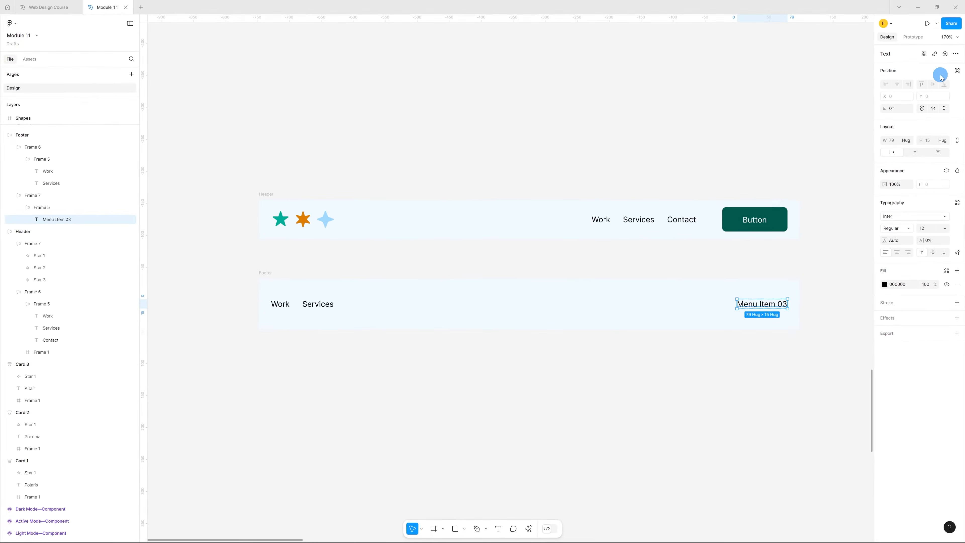
pyautogui.click(945, 54)
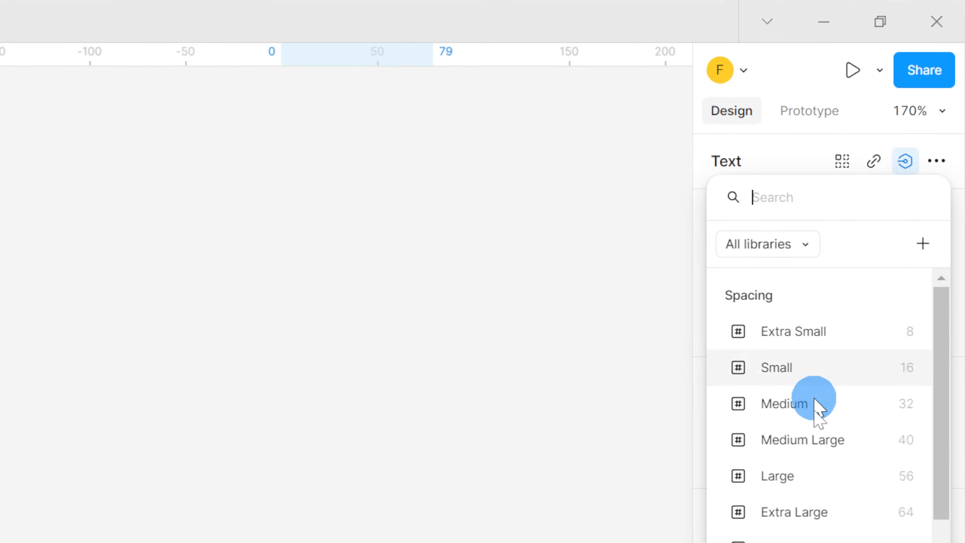
pyautogui.scroll(-3, 915, 133)
pyautogui.click(805, 508)
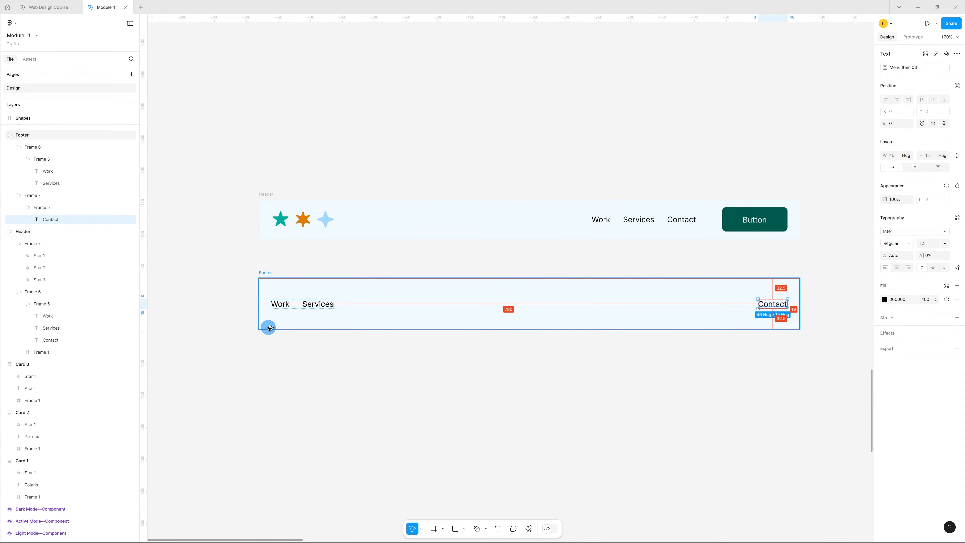
pyautogui.click(269, 328)
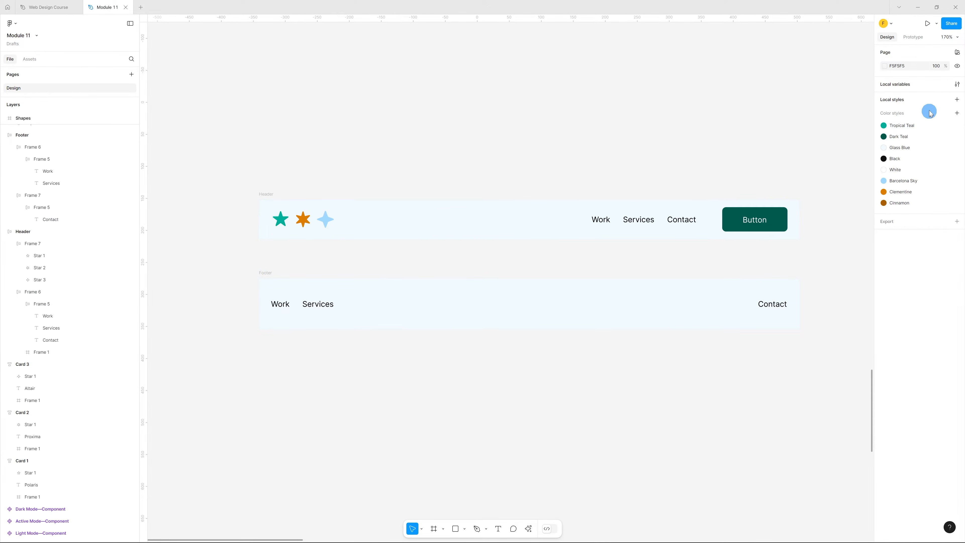
# - Open the local variables and change the value of the Menu Item 01 string variable to Portfolio
pyautogui.click(918, 87)
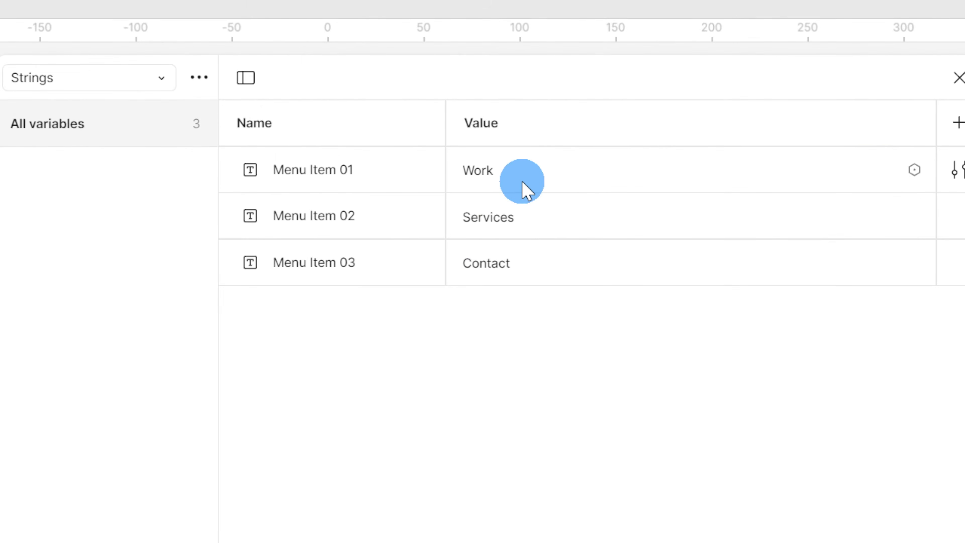
pyautogui.doubleClick(523, 182)
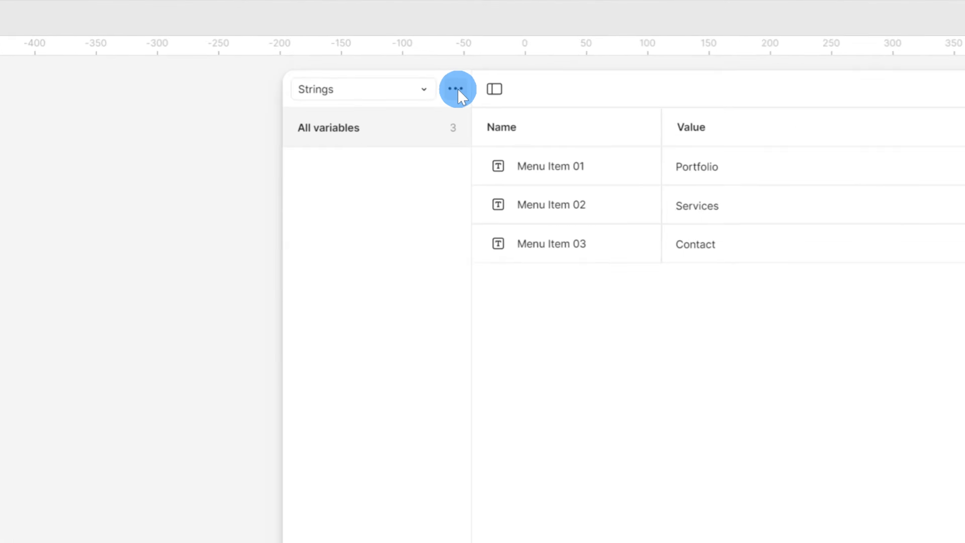
# - Create a new variable collection named Theme
pyautogui.click(391, 35)
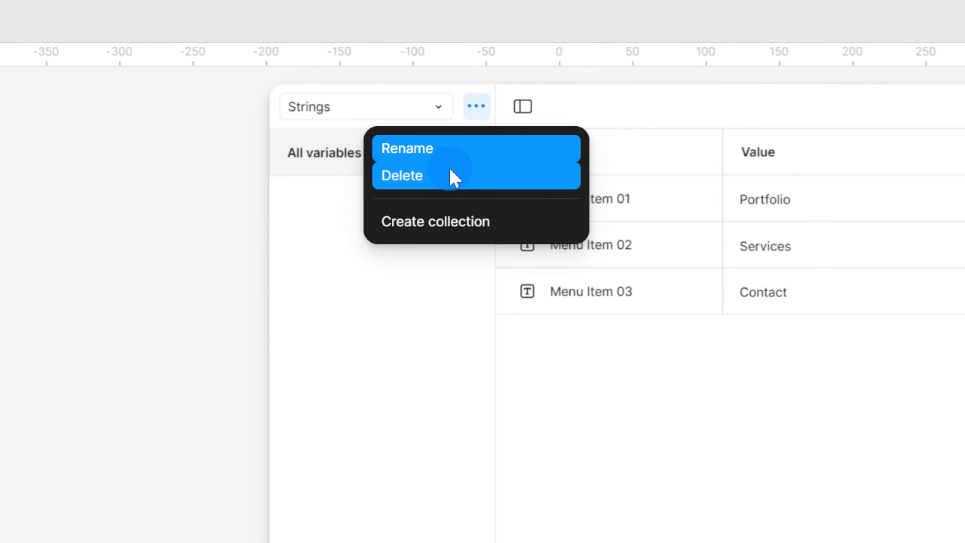
pyautogui.click(445, 224)
pyautogui.click(372, 121)
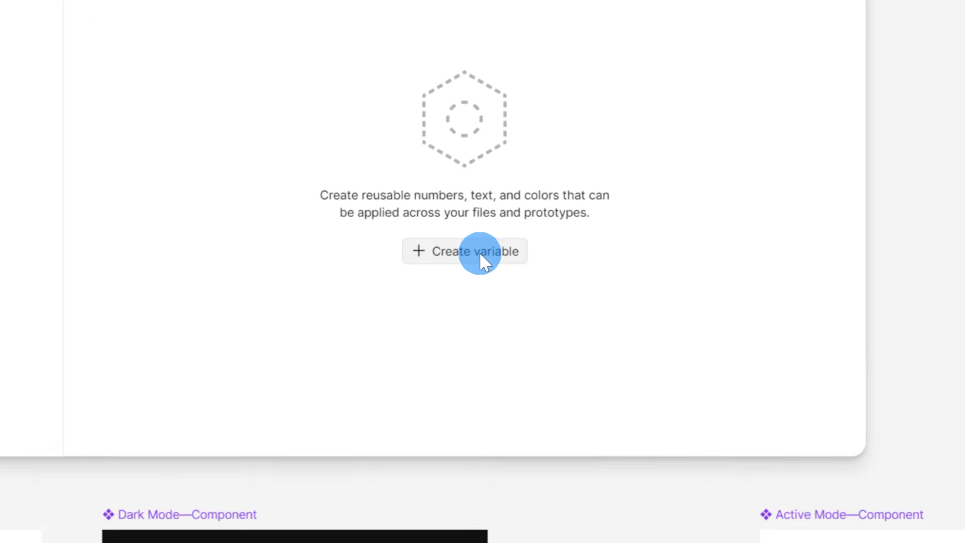
# - Add a color variable named Background to the Theme collection
pyautogui.click(544, 175)
pyautogui.click(543, 189)
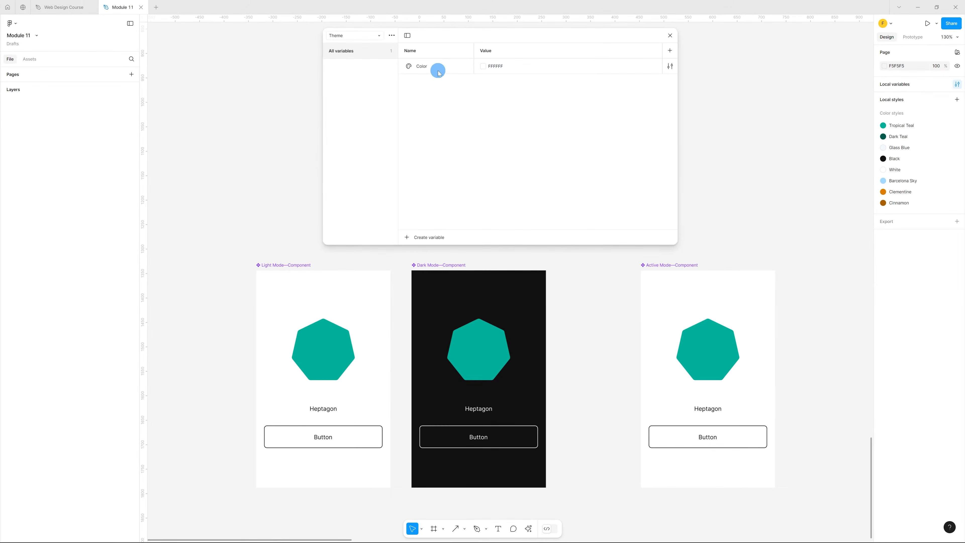
pyautogui.doubleClick(438, 71)
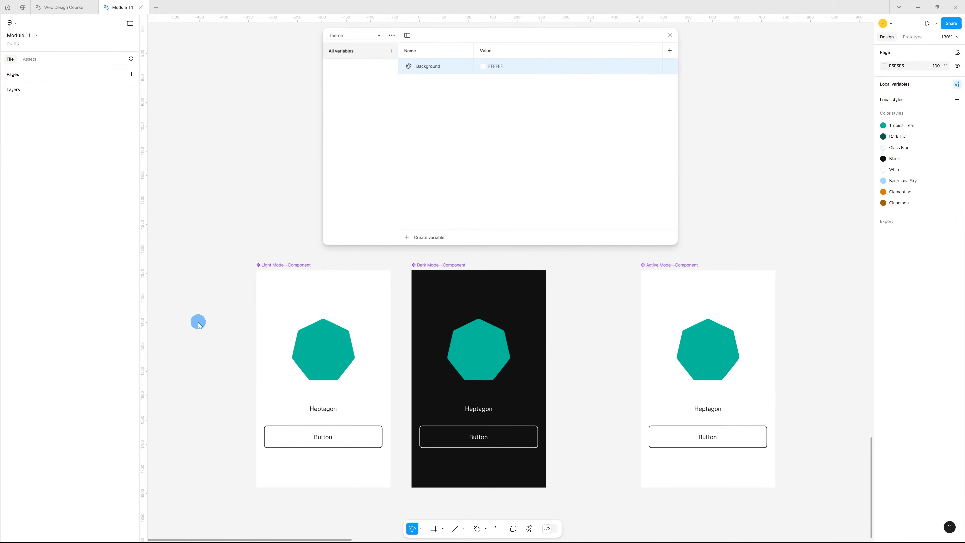
pyautogui.click(198, 322)
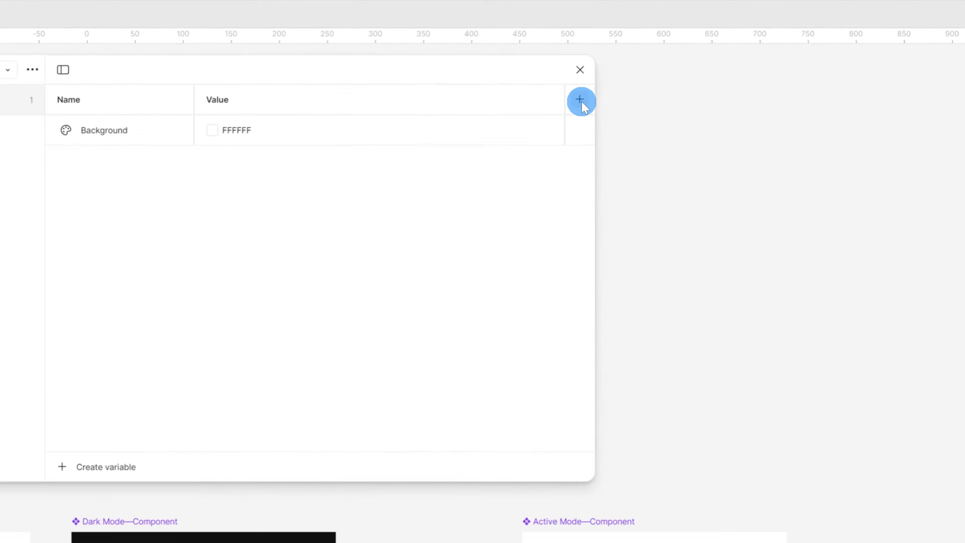
# - Add a second mode to the Theme collection and name the two modes Light and Dark
pyautogui.click(670, 50)
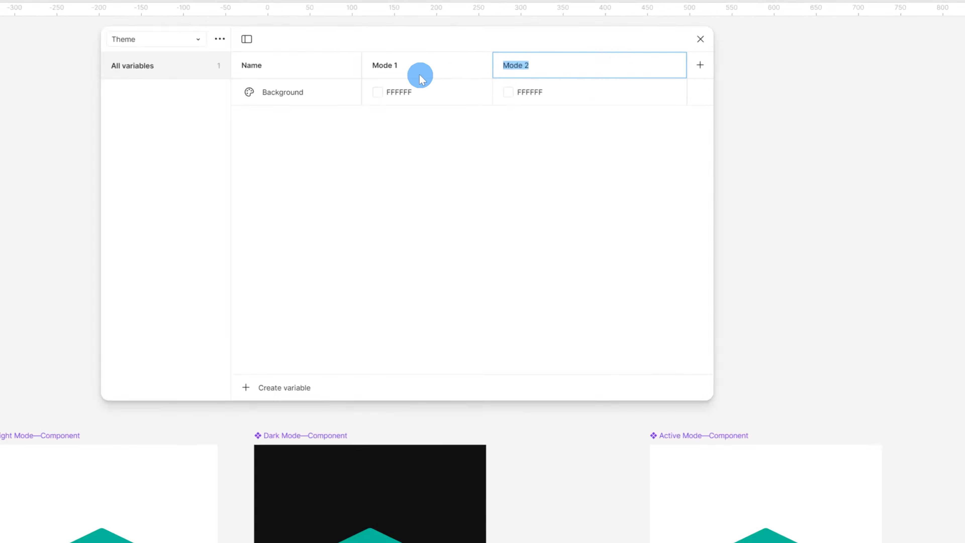
pyautogui.press('Return')
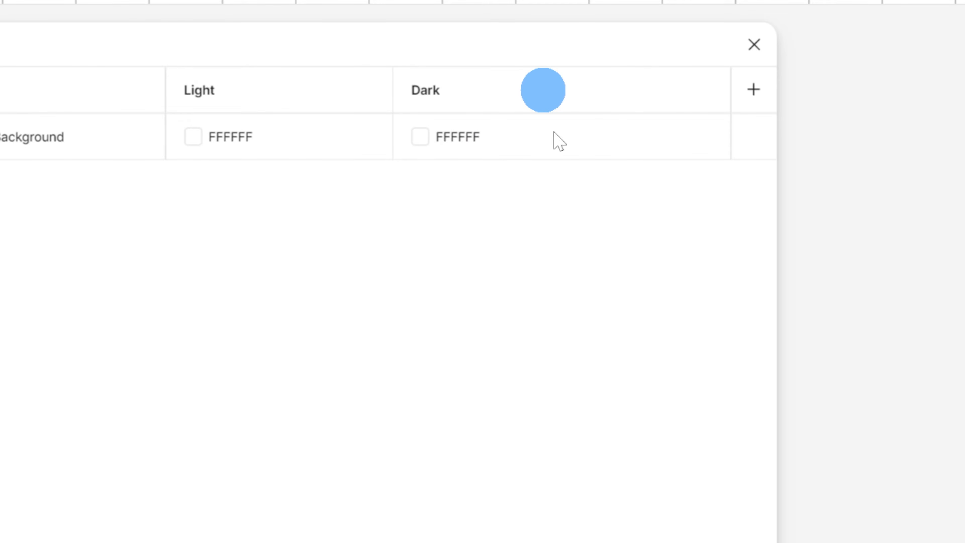
# - Set the Background variable's Dark value to 101010 by sampling the Dark Mode component's background
pyautogui.click(426, 138)
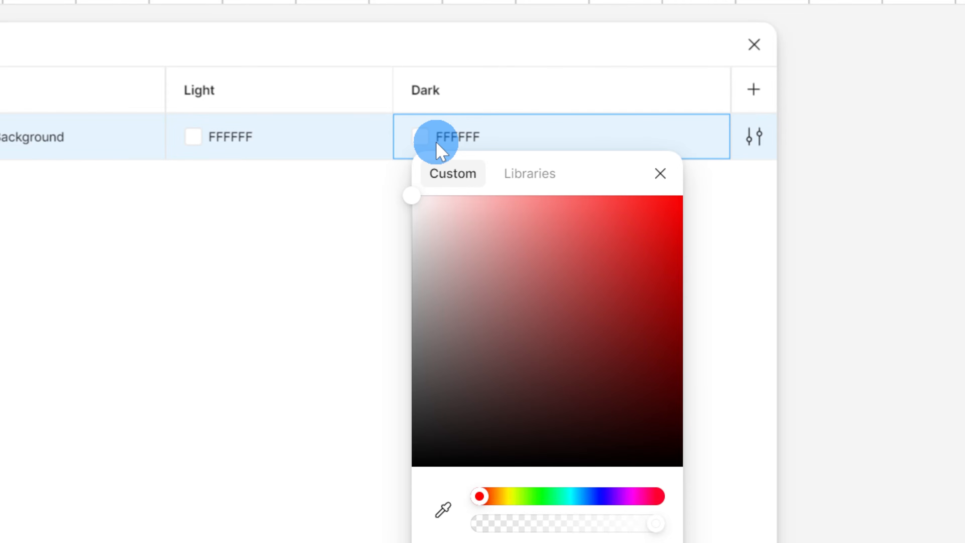
pyautogui.click(443, 509)
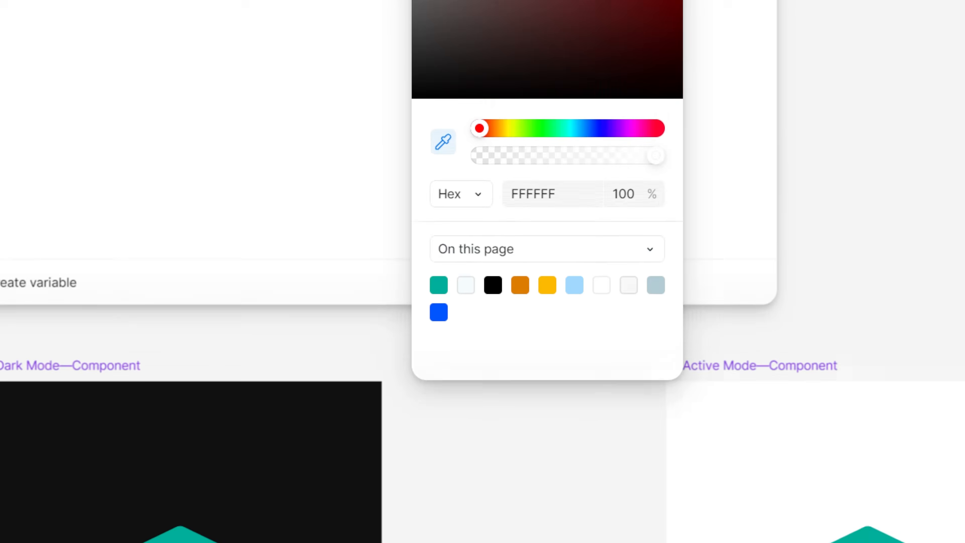
pyautogui.click(99, 451)
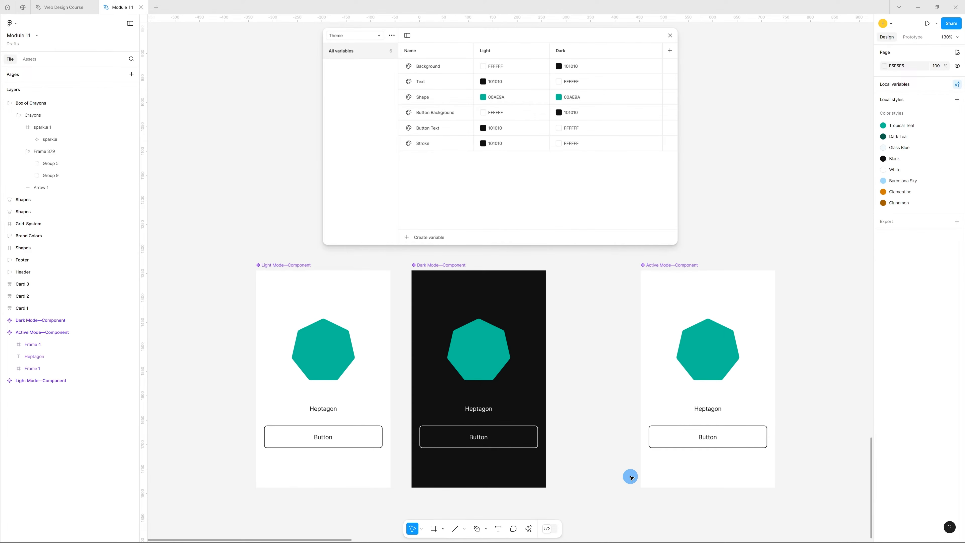
# - Apply the Theme collection's Background color variable to the Active Mode component's fill and deselect the component
pyautogui.click(691, 350)
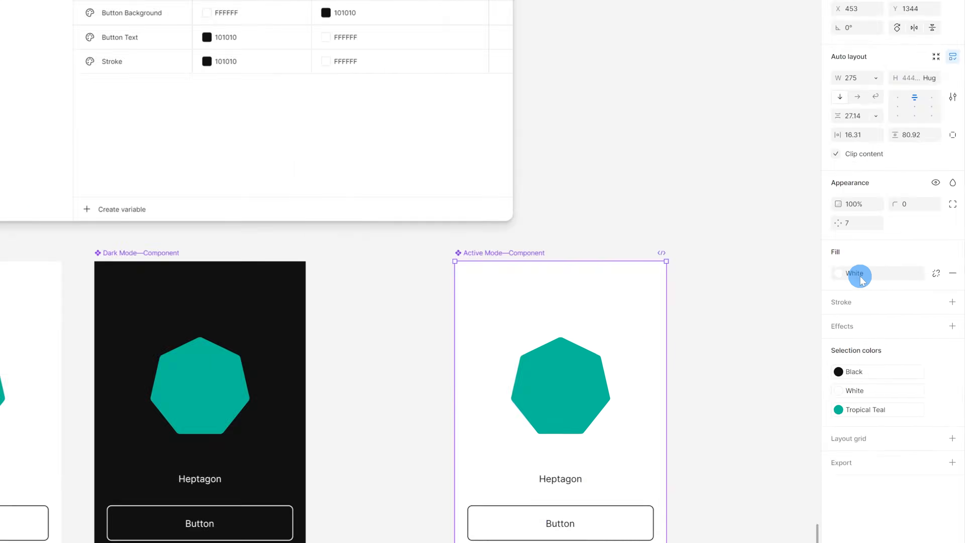
pyautogui.click(911, 283)
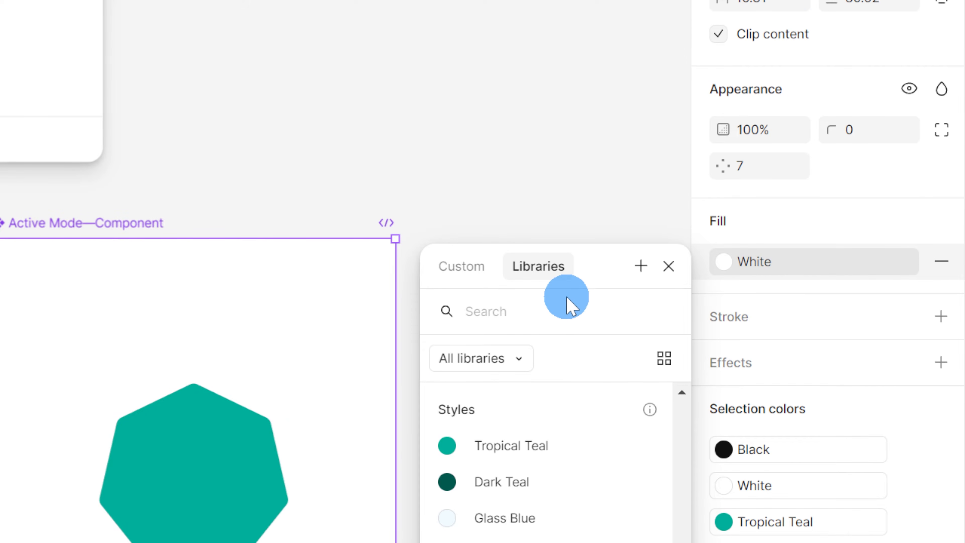
pyautogui.scroll(-10, 574, 542)
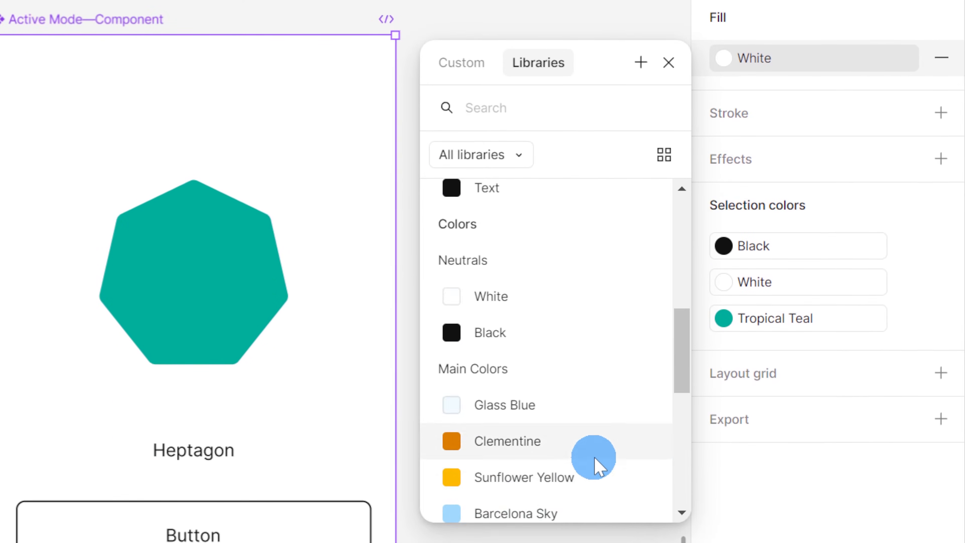
pyautogui.scroll(3, 595, 464)
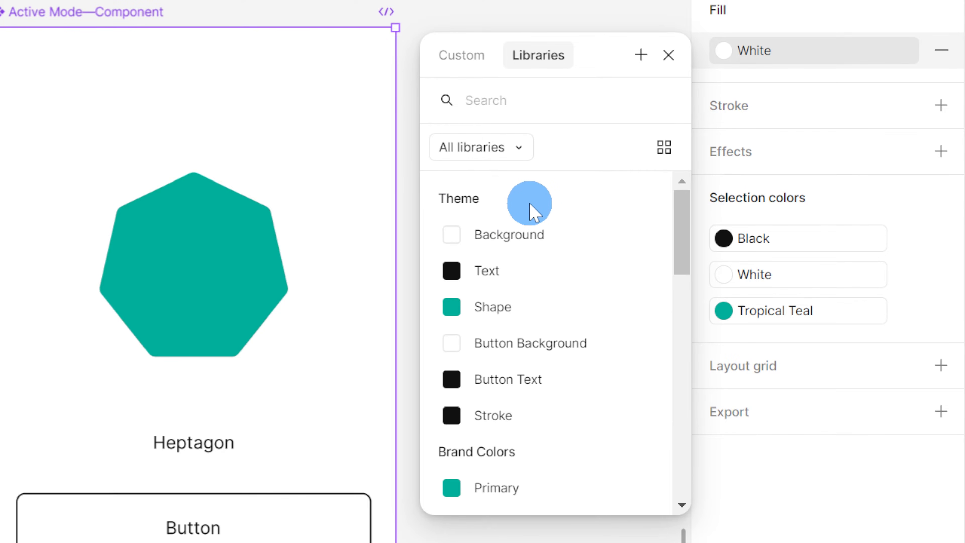
pyautogui.click(483, 238)
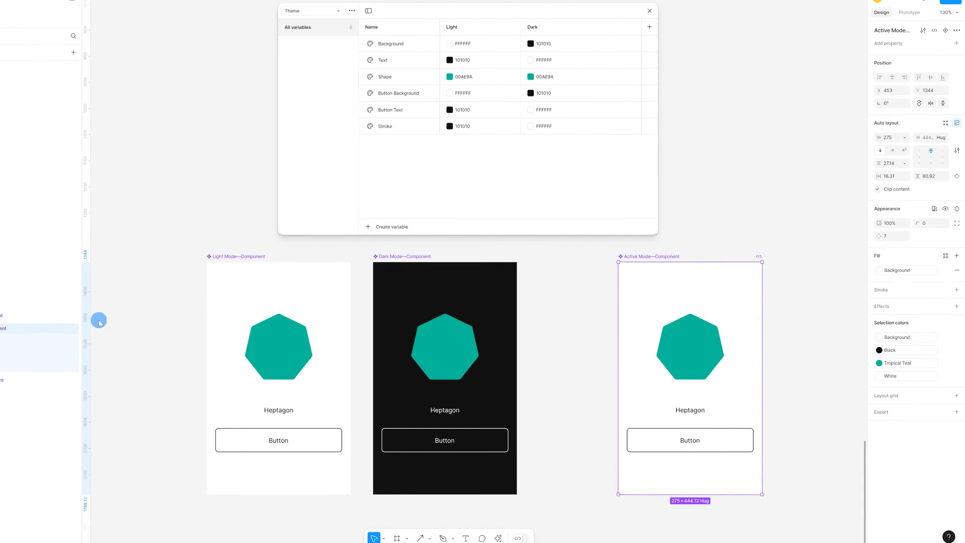
pyautogui.press('Escape')
# - Apply the Theme collection's Shape variable to the heptagon in the Active Mode component
pyautogui.click(727, 362)
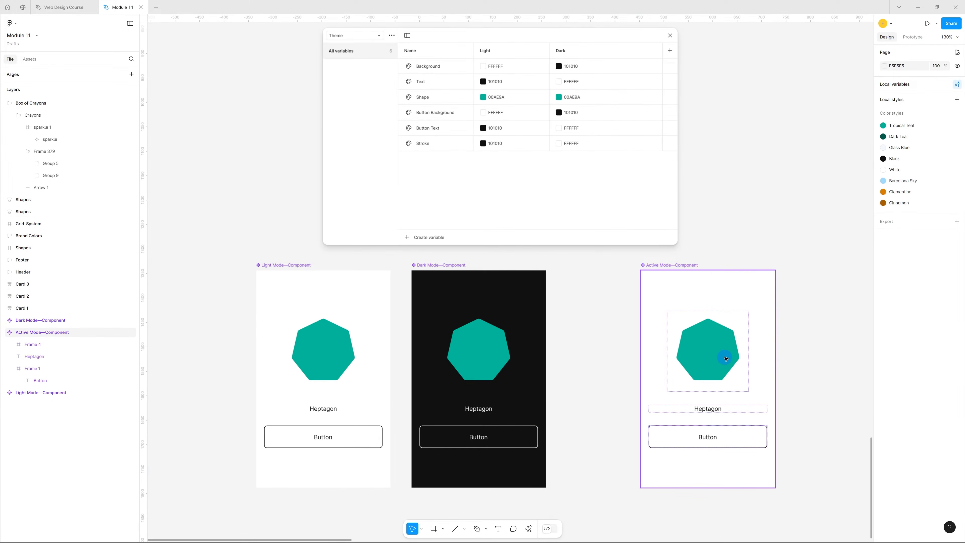
pyautogui.click(726, 358)
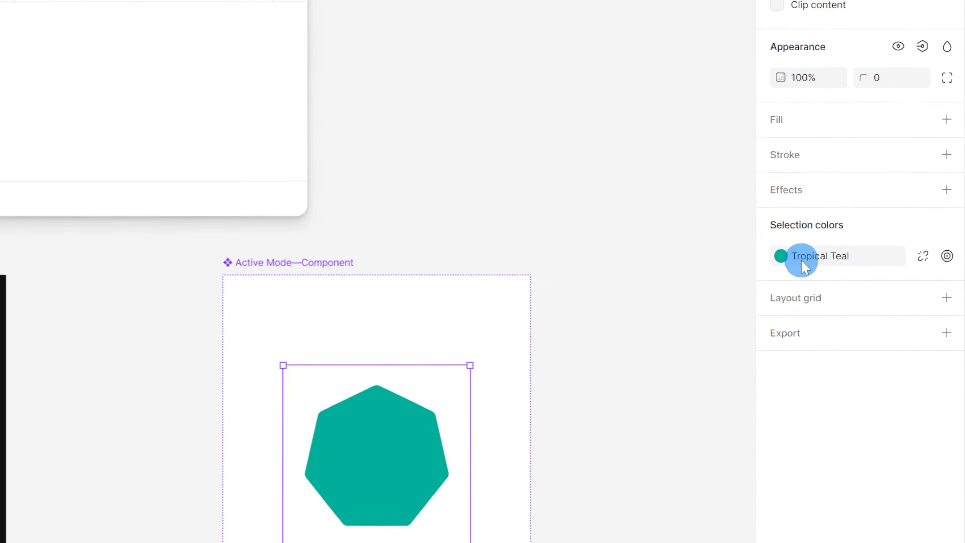
pyautogui.click(804, 266)
pyautogui.scroll(-5, 682, 454)
pyautogui.scroll(3, 684, 451)
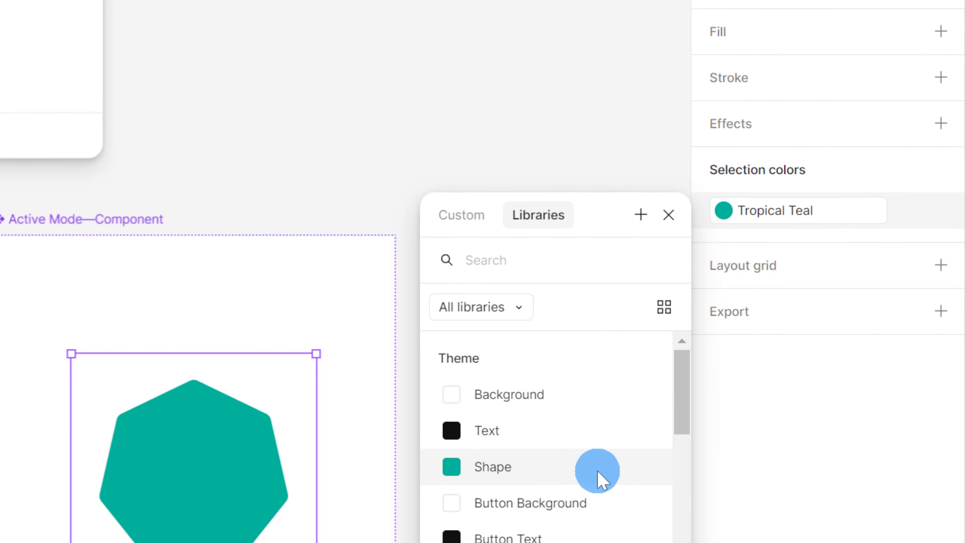
pyautogui.click(602, 480)
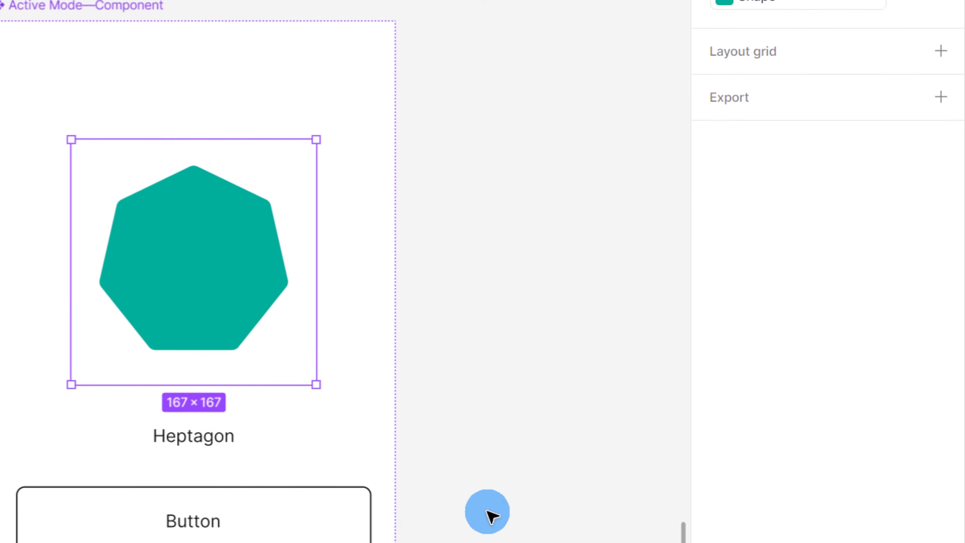
# - Apply the Theme collection's Text variable to the fill of the Active Mode component's Heptagon label
pyautogui.click(226, 436)
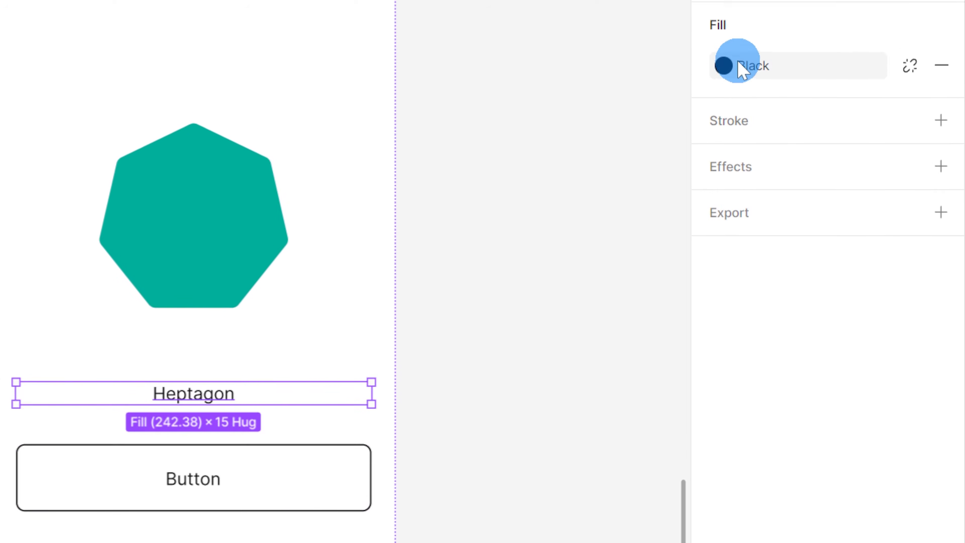
pyautogui.click(741, 68)
pyautogui.scroll(5, 610, 284)
pyautogui.click(591, 308)
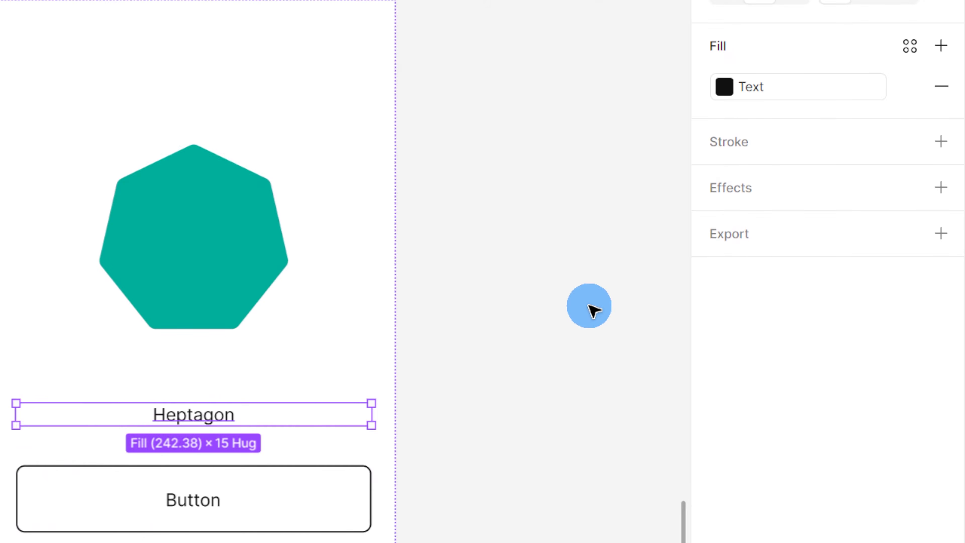
# - Apply the Button Background variable to the fill of the Active Mode component's button frame
pyautogui.click(325, 514)
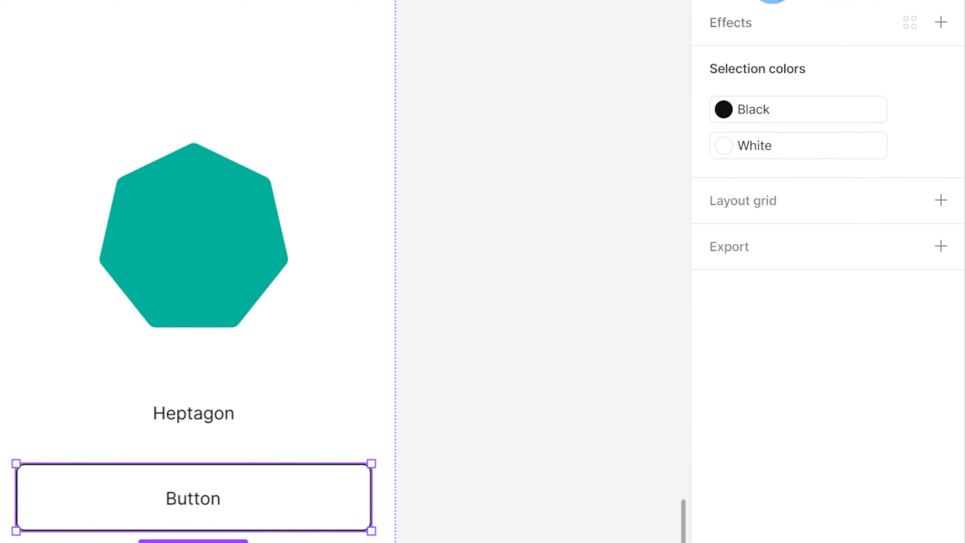
pyautogui.click(779, 19)
pyautogui.scroll(5, 582, 293)
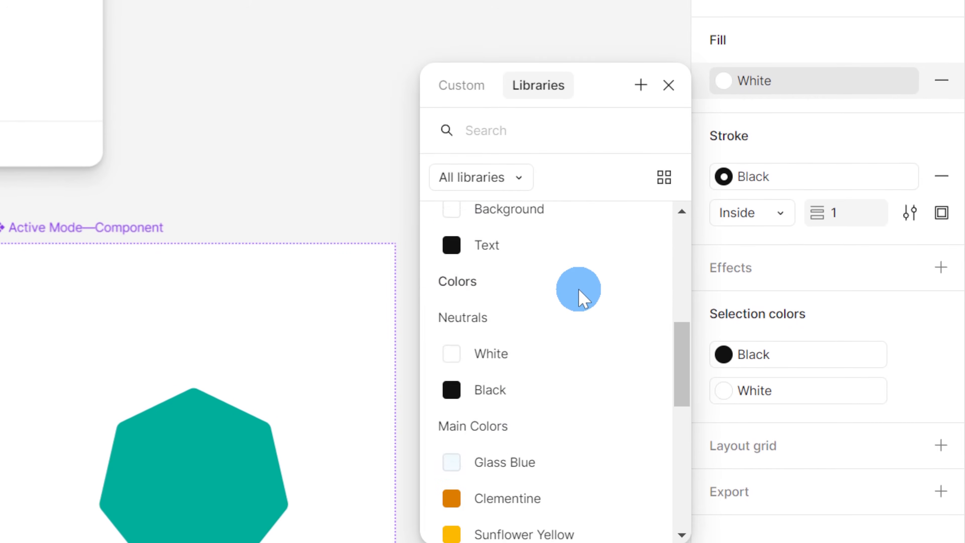
pyautogui.scroll(2, 579, 295)
pyautogui.click(570, 377)
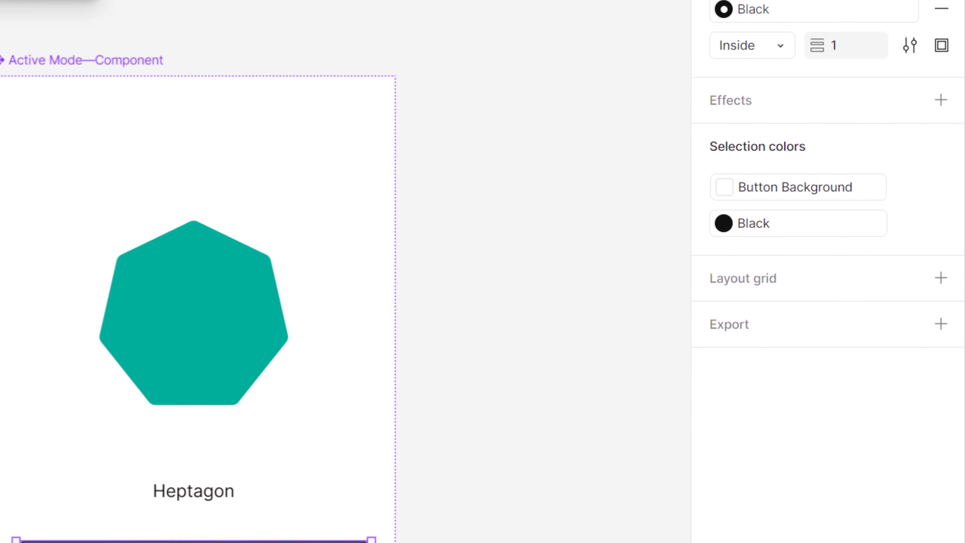
# - Apply the Button Text variable to the fill of the Button label inside the Active Mode component
pyautogui.doubleClick(199, 442)
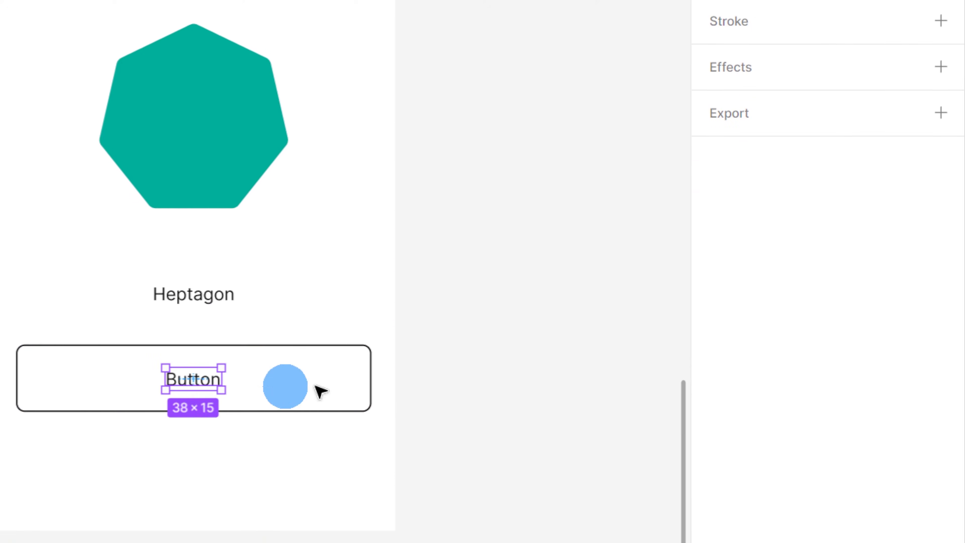
pyautogui.click(802, 68)
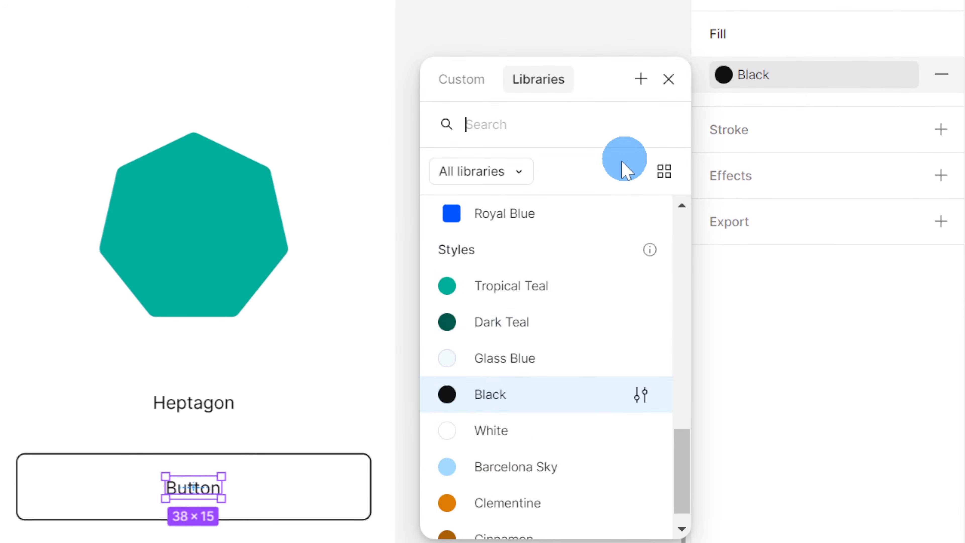
pyautogui.scroll(5, 599, 254)
pyautogui.scroll(6, 592, 280)
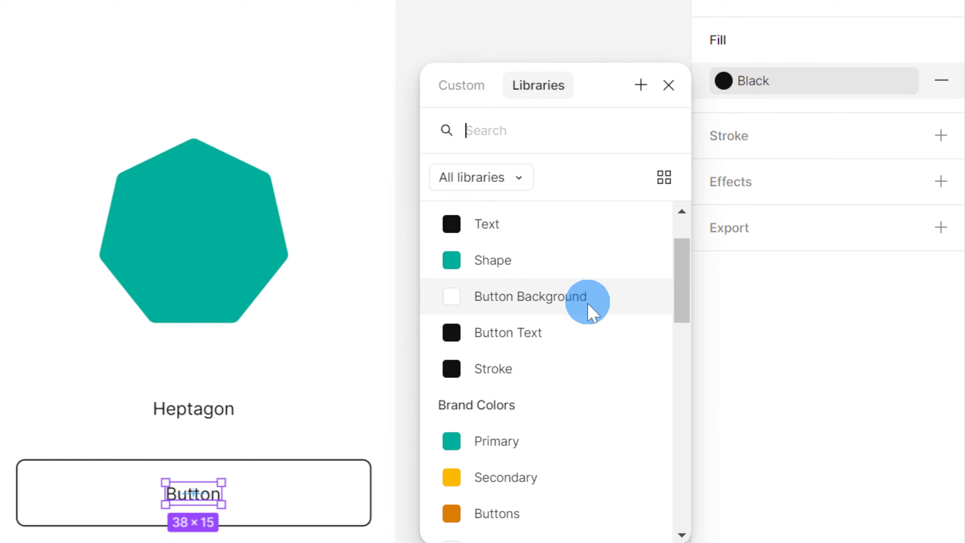
pyautogui.click(578, 330)
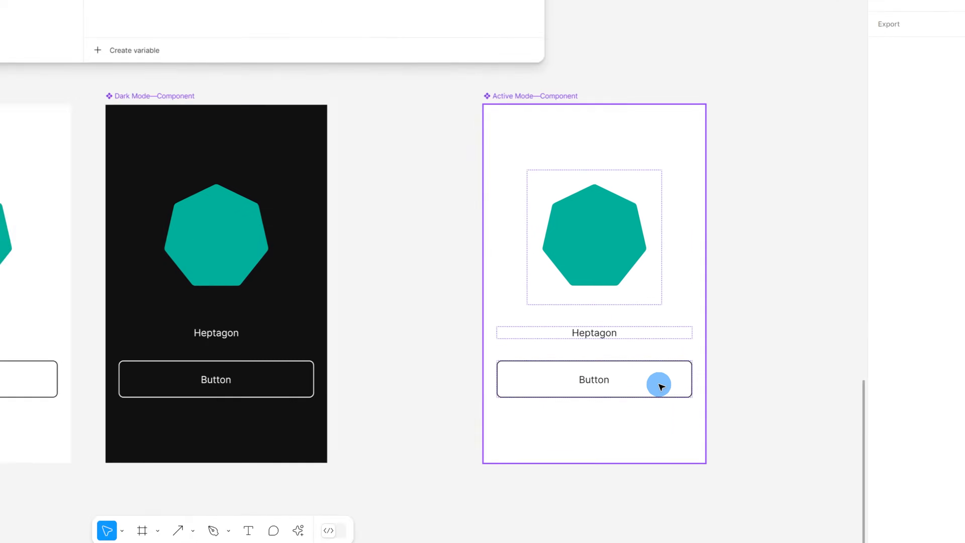
# - Apply the Theme collection's Stroke variable to the Active Mode component's button outline and deselect the button
pyautogui.click(750, 442)
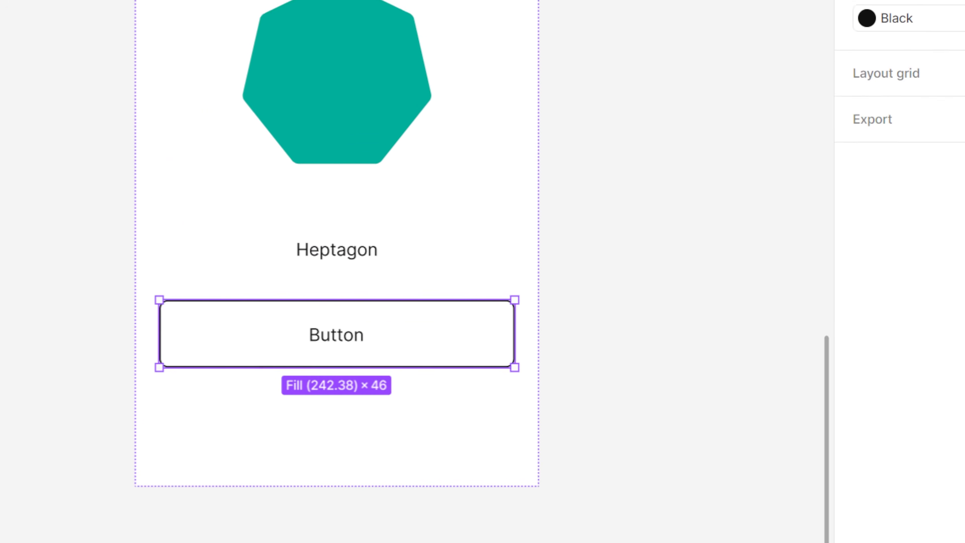
pyautogui.click(846, 51)
pyautogui.scroll(8, 675, 448)
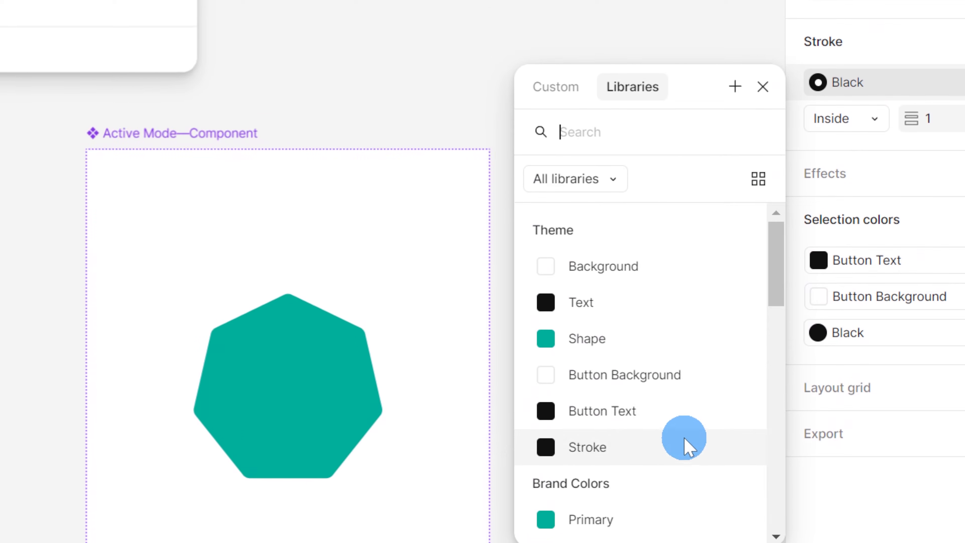
pyautogui.click(672, 451)
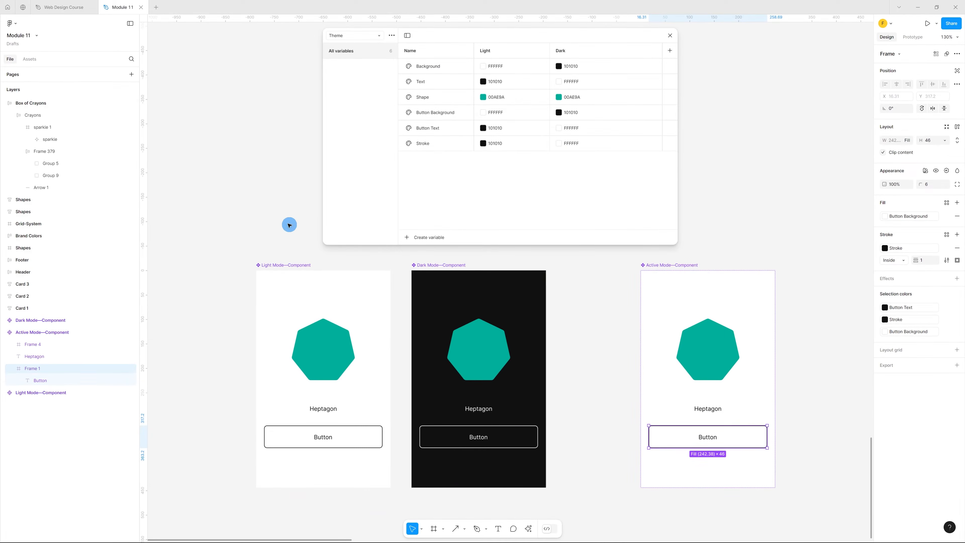
pyautogui.click(290, 225)
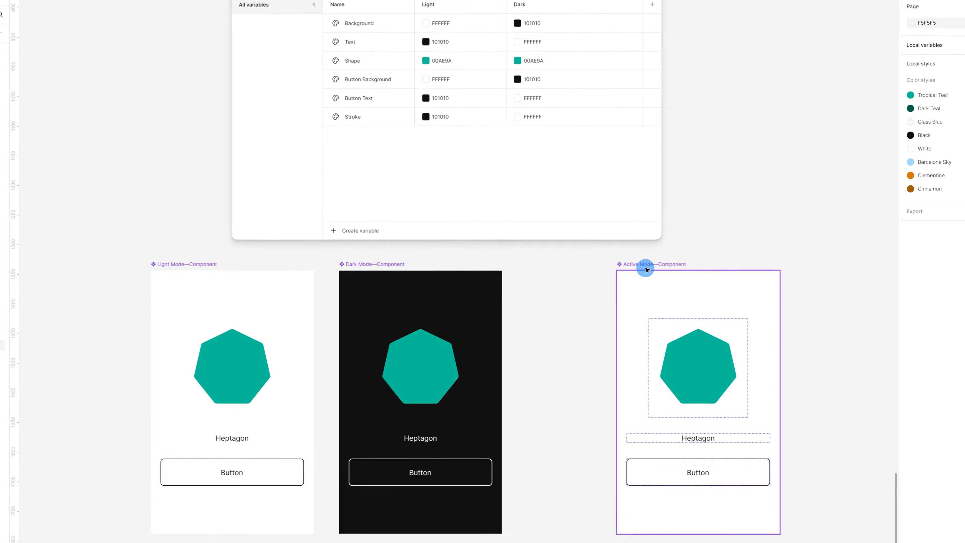
# - Set the Active Mode component's Theme variable mode to Dark
pyautogui.click(665, 265)
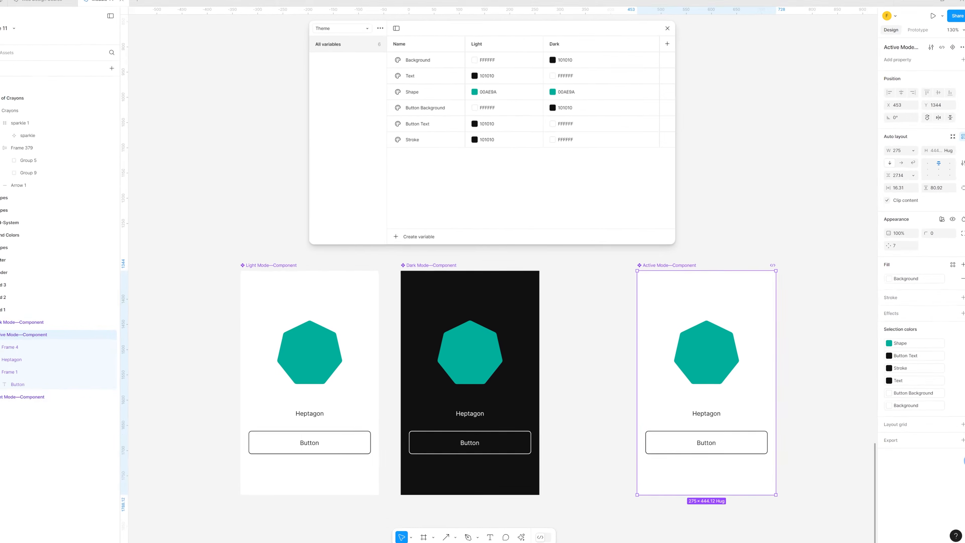
pyautogui.click(890, 377)
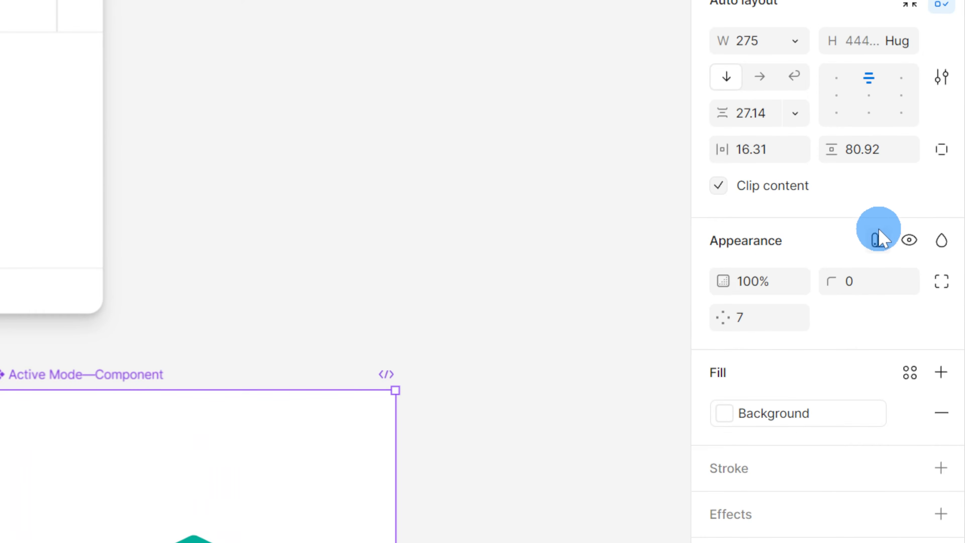
pyautogui.click(877, 244)
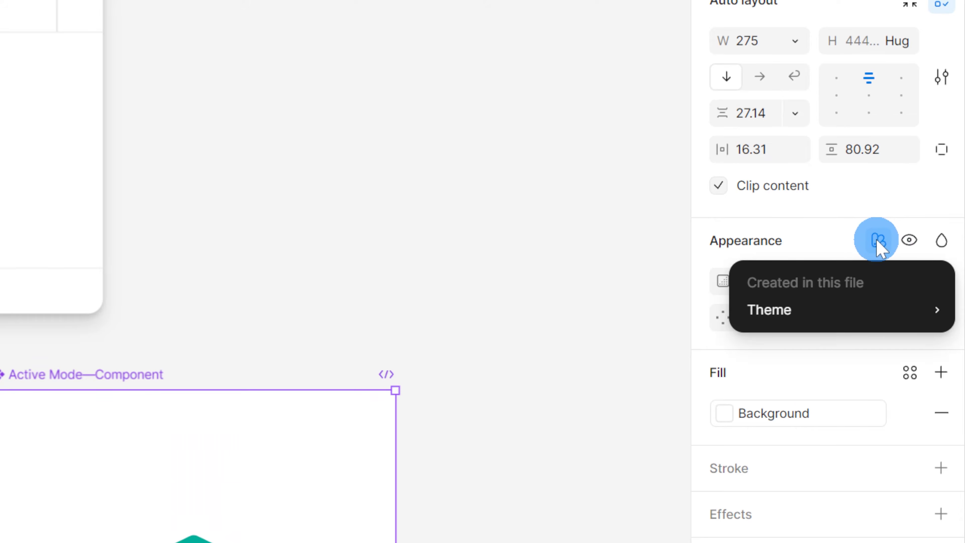
pyautogui.moveTo(846, 315)
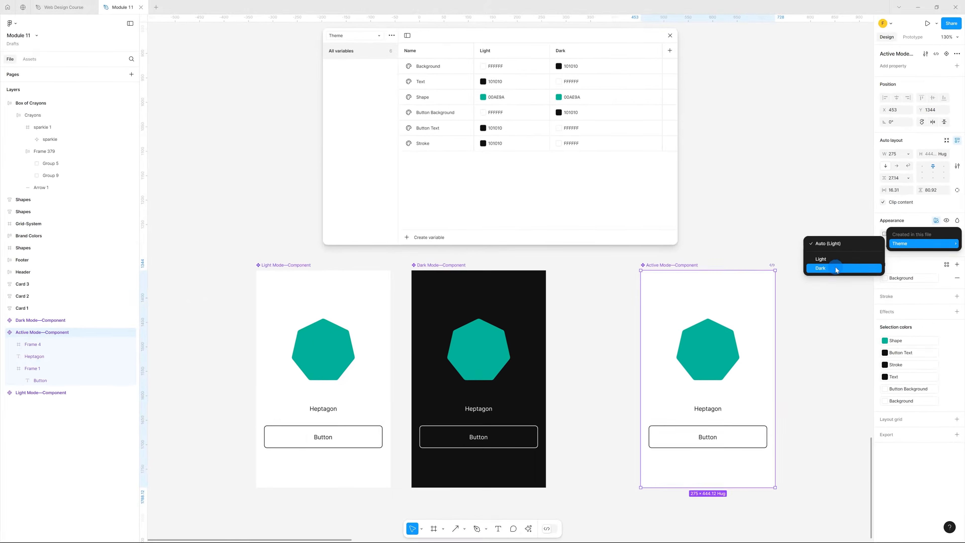
pyautogui.click(836, 268)
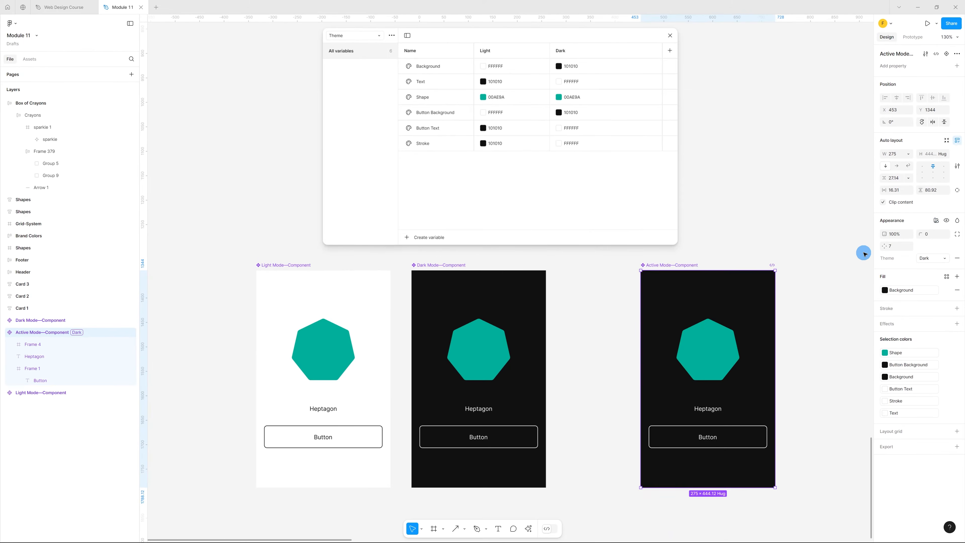
# - Switch the Active Mode component's Theme variable mode to Light and back to Dark
pyautogui.click(936, 221)
pyautogui.click(904, 249)
pyautogui.click(855, 259)
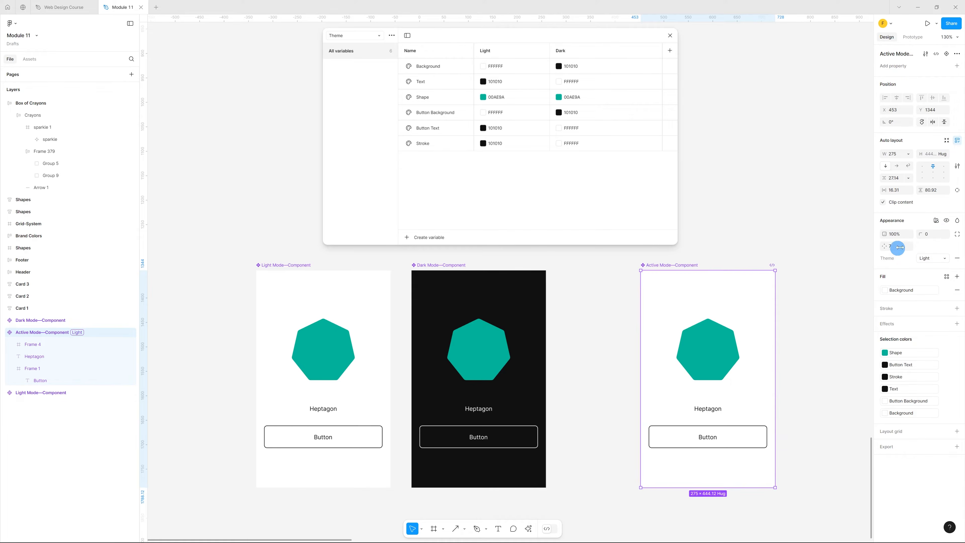
pyautogui.click(936, 222)
pyautogui.click(897, 249)
pyautogui.click(849, 269)
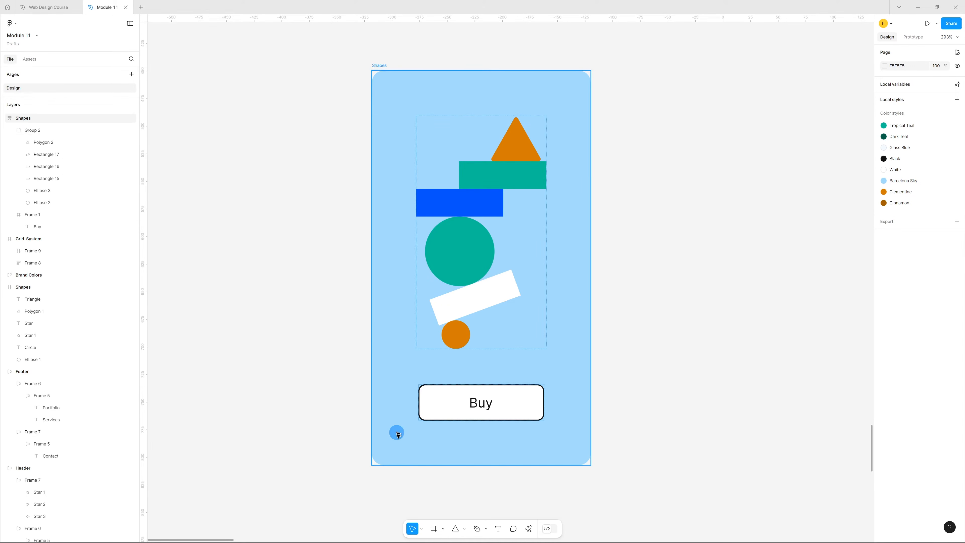
# - Deselect the Shapes card, open the local variables and create a new collection named Sizes
pyautogui.click(384, 73)
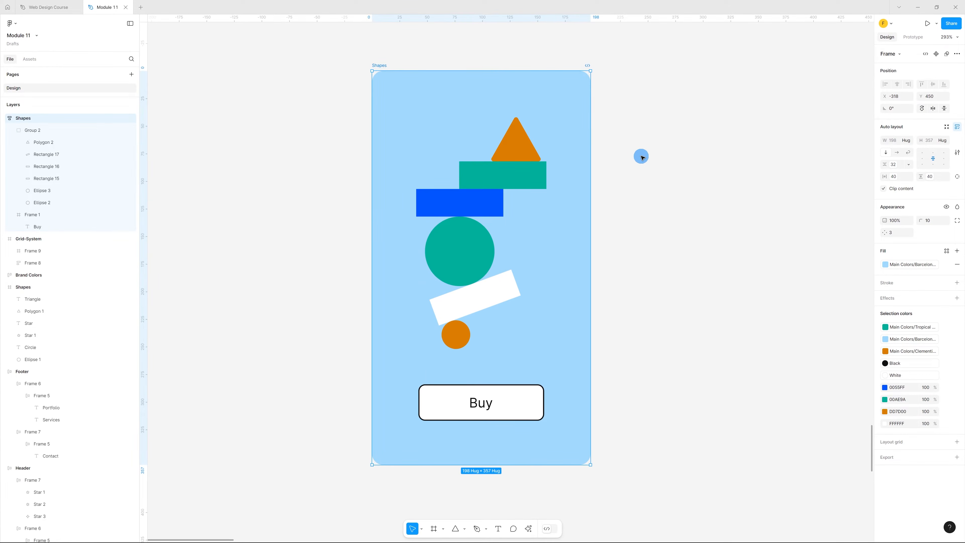
pyautogui.click(642, 157)
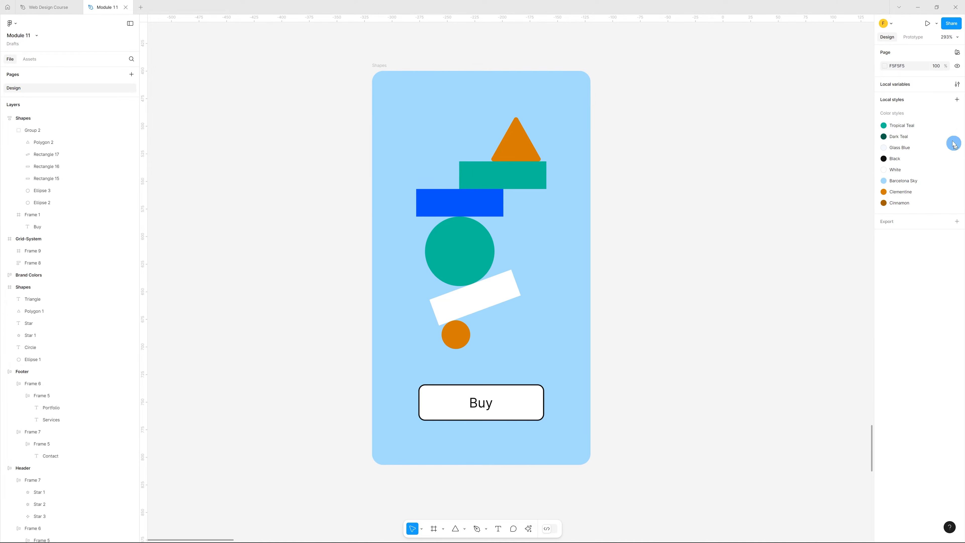
pyautogui.click(956, 92)
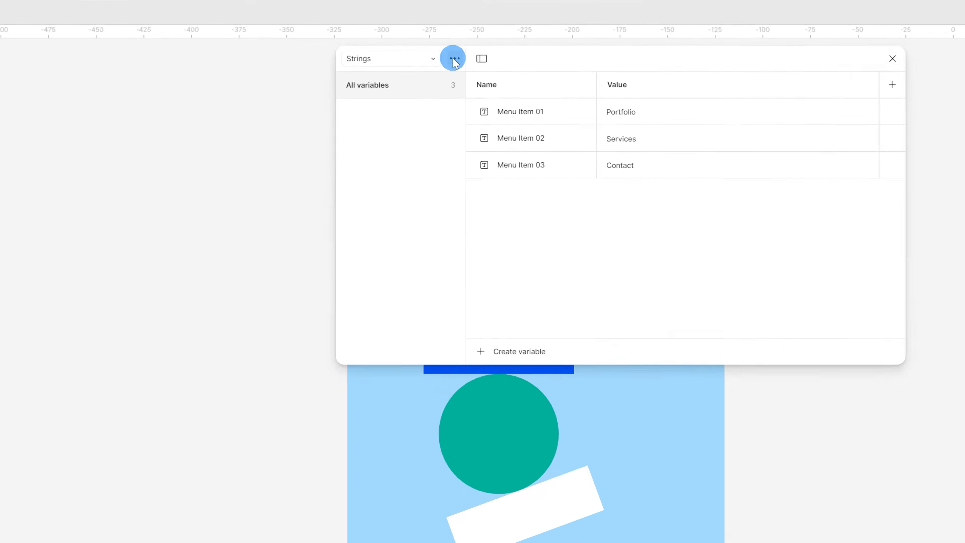
pyautogui.click(431, 34)
pyautogui.click(484, 218)
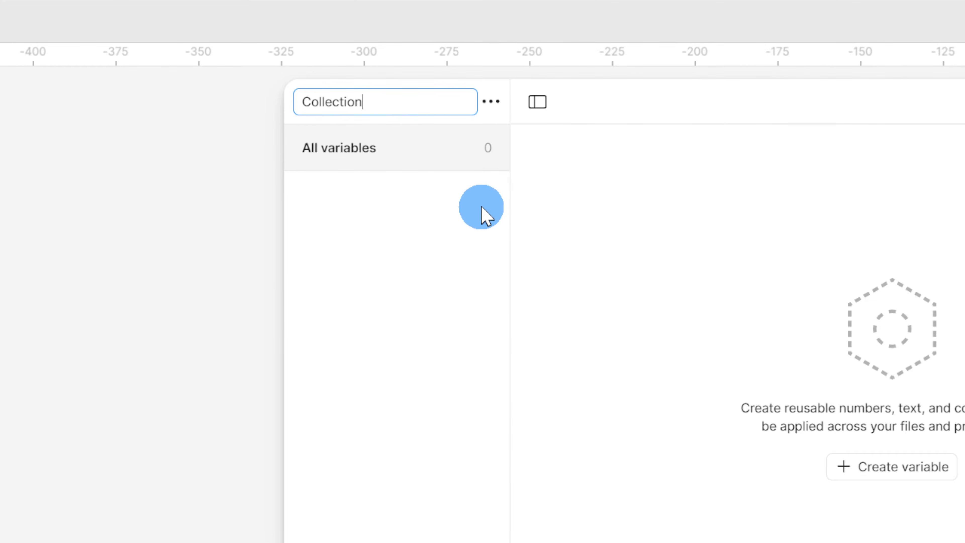
pyautogui.moveTo(464, 102); pyautogui.dragTo(304, 107)
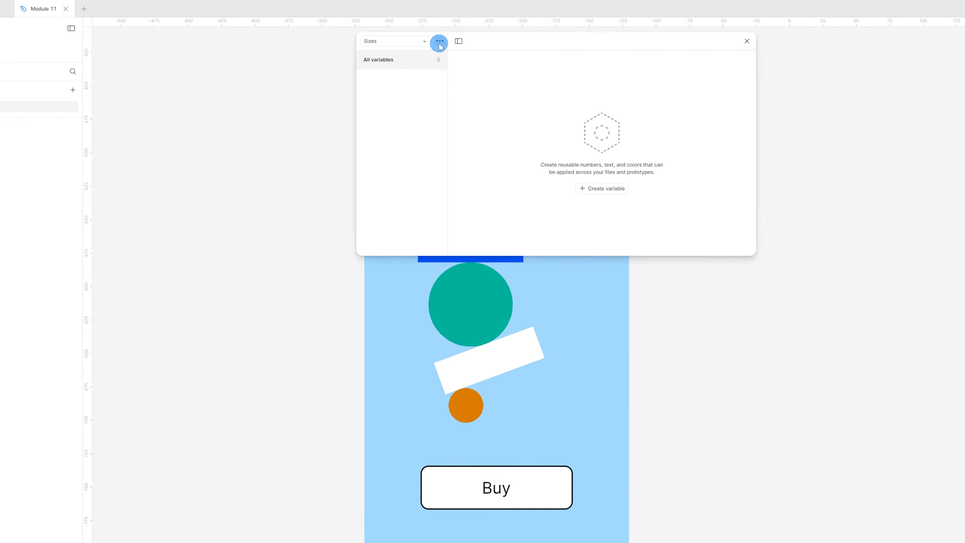
# - Create another variable collection named Cards
pyautogui.click(434, 34)
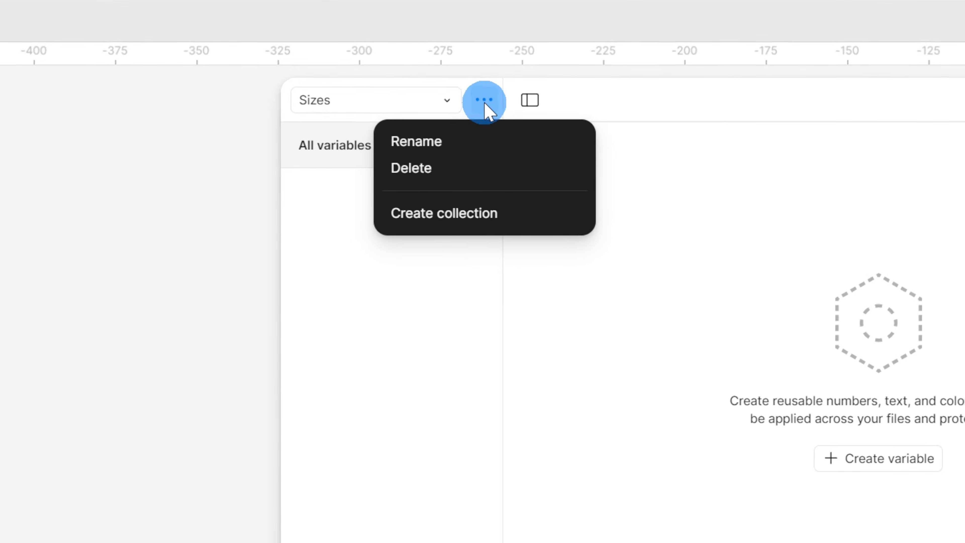
pyautogui.click(484, 227)
pyautogui.doubleClick(326, 102)
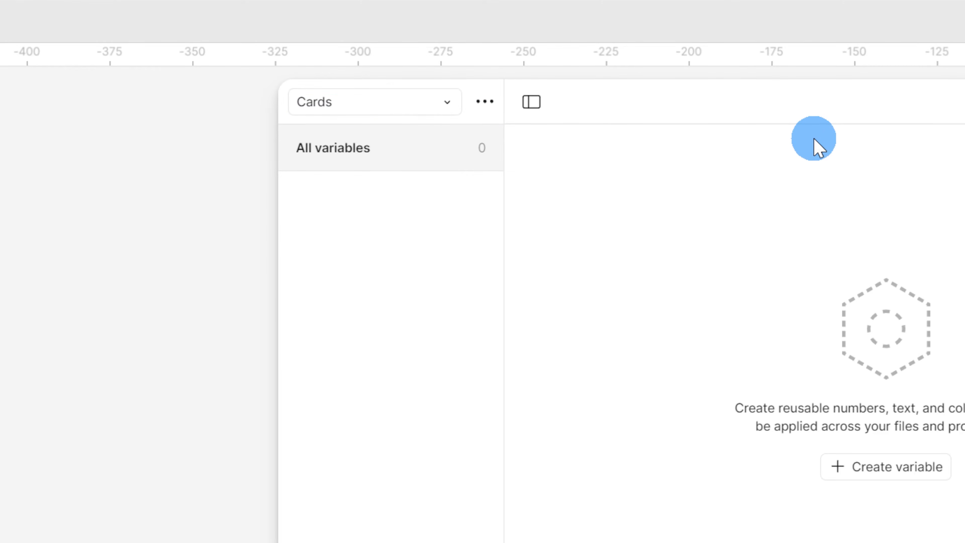
# - Create two number variables named Width and Height in the Cards collection
pyautogui.click(889, 471)
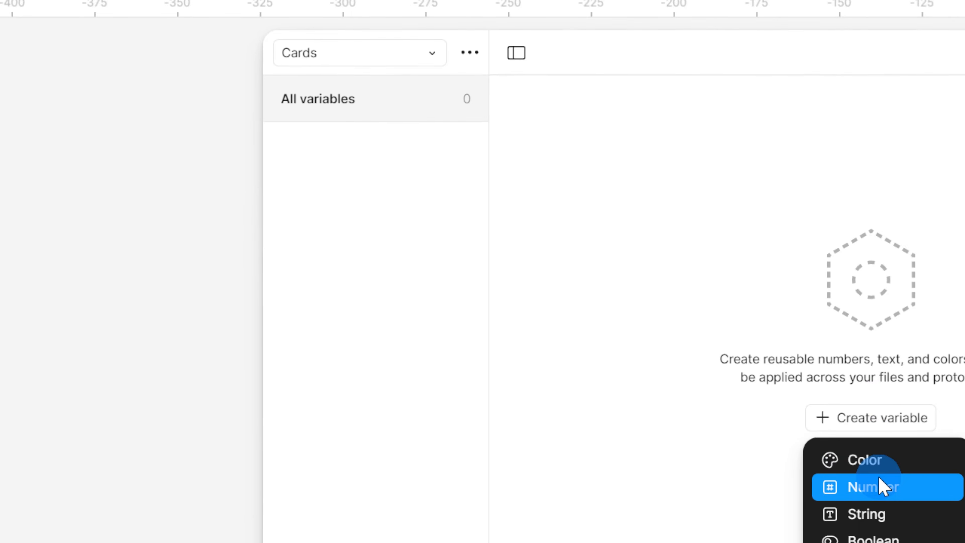
pyautogui.click(881, 487)
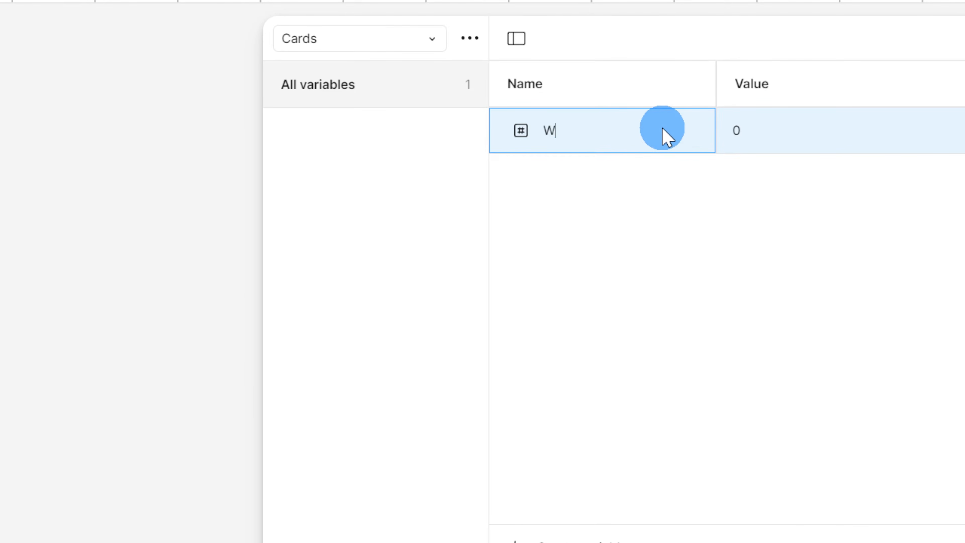
pyautogui.rightClick(663, 138)
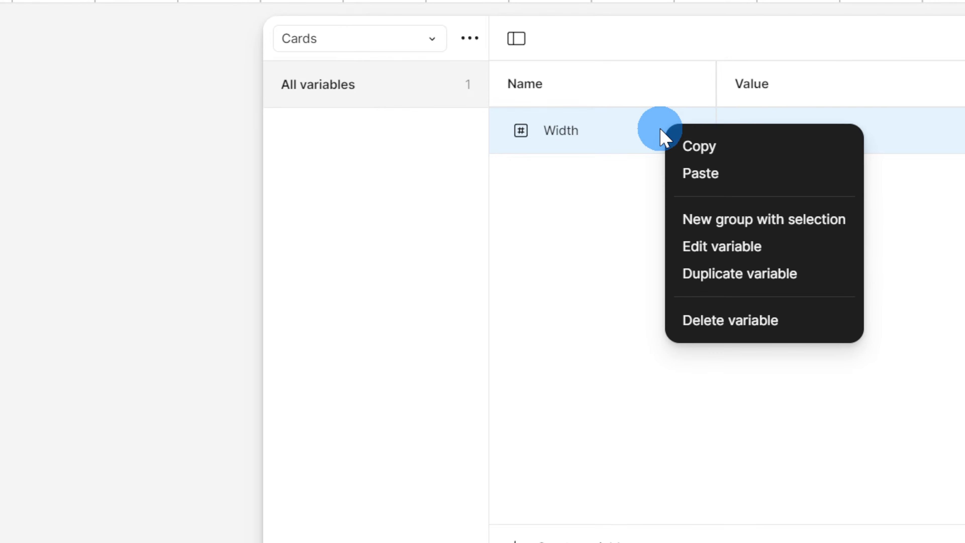
pyautogui.click(757, 274)
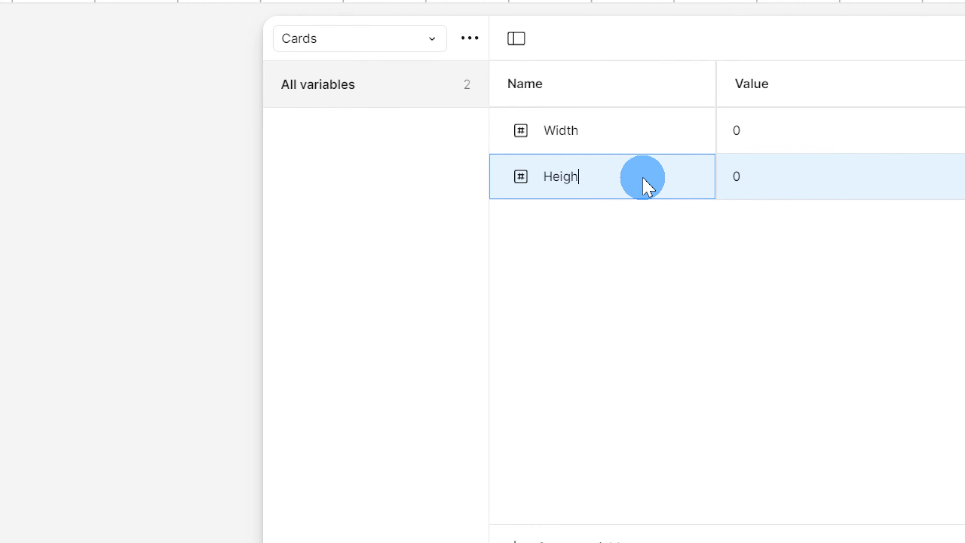
# - Set the Width variable to 320 and the Height variable to 360
pyautogui.click(827, 129)
pyautogui.write('32')
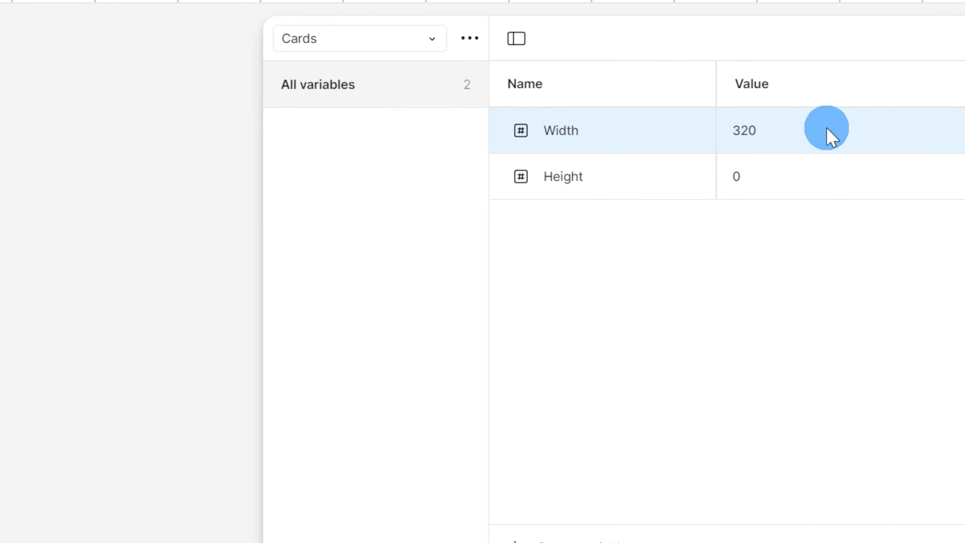
pyautogui.click(808, 174)
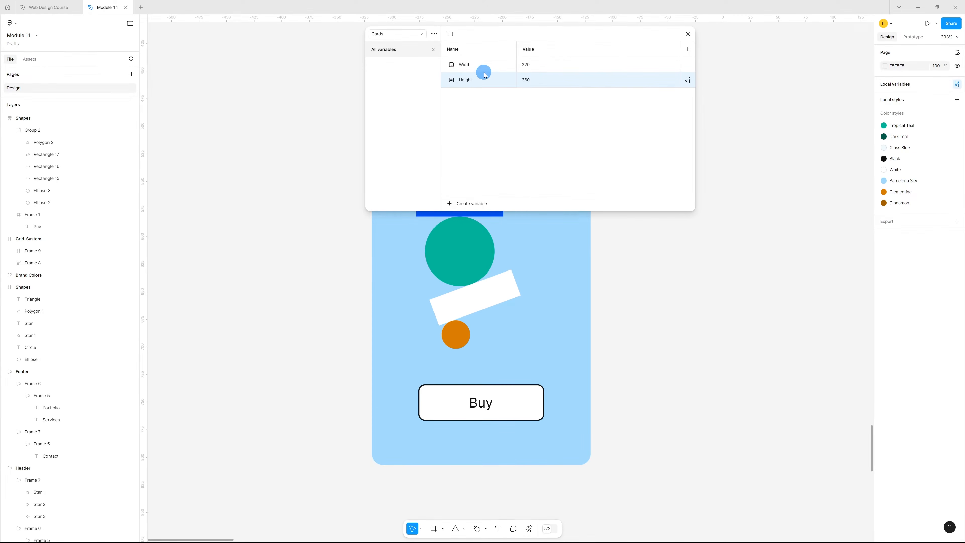
# - Group the Width and Height variables into a new group named Product Card
pyautogui.keyDown('shift'); pyautogui.click(484, 74); pyautogui.keyUp('shift')
pyautogui.rightClick(485, 69)
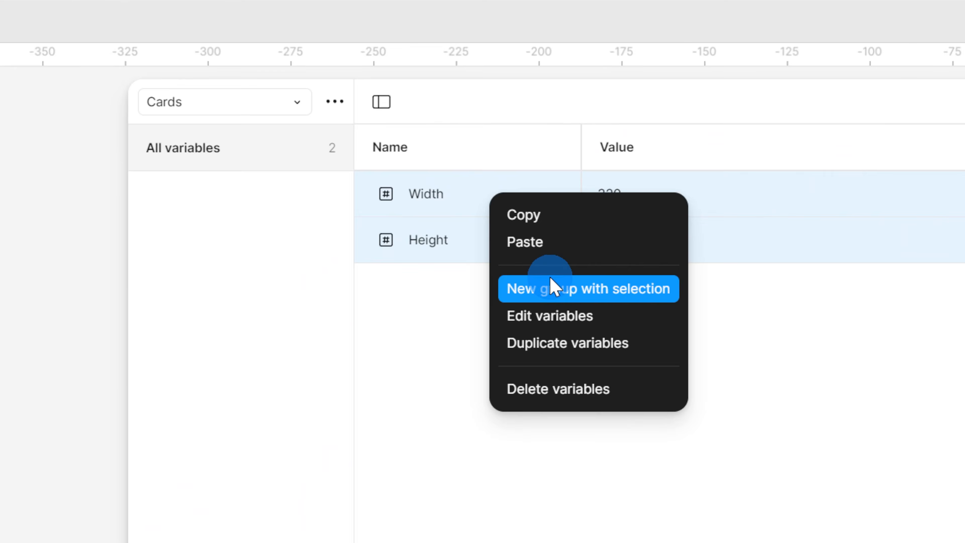
pyautogui.click(553, 287)
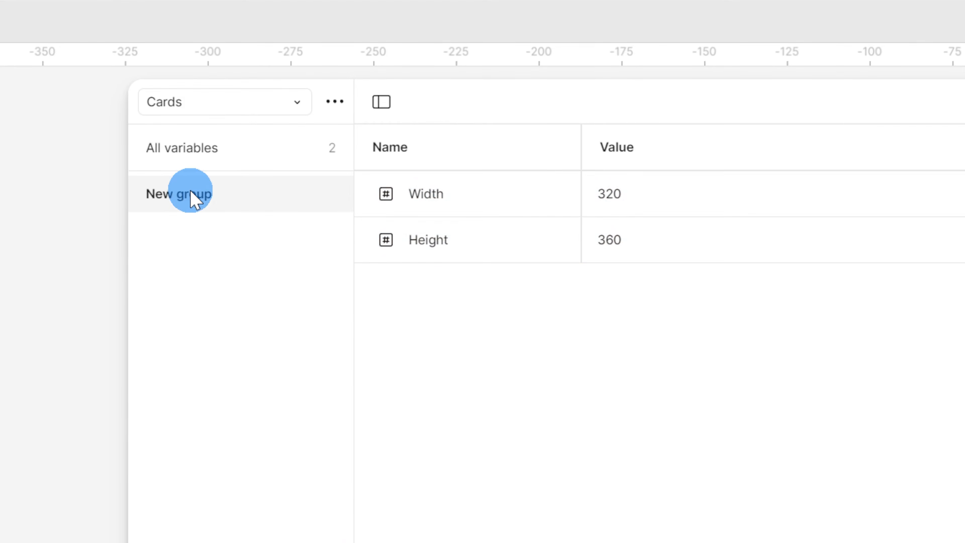
pyautogui.doubleClick(190, 192)
pyautogui.write('Product Card')
pyautogui.press('Return')
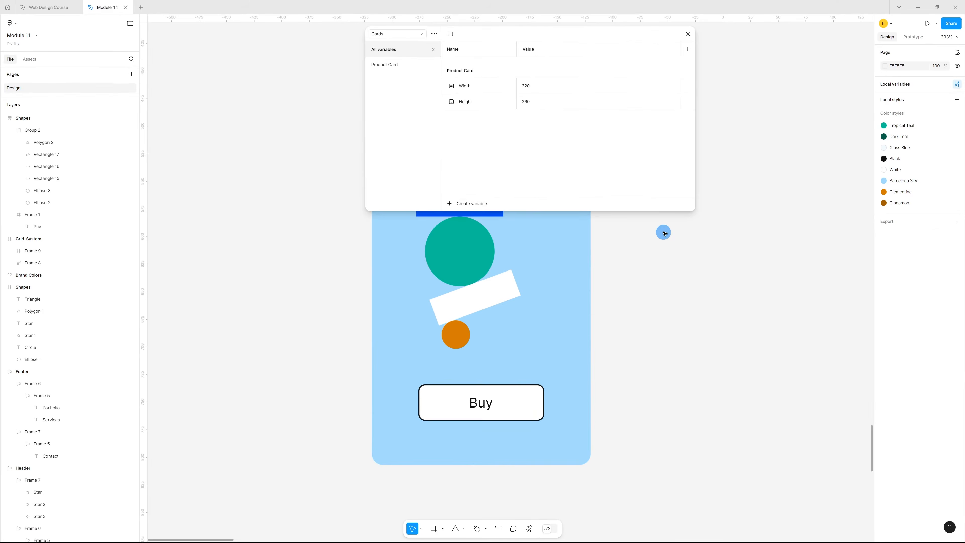
# - Apply the Product Card Width variable to the width of the blue Shapes card
pyautogui.click(664, 233)
pyautogui.click(382, 67)
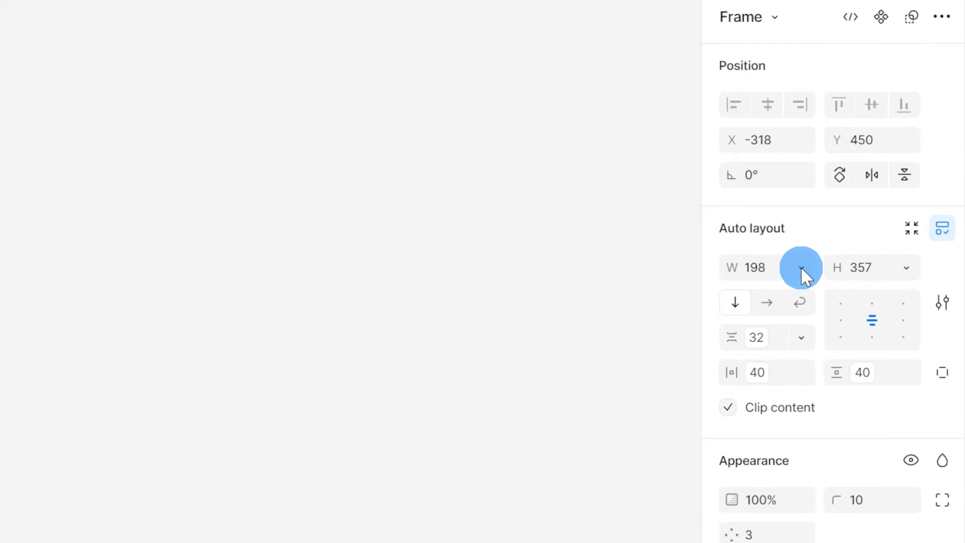
pyautogui.click(912, 141)
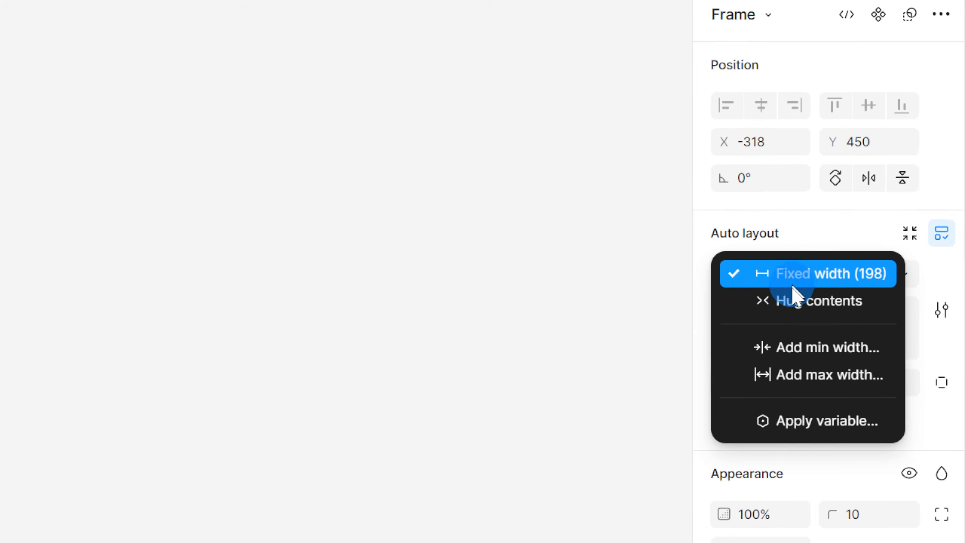
pyautogui.click(792, 439)
pyautogui.scroll(-4, 756, 494)
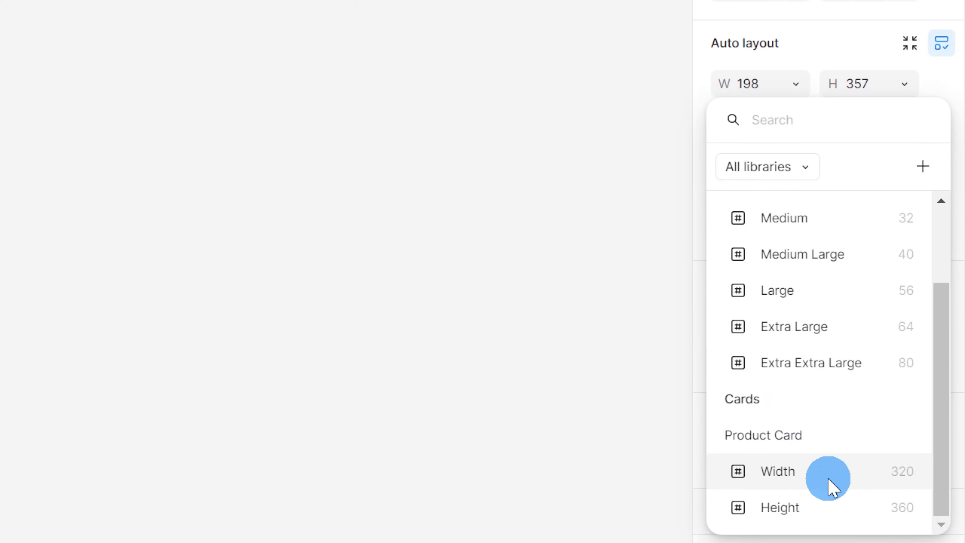
pyautogui.click(771, 482)
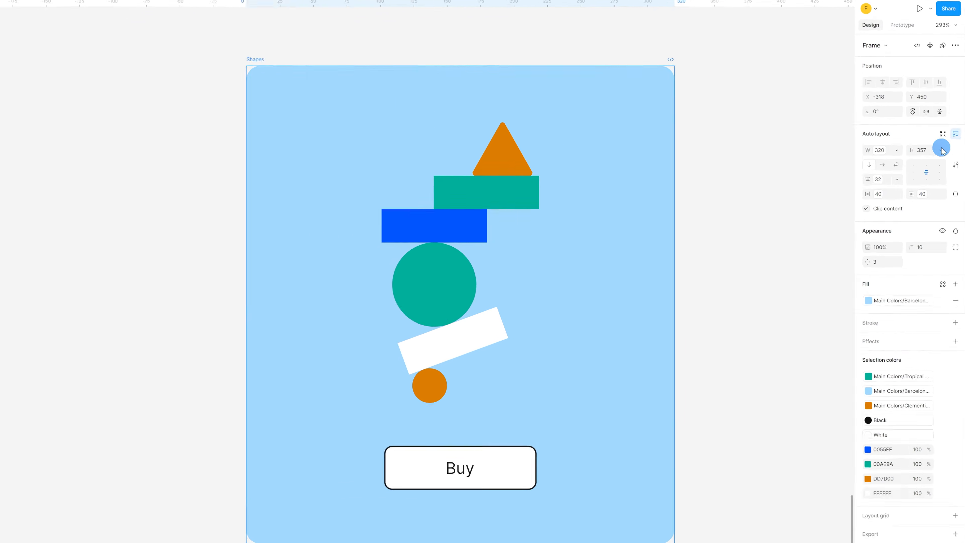
# - Apply the Product Card Height variable to the height of the blue Shapes card
pyautogui.click(944, 140)
pyautogui.click(927, 194)
pyautogui.scroll(-5, 808, 494)
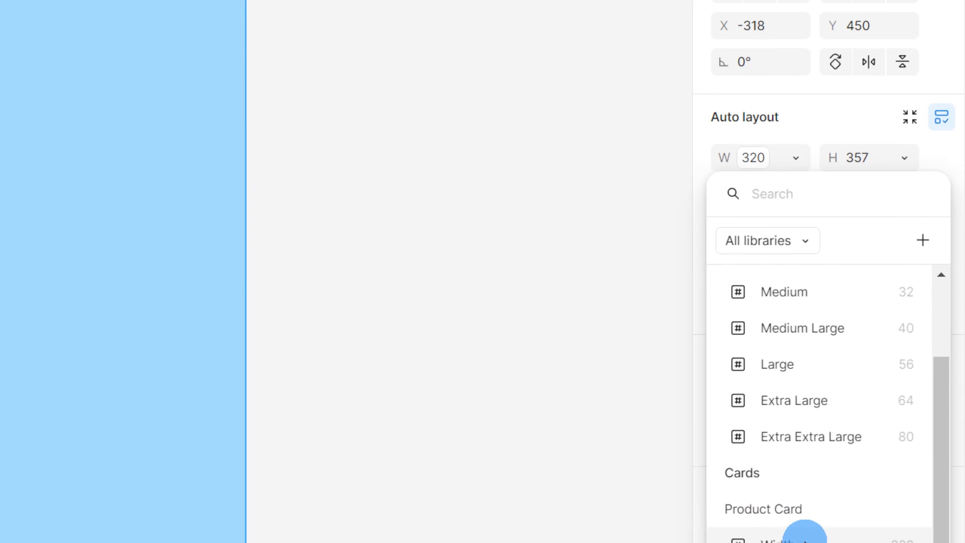
pyautogui.click(789, 509)
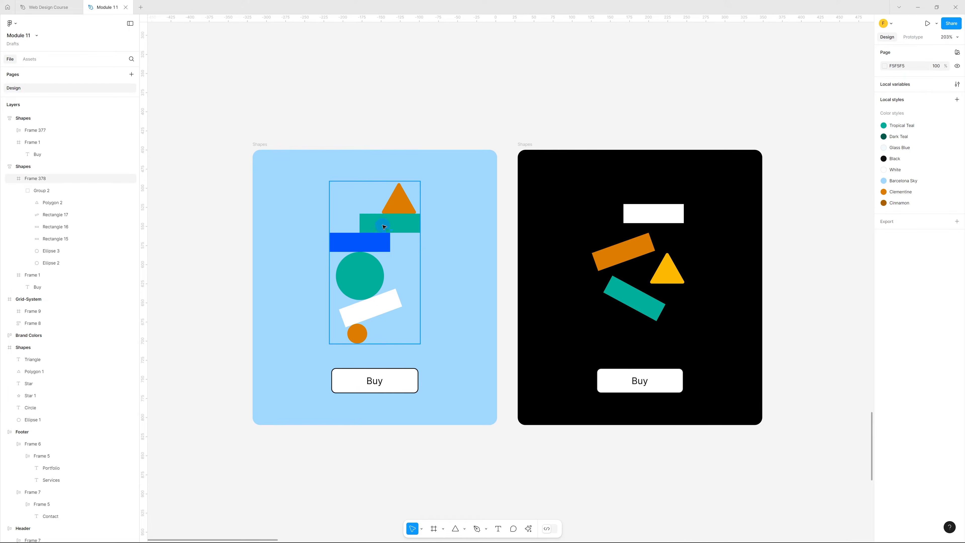
# - Open the local variables and create a new collection named Shapes
pyautogui.press('Tab')
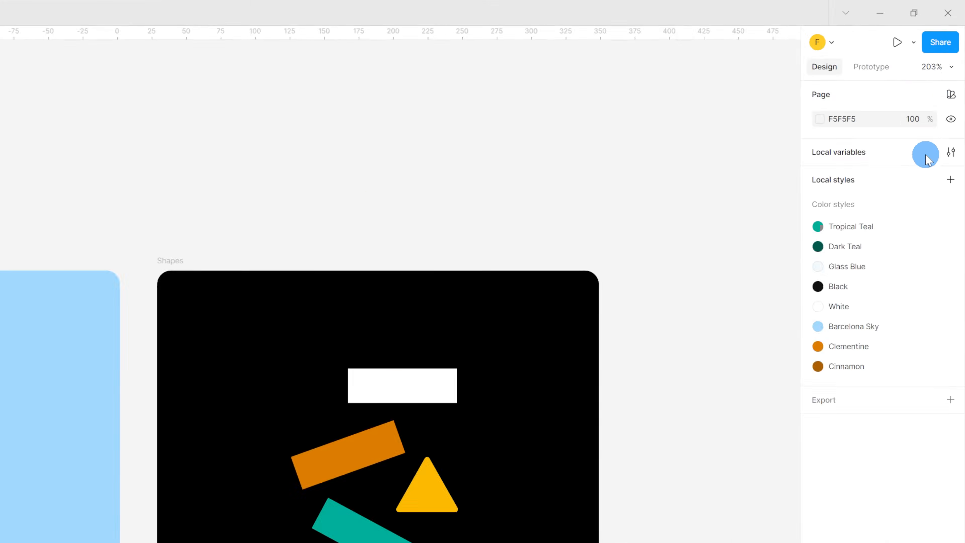
pyautogui.click(955, 84)
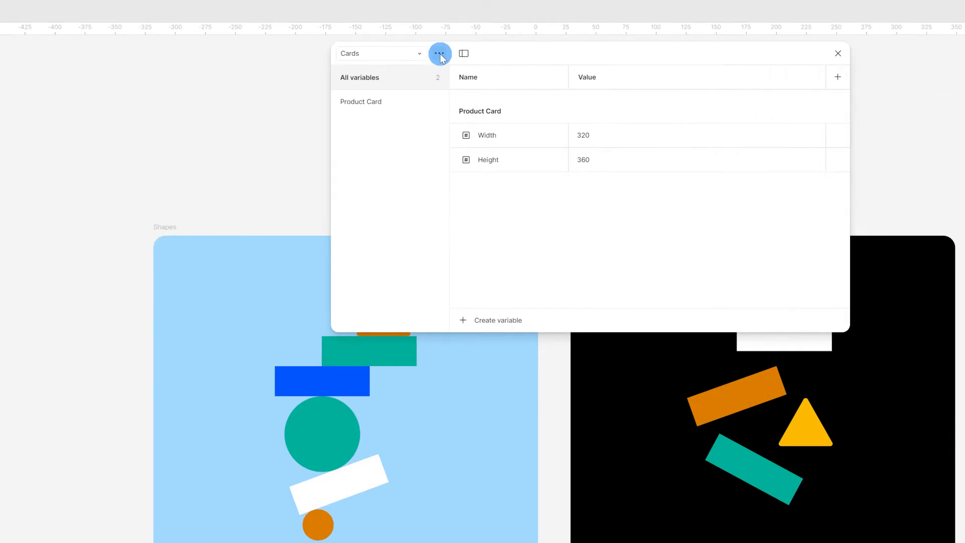
pyautogui.click(441, 35)
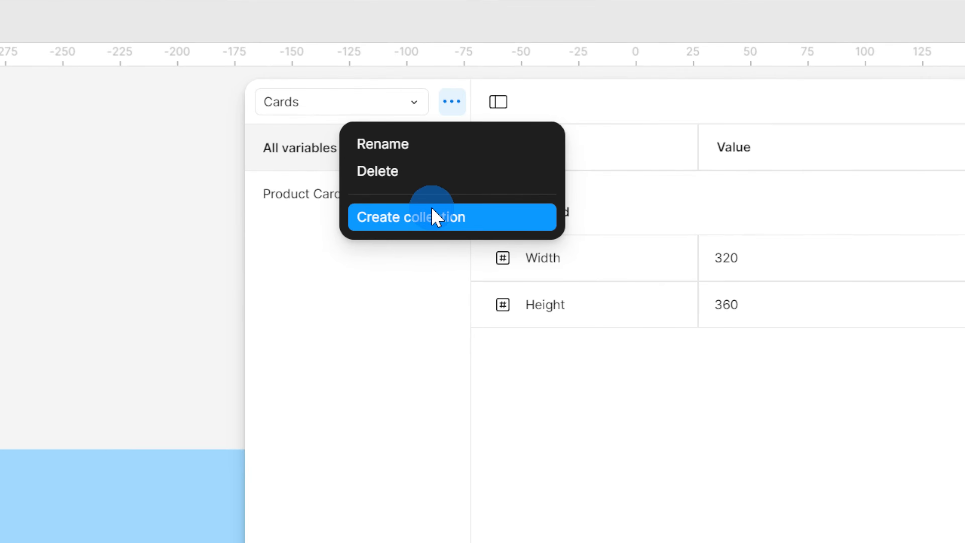
pyautogui.click(431, 215)
pyautogui.doubleClick(386, 109)
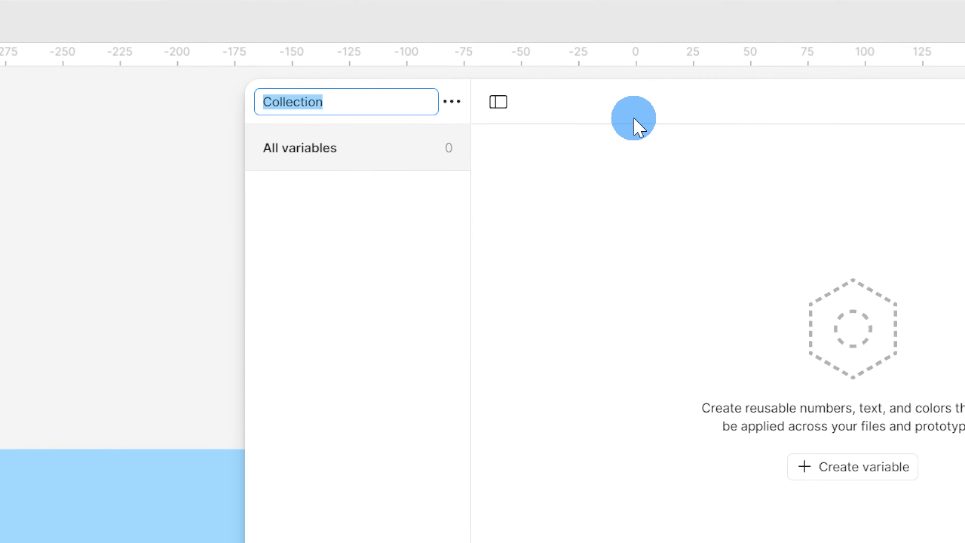
pyautogui.write('Shapes')
pyautogui.press('Return')
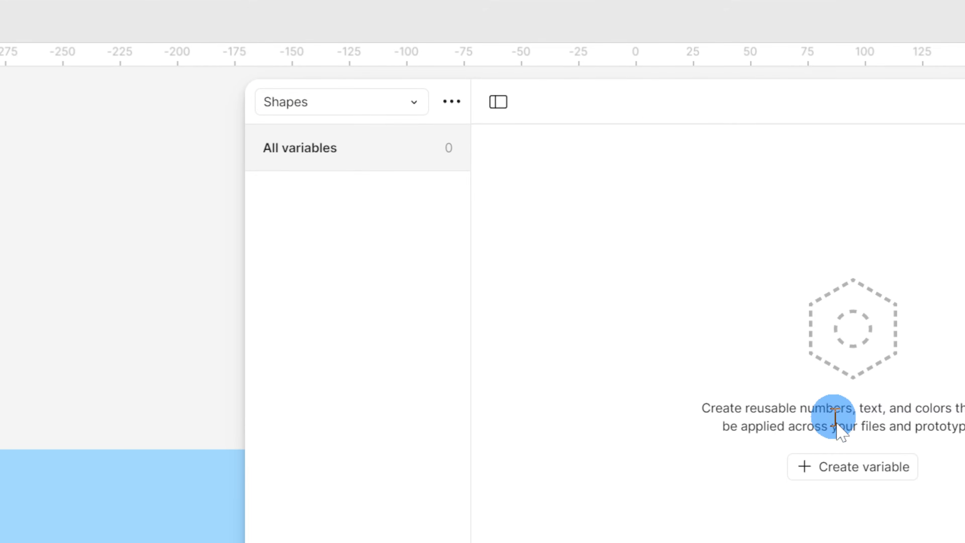
# - Create a Boolean variable in the Shapes collection and name it Triangle
pyautogui.click(874, 465)
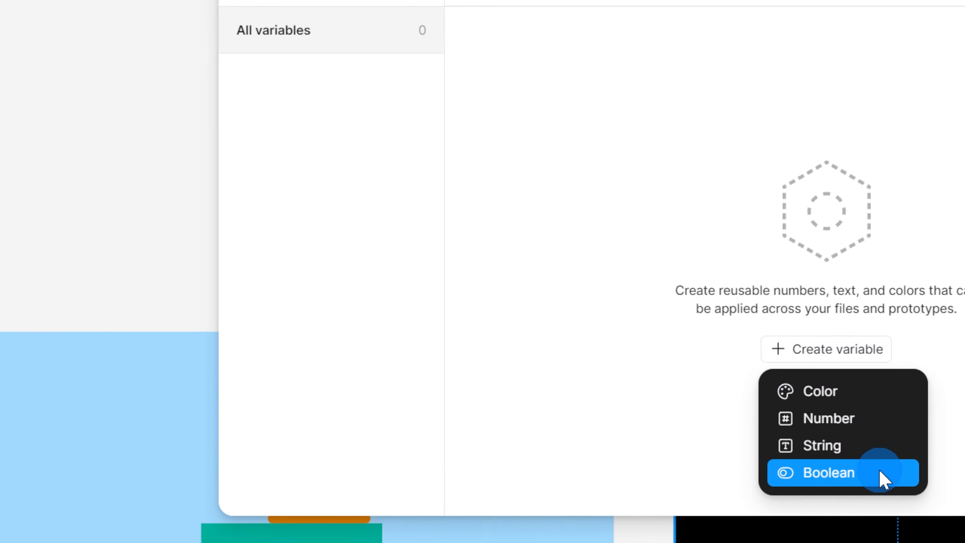
pyautogui.click(880, 467)
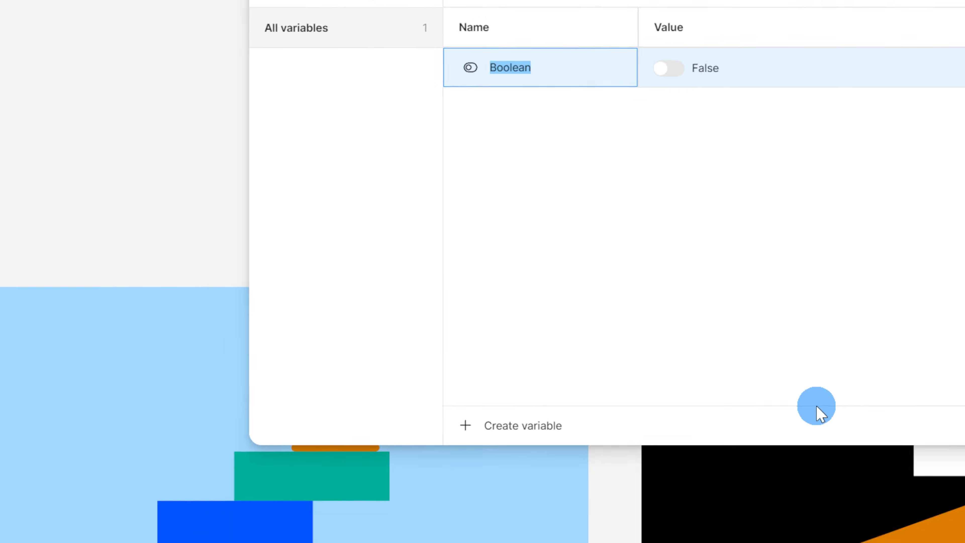
pyautogui.press('Return')
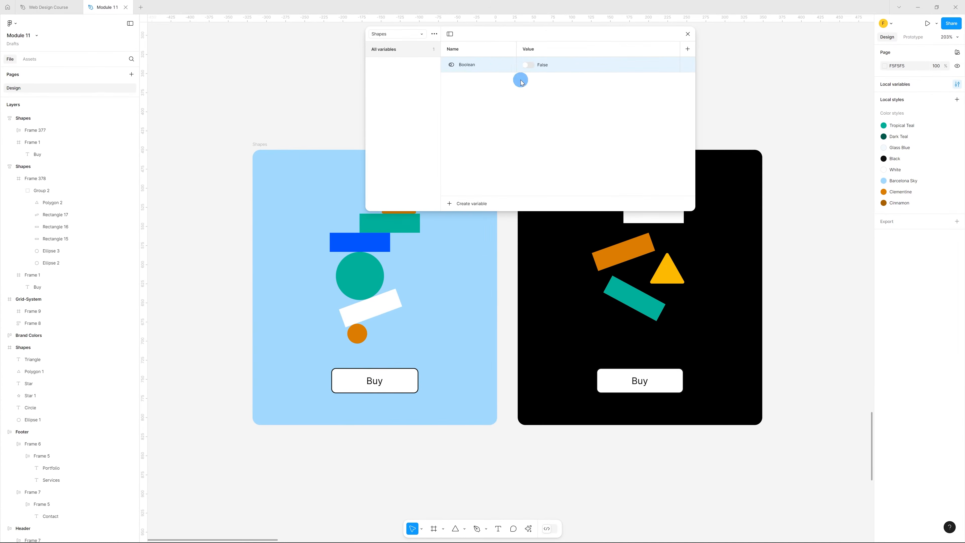
pyautogui.doubleClick(486, 66)
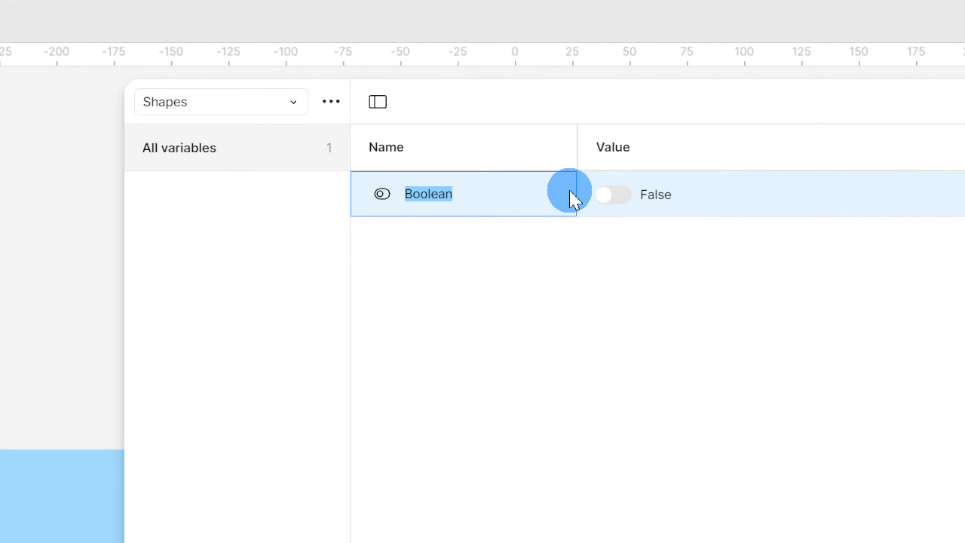
pyautogui.write('Triangle')
pyautogui.press('Return')
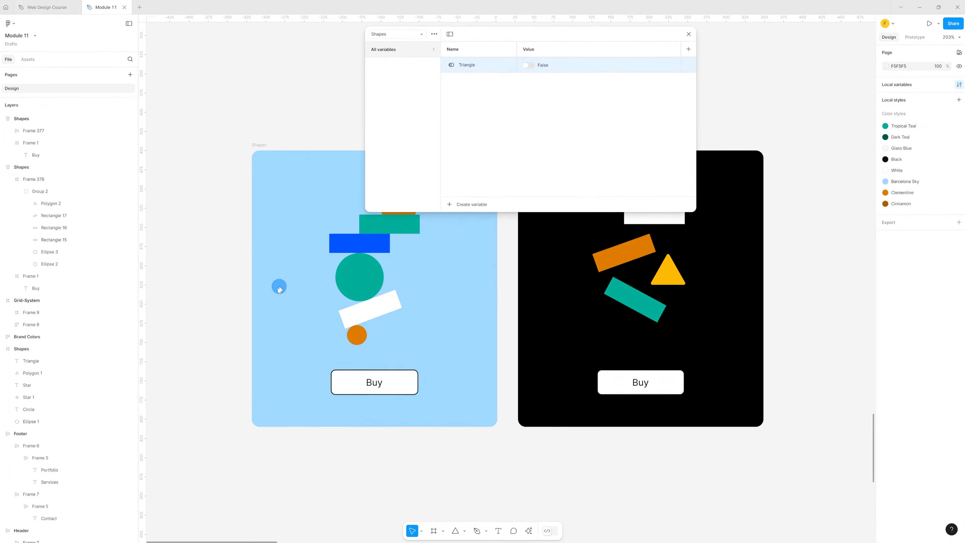
# - Set the Triangle variable's value to True and close the local variables
pyautogui.click(544, 91)
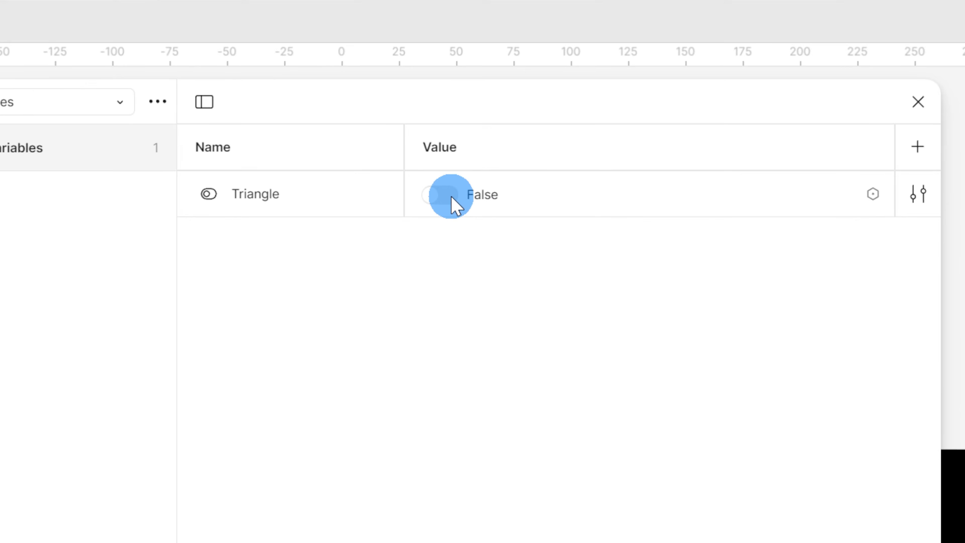
pyautogui.click(452, 205)
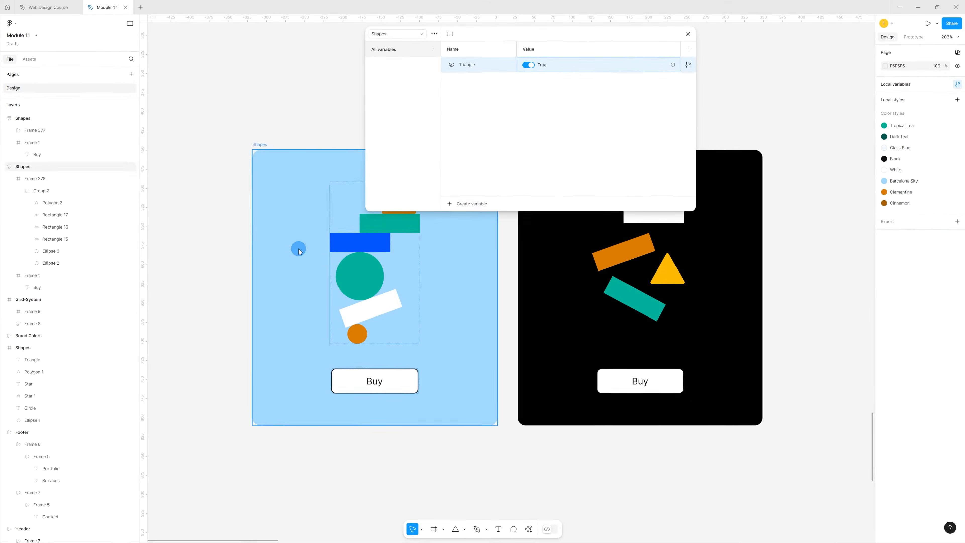
pyautogui.click(688, 35)
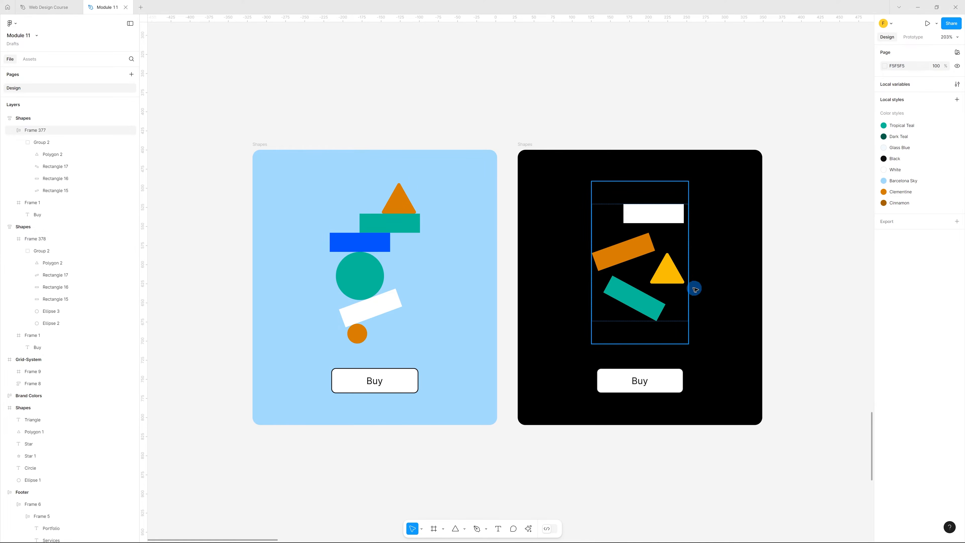
# - Select the triangles in the blue and black cards together and bind their visibility to the Triangle variable, then deselect them
pyautogui.click(408, 204)
pyautogui.doubleClick(408, 204)
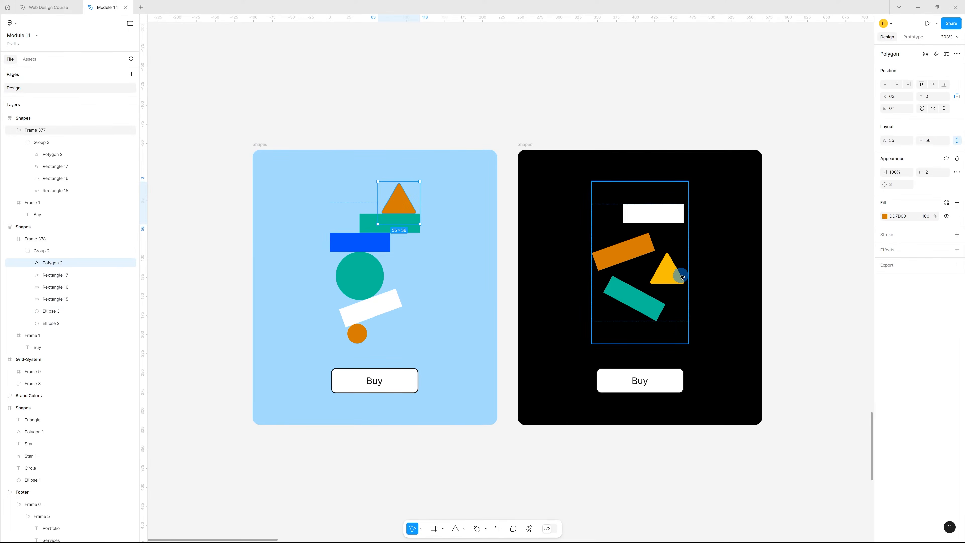
pyautogui.keyDown('shift'); pyautogui.click(676, 273); pyautogui.keyUp('shift')
pyautogui.keyDown('shift'); pyautogui.click(677, 273); pyautogui.keyUp('shift')
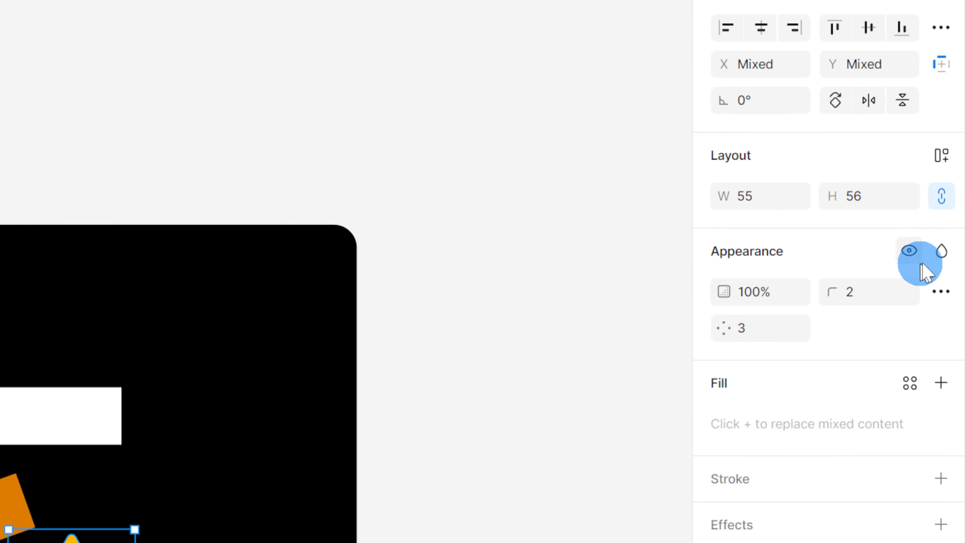
pyautogui.click(909, 252)
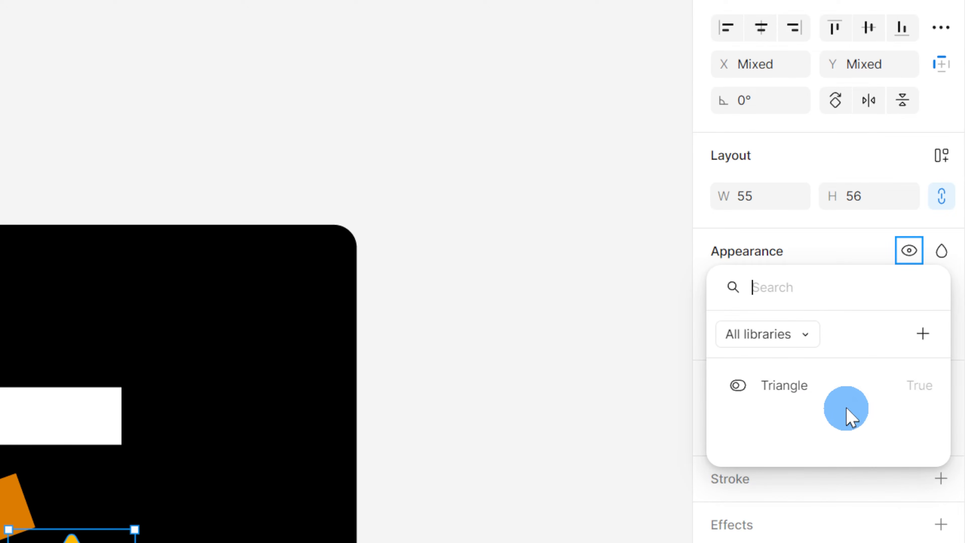
pyautogui.click(829, 394)
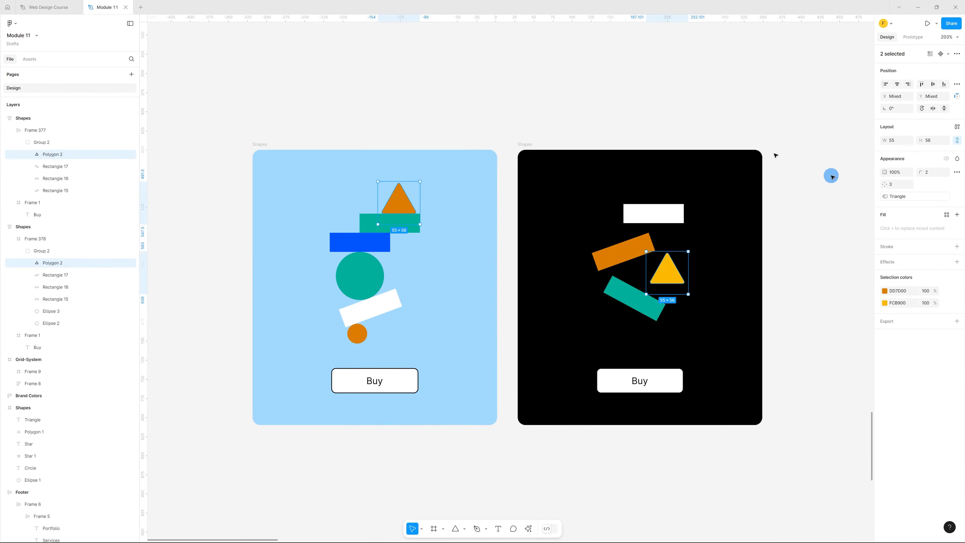
pyautogui.click(199, 112)
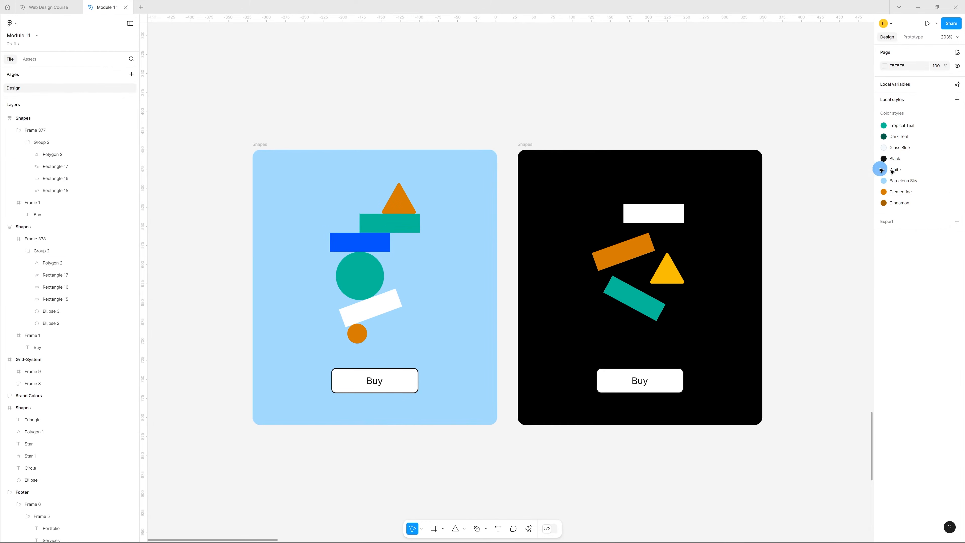
# - Reopen the local variables and toggle the Triangle variable's value
pyautogui.click(958, 86)
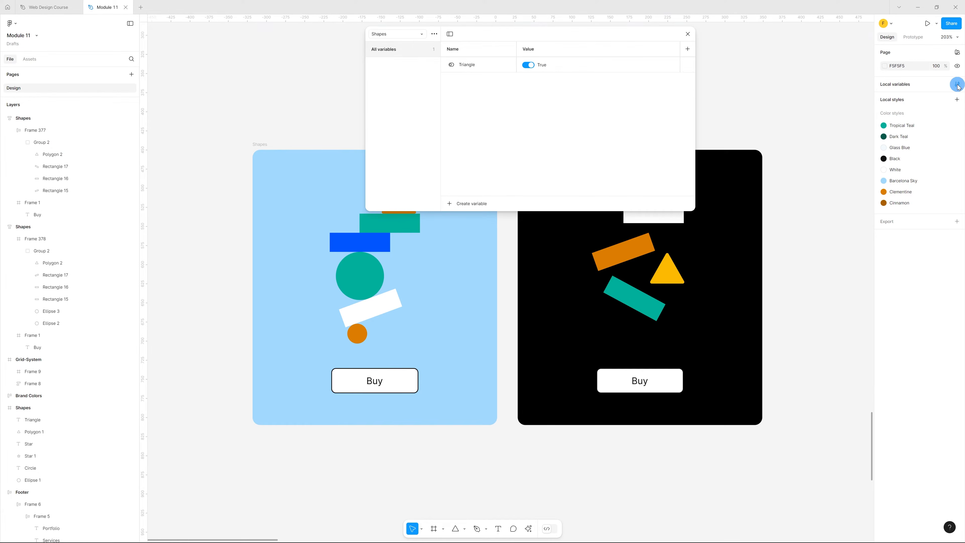
pyautogui.scroll(2, 779, 82)
pyautogui.click(530, 65)
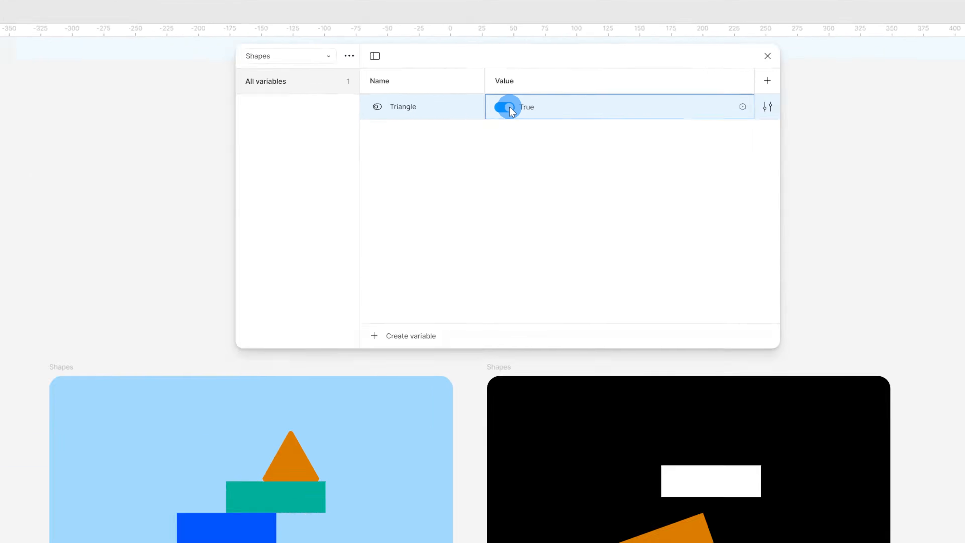
# - Switch the Triangle variable's value between True and False repeatedly to test the triangles' visibility
pyautogui.click(463, 195)
pyautogui.click(463, 195)
pyautogui.click(462, 195)
pyautogui.click(462, 195)
pyautogui.click(531, 66)
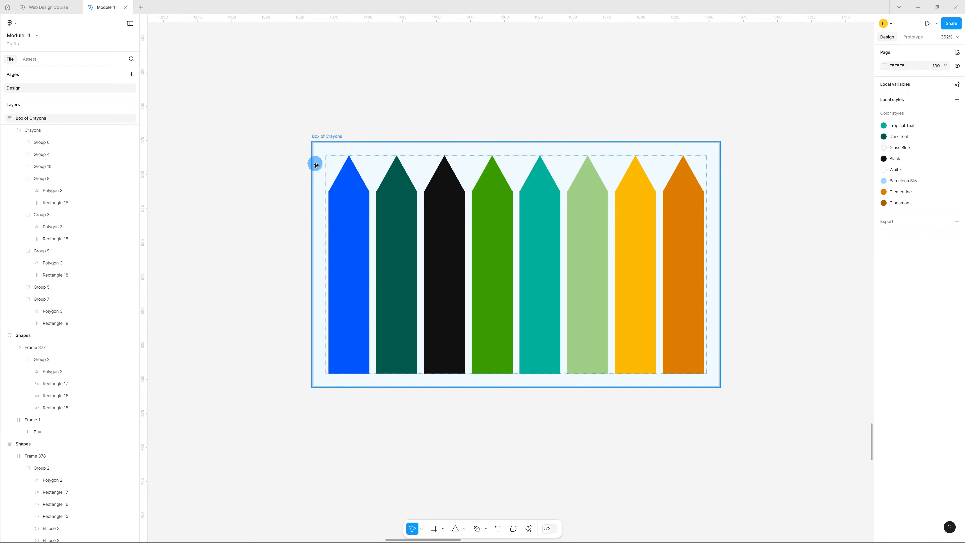
# - Move the blue crayon out of the Box of Crayons frame and place it beside the Titles, Button and sparkle icon samples
pyautogui.click(631, 69)
pyautogui.click(342, 210)
pyautogui.click(356, 192)
pyautogui.moveTo(353, 196); pyautogui.dragTo(354, 446)
pyautogui.scroll(-7, 409, 354)
pyautogui.moveTo(347, 244); pyautogui.dragTo(428, 454)
pyautogui.scroll(-5, 485, 332)
pyautogui.moveTo(435, 268); pyautogui.dragTo(437, 282)
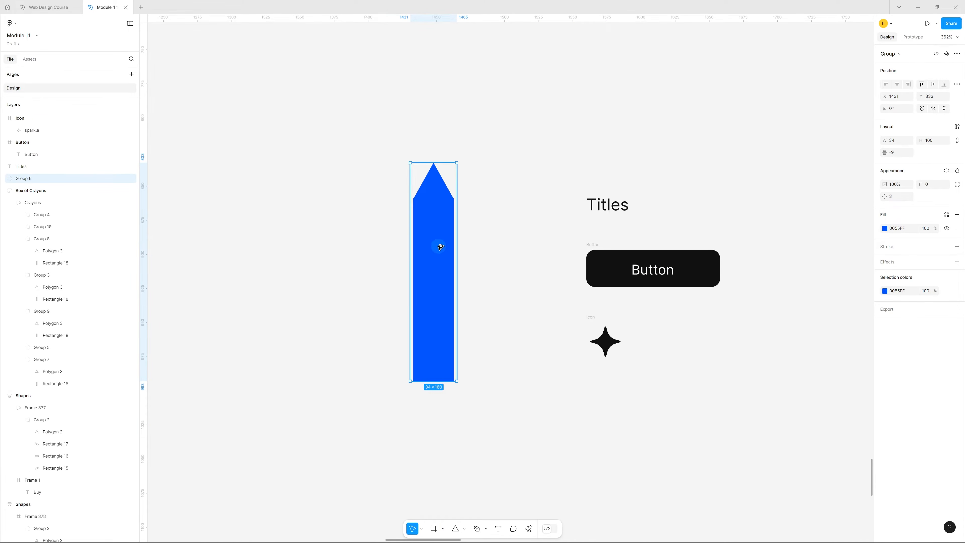
# - Duplicate the blue crayon on both sides of the original and delete the copies
pyautogui.keyDown('alt'); pyautogui.moveTo(427, 246); pyautogui.dragTo(495, 246); pyautogui.keyUp('alt')
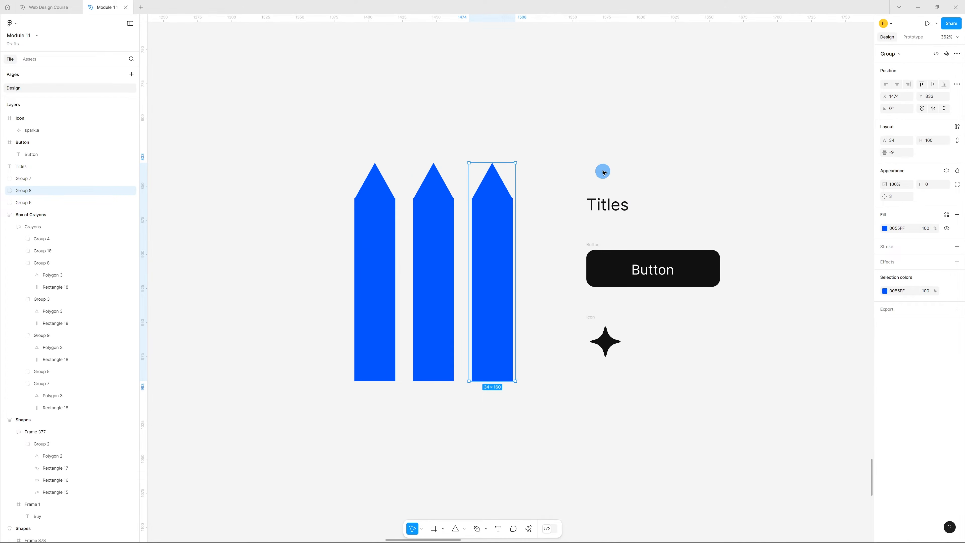
pyautogui.press('Delete')
pyautogui.click(375, 190)
pyautogui.press('Delete')
pyautogui.click(416, 213)
pyautogui.click(465, 115)
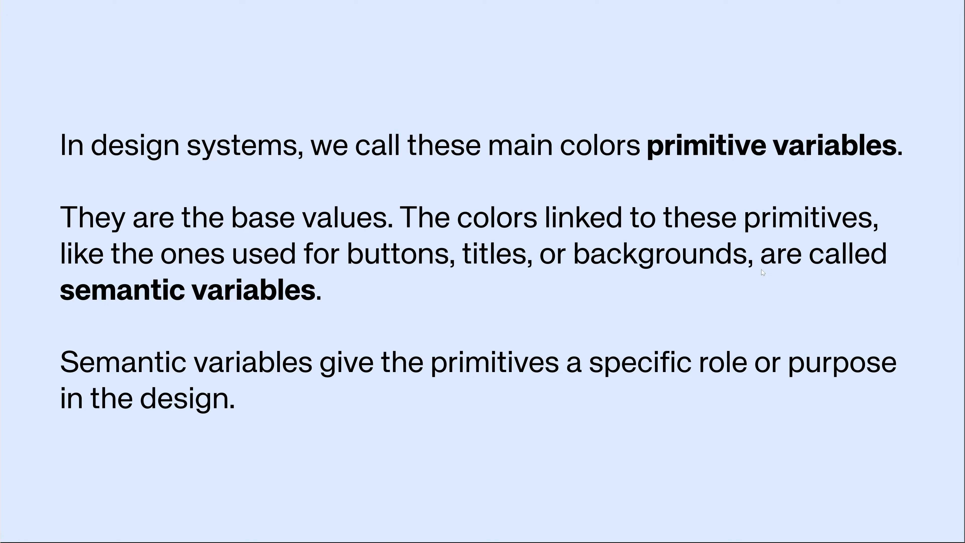
# - Compare the variables of the Brand Colors collection with those of the Colors collection
pyautogui.click(316, 268)
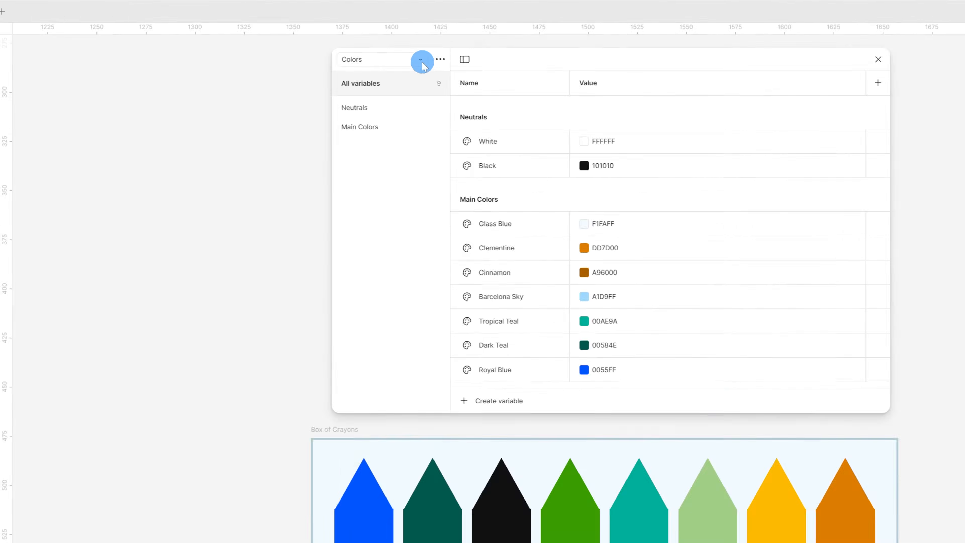
pyautogui.click(406, 38)
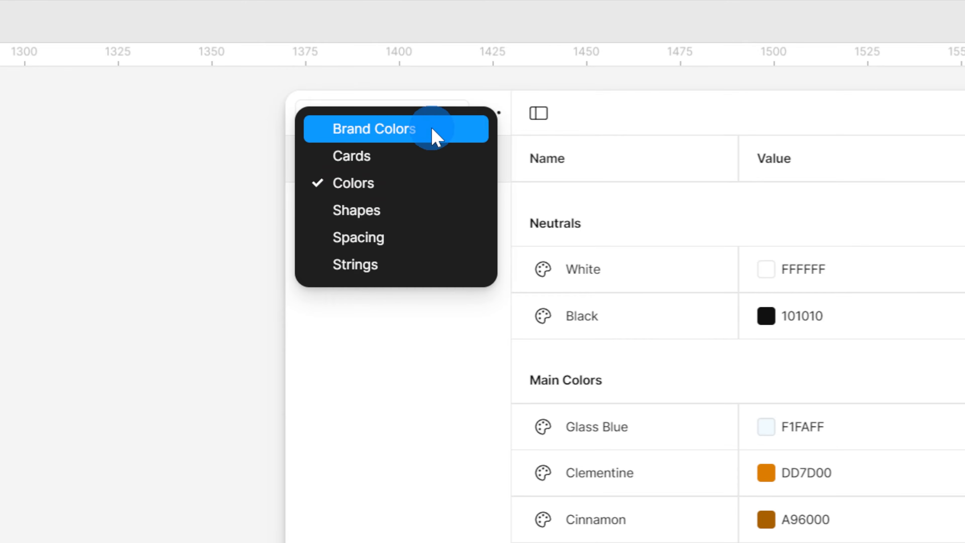
pyautogui.click(435, 137)
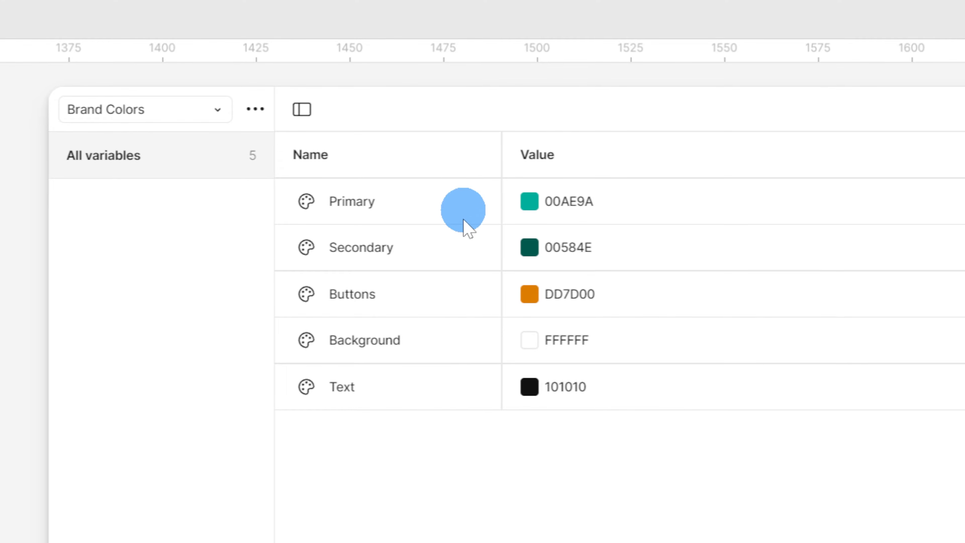
pyautogui.click(188, 114)
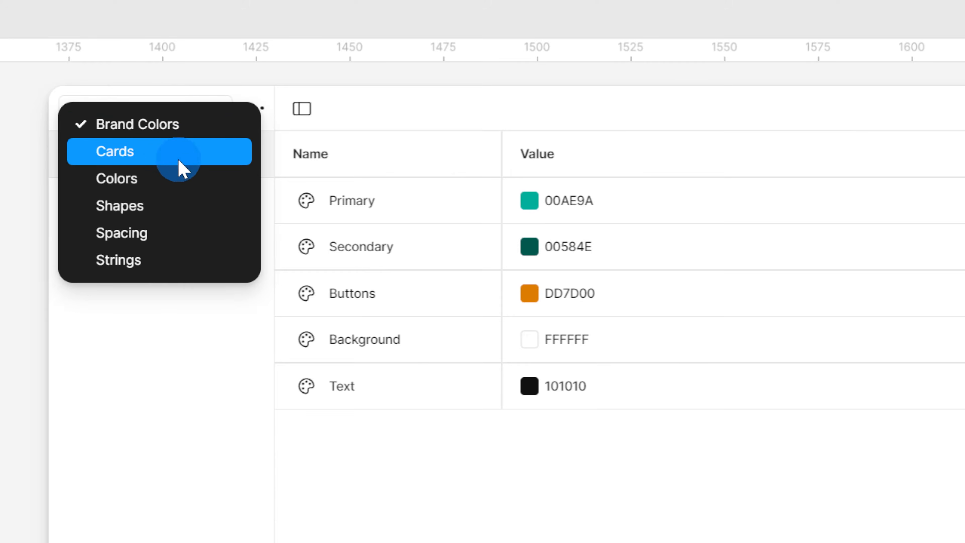
pyautogui.click(186, 179)
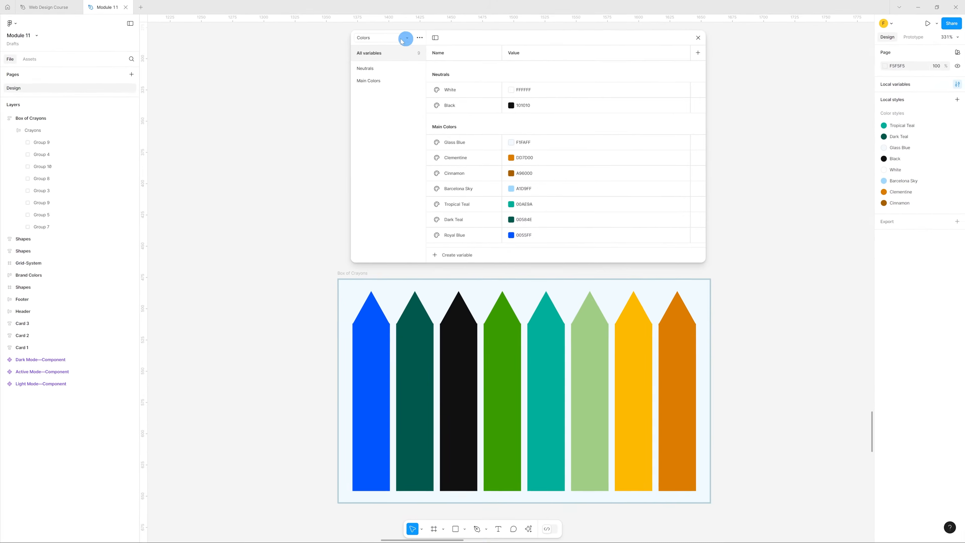
# - In the Brand Colors collection, alias the Secondary variable to Royal Blue from Main Colors
pyautogui.click(403, 39)
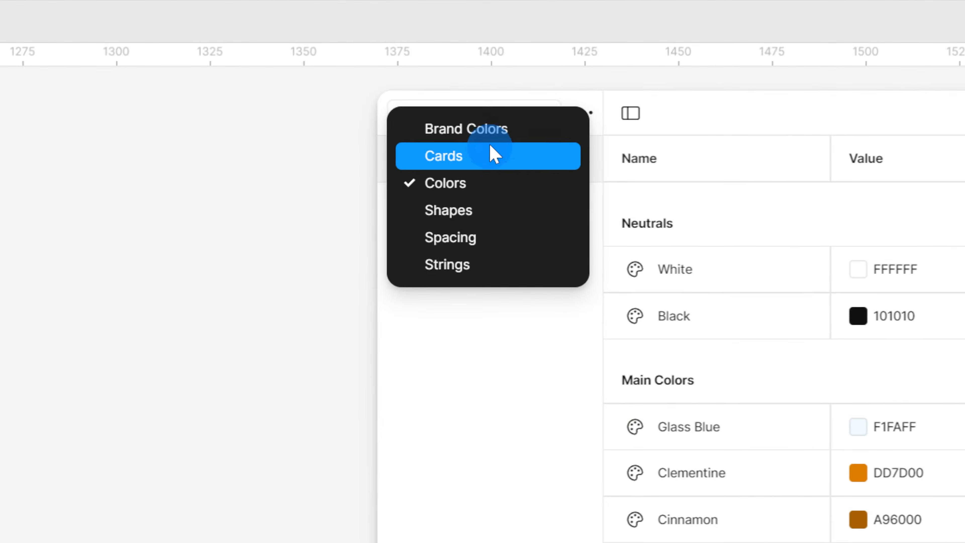
pyautogui.click(494, 134)
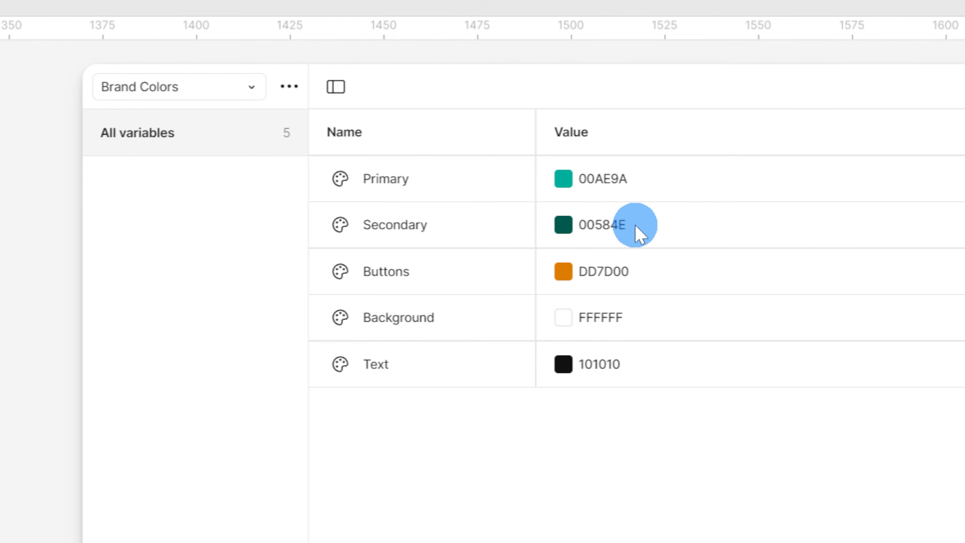
pyautogui.rightClick(656, 230)
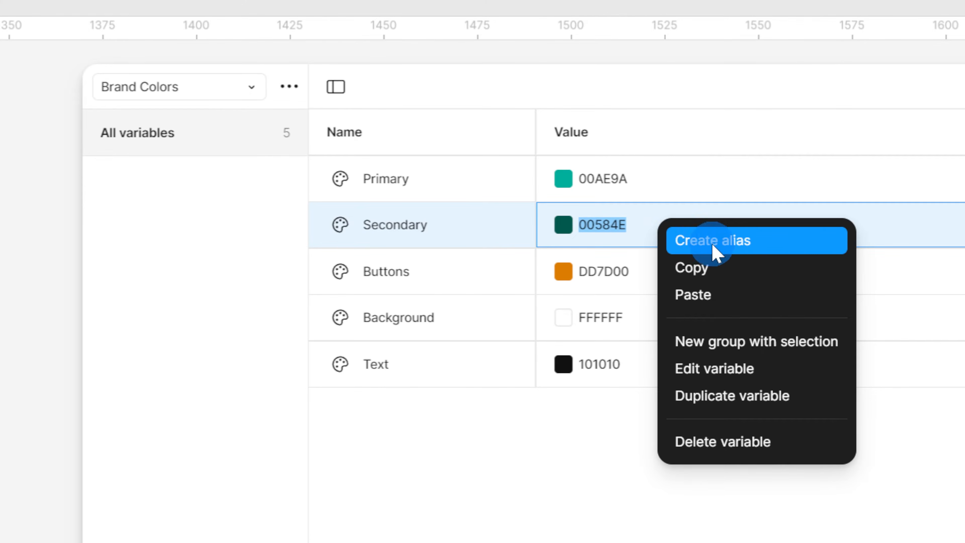
pyautogui.click(791, 243)
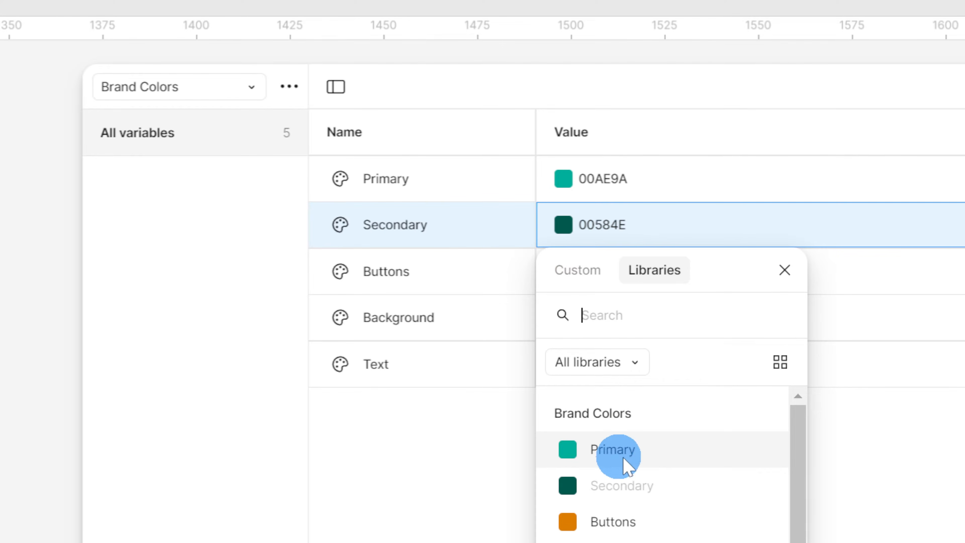
pyautogui.scroll(-5, 685, 461)
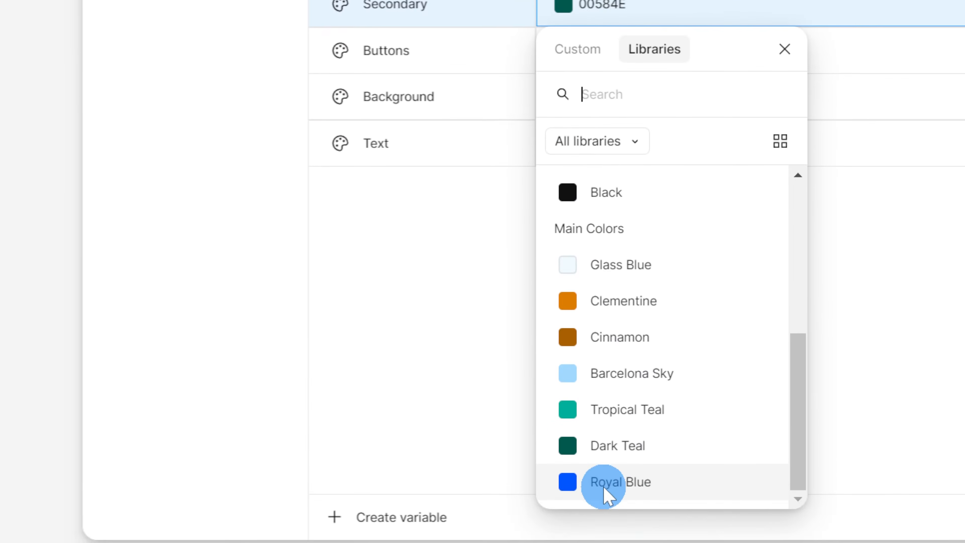
pyautogui.click(711, 461)
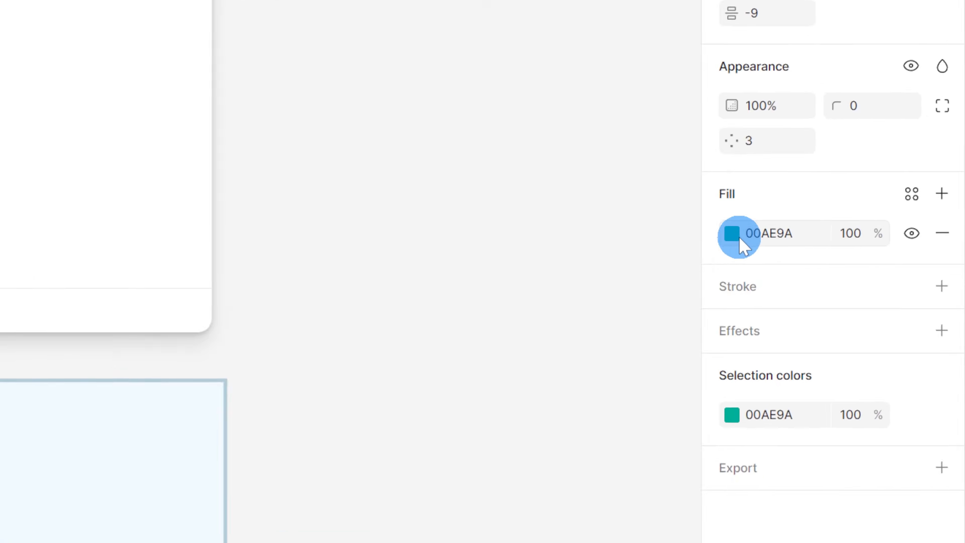
# - Bind the teal crayon's fill to the Primary variable of Brand Colors
pyautogui.click(885, 229)
pyautogui.click(539, 237)
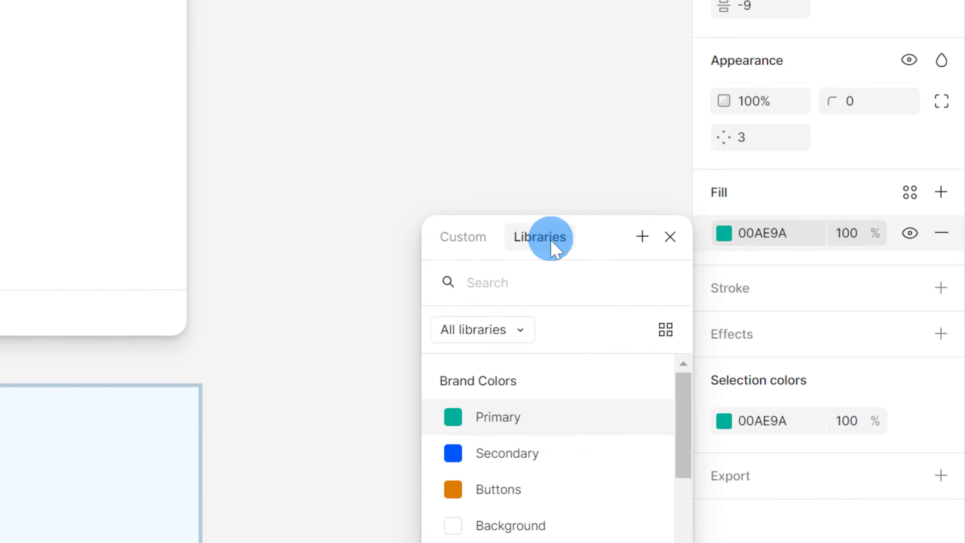
pyautogui.click(548, 428)
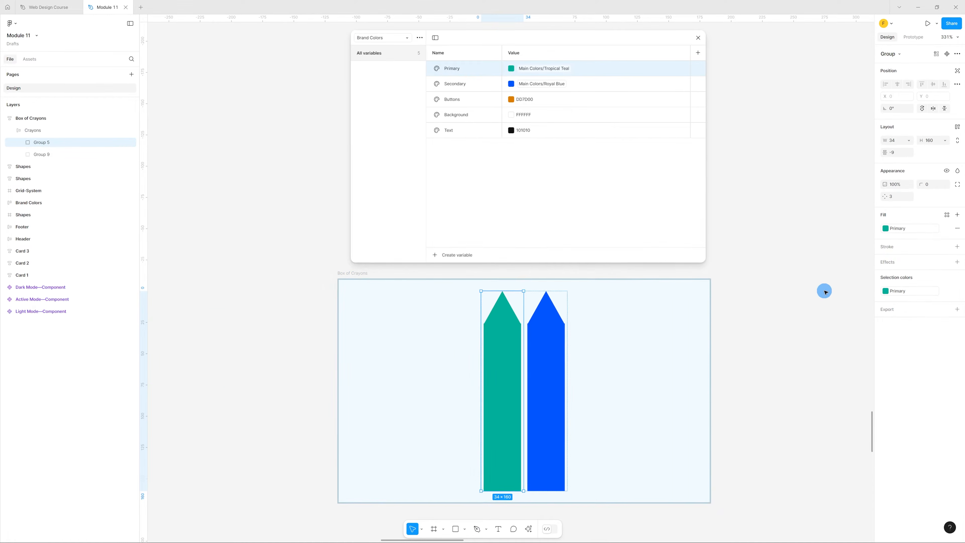
# - Select the blue crayon and bind its fill to the Secondary variable of Brand Colors
pyautogui.click(564, 360)
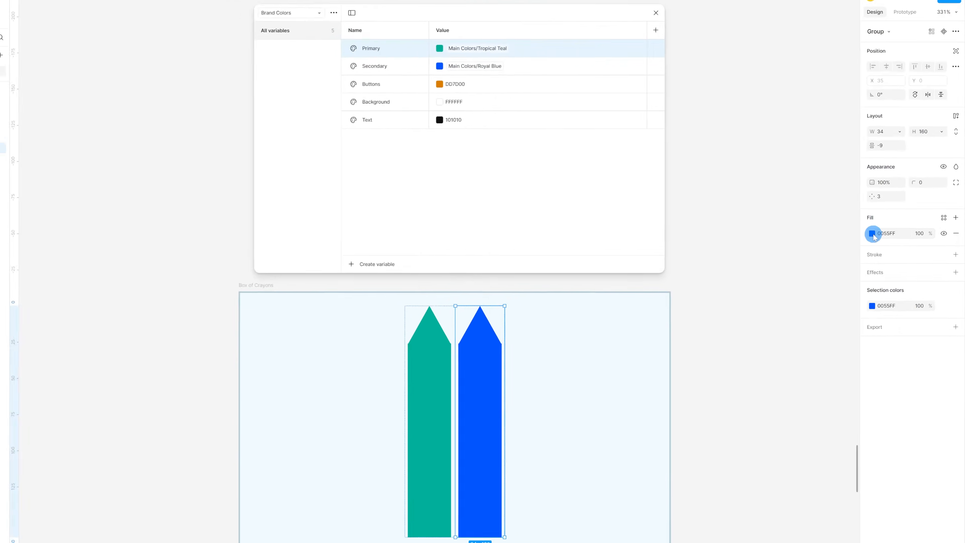
pyautogui.click(872, 231)
pyautogui.click(542, 296)
pyautogui.click(534, 505)
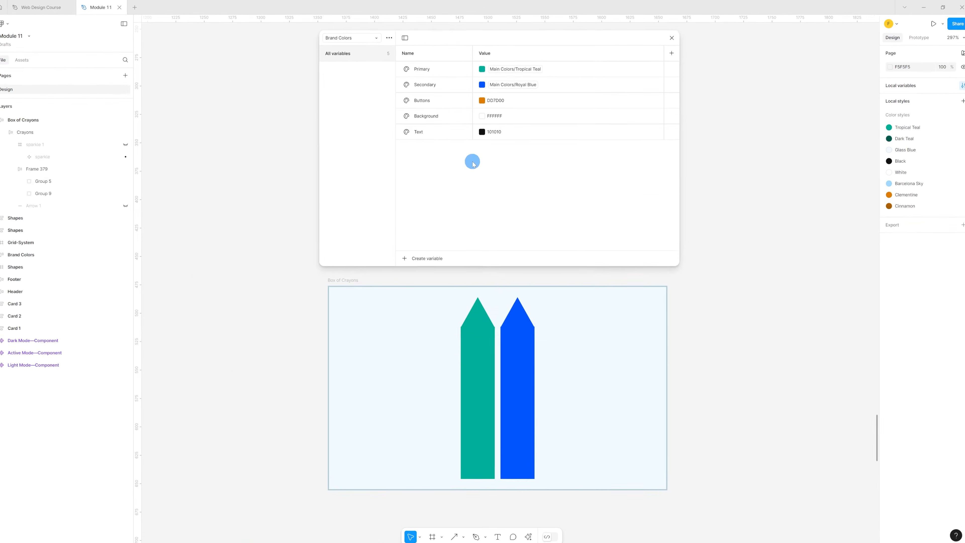
# - Change the Secondary variable's alias to Cinnamon from Main Colors
pyautogui.click(505, 353)
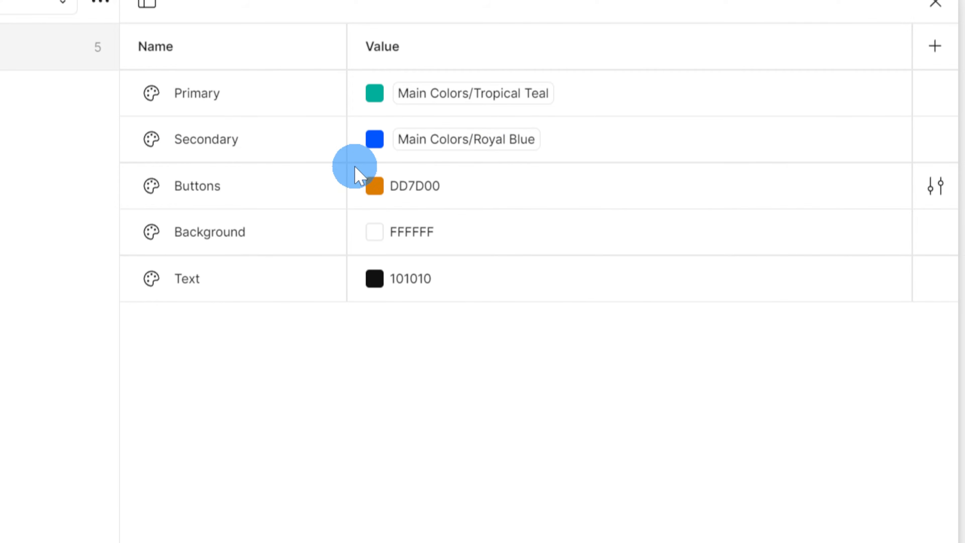
pyautogui.click(378, 149)
pyautogui.click(424, 147)
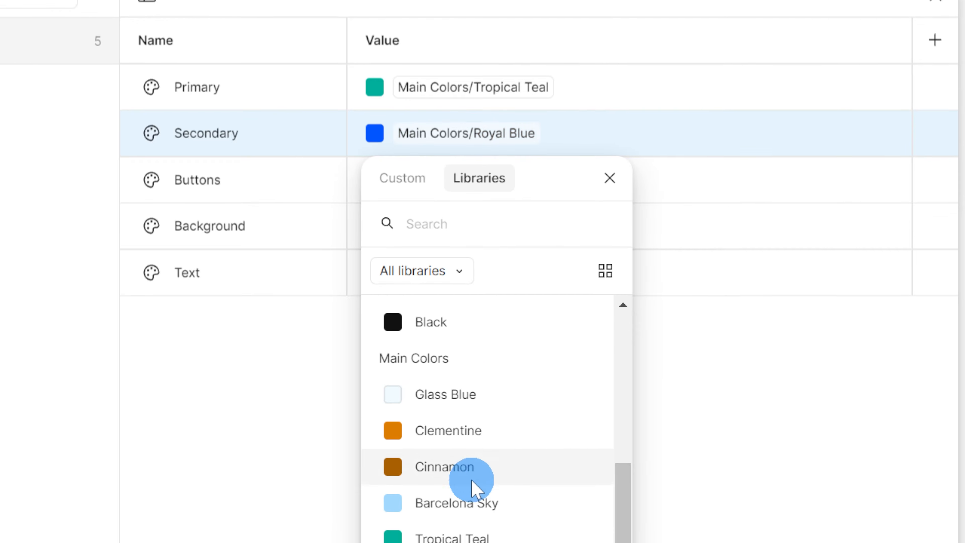
pyautogui.click(517, 469)
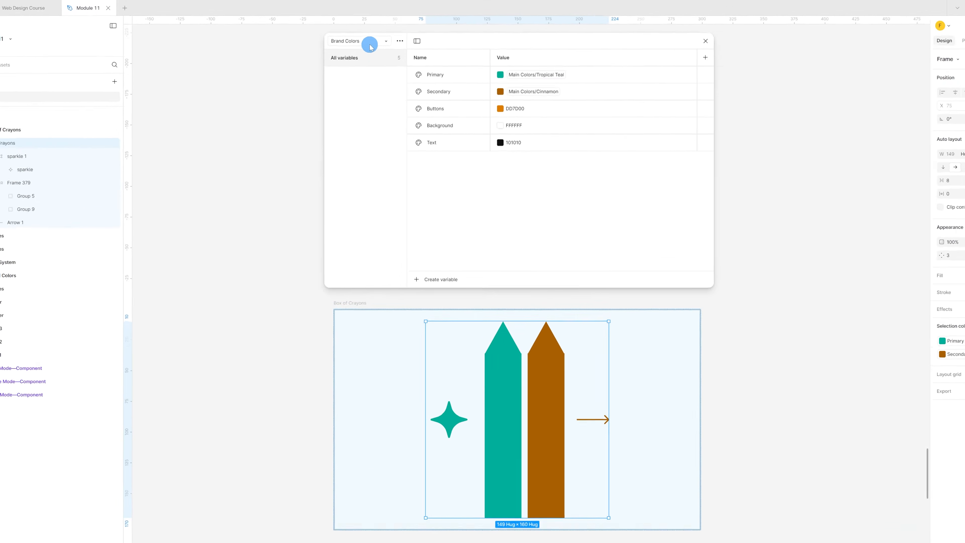
# - Open the Colors collection and set the Cinnamon variable's color to the yellow FCB900
pyautogui.click(28, 115)
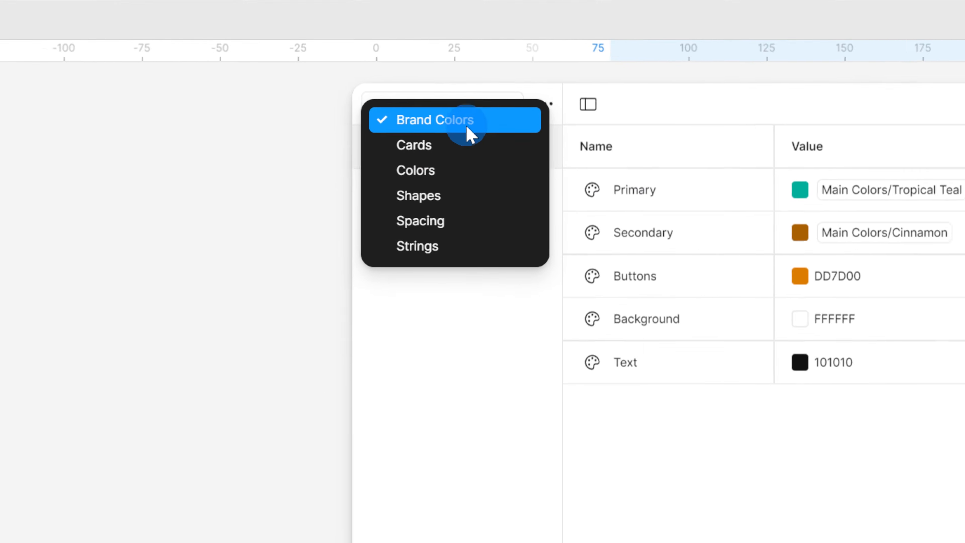
pyautogui.click(490, 171)
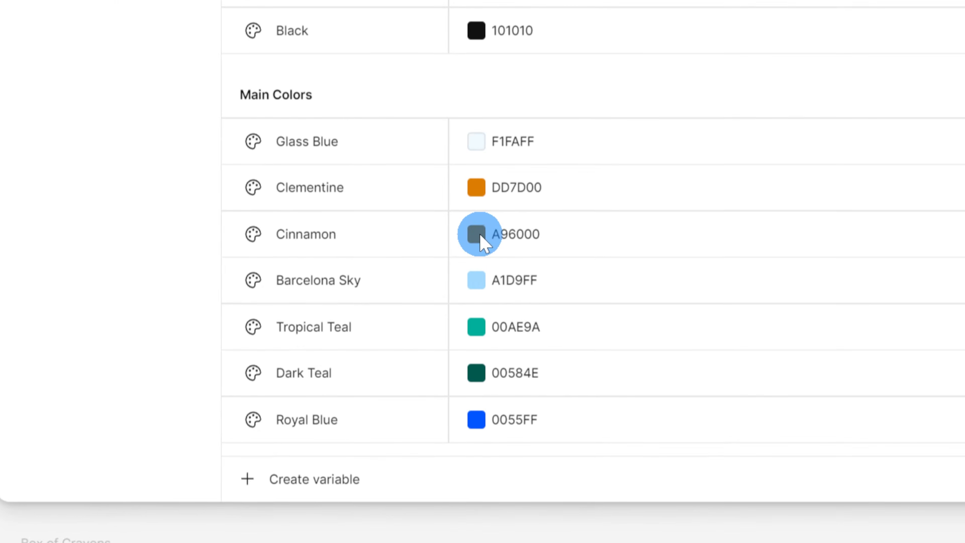
pyautogui.click(483, 174)
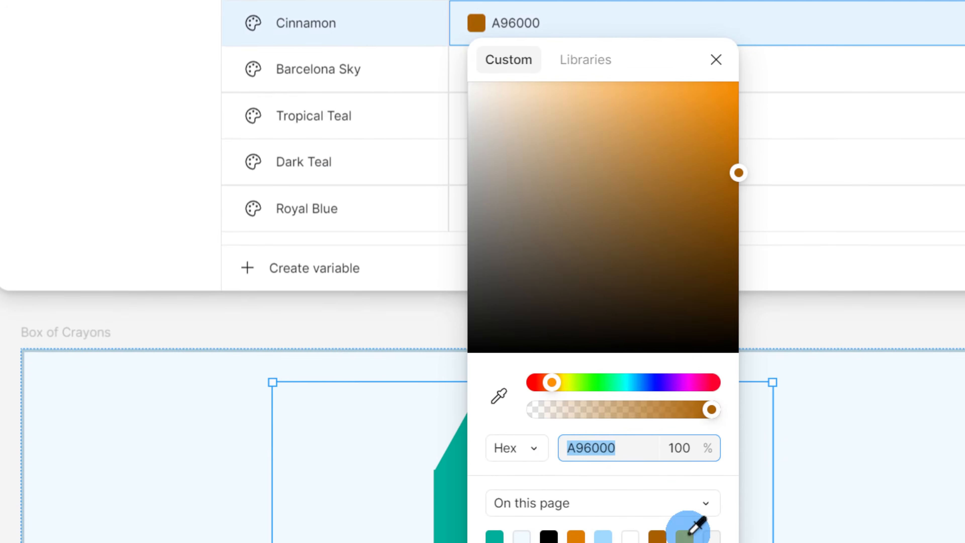
pyautogui.click(686, 528)
# - Rename the Cinnamon variable in Main Colors as Sunflower Yellow
pyautogui.click(359, 239)
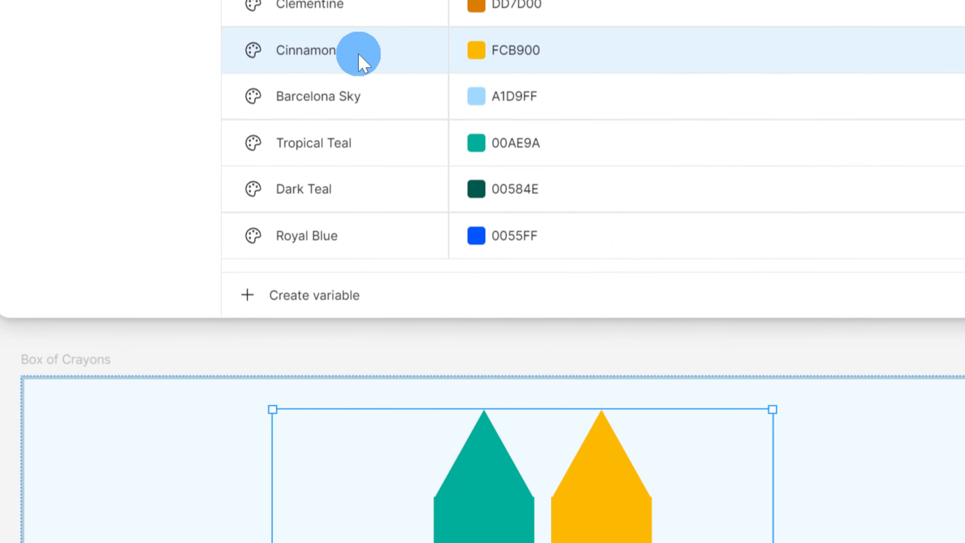
pyautogui.doubleClick(358, 54)
pyautogui.write('Sunflowe')
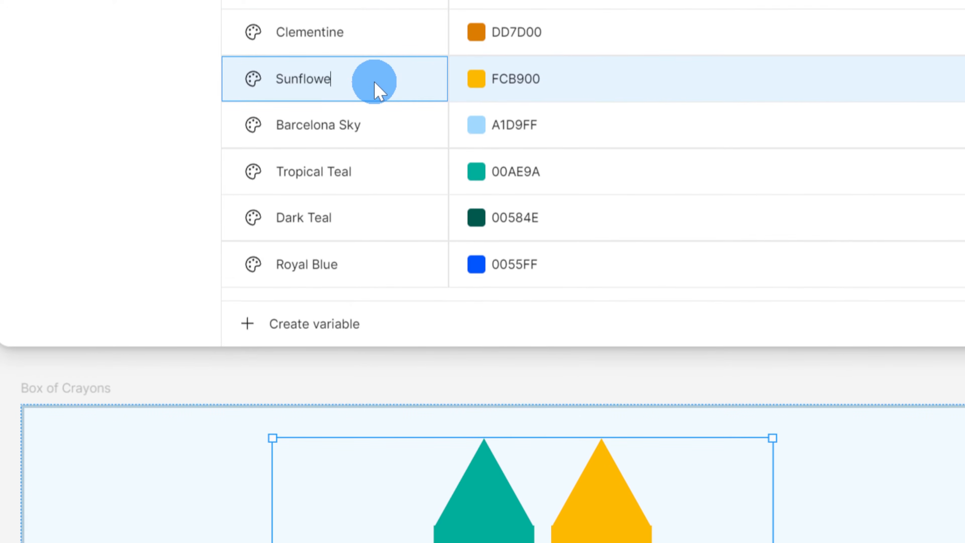
pyautogui.write('r Yellow')
pyautogui.press('Return')
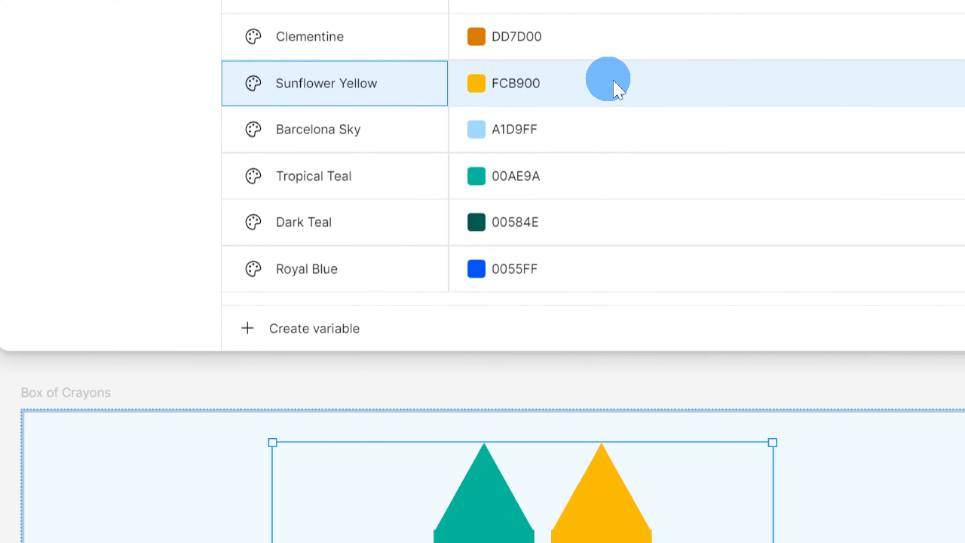
pyautogui.click(624, 83)
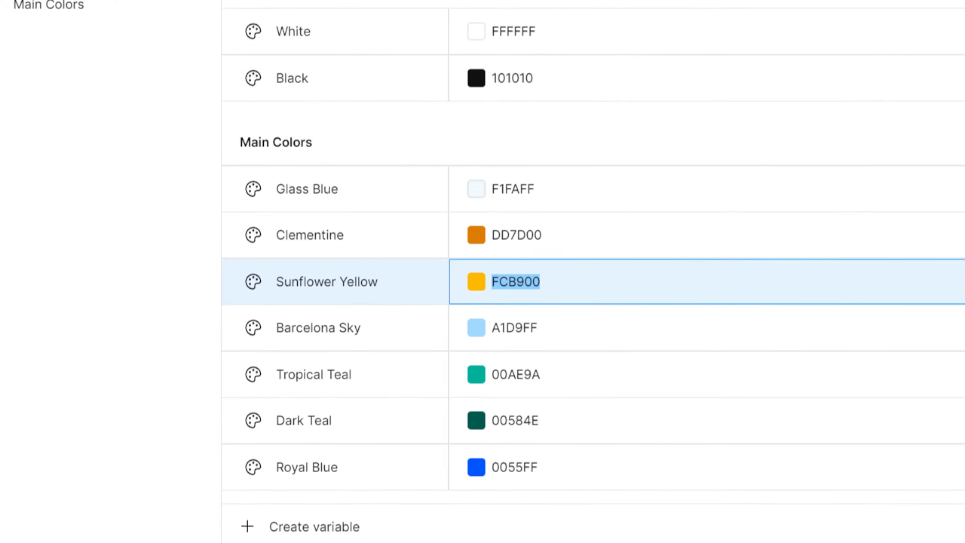
# - Return to the Brand Colors collection to check the Secondary alias, and deselect the Crayons frame
pyautogui.click(151, 18)
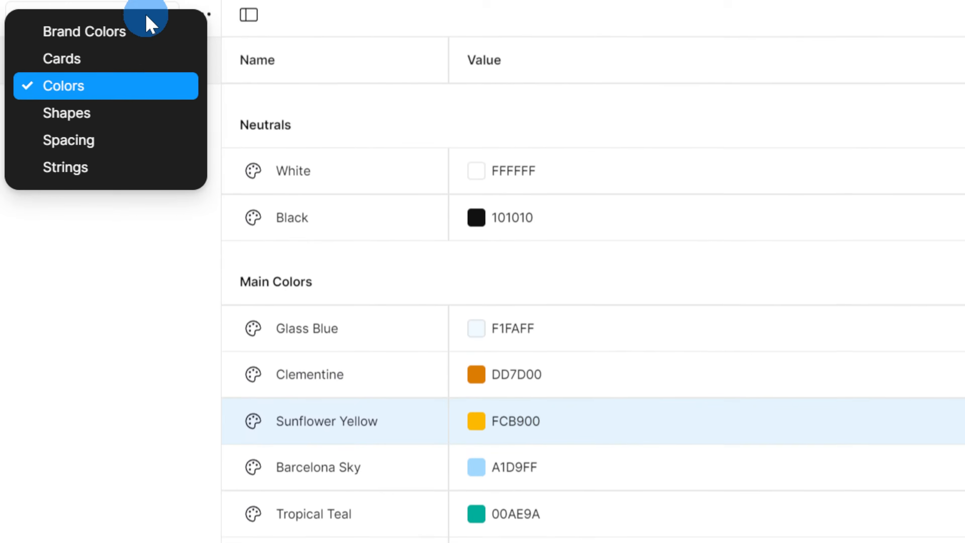
pyautogui.click(147, 102)
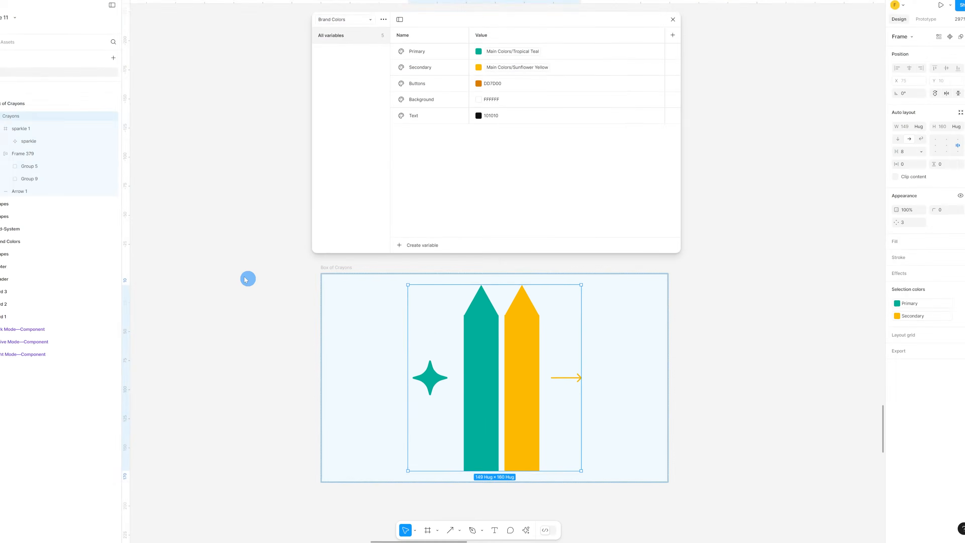
pyautogui.click(298, 217)
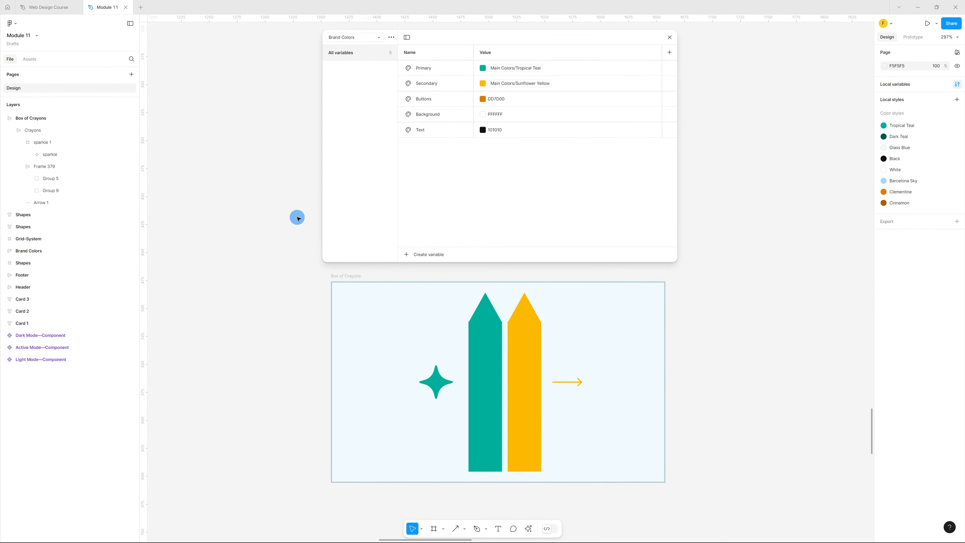
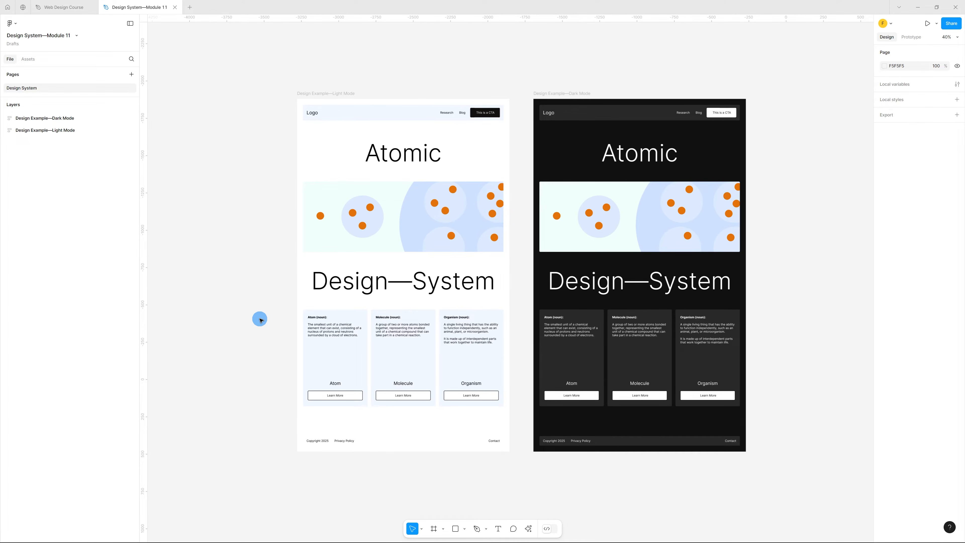
# - Draw a frame about 1291 × 866 beside the light mode design example and name it Colors
pyautogui.hscroll(-3, 259, 319)
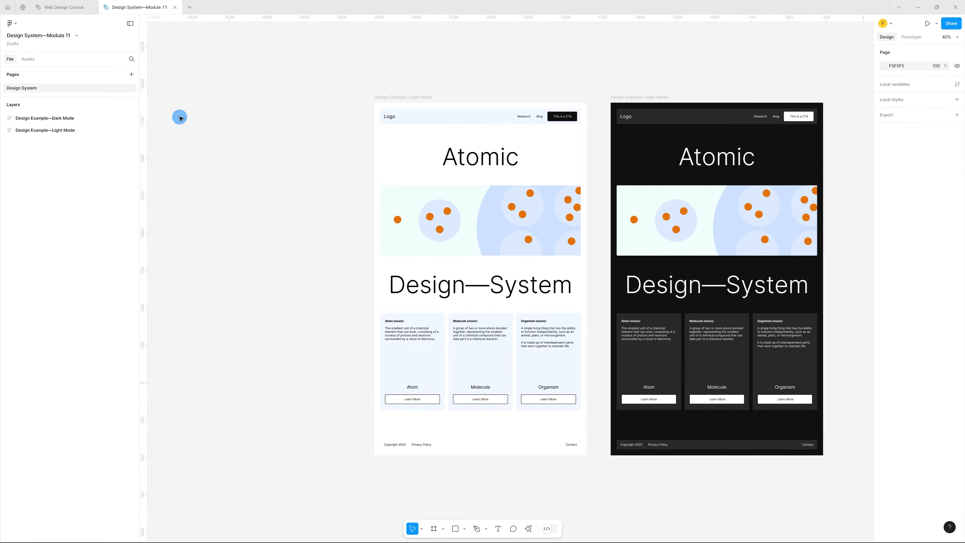
pyautogui.press('f')
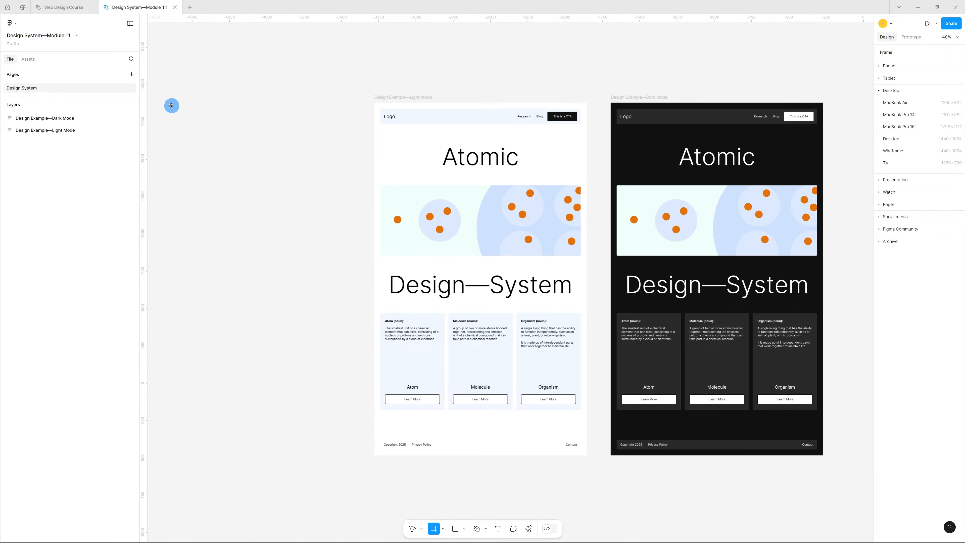
pyautogui.moveTo(165, 103); pyautogui.dragTo(359, 231)
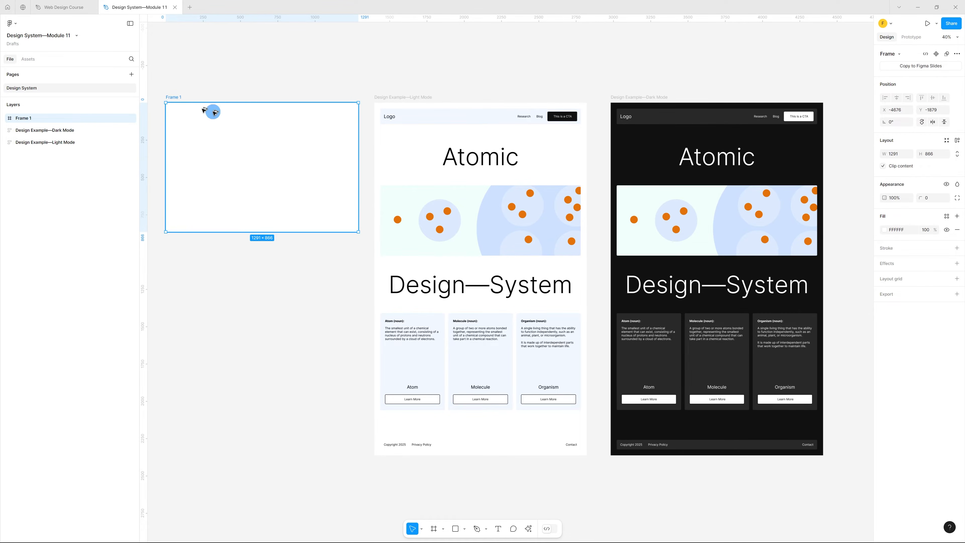
pyautogui.doubleClick(174, 97)
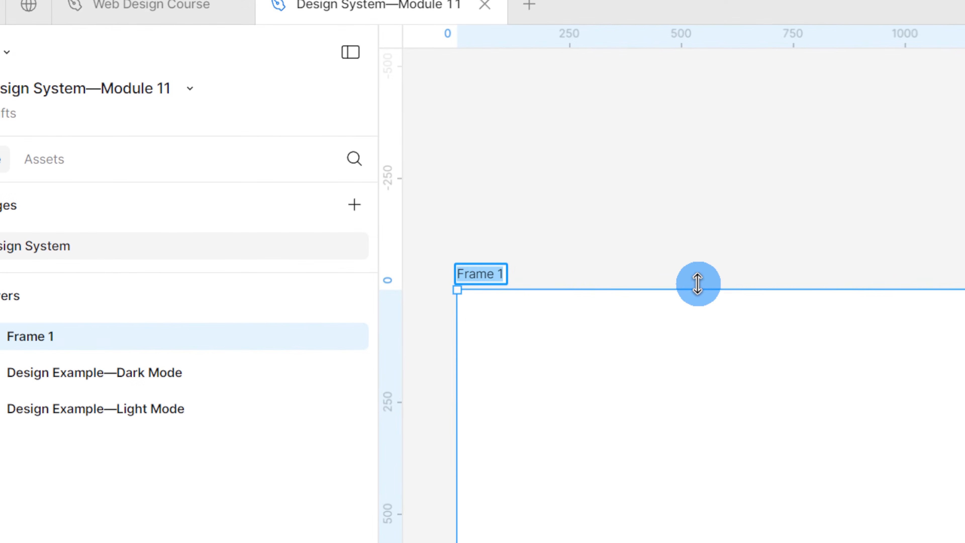
pyautogui.write('Colors')
pyautogui.press('Return')
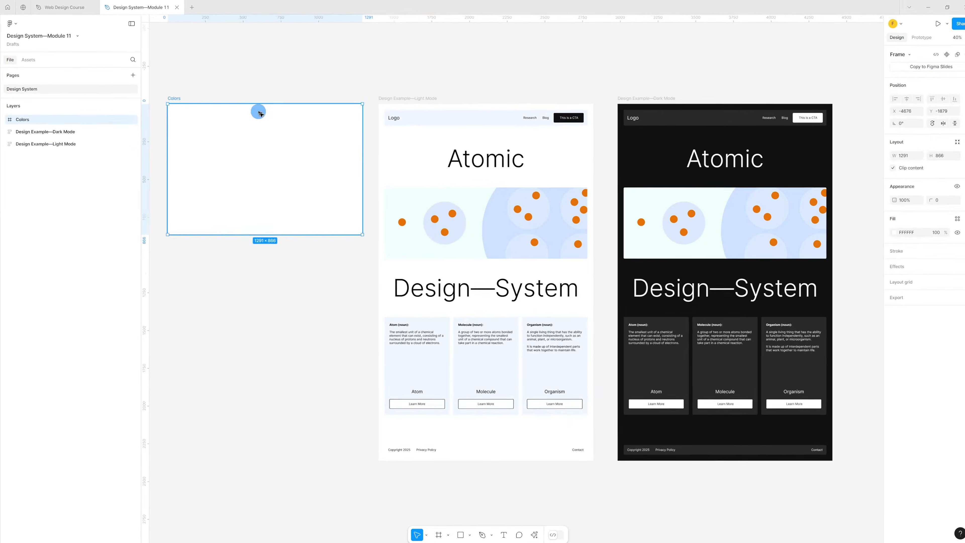
# - Change the 000000 selection color of the Design Example—Light Mode frame to 101010
pyautogui.click(414, 101)
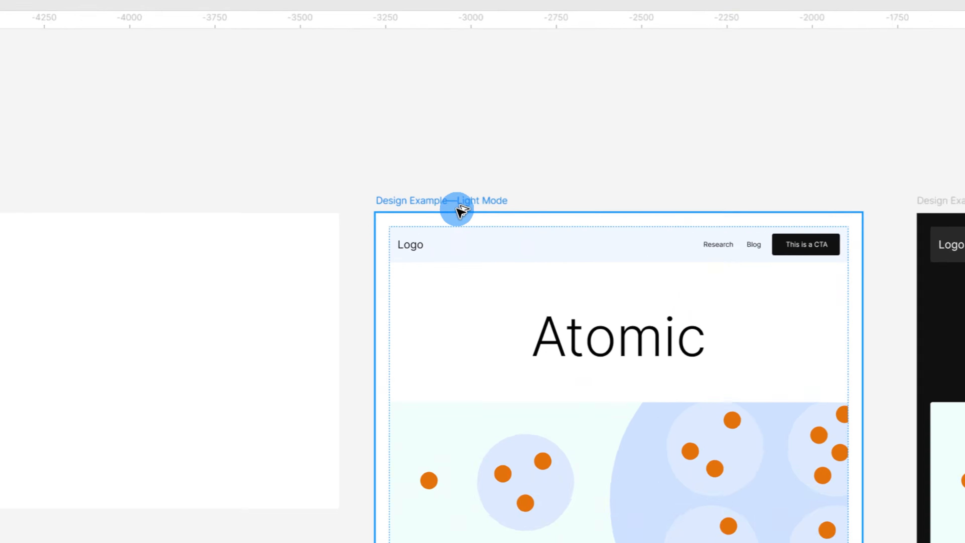
pyautogui.click(410, 102)
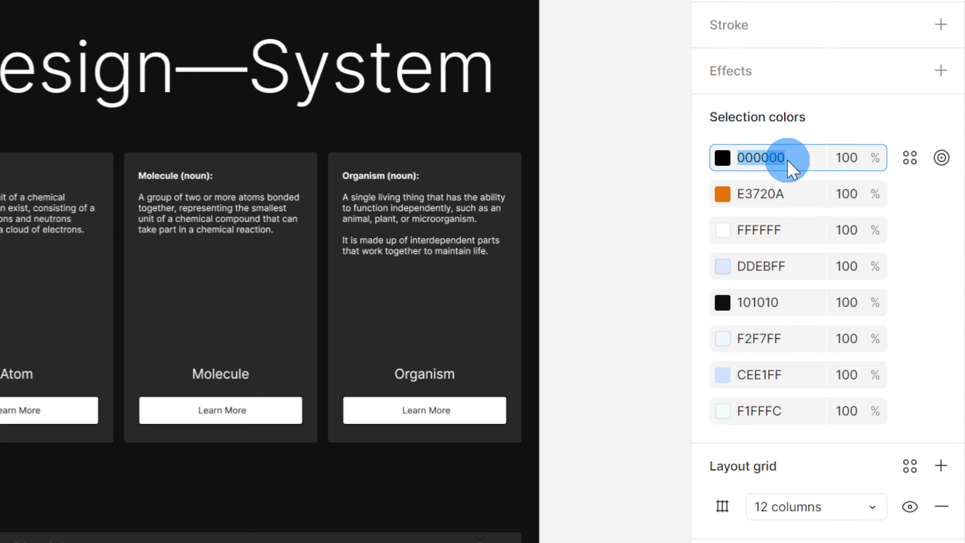
pyautogui.write('101010')
pyautogui.press('Return')
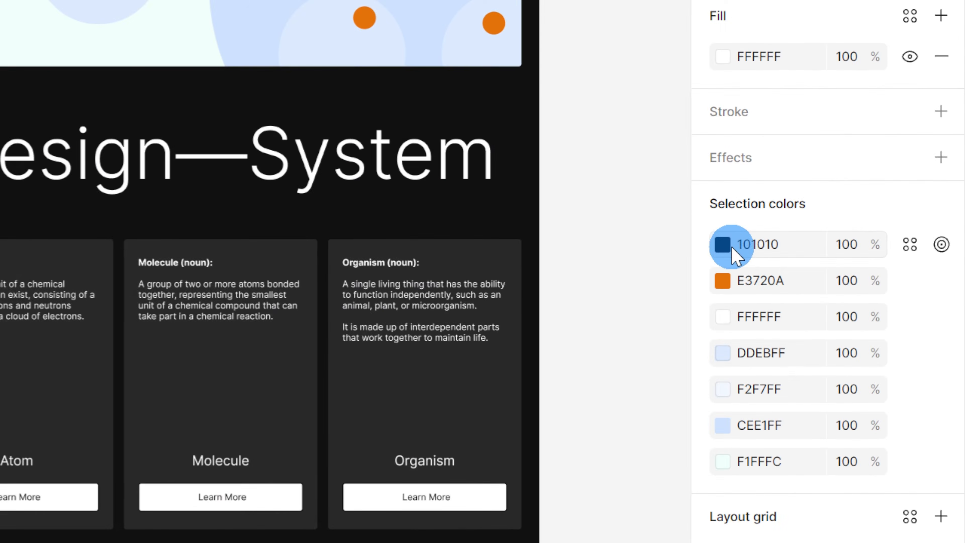
# - Create a color style named Black from the light mode frame's 101010 selection color
pyautogui.click(880, 313)
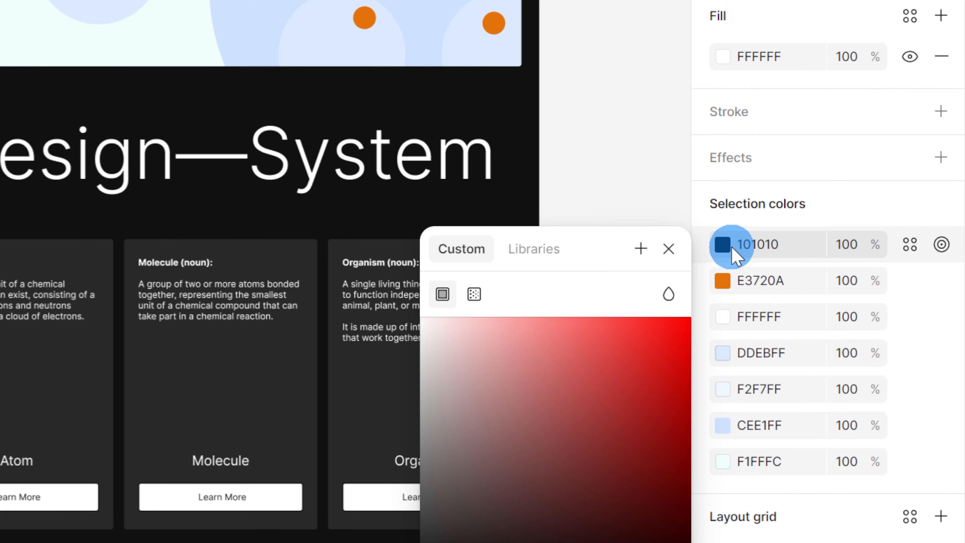
pyautogui.click(645, 251)
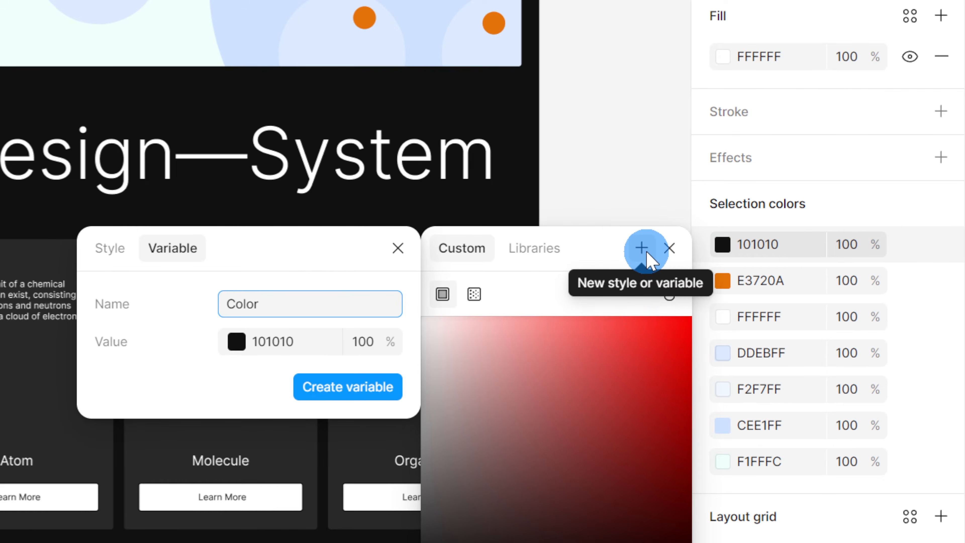
pyautogui.click(111, 252)
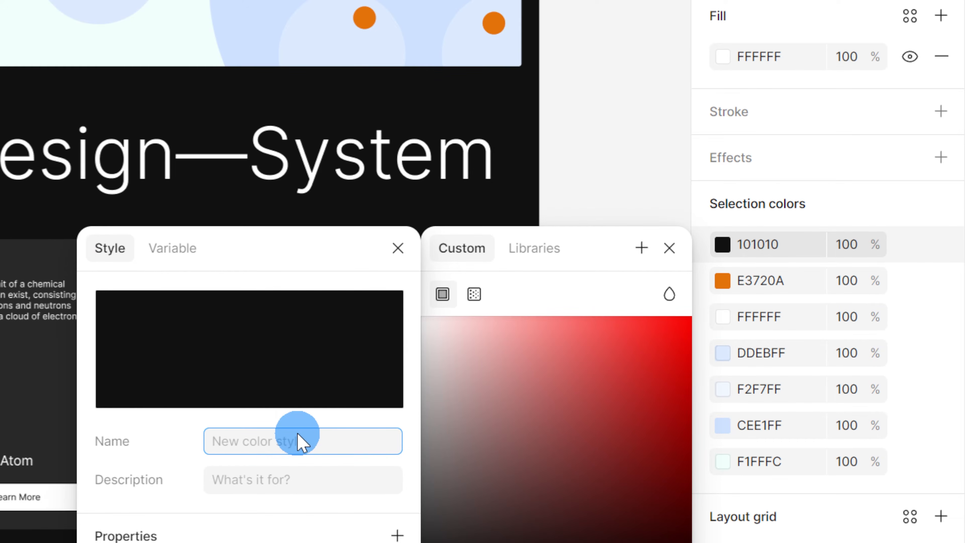
pyautogui.write('Black')
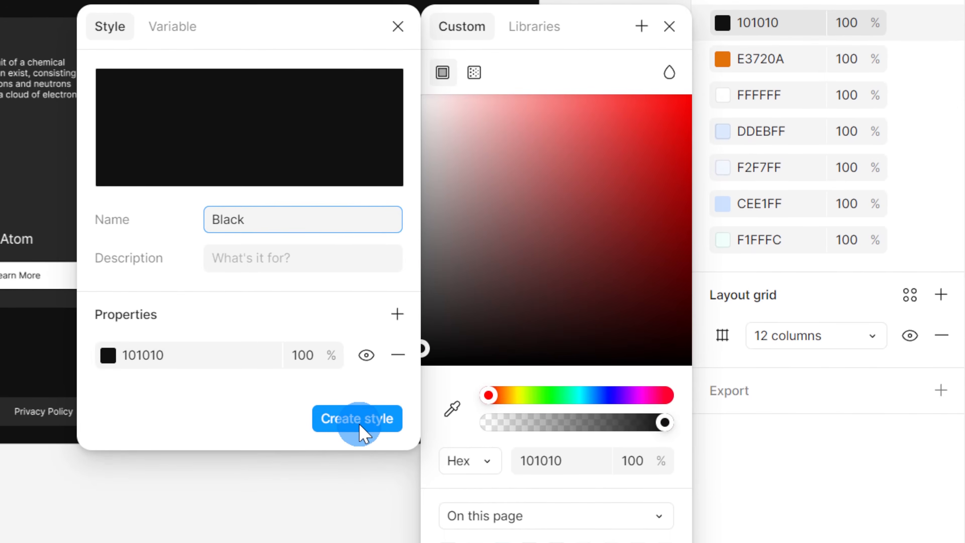
pyautogui.click(359, 418)
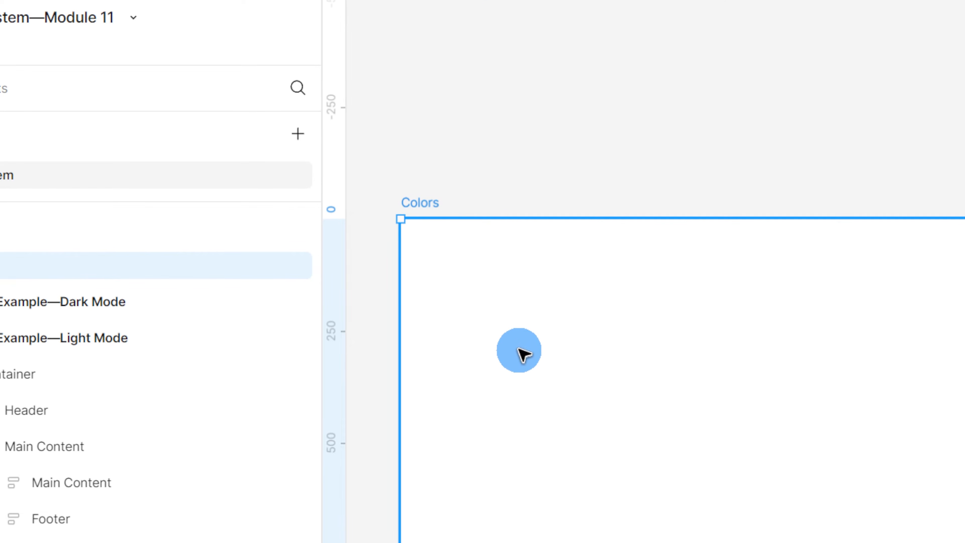
# - Draw a swatch about 146 × 161 near the upper-left corner of the Colors frame and fill it with the Black style
pyautogui.press('r')
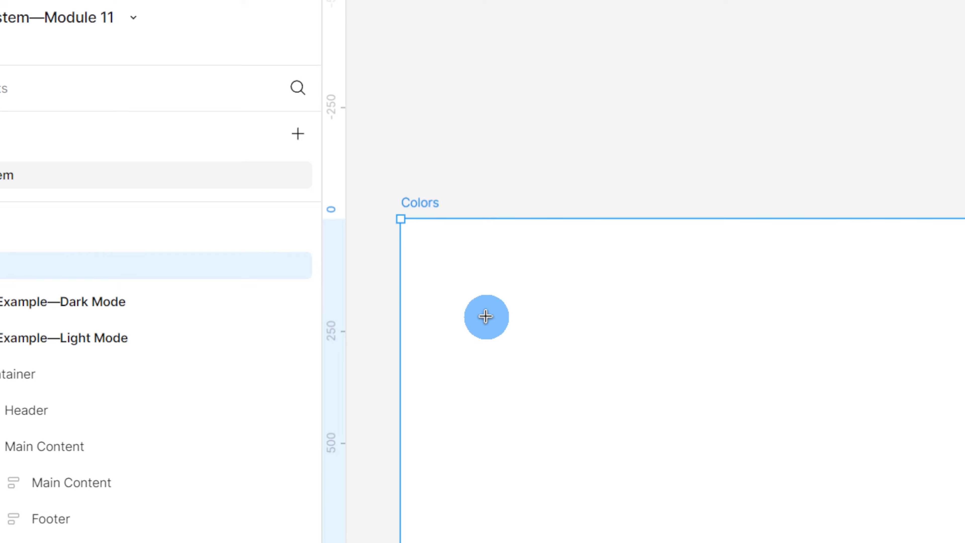
pyautogui.moveTo(460, 273); pyautogui.dragTo(525, 345)
pyautogui.click(607, 357)
pyautogui.click(504, 315)
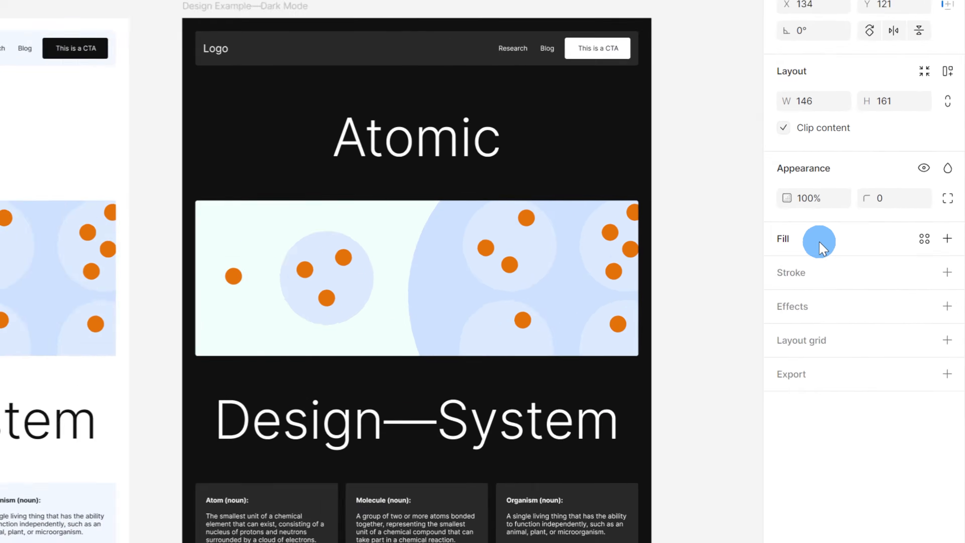
pyautogui.click(904, 209)
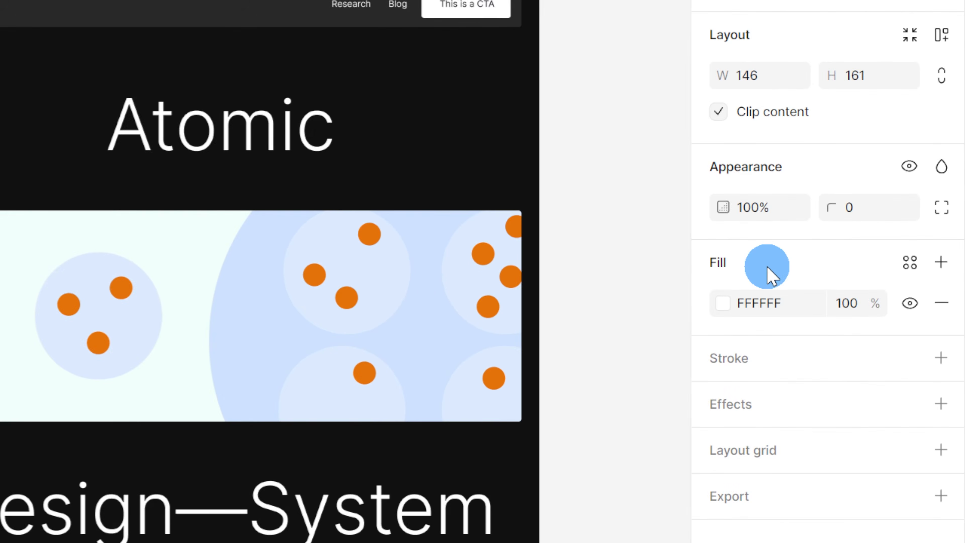
pyautogui.click(726, 304)
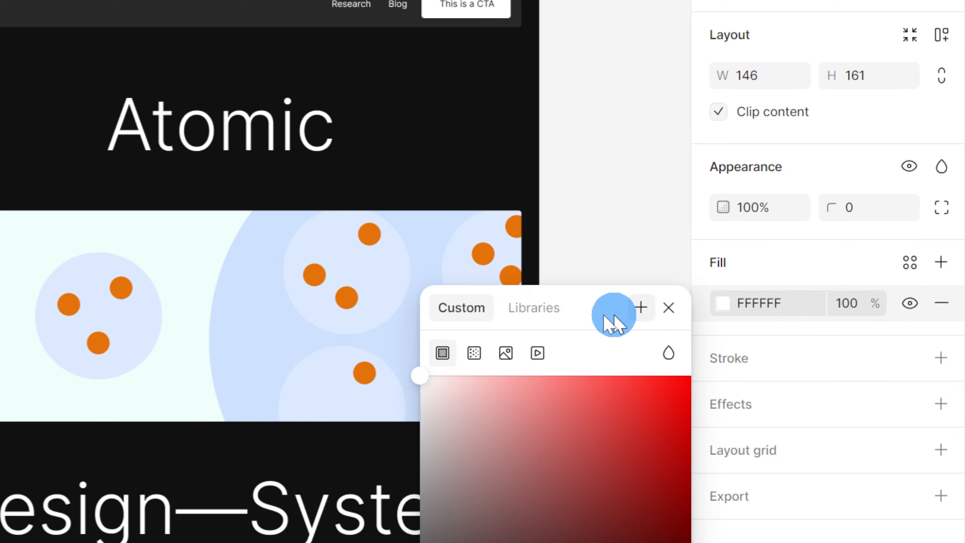
pyautogui.click(540, 310)
pyautogui.click(524, 455)
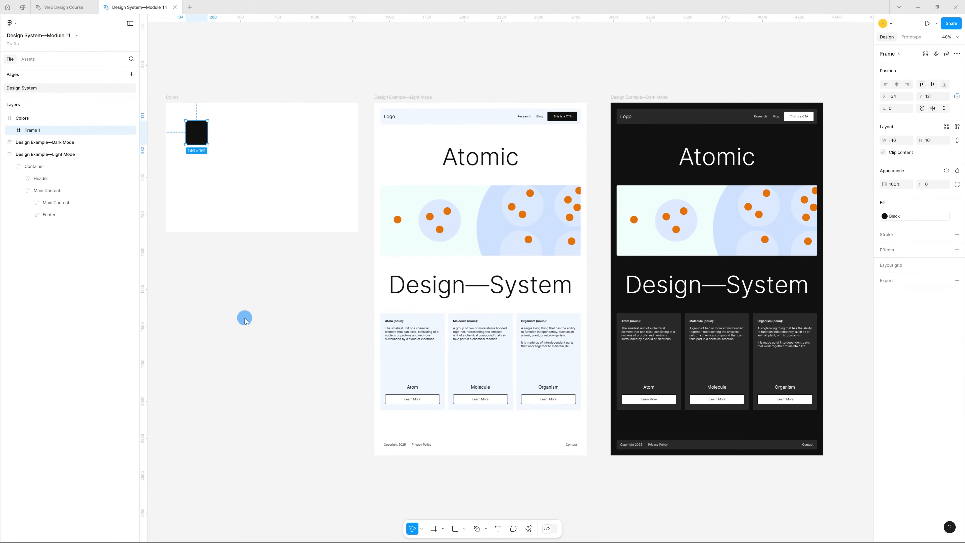
# - Open the Black color style for editing from the swatch's fill and copy its hex value
pyautogui.press('alt')
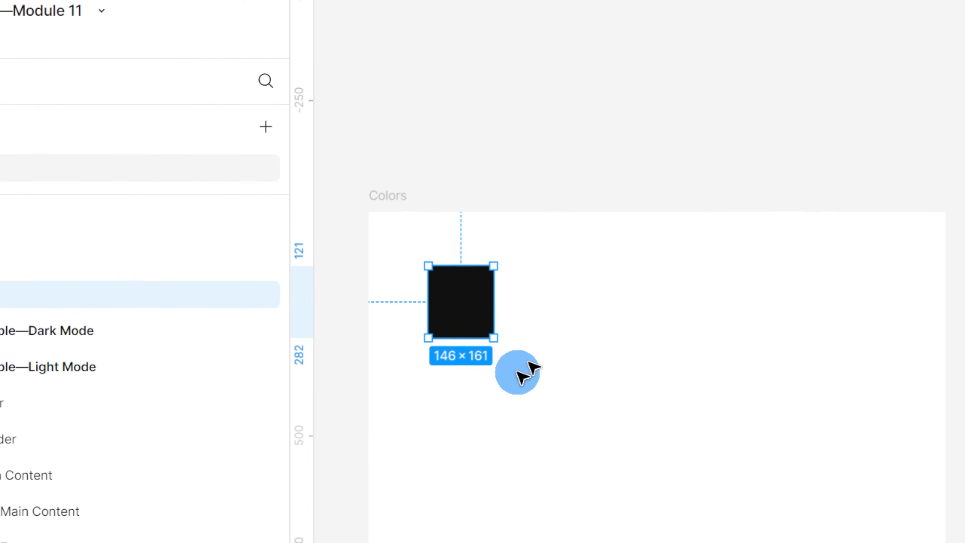
pyautogui.press('alt')
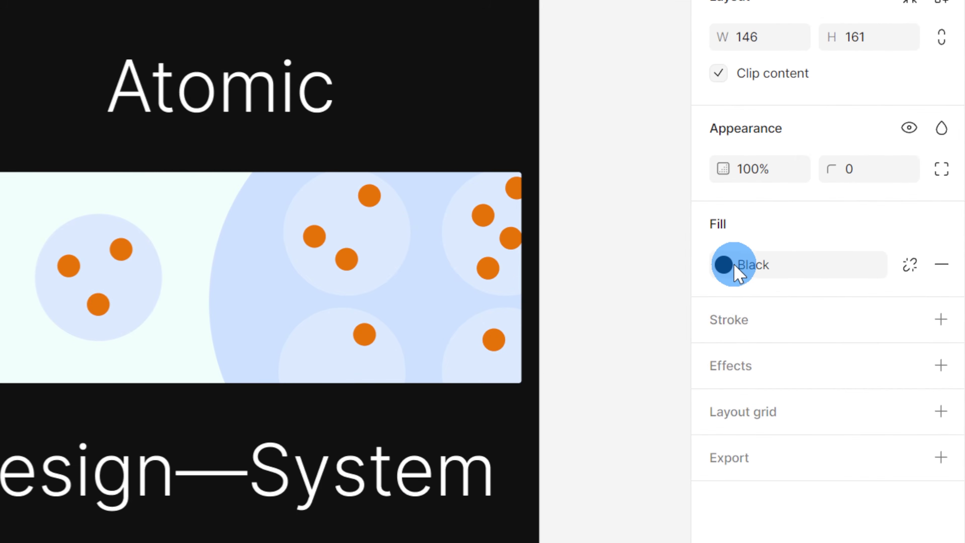
pyautogui.click(772, 261)
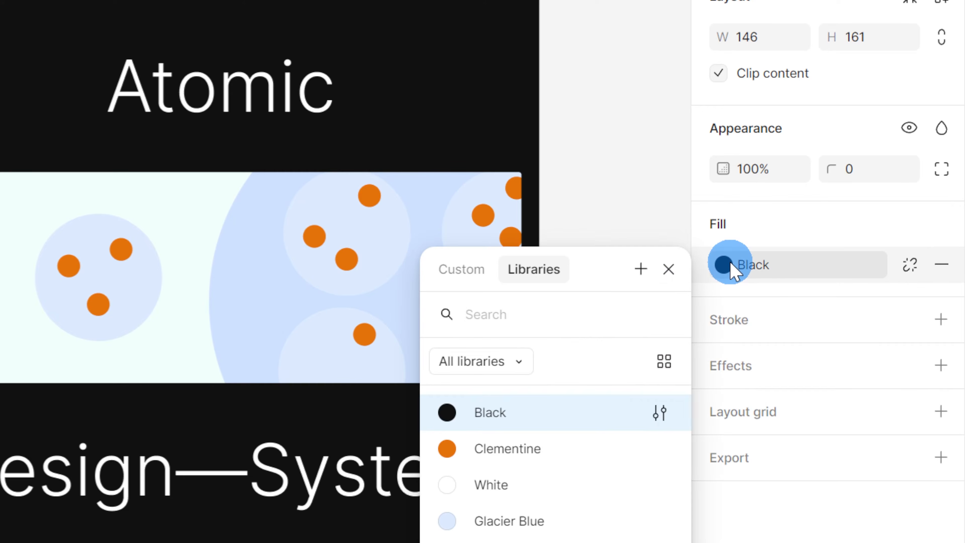
pyautogui.click(659, 417)
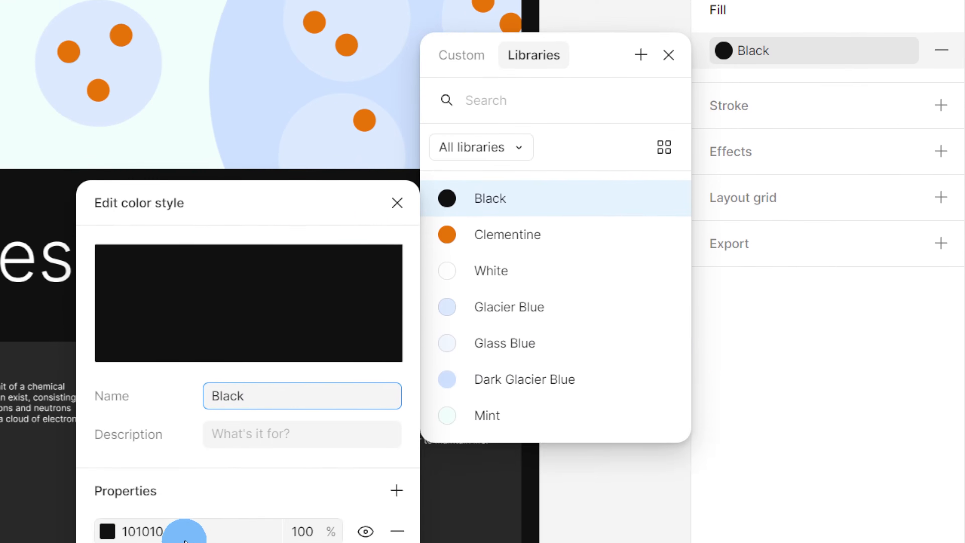
pyautogui.click(225, 471)
pyautogui.hotkey('ctrl', 'c')
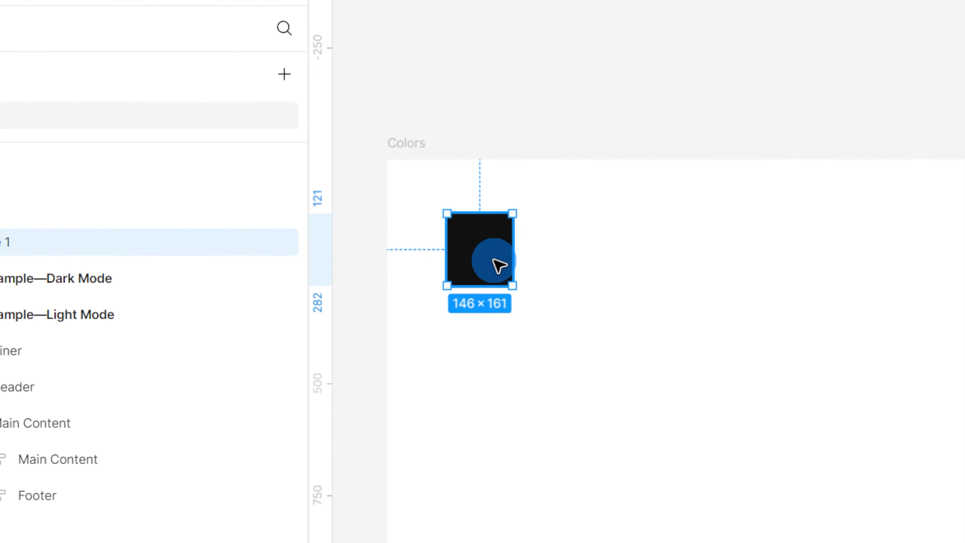
# - Add a text label reading #101010 to the swatch from the copied hex value and place it near the swatch's bottom edge
pyautogui.press('t')
pyautogui.click(509, 247)
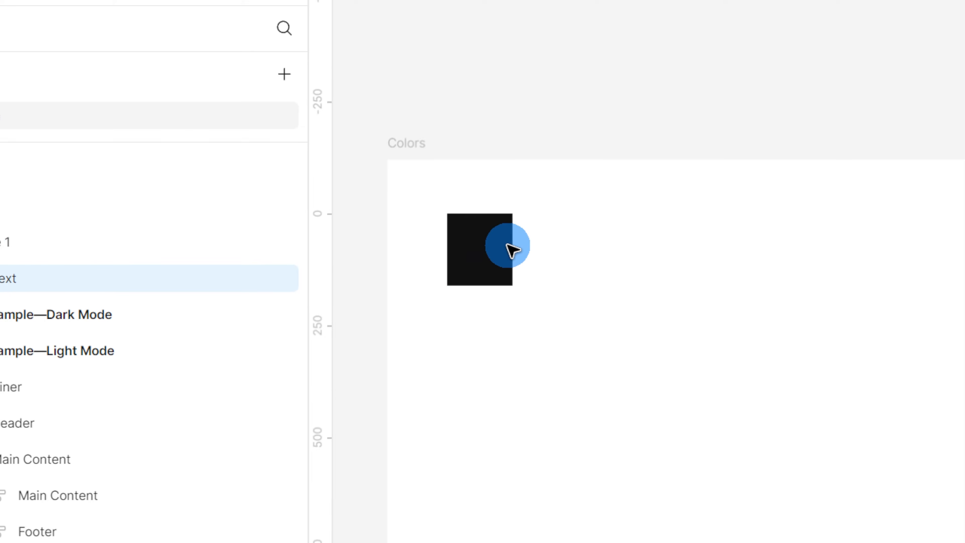
pyautogui.hotkey('ctrl', 'v')
pyautogui.scroll(5, 458, 243)
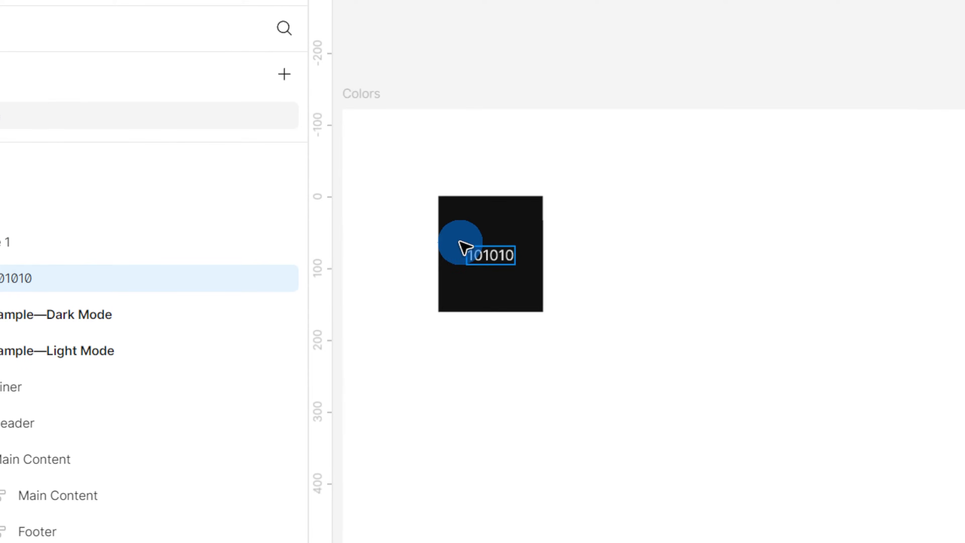
pyautogui.moveTo(554, 264); pyautogui.dragTo(533, 261)
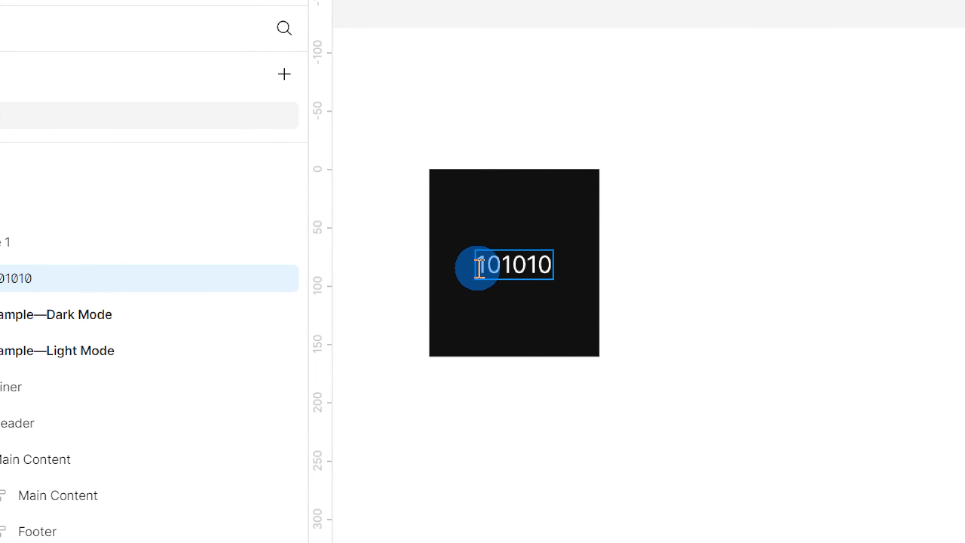
pyautogui.write('#')
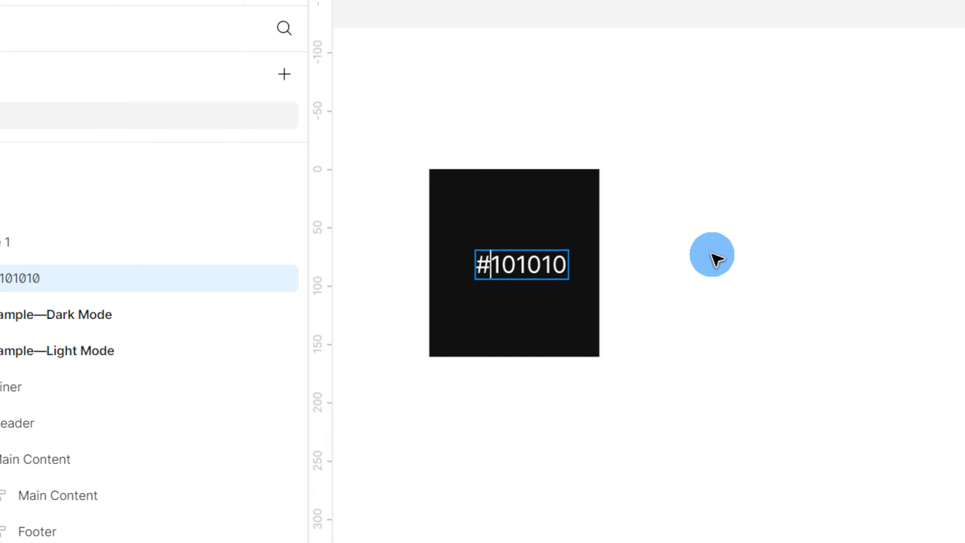
pyautogui.press('Escape')
pyautogui.moveTo(545, 276); pyautogui.dragTo(532, 333)
pyautogui.click(707, 307)
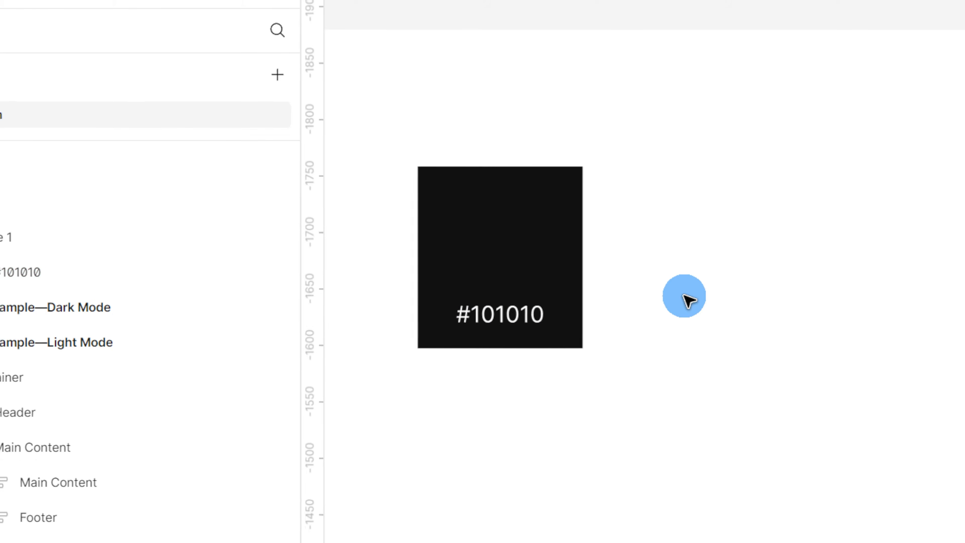
# - Apply the Black color style to the fill of the #101010 label
pyautogui.click(233, 167)
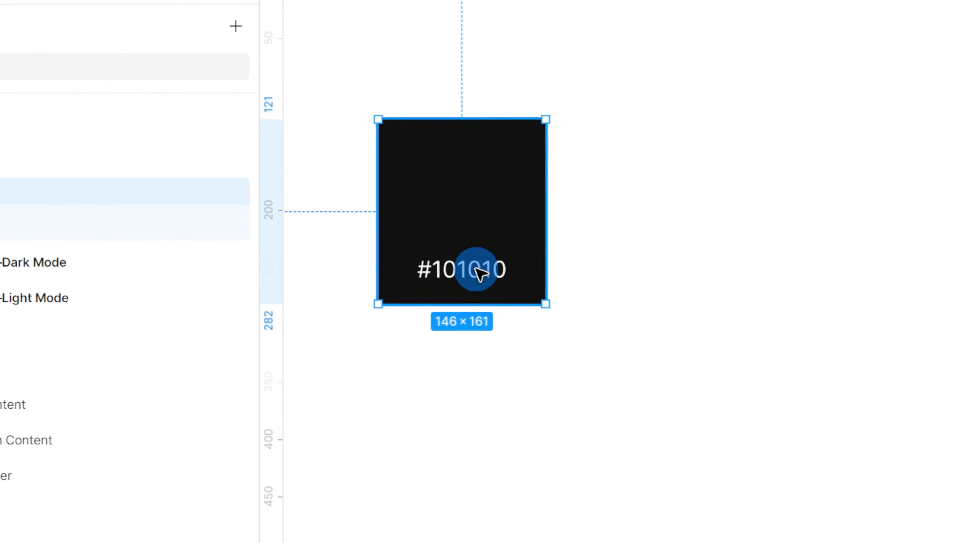
pyautogui.click(476, 267)
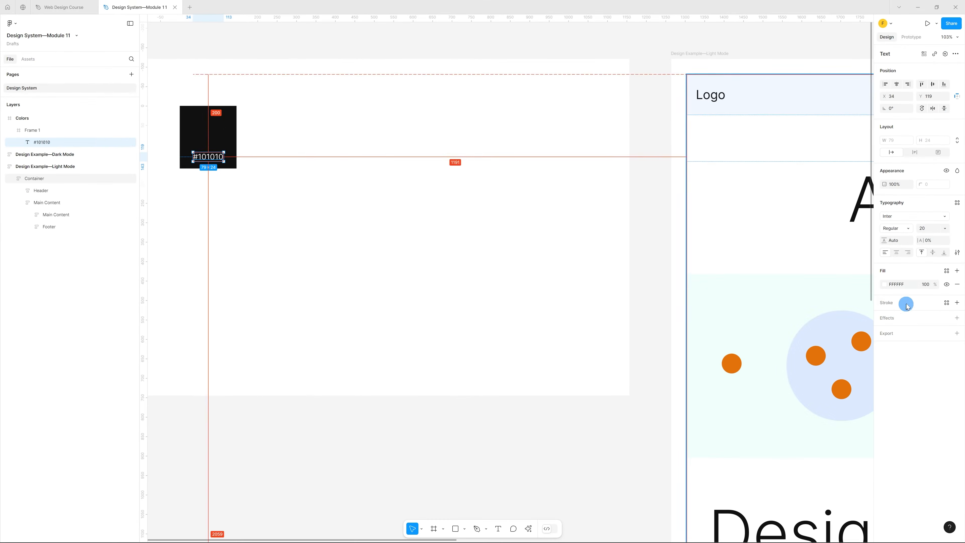
pyautogui.click(876, 285)
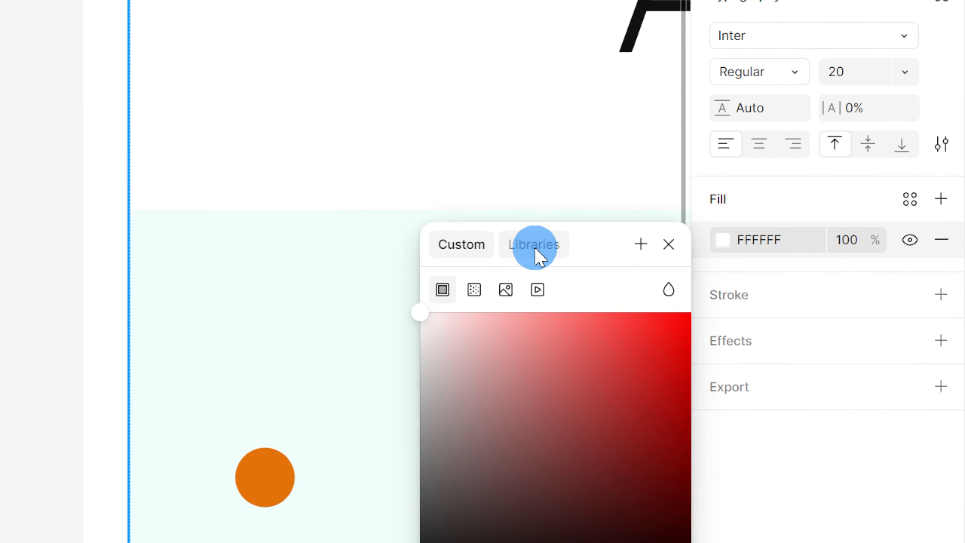
pyautogui.click(535, 247)
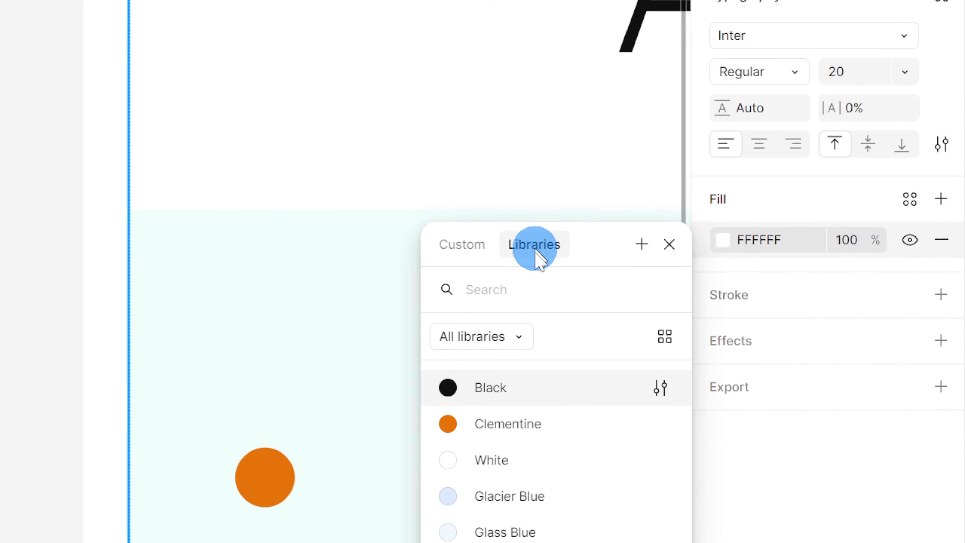
pyautogui.click(504, 394)
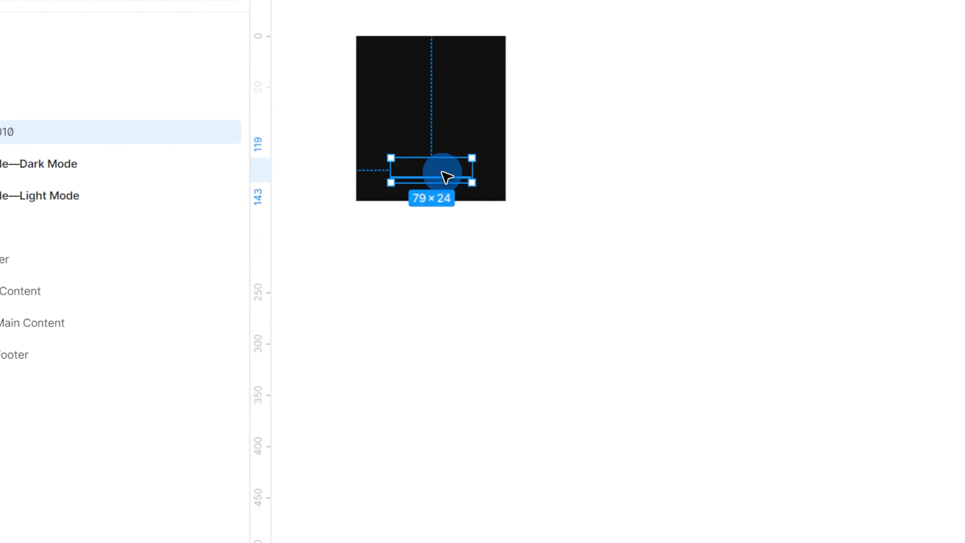
# - Move the #101010 label below the swatch, aligned with its right edge, and duplicate it underneath with a 15 px gap
pyautogui.moveTo(93, 132); pyautogui.dragTo(94, 142)
pyautogui.moveTo(493, 194); pyautogui.dragTo(534, 249)
pyautogui.click(805, 311)
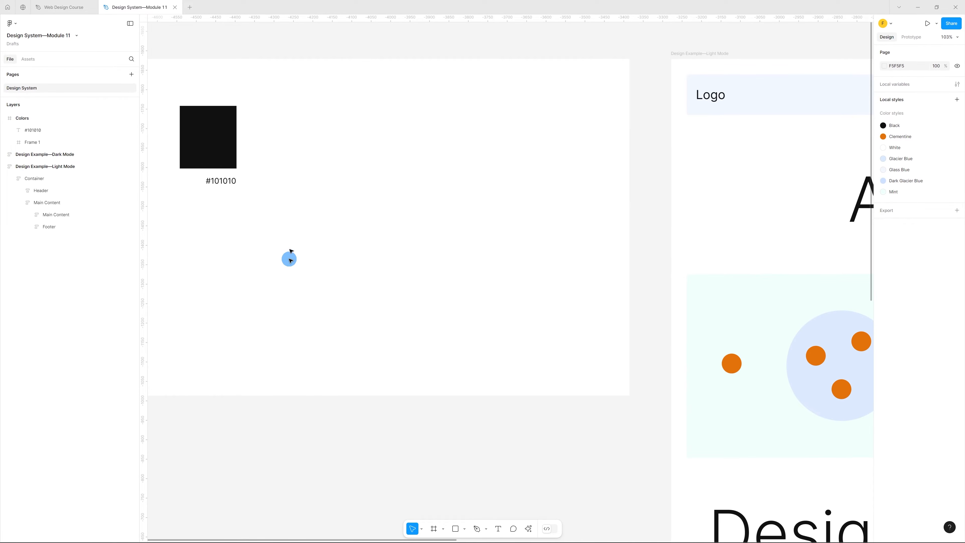
pyautogui.moveTo(227, 186); pyautogui.dragTo(223, 197)
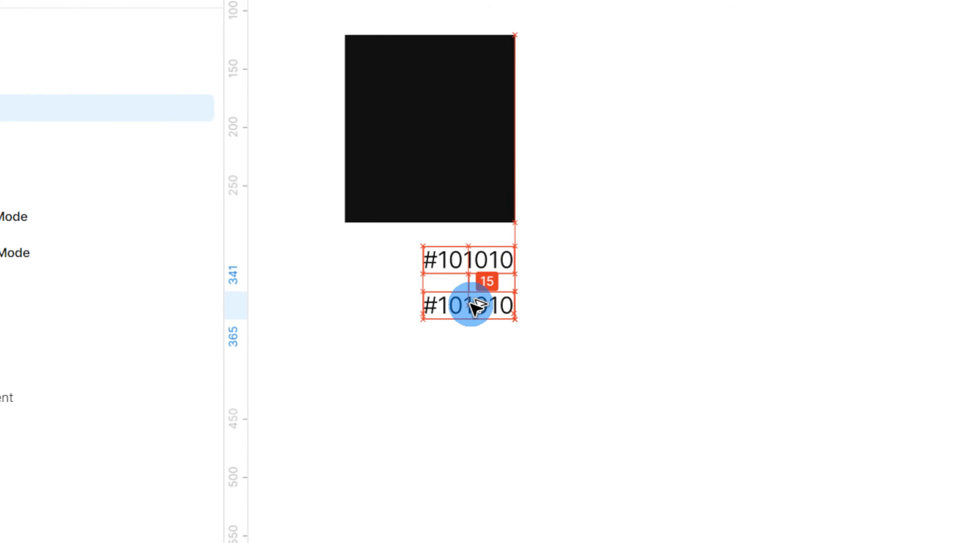
# - Change the text of the lower #101010 label beneath the black swatch to Black
pyautogui.moveTo(472, 303); pyautogui.dragTo(472, 304)
pyautogui.doubleClick(491, 305)
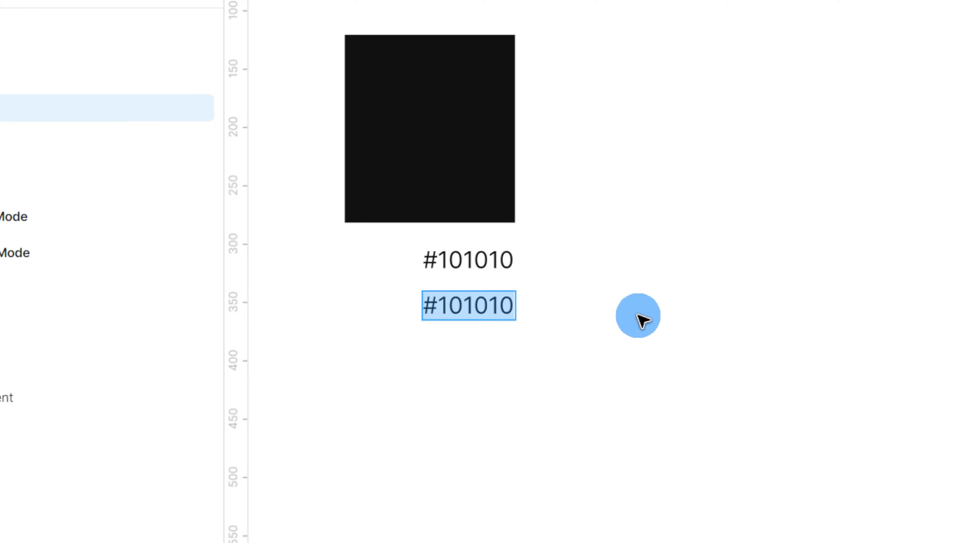
pyautogui.press('Escape')
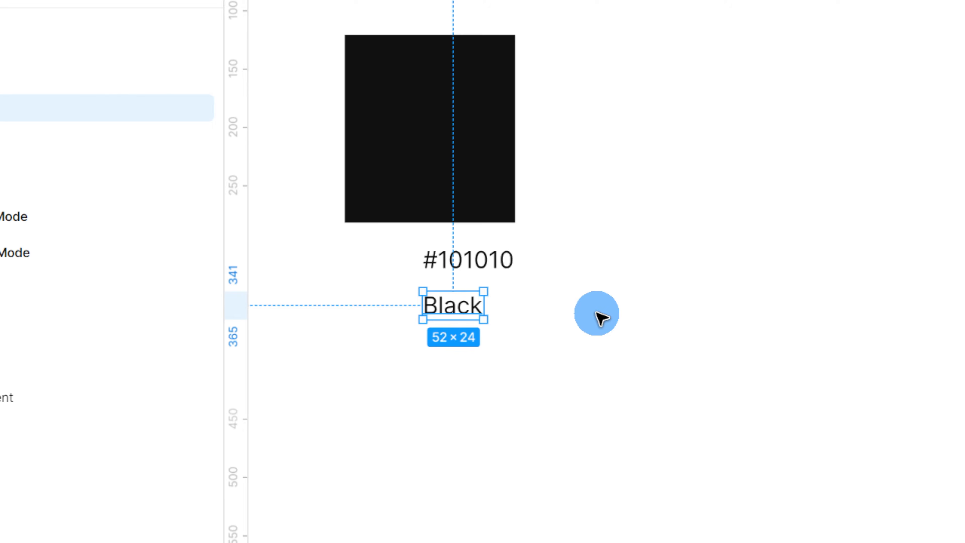
# - Group the two labels in an auto layout frame, and wrap that frame and the black swatch in a second auto layout
pyautogui.keyDown('shift'); pyautogui.click(484, 267); pyautogui.keyUp('shift')
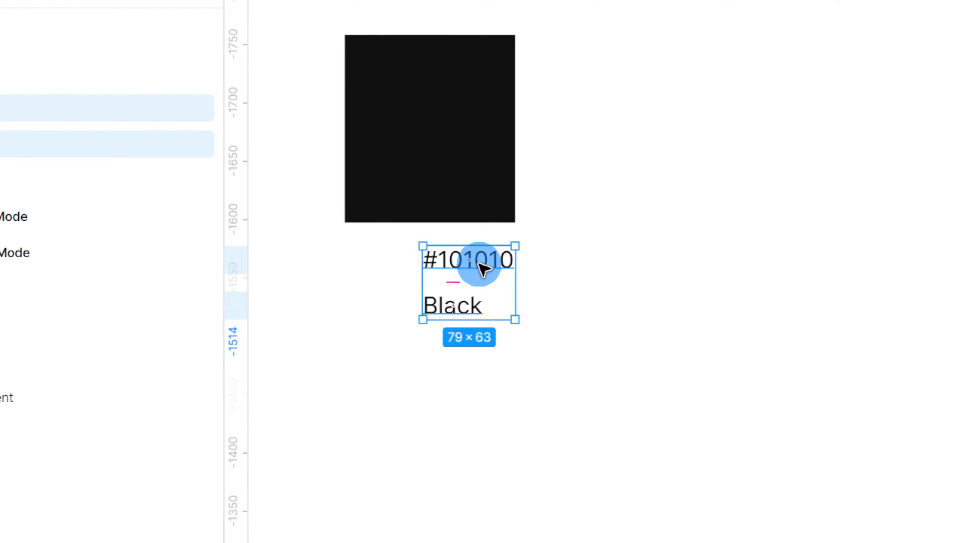
pyautogui.hotkey('shift', 'a')
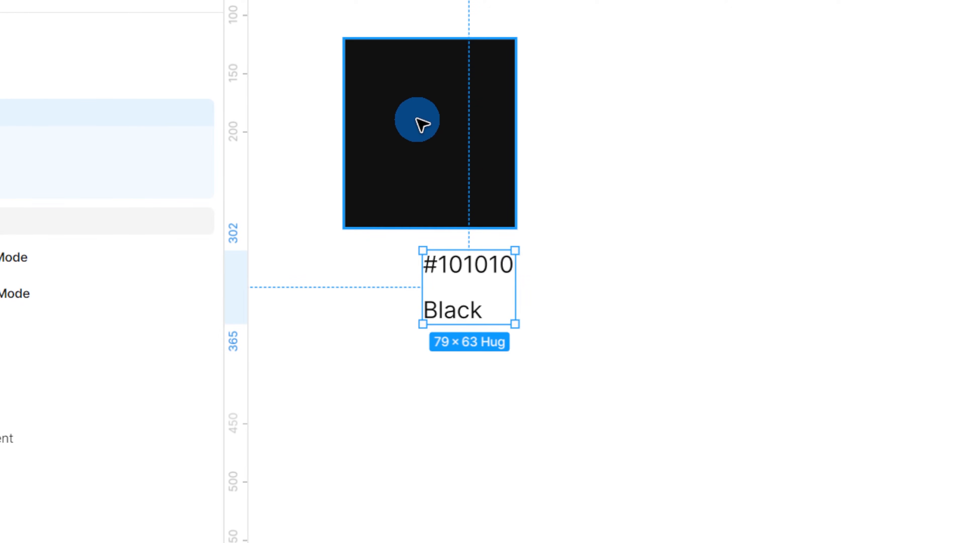
pyautogui.keyDown('shift'); pyautogui.click(425, 126); pyautogui.keyUp('shift')
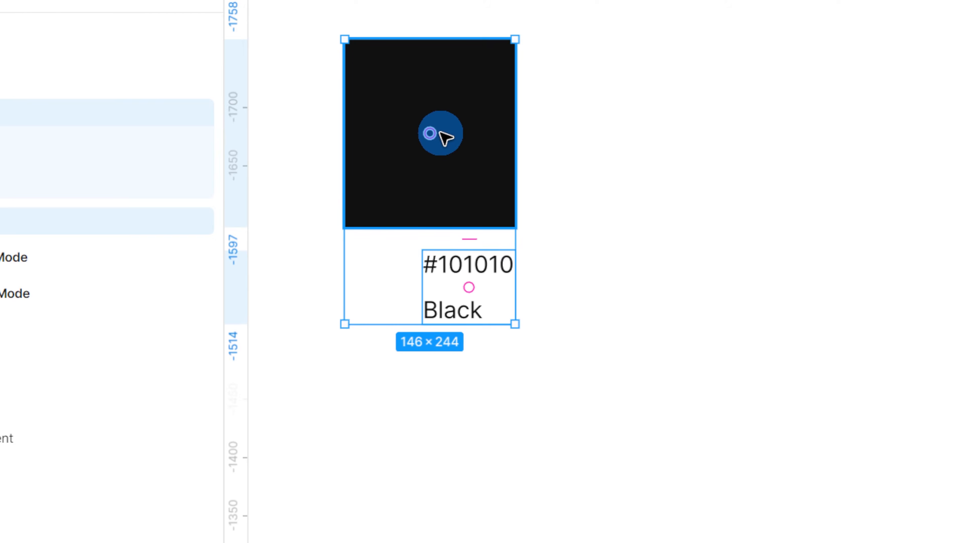
pyautogui.hotkey('shift', 'a')
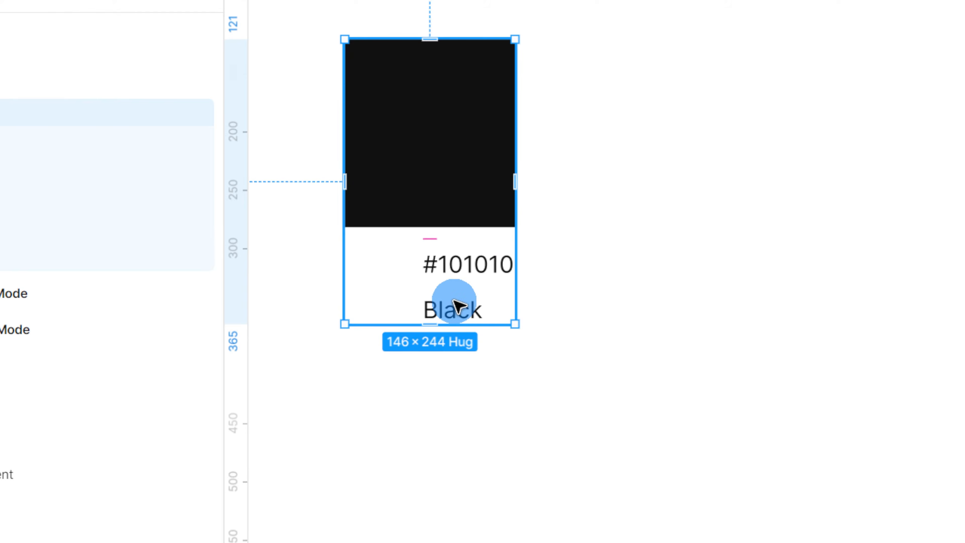
# - Reorder the label stack so the Black label sits above the #101010 label
pyautogui.click(458, 306)
pyautogui.click(457, 306)
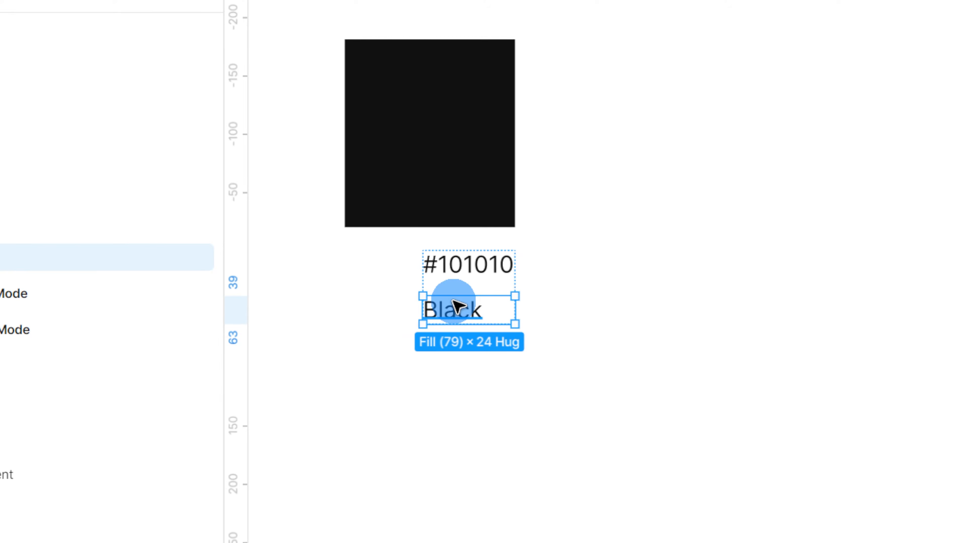
pyautogui.moveTo(456, 304); pyautogui.dragTo(451, 285)
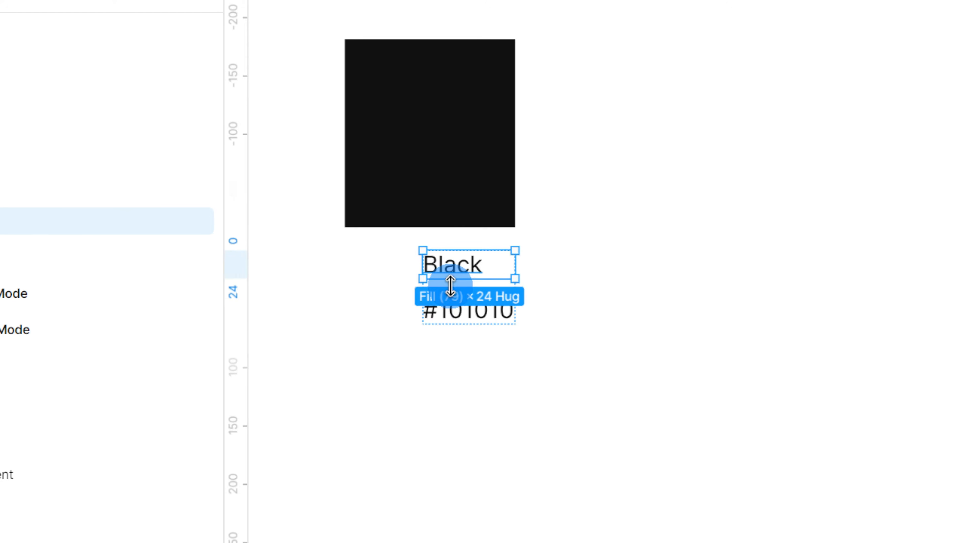
pyautogui.click(760, 434)
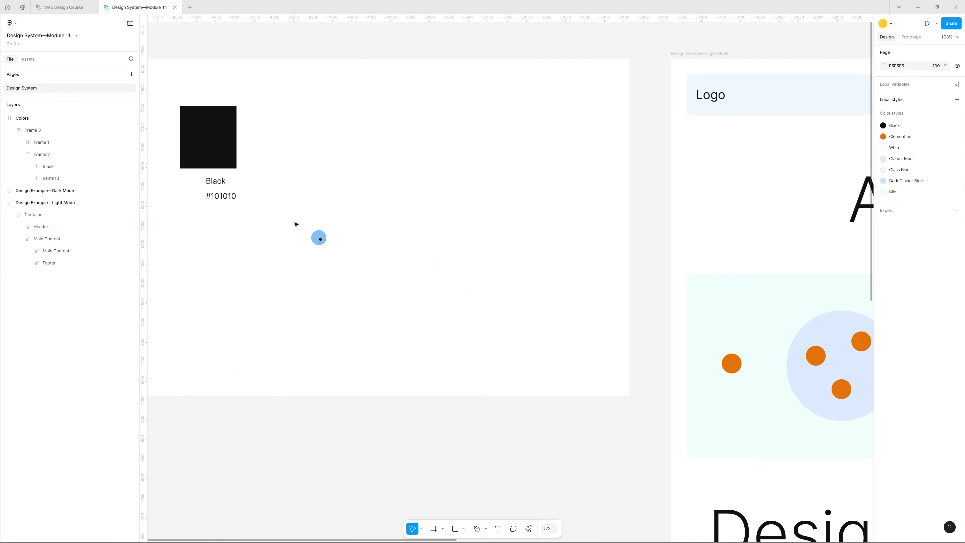
# - Left-align the contents of the black swatch card and set the label stack's vertical spacing to 8
pyautogui.click(232, 159)
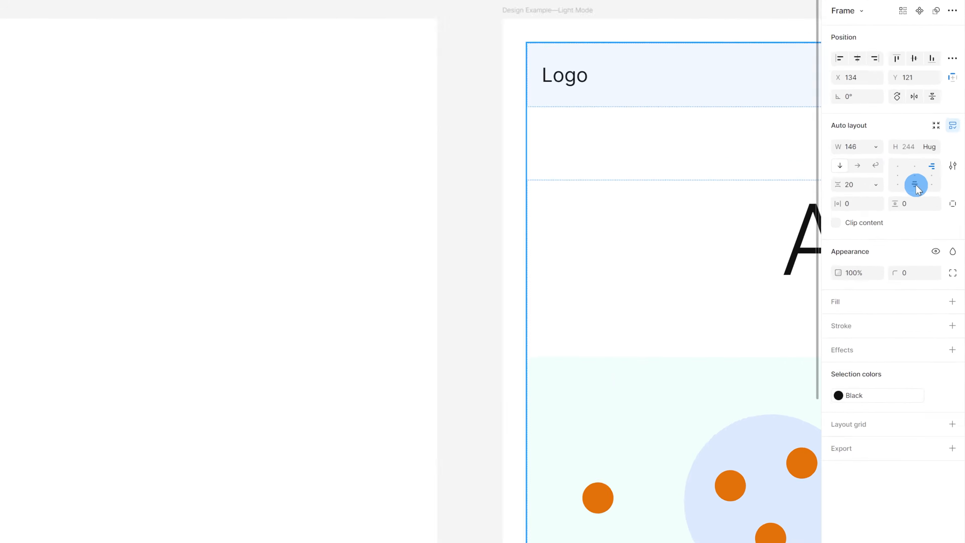
pyautogui.click(843, 219)
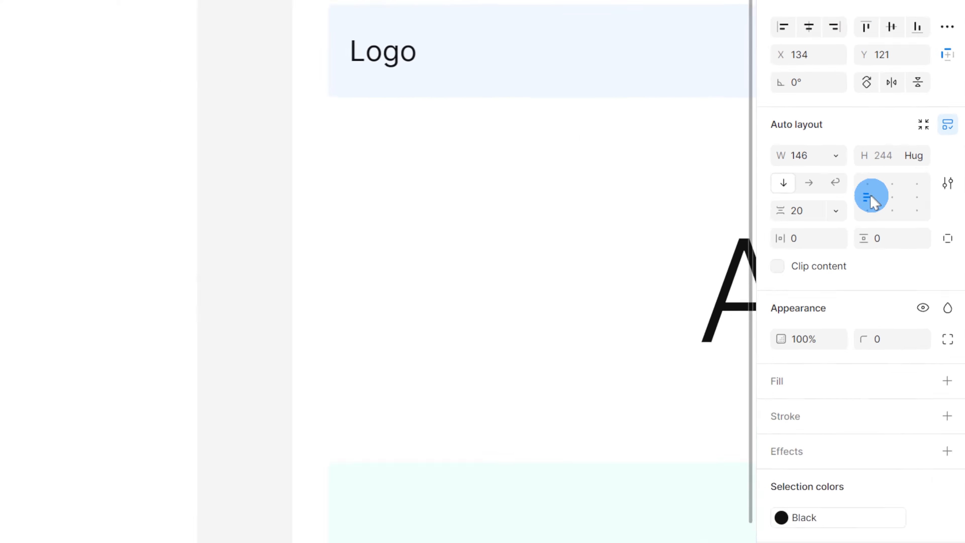
pyautogui.click(201, 189)
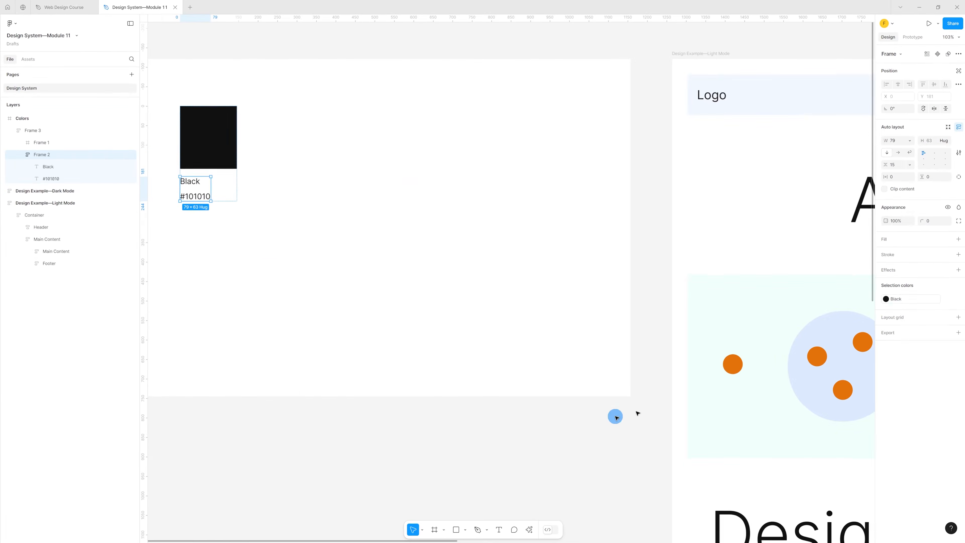
pyautogui.click(816, 129)
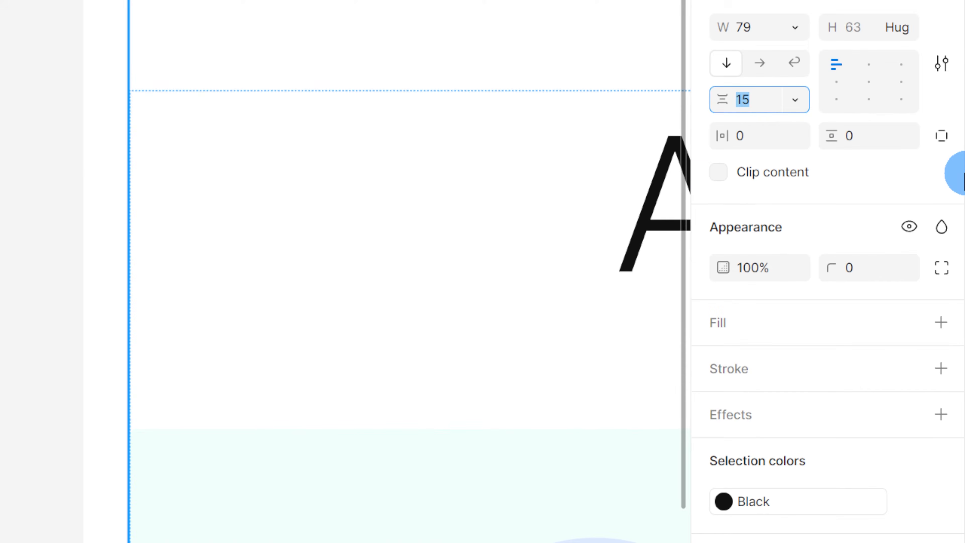
pyautogui.press('Return')
pyautogui.click(297, 295)
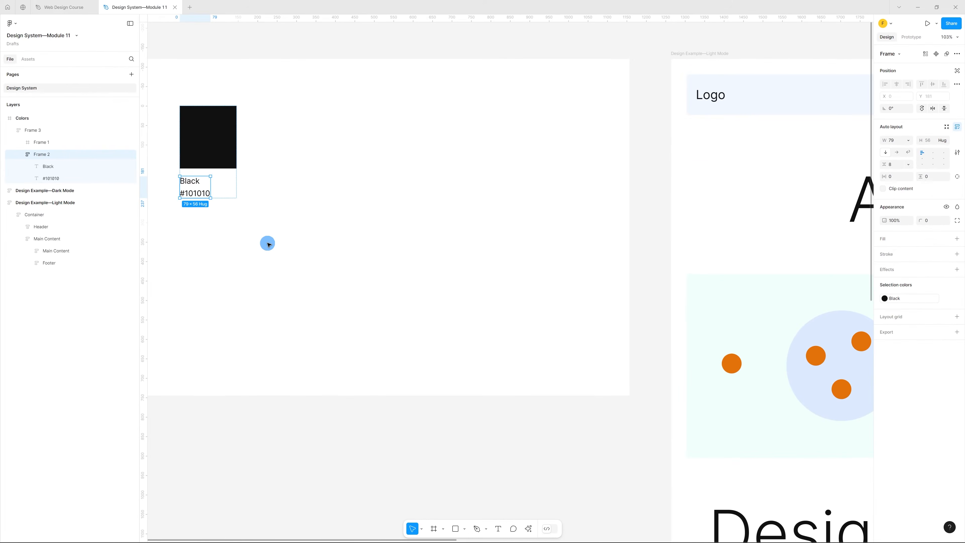
# - Set the black swatch's corner radius to 6
pyautogui.click(216, 140)
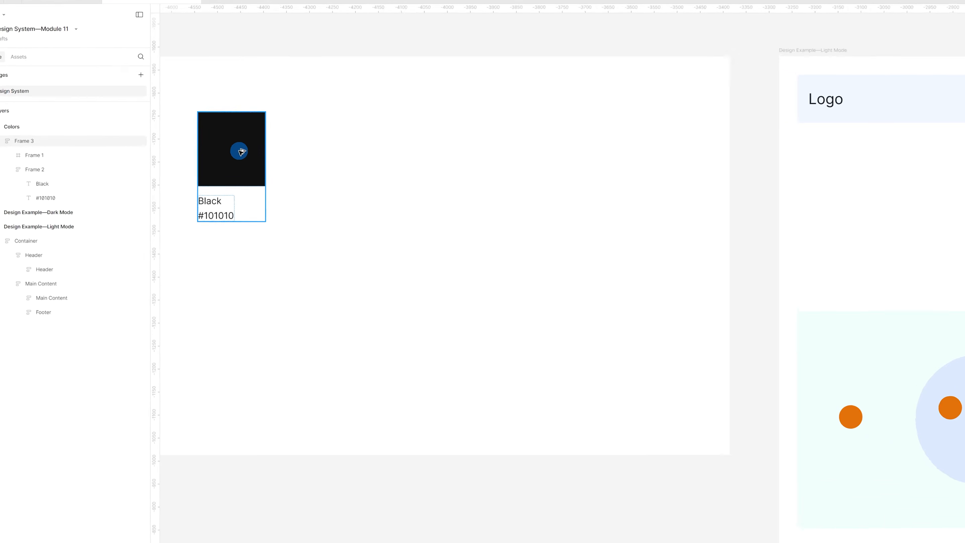
pyautogui.click(216, 140)
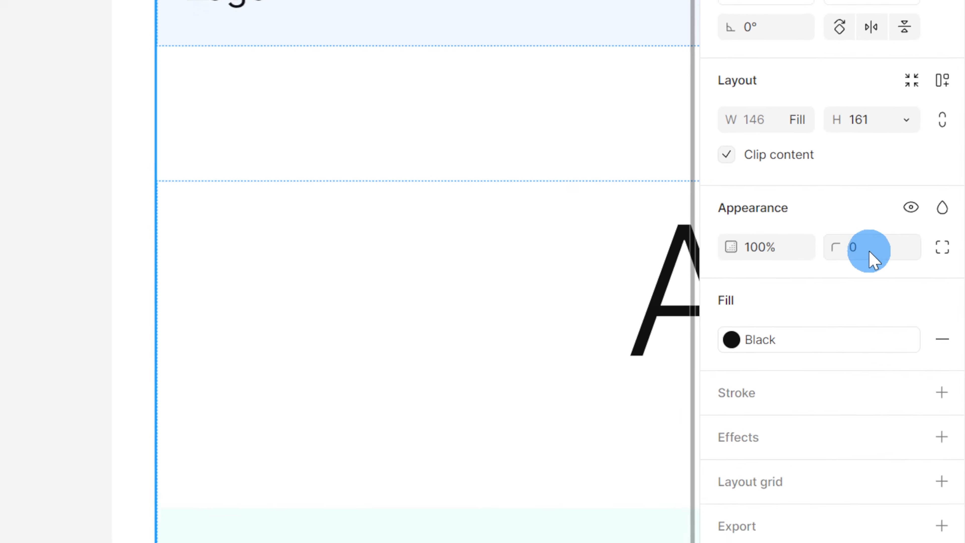
pyautogui.click(870, 254)
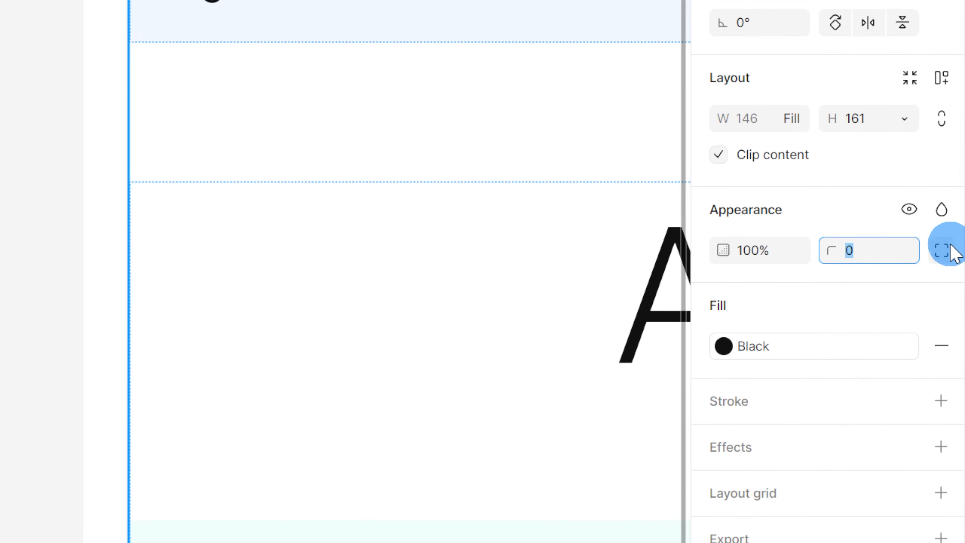
pyautogui.press('Return')
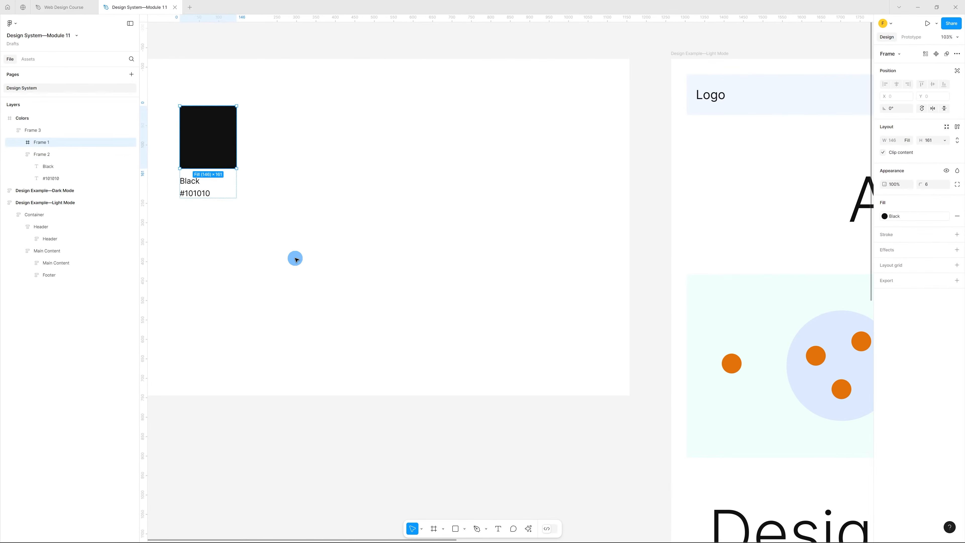
pyautogui.click(296, 258)
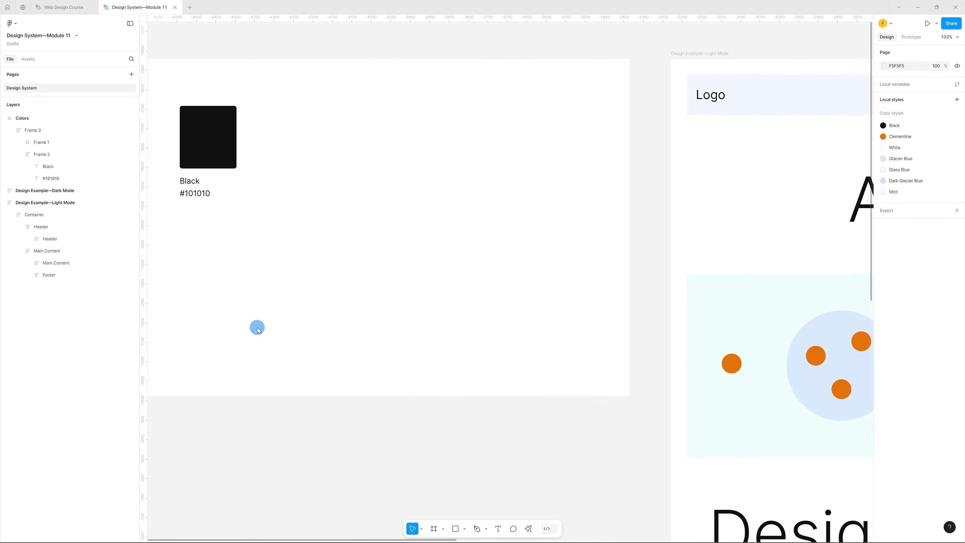
# - Duplicate the black swatch card to its right and apply the Clementine color style to the copy's swatch fill
pyautogui.click(224, 179)
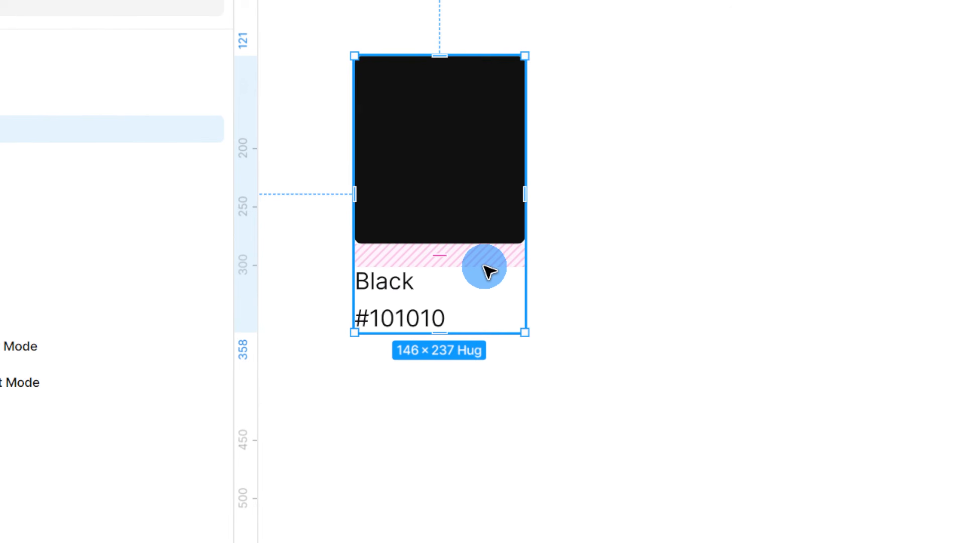
pyautogui.moveTo(471, 190); pyautogui.dragTo(638, 197)
pyautogui.click(643, 159)
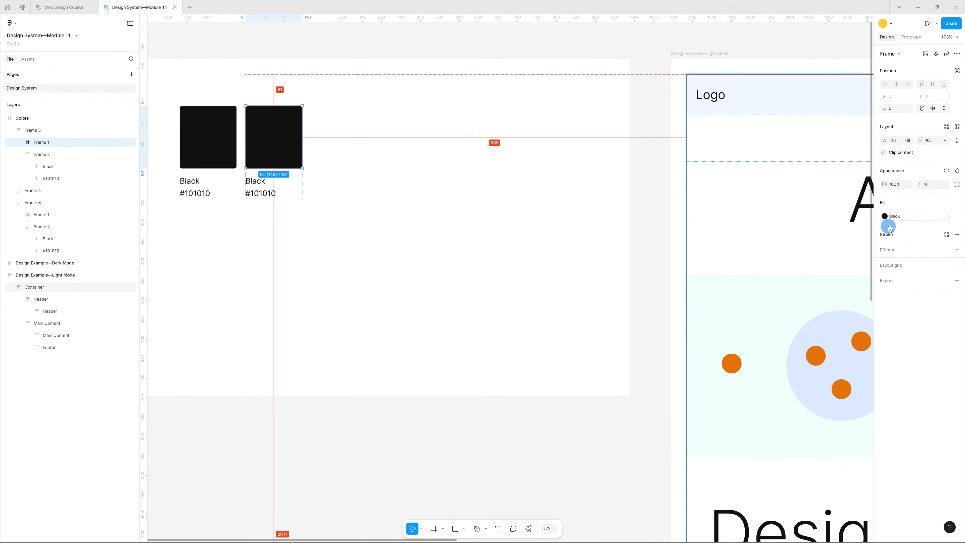
pyautogui.click(885, 216)
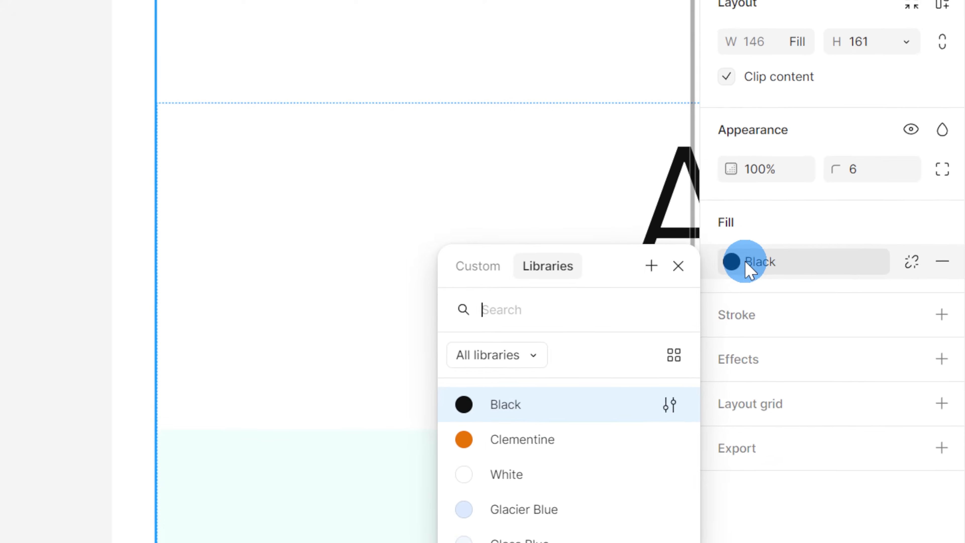
pyautogui.click(555, 458)
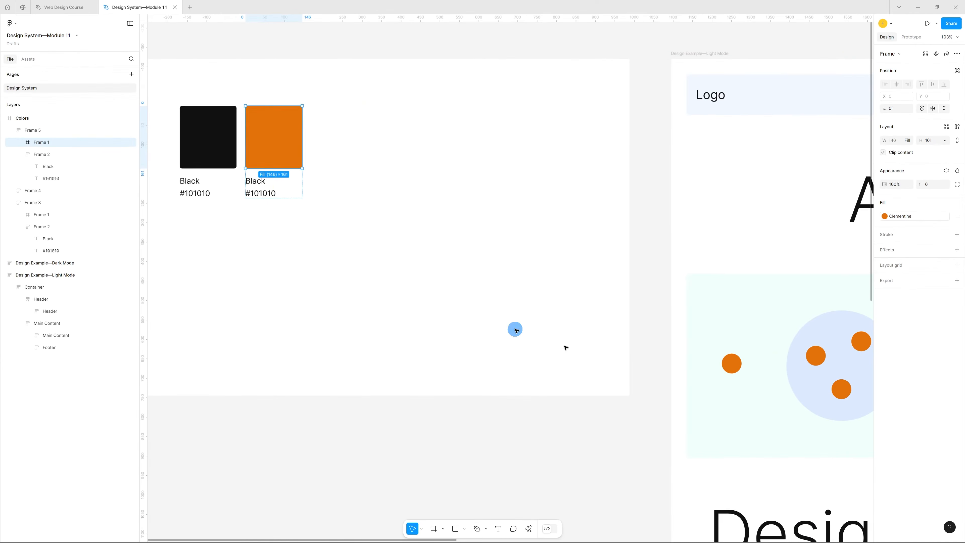
# - Open the Clementine color style for editing from the swatch's fill and copy its hex value
pyautogui.click(894, 217)
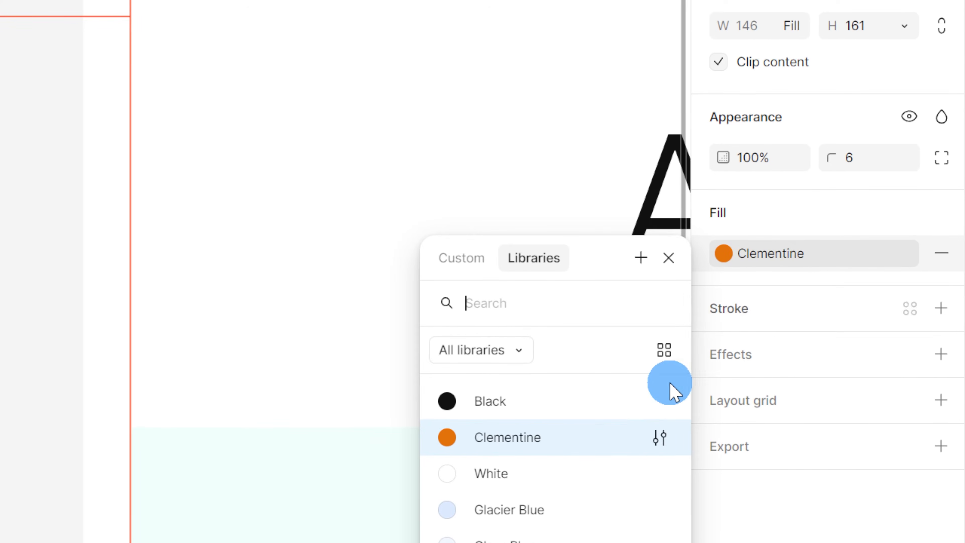
pyautogui.click(660, 438)
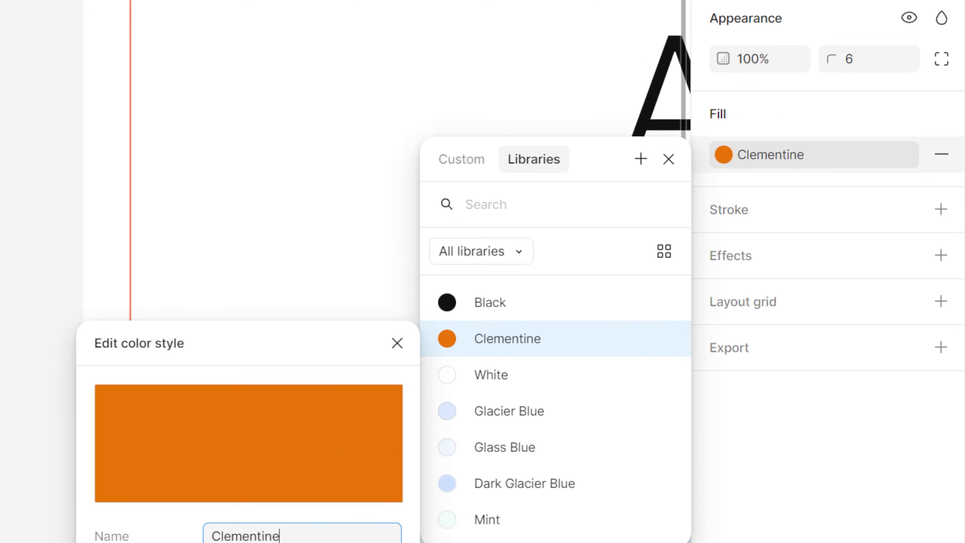
pyautogui.click(171, 529)
pyautogui.hotkey('ctrl', 'c')
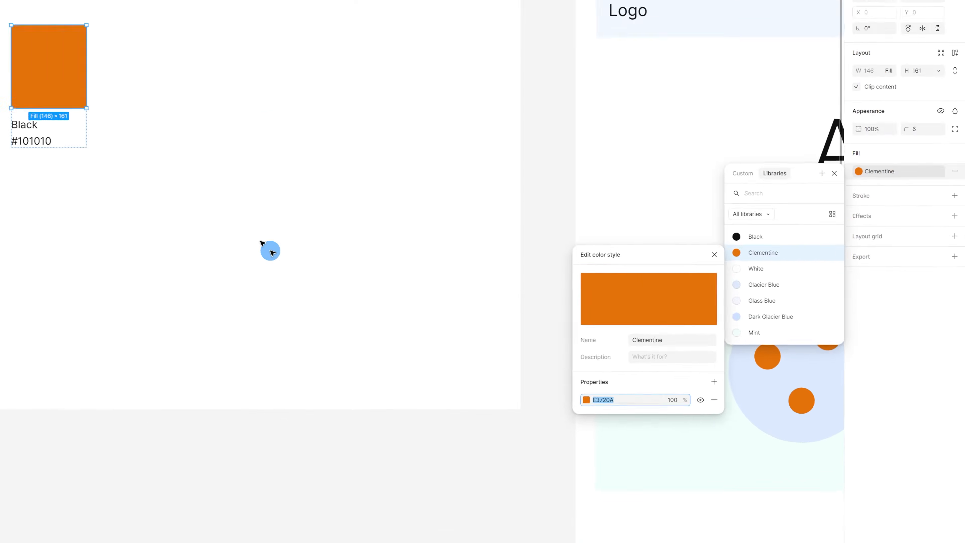
pyautogui.click(273, 253)
# - Replace the hex label beneath the orange swatch with #E3720A from the copied value
pyautogui.doubleClick(31, 141)
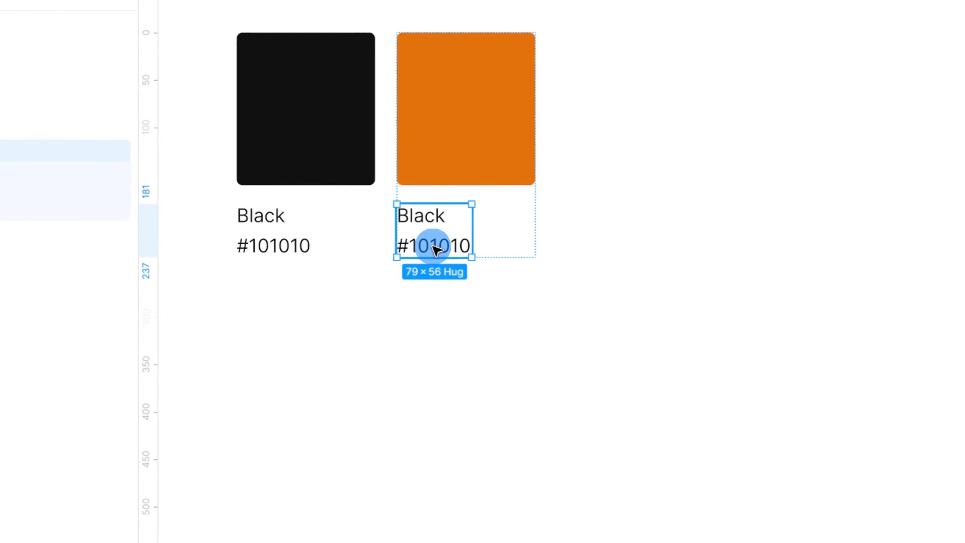
pyautogui.doubleClick(30, 141)
pyautogui.moveTo(478, 265); pyautogui.dragTo(543, 267)
pyautogui.hotkey('ctrl', 'v')
pyautogui.press('Escape')
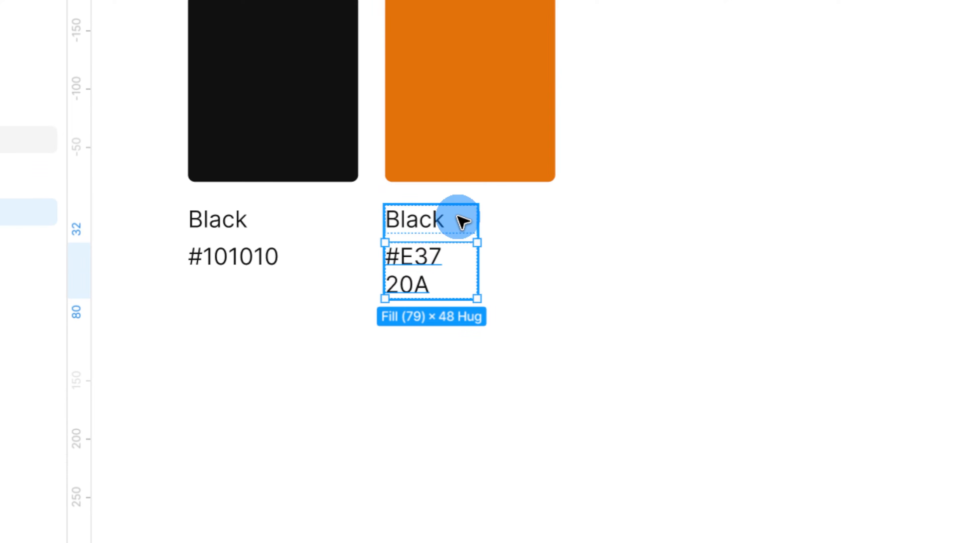
# - Set the width of the label stacks under the orange and black swatches to Fill container
pyautogui.click(464, 222)
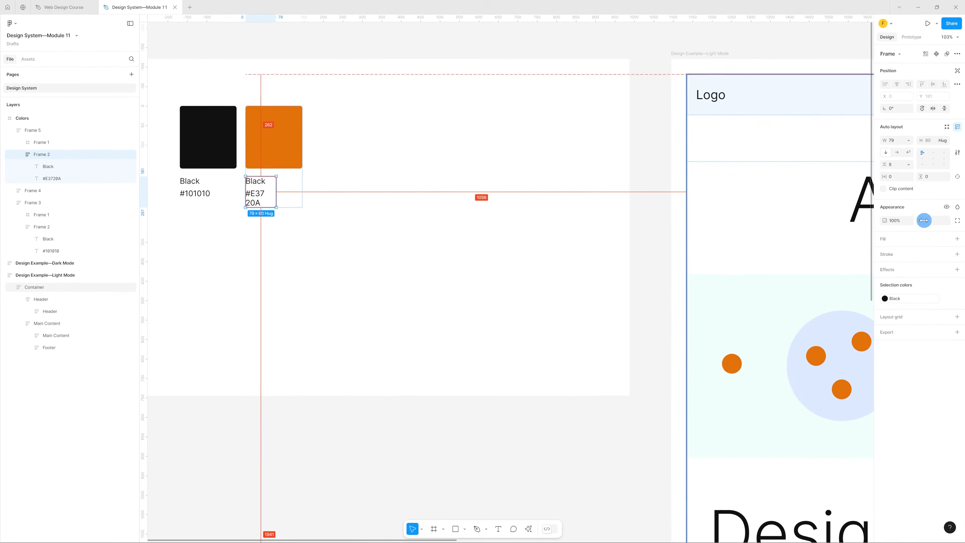
pyautogui.click(897, 135)
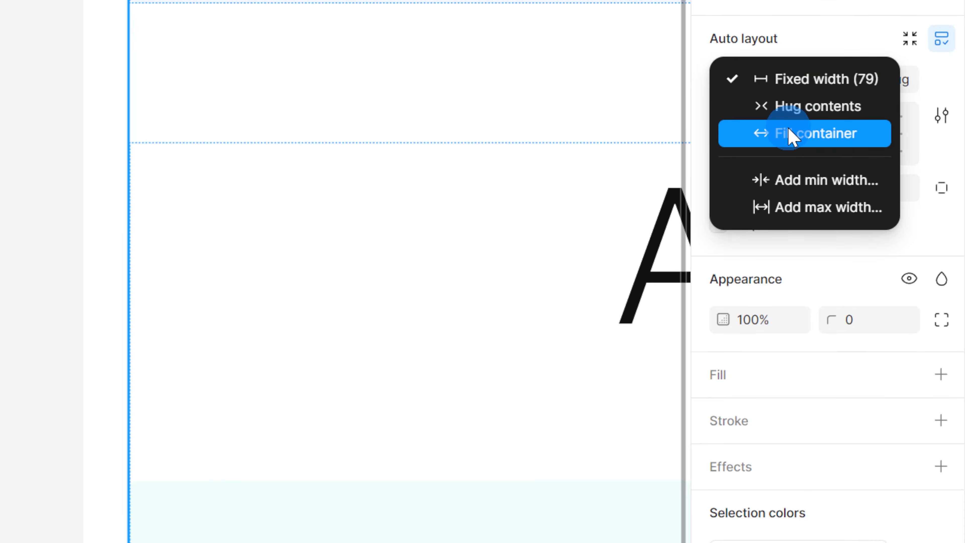
pyautogui.click(893, 156)
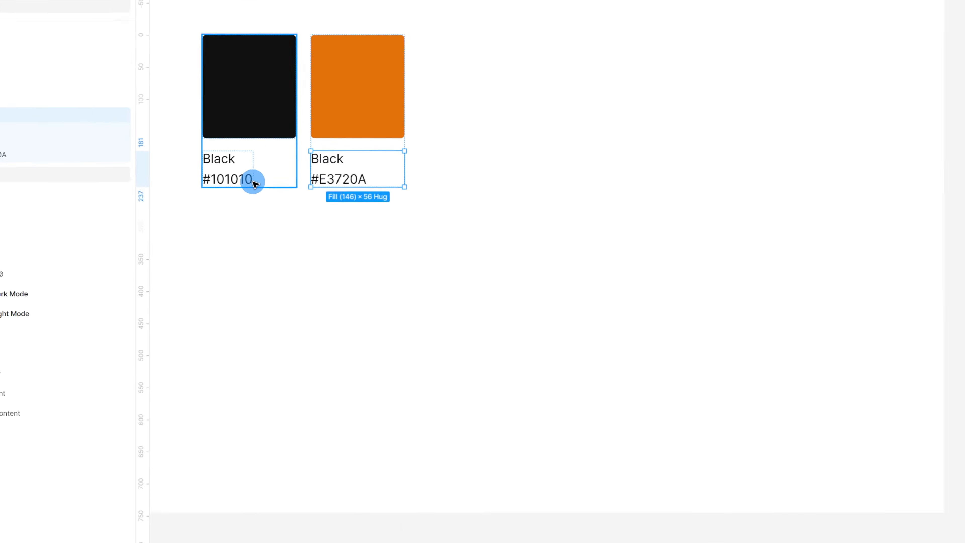
pyautogui.click(88, 190)
pyautogui.click(333, 132)
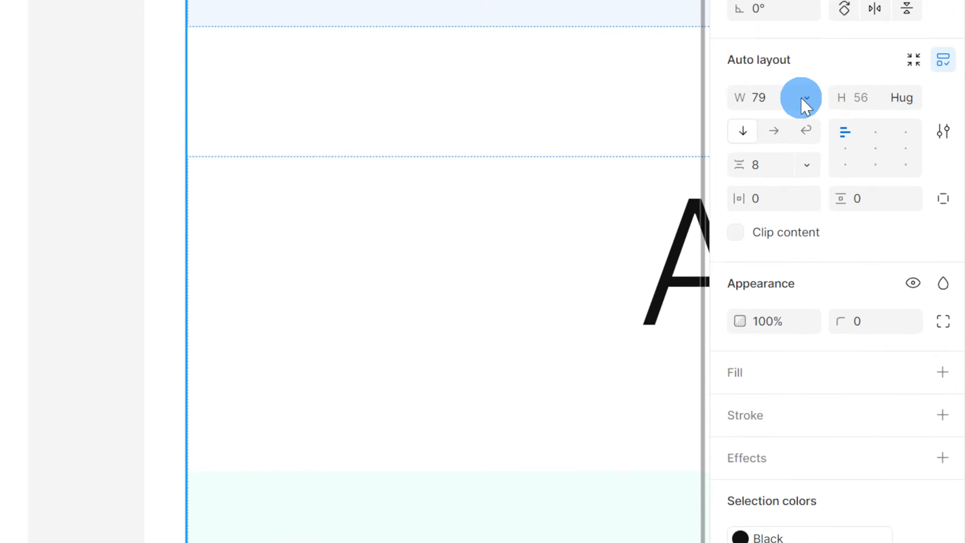
pyautogui.click(804, 99)
pyautogui.click(777, 146)
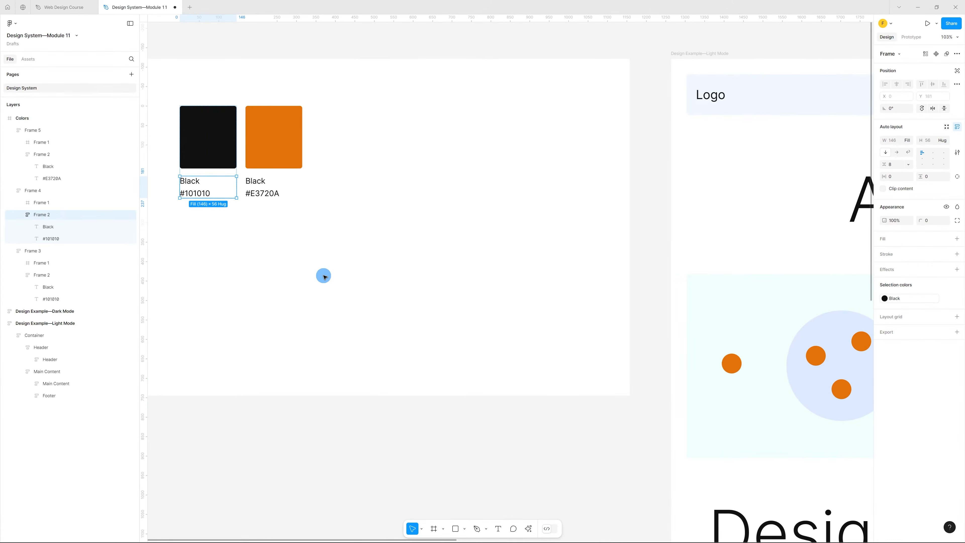
# - Change the name label beneath the orange swatch to Clementine
pyautogui.click(262, 182)
pyautogui.doubleClick(263, 183)
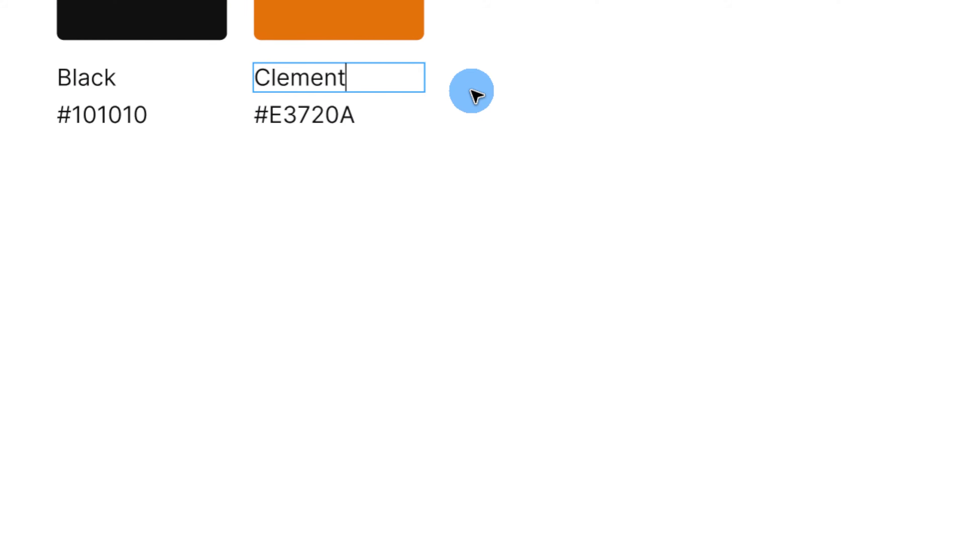
pyautogui.press('Escape')
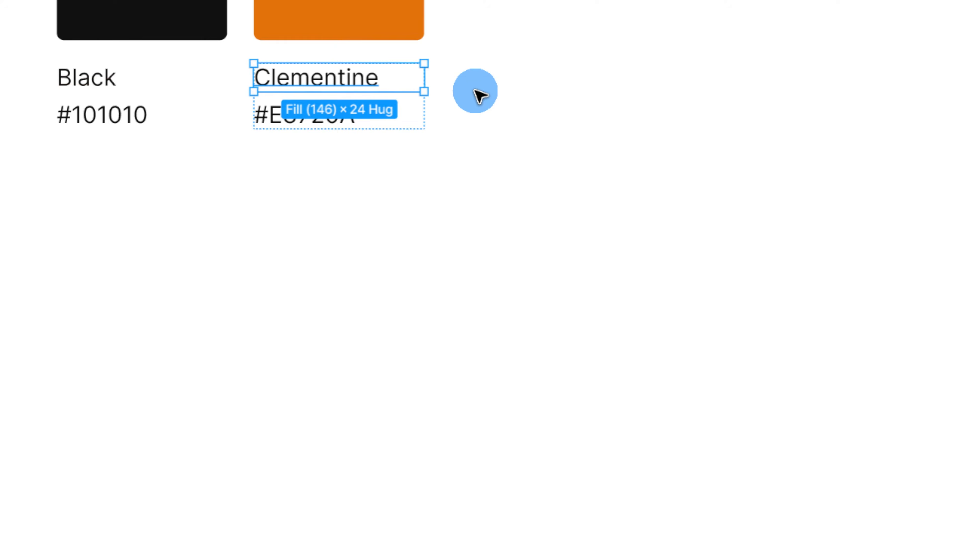
# - Set the font size of all name and hex labels under the seven swatches to 18
pyautogui.press('alt')
pyautogui.click(527, 42)
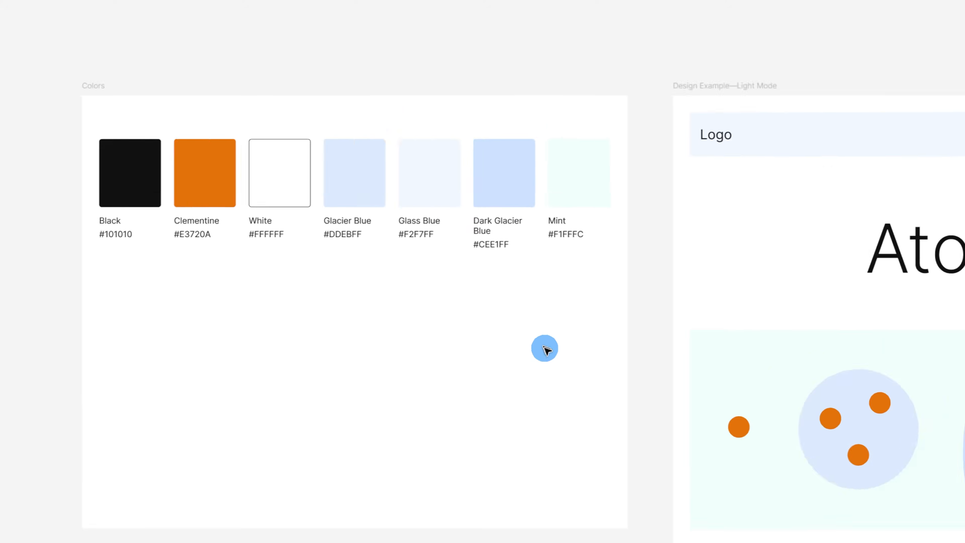
pyautogui.moveTo(643, 388); pyautogui.dragTo(315, 172)
pyautogui.press('Return')
pyautogui.press('Return')
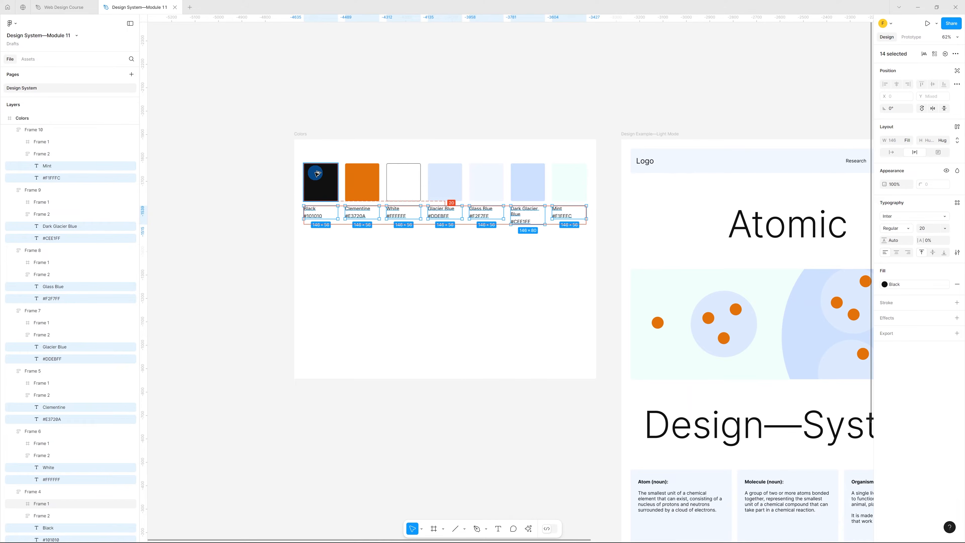
pyautogui.click(931, 228)
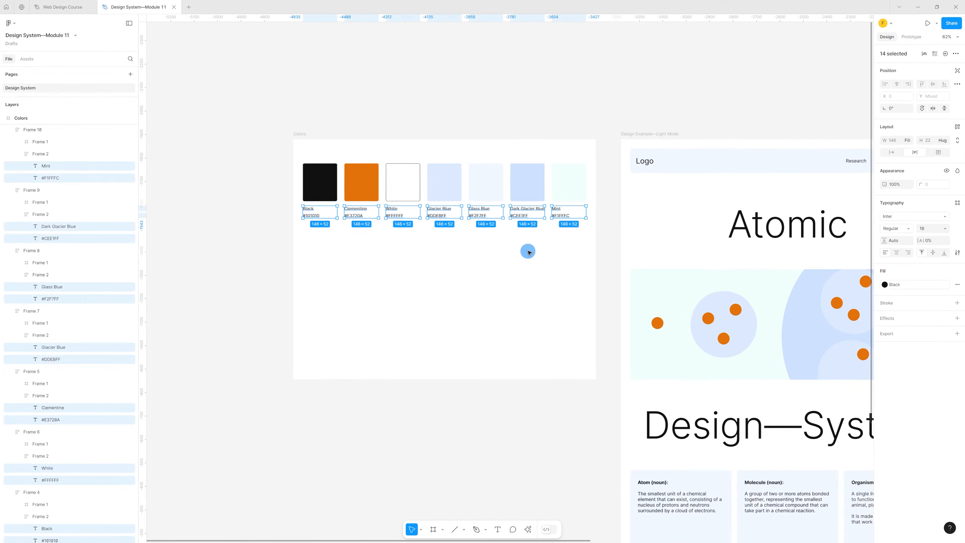
pyautogui.click(529, 251)
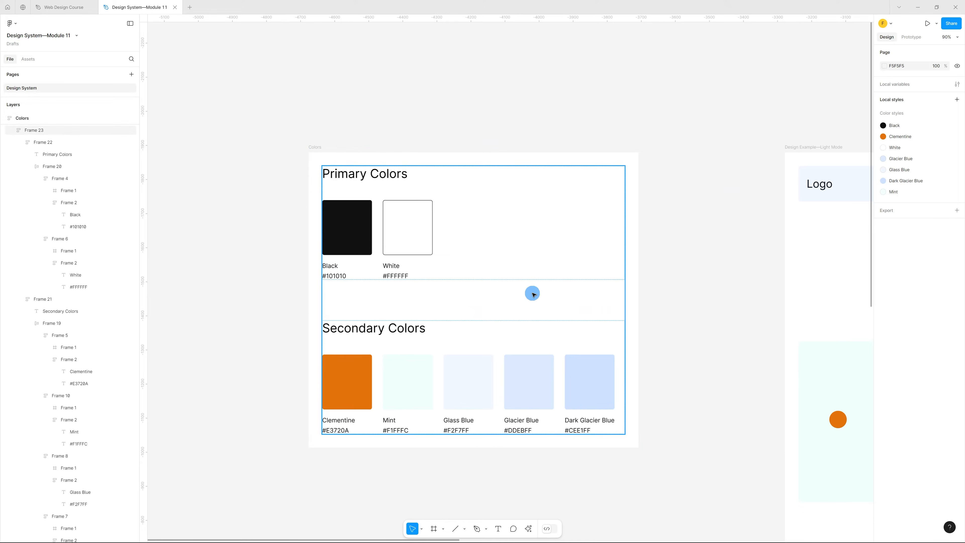
# - Create a color style named Dark Graphite from the 292929 selection color in the dark mode example's header
pyautogui.hotkey('shift', '1')
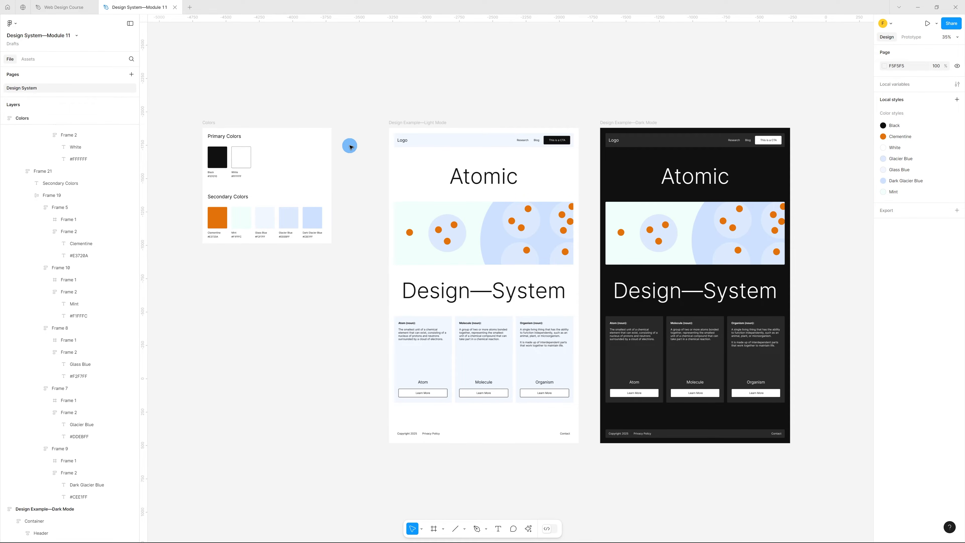
pyautogui.click(706, 144)
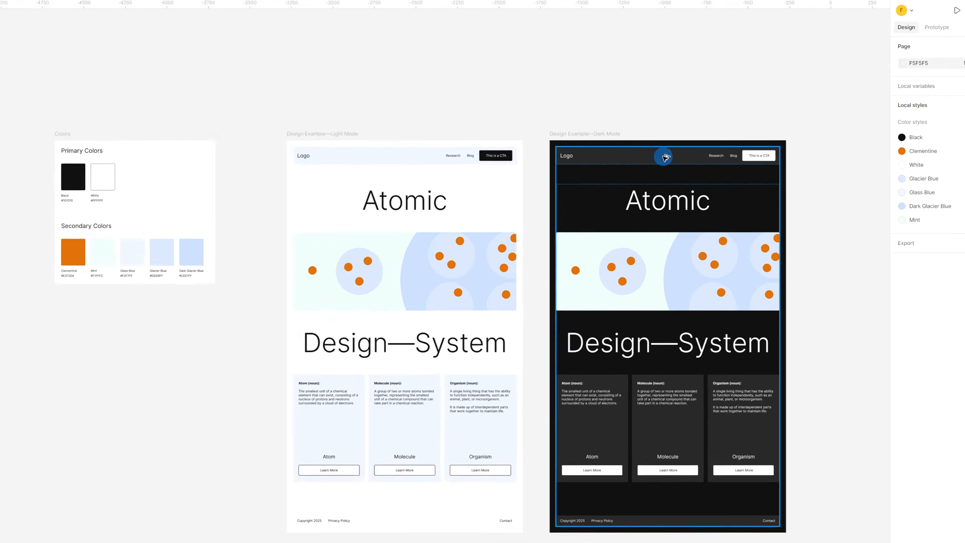
pyautogui.click(705, 144)
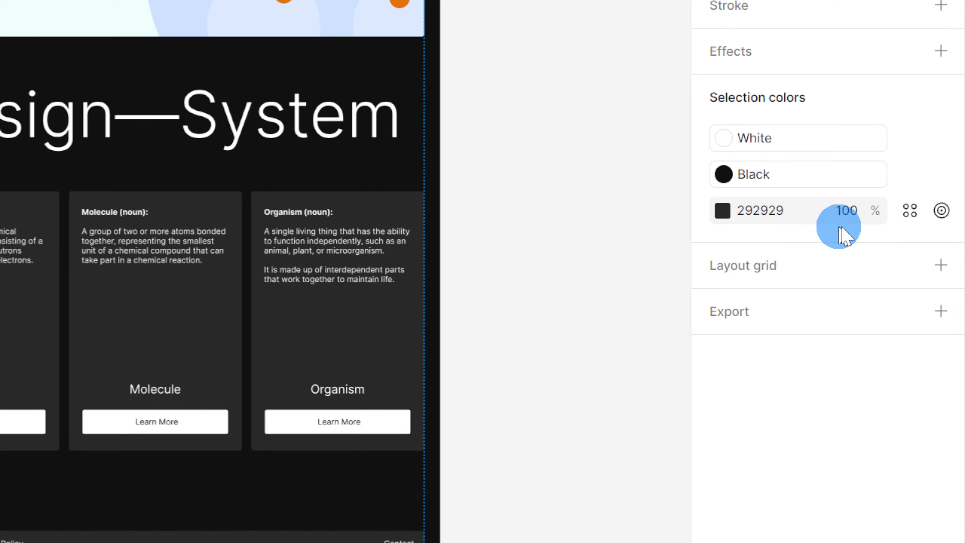
pyautogui.click(921, 218)
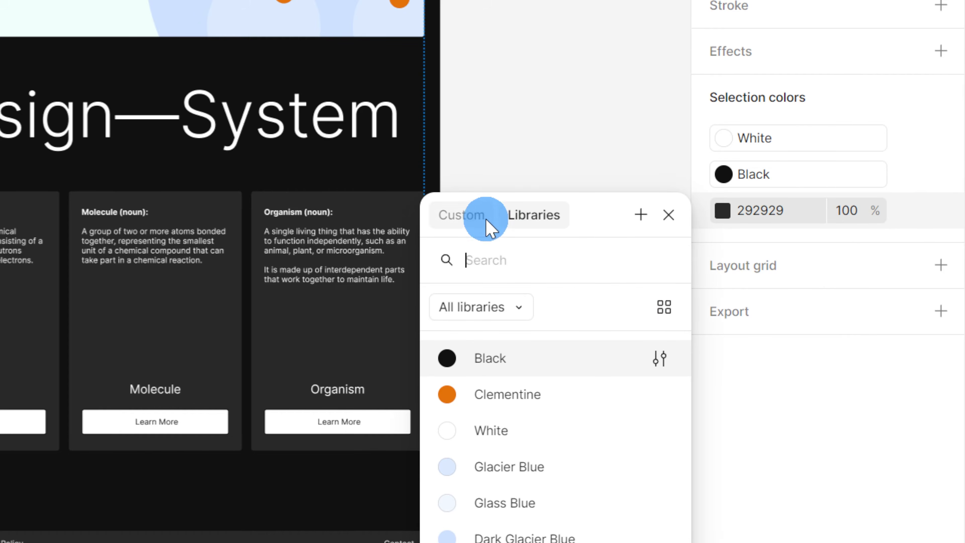
pyautogui.click(642, 216)
pyautogui.click(125, 220)
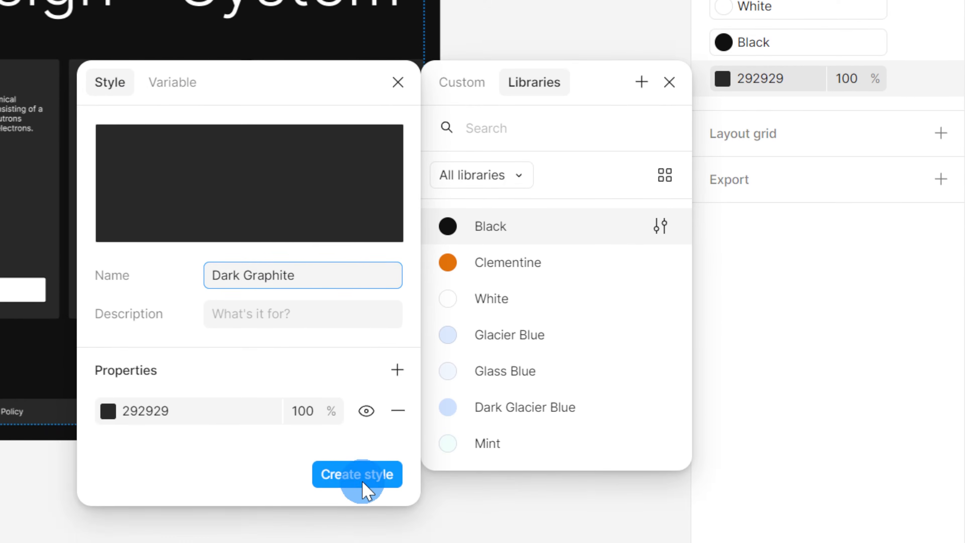
pyautogui.click(361, 473)
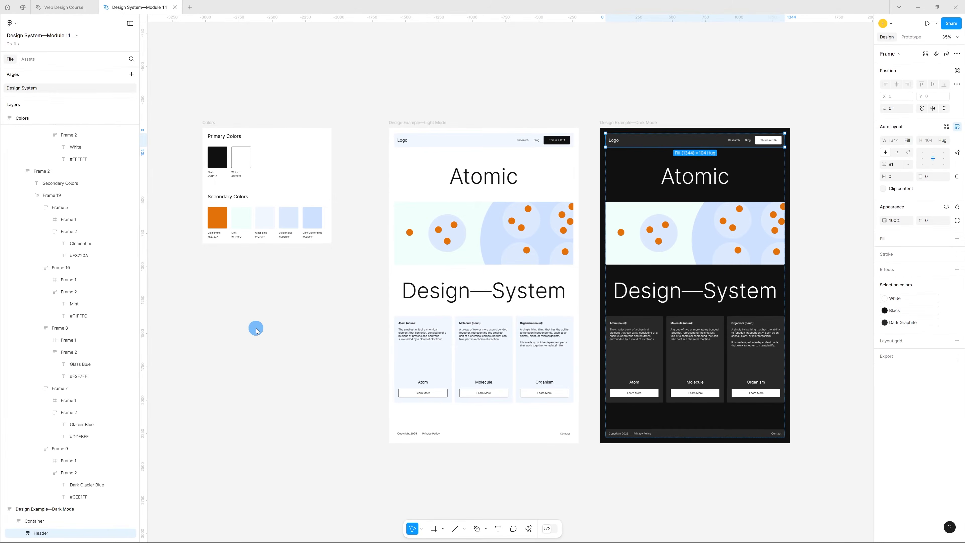
pyautogui.click(256, 329)
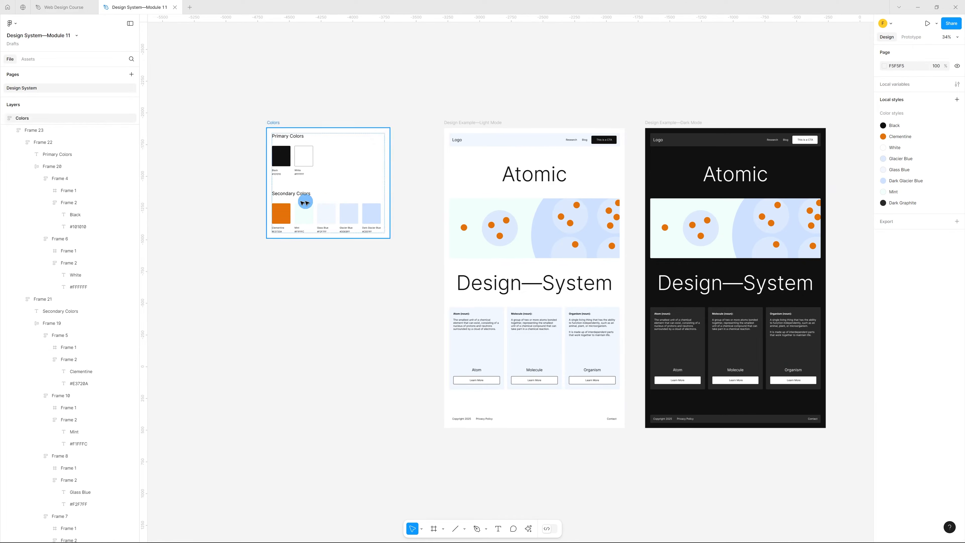
# - Duplicate the Dark Glacier Blue swatch card at the end of the Secondary Colors row
pyautogui.scroll(6, 319, 209)
pyautogui.click(506, 220)
pyautogui.doubleClick(508, 219)
pyautogui.doubleClick(509, 218)
pyautogui.moveTo(509, 218); pyautogui.dragTo(557, 225)
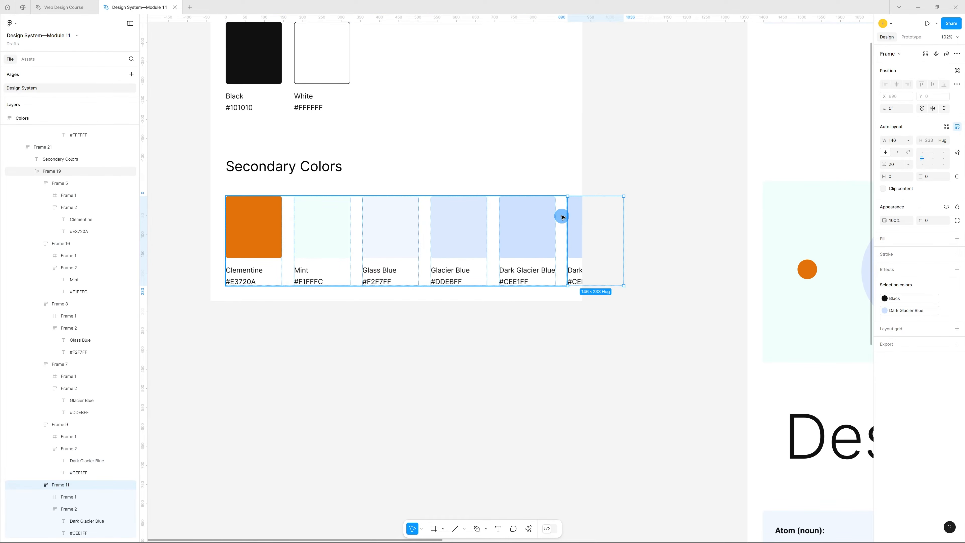
# - Set the auto layout of the Secondary Colors swatch row to Wrap
pyautogui.hotkey('shift', 'Return')
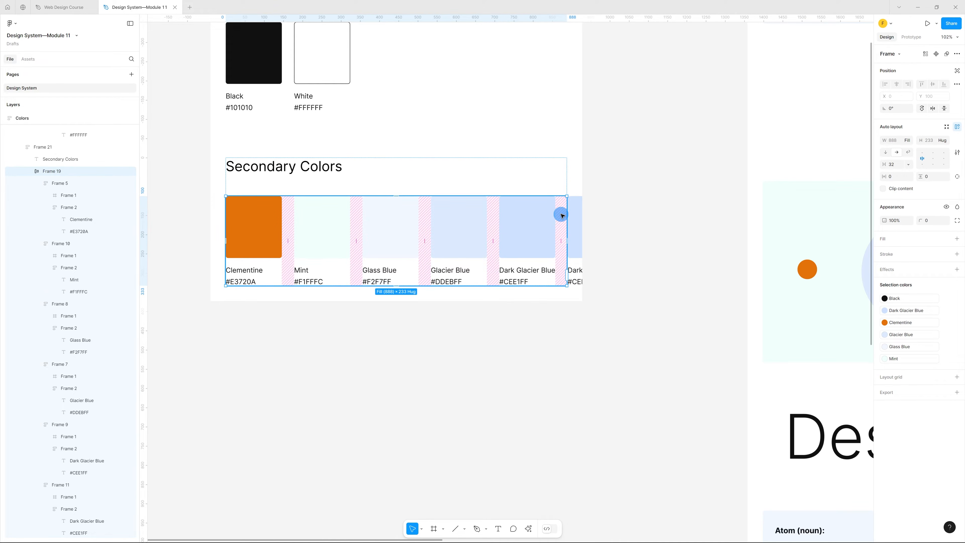
pyautogui.scroll(-5, 558, 216)
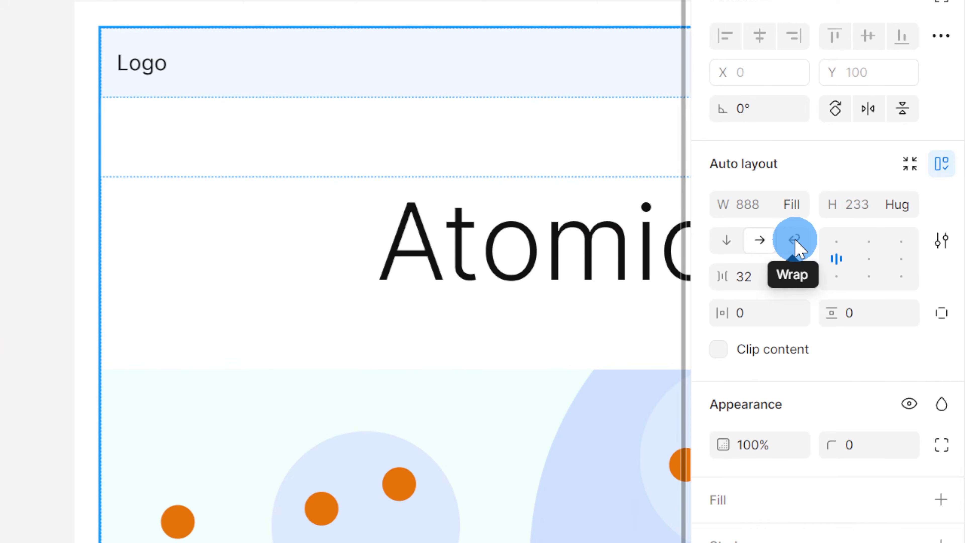
pyautogui.click(794, 239)
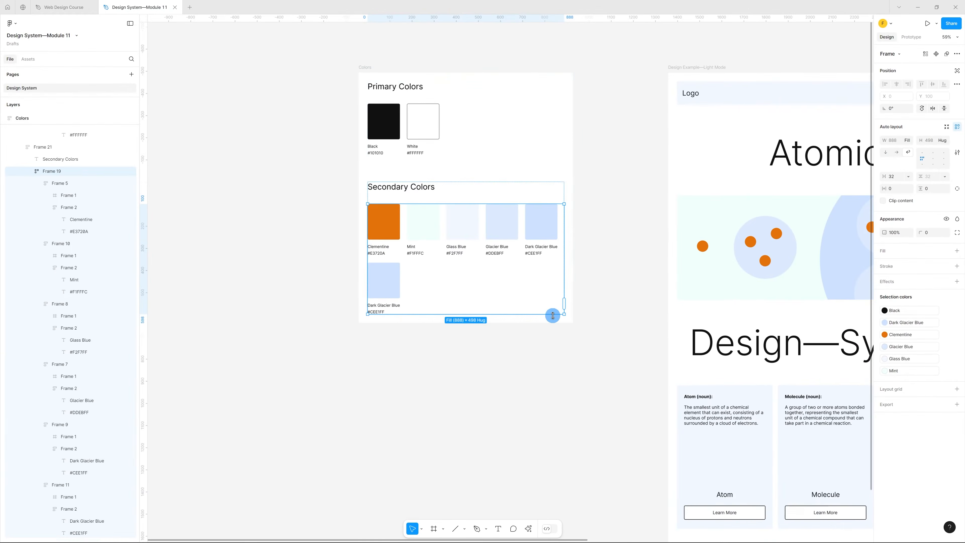
# - Apply the Dark Graphite color style to the fill of the duplicated swatch in the second row
pyautogui.click(430, 295)
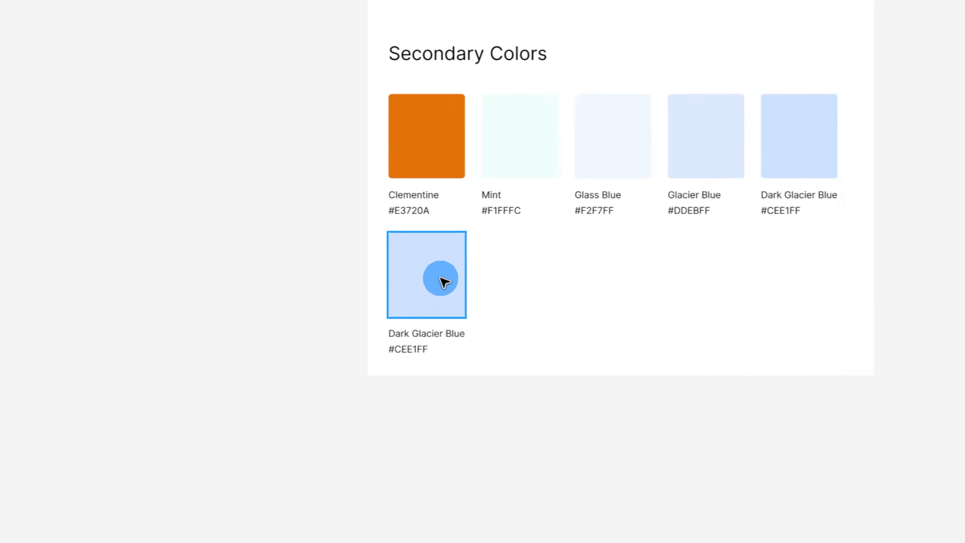
pyautogui.keyDown('ctrl'); pyautogui.click(390, 282); pyautogui.keyUp('ctrl')
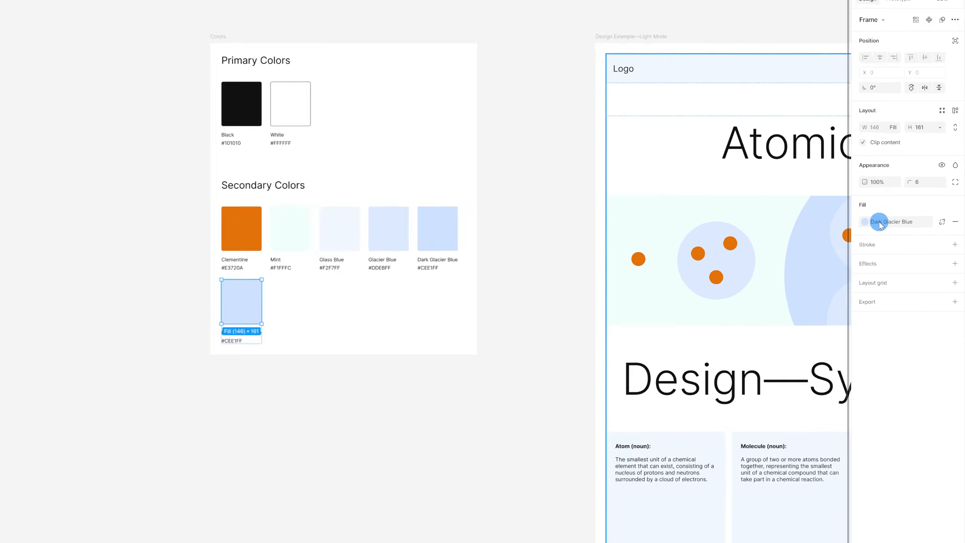
pyautogui.click(902, 218)
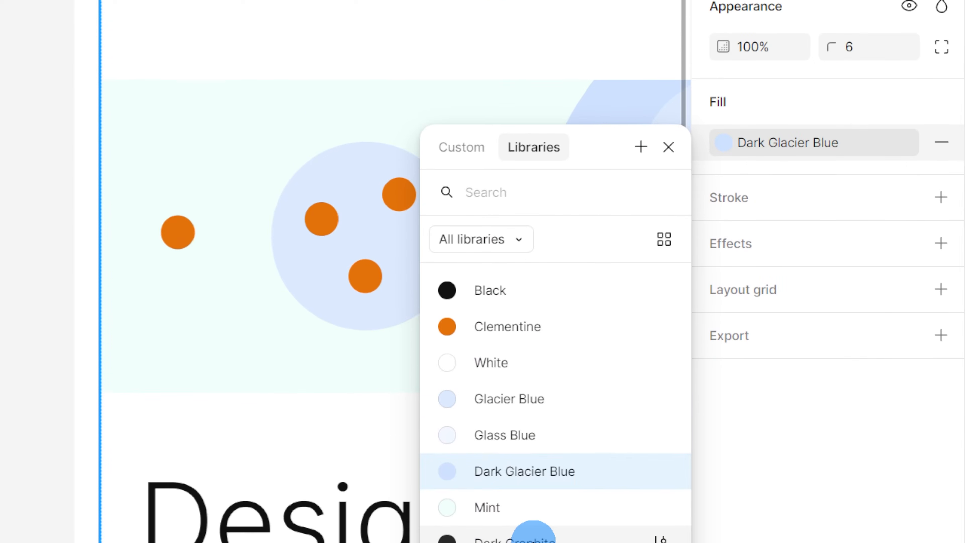
pyautogui.click(532, 485)
# - Replace the hex label beneath the dark swatch with #292929, copied from the Dark Graphite color style
pyautogui.click(762, 72)
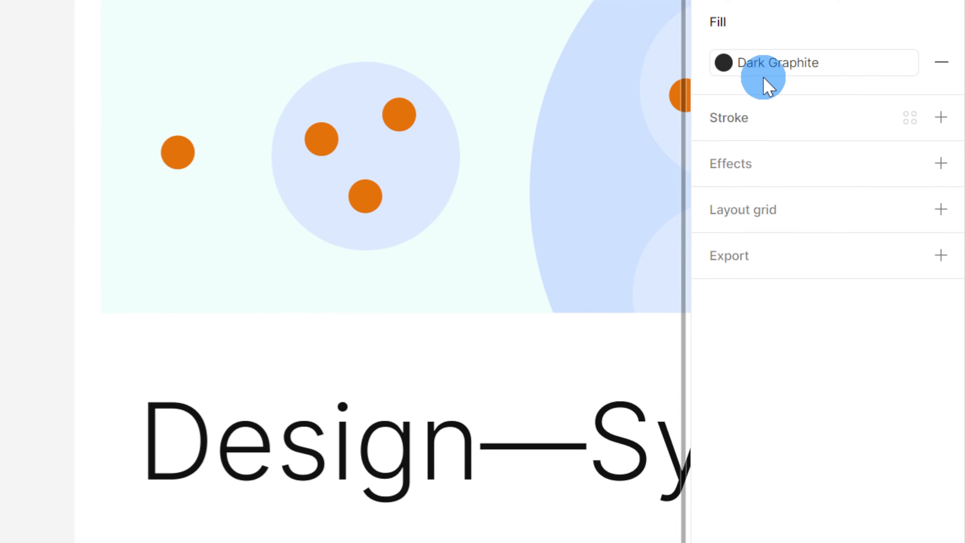
pyautogui.click(662, 465)
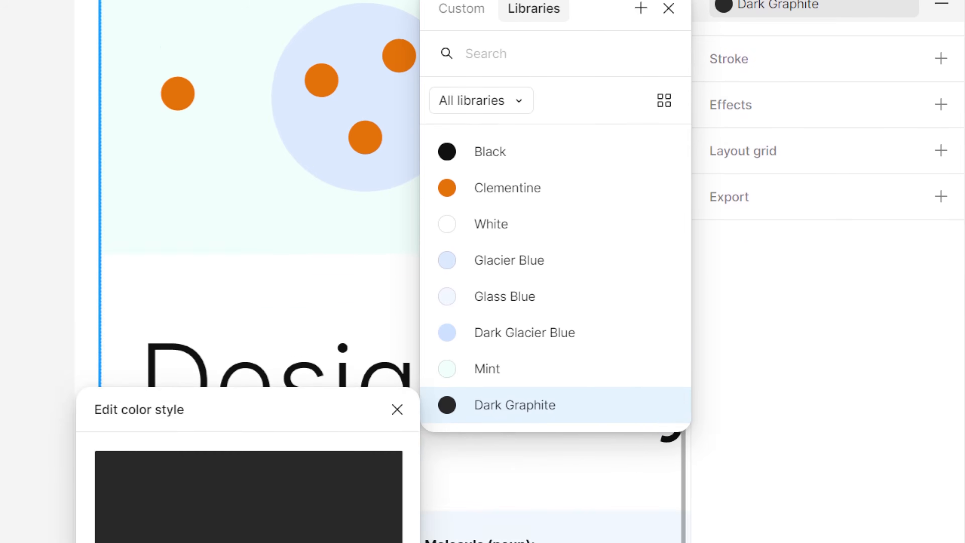
pyautogui.click(211, 539)
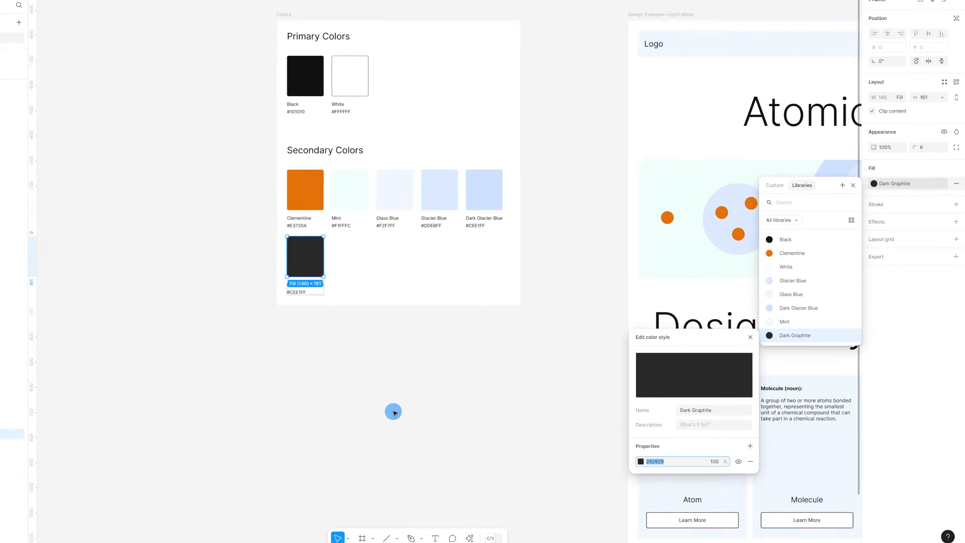
pyautogui.click(394, 412)
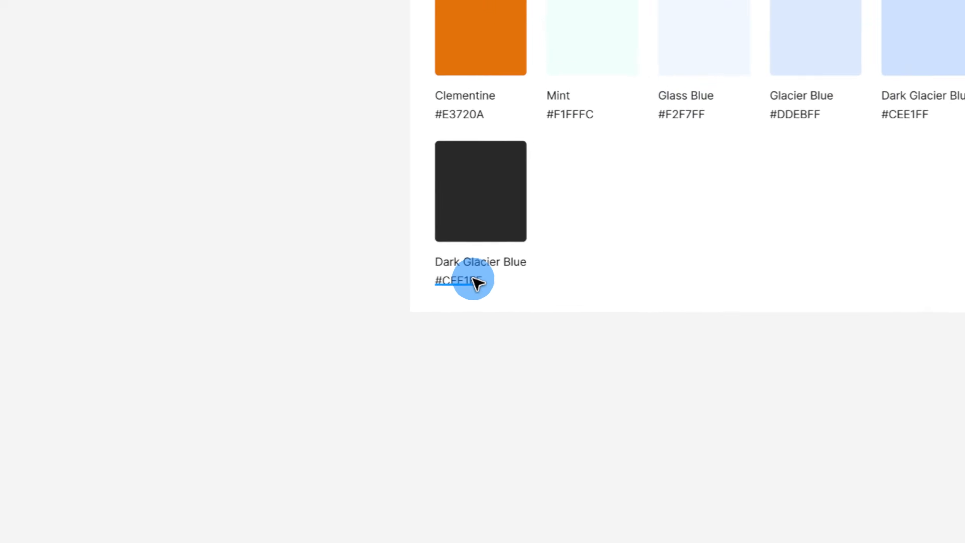
pyautogui.keyDown('ctrl'); pyautogui.click(381, 312); pyautogui.keyUp('ctrl')
pyautogui.doubleClick(382, 311)
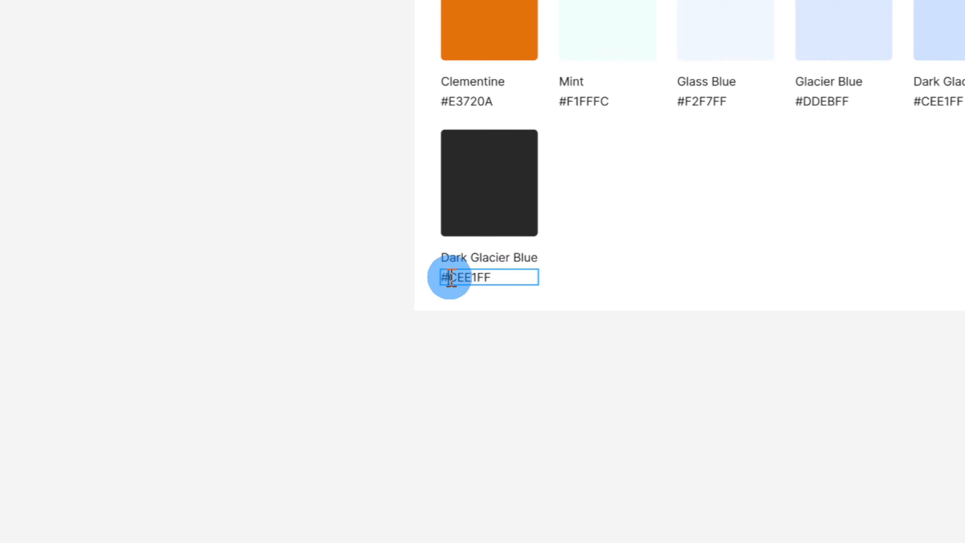
pyautogui.moveTo(451, 277); pyautogui.dragTo(491, 277)
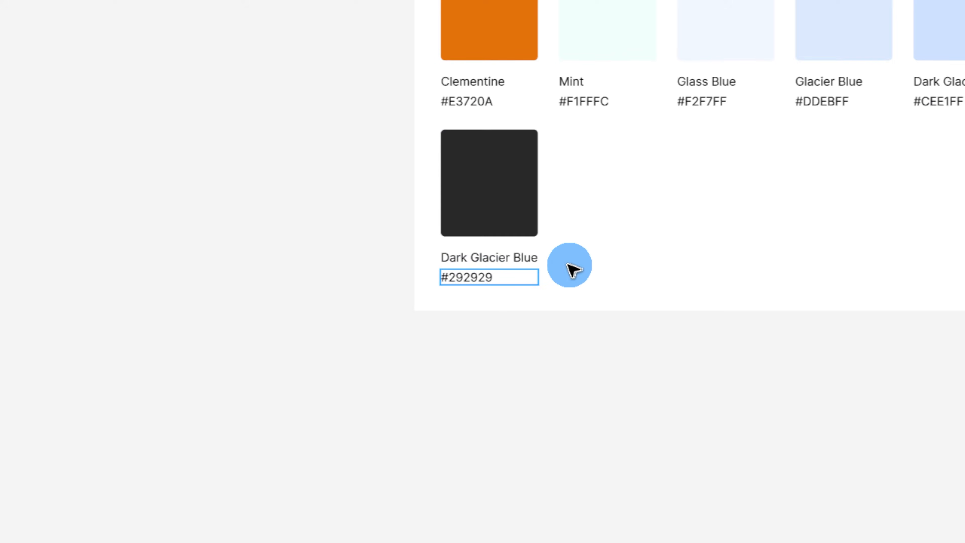
# - Change the name label beneath the dark swatch to Dark Graphite
pyautogui.click(523, 261)
pyautogui.moveTo(534, 259); pyautogui.dragTo(448, 258)
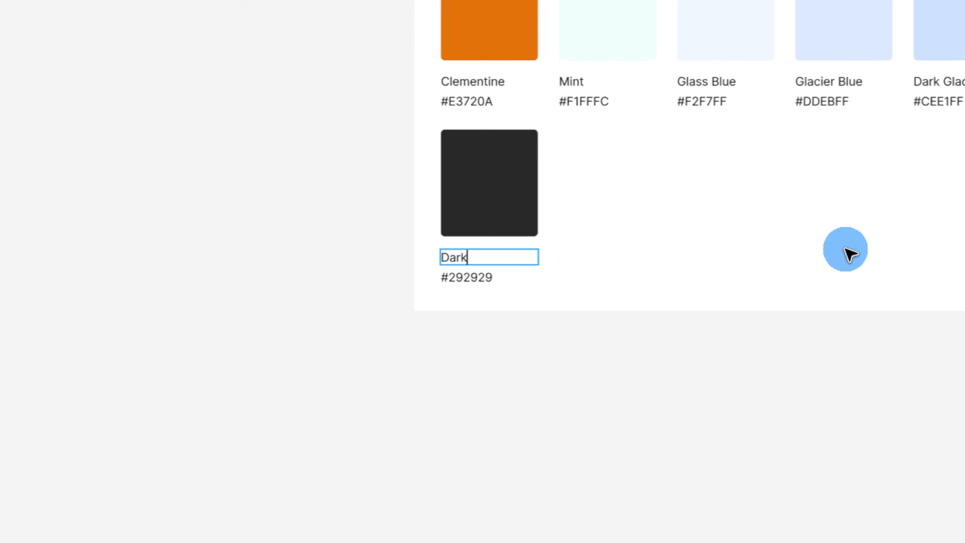
pyautogui.press('Escape')
pyautogui.press('alt')
pyautogui.click(415, 381)
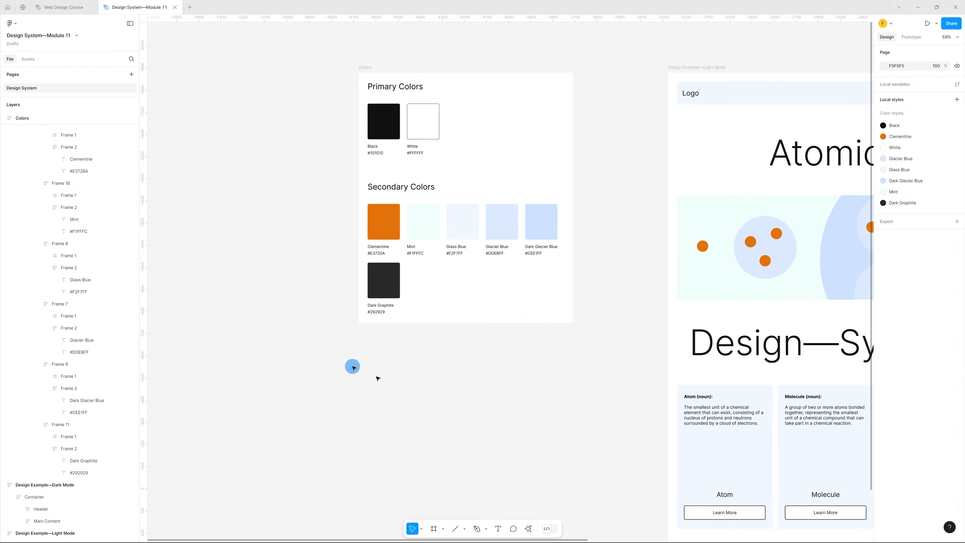
# - Start a new text style from the Atomic title on the light homepage and name it Display—Desktop
pyautogui.hotkey('shift', '1')
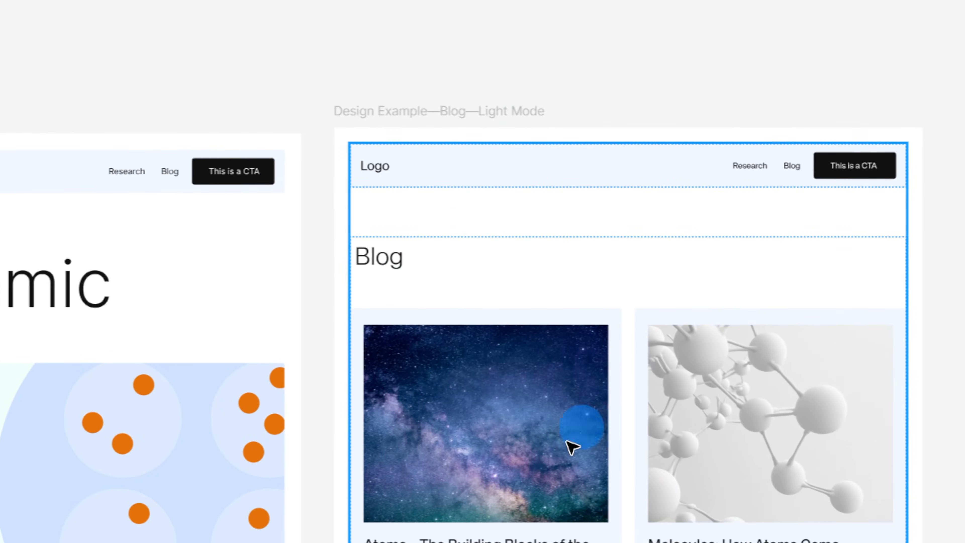
pyautogui.scroll(-5, 570, 447)
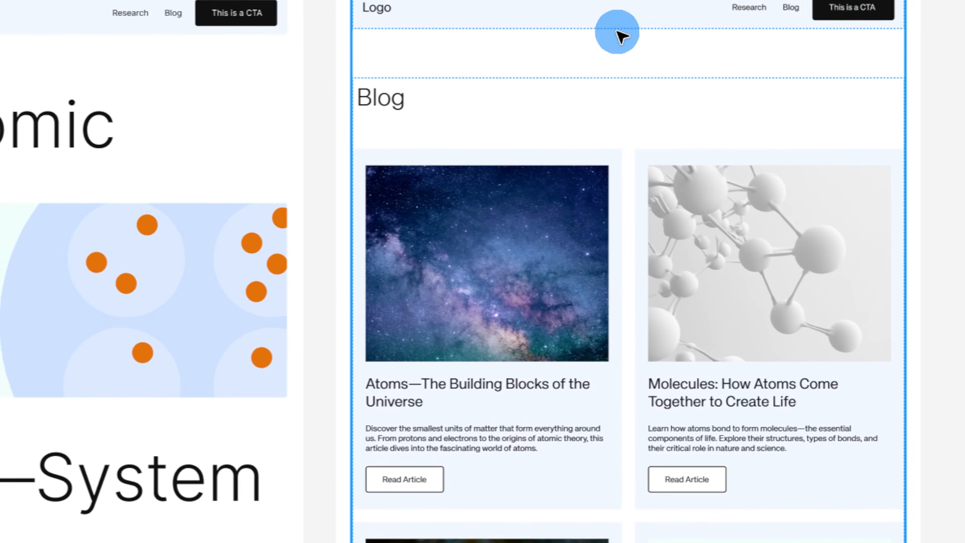
pyautogui.scroll(-5, 739, 173)
pyautogui.scroll(3, 448, 213)
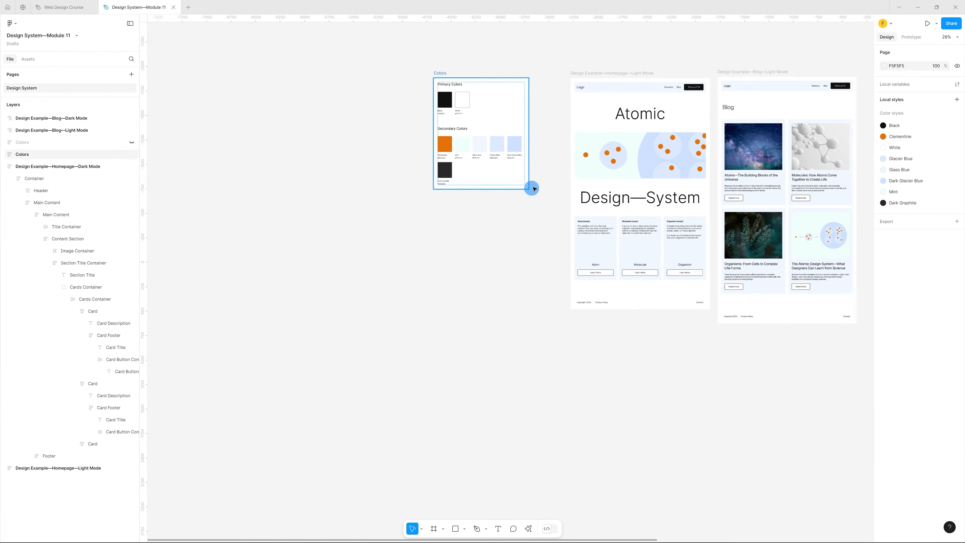
pyautogui.scroll(1, 539, 187)
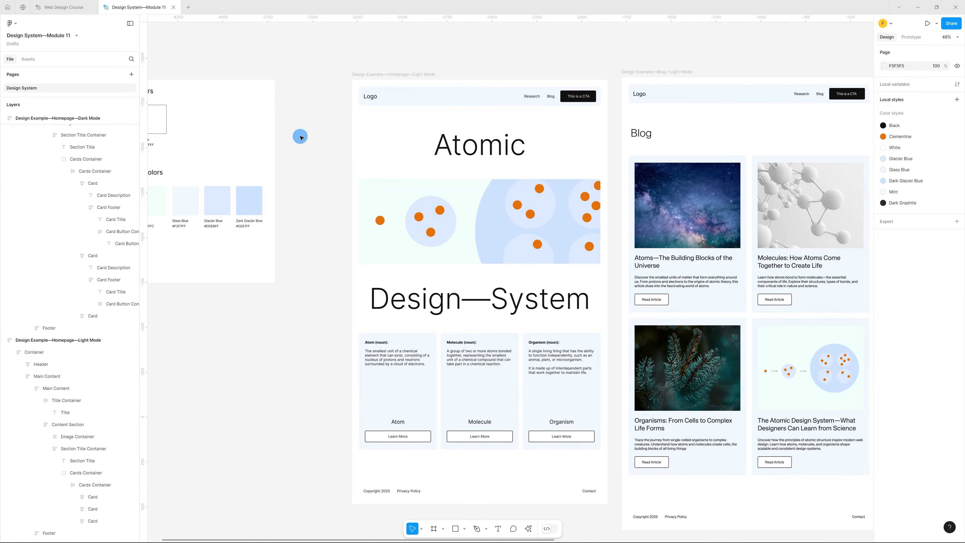
pyautogui.doubleClick(490, 146)
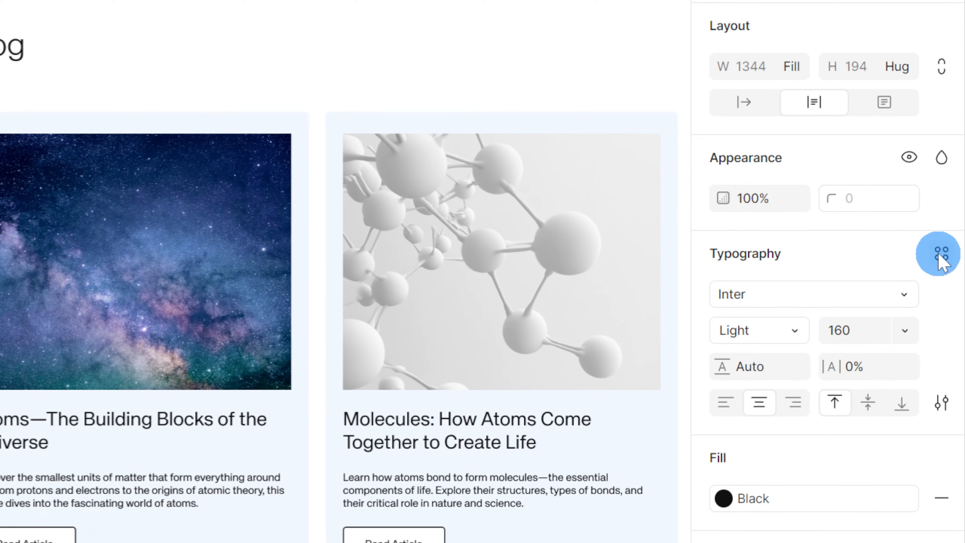
pyautogui.click(942, 252)
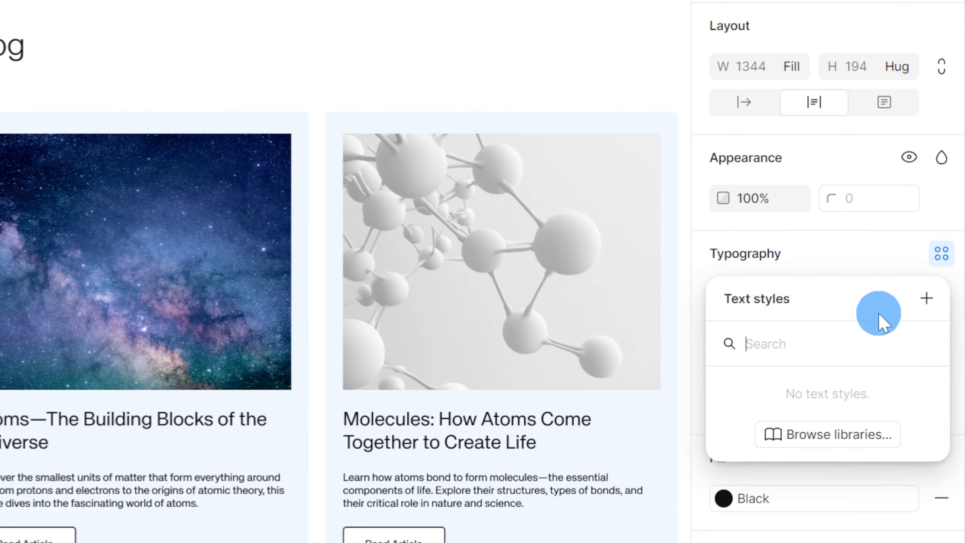
pyautogui.click(926, 298)
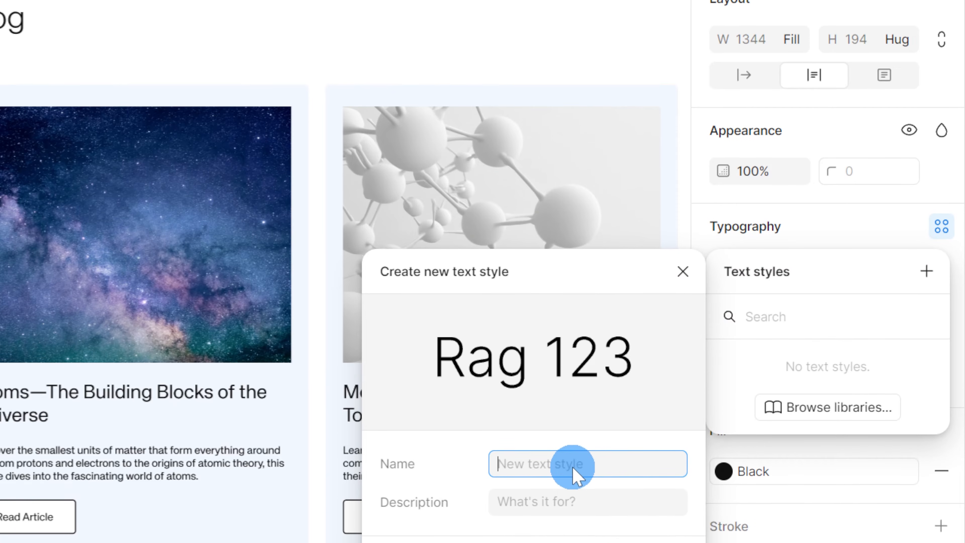
pyautogui.write('Display—Desktop')
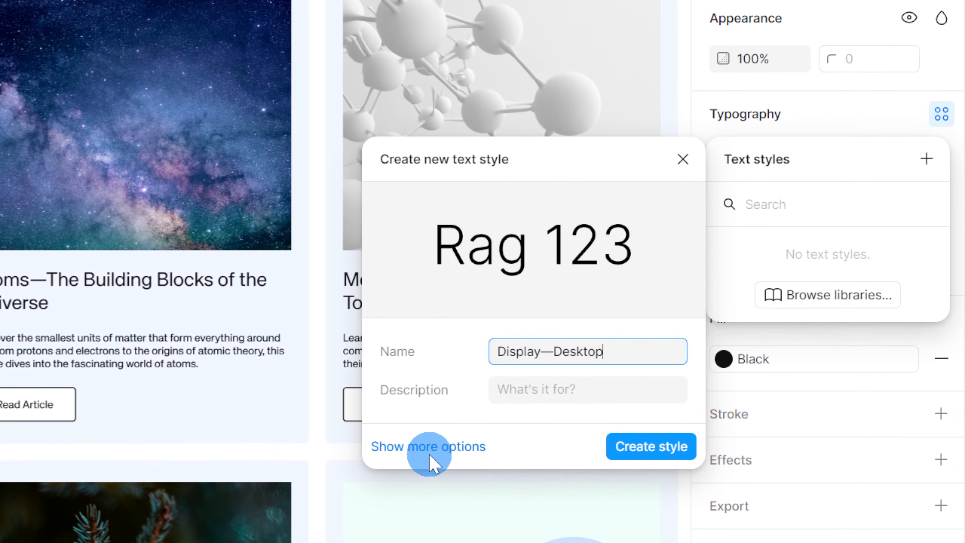
# - Set the new Display—Desktop style's line height to 120% and create the style
pyautogui.click(431, 452)
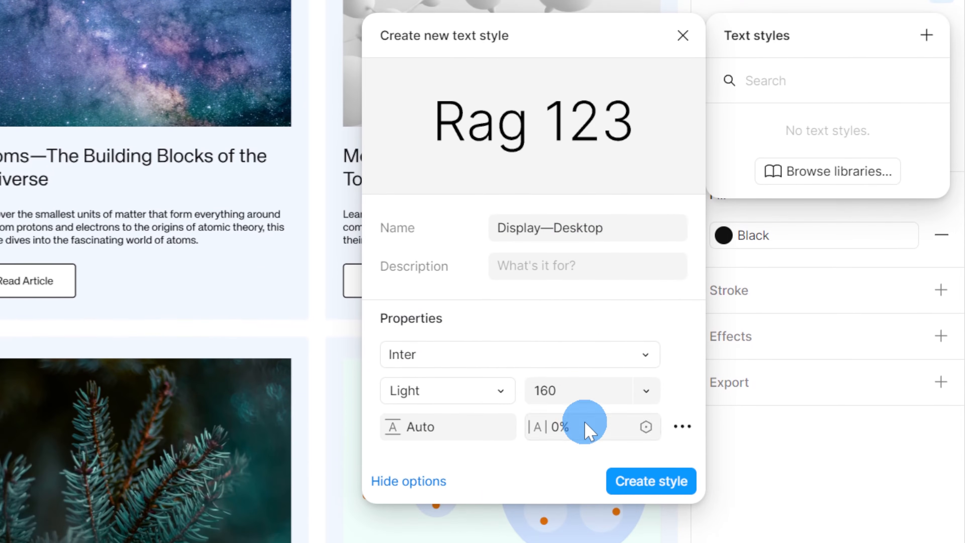
pyautogui.click(463, 427)
pyautogui.write('120%')
pyautogui.press('Return')
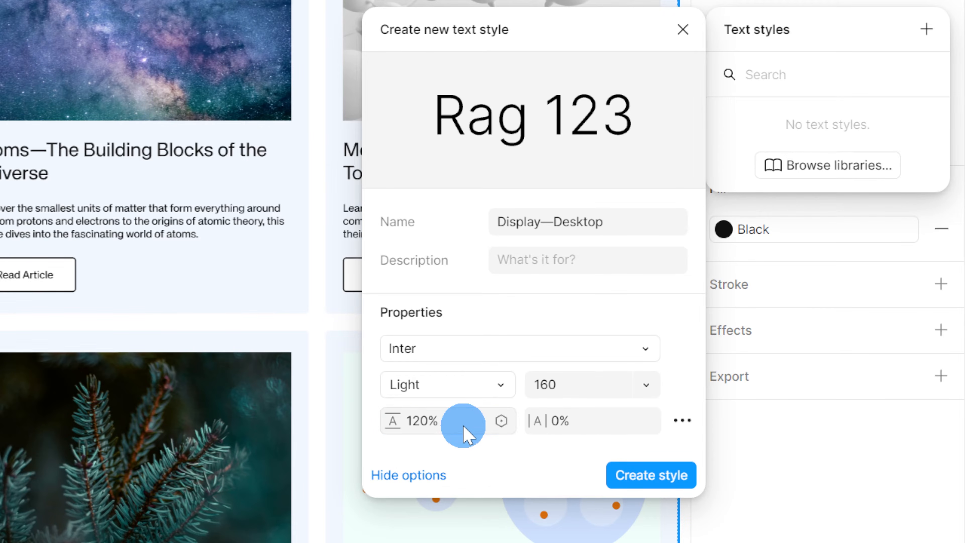
pyautogui.click(652, 474)
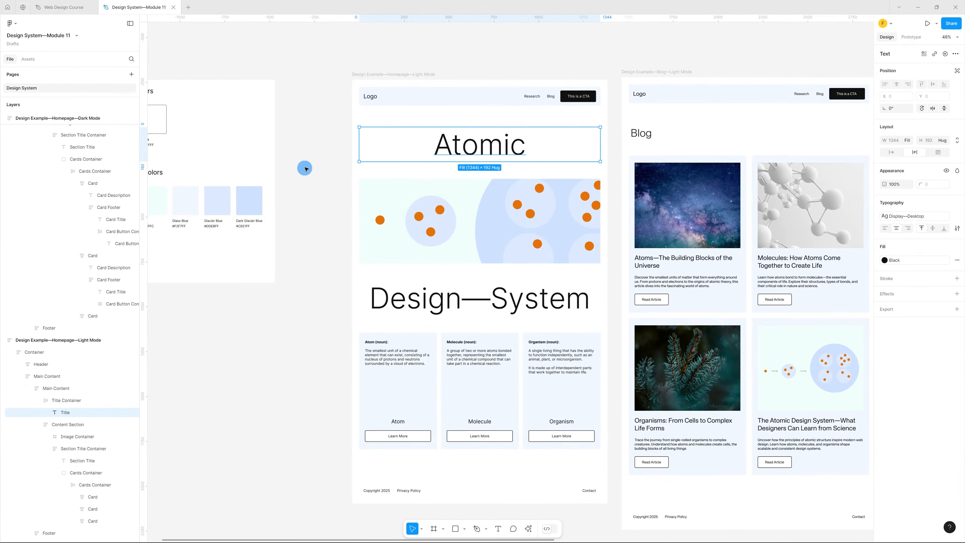
pyautogui.click(308, 167)
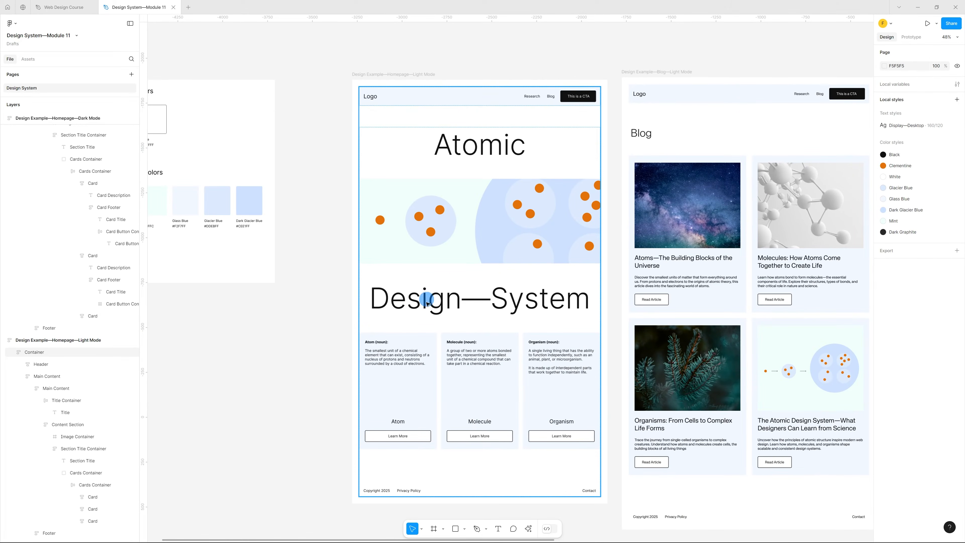
# - Apply the Display—Desktop text style to the Design—System heading on the light homepage
pyautogui.click(464, 297)
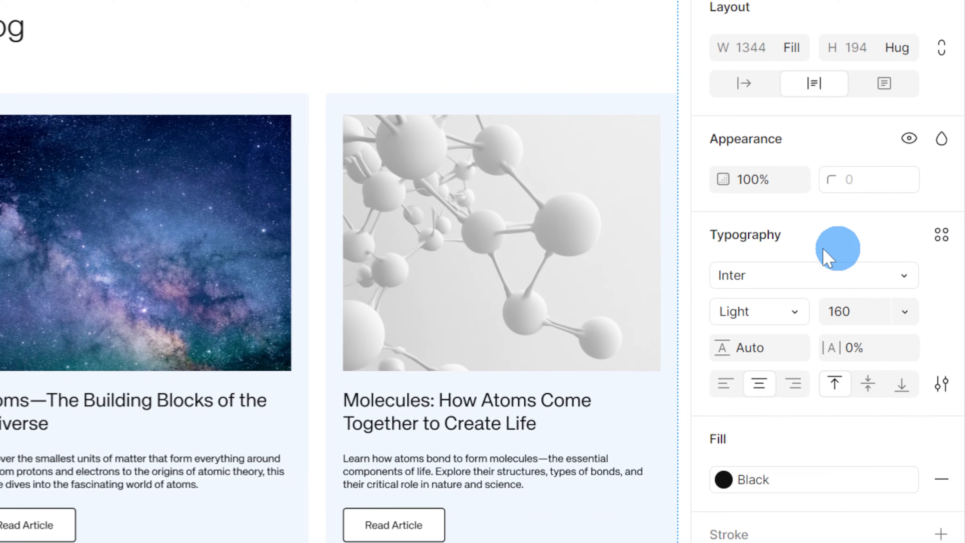
pyautogui.click(942, 234)
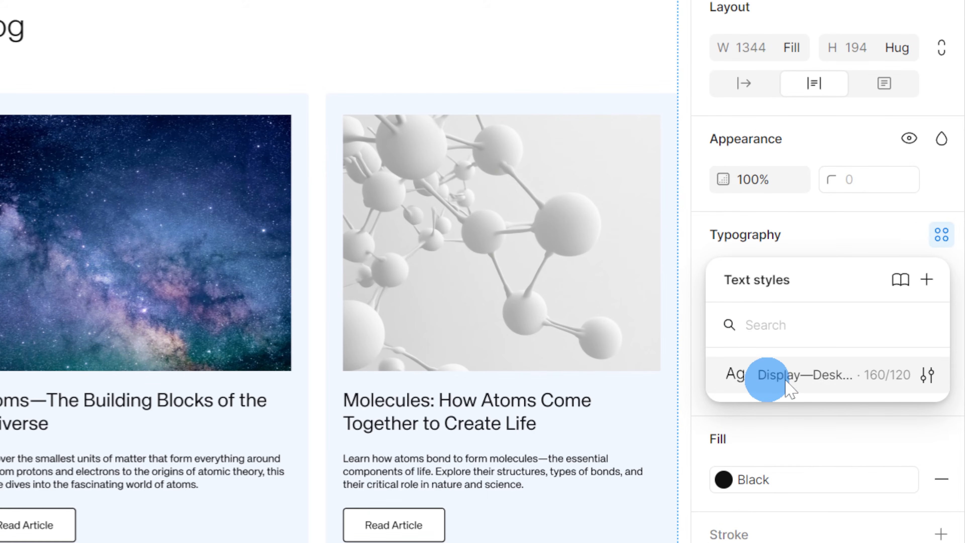
pyautogui.click(737, 378)
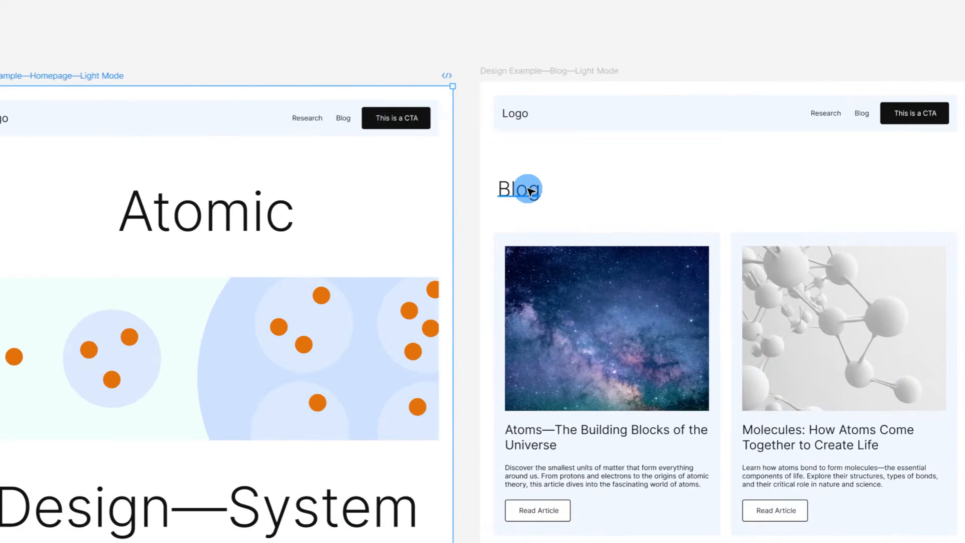
# - Start a new text style from the Blog heading on the light blog page and name it H1—Desktop
pyautogui.click(531, 190)
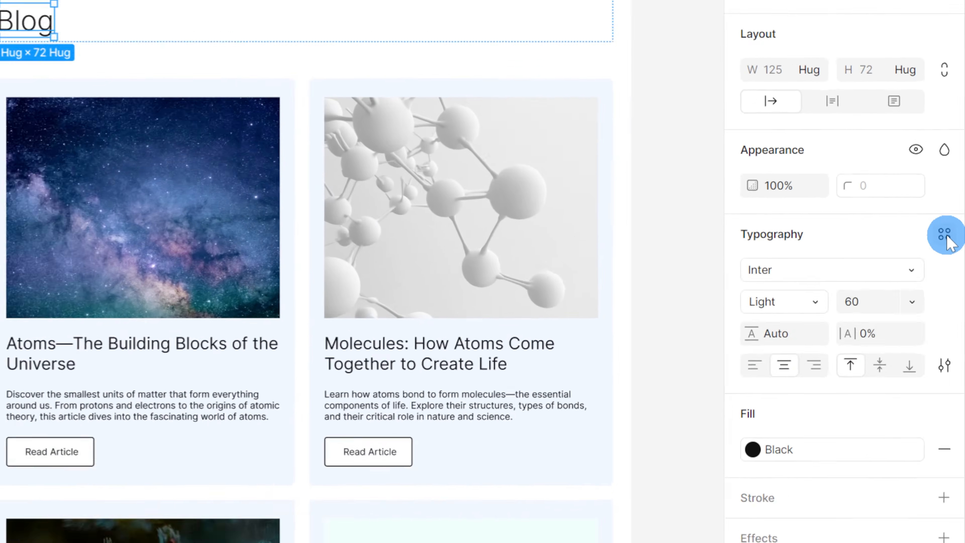
pyautogui.click(957, 203)
pyautogui.click(927, 285)
pyautogui.click(530, 475)
pyautogui.write('H1—Dsktop')
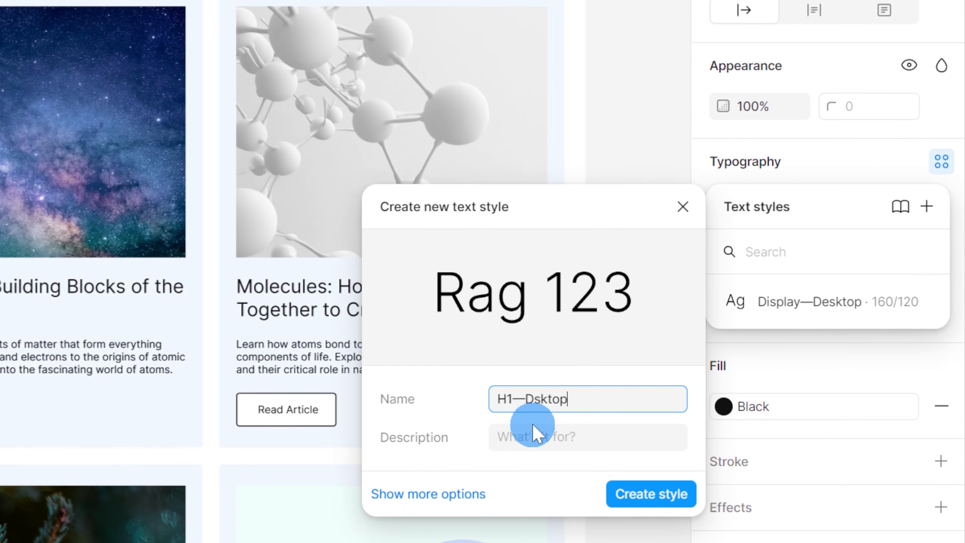
pyautogui.click(536, 399)
pyautogui.write('e')
# - Set the new H1—Desktop style's line height to 120% and create the style
pyautogui.click(459, 494)
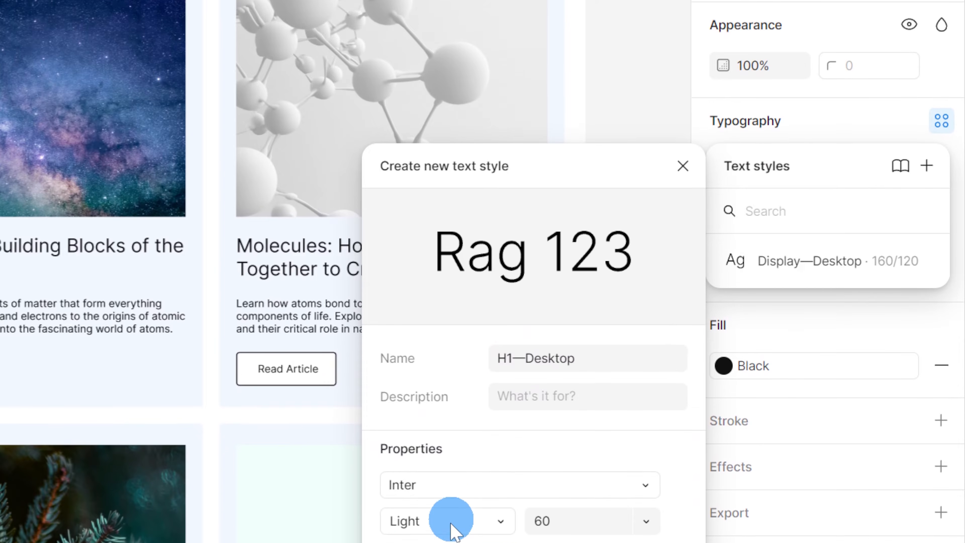
pyautogui.click(442, 491)
pyautogui.write('120%')
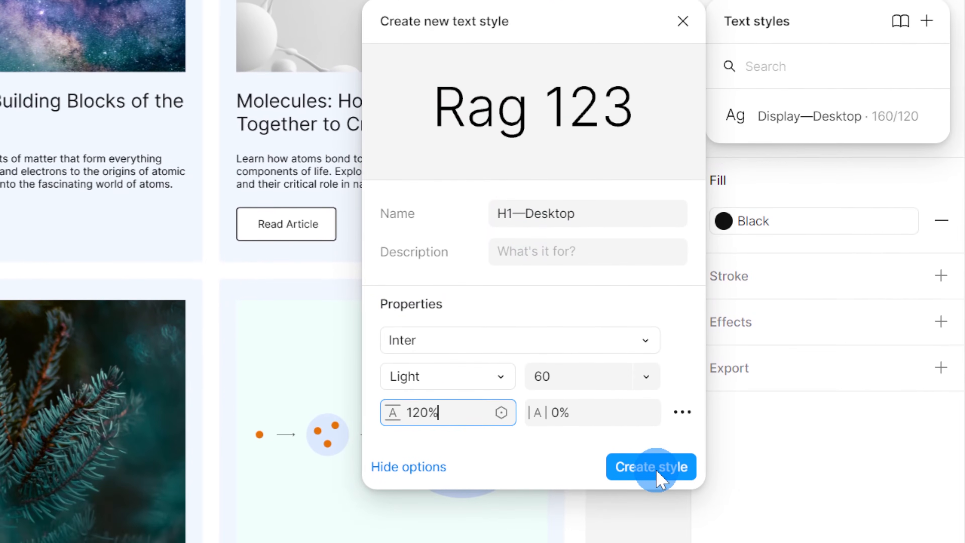
pyautogui.click(656, 526)
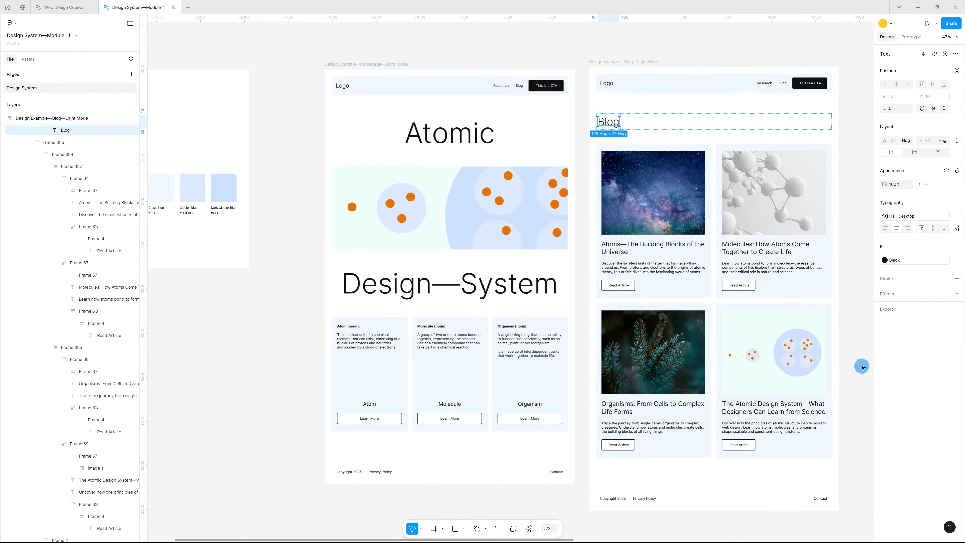
pyautogui.click(862, 366)
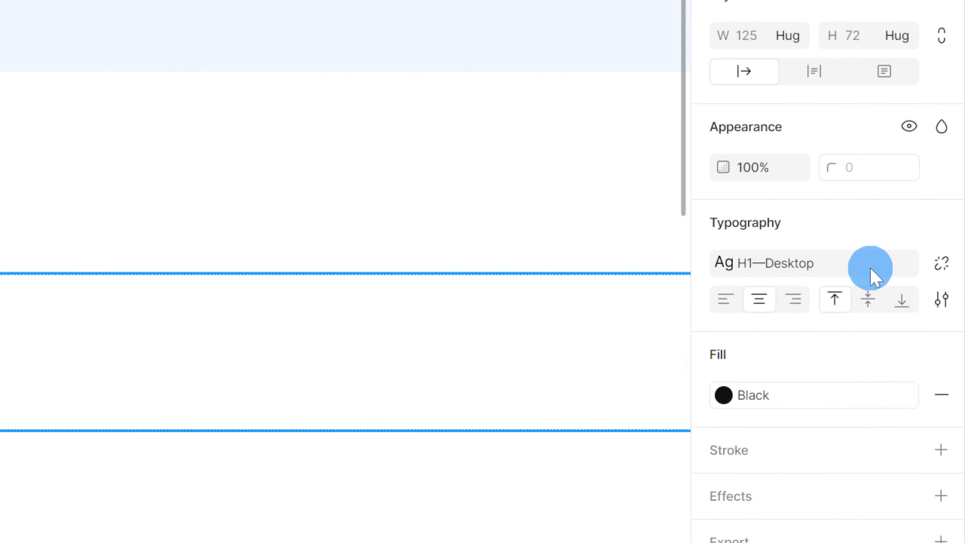
# - Edit the H1—Desktop text style and change its font weight to Regular
pyautogui.click(934, 220)
pyautogui.click(922, 445)
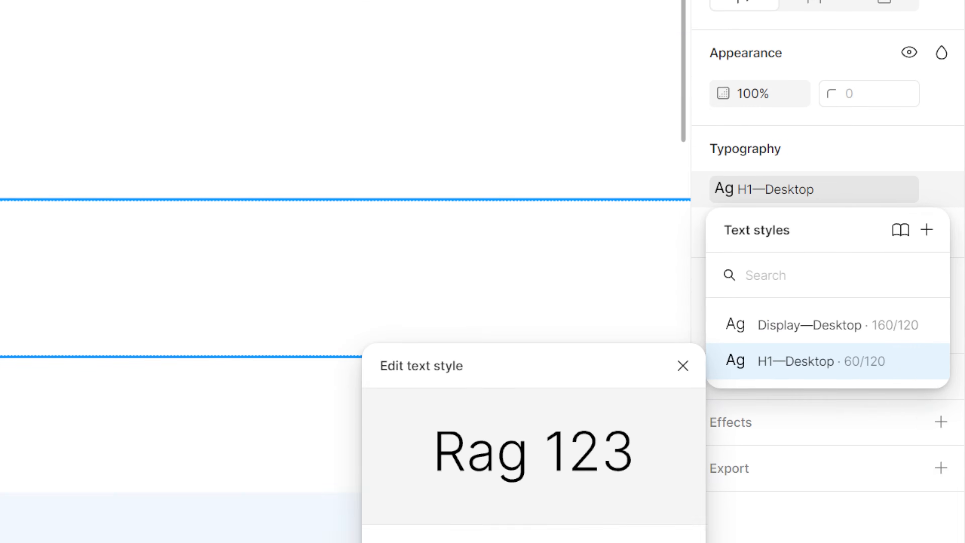
pyautogui.click(466, 533)
pyautogui.click(481, 458)
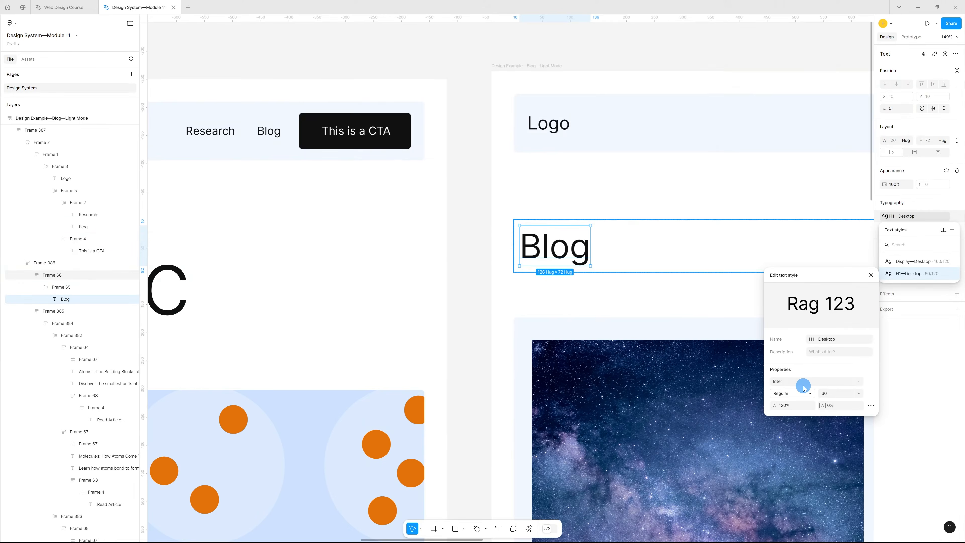
# - Edit the Display—Desktop text style from the Atomic title and change its font weight to Regular
pyautogui.scroll(-6, 712, 303)
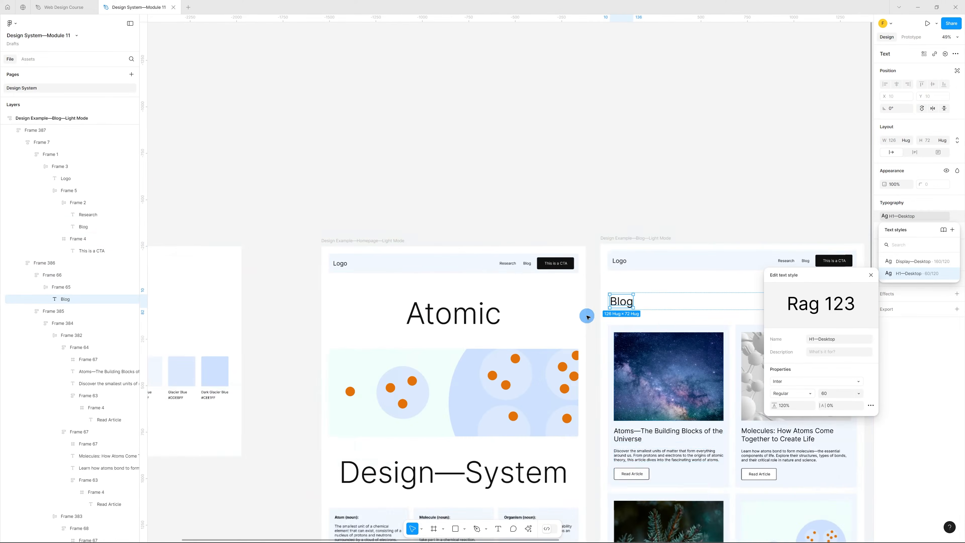
pyautogui.click(494, 298)
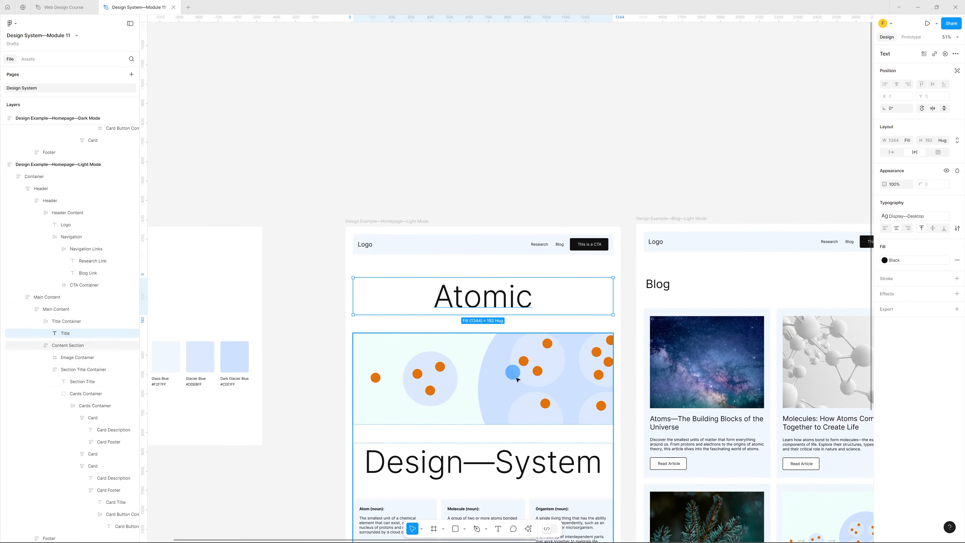
pyautogui.click(936, 215)
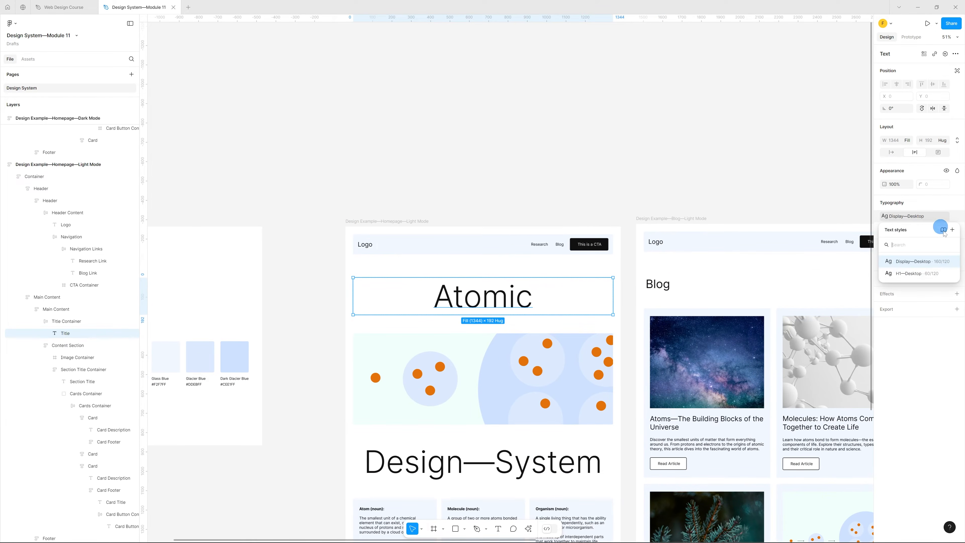
pyautogui.click(953, 262)
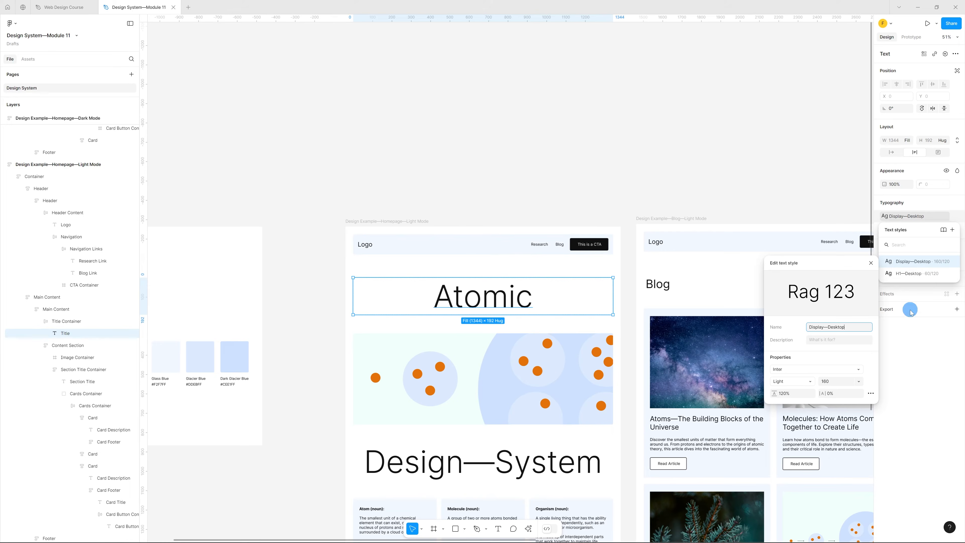
pyautogui.click(809, 384)
pyautogui.click(801, 384)
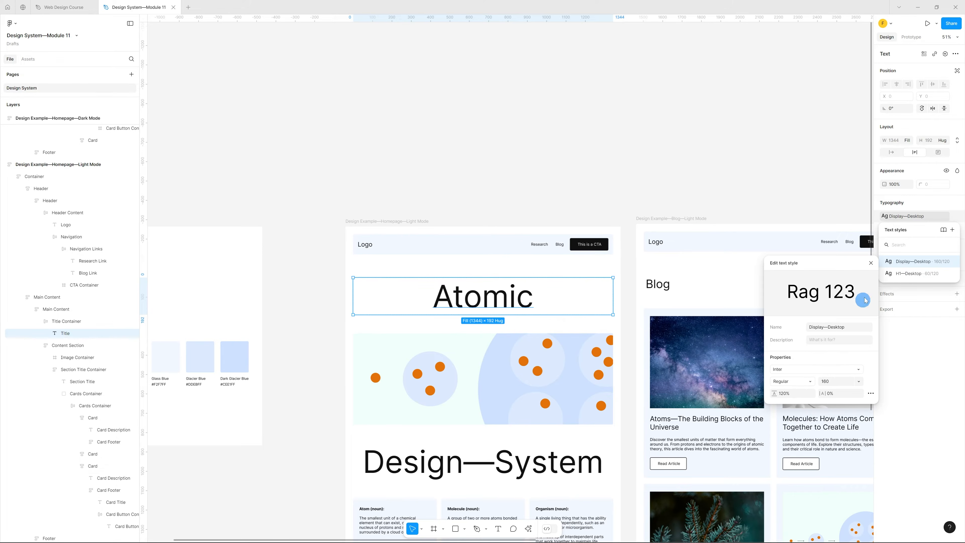
pyautogui.click(872, 263)
pyautogui.click(364, 196)
# - Create Desktop text styles for H2, Paragraph, Button Text, Menu Item and Footer Menu Item from the example designs, with 120% line height
pyautogui.keyDown('ctrl'); pyautogui.scroll(-5, 360, 198); pyautogui.keyUp('ctrl')
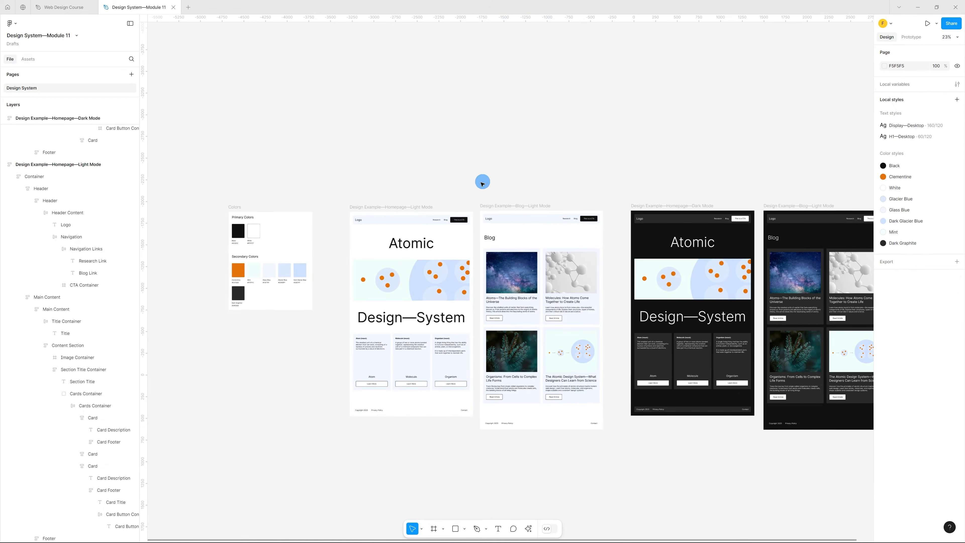
pyautogui.keyDown('ctrl'); pyautogui.scroll(1, 479, 183); pyautogui.keyUp('ctrl')
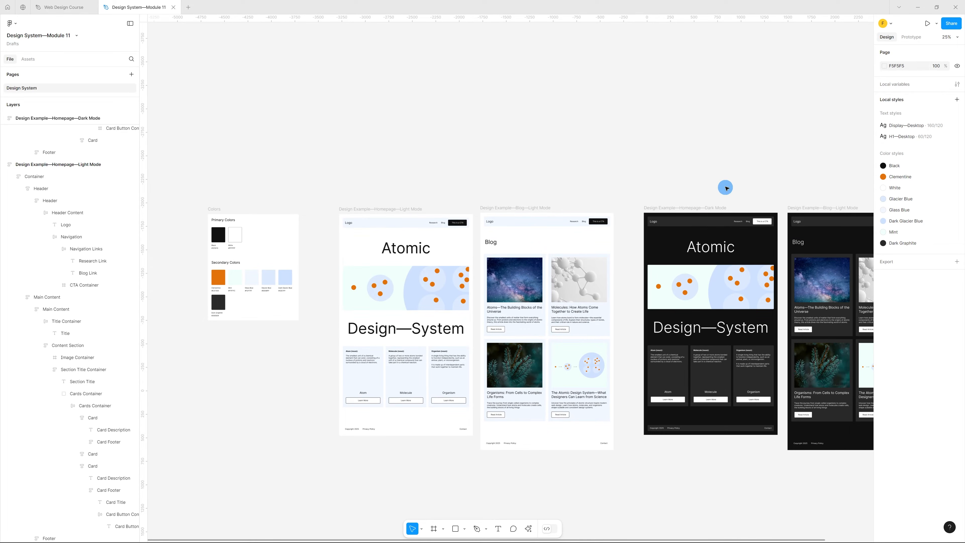
pyautogui.click(349, 432)
pyautogui.click(444, 119)
pyautogui.click(675, 433)
pyautogui.click(666, 453)
pyautogui.scroll(-2, 235, 323)
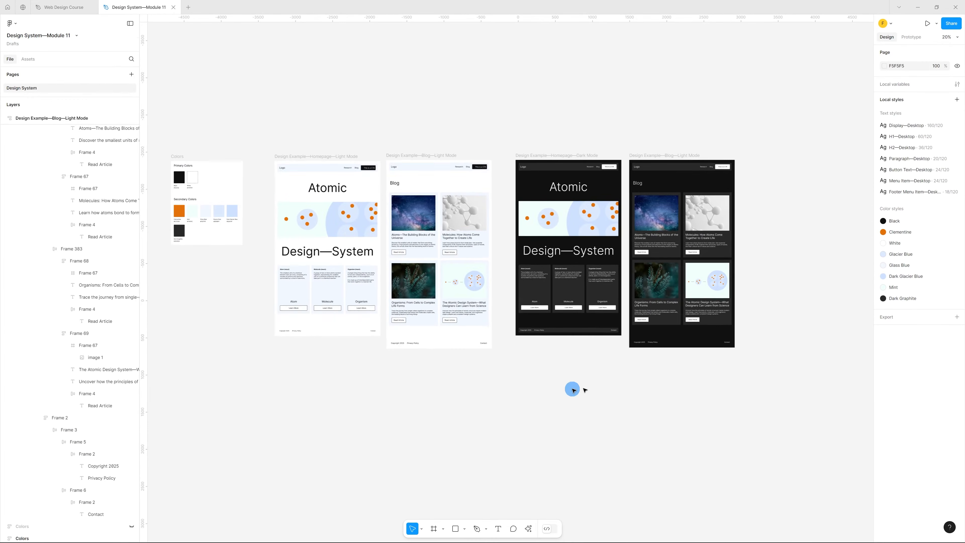
pyautogui.scroll(-2, 717, 394)
# - Draw a new, roughly square frame below the Colors frame
pyautogui.scroll(5, 355, 352)
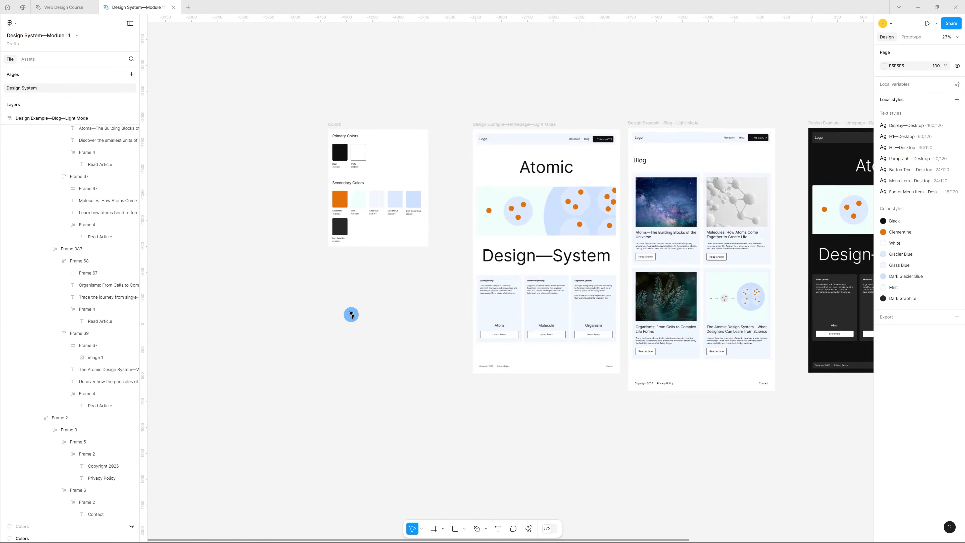
pyautogui.press('f')
pyautogui.scroll(3, 288, 213)
pyautogui.moveTo(281, 209); pyautogui.dragTo(589, 502)
pyautogui.click(637, 400)
# - Add a text label in the new frame for each desktop style, from Display—Desktop to Footer Menu Item—Desktop, and select the Display—Desktop label
pyautogui.press('t')
pyautogui.click(339, 252)
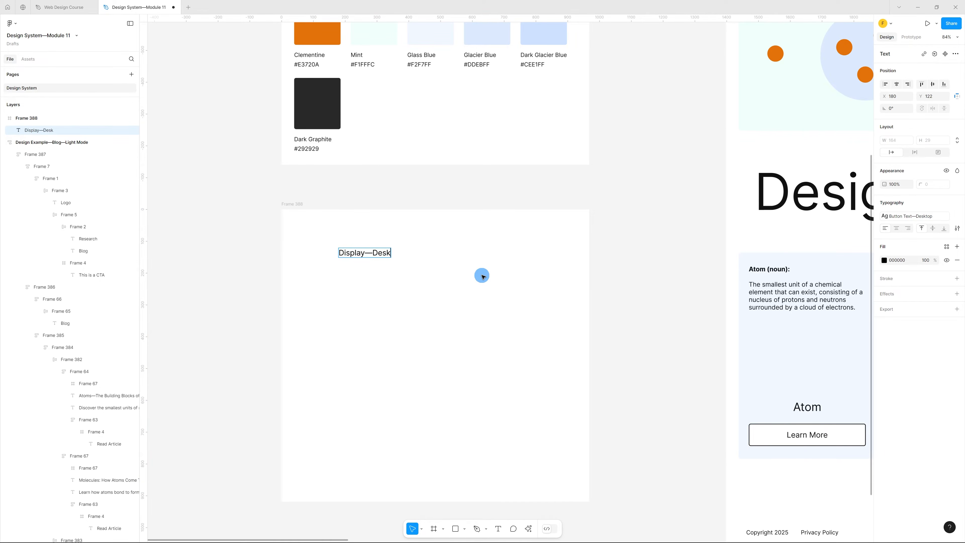
pyautogui.moveTo(377, 253); pyautogui.dragTo(382, 265)
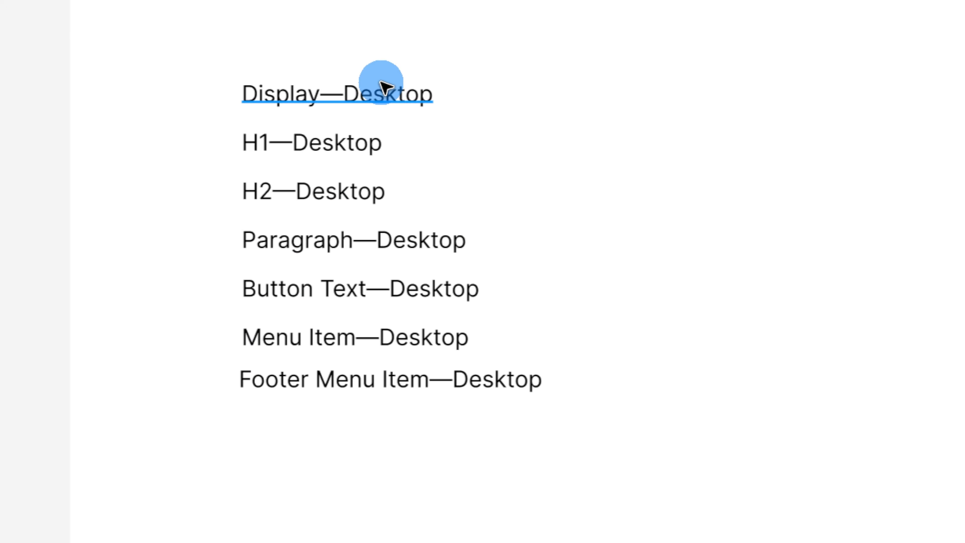
pyautogui.click(381, 89)
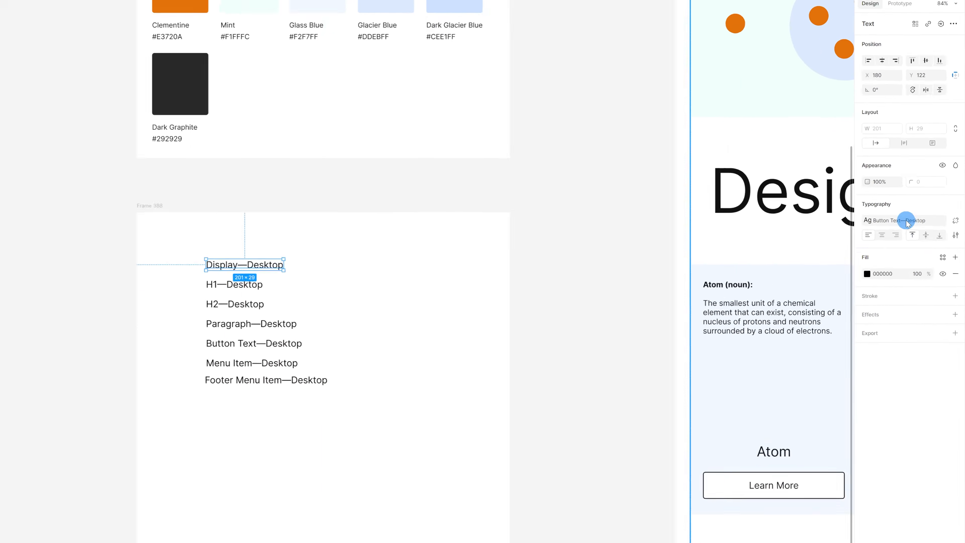
# - Apply the Display—Desktop text style to its label and group all the style labels into one vertical auto layout
pyautogui.click(917, 216)
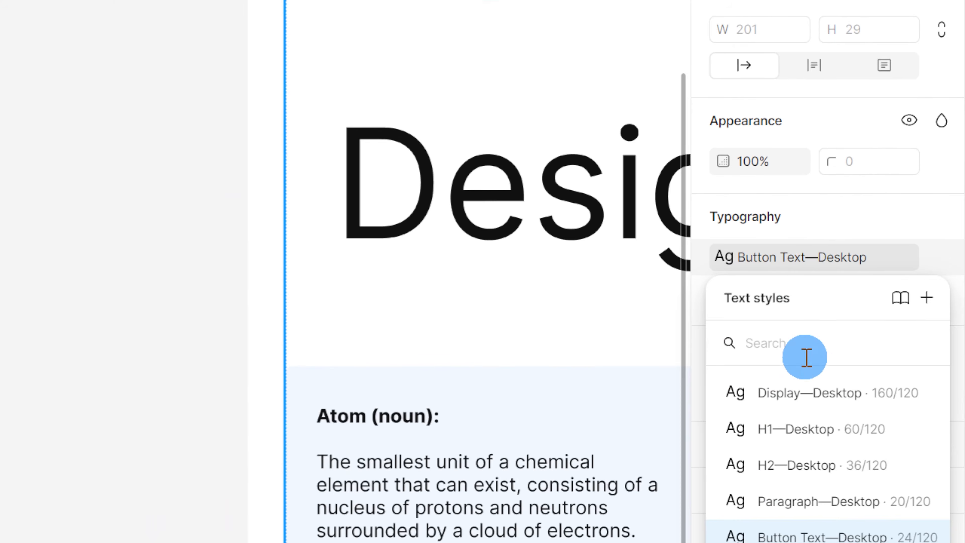
pyautogui.click(803, 396)
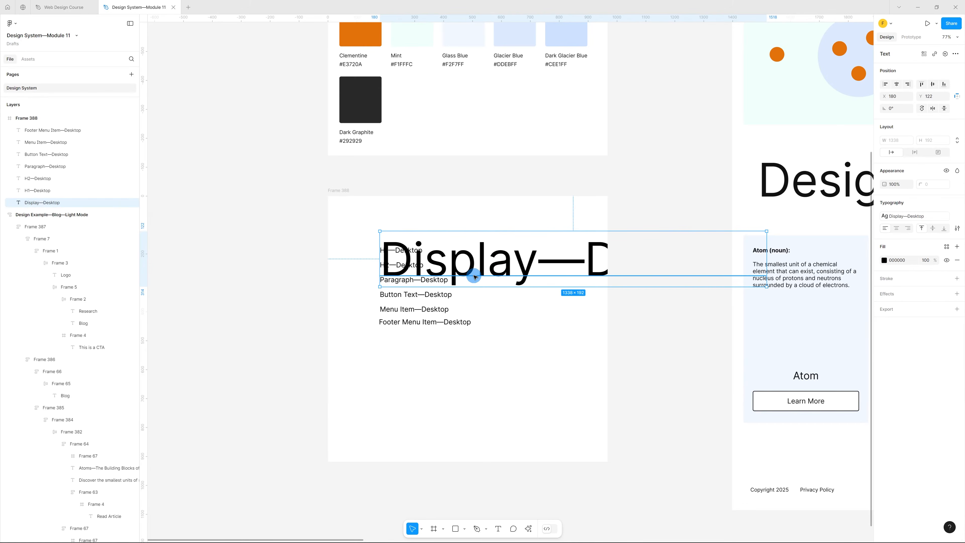
pyautogui.moveTo(475, 277); pyautogui.dragTo(459, 244)
pyautogui.moveTo(503, 370); pyautogui.dragTo(396, 250)
pyautogui.moveTo(495, 353); pyautogui.dragTo(400, 295)
pyautogui.moveTo(562, 387); pyautogui.dragTo(409, 265)
pyautogui.hotkey('shift', 'a')
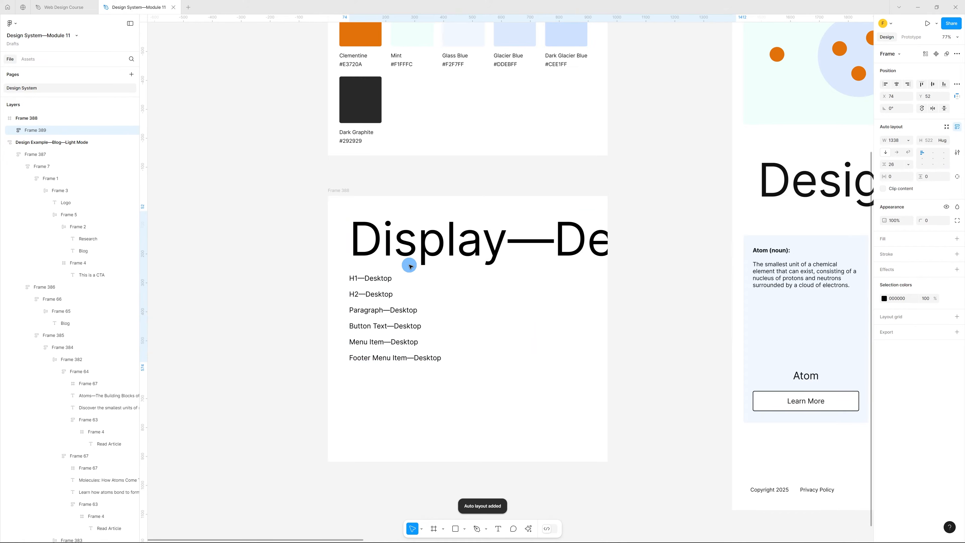
# - Turn the outer frame around the labels into an auto layout about 1454 wide with 40 padding on all sides
pyautogui.click(452, 388)
pyautogui.click(347, 190)
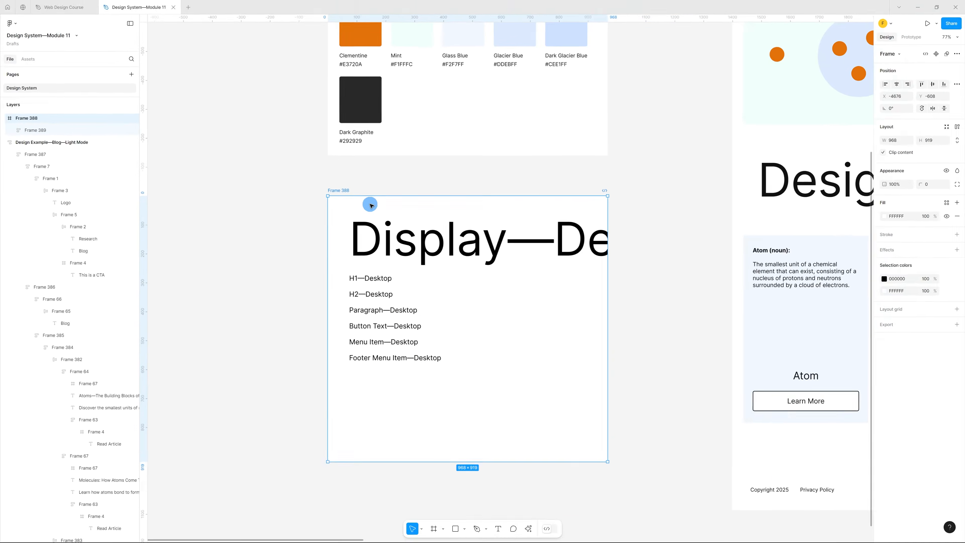
pyautogui.hotkey('shift', 'a')
pyautogui.moveTo(327, 263); pyautogui.dragTo(187, 265)
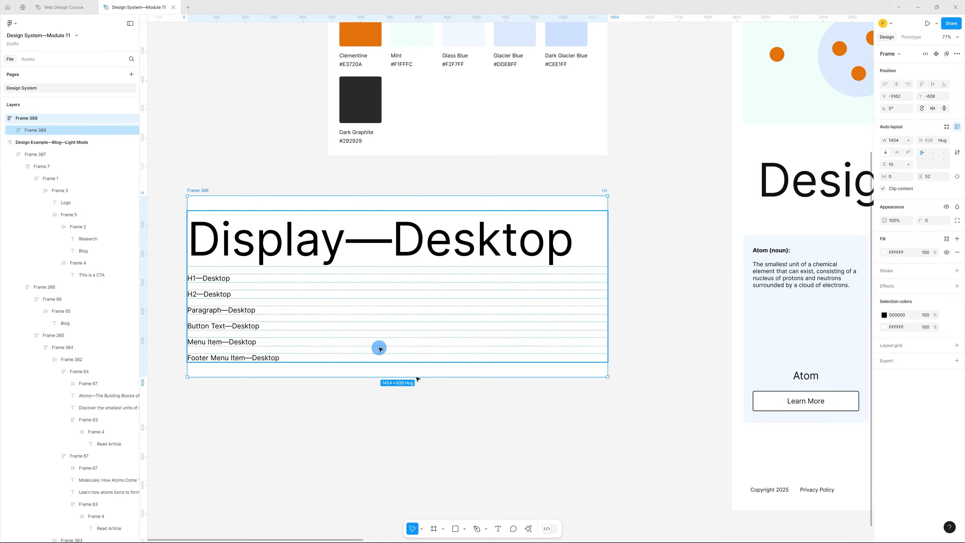
pyautogui.click(904, 182)
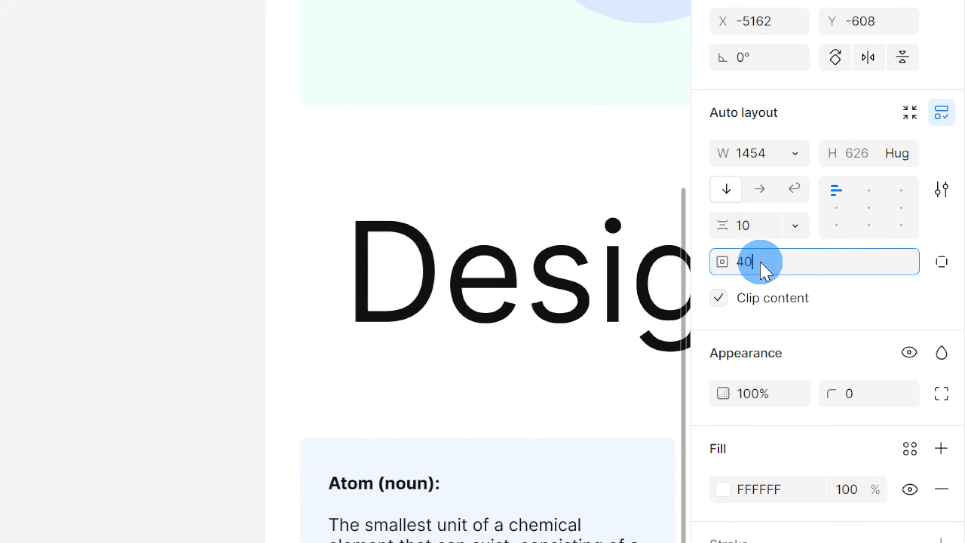
pyautogui.press('Return')
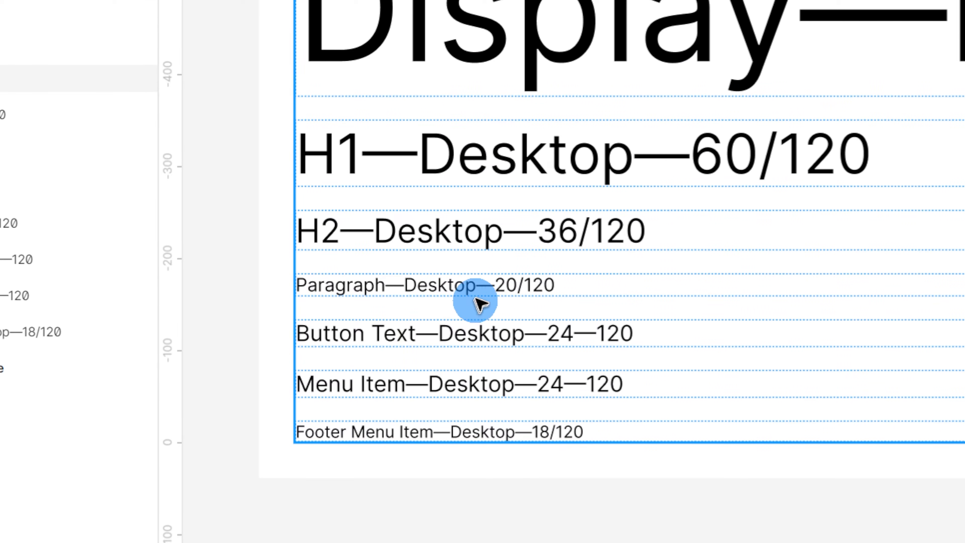
# - Move the Paragraph—Desktop label below Menu Item—Desktop, just above the Footer Menu Item label
pyautogui.click(504, 283)
pyautogui.moveTo(505, 281); pyautogui.dragTo(520, 354)
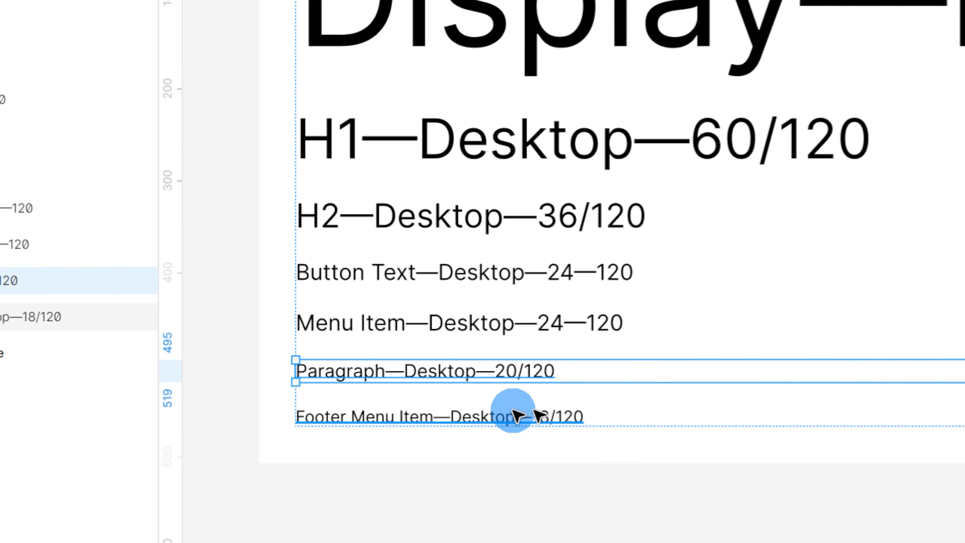
pyautogui.press('alt')
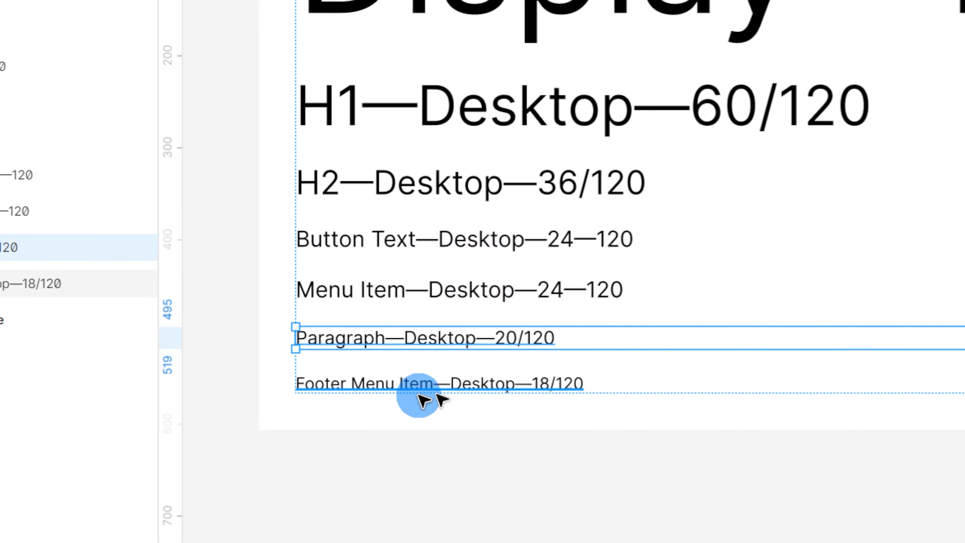
pyautogui.click(637, 472)
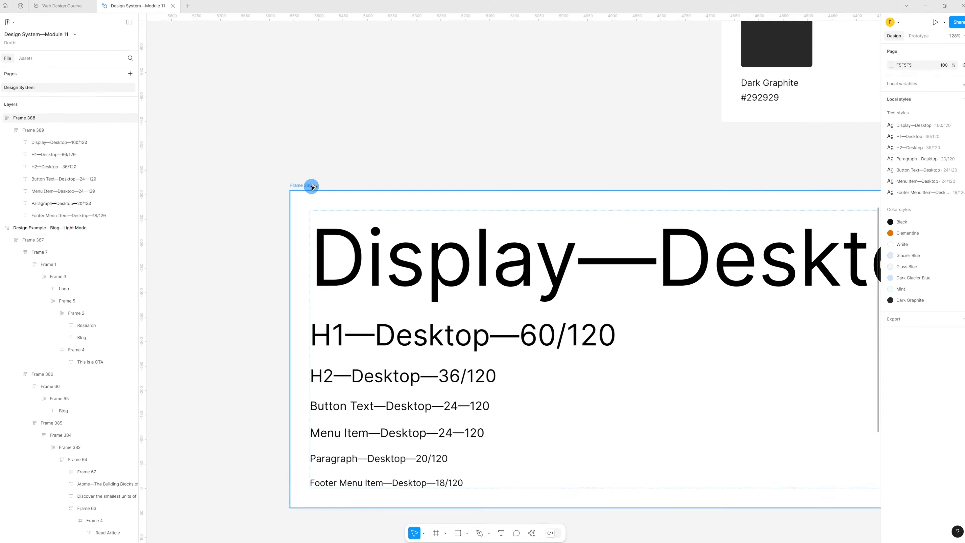
# - Rename the outer frame containing the text style labels as Typography
pyautogui.doubleClick(305, 185)
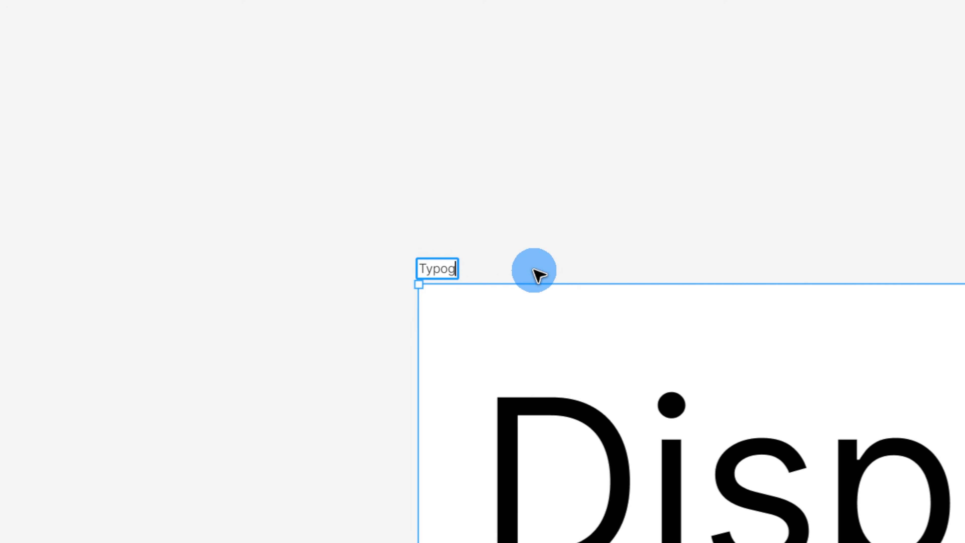
pyautogui.write('Typography')
pyautogui.press('Return')
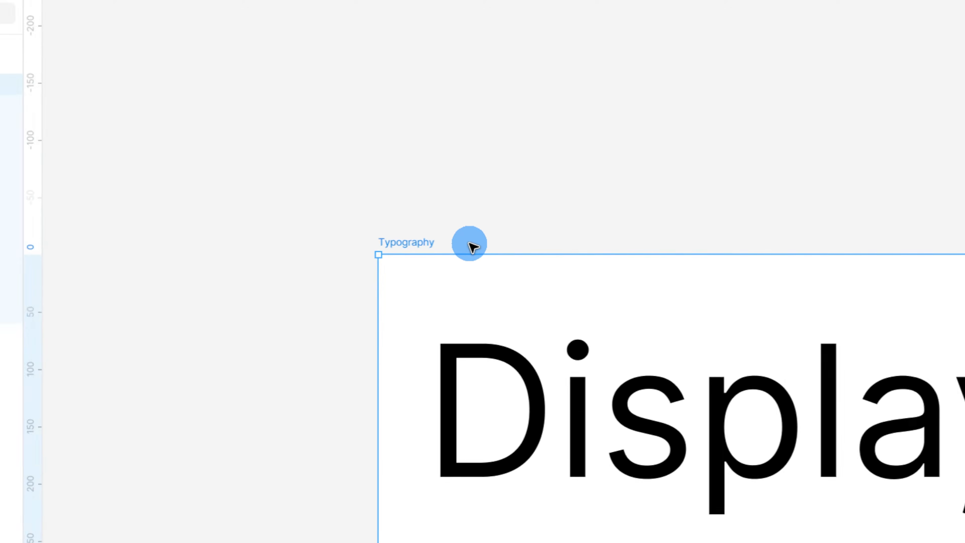
pyautogui.click(647, 225)
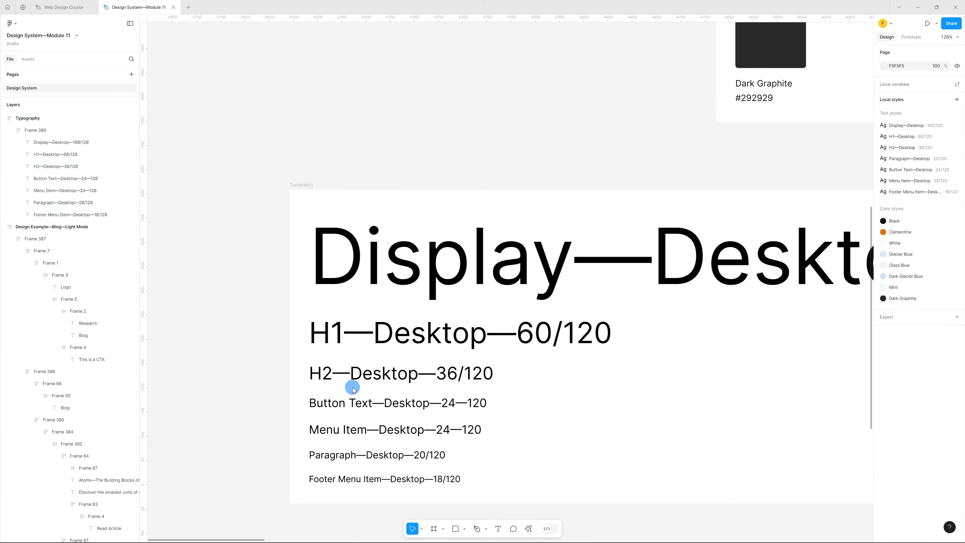
# - Examine the size names and pixel values in the Spacing frame below the Typography frame
pyautogui.scroll(-5, 384, 106)
pyautogui.scroll(4, 645, 183)
pyautogui.scroll(-3, 564, 247)
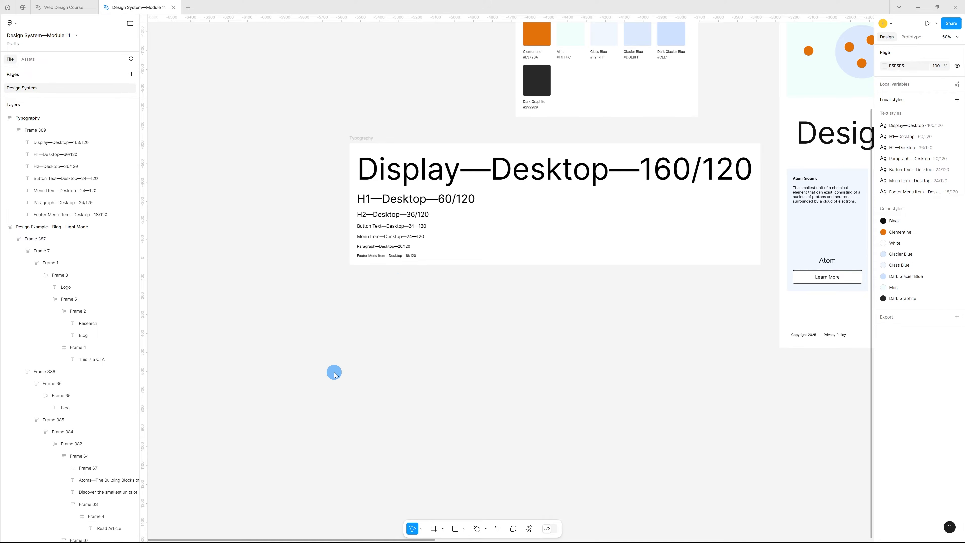
pyautogui.scroll(-4, 334, 375)
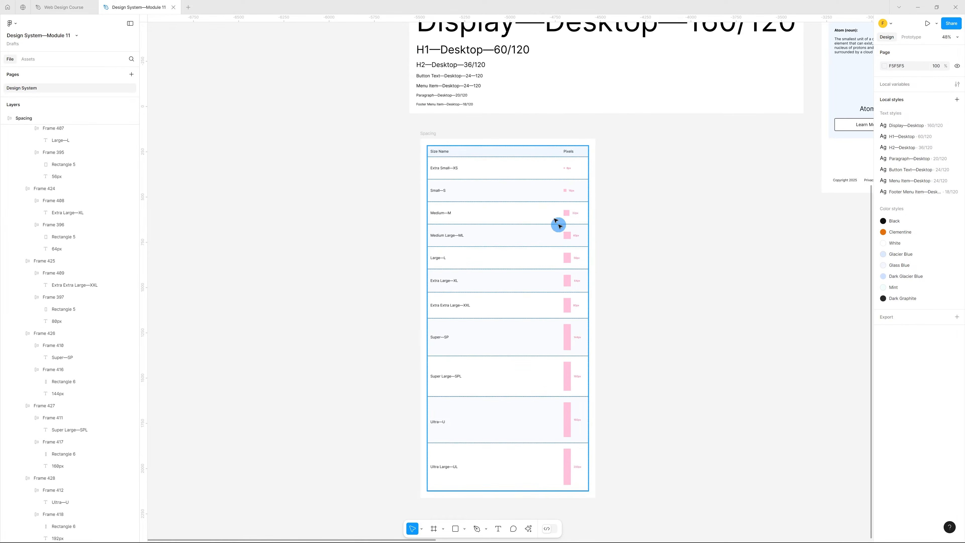
pyautogui.scroll(10, 558, 225)
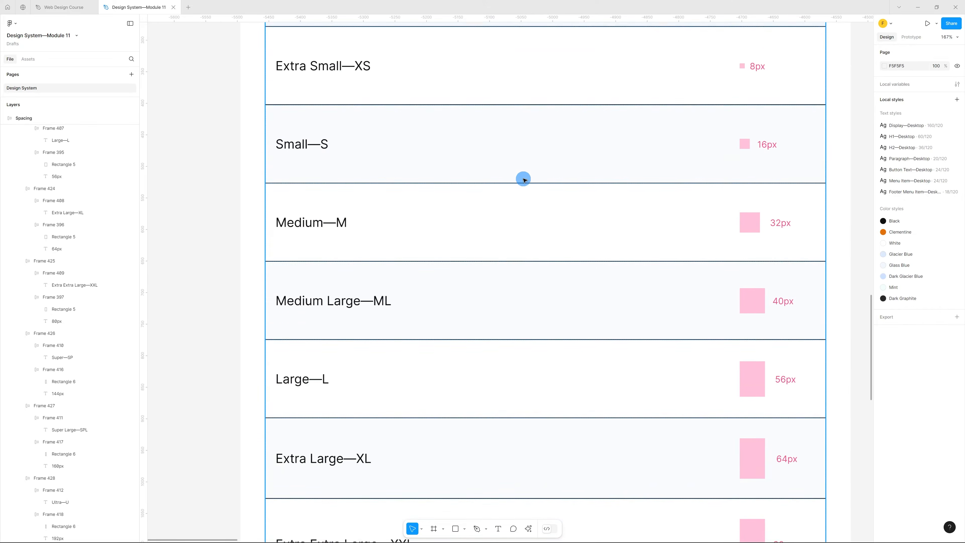
pyautogui.scroll(-15, 524, 180)
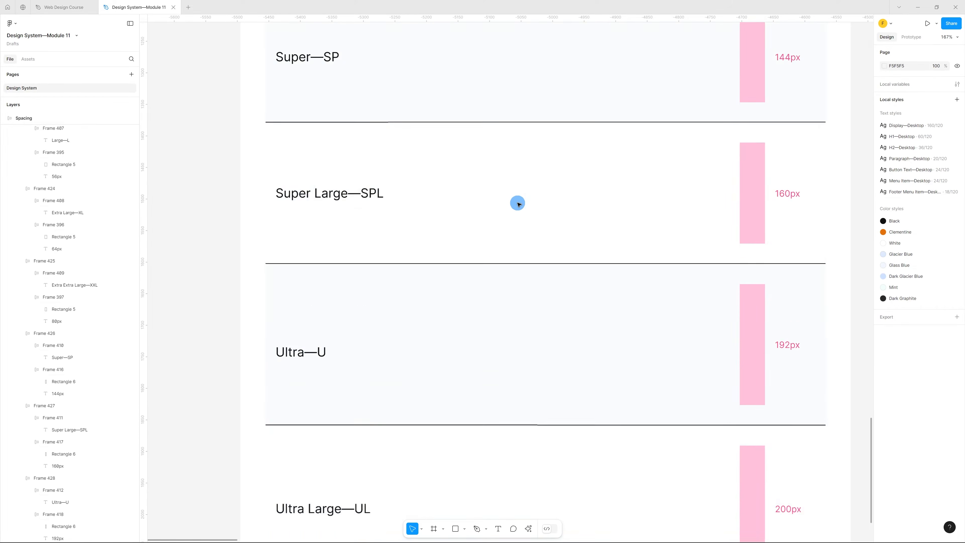
# - Select the Design Example—Homepage—Light Mode frame and open the settings of its 12-column layout grid
pyautogui.scroll(-3, 519, 204)
pyautogui.scroll(-5, 528, 209)
pyautogui.scroll(5, 517, 255)
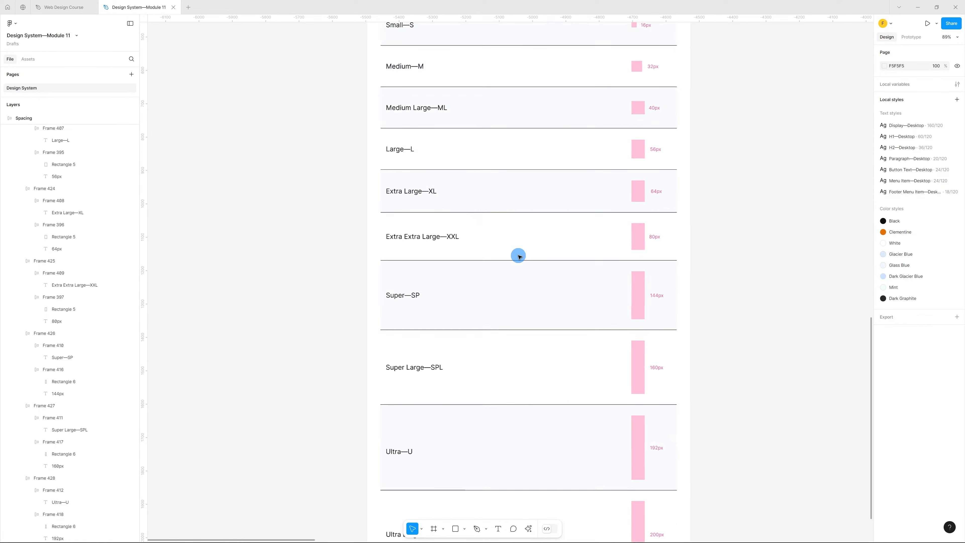
pyautogui.scroll(4, 519, 256)
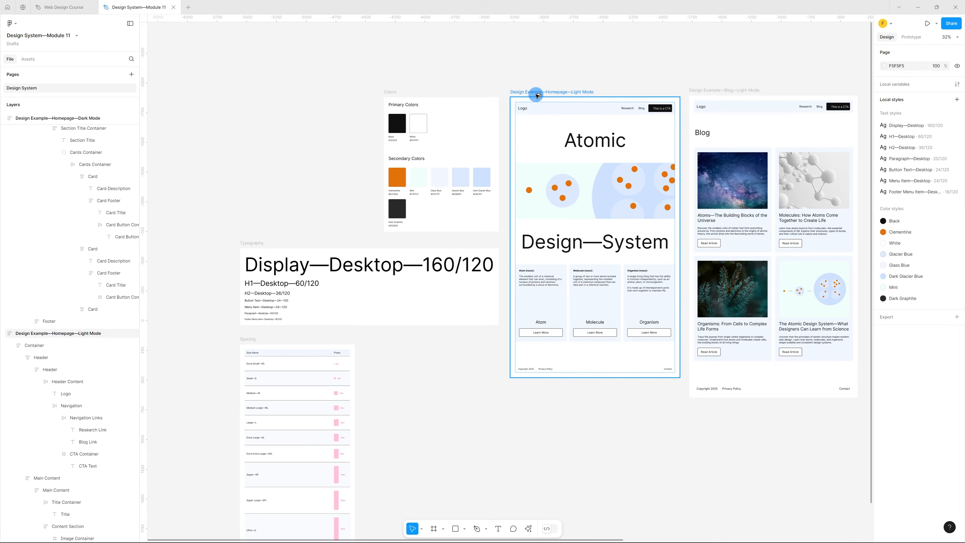
pyautogui.click(537, 95)
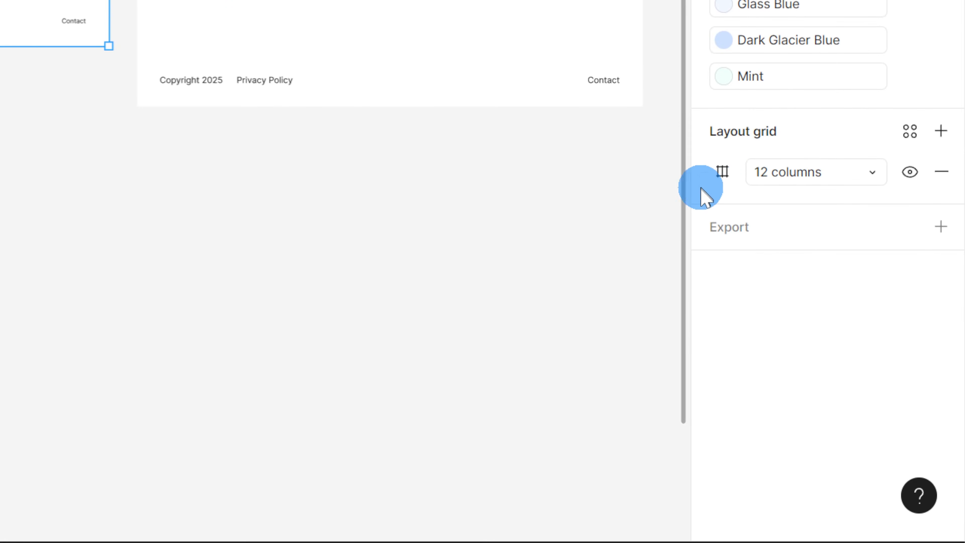
pyautogui.click(724, 172)
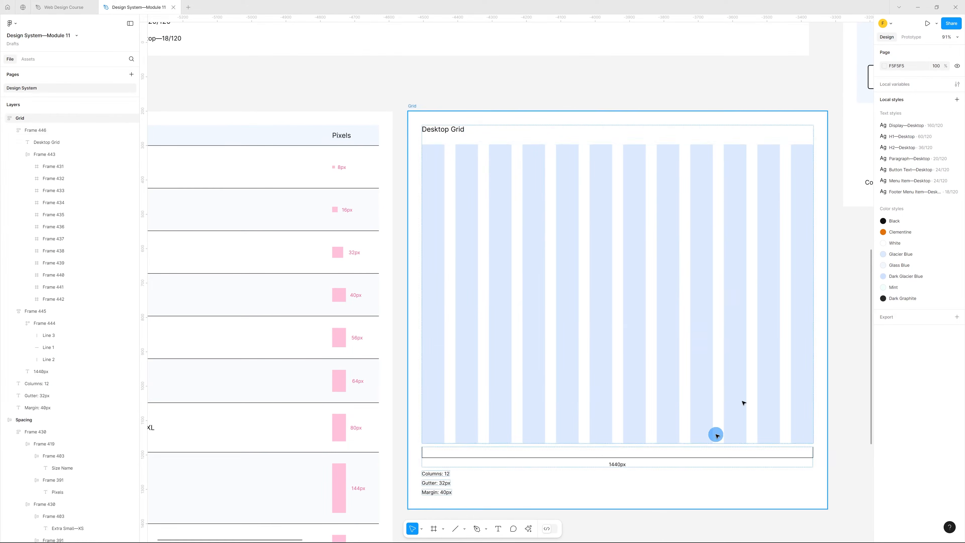
# - Copy the Logo text in the light-mode homepage header as SVG
pyautogui.click(736, 347)
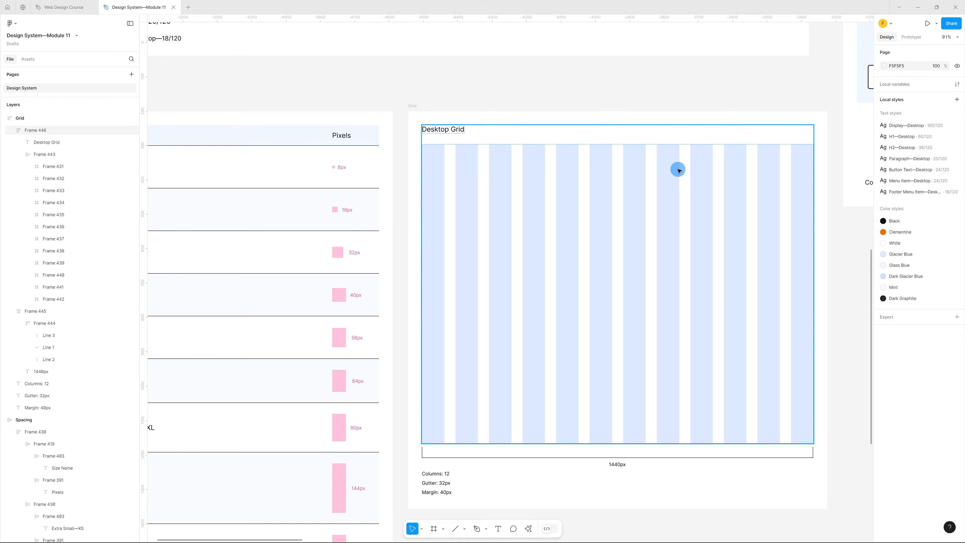
pyautogui.hotkey('shift', '1')
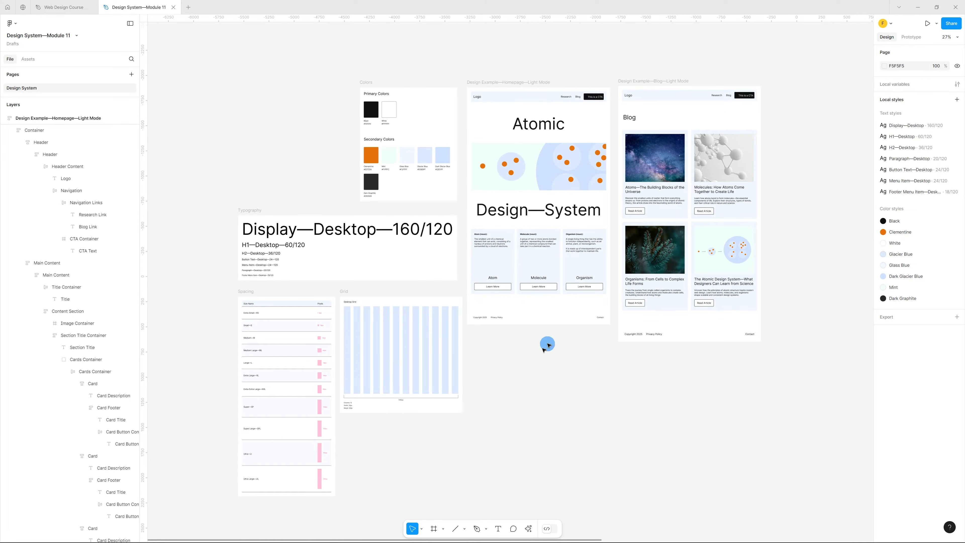
pyautogui.scroll(5, 490, 93)
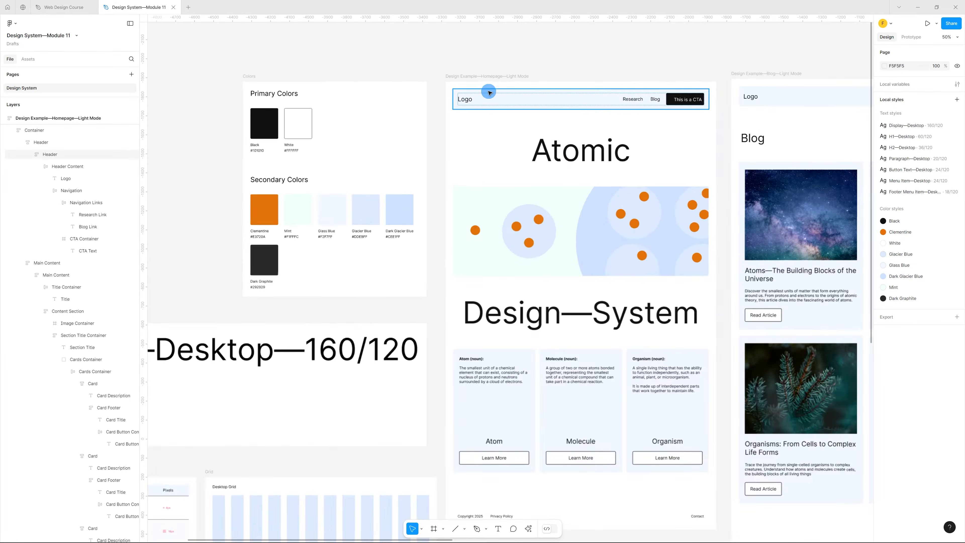
pyautogui.scroll(8, 489, 93)
pyautogui.scroll(-2, 575, 121)
pyautogui.scroll(2, 575, 121)
pyautogui.scroll(2, 528, 101)
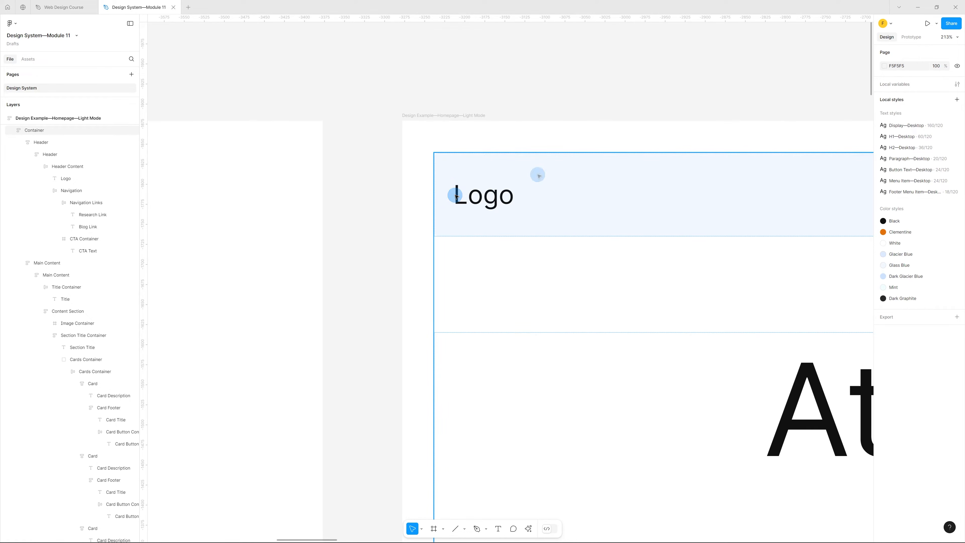
pyautogui.doubleClick(491, 196)
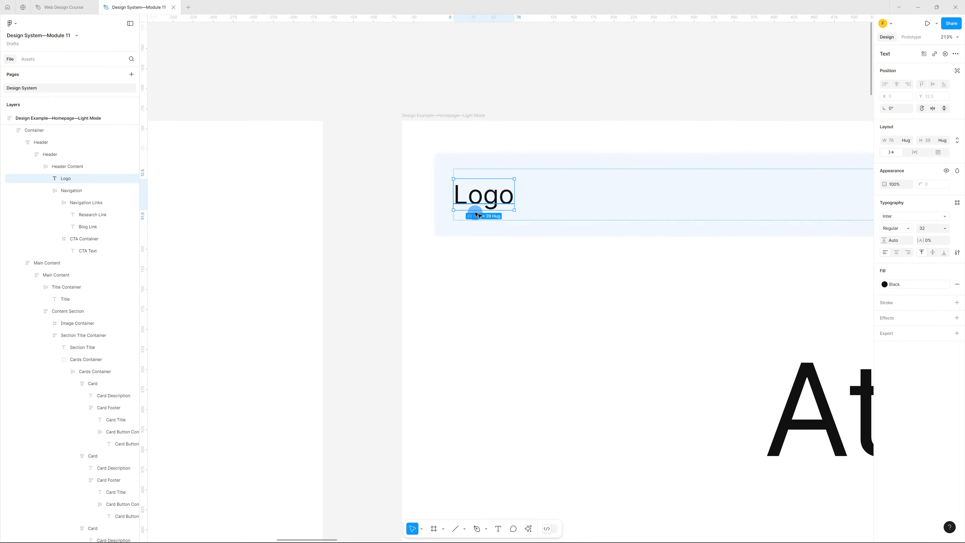
pyautogui.rightClick(494, 194)
pyautogui.moveTo(508, 224)
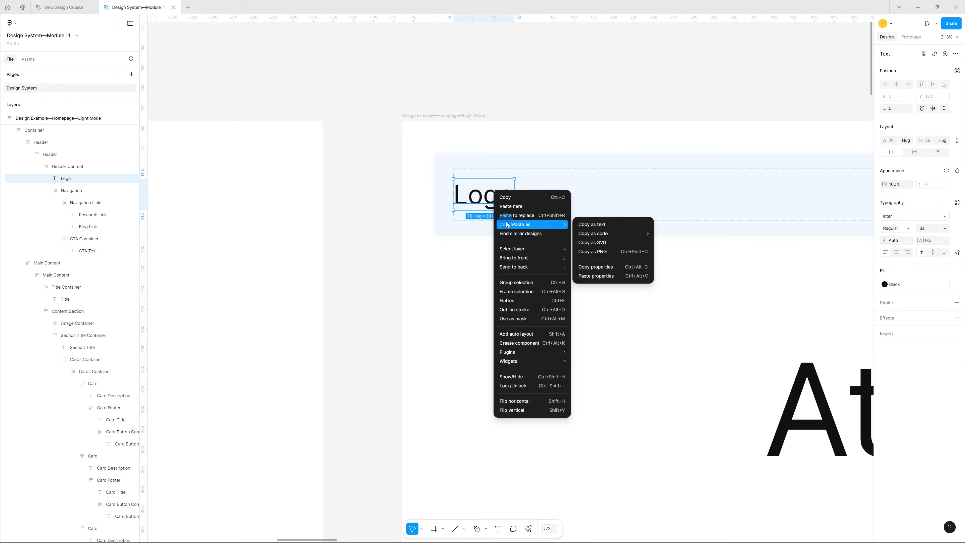
pyautogui.click(616, 246)
# - Paste the SVG logo onto the empty canvas beside the Colors frame and shift it slightly closer to that frame
pyautogui.scroll(-10, 617, 241)
pyautogui.scroll(-5, 621, 228)
pyautogui.scroll(7, 384, 234)
pyautogui.click(571, 253)
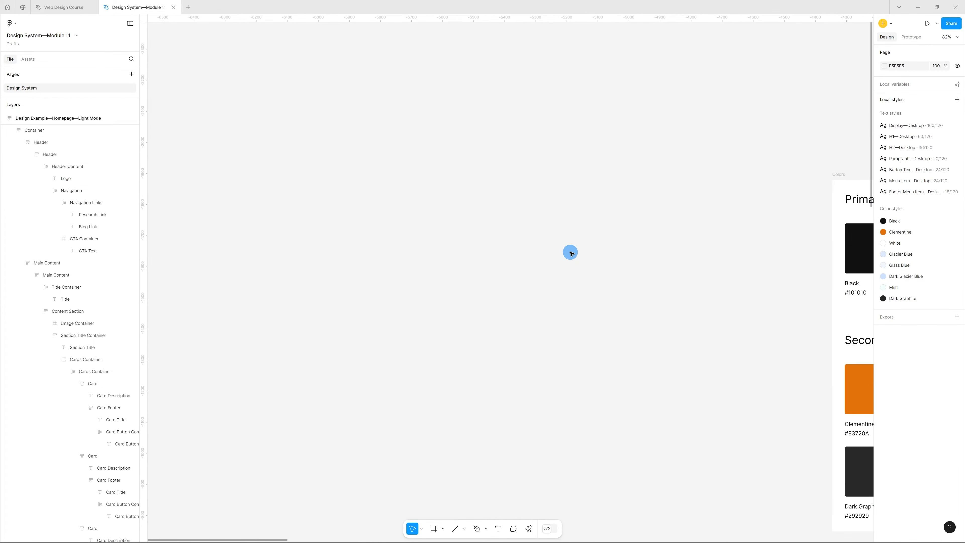
pyautogui.hotkey('ctrl', 'v')
pyautogui.scroll(-3, 493, 237)
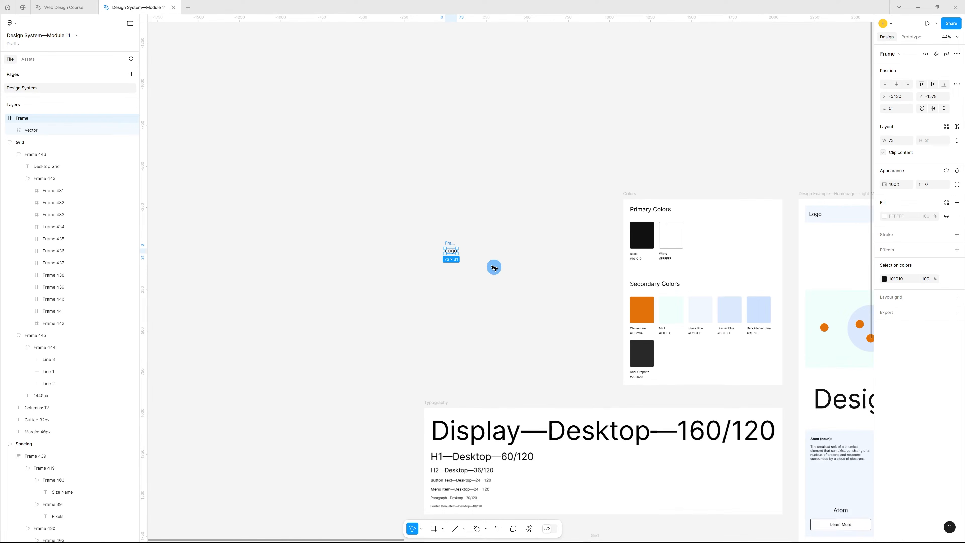
pyautogui.moveTo(450, 245); pyautogui.dragTo(476, 245)
pyautogui.scroll(6, 479, 246)
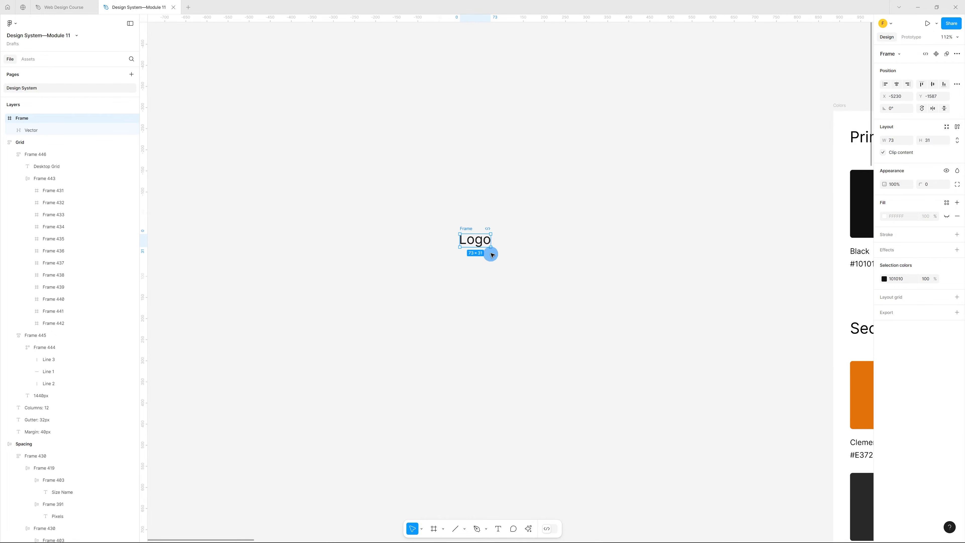
# - Scale the pasted SVG logo proportionally up to 610 × 259, and shrink it back to a smaller size
pyautogui.scroll(3, 493, 251)
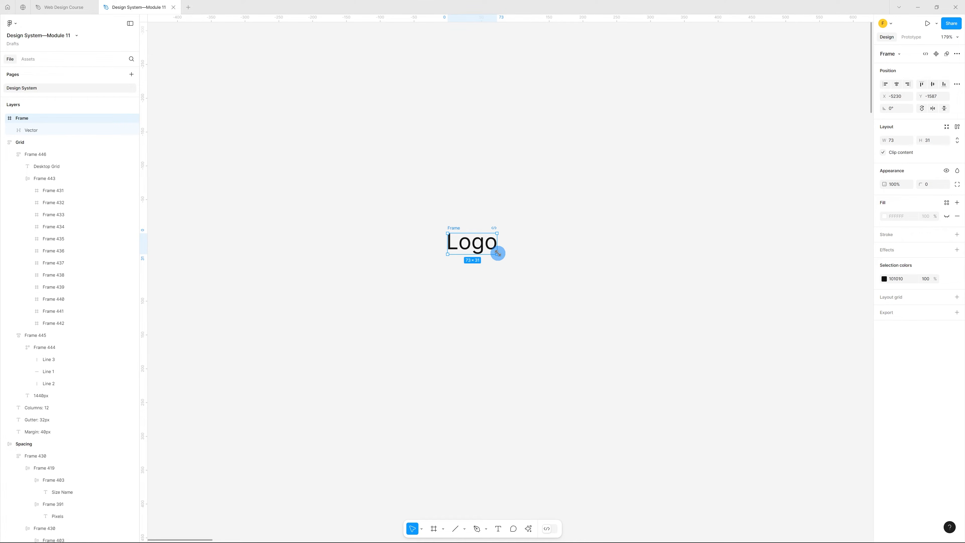
pyautogui.moveTo(496, 253); pyautogui.dragTo(703, 409)
pyautogui.scroll(-4, 335, 228)
pyautogui.scroll(-1, 336, 228)
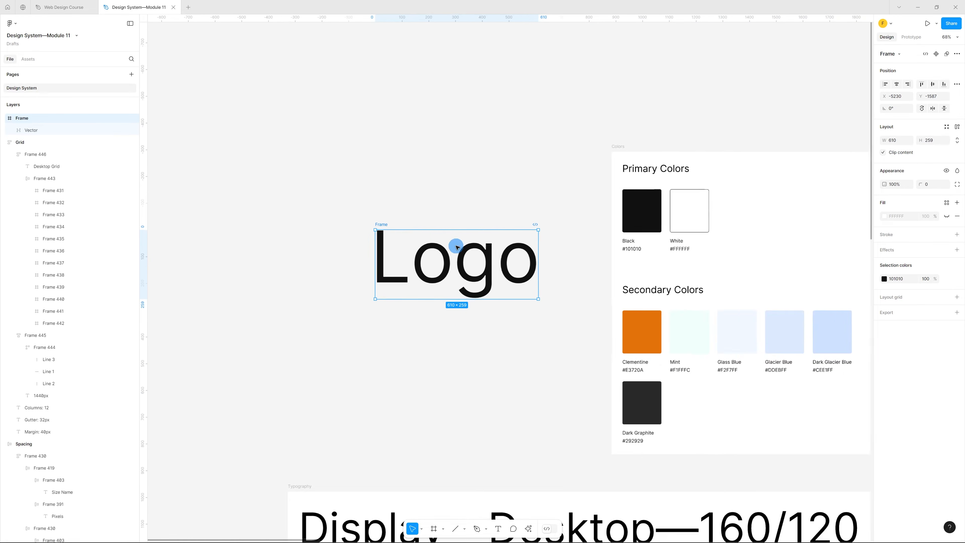
pyautogui.scroll(2, 457, 245)
pyautogui.moveTo(563, 316); pyautogui.dragTo(440, 254)
pyautogui.click(480, 265)
pyautogui.scroll(-3, 565, 249)
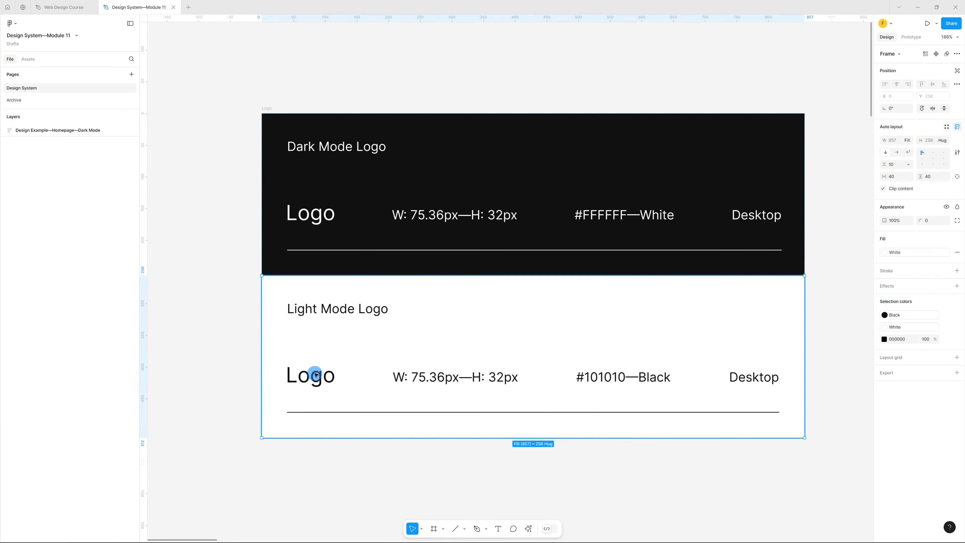
# - Copy the logo frame from the Light Mode Logo row and paste it into the header of the light-mode homepage
pyautogui.doubleClick(315, 374)
pyautogui.doubleClick(315, 375)
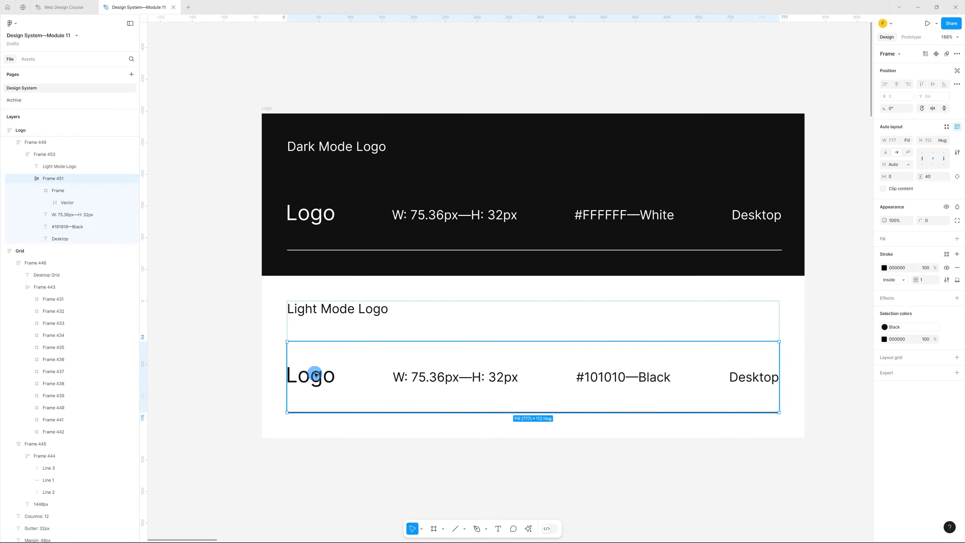
pyautogui.doubleClick(314, 375)
pyautogui.scroll(-6, 315, 369)
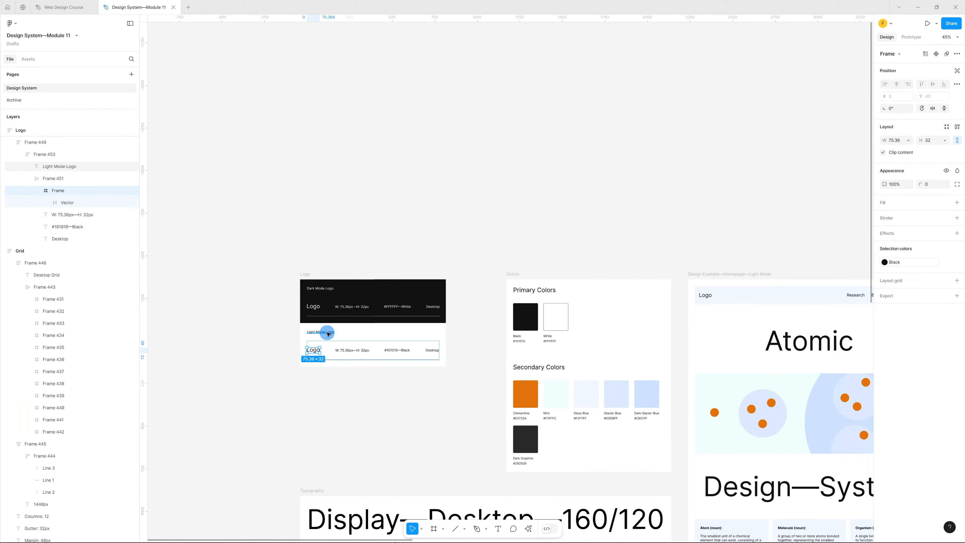
pyautogui.scroll(2, 641, 291)
pyautogui.scroll(5, 641, 292)
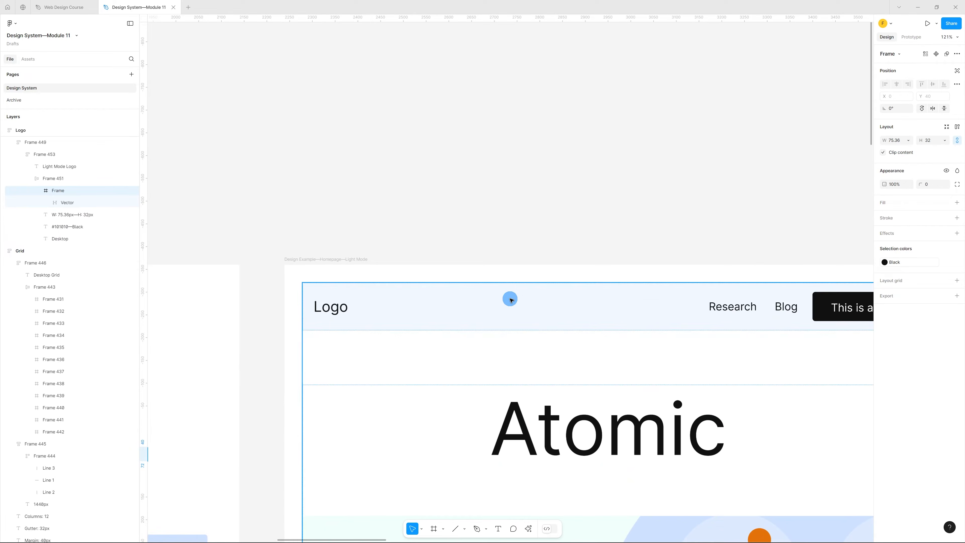
pyautogui.click(511, 299)
pyautogui.hotkey('ctrl', 'v')
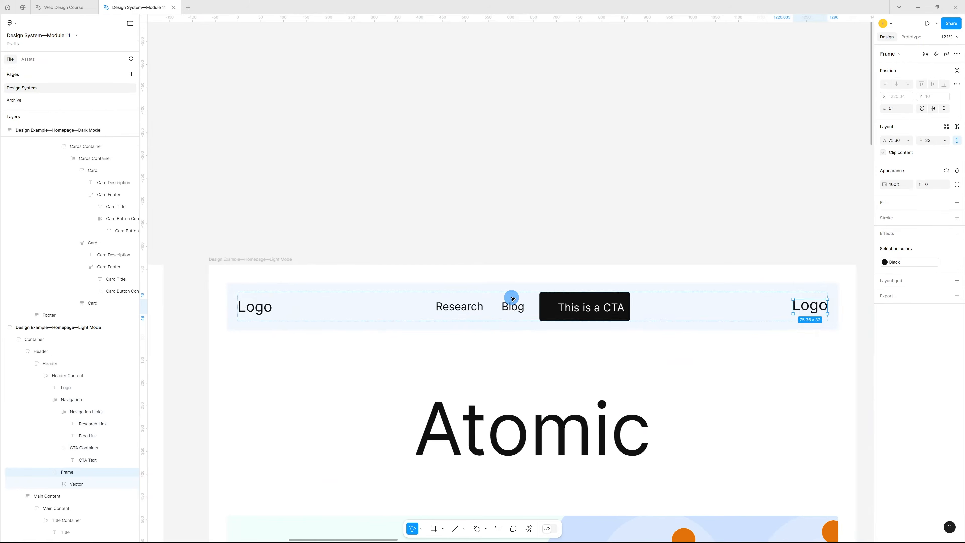
# - Reorder the pasted logo ahead of the navigation in the homepage header and delete the original Logo text
pyautogui.scroll(-2, 660, 319)
pyautogui.press('Left')
pyautogui.press('Left')
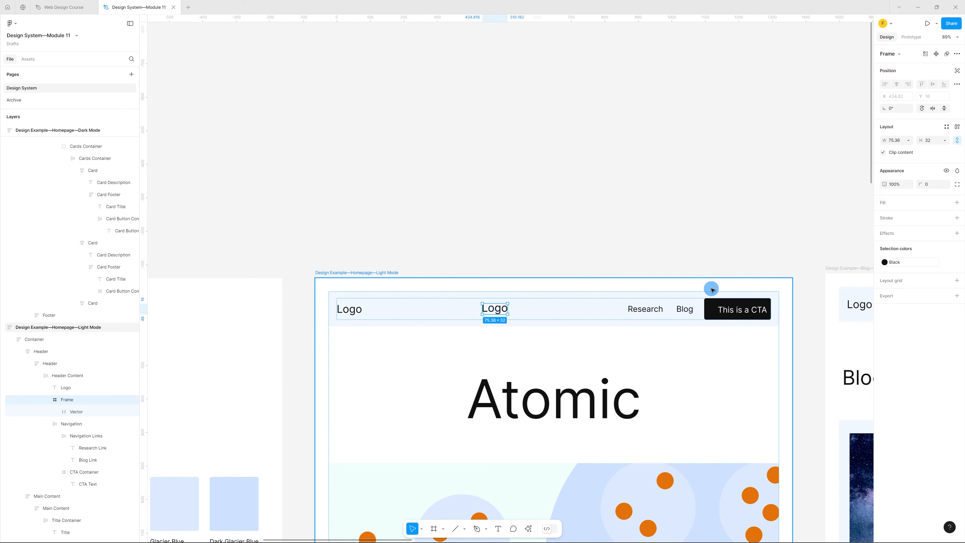
pyautogui.click(346, 310)
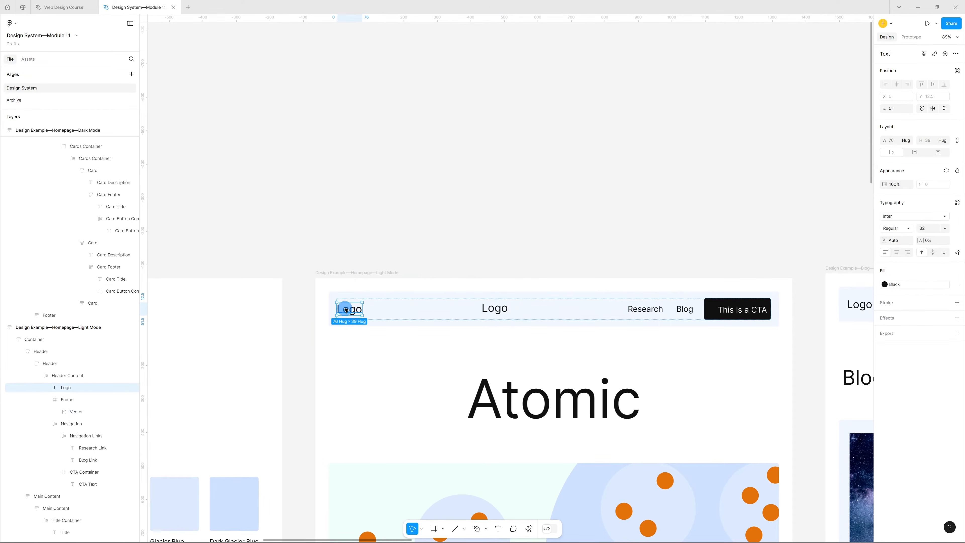
pyautogui.press('Delete')
pyautogui.scroll(-2, 680, 195)
pyautogui.scroll(6, 671, 202)
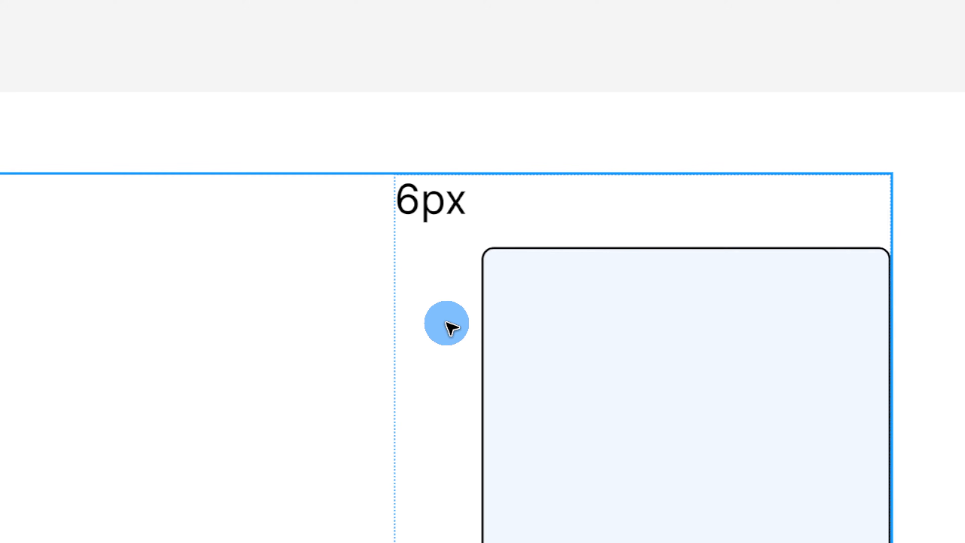
# - Shrink the rounded rectangle in the Corner Radius frame to about 21 × 18
pyautogui.click(588, 357)
pyautogui.moveTo(483, 398); pyautogui.dragTo(888, 75)
pyautogui.click(932, 114)
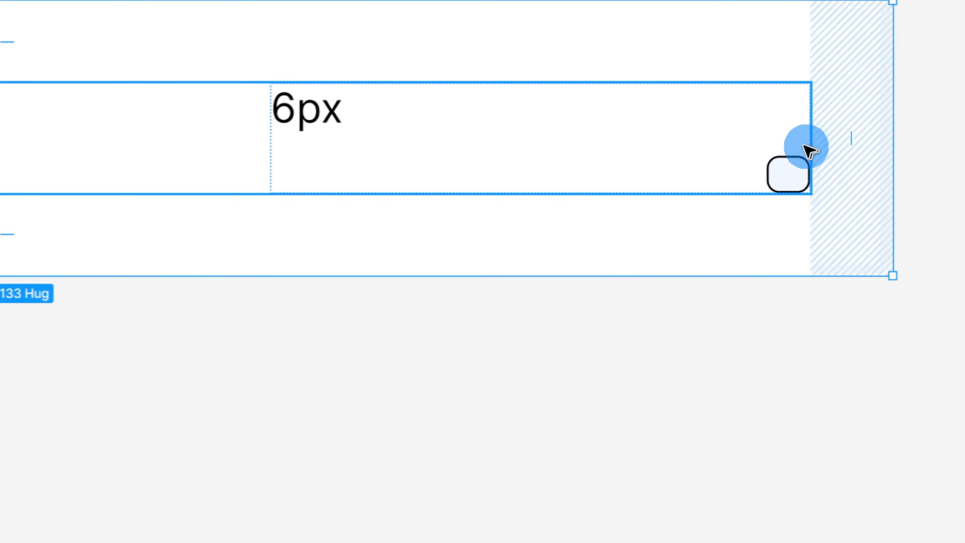
# - Set the corner radius of the small rectangle beside the 6px label to 2
pyautogui.doubleClick(782, 186)
pyautogui.doubleClick(782, 187)
pyautogui.doubleClick(782, 186)
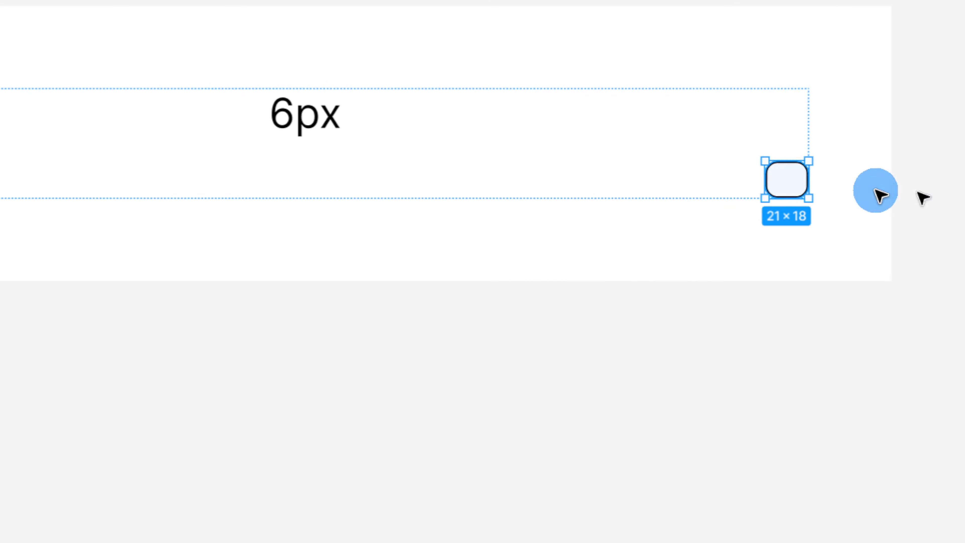
pyautogui.click(933, 108)
pyautogui.write('2')
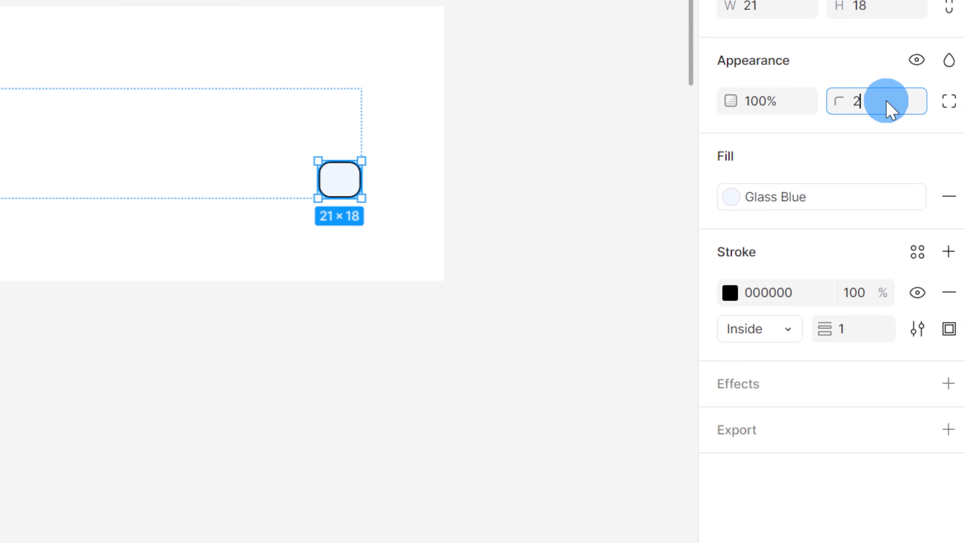
pyautogui.press('Return')
pyautogui.click(396, 142)
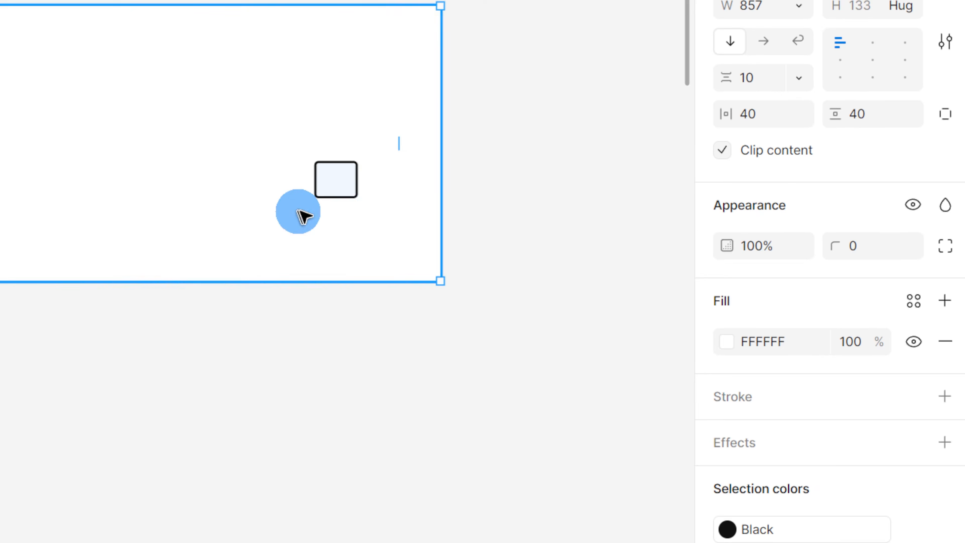
pyautogui.doubleClick(351, 183)
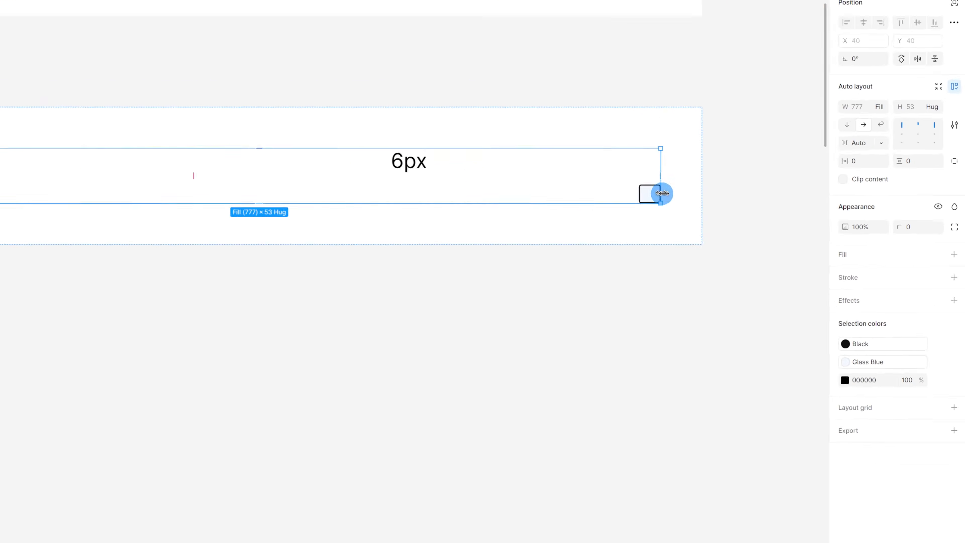
# - Undo the corner radius and size changes to the rectangle in the Corner Radius frame
pyautogui.hotkey('ctrl', 'z')
pyautogui.hotkey('ctrl', 'z')
pyautogui.hotkey('ctrl', 'z')
pyautogui.hotkey('ctrl', 'z')
pyautogui.hotkey('ctrl', 'z')
pyautogui.hotkey('ctrl', 'z')
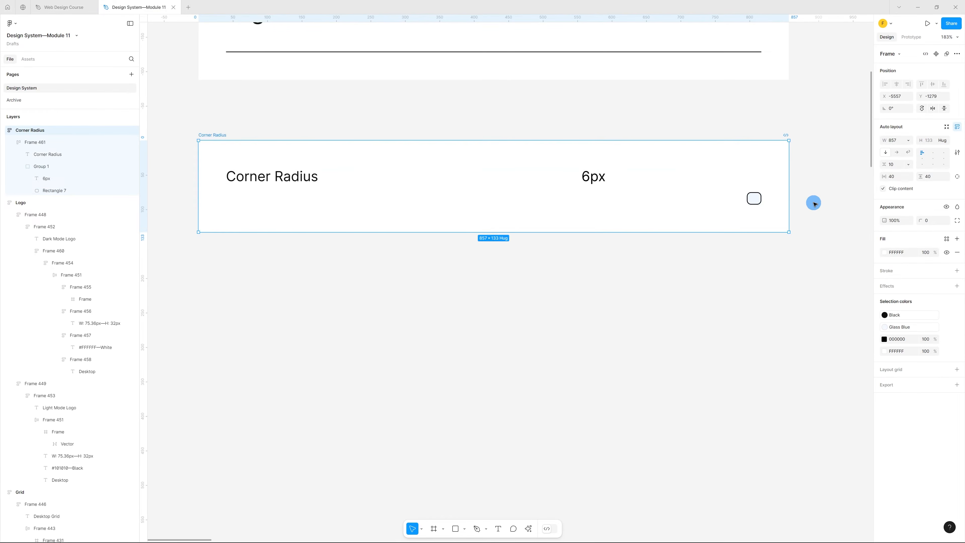
pyautogui.hotkey('ctrl', 'z')
pyautogui.click(813, 202)
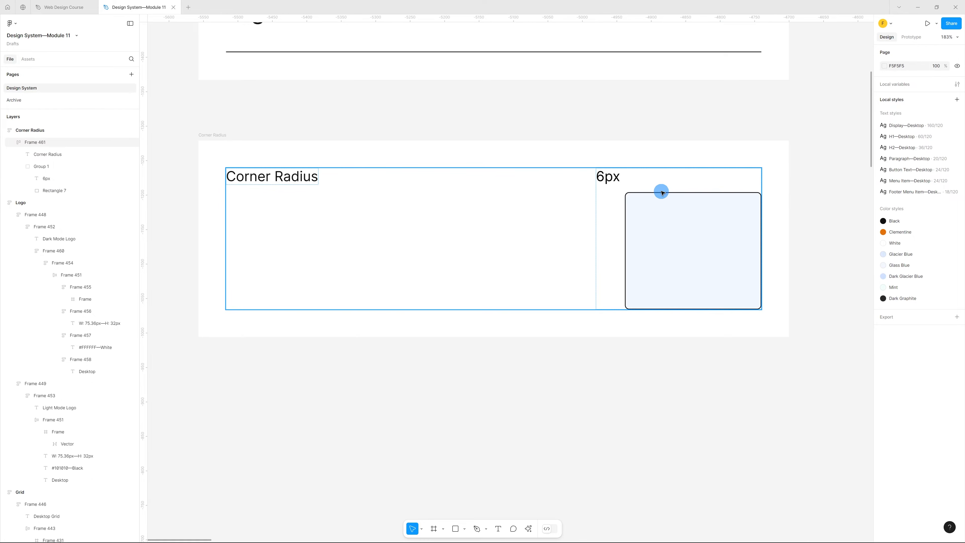
pyautogui.hotkey('shift', '1')
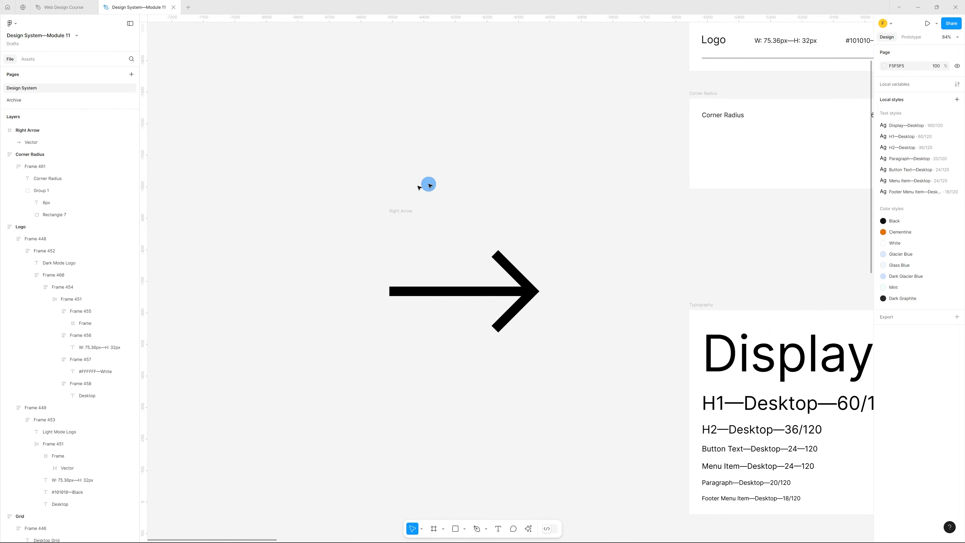
# - Enlarge the Right Arrow frame proportionally to 1728 × 1728
pyautogui.click(411, 212)
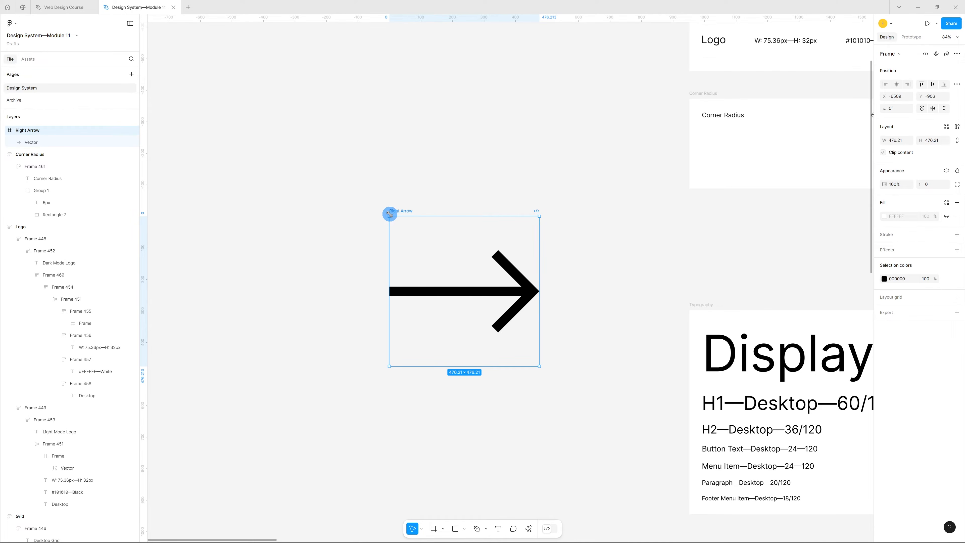
pyautogui.moveTo(389, 215); pyautogui.dragTo(183, 22)
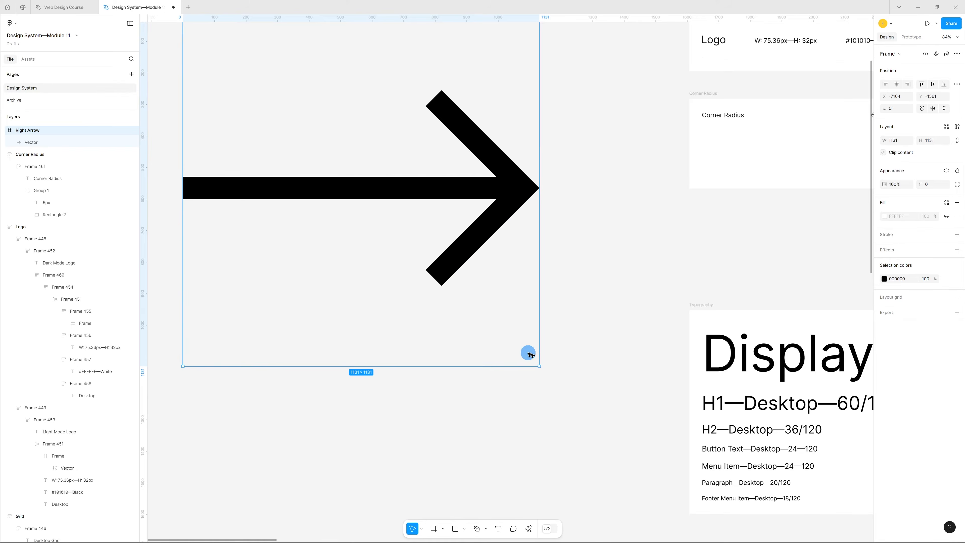
pyautogui.moveTo(539, 366); pyautogui.dragTo(724, 514)
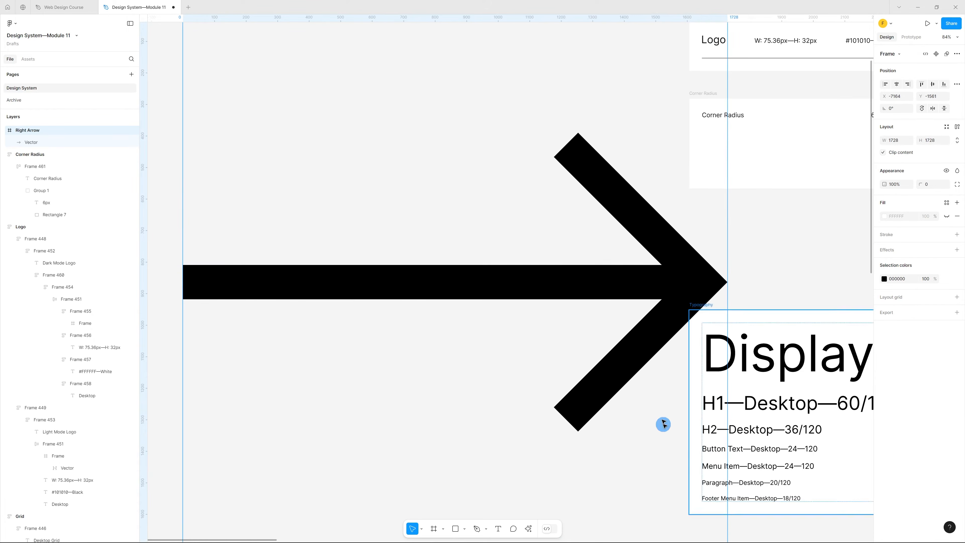
pyautogui.scroll(-5, 551, 176)
pyautogui.scroll(12, 582, 205)
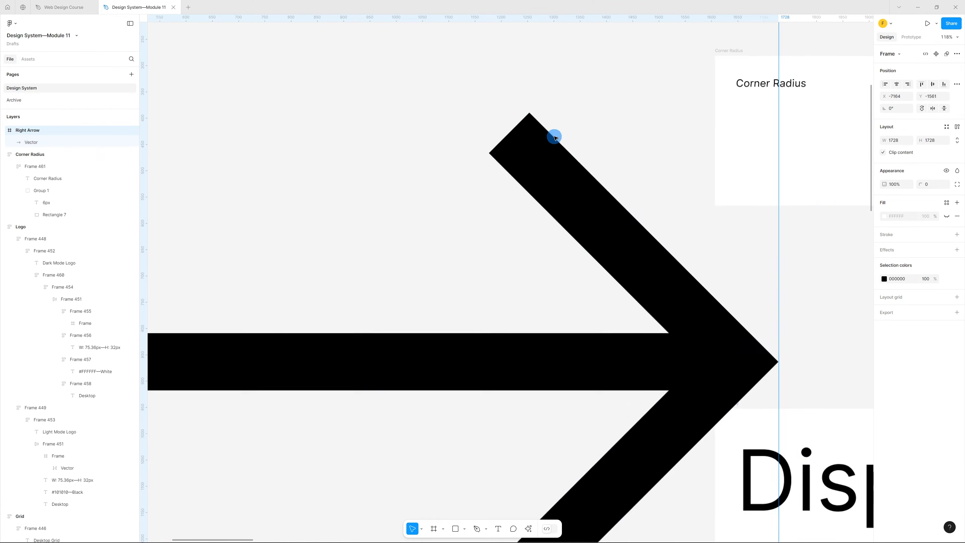
# - Shrink the Right Arrow frame proportionally to about 315 × 315
pyautogui.scroll(-15, 574, 80)
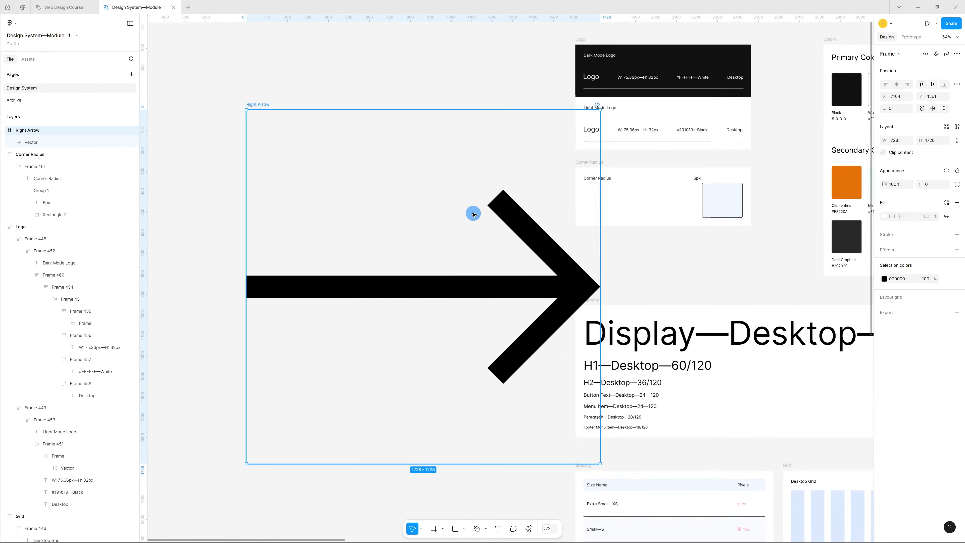
pyautogui.scroll(2, 452, 236)
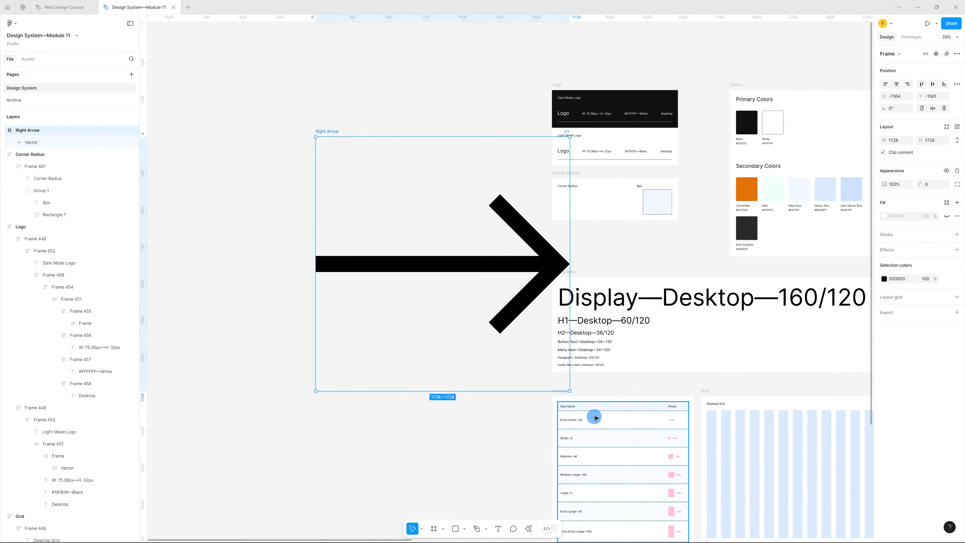
pyautogui.moveTo(570, 391); pyautogui.dragTo(362, 183)
pyautogui.scroll(5, 415, 88)
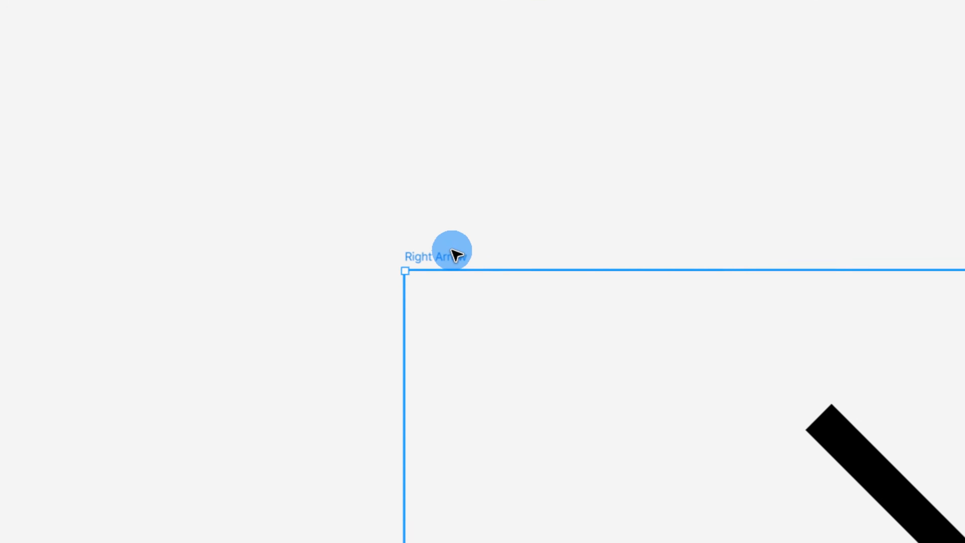
# - Add auto layout to the Right Arrow frame, with vertical padding 0 and its width set to hug contents
pyautogui.click(957, 127)
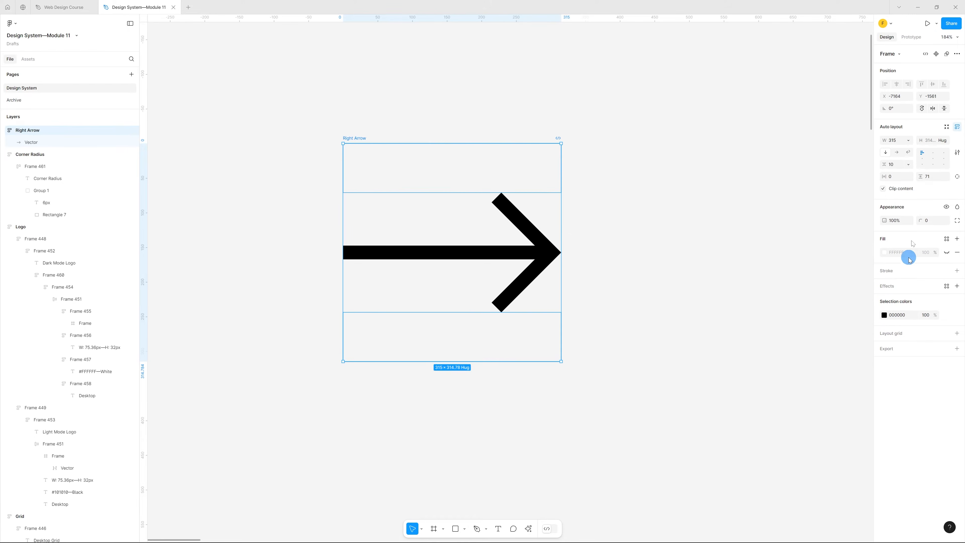
pyautogui.click(940, 180)
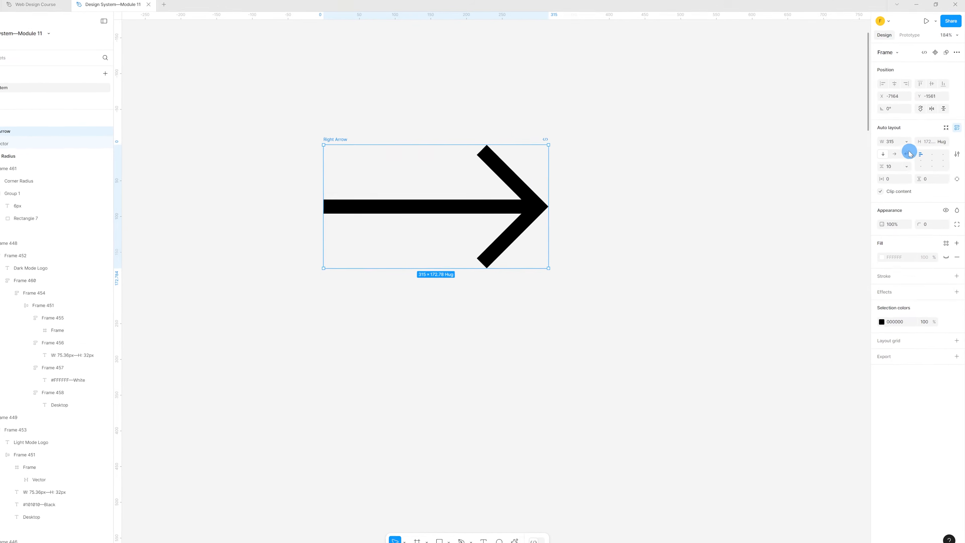
pyautogui.click(908, 141)
pyautogui.click(914, 150)
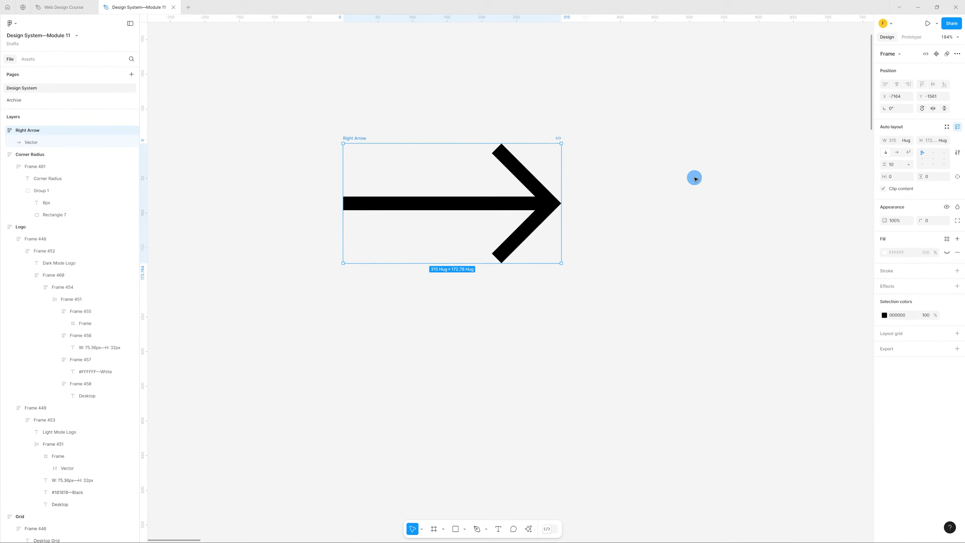
pyautogui.click(265, 284)
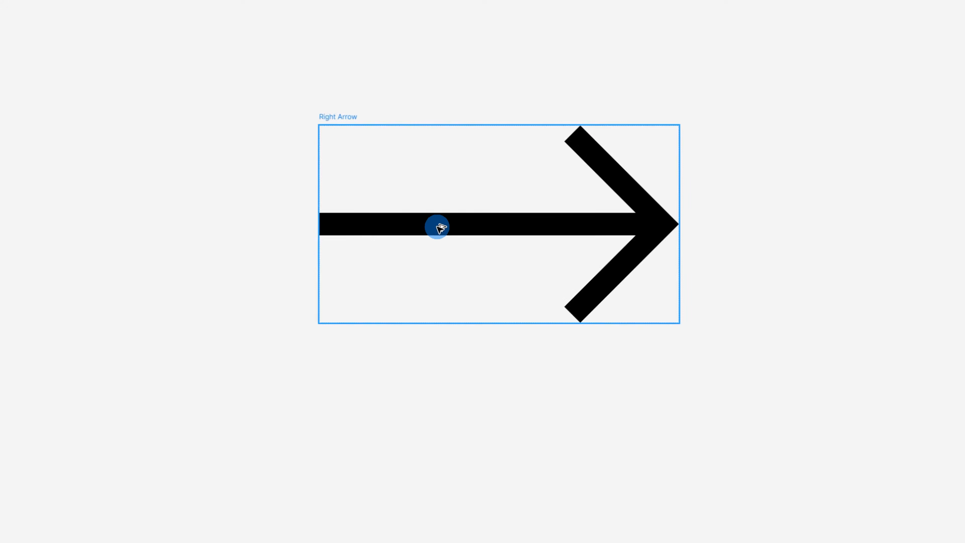
# - Lock the aspect ratio of the vector inside the Right Arrow frame and set its height to 32
pyautogui.click(416, 205)
pyautogui.click(480, 266)
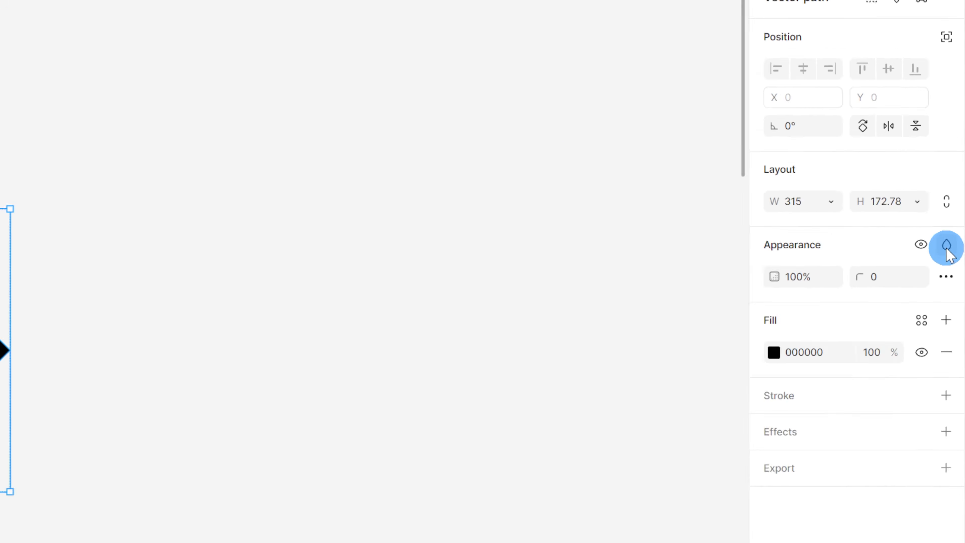
pyautogui.click(942, 229)
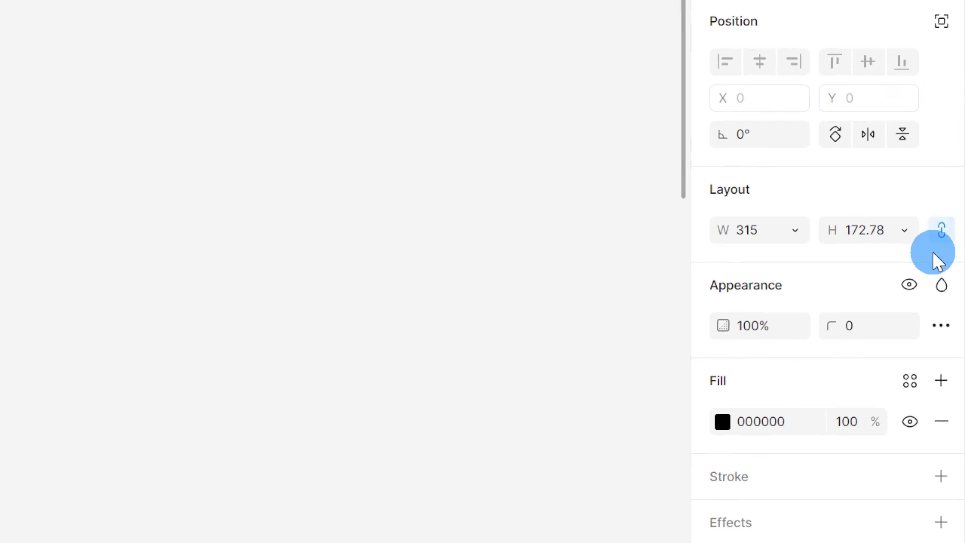
pyautogui.click(863, 232)
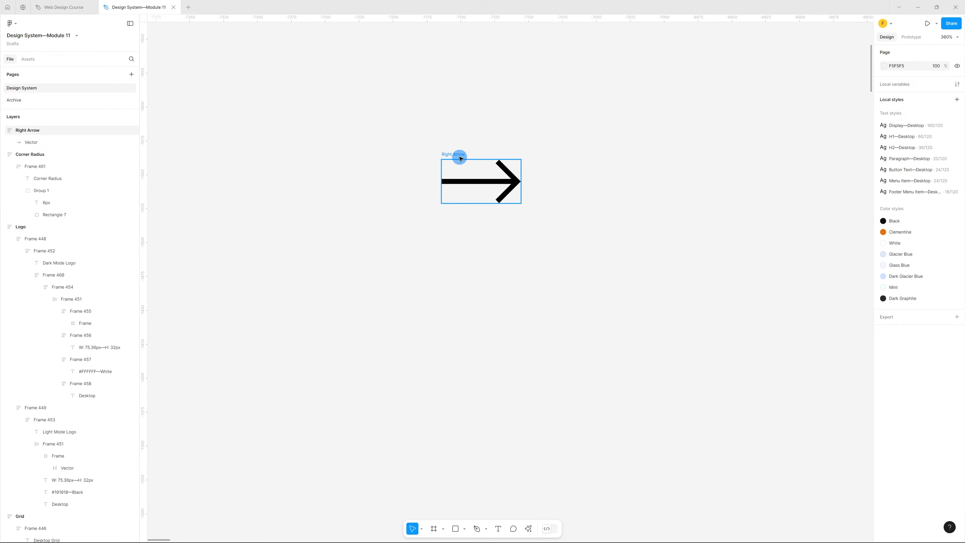
# - Duplicate the Right Arrow frame directly below the original and set the copy's vector height to 24
pyautogui.click(460, 159)
pyautogui.keyDown('alt'); pyautogui.moveTo(460, 158); pyautogui.dragTo(462, 198); pyautogui.keyUp('alt')
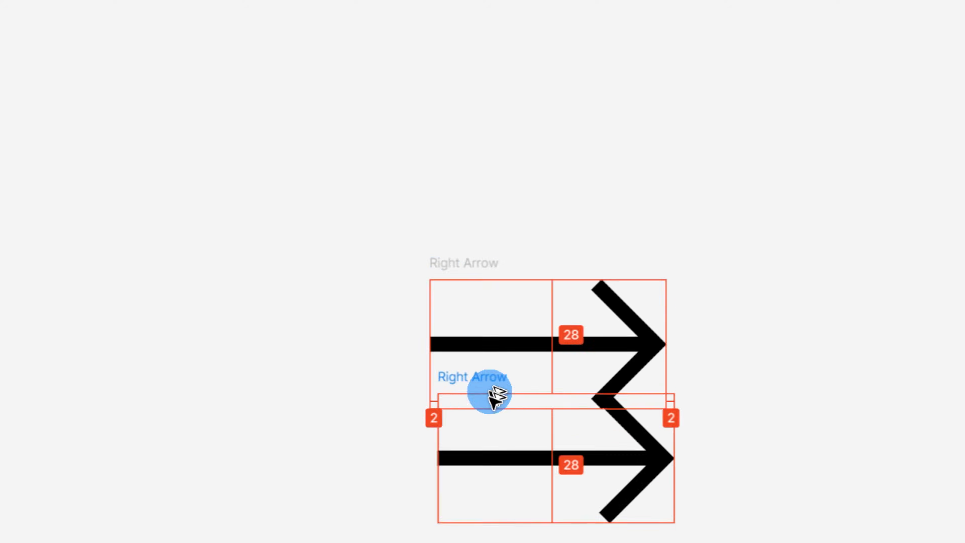
pyautogui.keyDown('alt'); pyautogui.moveTo(490, 395); pyautogui.dragTo(483, 456); pyautogui.keyUp('alt')
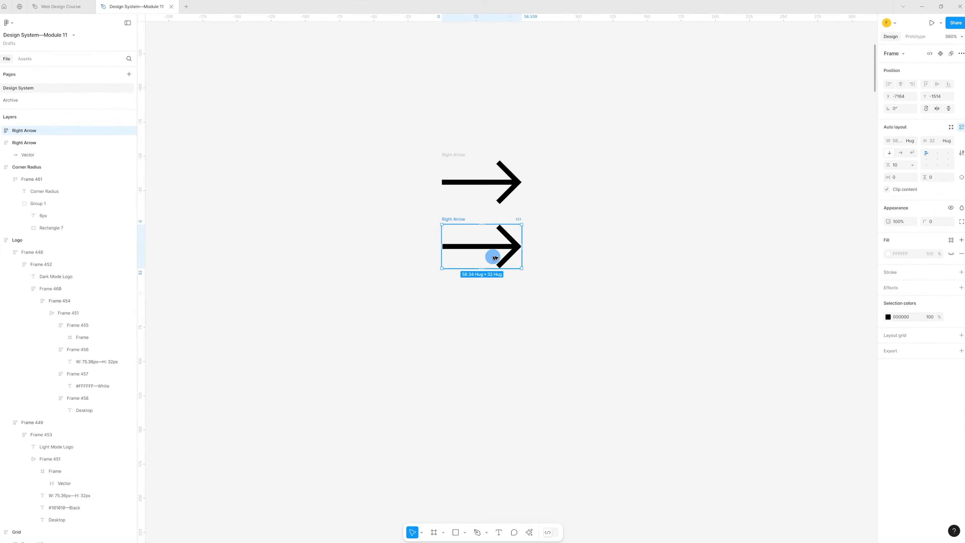
pyautogui.click(498, 248)
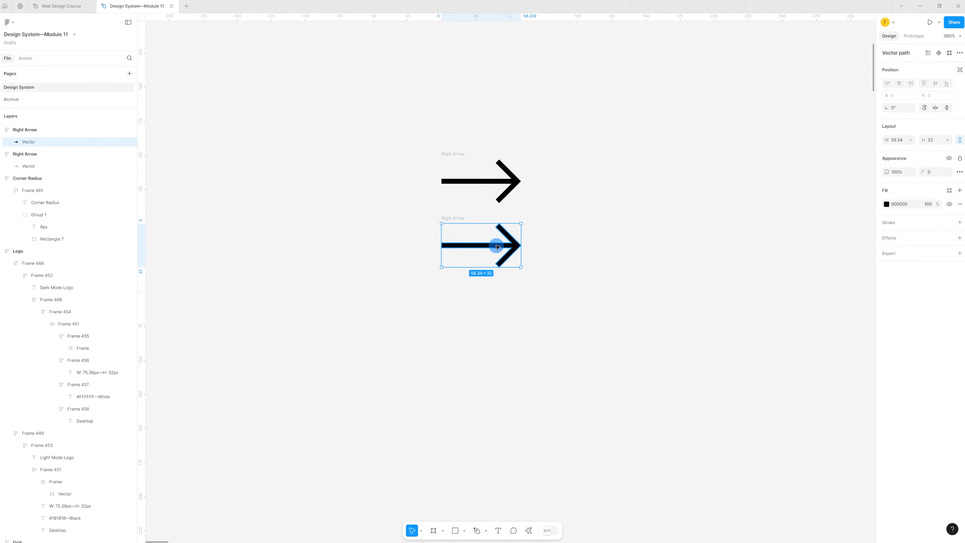
pyautogui.click(933, 142)
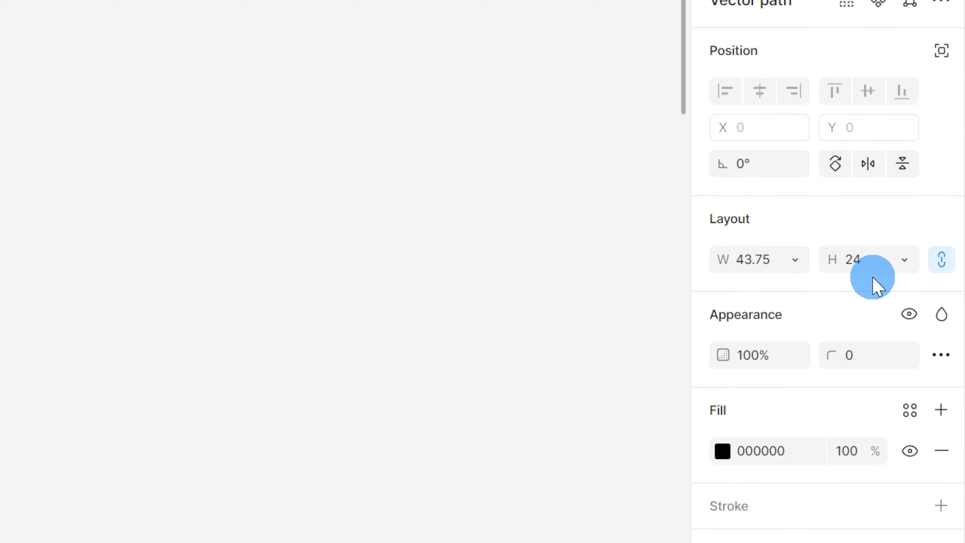
pyautogui.click(620, 287)
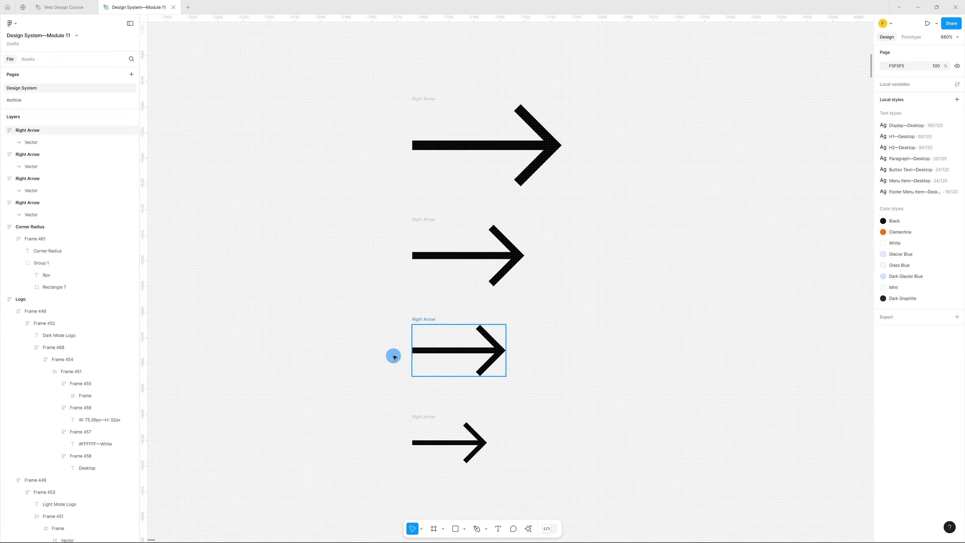
# - Check the vector heights of the three largest Right Arrow icons
pyautogui.click(550, 145)
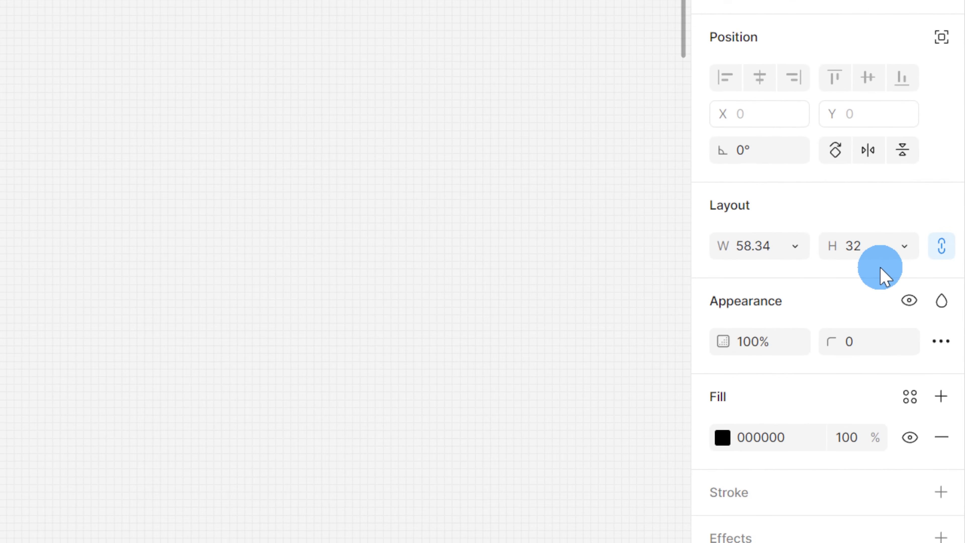
pyautogui.click(511, 255)
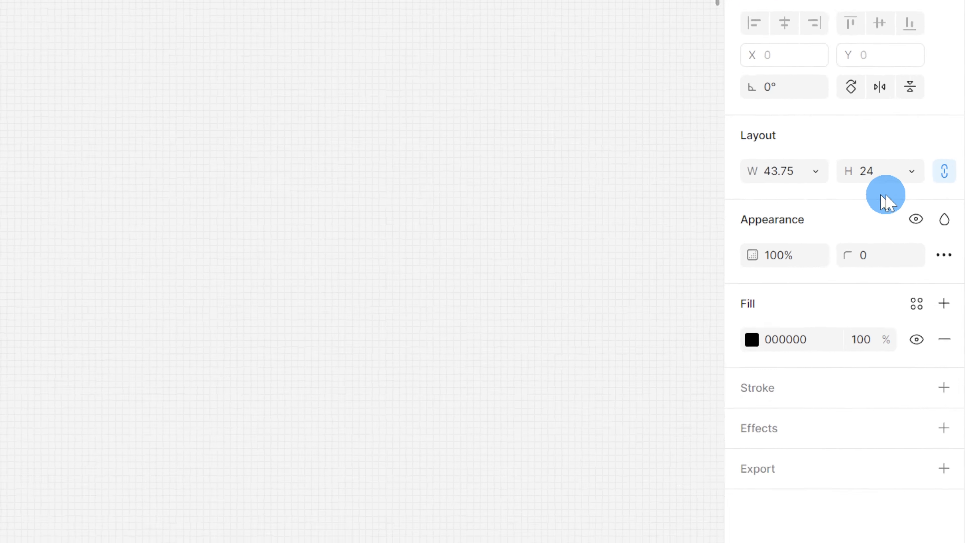
pyautogui.click(499, 350)
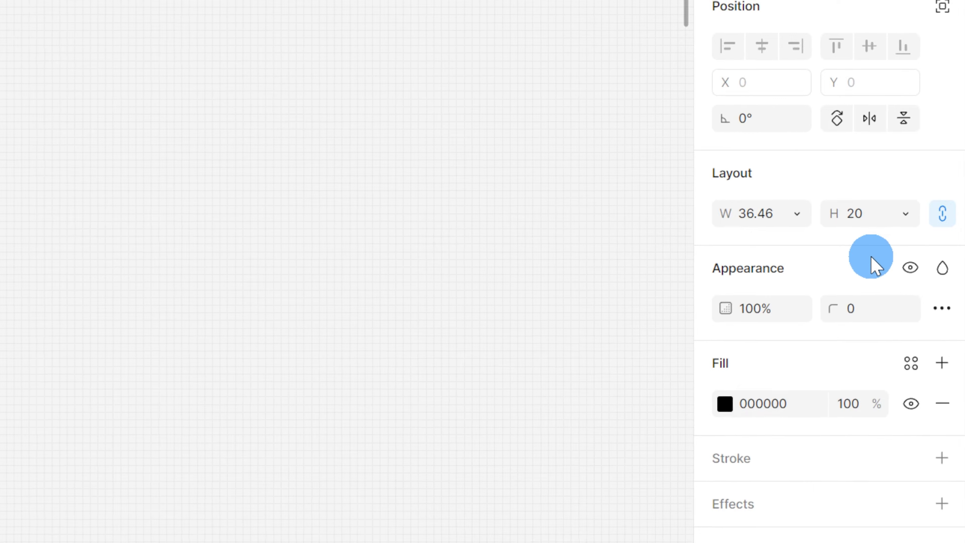
pyautogui.click(374, 508)
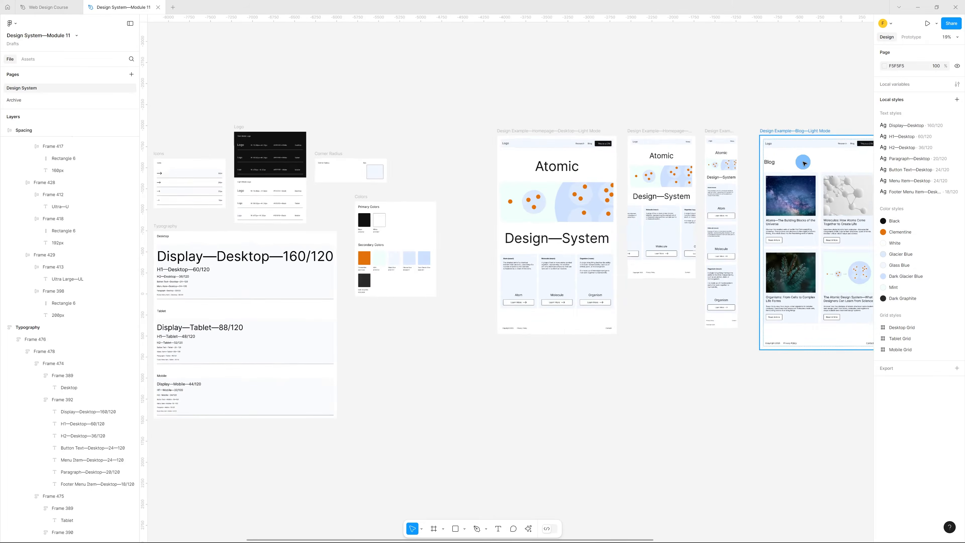
# - Examine the tablet and mobile homepage examples and the tablet and mobile grids of the design system
pyautogui.scroll(10, 803, 163)
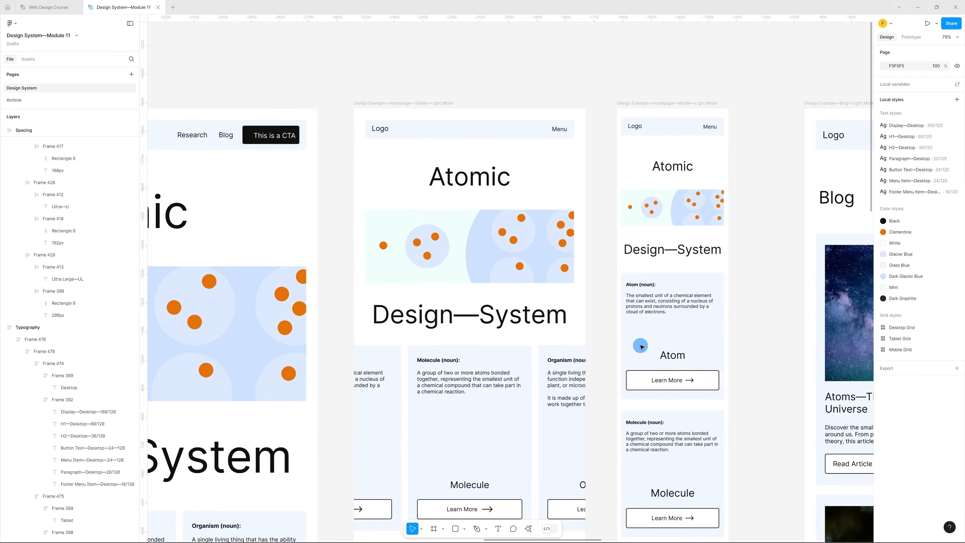
pyautogui.scroll(-10, 733, 189)
pyautogui.hscroll(-5, 571, 252)
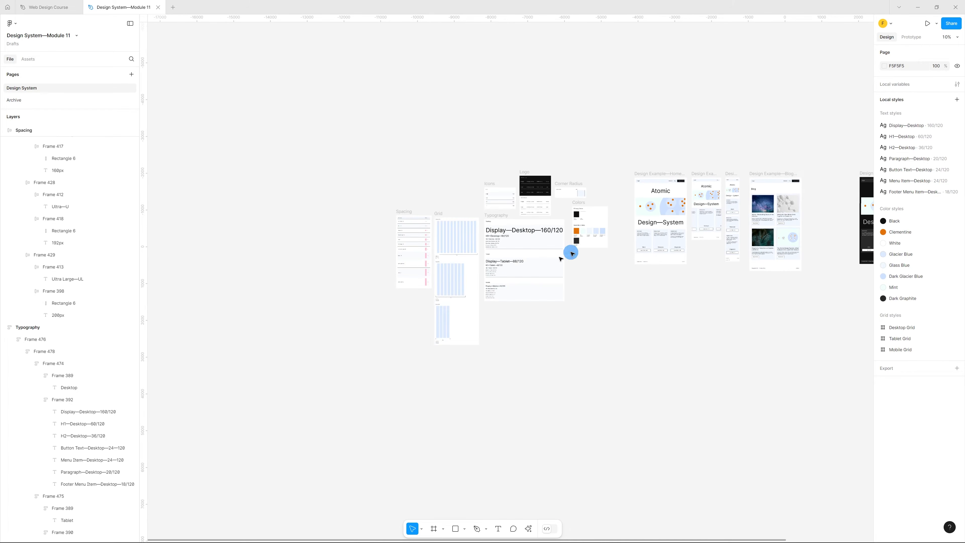
pyautogui.scroll(5, 437, 289)
pyautogui.scroll(5, 437, 299)
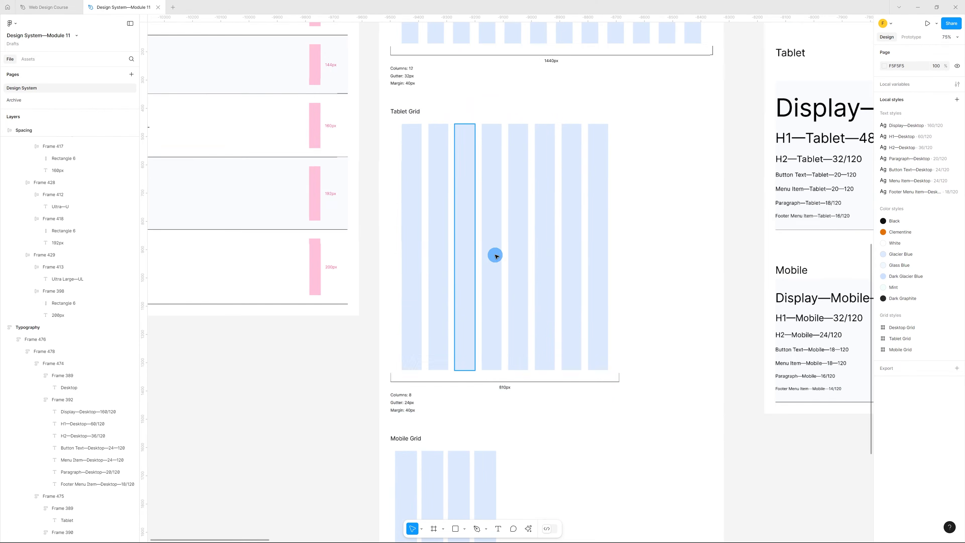
pyautogui.scroll(-7, 488, 125)
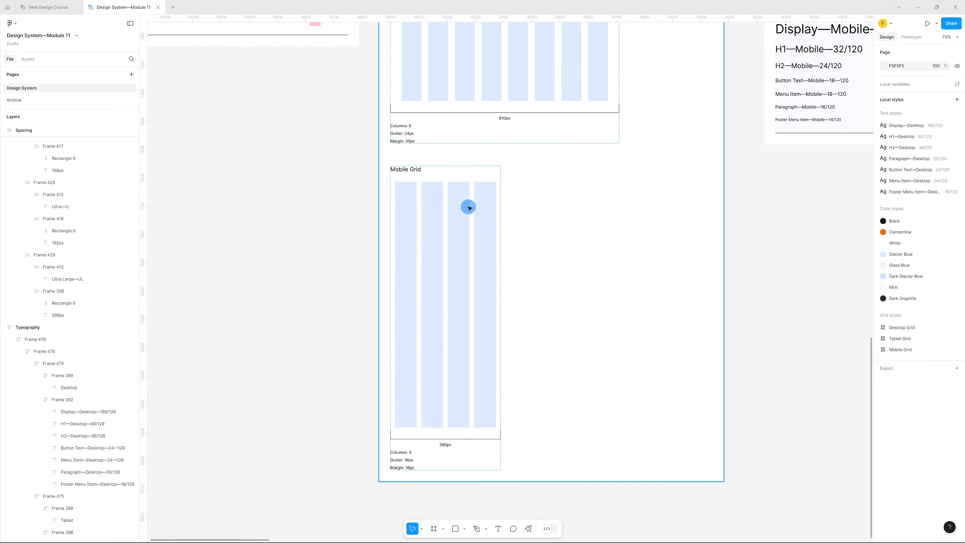
pyautogui.scroll(-6, 537, 278)
pyautogui.scroll(3, 605, 152)
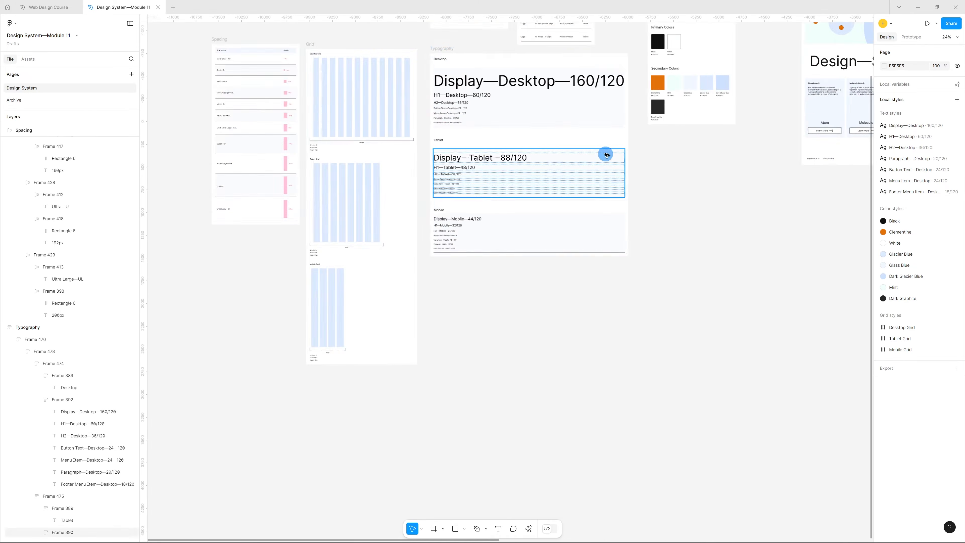
pyautogui.scroll(-5, 491, 385)
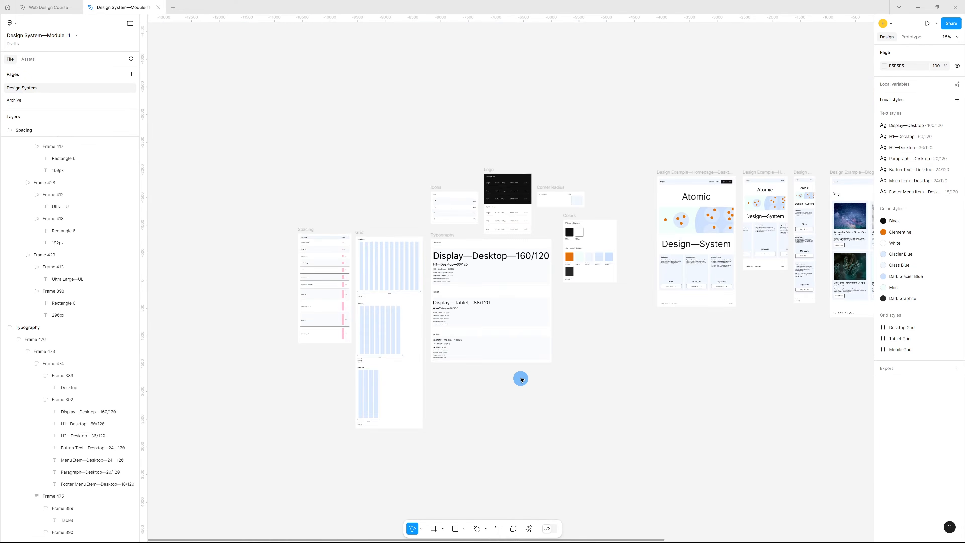
# - Examine the Icons and Logo frames, and inspect the layout settings of the Desktop Grid's column frame
pyautogui.scroll(5, 506, 396)
pyautogui.scroll(8, 495, 409)
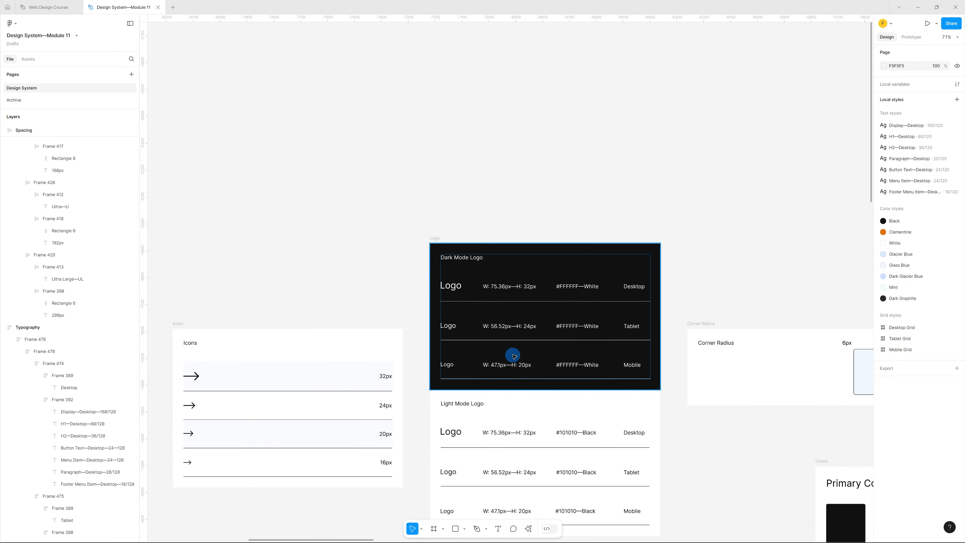
pyautogui.scroll(-4, 514, 356)
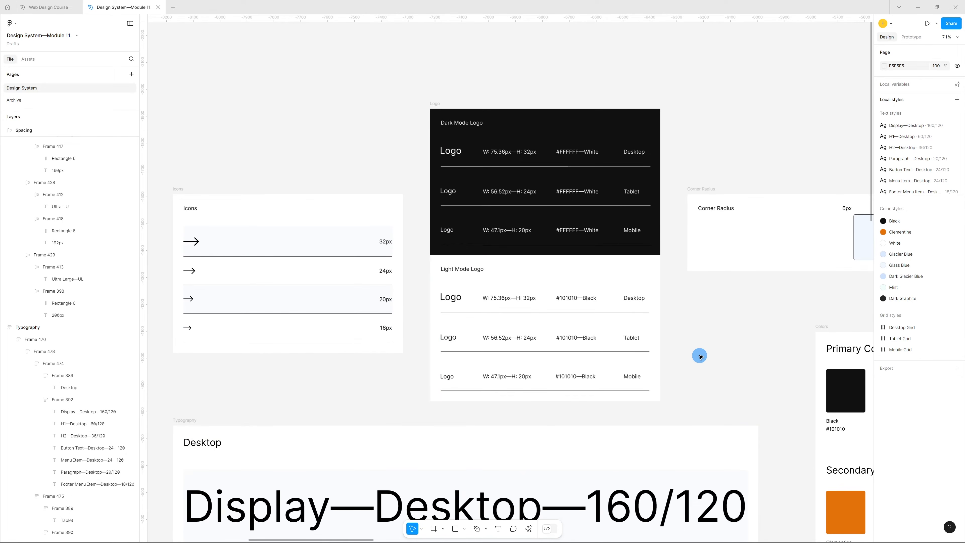
pyautogui.scroll(-6, 700, 356)
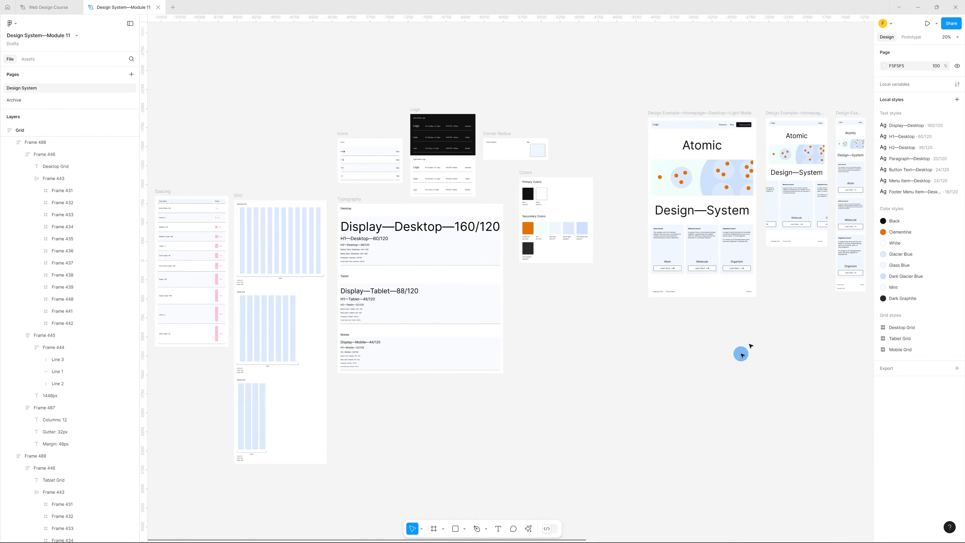
pyautogui.scroll(5, 269, 405)
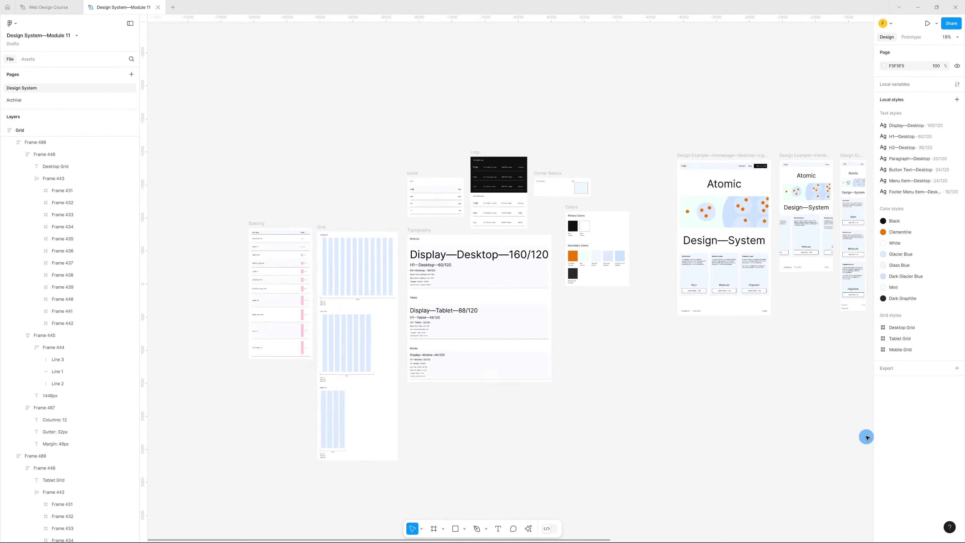
pyautogui.scroll(3, 423, 216)
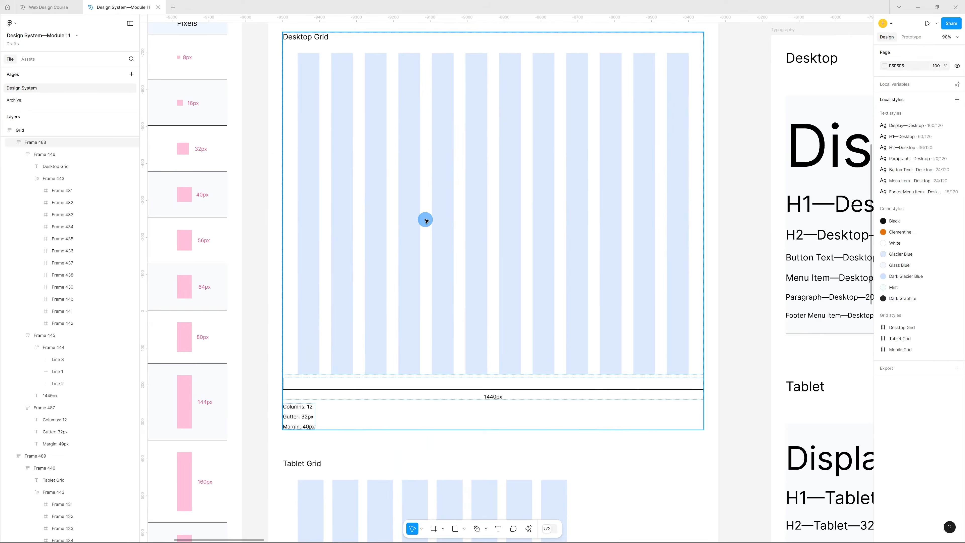
pyautogui.tripleClick(424, 219)
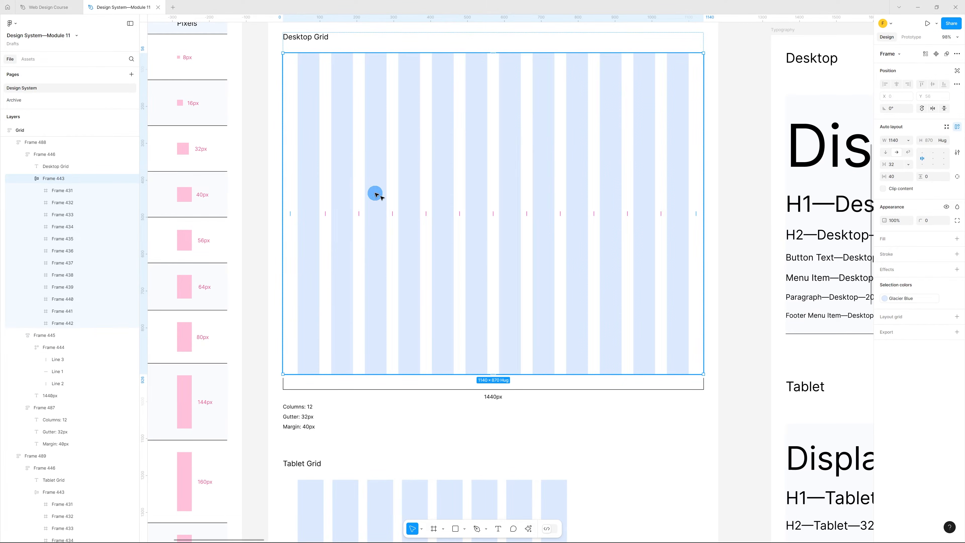
pyautogui.hotkey('shift', '1')
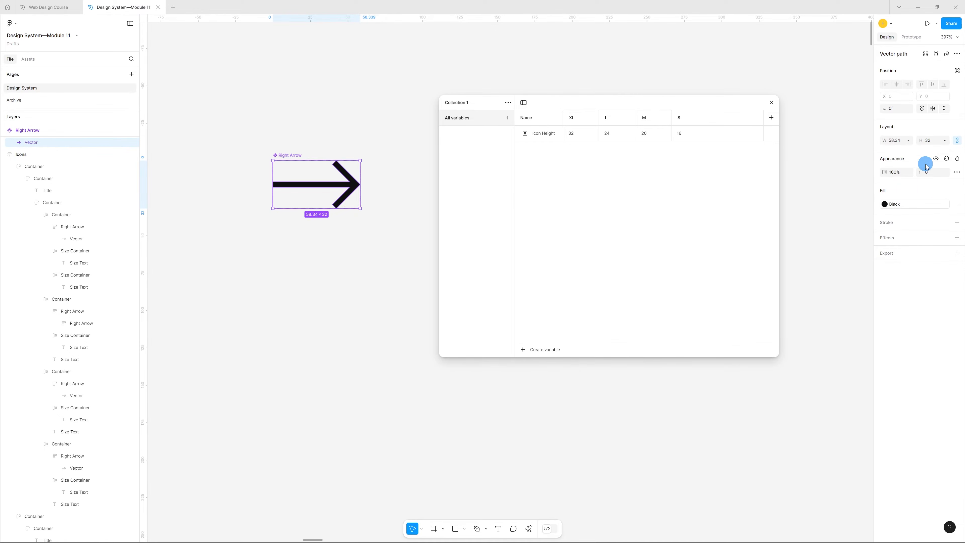
# - Apply the Icon Height variable to the height of the vector in the Right Arrow component
pyautogui.click(944, 140)
pyautogui.click(930, 188)
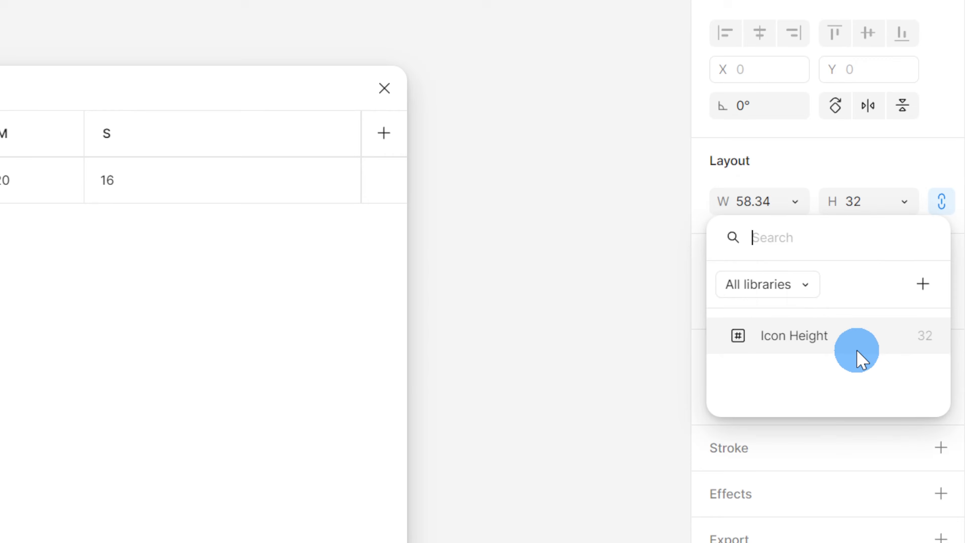
pyautogui.click(850, 345)
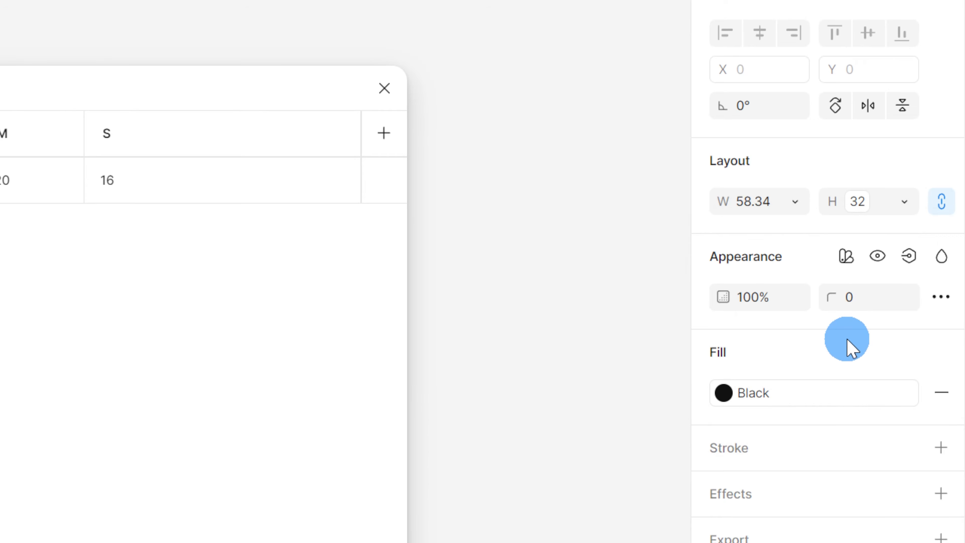
# - Apply the L mode of Collection 1 to the Right Arrow component's vector
pyautogui.click(846, 257)
pyautogui.moveTo(843, 325)
pyautogui.click(577, 400)
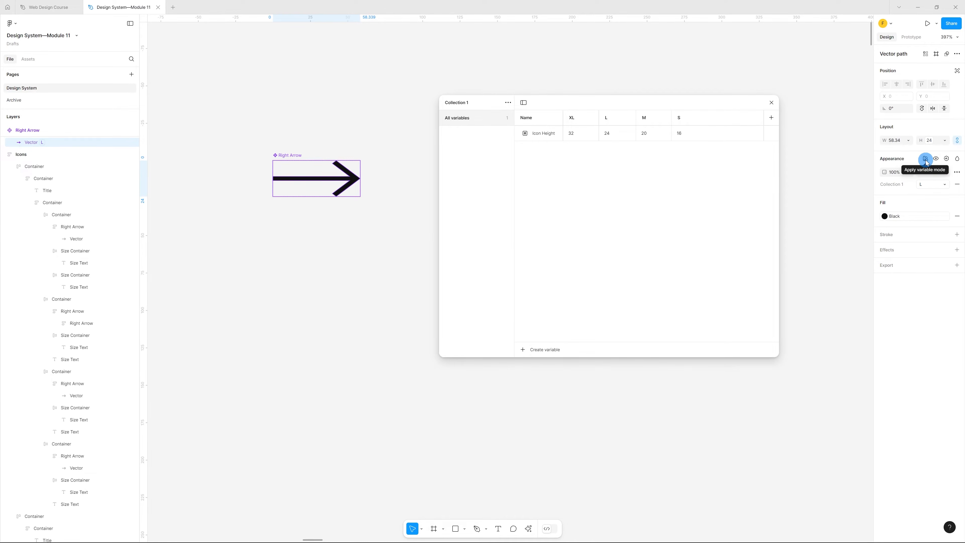
pyautogui.click(927, 184)
pyautogui.click(817, 230)
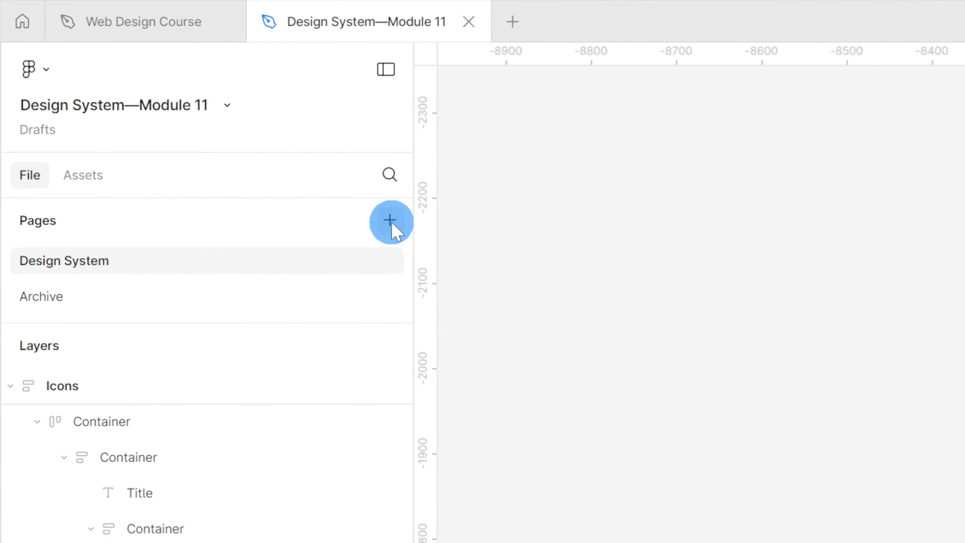
# - Add a new page named Components to the file
pyautogui.click(131, 74)
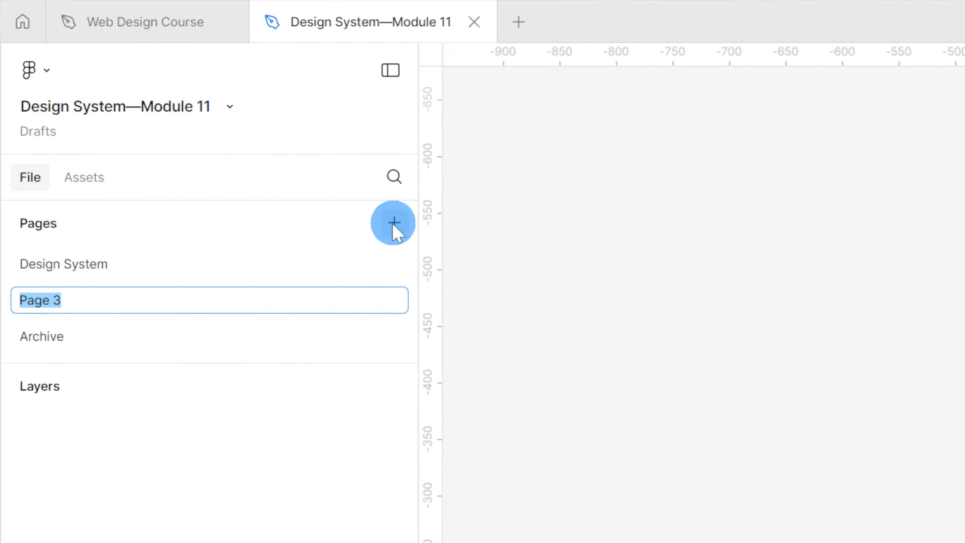
pyautogui.write('Components')
pyautogui.press('Return')
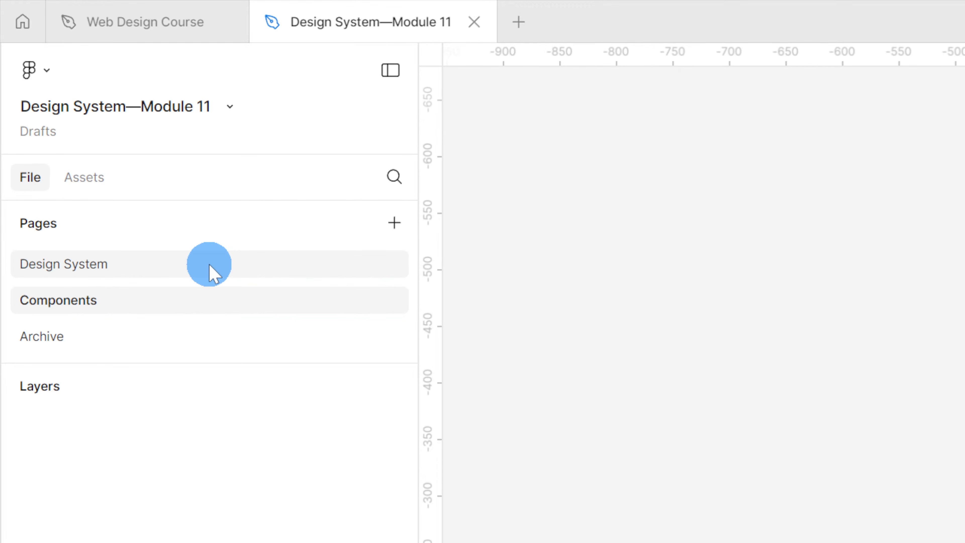
# - On the Design System page, duplicate the 32px Light Mode Right Arrow frame onto the empty canvas beside the Icons frame
pyautogui.click(112, 265)
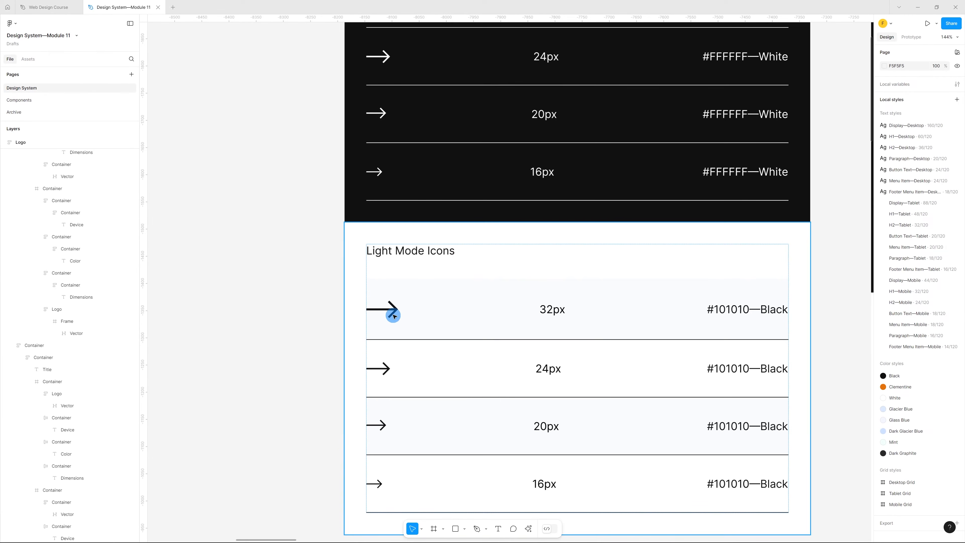
pyautogui.doubleClick(391, 309)
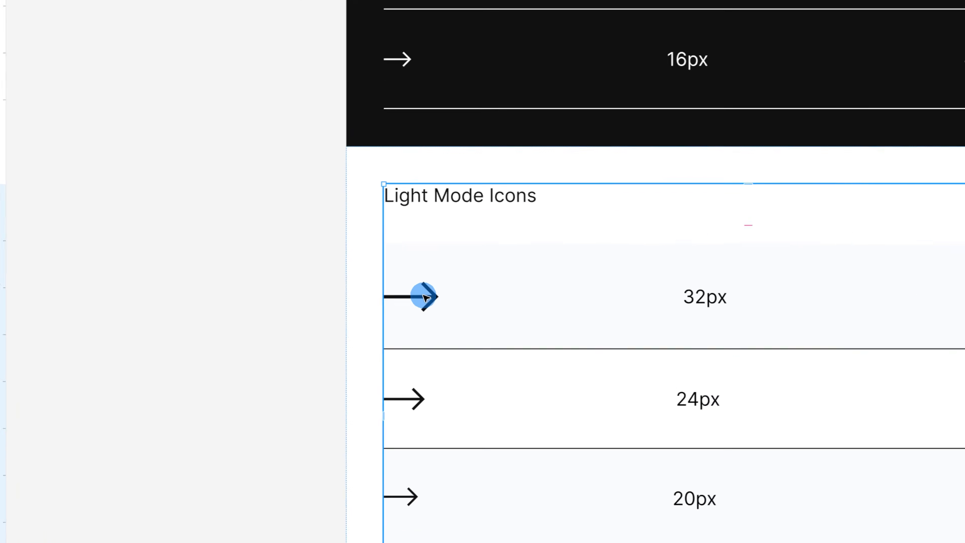
pyautogui.click(486, 275)
pyautogui.click(487, 275)
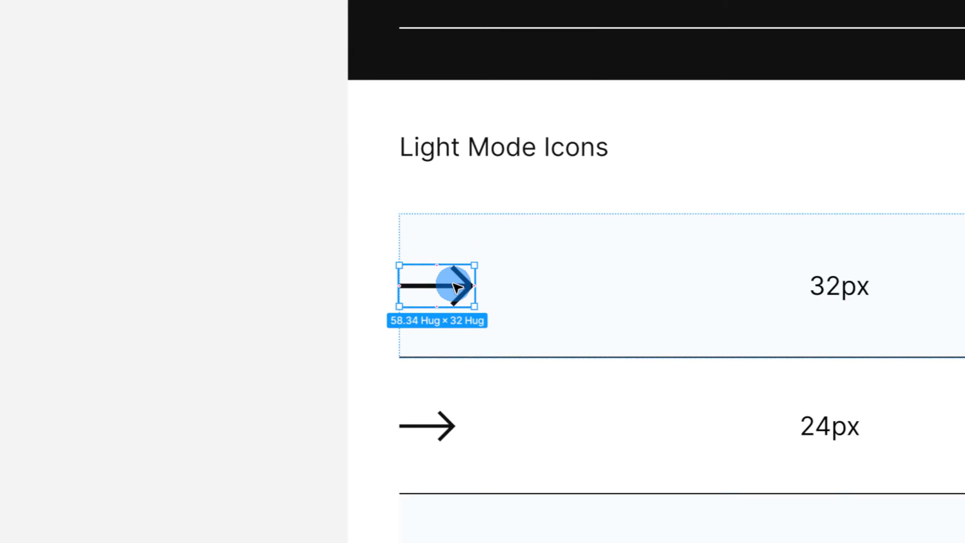
pyautogui.click(63, 224)
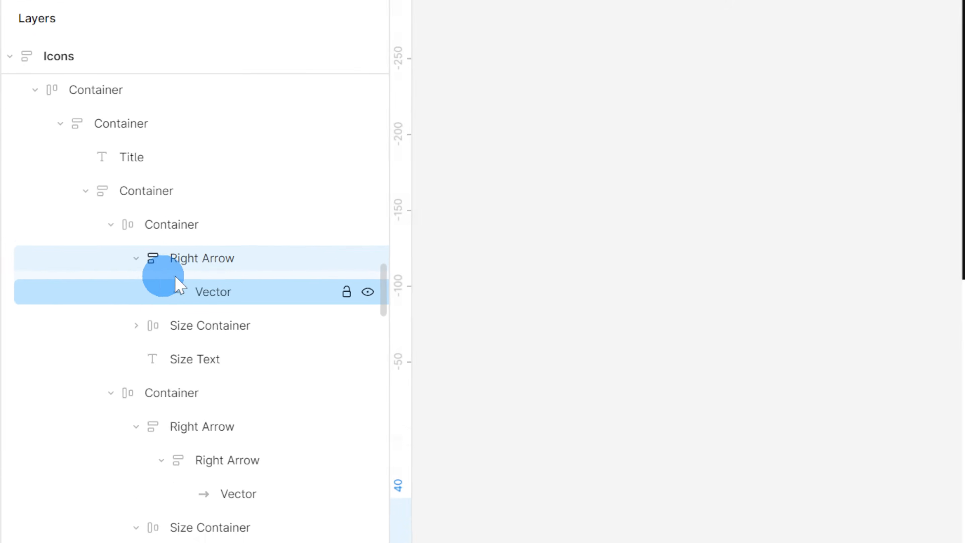
pyautogui.click(228, 264)
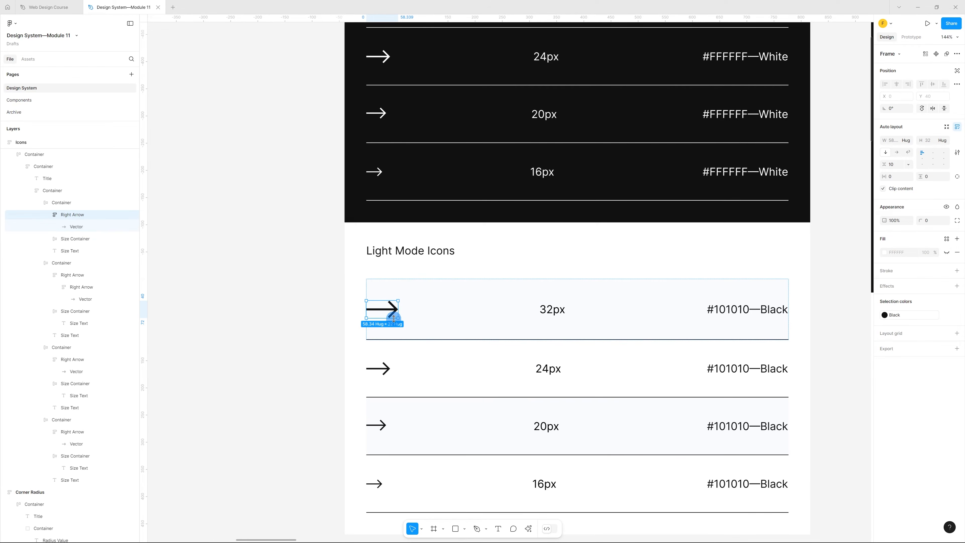
pyautogui.moveTo(391, 311); pyautogui.dragTo(276, 281)
pyautogui.click(286, 334)
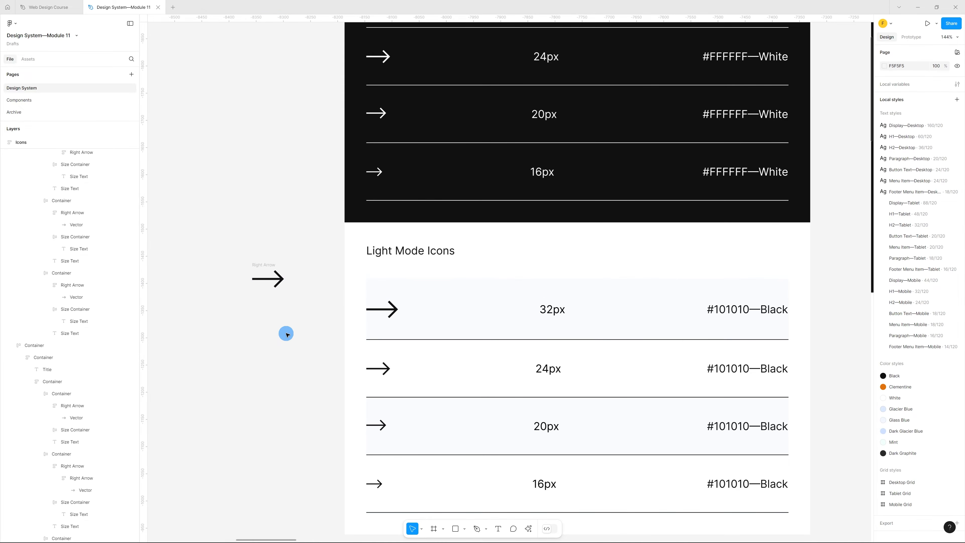
# - Duplicate the 32px-high Light Mode Logo frame and place the copy beneath the loose Right Arrow copy
pyautogui.scroll(-5, 418, 268)
pyautogui.scroll(5, 659, 334)
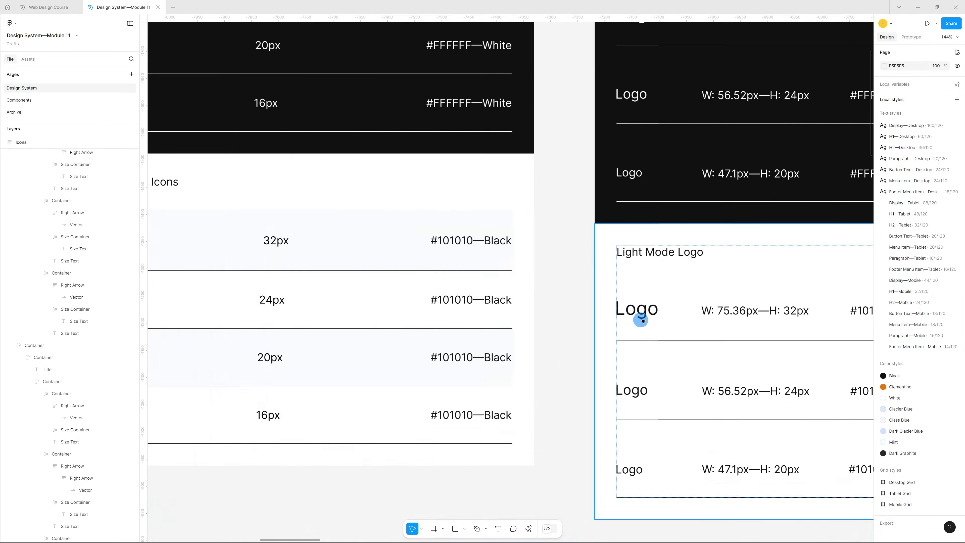
pyautogui.scroll(2, 641, 320)
pyautogui.click(644, 315)
pyautogui.click(646, 312)
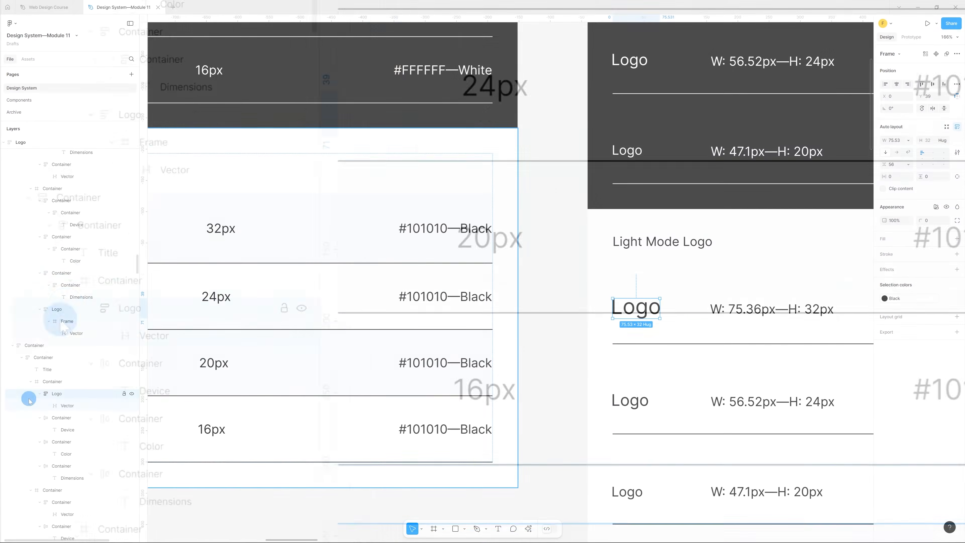
pyautogui.moveTo(646, 315); pyautogui.dragTo(248, 273)
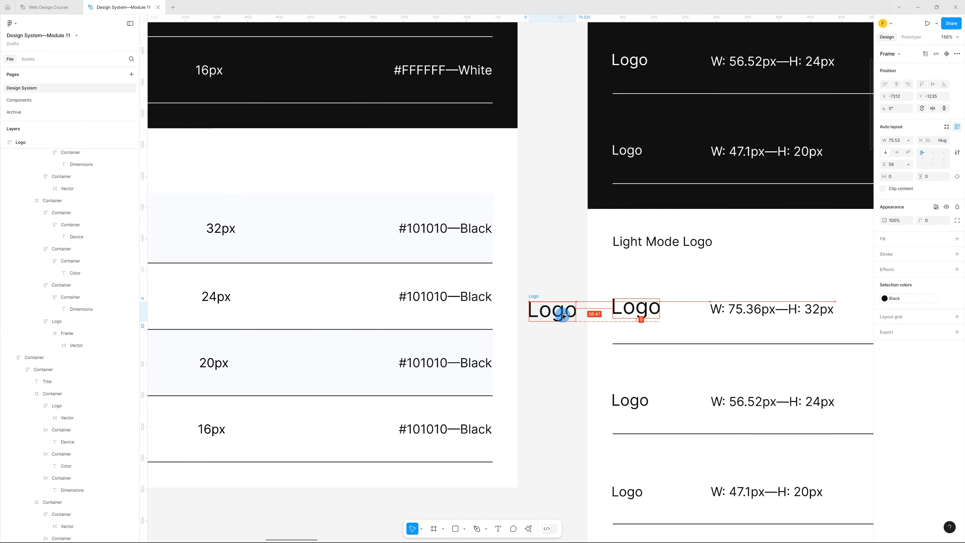
pyautogui.scroll(-5, 564, 314)
pyautogui.click(286, 304)
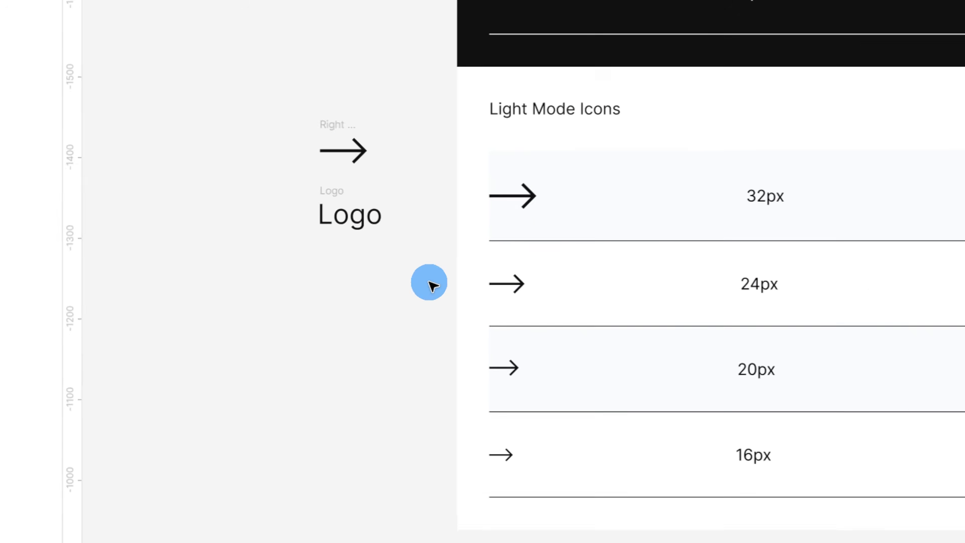
# - Copy the loose Right Arrow and Logo frames together onto the Components page
pyautogui.moveTo(290, 309); pyautogui.dragTo(222, 218)
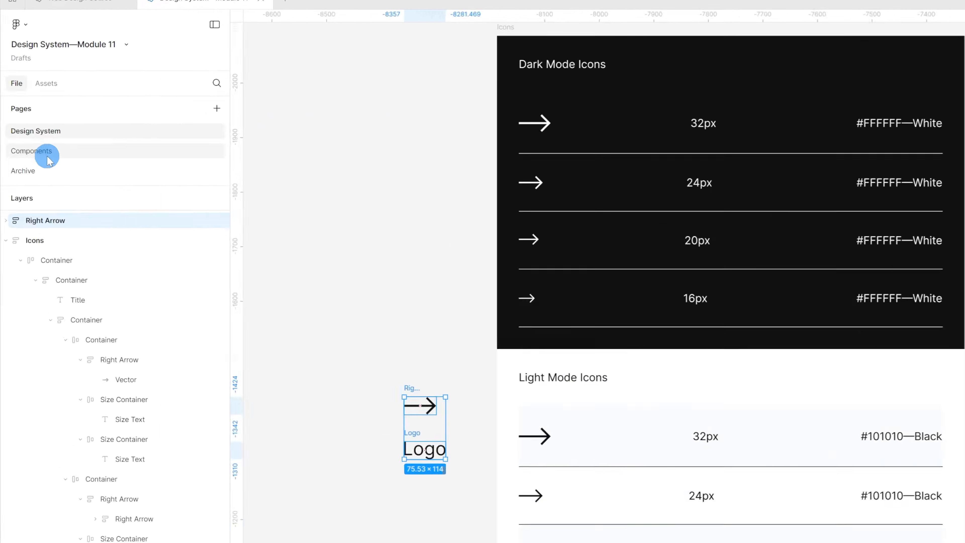
pyautogui.click(47, 159)
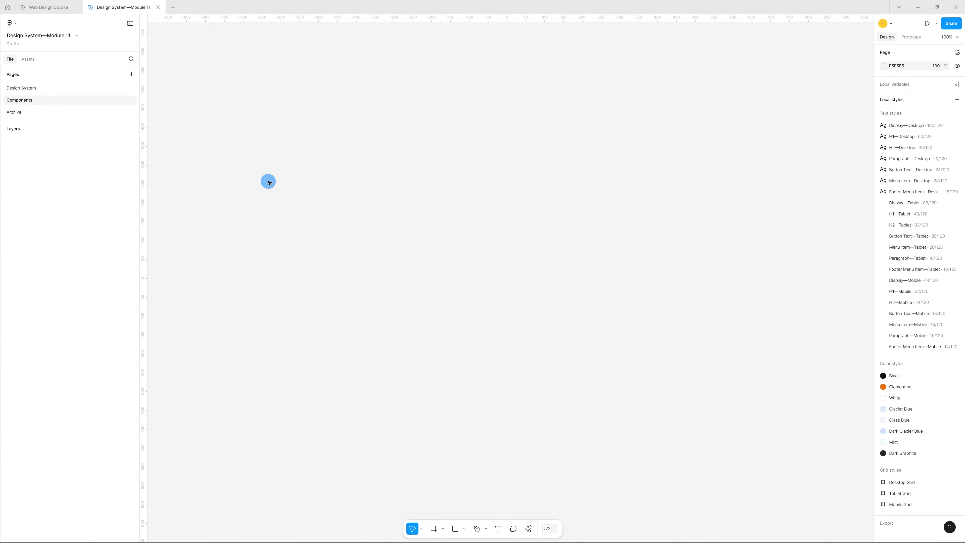
pyautogui.scroll(-5, 268, 182)
pyautogui.scroll(-3, 265, 189)
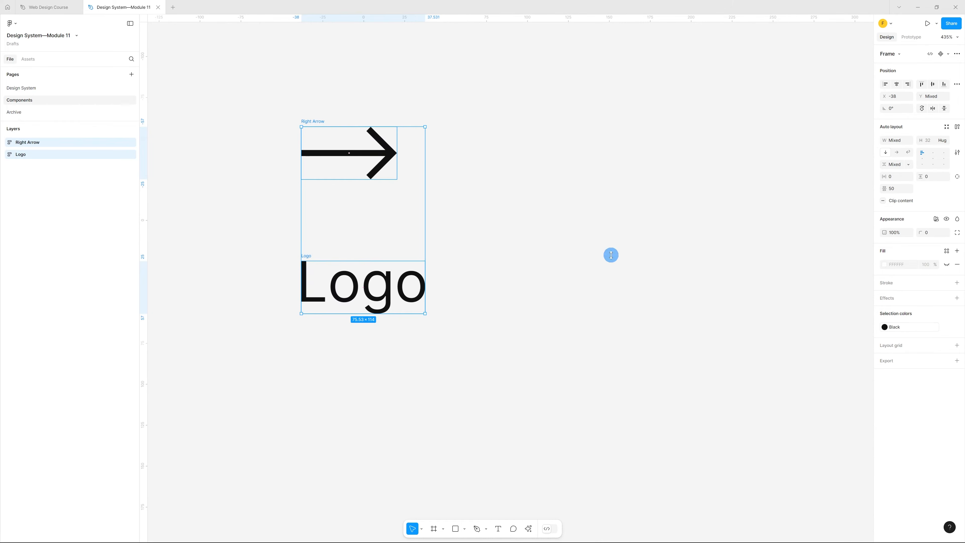
pyautogui.click(627, 296)
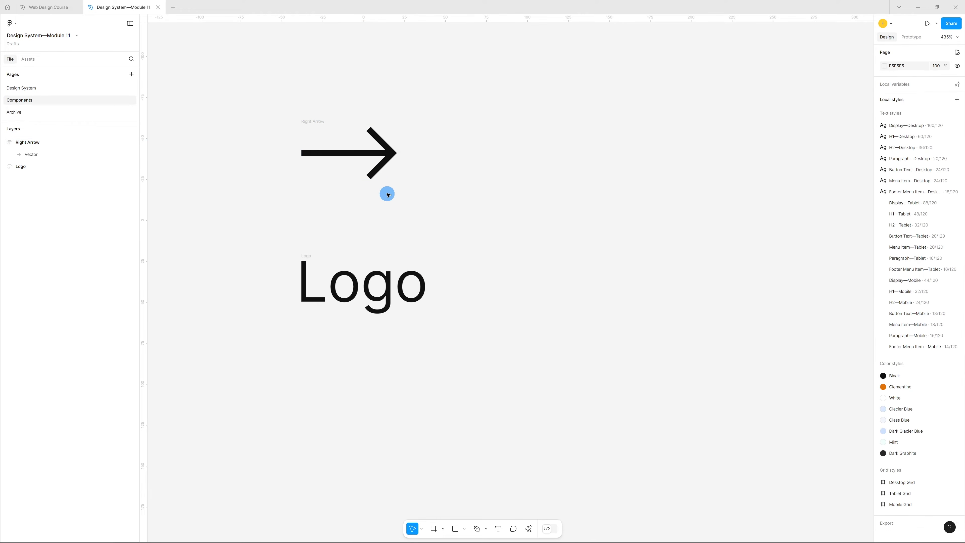
# - Convert the Right Arrow frame and the Logo frame into separate components
pyautogui.click(319, 123)
pyautogui.rightClick(374, 147)
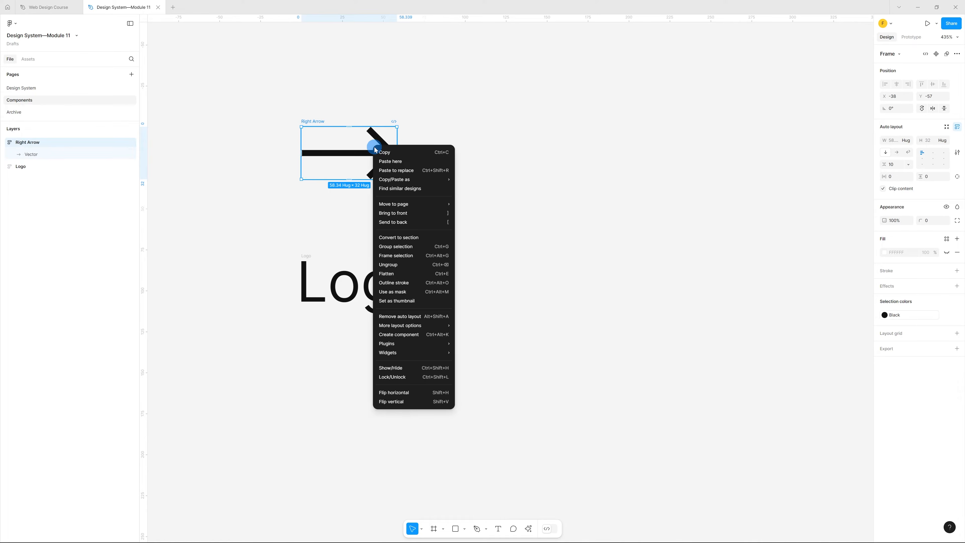
pyautogui.click(414, 334)
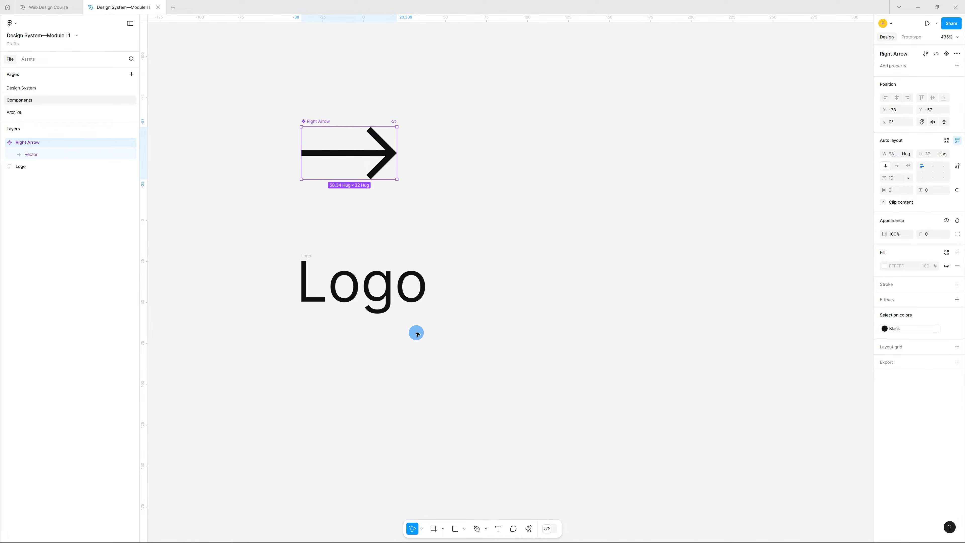
pyautogui.click(306, 262)
pyautogui.rightClick(347, 279)
pyautogui.click(410, 396)
# - Rename the two components as Right Arrow—Component and Logo—Component
pyautogui.click(327, 121)
pyautogui.doubleClick(327, 121)
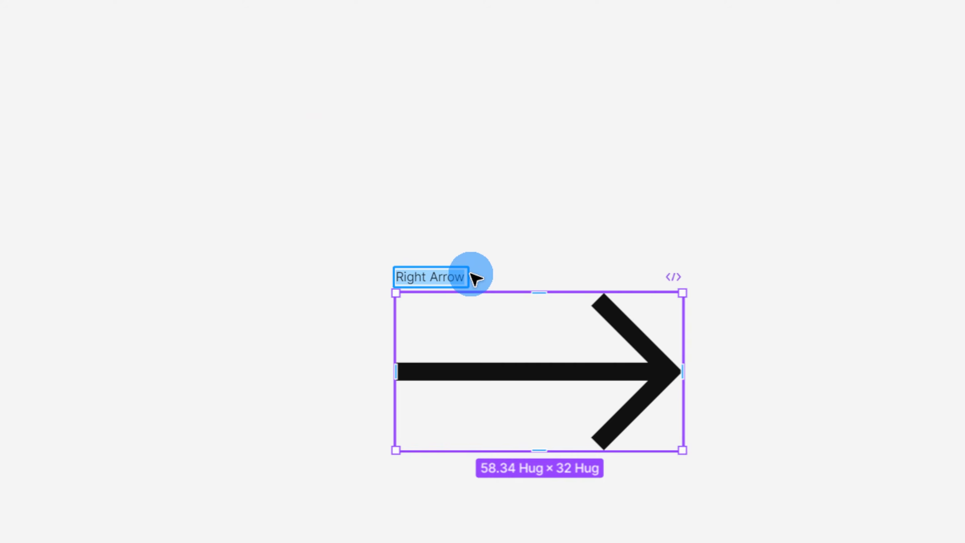
pyautogui.click(463, 276)
pyautogui.write('—Component')
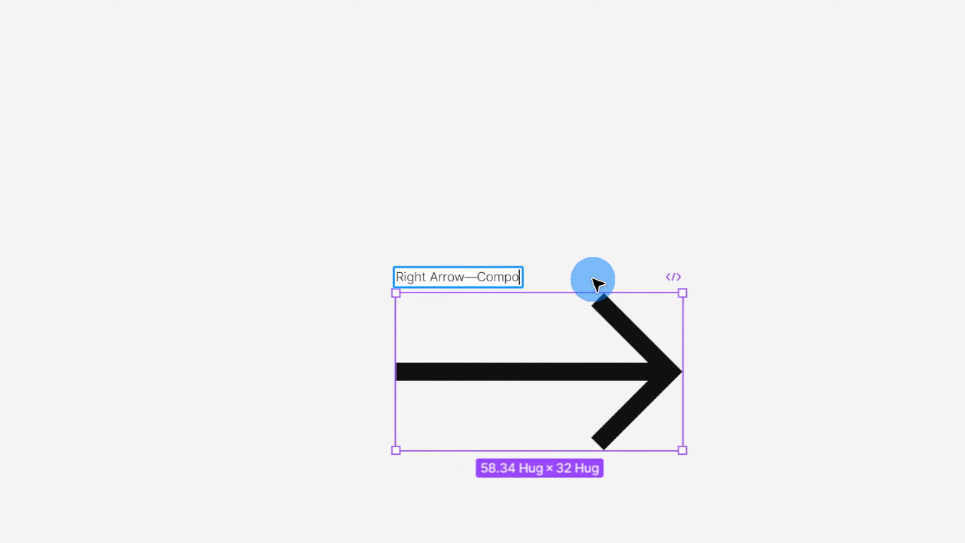
pyautogui.press('Return')
pyautogui.scroll(-5, 598, 283)
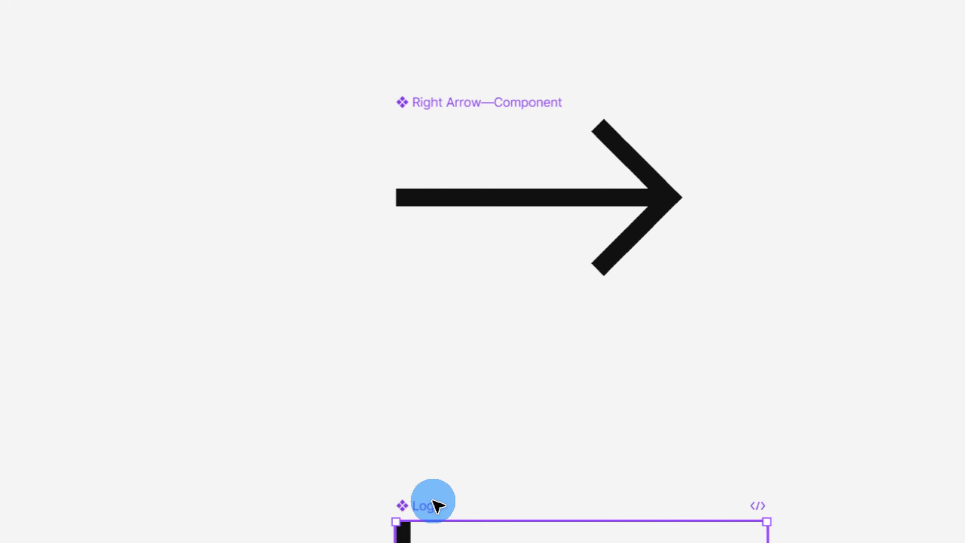
pyautogui.doubleClick(423, 471)
pyautogui.write('—Component')
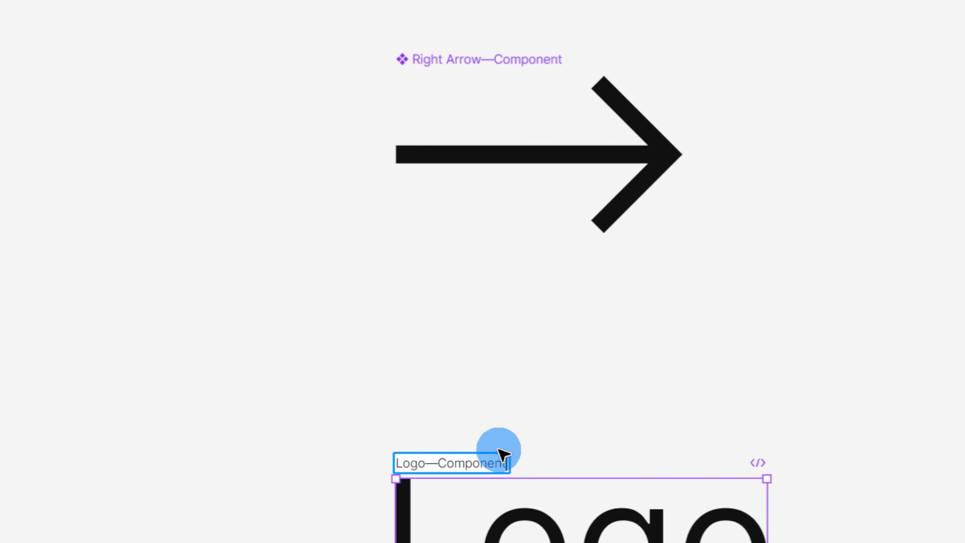
pyautogui.press('Return')
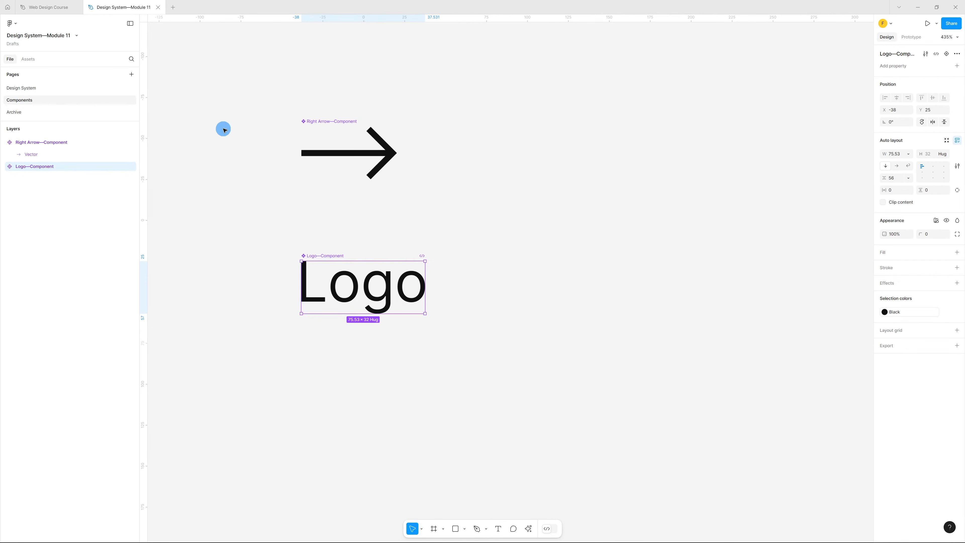
# - Check the components created in this file among its assets, and return to the page and layer list
pyautogui.click(28, 59)
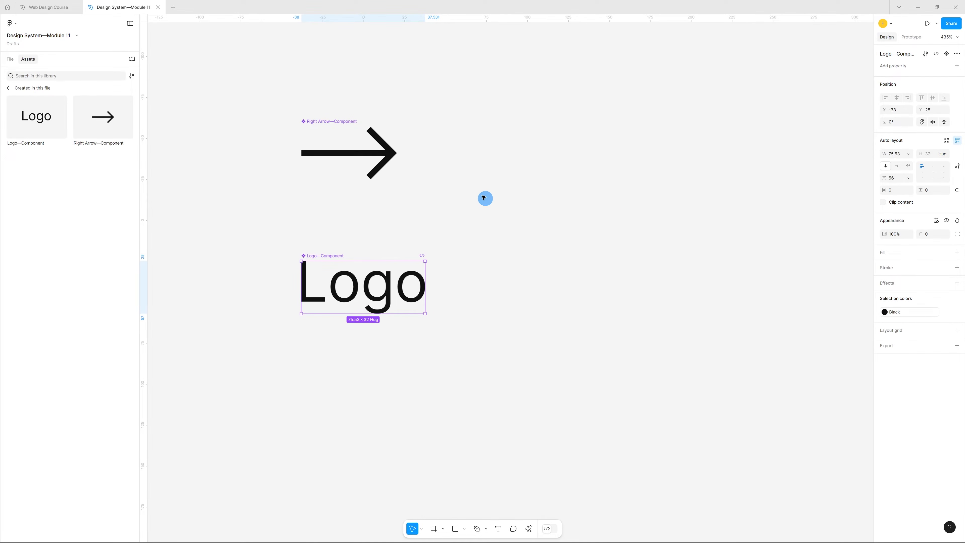
pyautogui.click(331, 121)
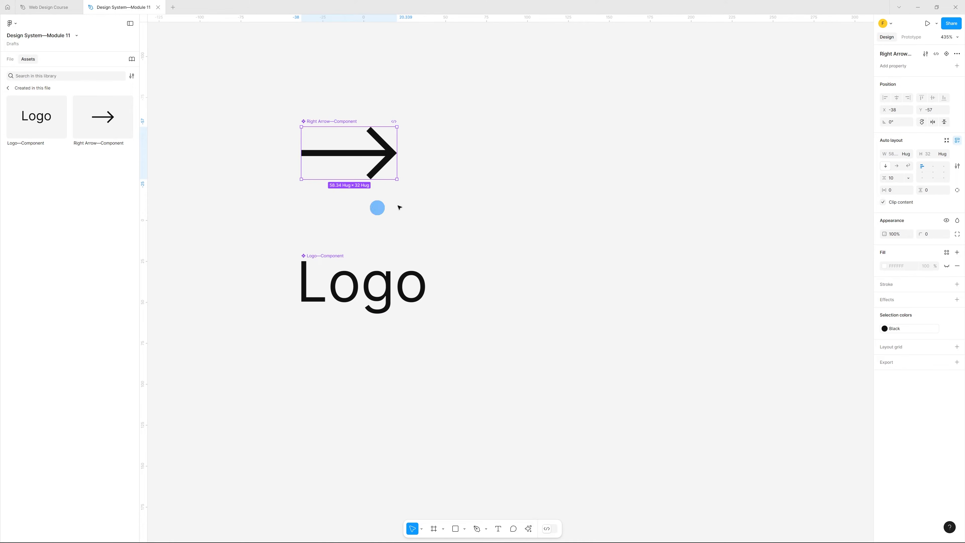
pyautogui.click(10, 59)
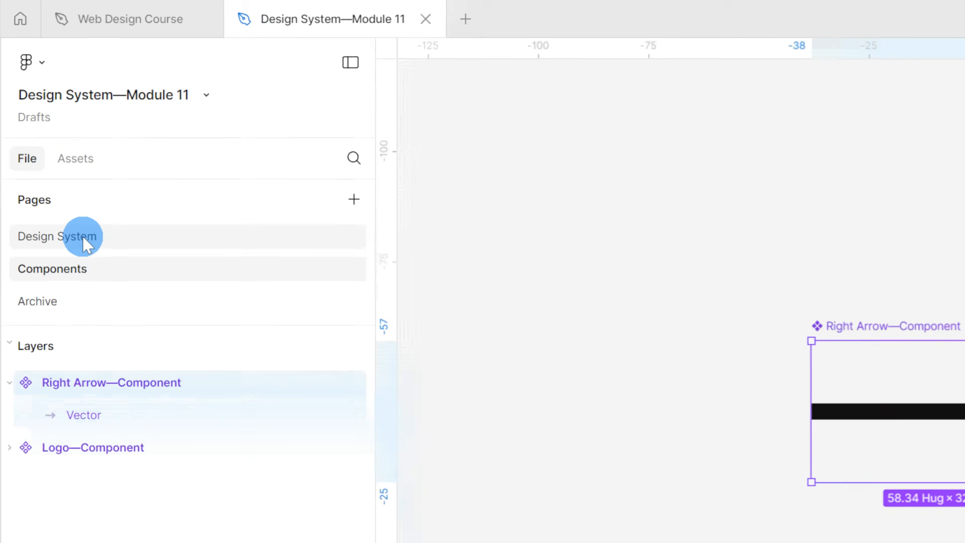
# - Copy the Icons frame from the Design System page as a PNG and paste it onto the Components page
pyautogui.click(35, 98)
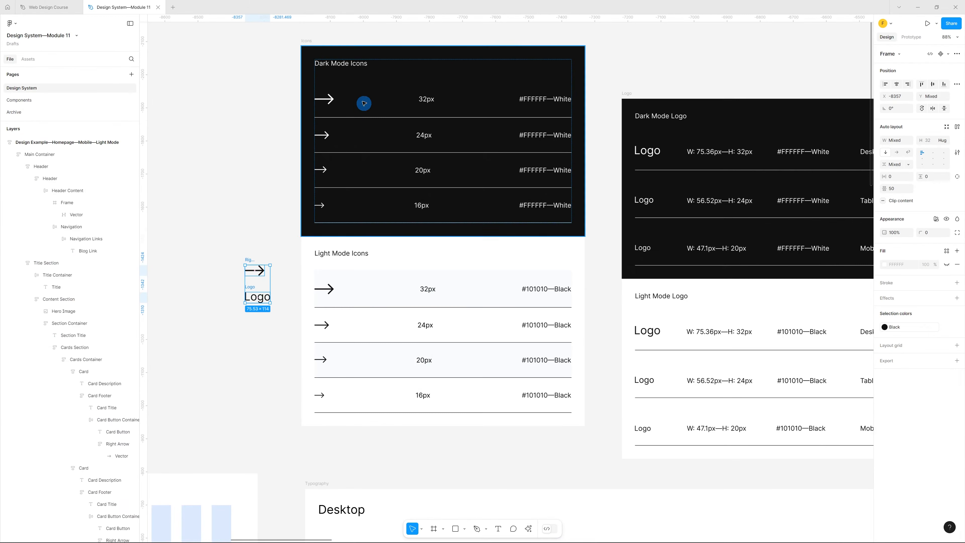
pyautogui.click(307, 41)
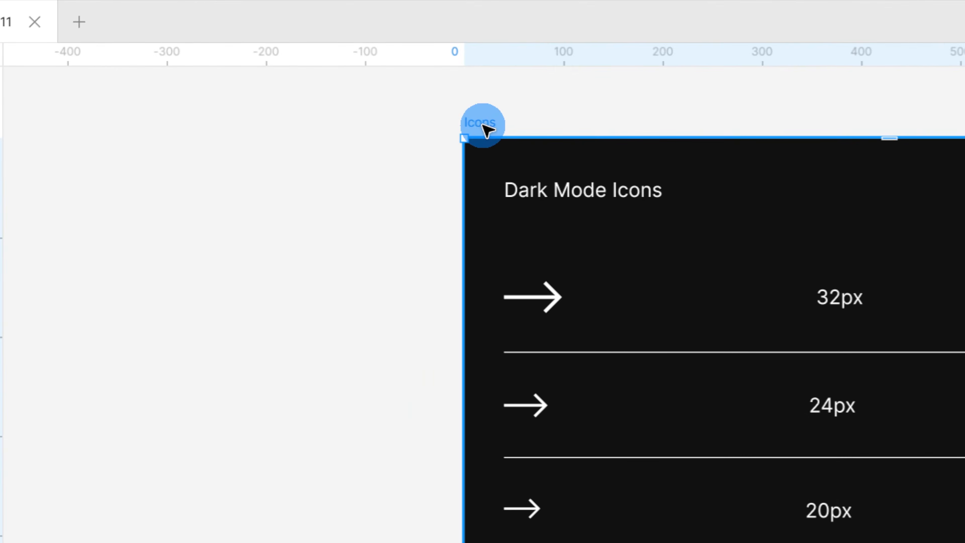
pyautogui.rightClick(486, 131)
pyautogui.moveTo(556, 222)
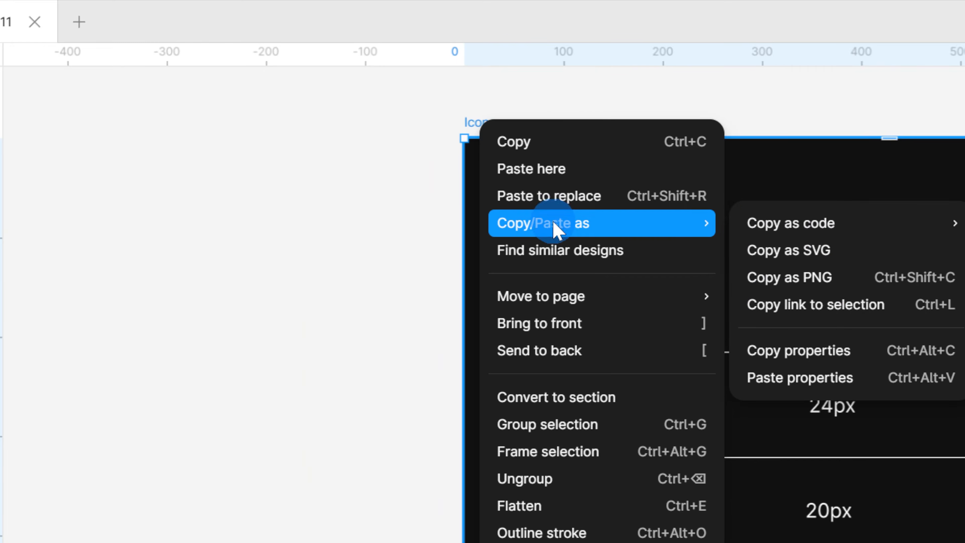
pyautogui.click(841, 284)
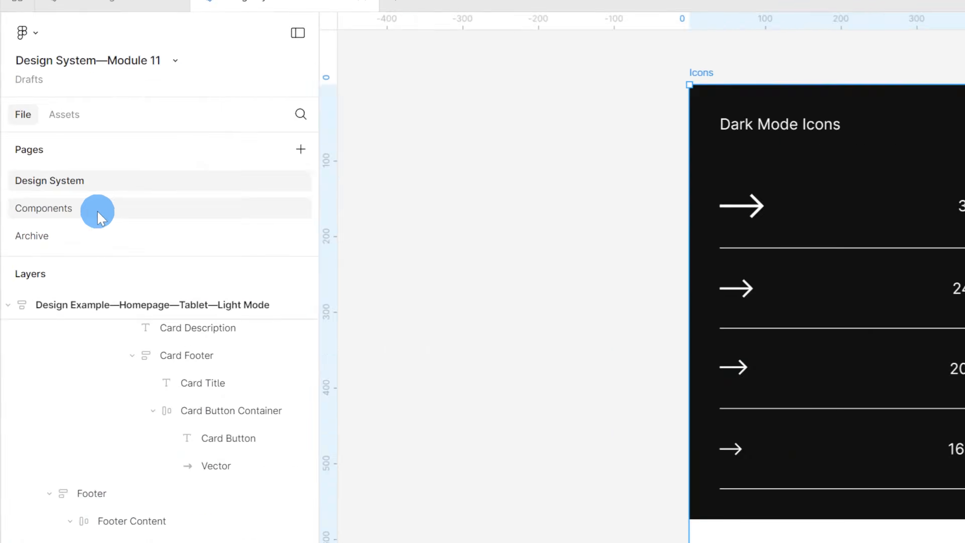
pyautogui.click(98, 213)
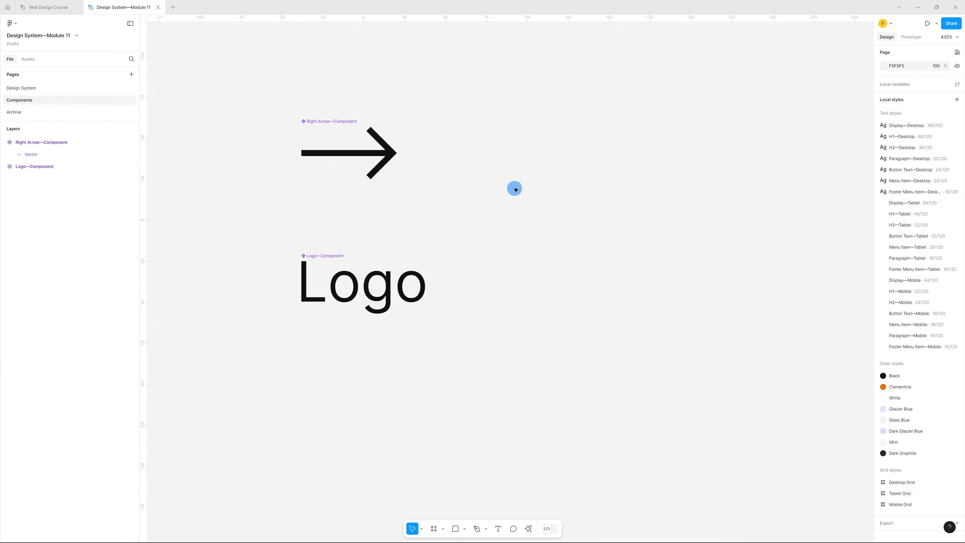
pyautogui.hotkey('ctrl', 'v')
pyautogui.scroll(-10, 513, 185)
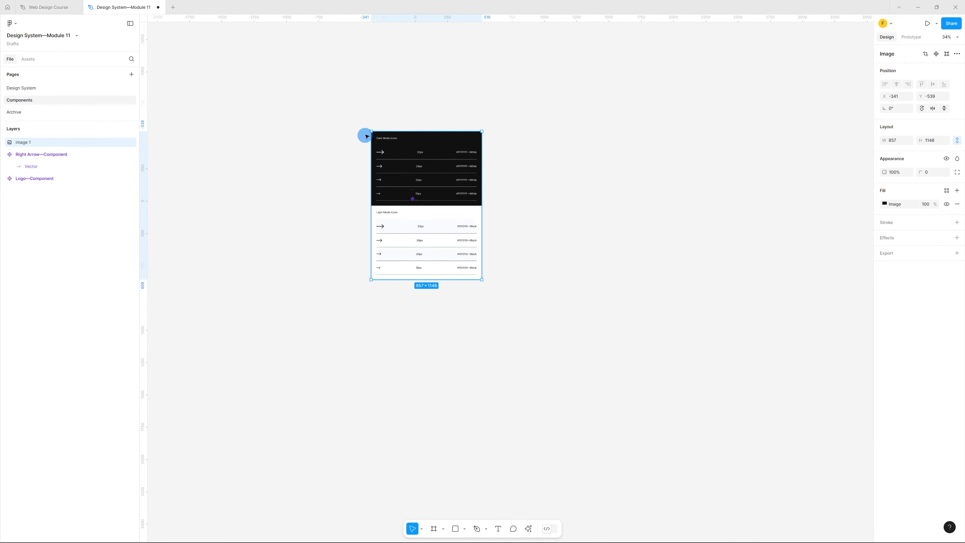
# - Move the pasted icons image beside the two components and scale it down proportionally to about 477 × 639
pyautogui.moveTo(411, 153); pyautogui.dragTo(469, 168)
pyautogui.scroll(1, 478, 195)
pyautogui.scroll(5, 478, 195)
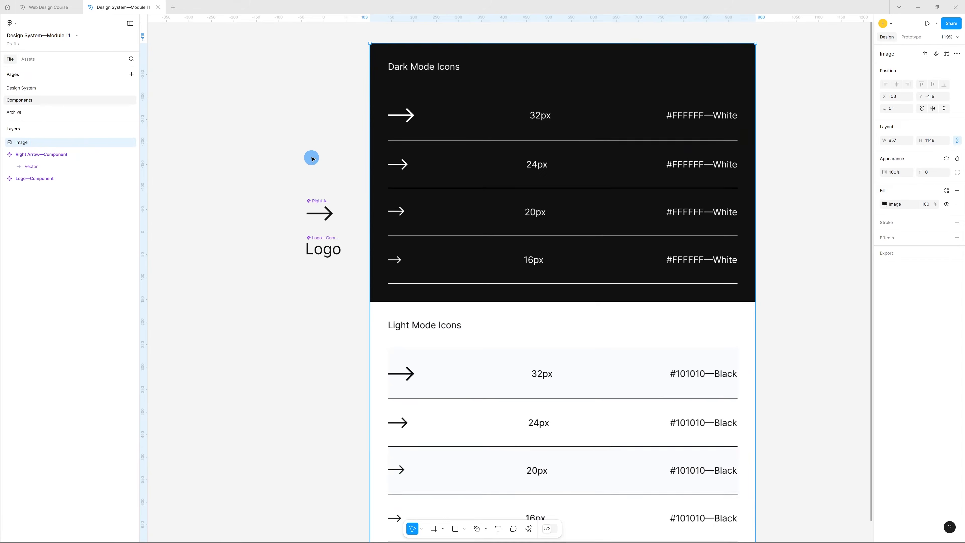
pyautogui.scroll(-2, 313, 158)
pyautogui.moveTo(355, 73); pyautogui.dragTo(377, 159)
pyautogui.scroll(5, 359, 164)
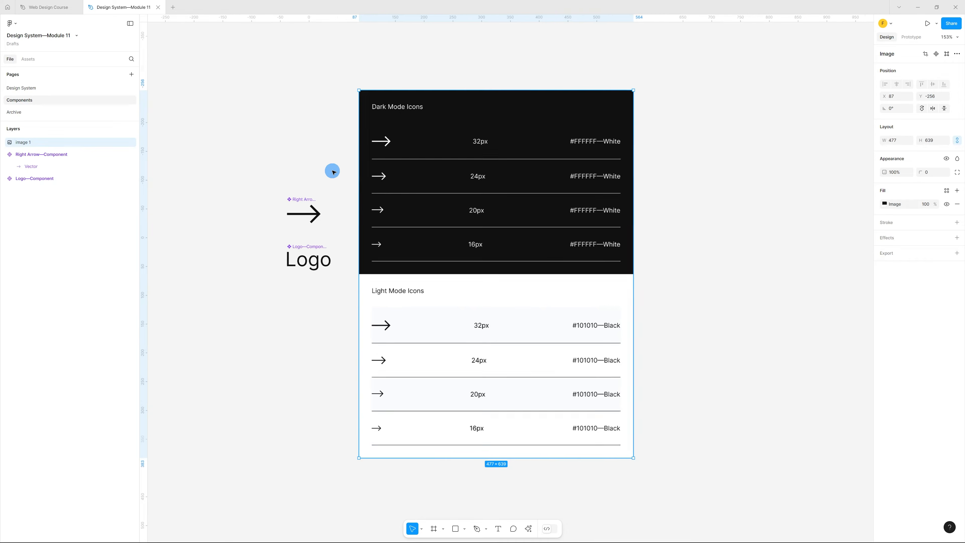
# - Move the Right Arrow component up, centred well above the Logo component, to about X -29, Y -295
pyautogui.scroll(-1, 332, 169)
pyautogui.scroll(-1, 329, 152)
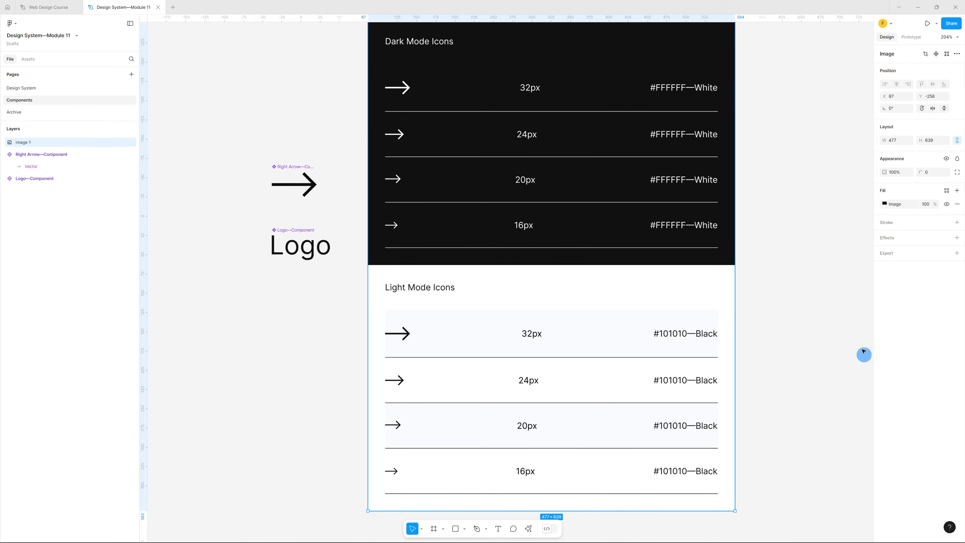
pyautogui.click(822, 323)
pyautogui.moveTo(297, 170); pyautogui.dragTo(294, 131)
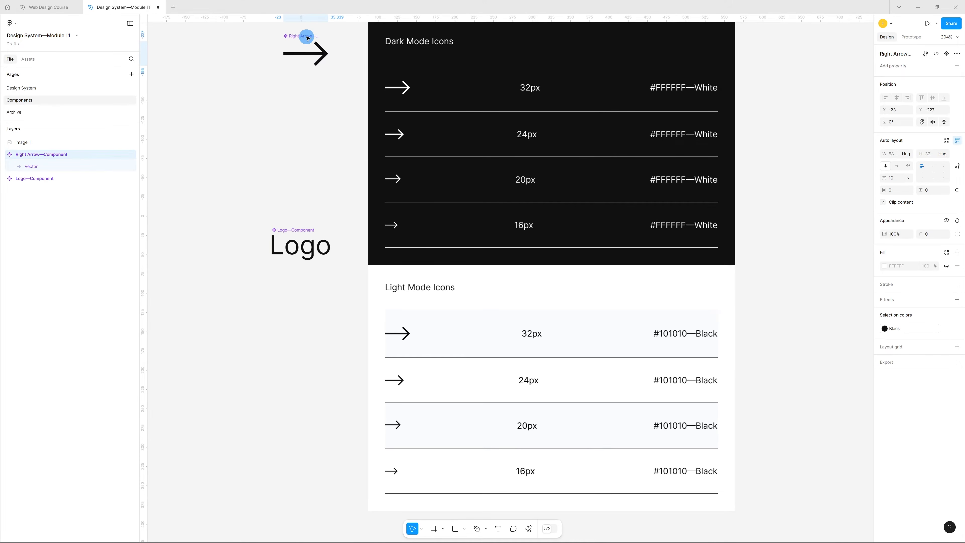
pyautogui.scroll(3, 318, 123)
pyautogui.moveTo(303, 141); pyautogui.dragTo(298, 90)
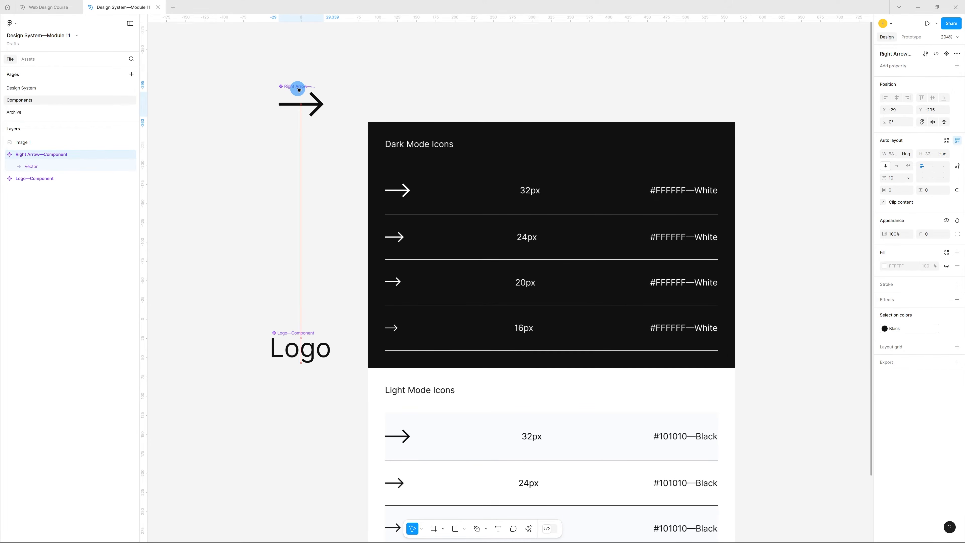
# - Add a variant to the Right Arrow main component
pyautogui.rightClick(311, 105)
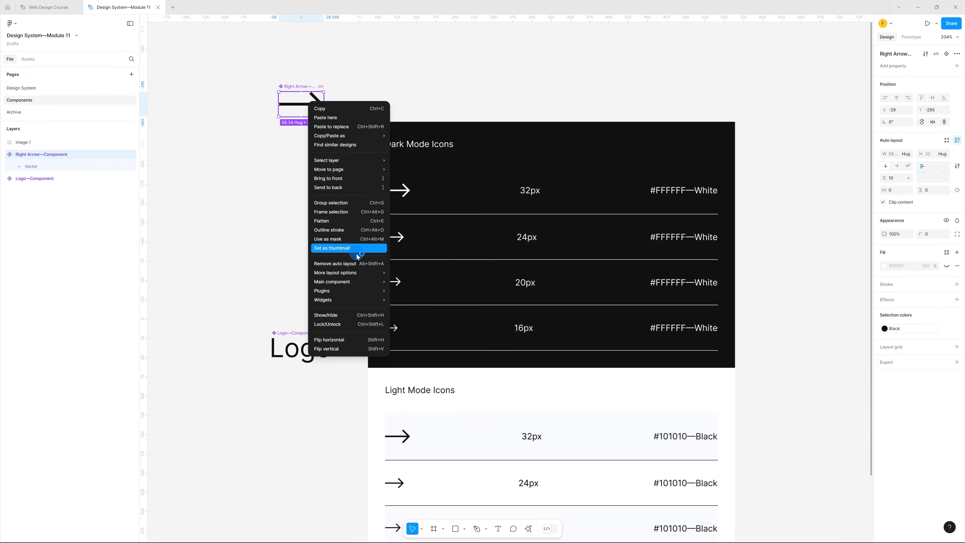
pyautogui.moveTo(359, 280)
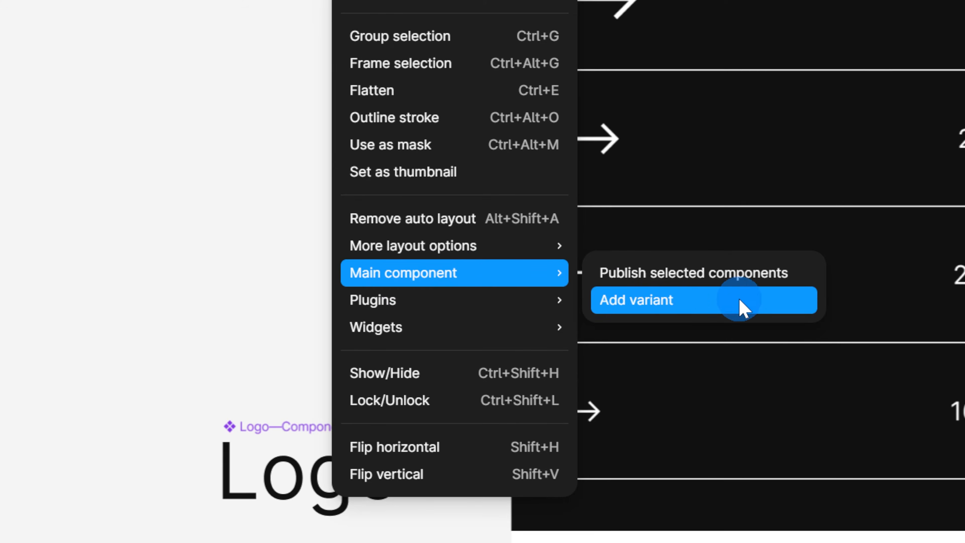
pyautogui.click(706, 300)
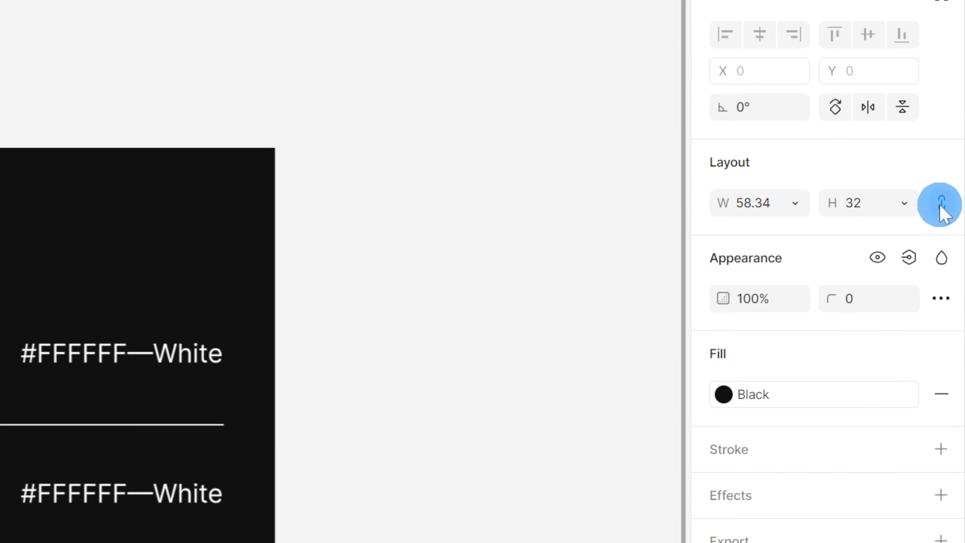
# - Set the height of the new variant's arrow vector to 24 with its aspect ratio locked, and reselect the variant
pyautogui.click(942, 205)
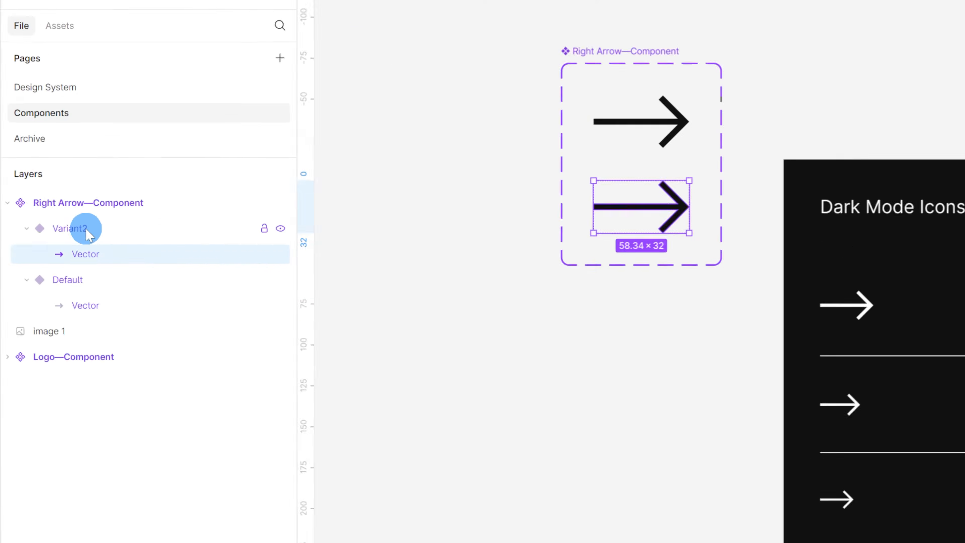
pyautogui.click(86, 229)
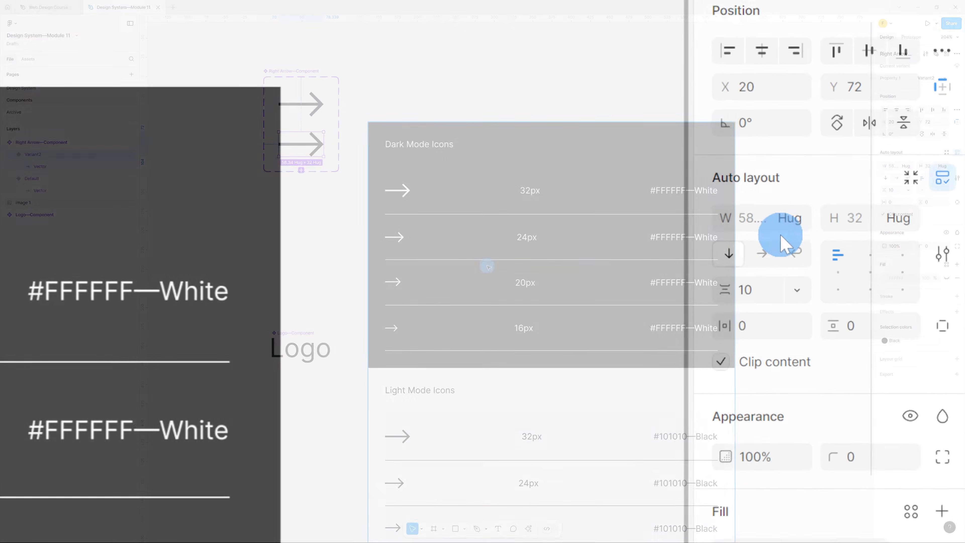
pyautogui.click(38, 167)
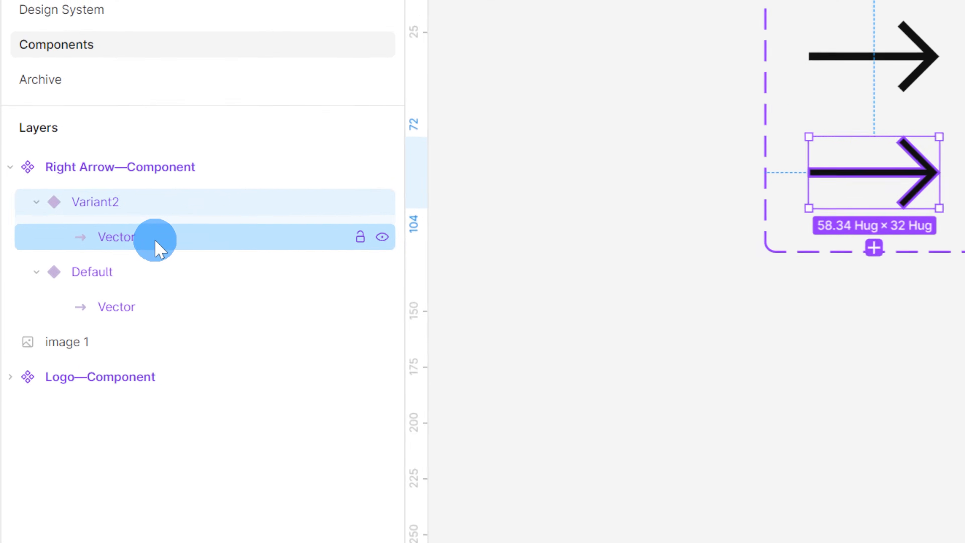
pyautogui.click(54, 168)
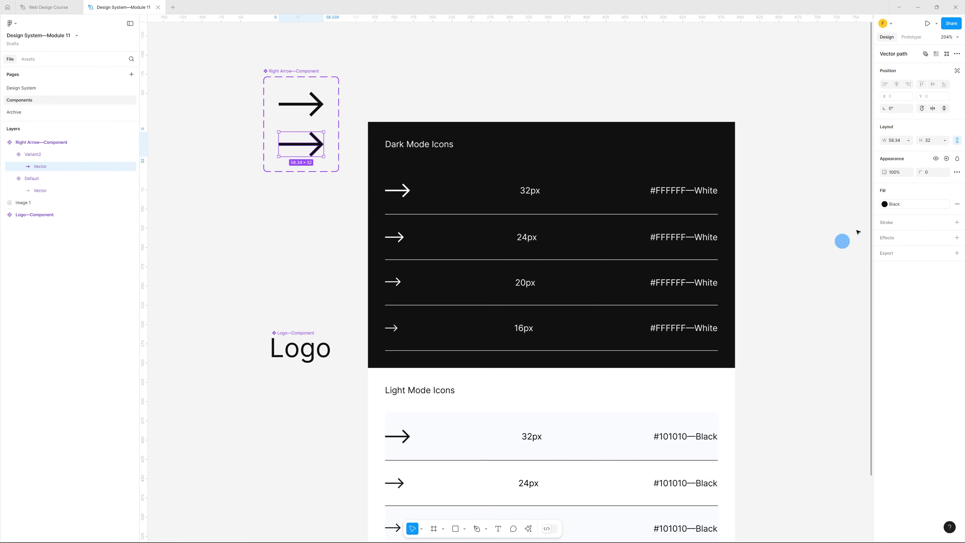
pyautogui.click(930, 141)
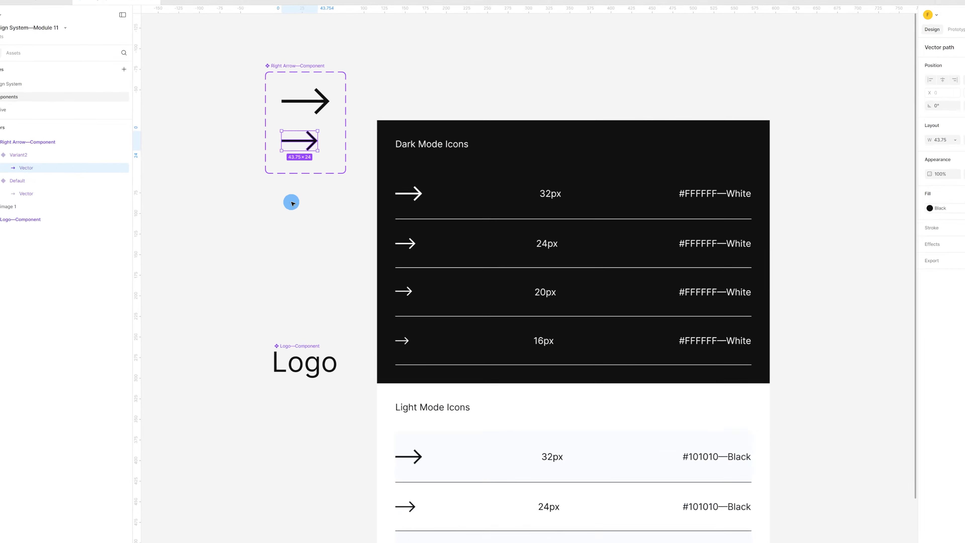
pyautogui.hotkey('shift', 'Return')
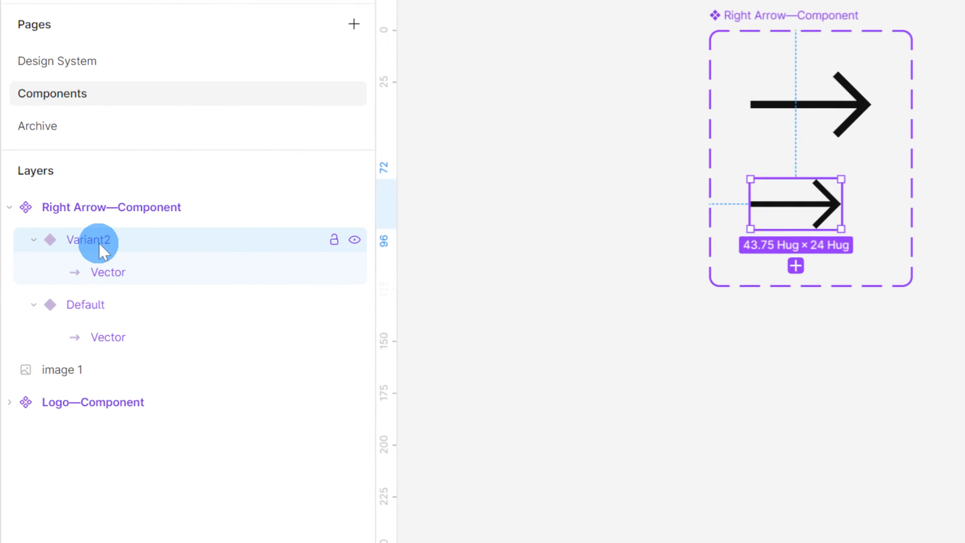
# - Rename the second variant's value so its layer name reads Property 1=Logo—24px
pyautogui.doubleClick(44, 156)
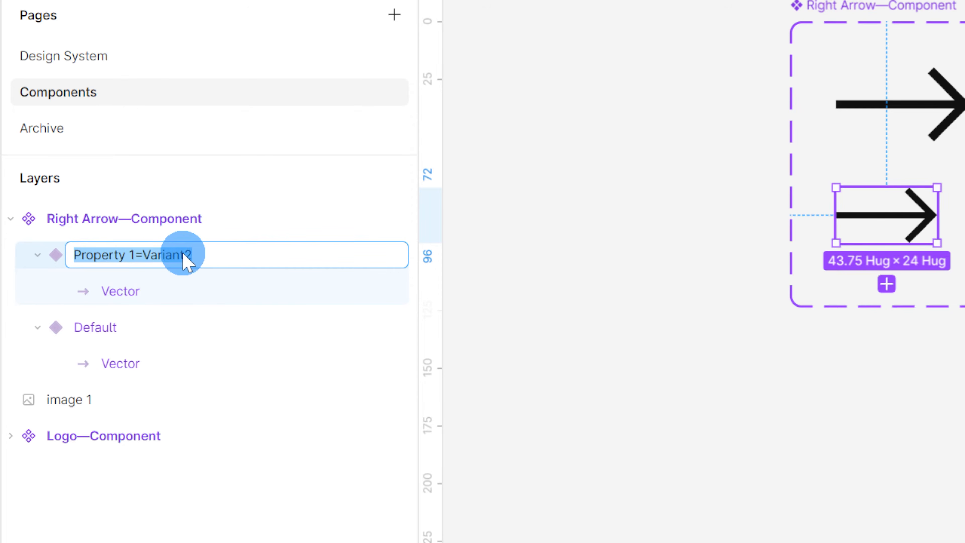
pyautogui.moveTo(147, 262); pyautogui.dragTo(190, 263)
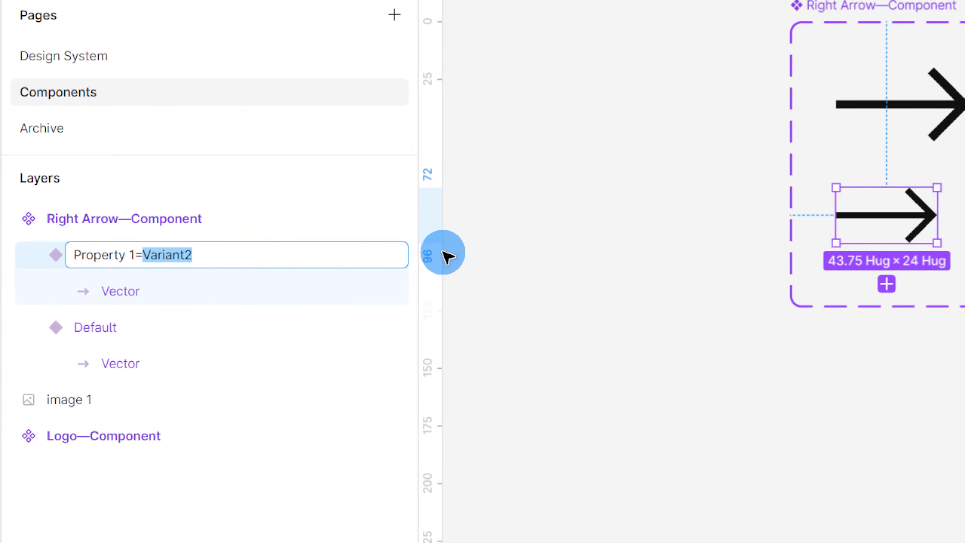
pyautogui.write('Logo')
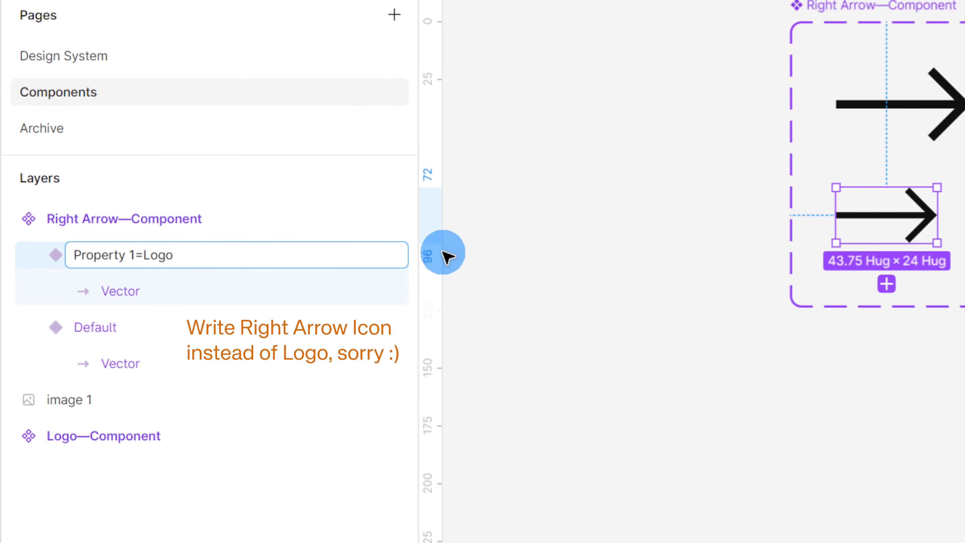
pyautogui.write('—24px')
pyautogui.press('Return')
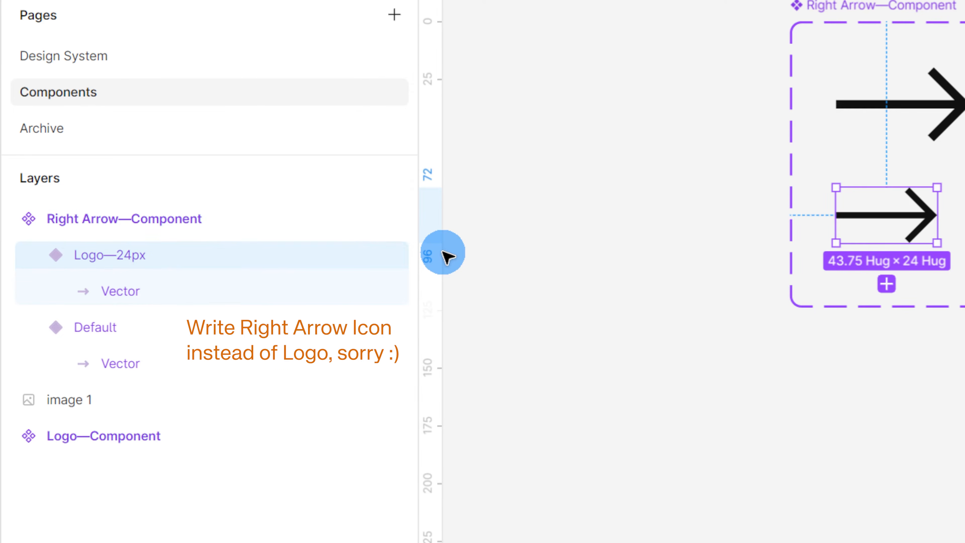
# - Place a test instance of the Default arrow variant outside the component set, above the dark icons panel
pyautogui.click(946, 83)
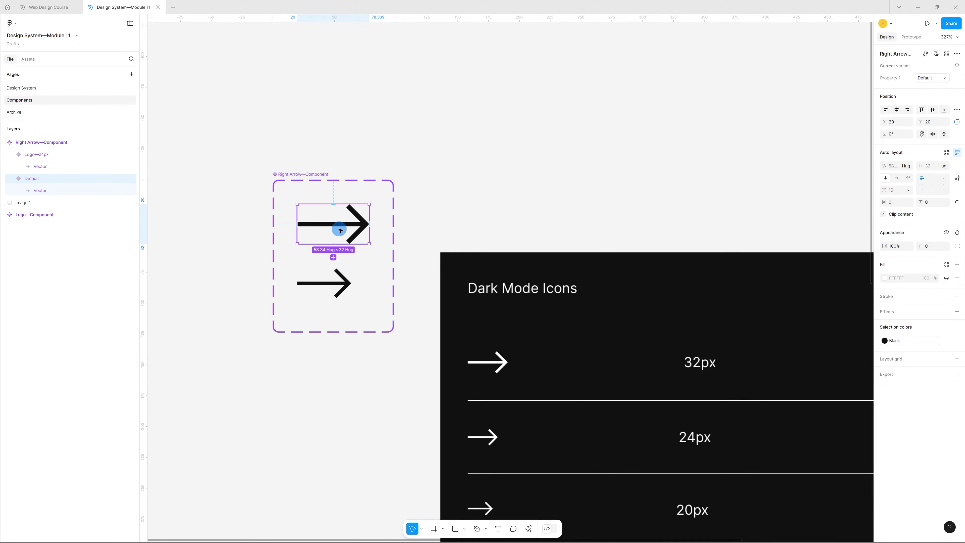
pyautogui.moveTo(334, 229); pyautogui.dragTo(548, 142)
pyautogui.click(697, 143)
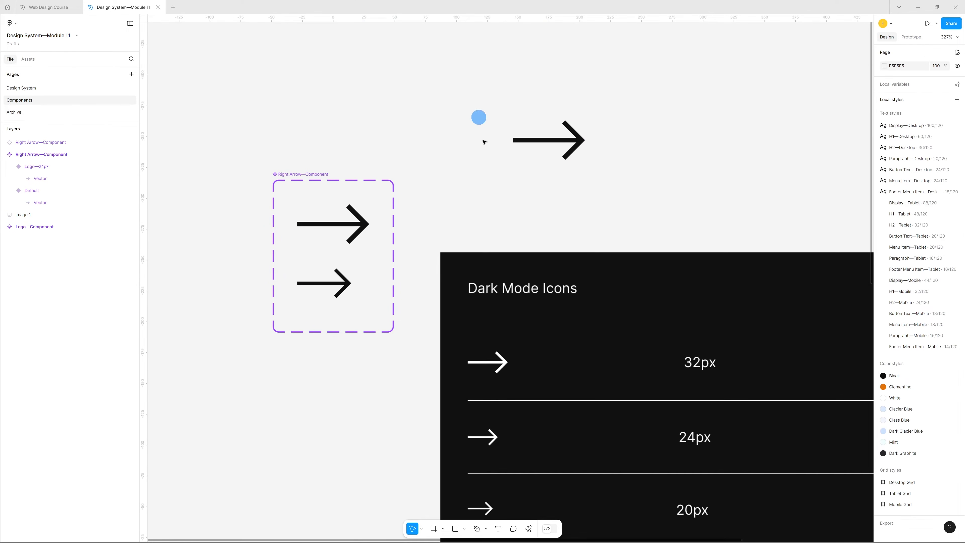
# - Switch the arrow instance between its Default and Logo—24px variants, and delete the instance
pyautogui.click(566, 135)
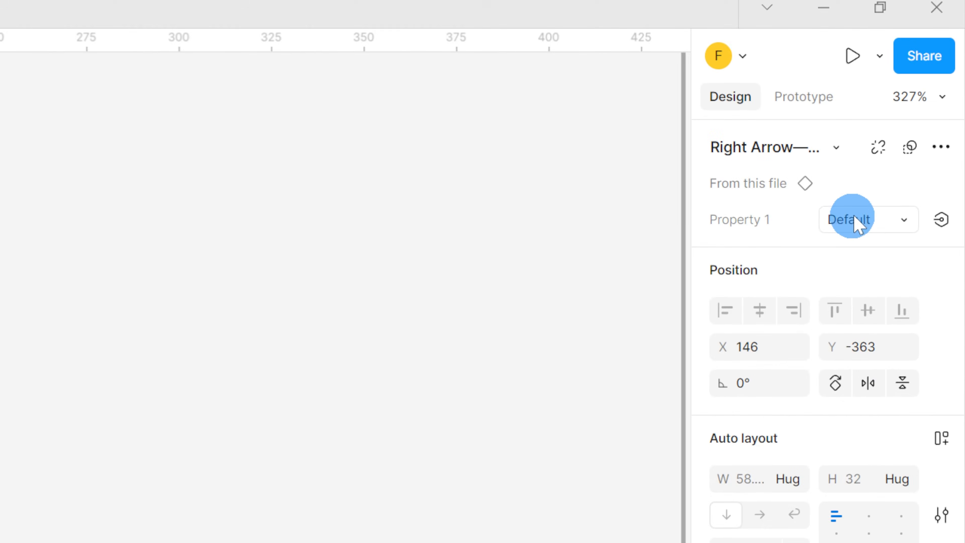
pyautogui.click(928, 77)
pyautogui.click(836, 246)
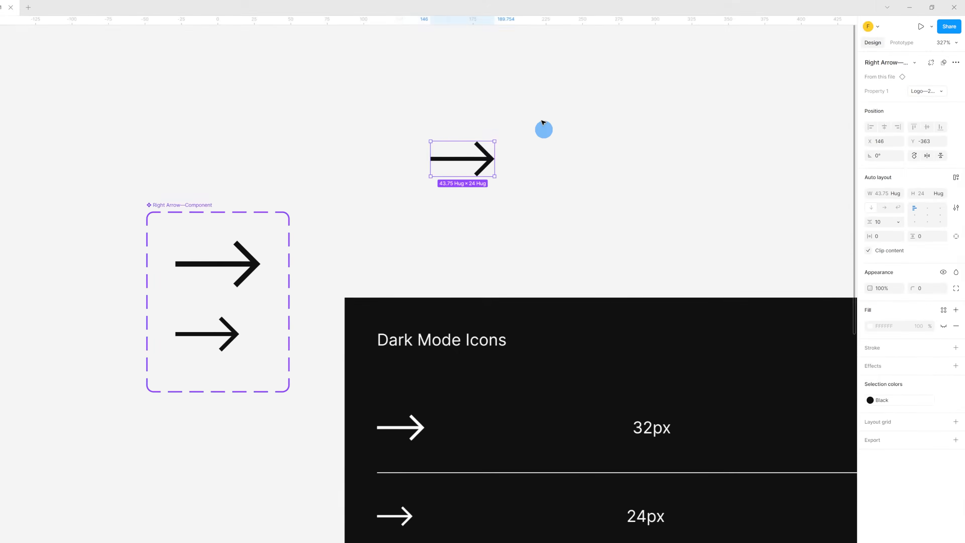
pyautogui.click(934, 80)
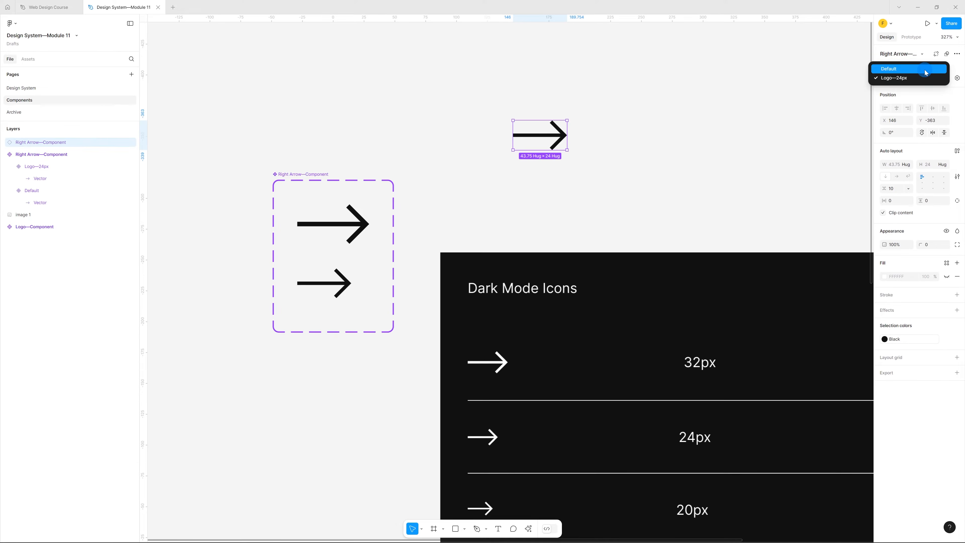
pyautogui.click(925, 70)
pyautogui.click(930, 88)
pyautogui.click(926, 88)
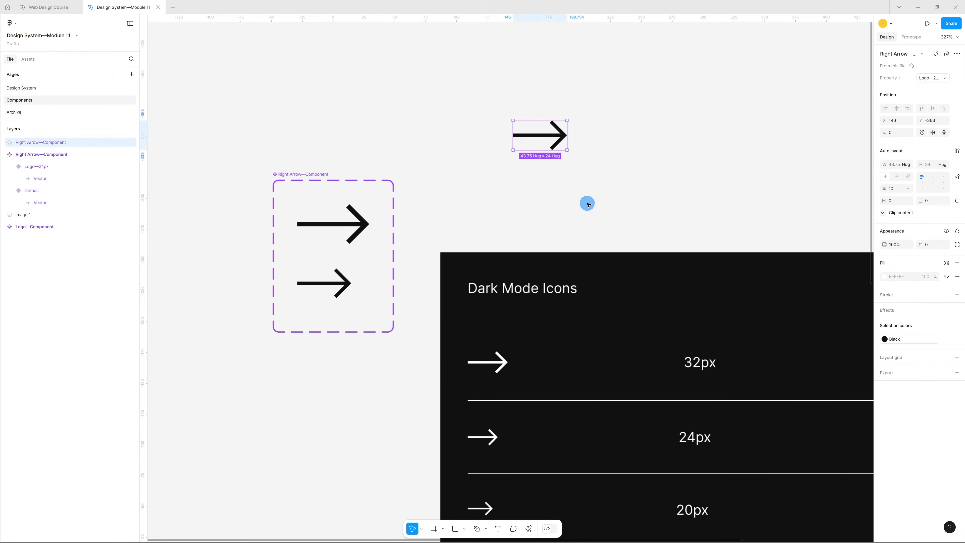
pyautogui.press('Delete')
# - Move the Right Arrow component set up to about Y -432 and extend its frame downward to about 337 high
pyautogui.scroll(-5, 655, 186)
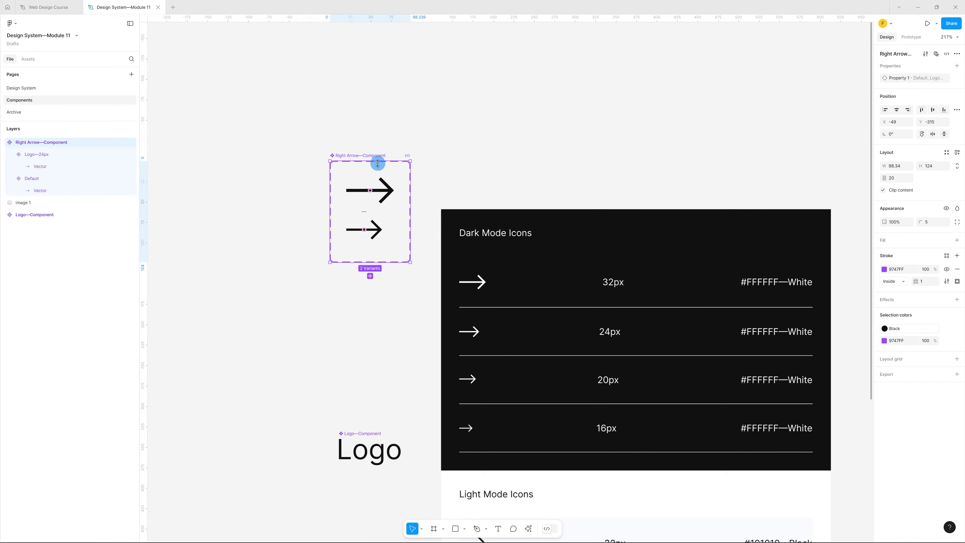
pyautogui.moveTo(375, 152); pyautogui.dragTo(374, 60)
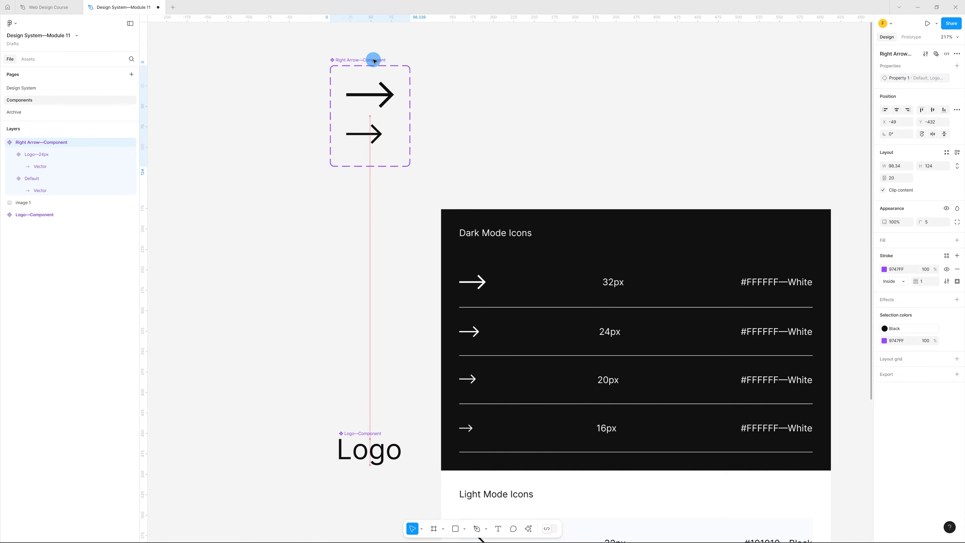
pyautogui.moveTo(375, 196); pyautogui.dragTo(375, 318)
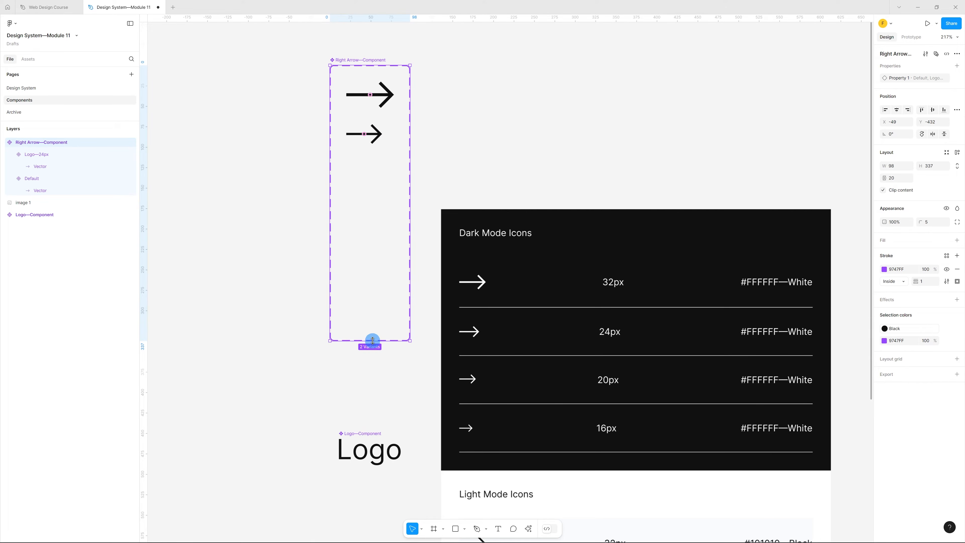
# - Duplicate the Default arrow variant below the 24px one inside the set and set the copy's vector height to 20
pyautogui.click(384, 96)
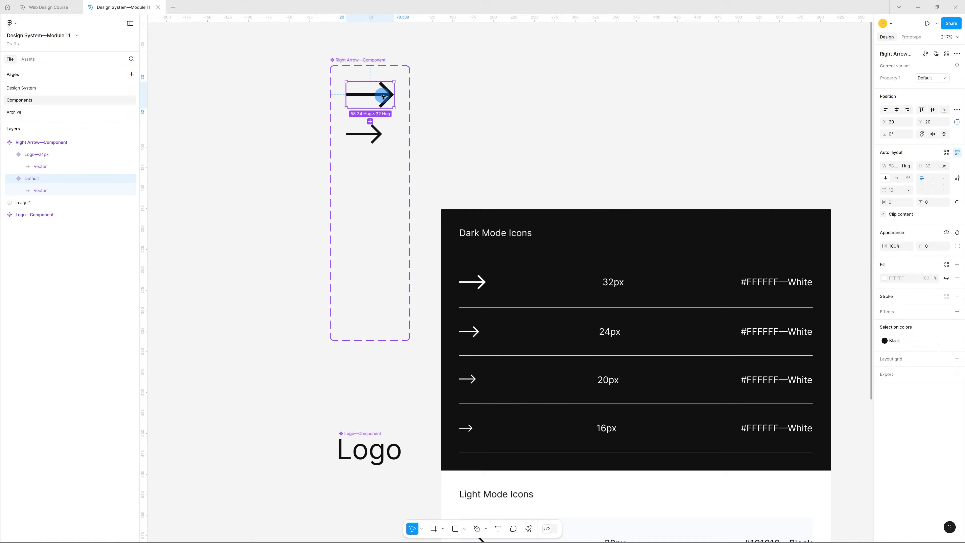
pyautogui.moveTo(379, 92); pyautogui.dragTo(377, 177)
pyautogui.click(12, 178)
pyautogui.click(38, 191)
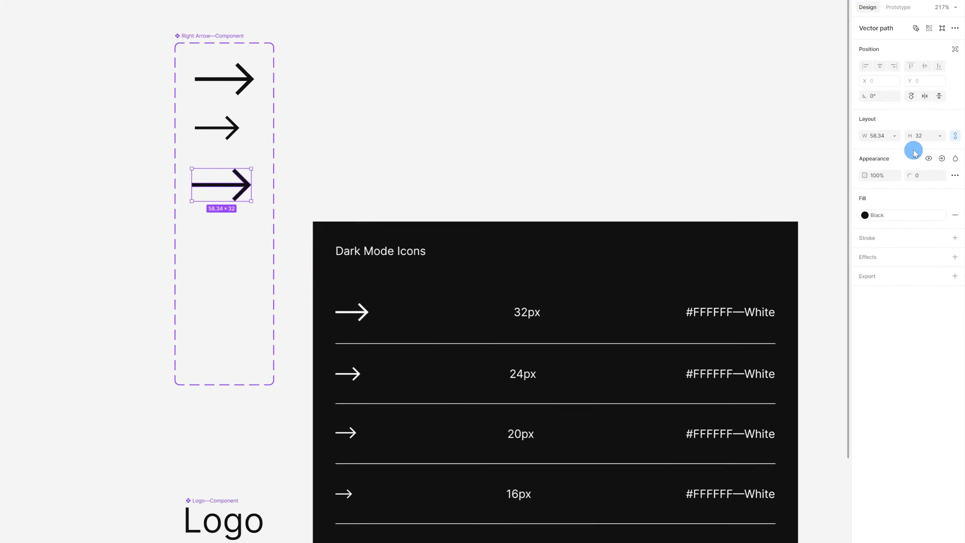
pyautogui.click(921, 139)
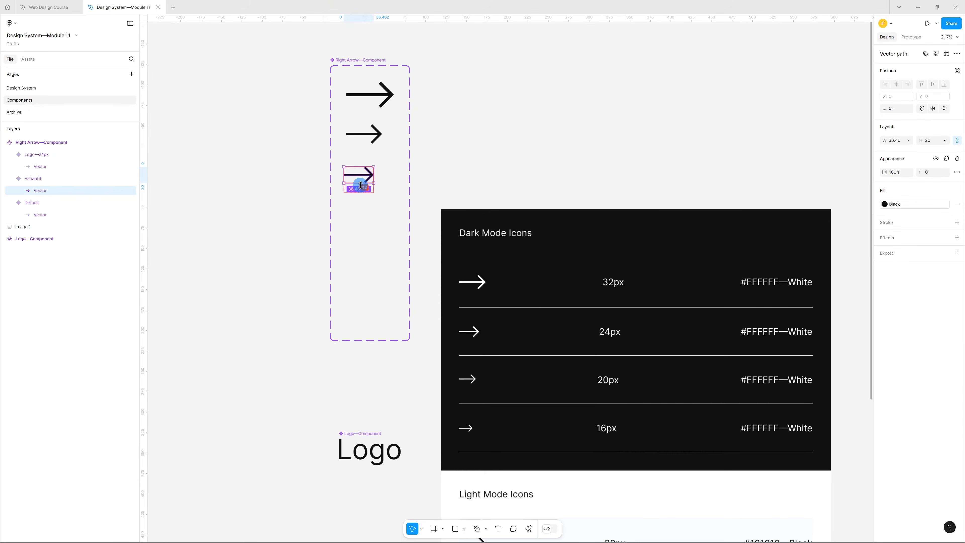
# - Make the third variant's auto layout height hug its contents
pyautogui.press('alt')
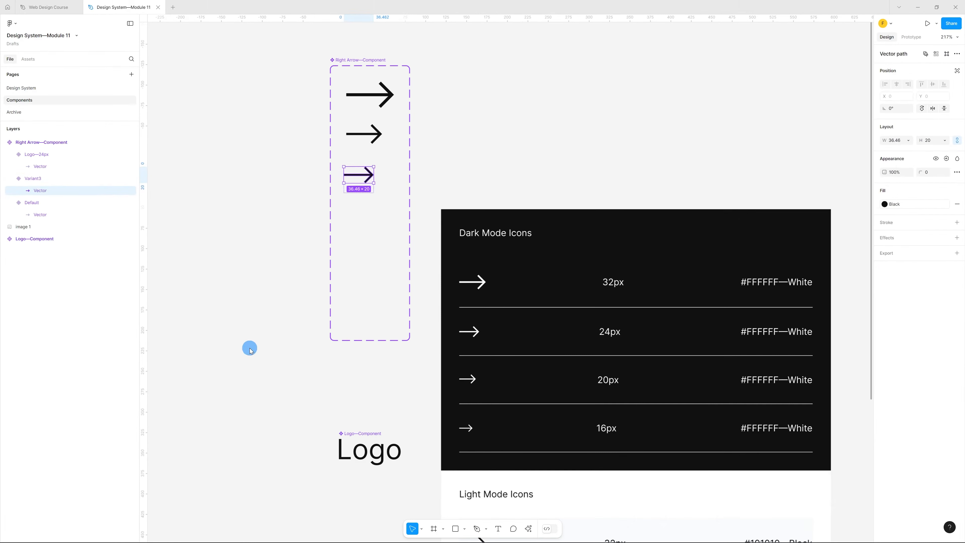
pyautogui.hotkey('shift', 'Return')
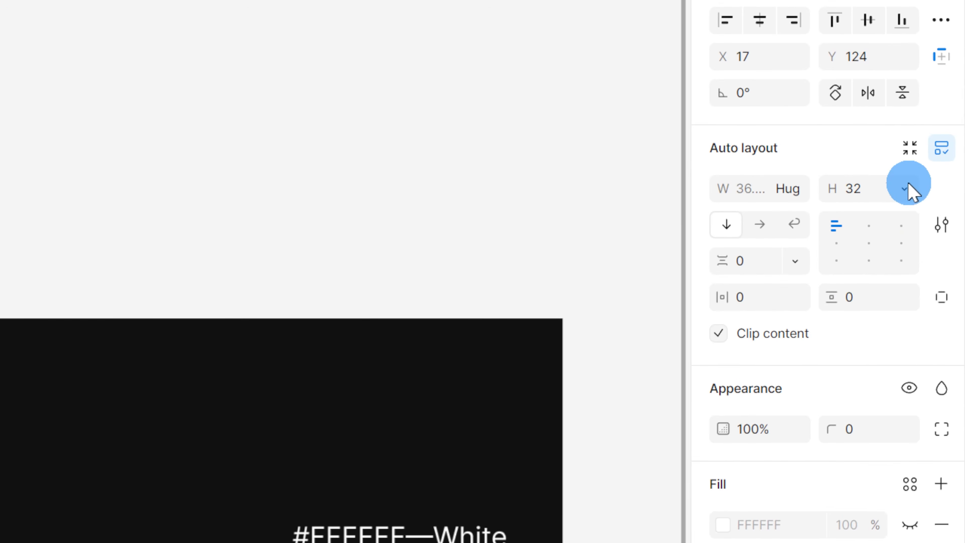
pyautogui.click(907, 189)
pyautogui.click(859, 216)
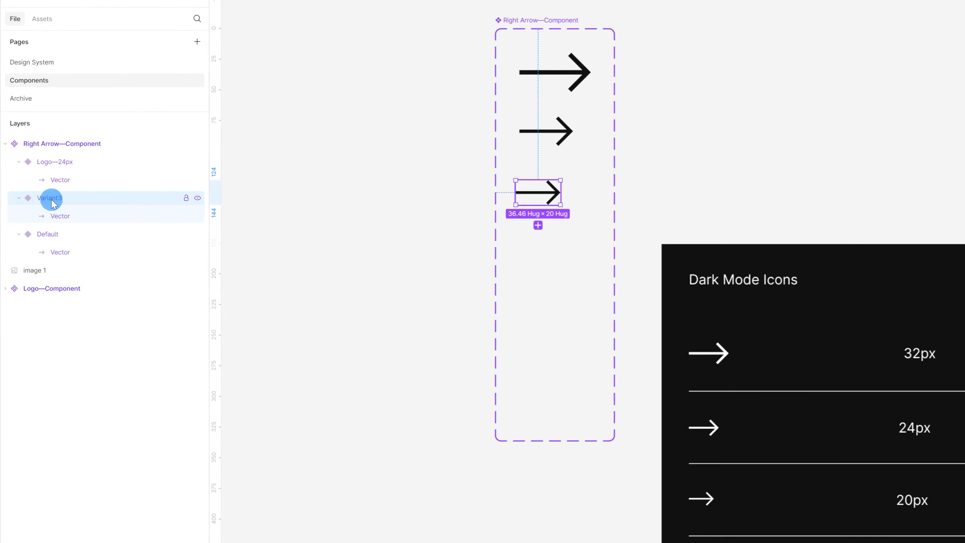
# - Rename the third variant's value so its layer name reads Property 1=Logo—20px
pyautogui.doubleClick(33, 178)
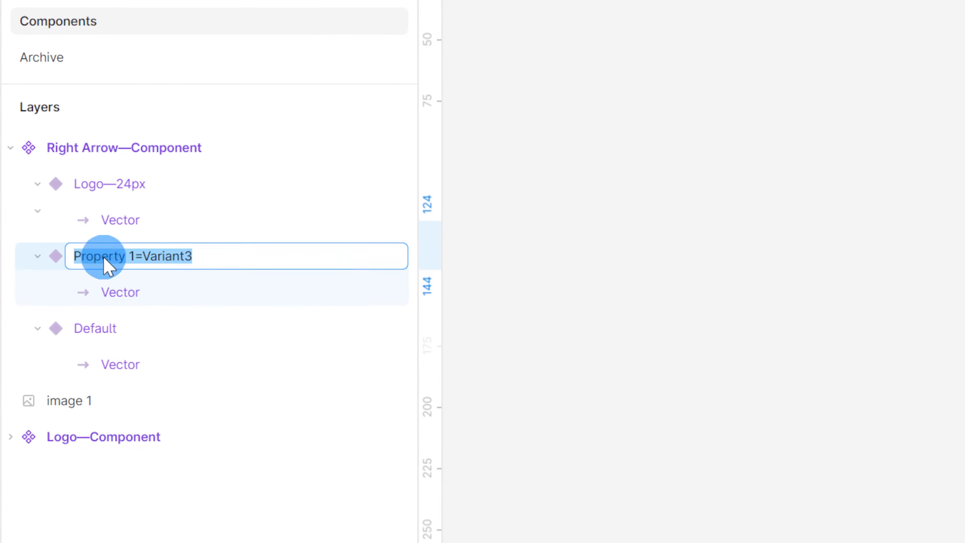
pyautogui.click(72, 179)
pyautogui.moveTo(148, 256); pyautogui.dragTo(314, 243)
pyautogui.write('L')
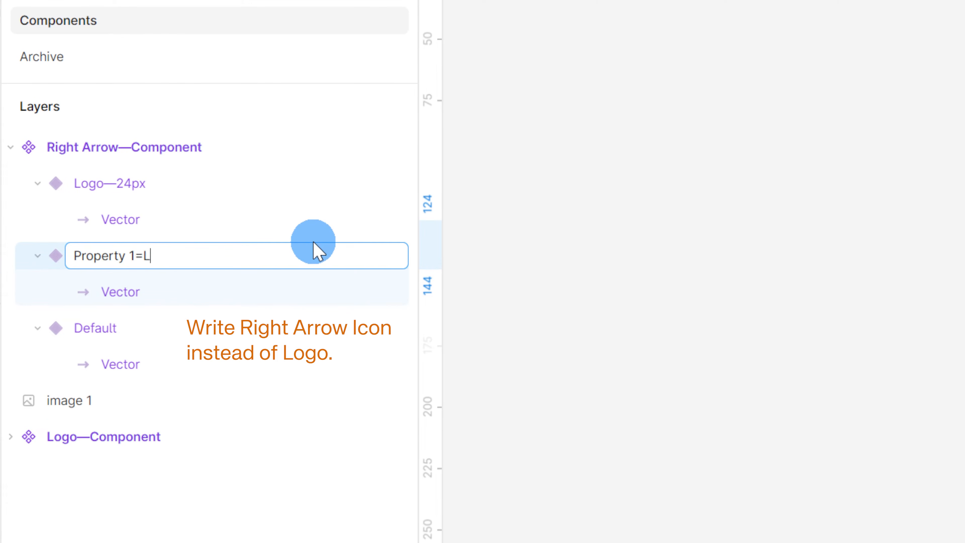
pyautogui.write('ogo—20p')
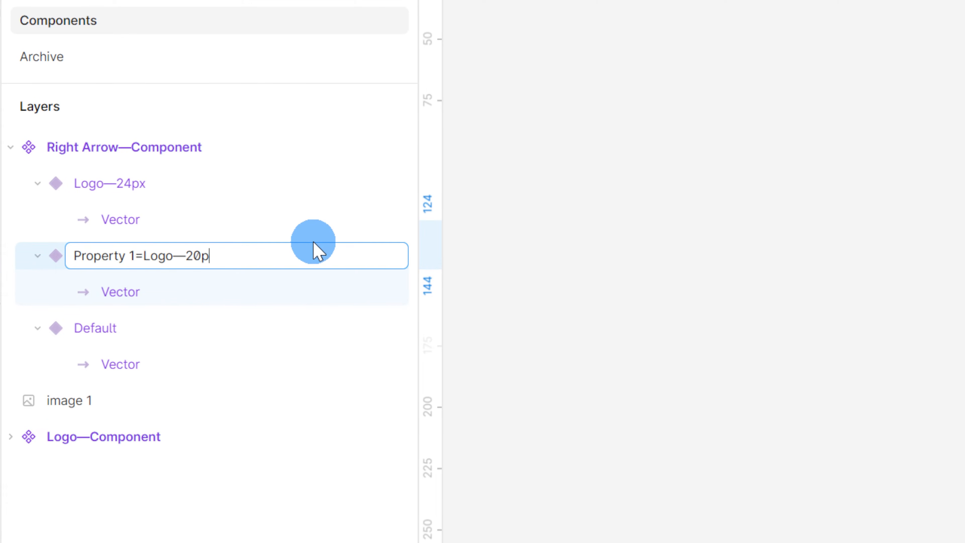
pyautogui.write('x')
pyautogui.press('Return')
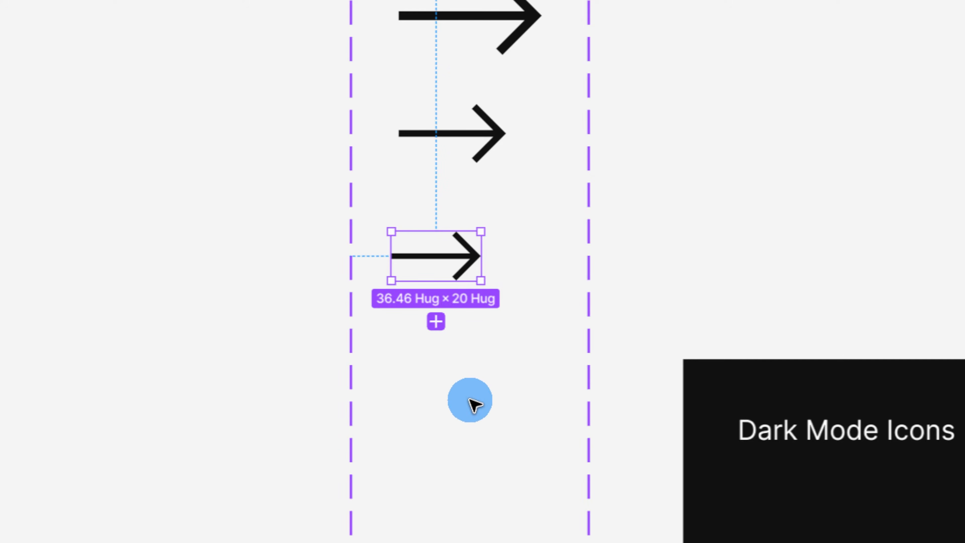
# - Add a fourth variant to the Right Arrow component set and place it below the 20px arrow at about X 17, Y 158
pyautogui.click(441, 327)
pyautogui.moveTo(474, 298); pyautogui.dragTo(449, 346)
pyautogui.scroll(-5, 441, 519)
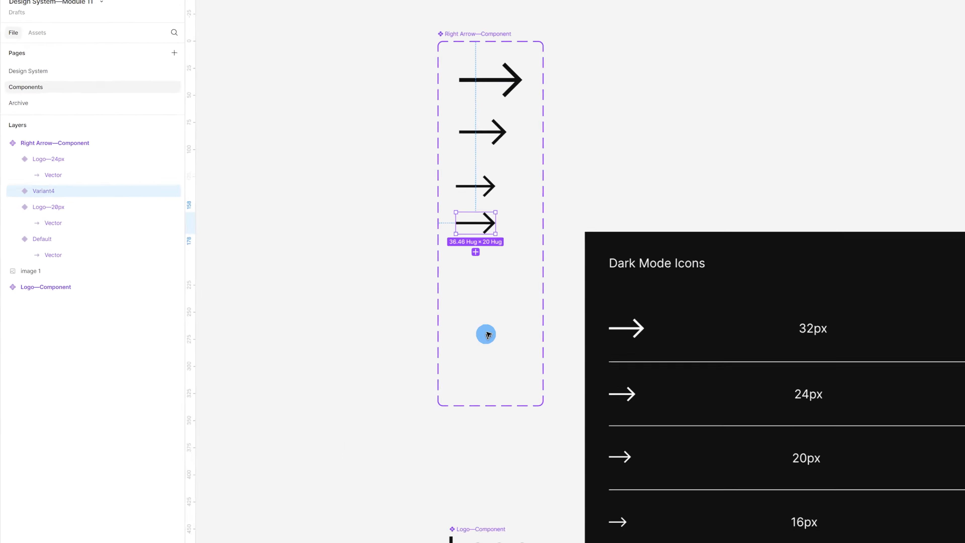
pyautogui.press('alt')
pyautogui.press('alt')
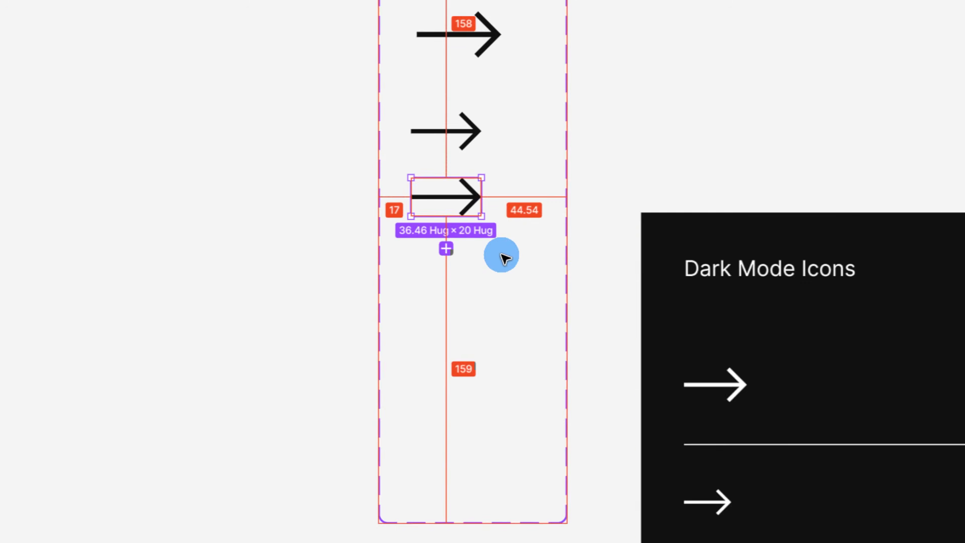
pyautogui.click(446, 249)
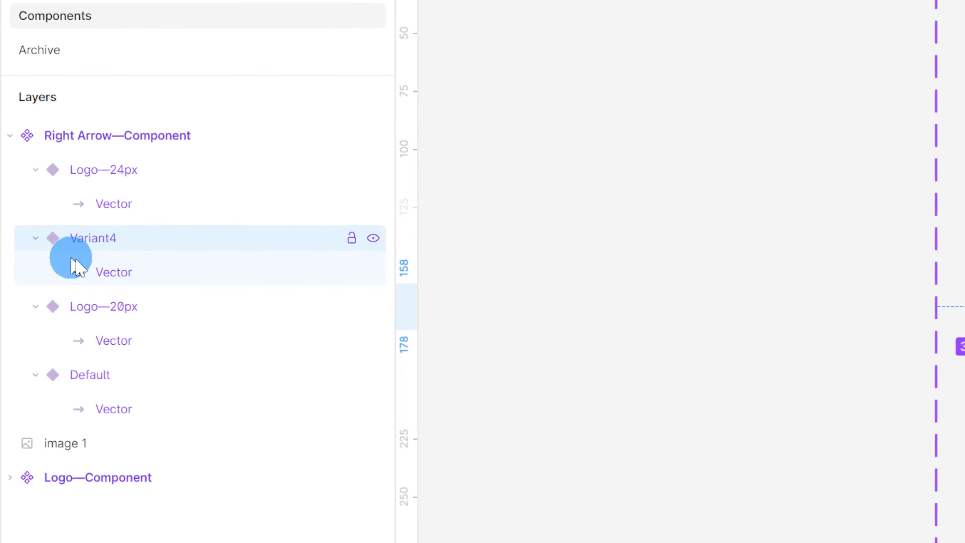
# - Set the height of the fourth arrow variant's vector to 16, keeping its proportions
pyautogui.click(72, 260)
pyautogui.click(929, 155)
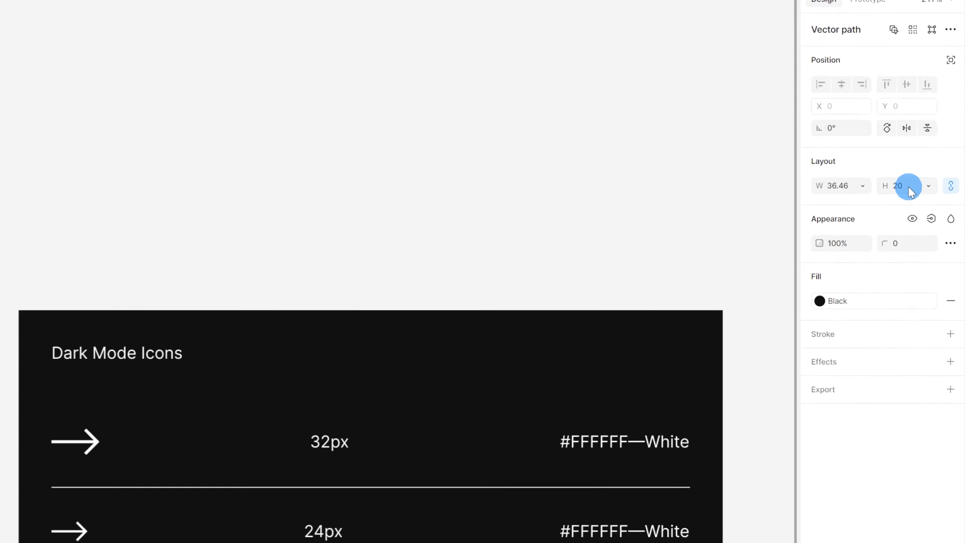
pyautogui.click(911, 192)
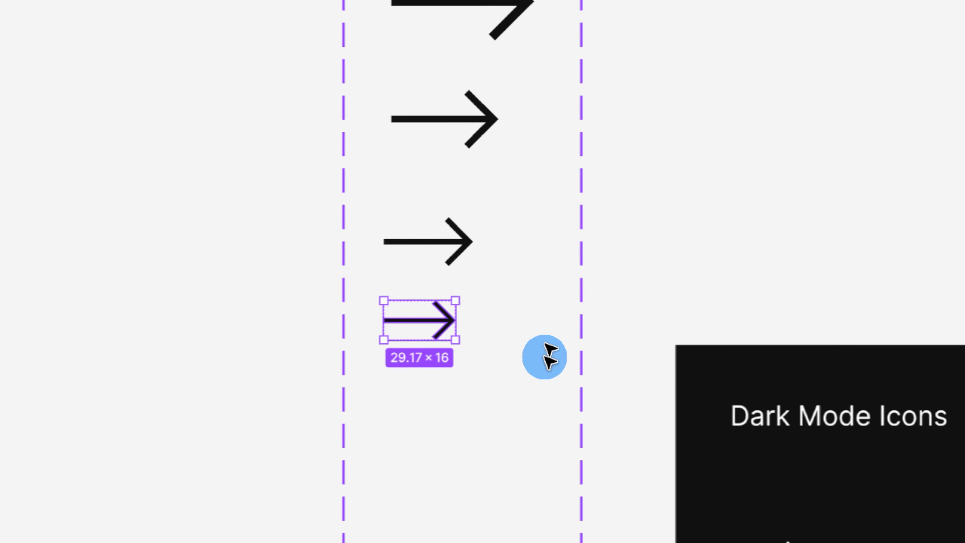
pyautogui.press('alt')
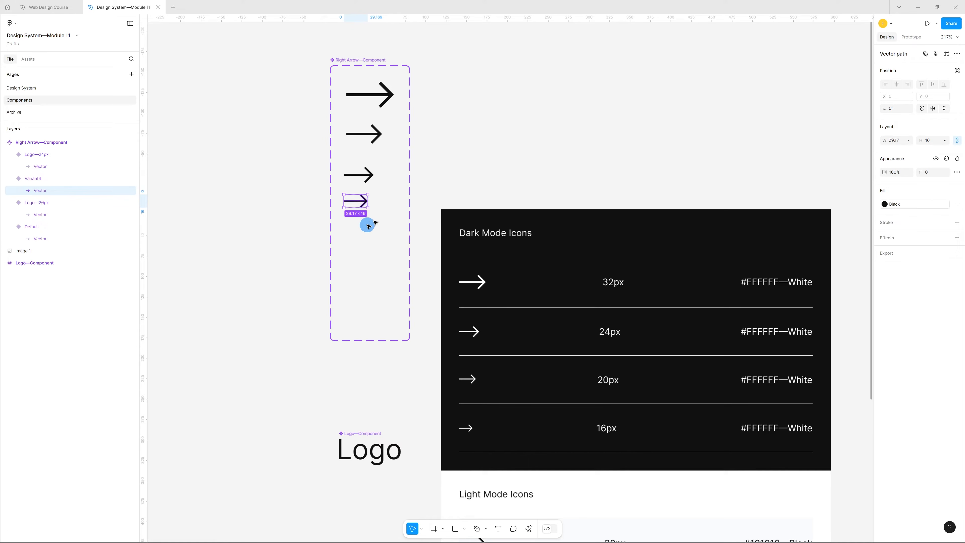
# - Rename the fourth arrow variant's value so its layer name reads Property 1=Logo—16px
pyautogui.click(47, 178)
pyautogui.doubleClick(45, 178)
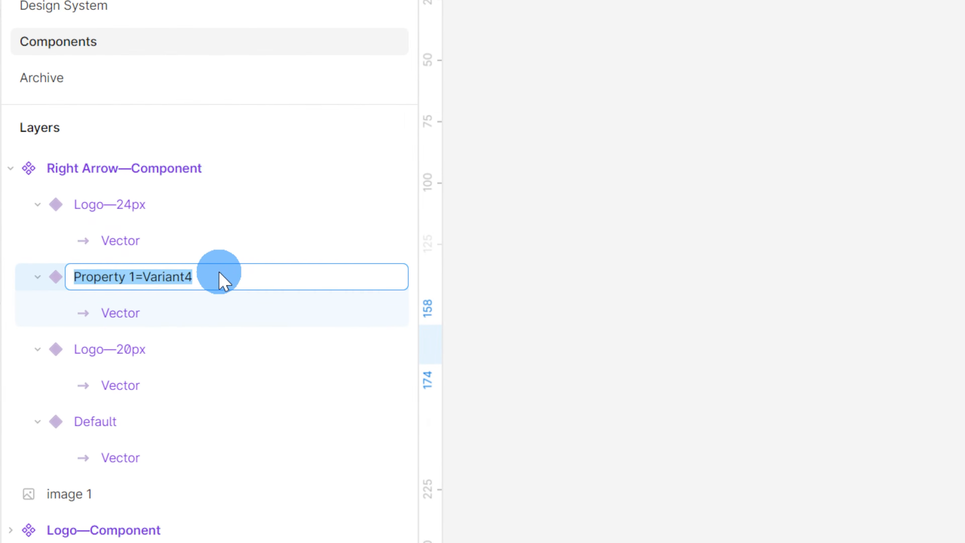
pyautogui.press('Right')
pyautogui.moveTo(146, 275); pyautogui.dragTo(205, 280)
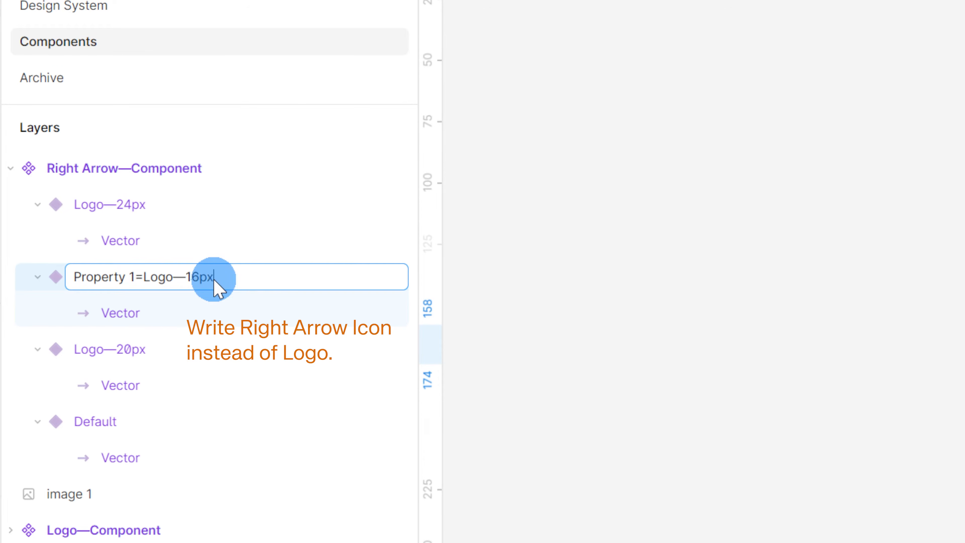
pyautogui.press('Return')
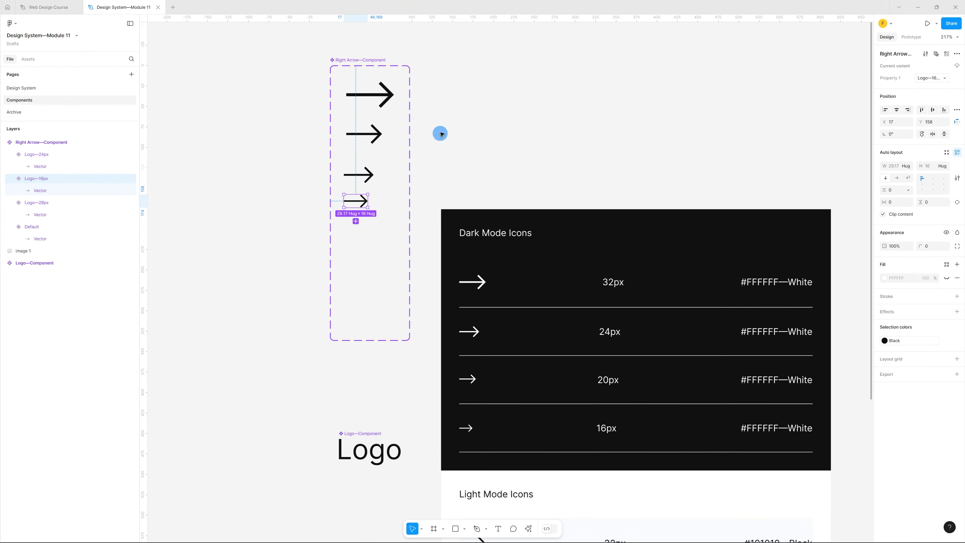
# - Rename the Default arrow variant's value so its layer name reads Property 1=Logo—32px
pyautogui.click(393, 107)
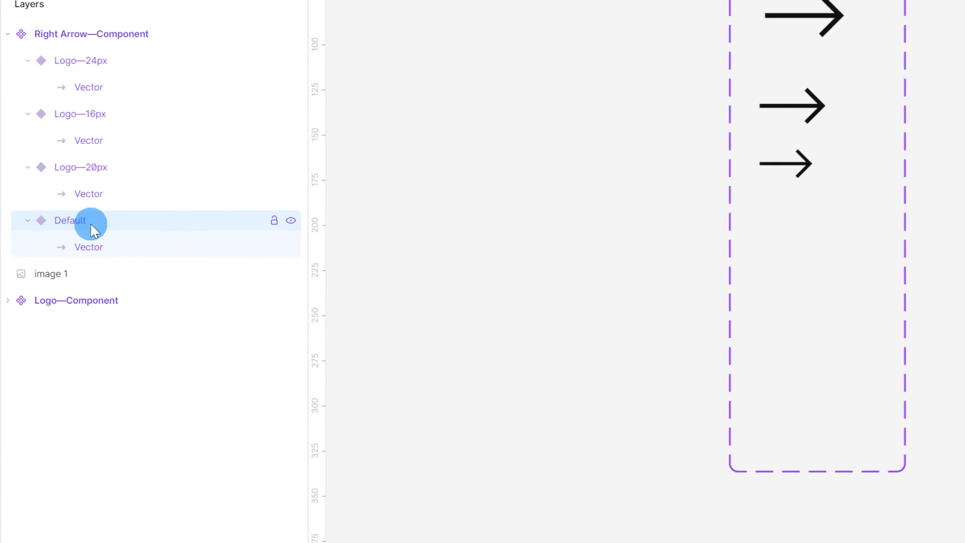
pyautogui.doubleClick(115, 222)
pyautogui.moveTo(106, 222); pyautogui.dragTo(155, 224)
pyautogui.write('Logo')
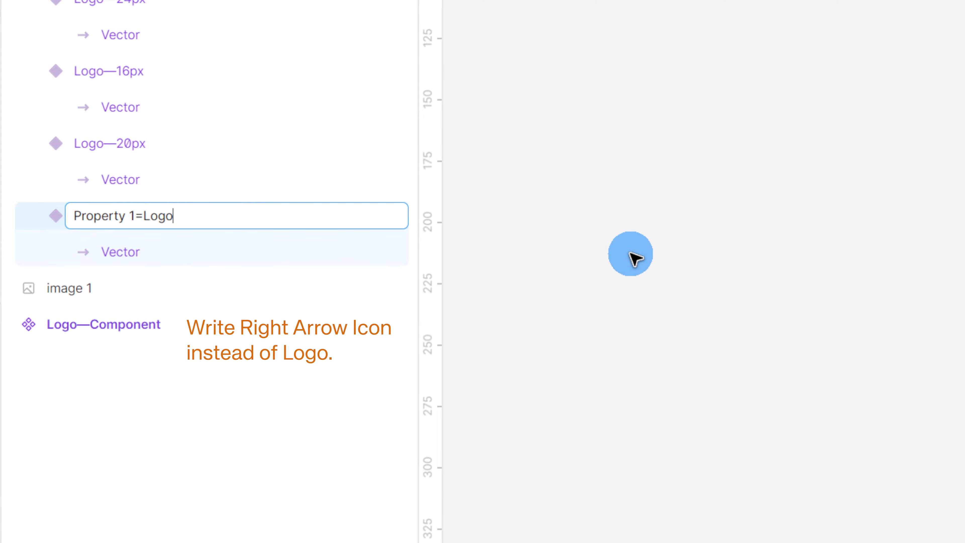
pyautogui.write('—')
pyautogui.press('Return')
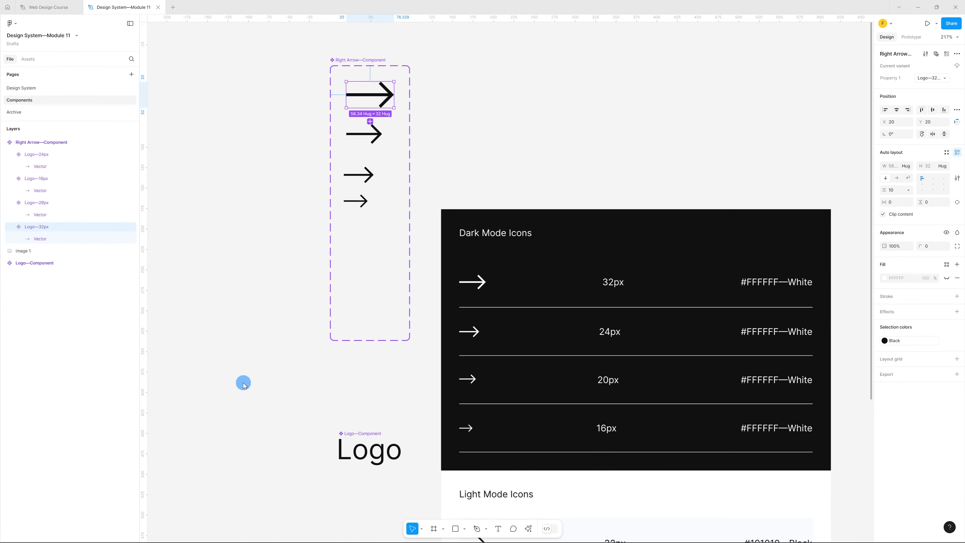
# - Apply vertical auto layout to the Right Arrow component set and set the gap between its variants to 32
pyautogui.hotkey('shift', 'Return')
pyautogui.click(39, 154)
pyautogui.click(5, 147)
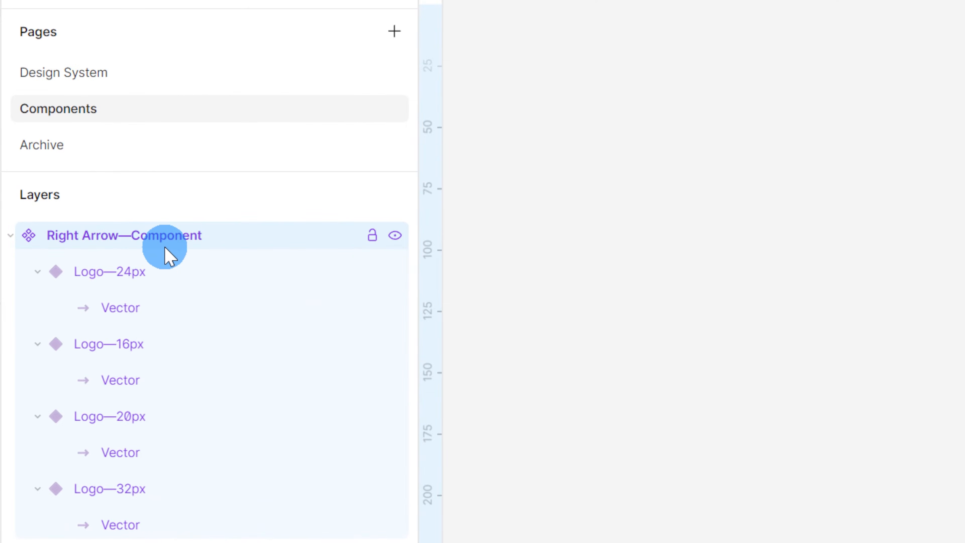
pyautogui.click(896, 193)
pyautogui.write('21')
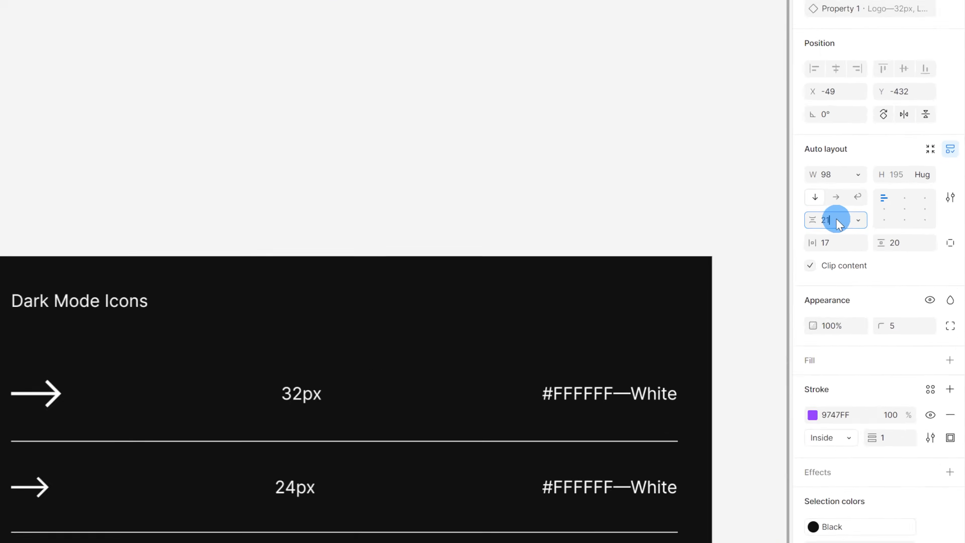
pyautogui.press('Return')
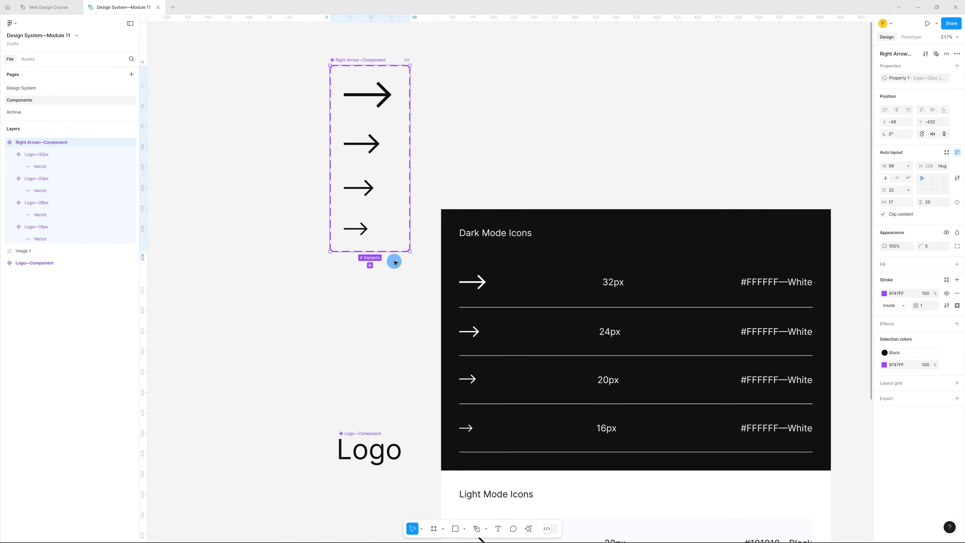
# - Make the width of the 32px arrow variant hug its contents
pyautogui.scroll(-5, 370, 328)
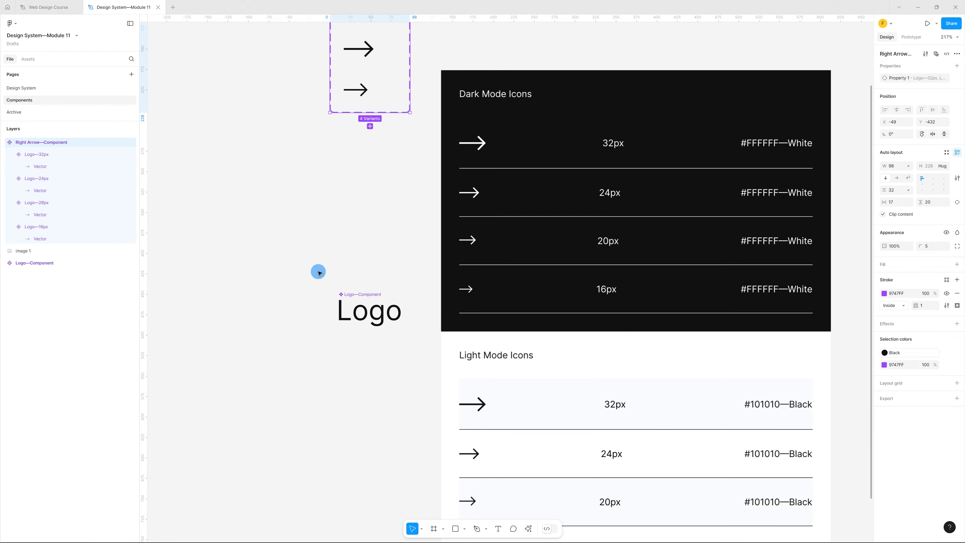
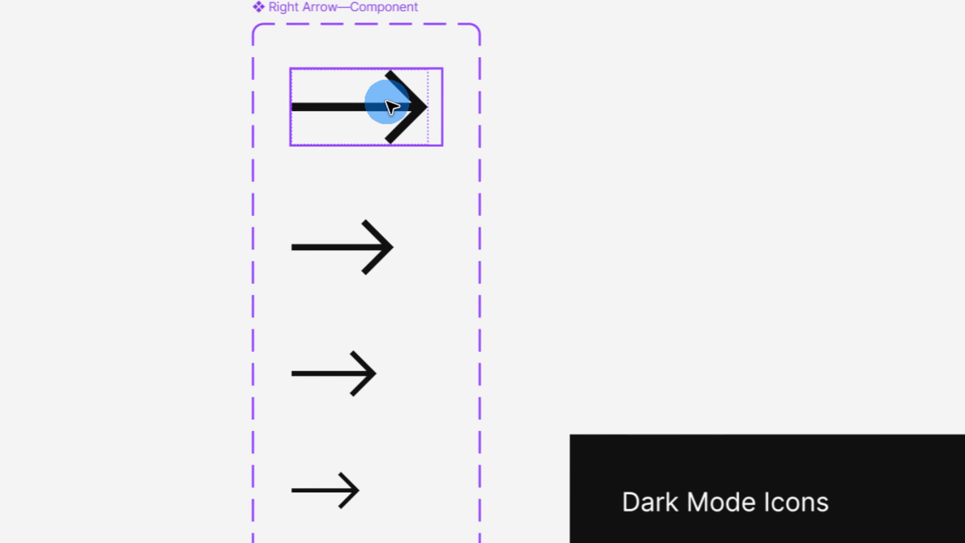
pyautogui.click(471, 129)
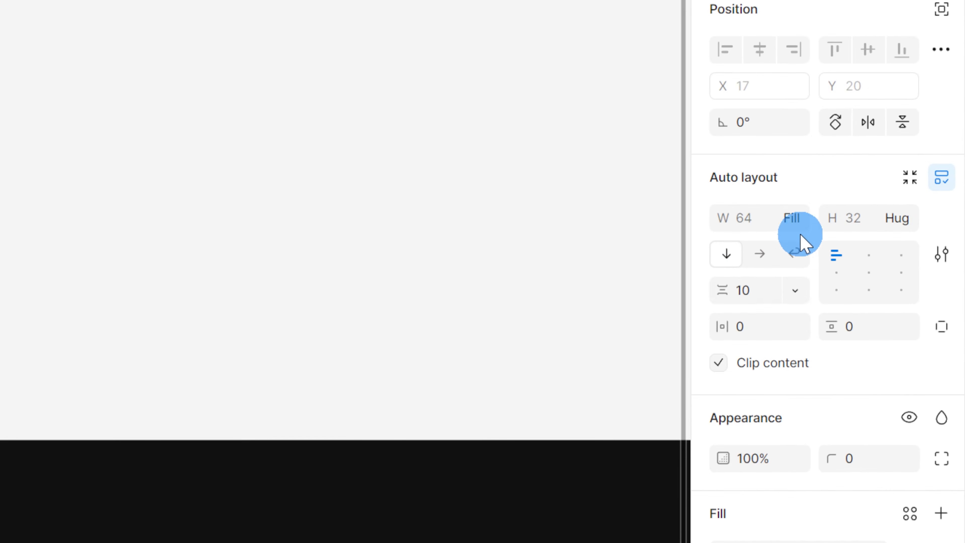
pyautogui.click(794, 224)
pyautogui.click(793, 197)
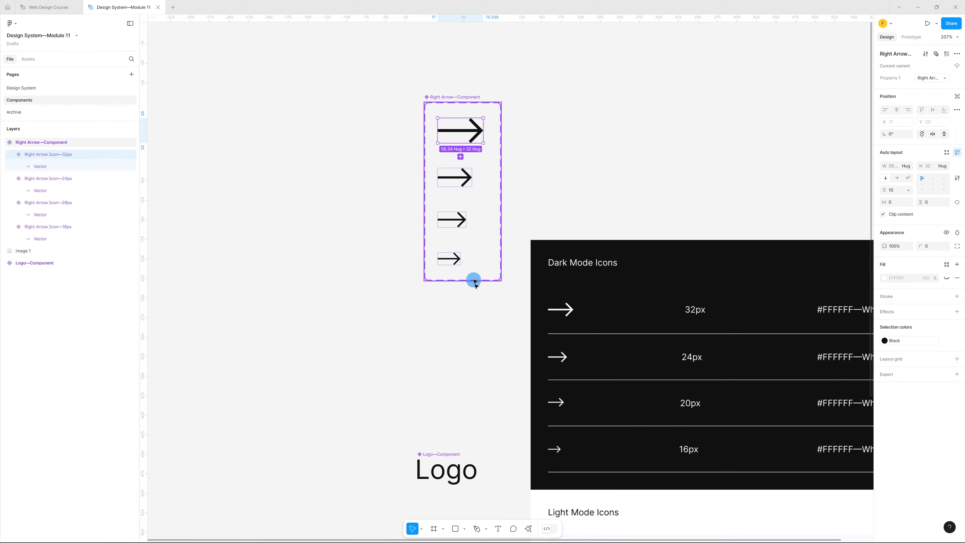
# - Copy the Logo frame from the Design System page as a PNG
pyautogui.scroll(-3, 475, 281)
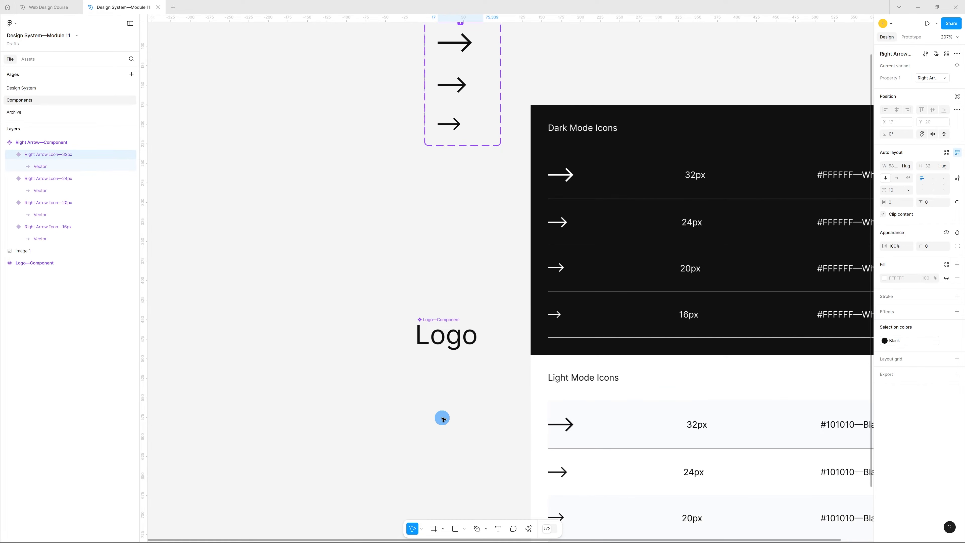
pyautogui.click(411, 355)
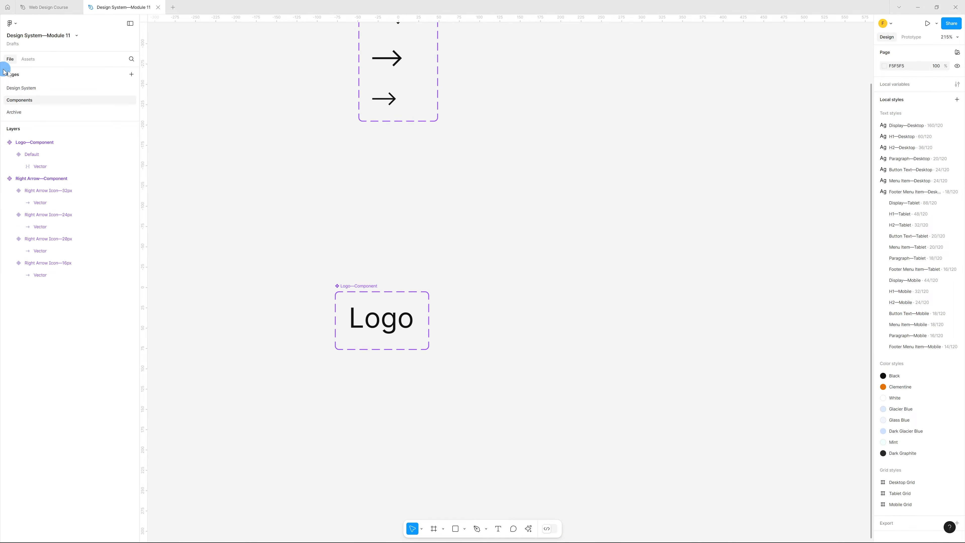
pyautogui.click(45, 92)
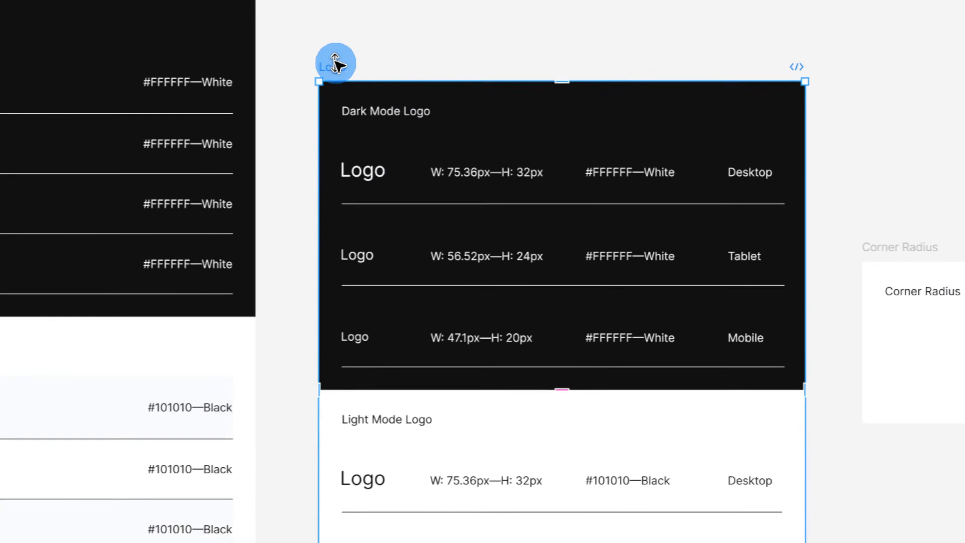
pyautogui.rightClick(453, 106)
pyautogui.moveTo(577, 209)
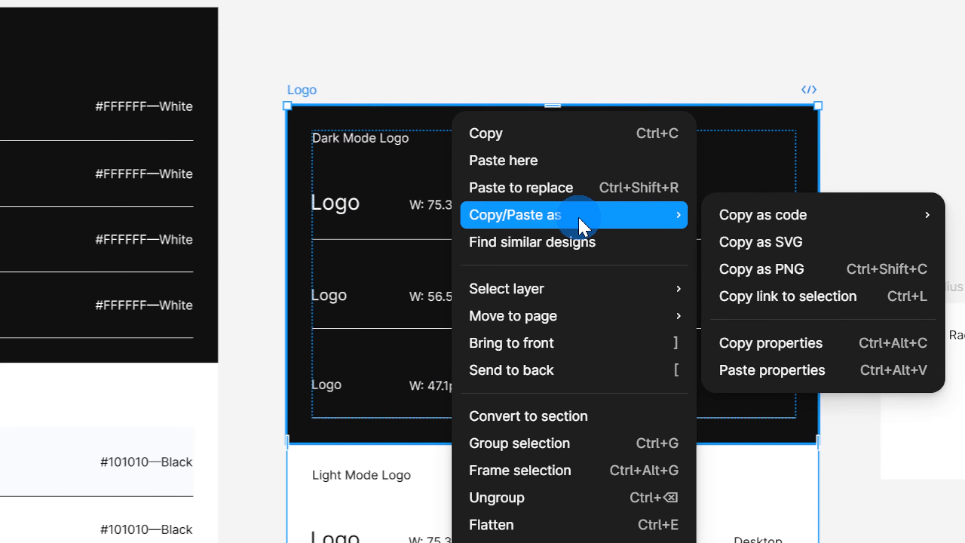
pyautogui.click(757, 268)
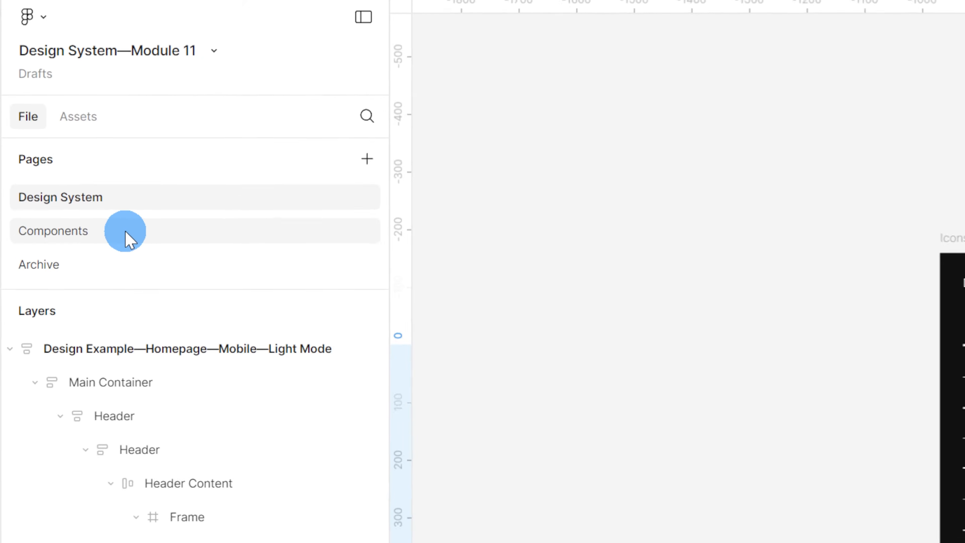
# - Paste the Logo image on the Components page, scale it to about 398 × 505, and place it beside the Logo component at X 72, Y -116
pyautogui.click(46, 100)
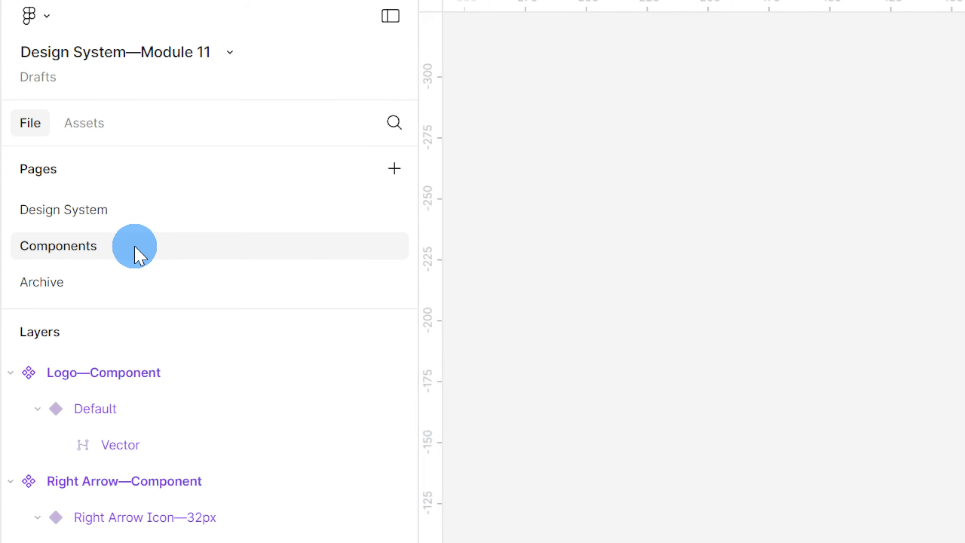
pyautogui.hotkey('ctrl', 'v')
pyautogui.moveTo(385, 107); pyautogui.dragTo(552, 169)
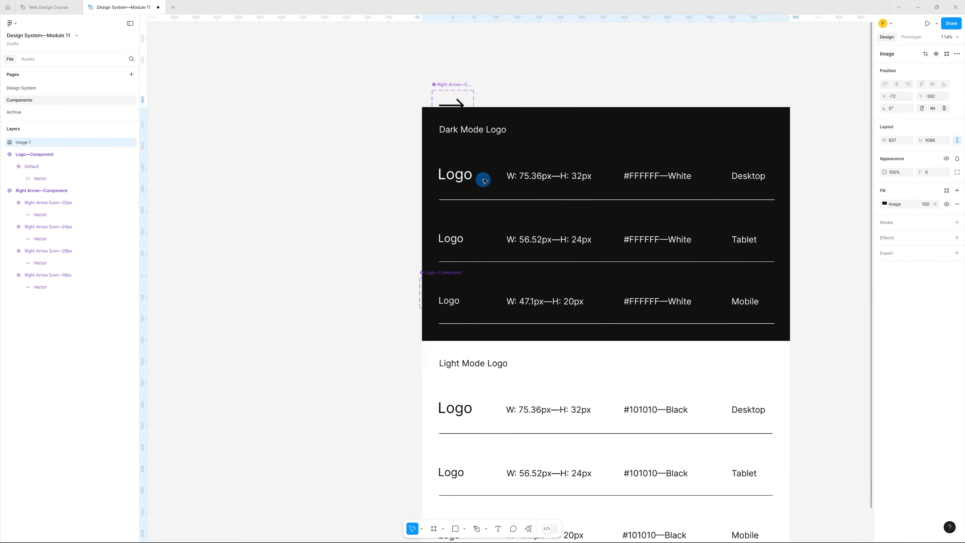
pyautogui.moveTo(491, 97); pyautogui.dragTo(700, 349)
pyautogui.moveTo(724, 398); pyautogui.dragTo(519, 276)
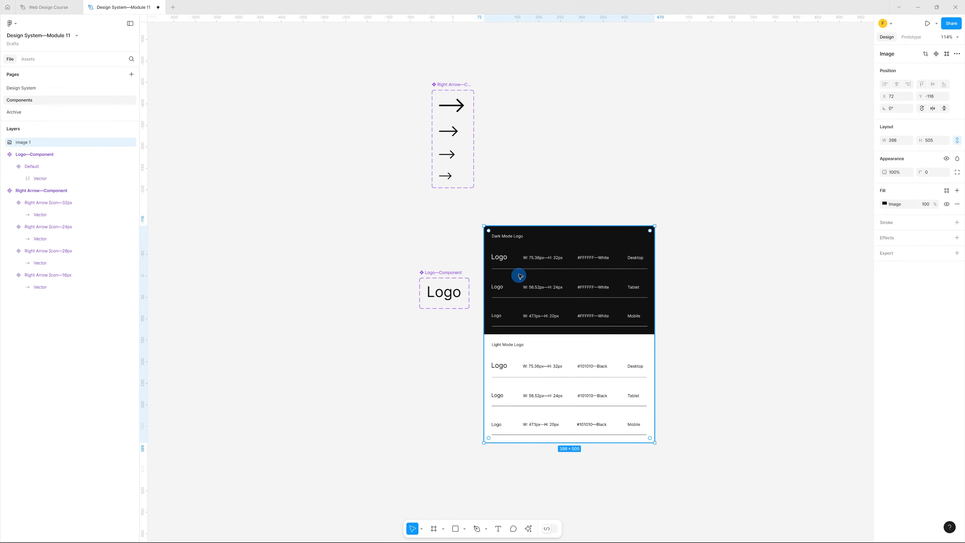
# - Make the width of the Logo component's Default variant hug its contents
pyautogui.scroll(3, 564, 293)
pyautogui.scroll(5, 493, 295)
pyautogui.scroll(-3, 518, 237)
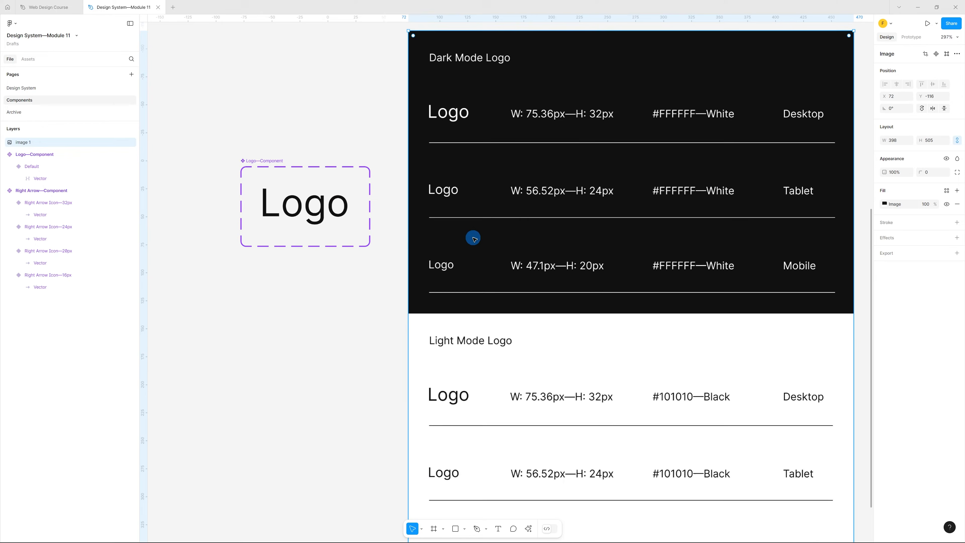
pyautogui.click(325, 205)
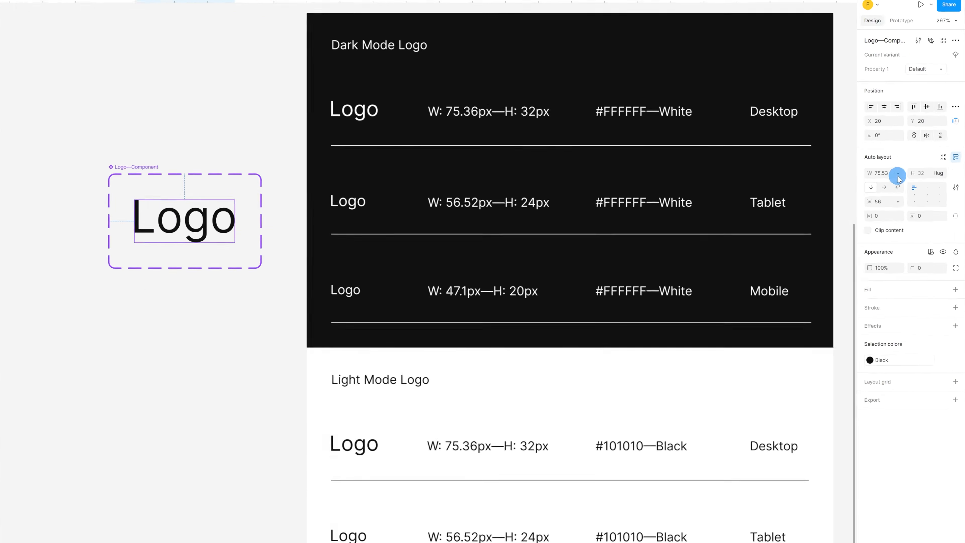
pyautogui.click(908, 166)
pyautogui.click(912, 175)
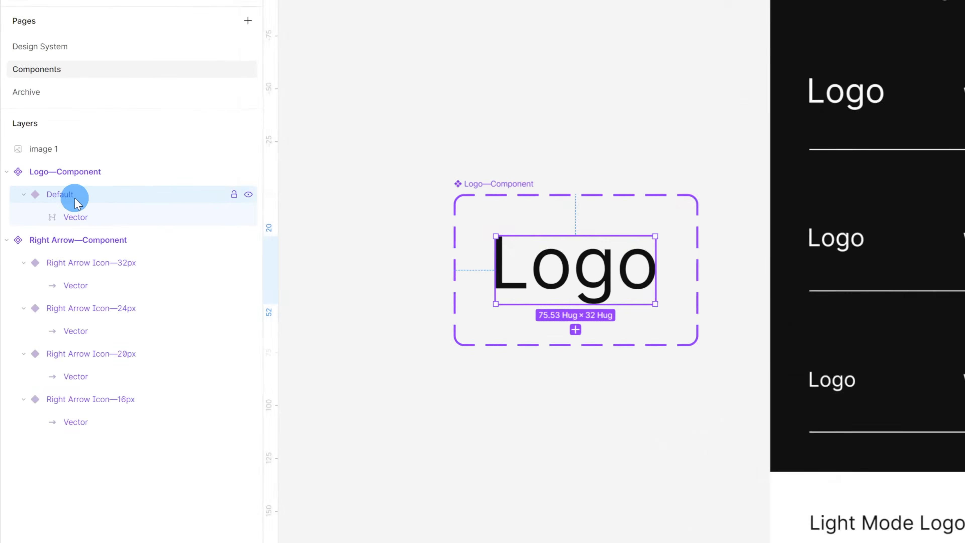
# - Rename the Logo component's Default variant as Logo—32px
pyautogui.doubleClick(25, 166)
pyautogui.click(52, 169)
pyautogui.doubleClick(150, 232)
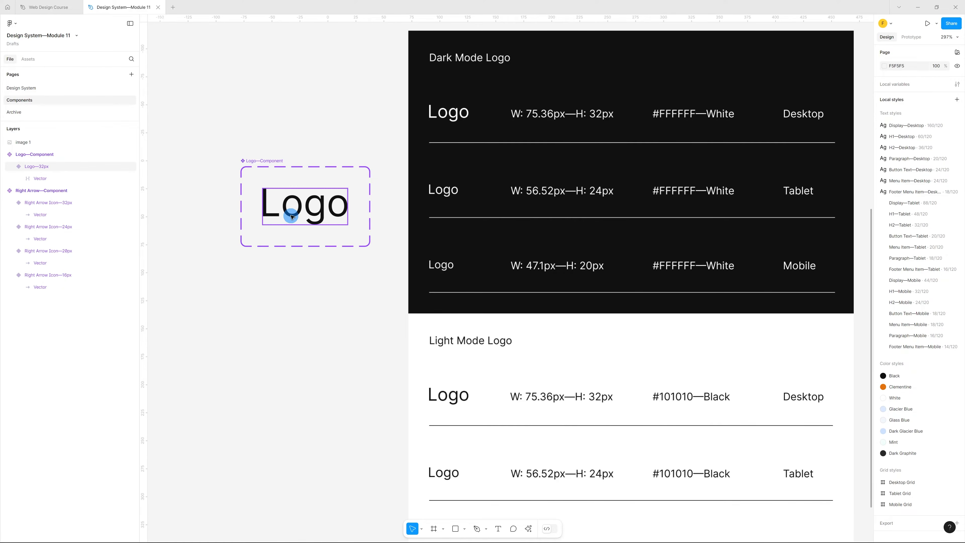
# - Add a second variant to the Logo component set, extend the set's frame downward, and place the variant at X 20, Y 71
pyautogui.click(291, 217)
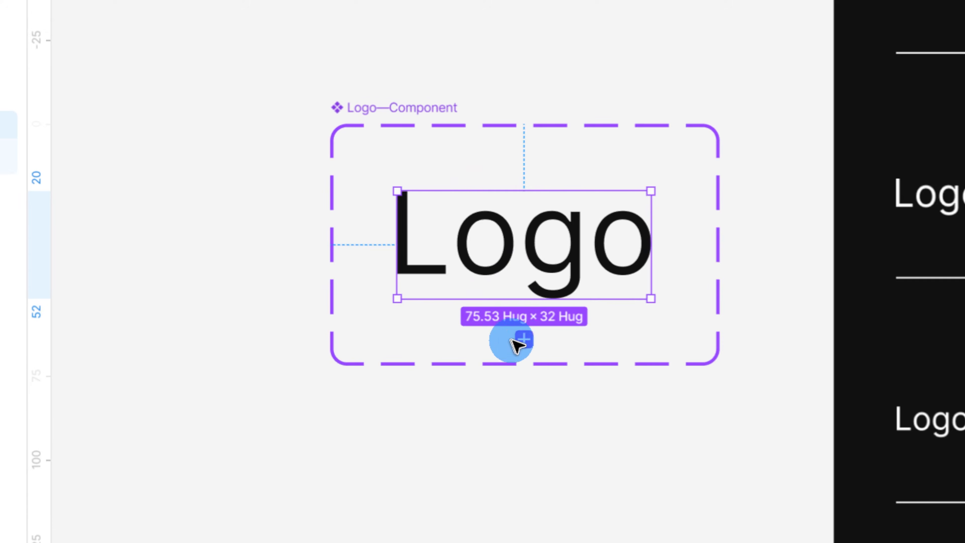
pyautogui.click(525, 340)
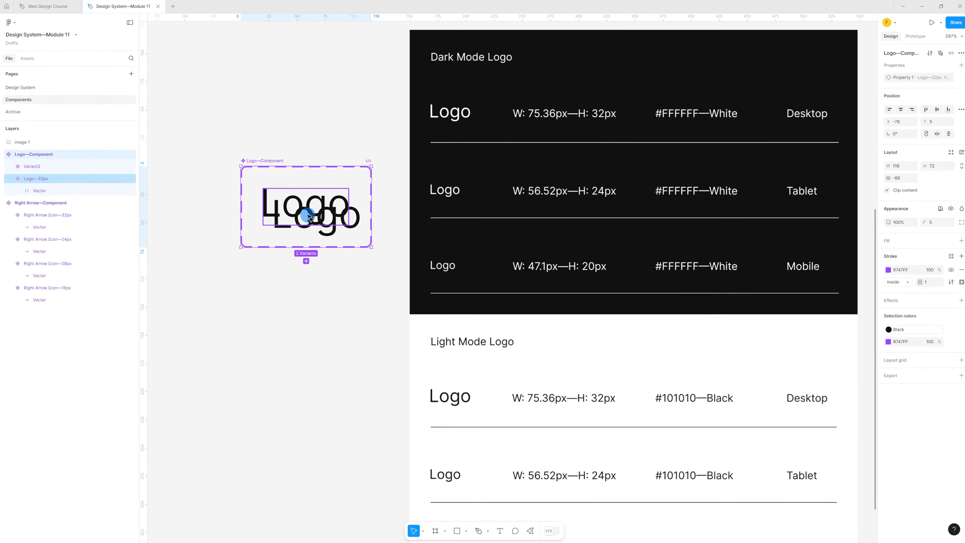
pyautogui.moveTo(335, 280); pyautogui.dragTo(357, 452)
pyautogui.moveTo(341, 218); pyautogui.dragTo(330, 258)
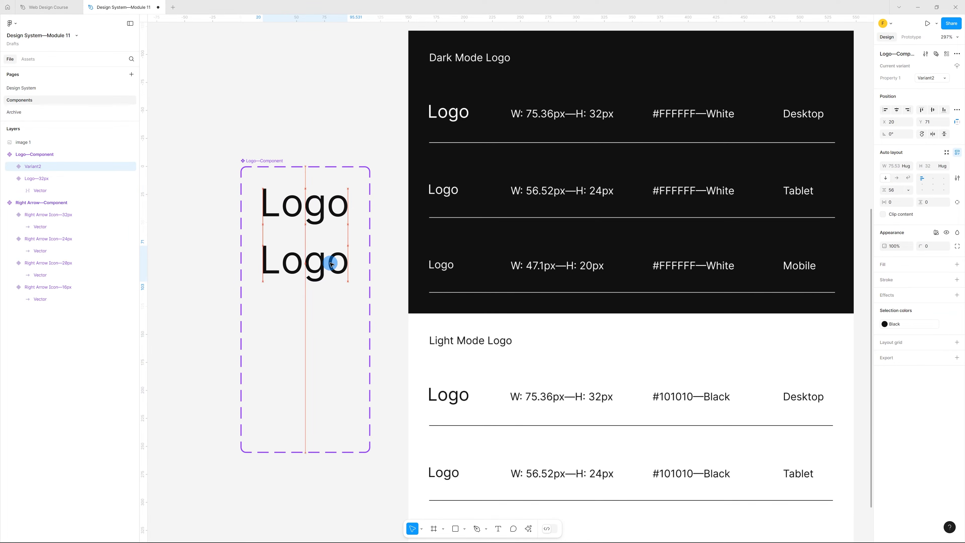
pyautogui.click(932, 181)
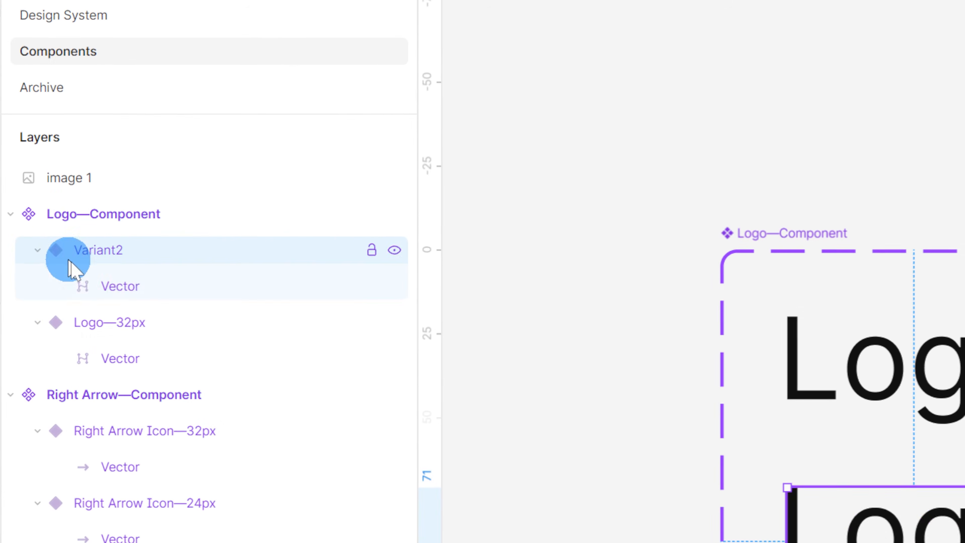
# - Scale the second Logo variant's vector to a height of 24 and rename the variant as Logo—24px
pyautogui.click(135, 291)
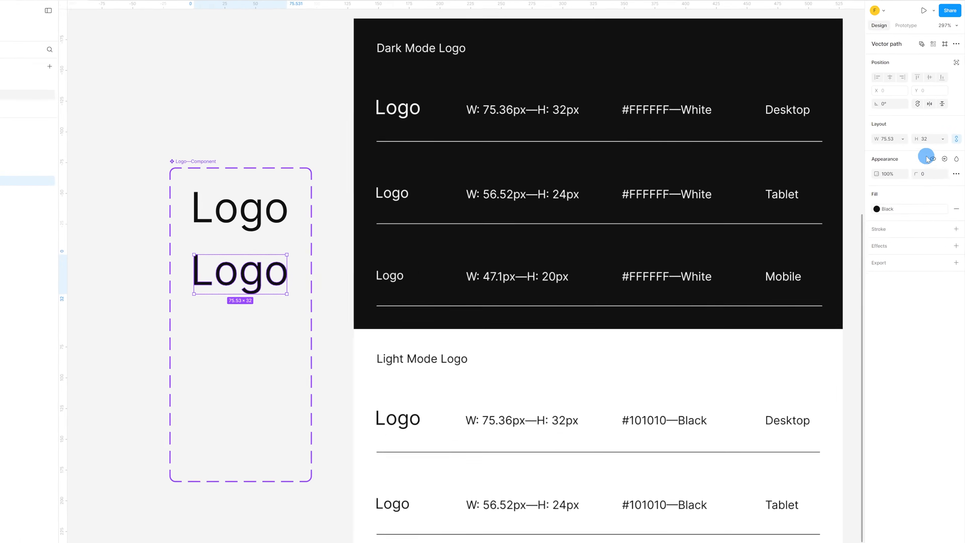
pyautogui.click(931, 138)
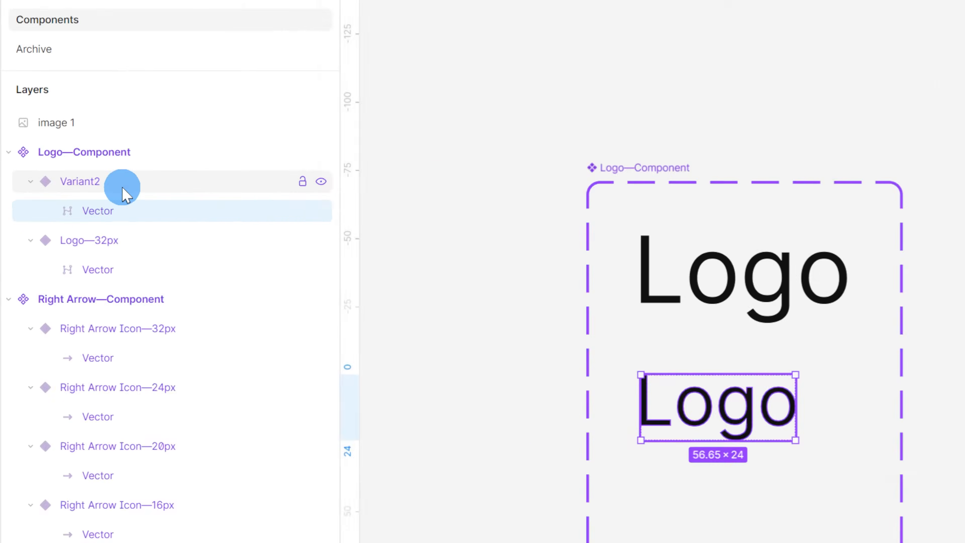
pyautogui.doubleClick(49, 167)
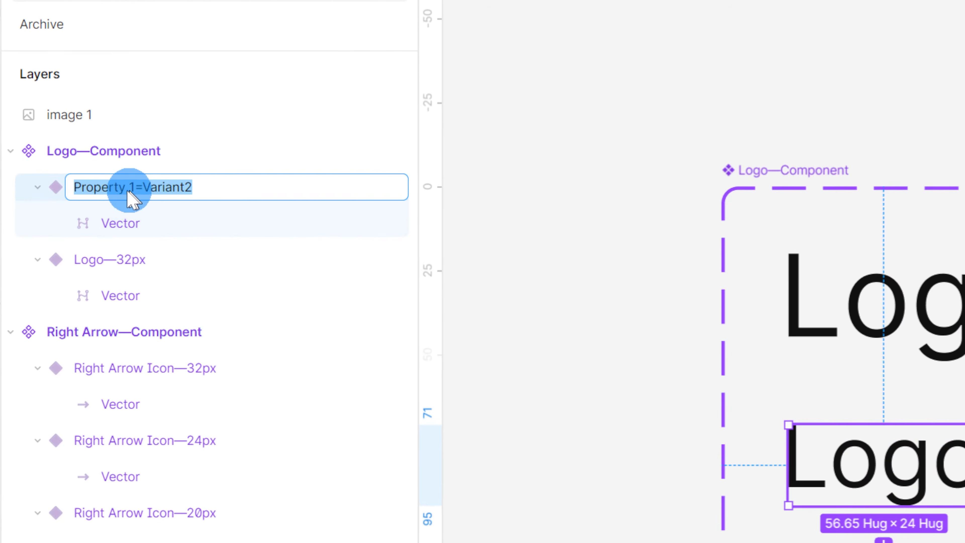
pyautogui.moveTo(142, 187); pyautogui.dragTo(289, 193)
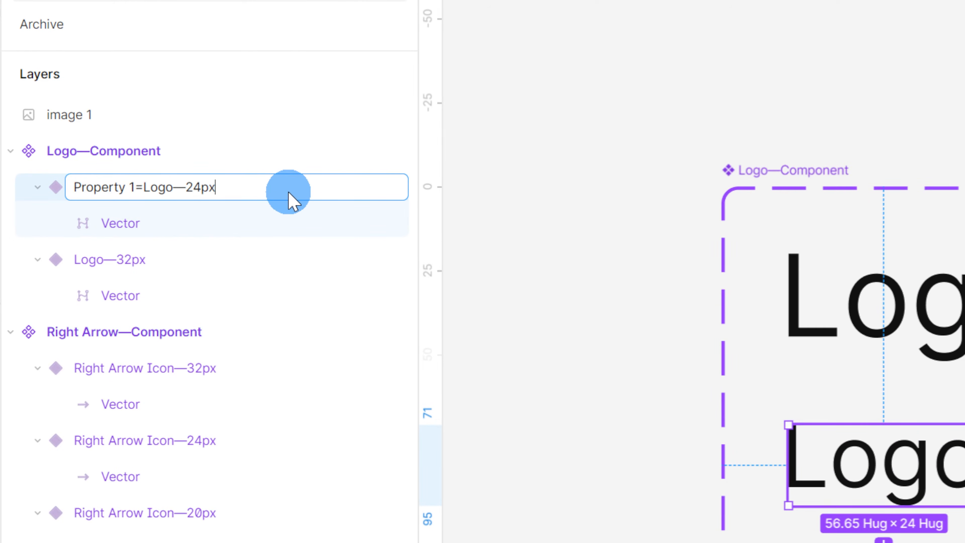
pyautogui.write('Logo—24px')
pyautogui.press('Return')
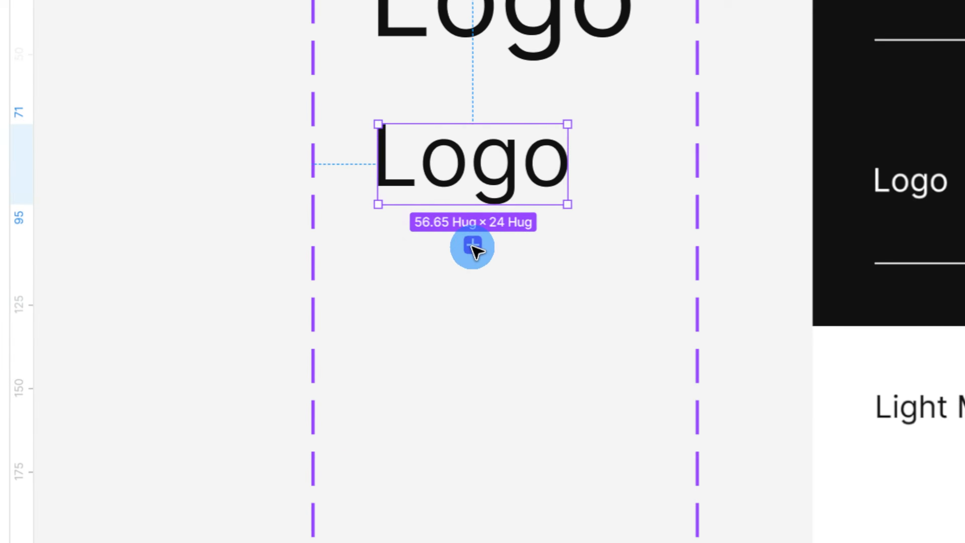
# - Add a third variant to the Logo component set and scale its vector to a height of 20
pyautogui.click(294, 287)
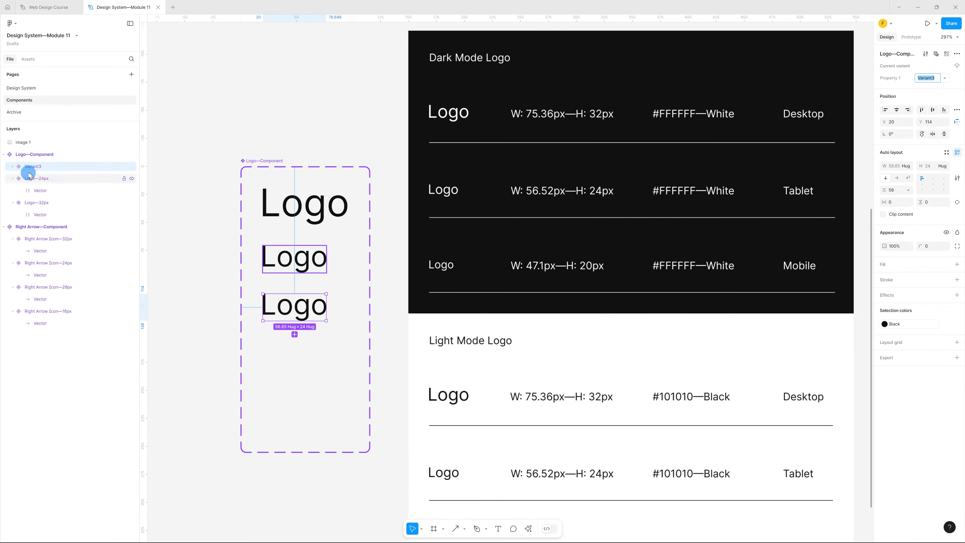
pyautogui.click(13, 168)
pyautogui.click(53, 180)
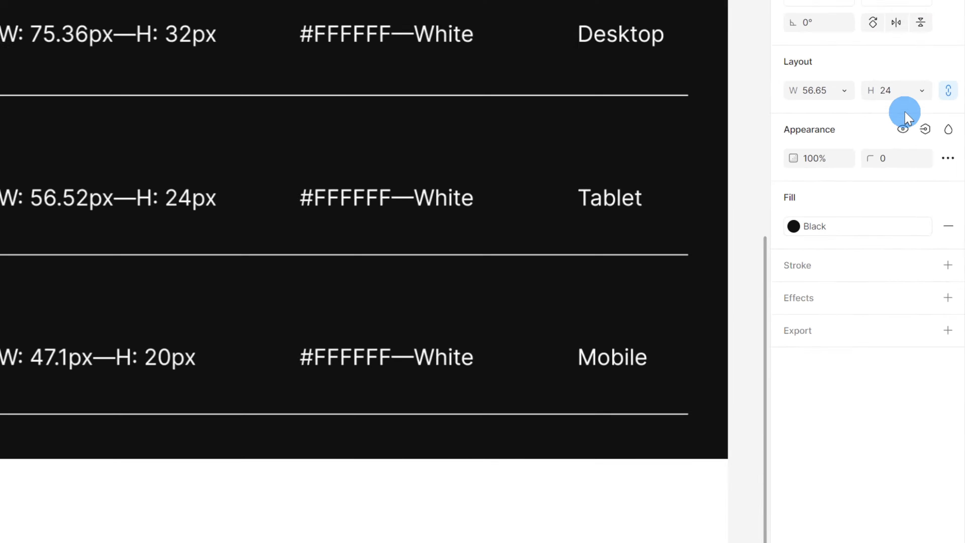
pyautogui.click(942, 140)
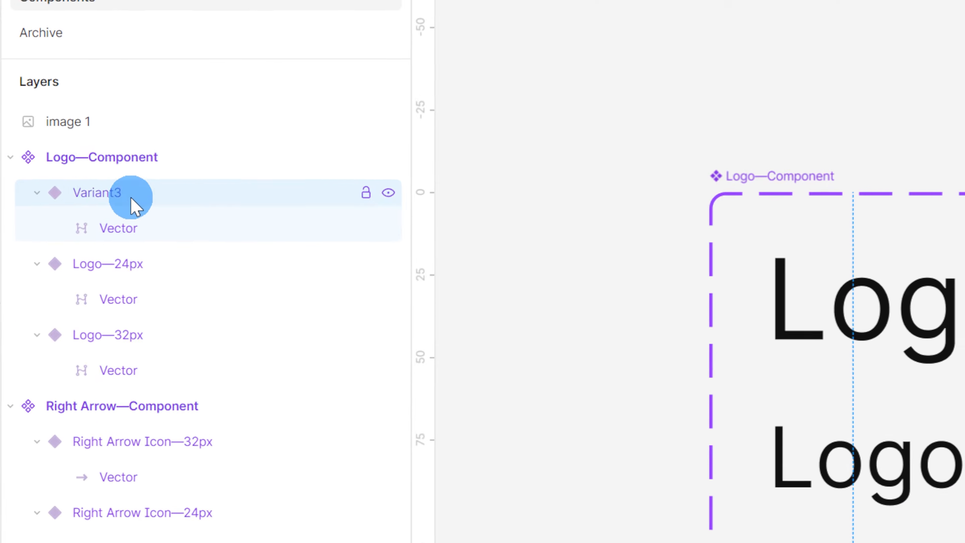
# - Rename the third Logo variant as Logo—20px
pyautogui.doubleClick(48, 168)
pyautogui.click(48, 167)
pyautogui.moveTo(142, 198); pyautogui.dragTo(304, 179)
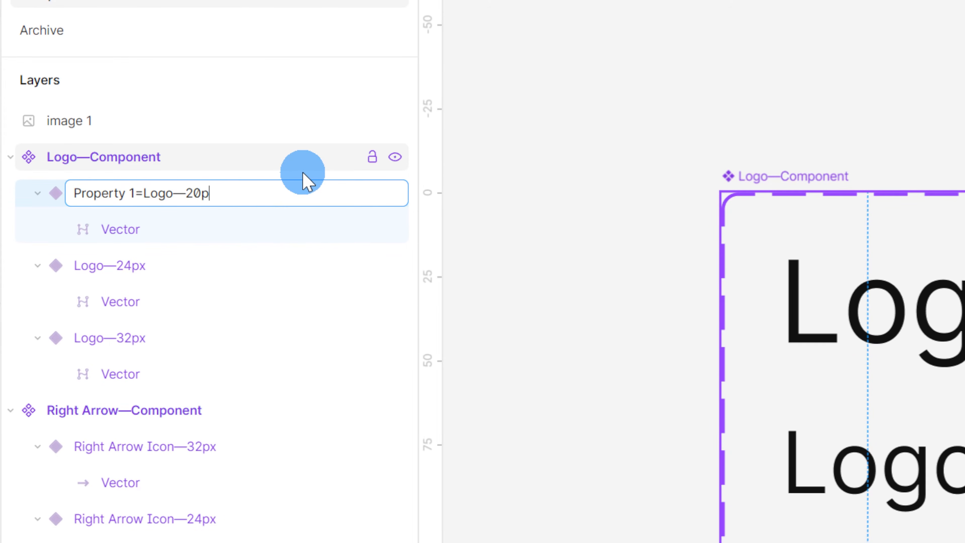
pyautogui.write('Logo—20px')
pyautogui.press('Return')
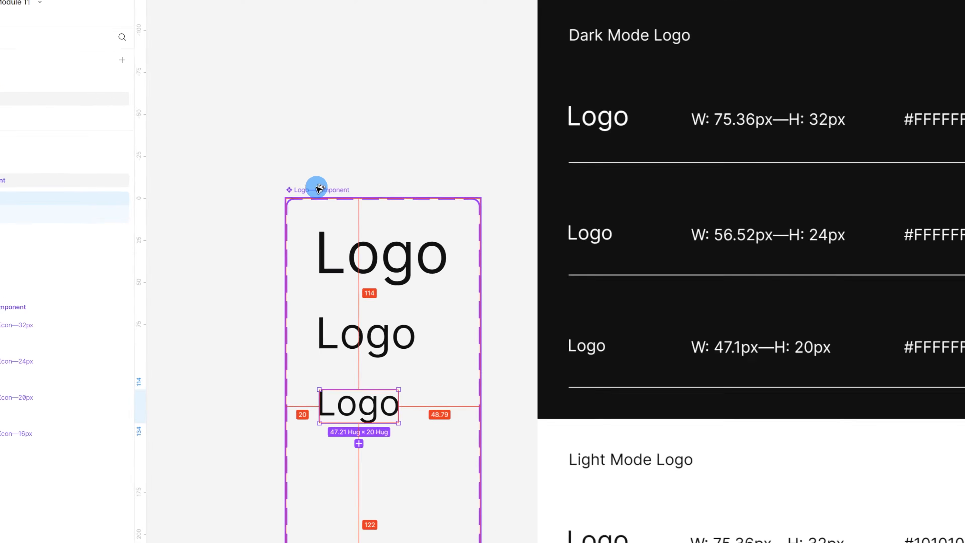
# - Apply auto layout to the Logo component set with a vertical gap of 32 between variants
pyautogui.click(259, 160)
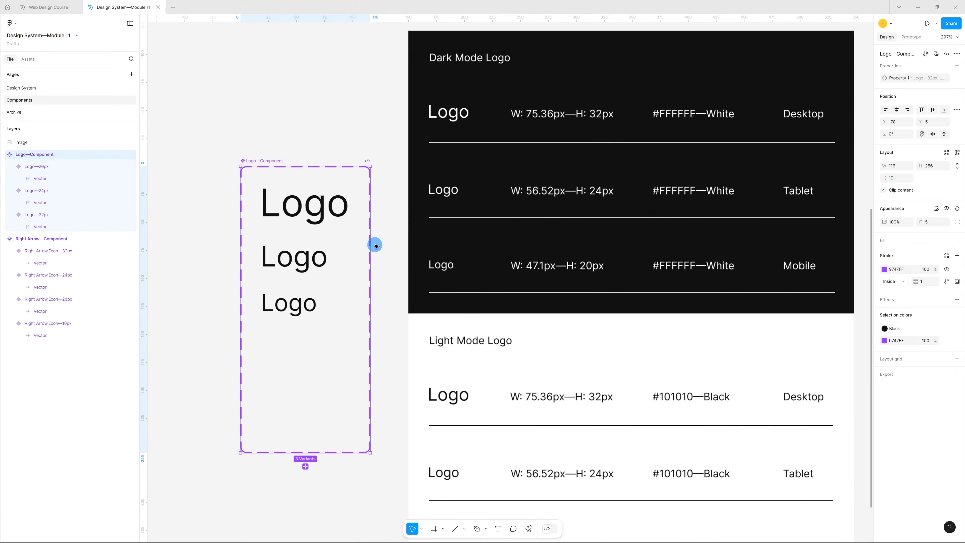
pyautogui.hotkey('shift', 'a')
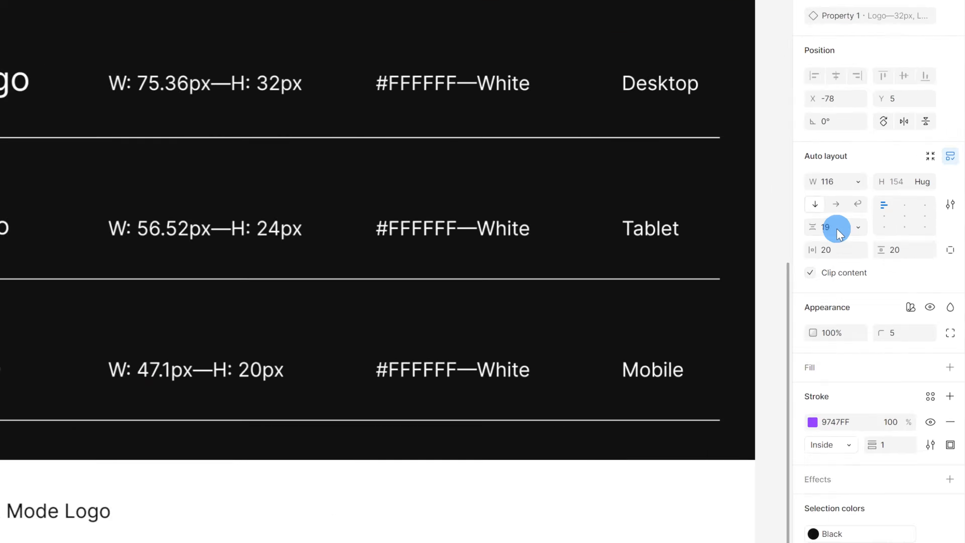
pyautogui.click(838, 228)
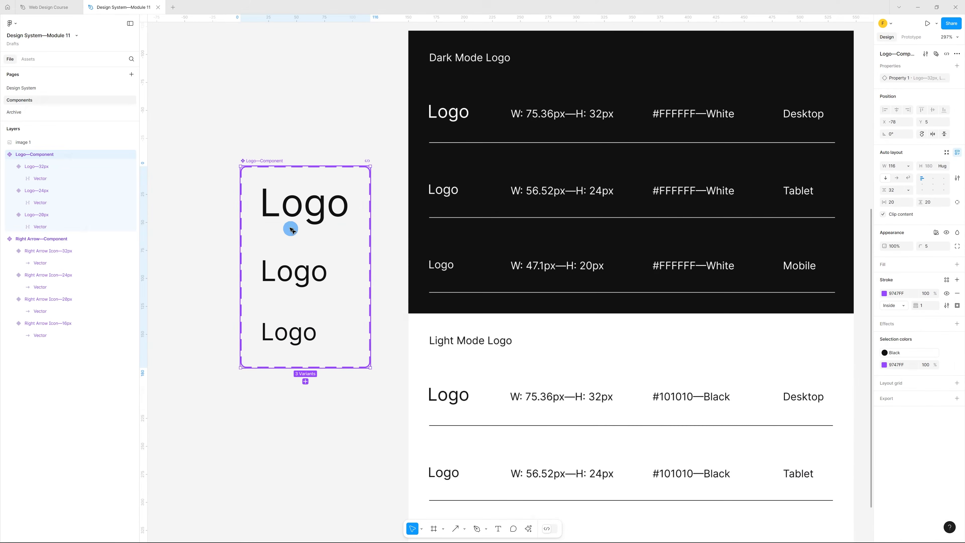
# - Place a test instance of Logo—32px above the component set, switch it through the 24px, 20px and 32px variants, and delete it
pyautogui.click(308, 212)
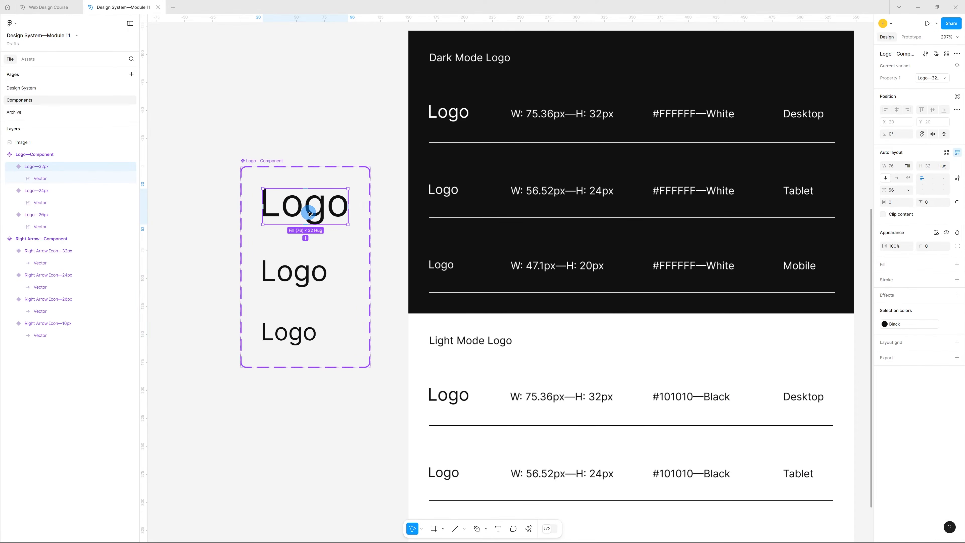
pyautogui.keyDown('alt'); pyautogui.moveTo(306, 199); pyautogui.dragTo(272, 83); pyautogui.keyUp('alt')
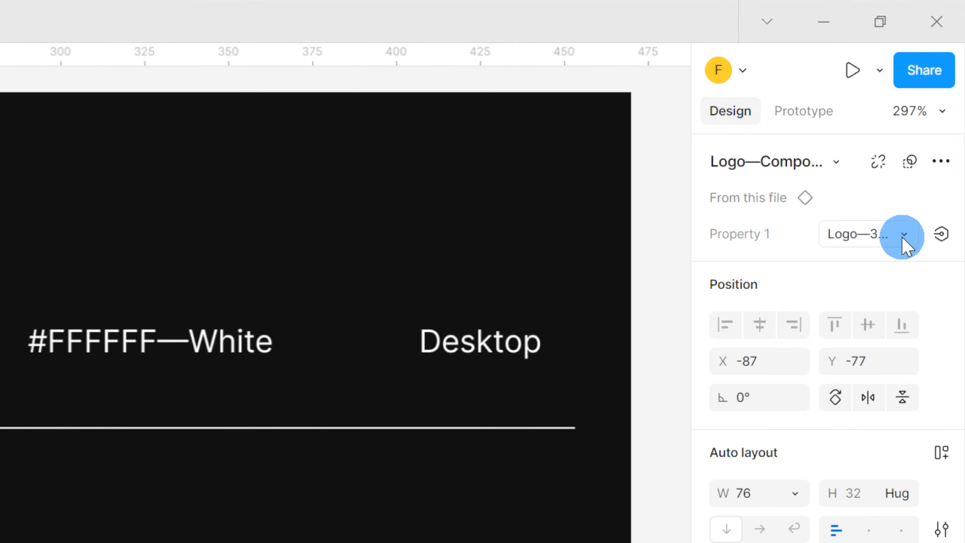
pyautogui.click(944, 80)
pyautogui.click(888, 266)
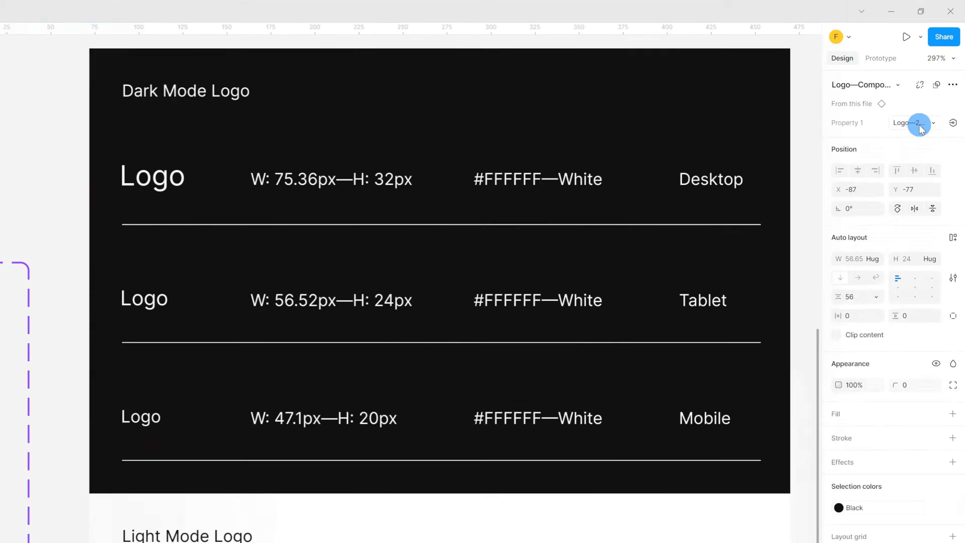
pyautogui.click(868, 234)
pyautogui.click(871, 265)
pyautogui.click(934, 87)
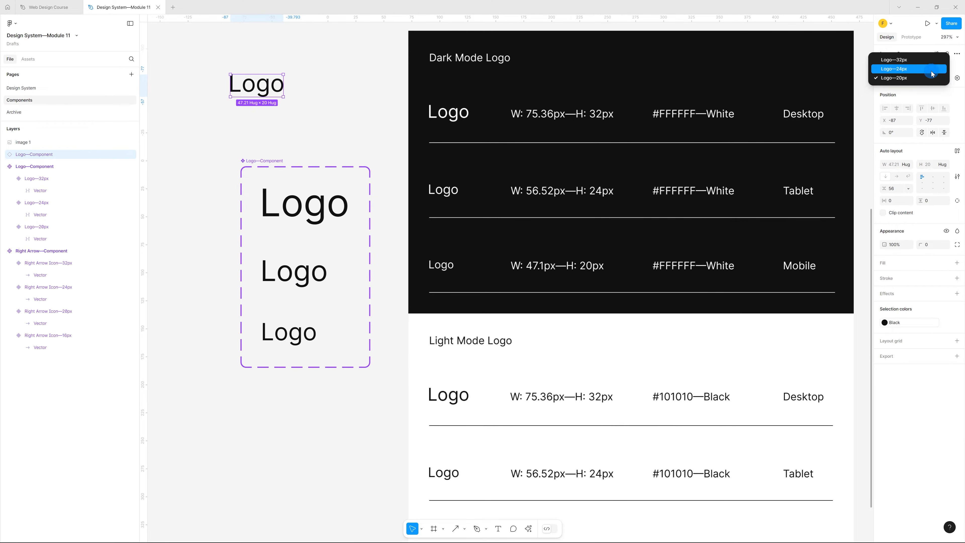
pyautogui.click(931, 70)
pyautogui.click(932, 78)
pyautogui.click(925, 70)
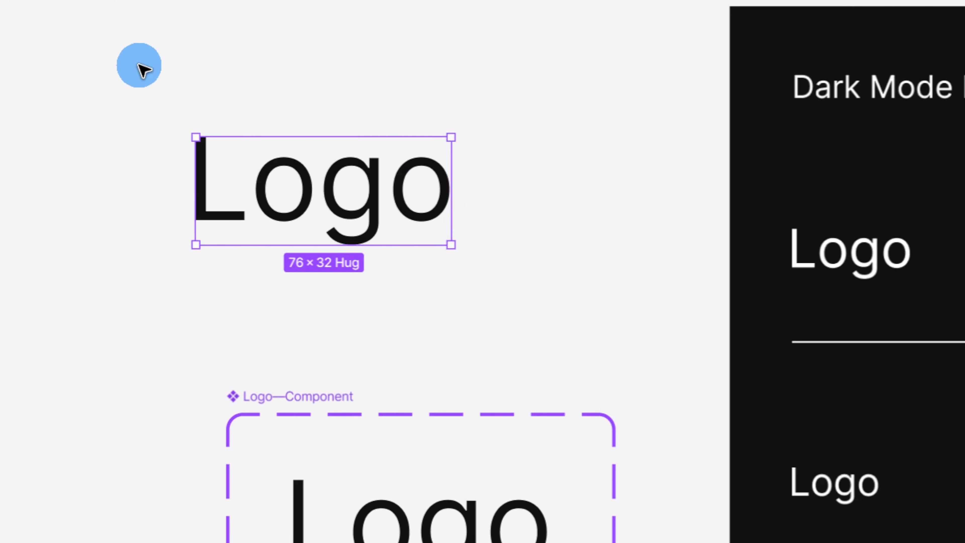
pyautogui.press('Delete')
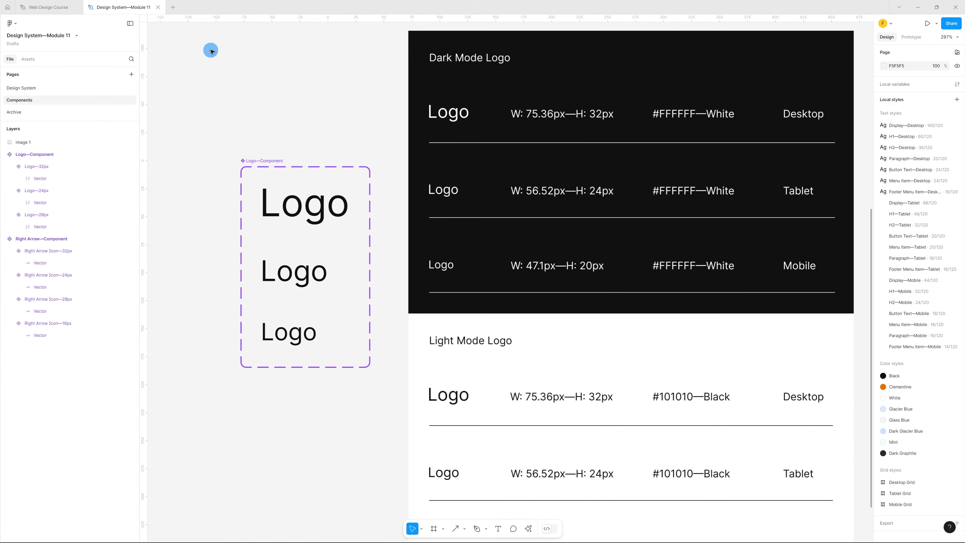
# - Delete the logo reference image from the Components page
pyautogui.scroll(-3, 217, 54)
pyautogui.click(438, 135)
pyautogui.press('Delete')
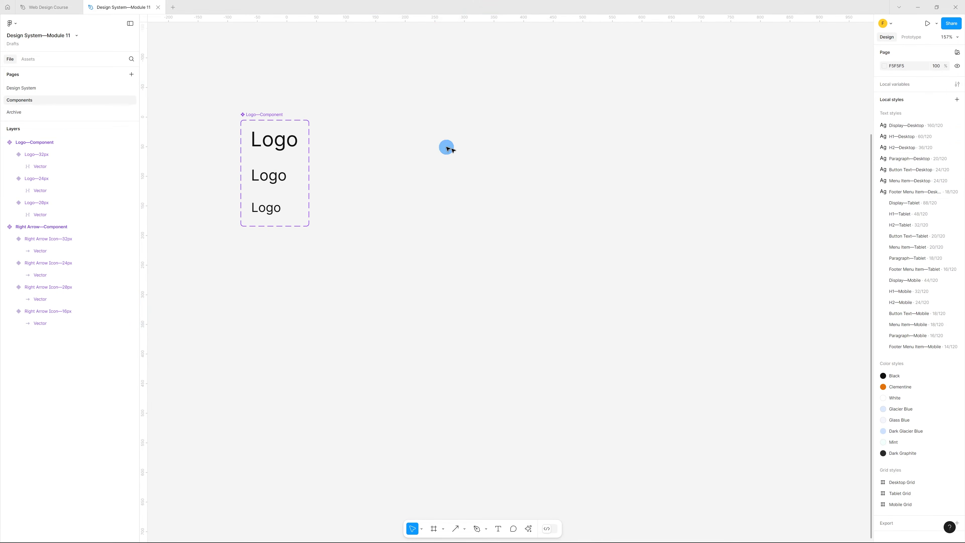
# - Move the Logo component set beside the Right Arrow component set and align their top edges
pyautogui.scroll(-3, 513, 213)
pyautogui.scroll(3, 513, 213)
pyautogui.moveTo(395, 282); pyautogui.dragTo(454, 129)
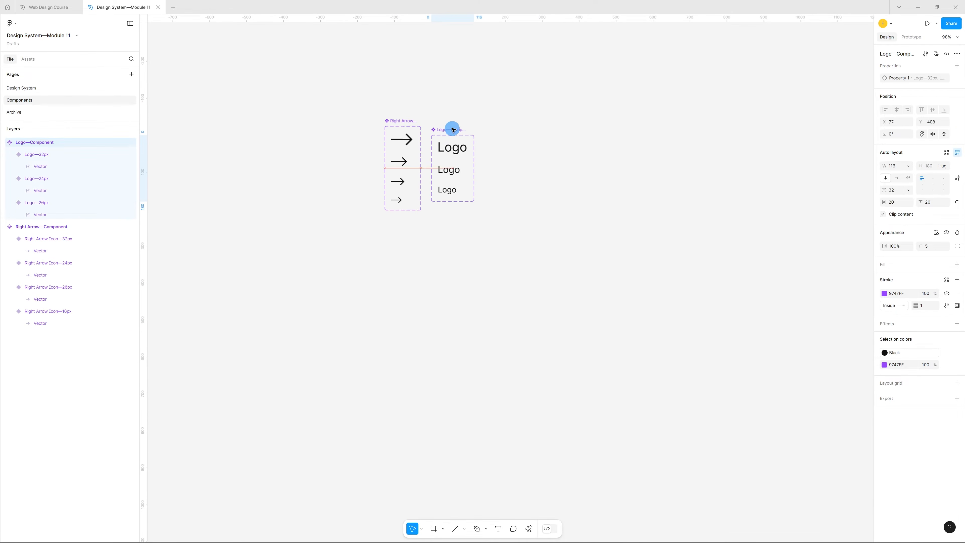
pyautogui.click(524, 126)
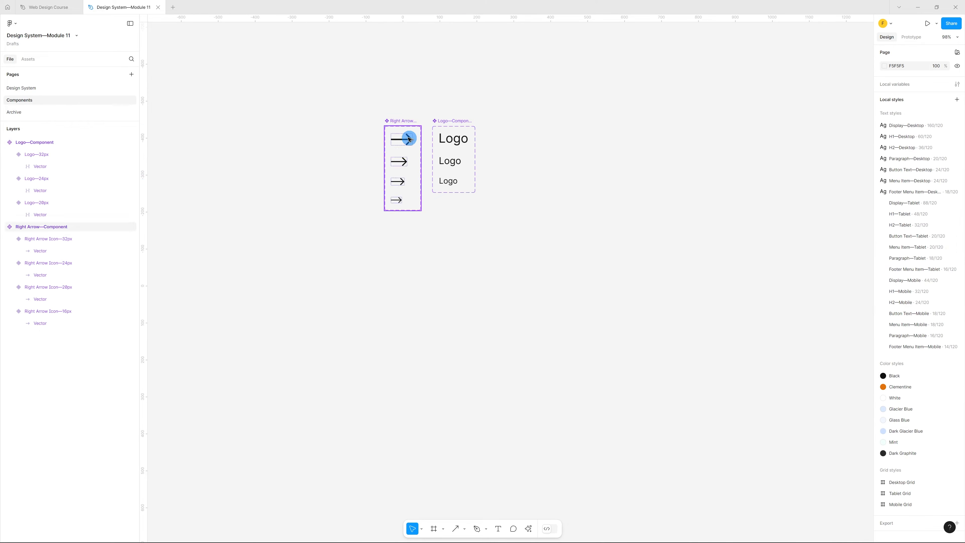
pyautogui.scroll(3, 422, 136)
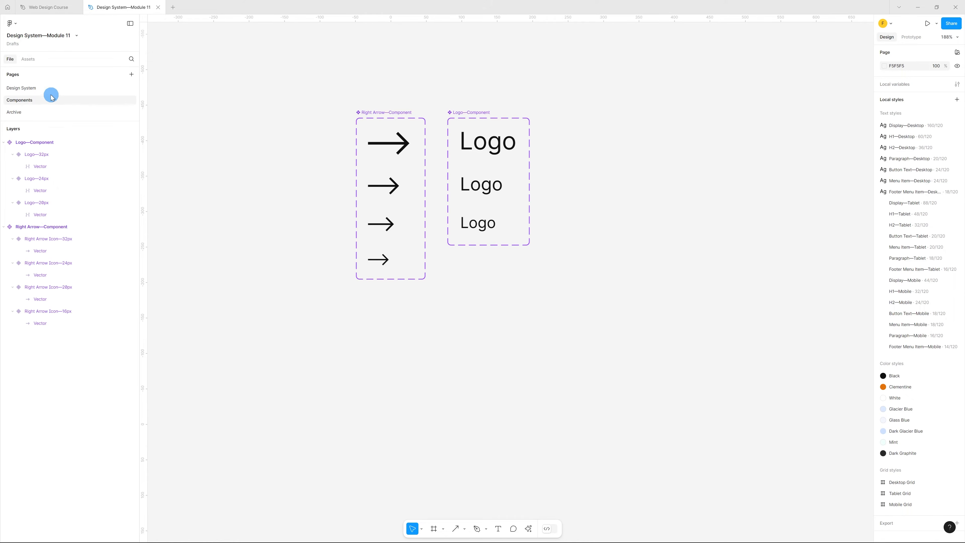
# - On the Design System page, delete the loose Right Arrow and Logo frames beside the icons documentation
pyautogui.click(45, 89)
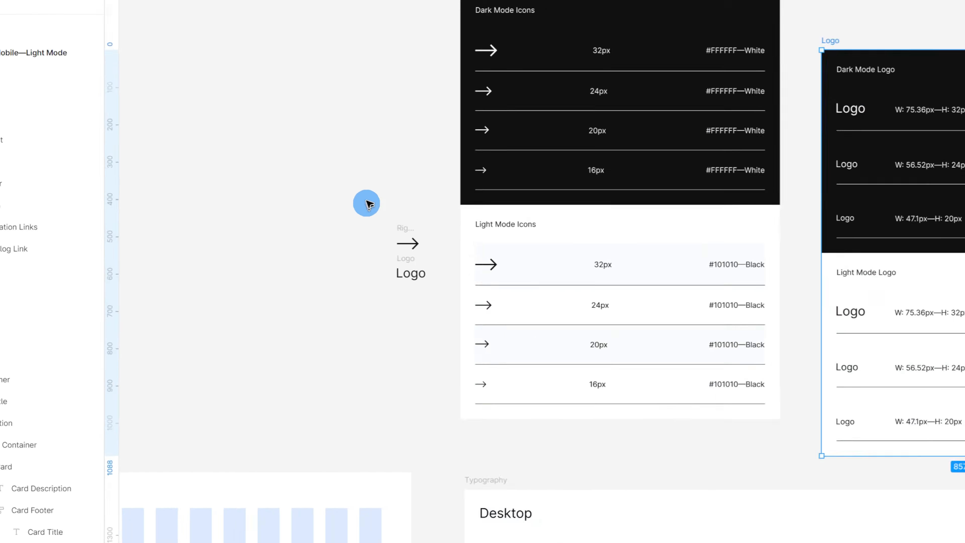
pyautogui.moveTo(304, 234); pyautogui.dragTo(338, 299)
pyautogui.moveTo(599, 358); pyautogui.dragTo(597, 355)
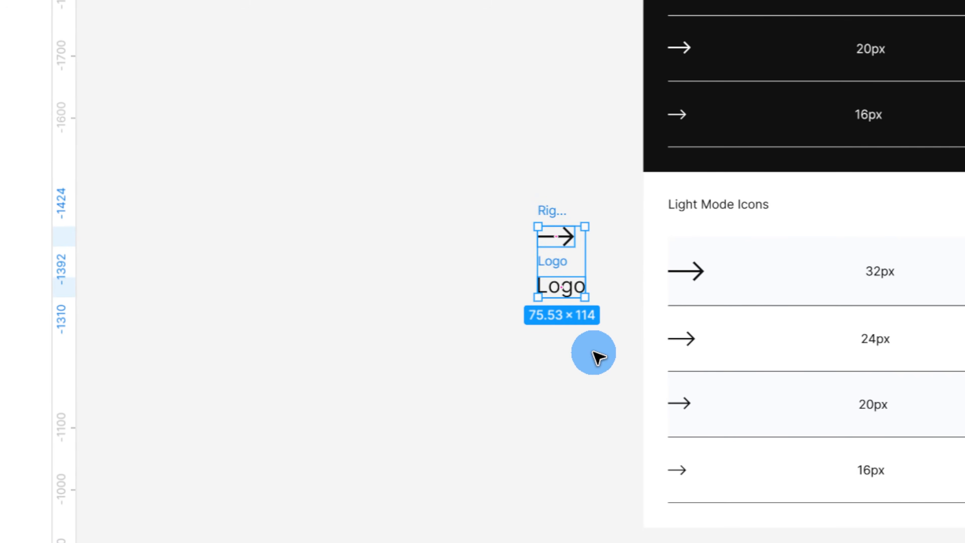
pyautogui.click(597, 356)
pyautogui.scroll(-5, 320, 287)
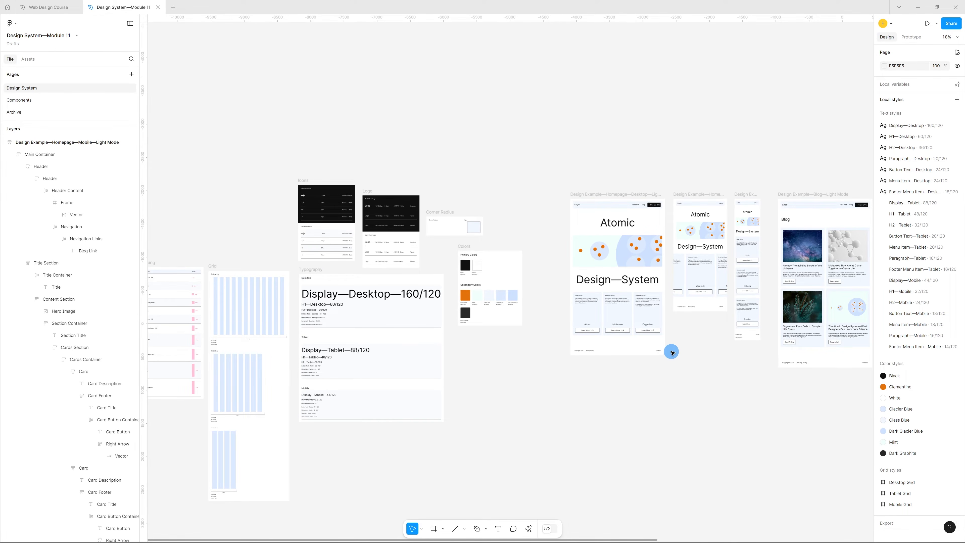
pyautogui.scroll(10, 671, 190)
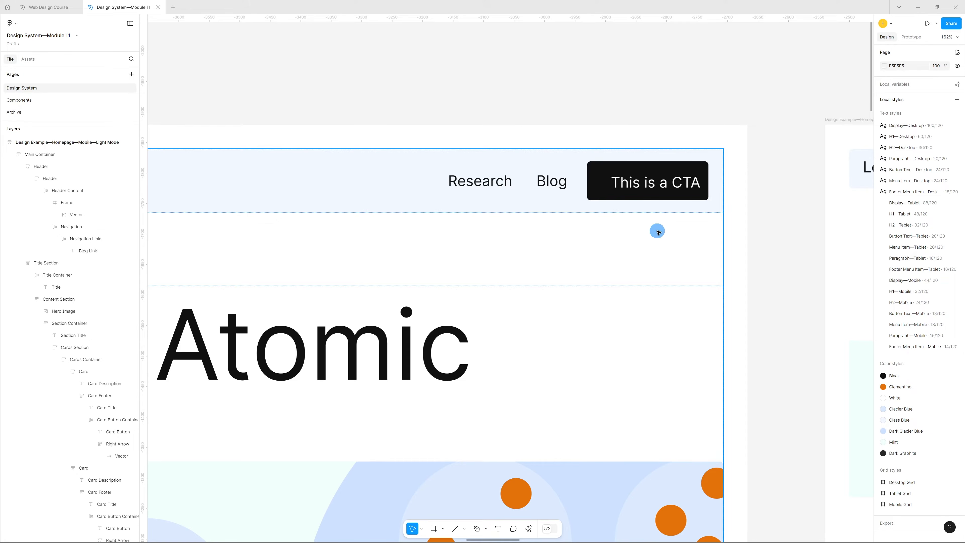
pyautogui.hotkey('shift', '1')
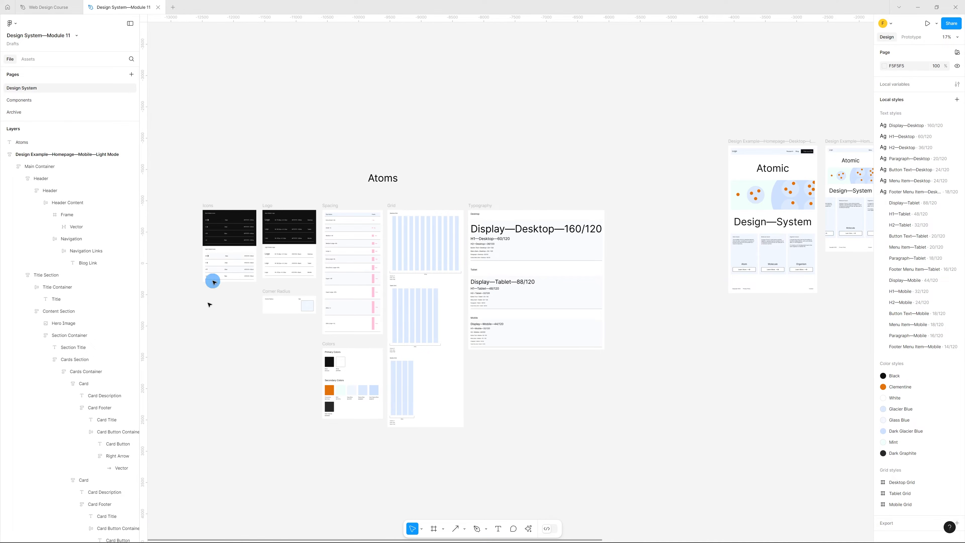
pyautogui.scroll(-5, 351, 274)
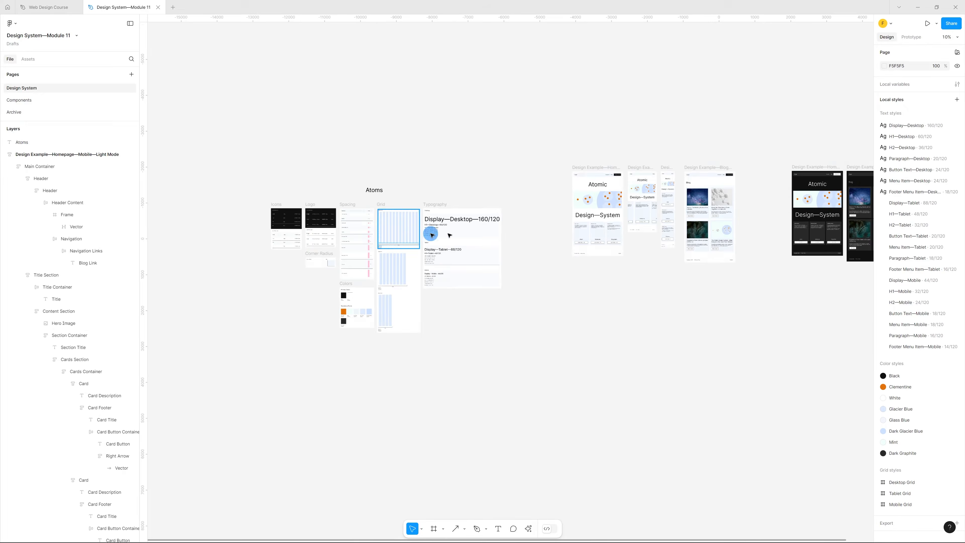
pyautogui.scroll(2, 543, 230)
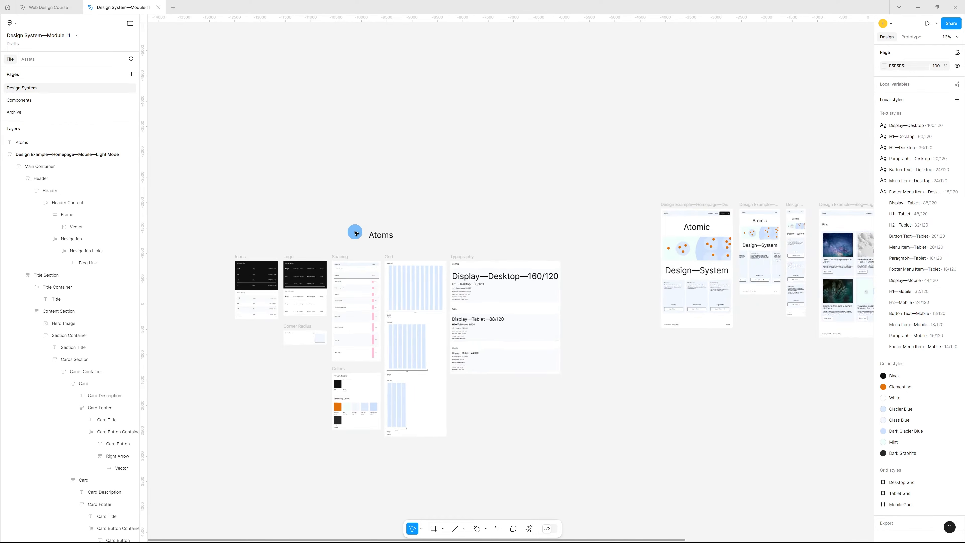
# - Duplicate the header's CTA Container from the desktop light mode homepage onto the empty canvas above the page
pyautogui.scroll(3, 353, 231)
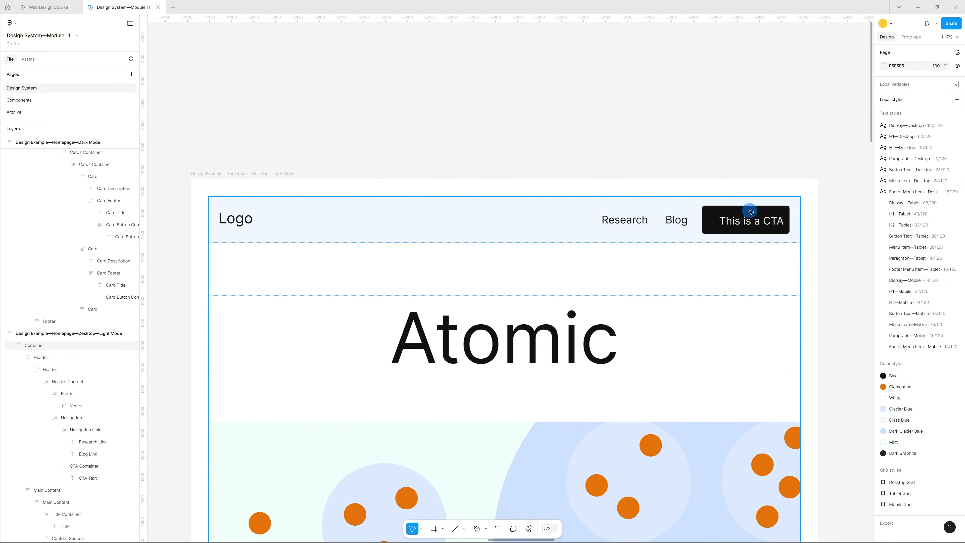
pyautogui.doubleClick(750, 212)
pyautogui.doubleClick(751, 212)
pyautogui.doubleClick(751, 212)
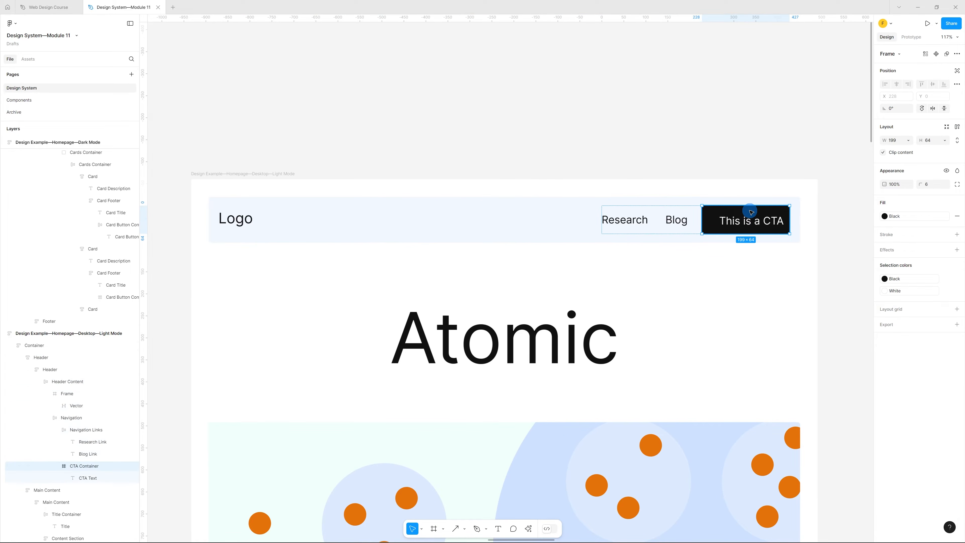
pyautogui.keyDown('alt'); pyautogui.moveTo(755, 215); pyautogui.dragTo(638, 106); pyautogui.keyUp('alt')
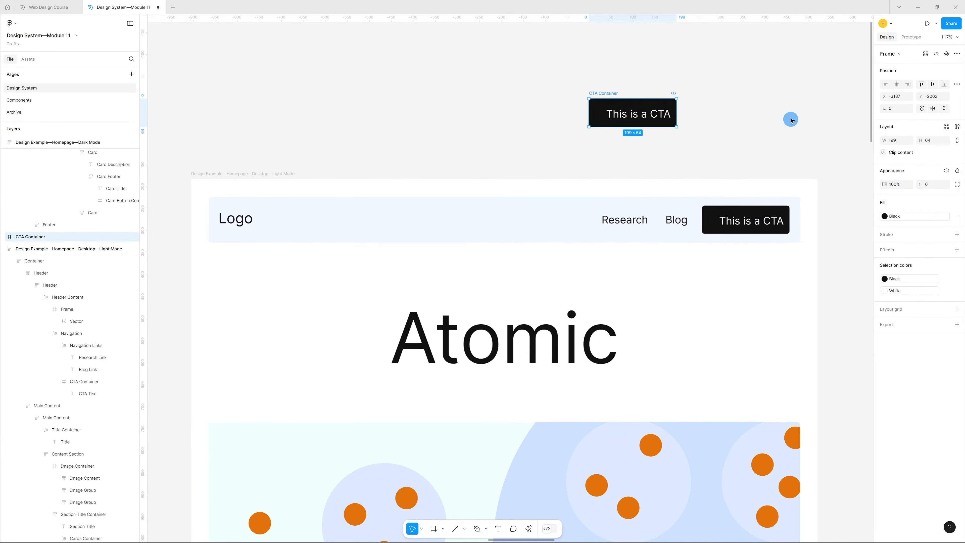
# - Apply auto layout to the duplicated CTA Container above the homepage
pyautogui.click(790, 120)
pyautogui.scroll(3, 731, 82)
pyautogui.scroll(3, 639, 110)
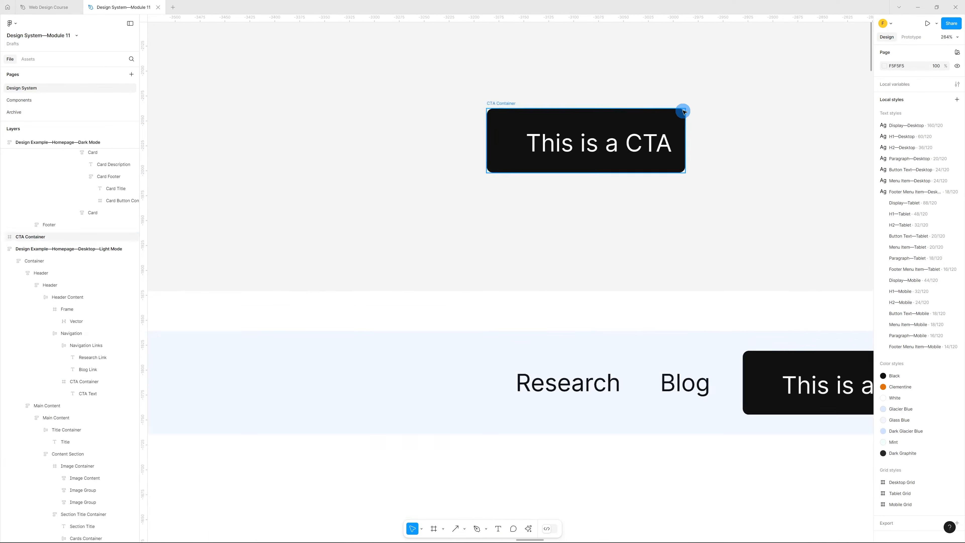
pyautogui.click(486, 102)
pyautogui.hotkey('shift', 'a')
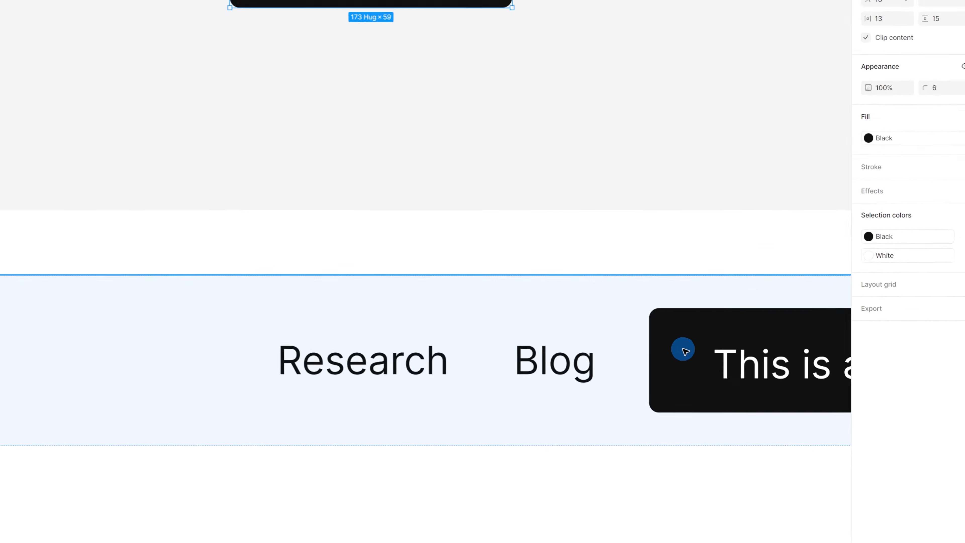
# - Set the height of the duplicated CTA Container above the homepage to 64
pyautogui.click(771, 393)
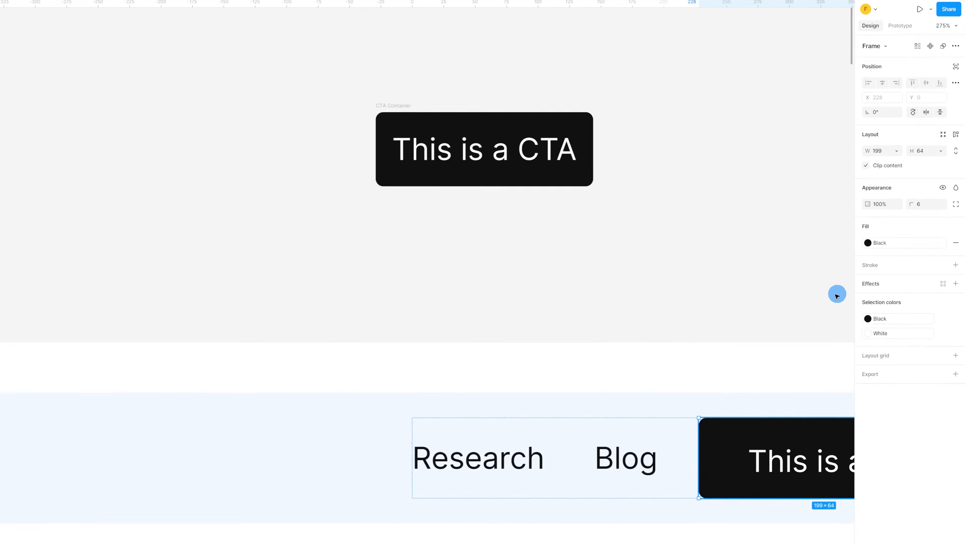
pyautogui.click(501, 103)
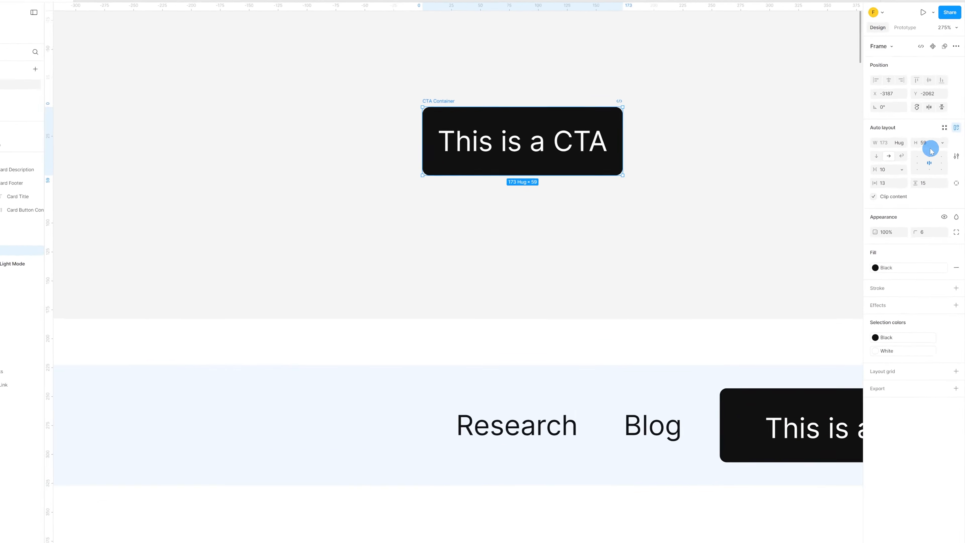
pyautogui.click(927, 142)
pyautogui.press('Return')
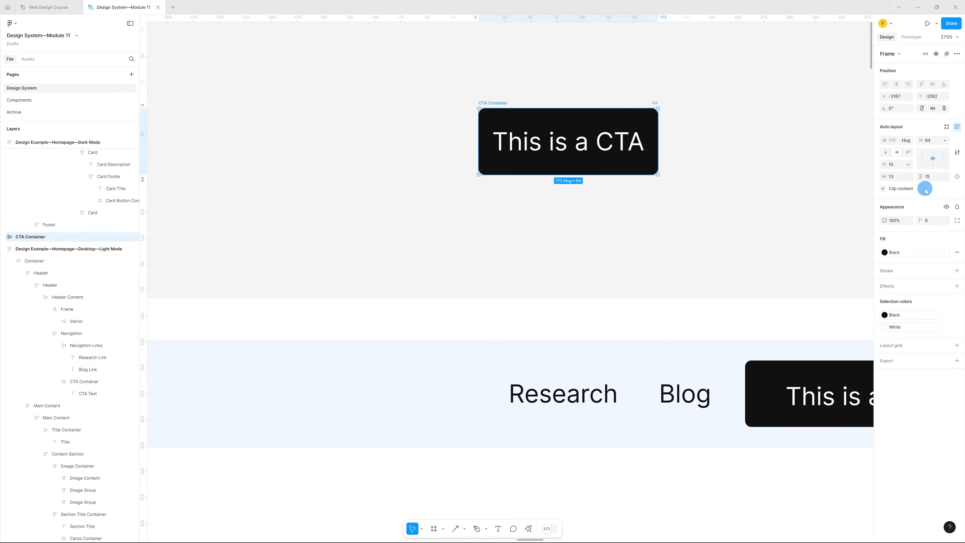
# - Set the duplicated CTA Container's horizontal padding to 24 and its vertical padding to 16
pyautogui.click(896, 177)
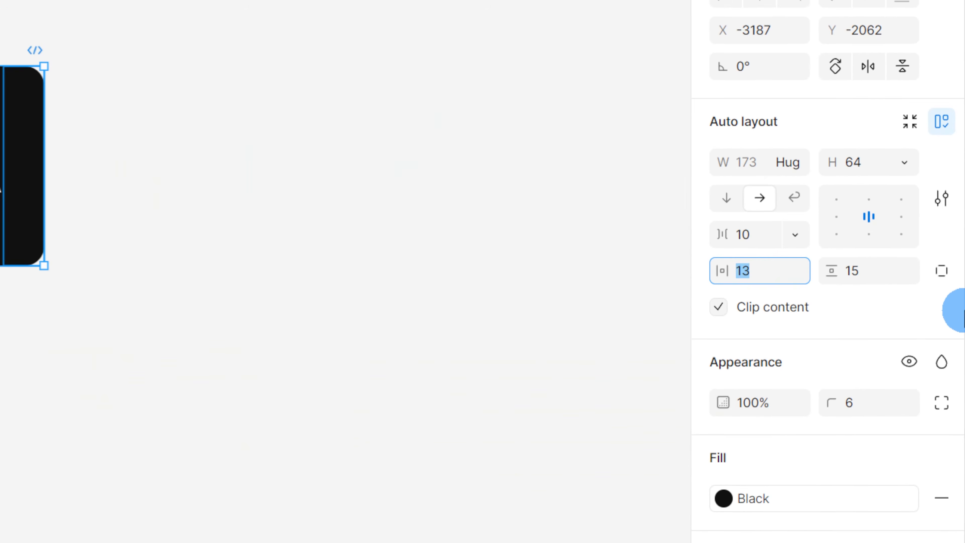
pyautogui.press('Return')
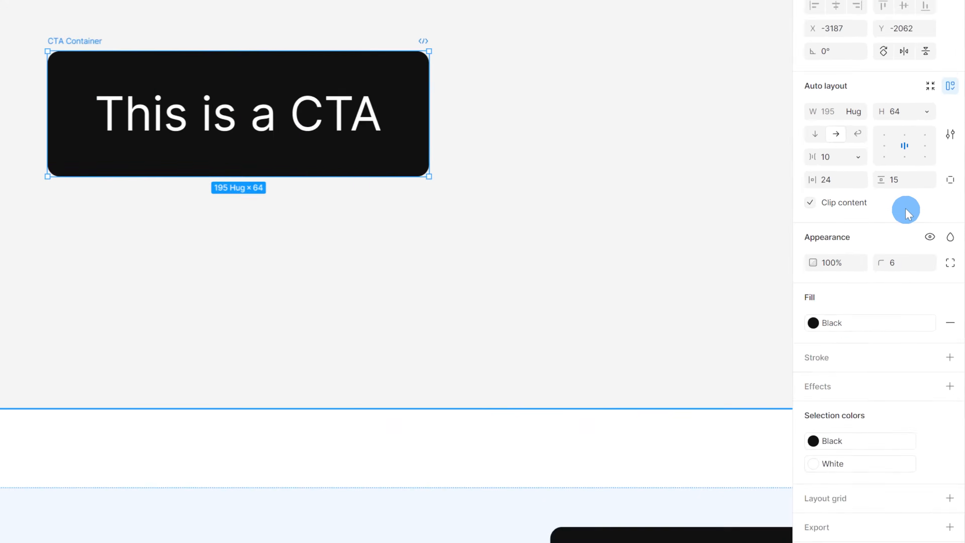
pyautogui.click(934, 177)
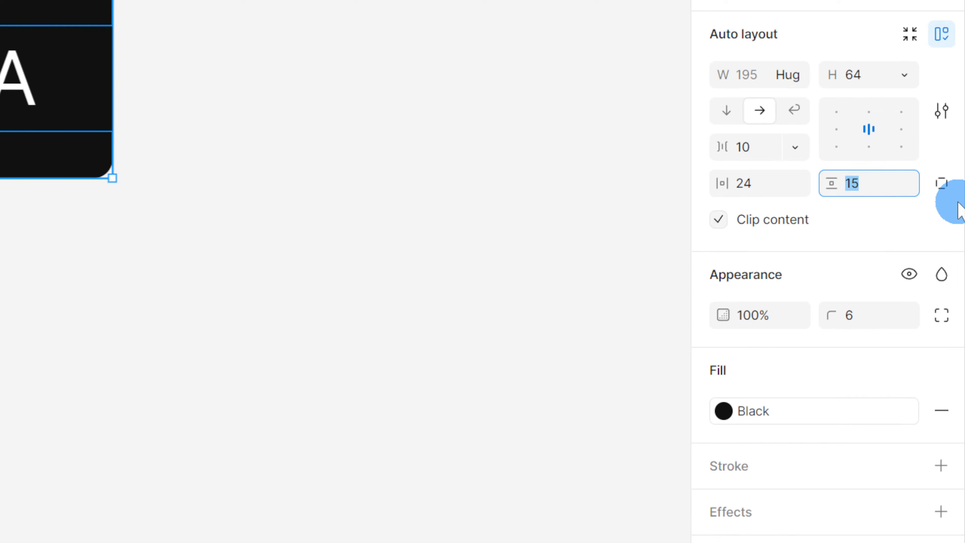
pyautogui.press('Return')
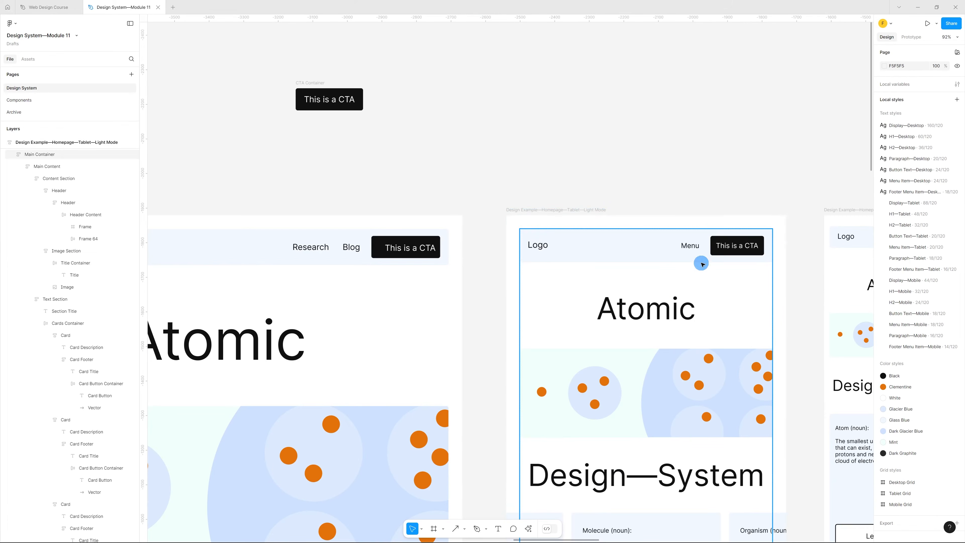
# - Inspect the tablet header's CTA Container, and turn the loose CTA Container above the homepages into a component with a second variant
pyautogui.scroll(5, 741, 245)
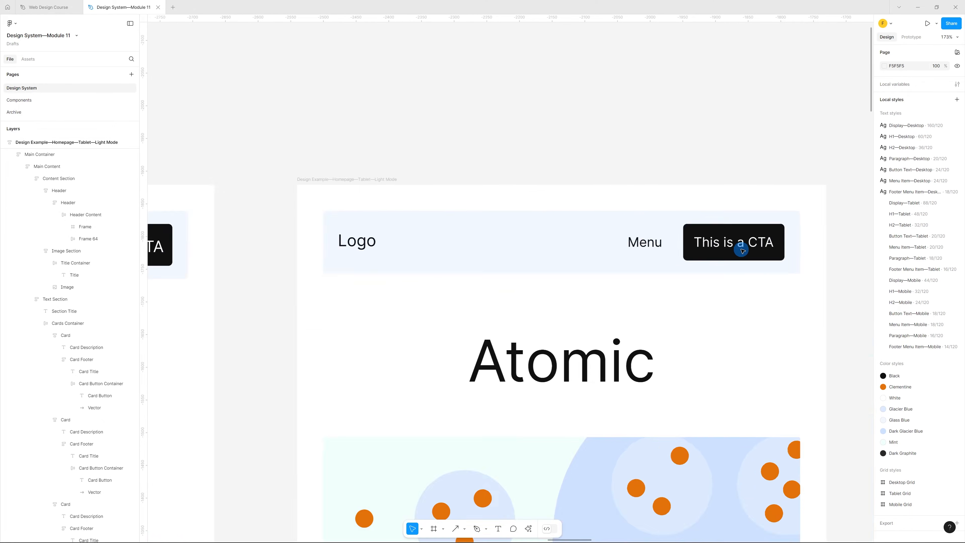
pyautogui.click(738, 224)
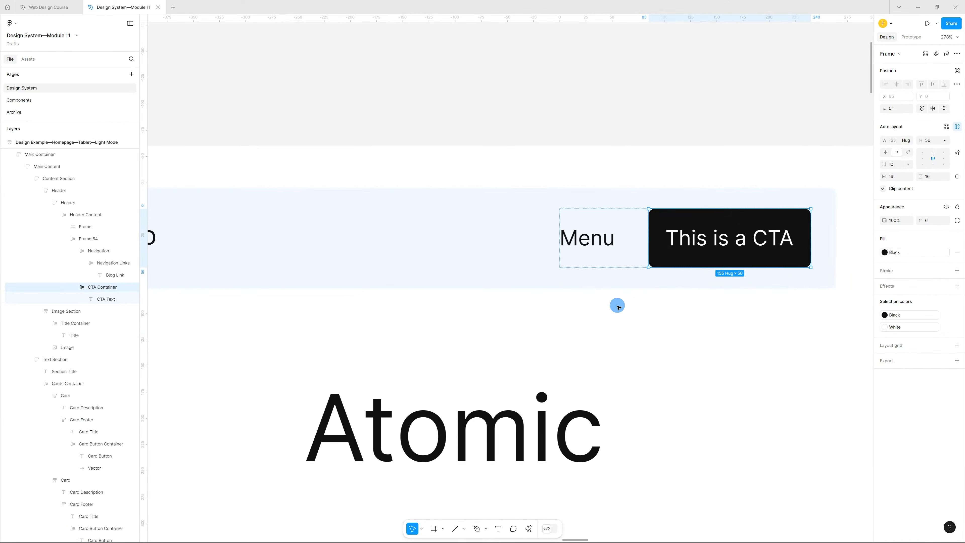
pyautogui.scroll(-5, 655, 334)
pyautogui.click(481, 330)
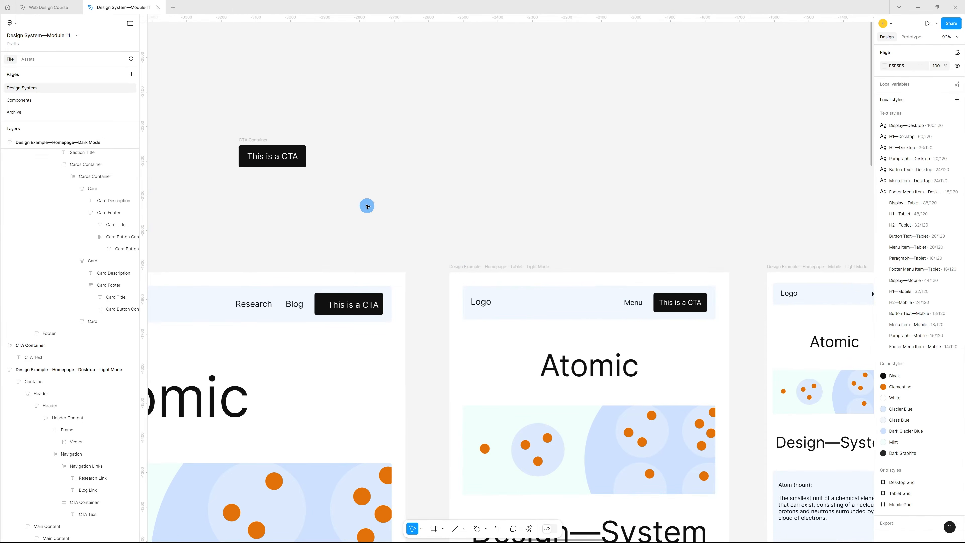
pyautogui.click(254, 140)
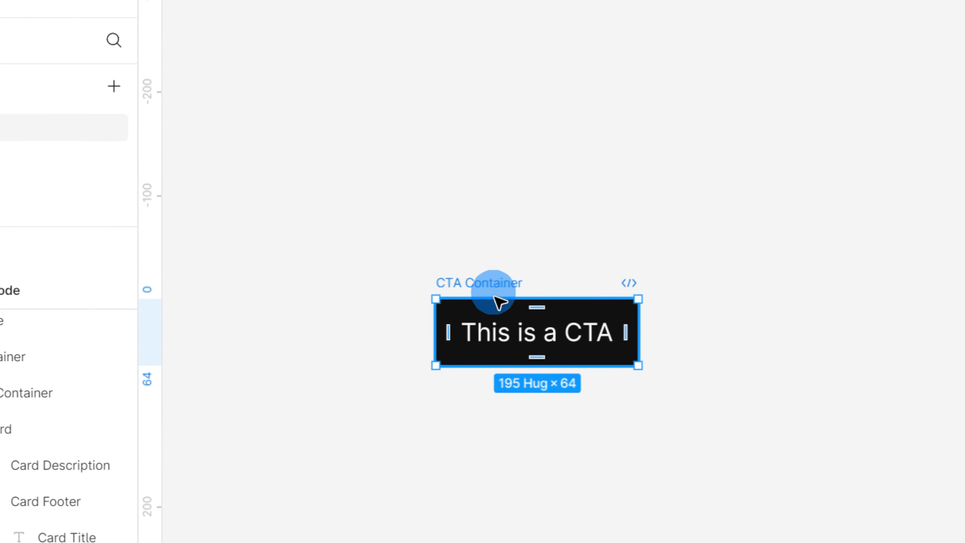
pyautogui.rightClick(261, 149)
pyautogui.click(563, 520)
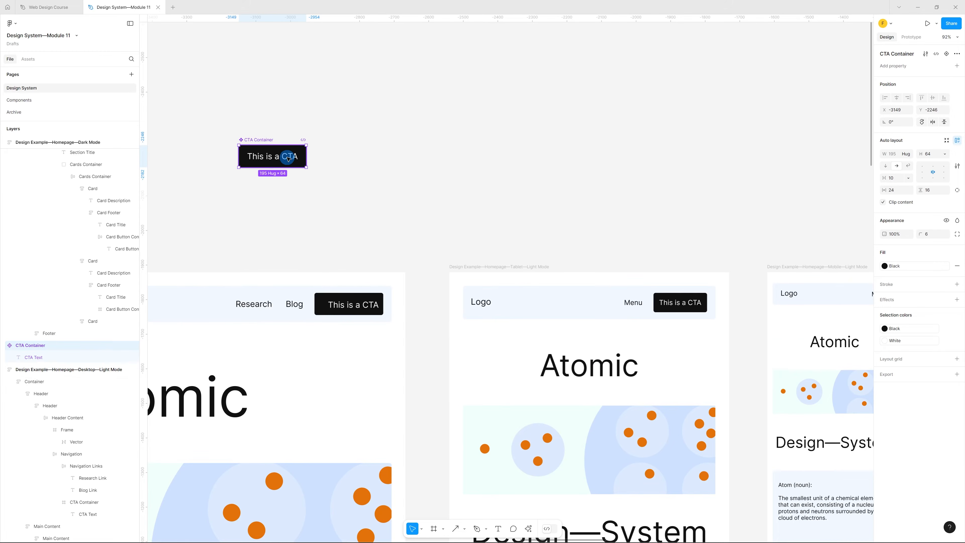
pyautogui.rightClick(288, 159)
pyautogui.moveTo(316, 337)
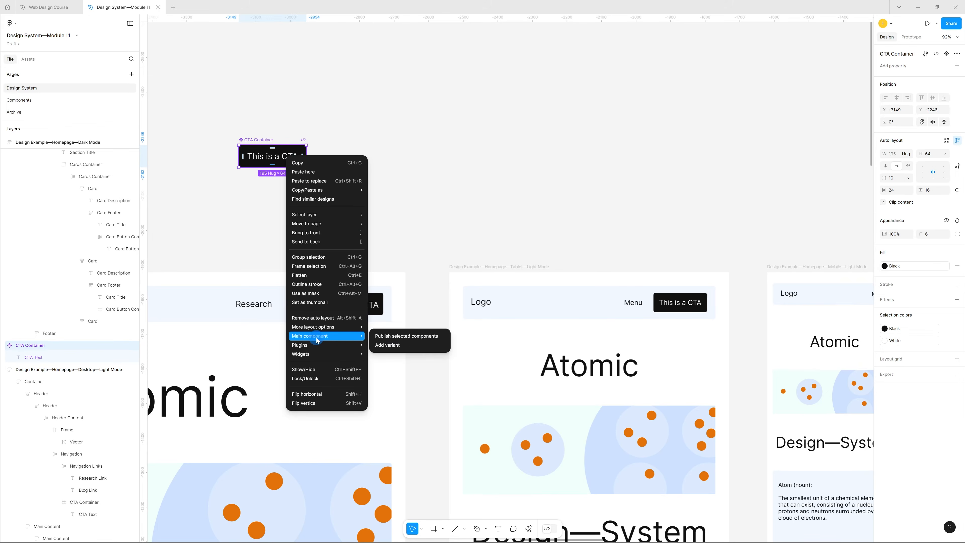
pyautogui.click(410, 346)
pyautogui.click(247, 353)
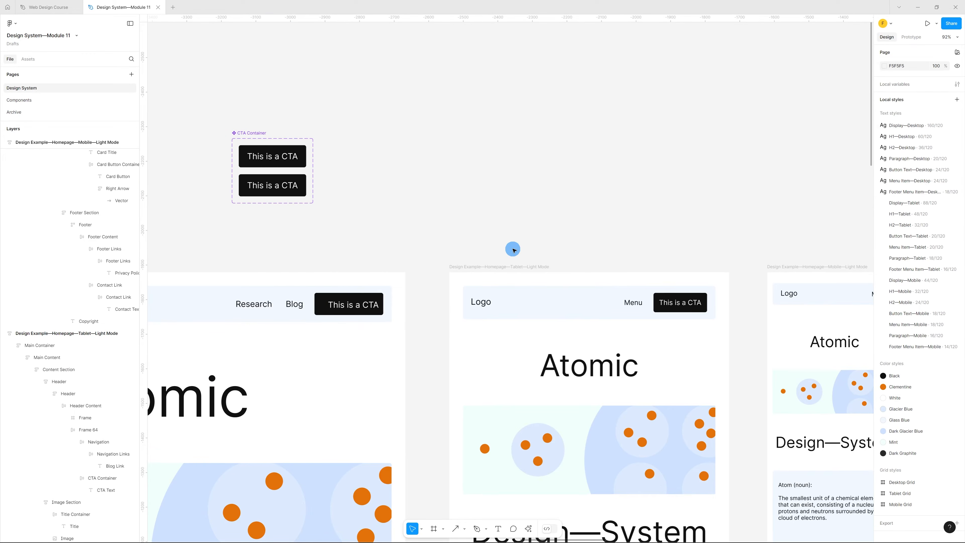
# - Copy the properties of the tablet header's CTA Container and paste them onto the second variant of the CTA Container component
pyautogui.click(722, 283)
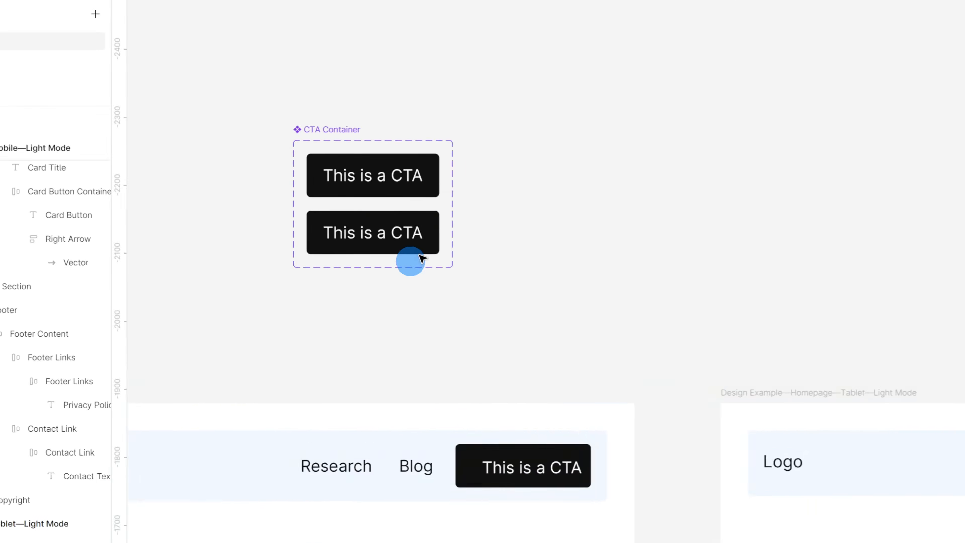
pyautogui.click(425, 228)
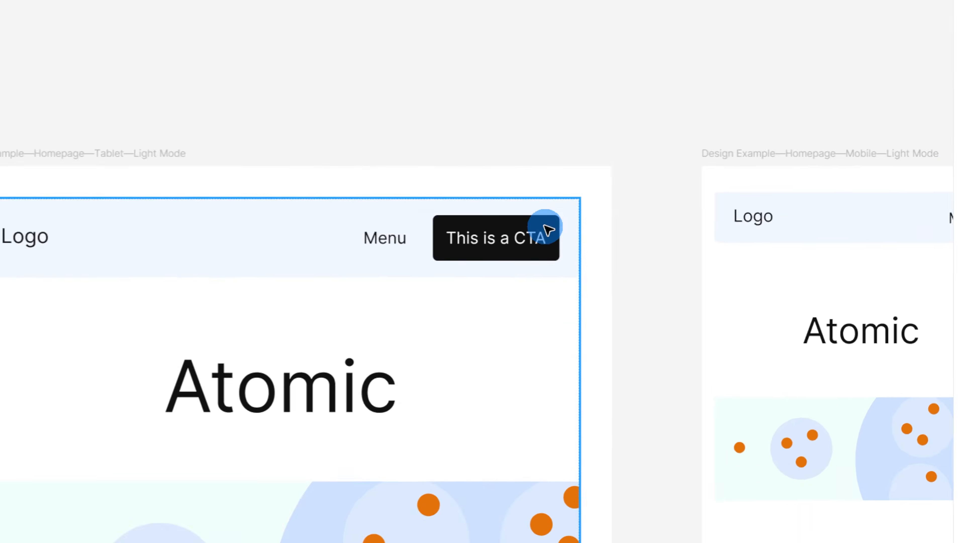
pyautogui.click(547, 229)
pyautogui.rightClick(474, 192)
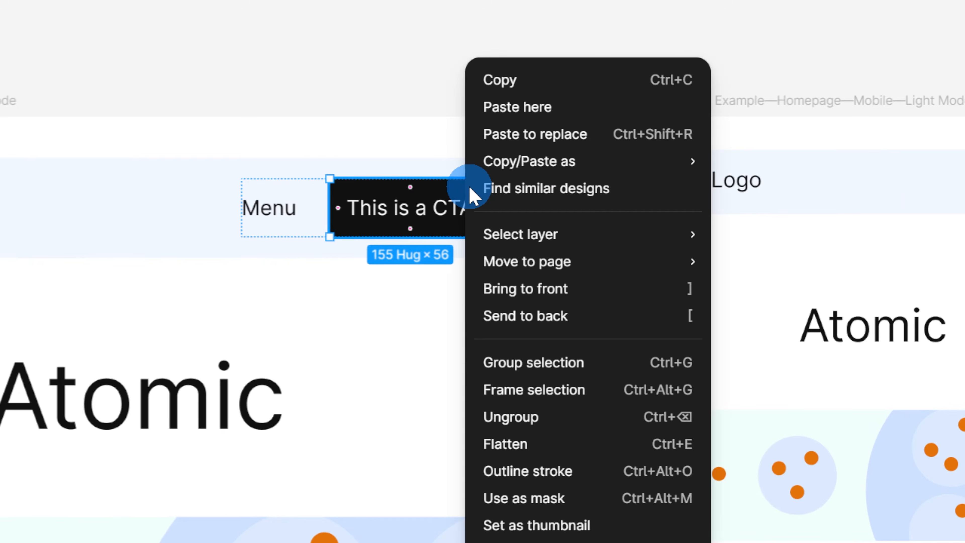
pyautogui.moveTo(525, 161)
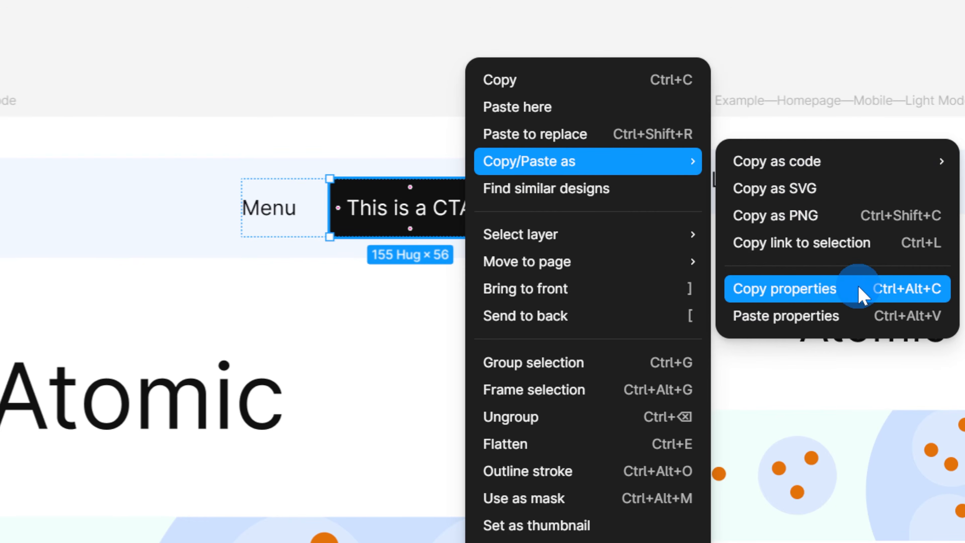
pyautogui.click(862, 293)
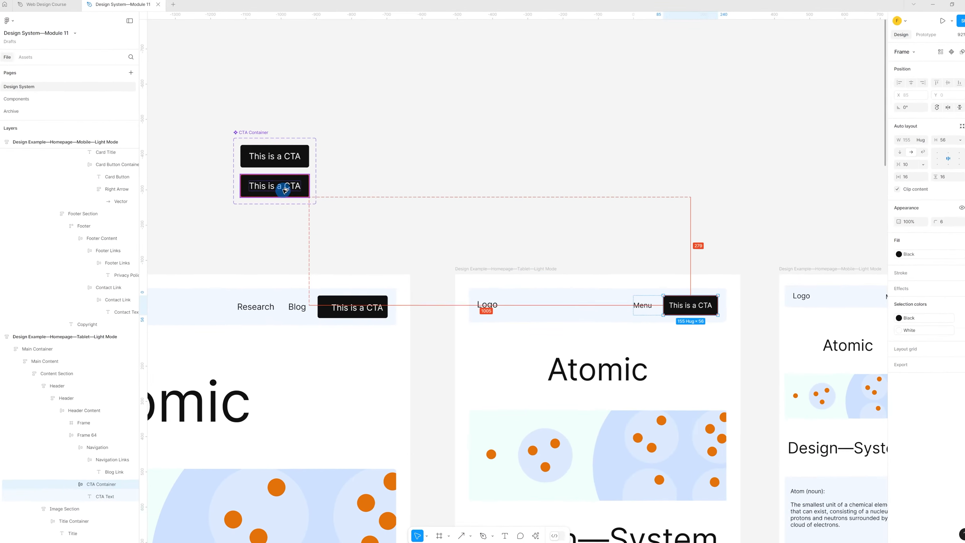
pyautogui.click(284, 180)
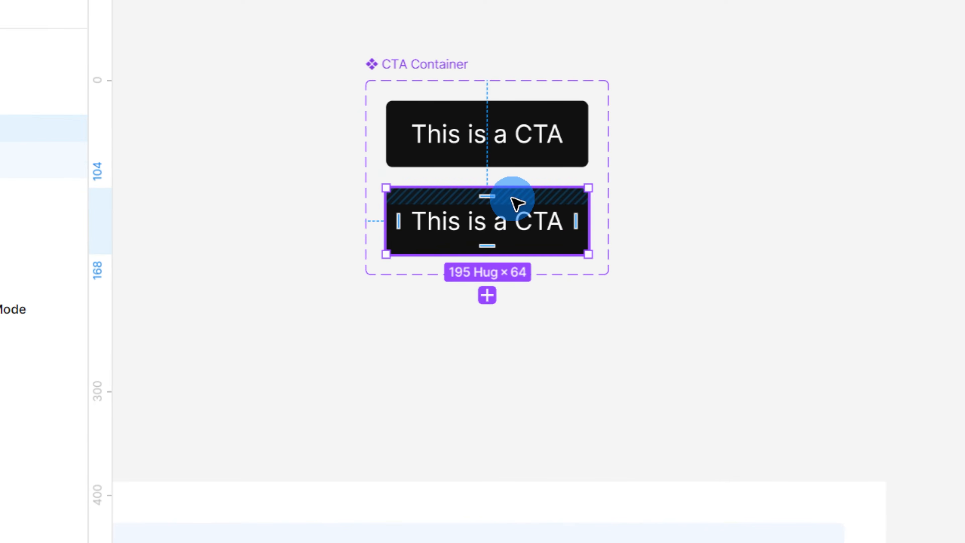
pyautogui.rightClick(517, 205)
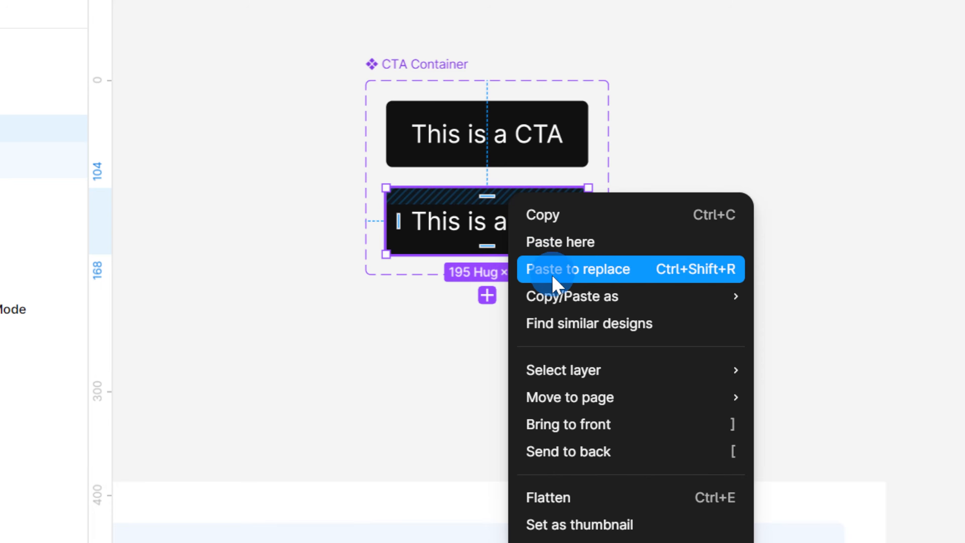
pyautogui.moveTo(620, 298)
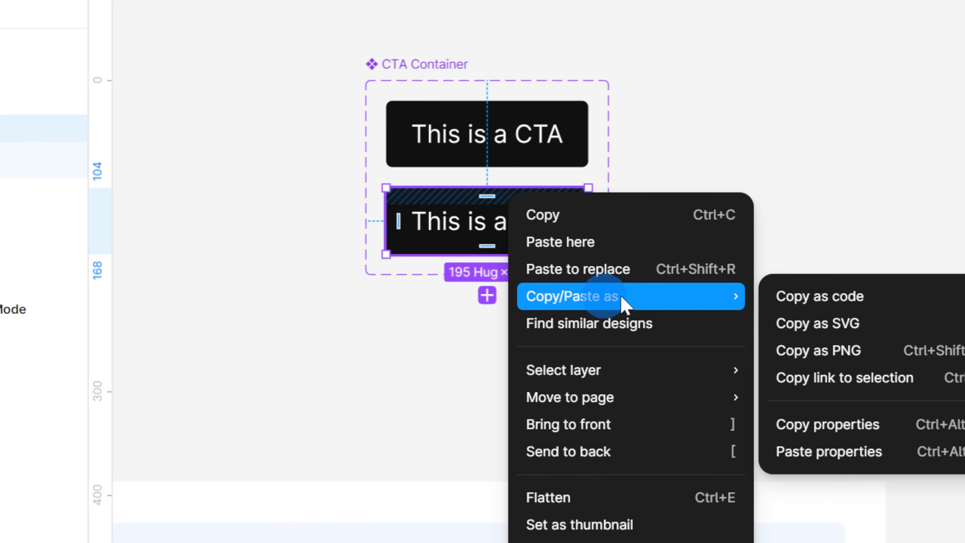
pyautogui.click(858, 453)
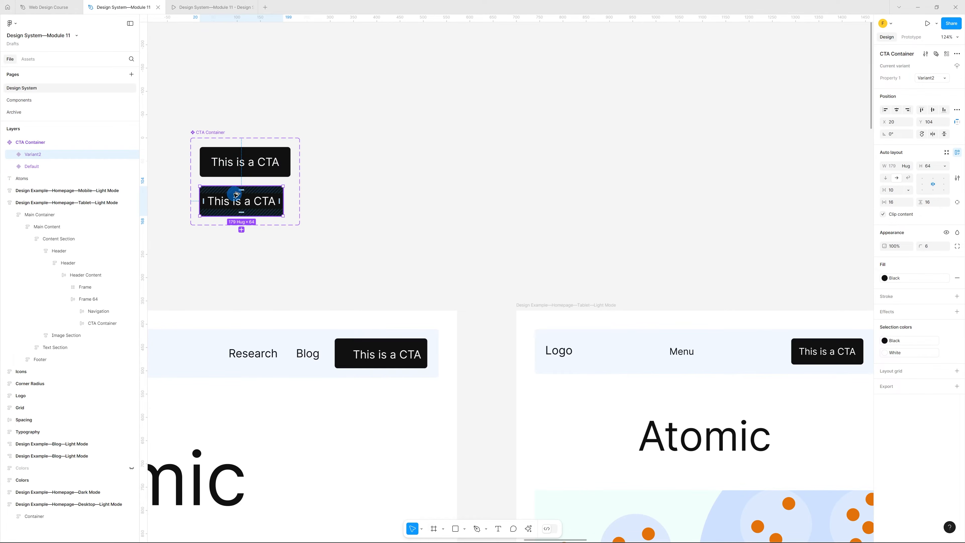
# - Apply the Button Text—Tablet text style to the CTA text in the second variant
pyautogui.click(236, 195)
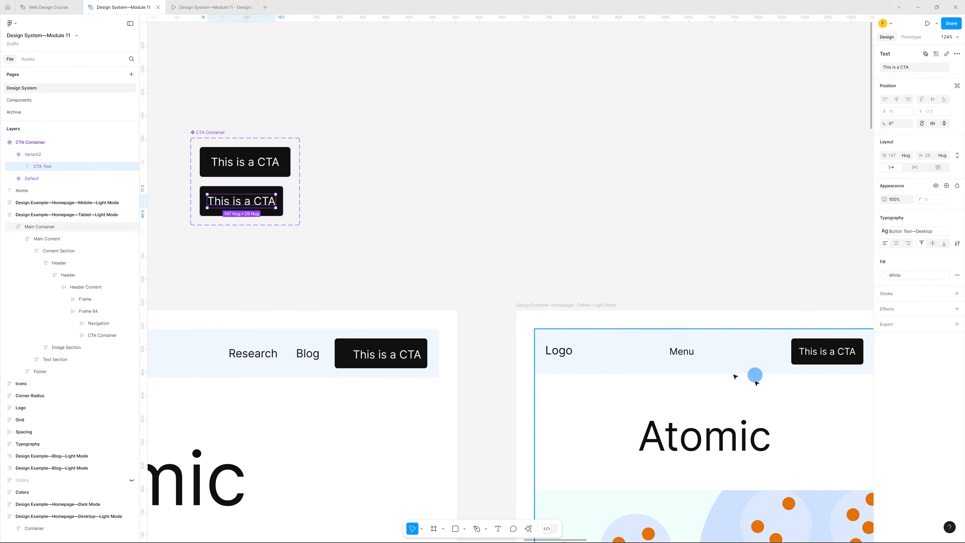
pyautogui.click(902, 231)
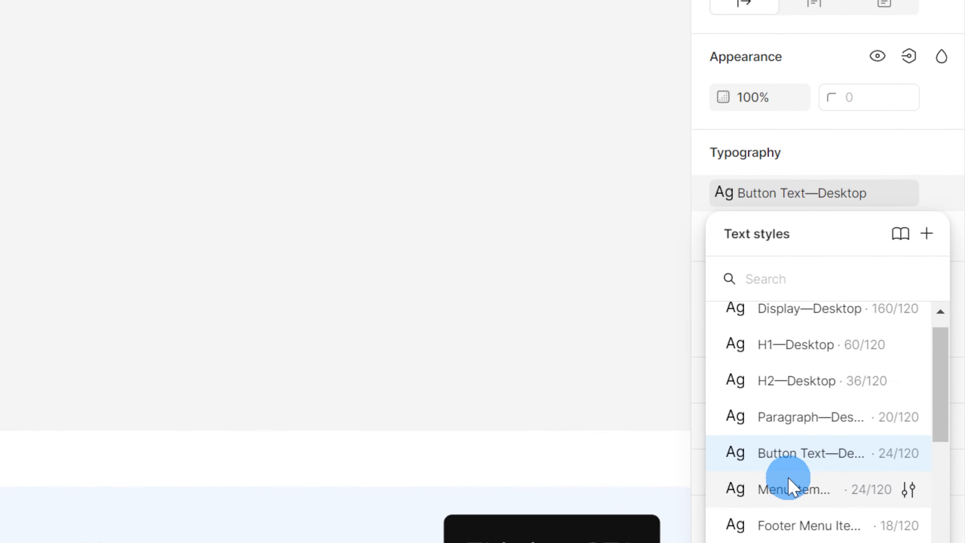
pyautogui.scroll(-5, 893, 350)
pyautogui.scroll(-5, 805, 463)
pyautogui.scroll(6, 803, 455)
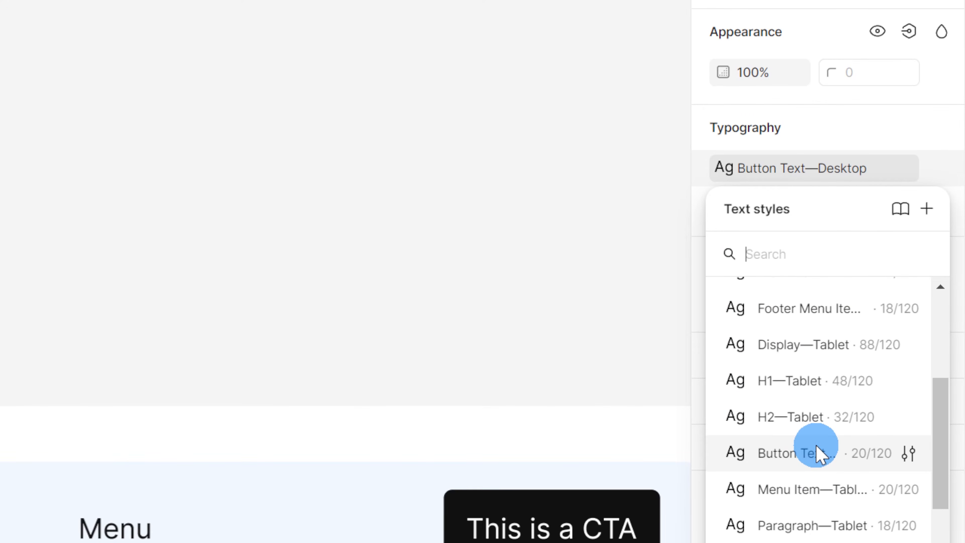
pyautogui.click(816, 453)
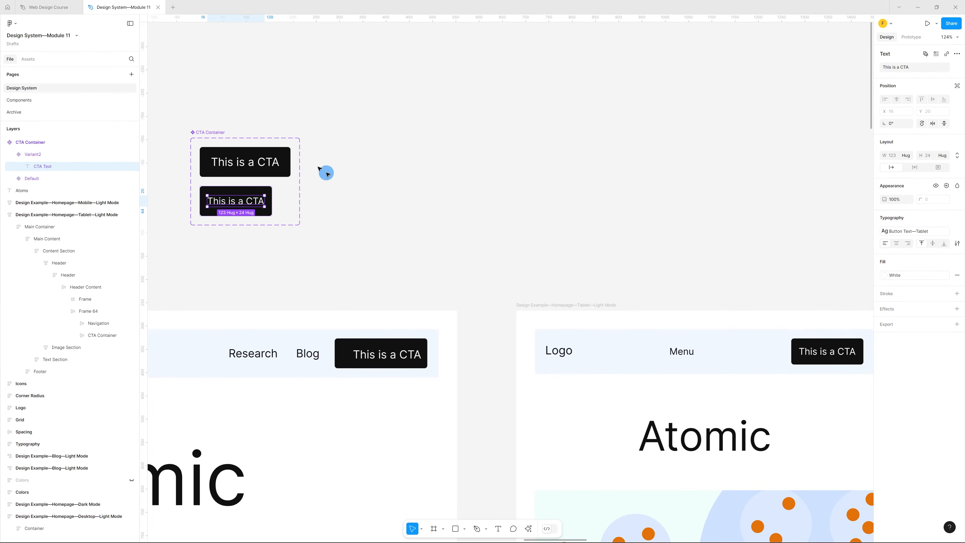
# - Rename the CTA Container component set as Simple Button
pyautogui.click(198, 131)
pyautogui.doubleClick(207, 132)
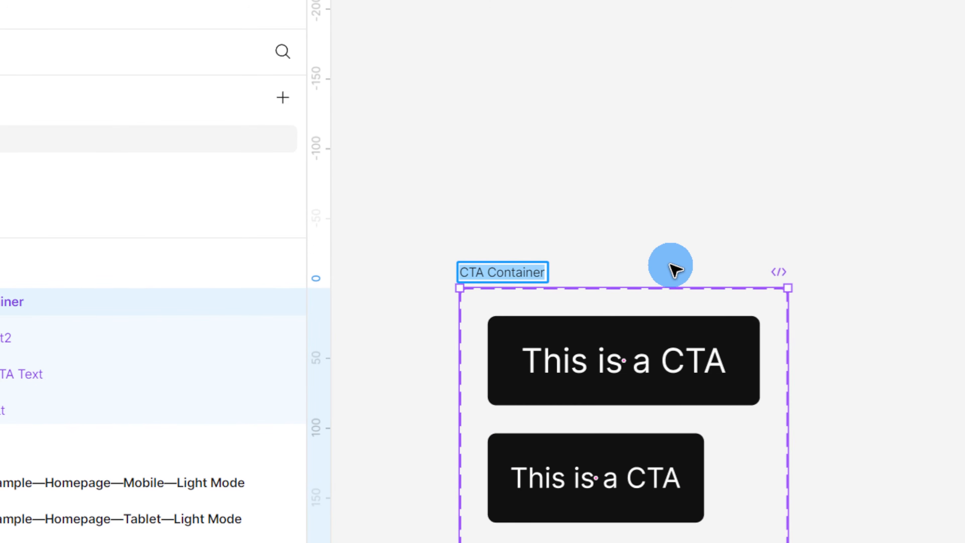
pyautogui.write('Sim')
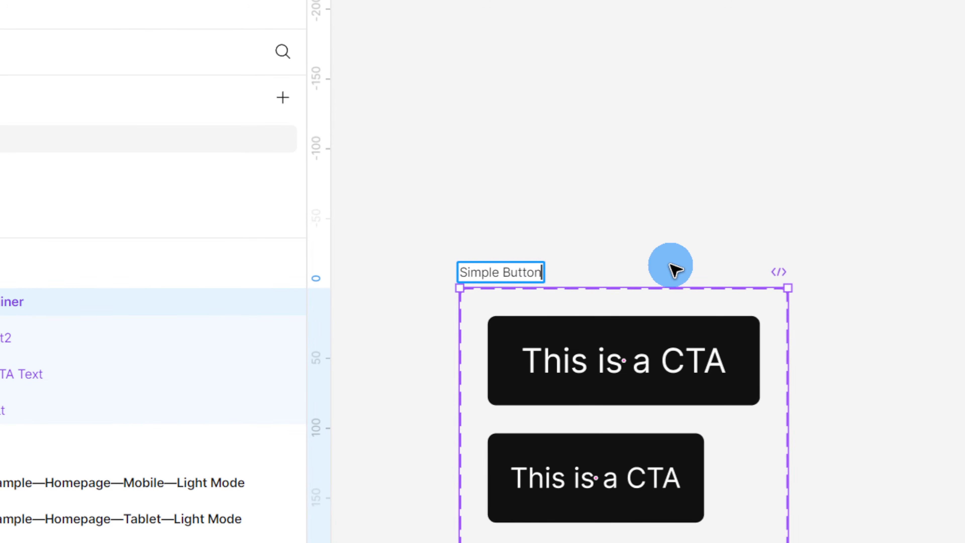
pyautogui.write('ple Button')
pyautogui.press('Return')
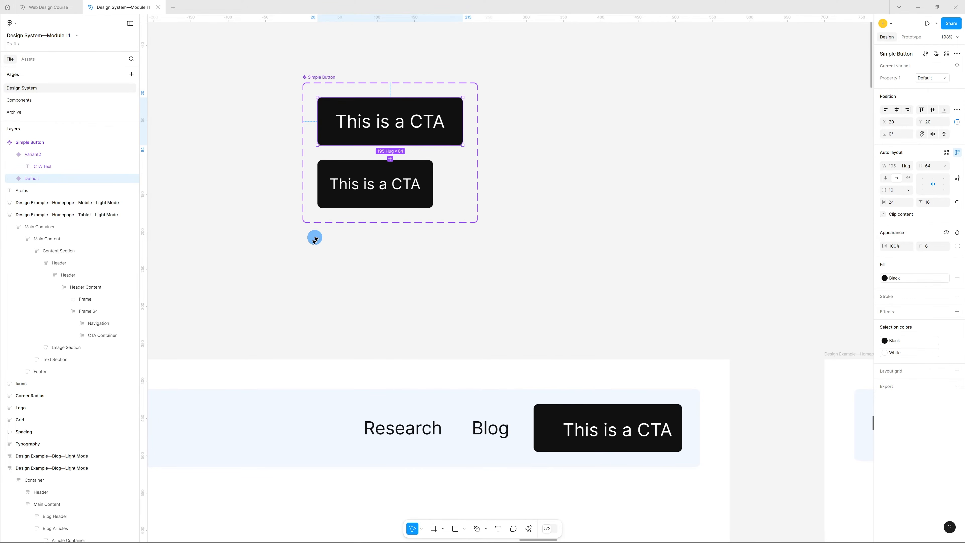
# - Check the mobile light mode homepage's header, and add a third variant to Simple Button based on the second one
pyautogui.scroll(-8, 315, 239)
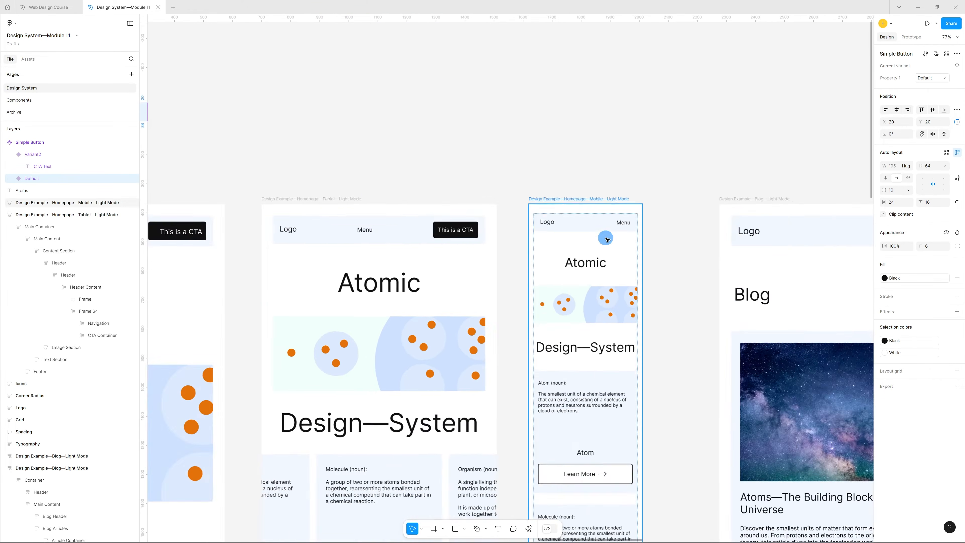
pyautogui.scroll(8, 607, 240)
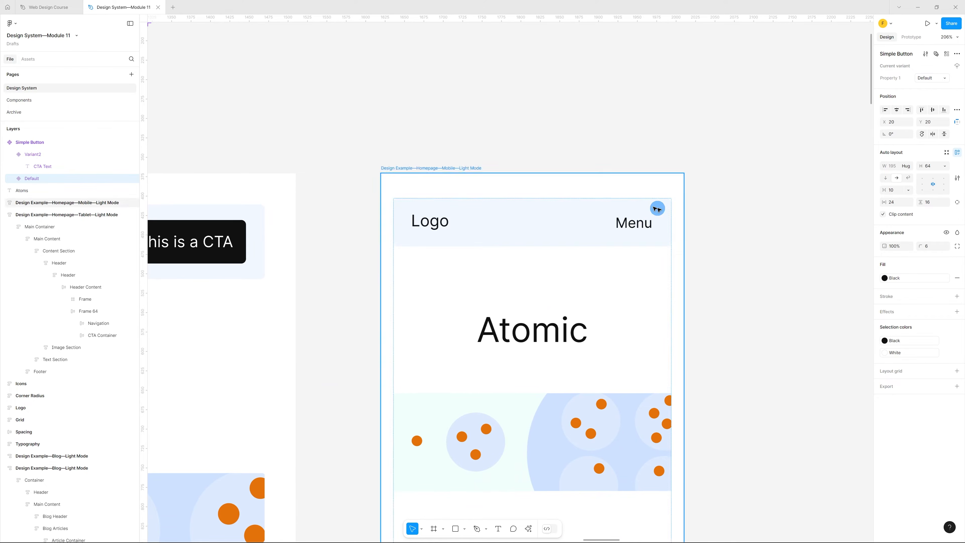
pyautogui.scroll(-4, 641, 223)
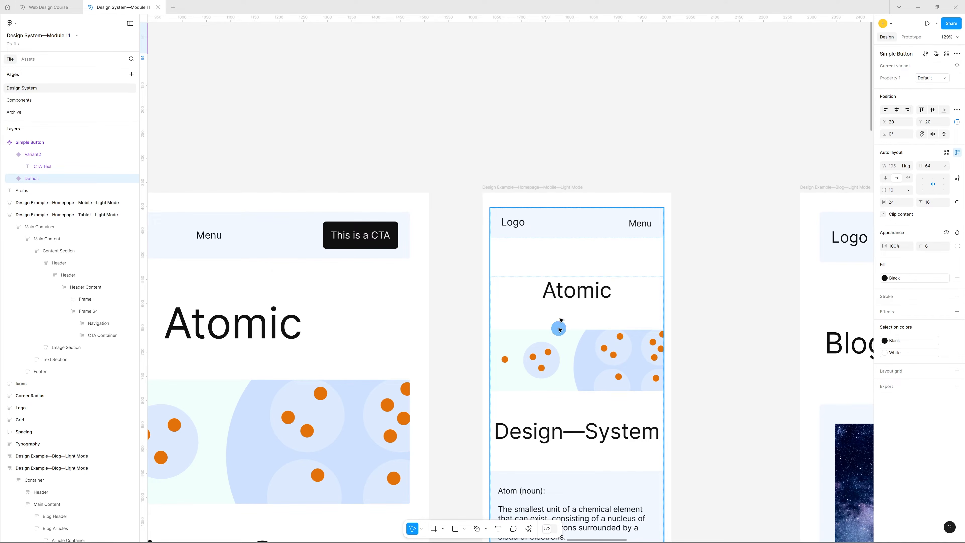
pyautogui.hotkey('shift', '2')
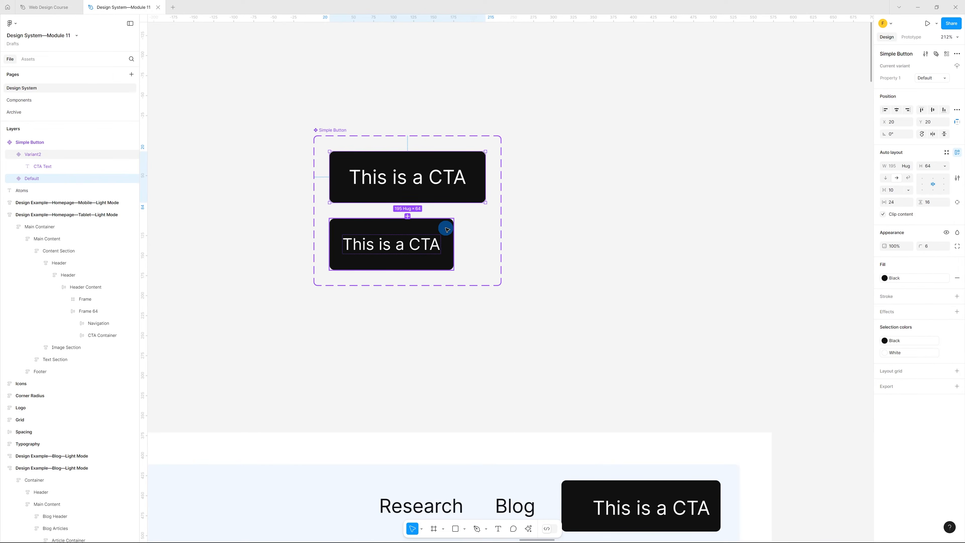
pyautogui.click(447, 230)
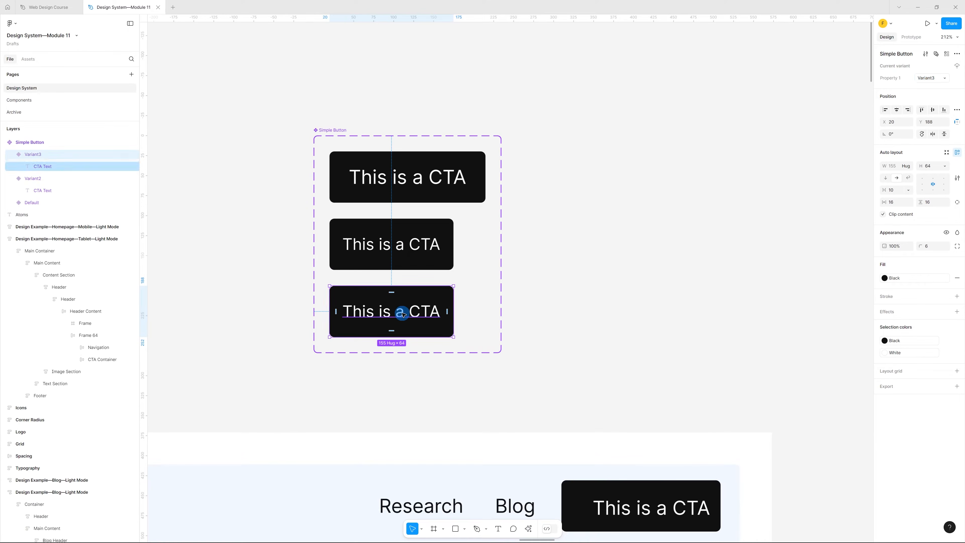
# - Apply the Button Text—Mobile text style to the CTA text in the third Simple Button variant
pyautogui.click(403, 314)
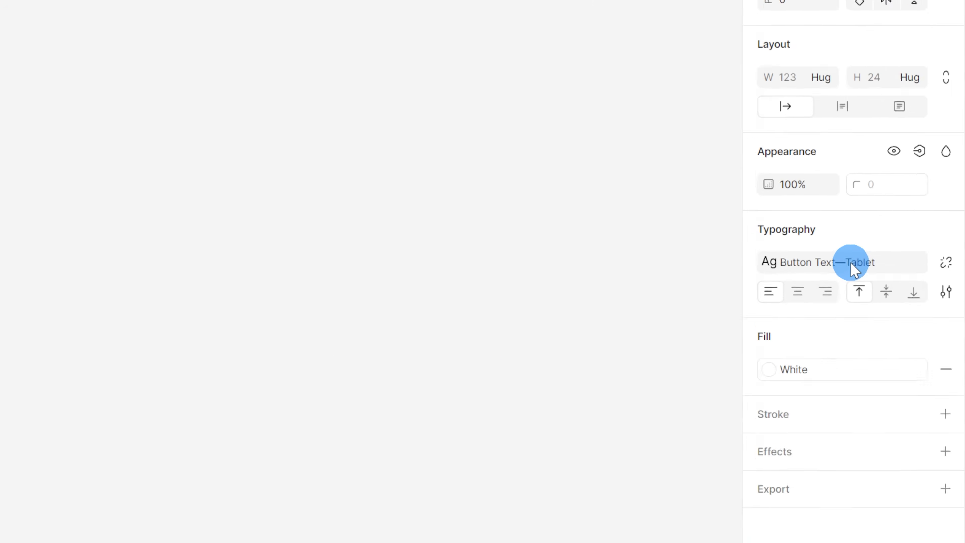
pyautogui.click(920, 232)
pyautogui.scroll(-5, 859, 476)
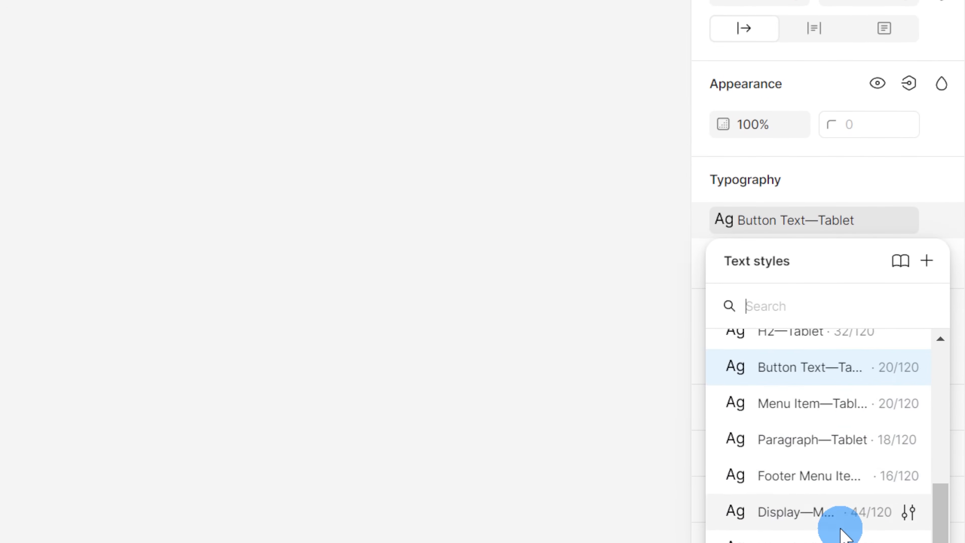
pyautogui.click(831, 468)
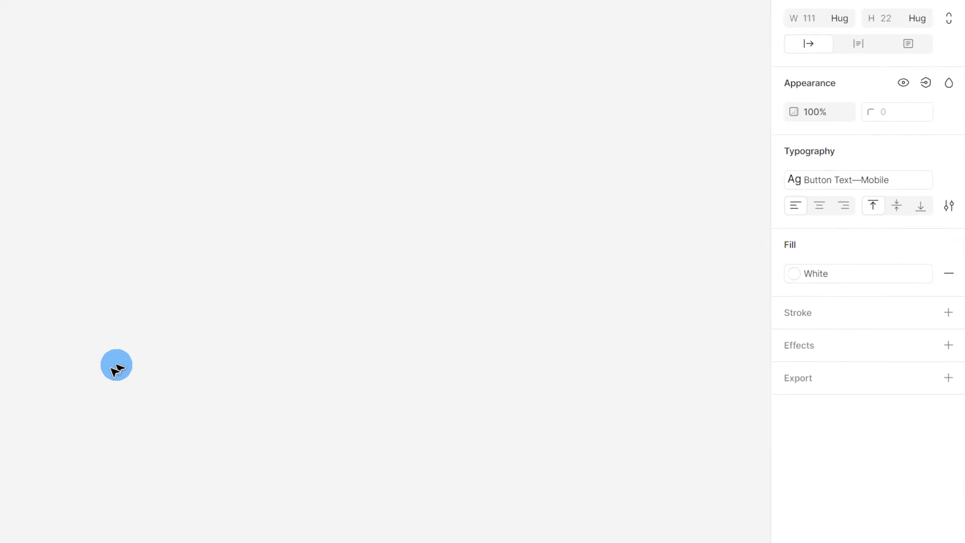
# - Set the height of the third Simple Button variant to 56
pyautogui.click(338, 295)
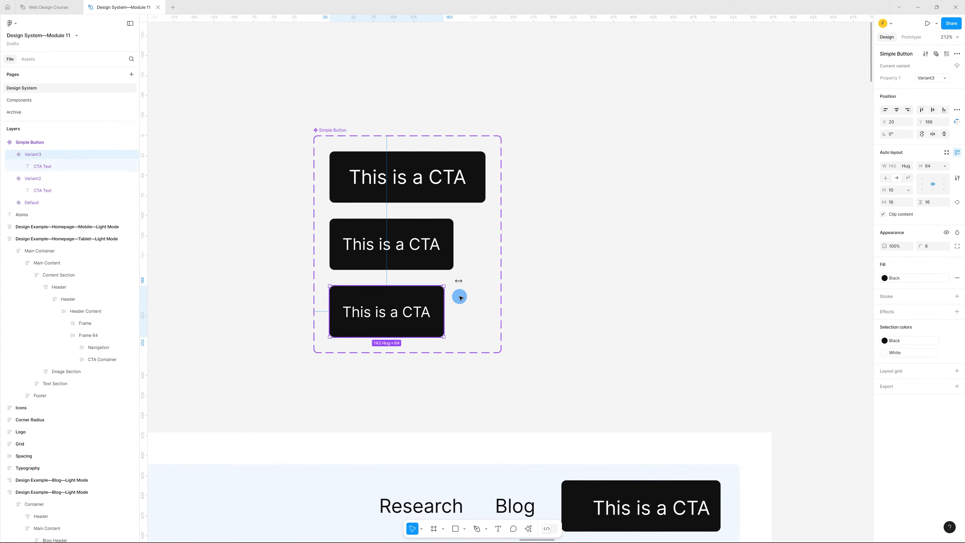
pyautogui.click(937, 166)
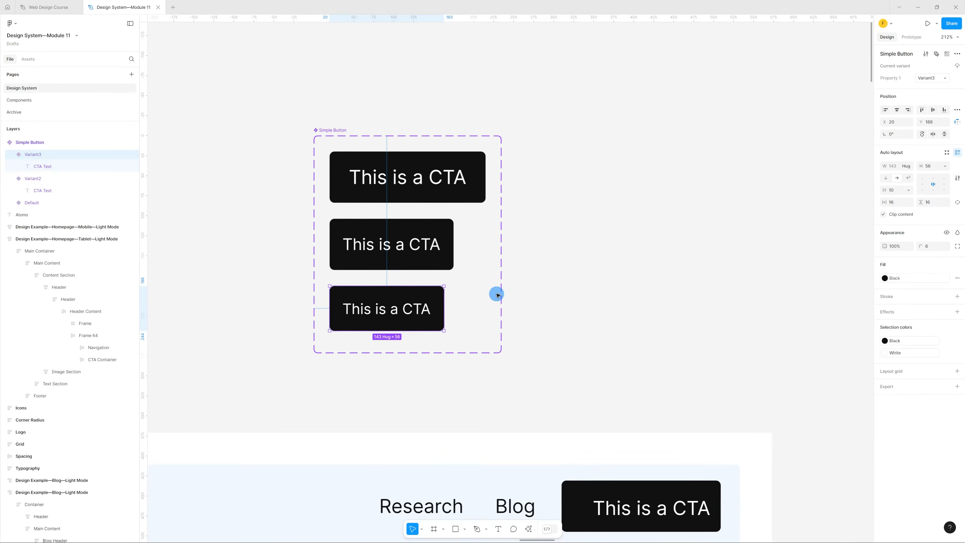
pyautogui.click(497, 296)
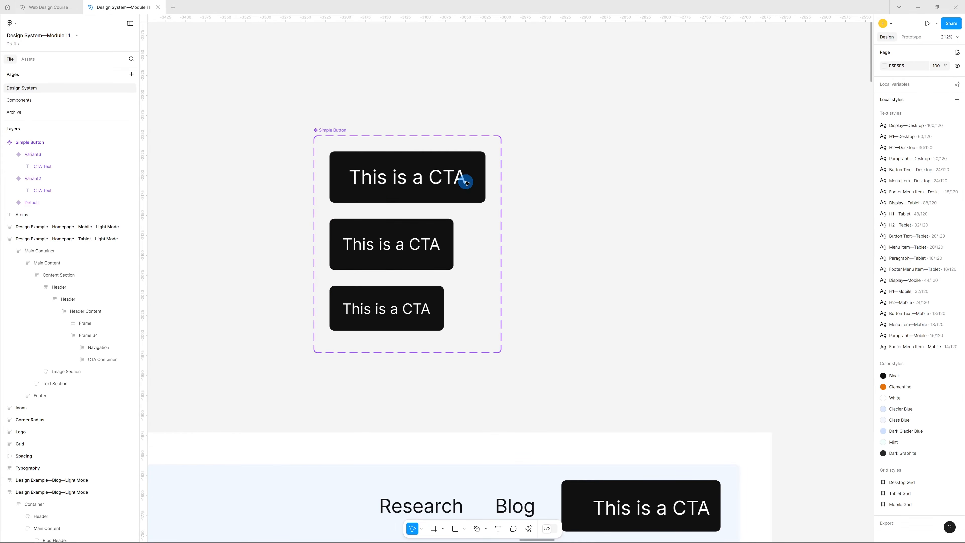
# - Rename the Default variant as Simple Button—Desktop and reorder the variant layers as desktop, Variant2, Variant3
pyautogui.click(460, 192)
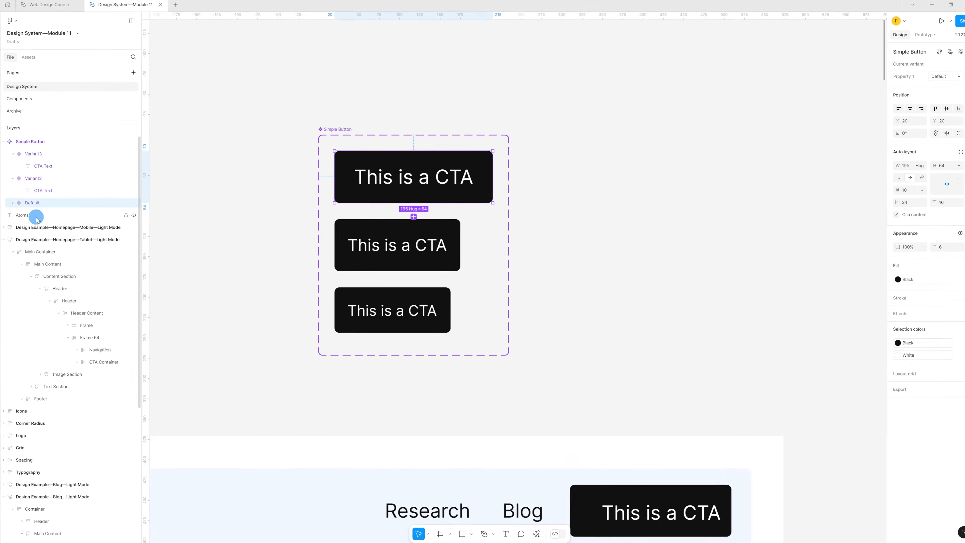
pyautogui.doubleClick(35, 215)
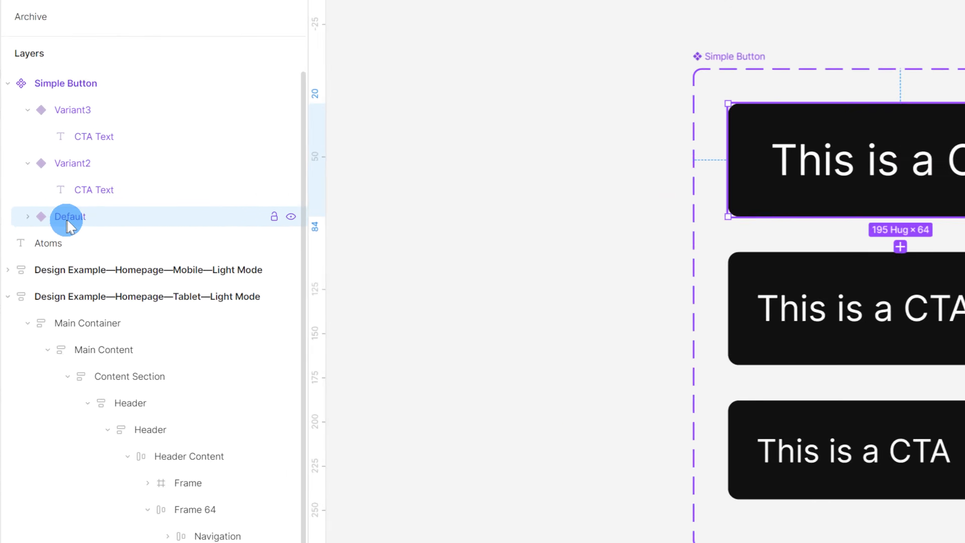
pyautogui.click(142, 227)
pyautogui.moveTo(149, 225); pyautogui.dragTo(318, 227)
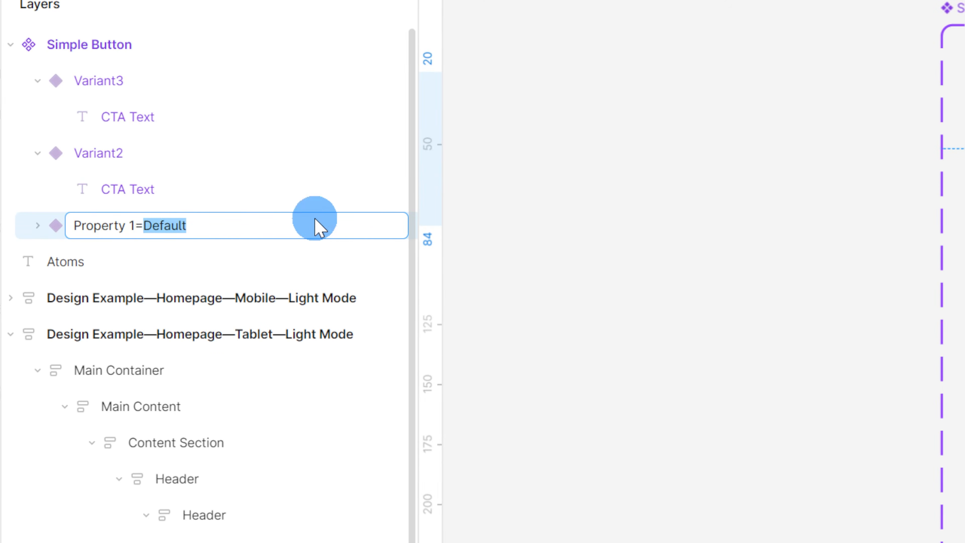
pyautogui.write('Simpl')
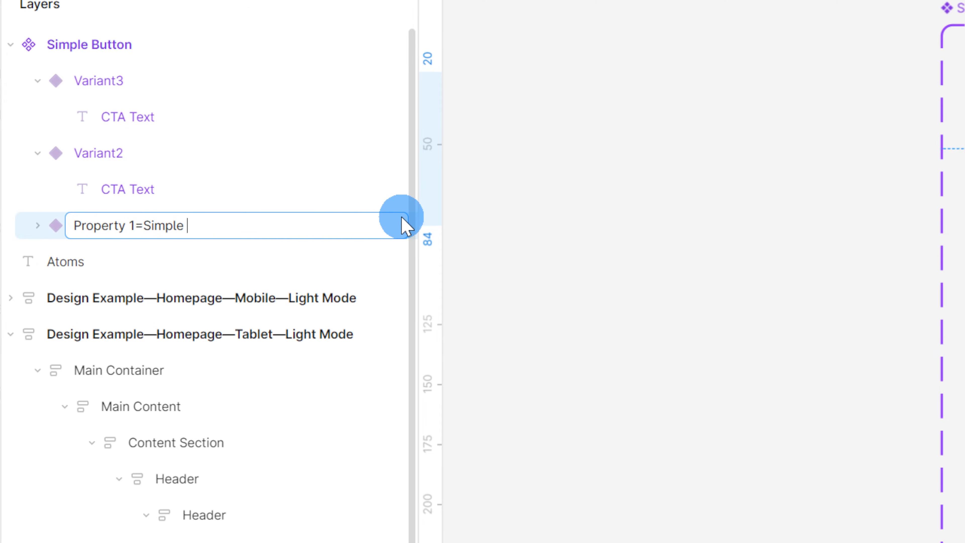
pyautogui.write('e Button—Deskto')
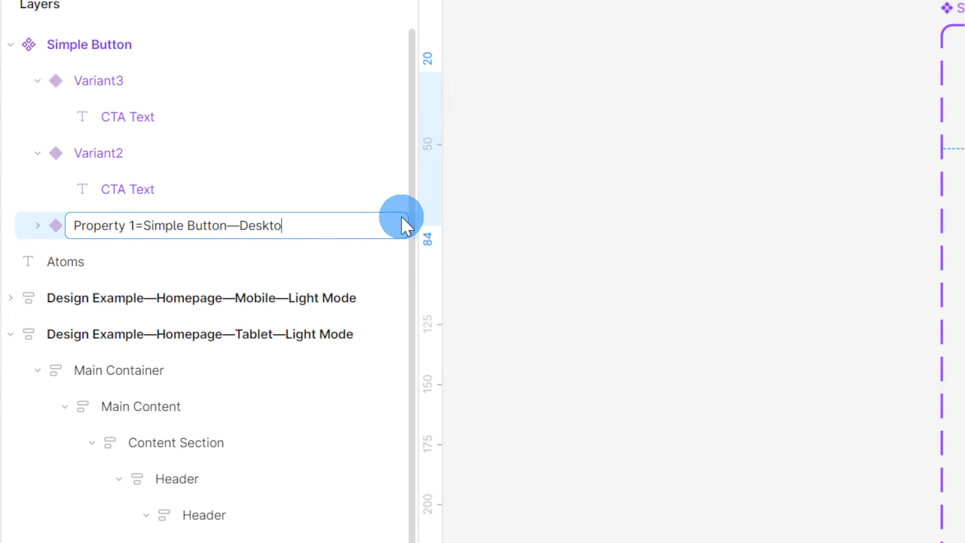
pyautogui.write('p')
pyautogui.press('Return')
pyautogui.moveTo(405, 227); pyautogui.dragTo(136, 106)
pyautogui.moveTo(114, 202); pyautogui.dragTo(135, 127)
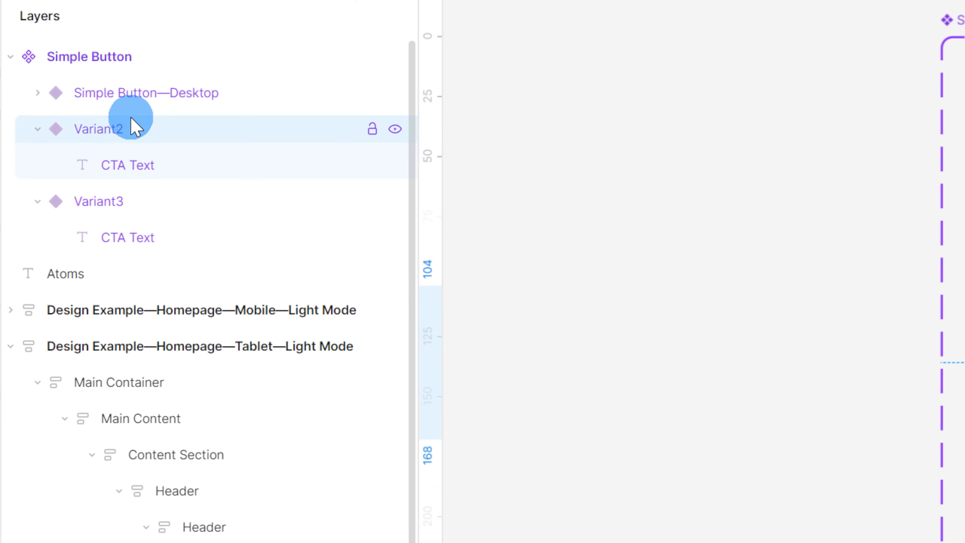
# - Rename Variant2 of the component set as Simple Button—Tablet
pyautogui.doubleClick(131, 137)
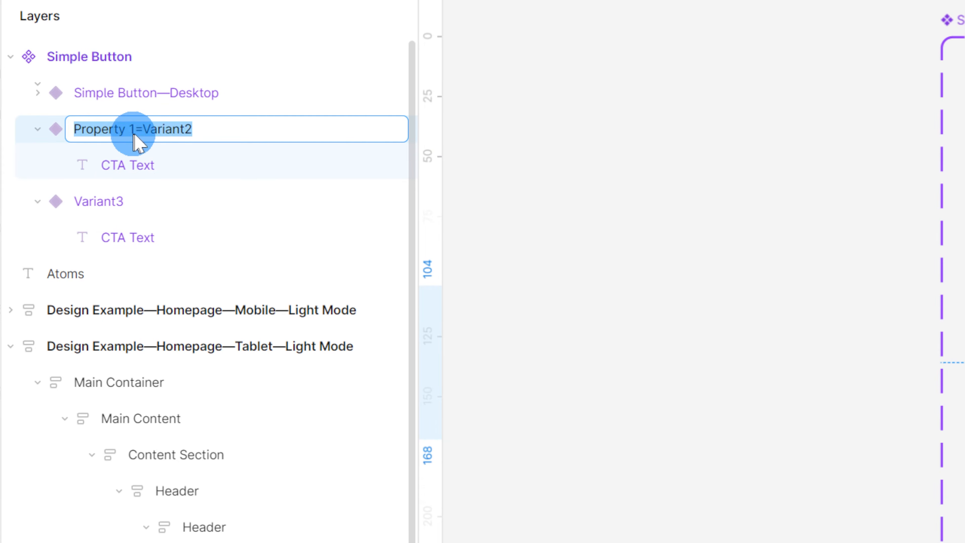
pyautogui.click(146, 131)
pyautogui.moveTo(162, 130); pyautogui.dragTo(501, 124)
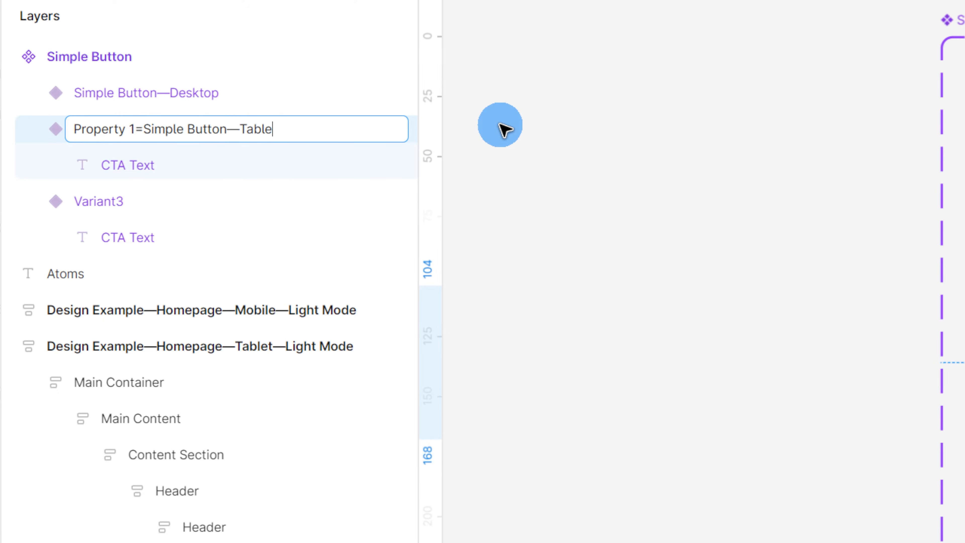
pyautogui.write('t')
pyautogui.press('Return')
# - Rename Variant3 of the component set as Simple Button—Mobile
pyautogui.click(236, 203)
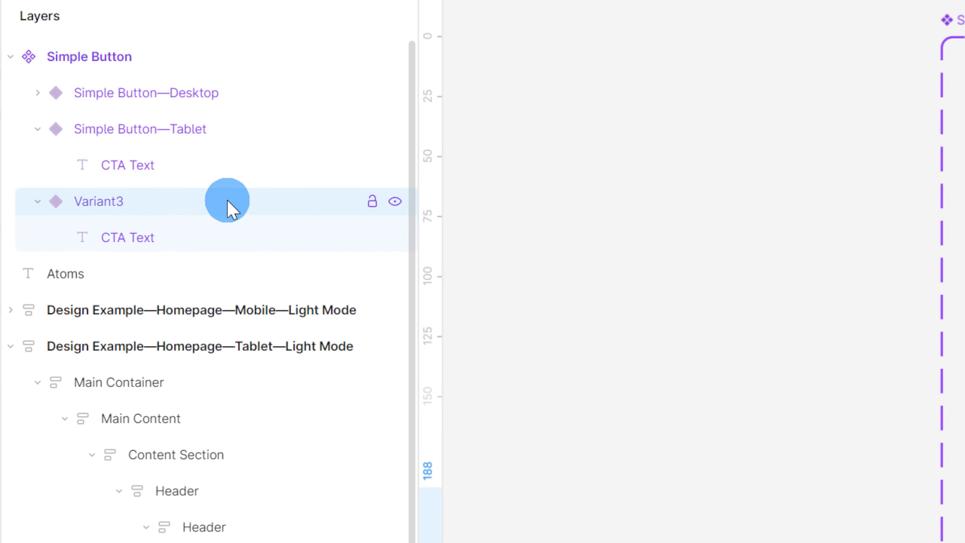
pyautogui.doubleClick(230, 205)
pyautogui.click(202, 201)
pyautogui.moveTo(144, 202); pyautogui.dragTo(216, 209)
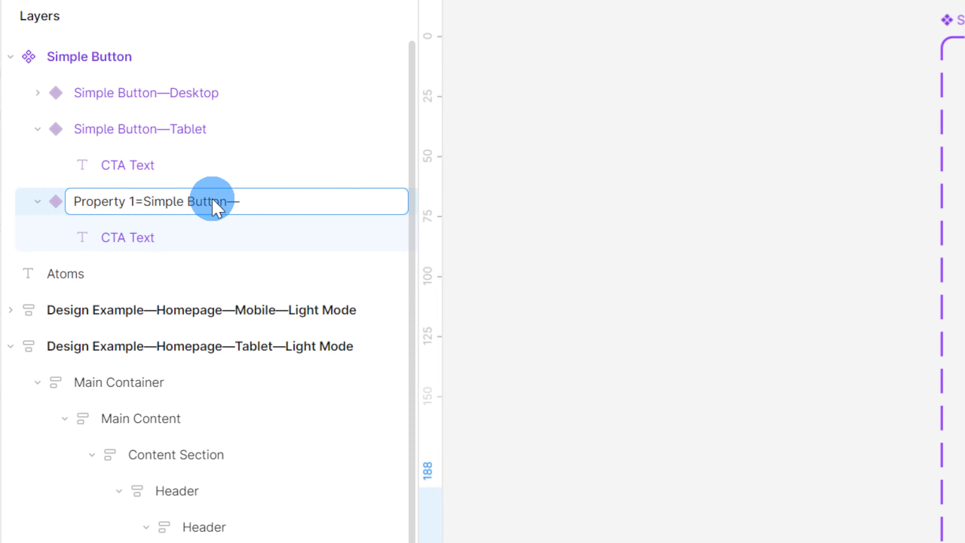
pyautogui.write('le')
pyautogui.press('Return')
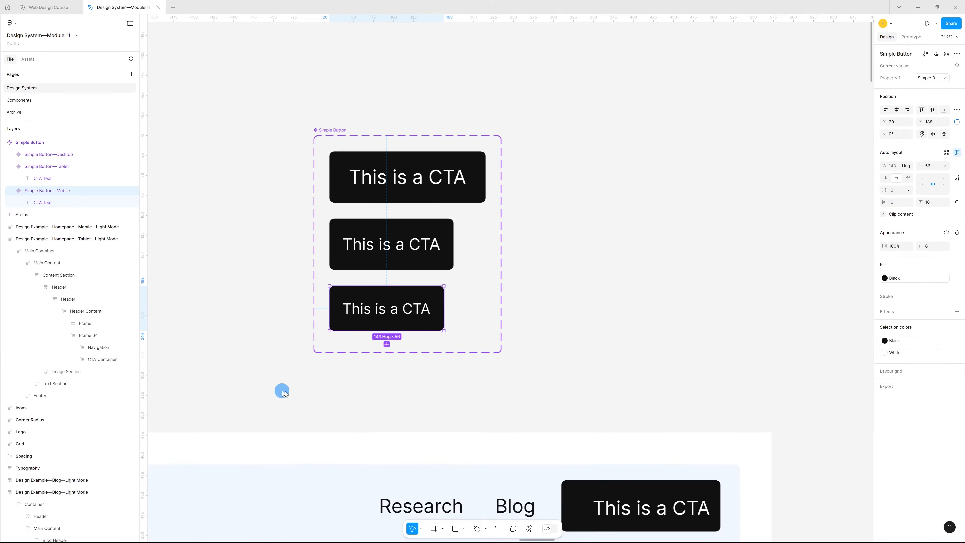
pyautogui.click(287, 382)
# - Place a test instance of the desktop Simple Button on the canvas beside the component set
pyautogui.click(452, 153)
pyautogui.moveTo(412, 158); pyautogui.dragTo(619, 188)
pyautogui.click(666, 205)
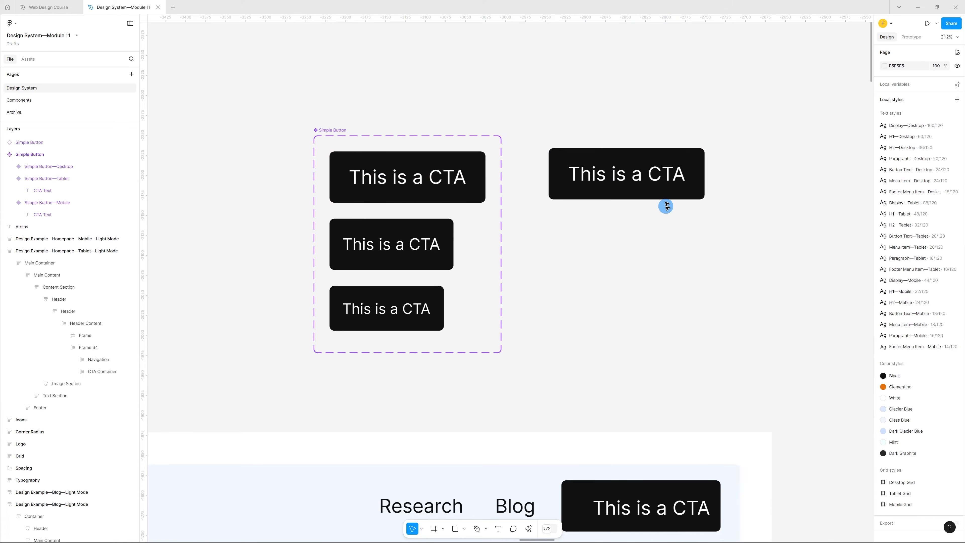
# - Switch the test instance between the Simple Button—Mobile, Desktop and Tablet variants, then delete the instance
pyautogui.click(665, 158)
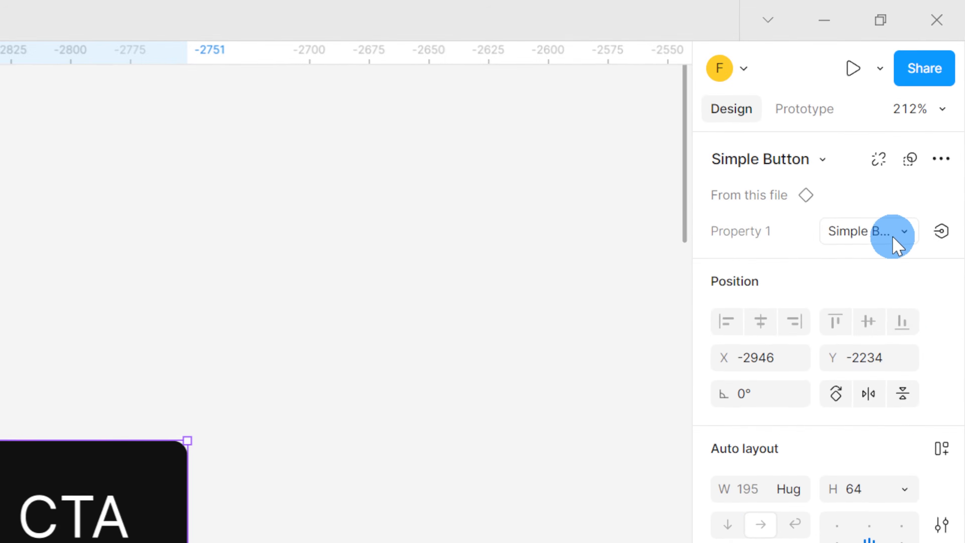
pyautogui.click(940, 79)
pyautogui.click(886, 259)
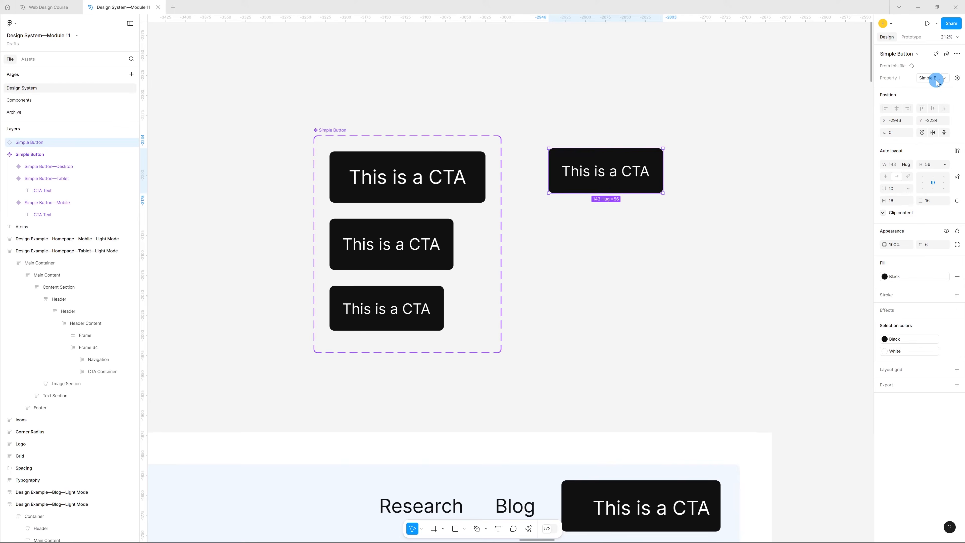
pyautogui.click(938, 80)
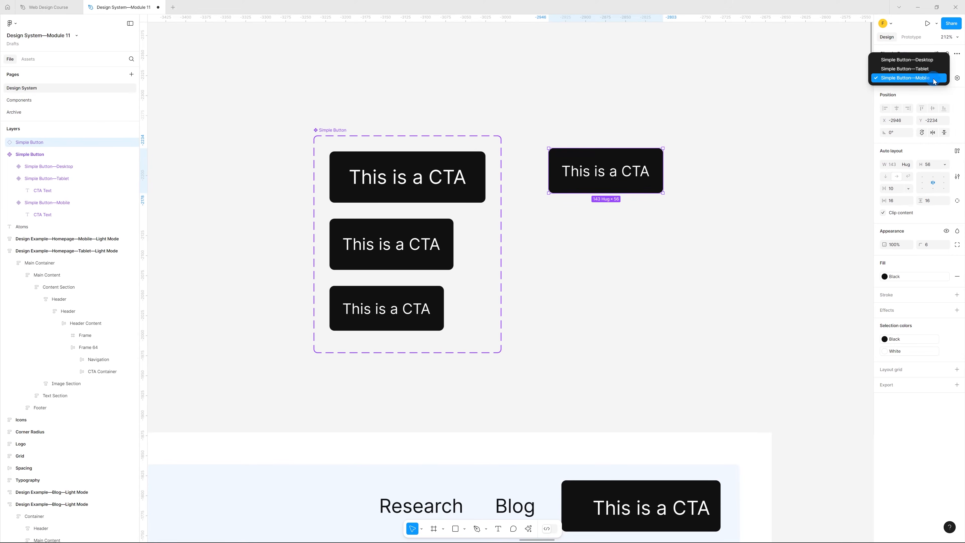
pyautogui.click(929, 61)
pyautogui.click(935, 80)
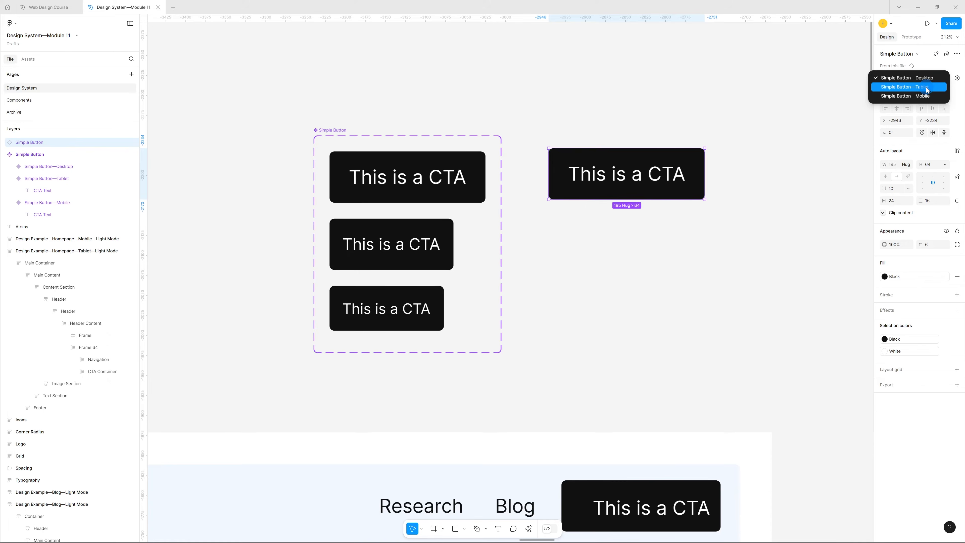
pyautogui.click(927, 87)
pyautogui.click(929, 78)
pyautogui.click(928, 69)
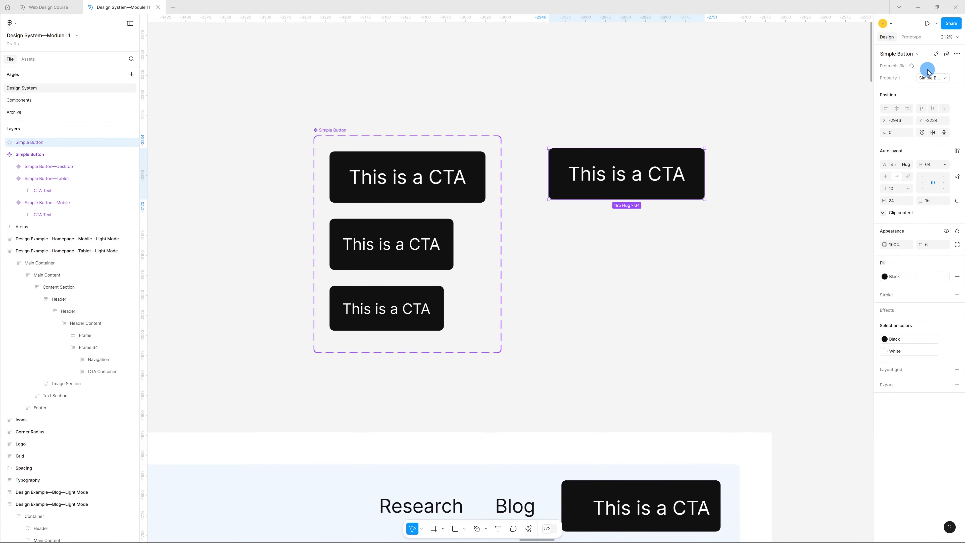
pyautogui.press('Delete')
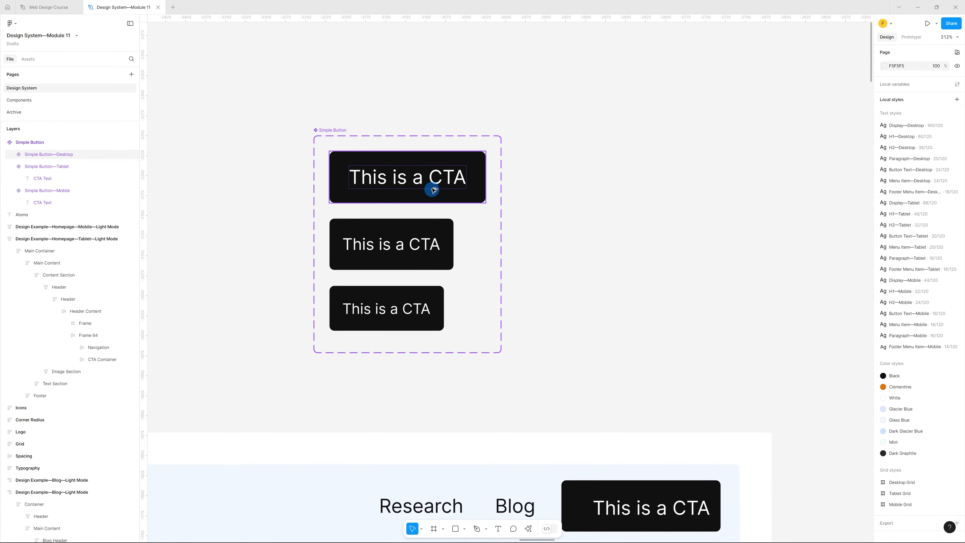
# - Set the horizontal padding of the Simple Button—Desktop variant to 16
pyautogui.click(413, 160)
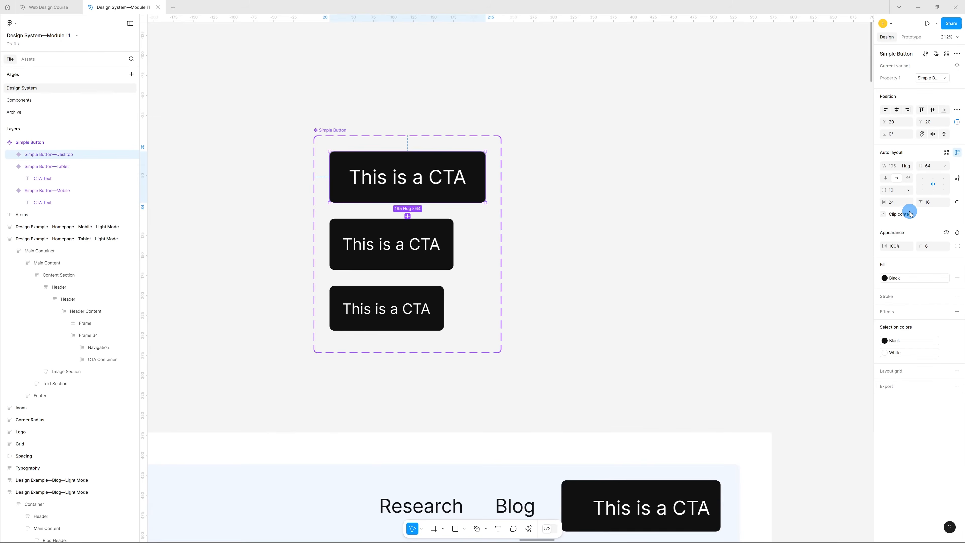
pyautogui.click(893, 202)
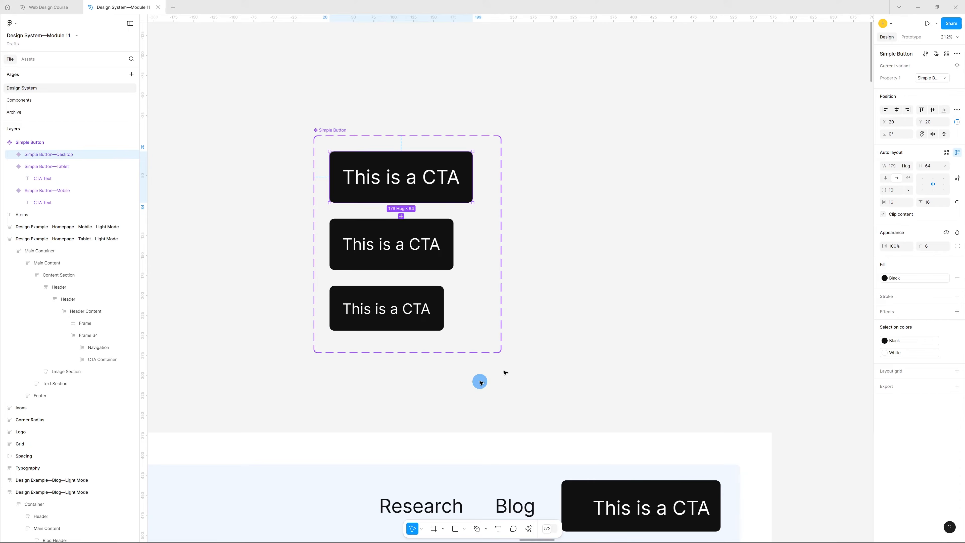
pyautogui.click(248, 368)
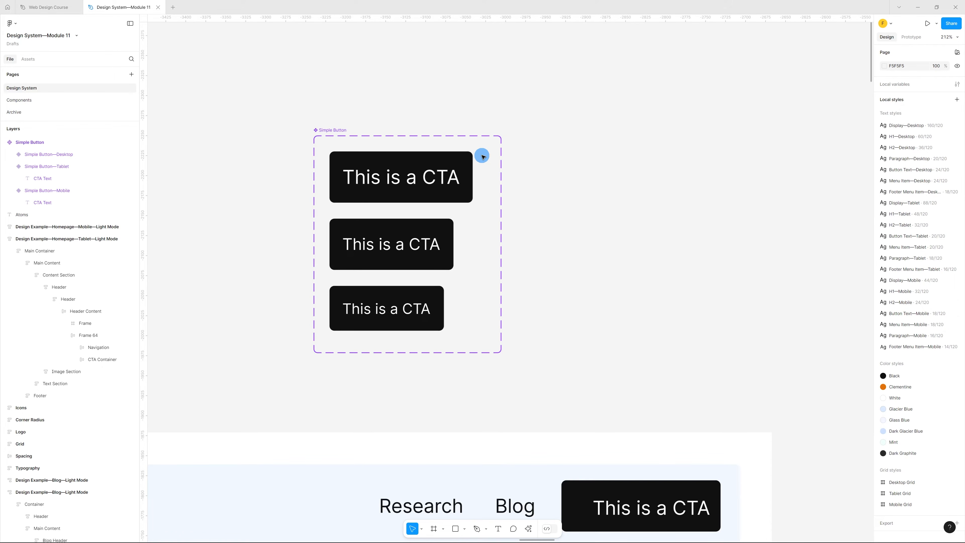
# - Widen the Simple Button component set and duplicate its three variants into a second column
pyautogui.click(357, 135)
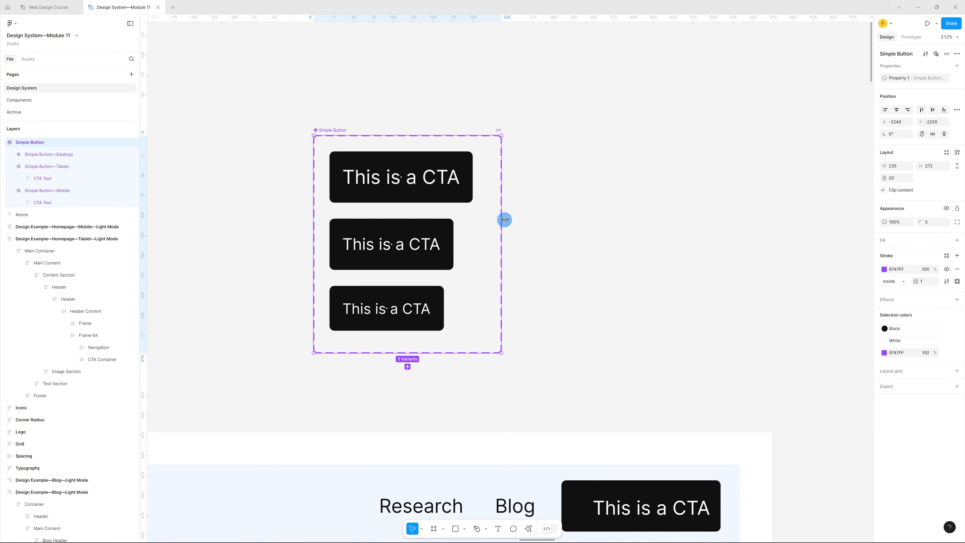
pyautogui.moveTo(505, 219); pyautogui.dragTo(791, 241)
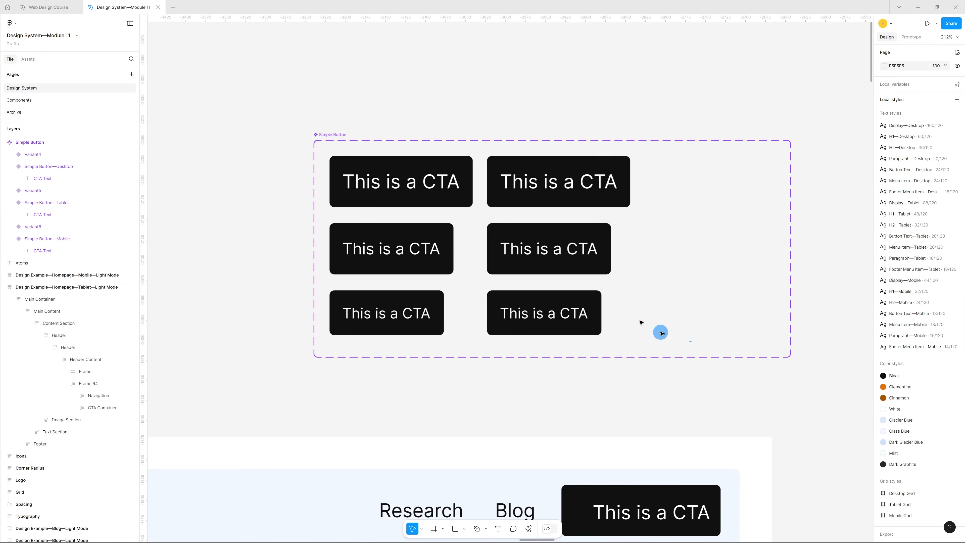
# - Apply the Cinnamon color style as the fill of the three duplicated variants in the second column
pyautogui.moveTo(661, 333); pyautogui.dragTo(494, 158)
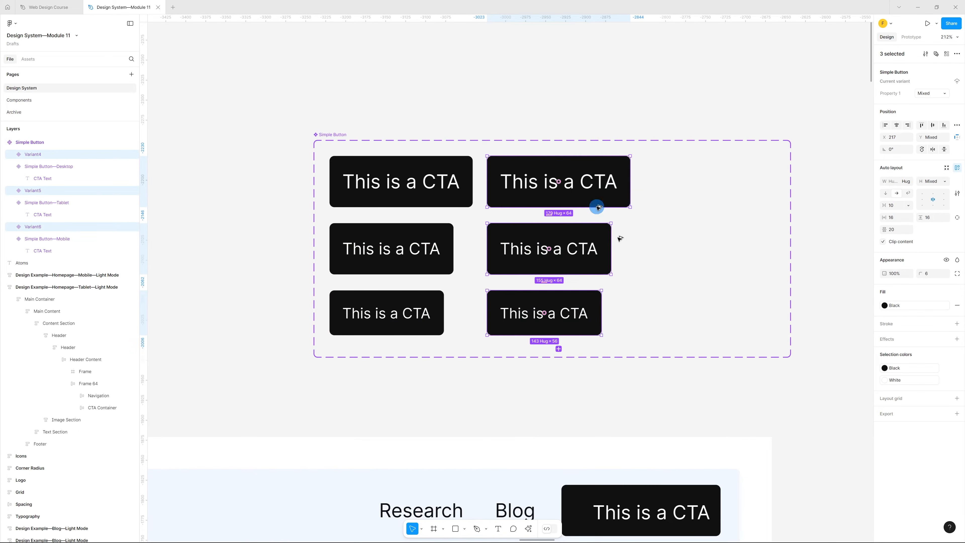
pyautogui.click(897, 304)
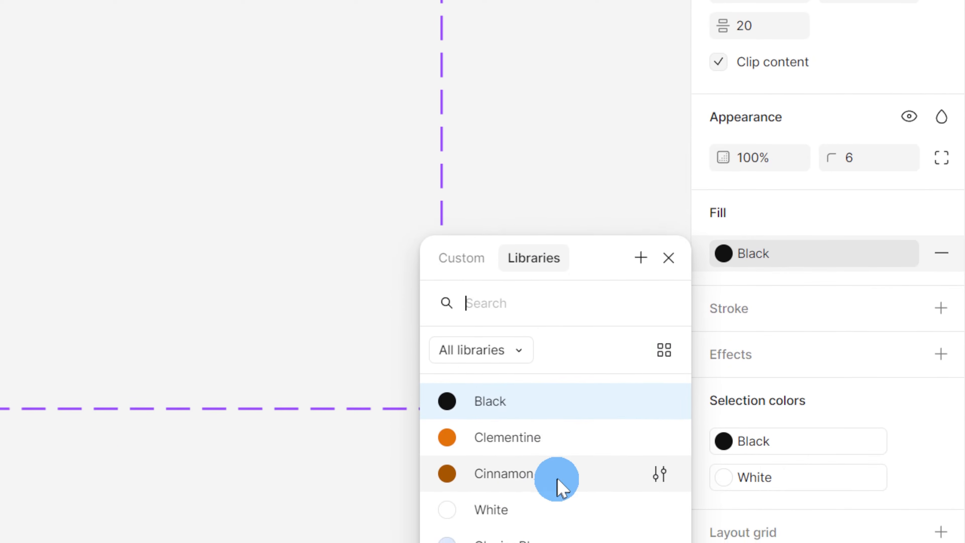
pyautogui.click(557, 481)
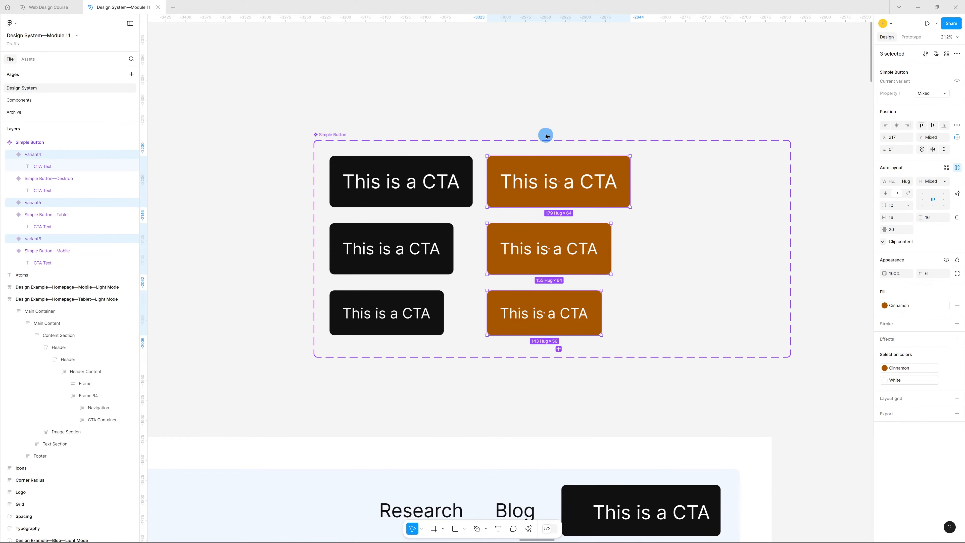
# - Rename the Simple Button variant property Property 1 as Size, with the three black variants selected
pyautogui.moveTo(474, 341); pyautogui.dragTo(336, 153)
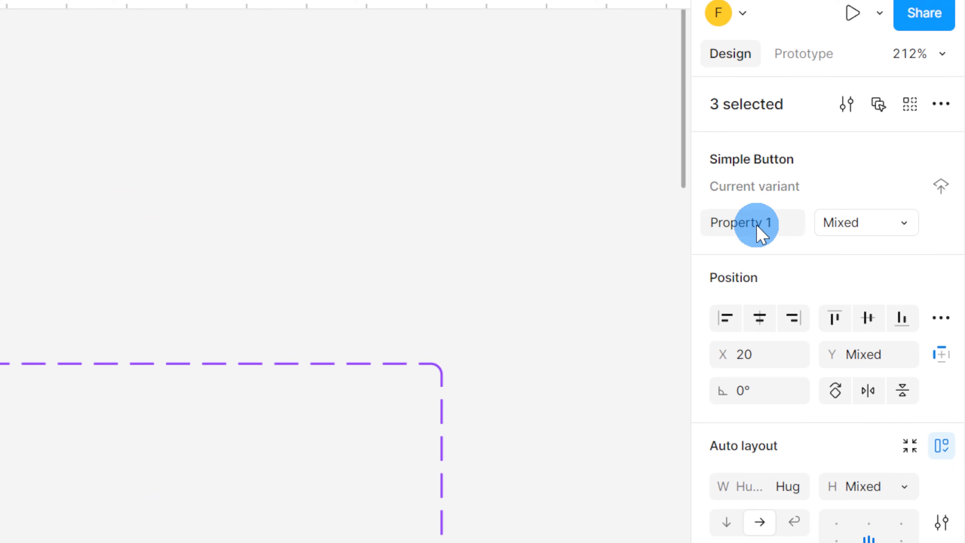
pyautogui.doubleClick(757, 227)
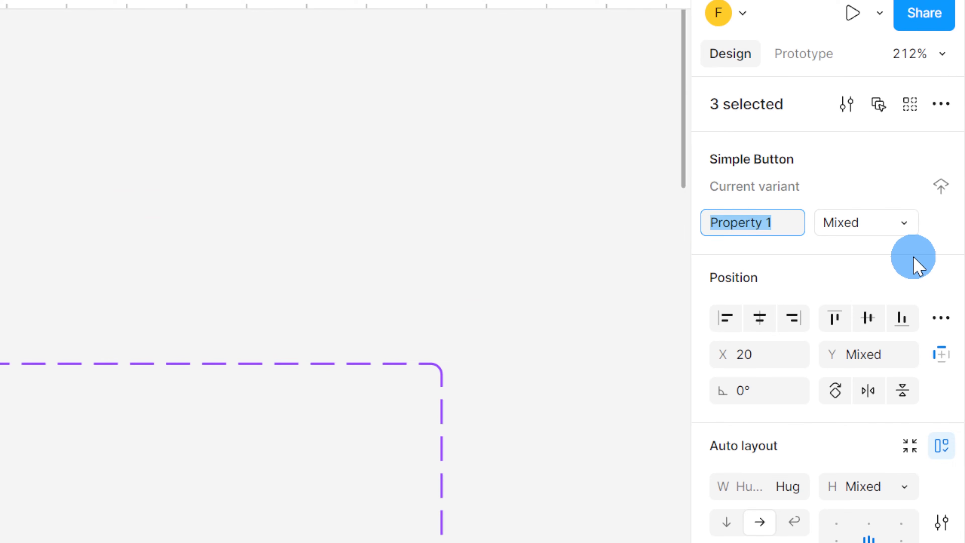
pyautogui.write('Size')
pyautogui.press('Return')
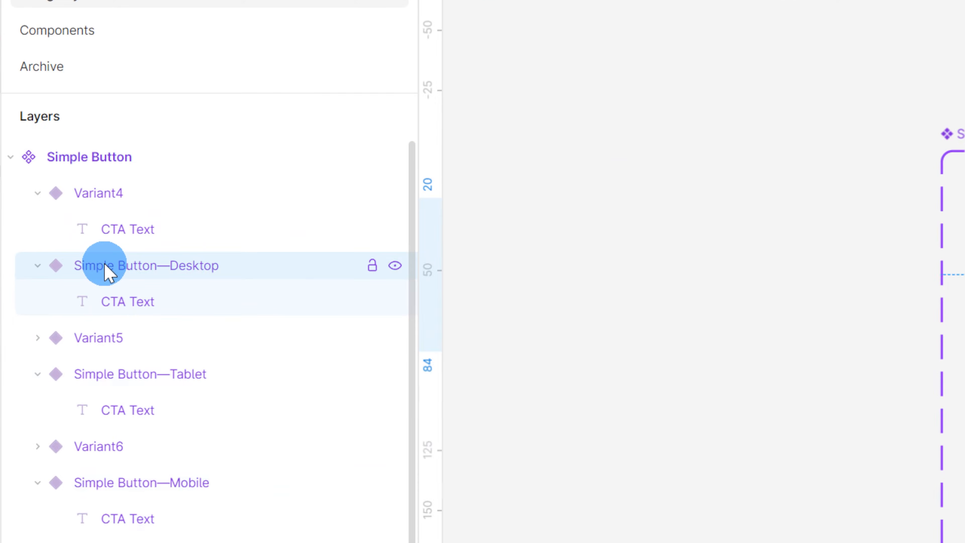
# - Reorder the layers so Variant4, Variant5 and Variant6 sit together above the three named Simple Button variants
pyautogui.doubleClick(44, 183)
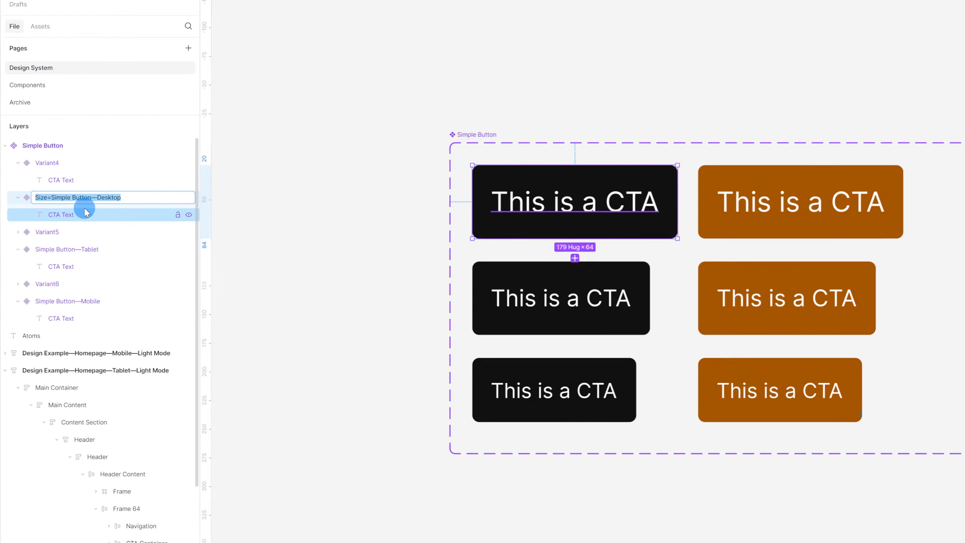
pyautogui.click(371, 281)
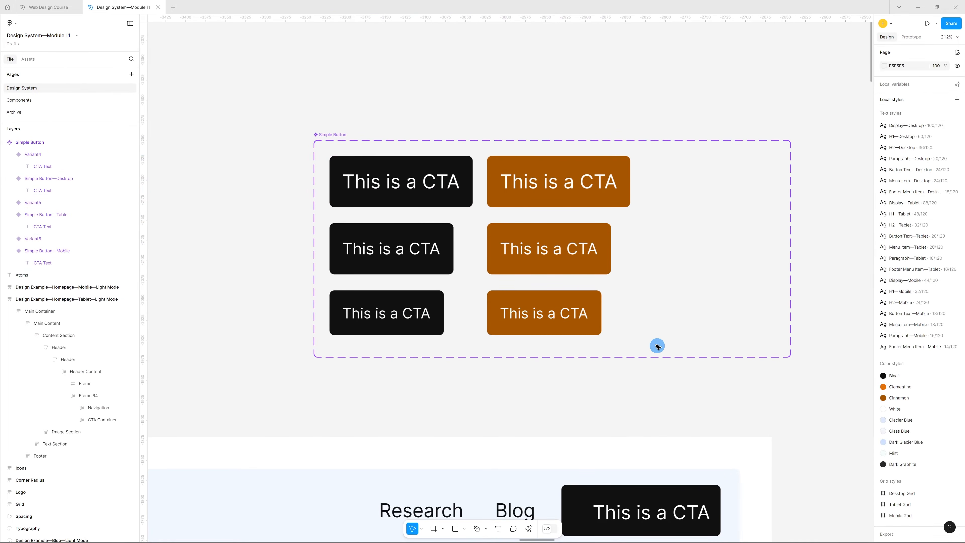
pyautogui.moveTo(657, 345); pyautogui.dragTo(534, 179)
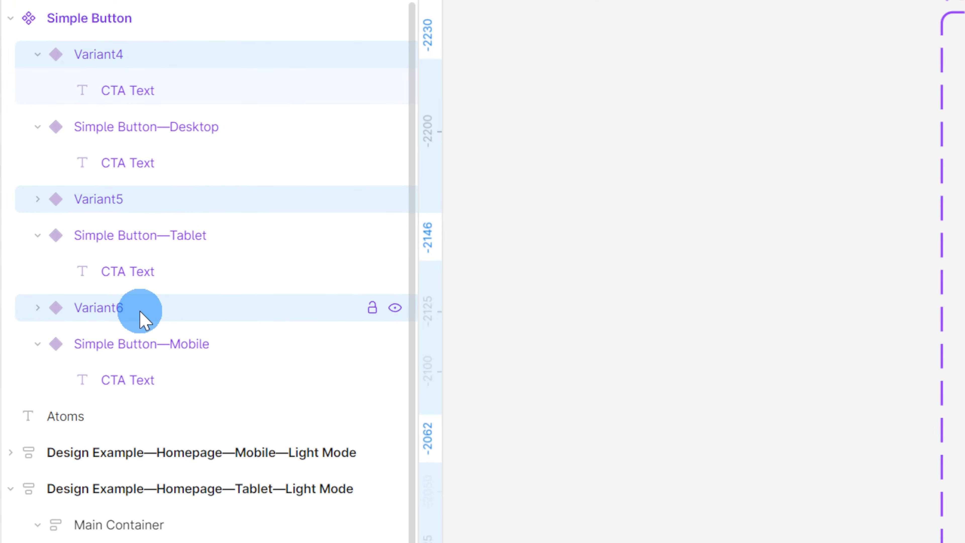
pyautogui.moveTo(141, 315); pyautogui.dragTo(150, 109)
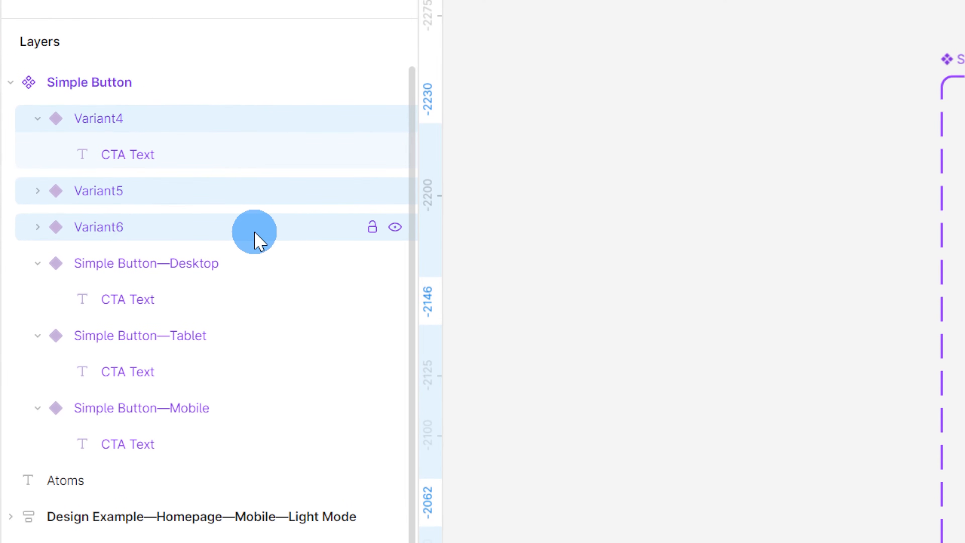
pyautogui.click(213, 114)
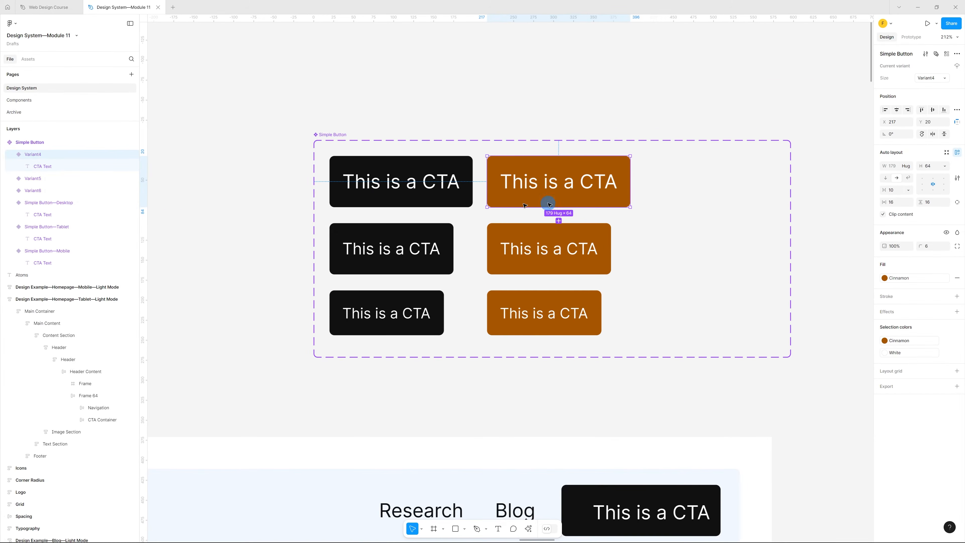
# - Rename the Cinnamon desktop variant as "Size=Simple Button—Desktop, State=Hover", reusing the black desktop variant's name
pyautogui.doubleClick(56, 202)
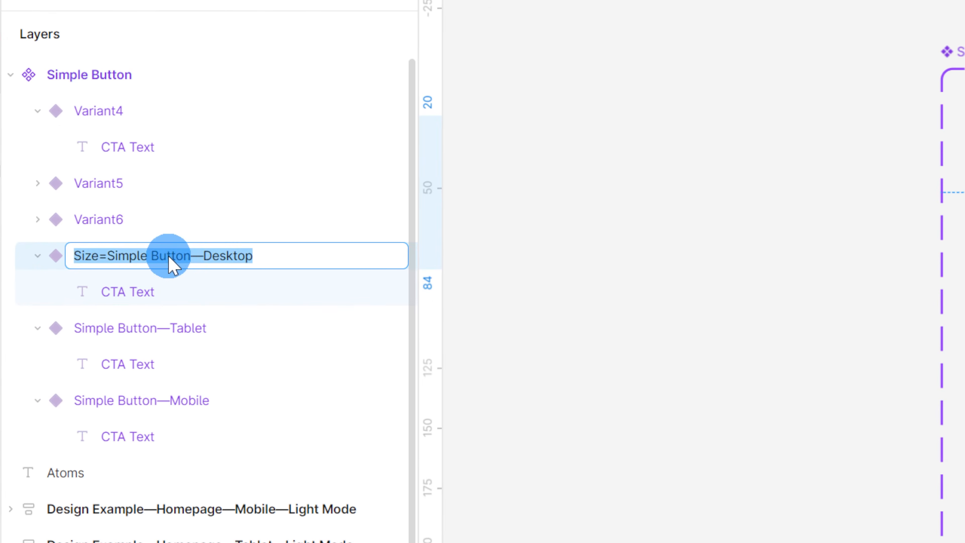
pyautogui.click(55, 202)
pyautogui.moveTo(108, 258); pyautogui.dragTo(72, 265)
pyautogui.hotkey('ctrl', 'c')
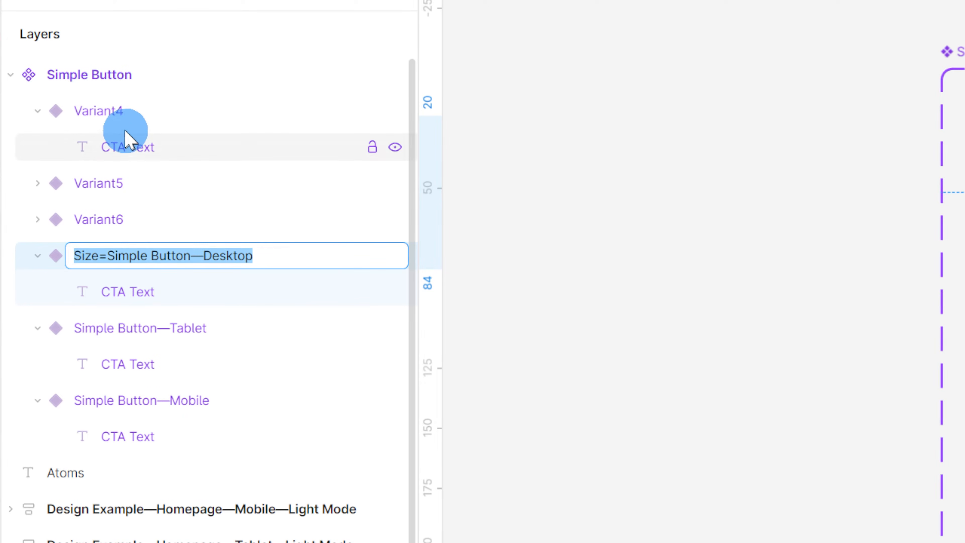
pyautogui.click(124, 111)
pyautogui.doubleClick(124, 111)
pyautogui.hotkey('ctrl', 'v')
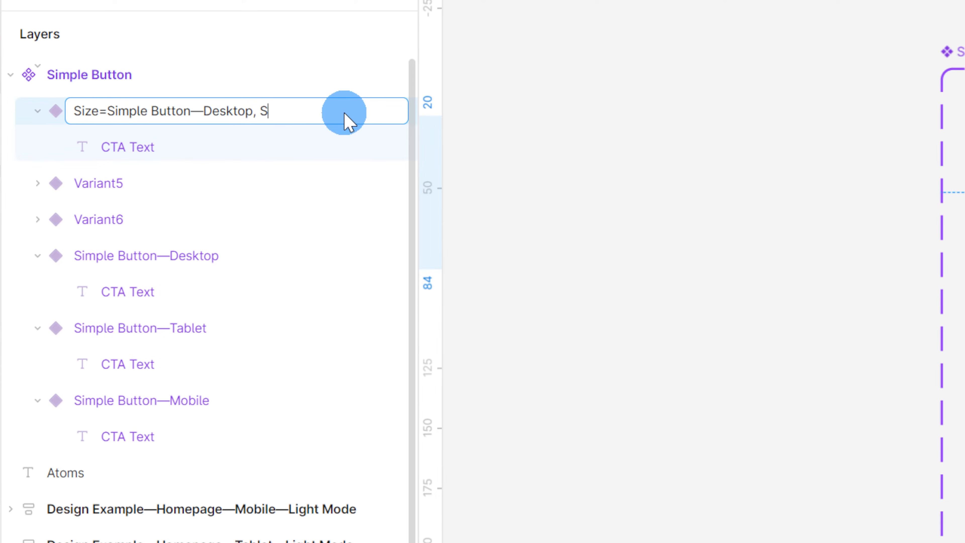
pyautogui.write(', State=Hover')
pyautogui.press('Return')
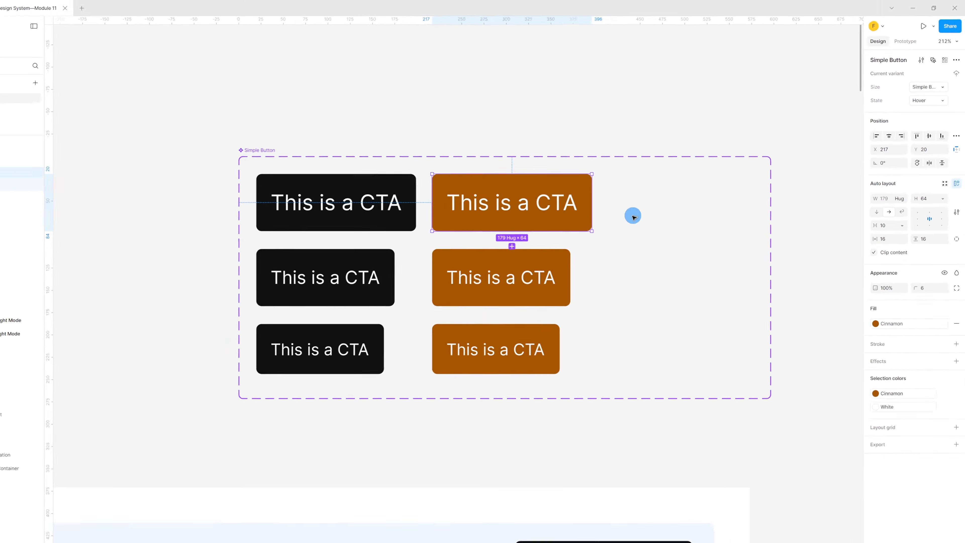
pyautogui.click(419, 418)
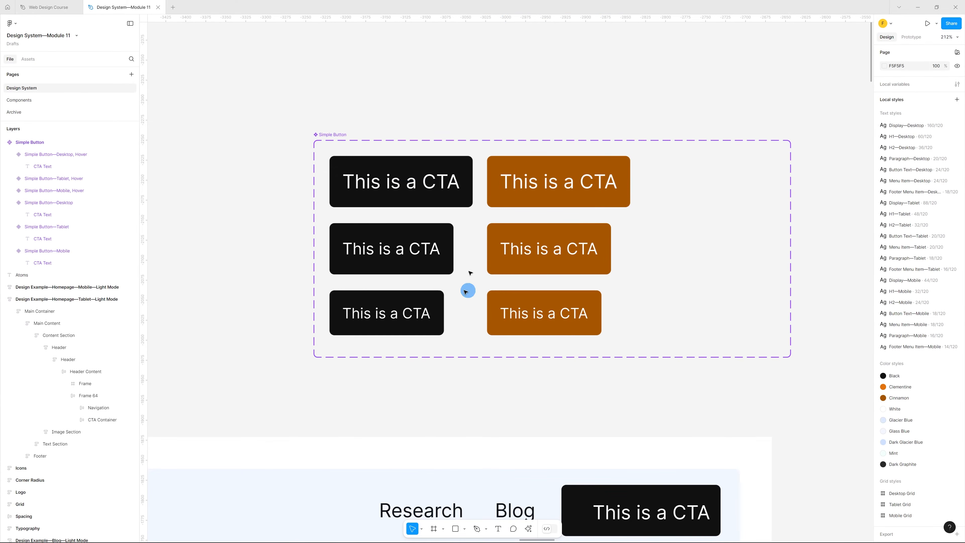
# - Append ", State=Default" to the black desktop variant's layer name and copy that suffix
pyautogui.click(394, 198)
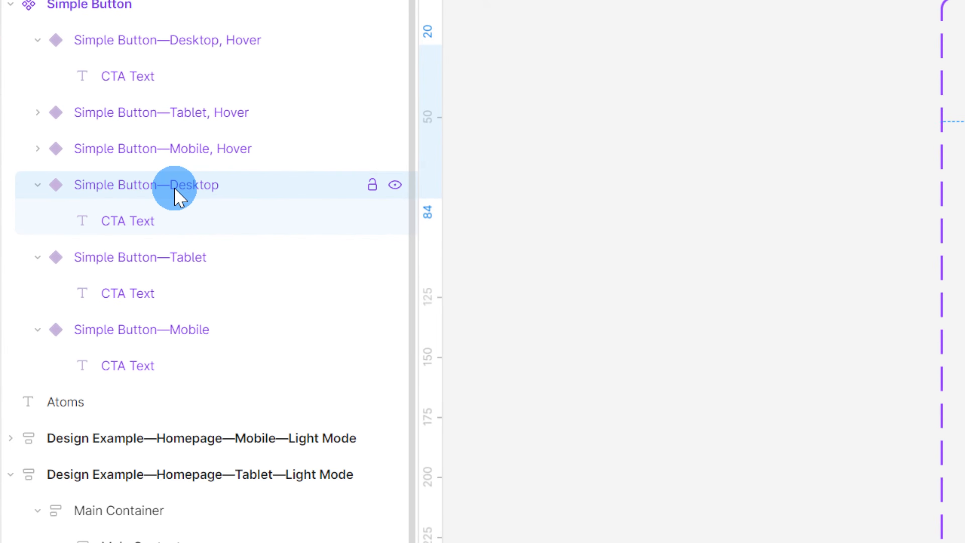
pyautogui.doubleClick(79, 205)
pyautogui.click(269, 184)
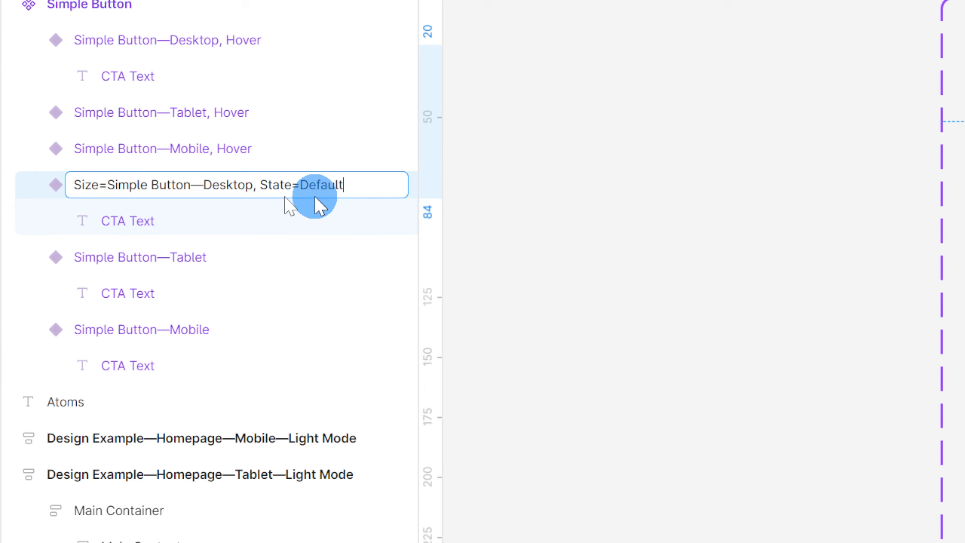
pyautogui.moveTo(375, 195); pyautogui.dragTo(255, 214)
pyautogui.hotkey('ctrl', 'c')
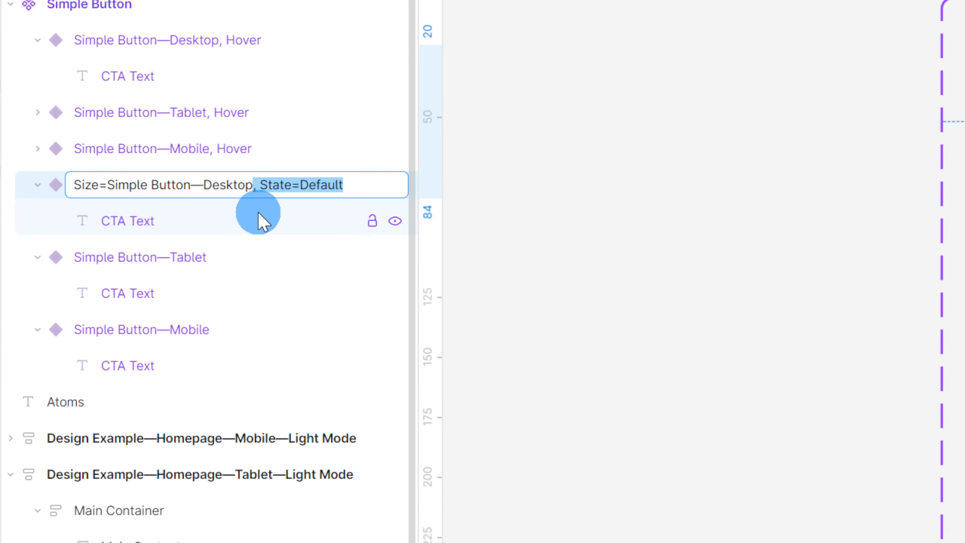
# - Append the copied ", State=Default" suffix to the layer names of the black tablet and mobile variants
pyautogui.click(232, 259)
pyautogui.doubleClick(233, 258)
pyautogui.click(289, 267)
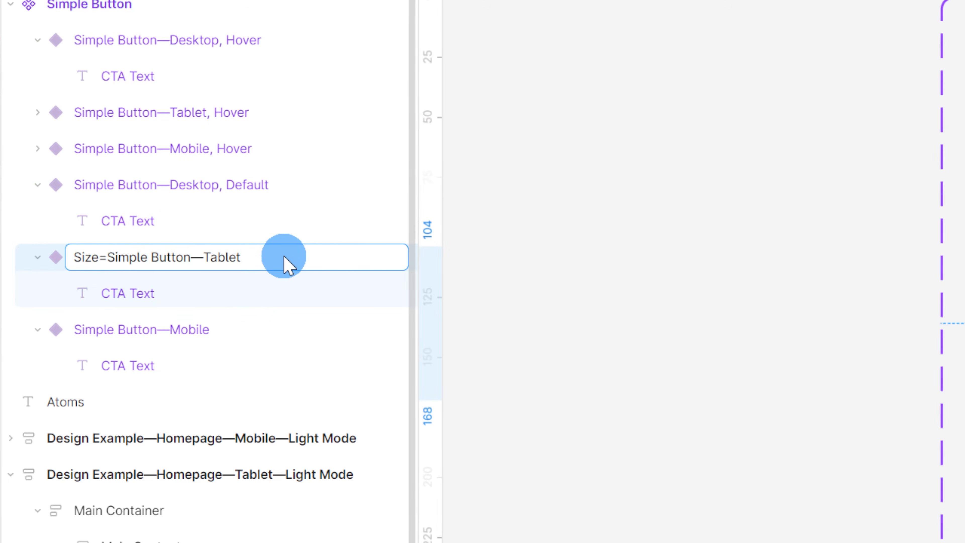
pyautogui.hotkey('ctrl', 'v')
pyautogui.click(252, 332)
pyautogui.doubleClick(306, 331)
pyautogui.click(322, 334)
pyautogui.hotkey('ctrl', 'v')
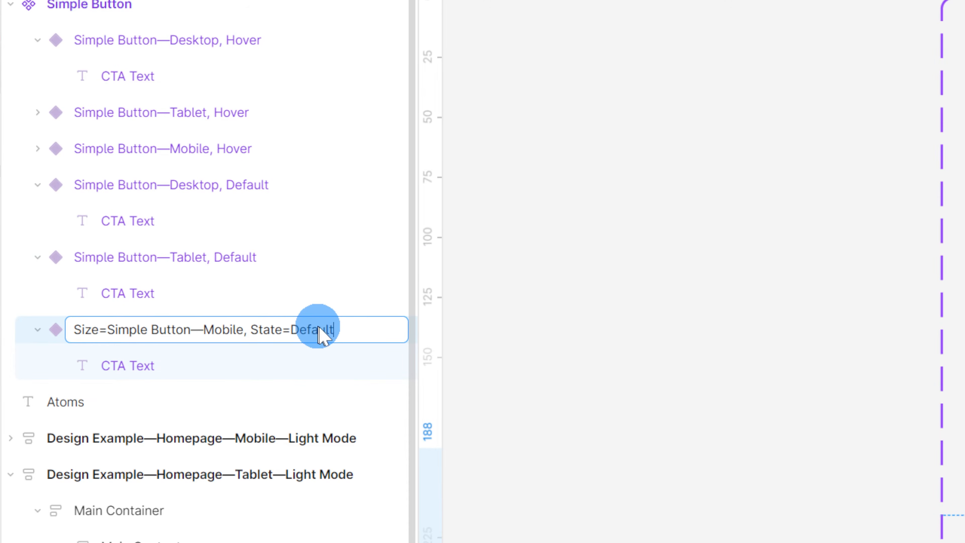
pyautogui.click(517, 308)
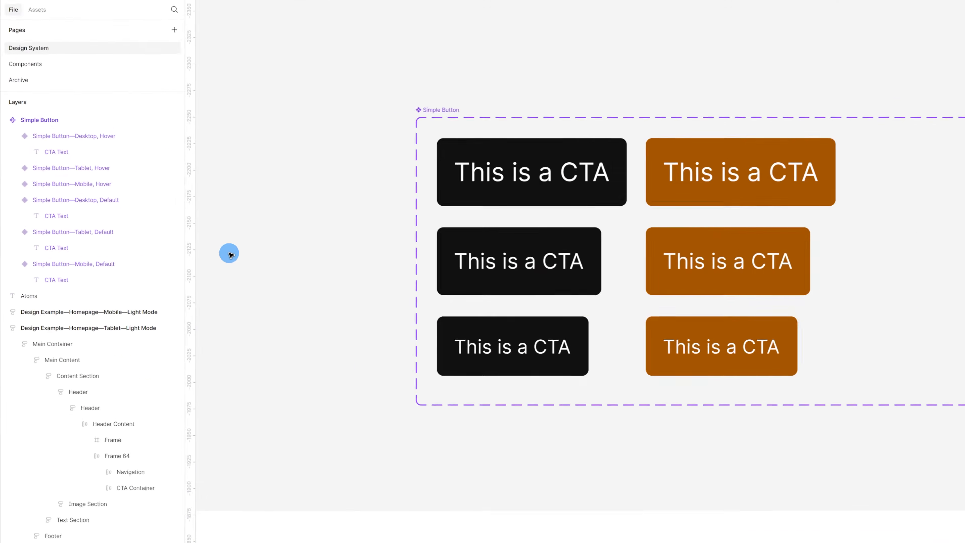
pyautogui.moveTo(629, 387); pyautogui.dragTo(477, 156)
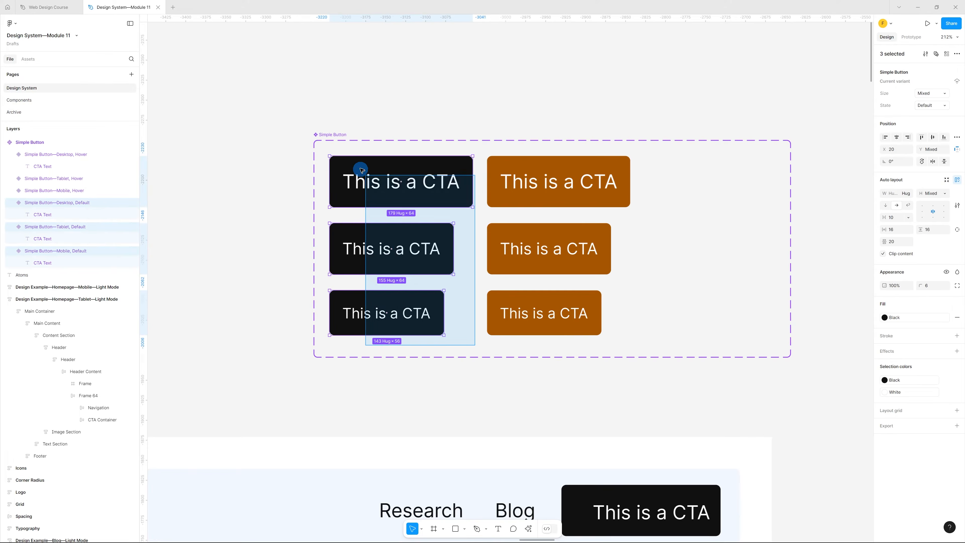
pyautogui.moveTo(360, 170); pyautogui.dragTo(363, 170)
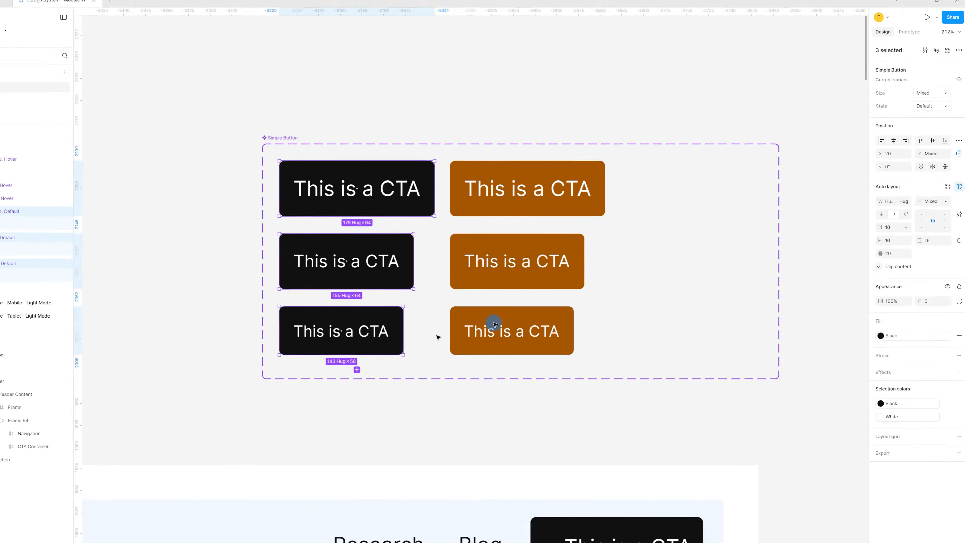
pyautogui.click(438, 337)
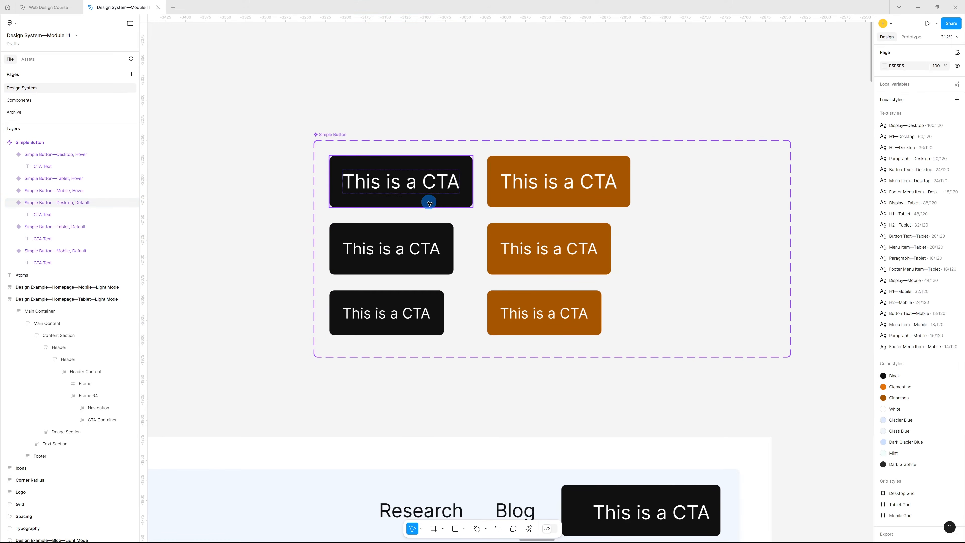
# - Place a test instance of the default desktop button above the component set and try the Simple Button—Tablet and Simple Button—Mobile sizes
pyautogui.click(424, 204)
pyautogui.moveTo(433, 201); pyautogui.dragTo(438, 89)
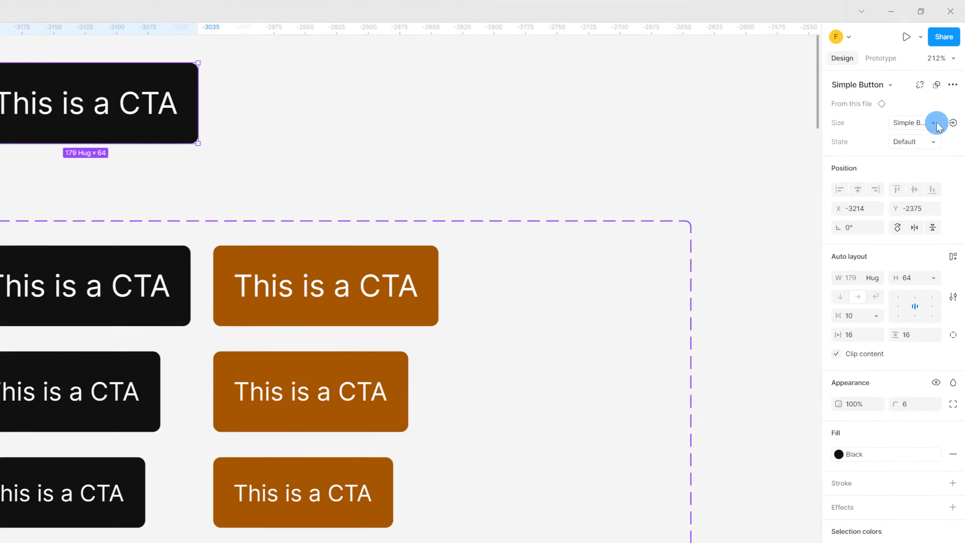
pyautogui.click(935, 124)
pyautogui.click(925, 138)
pyautogui.click(925, 125)
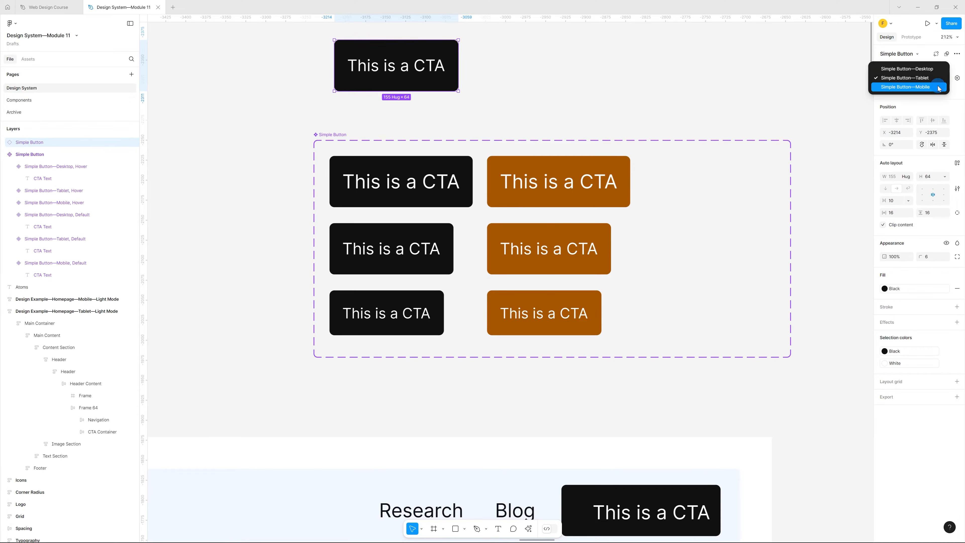
pyautogui.click(938, 87)
# - Test the instance with State Hover and Size Simple Button—Tablet, return State to Default, and delete the instance
pyautogui.click(935, 90)
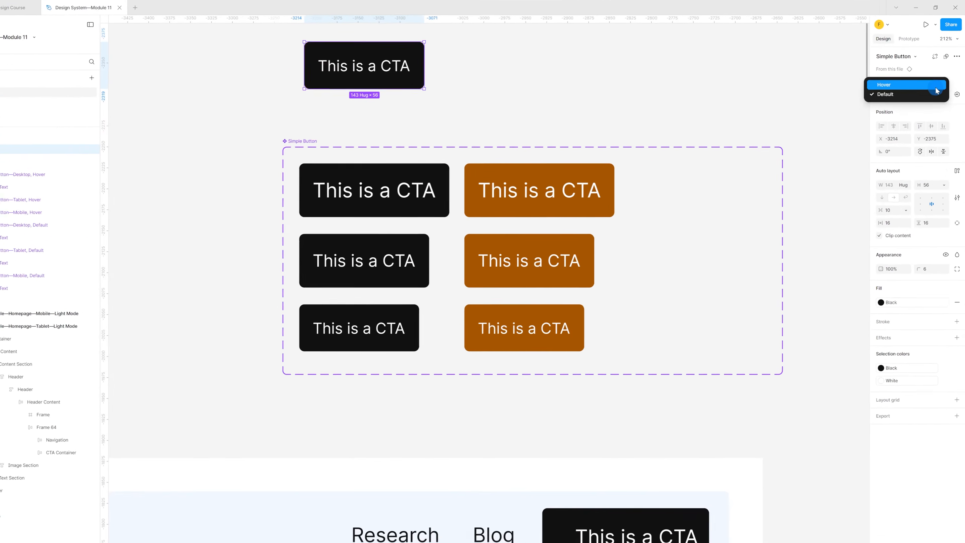
pyautogui.click(919, 139)
pyautogui.click(940, 79)
pyautogui.click(935, 70)
pyautogui.click(935, 90)
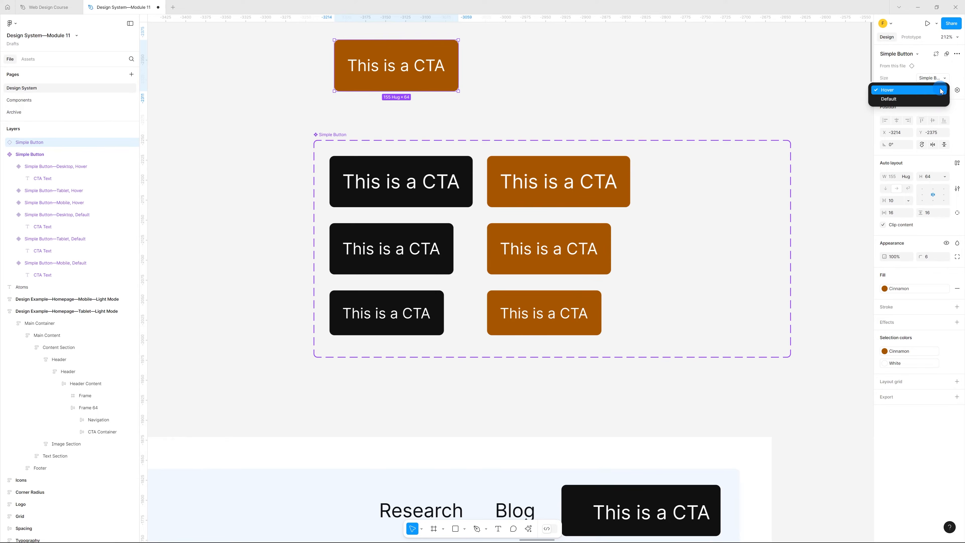
pyautogui.click(933, 99)
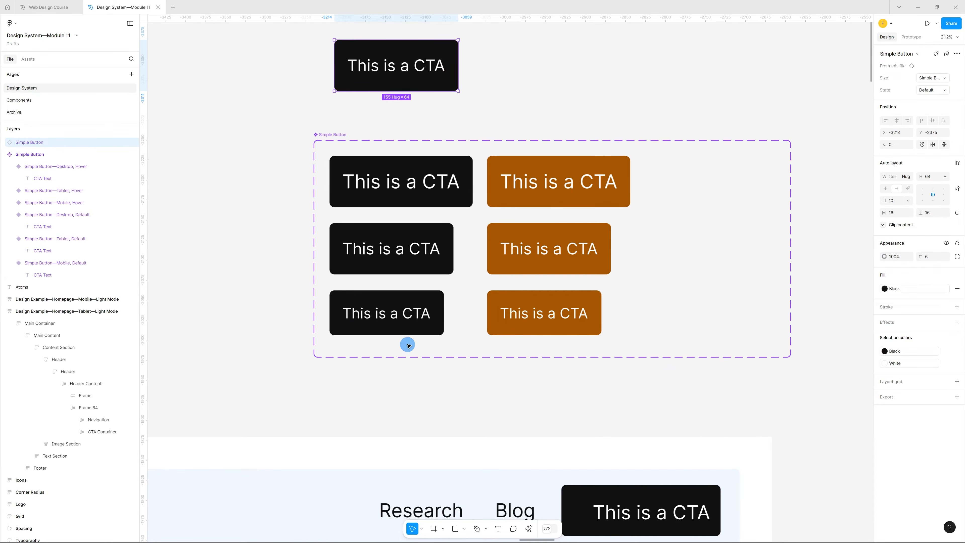
pyautogui.press('Delete')
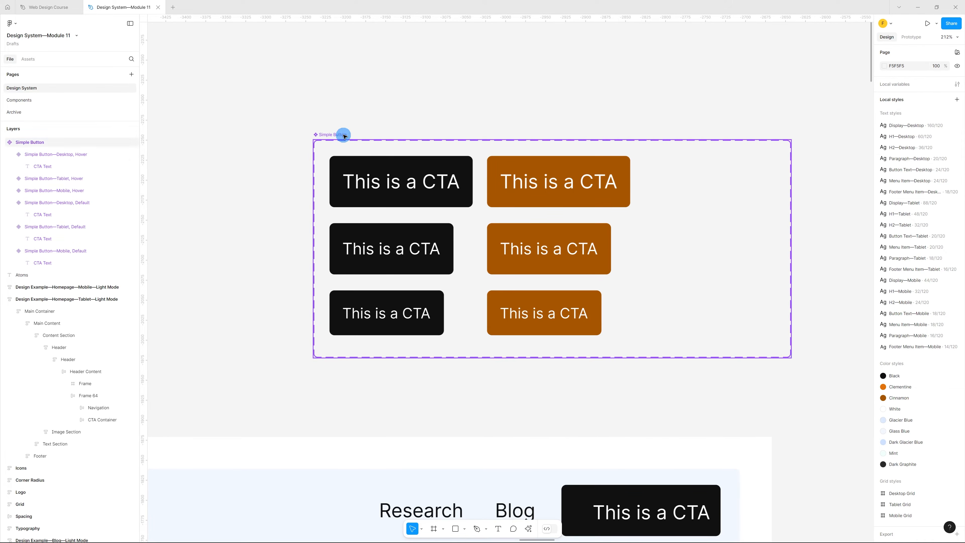
# - Narrow the Simple Button component set to fit closely around its two columns of variants
pyautogui.click(335, 134)
pyautogui.moveTo(794, 231); pyautogui.dragTo(643, 230)
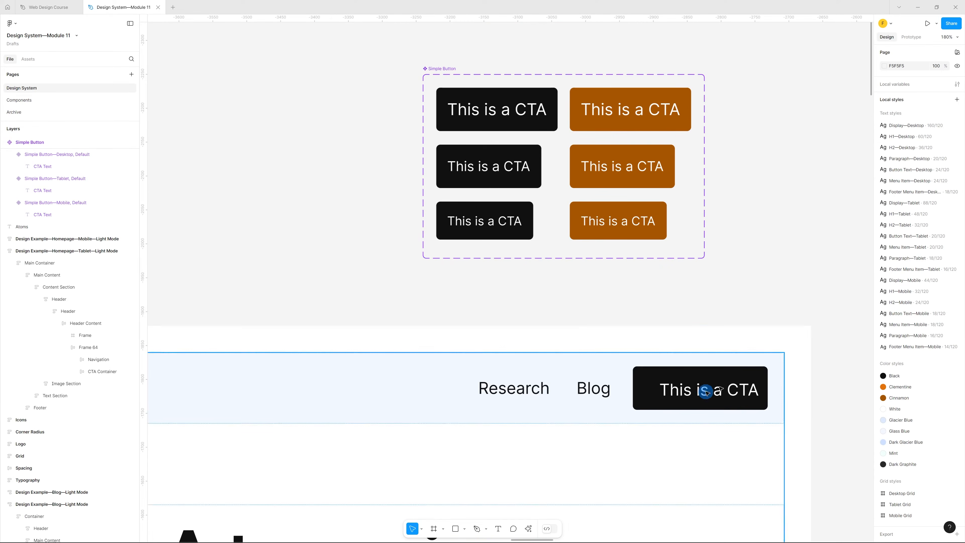
# - Replace the CTA button in the desktop homepage header with an instance of the default Simple Button—Desktop variant
pyautogui.click(503, 131)
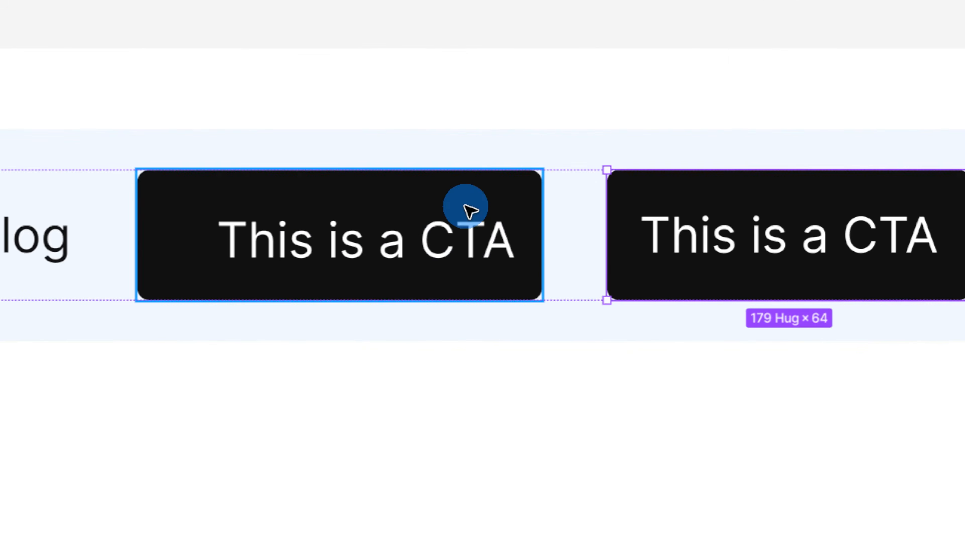
pyautogui.click(712, 367)
pyautogui.press('Delete')
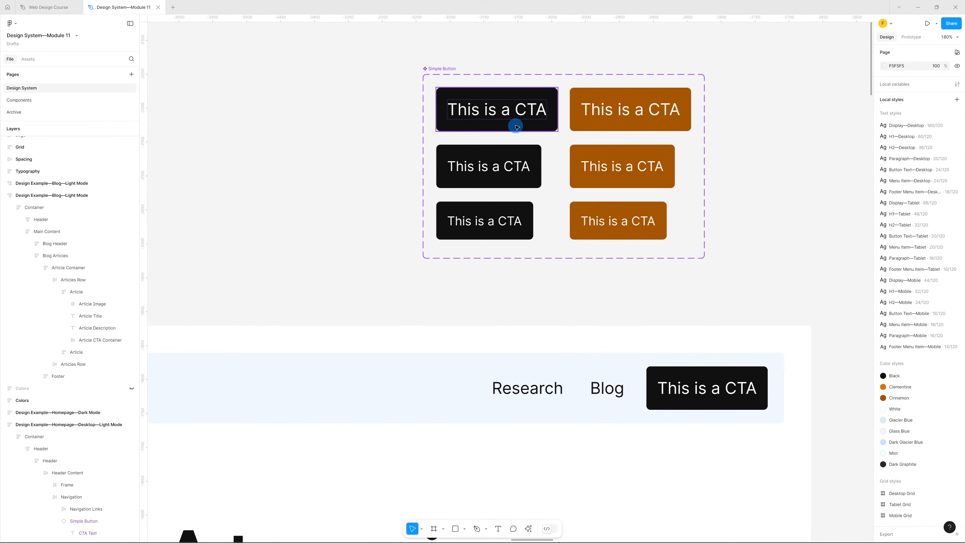
# - Add a While hovering prototype interaction that changes the black desktop variant to the Cinnamon desktop variant with State Hover
pyautogui.click(516, 127)
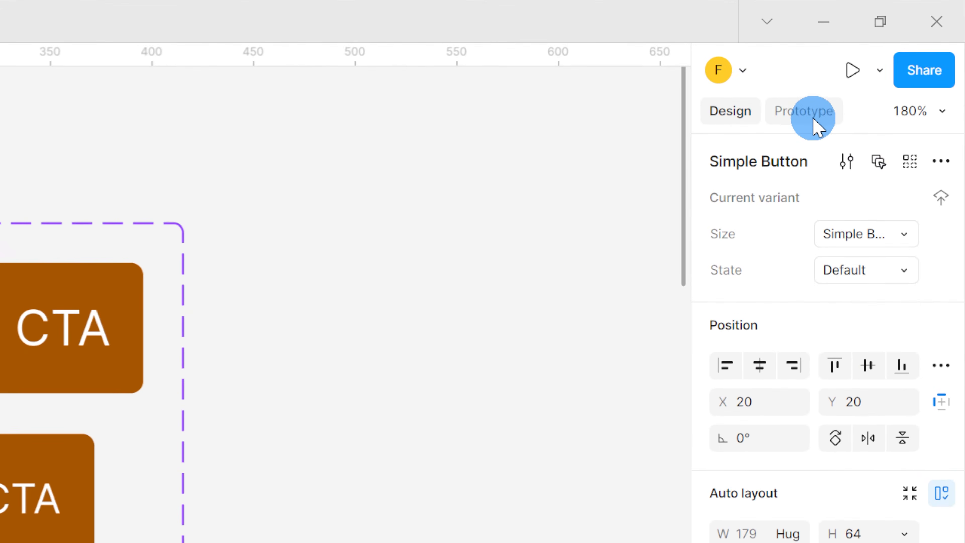
pyautogui.click(913, 38)
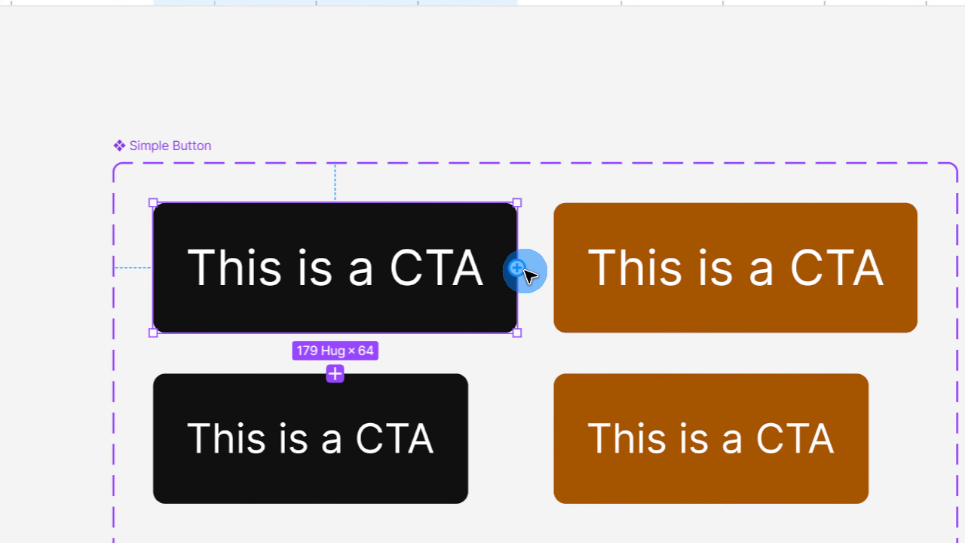
pyautogui.moveTo(519, 270); pyautogui.dragTo(573, 272)
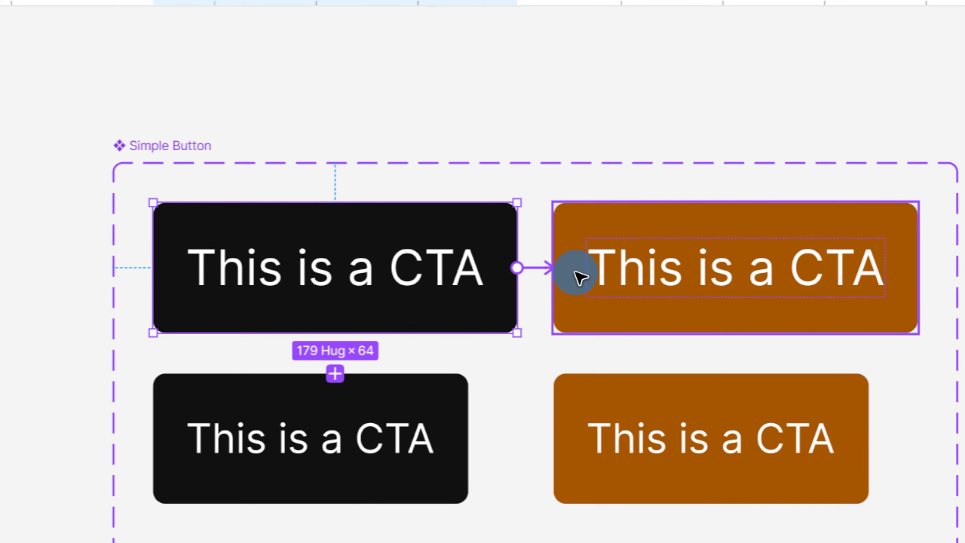
pyautogui.moveTo(641, 277); pyautogui.dragTo(642, 277)
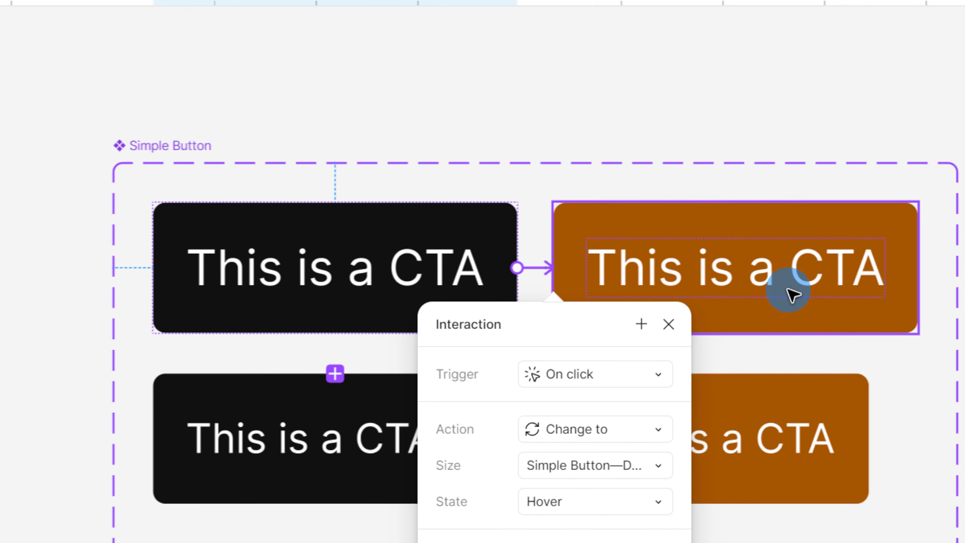
pyautogui.click(613, 378)
pyautogui.click(619, 437)
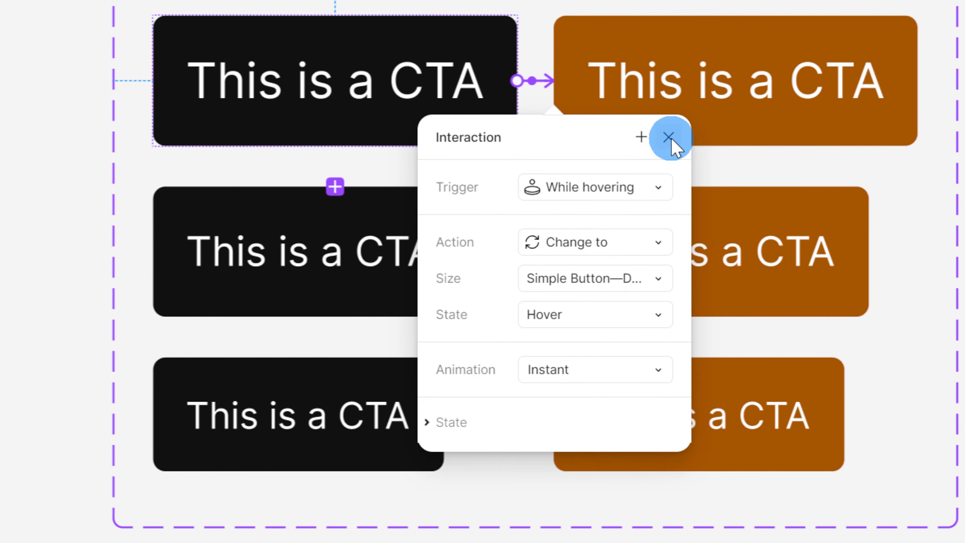
pyautogui.click(669, 137)
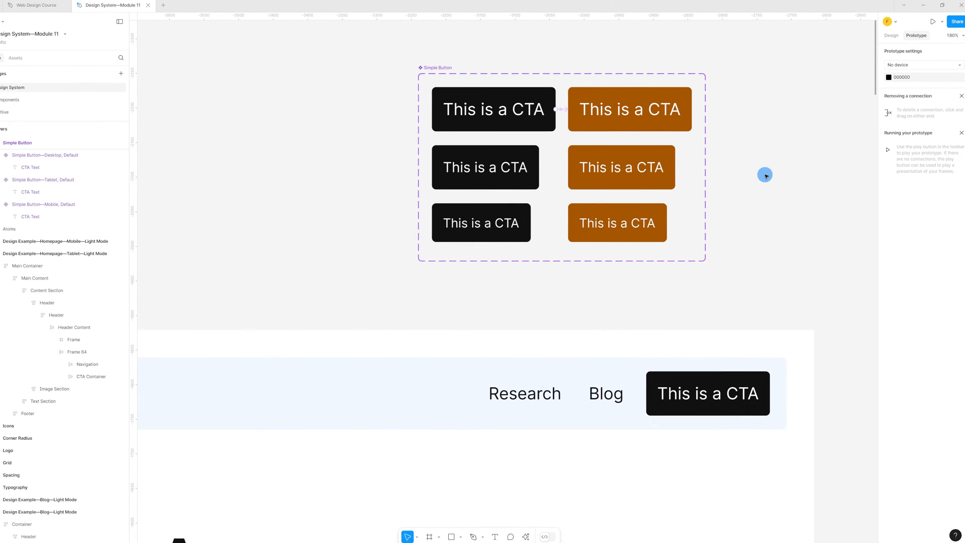
pyautogui.scroll(-5, 508, 263)
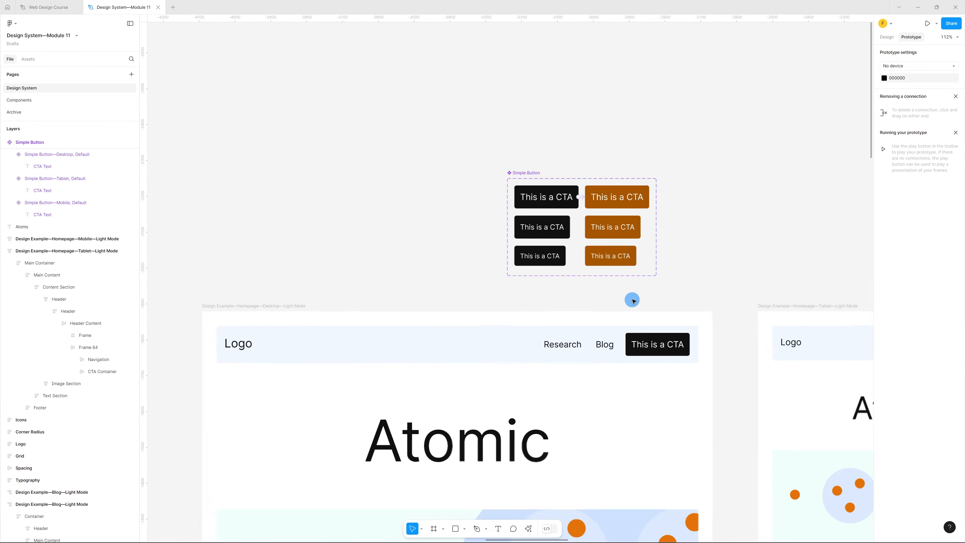
# - Preview the desktop homepage prototype to check the header button's hover interaction, and close the preview
pyautogui.click(482, 303)
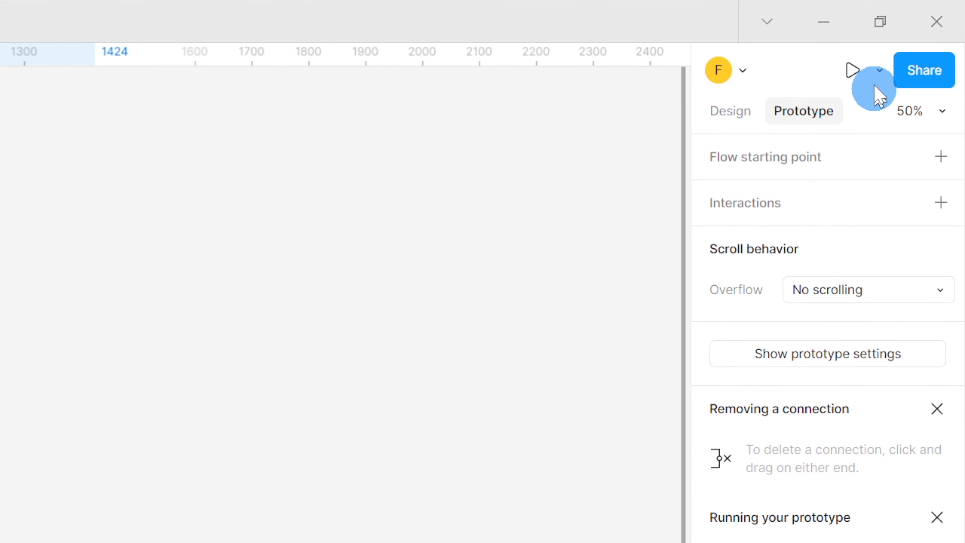
pyautogui.click(854, 72)
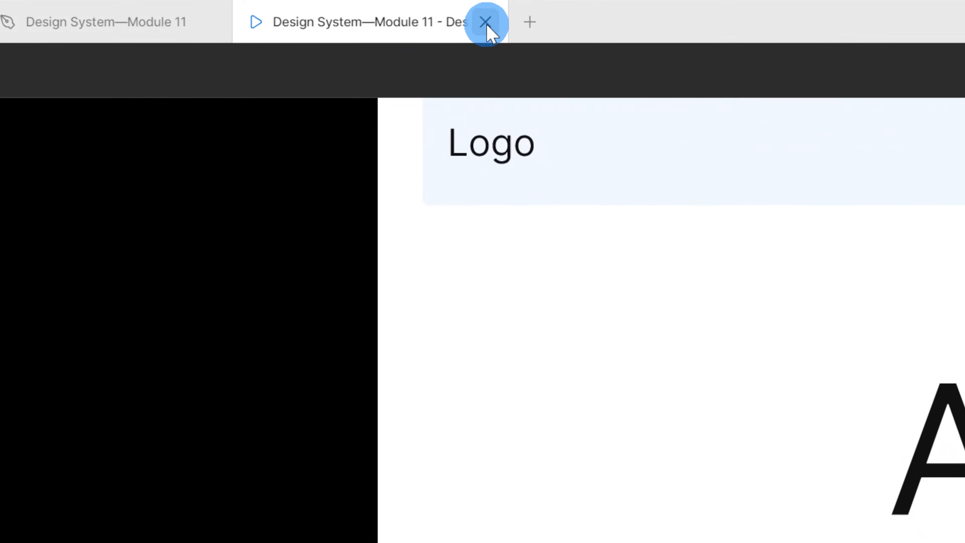
pyautogui.click(251, 8)
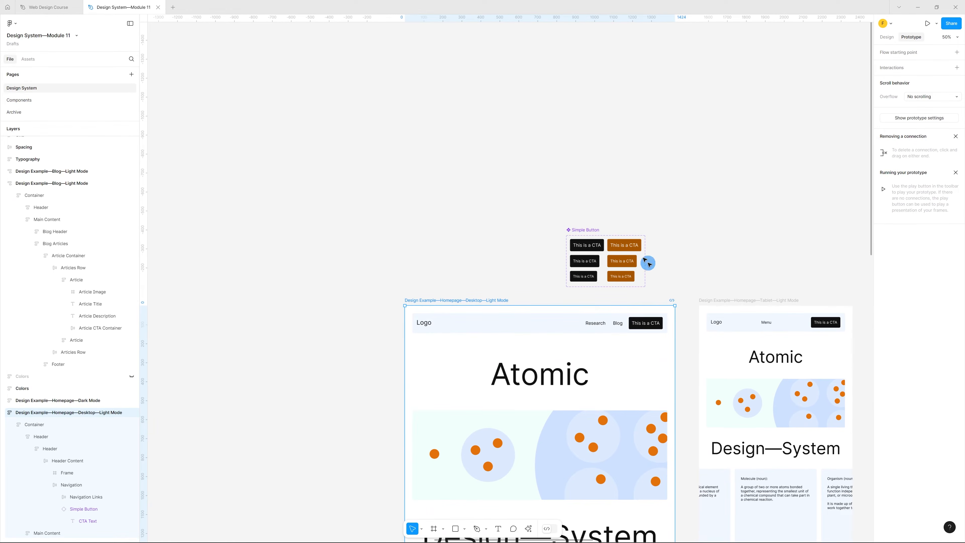
# - Move the Simple Button component set from the Design System page to the Components page, aligned beside the Logo—Component set
pyautogui.scroll(5, 648, 263)
pyautogui.click(470, 198)
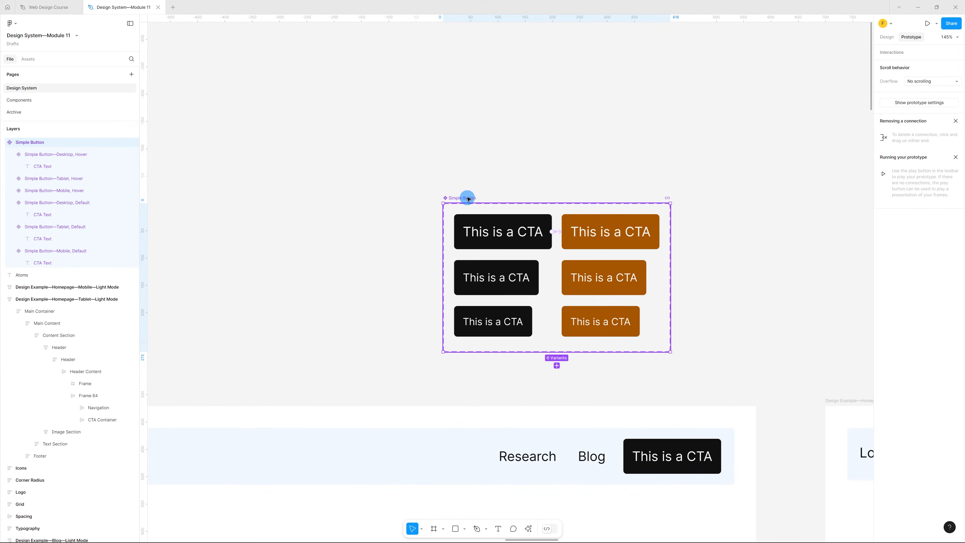
pyautogui.press('Delete')
pyautogui.click(8, 104)
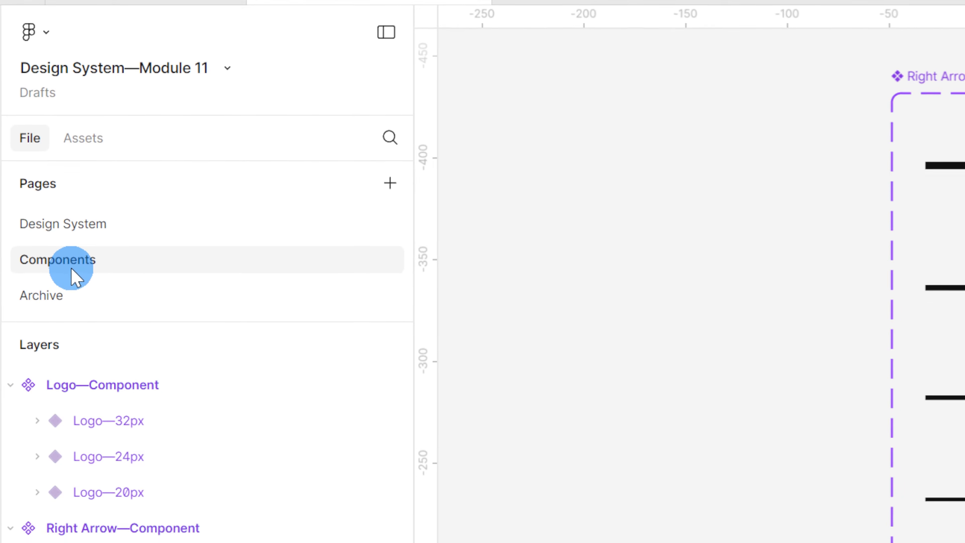
pyautogui.hotkey('ctrl', 'v')
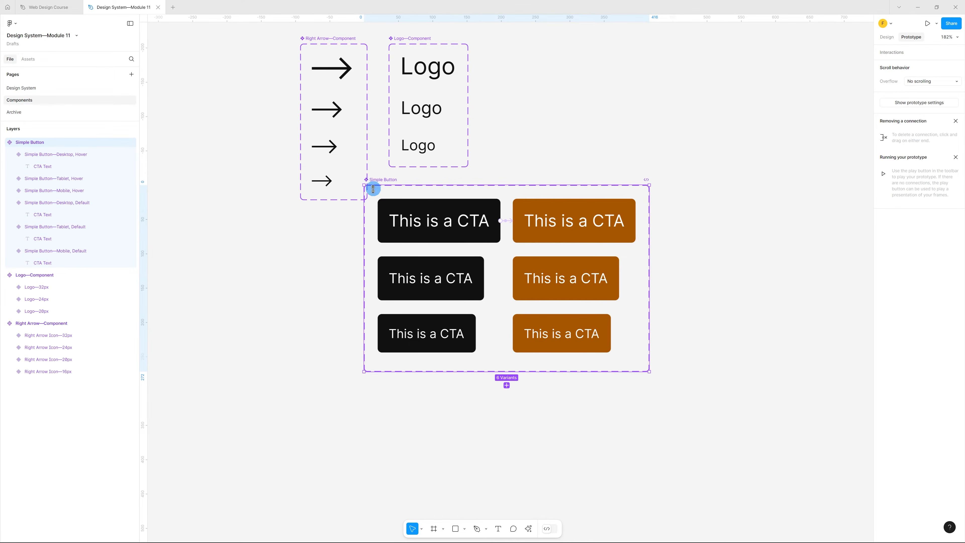
pyautogui.moveTo(410, 211); pyautogui.dragTo(534, 72)
pyautogui.click(568, 304)
pyautogui.scroll(5, 568, 304)
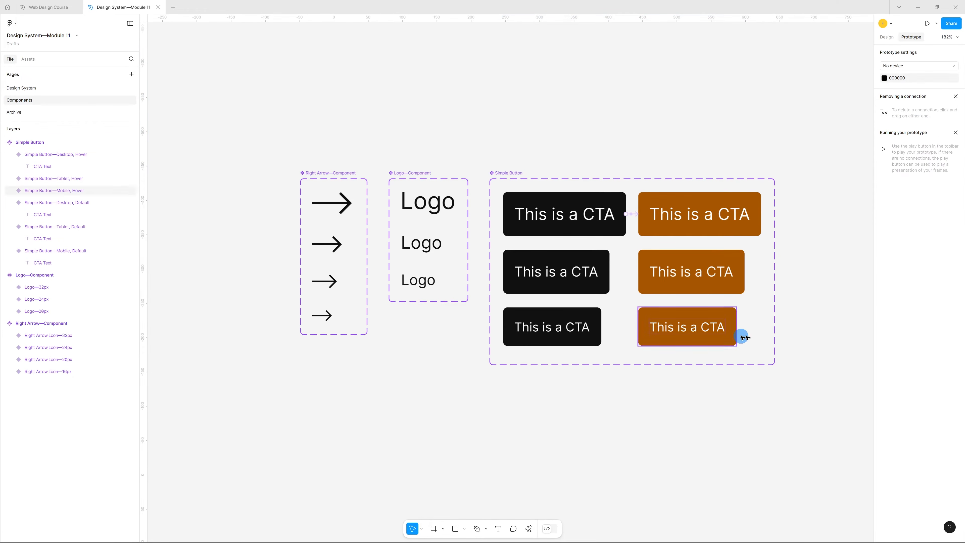
# - Rename the variant property of both the Right Arrow—Component and Logo—Component sets to Size
pyautogui.hotkey('shift', 'e')
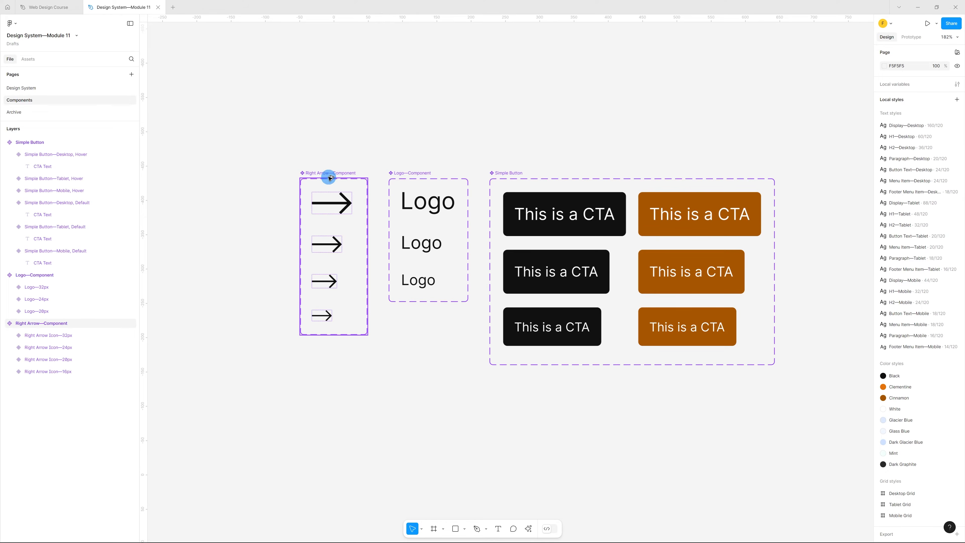
pyautogui.click(330, 177)
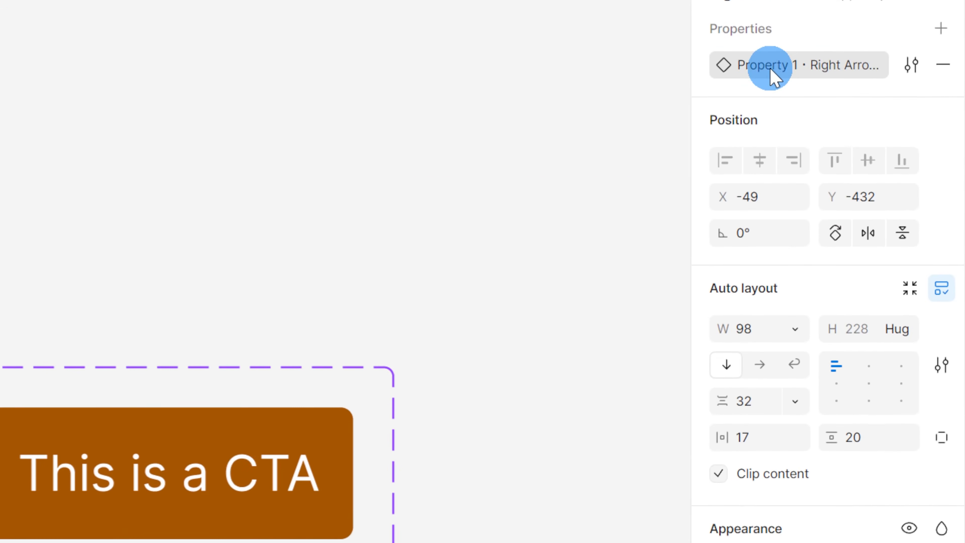
pyautogui.doubleClick(771, 68)
pyautogui.write('Size')
pyautogui.press('Return')
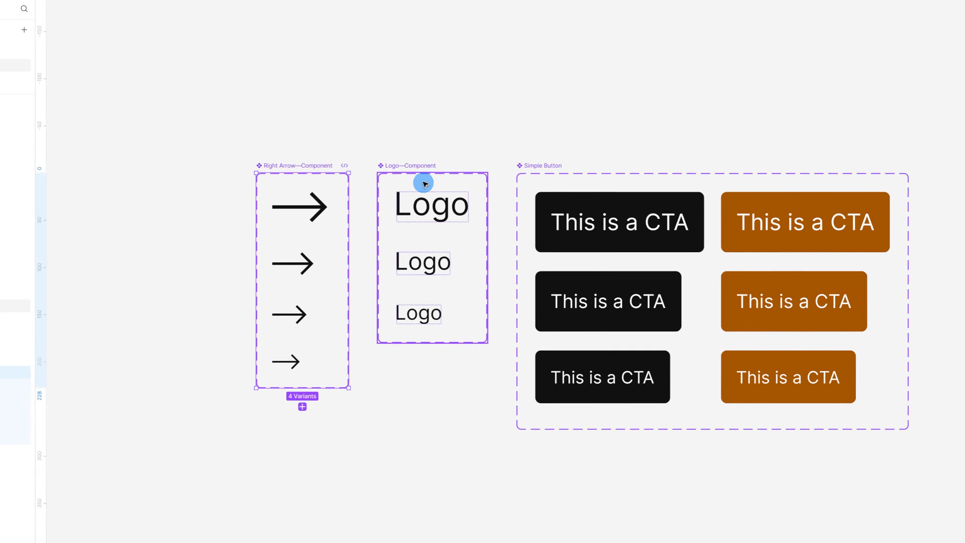
pyautogui.click(425, 184)
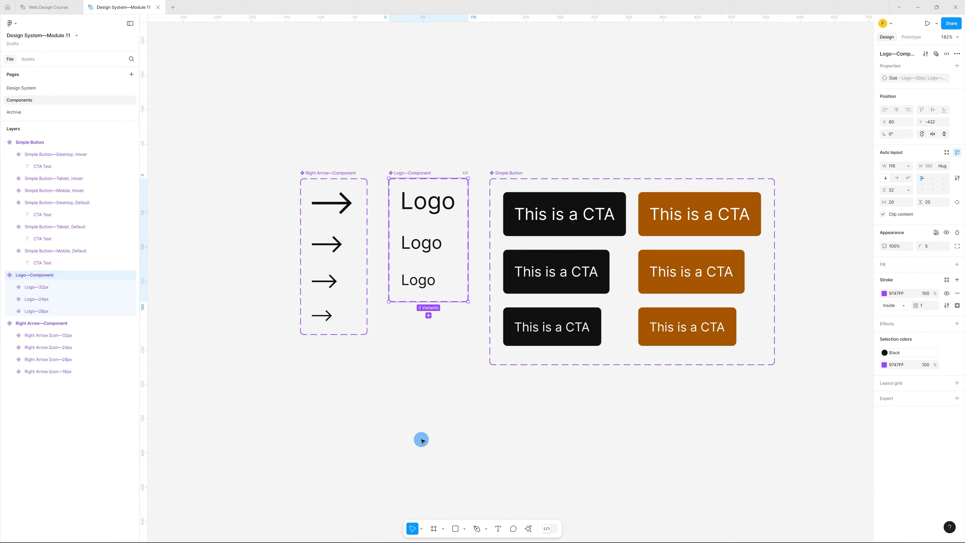
# - Duplicate the Header of the desktop light mode homepage on the Design System page into the empty canvas above, and cut the copy
pyautogui.click(53, 92)
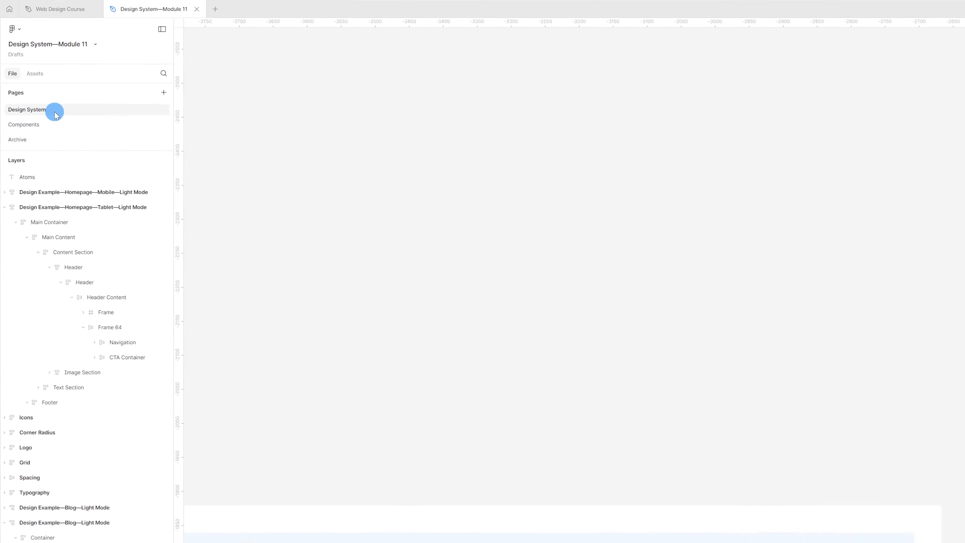
pyautogui.scroll(-5, 623, 236)
pyautogui.scroll(5, 564, 366)
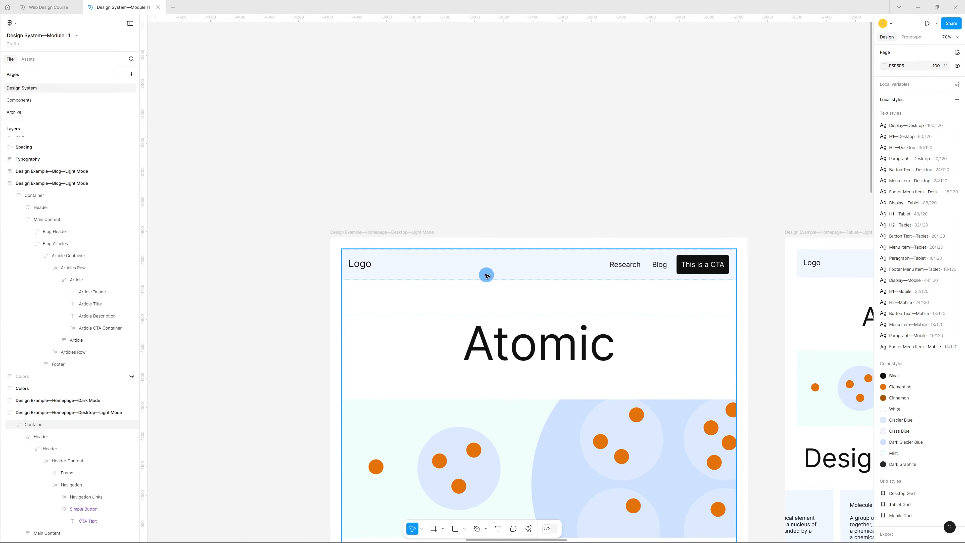
pyautogui.click(488, 267)
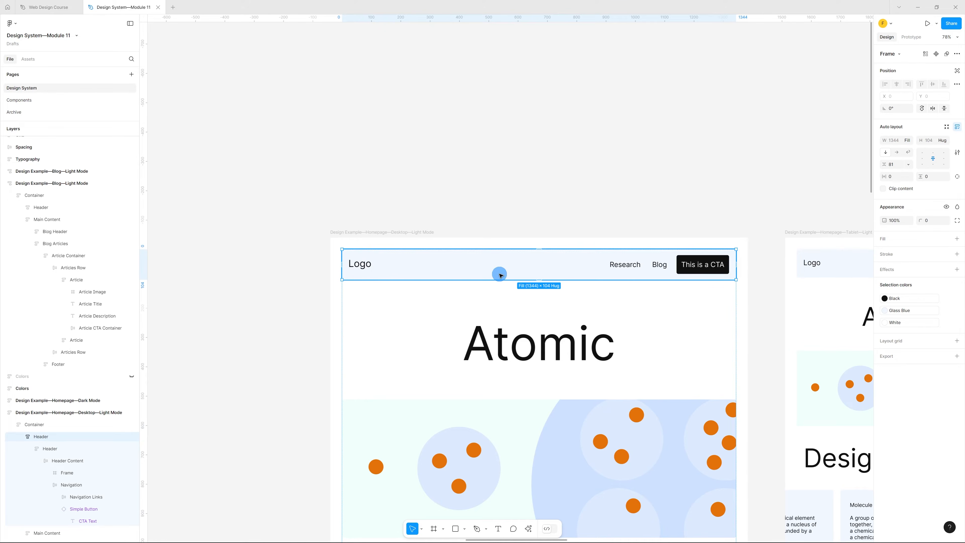
pyautogui.moveTo(526, 273); pyautogui.dragTo(523, 133)
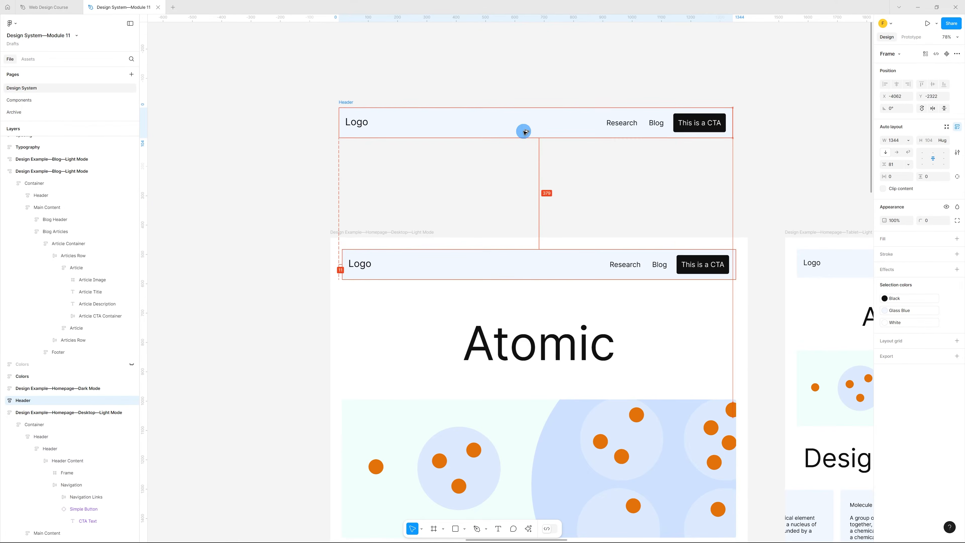
pyautogui.click(546, 184)
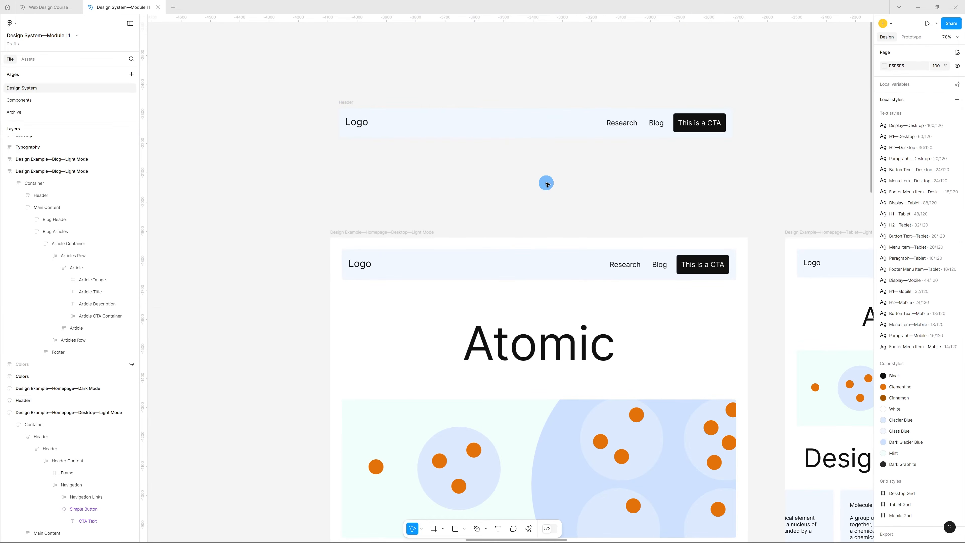
pyautogui.click(347, 103)
pyautogui.press('Delete')
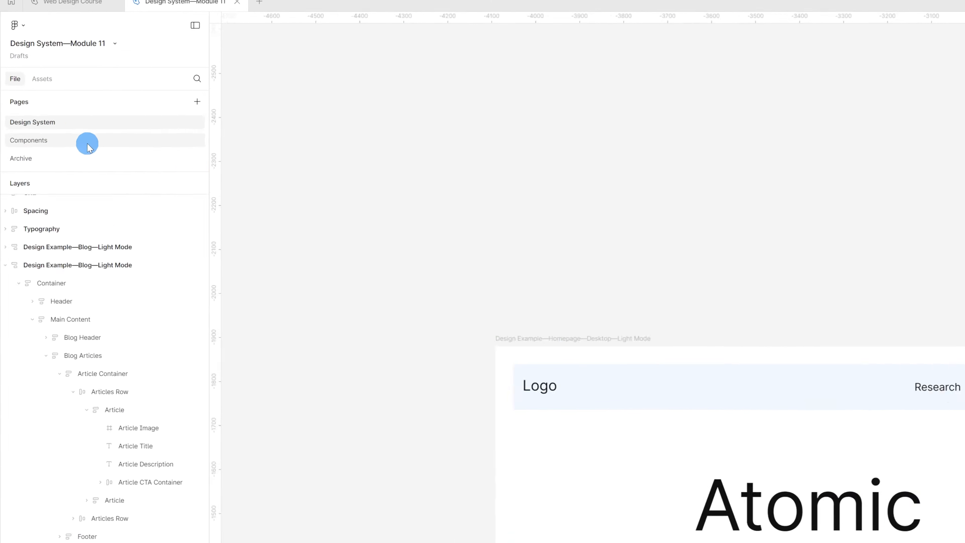
# - Paste the header onto the Components page, align it below the existing component sets, and turn it into a component
pyautogui.click(67, 102)
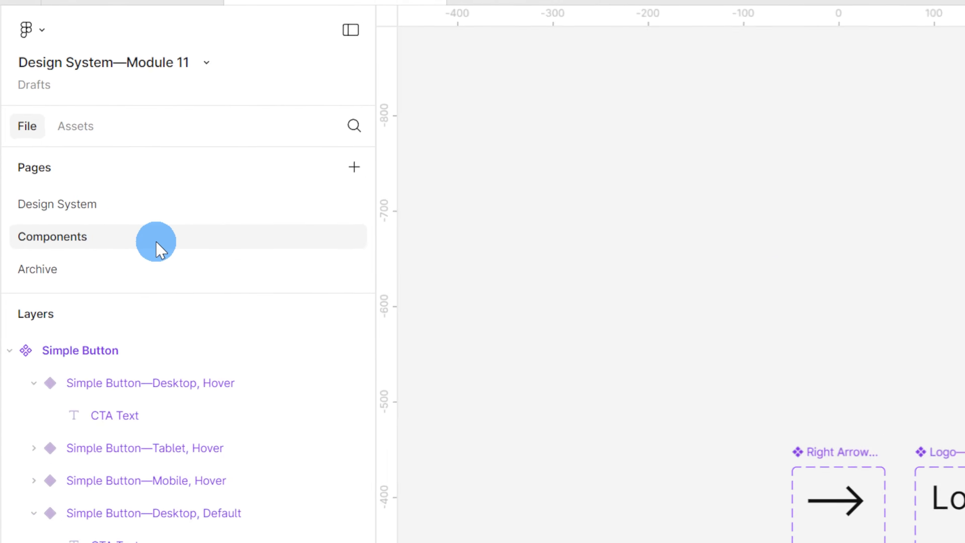
pyautogui.hotkey('ctrl', 'v')
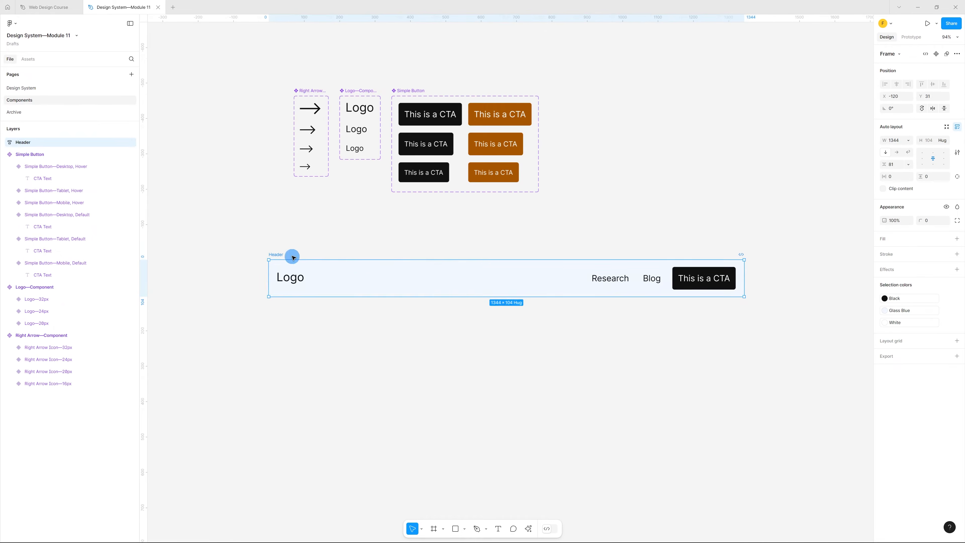
pyautogui.moveTo(294, 257); pyautogui.dragTo(318, 234)
pyautogui.rightClick(317, 230)
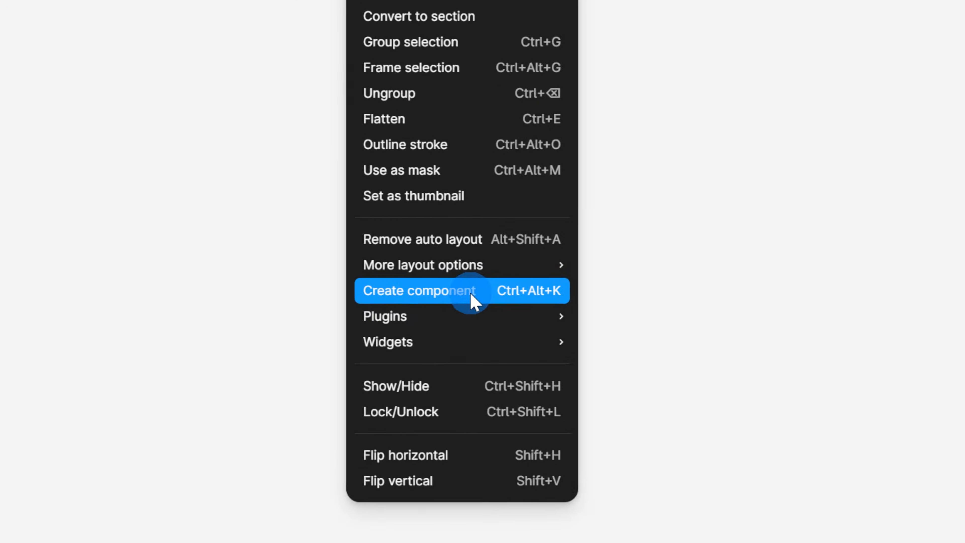
pyautogui.click(471, 294)
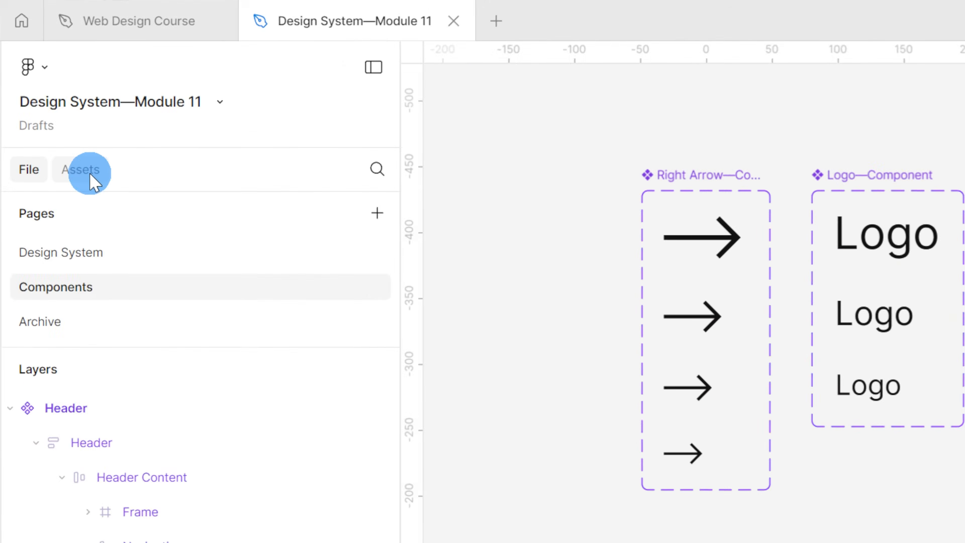
# - Replace the plain logo in the Header component with a Logo—32px instance of Logo—Component
pyautogui.click(28, 59)
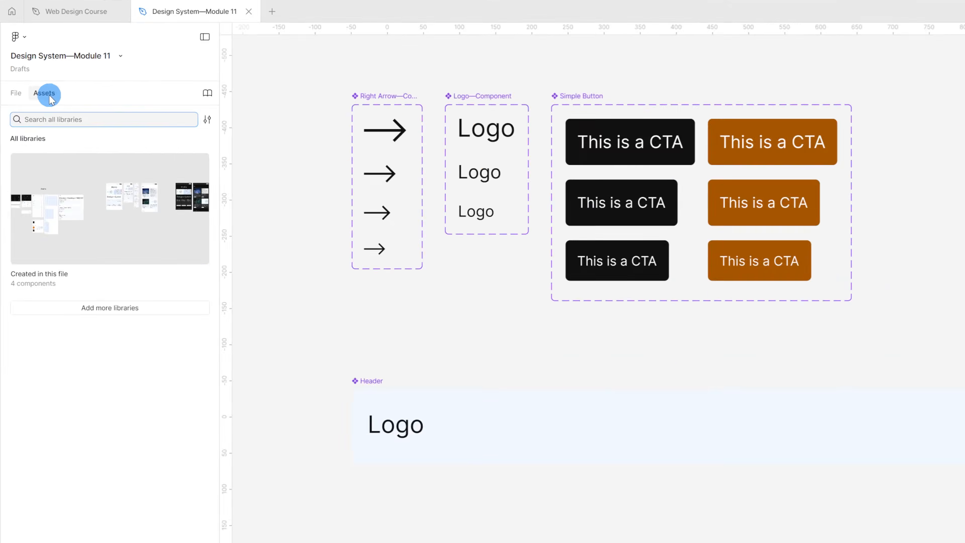
pyautogui.click(95, 221)
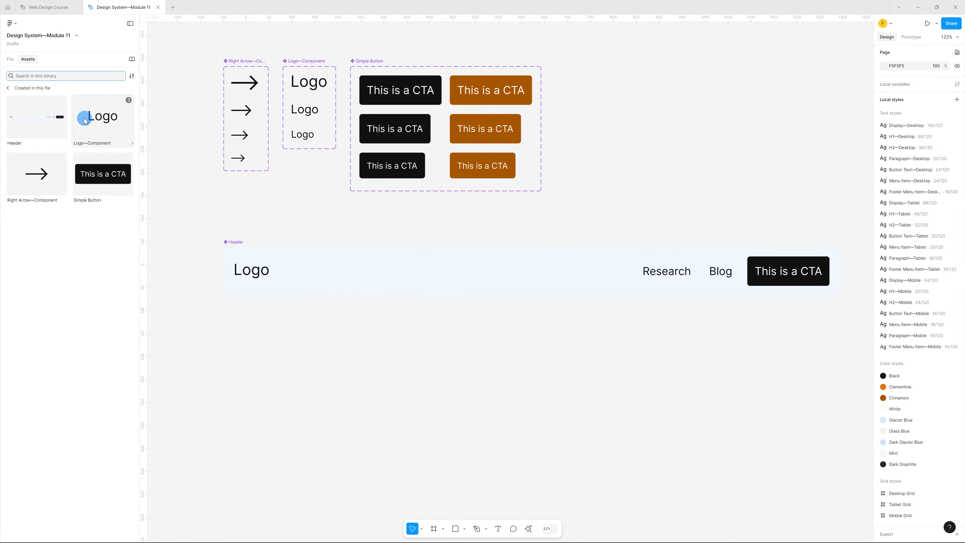
pyautogui.moveTo(229, 209); pyautogui.dragTo(281, 267)
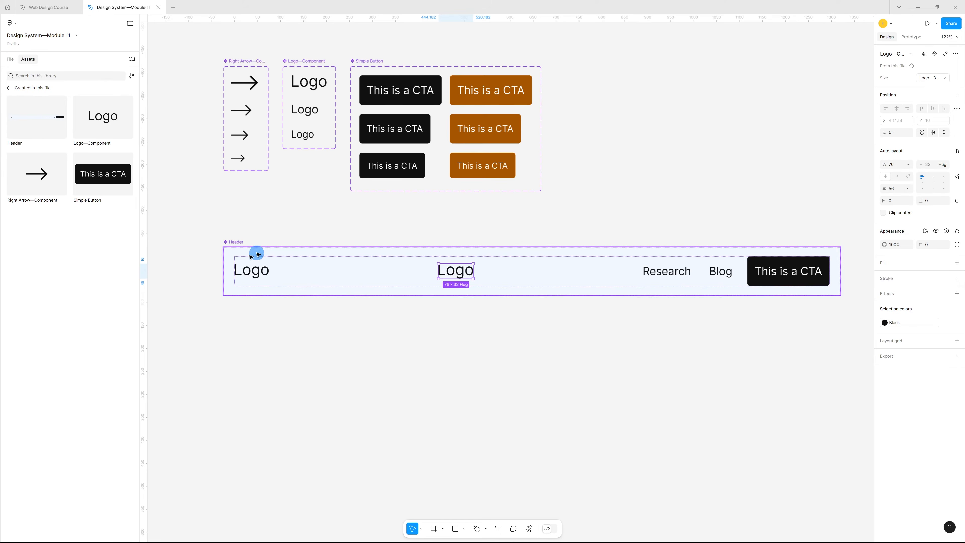
pyautogui.click(267, 274)
pyautogui.hotkey('ctrl', 'z')
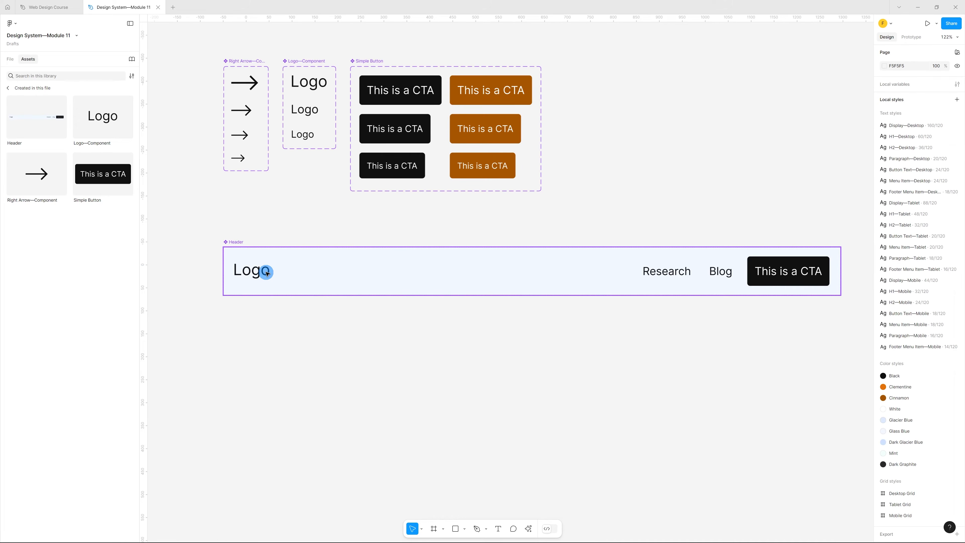
# - Test the header's link to the logo by recoloring the Logo—32px variant to Clementine, and return it to Black
pyautogui.click(316, 87)
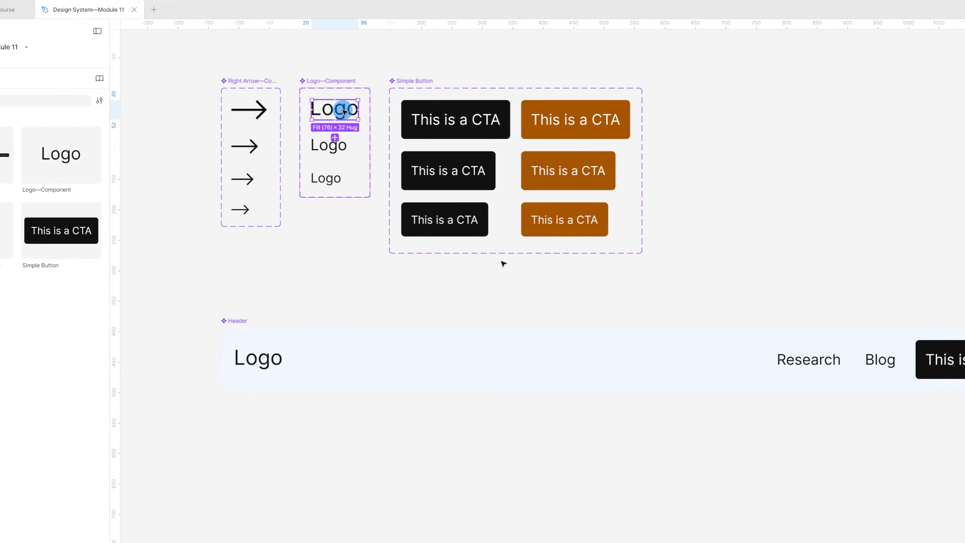
pyautogui.click(885, 324)
pyautogui.click(834, 380)
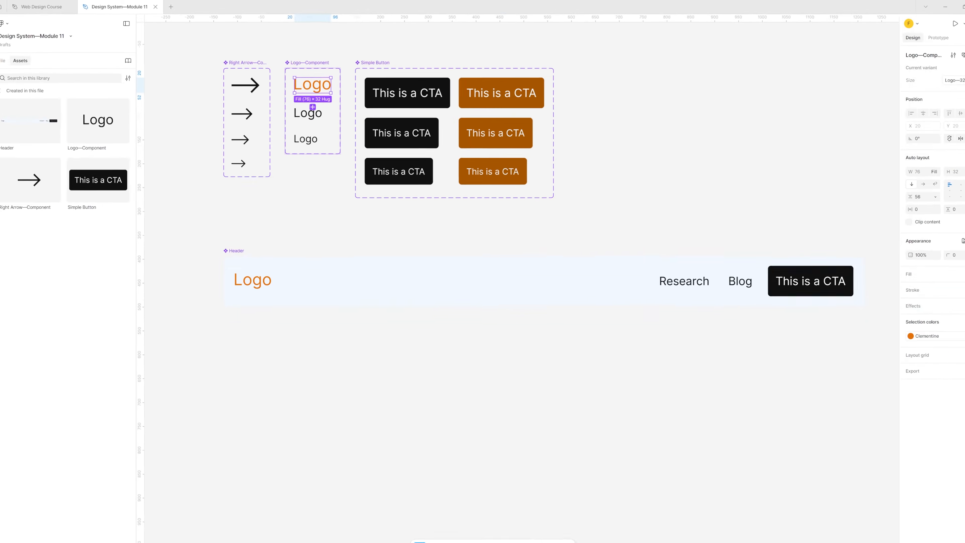
pyautogui.click(911, 336)
pyautogui.click(521, 394)
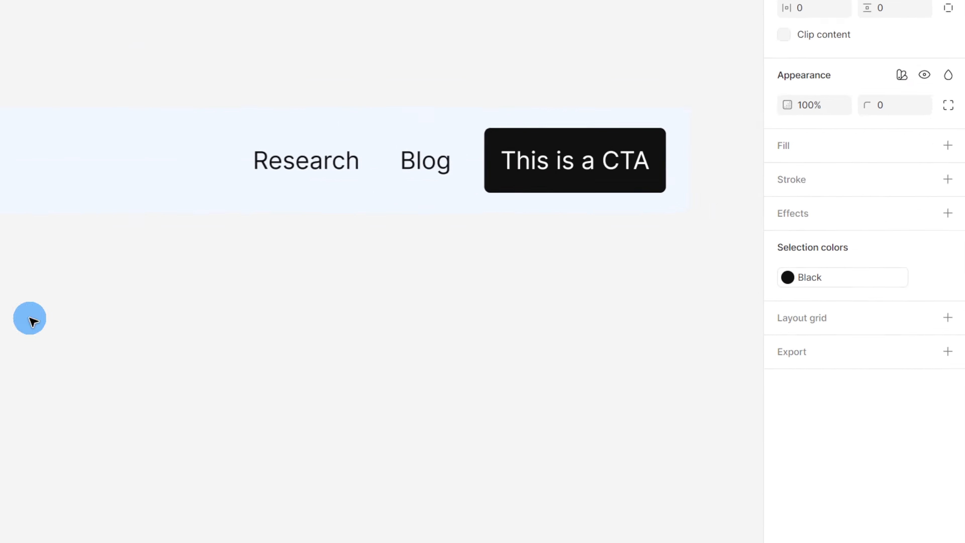
# - Add a second variant to the Header component and name it Header—Tablet
pyautogui.click(453, 245)
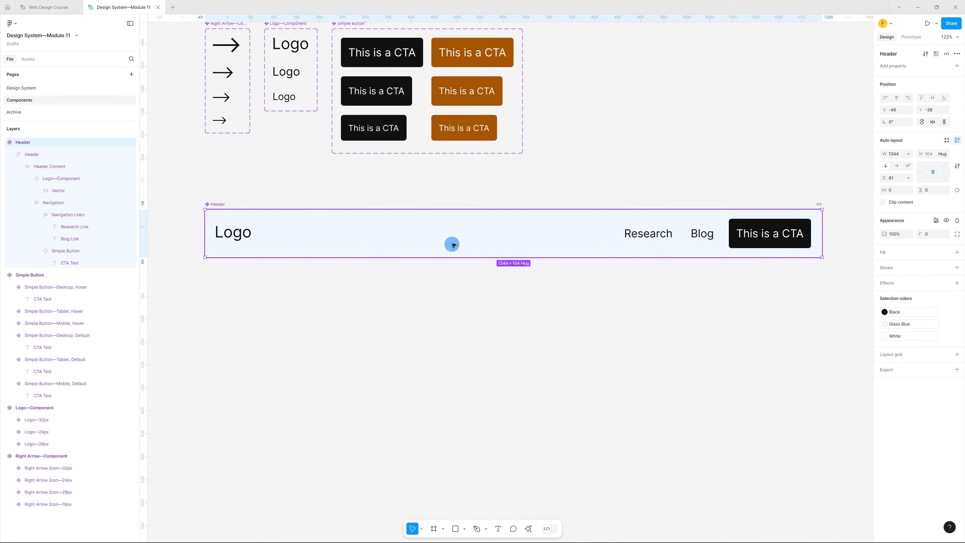
pyautogui.rightClick(461, 235)
pyautogui.moveTo(511, 416)
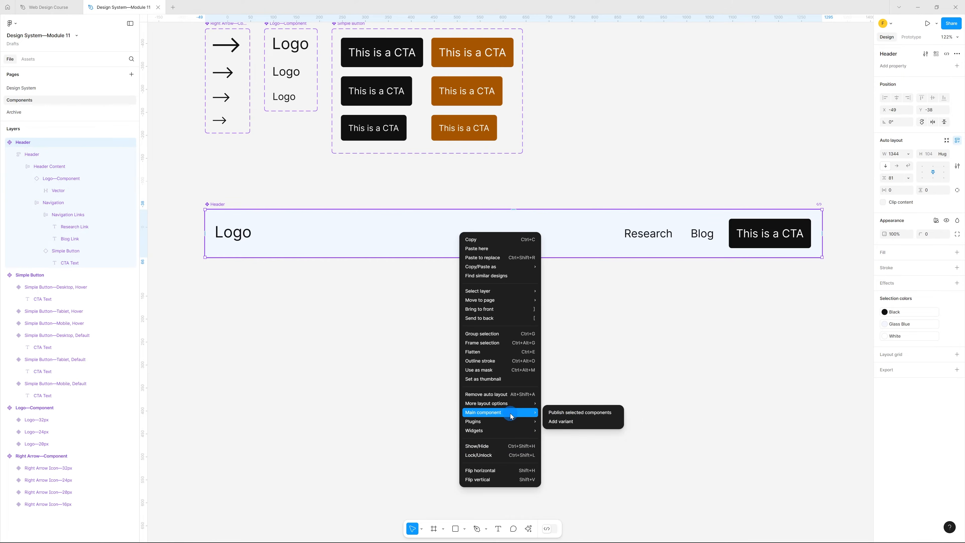
pyautogui.click(567, 421)
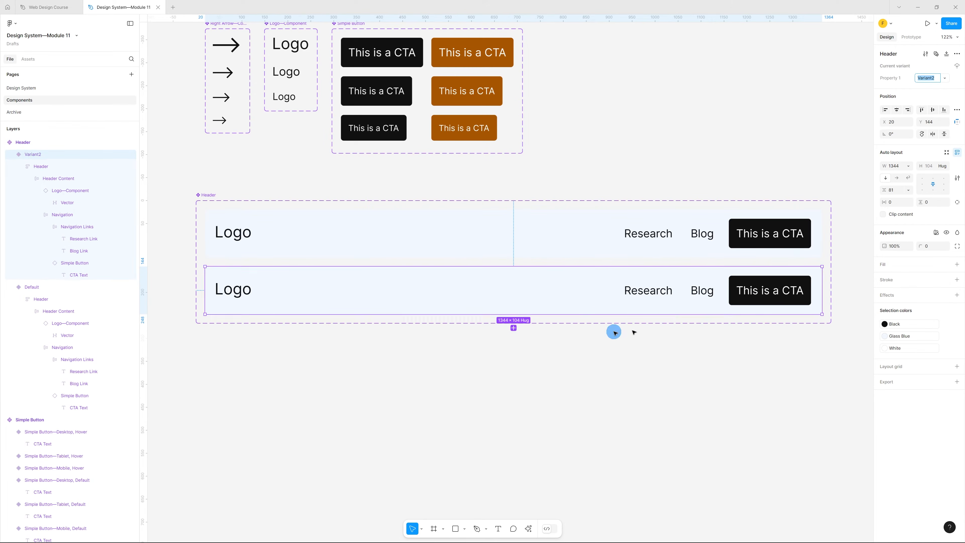
pyautogui.doubleClick(53, 155)
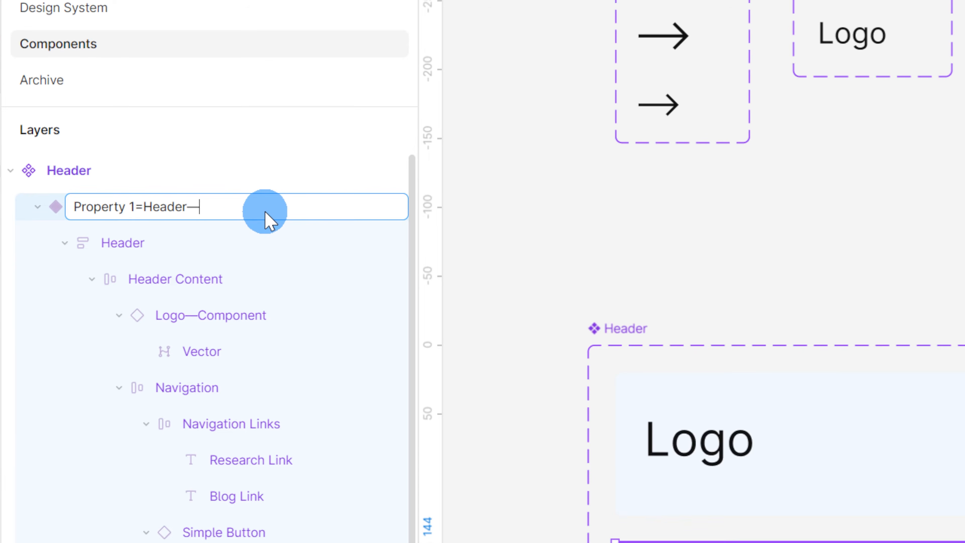
pyautogui.press('Return')
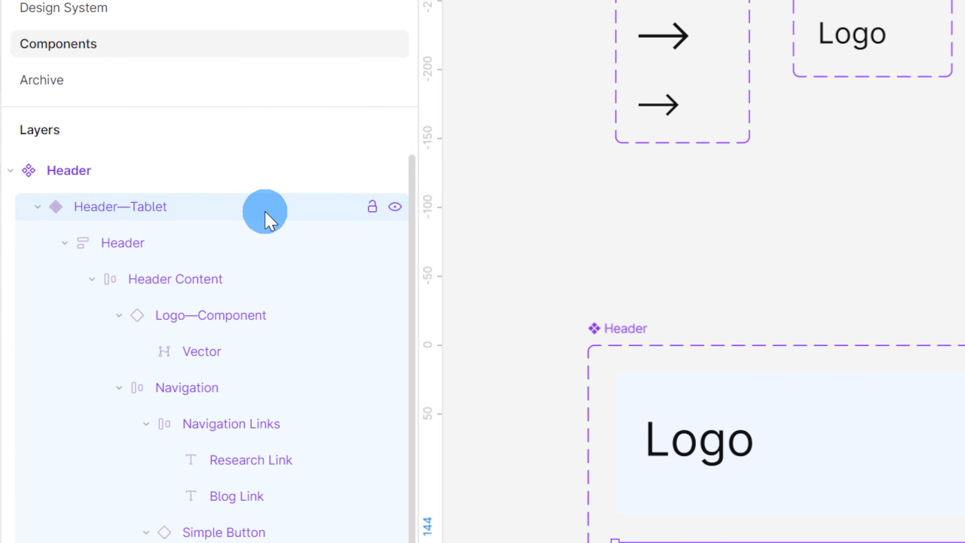
# - Select the Default variant of the Header component set
pyautogui.click(964, 446)
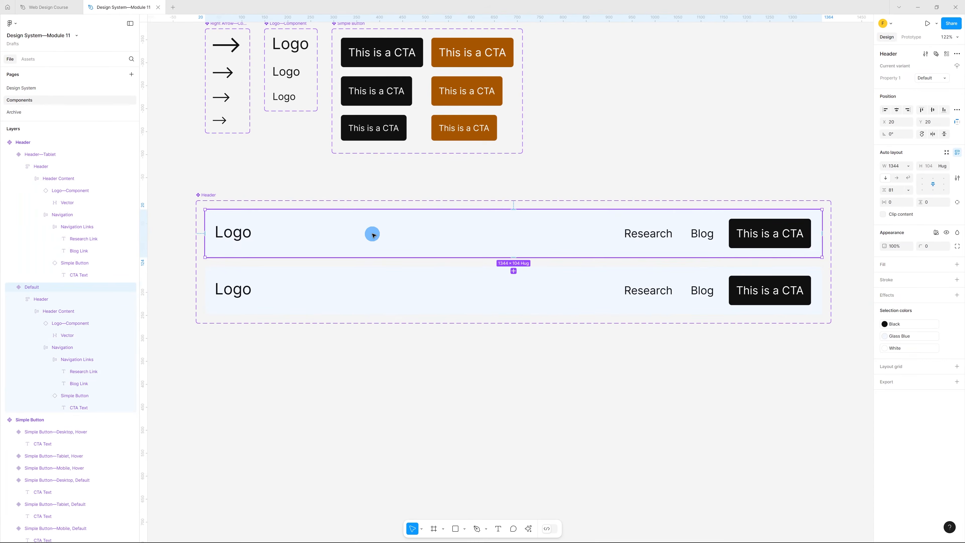
# - Rename the Default header variant as Header—Desktop and place it above Header—Tablet in the layer order
pyautogui.doubleClick(49, 290)
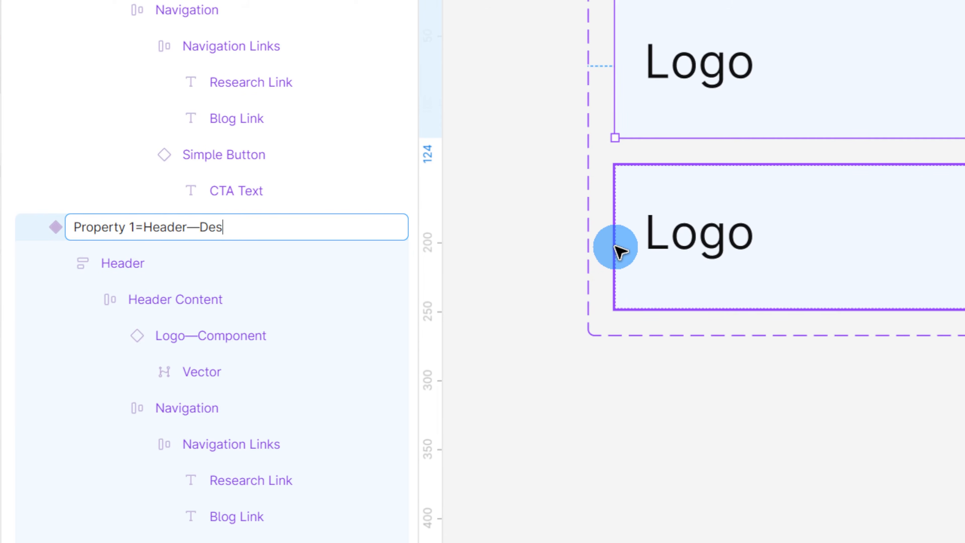
pyautogui.press('Return')
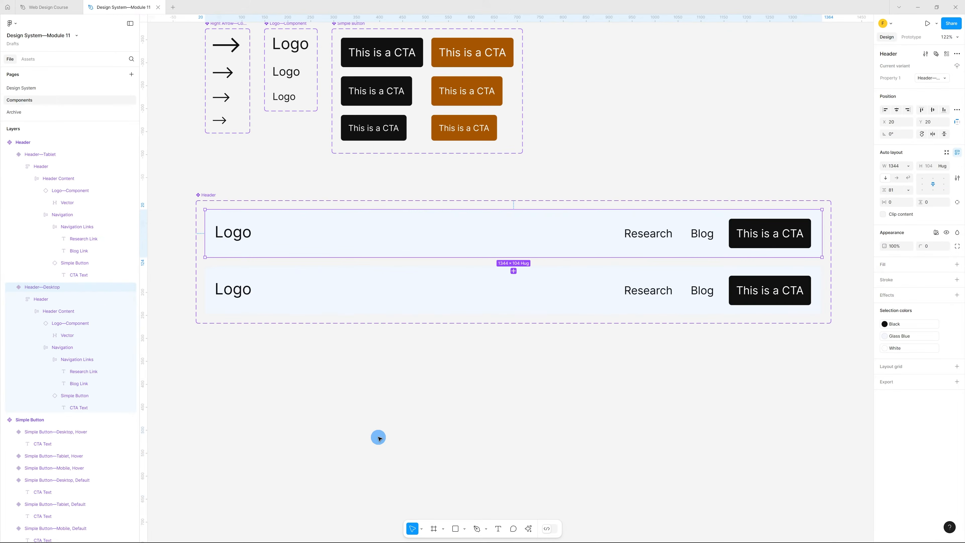
pyautogui.moveTo(41, 288); pyautogui.dragTo(46, 214)
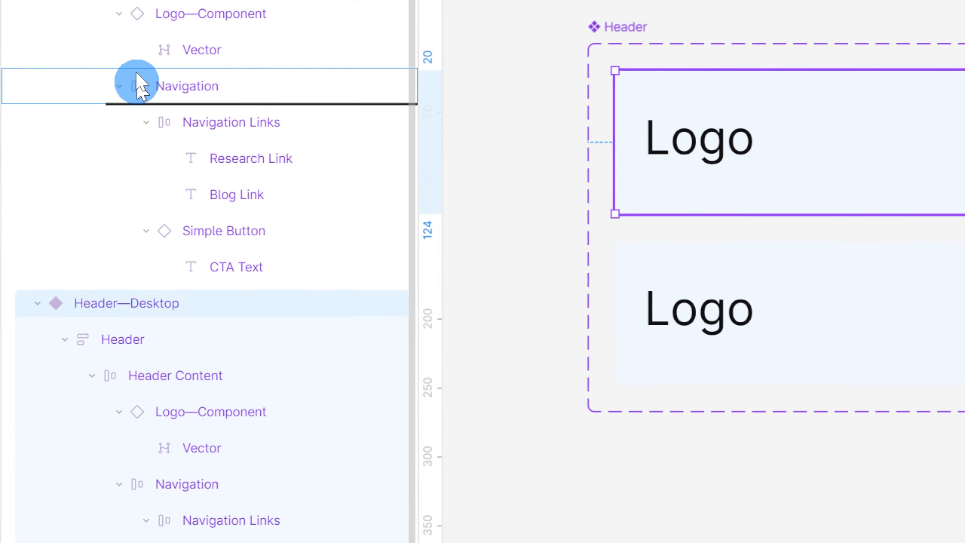
pyautogui.moveTo(136, 72)
pyautogui.mouseDown()
pyautogui.moveTo(127, 5)
pyautogui.moveTo(128, 60)
pyautogui.mouseUp()
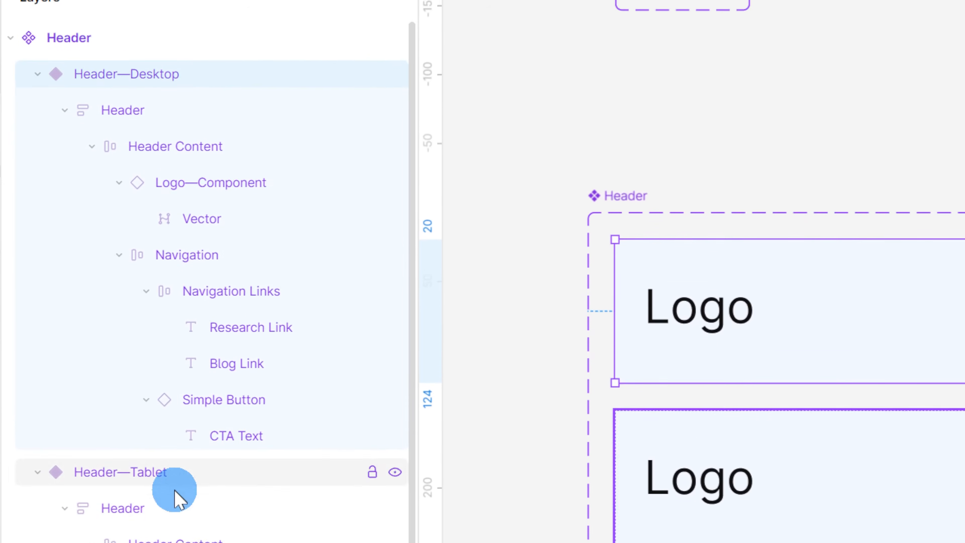
# - Set the width of the Header—Tablet variant to 810
pyautogui.click(171, 481)
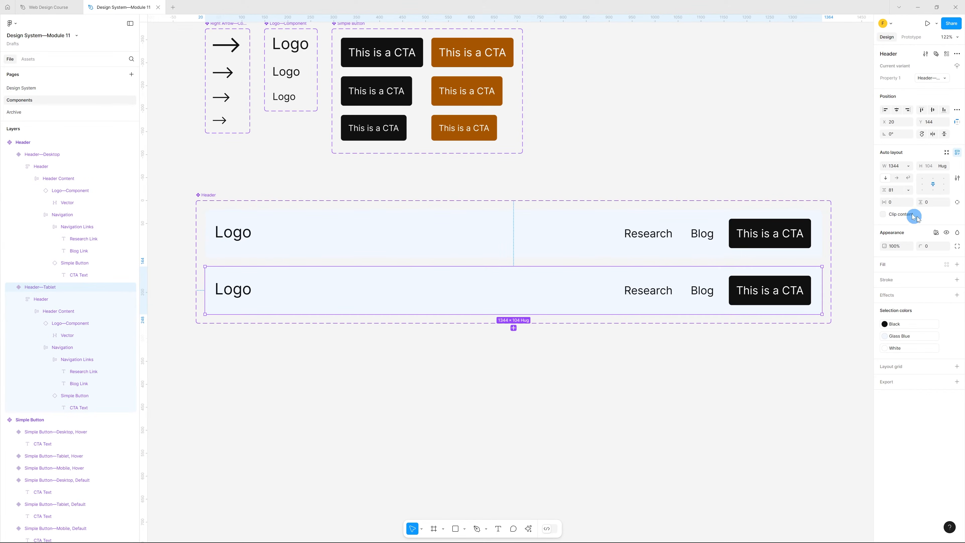
pyautogui.click(893, 165)
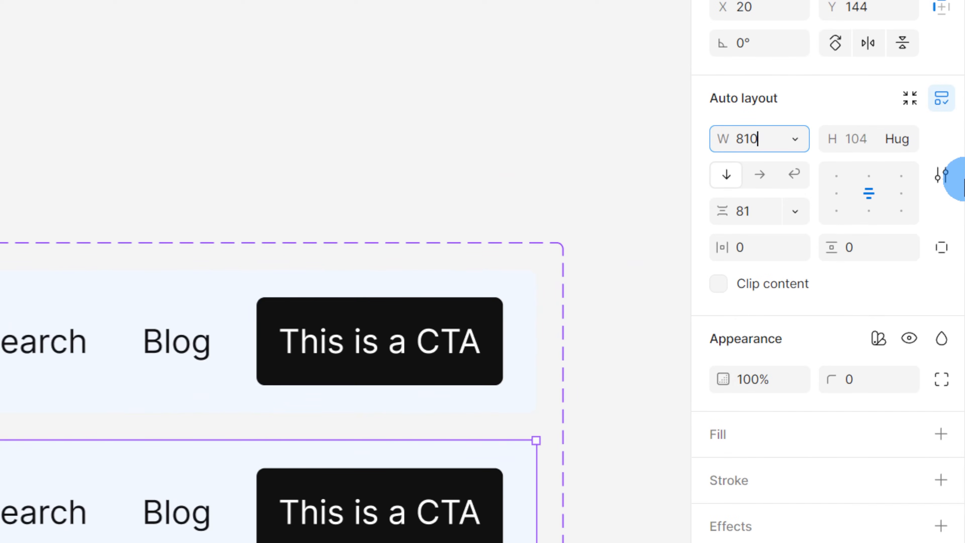
pyautogui.press('Return')
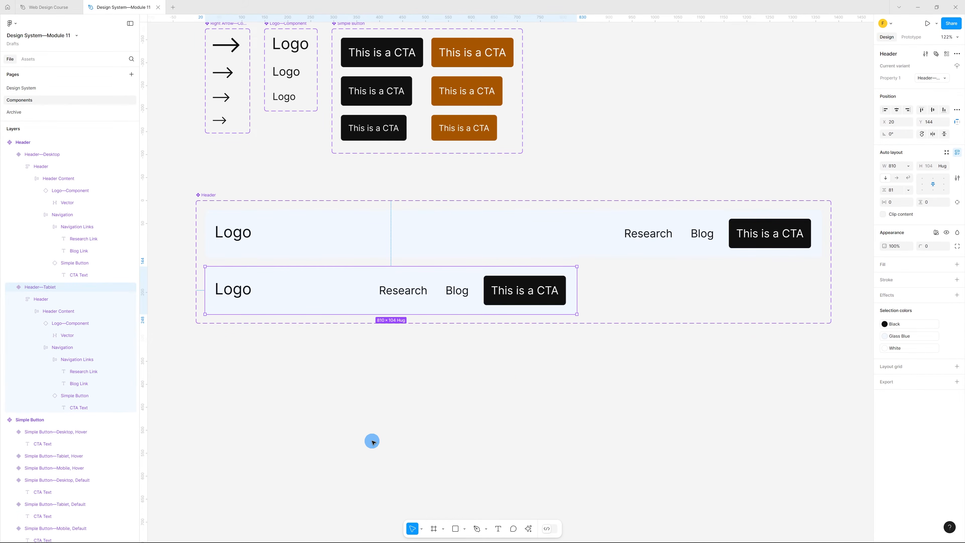
pyautogui.click(284, 433)
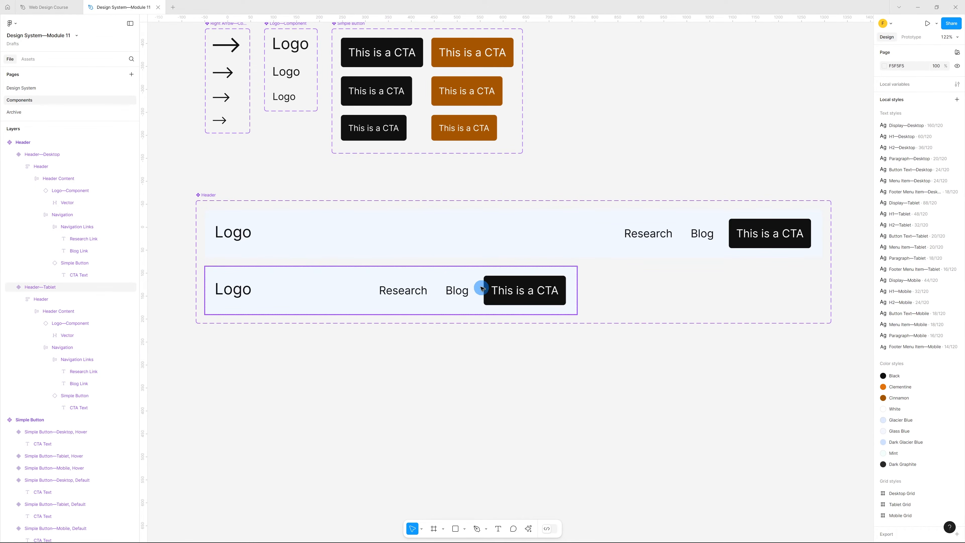
# - Switch the logo instance inside the Header—Tablet variant to the Logo—24px size
pyautogui.doubleClick(234, 291)
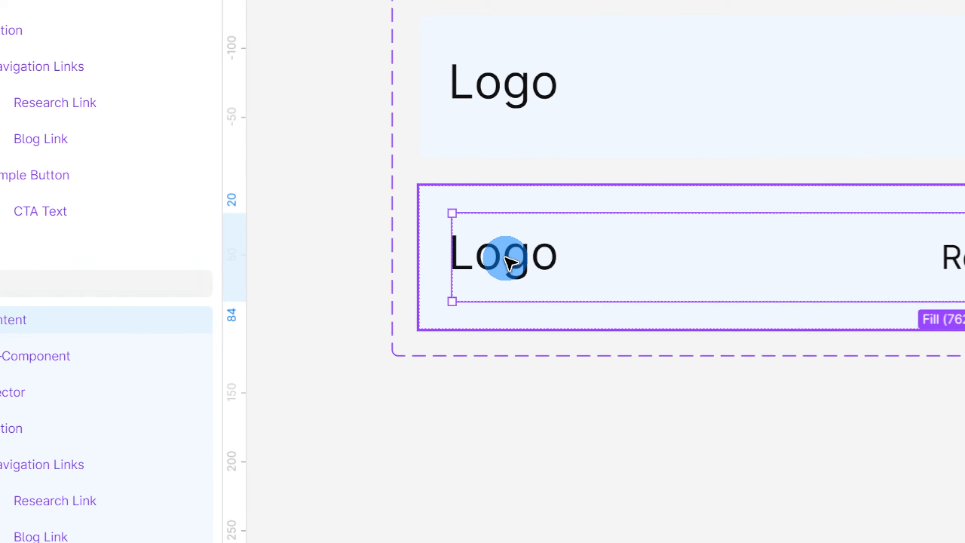
pyautogui.doubleClick(234, 291)
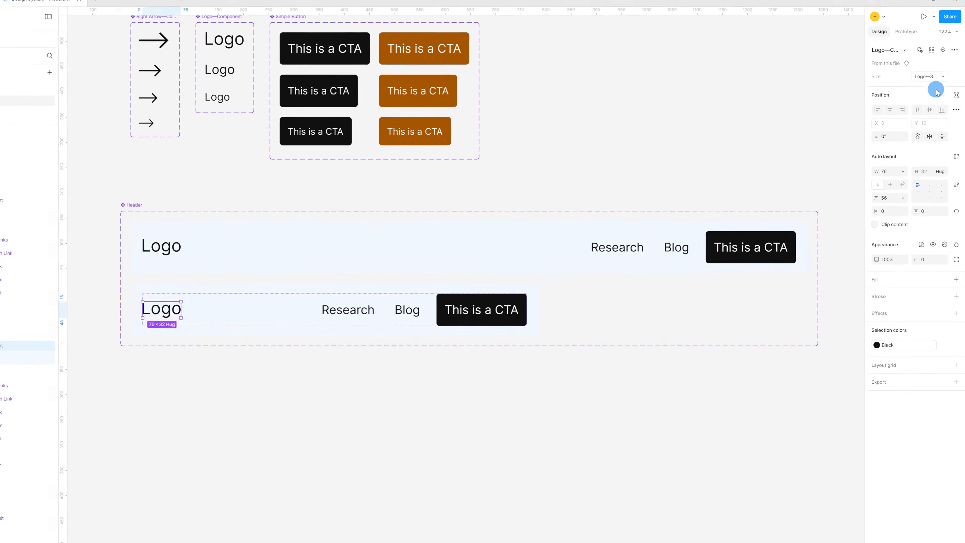
pyautogui.click(938, 78)
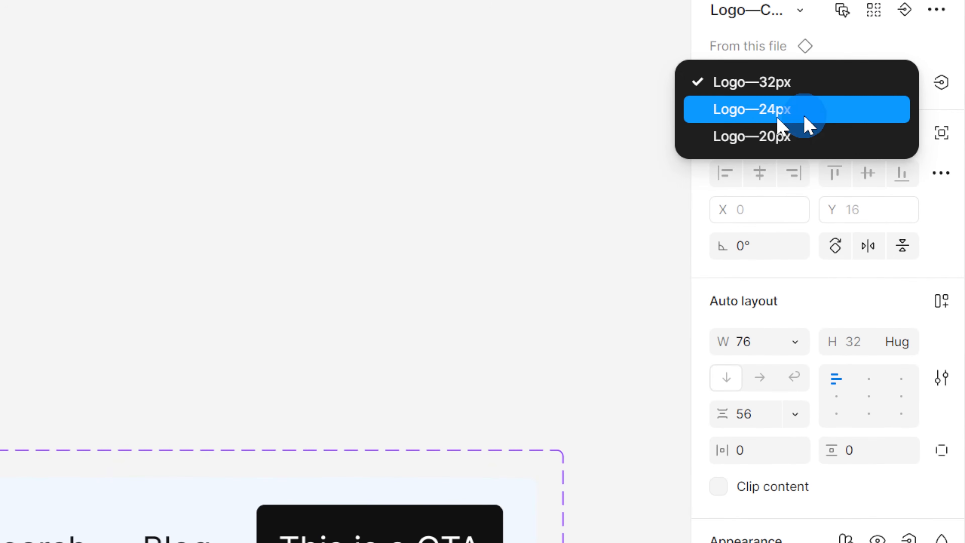
pyautogui.click(820, 114)
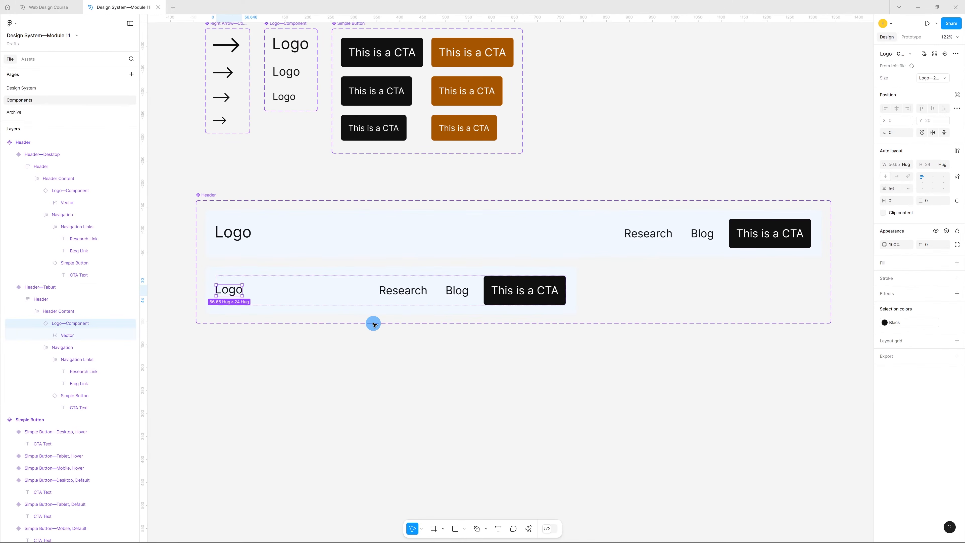
# - Delete the Research link from the tablet header and change its Blog link text to "Menu"
pyautogui.click(414, 291)
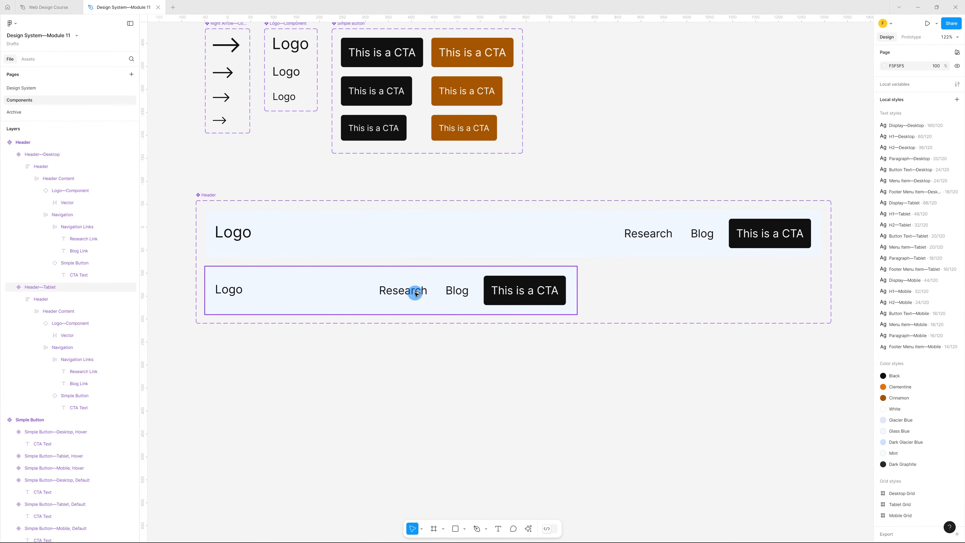
pyautogui.click(415, 293)
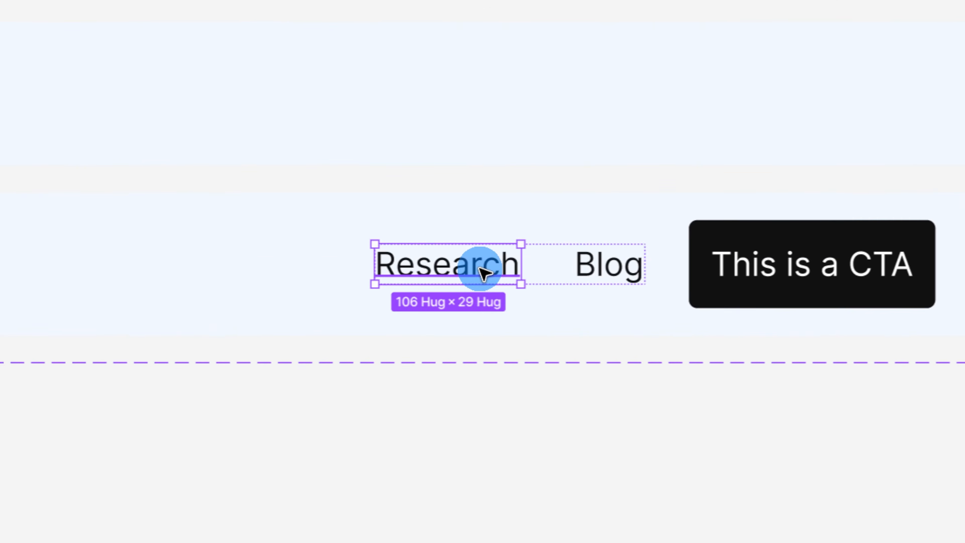
pyautogui.press('Delete')
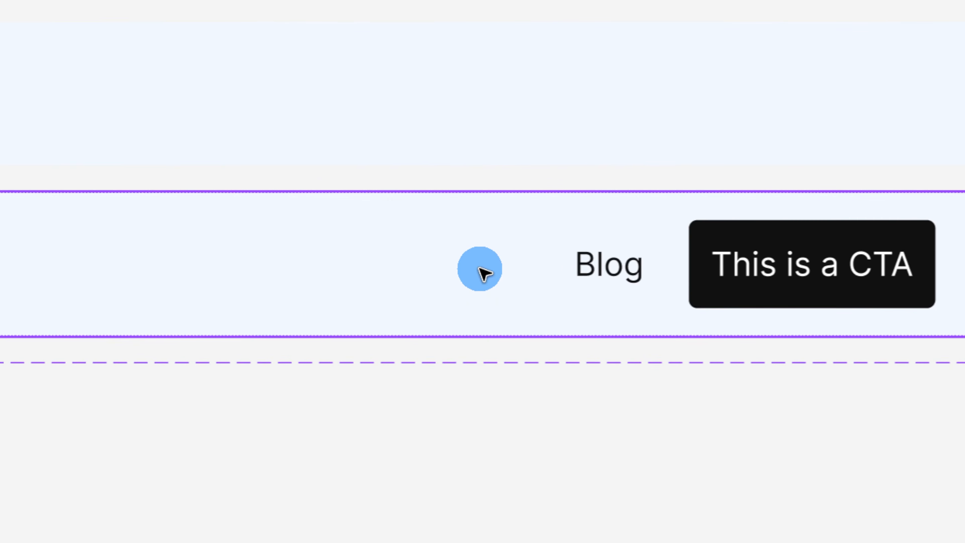
pyautogui.click(604, 268)
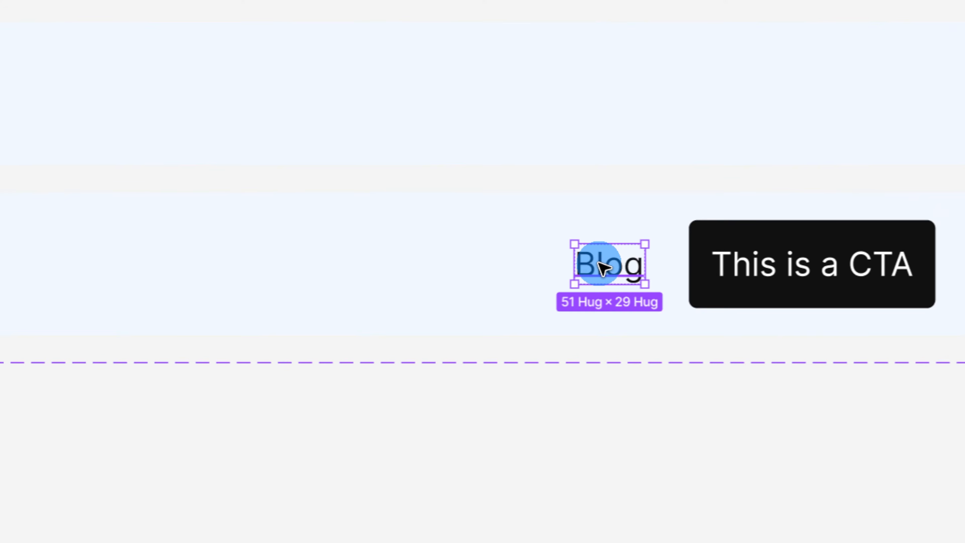
pyautogui.doubleClick(601, 265)
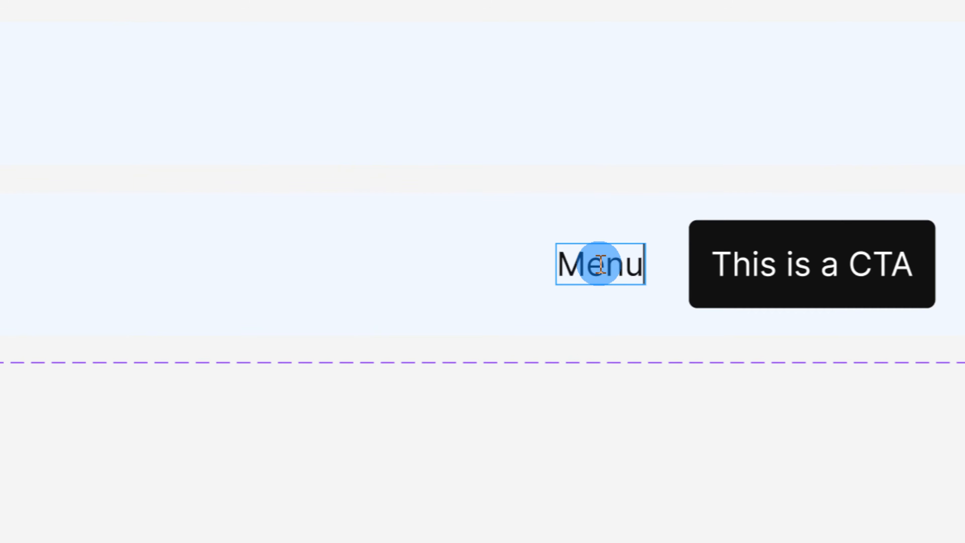
pyautogui.press('Escape')
# - Switch the CTA button instance in the tablet header to the Simple Button tablet size
pyautogui.click(884, 237)
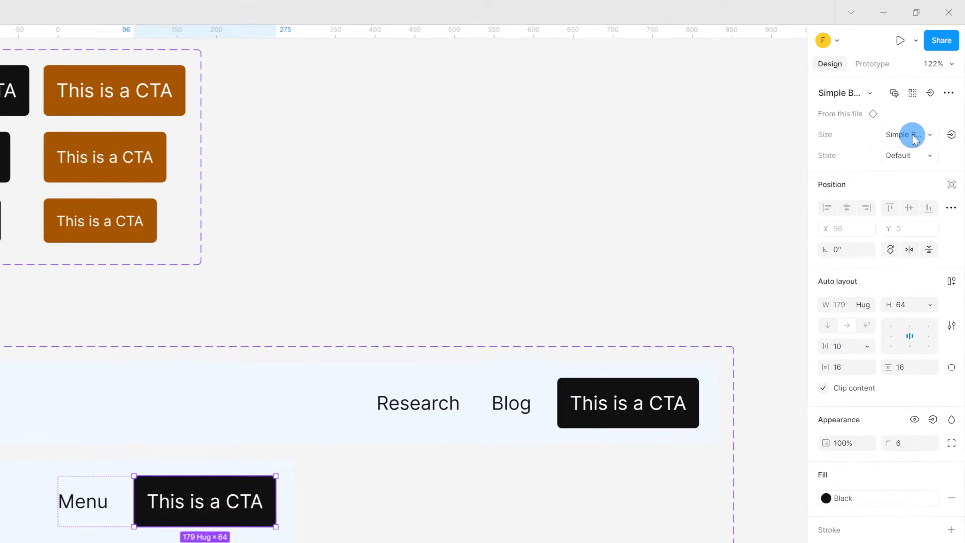
pyautogui.click(913, 137)
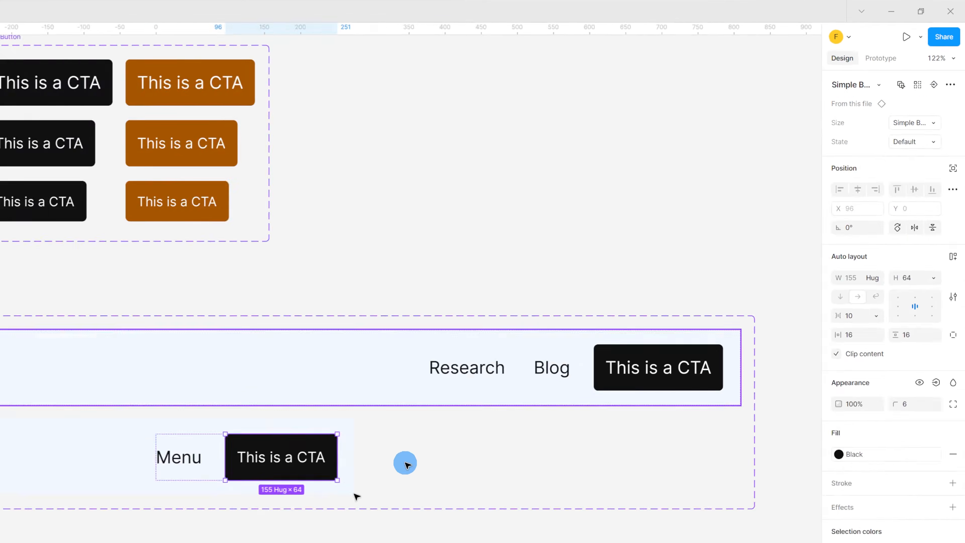
pyautogui.click(495, 376)
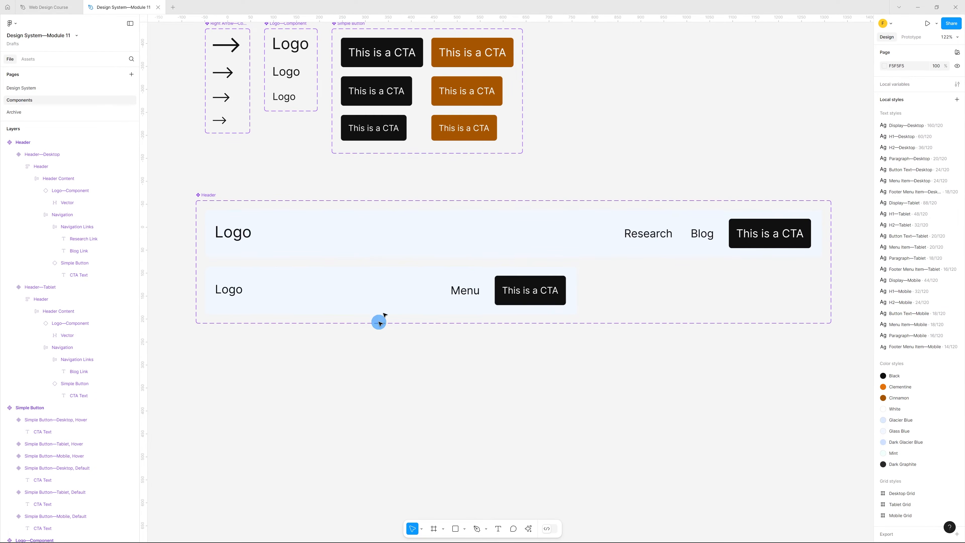
# - Add a third header variant based on Header—Tablet and set its width to 390
pyautogui.click(367, 320)
pyautogui.click(392, 328)
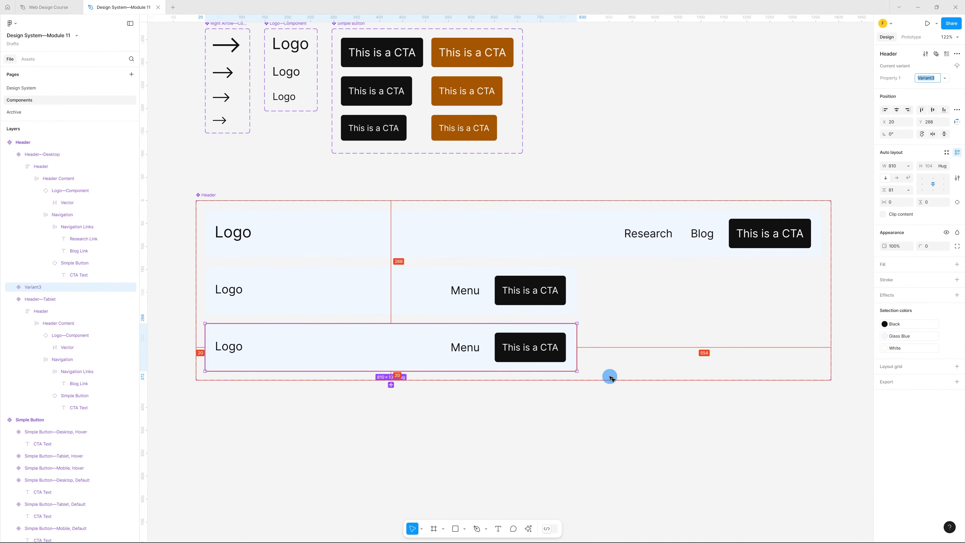
pyautogui.click(894, 166)
pyautogui.write('390')
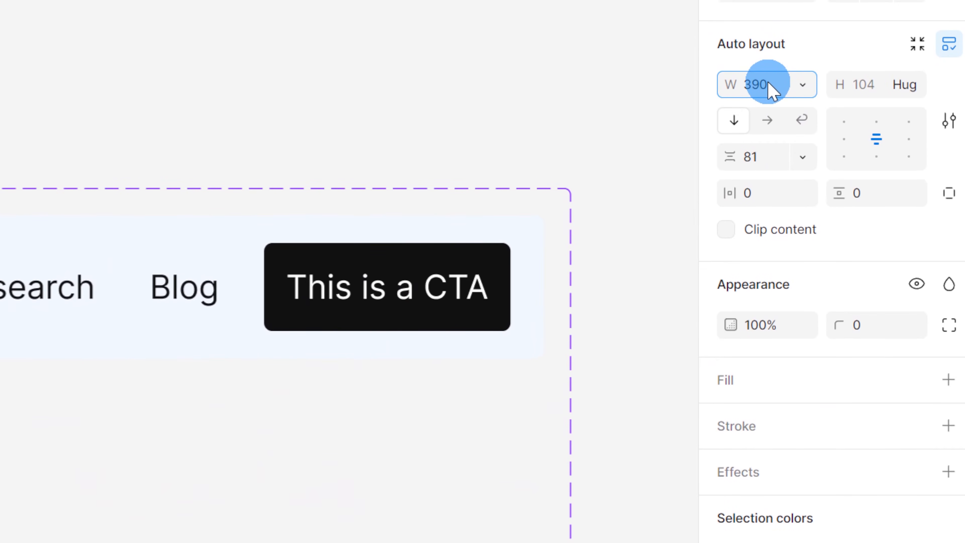
pyautogui.press('Return')
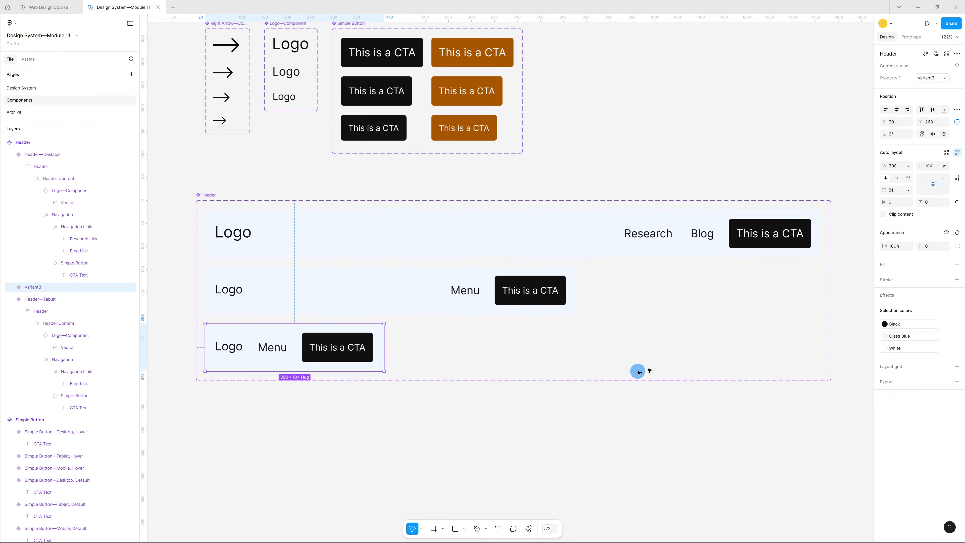
# - Delete the CTA button from the new 390-wide header variant
pyautogui.click(345, 362)
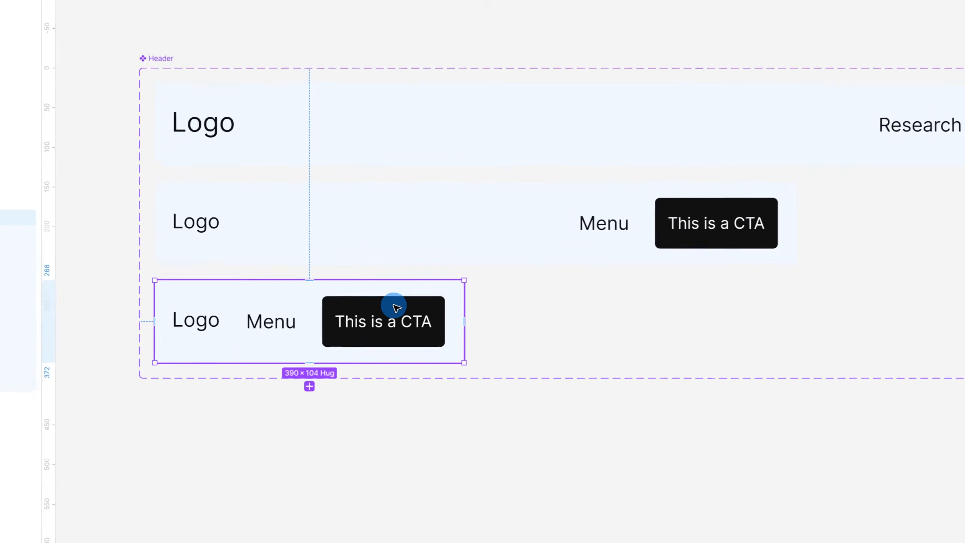
pyautogui.click(345, 339)
pyautogui.click(480, 247)
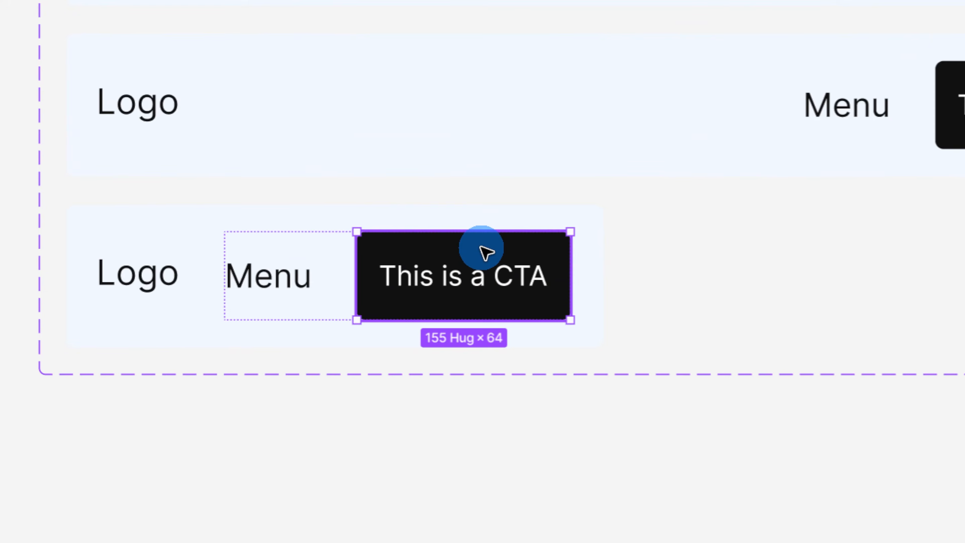
pyautogui.press('Delete')
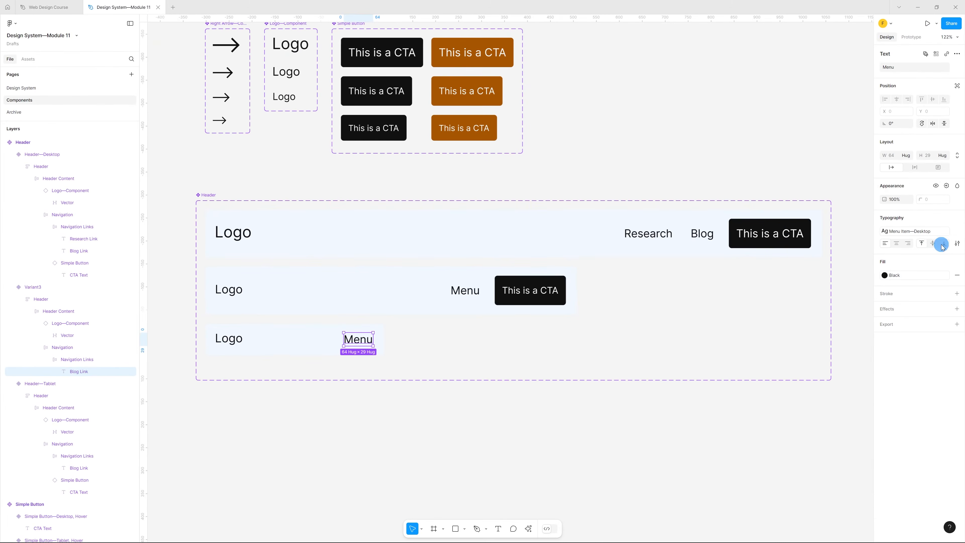
# - Apply the Menu Item—Tablet text style to the Menu link in the 390-wide header variant
pyautogui.click(928, 236)
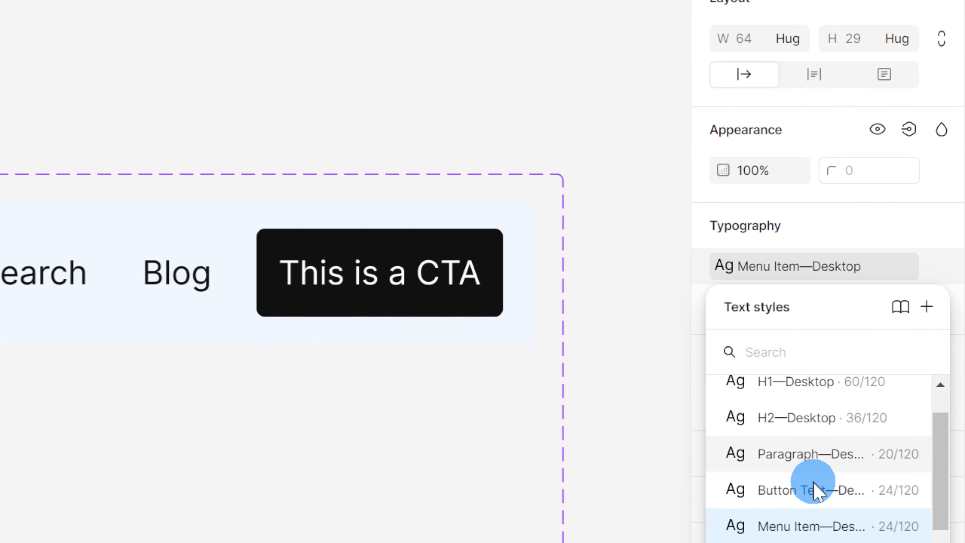
pyautogui.scroll(-2, 917, 323)
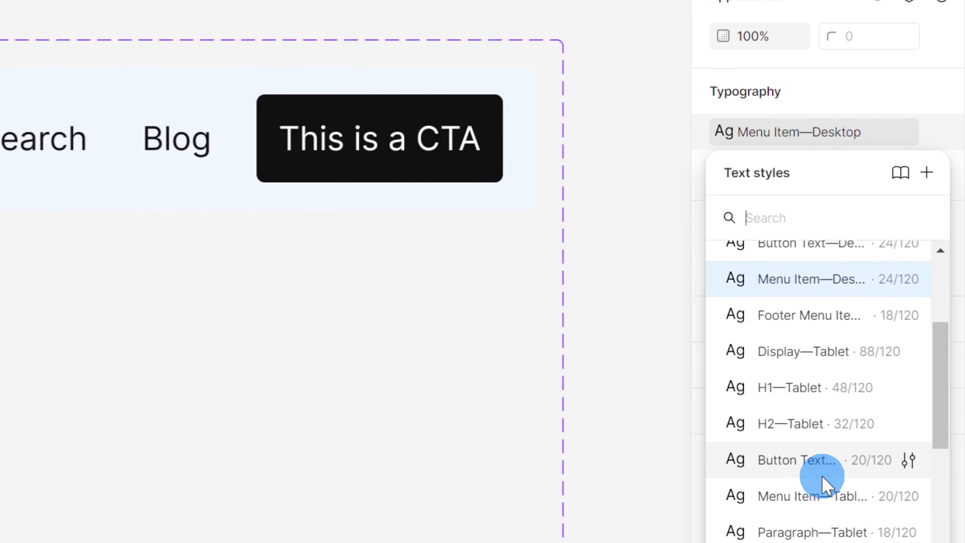
pyautogui.click(813, 451)
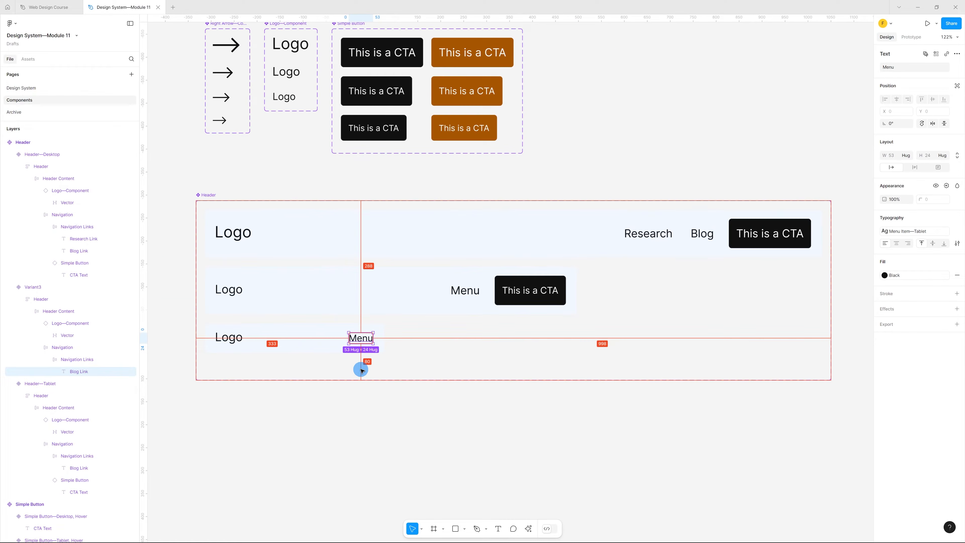
# - Switch the logo instance in the 390-wide header variant to the Logo—20px size
pyautogui.click(233, 337)
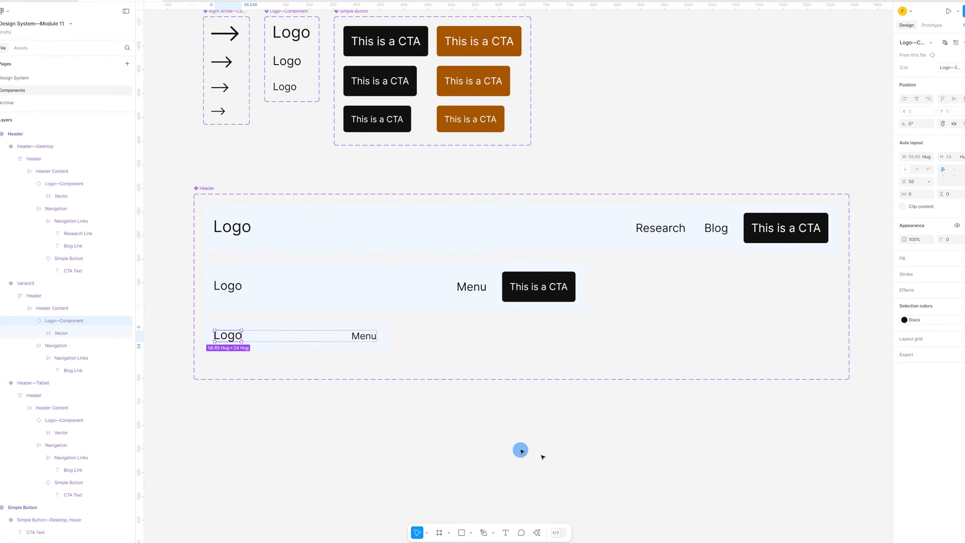
pyautogui.click(942, 91)
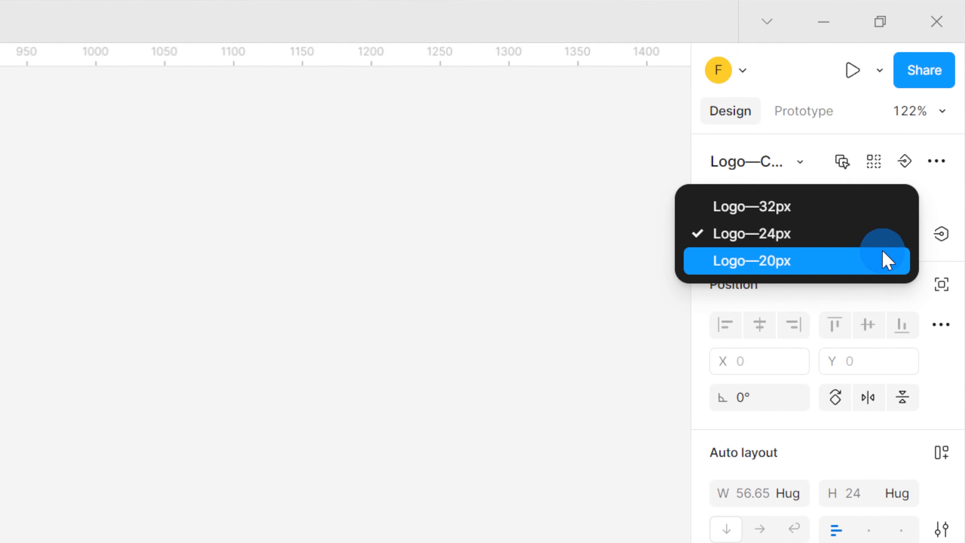
pyautogui.click(885, 260)
pyautogui.click(374, 372)
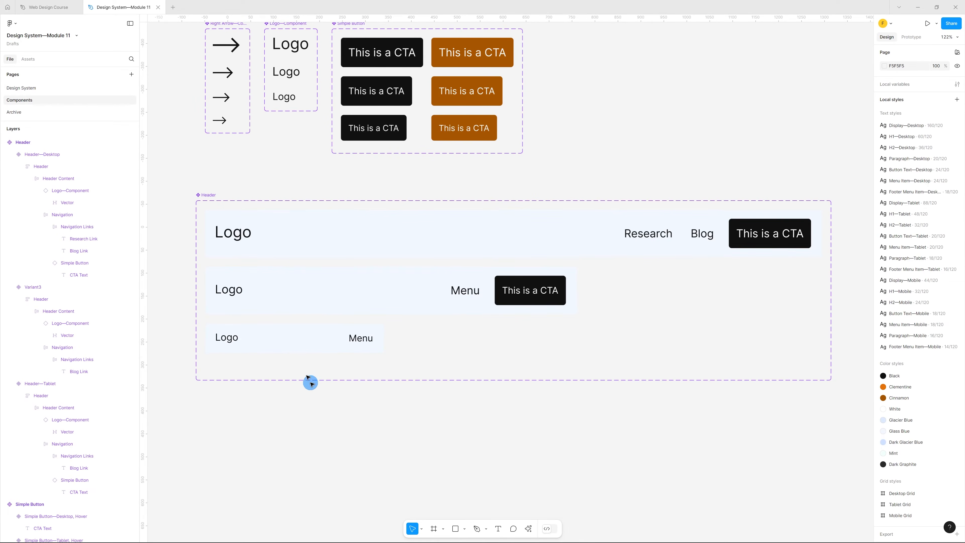
# - Rename the 390-wide header variant as Header—Mobile
pyautogui.click(277, 339)
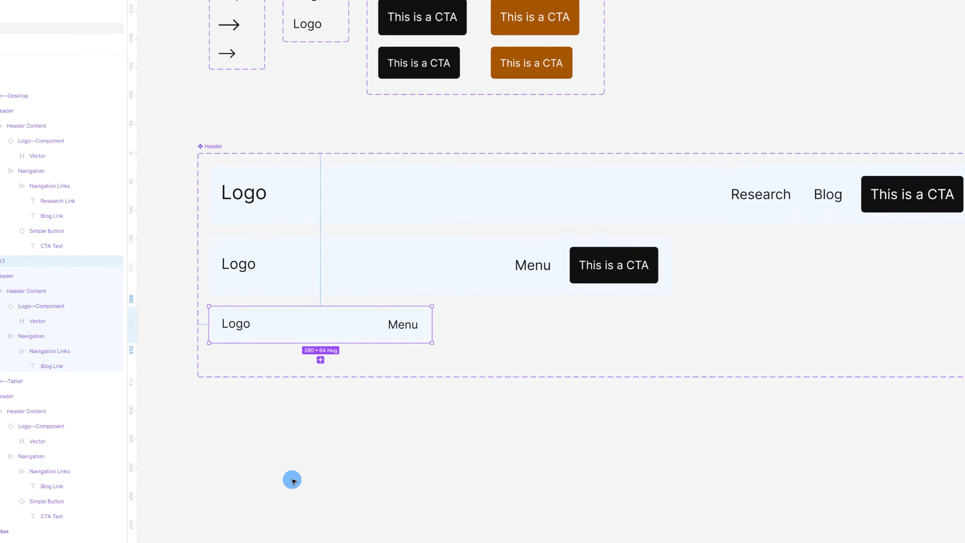
pyautogui.doubleClick(1, 261)
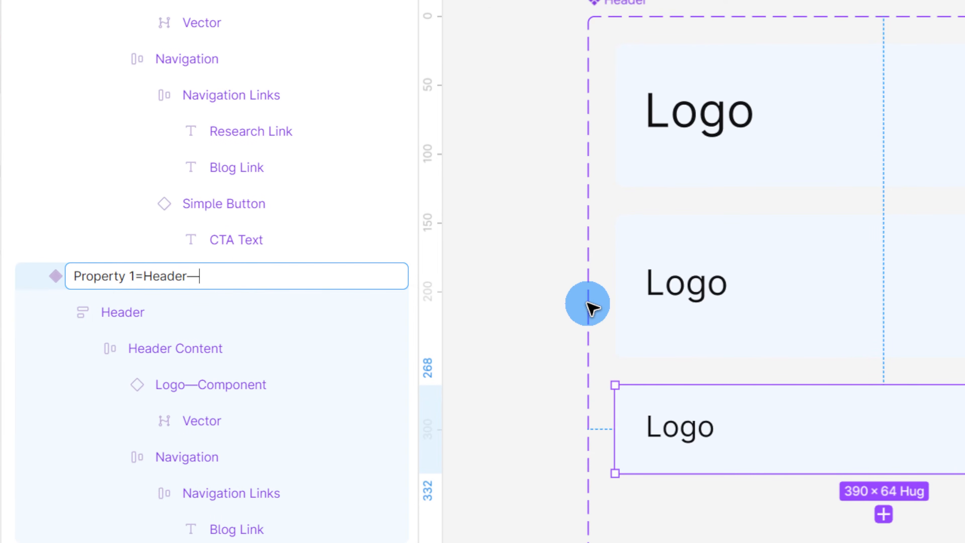
pyautogui.press('Return')
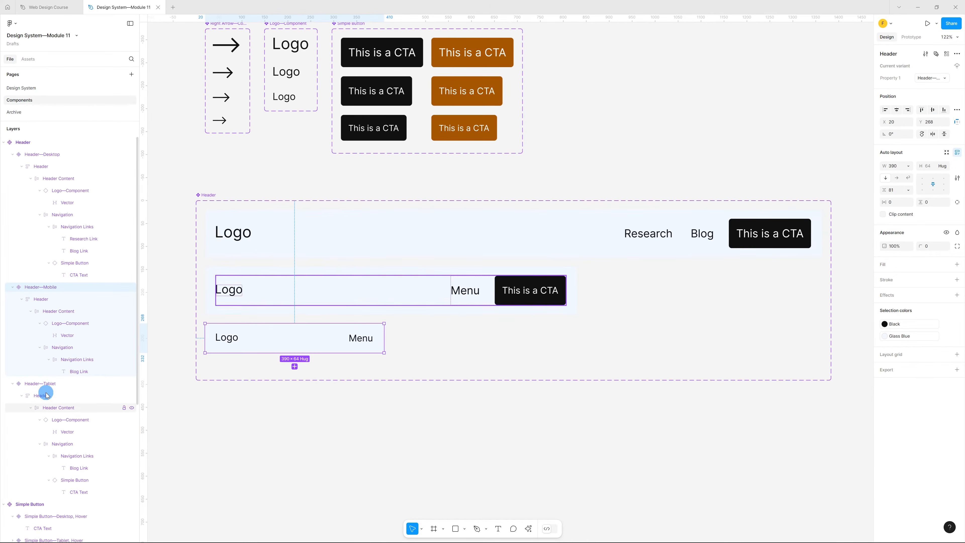
# - Reorder the layers so the Header—Tablet variant sits above Header—Mobile in the Header component set
pyautogui.moveTo(48, 385); pyautogui.dragTo(48, 291)
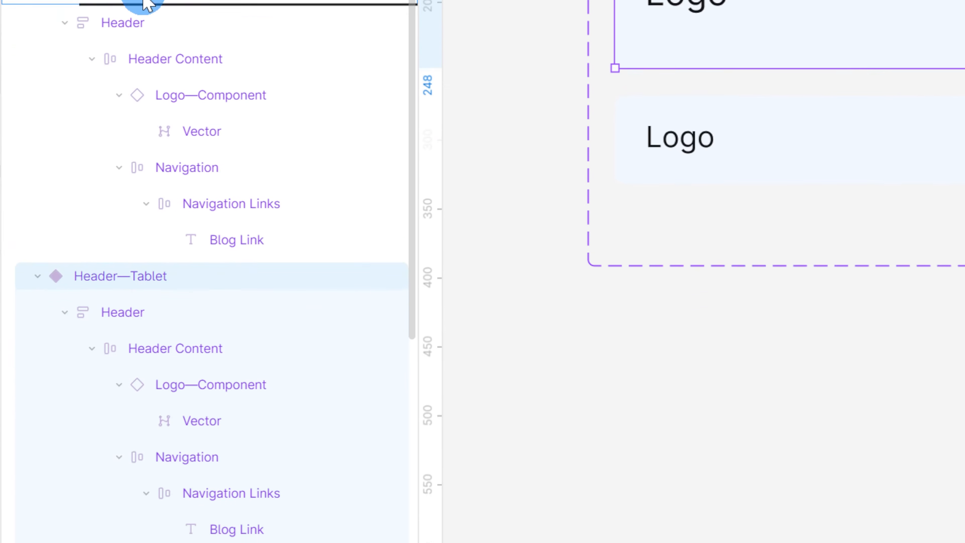
pyautogui.moveTo(149, 5); pyautogui.dragTo(136, 88)
# - Rename the Header component set's variant property as Size
pyautogui.click(241, 175)
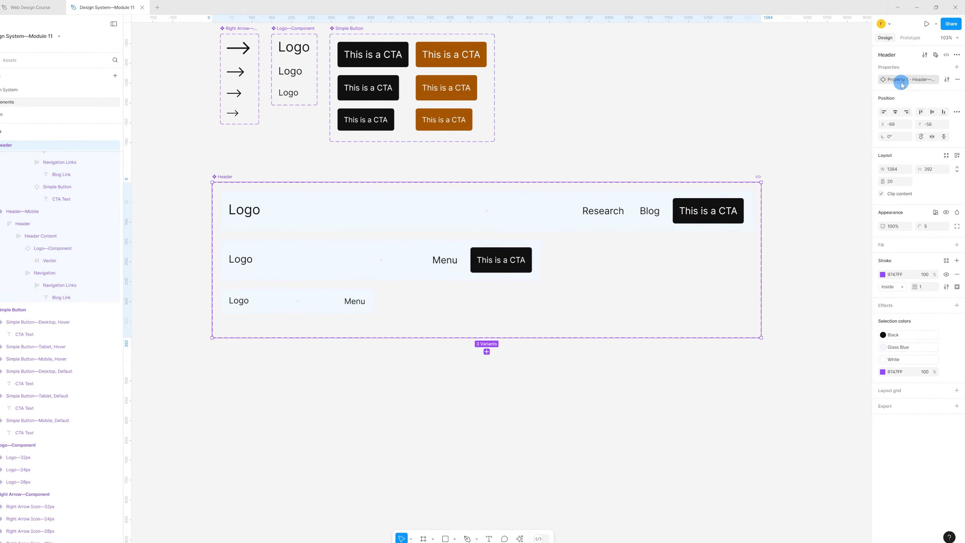
pyautogui.doubleClick(902, 79)
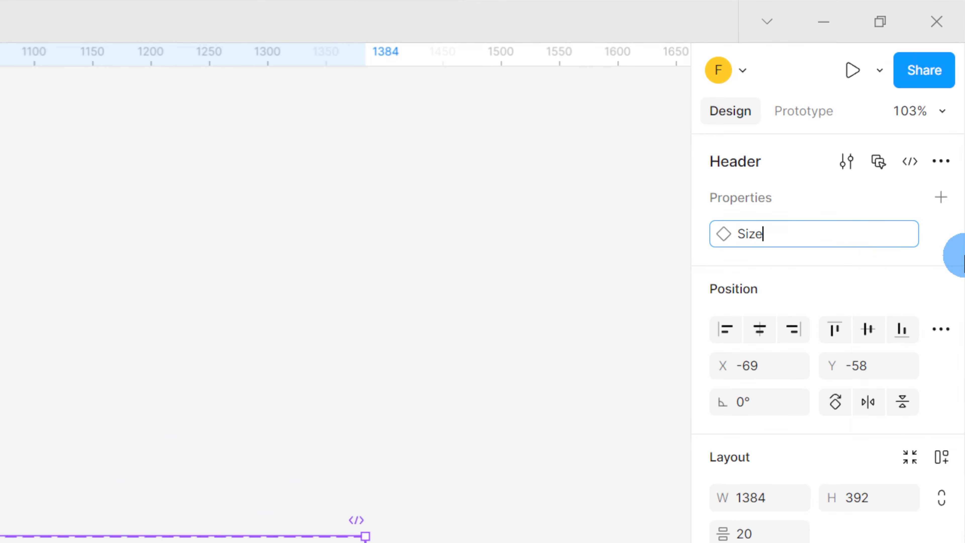
pyautogui.press('Return')
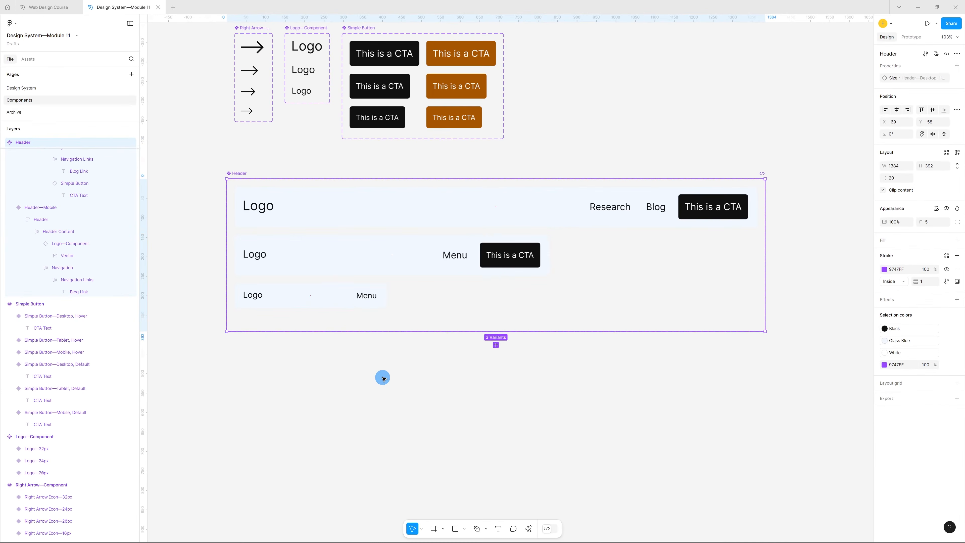
# - Test a Header instance below the component set by cycling its Size through the tablet, mobile and desktop variants, and delete it
pyautogui.click(454, 207)
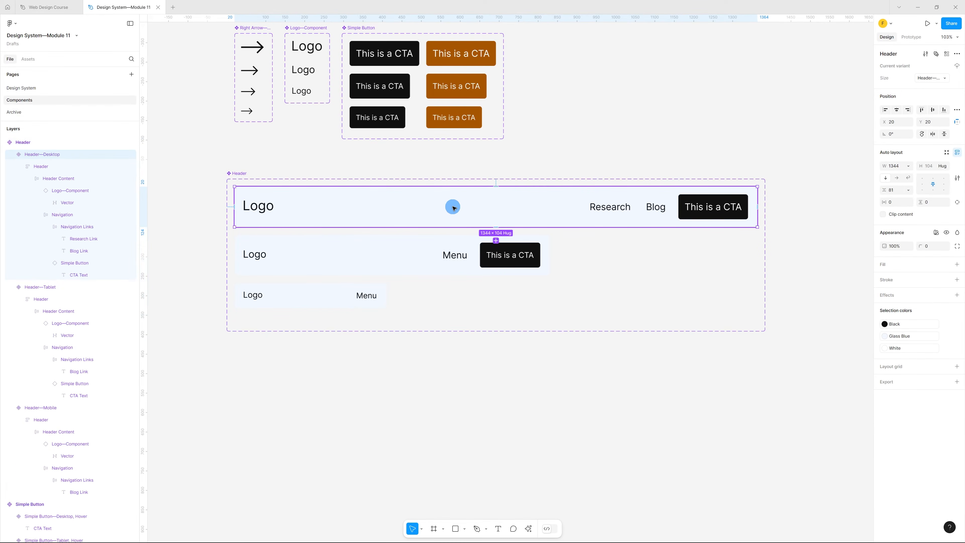
pyautogui.moveTo(461, 206); pyautogui.dragTo(463, 383)
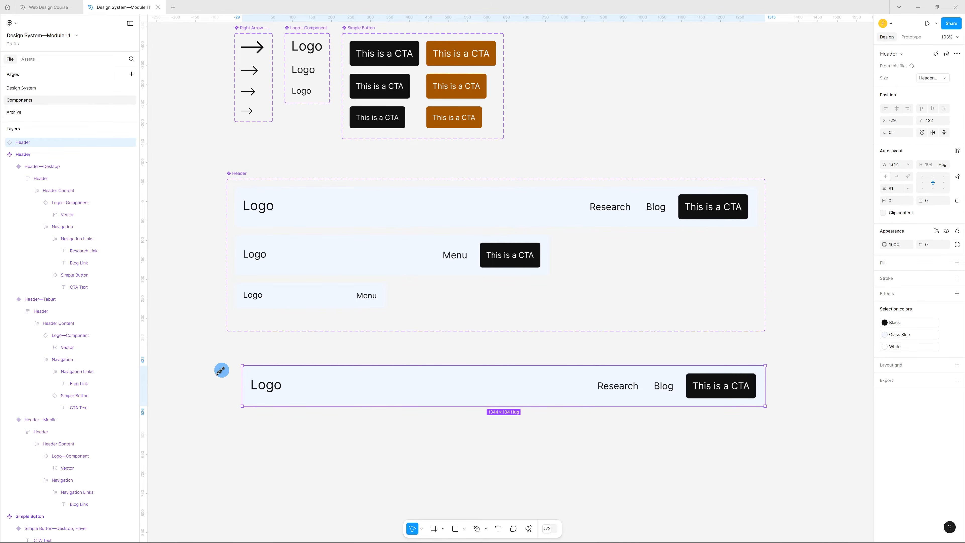
pyautogui.click(933, 77)
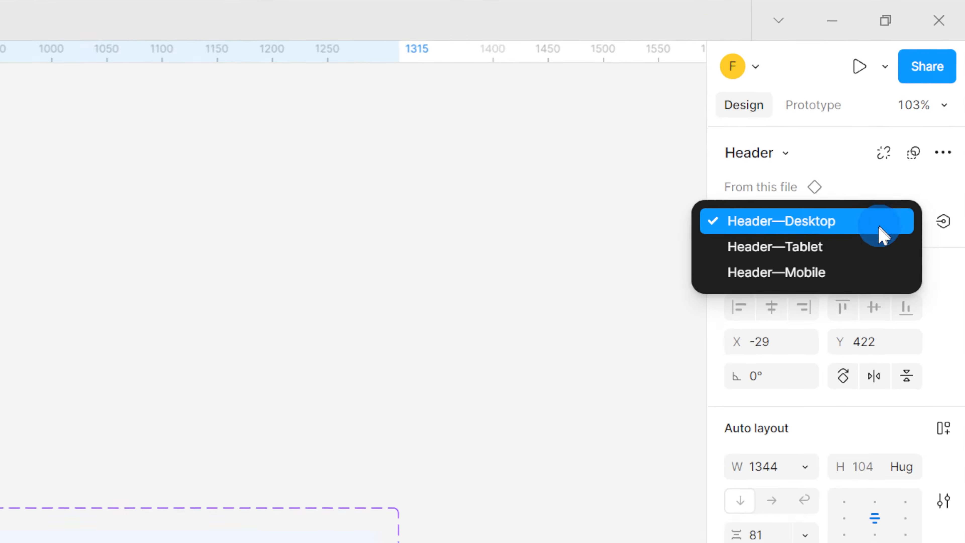
pyautogui.click(862, 247)
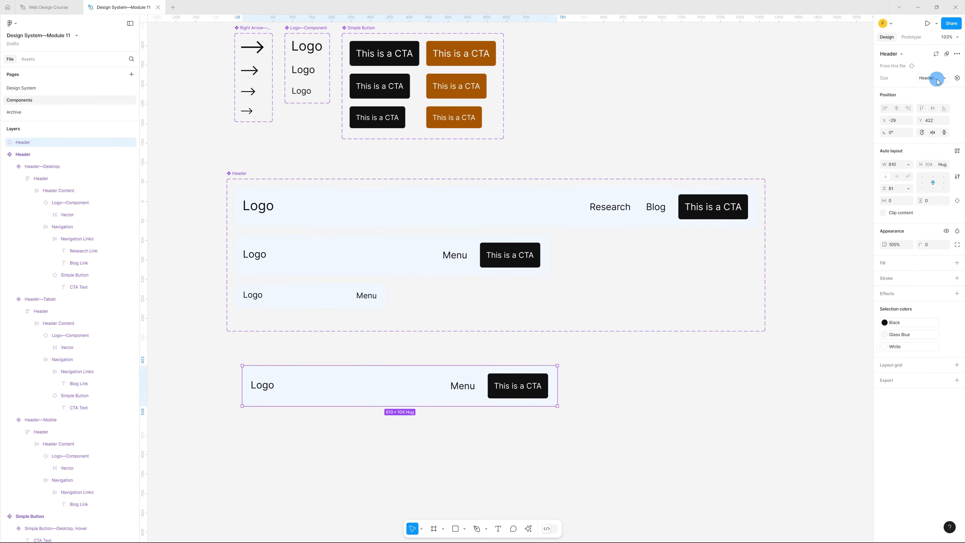
pyautogui.click(928, 87)
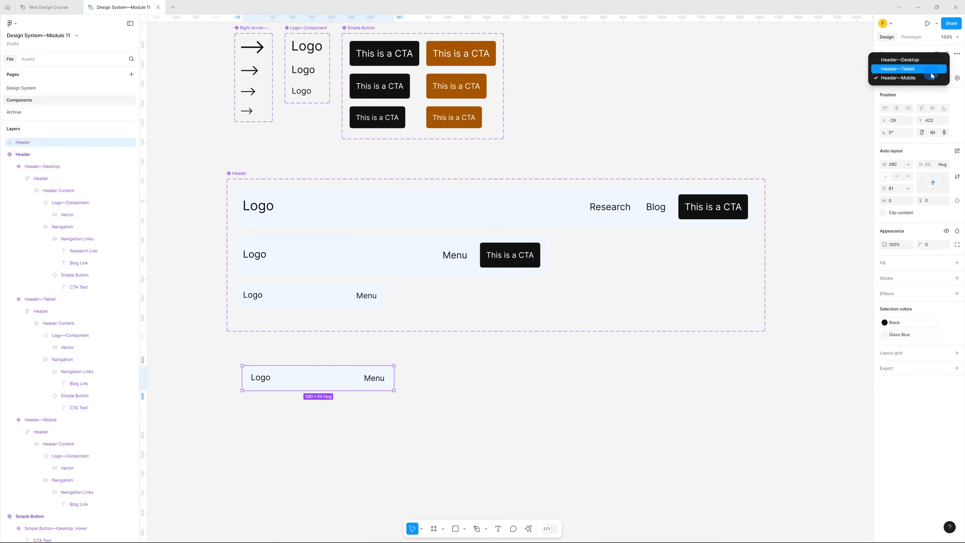
pyautogui.click(932, 69)
pyautogui.click(928, 69)
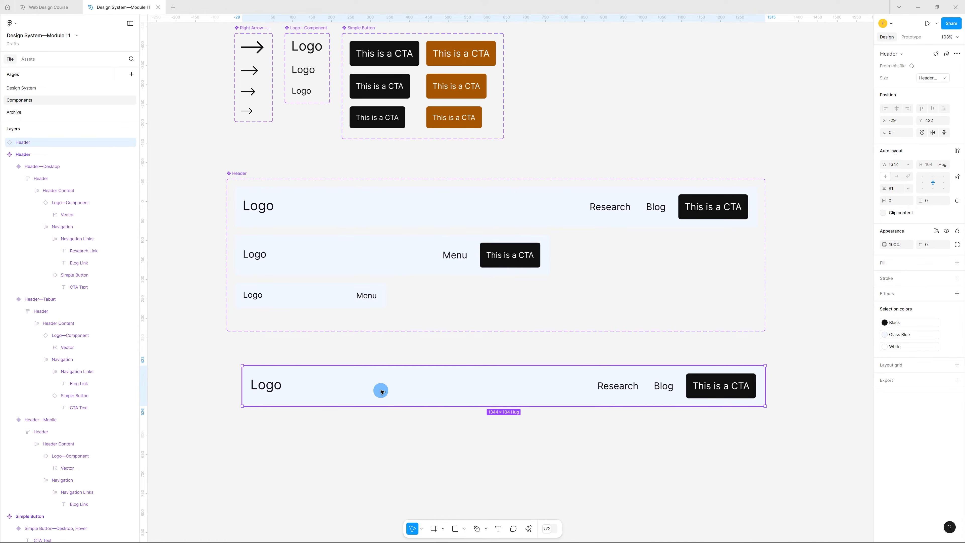
pyautogui.press('Delete')
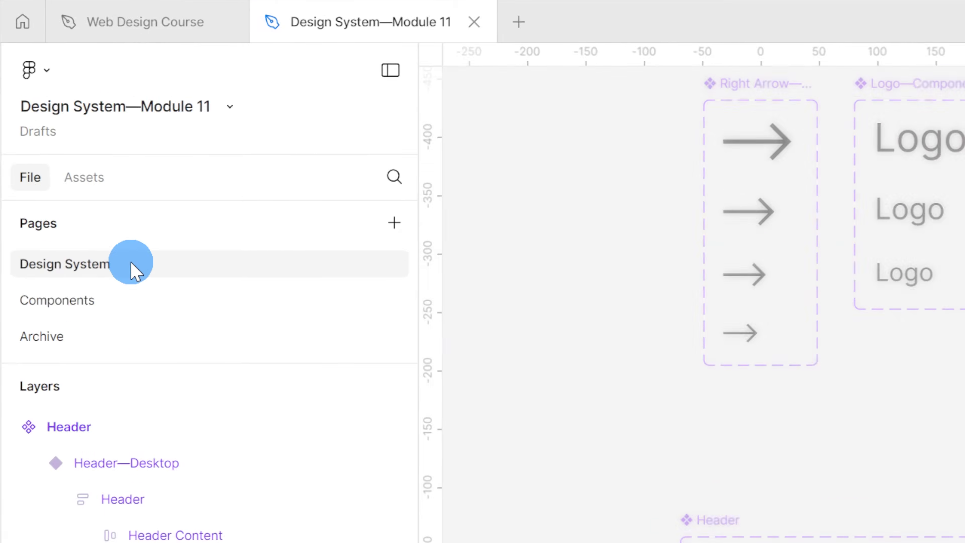
# - Replace the old header in the desktop homepage example on the Design System page with an instance of the Header component
pyautogui.click(44, 89)
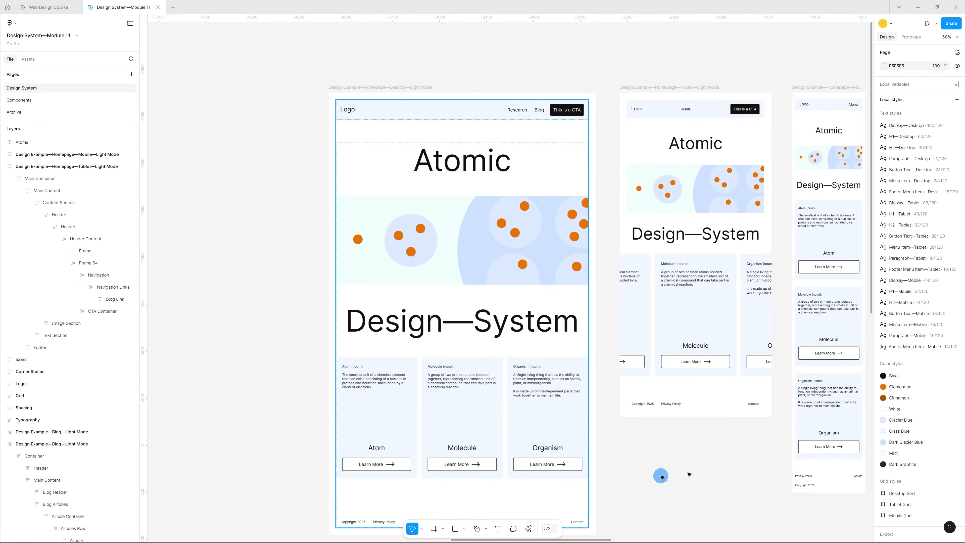
pyautogui.click(174, 115)
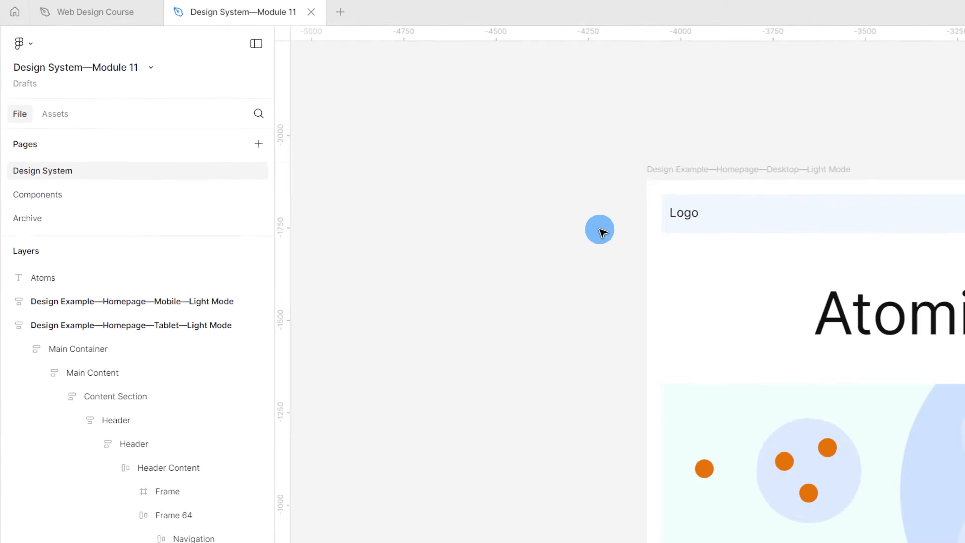
pyautogui.scroll(-1, 688, 197)
pyautogui.scroll(-5, 688, 197)
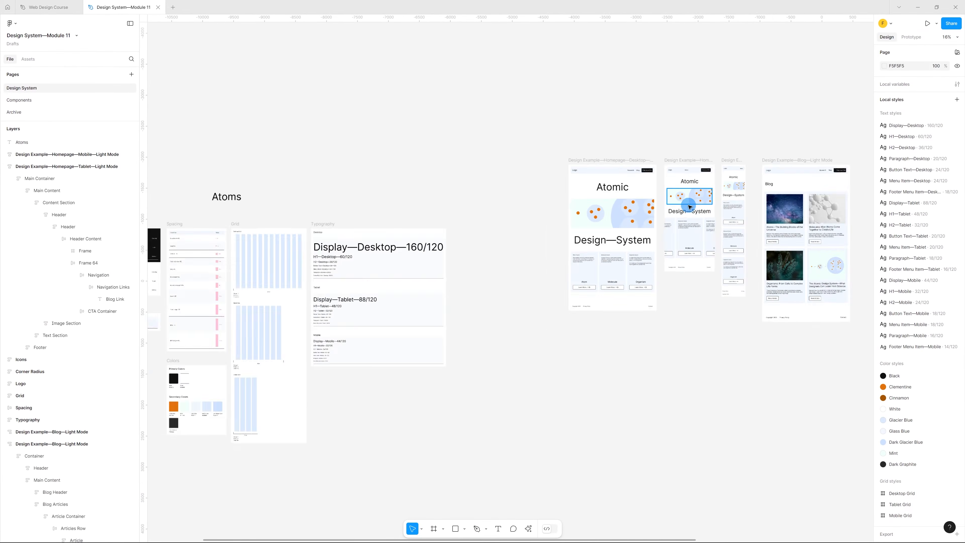
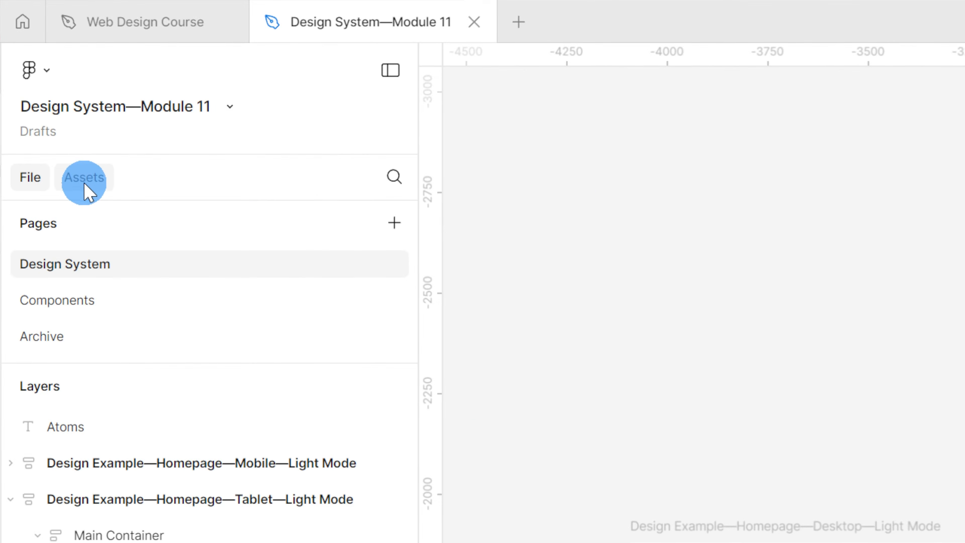
pyautogui.click(84, 178)
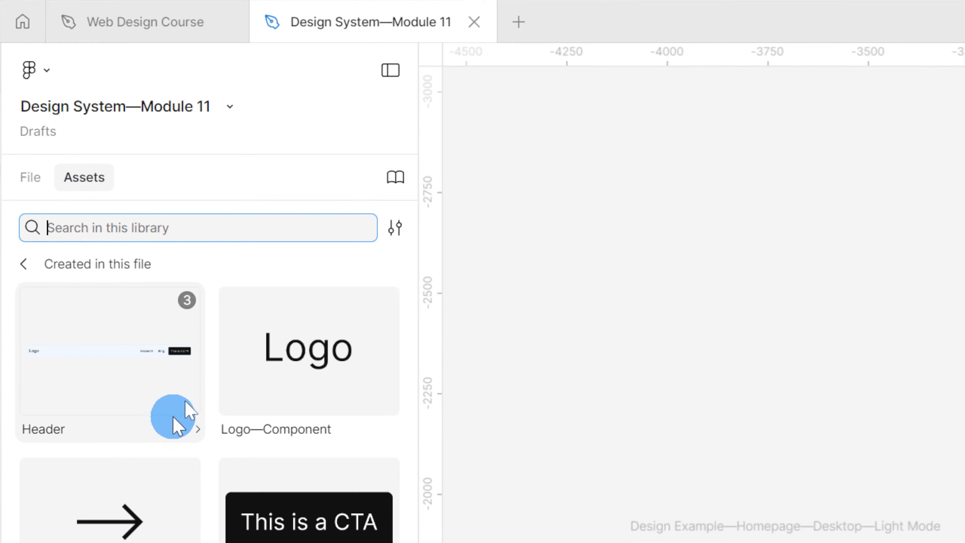
pyautogui.moveTo(86, 350); pyautogui.dragTo(281, 212)
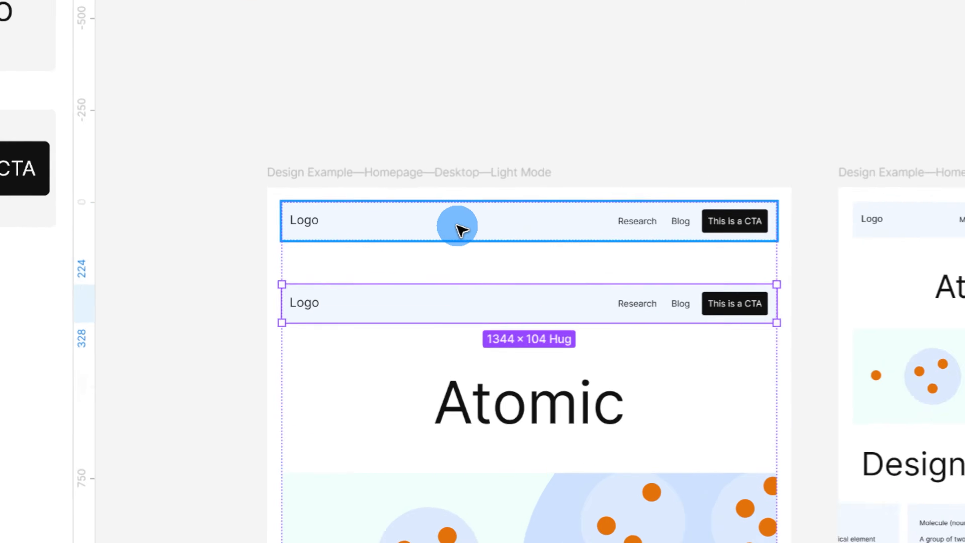
pyautogui.click(280, 195)
pyautogui.press('Delete')
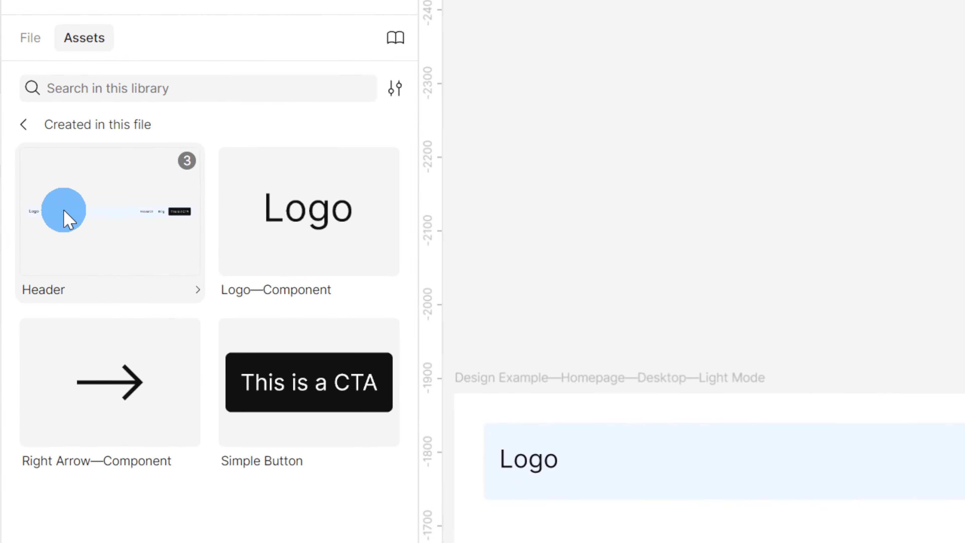
# - Insert a Header instance with Size Header—Tablet below the tablet homepage's existing header and set its width to Fill container
pyautogui.moveTo(76, 225); pyautogui.dragTo(964, 542)
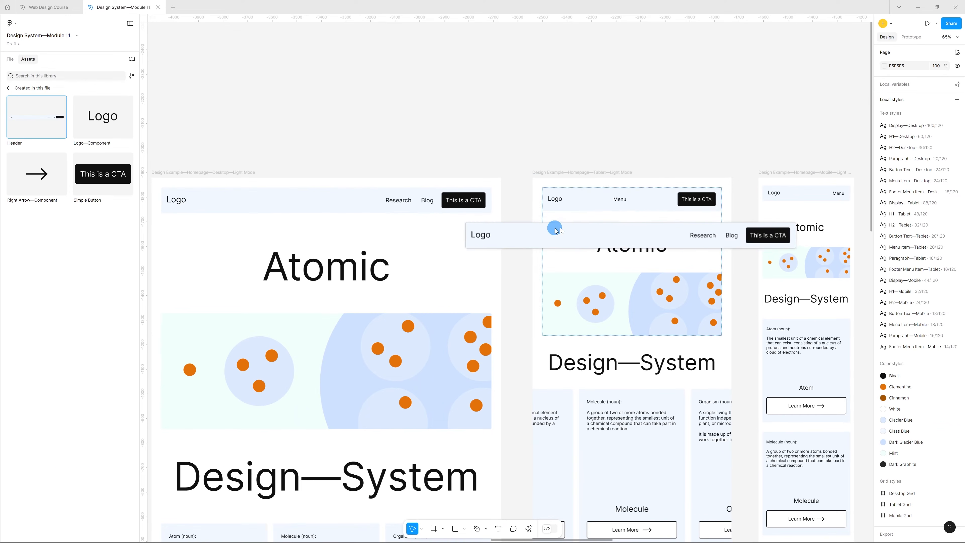
pyautogui.moveTo(555, 231); pyautogui.dragTo(618, 227)
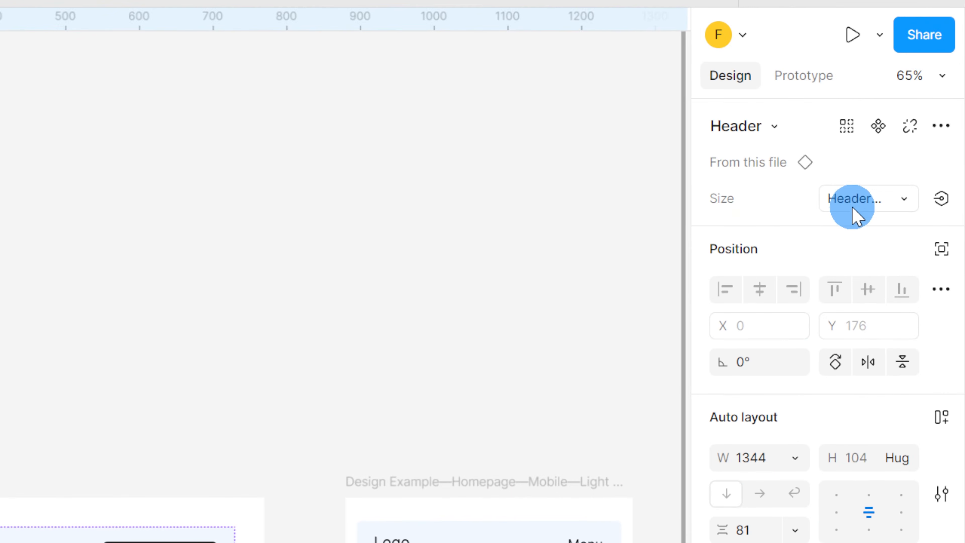
pyautogui.click(930, 79)
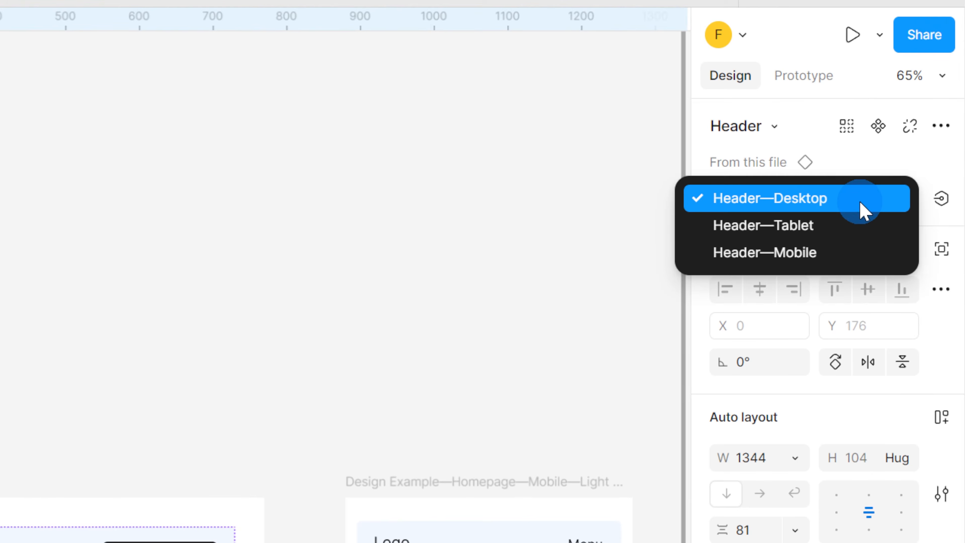
pyautogui.click(799, 236)
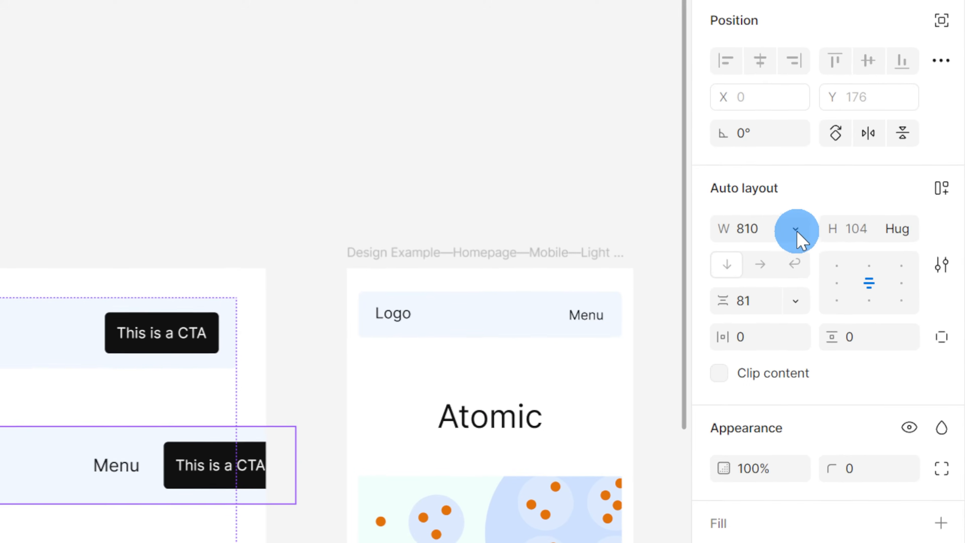
pyautogui.click(909, 165)
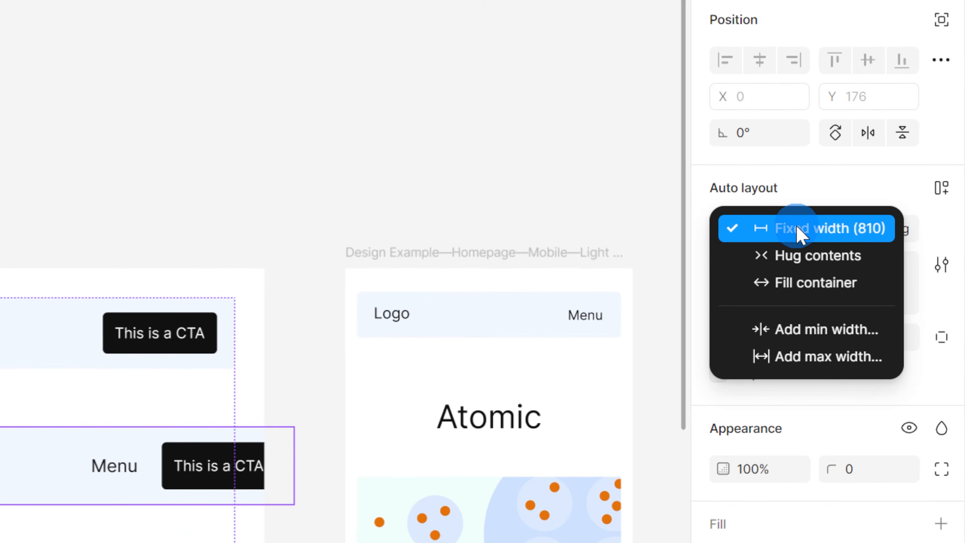
pyautogui.click(798, 283)
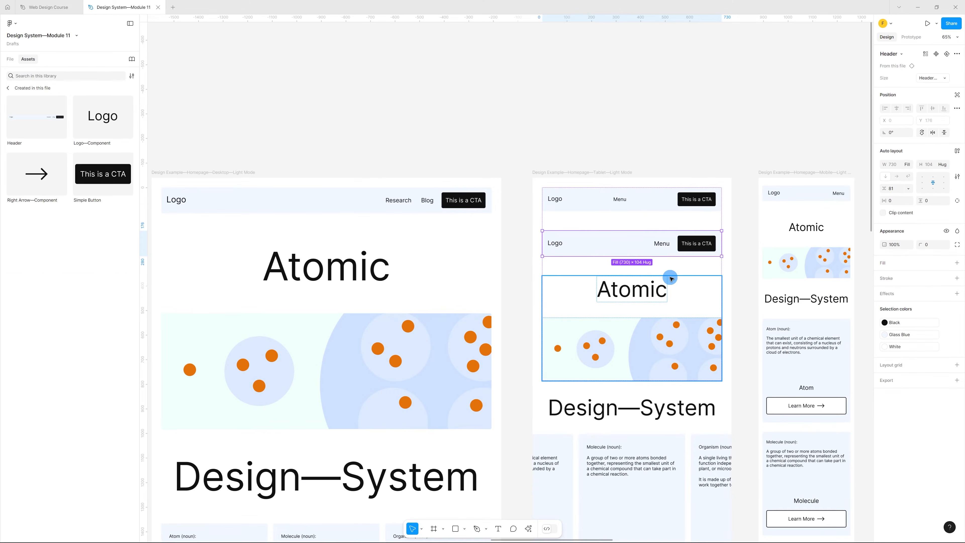
# - Compare the old and new headers in the tablet homepage and go to the new instance's main component
pyautogui.scroll(2, 619, 265)
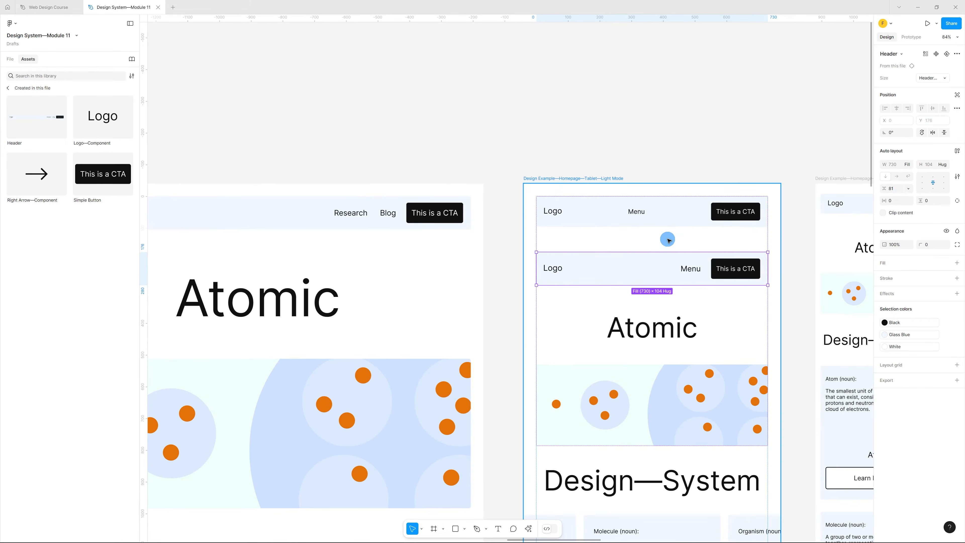
pyautogui.scroll(5, 692, 244)
pyautogui.scroll(-1, 476, 224)
pyautogui.scroll(3, 647, 216)
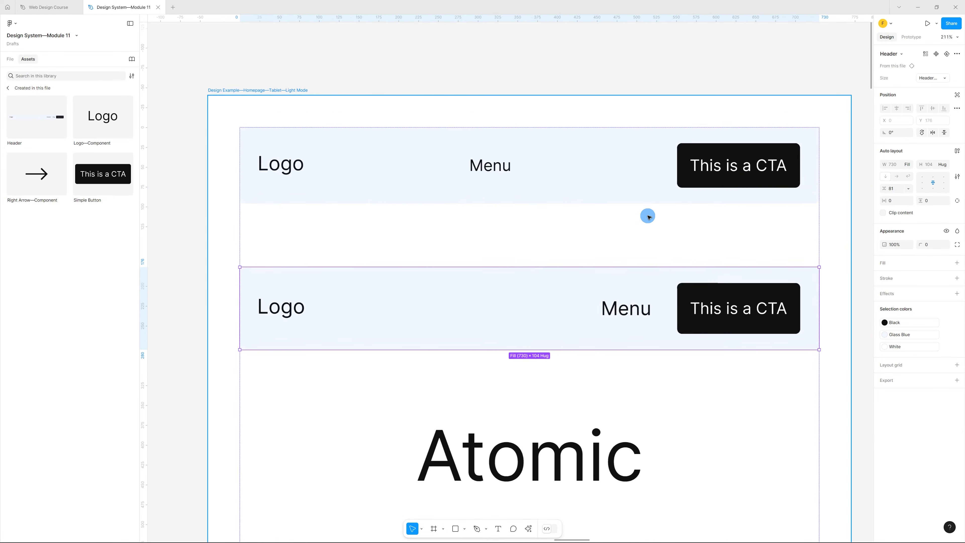
pyautogui.scroll(1, 574, 223)
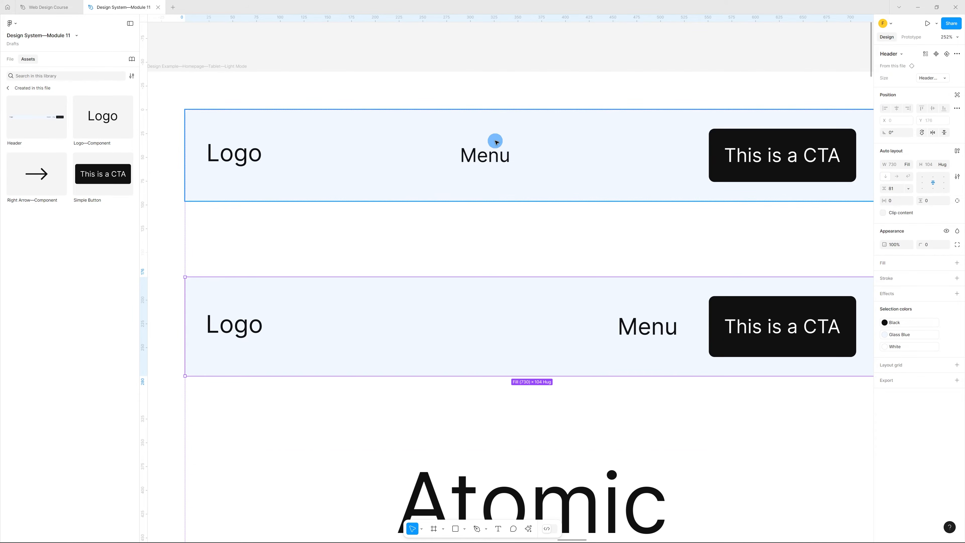
pyautogui.scroll(-5, 546, 330)
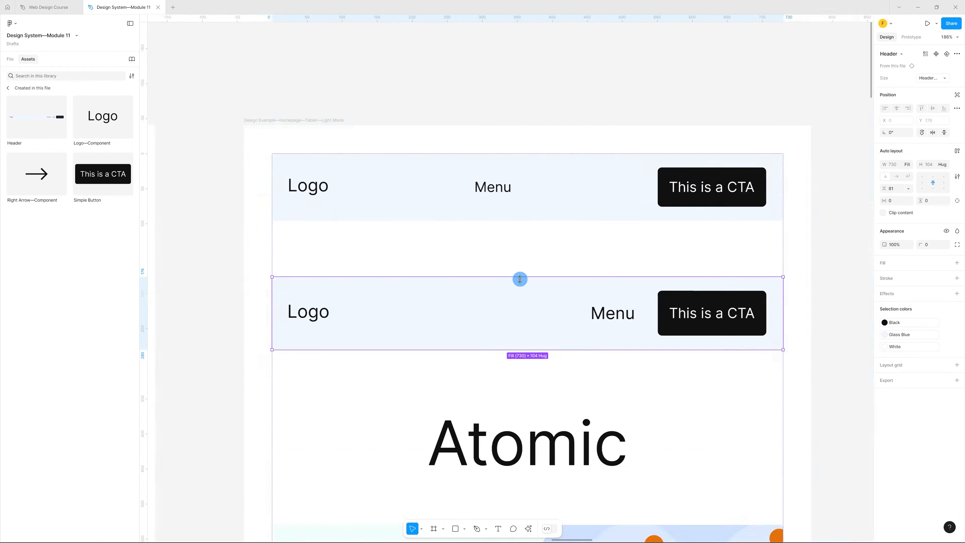
pyautogui.rightClick(566, 288)
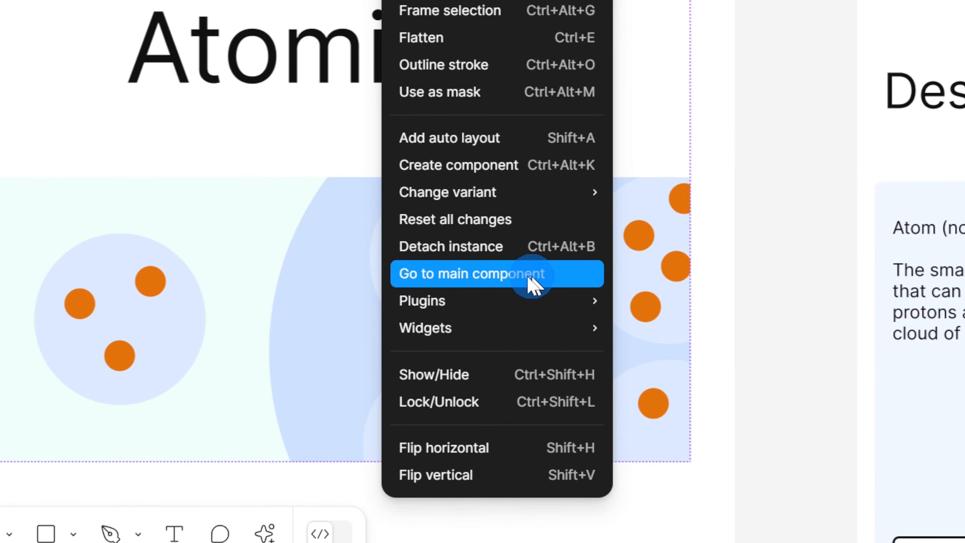
pyautogui.click(448, 283)
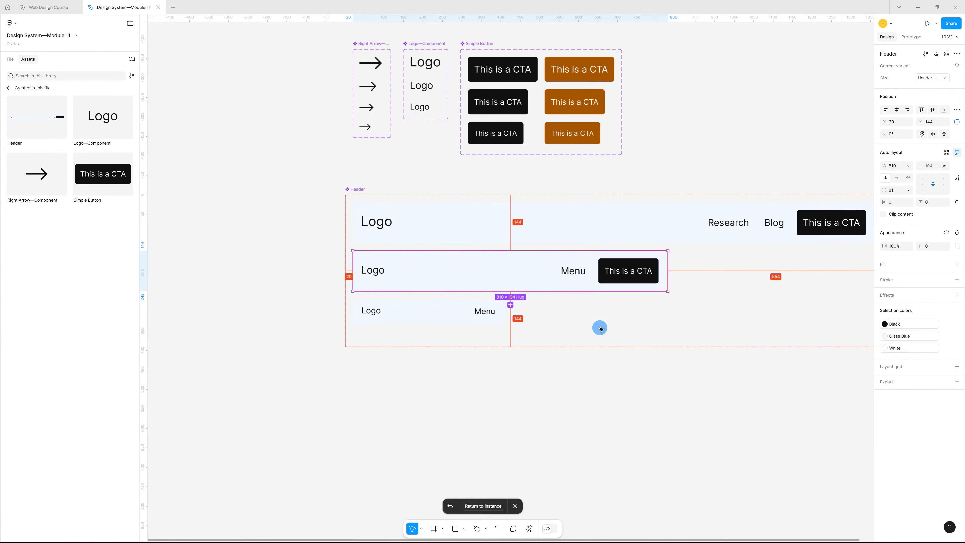
# - Apply the Menu Item—Tablet text style to the Menu link in the Header—Tablet variant and return to the instance
pyautogui.click(577, 269)
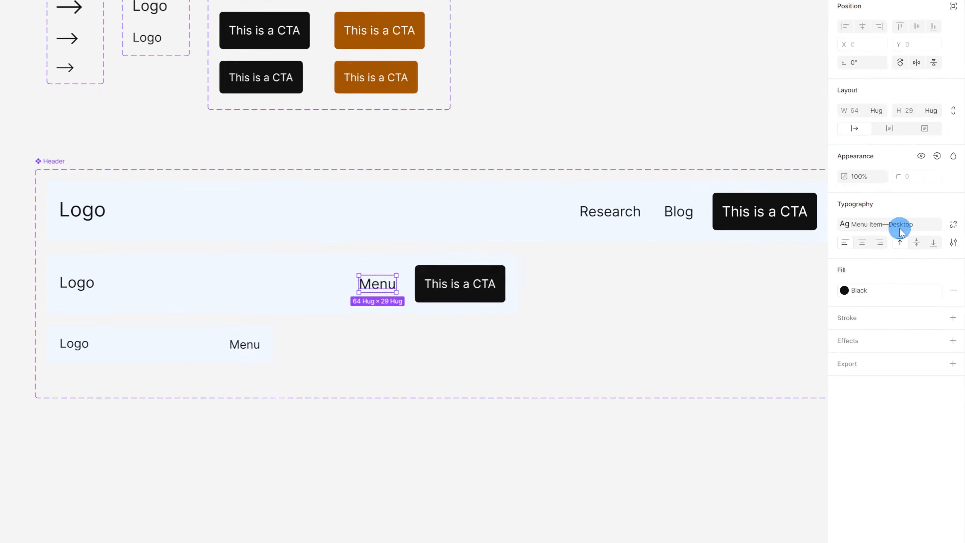
pyautogui.click(899, 230)
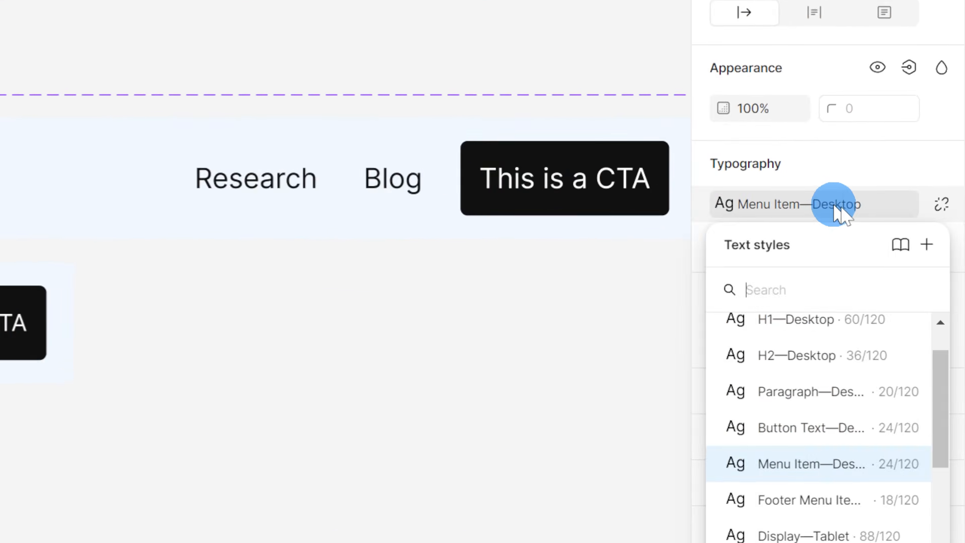
pyautogui.scroll(-3, 914, 346)
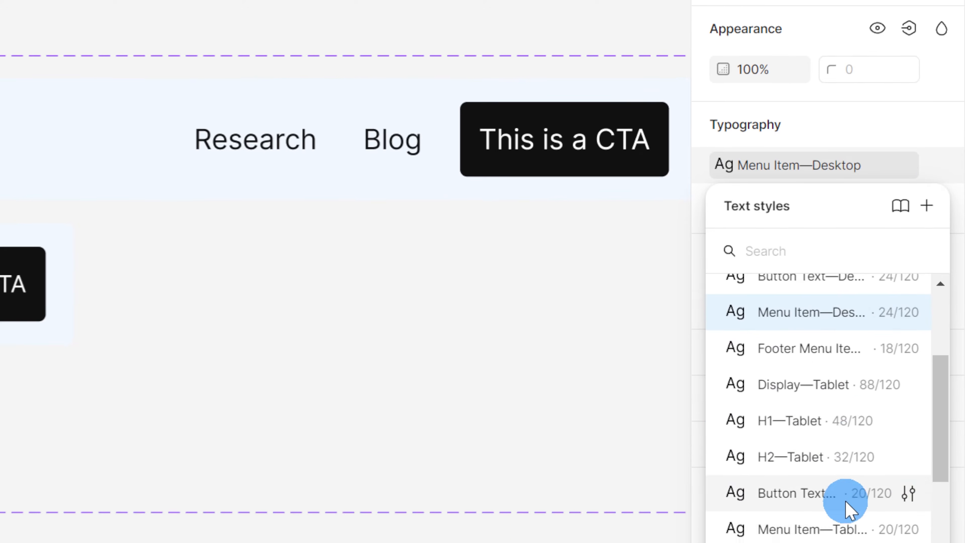
pyautogui.click(844, 489)
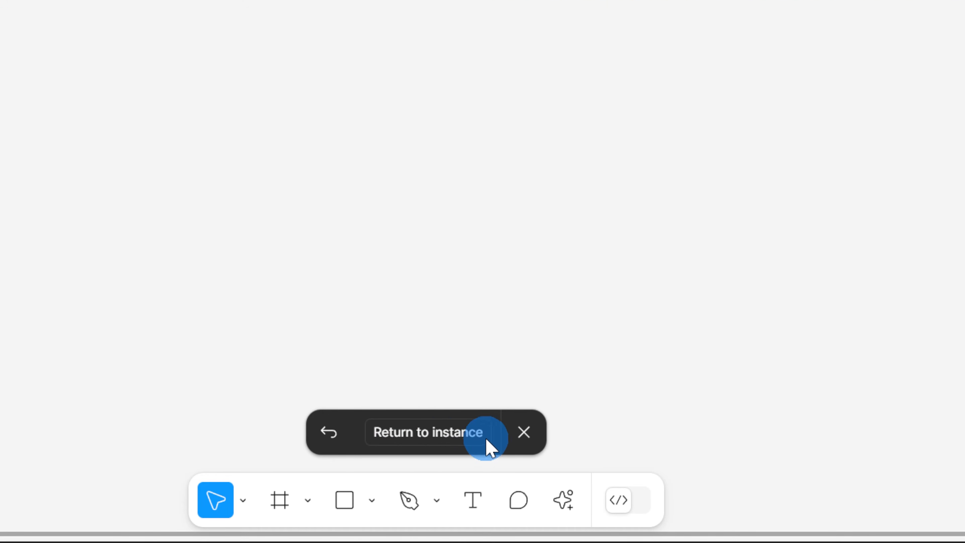
pyautogui.click(423, 433)
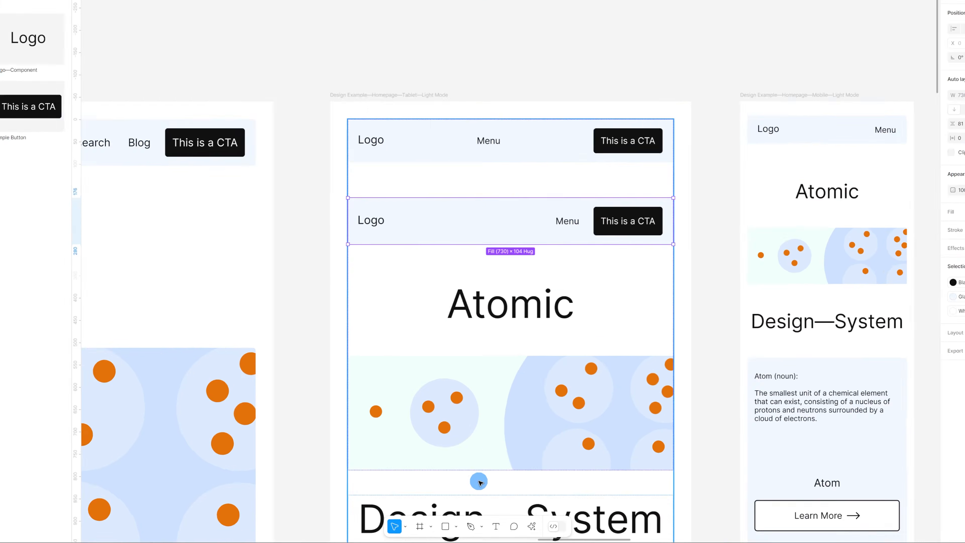
# - Delete the old header from the tablet homepage example, keeping the Header instance
pyautogui.click(541, 205)
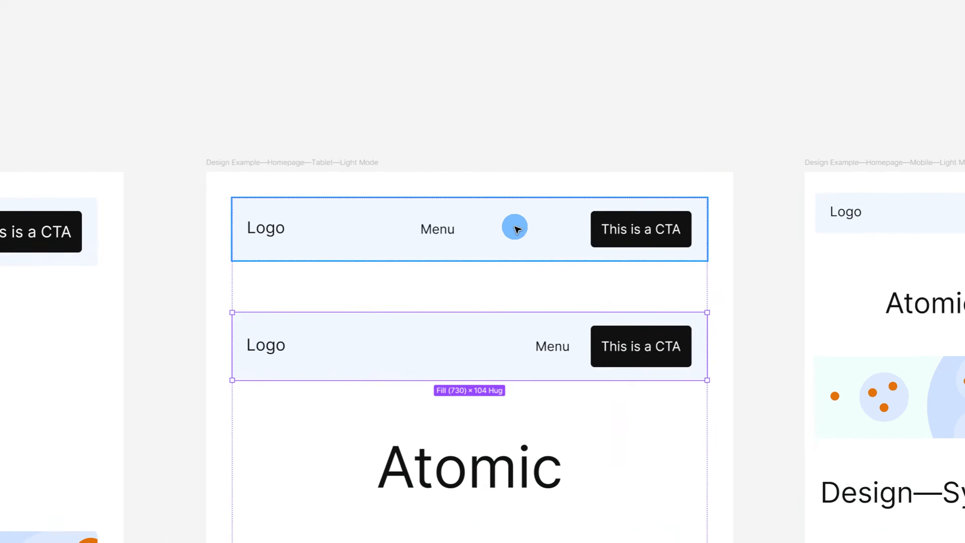
pyautogui.press('Delete')
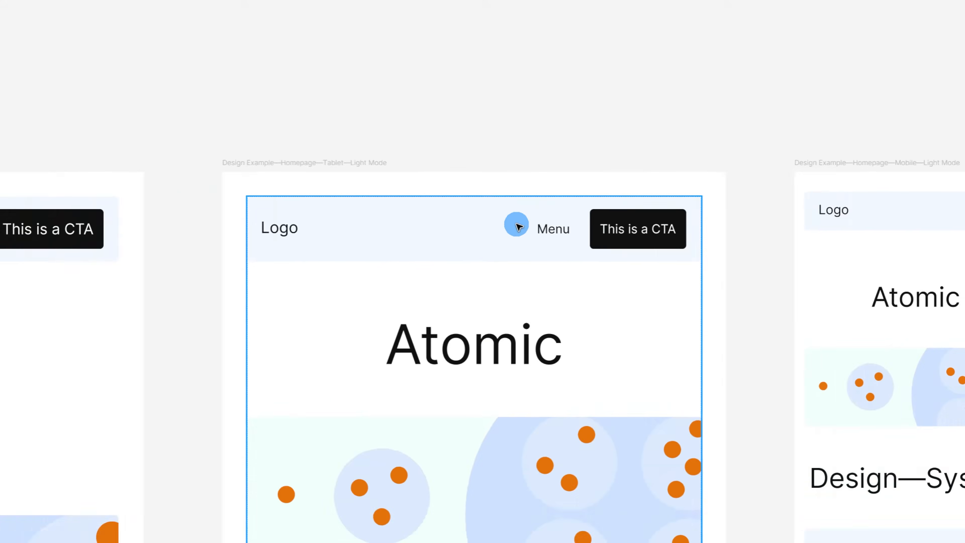
pyautogui.doubleClick(533, 400)
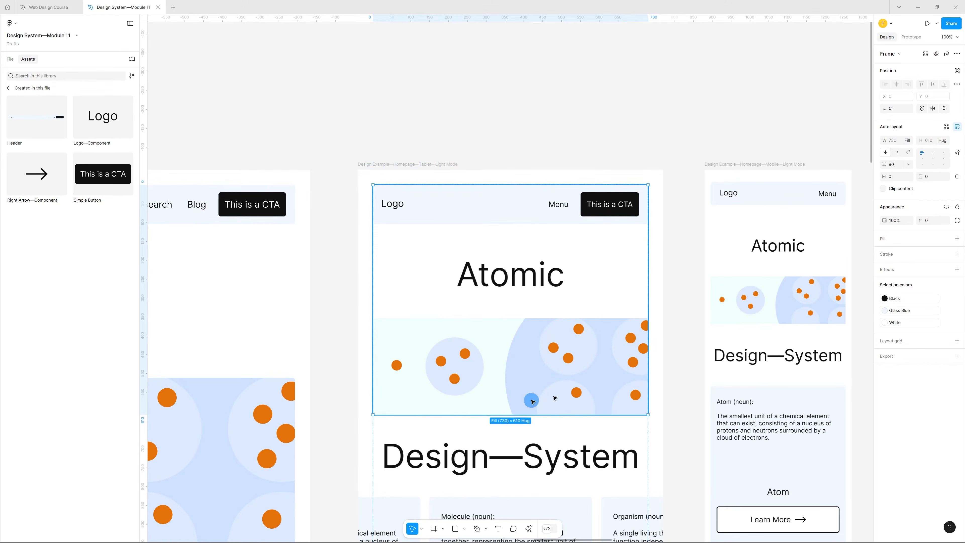
# - Insert a Header instance below the mobile homepage's existing header and set its Size to Header—Mobile
pyautogui.scroll(-3, 459, 266)
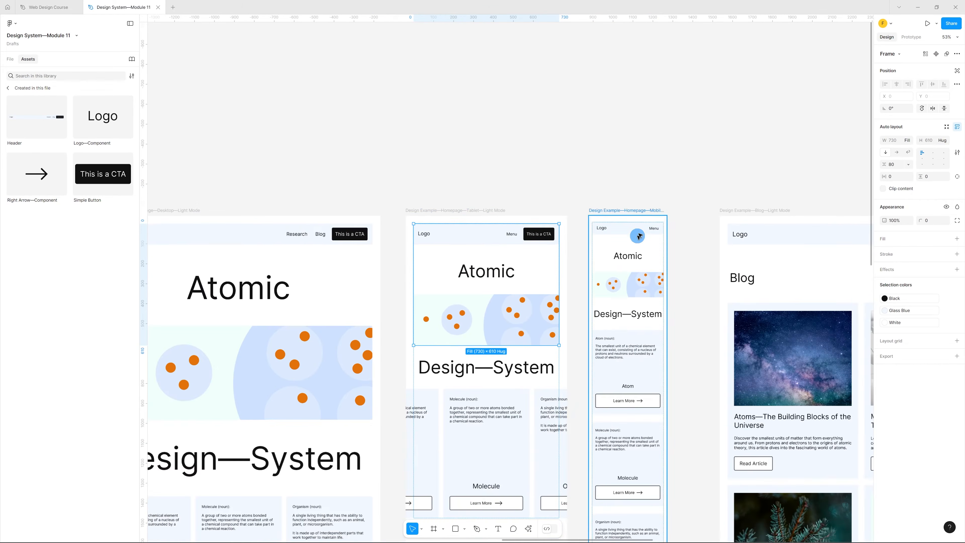
pyautogui.scroll(6, 642, 239)
pyautogui.scroll(2, 580, 243)
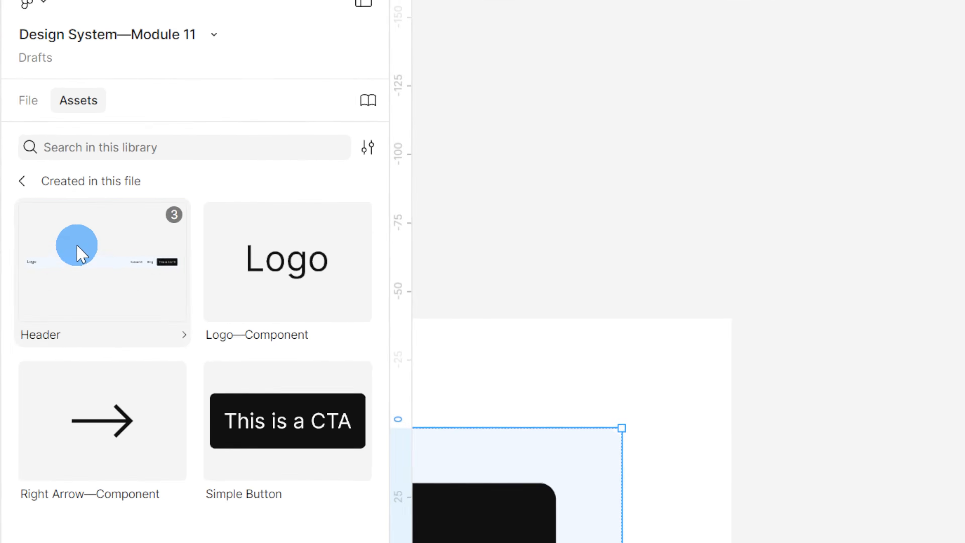
pyautogui.moveTo(77, 245); pyautogui.dragTo(534, 279)
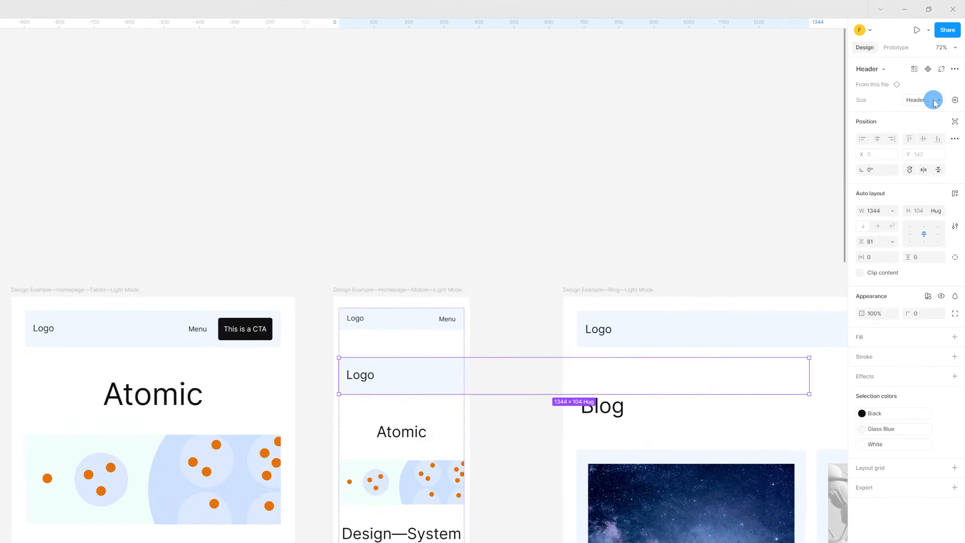
pyautogui.click(944, 78)
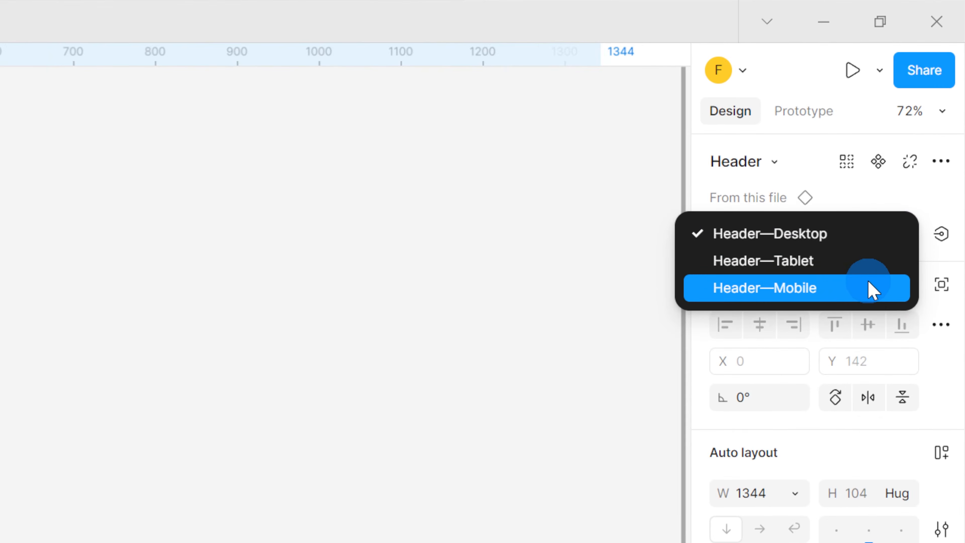
pyautogui.click(934, 96)
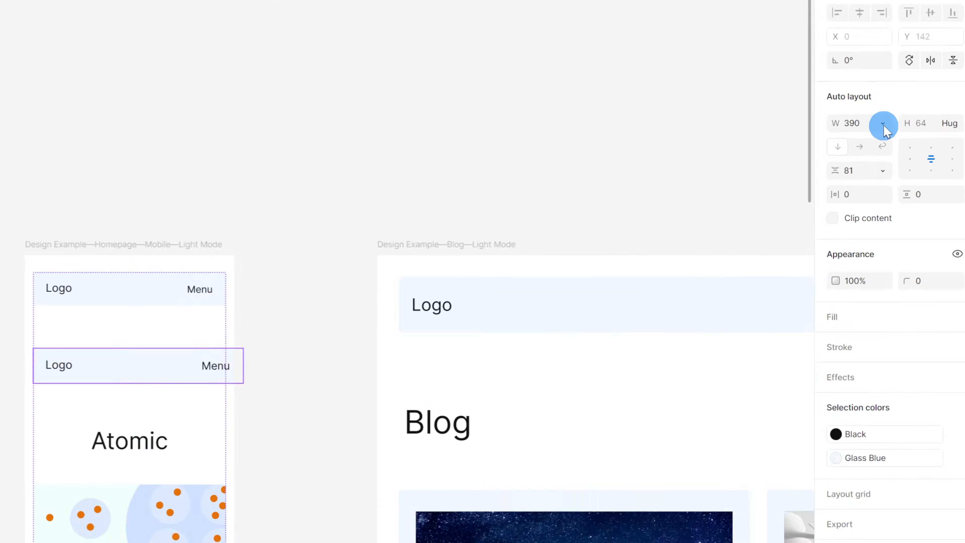
# - Set the mobile Header instance's width to Fill container and delete the old header from the mobile homepage
pyautogui.click(883, 125)
pyautogui.click(883, 158)
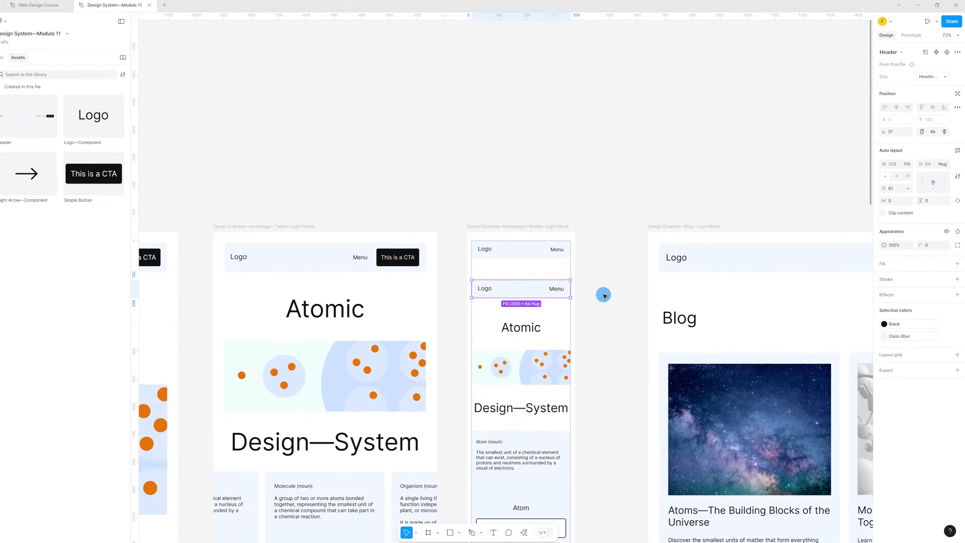
pyautogui.click(531, 253)
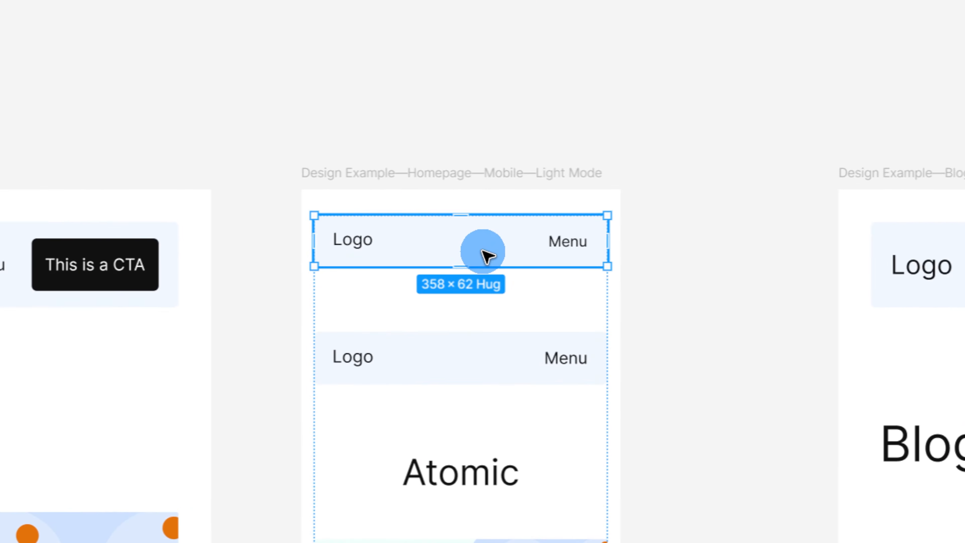
pyautogui.press('Delete')
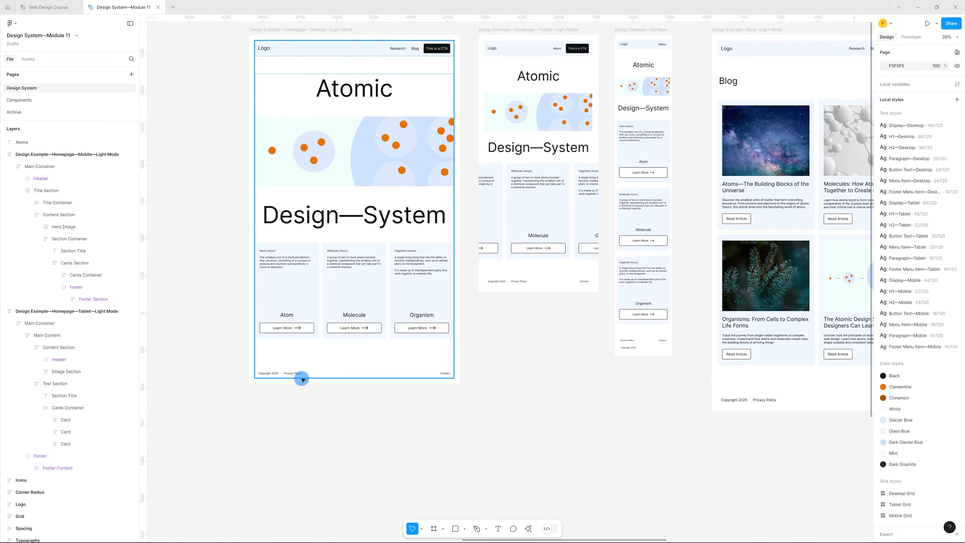
# - Go to the main component of the desktop homepage's footer, examine the Footer variants and return to the instance
pyautogui.scroll(5, 301, 377)
pyautogui.click(337, 371)
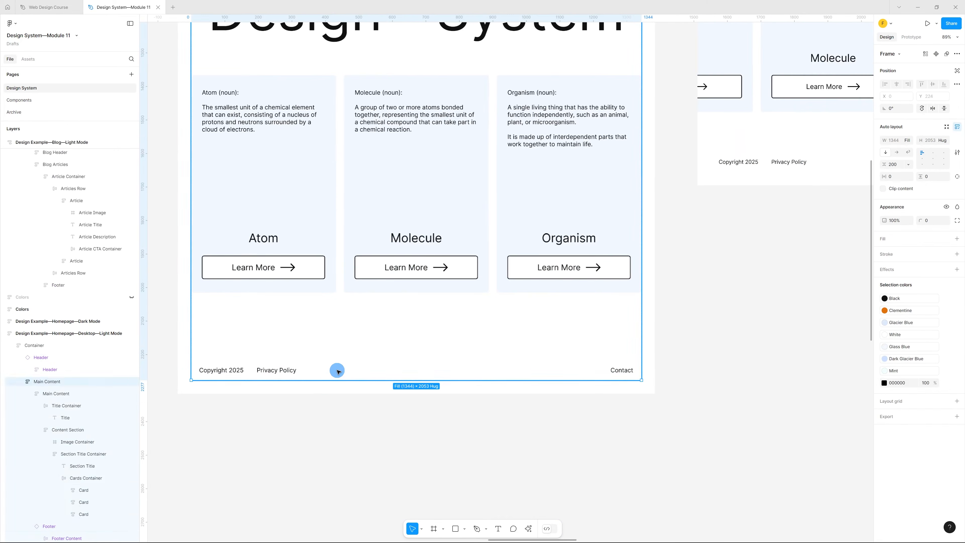
pyautogui.rightClick(345, 372)
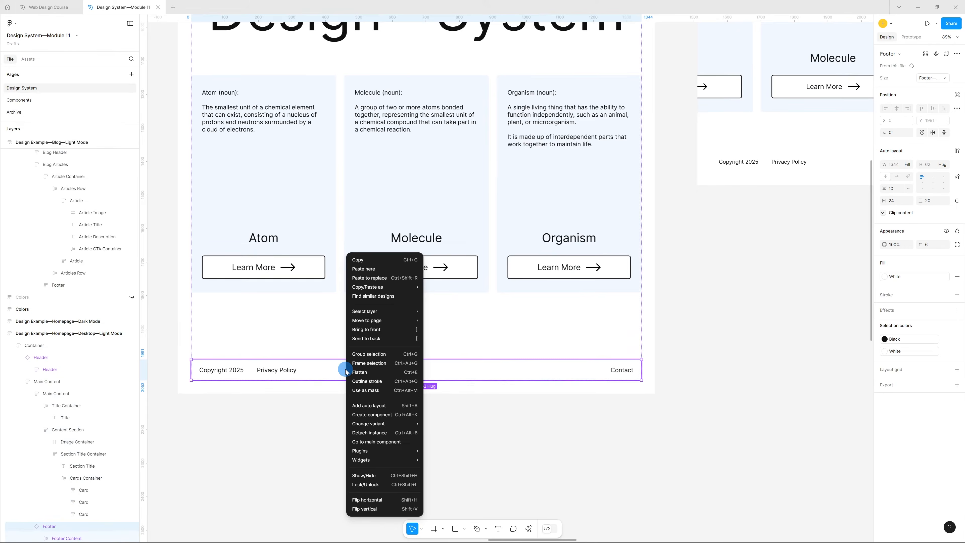
pyautogui.click(390, 441)
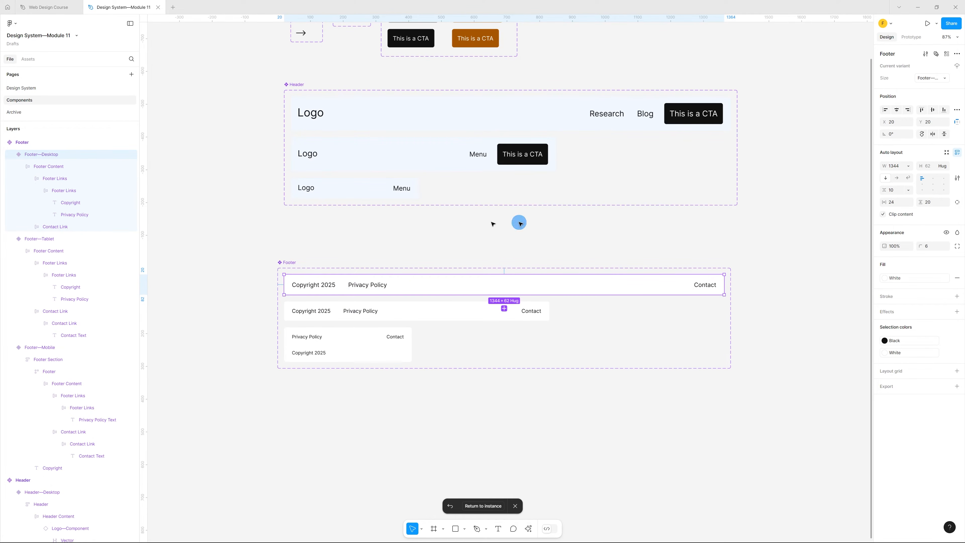
pyautogui.scroll(2, 468, 377)
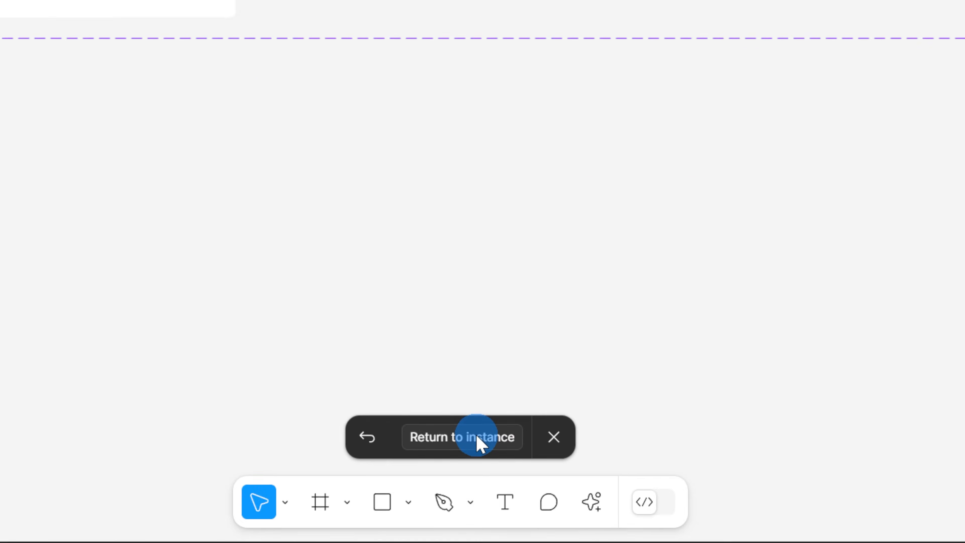
pyautogui.click(493, 506)
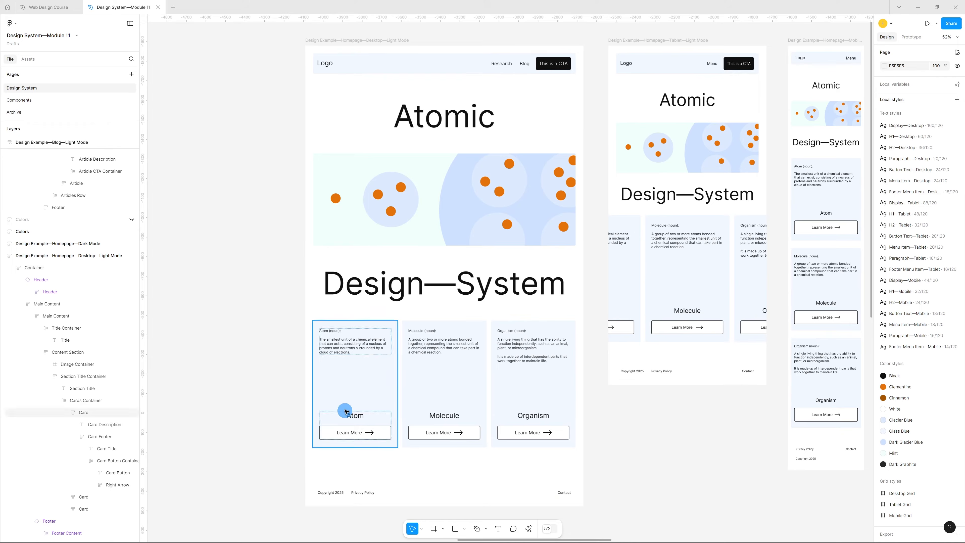
# - Set the spacing between text and arrow in the Atom card's Learn More button to Auto on the desktop homepage
pyautogui.scroll(5, 342, 405)
pyautogui.scroll(-4, 467, 312)
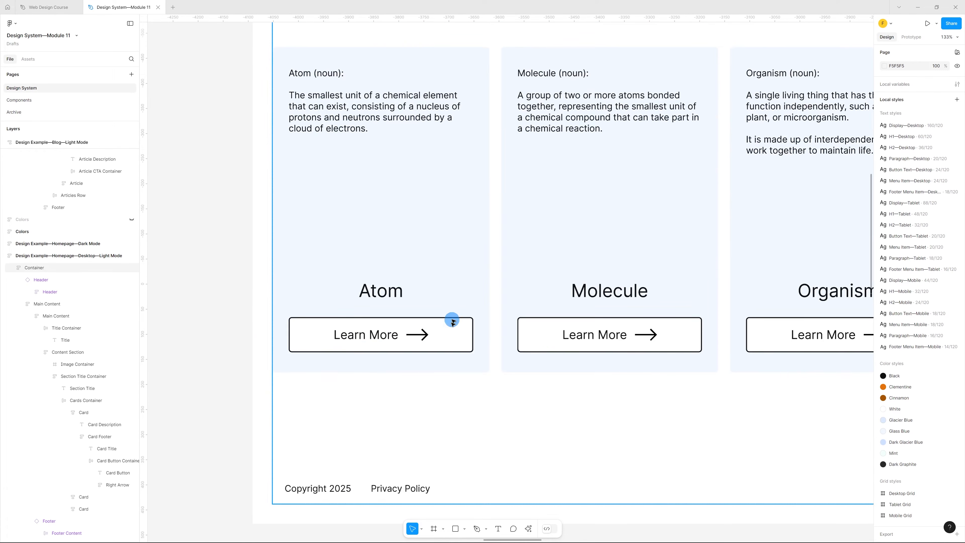
pyautogui.scroll(4, 334, 349)
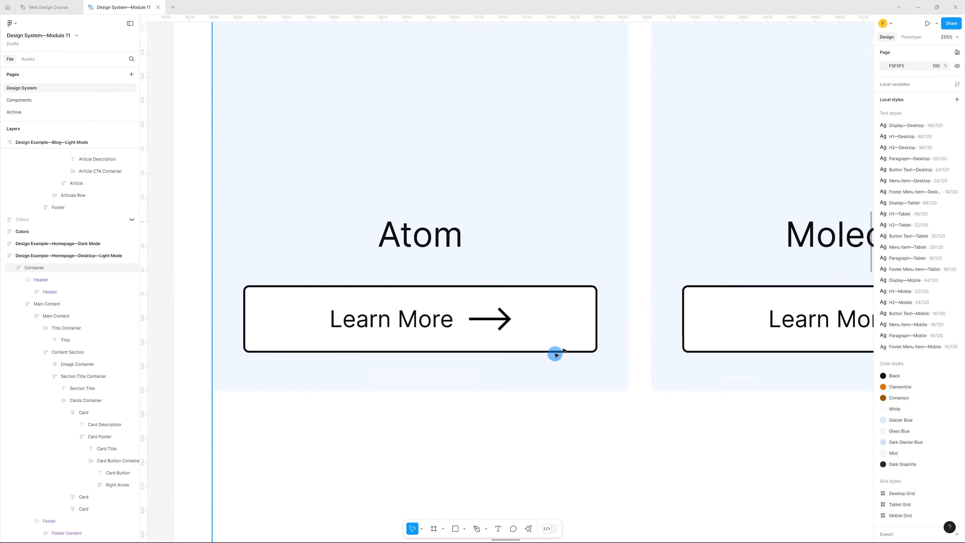
pyautogui.click(418, 296)
pyautogui.click(893, 182)
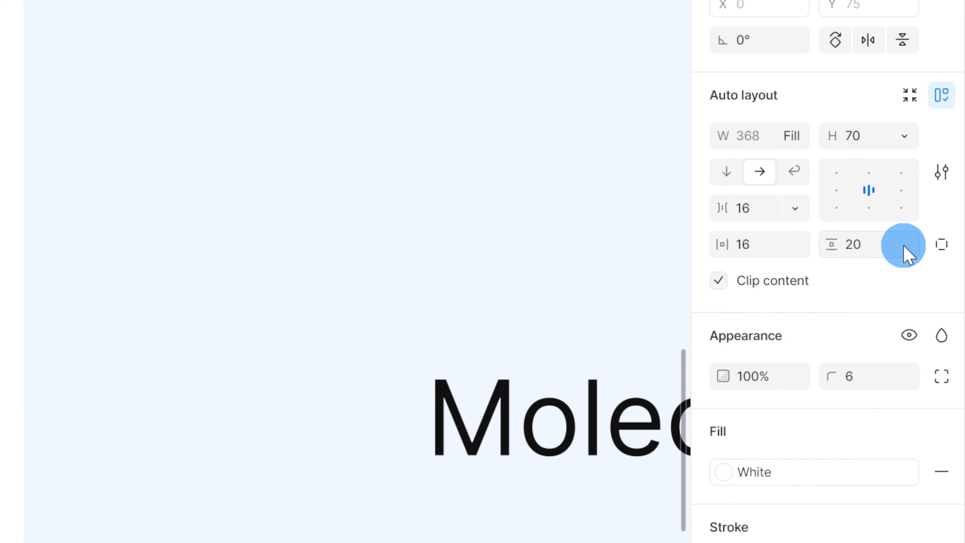
pyautogui.doubleClick(870, 197)
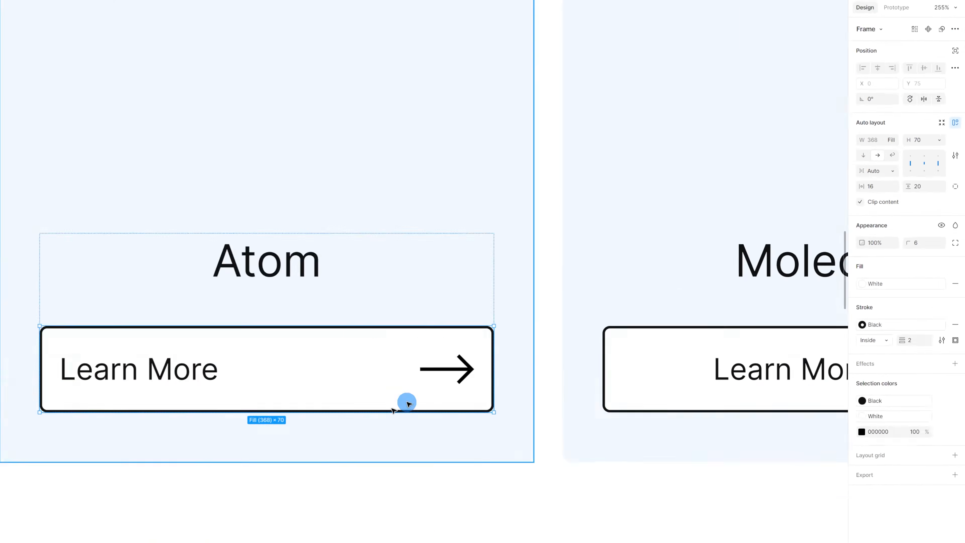
# - Duplicate the Atom card onto the empty canvas beside the desktop homepage and create a component from the copy
pyautogui.scroll(-3, 625, 365)
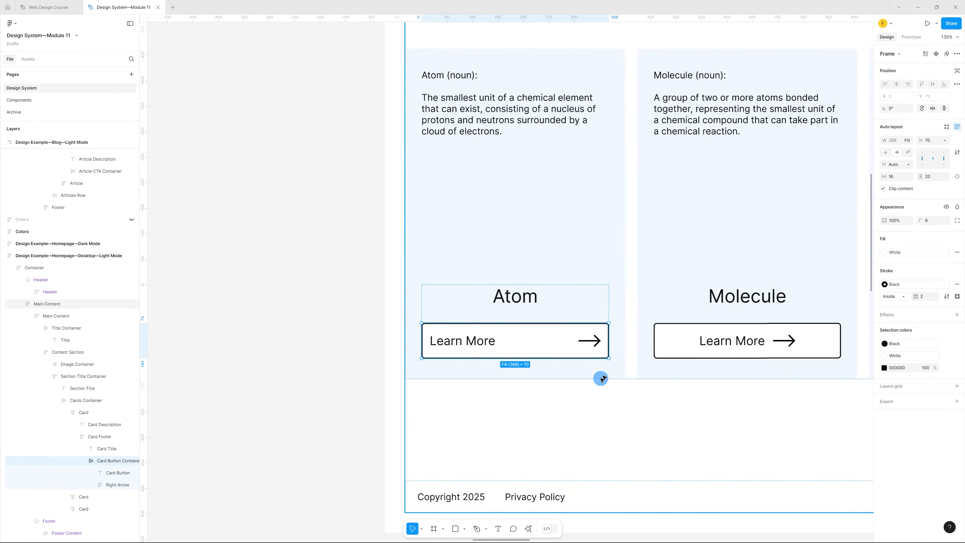
pyautogui.scroll(-3, 600, 286)
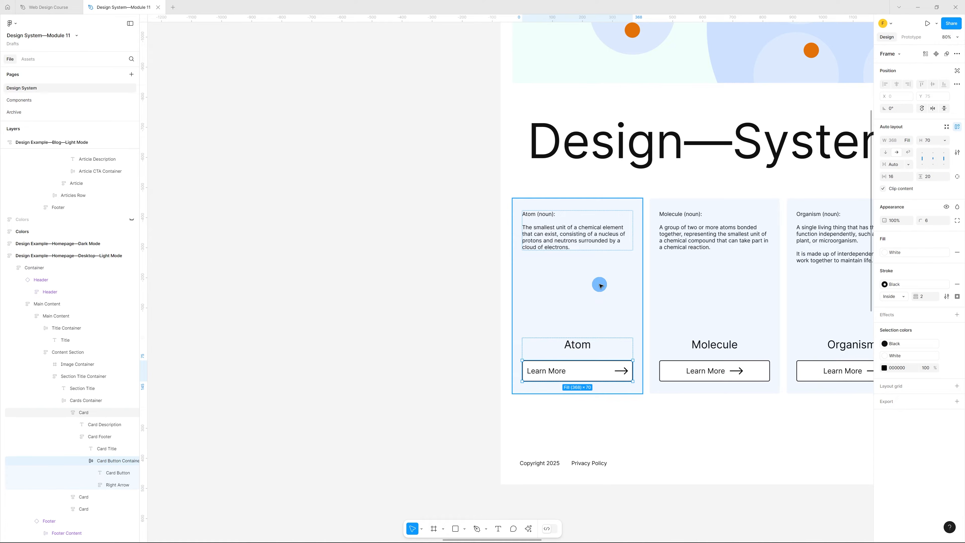
pyautogui.click(600, 286)
pyautogui.moveTo(616, 294); pyautogui.dragTo(414, 277)
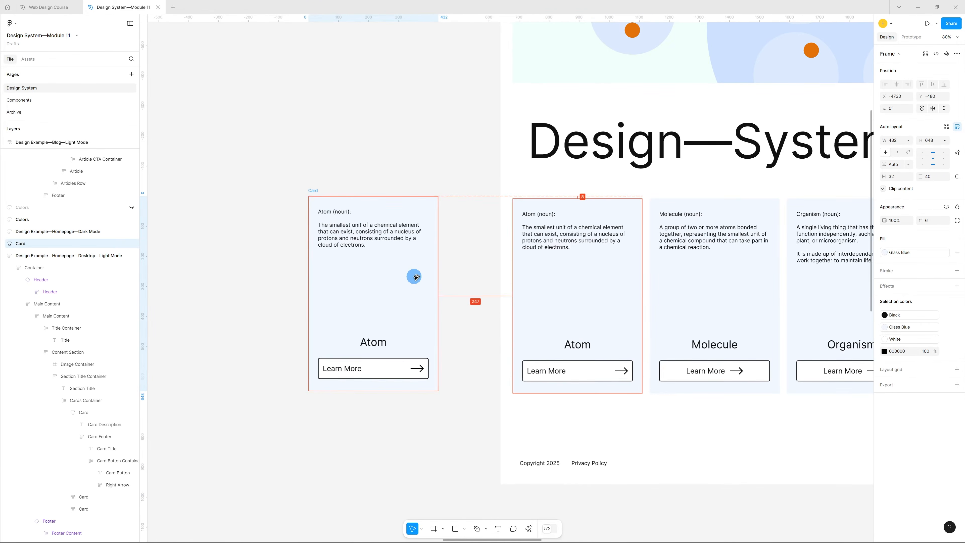
pyautogui.rightClick(312, 192)
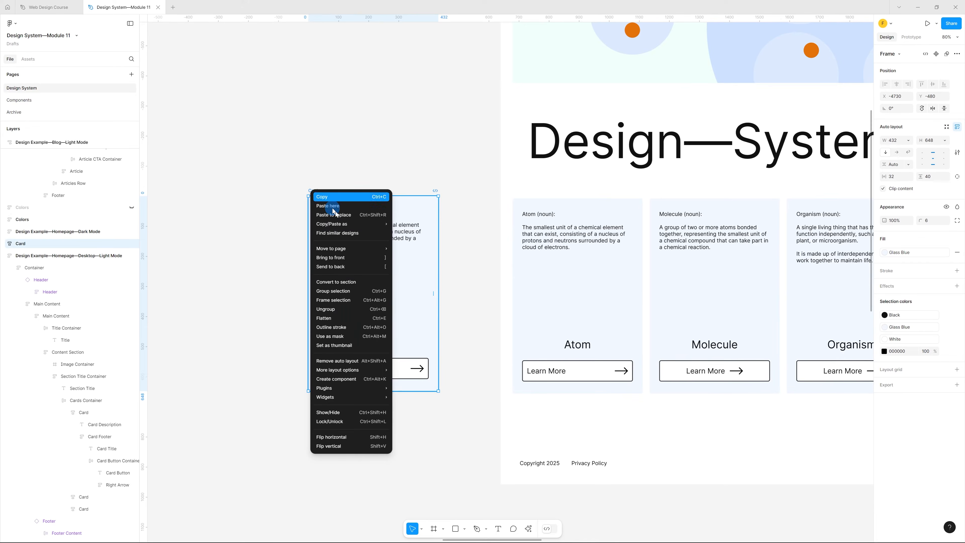
pyautogui.click(385, 378)
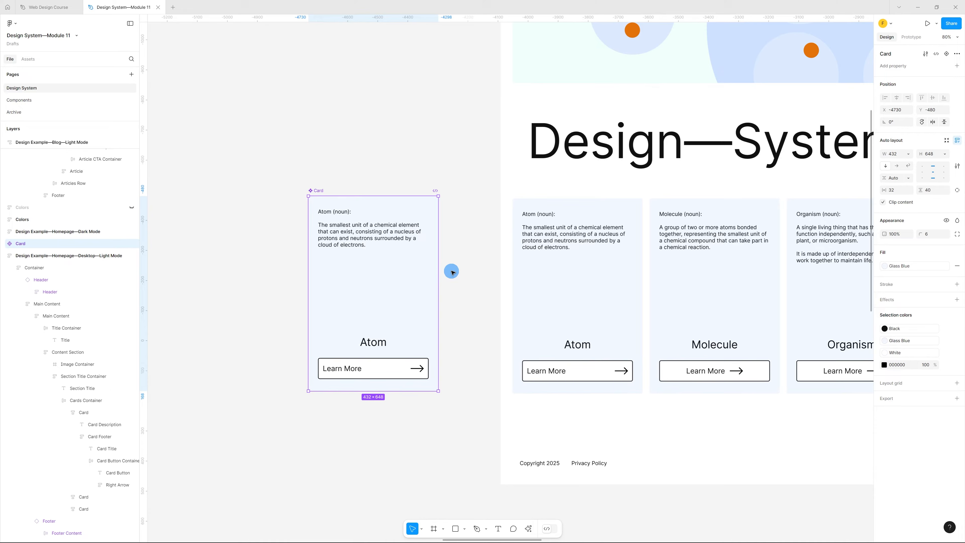
# - Move the Card component to the Components page and place it beneath the Footer component set
pyautogui.press('Delete')
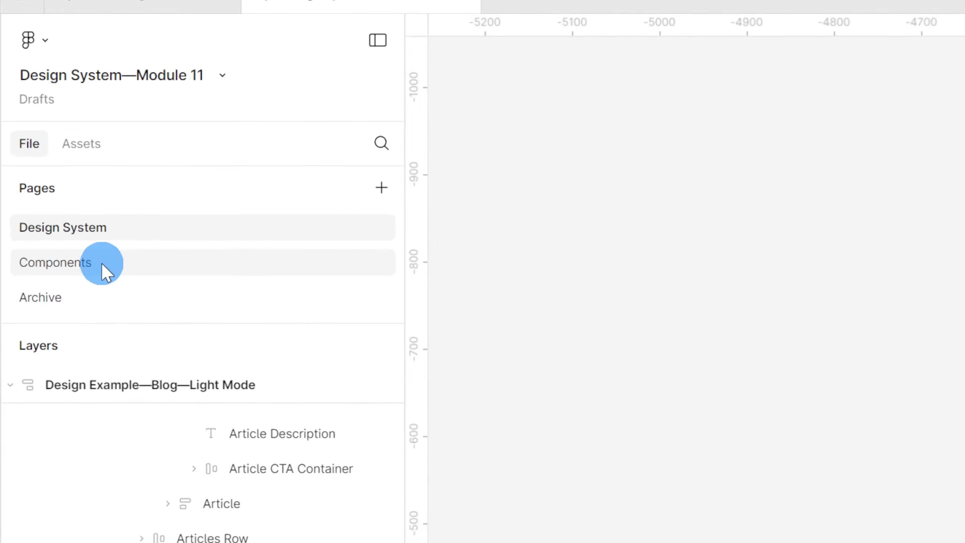
pyautogui.click(35, 101)
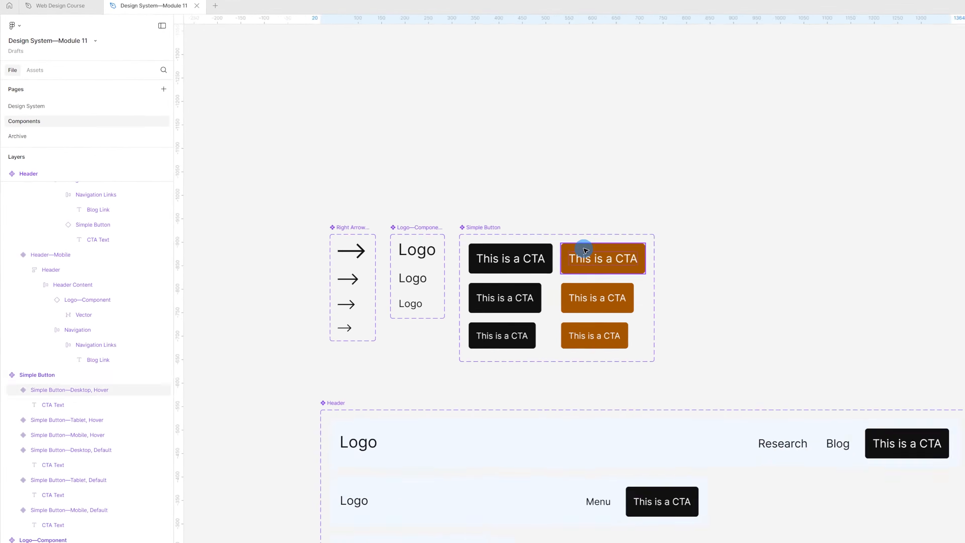
pyautogui.scroll(-10, 585, 247)
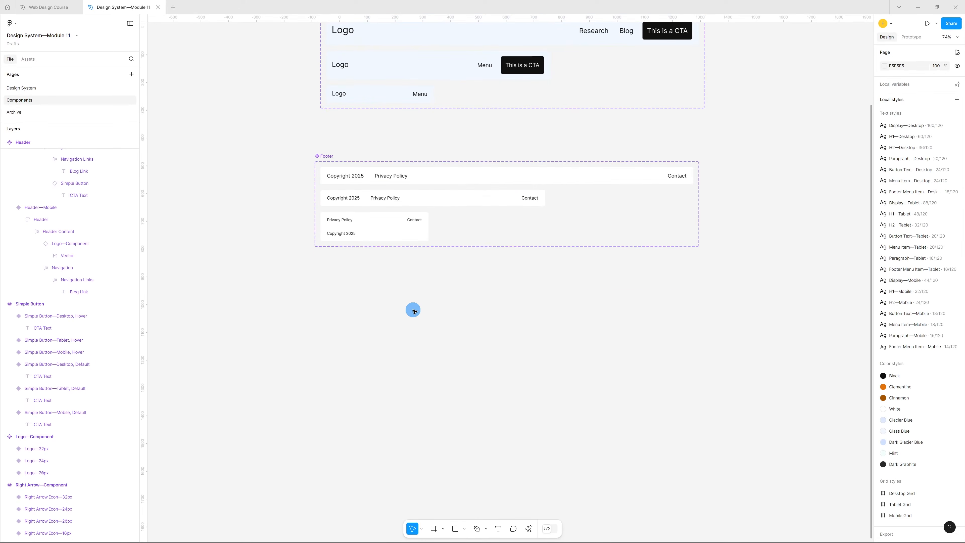
pyautogui.hotkey('ctrl', 'v')
pyautogui.moveTo(496, 276); pyautogui.dragTo(382, 359)
pyautogui.click(525, 368)
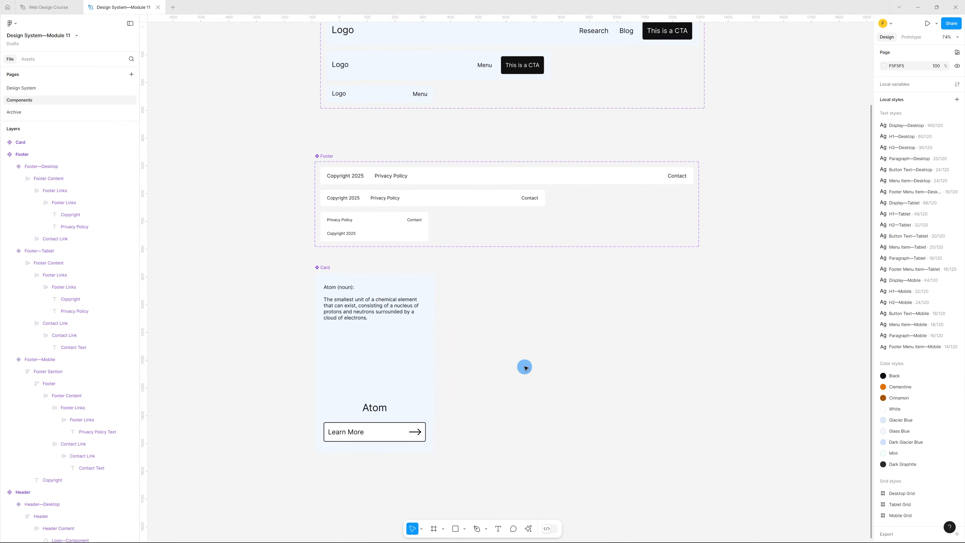
# - Replace the Card description with lorem ipsum text, with "Lorem ipsum" as a heading line and a blank line before "Dolor sit amet"
pyautogui.scroll(5, 342, 411)
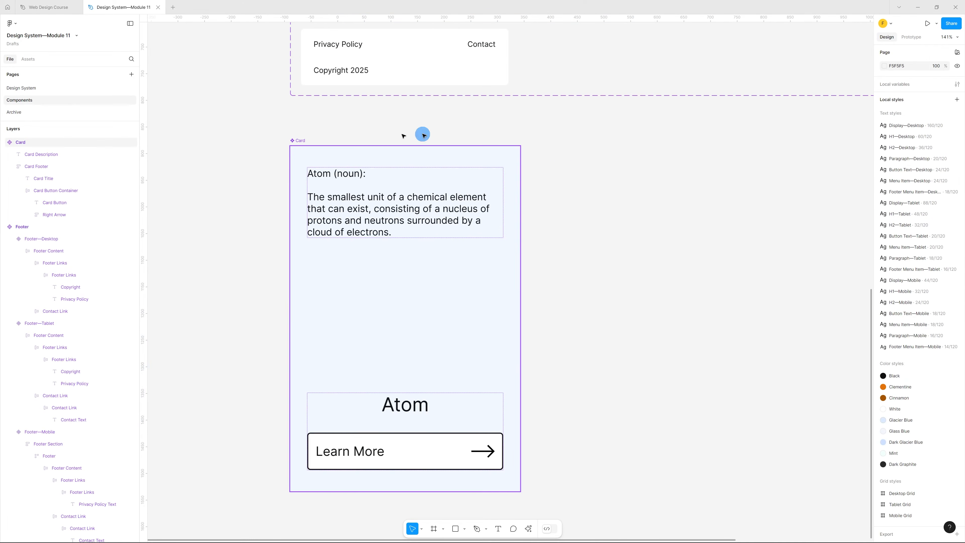
pyautogui.doubleClick(408, 211)
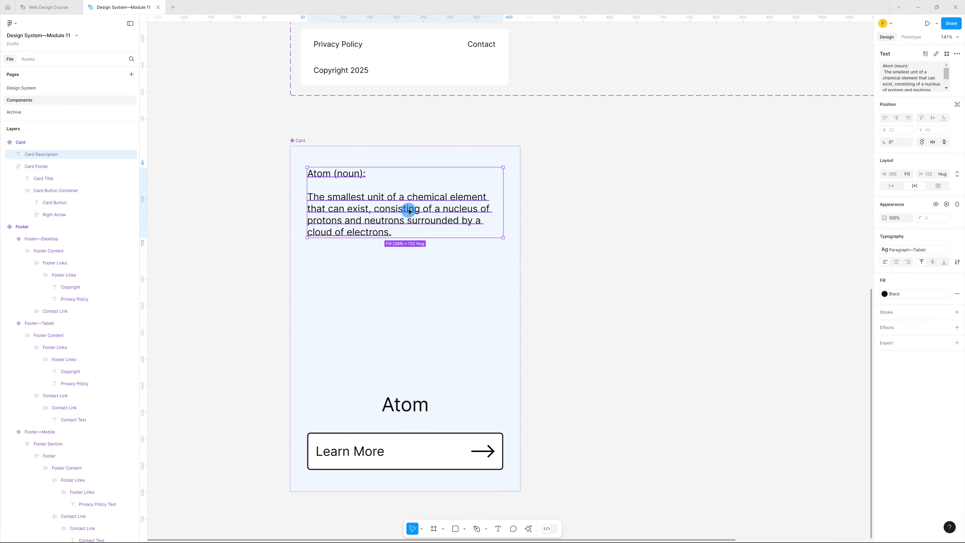
pyautogui.doubleClick(408, 212)
pyautogui.write('Lorem ipsum dolor sit amet, consectetur adipiscing elit. Vestibulum gravida massa vel consequat molestie. Sed ornare quam vel consectetur fringilla. Sed tristique in ligula a imperdiet. Mauris iaculis nibh tellus, tempus molestie ligula rhoncus ullamcorper.')
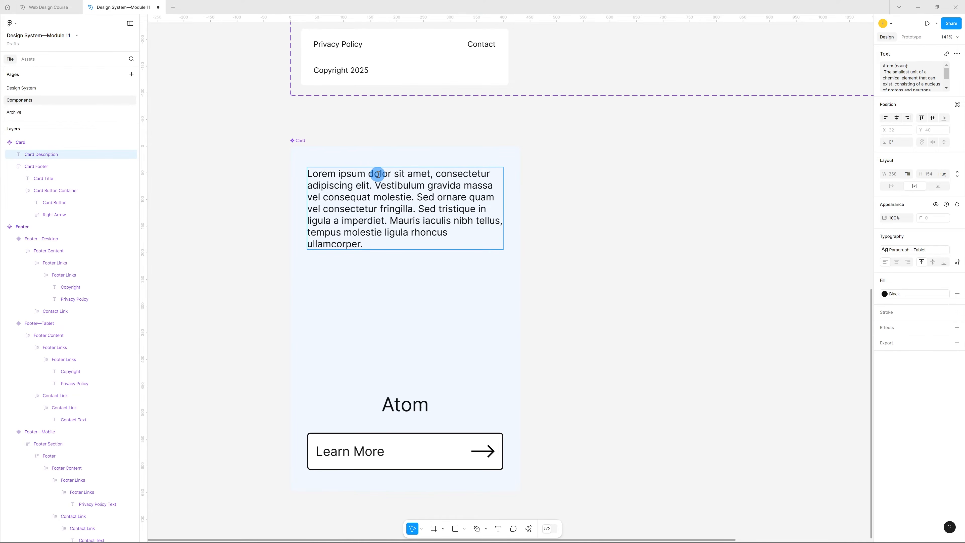
pyautogui.click(368, 174)
pyautogui.press('Return')
pyautogui.press('Return')
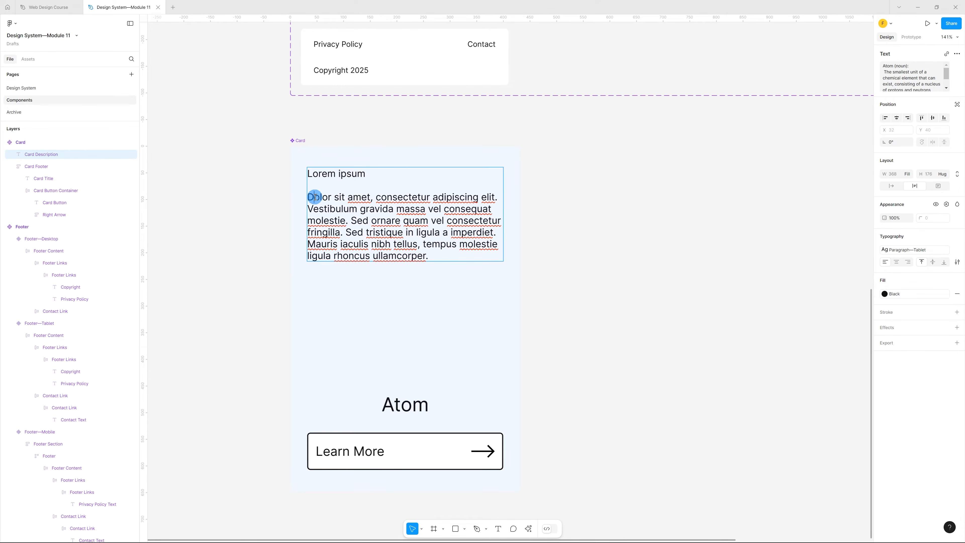
# - Change the Card component's title to "Title" and its button text to "This is a CTA"
pyautogui.click(421, 404)
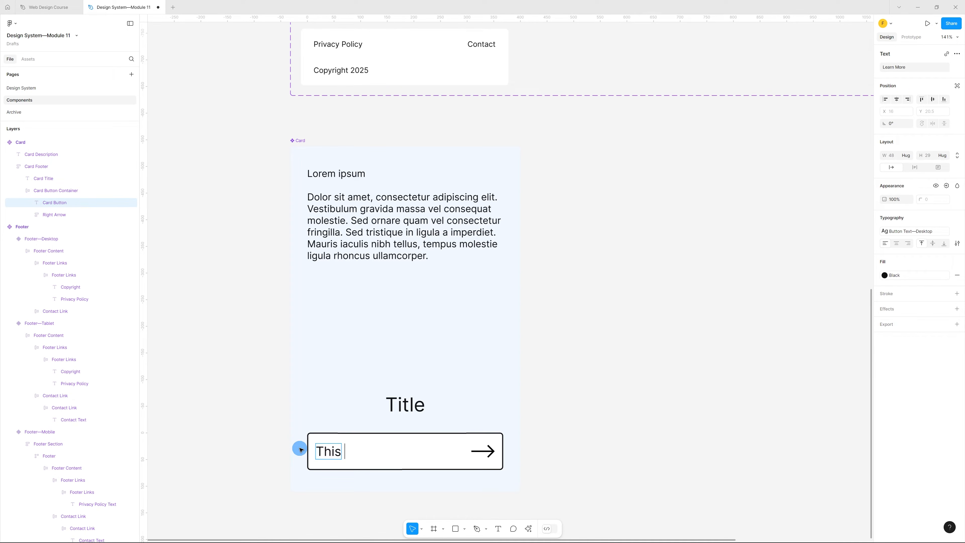
pyautogui.press('Escape')
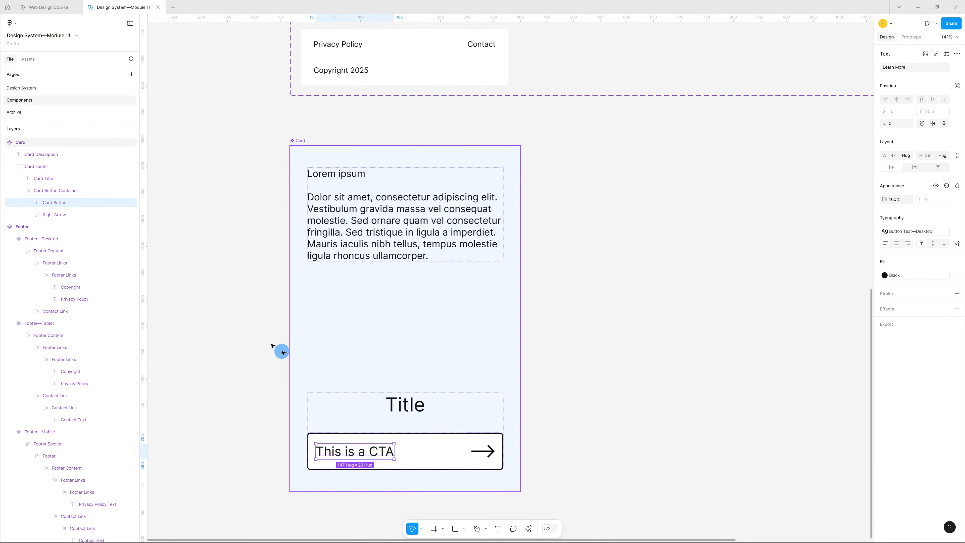
# - Add a second variant to the Card component on the Components page
pyautogui.click(262, 333)
pyautogui.scroll(-4, 359, 290)
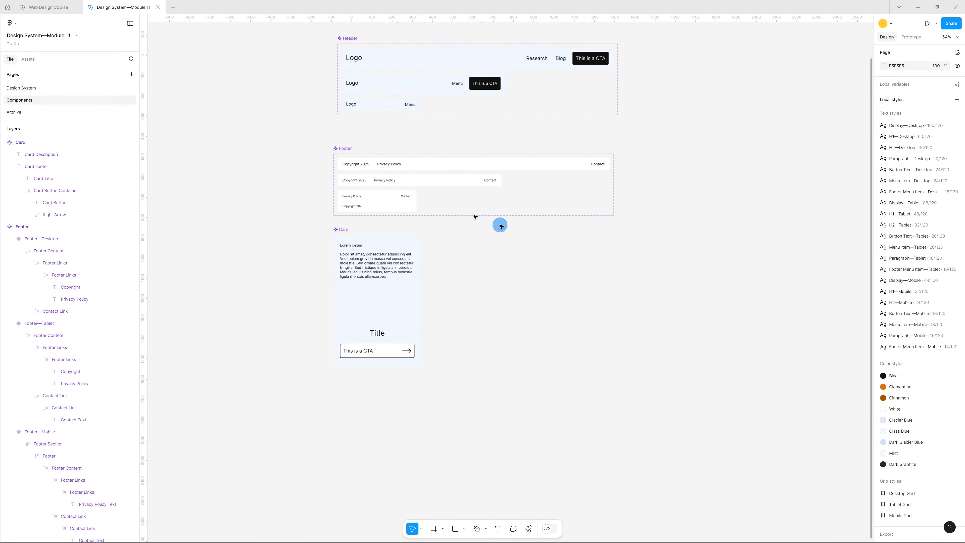
pyautogui.scroll(2, 360, 246)
pyautogui.click(334, 222)
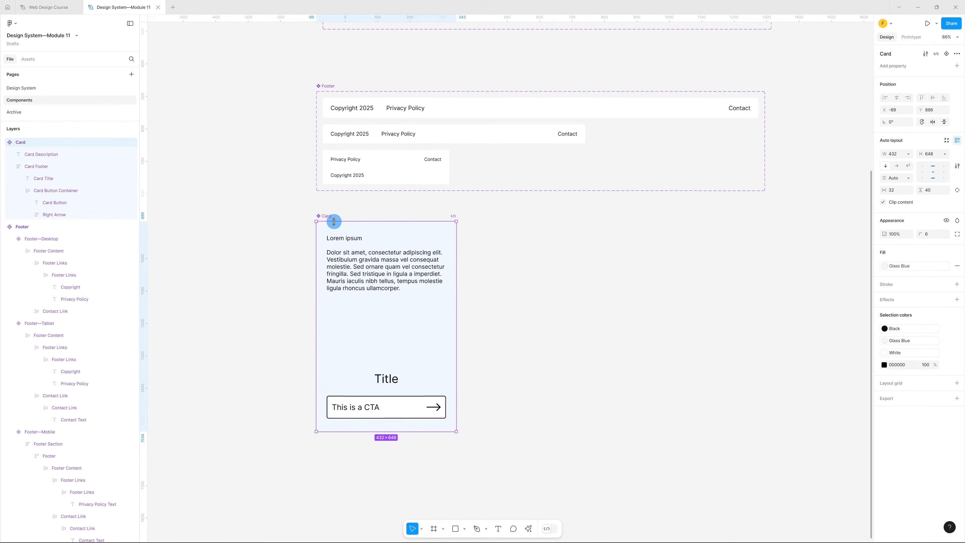
pyautogui.rightClick(386, 351)
pyautogui.moveTo(437, 446)
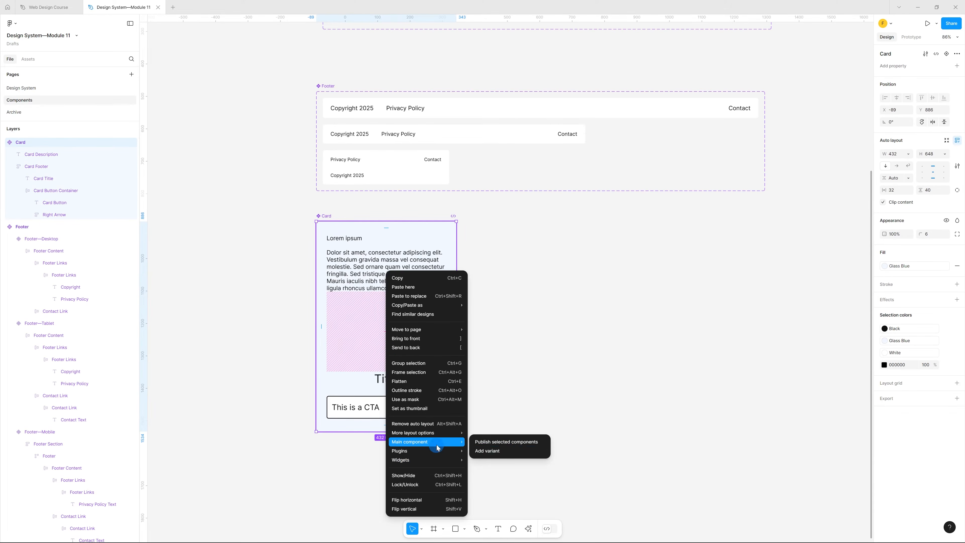
pyautogui.click(505, 451)
# - Widen the Card component set and move the second variant beside the default one, aligned along their upper edges
pyautogui.scroll(-2, 458, 388)
pyautogui.click(389, 282)
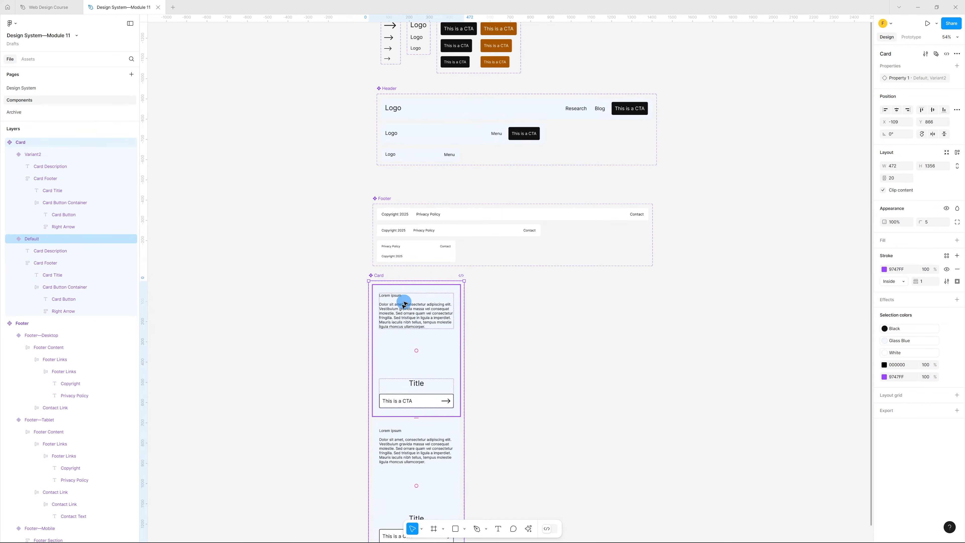
pyautogui.scroll(-3, 437, 323)
pyautogui.moveTo(464, 330); pyautogui.dragTo(641, 337)
pyautogui.moveTo(440, 357); pyautogui.dragTo(521, 268)
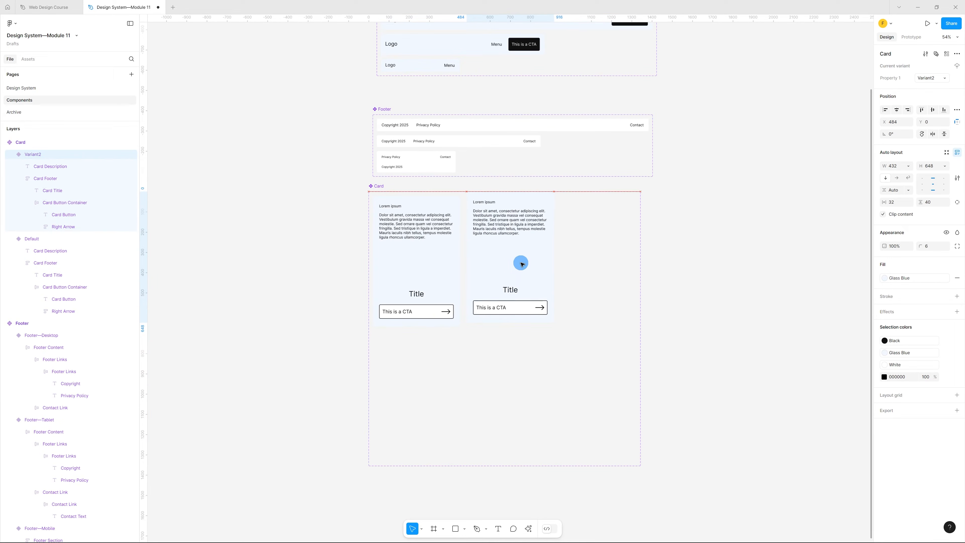
pyautogui.moveTo(520, 266); pyautogui.dragTo(523, 266)
pyautogui.scroll(4, 540, 250)
# - Apply the Paragraph—Desktop text style to the default card's description and check the styles of its title and button text
pyautogui.click(616, 258)
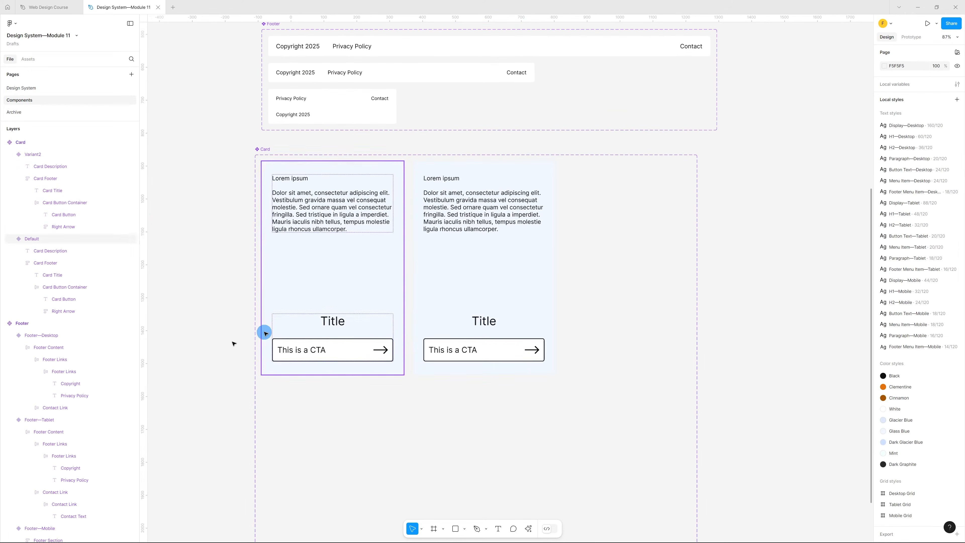
pyautogui.click(376, 206)
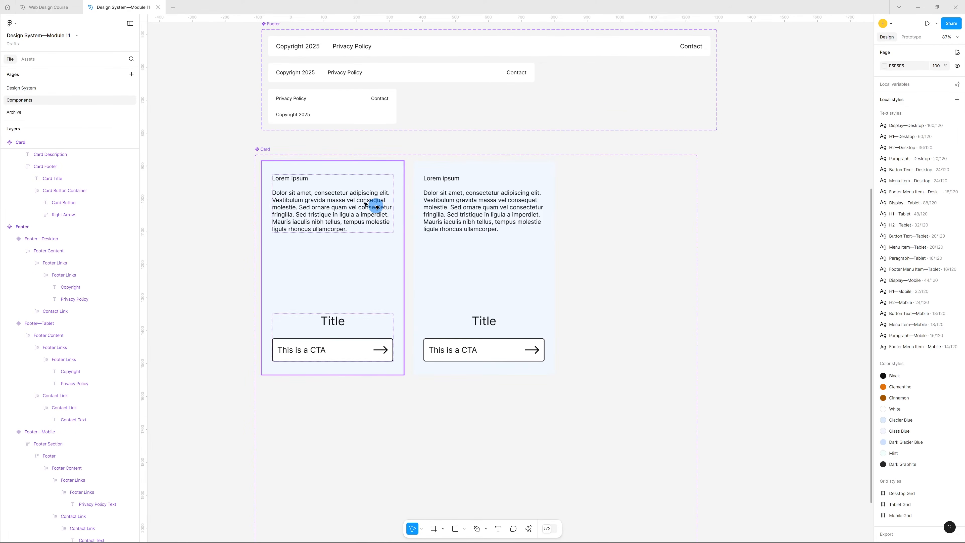
pyautogui.click(333, 207)
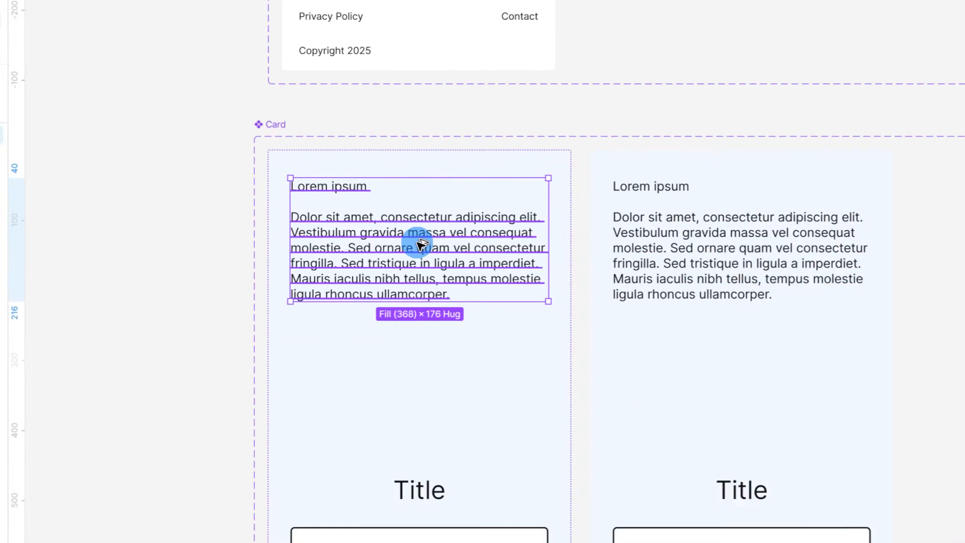
pyautogui.press('alt')
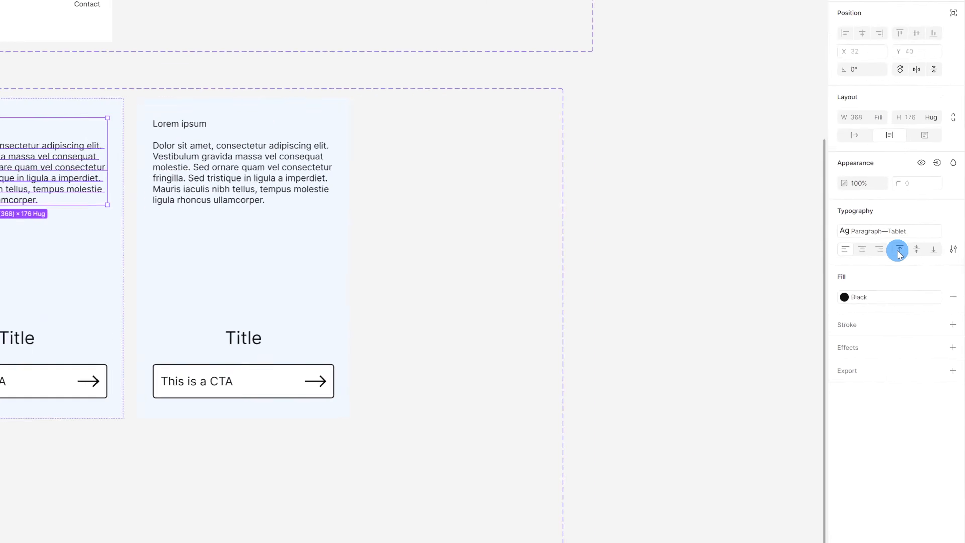
pyautogui.click(813, 179)
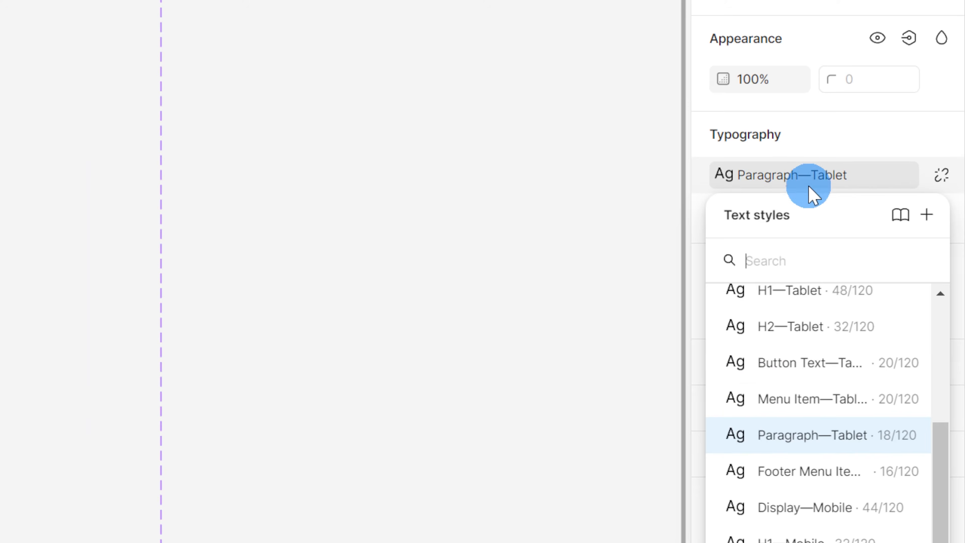
pyautogui.scroll(3, 828, 431)
pyautogui.scroll(3, 843, 396)
pyautogui.click(841, 350)
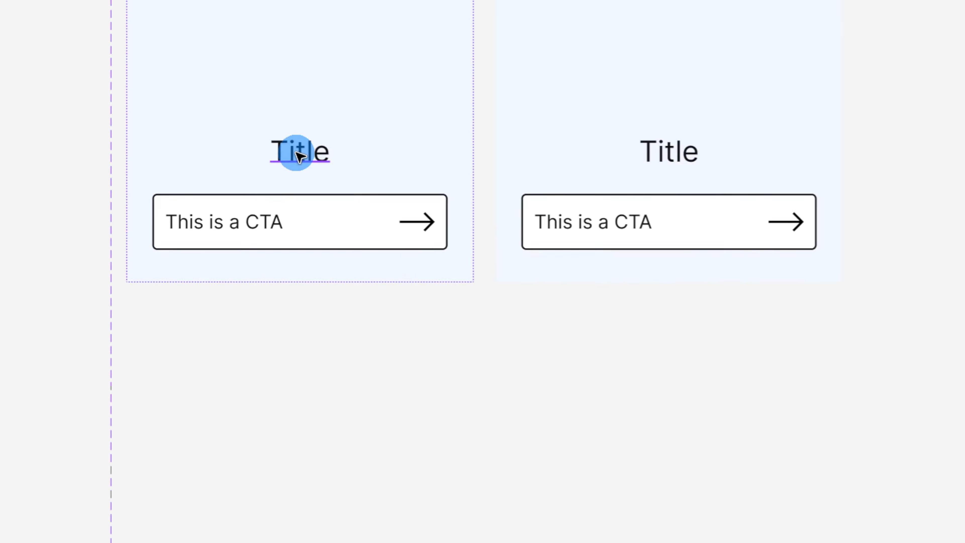
pyautogui.click(300, 156)
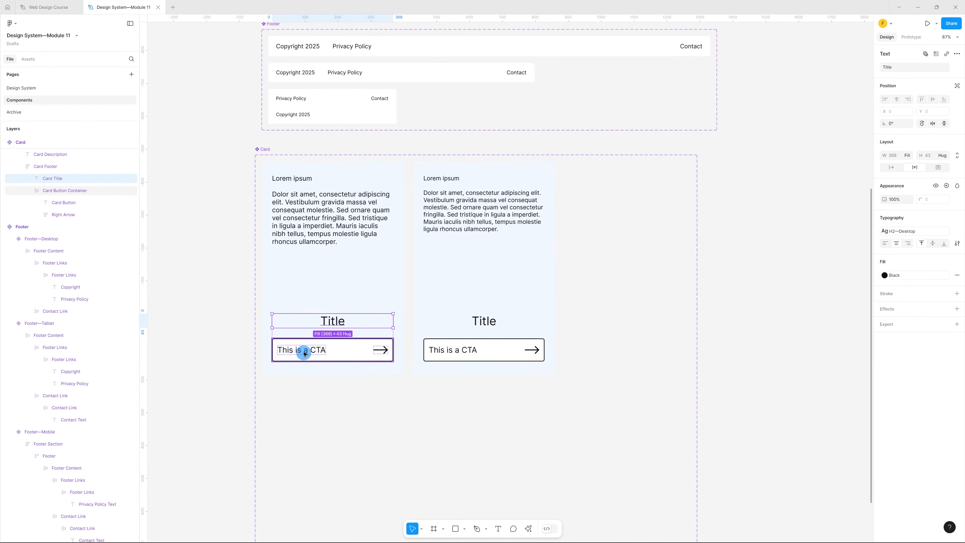
pyautogui.doubleClick(305, 354)
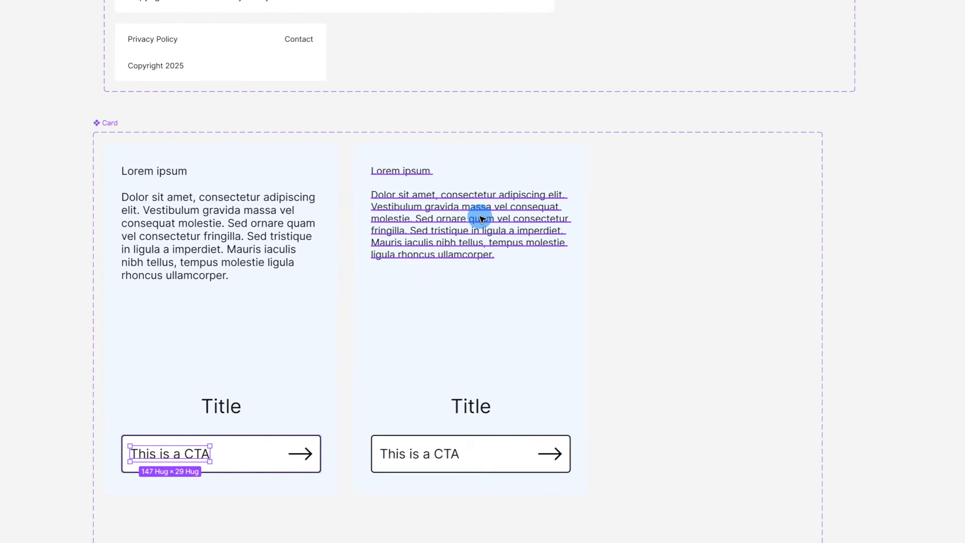
# - Check the second card's description style and apply the H2—Tablet text style to its title
pyautogui.click(498, 217)
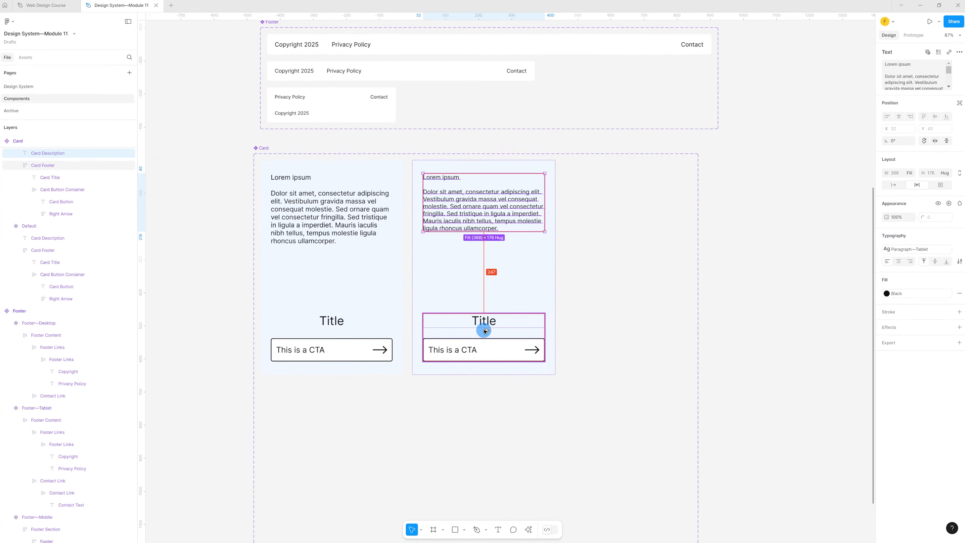
pyautogui.click(484, 321)
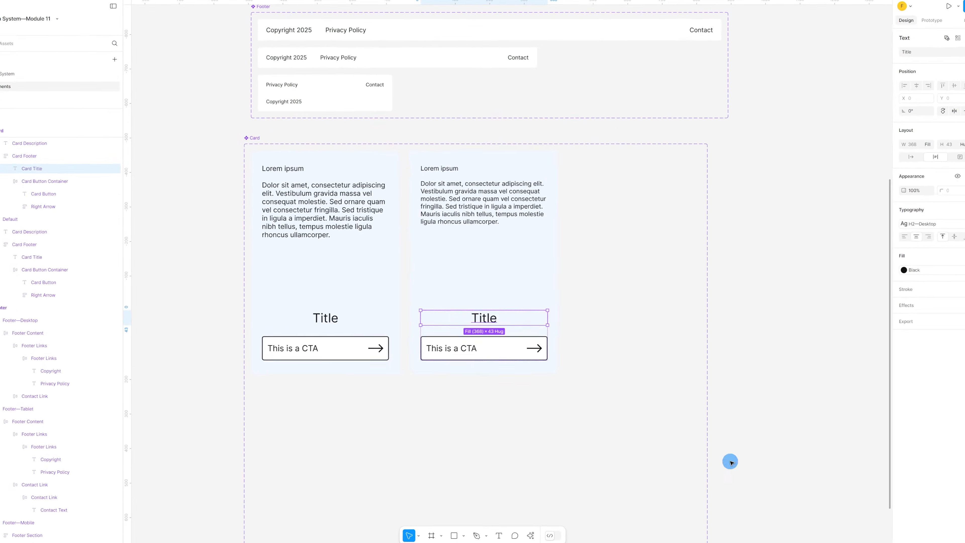
pyautogui.click(944, 224)
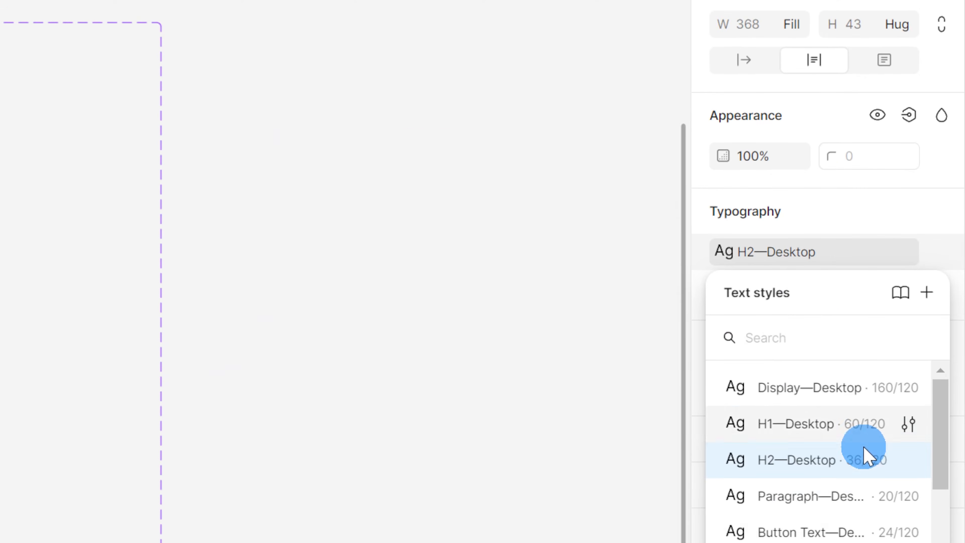
pyautogui.scroll(-3, 868, 456)
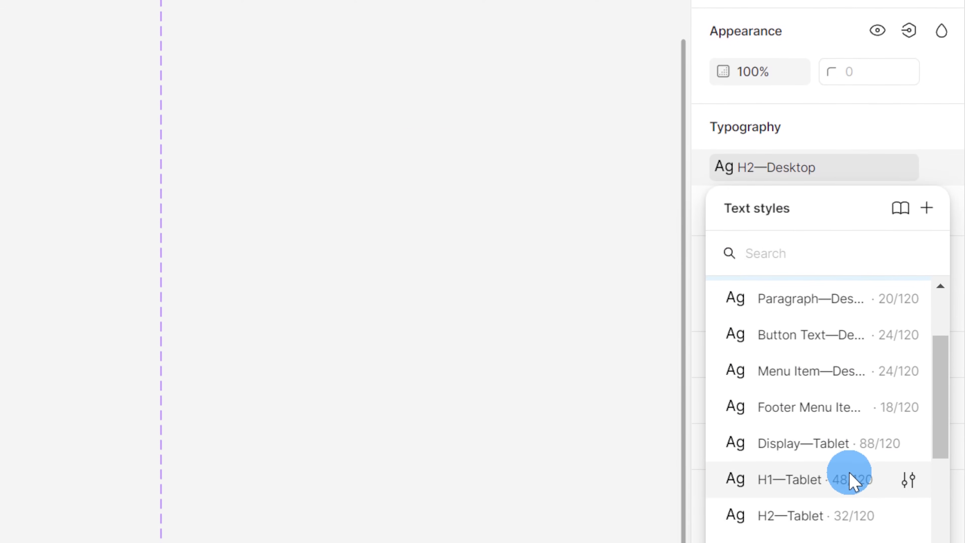
pyautogui.click(847, 492)
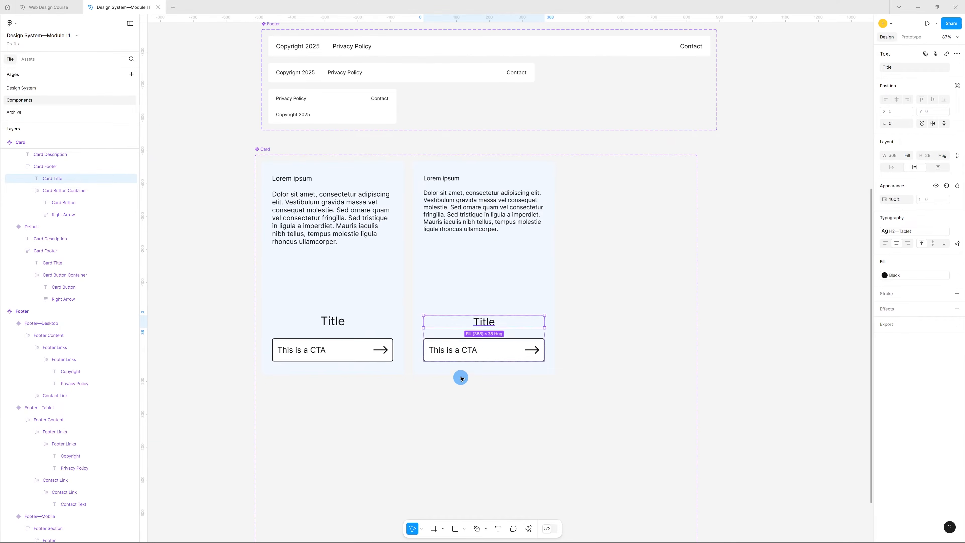
# - Apply the Button Text—Tablet style to the second card's "This is a CTA" text
pyautogui.click(462, 351)
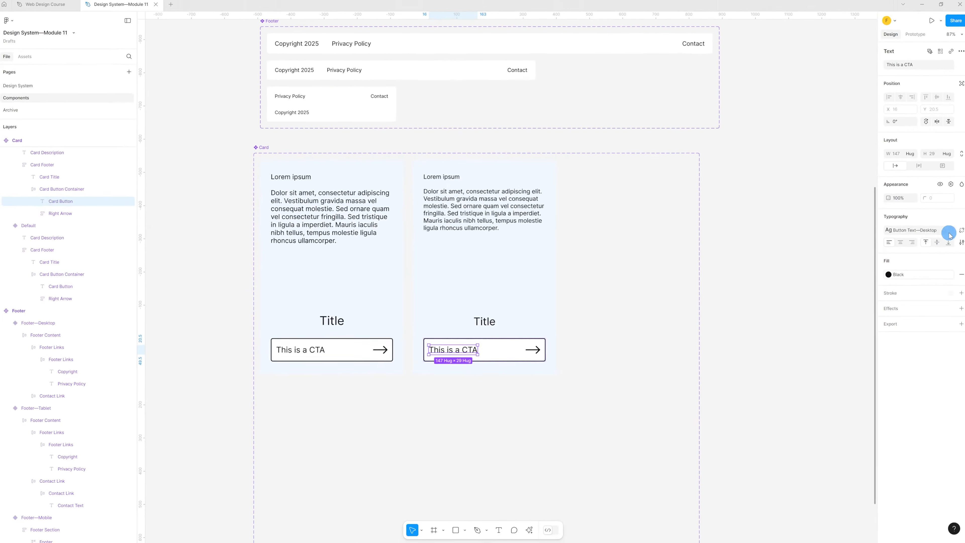
pyautogui.click(882, 263)
pyautogui.scroll(-3, 846, 386)
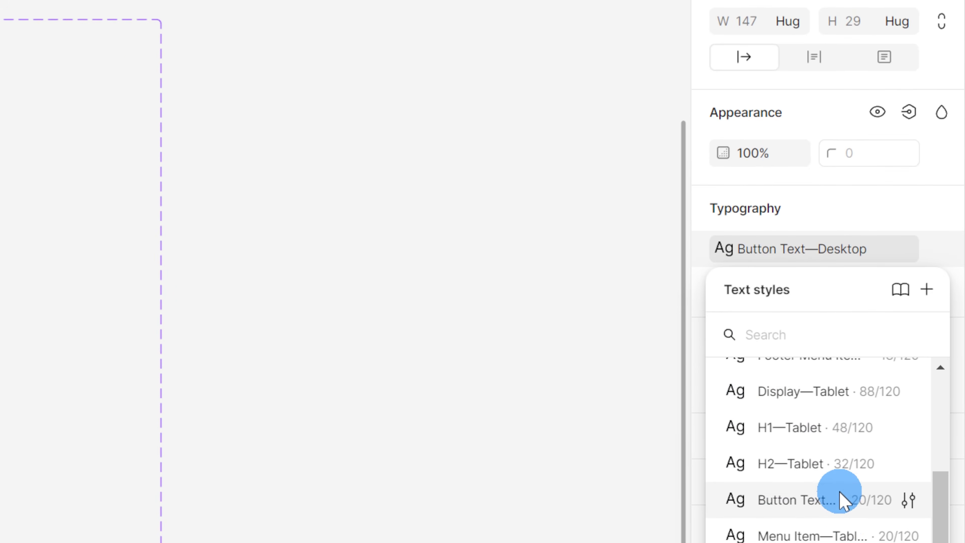
pyautogui.click(846, 478)
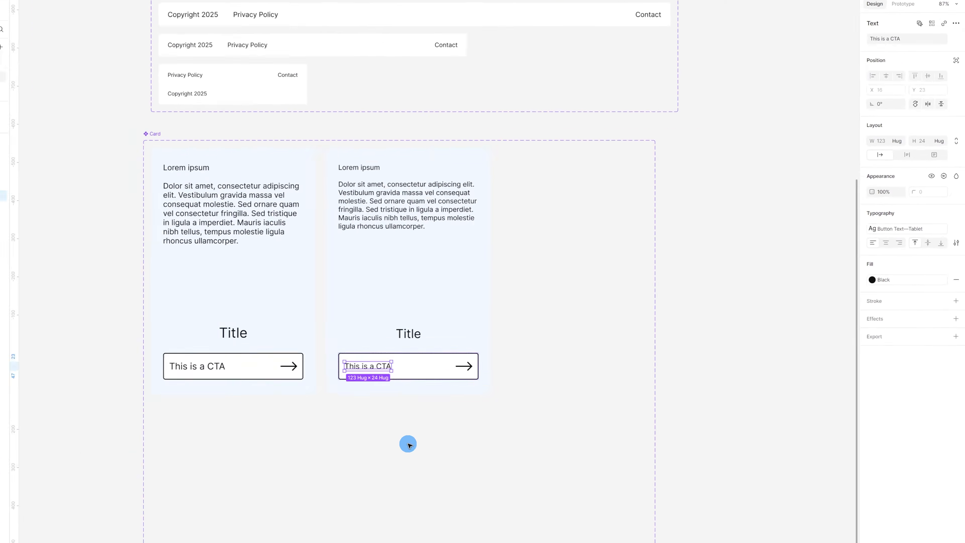
# - Add a third variant to the Card component set, based on the tablet card
pyautogui.click(484, 418)
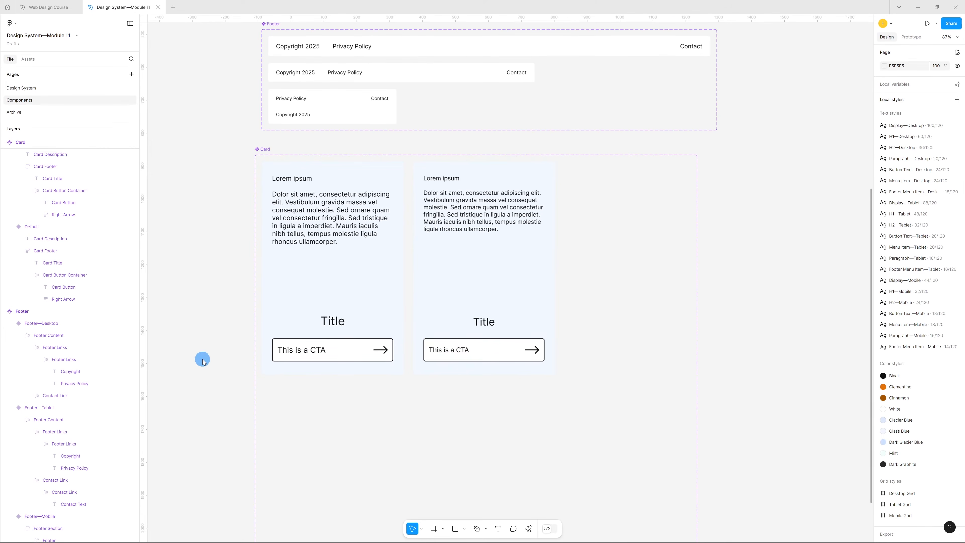
pyautogui.click(487, 320)
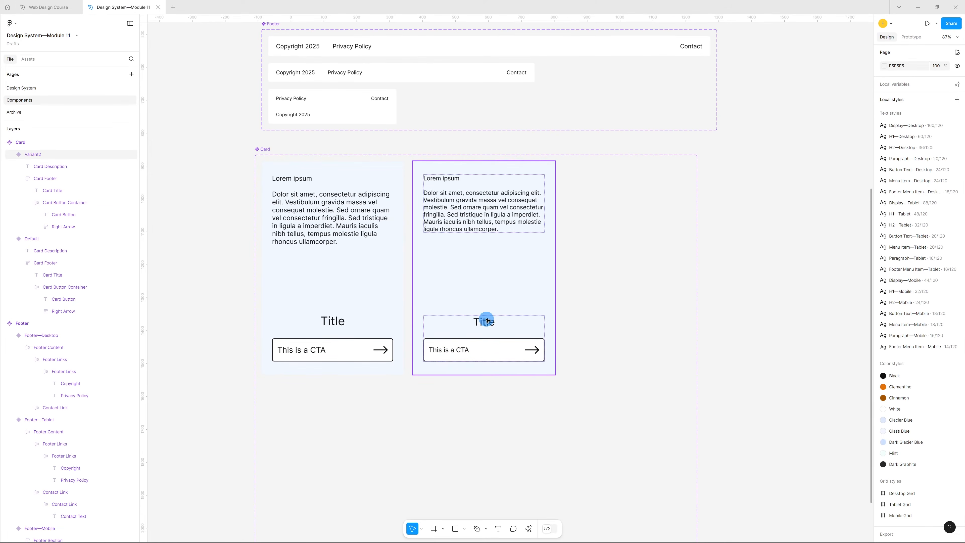
pyautogui.click(483, 384)
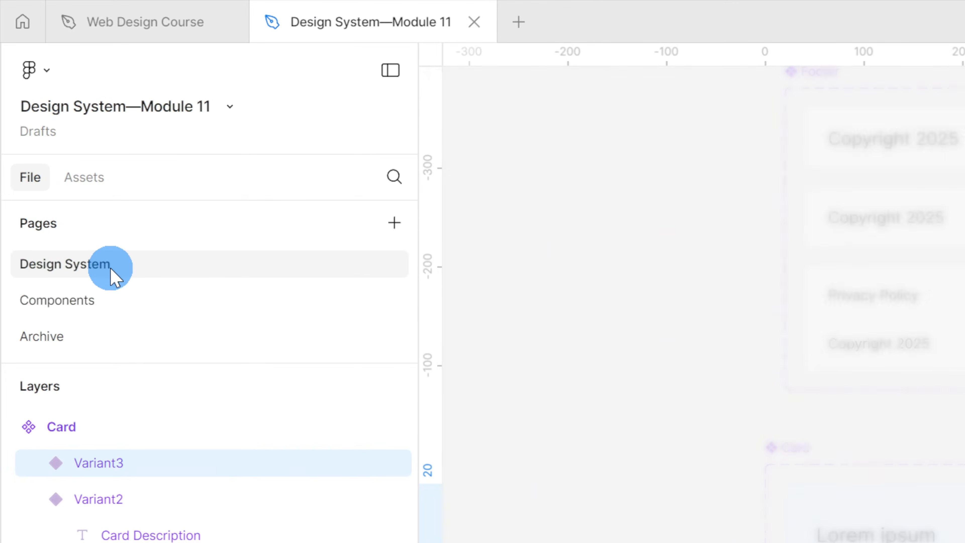
# - Copy the properties of the Atom card in the mobile homepage example on the Design System page
pyautogui.click(110, 268)
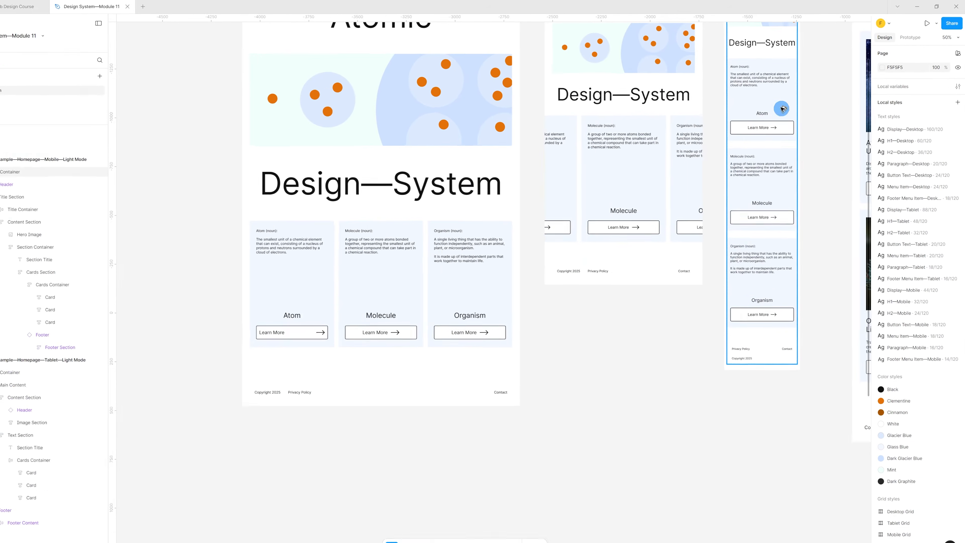
pyautogui.click(782, 109)
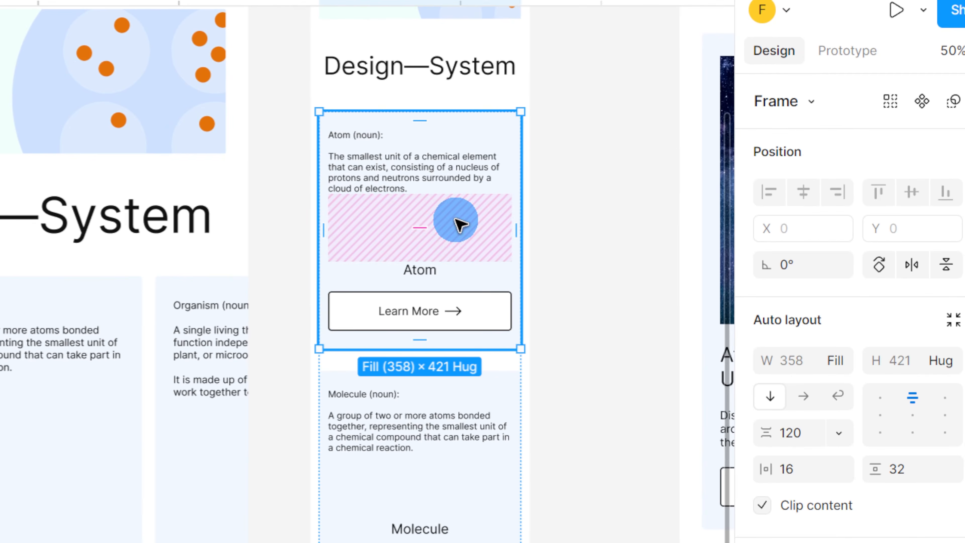
pyautogui.rightClick(459, 225)
pyautogui.moveTo(625, 323)
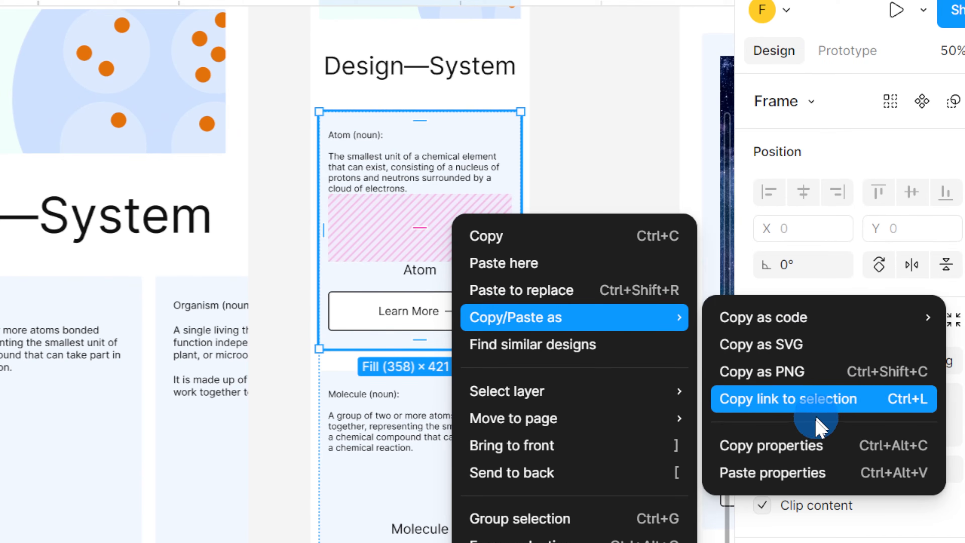
pyautogui.click(793, 446)
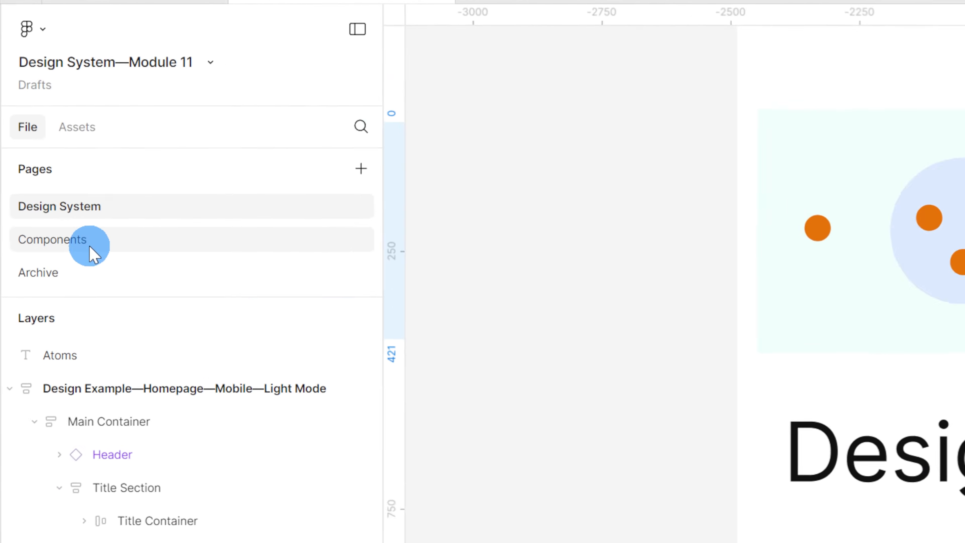
# - Paste the copied mobile card properties onto the third Card variant on the Components page
pyautogui.click(35, 104)
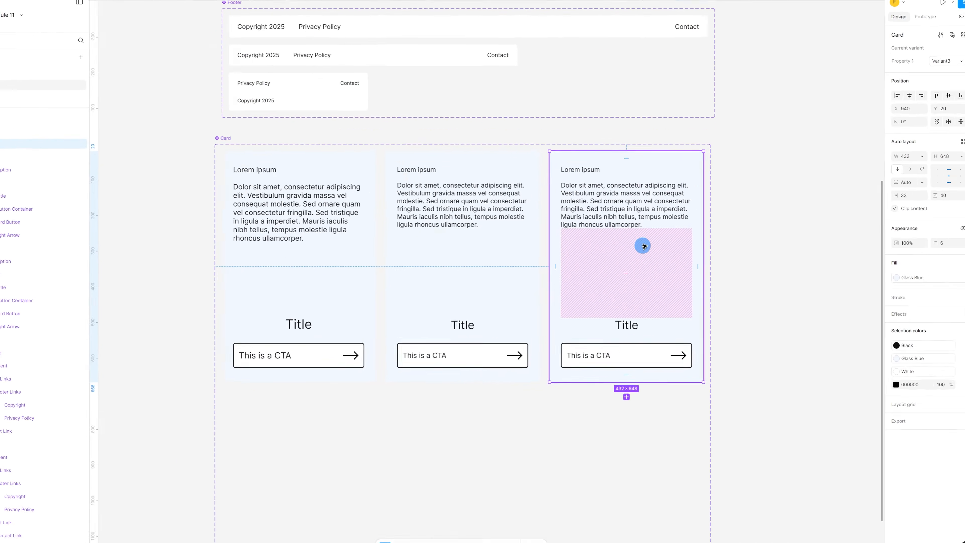
pyautogui.rightClick(652, 222)
pyautogui.moveTo(676, 258)
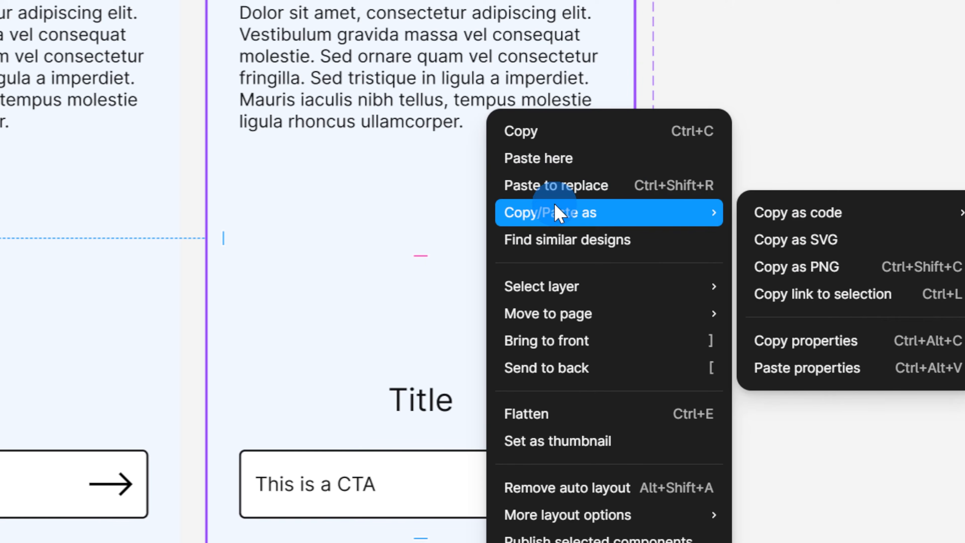
pyautogui.click(808, 368)
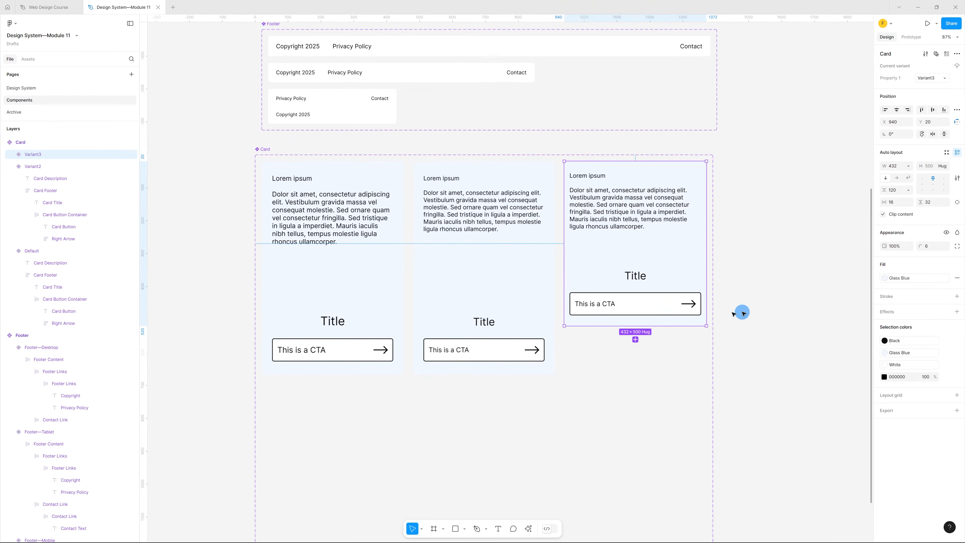
pyautogui.click(167, 360)
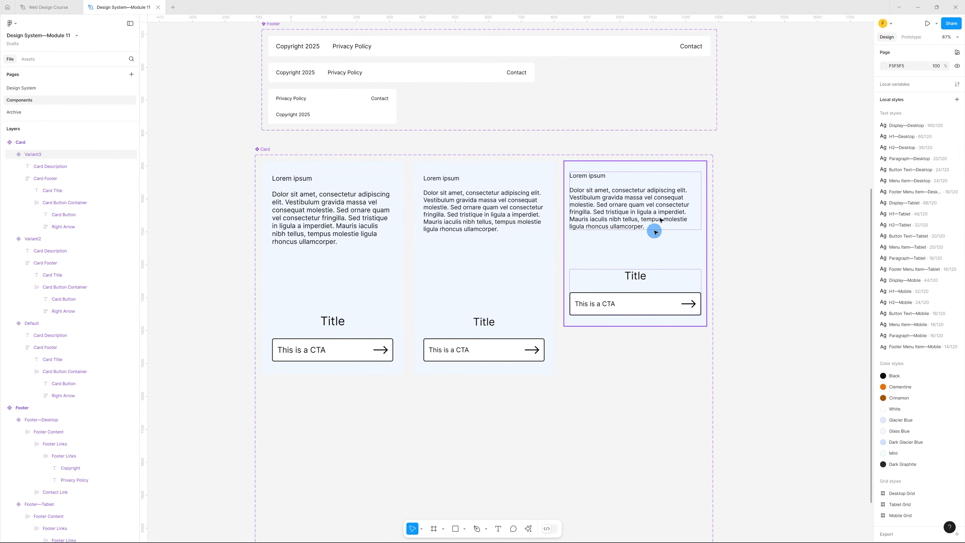
# - Apply the Paragraph—Mobile text style to the third card's description
pyautogui.doubleClick(626, 207)
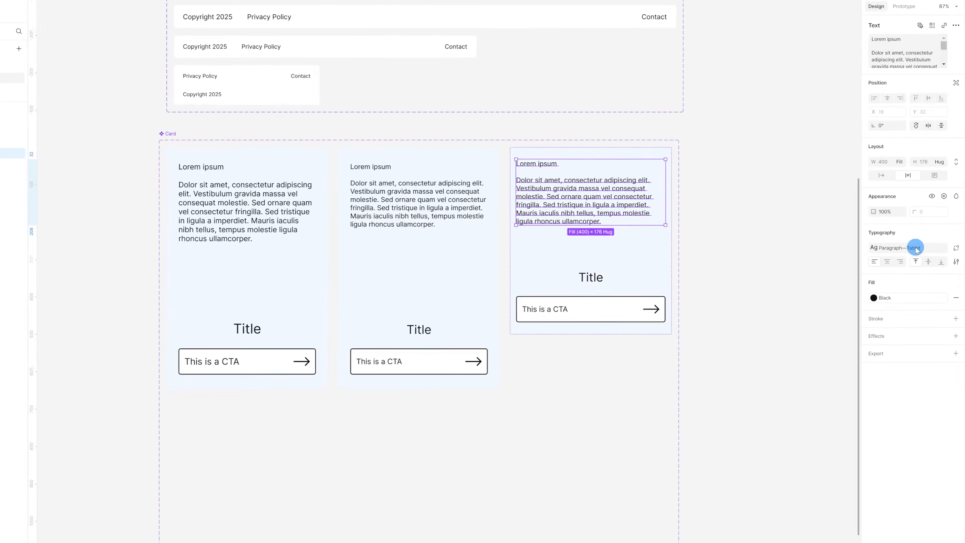
pyautogui.click(923, 250)
pyautogui.scroll(-3, 834, 489)
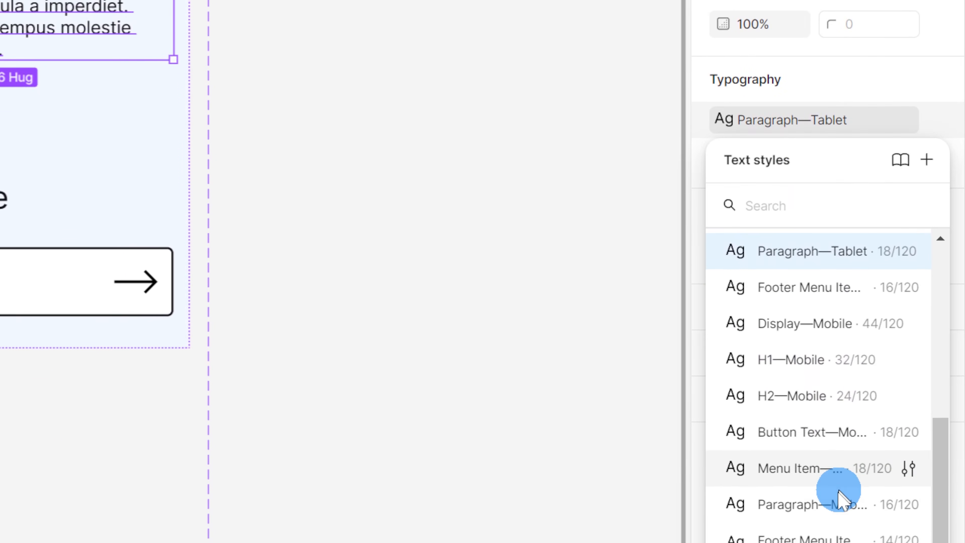
pyautogui.click(839, 500)
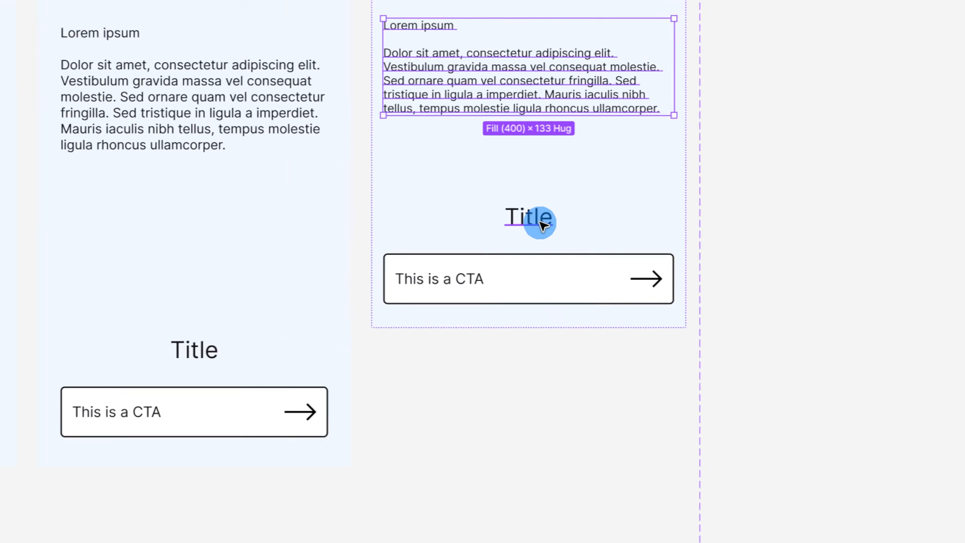
# - Apply the H2—Mobile text style to the third card's title
pyautogui.click(638, 261)
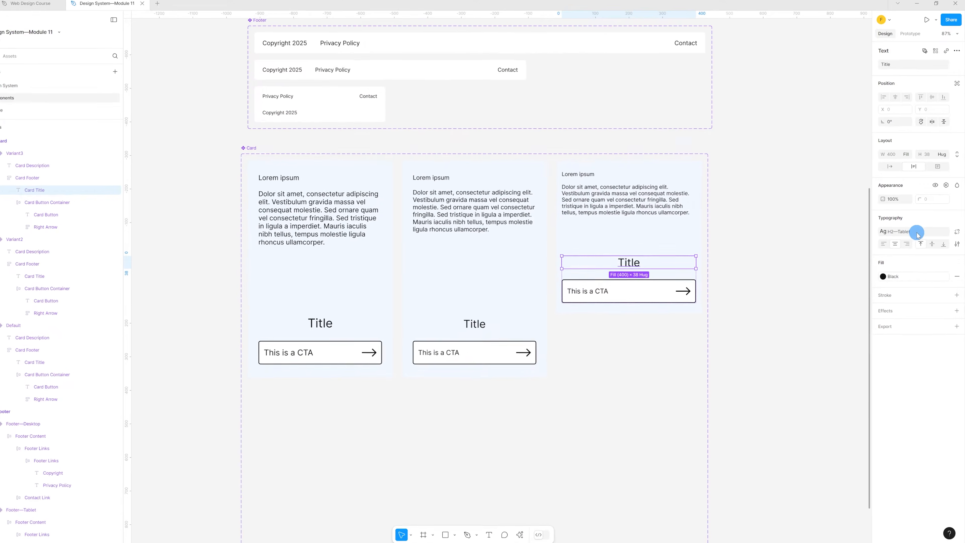
pyautogui.click(910, 229)
pyautogui.scroll(-3, 924, 301)
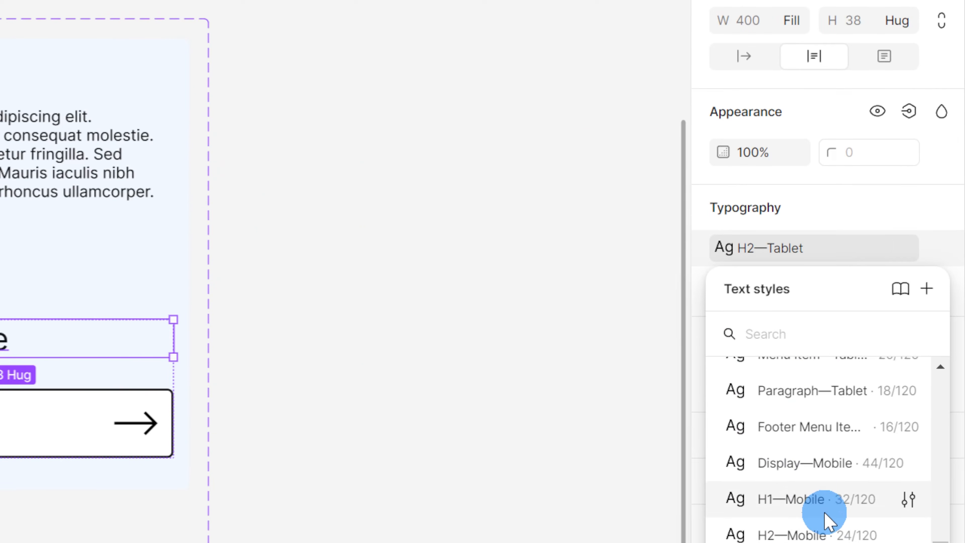
pyautogui.click(827, 531)
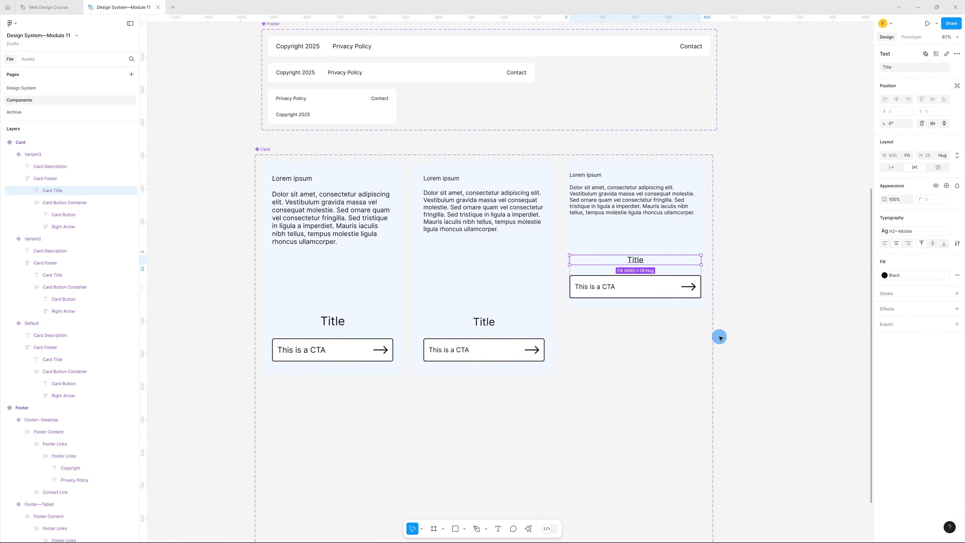
# - Apply the Button Text—Mobile style to the third card's CTA text
pyautogui.click(603, 287)
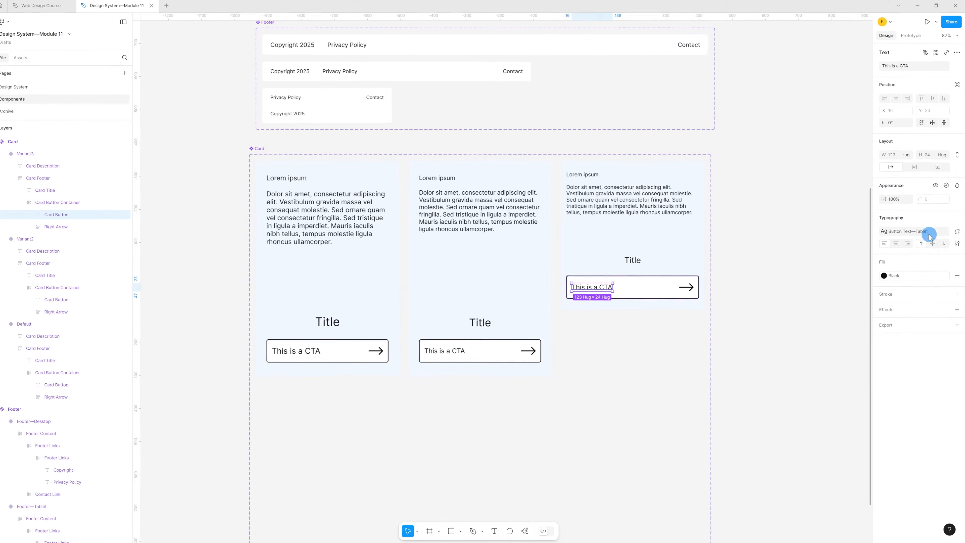
pyautogui.click(927, 233)
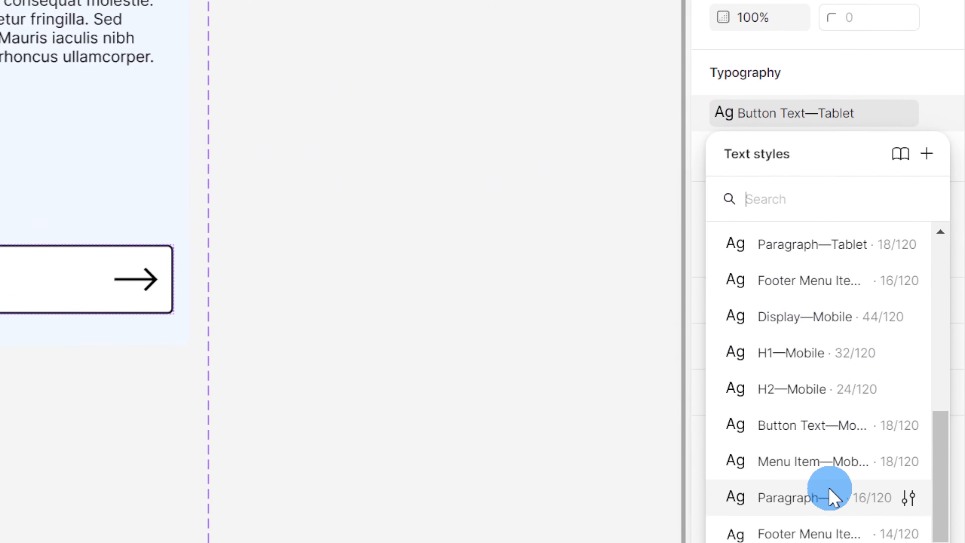
pyautogui.click(823, 416)
pyautogui.click(474, 402)
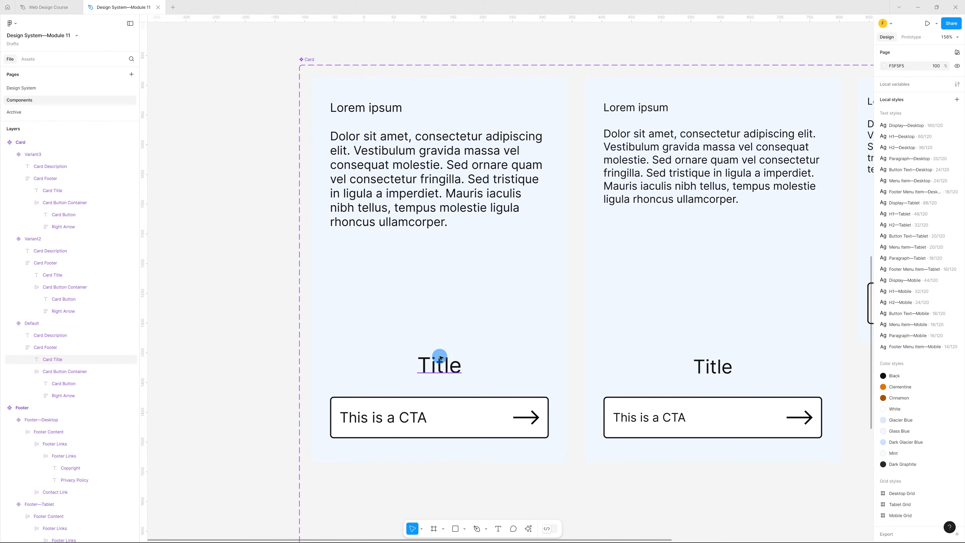
# - Compare the outlined CTA in the Card variants with the existing Simple Button component variants
pyautogui.scroll(-10, 440, 359)
pyautogui.scroll(8, 456, 384)
pyautogui.scroll(8, 506, 295)
pyautogui.scroll(3, 513, 277)
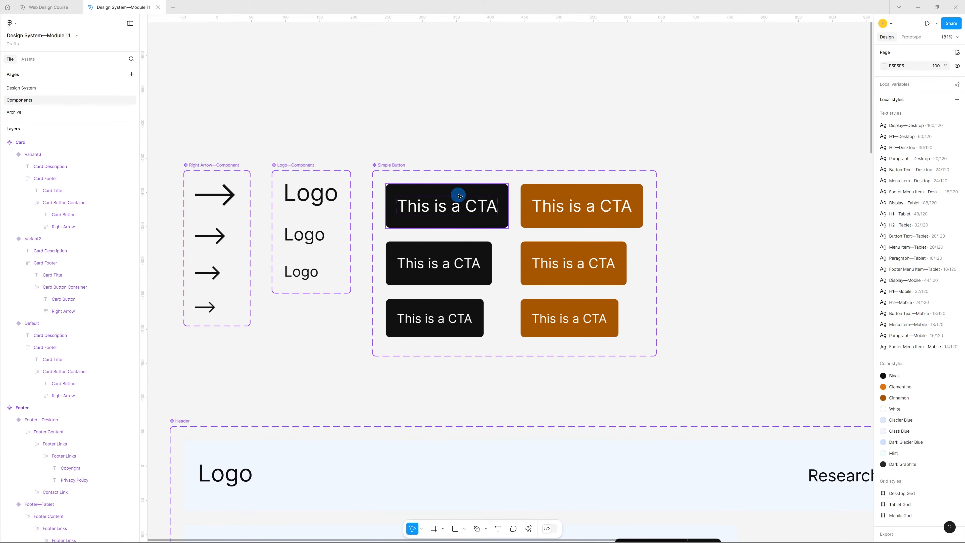
pyautogui.scroll(-8, 459, 206)
pyautogui.scroll(-10, 455, 281)
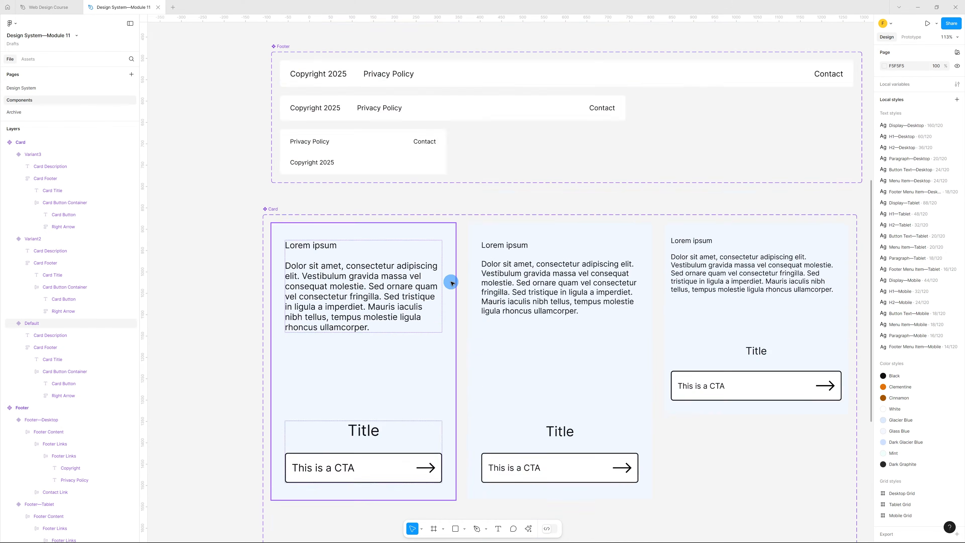
pyautogui.scroll(5, 317, 337)
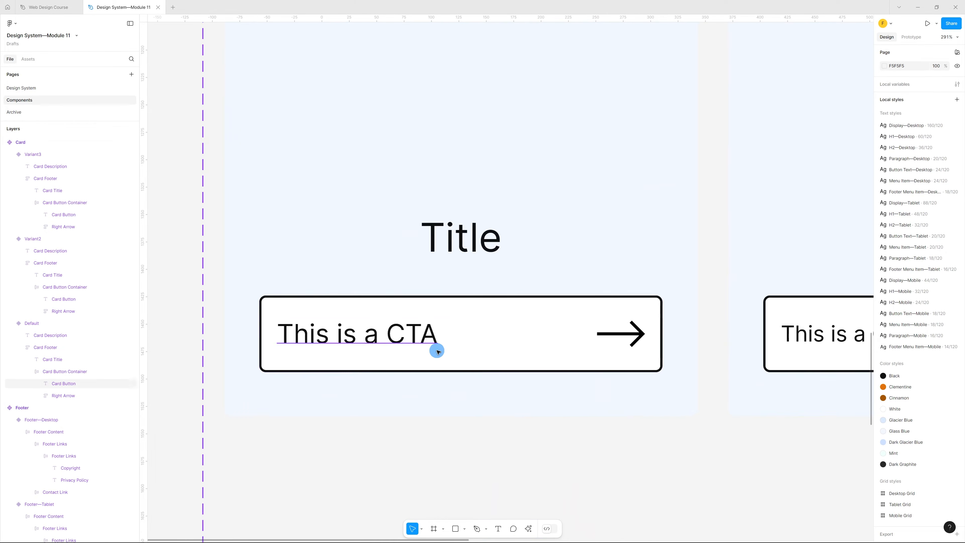
# - Shorten the Card component set's frame to about 724 px high so it fits closely around its three variants
pyautogui.scroll(-2, 467, 334)
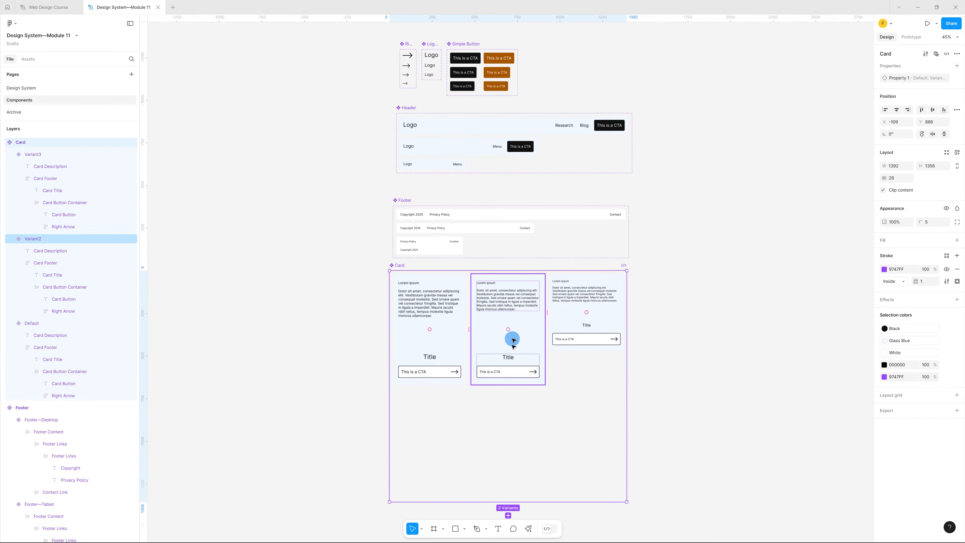
pyautogui.moveTo(552, 503); pyautogui.dragTo(556, 394)
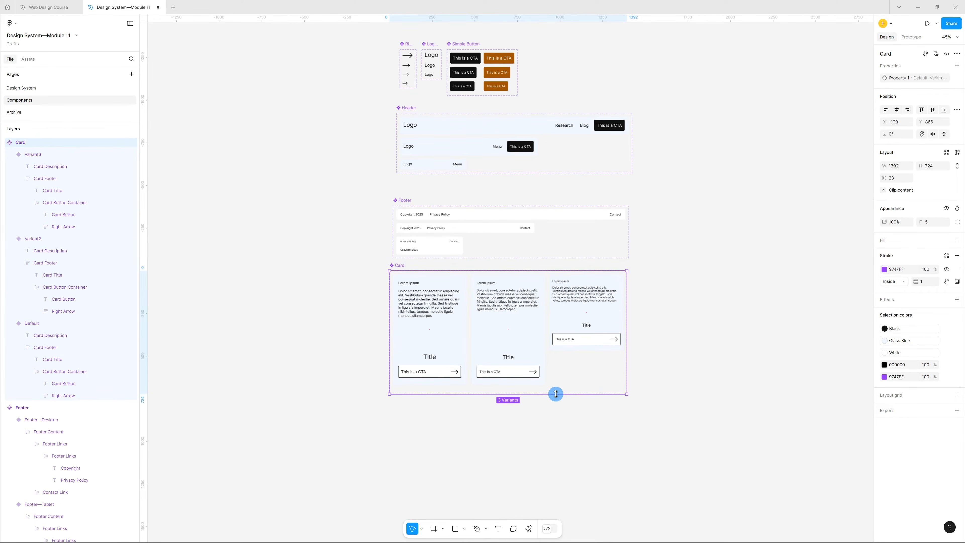
pyautogui.click(629, 437)
# - Move the Simple Button component set up to about Y -536 and extend its height downward to about 440 px
pyautogui.scroll(1, 461, 280)
pyautogui.scroll(5, 523, 239)
pyautogui.scroll(5, 459, 201)
pyautogui.moveTo(430, 209); pyautogui.dragTo(433, 149)
pyautogui.click(516, 298)
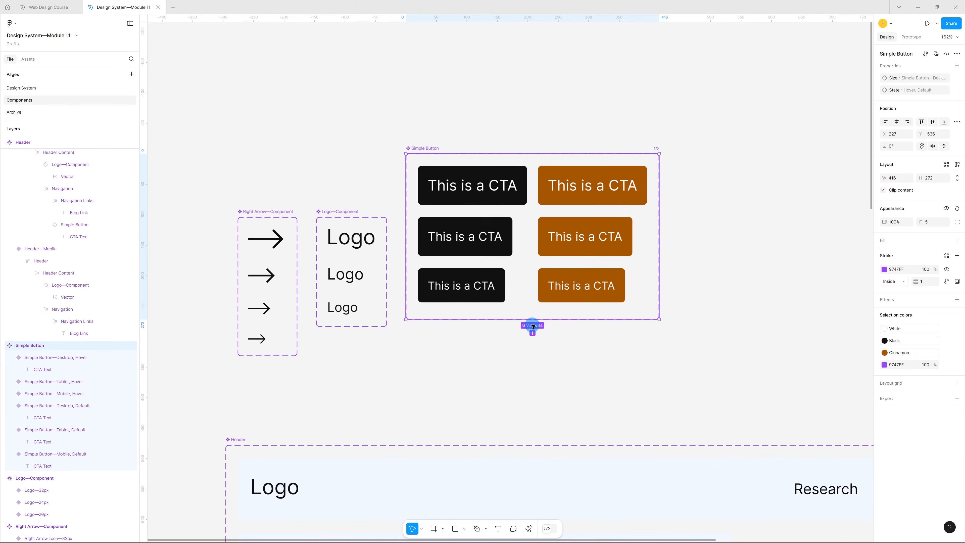
pyautogui.moveTo(542, 319); pyautogui.dragTo(556, 409)
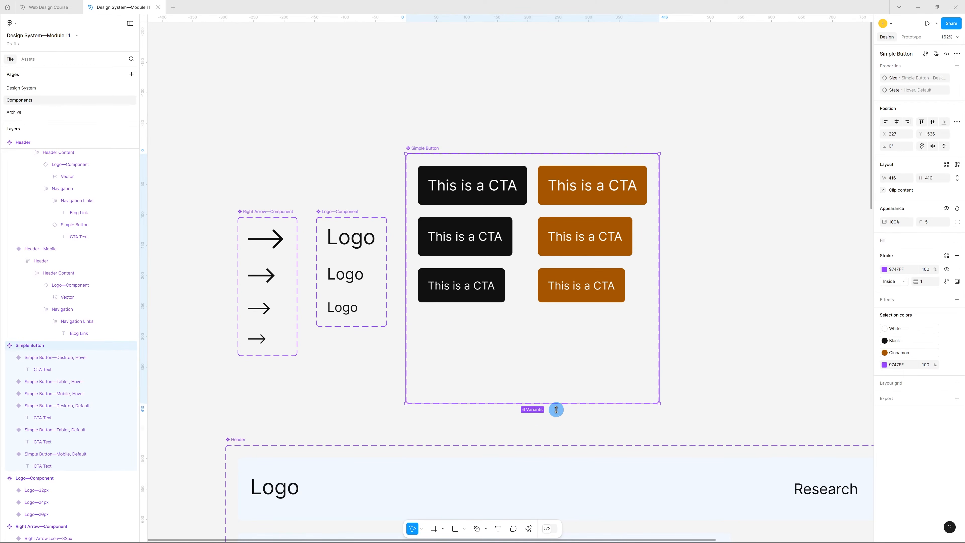
# - Duplicate the black desktop default button and place the copy below the mobile button in the Simple Button set
pyautogui.click(493, 174)
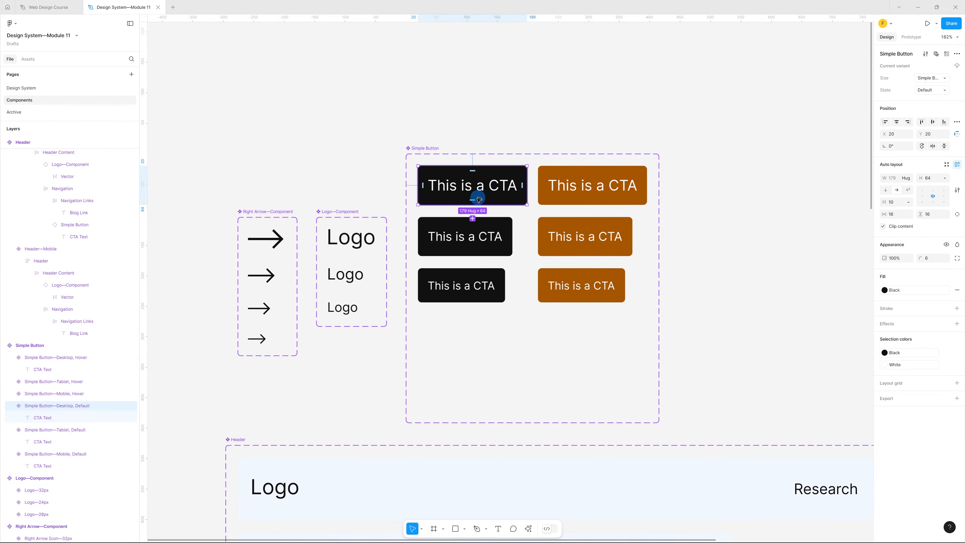
pyautogui.hotkey('ctrl', 'd')
pyautogui.moveTo(502, 189); pyautogui.dragTo(496, 336)
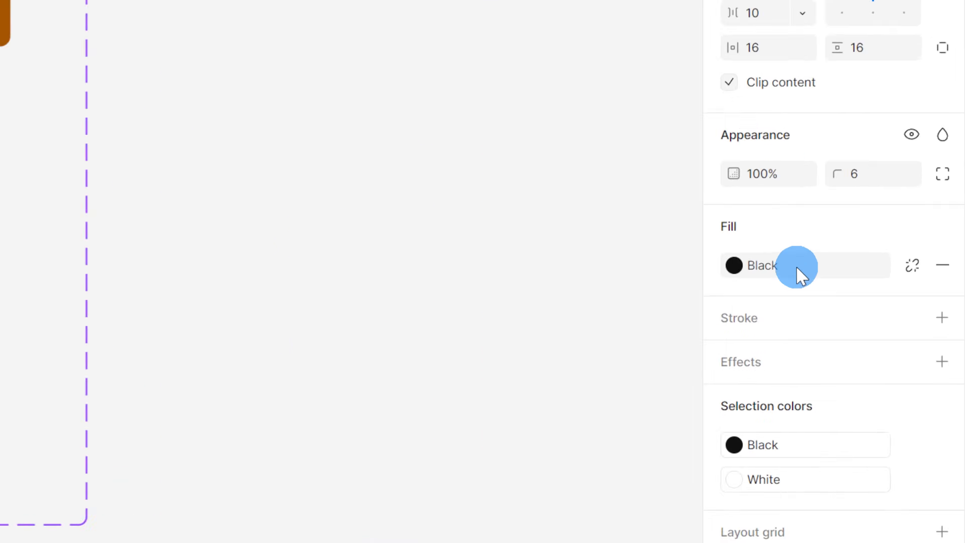
# - Give the duplicated button a White fill and a Black inside stroke with a weight of 2
pyautogui.click(796, 273)
pyautogui.click(533, 498)
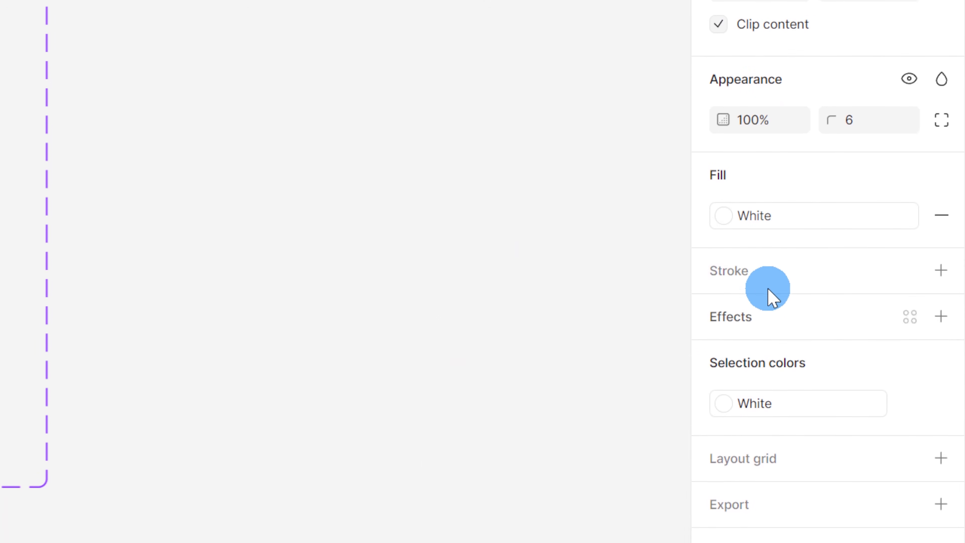
pyautogui.click(777, 271)
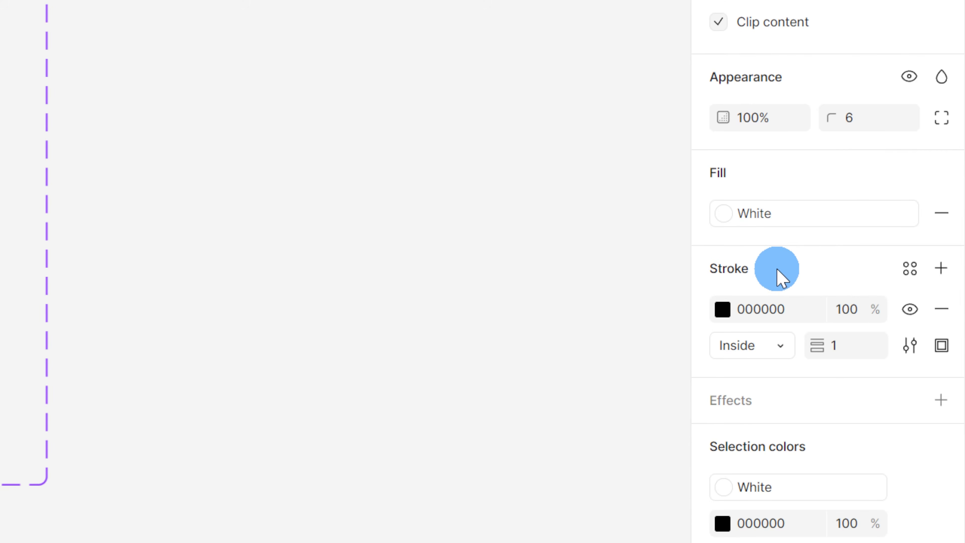
pyautogui.click(722, 309)
pyautogui.click(549, 210)
pyautogui.click(532, 348)
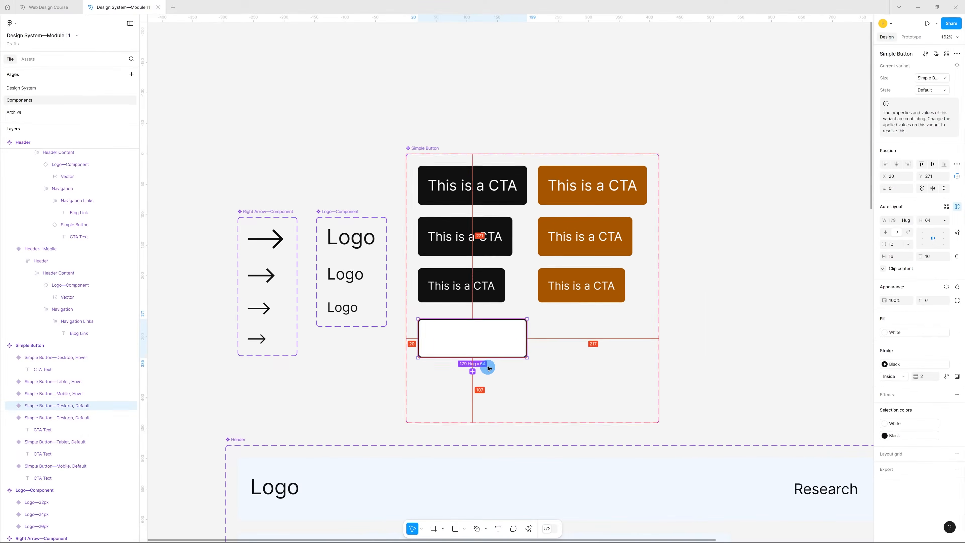
# - Set the CTA text of the outlined button to the Black color style
pyautogui.doubleClick(479, 343)
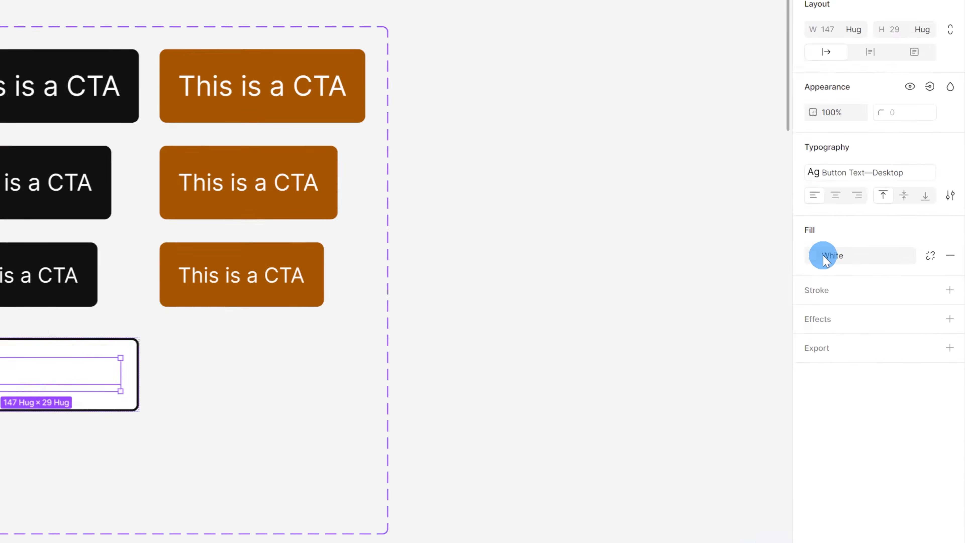
pyautogui.click(823, 260)
pyautogui.click(519, 377)
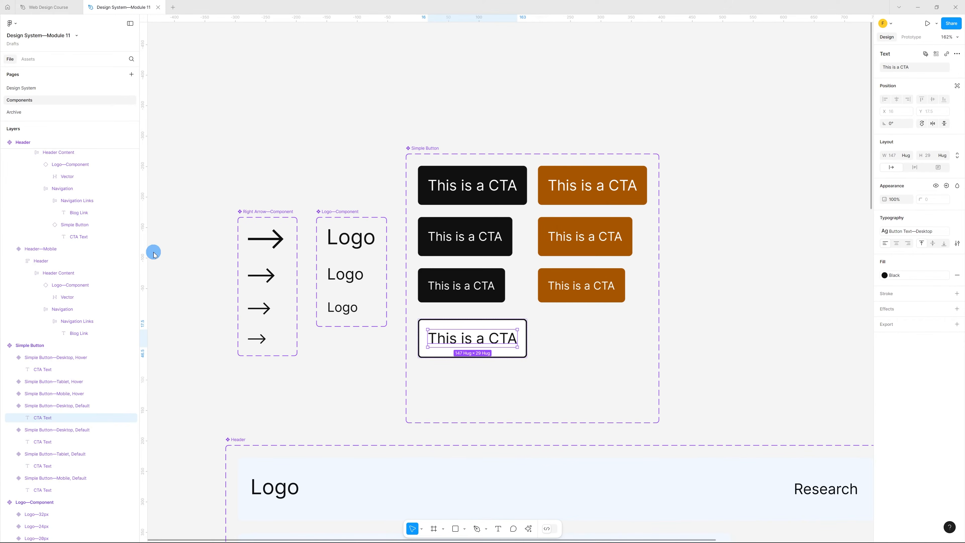
# - Add a copy of the 32px Right Arrow component after the CTA text inside the outlined button
pyautogui.click(154, 252)
pyautogui.click(273, 241)
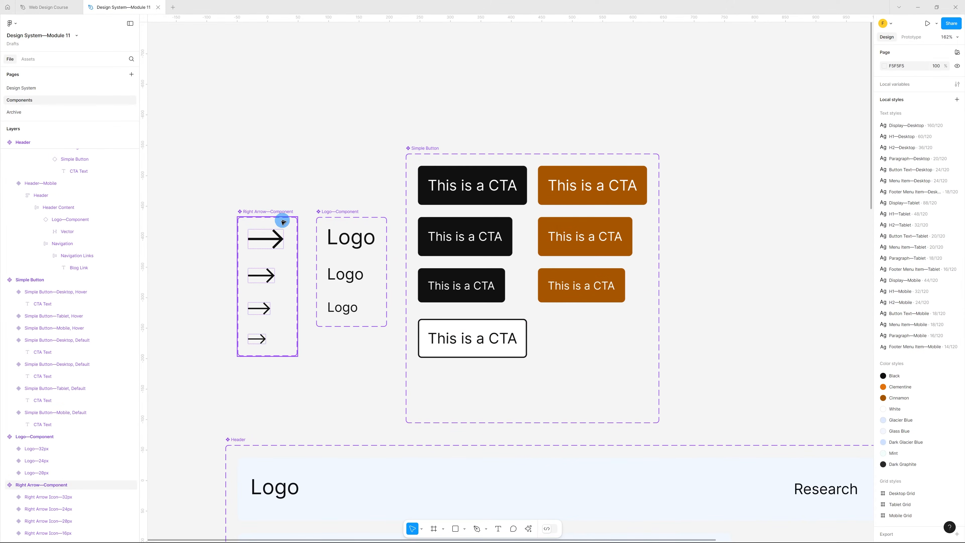
pyautogui.click(265, 237)
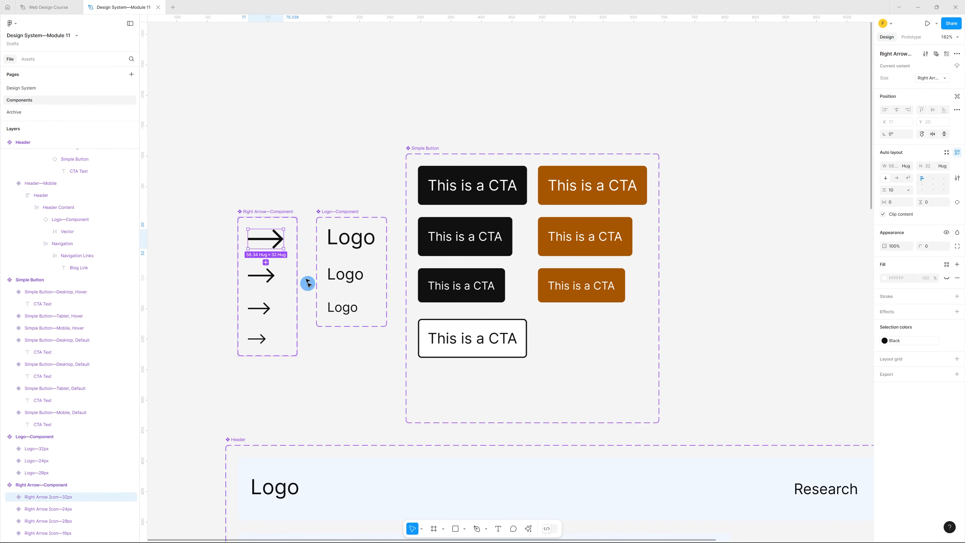
pyautogui.click(265, 240)
pyautogui.moveTo(262, 240); pyautogui.dragTo(509, 345)
pyautogui.click(597, 360)
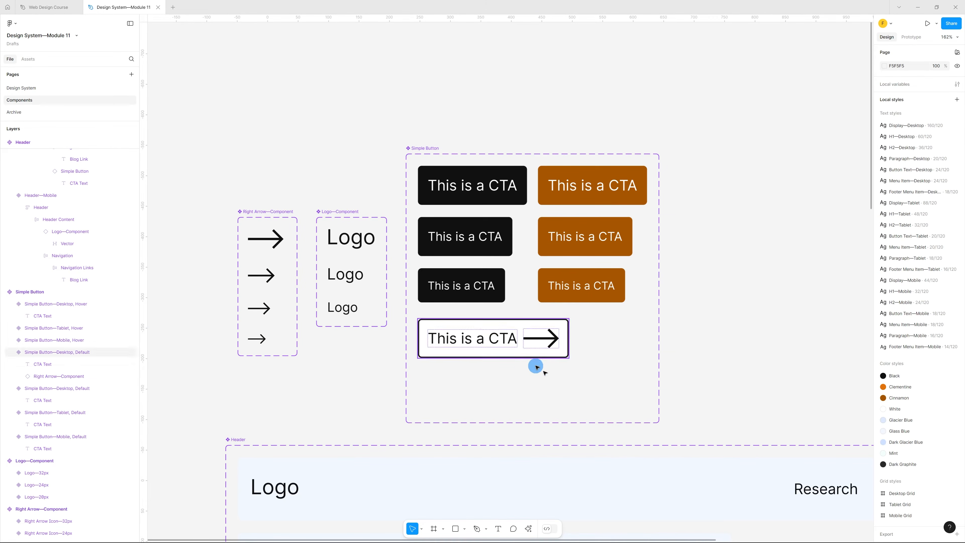
# - Switch the outlined button's arrow to the Right Arrow Icon—24px size
pyautogui.doubleClick(545, 338)
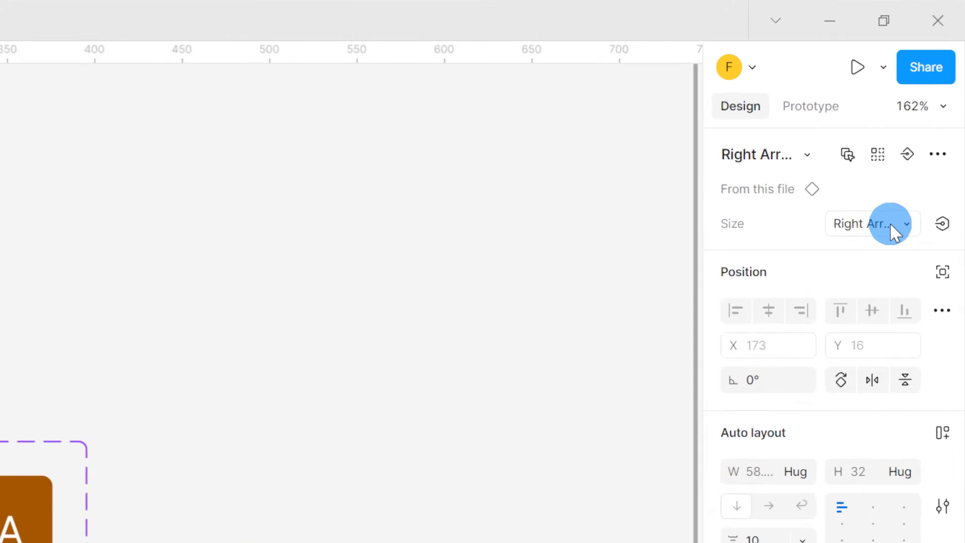
pyautogui.click(941, 81)
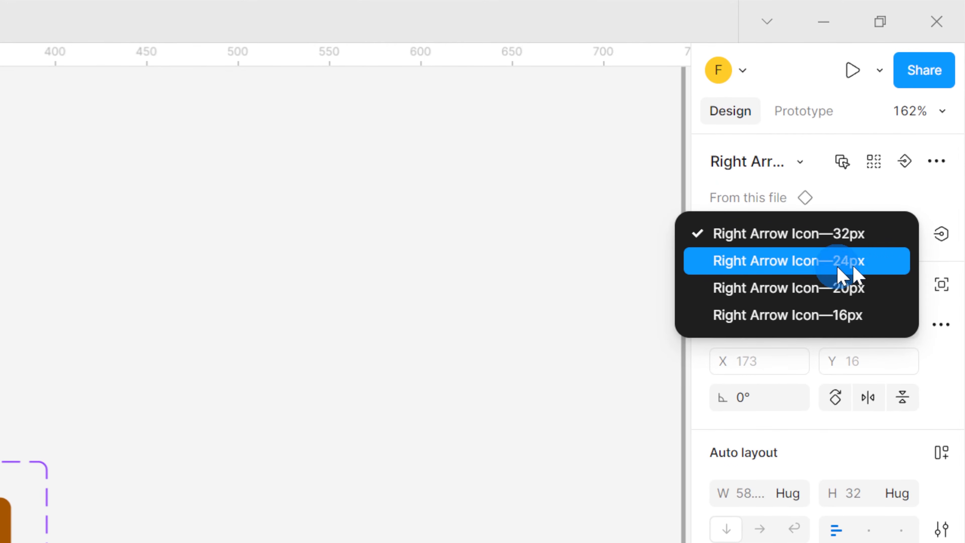
pyautogui.click(874, 266)
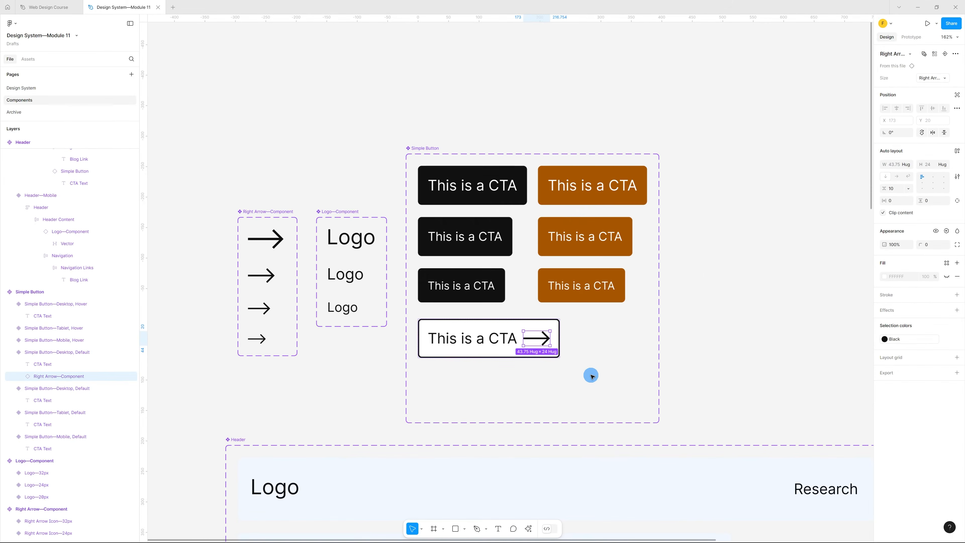
pyautogui.click(591, 376)
# - Set the outlined button's arrow to the Right Arrow Icon—20px size
pyautogui.click(549, 337)
pyautogui.click(531, 339)
pyautogui.click(932, 78)
pyautogui.click(935, 87)
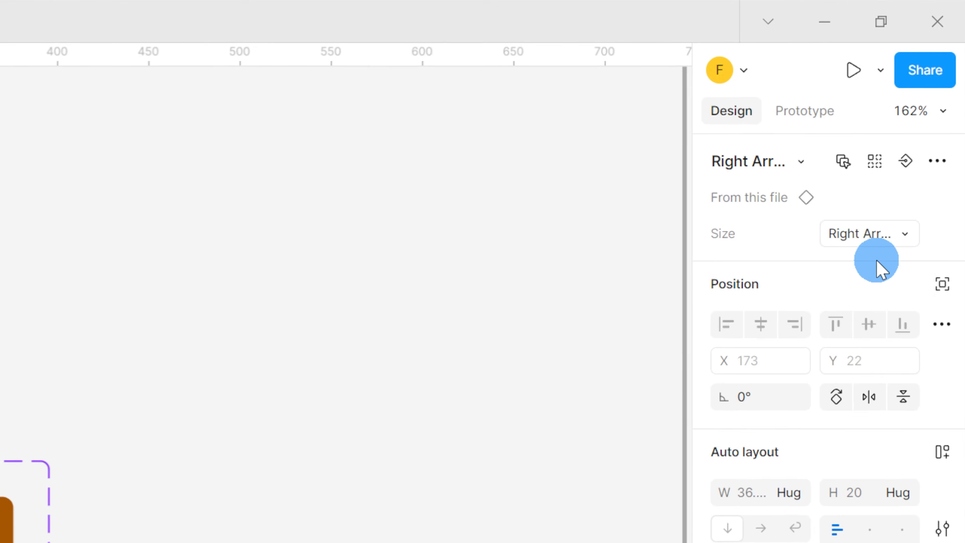
pyautogui.click(498, 427)
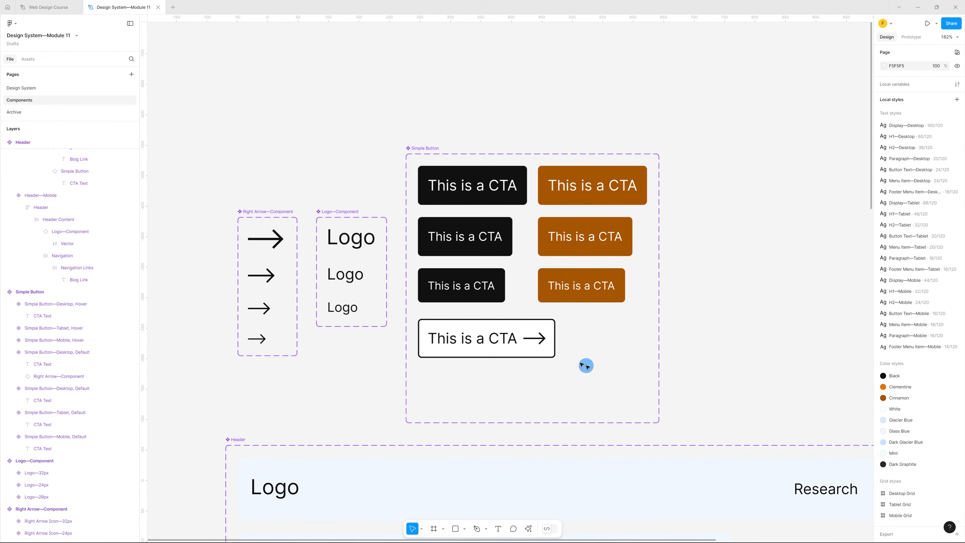
# - Set the outlined button's auto layout gap to Auto and rename its variant Size value to Alternative Button—Desktop
pyautogui.click(507, 328)
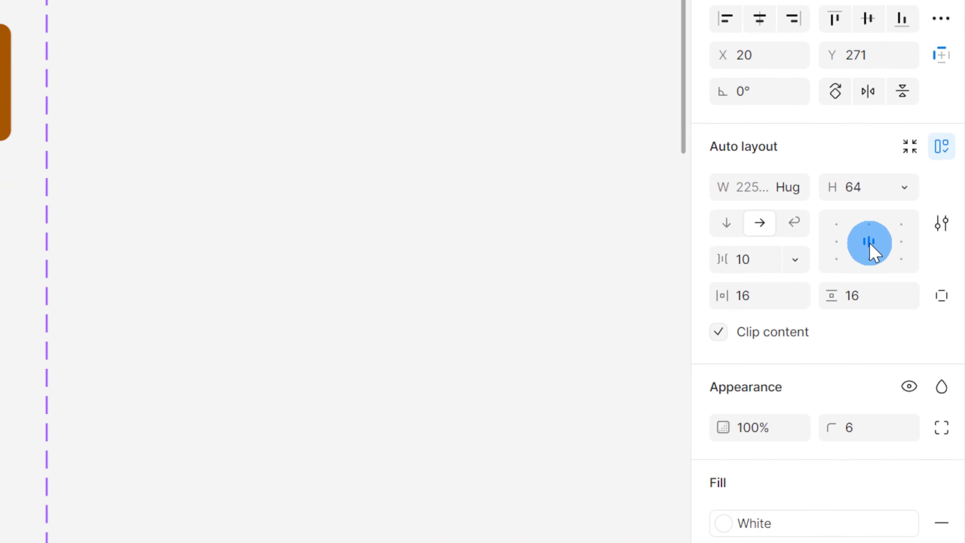
pyautogui.doubleClick(933, 241)
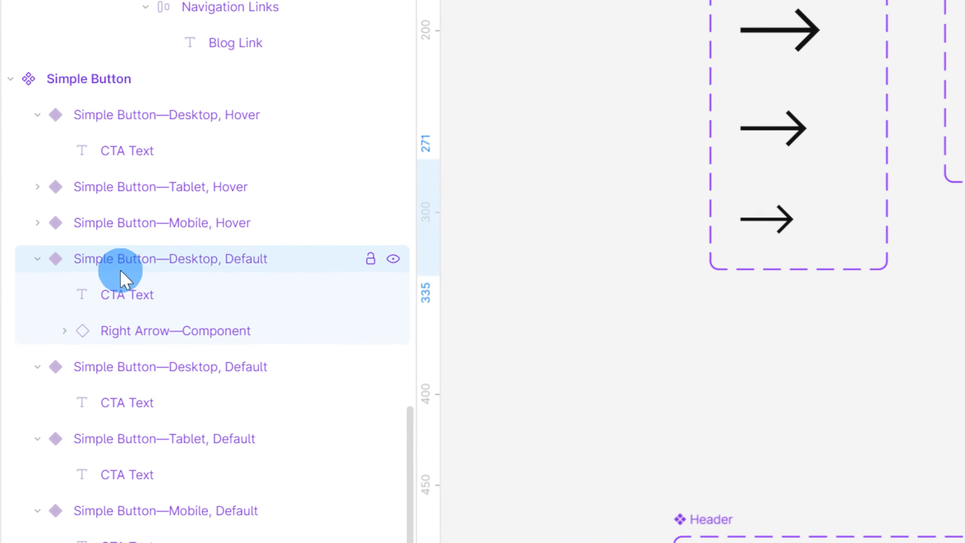
pyautogui.doubleClick(113, 259)
pyautogui.click(129, 254)
pyautogui.moveTo(152, 259); pyautogui.dragTo(116, 257)
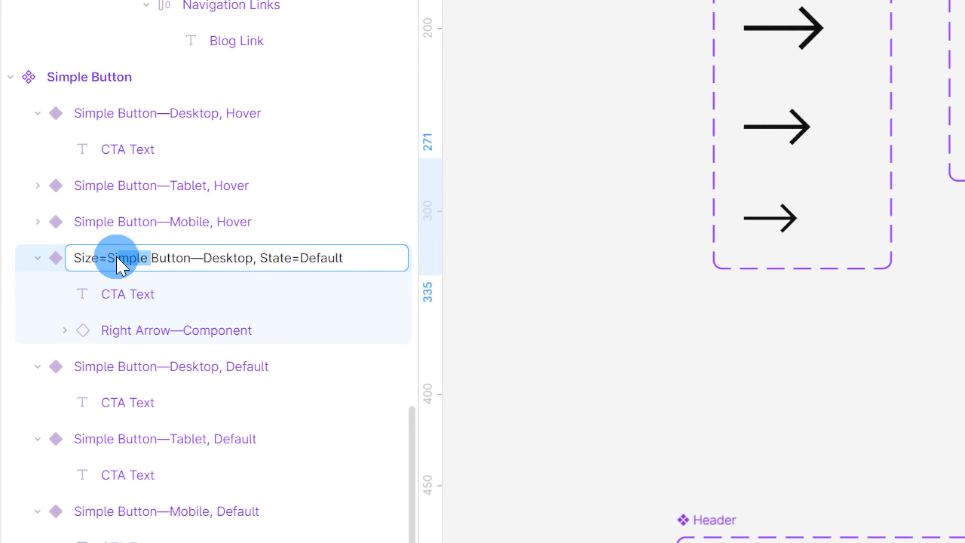
pyautogui.write('A;')
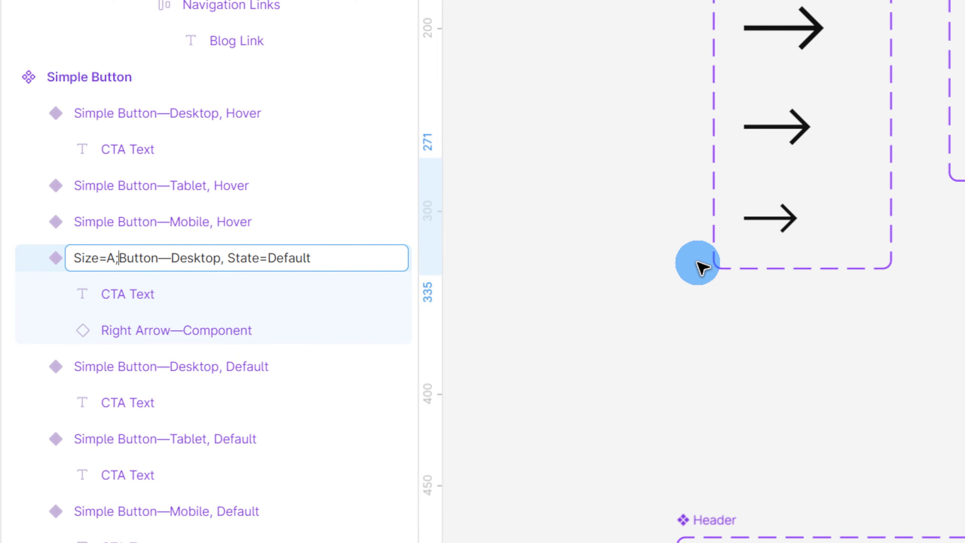
pyautogui.write('ternati')
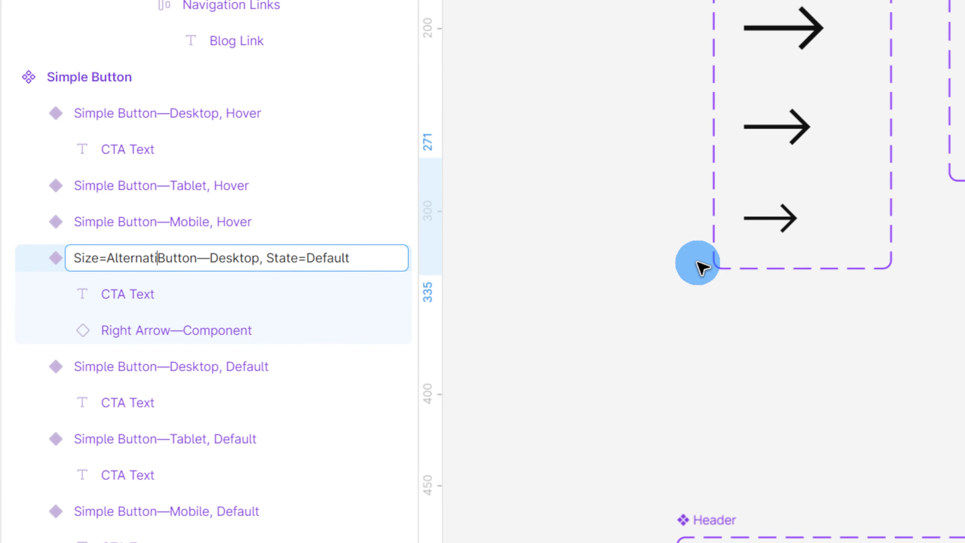
pyautogui.write('ve')
pyautogui.press('Return')
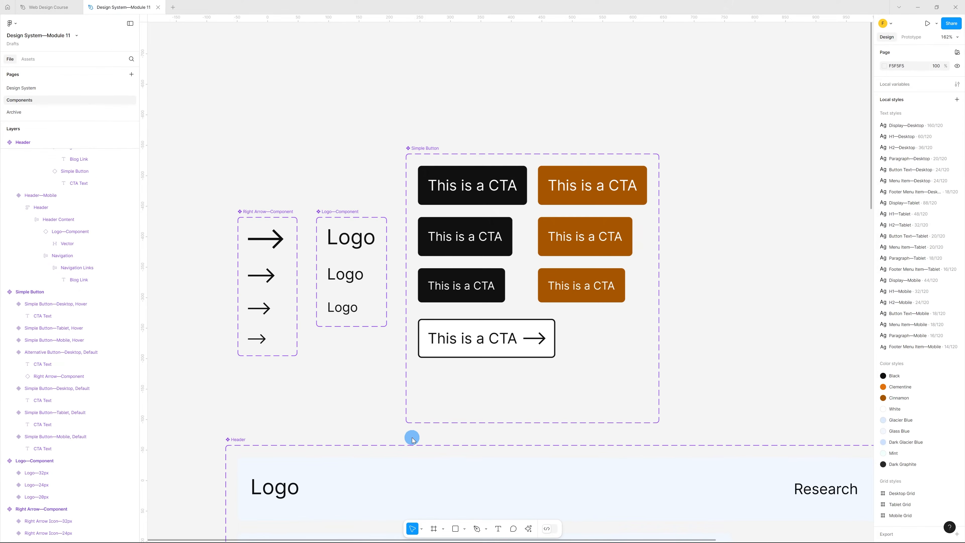
# - Move the Simple Button component set further up and extend its frame downward to make room for more variants
pyautogui.click(428, 148)
pyautogui.moveTo(428, 148); pyautogui.dragTo(428, 27)
pyautogui.moveTo(518, 299); pyautogui.dragTo(524, 412)
# - Add a variant below the outlined desktop button and set its CTA text style to Button Text—Tablet
pyautogui.click(494, 214)
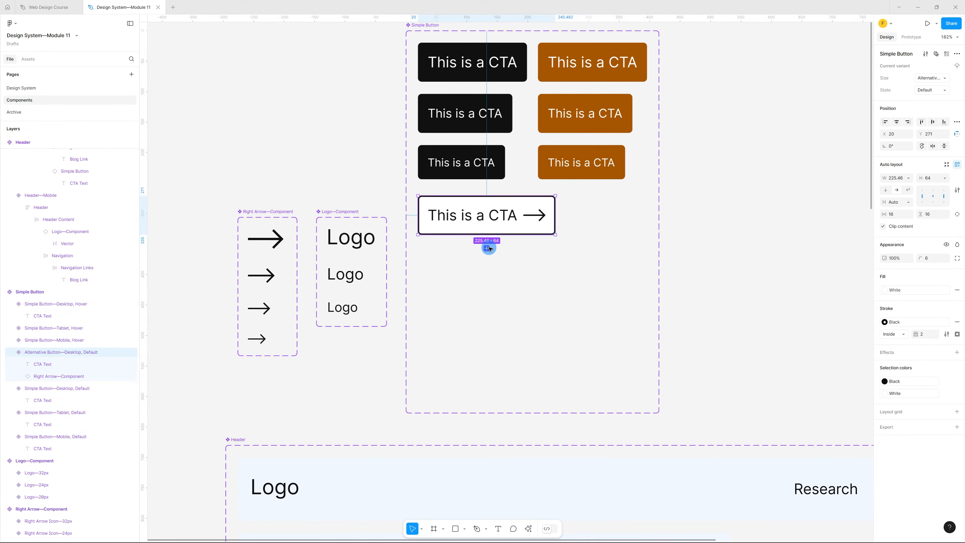
pyautogui.click(488, 249)
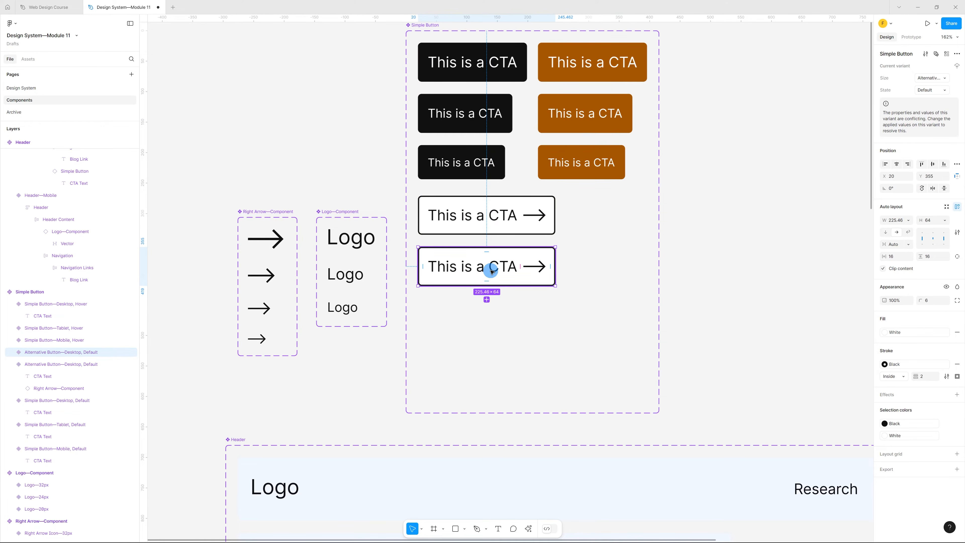
pyautogui.doubleClick(491, 271)
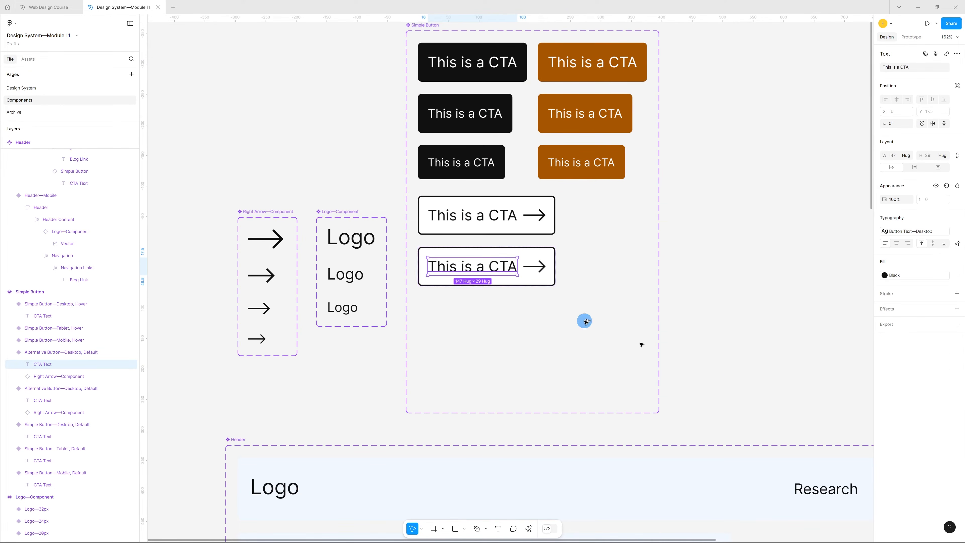
pyautogui.click(932, 231)
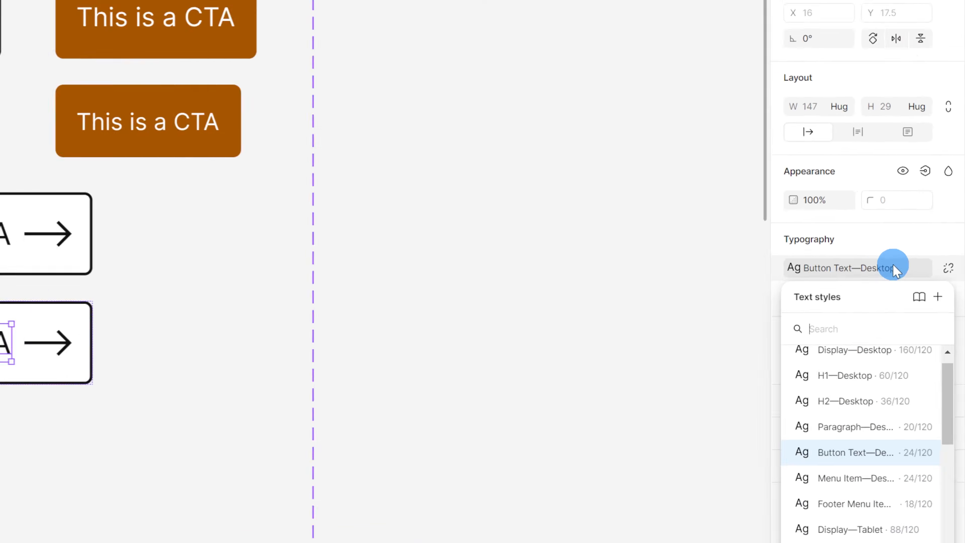
pyautogui.scroll(-3, 850, 410)
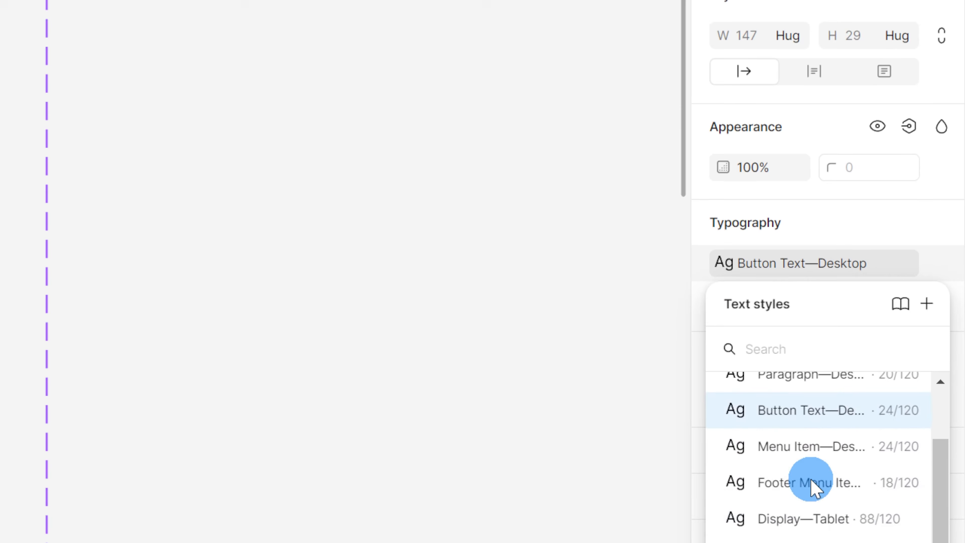
pyautogui.click(817, 540)
pyautogui.click(512, 304)
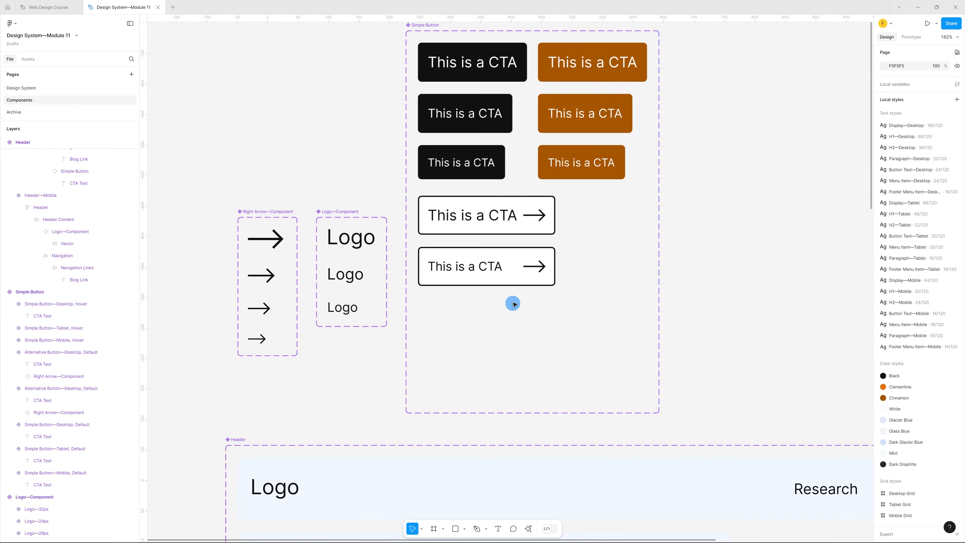
# - Add a third outlined variant below the tablet one and set its CTA text style to Button Text—Mobile
pyautogui.click(530, 256)
pyautogui.click(489, 300)
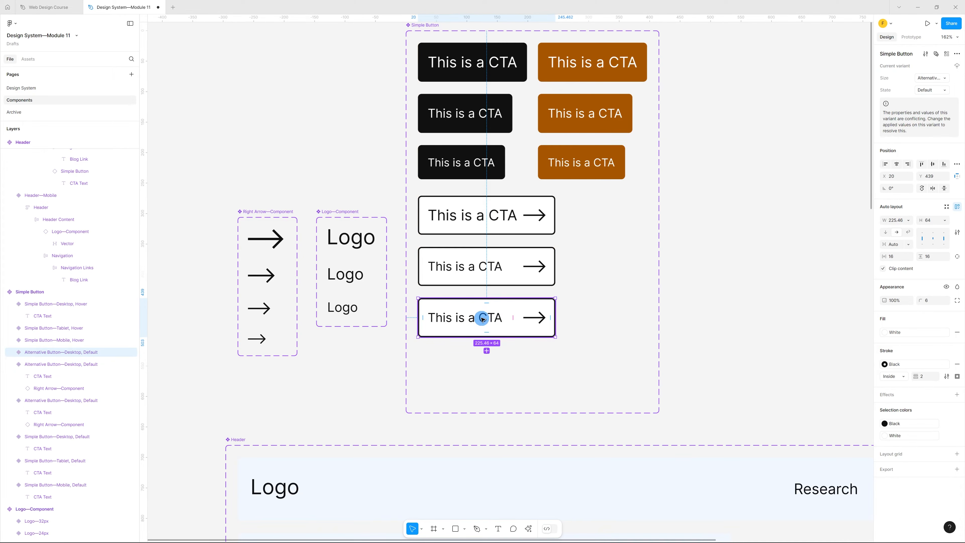
pyautogui.doubleClick(501, 316)
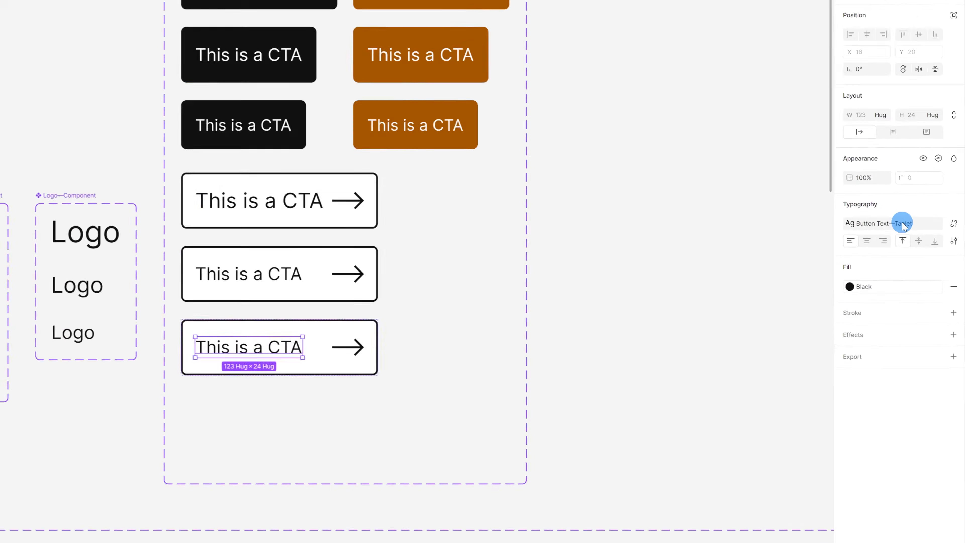
pyautogui.click(923, 231)
pyautogui.scroll(-5, 908, 331)
pyautogui.click(830, 490)
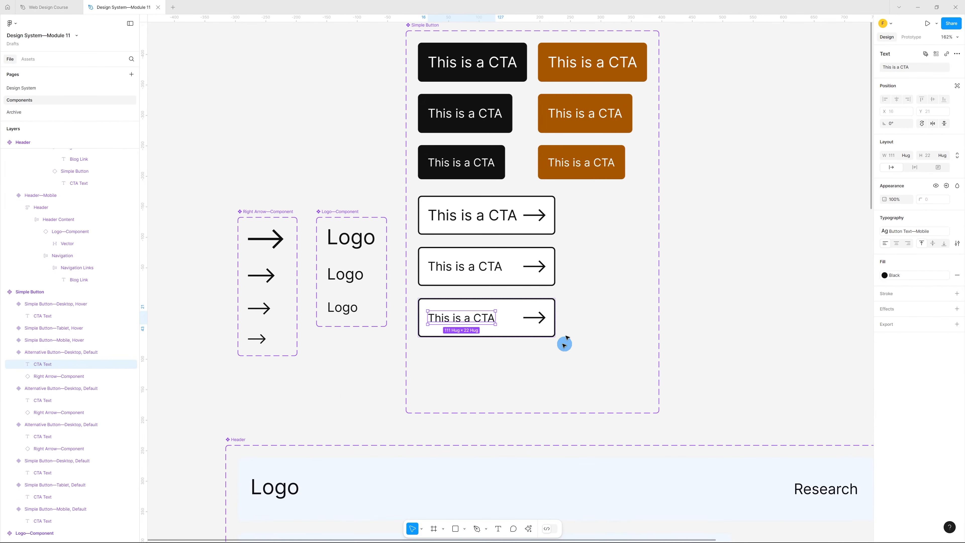
# - Switch the arrow in the third outlined button to the Right Arrow Icon—16px size
pyautogui.click(535, 319)
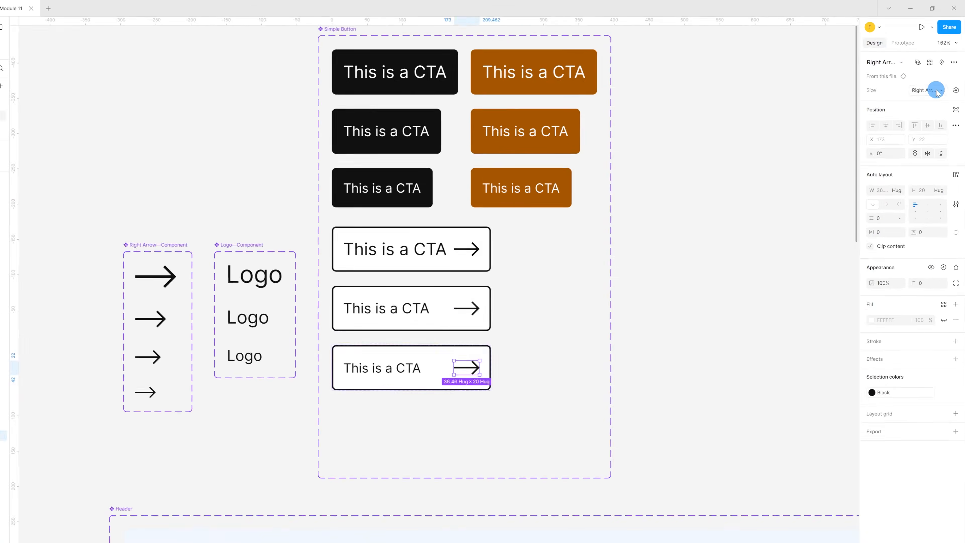
pyautogui.click(931, 84)
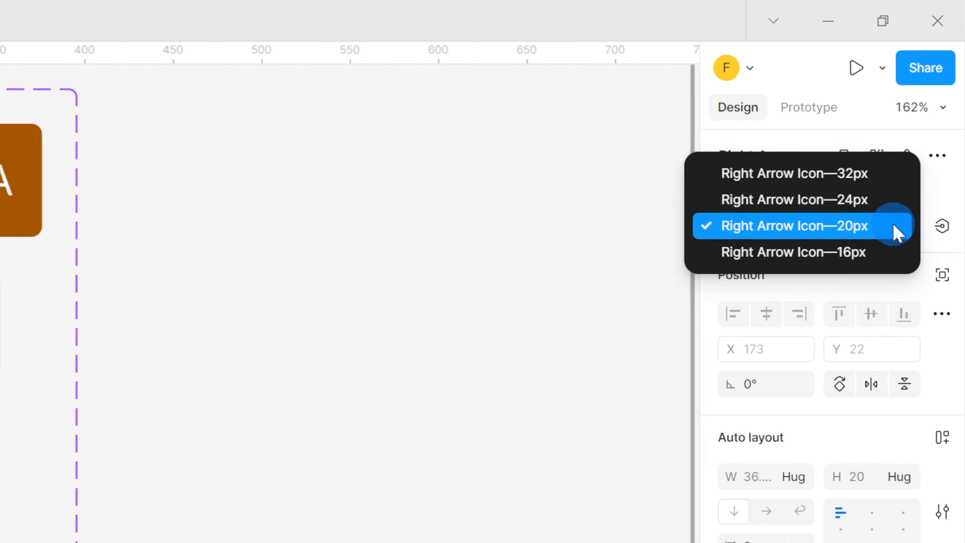
pyautogui.click(840, 268)
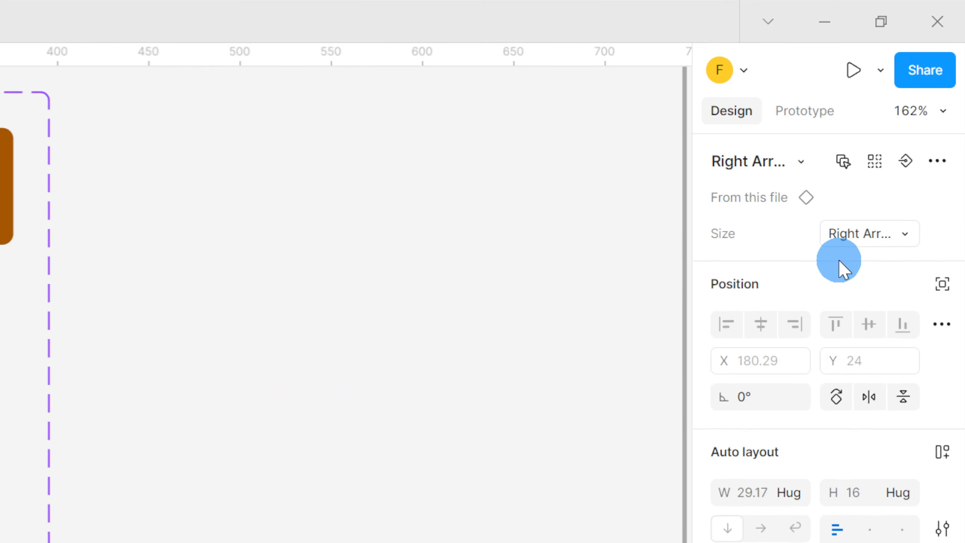
pyautogui.click(566, 369)
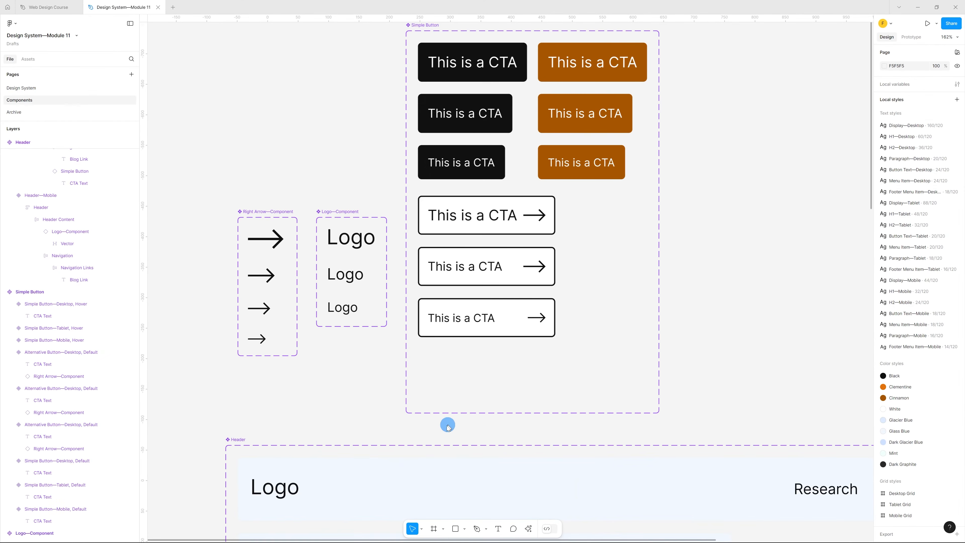
# - Rename the middle outlined variant's Size value to Alternative Button—Tablet
pyautogui.click(513, 269)
pyautogui.click(515, 255)
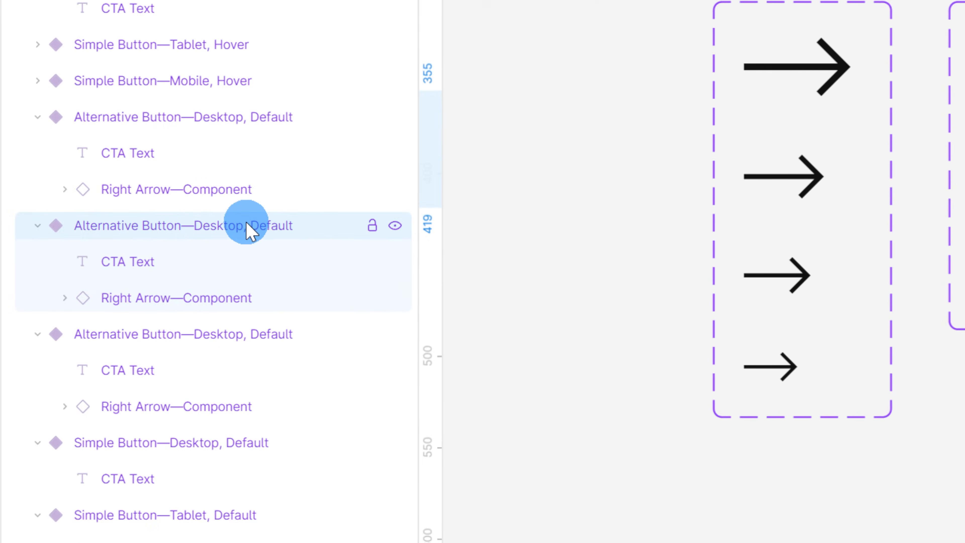
pyautogui.doubleClick(247, 222)
pyautogui.click(214, 225)
pyautogui.moveTo(275, 230); pyautogui.dragTo(227, 232)
pyautogui.click(427, 233)
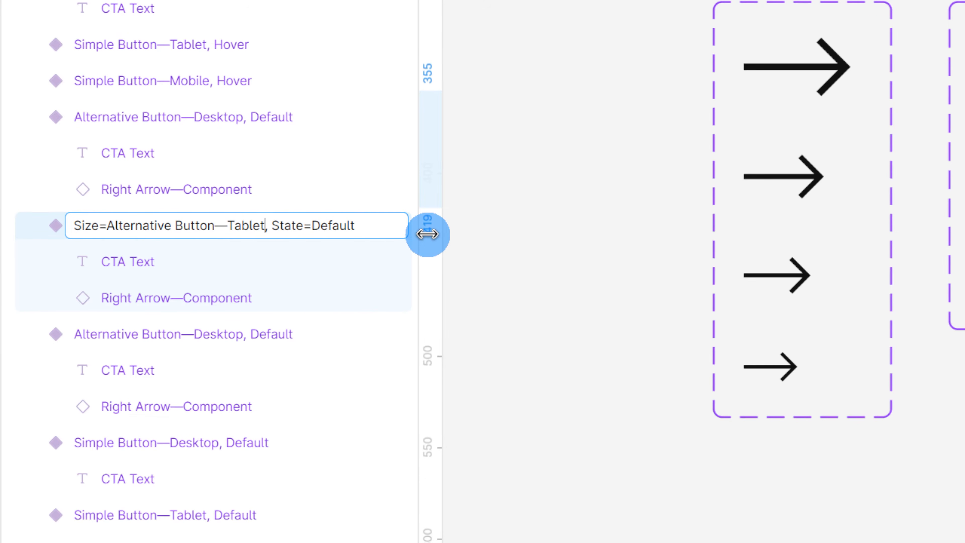
pyautogui.write('Tablet')
pyautogui.click(259, 344)
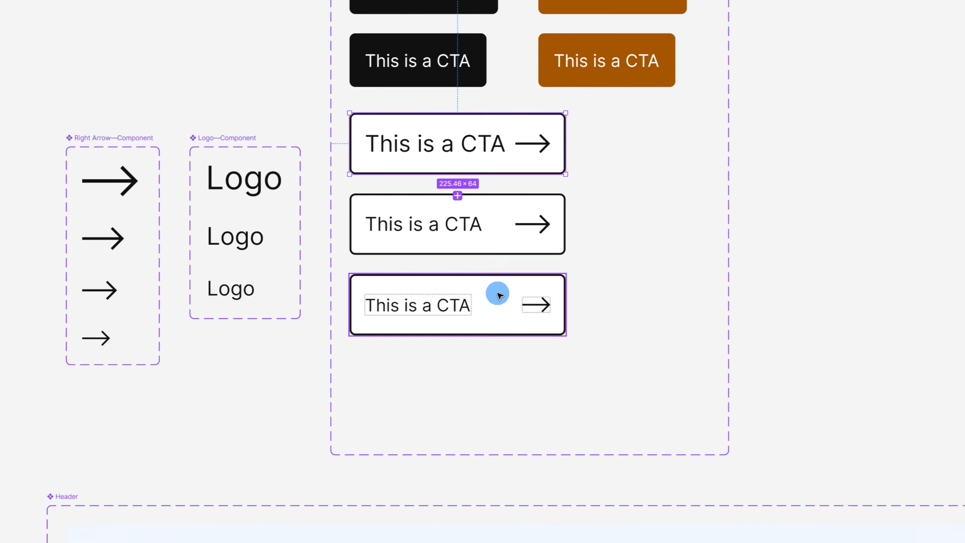
# - Rename the lowest outlined variant's Size value to Alternative Button—Mobile
pyautogui.click(500, 296)
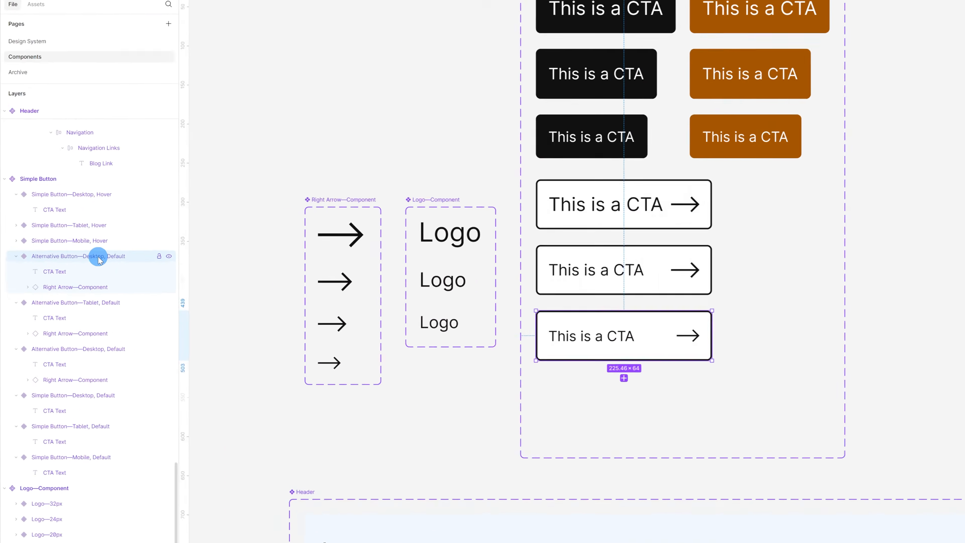
pyautogui.doubleClick(98, 260)
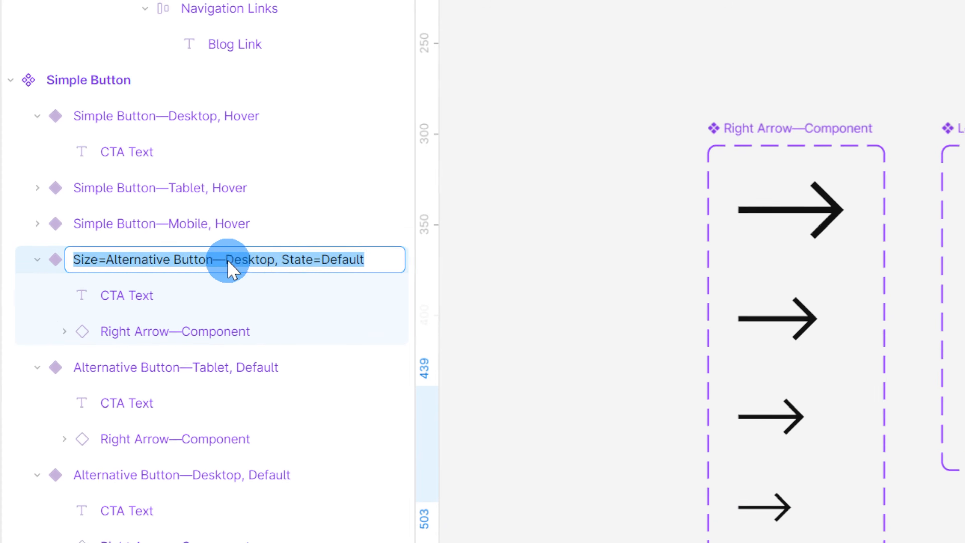
pyautogui.click(114, 256)
pyautogui.moveTo(275, 261); pyautogui.dragTo(248, 264)
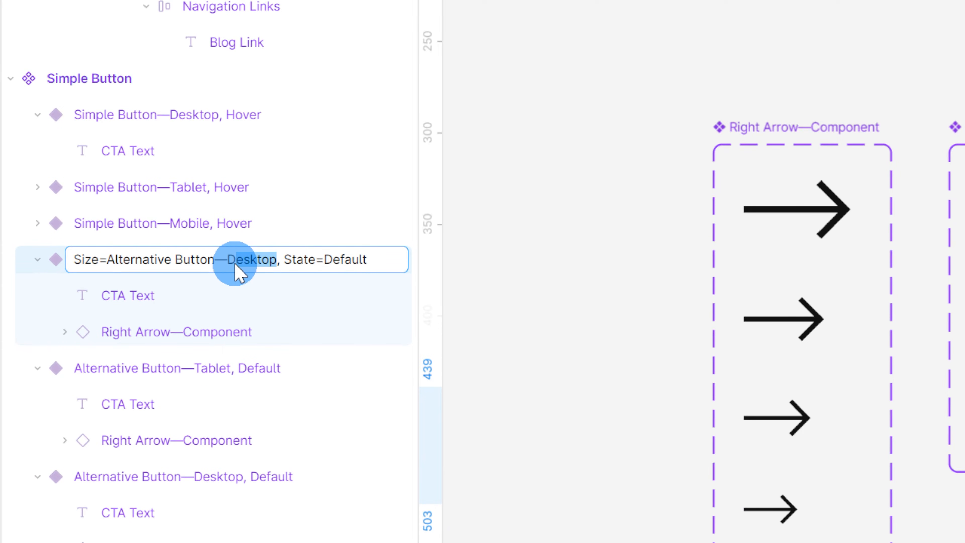
pyautogui.click(444, 261)
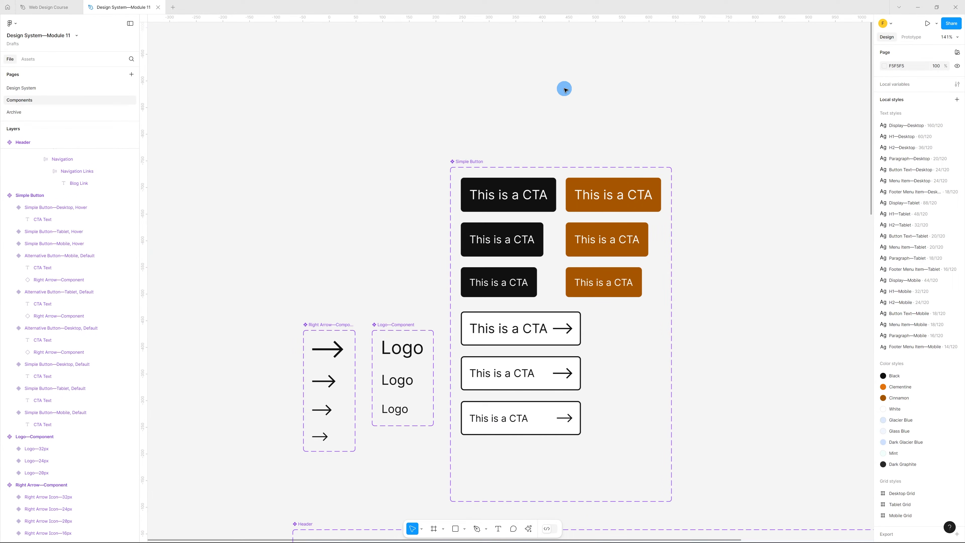
# - Place a test instance of the black desktop button above the component set and view its Size options
pyautogui.click(539, 194)
pyautogui.moveTo(533, 205); pyautogui.dragTo(546, 120)
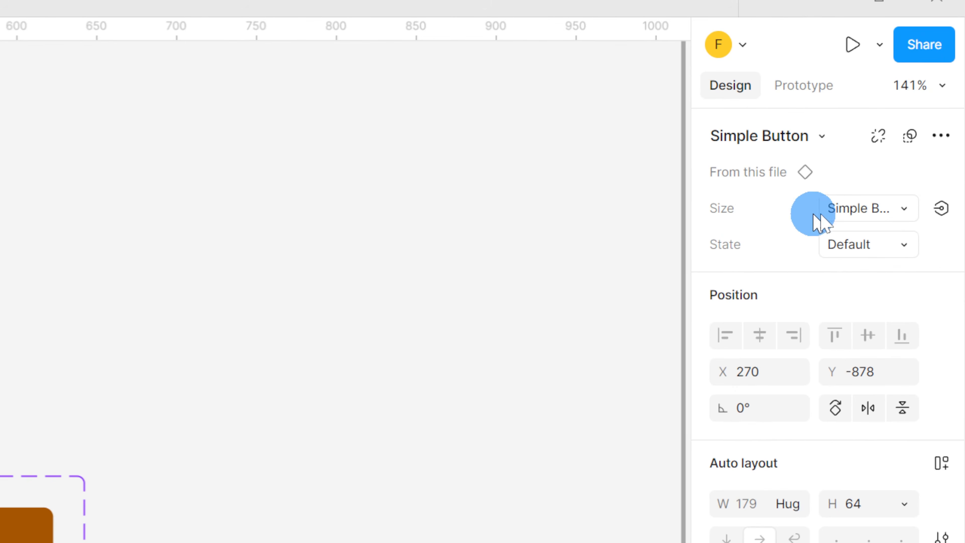
pyautogui.click(814, 215)
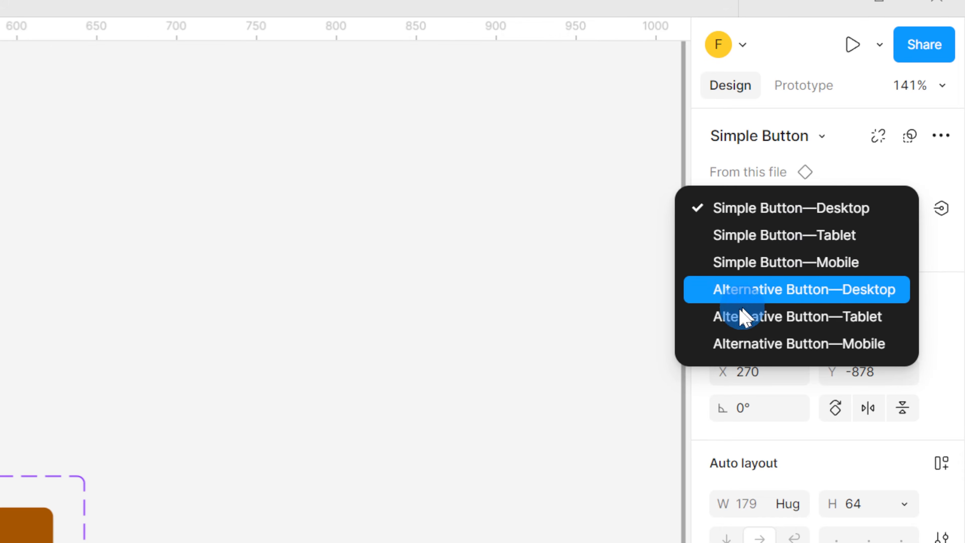
pyautogui.click(792, 218)
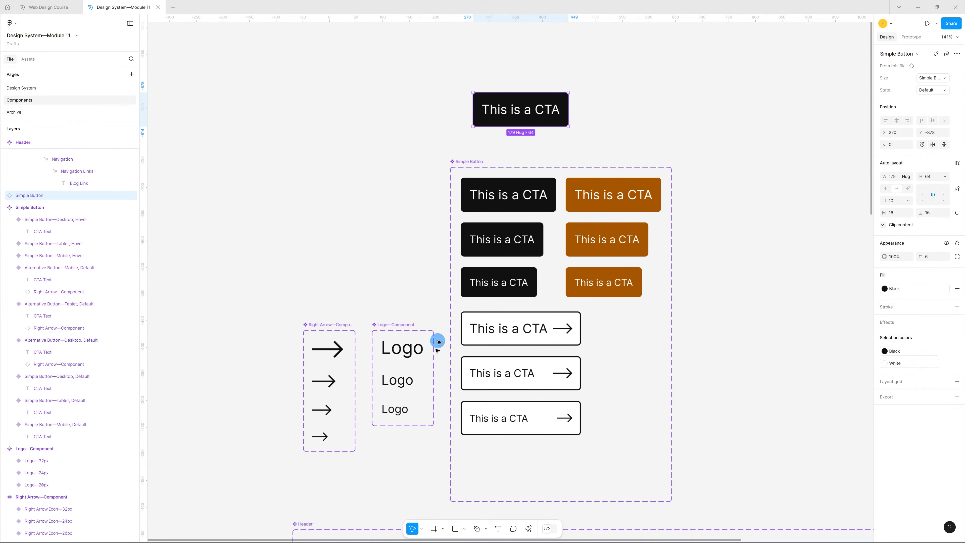
# - Delete the test button instance above the Simple Button component set
pyautogui.click(648, 345)
pyautogui.hotkey('ctrl', 'r')
pyautogui.click(518, 109)
pyautogui.press('Delete')
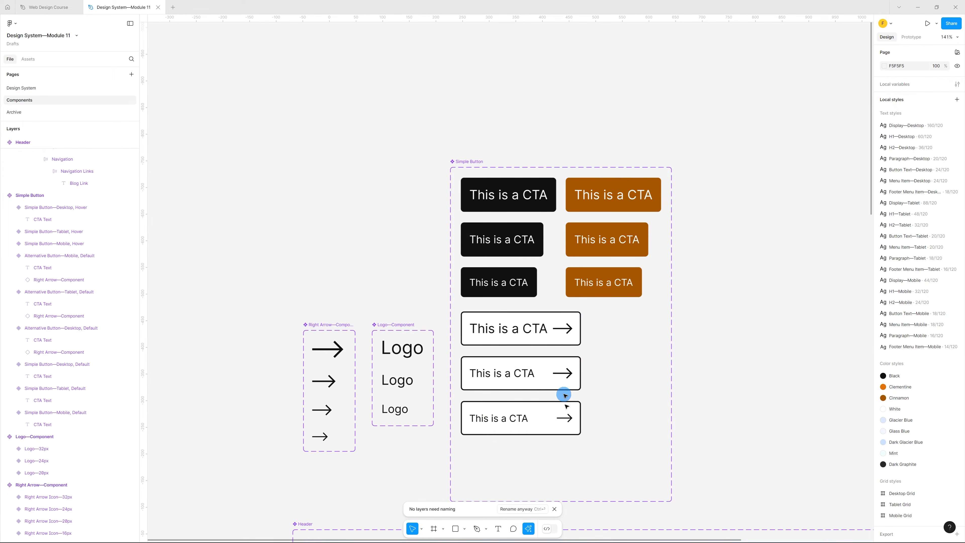
# - Rename the outlined mobile variant's Size value to Simple Button—Mobile
pyautogui.moveTo(616, 459); pyautogui.dragTo(491, 328)
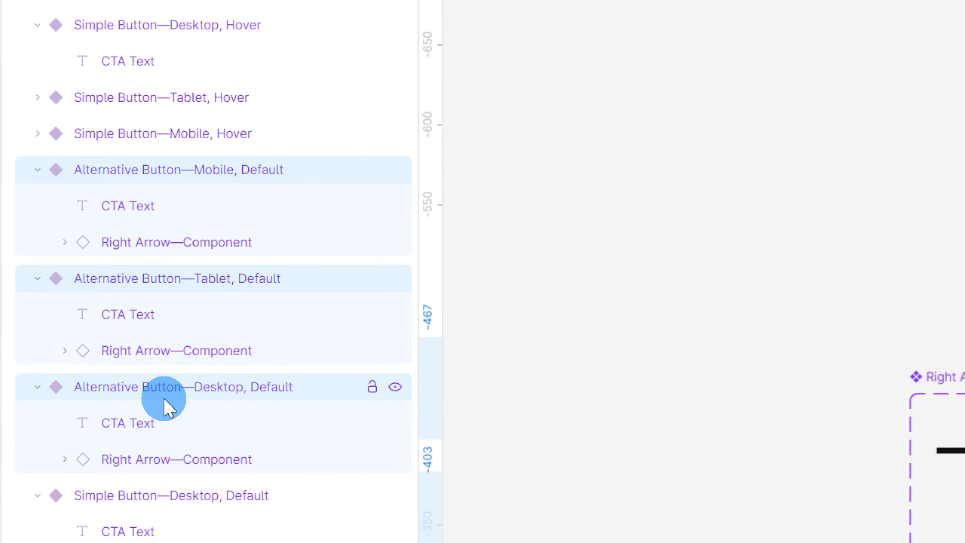
pyautogui.doubleClick(174, 172)
pyautogui.click(189, 174)
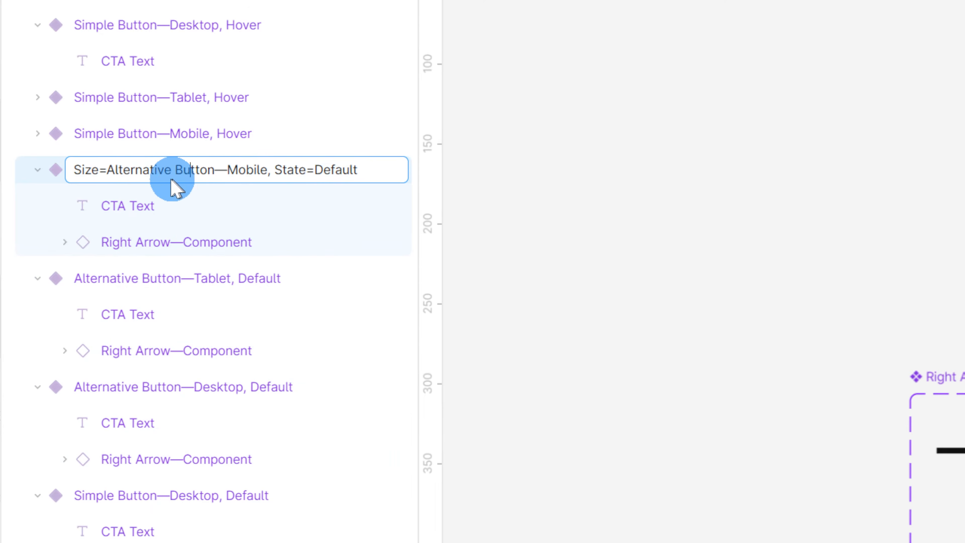
pyautogui.moveTo(172, 173); pyautogui.dragTo(107, 175)
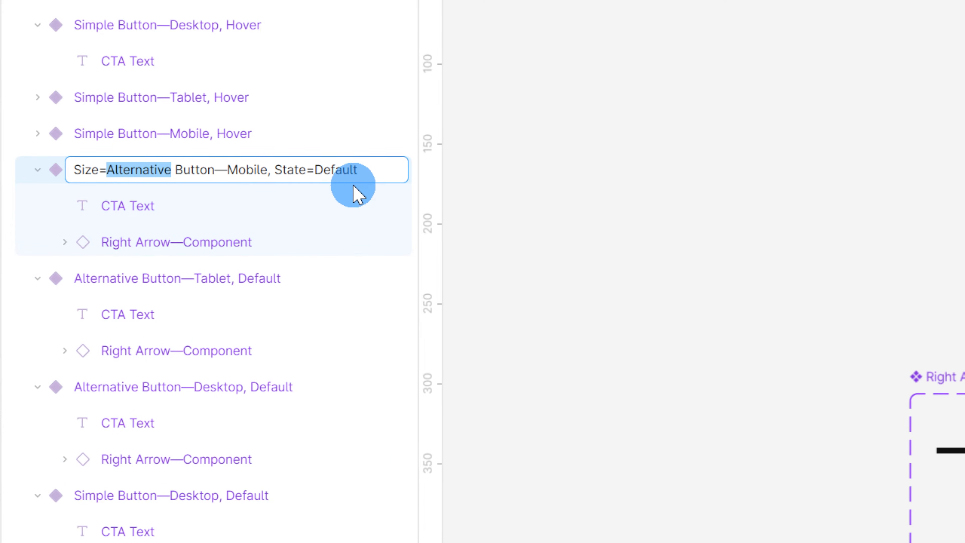
pyautogui.write('Simp')
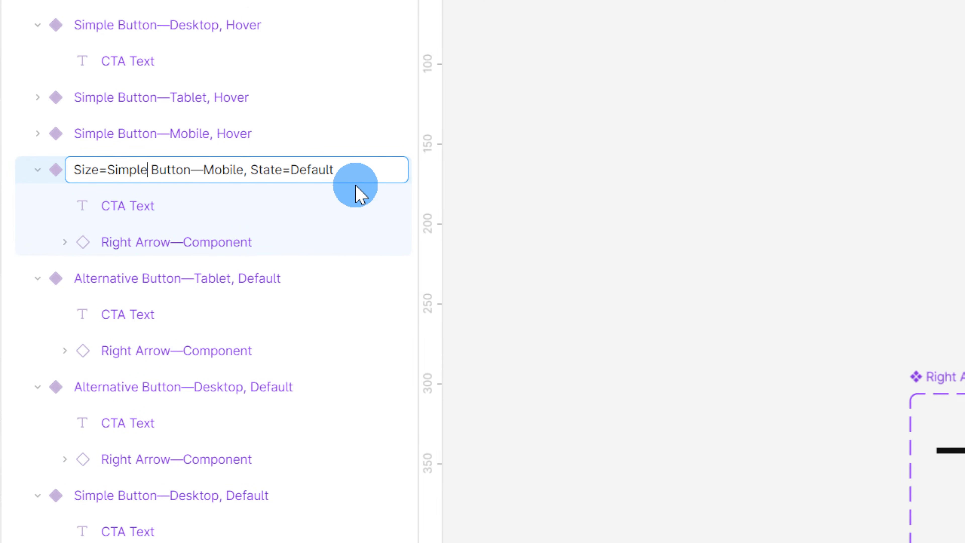
# - Reuse the Simple Button wording to rename the outlined tablet variant's Size value to Simple Button—Tablet
pyautogui.moveTo(194, 175); pyautogui.dragTo(129, 179)
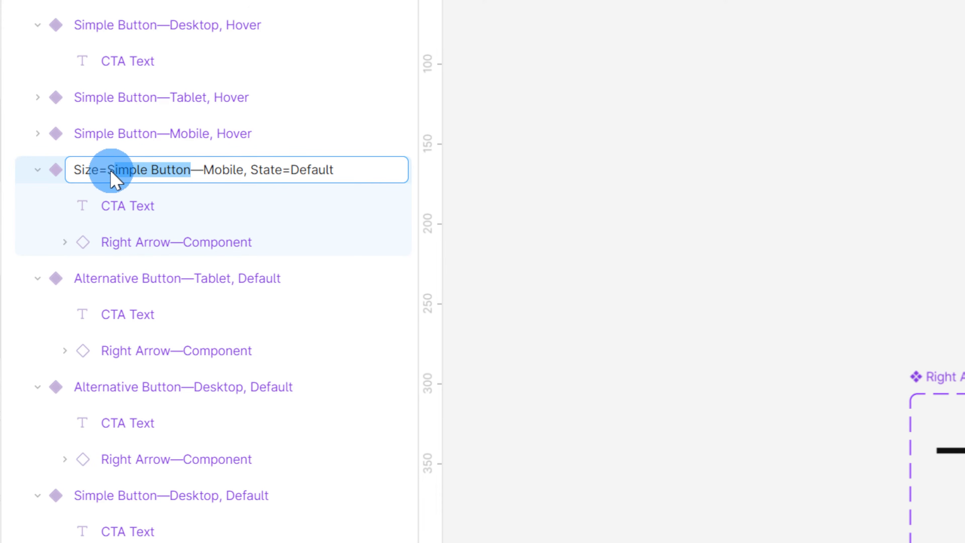
pyautogui.doubleClick(188, 278)
pyautogui.click(190, 278)
pyautogui.moveTo(216, 279); pyautogui.dragTo(133, 279)
pyautogui.write('Simple Button')
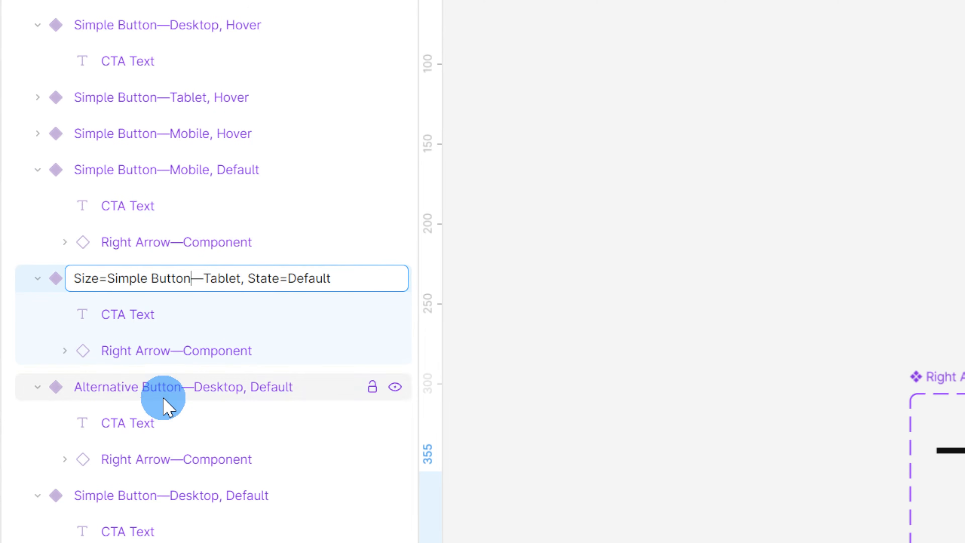
# - Rename the outlined desktop variant's Size value to Simple Button—Desktop
pyautogui.doubleClick(163, 401)
pyautogui.click(187, 394)
pyautogui.moveTo(218, 390); pyautogui.dragTo(107, 390)
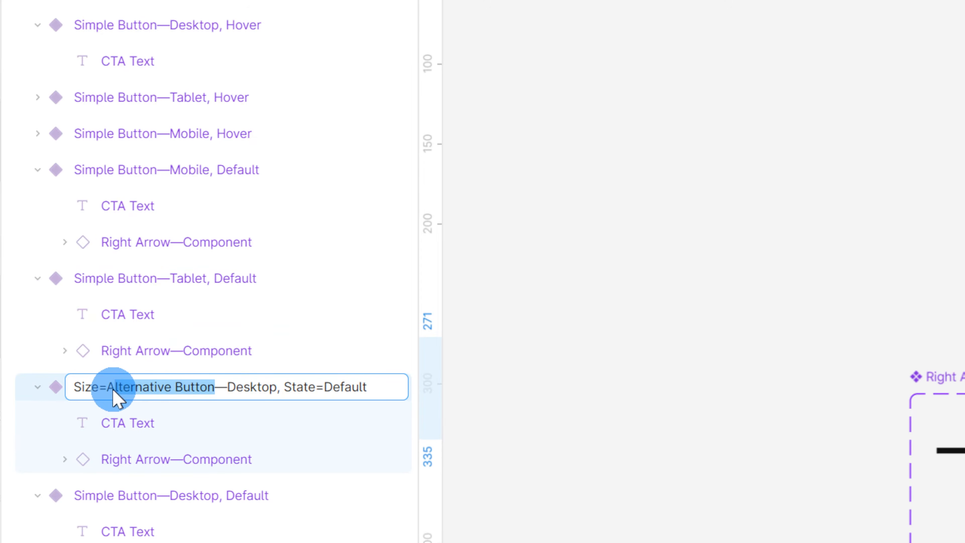
pyautogui.write('Simple Button')
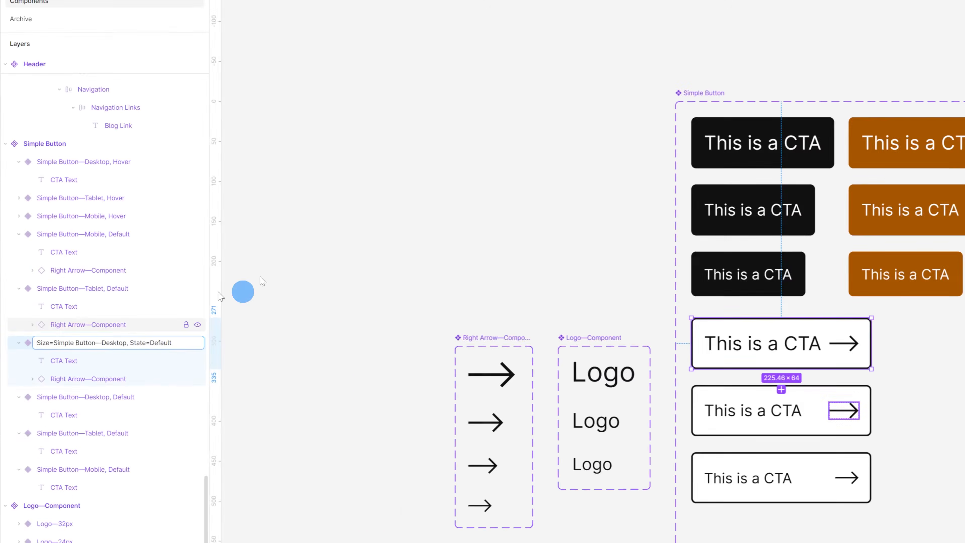
pyautogui.click(342, 211)
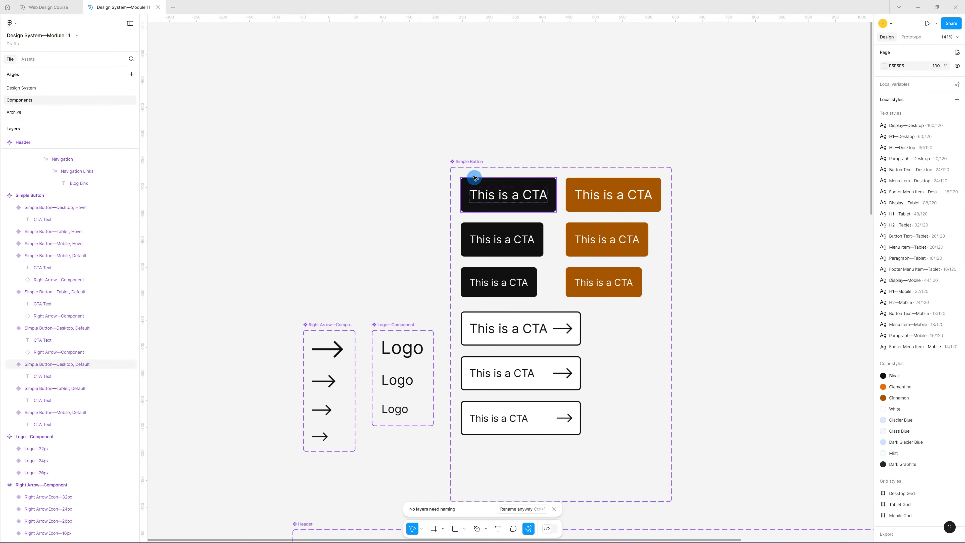
# - Batch-rename the six filled button variants, appending ", Type=Basic" to their current names
pyautogui.moveTo(669, 305); pyautogui.dragTo(475, 187)
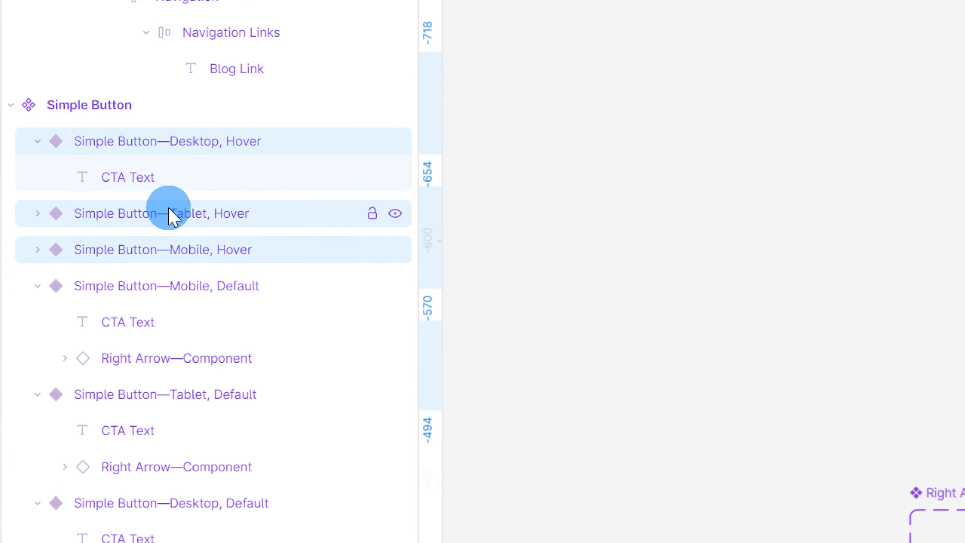
pyautogui.rightClick(167, 210)
pyautogui.click(243, 425)
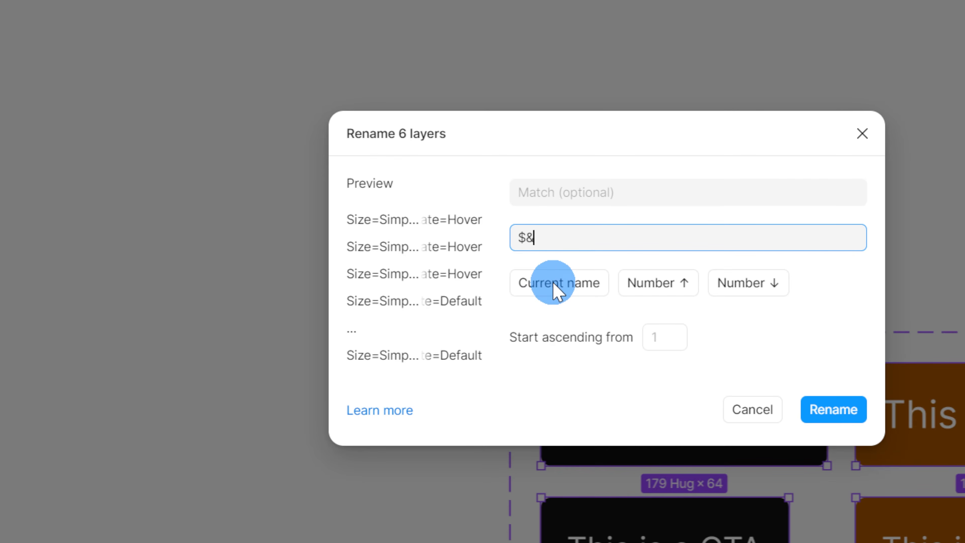
pyautogui.write(', T')
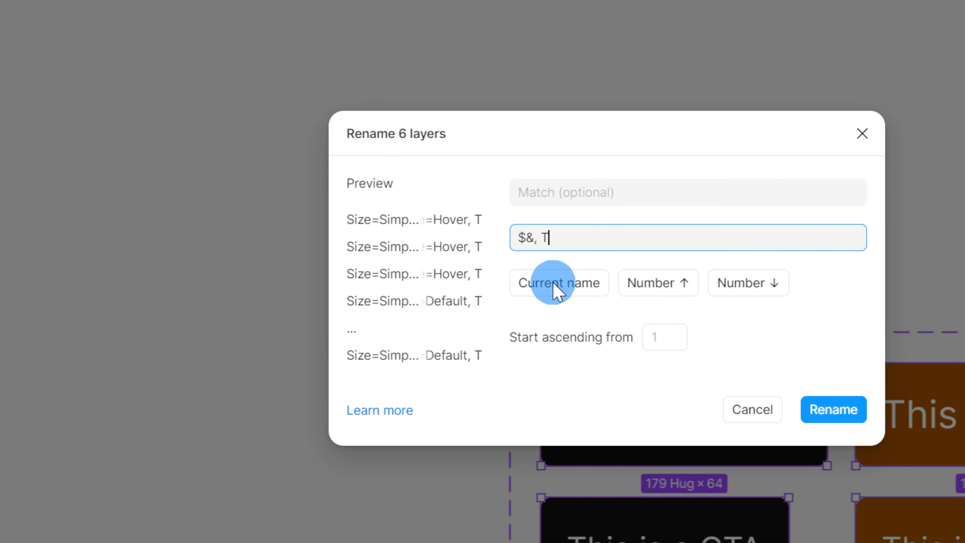
pyautogui.write('ype=Basic')
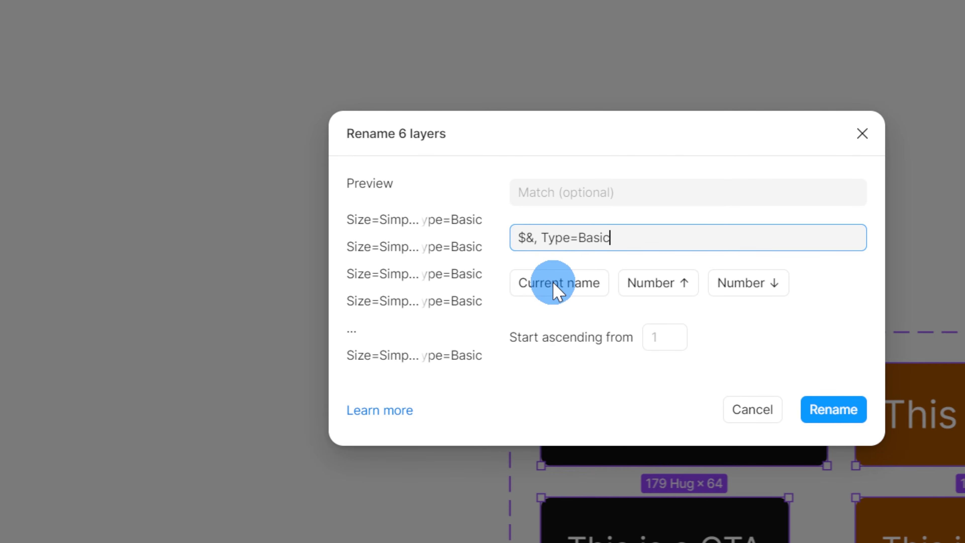
pyautogui.click(842, 414)
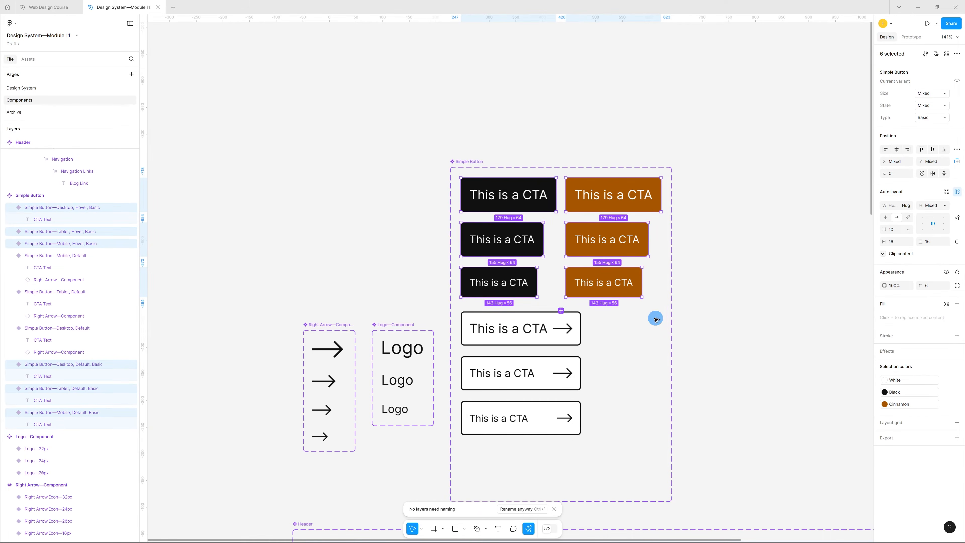
# - Batch-rename the three outlined arrow variants, appending ", Type=Alternative" to their current names
pyautogui.moveTo(627, 459); pyautogui.dragTo(555, 341)
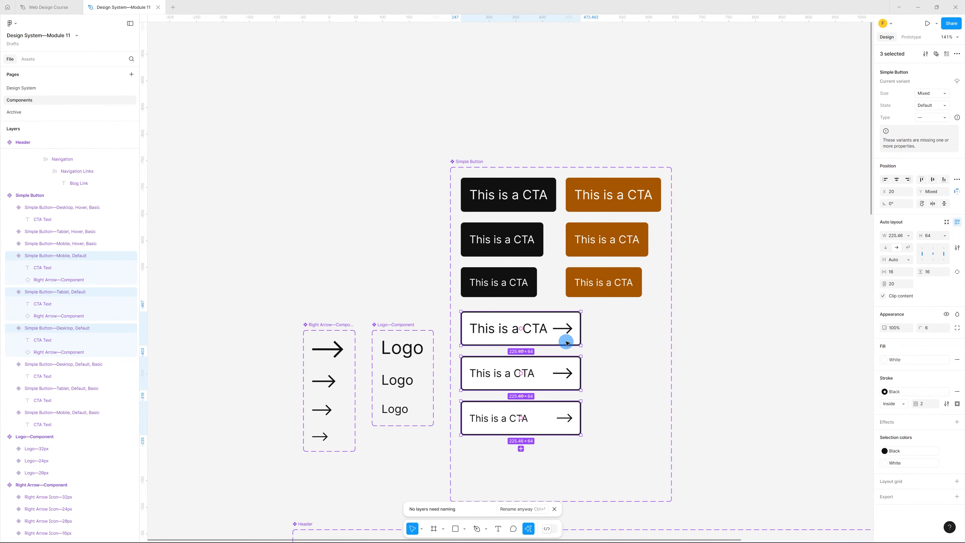
pyautogui.hotkey('ctrl', 'r')
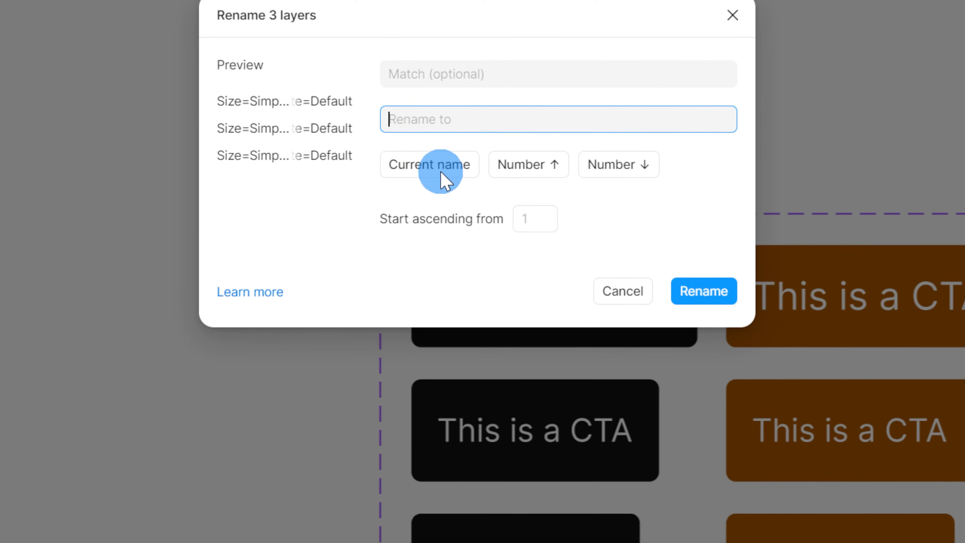
pyautogui.click(441, 172)
pyautogui.write(', ')
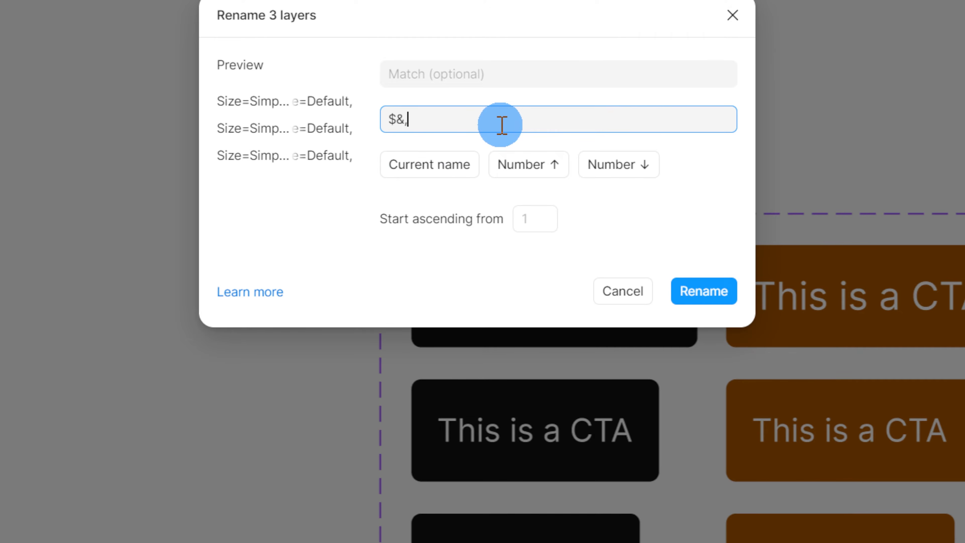
pyautogui.write('Type=')
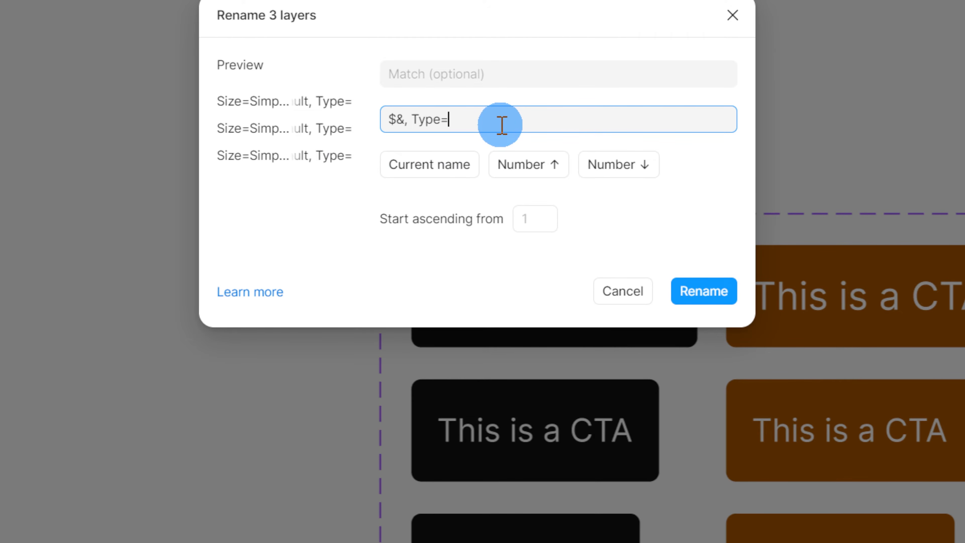
pyautogui.write('A')
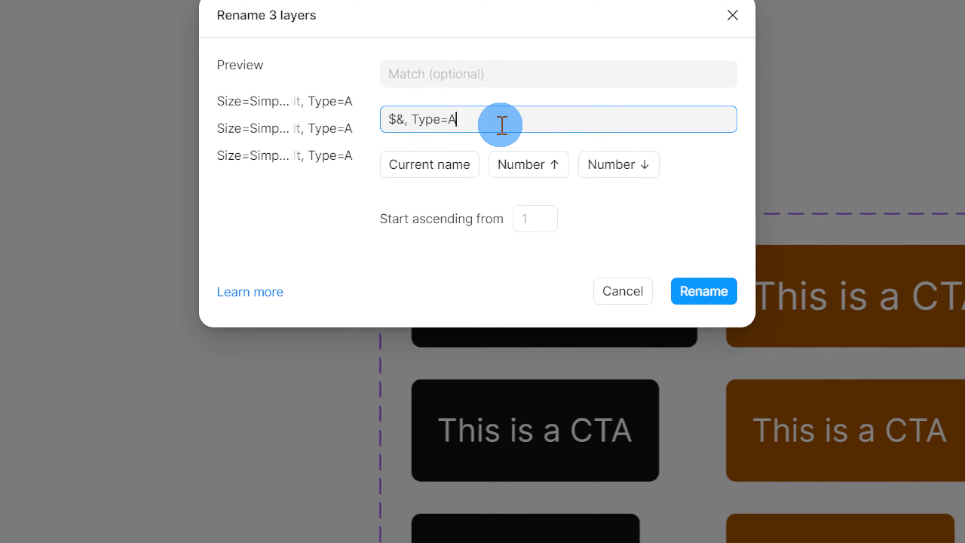
pyautogui.write('lternative')
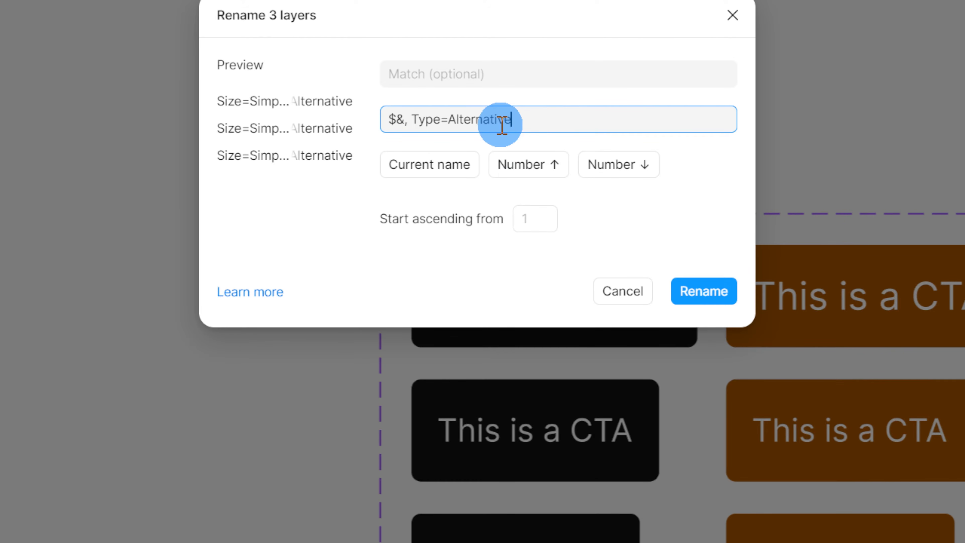
pyautogui.click(721, 298)
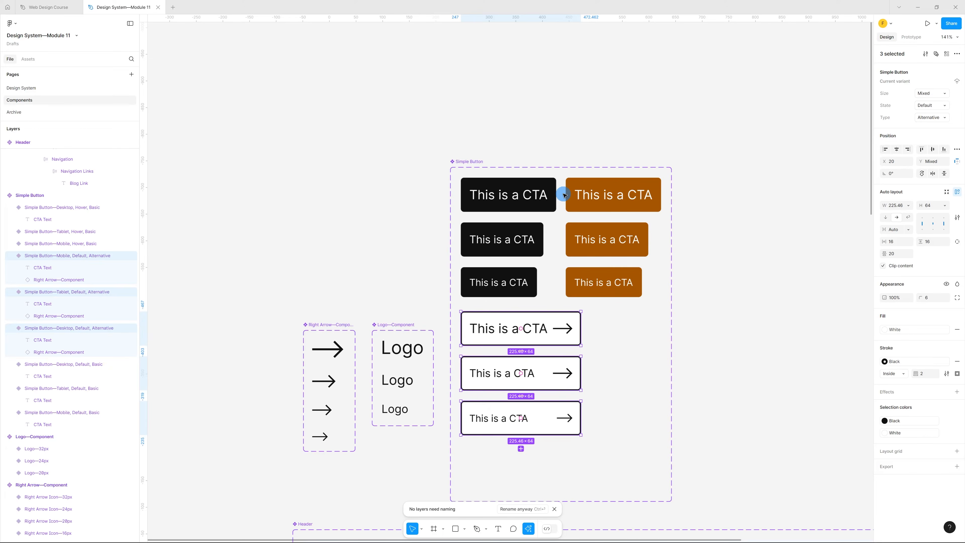
# - Place an instance of the black desktop button above the Simple Button set and switch its Size through Tablet to Mobile
pyautogui.click(564, 195)
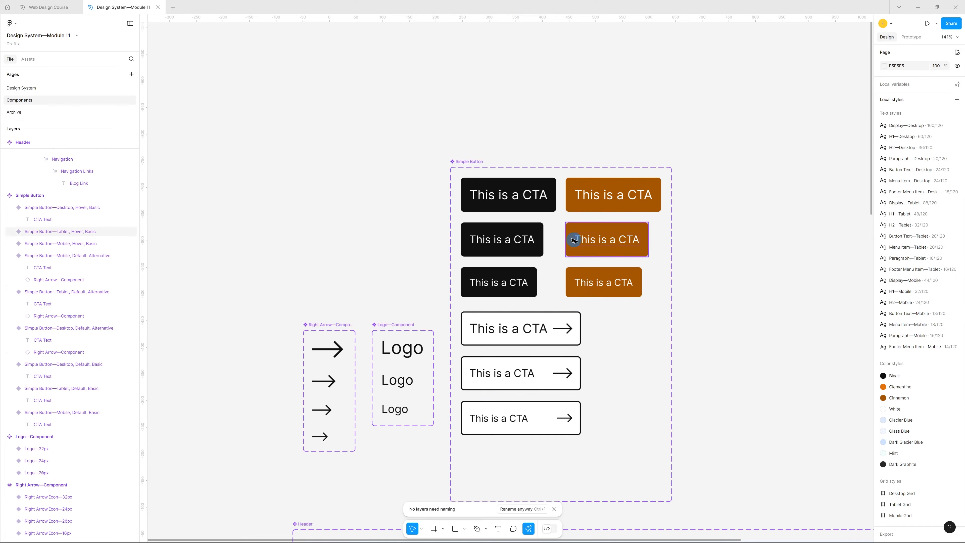
pyautogui.moveTo(519, 185); pyautogui.dragTo(517, 82)
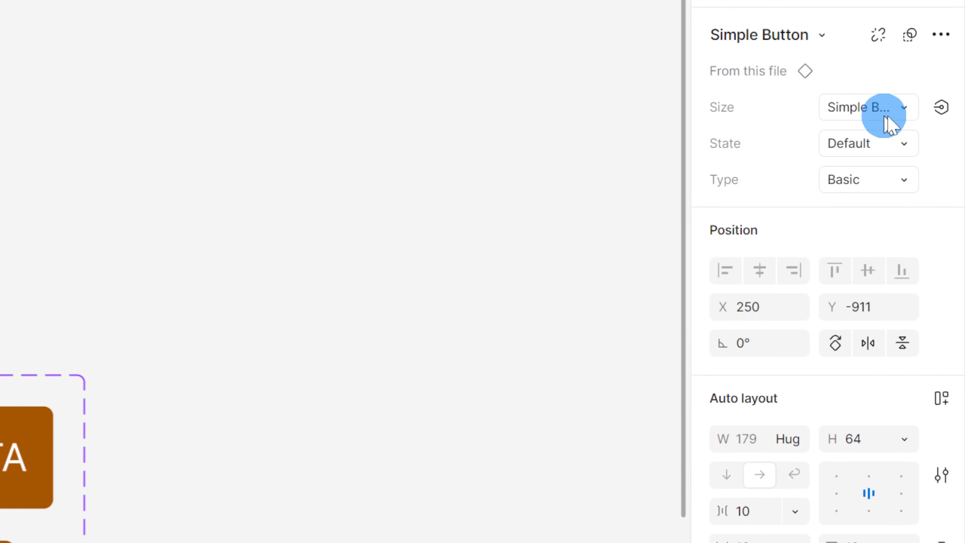
pyautogui.click(908, 116)
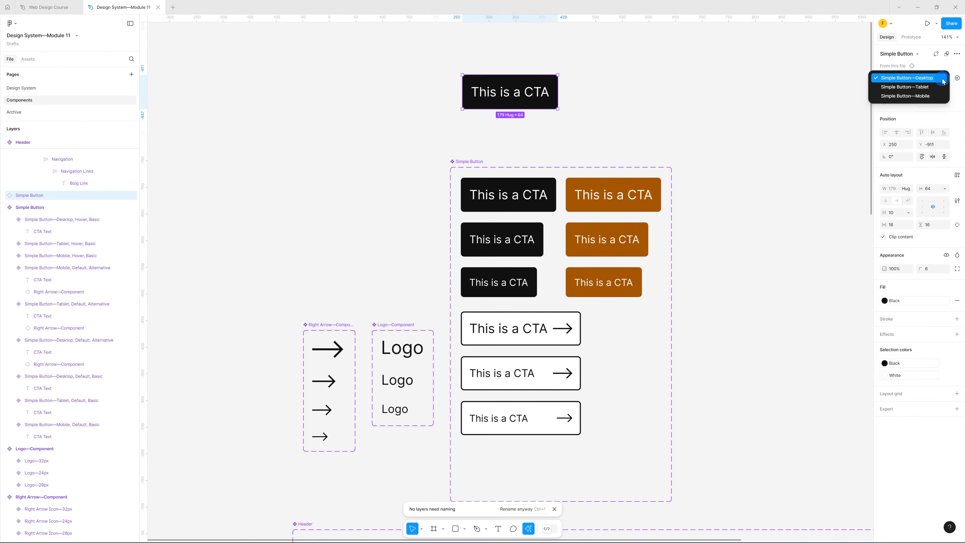
pyautogui.click(941, 86)
pyautogui.click(937, 78)
pyautogui.click(939, 89)
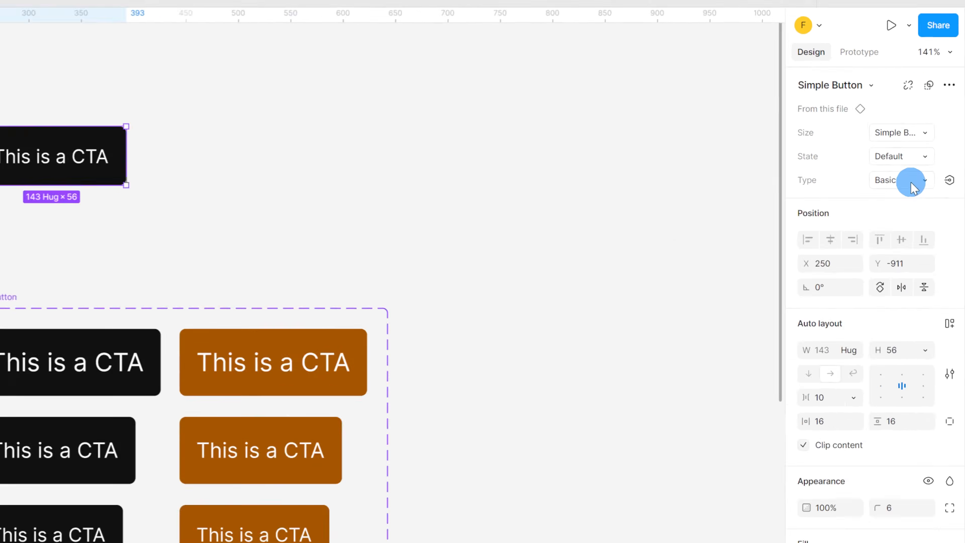
# - Set the test instance's Type to Alternative and switch its Size through Simple Button—Tablet to Simple Button—Desktop
pyautogui.click(938, 108)
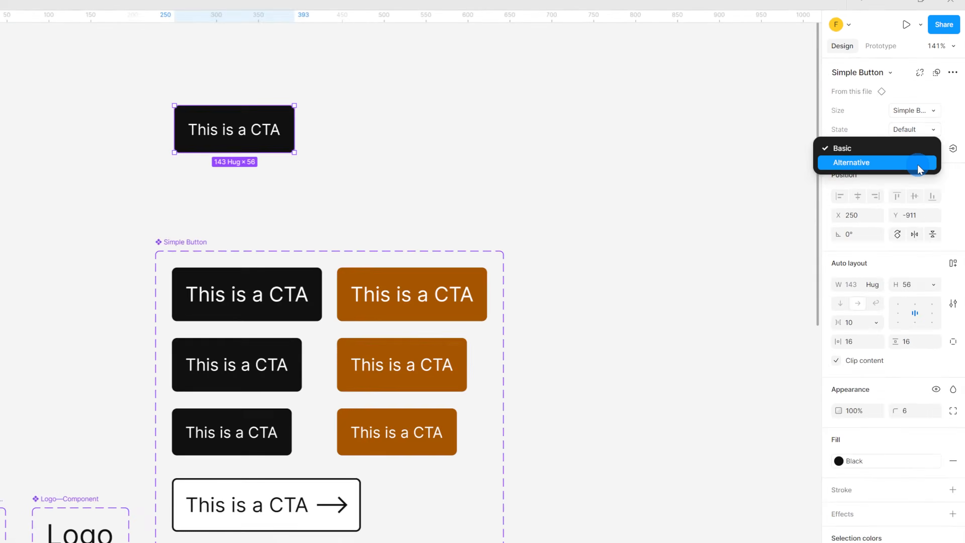
pyautogui.click(878, 302)
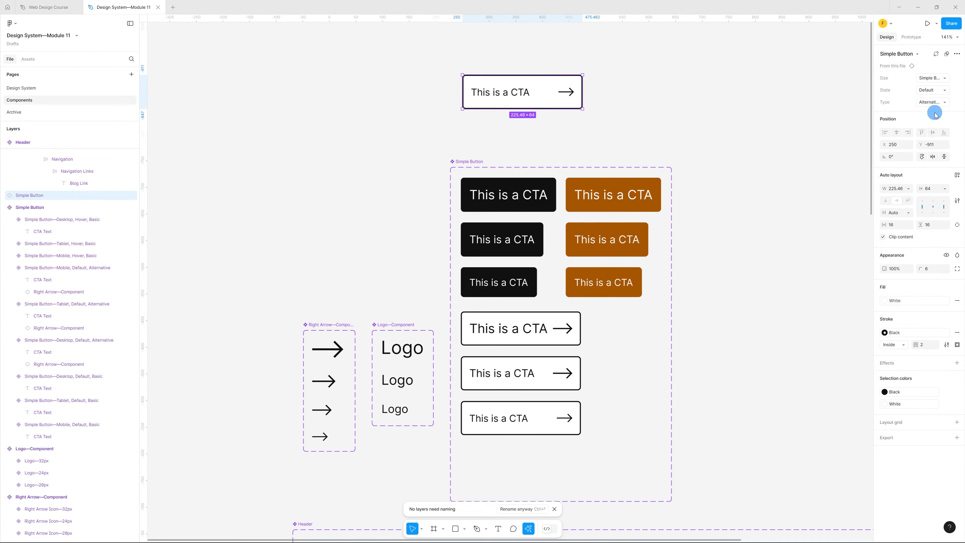
pyautogui.click(938, 78)
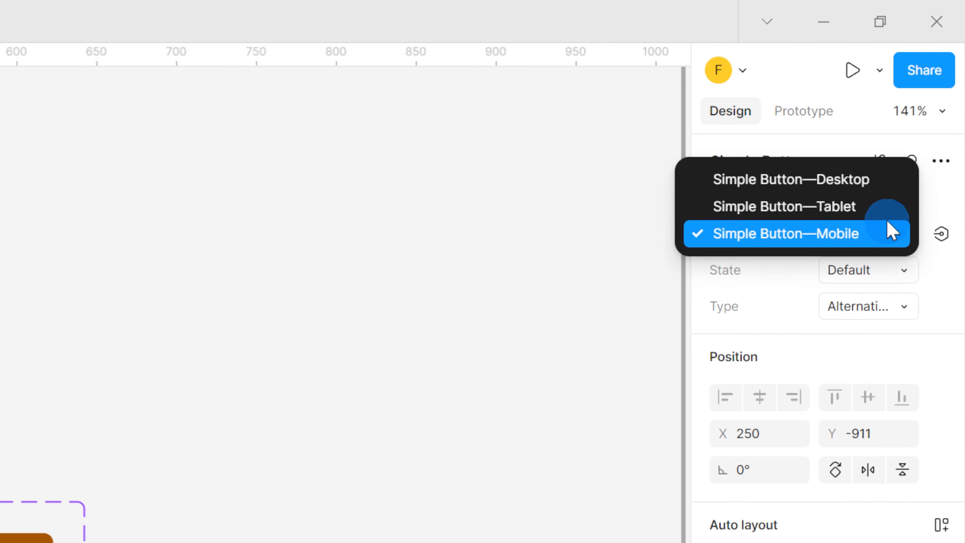
pyautogui.click(897, 186)
pyautogui.click(916, 200)
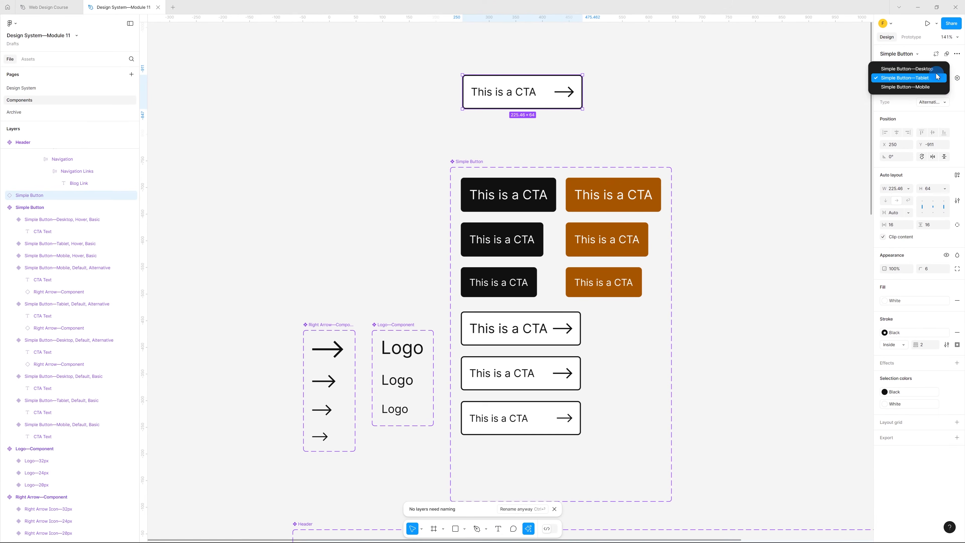
pyautogui.click(887, 154)
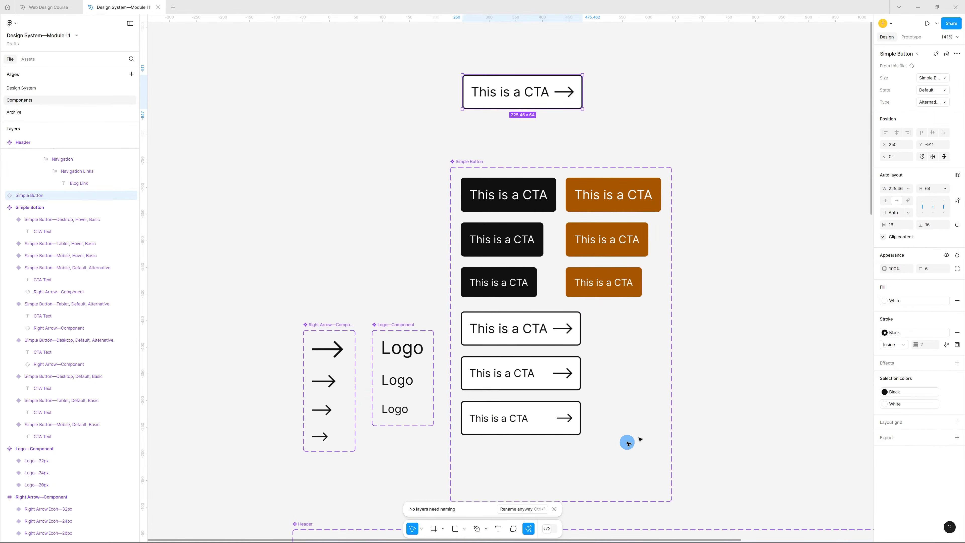
# - Shorten the Simple Button component set so it ends just below the outlined mobile variant
pyautogui.click(609, 386)
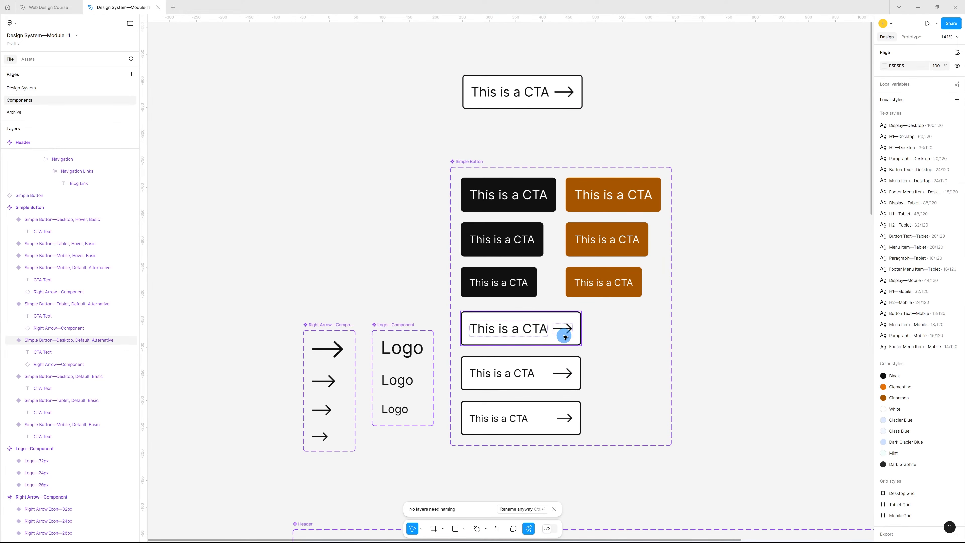
pyautogui.keyDown('ctrl'); pyautogui.scroll(5, 539, 340); pyautogui.keyUp('ctrl')
pyautogui.scroll(-2, 596, 328)
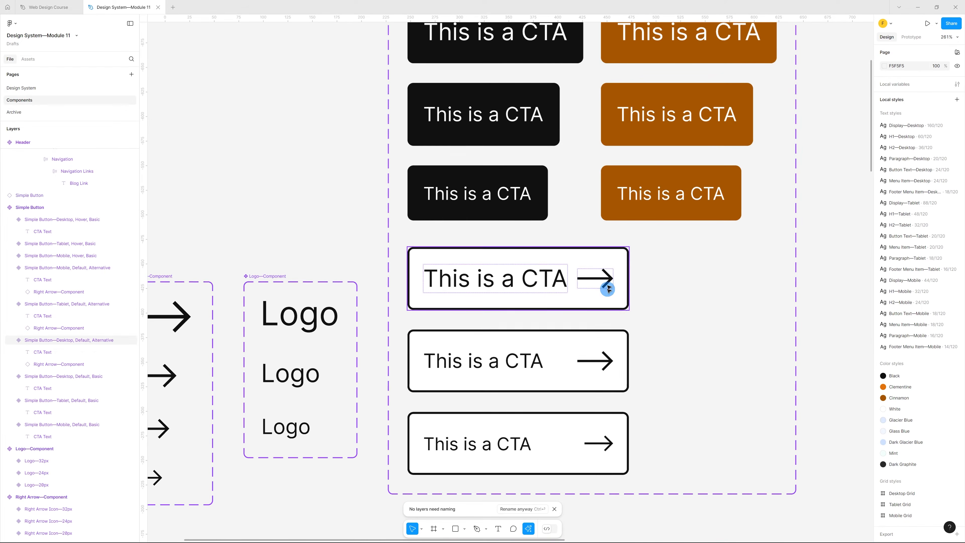
pyautogui.scroll(-1, 606, 319)
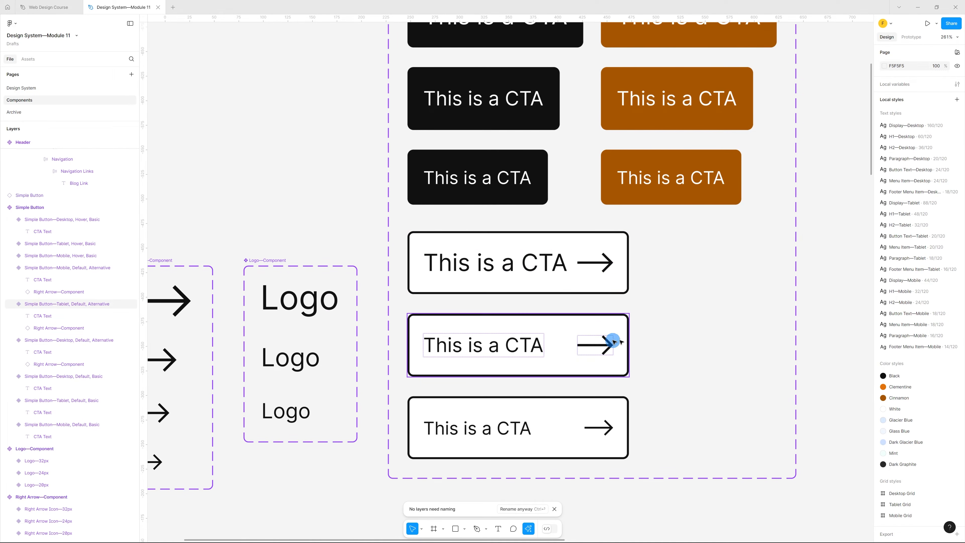
pyautogui.scroll(-3, 598, 376)
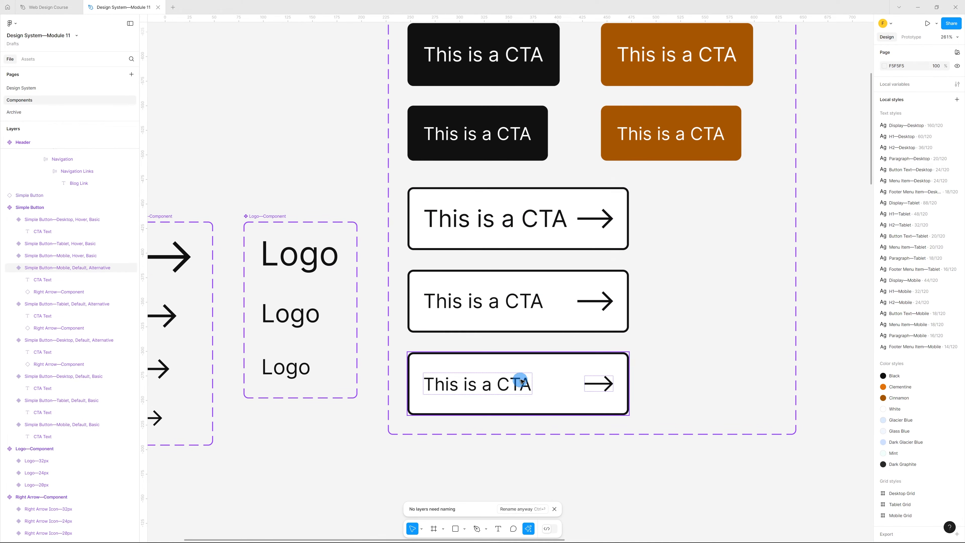
pyautogui.keyDown('ctrl'); pyautogui.scroll(-4, 653, 336); pyautogui.keyUp('ctrl')
pyautogui.keyDown('ctrl'); pyautogui.scroll(4, 625, 292); pyautogui.keyUp('ctrl')
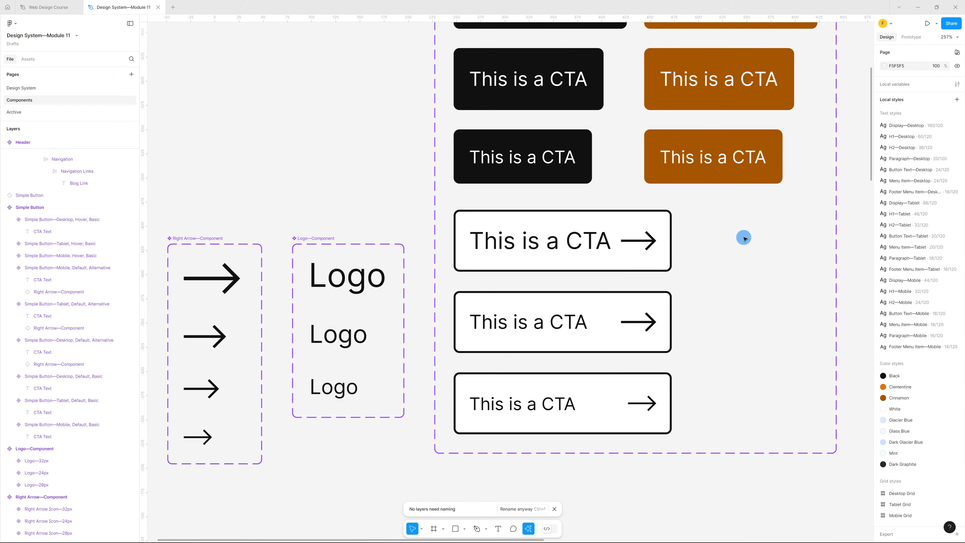
# - Widen the outlined desktop variant to 286 and the outlined tablet variant to 248
pyautogui.click(536, 231)
pyautogui.keyDown('ctrl'); pyautogui.scroll(-4, 635, 222); pyautogui.keyUp('ctrl')
pyautogui.keyDown('ctrl'); pyautogui.scroll(4, 638, 222); pyautogui.keyUp('ctrl')
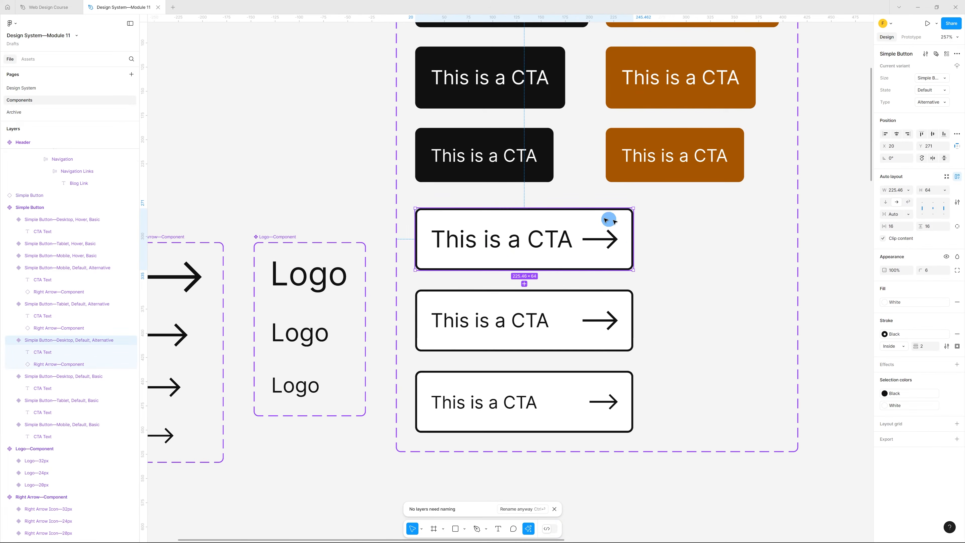
pyautogui.moveTo(635, 224); pyautogui.dragTo(692, 225)
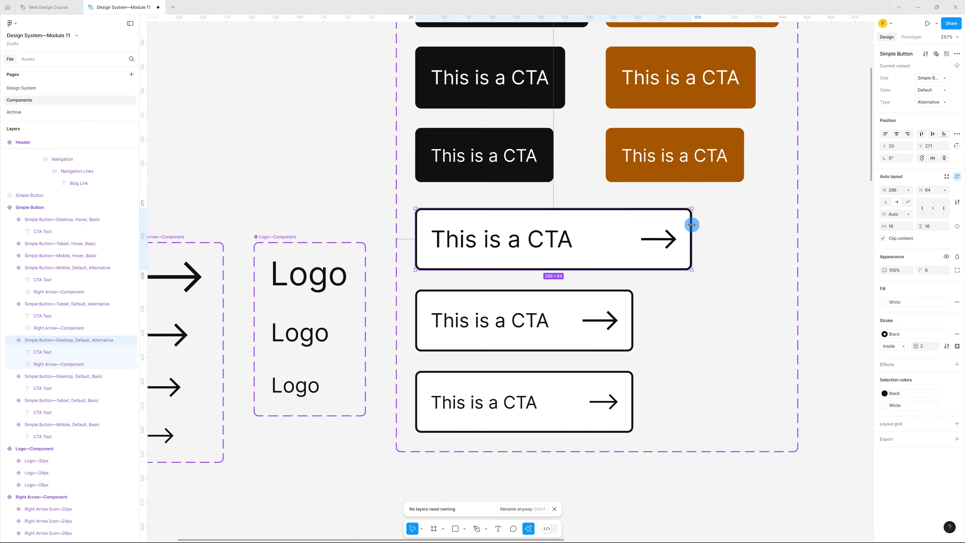
pyautogui.click(630, 310)
pyautogui.moveTo(634, 309); pyautogui.dragTo(656, 310)
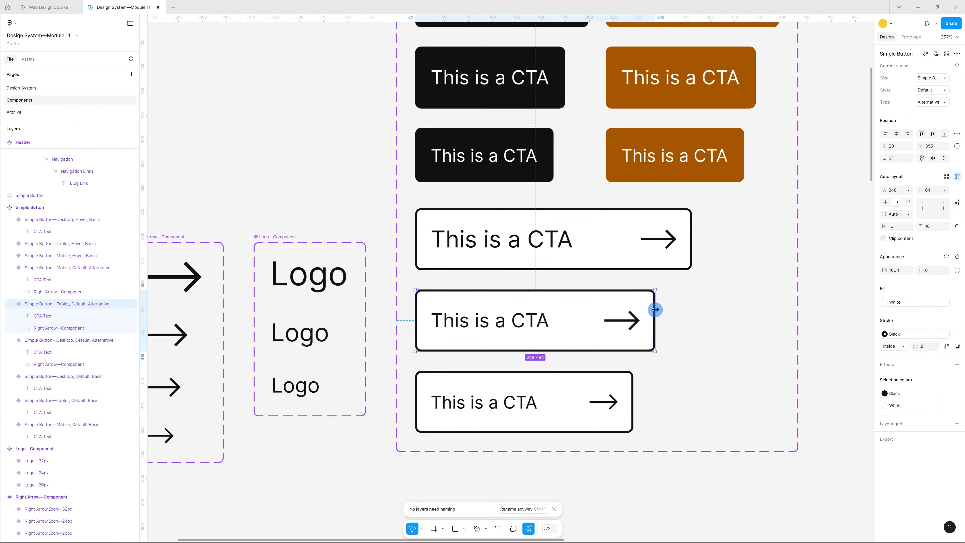
# - Widen the Simple Button component set and duplicate the three outlined variants into a second column beside the originals
pyautogui.keyDown('ctrl'); pyautogui.scroll(-3, 656, 310); pyautogui.keyUp('ctrl')
pyautogui.click(731, 279)
pyautogui.click(678, 273)
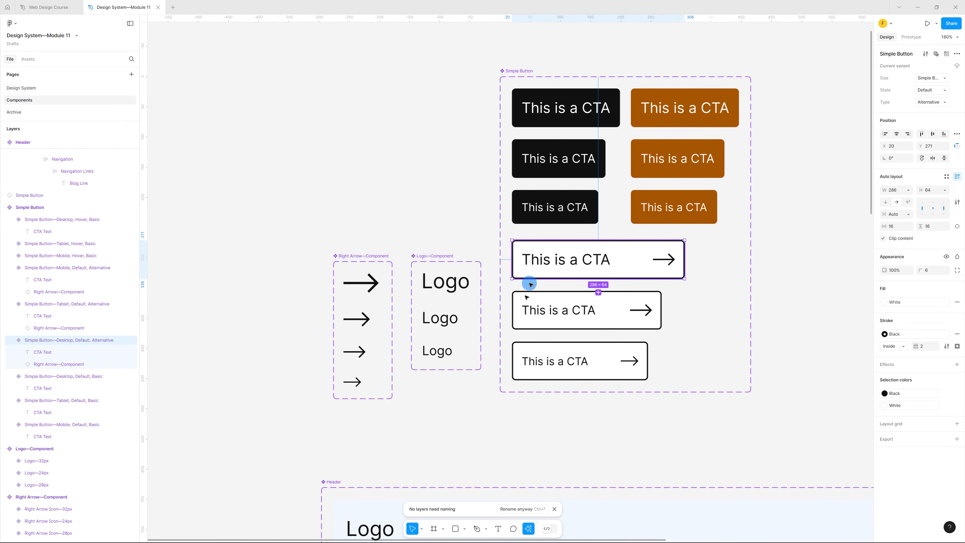
pyautogui.click(510, 71)
pyautogui.moveTo(751, 260); pyautogui.dragTo(834, 259)
pyautogui.moveTo(705, 373); pyautogui.dragTo(670, 259)
pyautogui.click(704, 222)
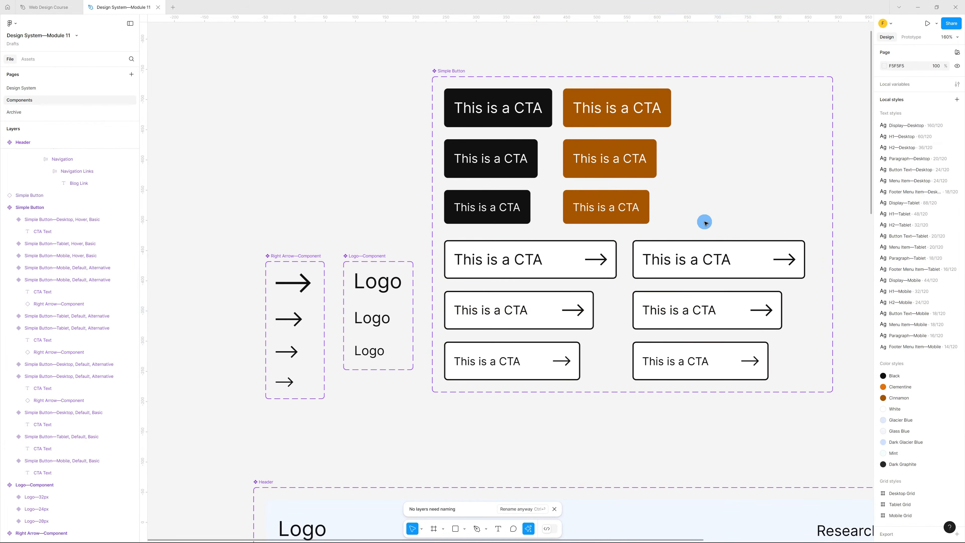
# - Change the fill of the three duplicated outlined variants to the Mint color style
pyautogui.moveTo(632, 233); pyautogui.dragTo(771, 385)
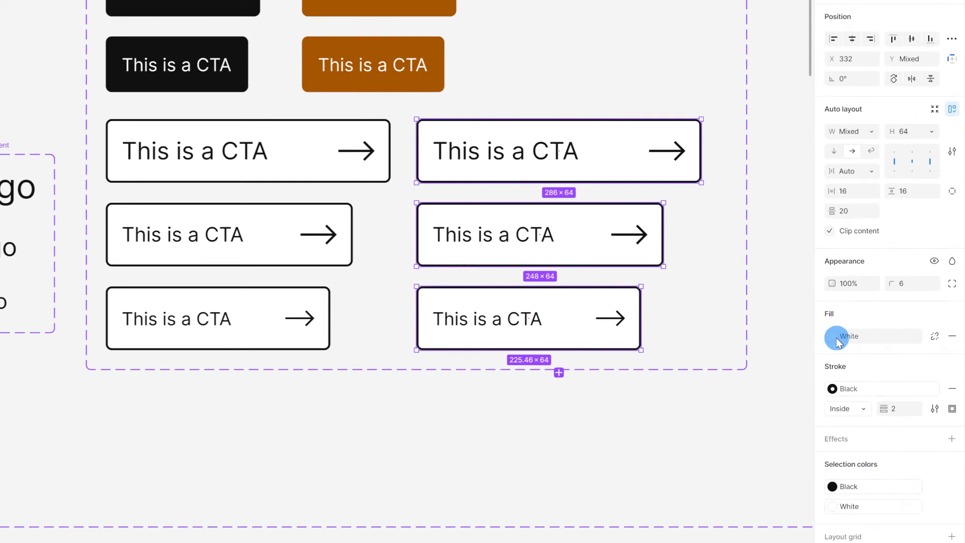
pyautogui.click(887, 372)
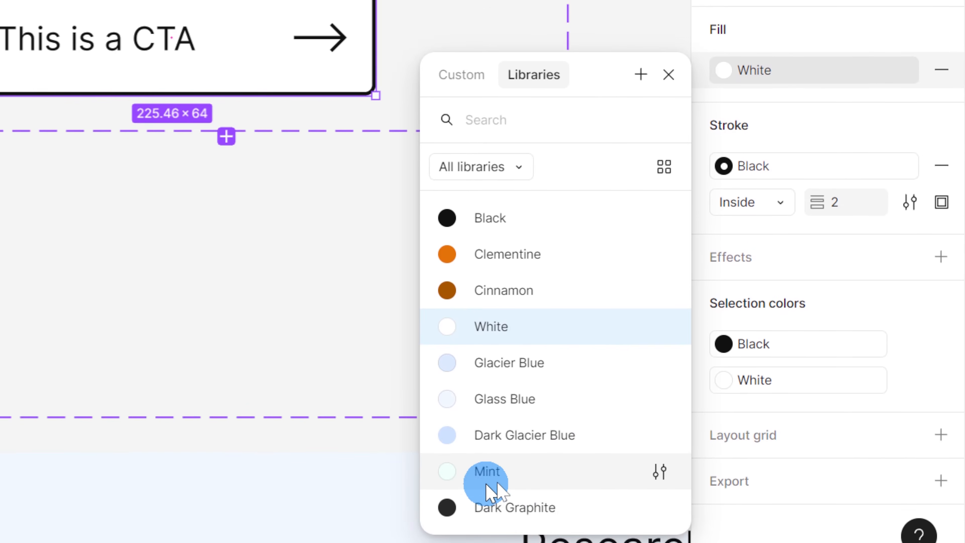
pyautogui.click(551, 456)
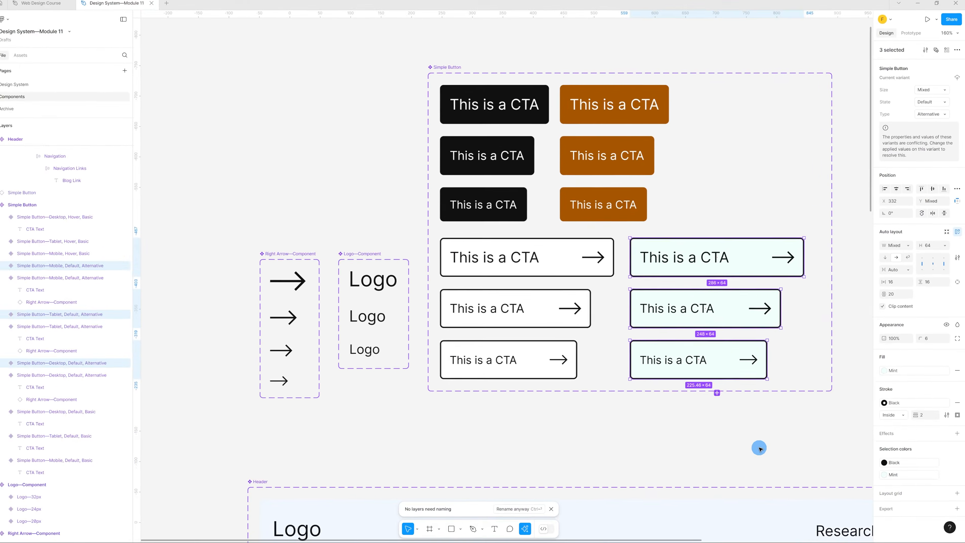
pyautogui.scroll(1, 517, 351)
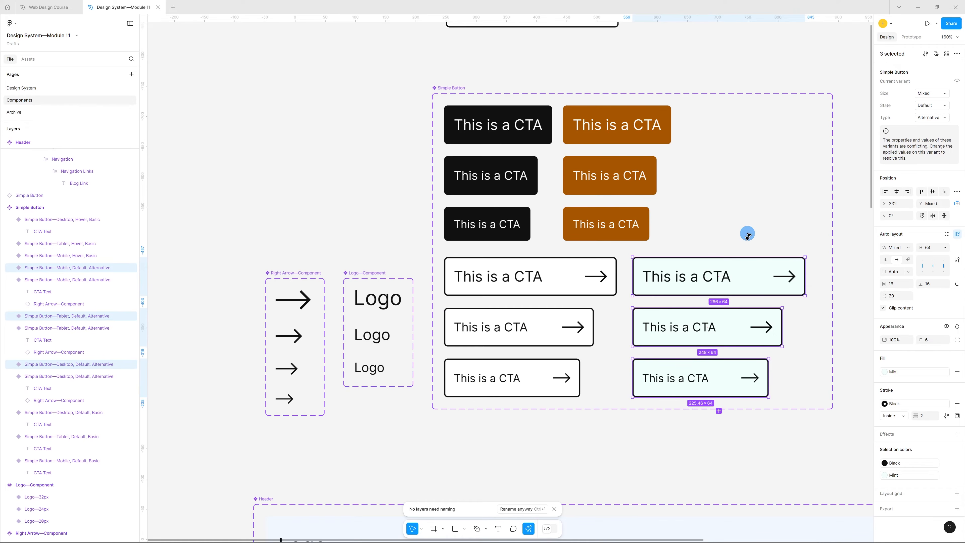
# - Set the State property of the three Mint outlined variants to Hover
pyautogui.click(931, 105)
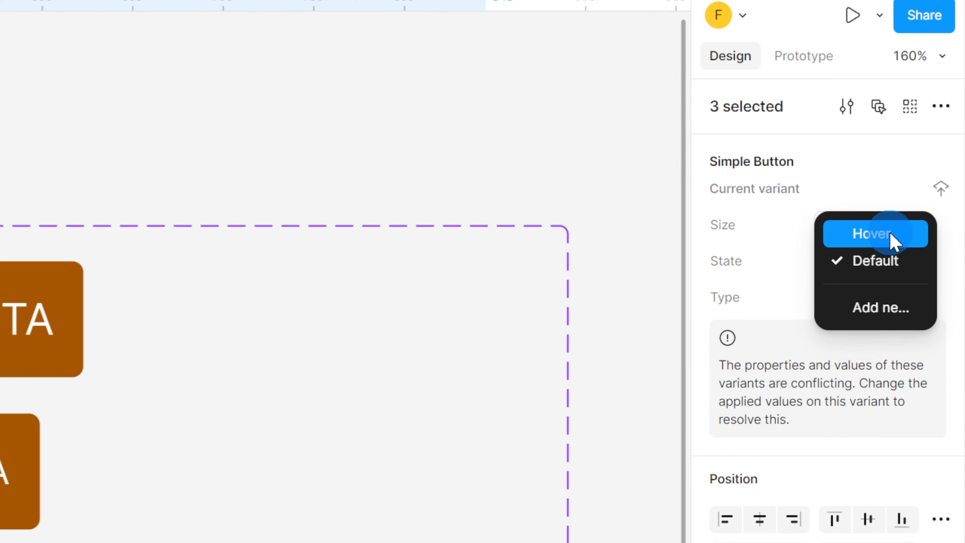
pyautogui.click(891, 234)
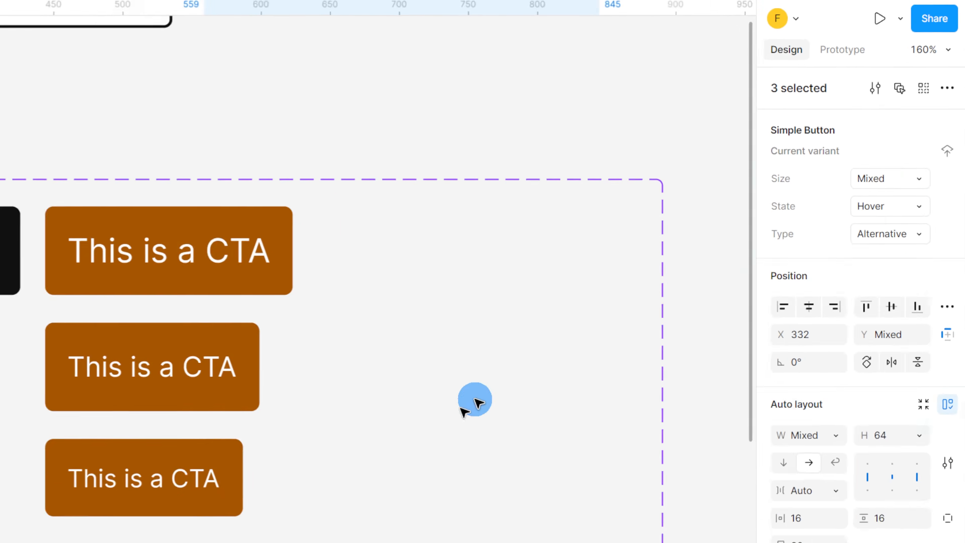
pyautogui.click(729, 211)
# - Switch the standalone outlined button instance above the Simple Button set to the Hover state to test it
pyautogui.scroll(3, 708, 303)
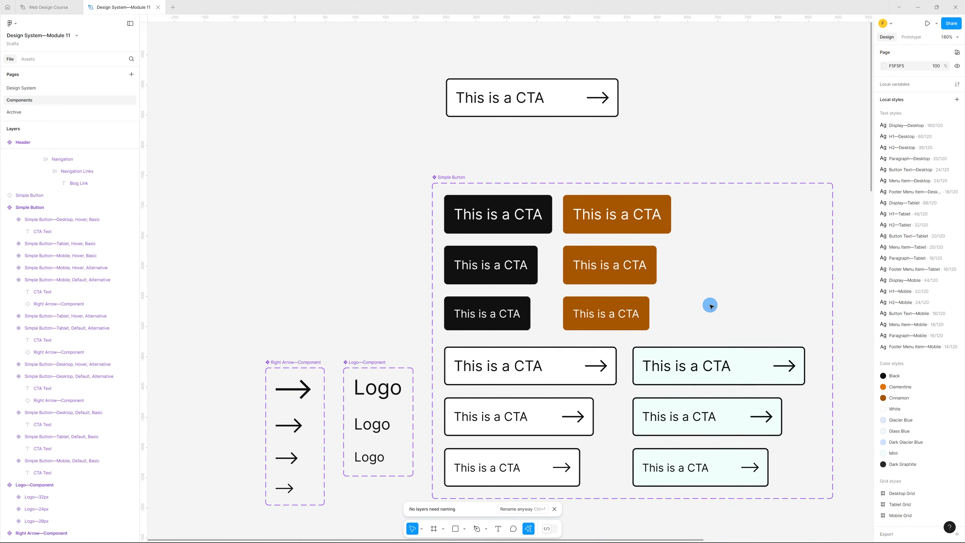
pyautogui.scroll(2, 569, 142)
pyautogui.click(581, 115)
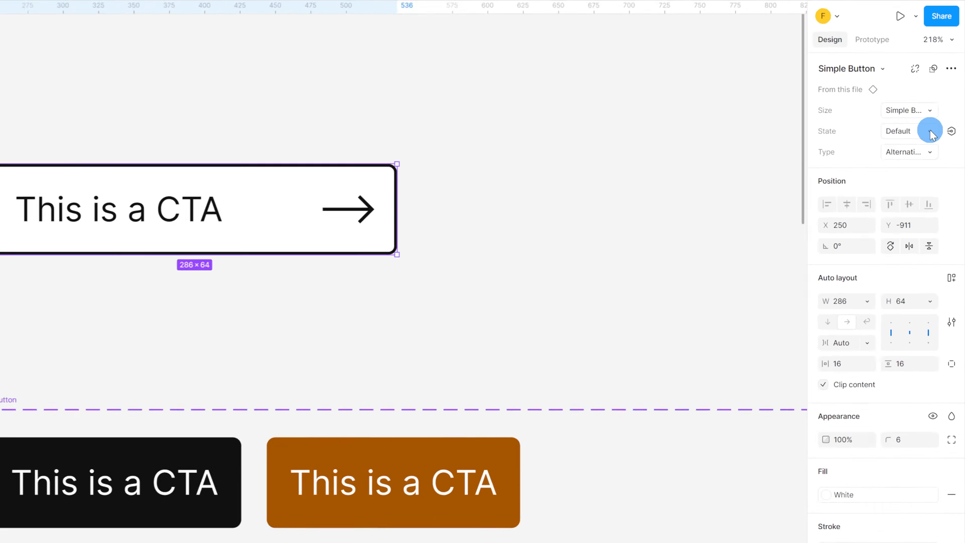
pyautogui.click(930, 131)
pyautogui.click(897, 116)
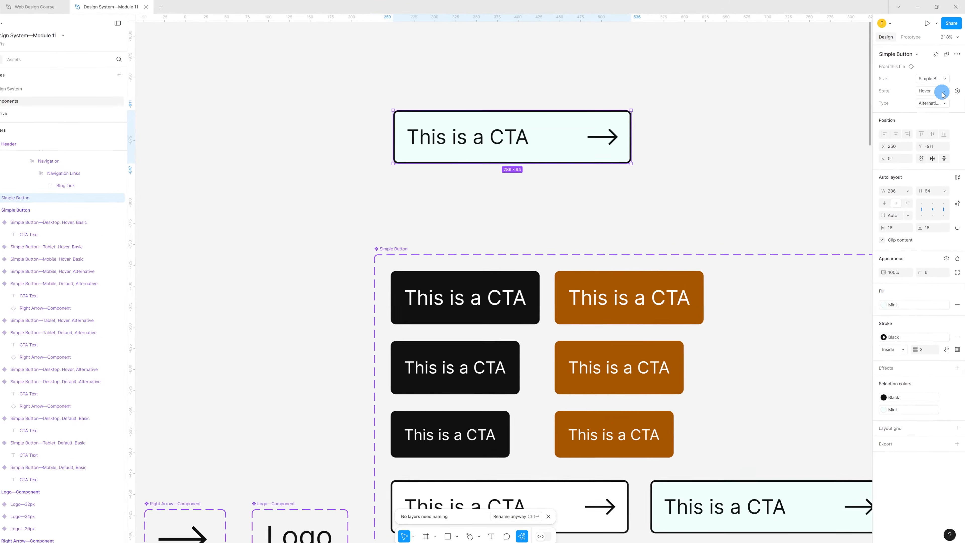
pyautogui.click(942, 93)
pyautogui.click(938, 100)
pyautogui.click(937, 92)
pyautogui.click(934, 82)
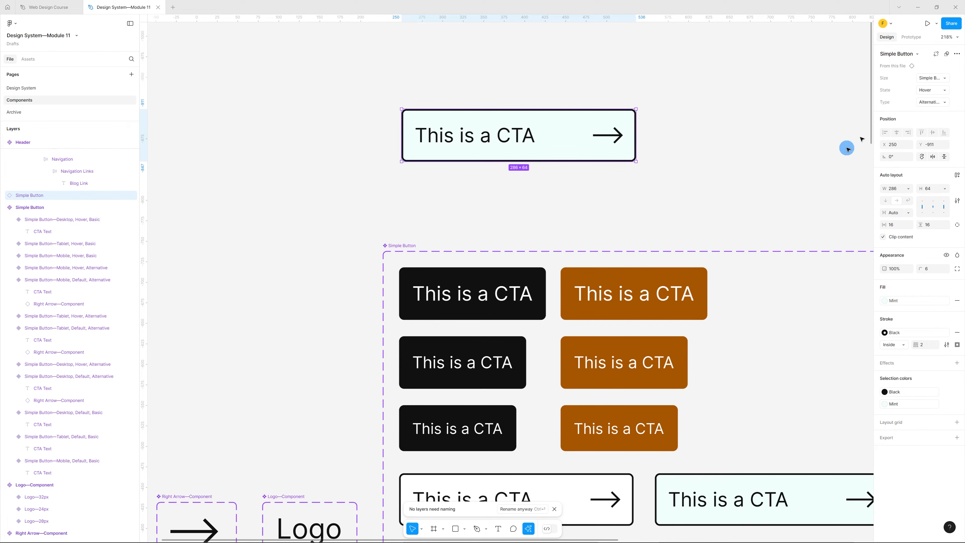
# - Switch the standalone button instance's Size to Simple Button—Tablet and on to Simple Button—Mobile
pyautogui.click(937, 79)
pyautogui.click(938, 88)
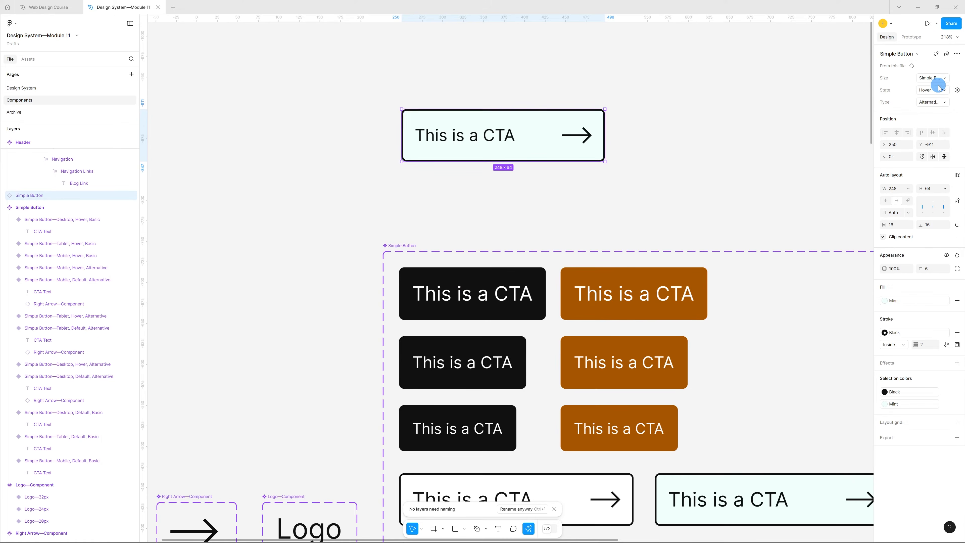
pyautogui.click(937, 78)
pyautogui.click(940, 89)
# - Try the standalone instance's State and Type options, ending on Default and Alternative
pyautogui.click(939, 91)
pyautogui.click(938, 90)
pyautogui.click(935, 90)
pyautogui.click(936, 90)
pyautogui.click(935, 91)
pyautogui.click(934, 97)
pyautogui.click(936, 101)
pyautogui.click(936, 95)
pyautogui.click(935, 102)
pyautogui.click(935, 108)
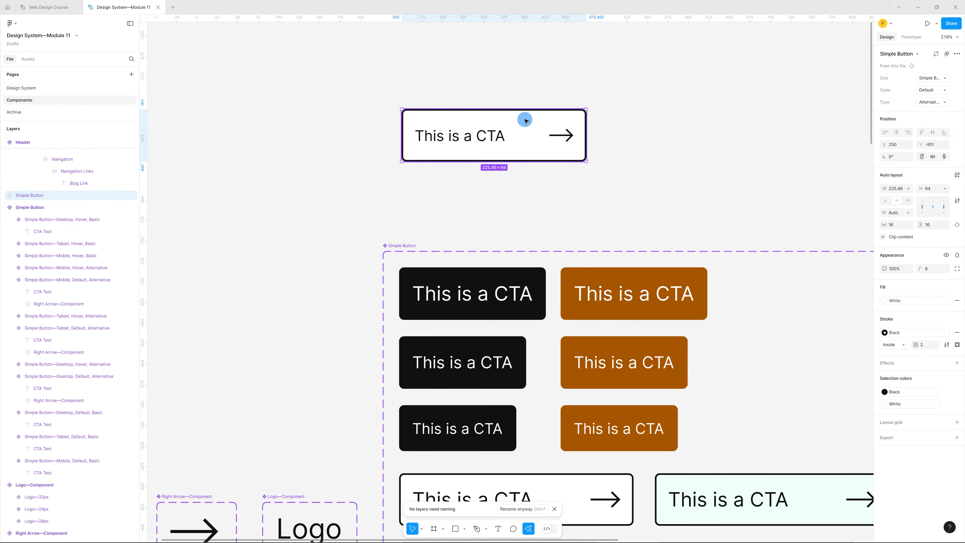
# - Insert a Simple Button instance with Size Desktop, State Default and Type Alternative from the file's own components, near the Card set
pyautogui.press('Escape')
pyautogui.scroll(-10, 526, 121)
pyautogui.scroll(-8, 529, 122)
pyautogui.scroll(3, 527, 285)
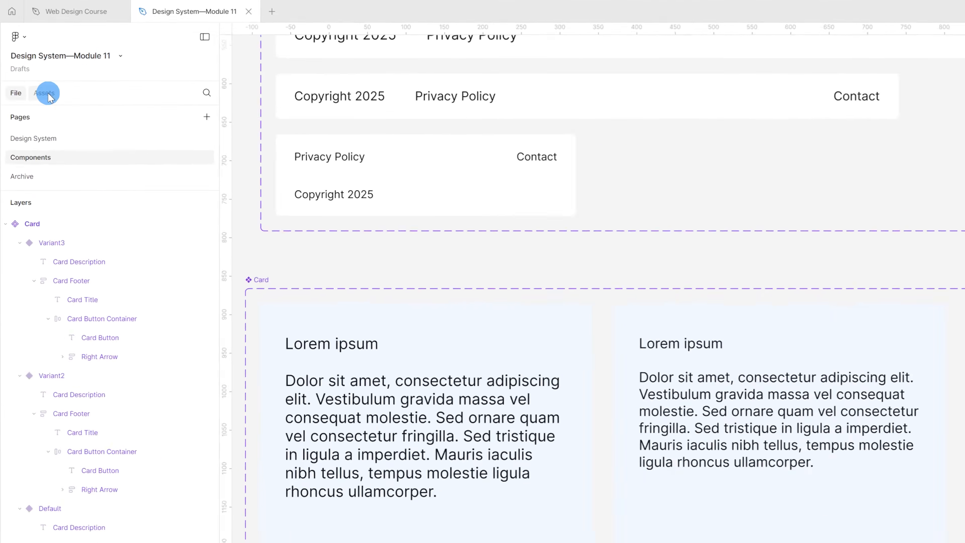
pyautogui.click(30, 60)
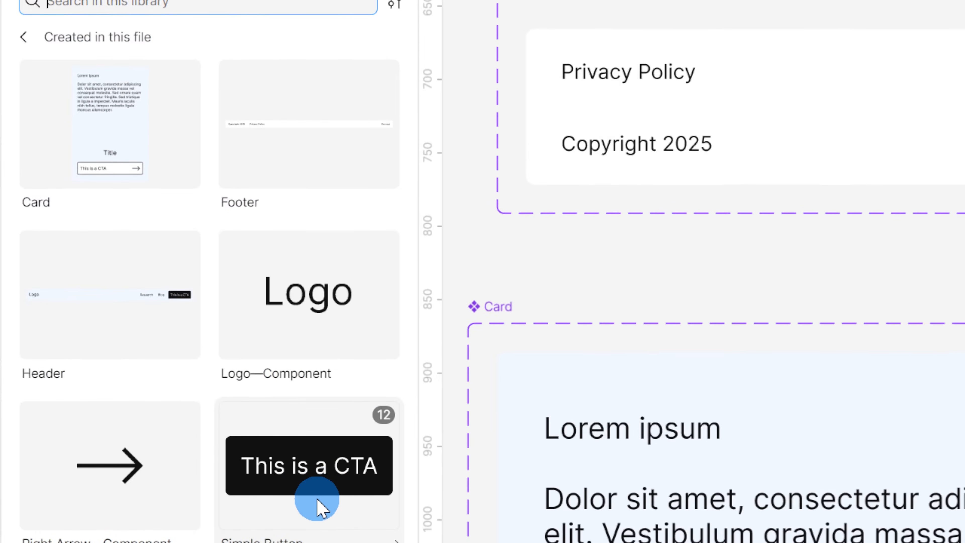
pyautogui.click(304, 533)
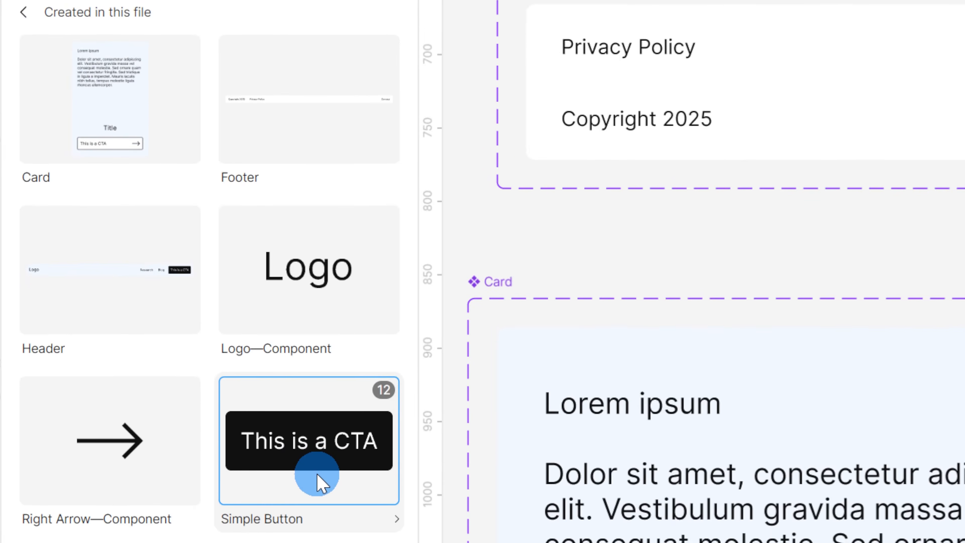
pyautogui.click(669, 357)
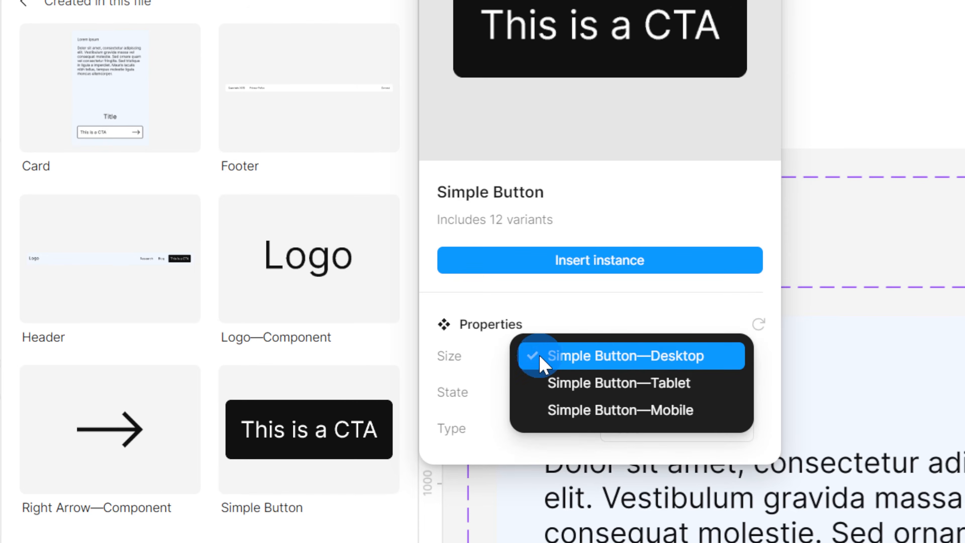
pyautogui.click(672, 347)
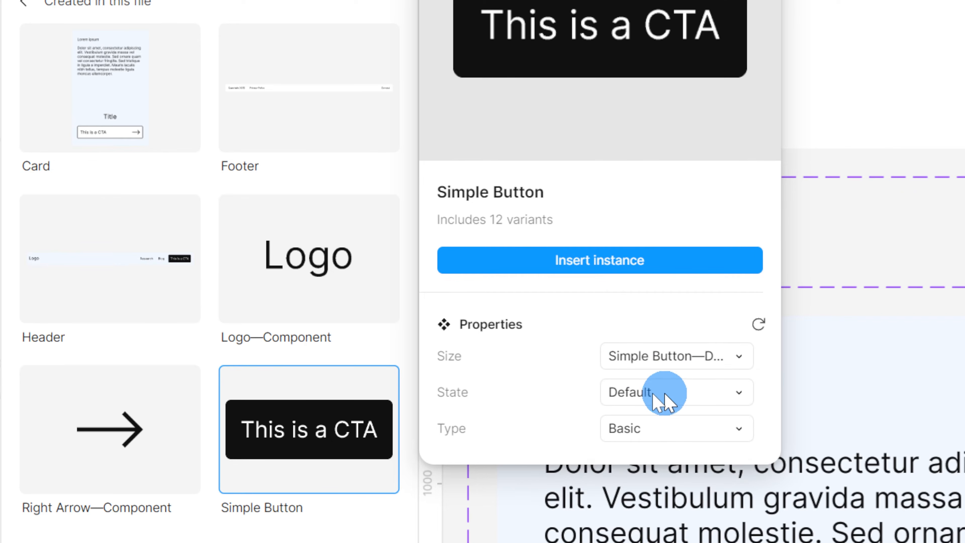
pyautogui.click(675, 436)
pyautogui.click(648, 458)
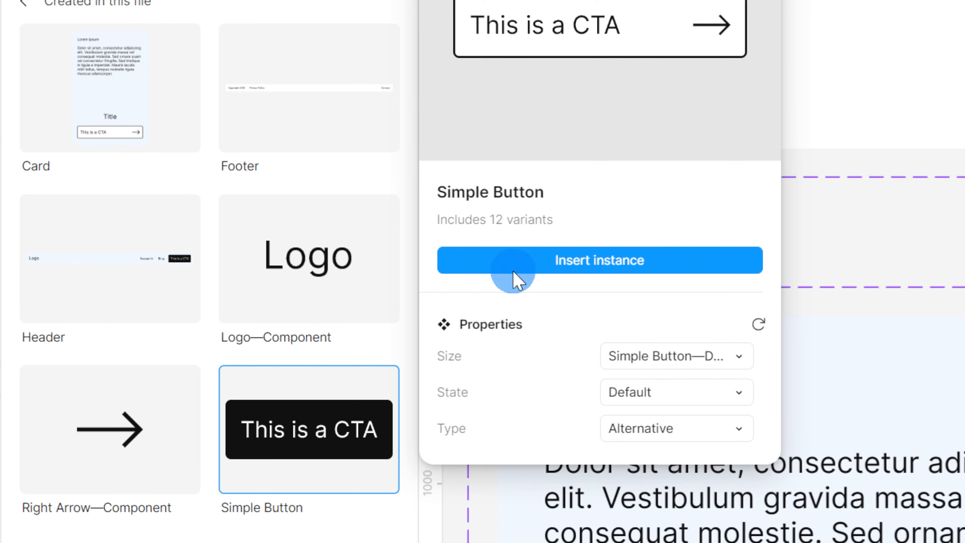
pyautogui.click(692, 266)
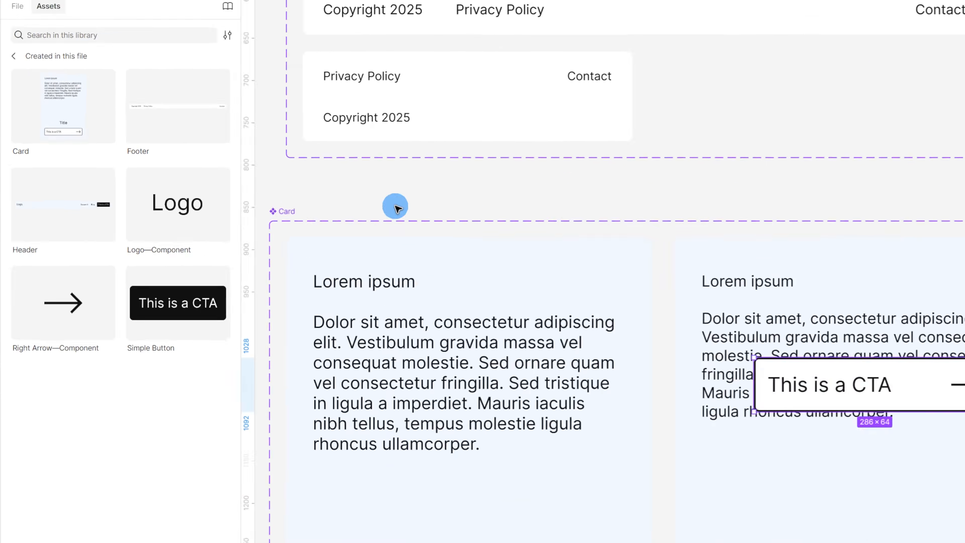
# - Cut the inserted button, paste it into the first card's footer under the title, and delete the old button frame there
pyautogui.scroll(-3, 688, 291)
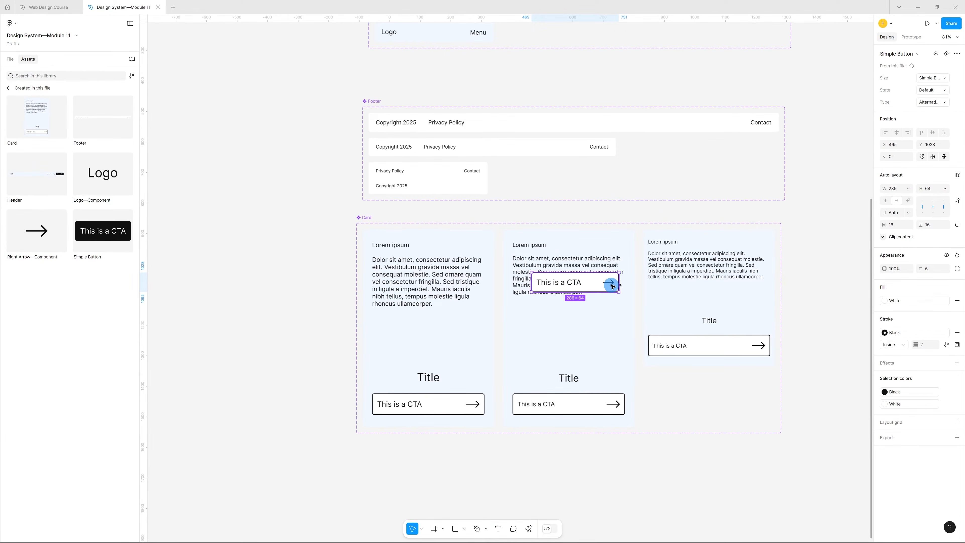
pyautogui.press('Delete')
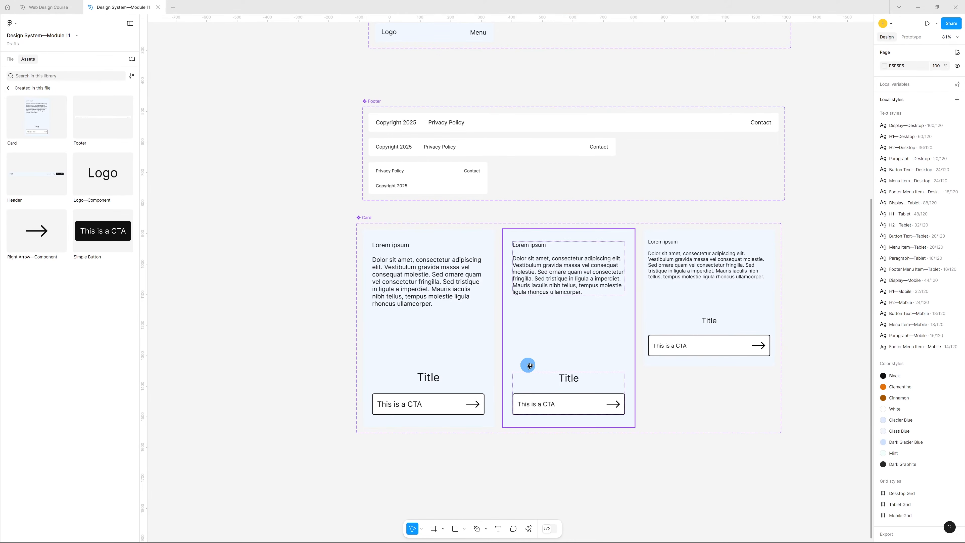
pyautogui.doubleClick(469, 381)
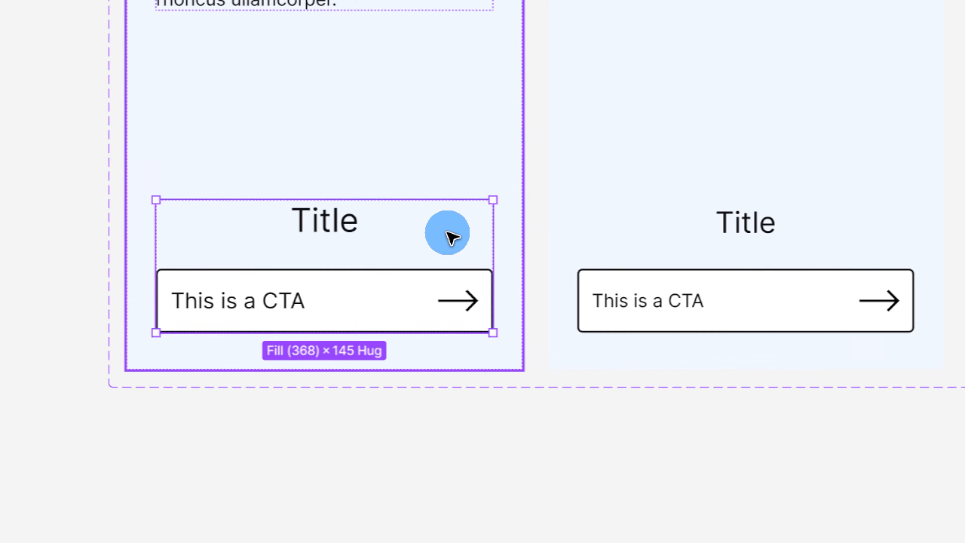
pyautogui.hotkey('ctrl', 'v')
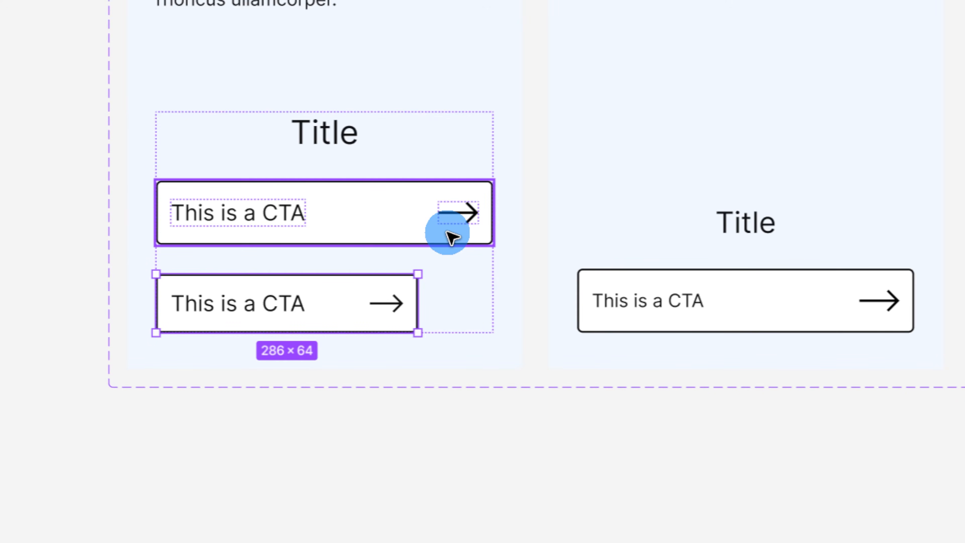
pyautogui.click(380, 209)
pyautogui.press('Delete')
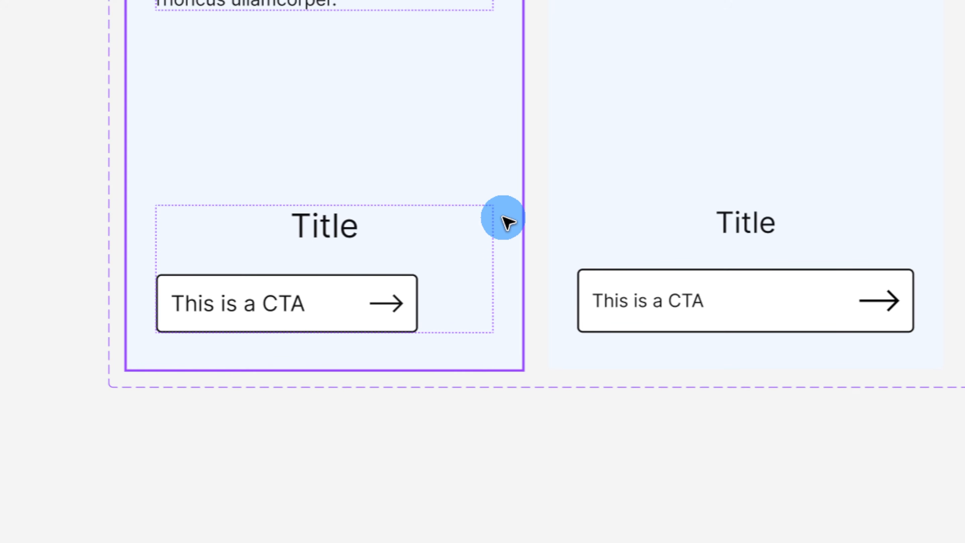
# - Set the new button in the first card to Fill container width
pyautogui.click(337, 302)
pyautogui.click(337, 302)
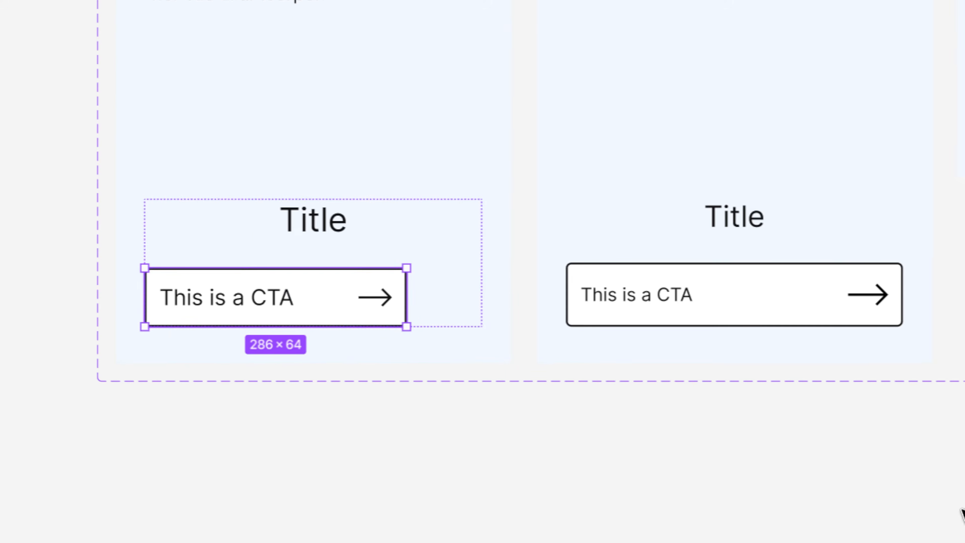
pyautogui.click(908, 189)
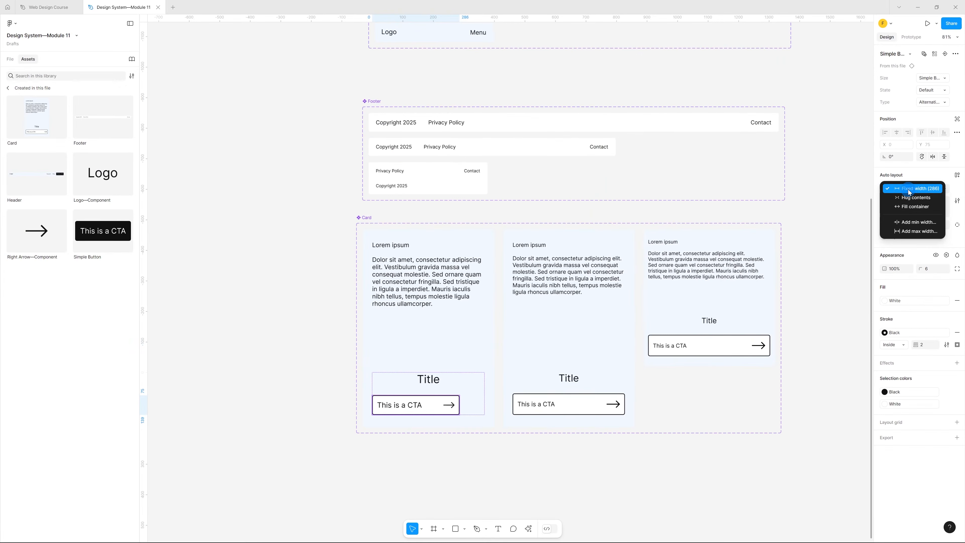
pyautogui.click(914, 206)
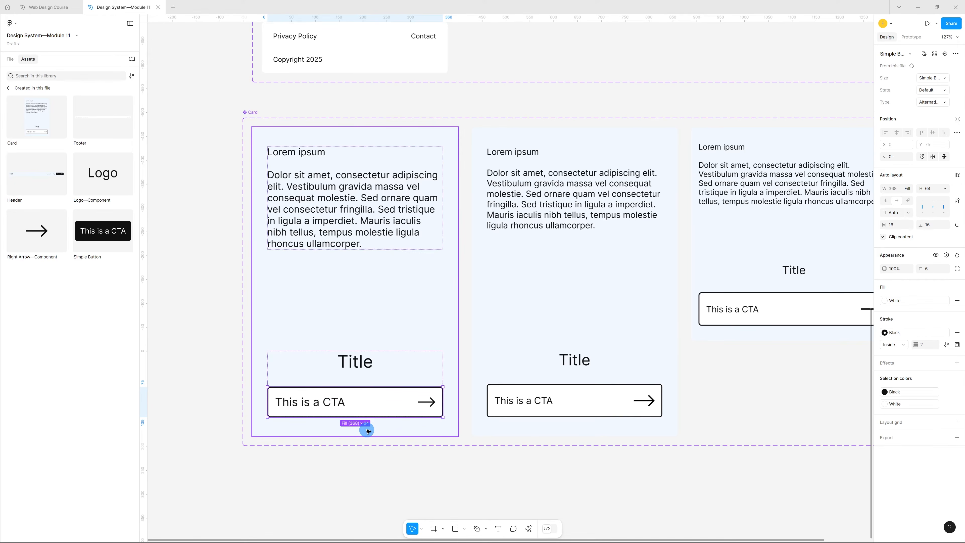
# - Paste the Simple Button instance into the second card's footer and delete the old button frame above it
pyautogui.click(605, 376)
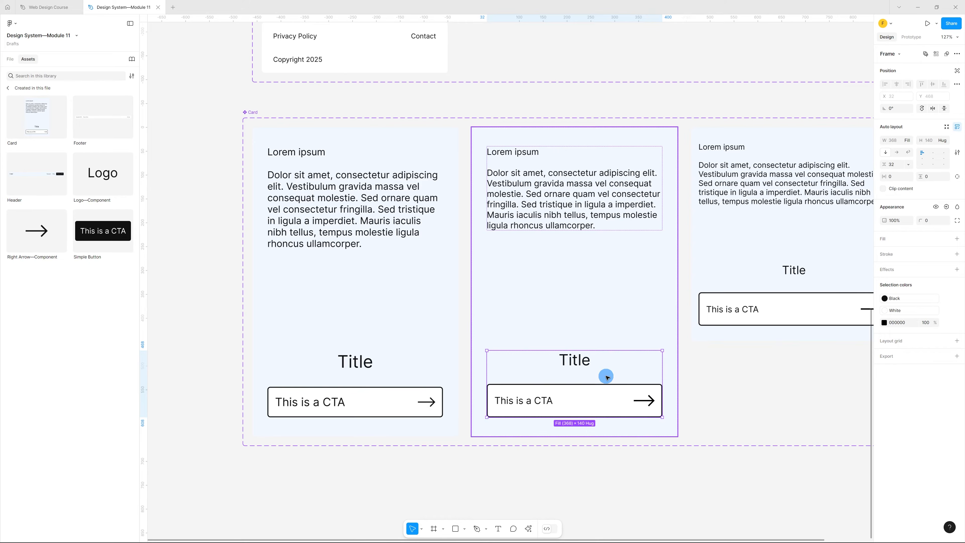
pyautogui.hotkey('ctrl', 'v')
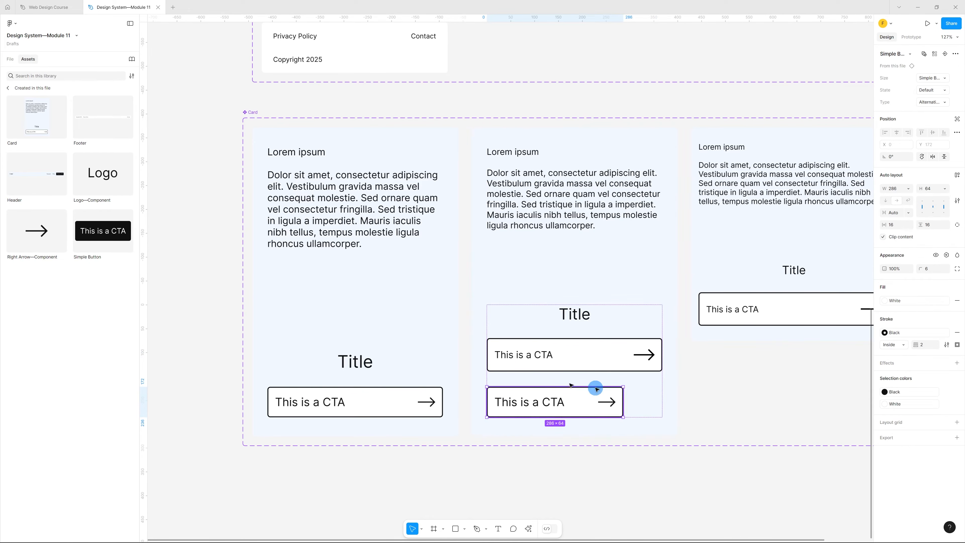
pyautogui.click(580, 349)
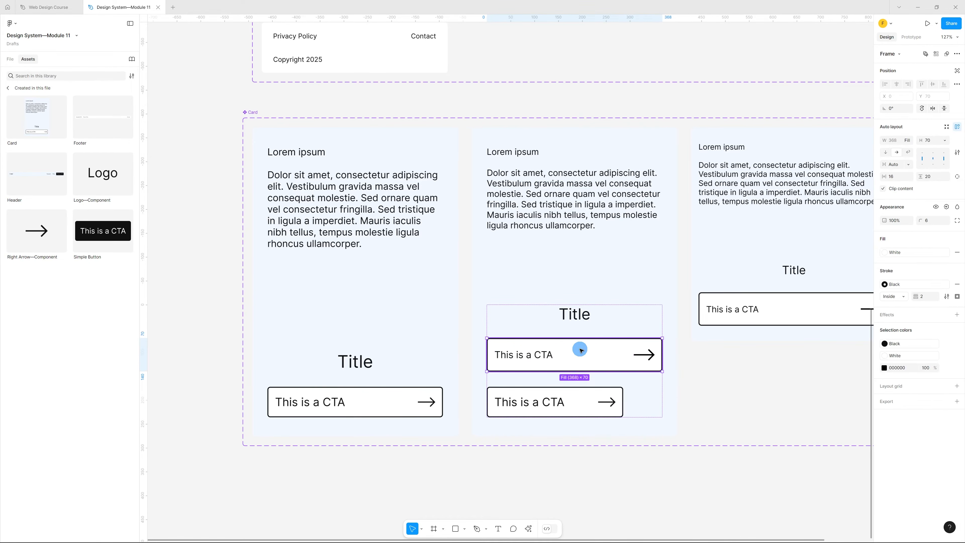
pyautogui.press('Delete')
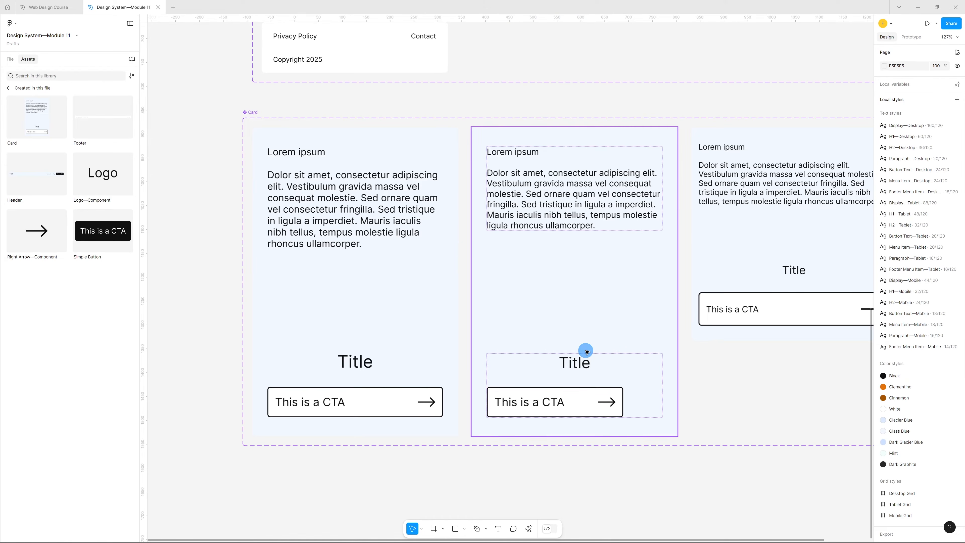
# - Set the second card's new button to Fill container width and change its Size to Simple Button—Tablet
pyautogui.click(584, 398)
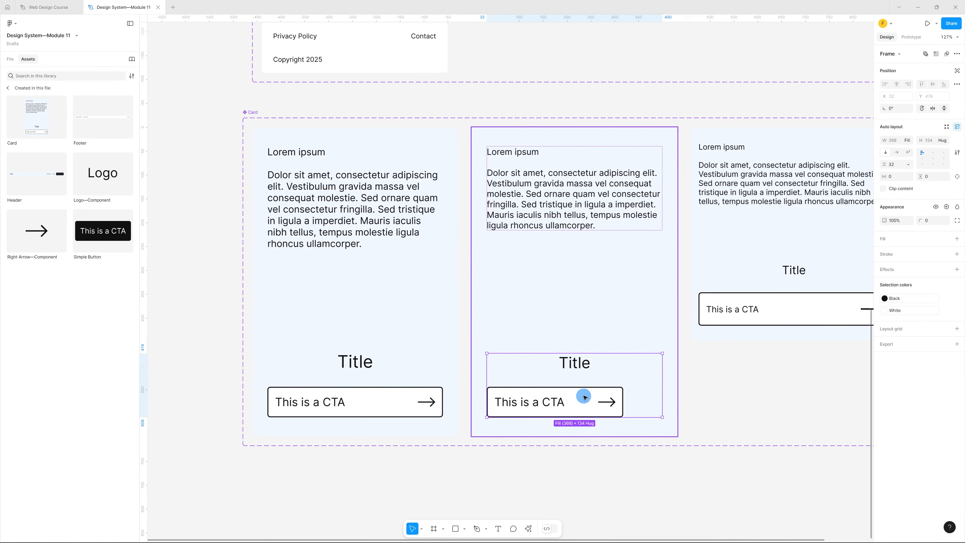
pyautogui.click(908, 189)
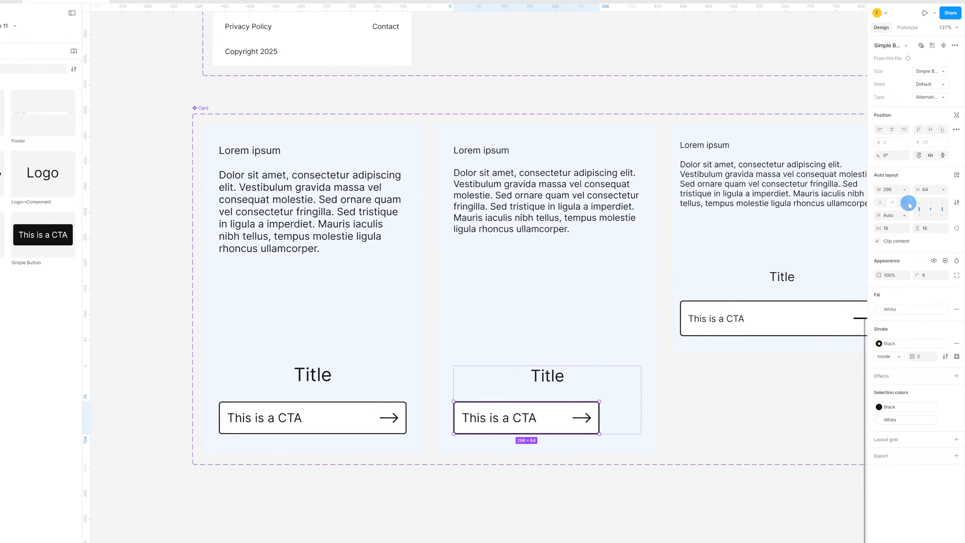
pyautogui.click(909, 209)
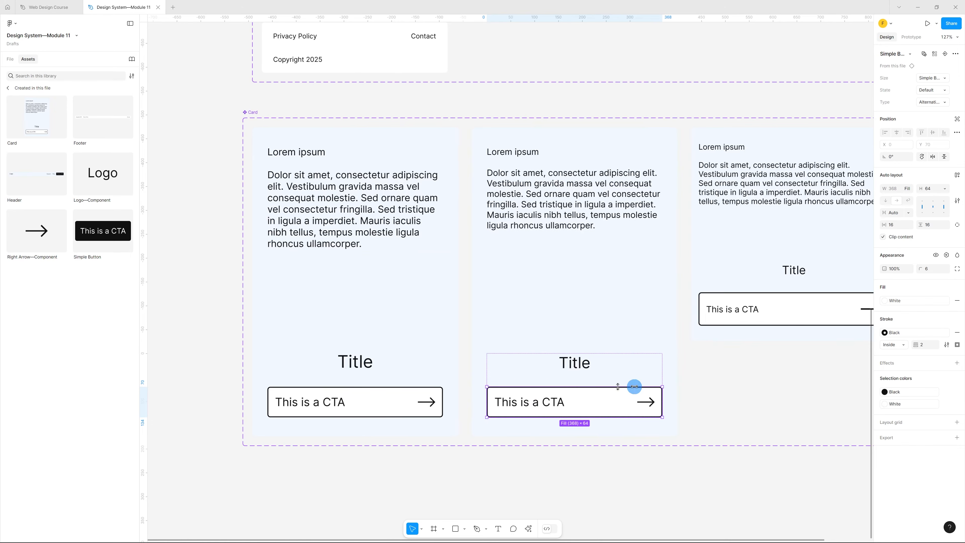
pyautogui.click(943, 78)
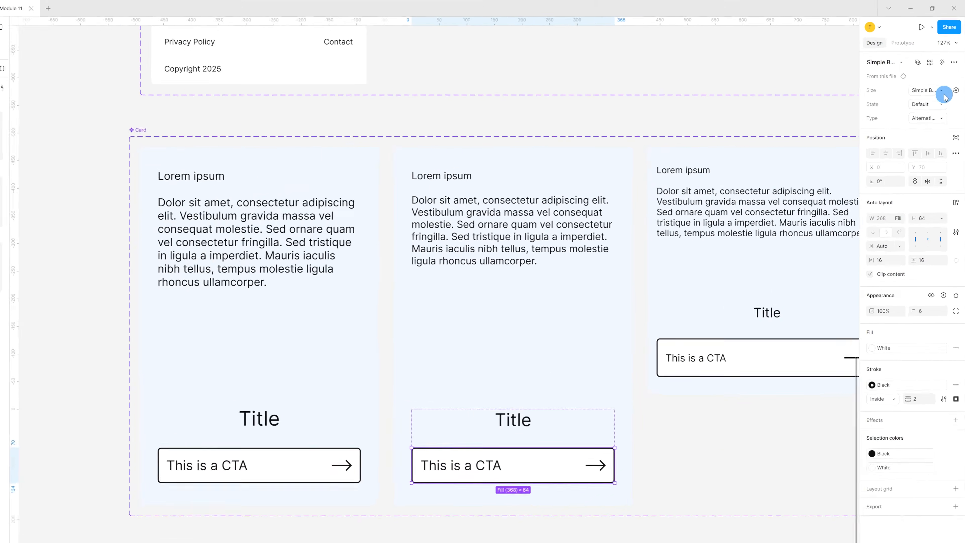
pyautogui.click(894, 263)
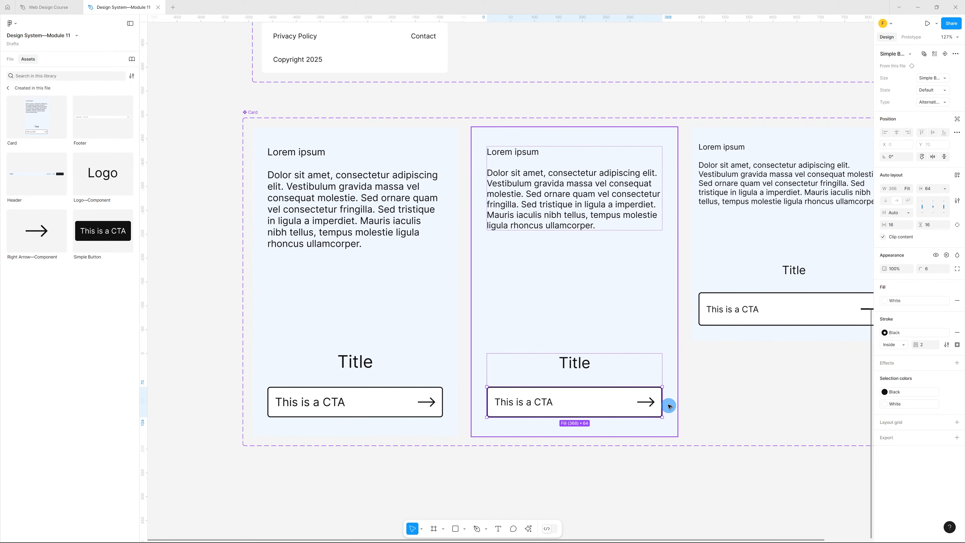
# - Paste the Simple Button instance into the third card's footer and delete the old button frame above it
pyautogui.scroll(-2, 669, 406)
pyautogui.scroll(5, 608, 382)
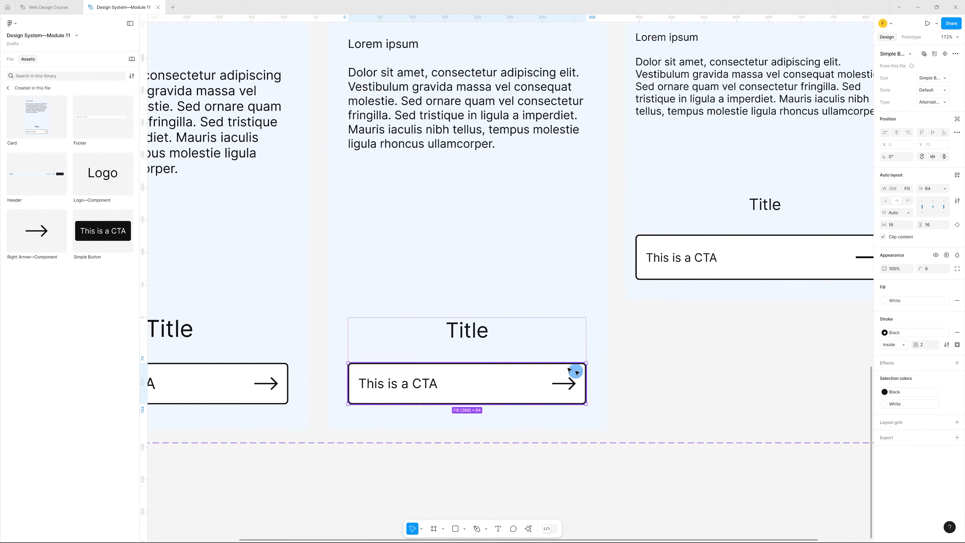
pyautogui.scroll(-4, 425, 384)
pyautogui.click(629, 303)
pyautogui.scroll(4, 631, 303)
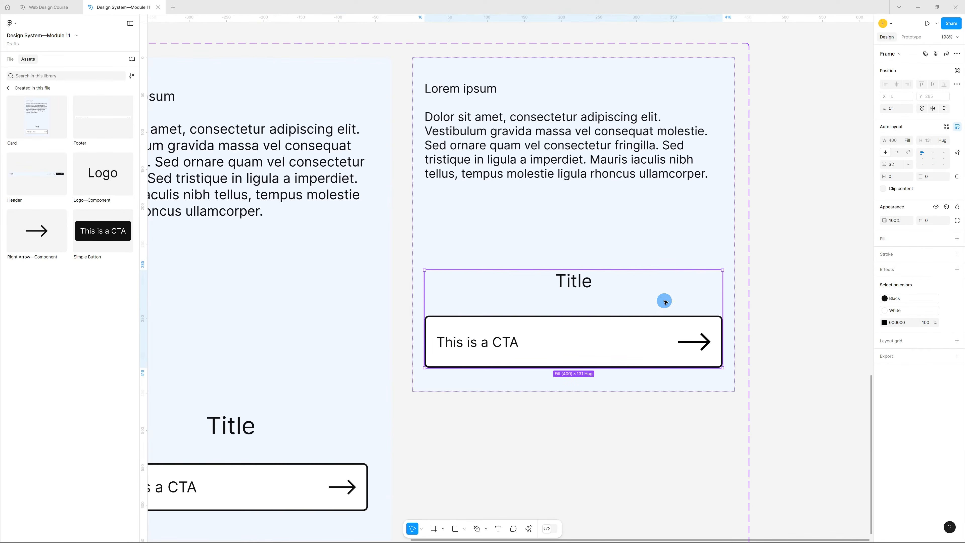
pyautogui.hotkey('ctrl', 'v')
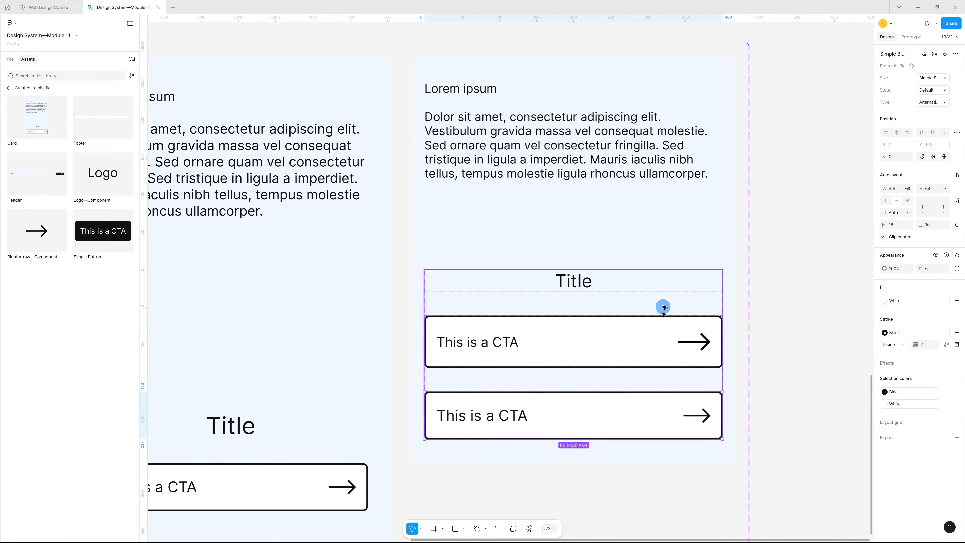
pyautogui.click(657, 330)
pyautogui.press('Delete')
# - Change the Size of the third card's new button to Simple Button—Mobile
pyautogui.click(618, 334)
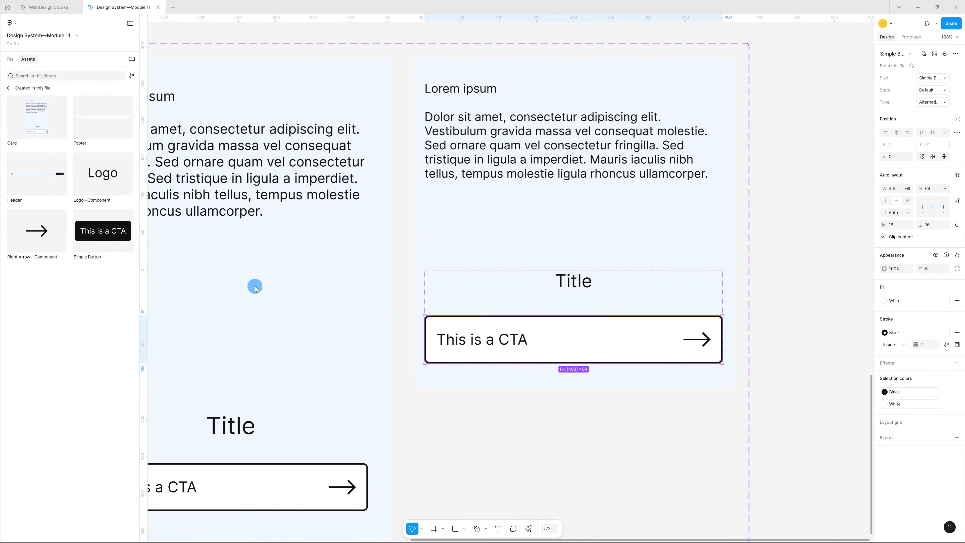
pyautogui.click(940, 79)
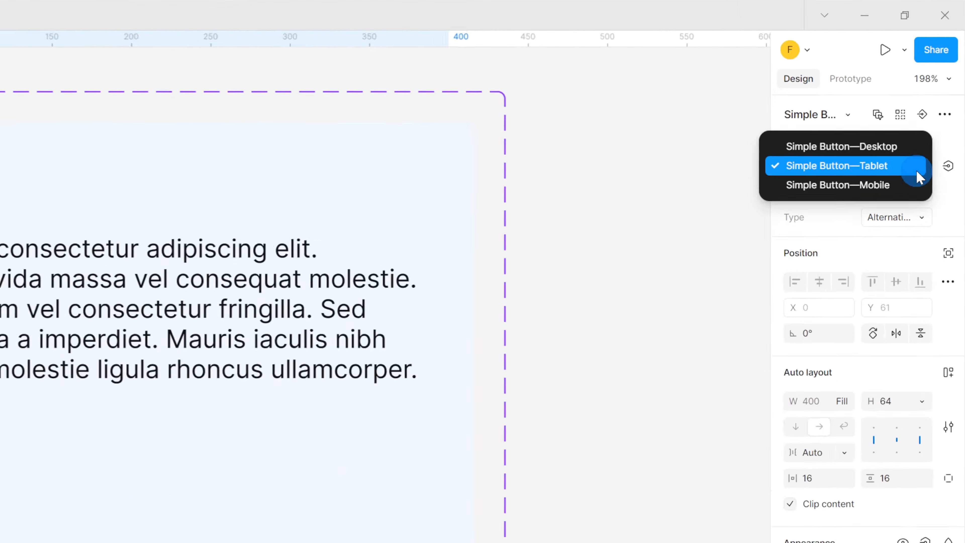
pyautogui.click(942, 91)
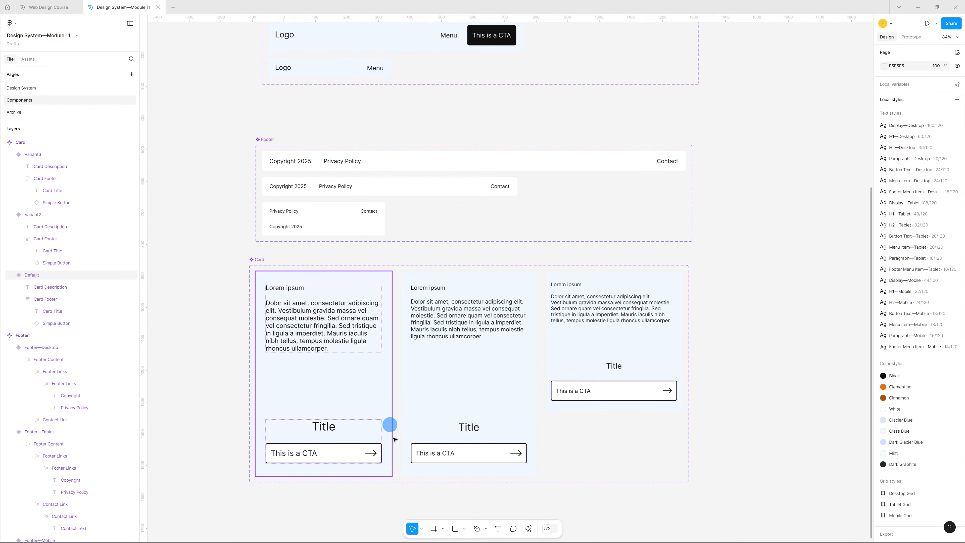
# - Rename the Card set's Default variant as Device=Card—Desktop
pyautogui.click(319, 371)
pyautogui.doubleClick(42, 275)
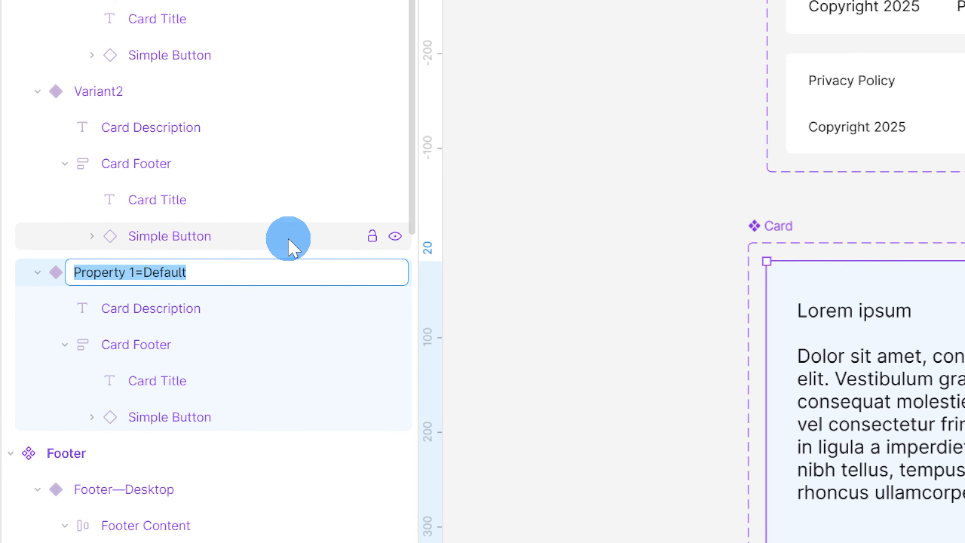
pyautogui.write('Device=Card—')
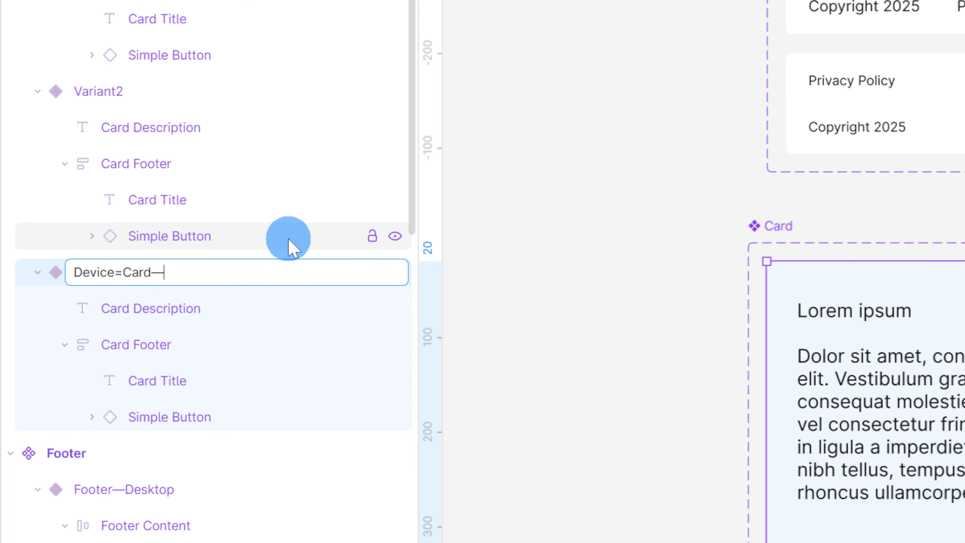
pyautogui.write('Desktop')
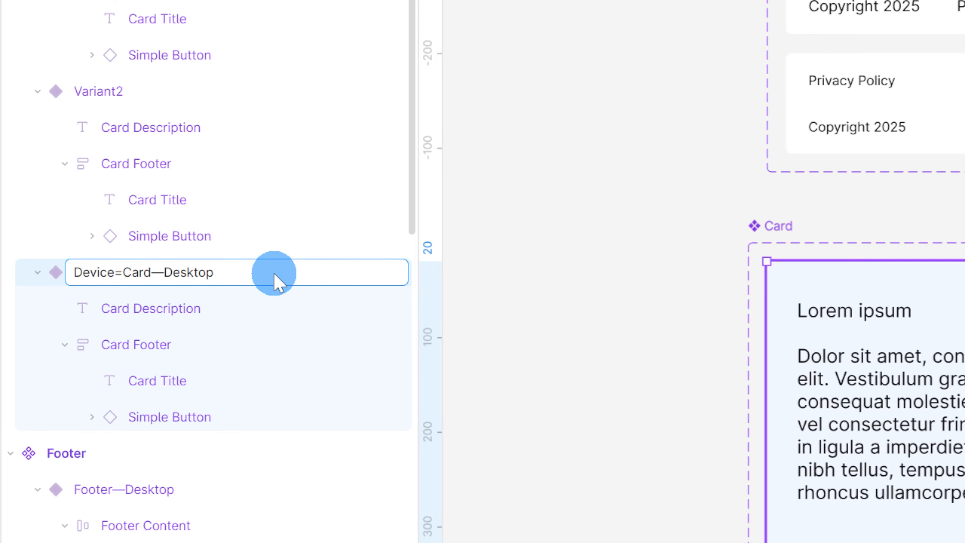
# - Copy the desktop variant's name to Variant2 and change its ending to make it Device=Card—Tablet
pyautogui.moveTo(276, 275); pyautogui.dragTo(42, 289)
pyautogui.hotkey('ctrl', 'c')
pyautogui.doubleClick(118, 104)
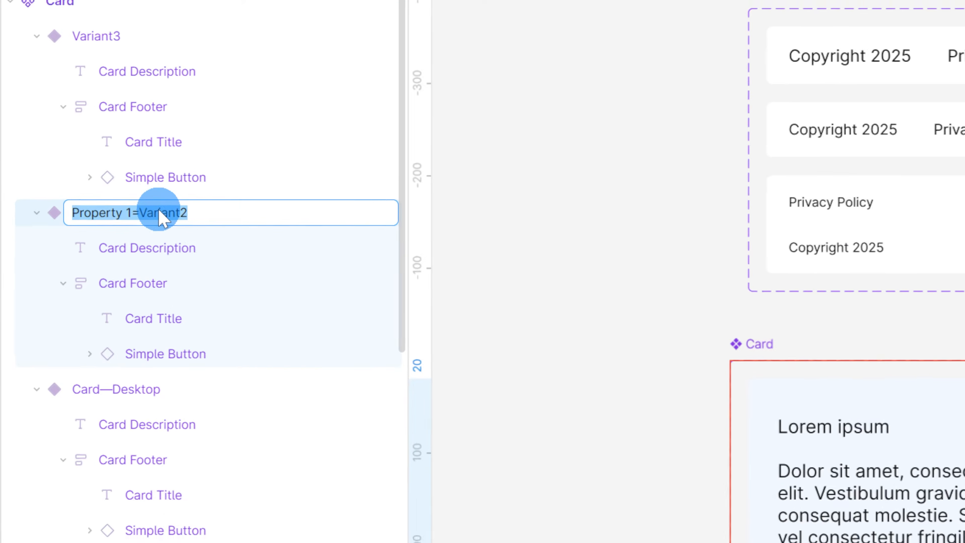
pyautogui.hotkey('ctrl', 'v')
pyautogui.moveTo(168, 213); pyautogui.dragTo(237, 216)
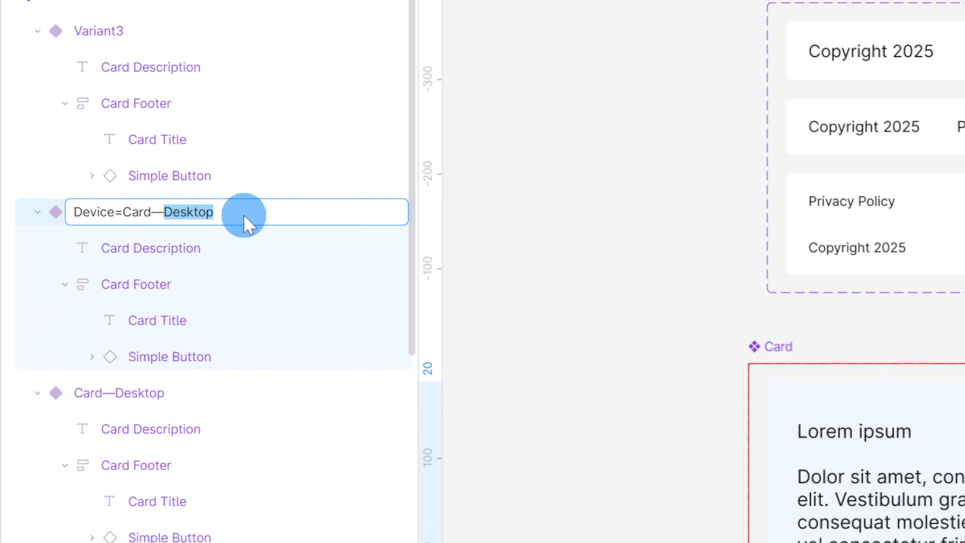
pyautogui.write('Tablet')
pyautogui.press('Return')
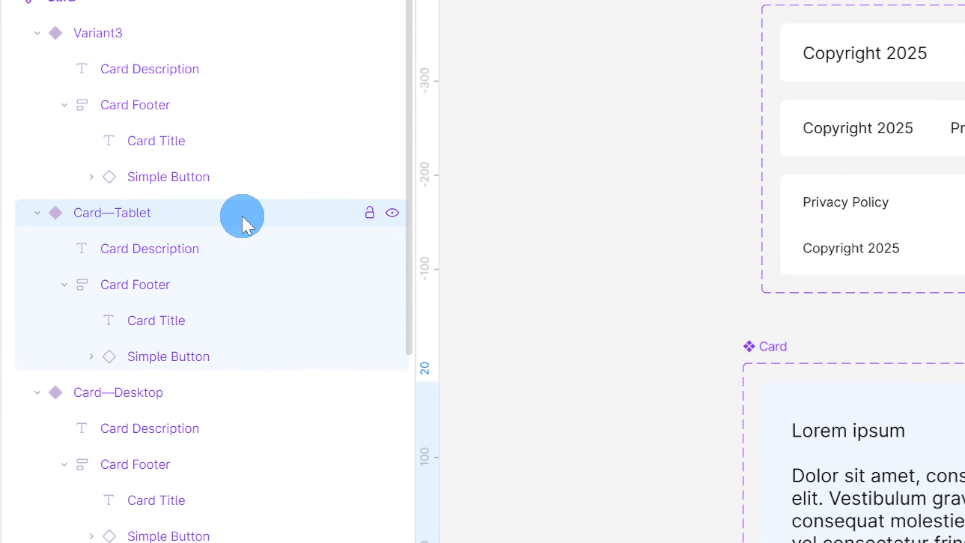
# - Rename Variant3 of the Card set as Device=Card—Mobile, reusing the copied name, and clear the selection
pyautogui.click(625, 349)
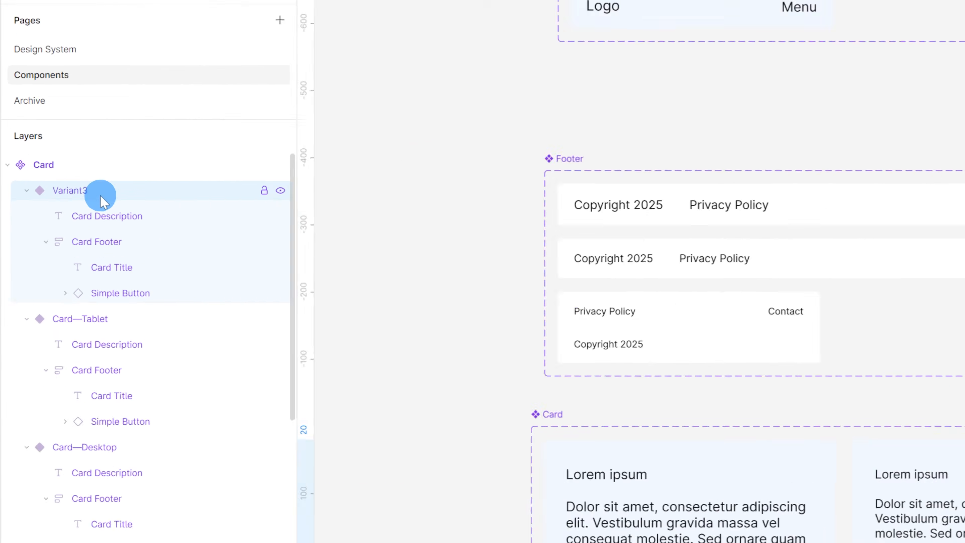
pyautogui.doubleClick(84, 154)
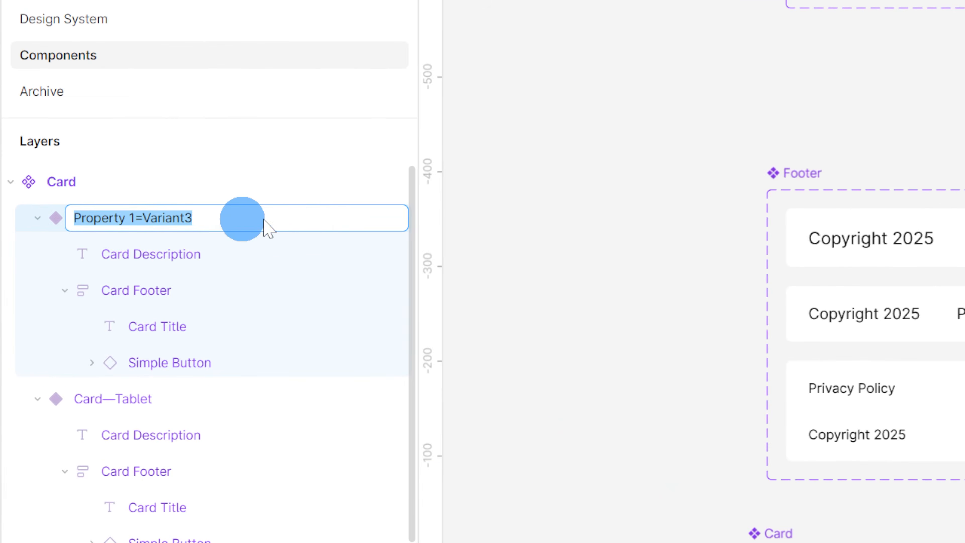
pyautogui.hotkey('ctrl', 'v')
pyautogui.moveTo(163, 219); pyautogui.dragTo(269, 221)
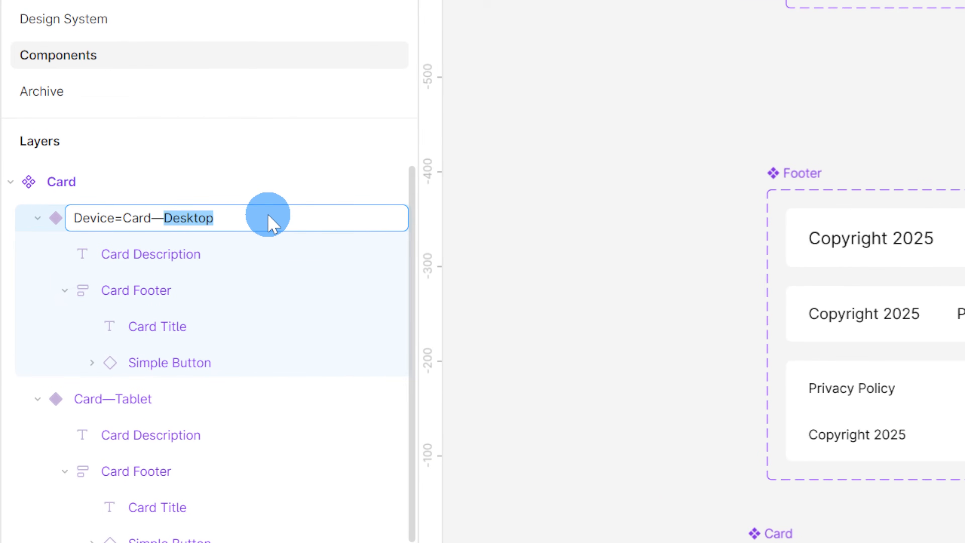
pyautogui.write('Mobile')
pyautogui.press('Return')
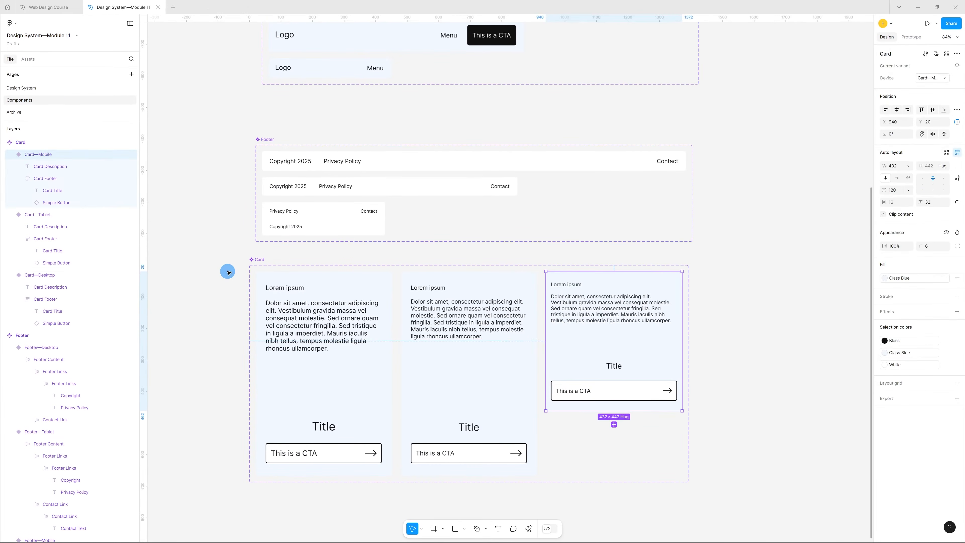
pyautogui.click(227, 273)
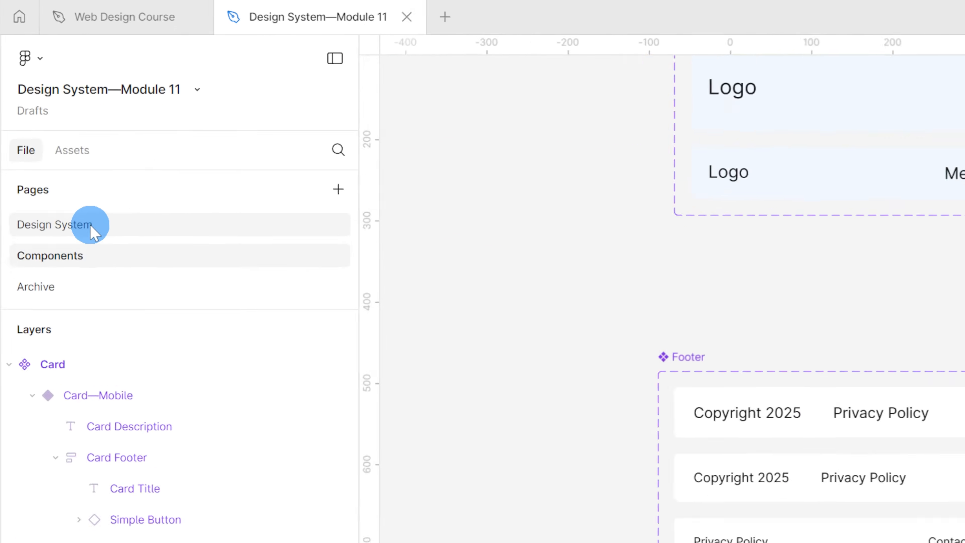
# - On the Design System page, insert a Card instance with the Card—Desktop variant from the file's assets
pyautogui.click(22, 88)
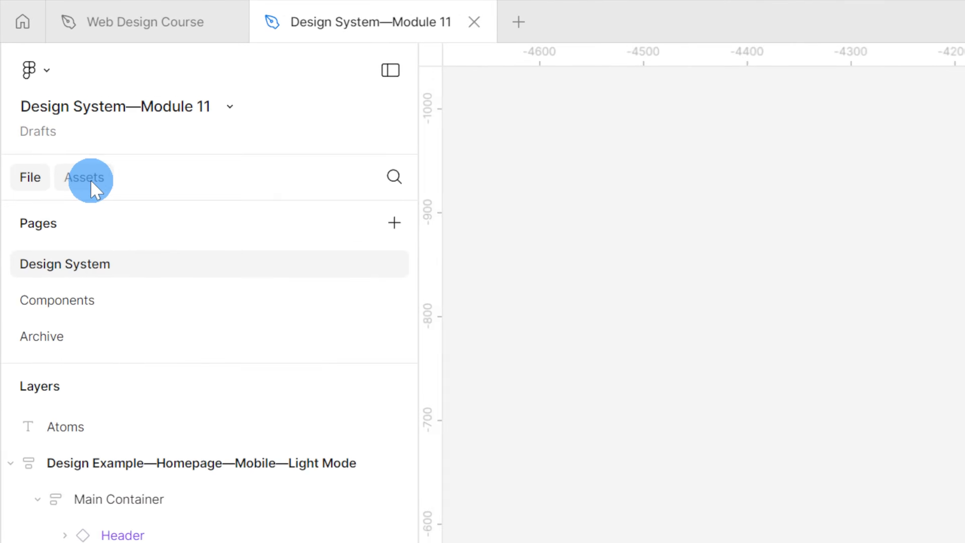
pyautogui.click(29, 61)
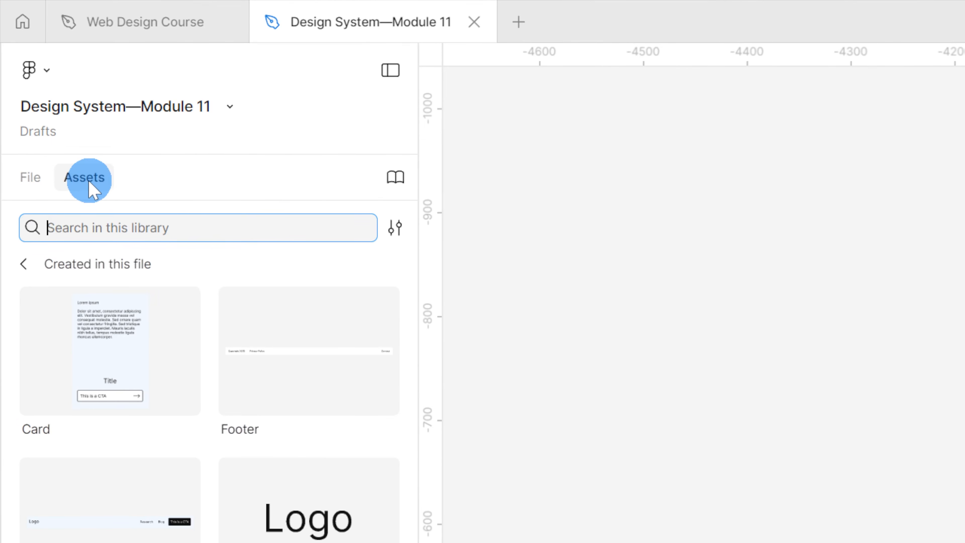
pyautogui.click(142, 343)
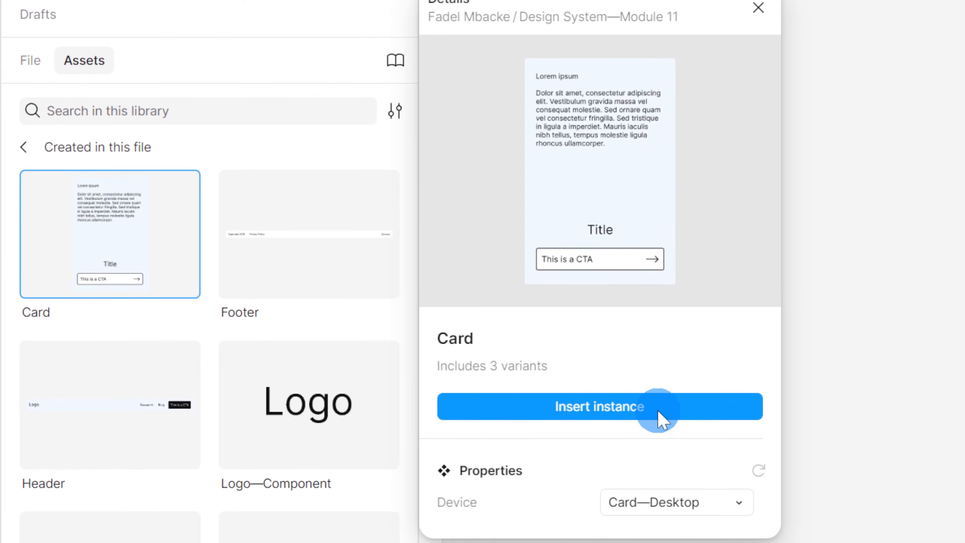
pyautogui.click(659, 413)
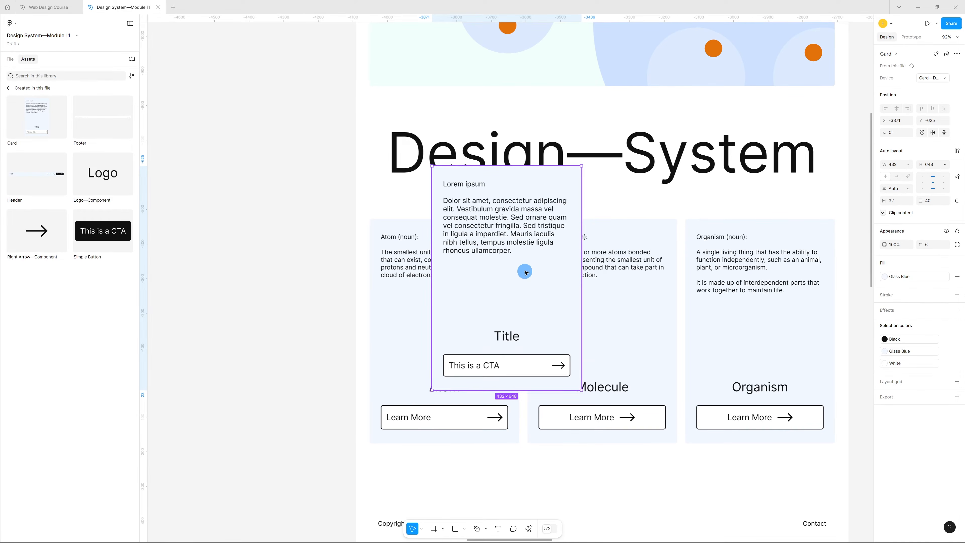
# - Move the Card instance into the desktop homepage's cards container, placing it directly after the Atom card
pyautogui.press('Delete')
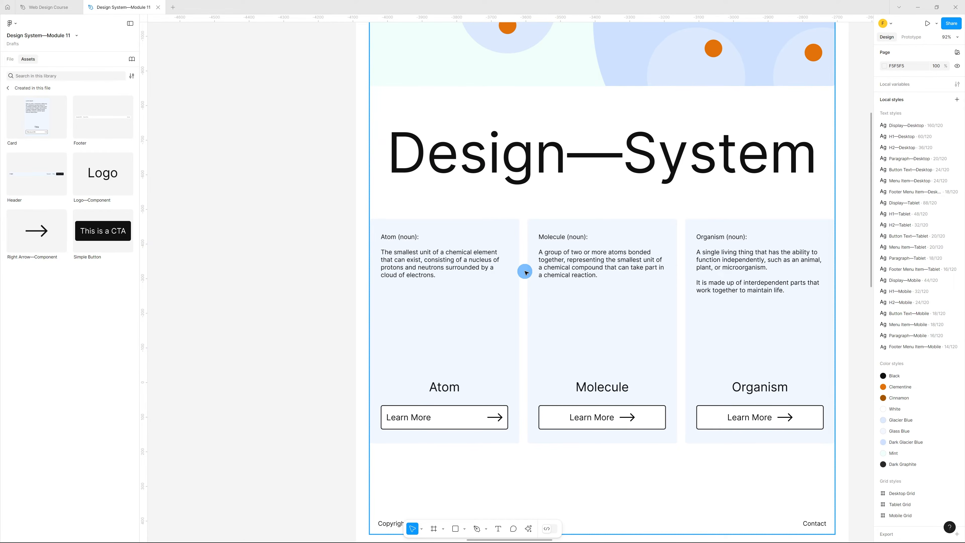
pyautogui.click(525, 272)
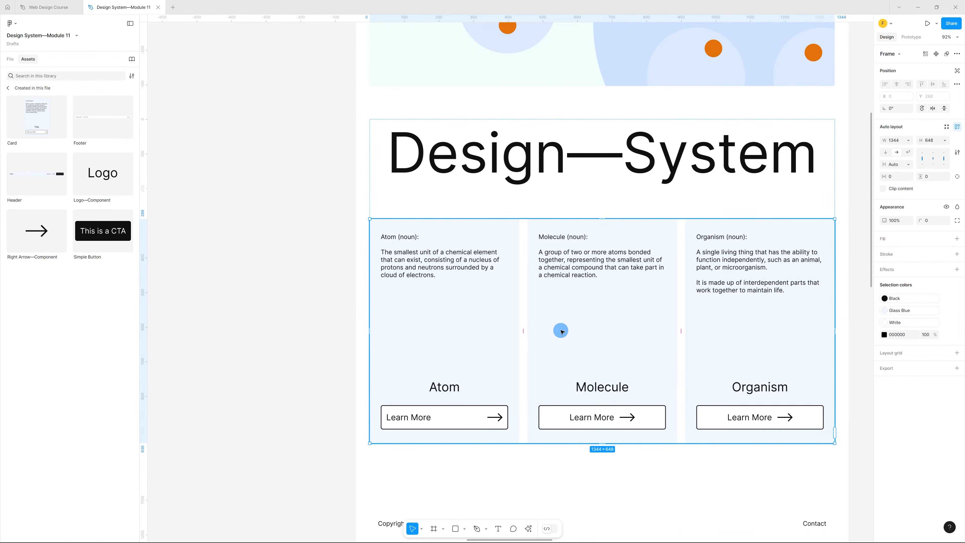
pyautogui.hotkey('ctrl', 'v')
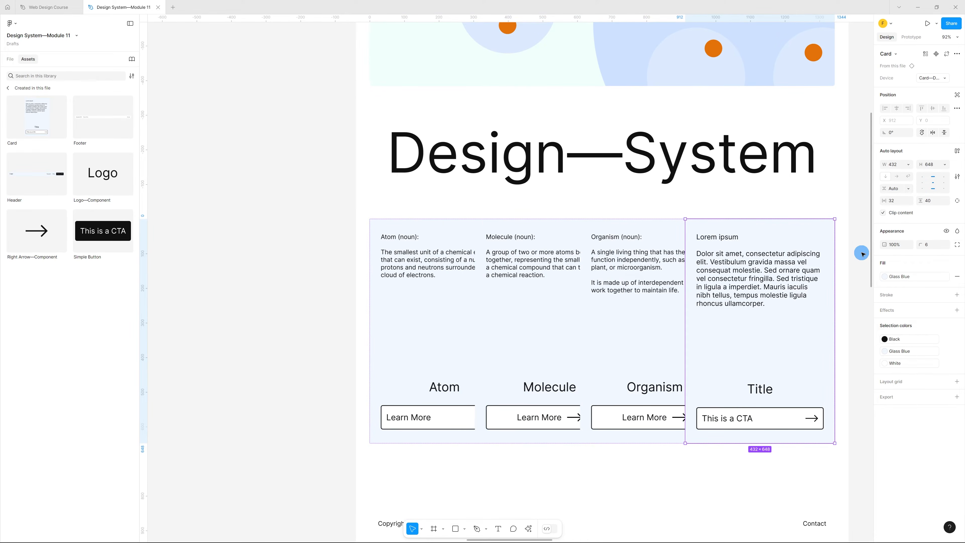
pyautogui.press('Left')
pyautogui.press('Left')
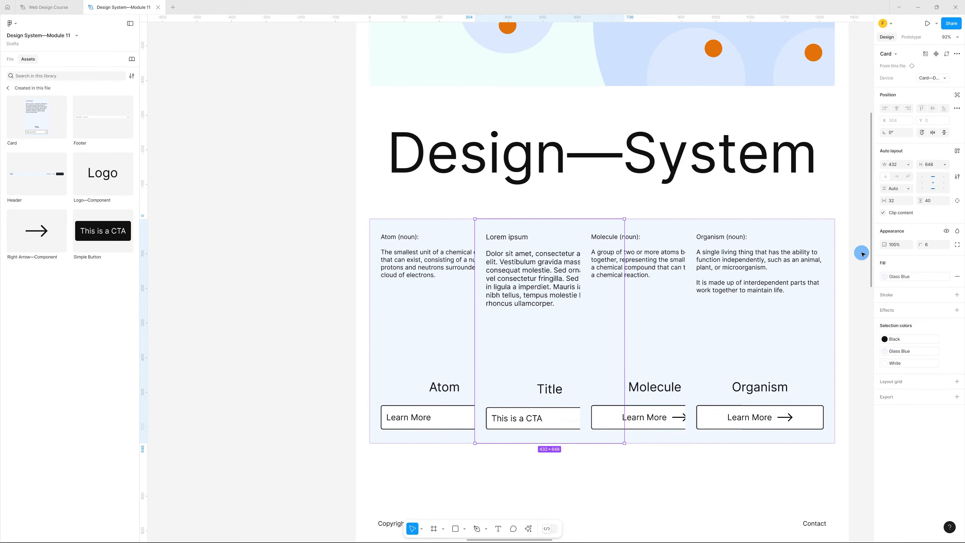
# - Move the old Atom card out onto the empty canvas beside the desktop homepage and apply the Paragraph—Desktop style to its description
pyautogui.click(446, 280)
pyautogui.moveTo(452, 301); pyautogui.dragTo(308, 254)
pyautogui.click(248, 226)
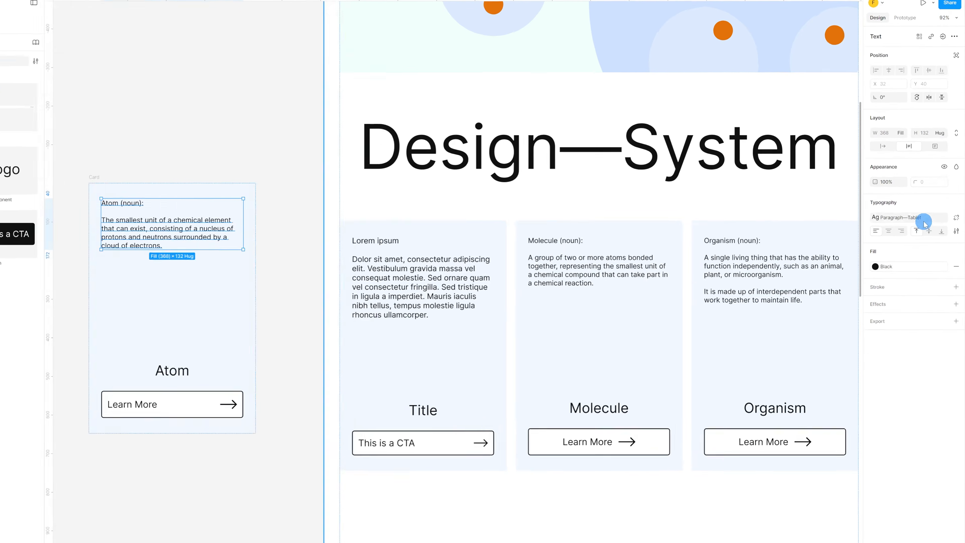
pyautogui.click(925, 223)
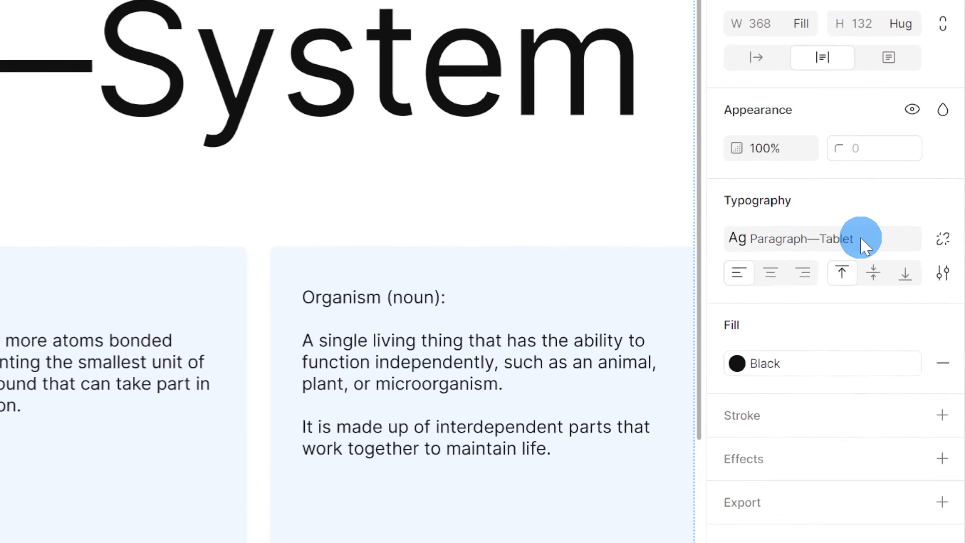
pyautogui.scroll(5, 855, 471)
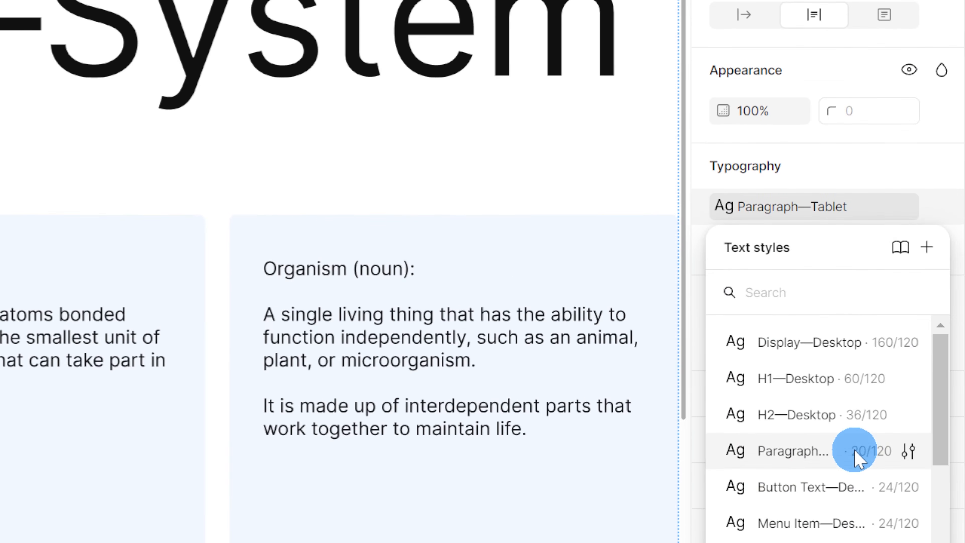
pyautogui.click(859, 449)
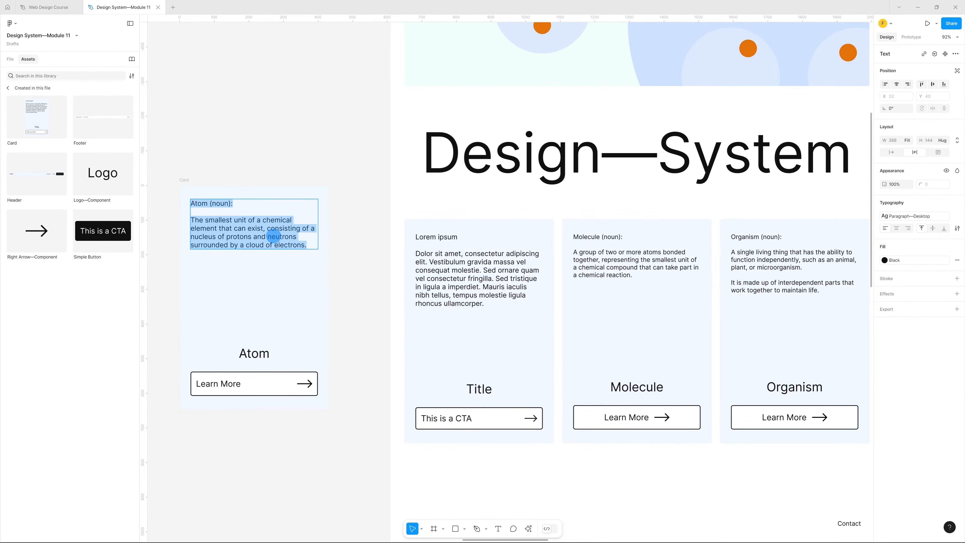
# - Replace the first Card instance's placeholder description with the "Atom (noun):" definition from the old Atom card
pyautogui.doubleClick(503, 263)
pyautogui.moveTo(493, 305); pyautogui.dragTo(402, 225)
pyautogui.write('Atom (noun):  The smallest unit of a chemical element that can exist, consisting of a nucleus of protons and neutrons surrounded by a cloud of electrons.')
pyautogui.press('Escape')
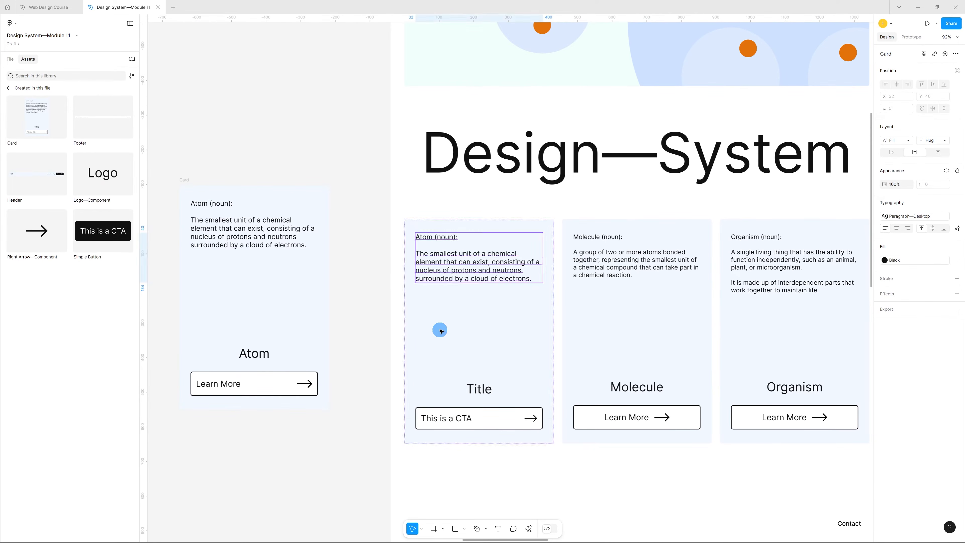
pyautogui.press('Escape')
# - Replace the first Card instance's title with Atom, copied from the old card
pyautogui.doubleClick(265, 356)
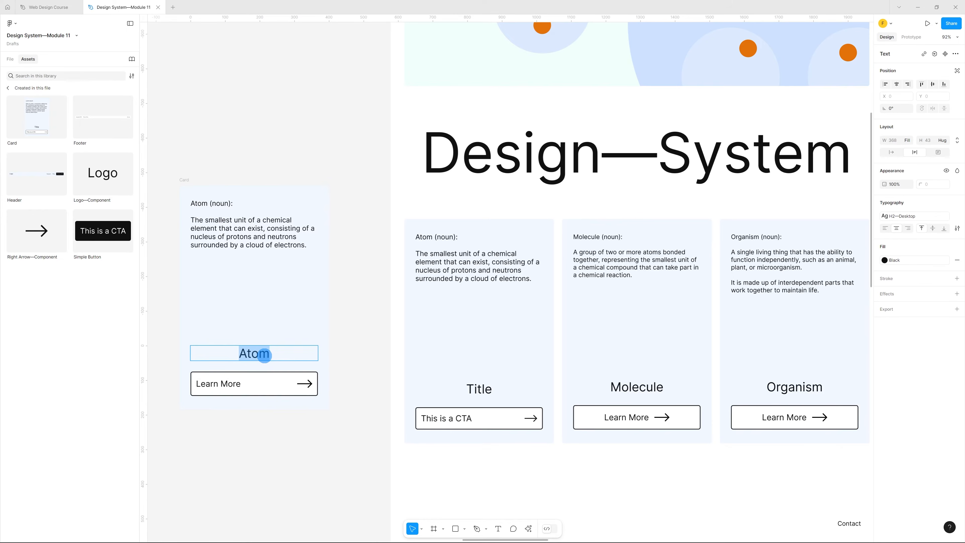
pyautogui.doubleClick(487, 388)
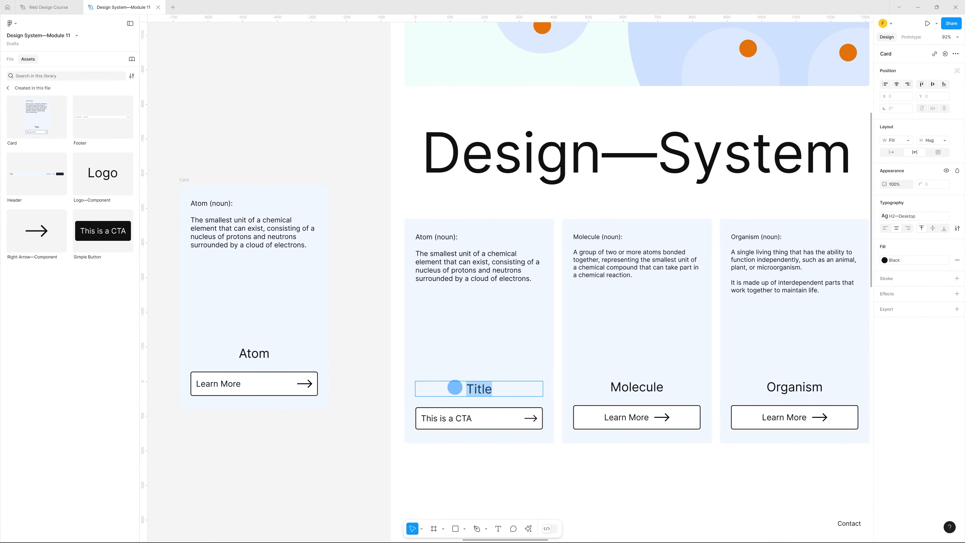
pyautogui.press('Escape')
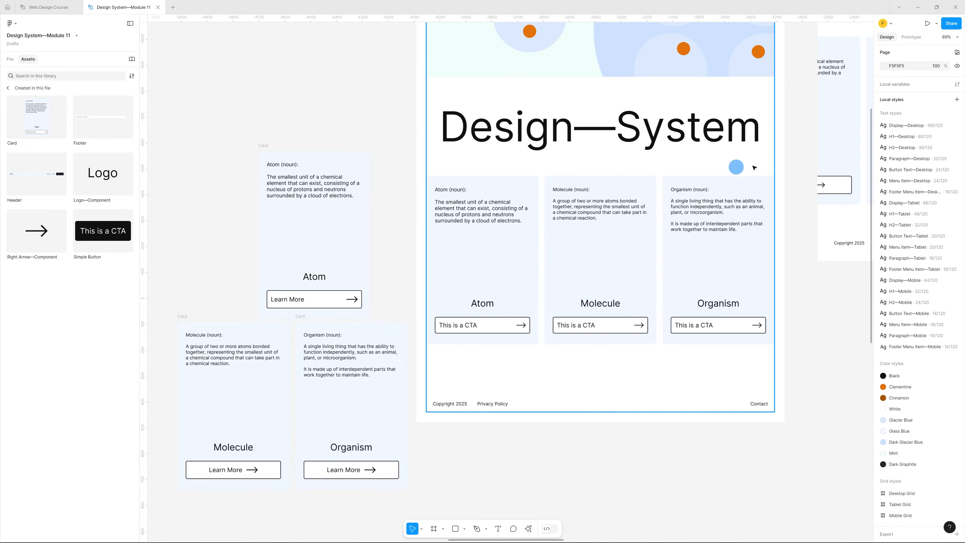
# - Delete the old Atom, Molecule and Organism cards left on the canvas beside the desktop homepage
pyautogui.moveTo(171, 109); pyautogui.dragTo(403, 479)
pyautogui.press('Delete')
pyautogui.hotkey('shift', '1')
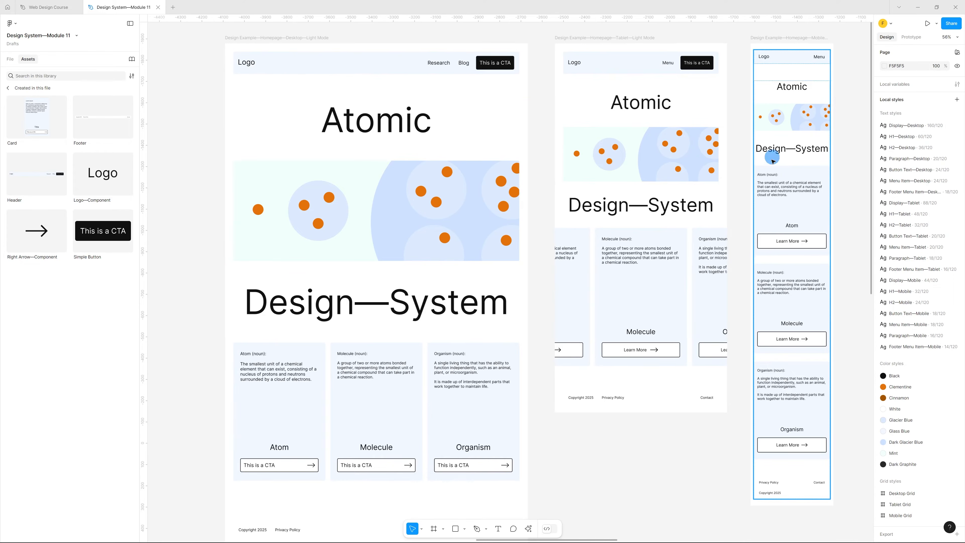
pyautogui.click(796, 213)
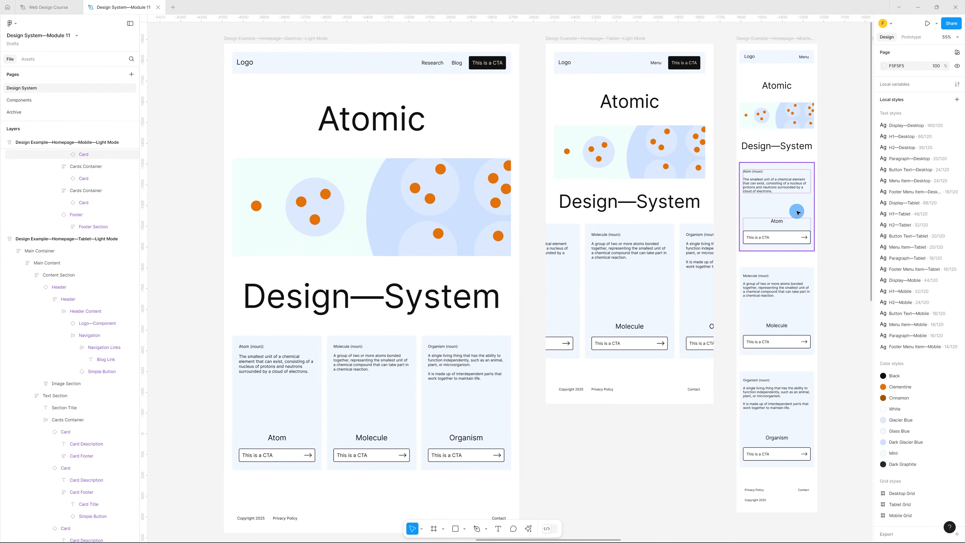
pyautogui.click(645, 423)
pyautogui.click(640, 289)
pyautogui.click(593, 464)
pyautogui.click(362, 399)
pyautogui.click(595, 459)
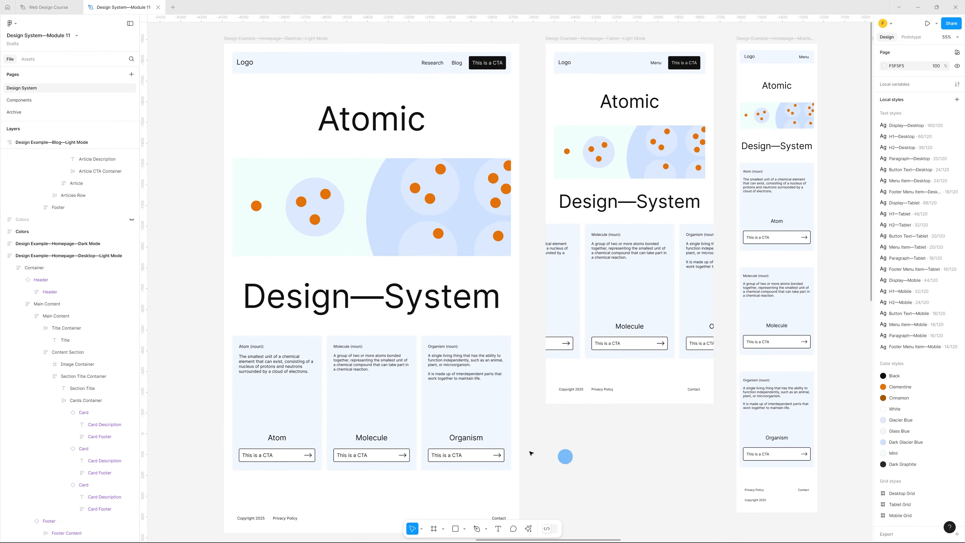
# - Compare the blog page's Page Title and Article Card instances with their main components on the Components page
pyautogui.press('n')
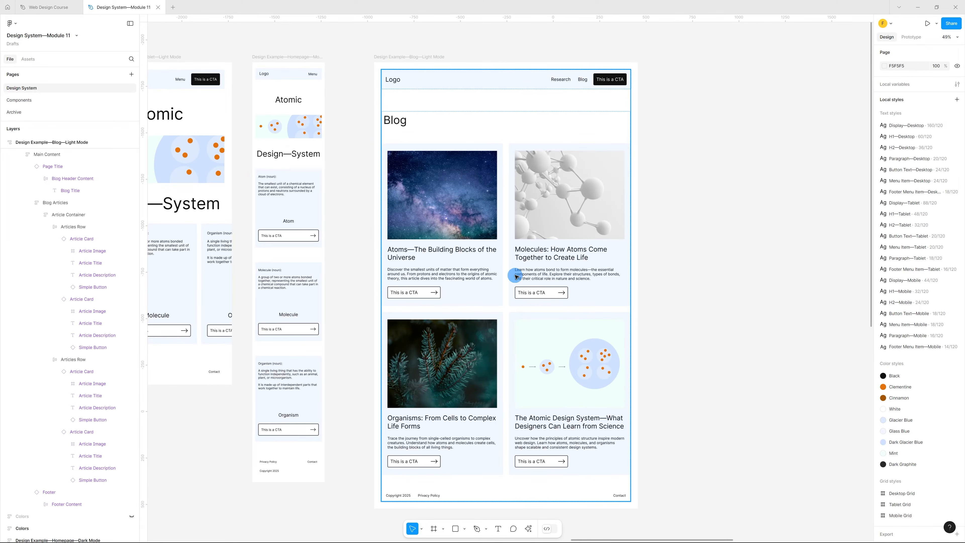
pyautogui.scroll(5, 414, 121)
pyautogui.click(416, 119)
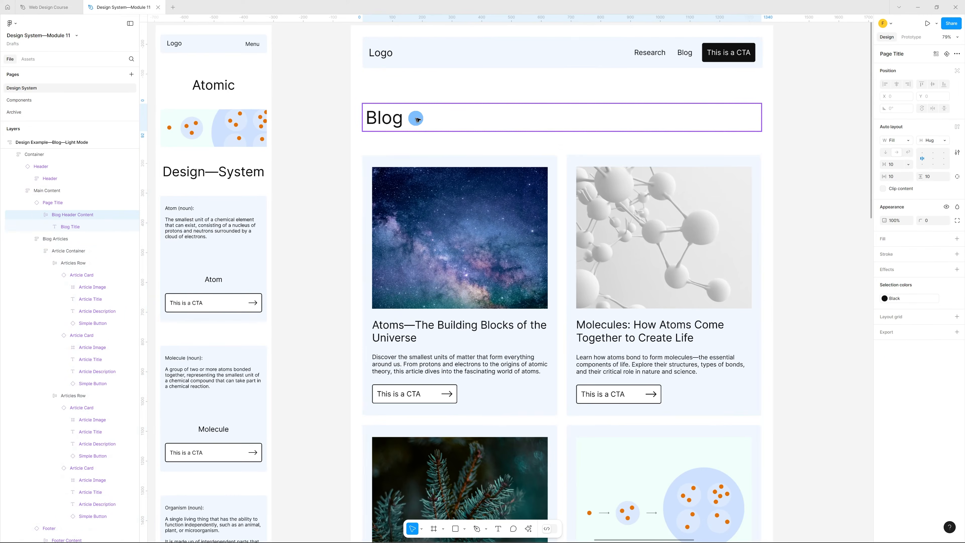
pyautogui.doubleClick(494, 170)
pyautogui.doubleClick(494, 171)
pyautogui.doubleClick(494, 171)
pyautogui.doubleClick(495, 172)
pyautogui.click(556, 158)
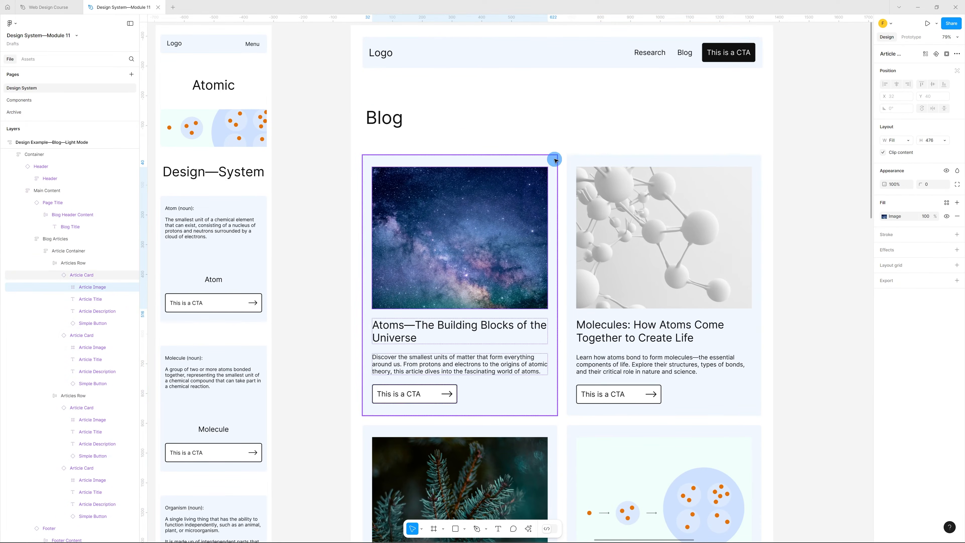
pyautogui.scroll(-5, 615, 394)
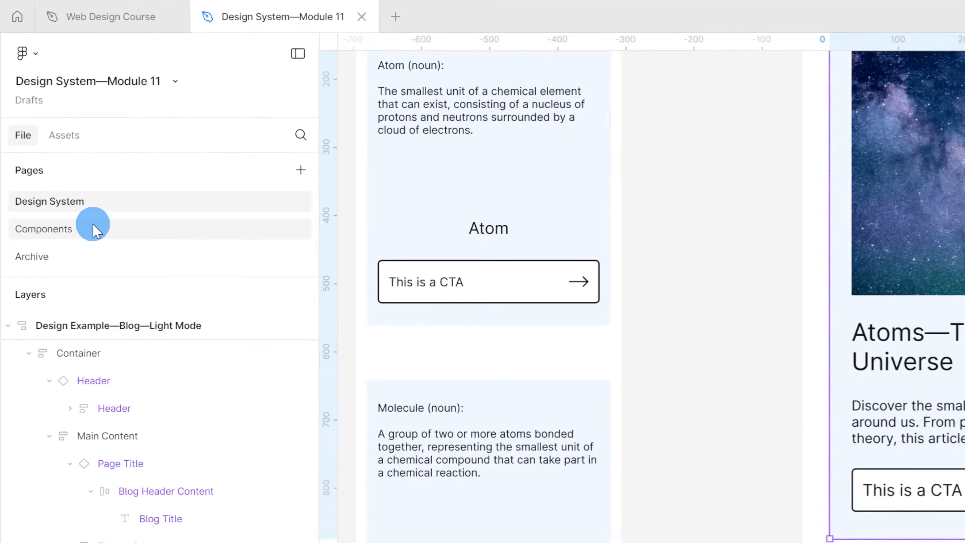
pyautogui.click(93, 227)
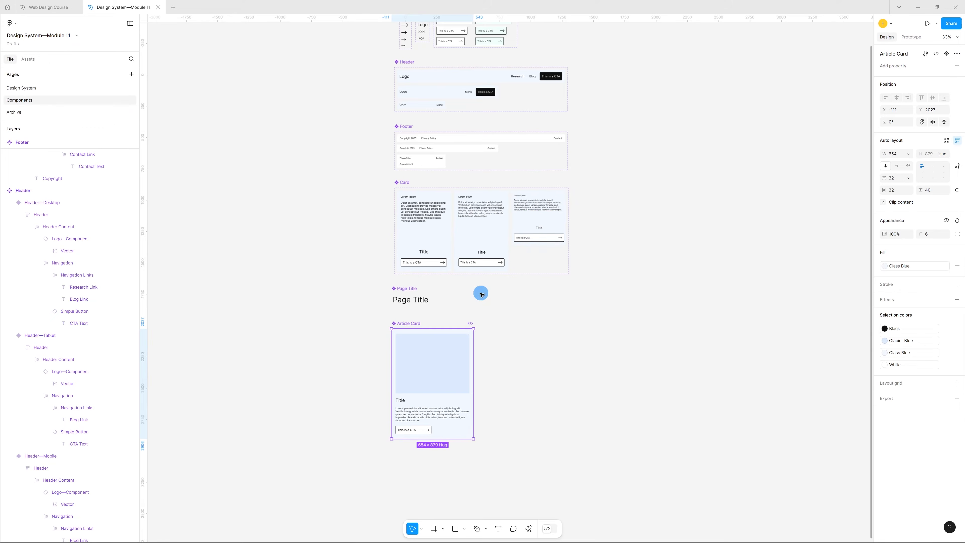
pyautogui.scroll(6, 422, 321)
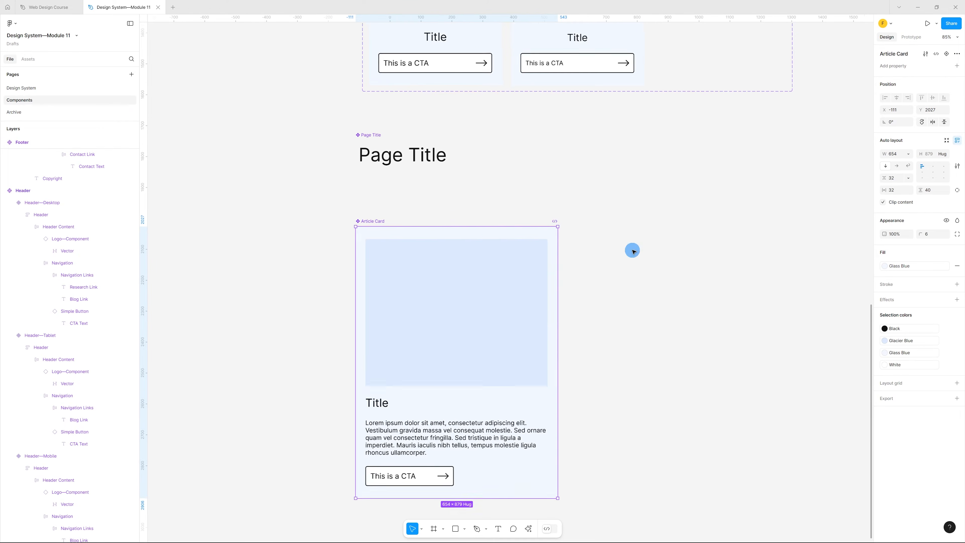
pyautogui.scroll(-2, 632, 251)
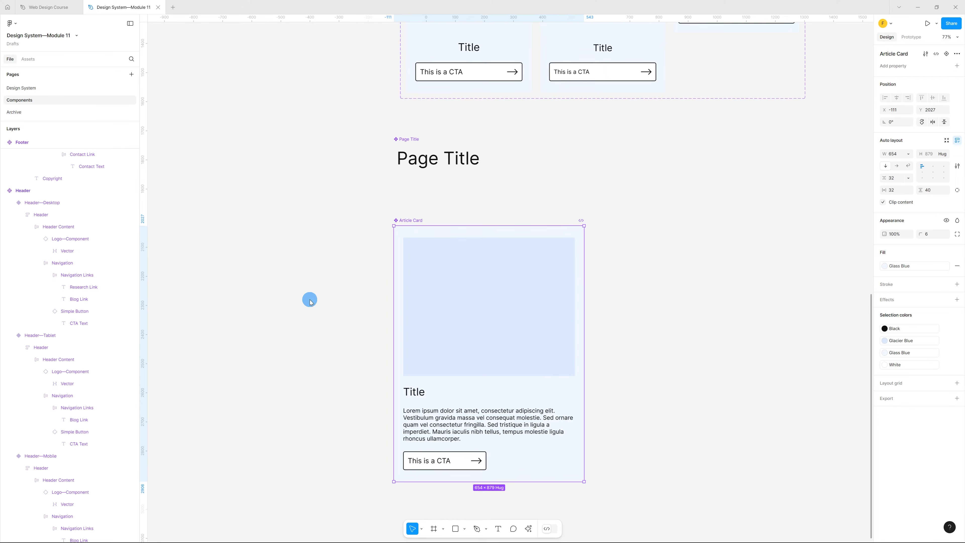
pyautogui.click(39, 91)
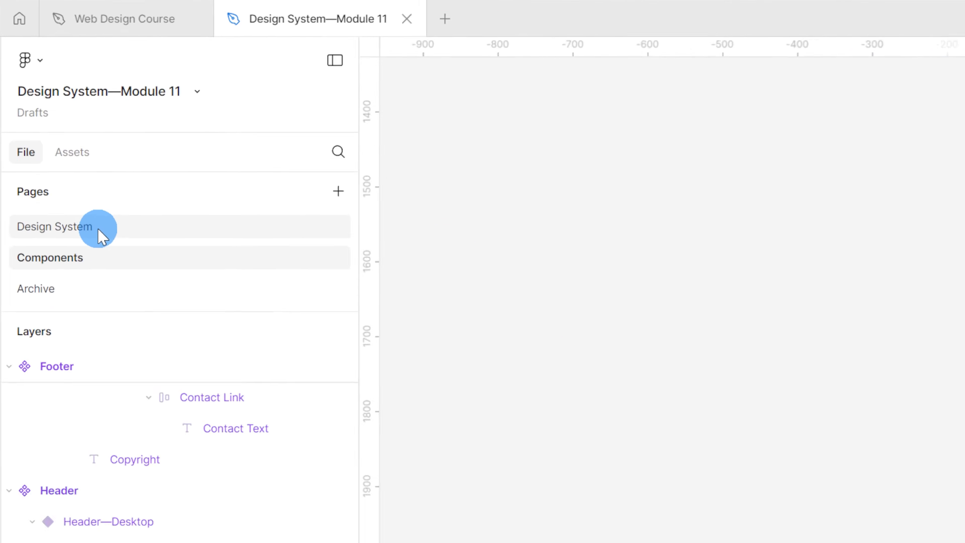
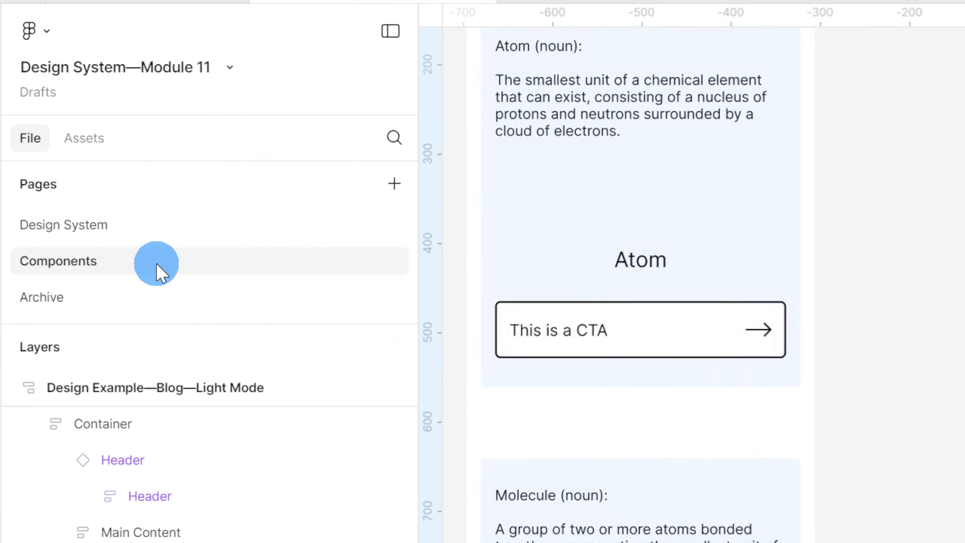
# - Create a Boolean local variable from the Components page, working at the Simple Button component set
pyautogui.click(58, 101)
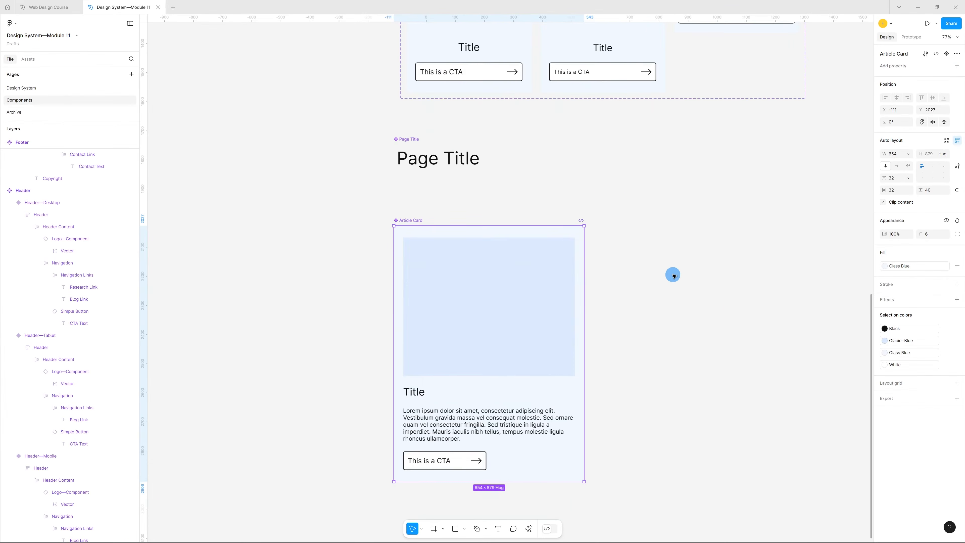
pyautogui.scroll(15, 794, 323)
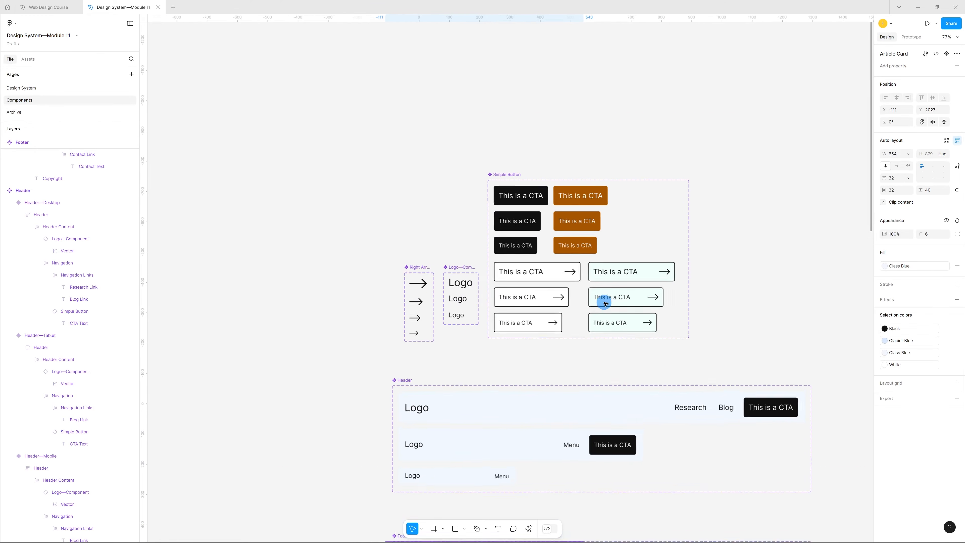
pyautogui.scroll(5, 560, 285)
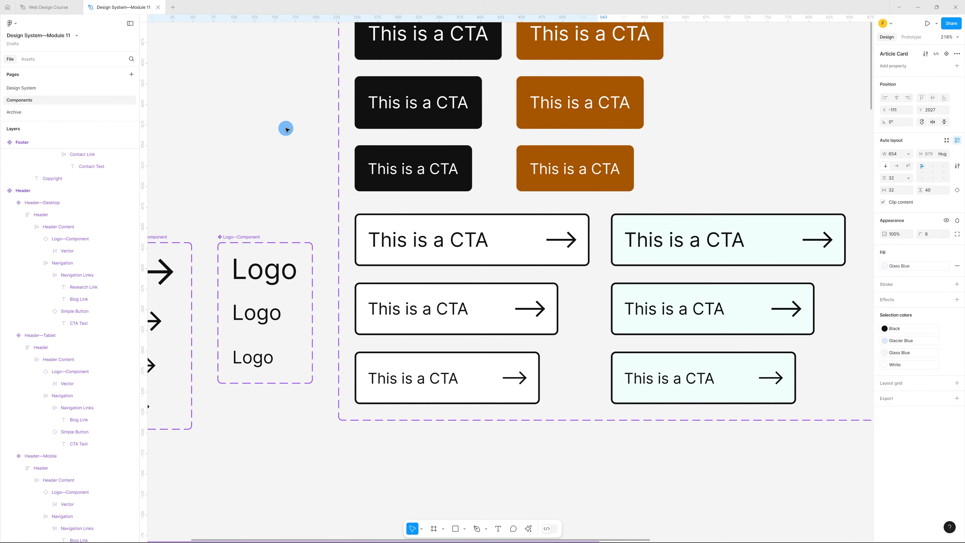
pyautogui.click(286, 129)
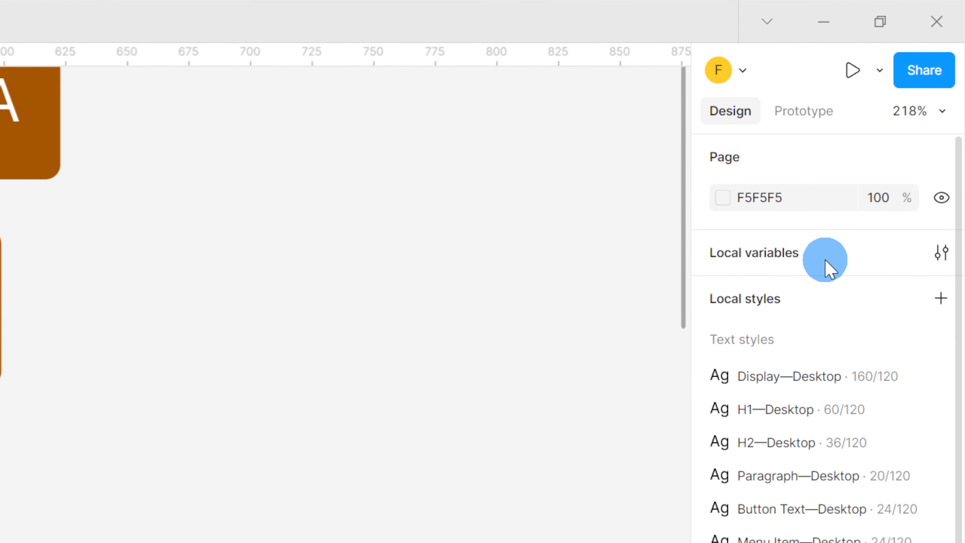
pyautogui.click(921, 90)
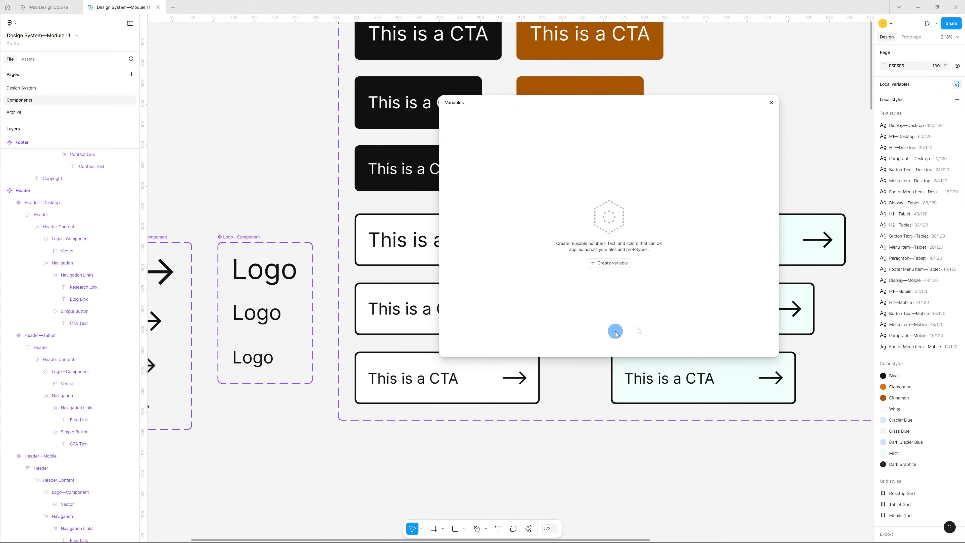
pyautogui.click(611, 263)
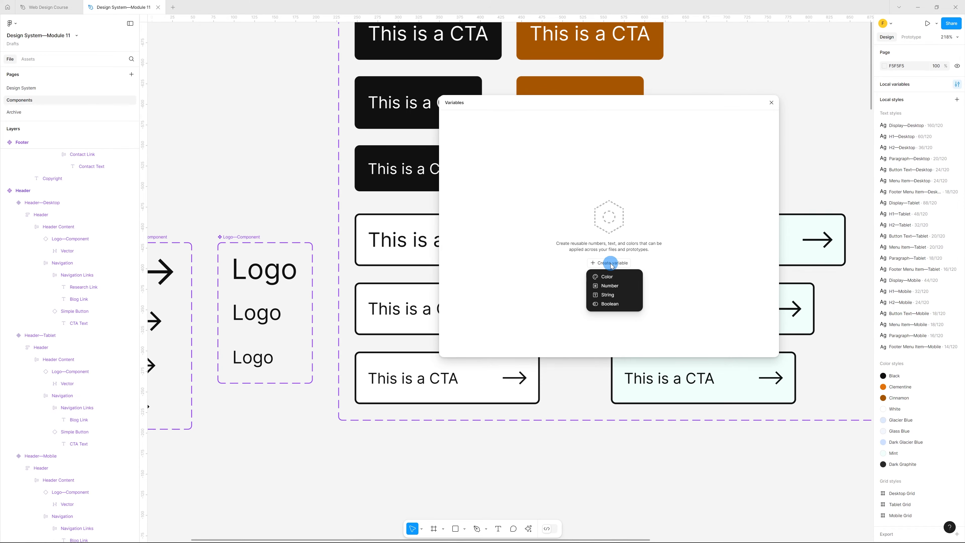
pyautogui.click(612, 304)
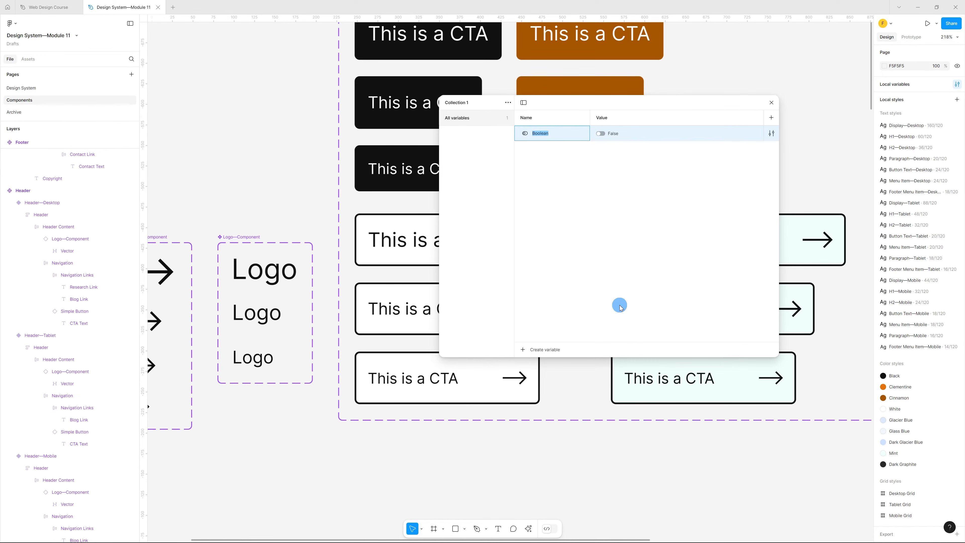
# - Rename the variable collection as Buttons and its Boolean variable as Icon Visibility
pyautogui.click(509, 103)
pyautogui.click(501, 119)
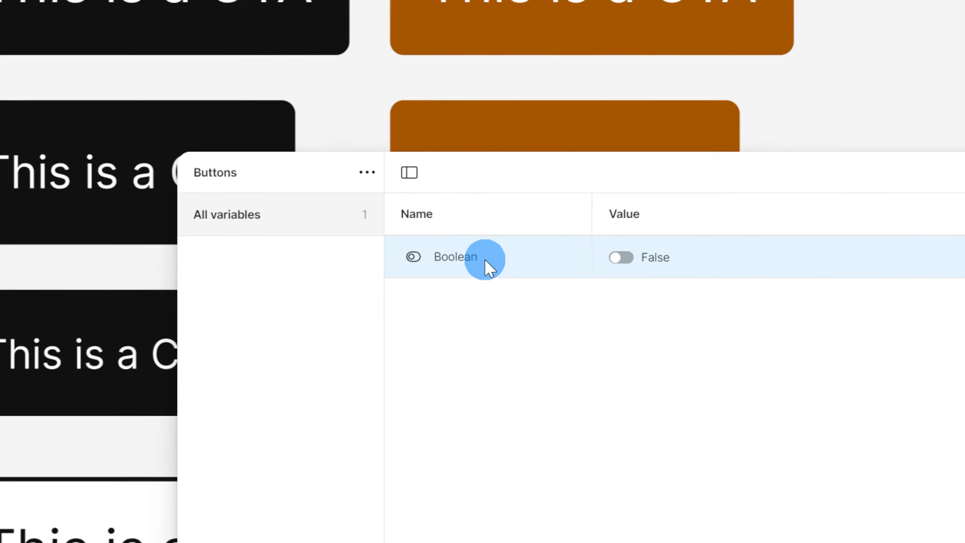
pyautogui.doubleClick(553, 133)
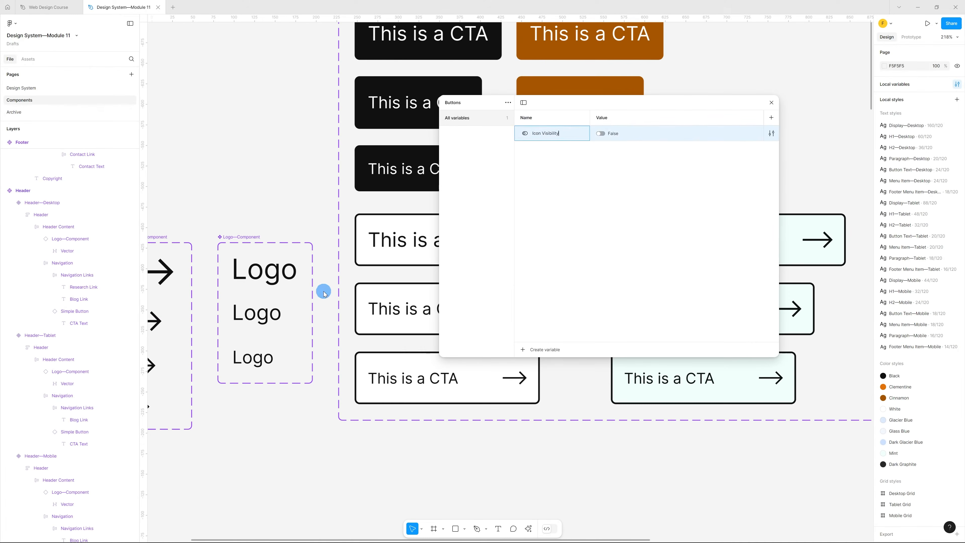
pyautogui.click(766, 346)
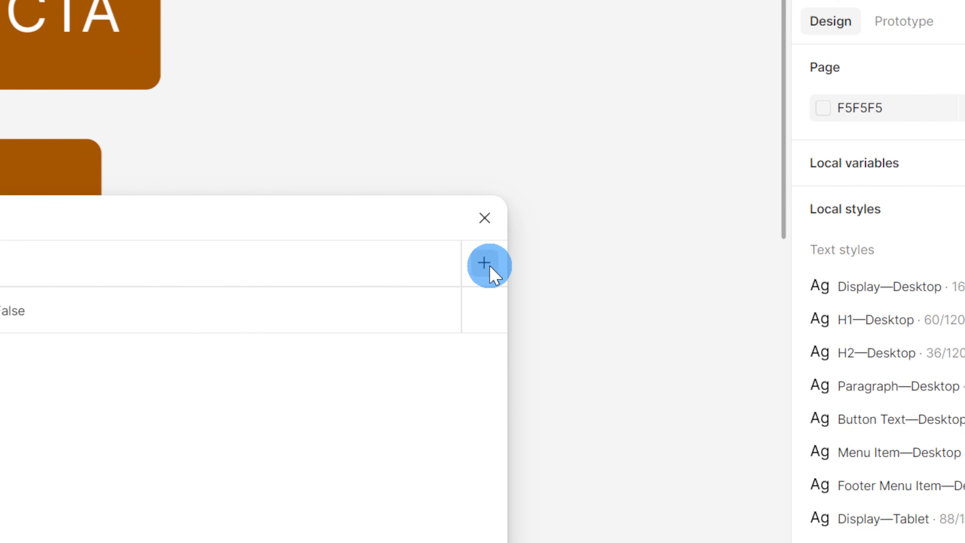
# - Give the Buttons collection two modes named Show and Hide, with Icon Visibility set to True for Show
pyautogui.click(489, 265)
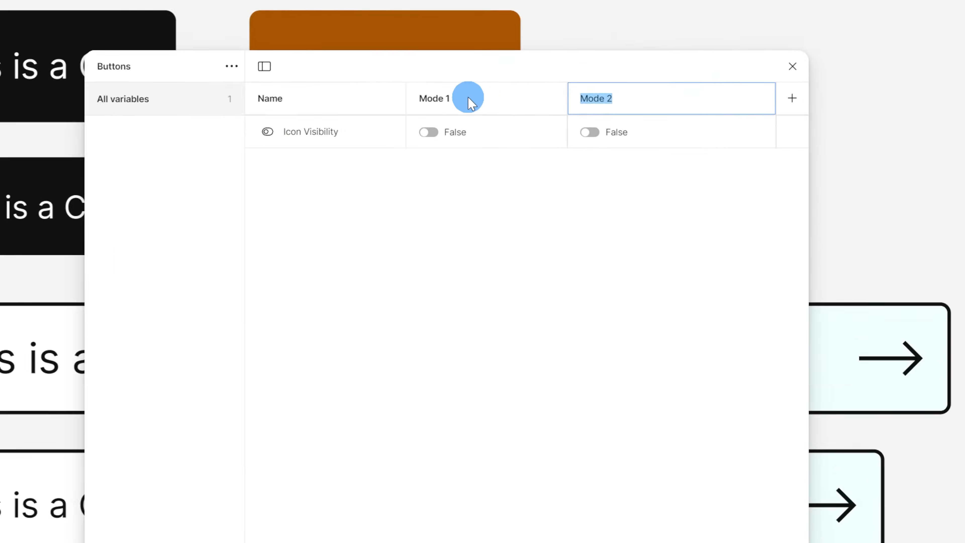
pyautogui.doubleClick(618, 118)
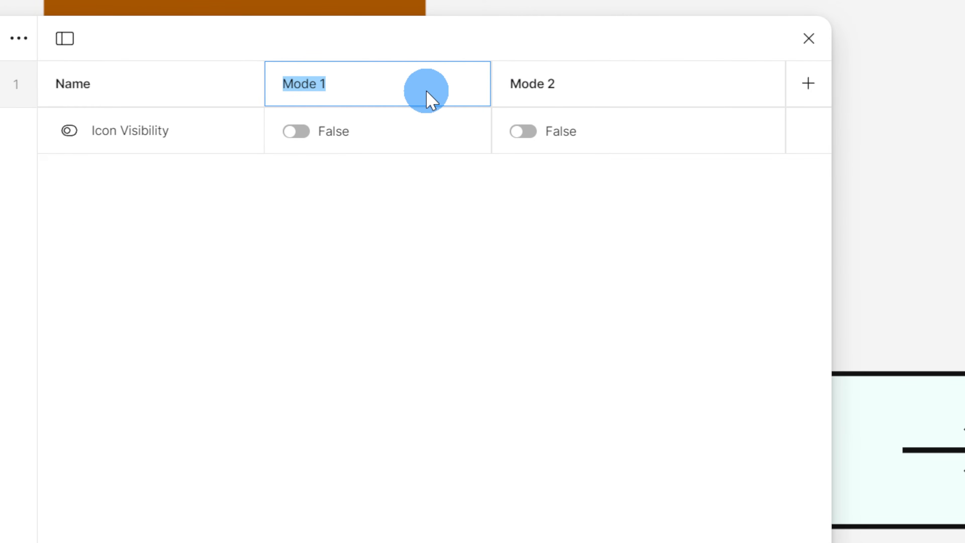
pyautogui.press('Return')
pyautogui.doubleClick(555, 91)
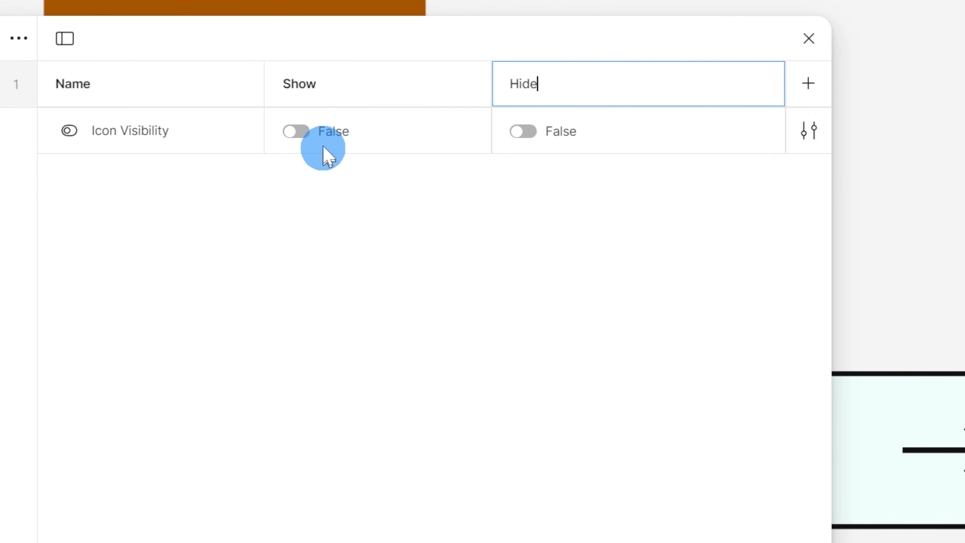
pyautogui.click(299, 131)
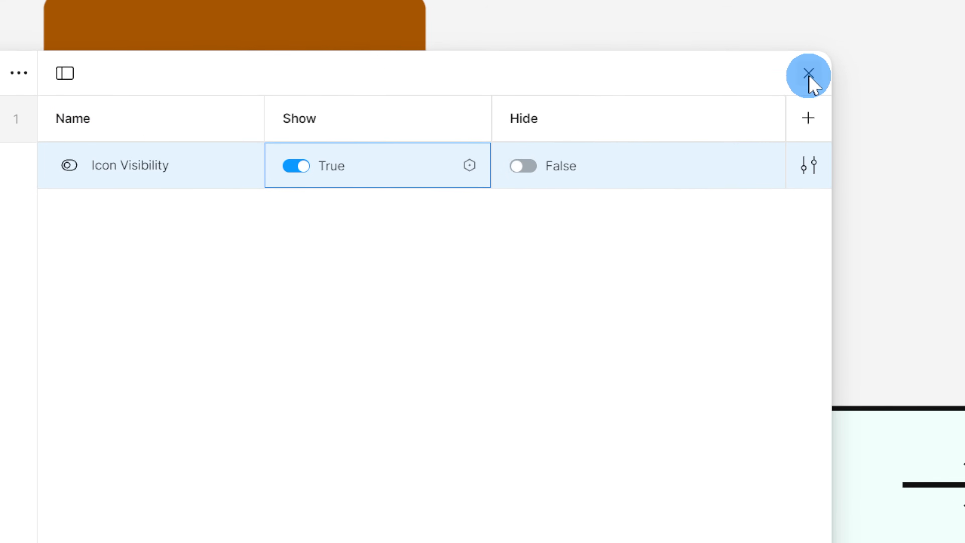
pyautogui.click(809, 47)
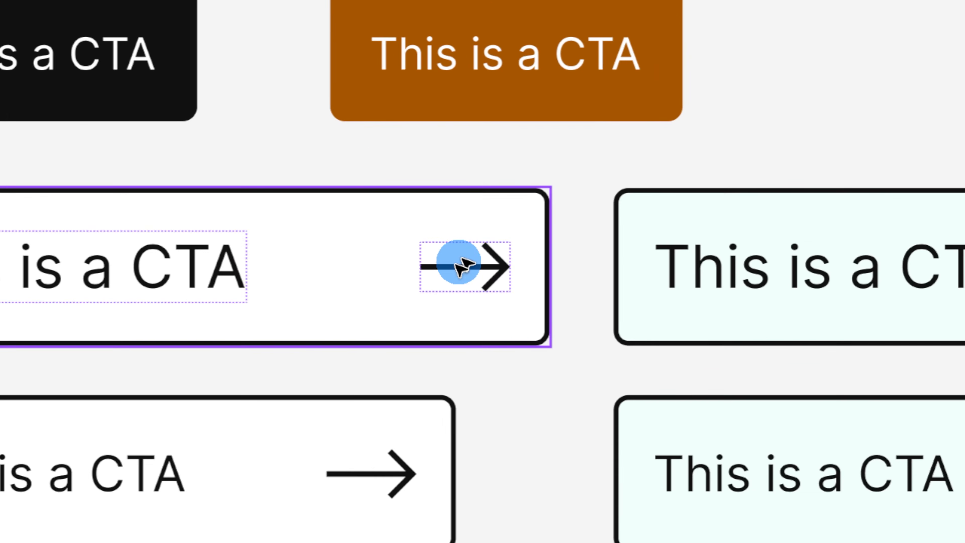
# - Bind the visibility of the arrow in the Desktop, Default, Alternative button variant to the Icon Visibility variable
pyautogui.click(463, 258)
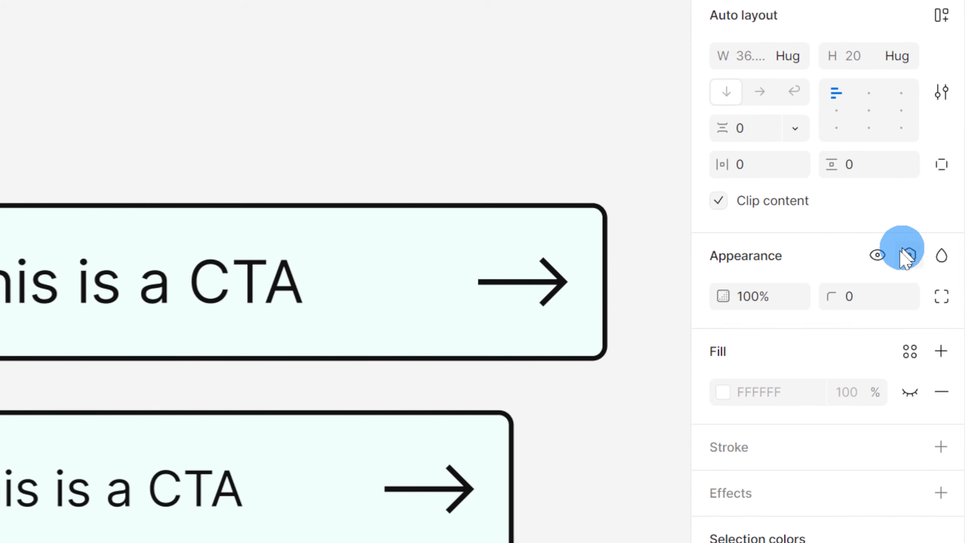
pyautogui.click(909, 255)
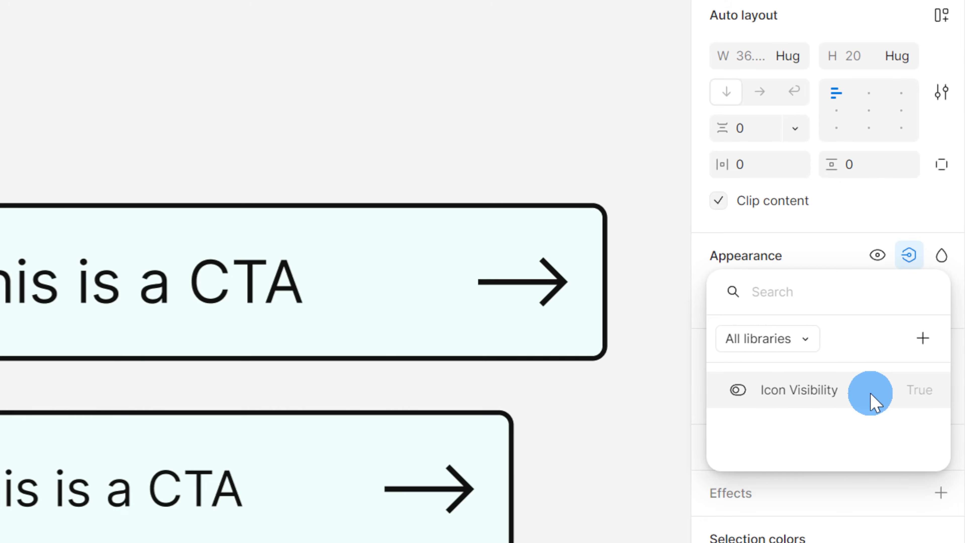
pyautogui.click(856, 400)
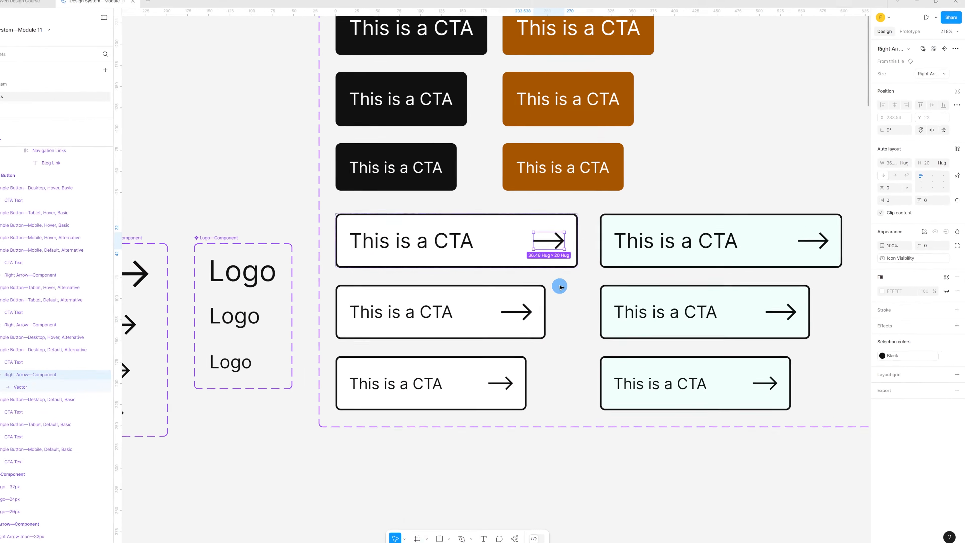
pyautogui.click(316, 294)
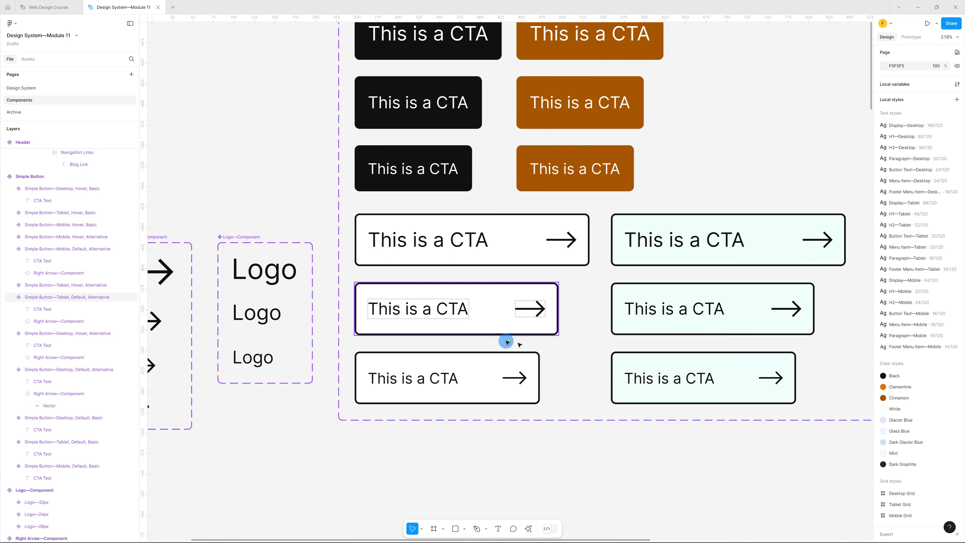
# - Bind the arrows' visibility in the other five Alternative button variants to the Icon Visibility variable
pyautogui.click(528, 312)
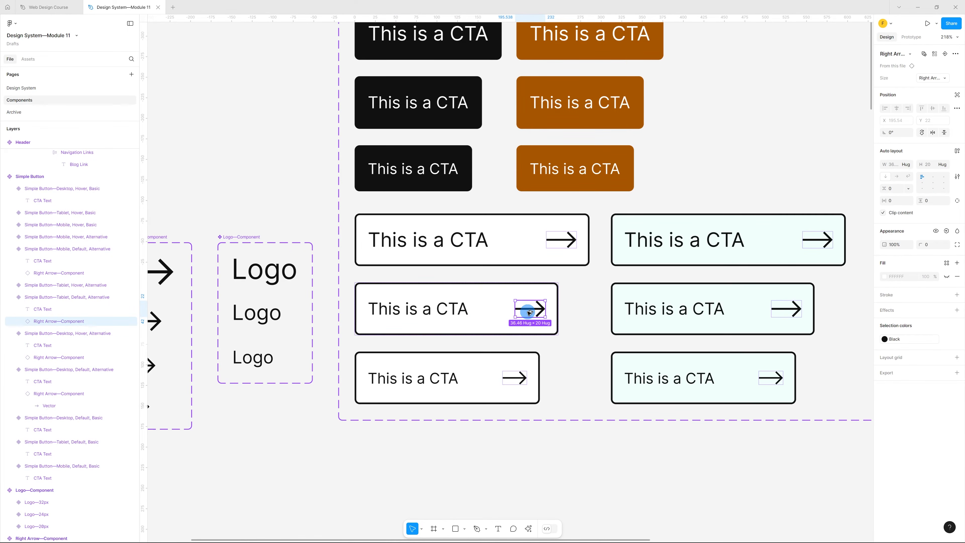
pyautogui.keyDown('shift'); pyautogui.click(519, 376); pyautogui.keyUp('shift')
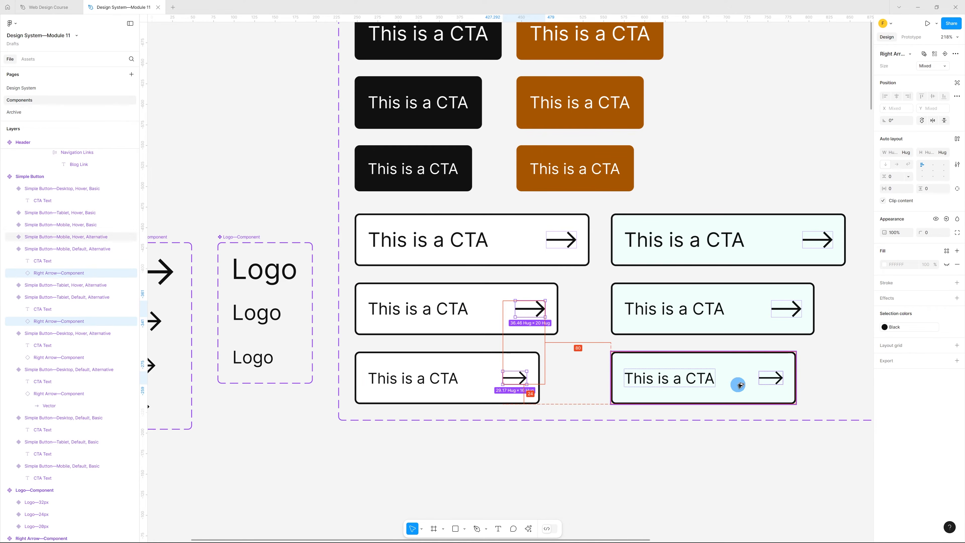
pyautogui.keyDown('shift'); pyautogui.click(771, 377); pyautogui.keyUp('shift')
pyautogui.keyDown('shift'); pyautogui.click(791, 312); pyautogui.keyUp('shift')
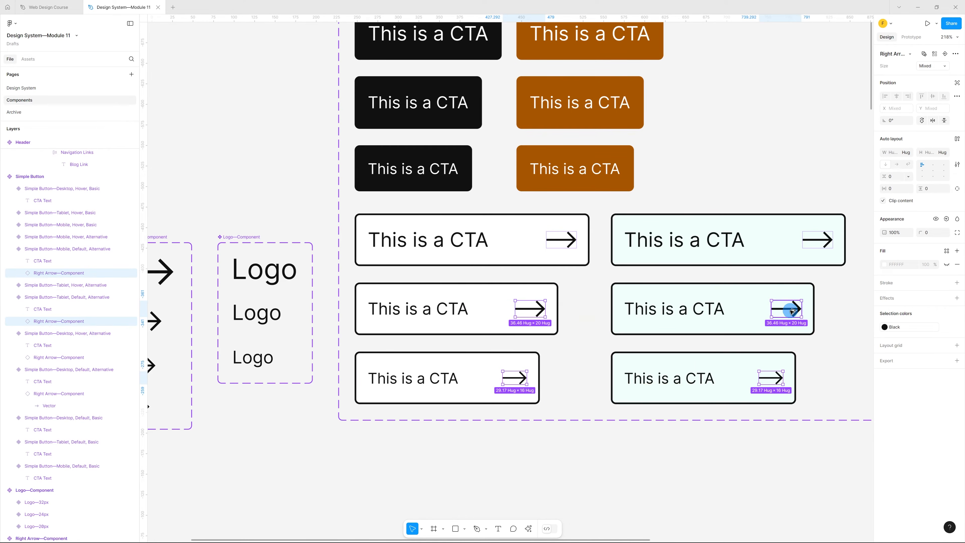
pyautogui.keyDown('shift'); pyautogui.click(820, 243); pyautogui.keyUp('shift')
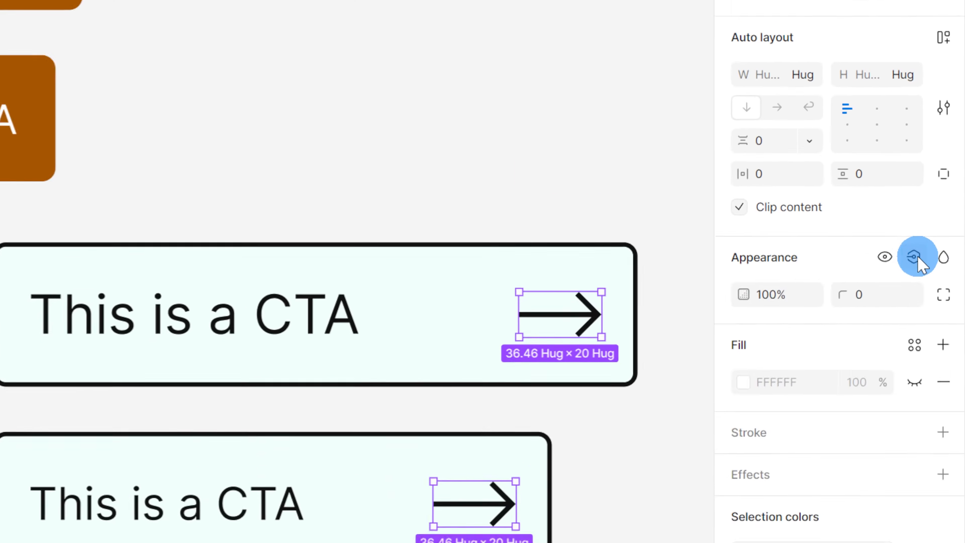
pyautogui.click(946, 219)
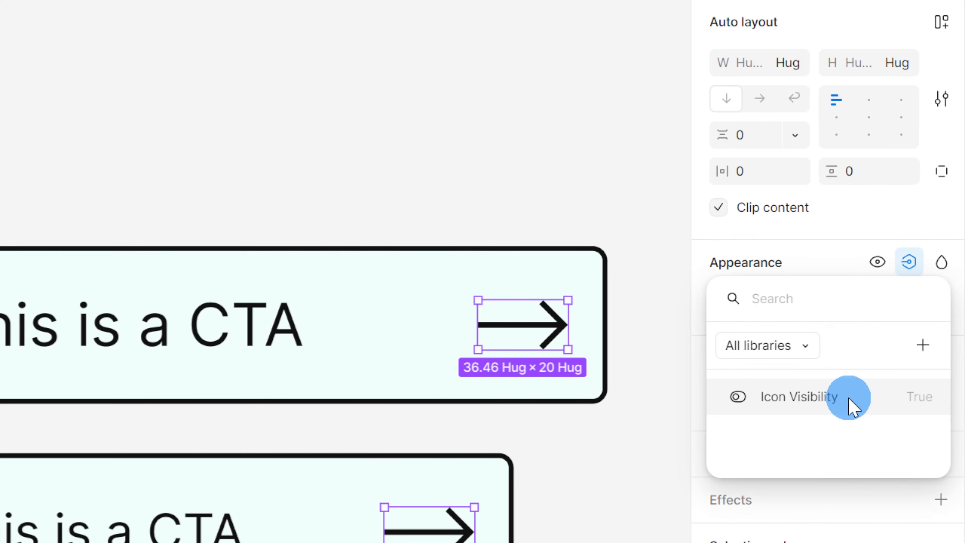
pyautogui.click(816, 403)
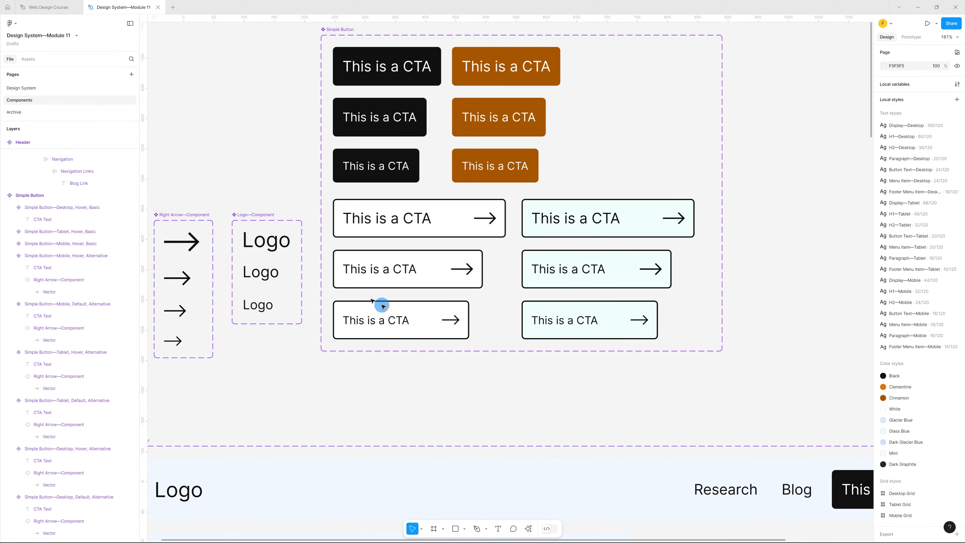
# - Preview the light-mode desktop homepage from the Design System page as a prototype presentation
pyautogui.click(53, 91)
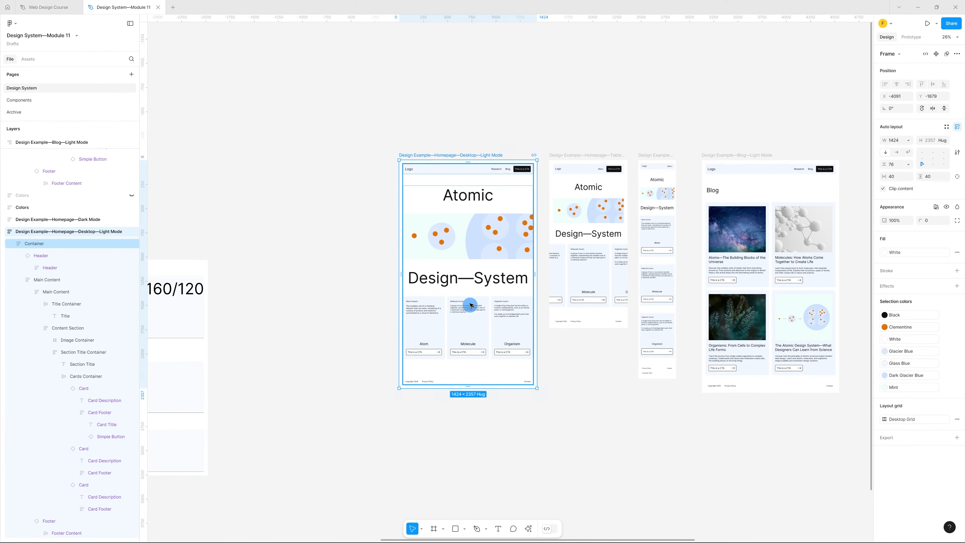
pyautogui.scroll(3, 454, 287)
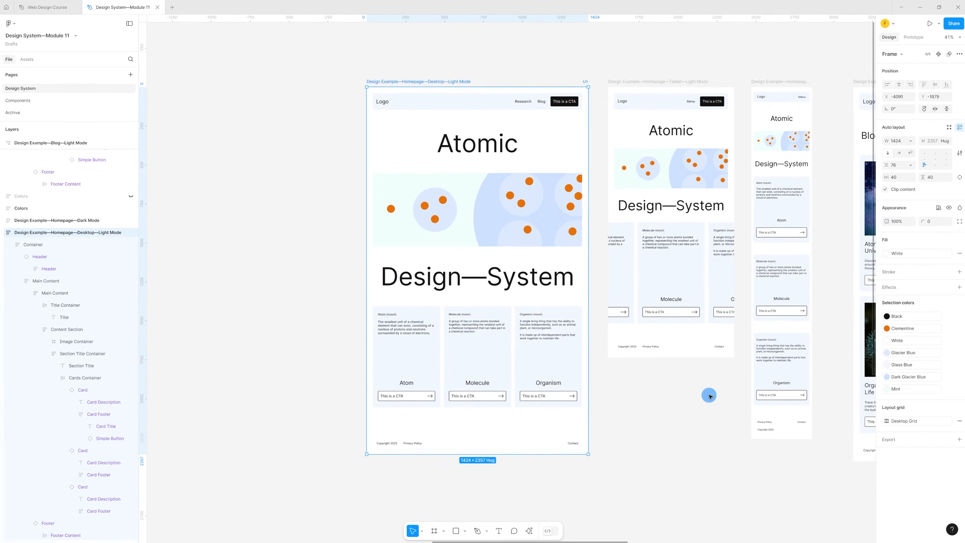
pyautogui.press('alt')
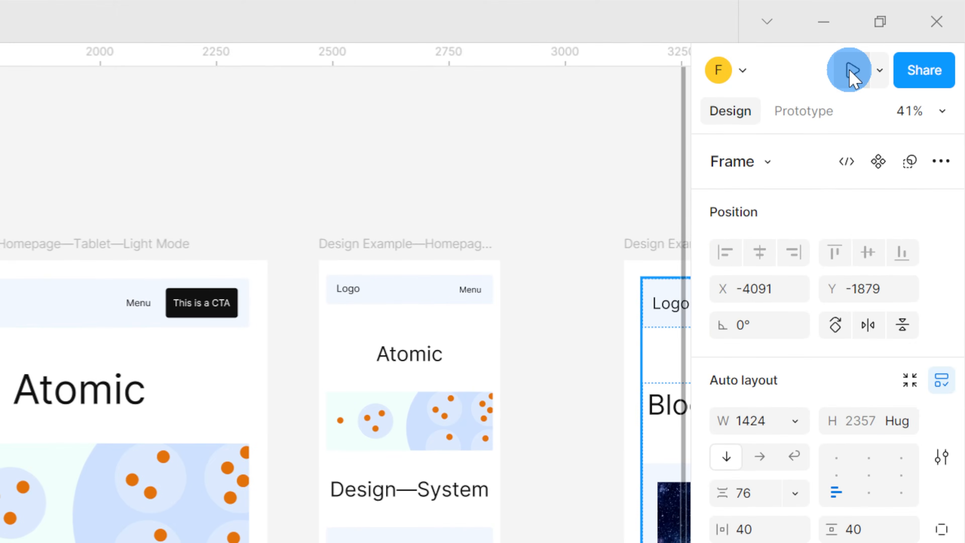
pyautogui.click(927, 23)
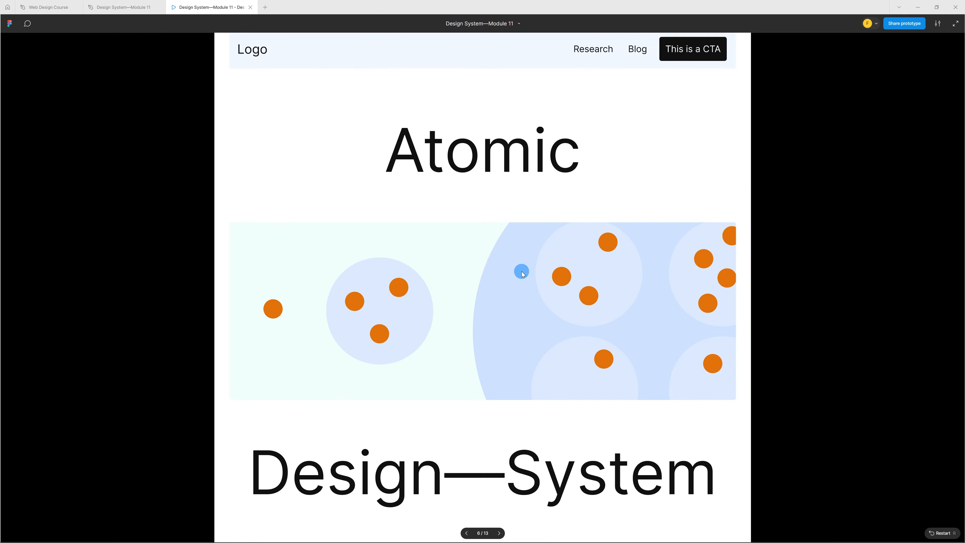
# - Close the homepage prototype preview and open the Components page of the design system file
pyautogui.scroll(-10, 522, 272)
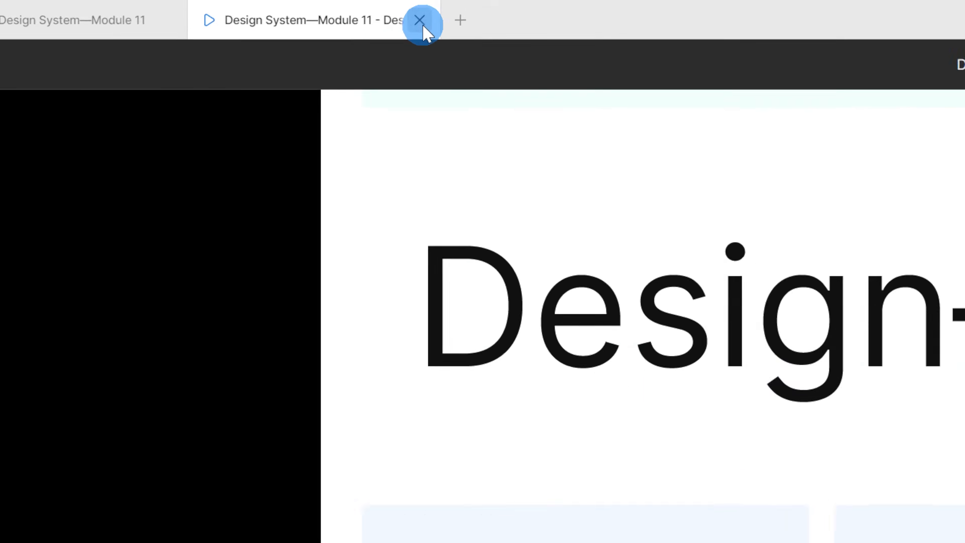
pyautogui.click(250, 7)
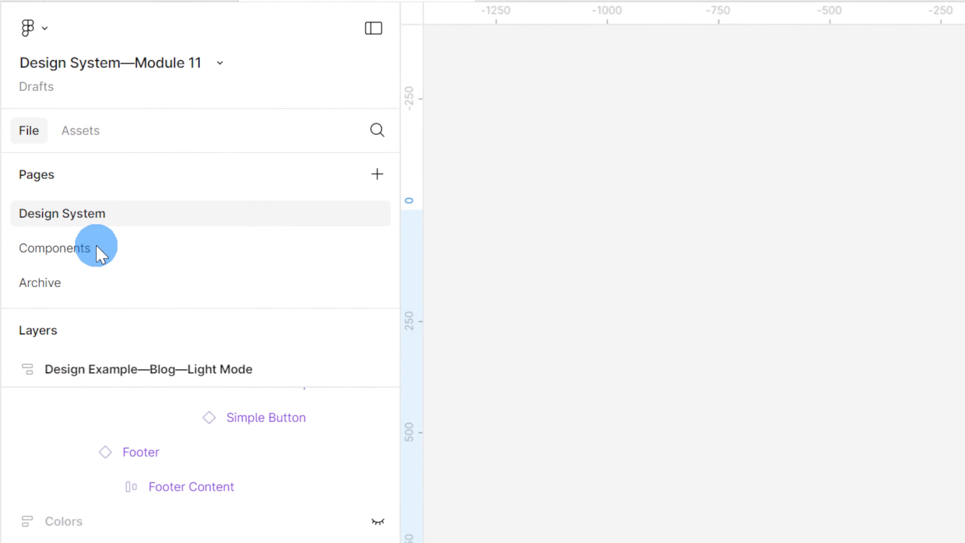
pyautogui.click(97, 249)
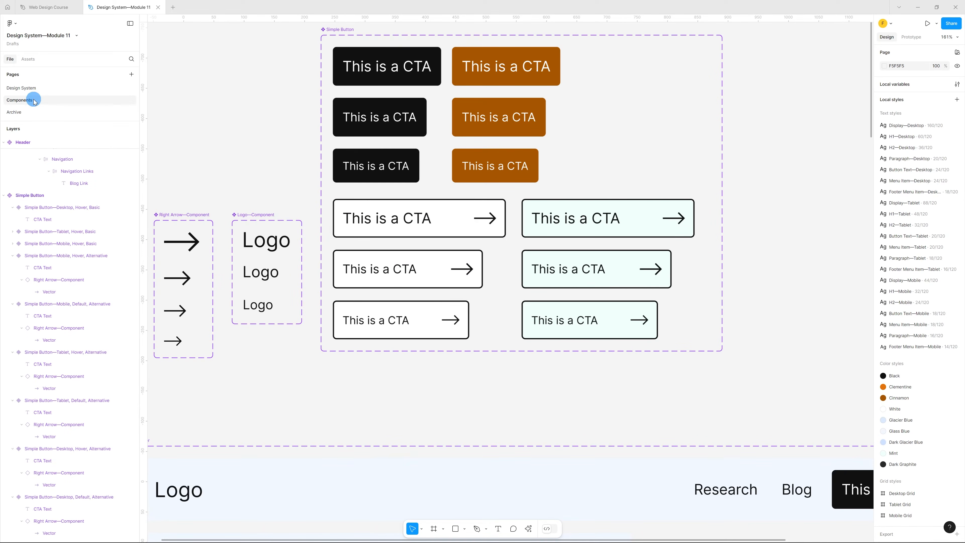
# - Delete the While hovering interaction that links the white desktop alternative button to the orange basic hover variant
pyautogui.click(468, 228)
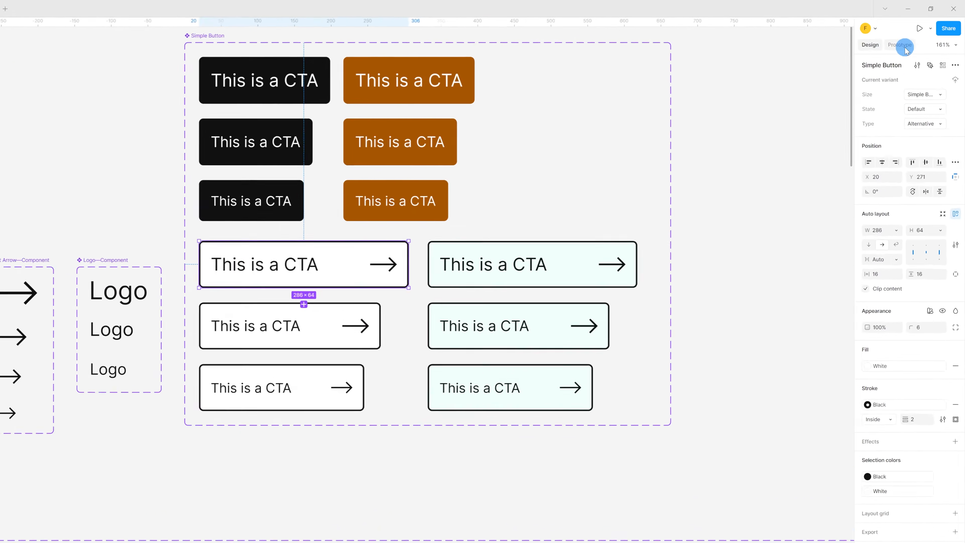
pyautogui.click(918, 44)
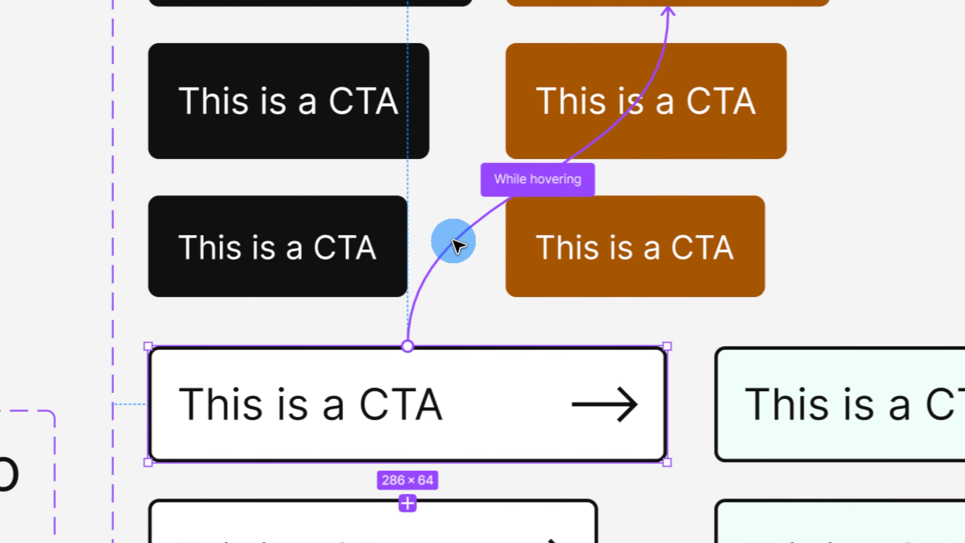
pyautogui.click(458, 241)
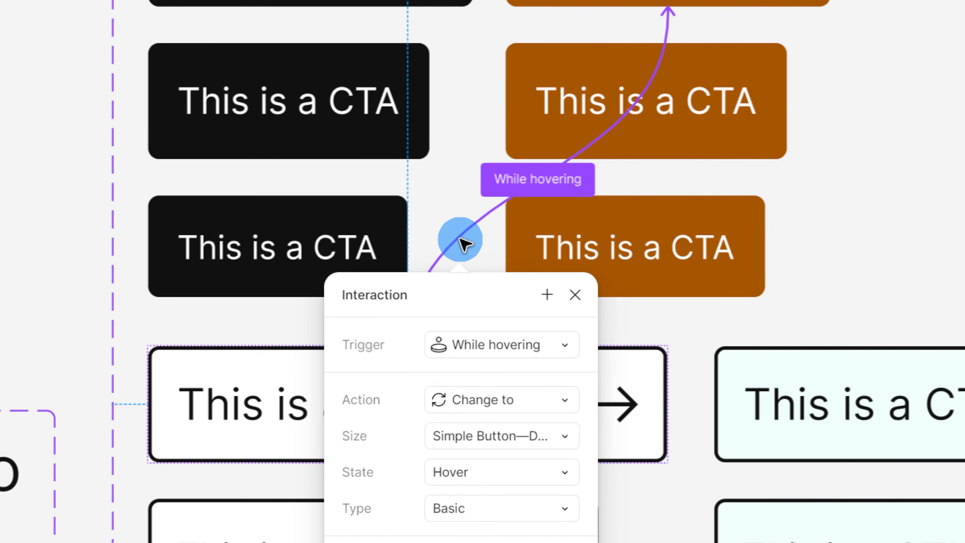
pyautogui.press('Delete')
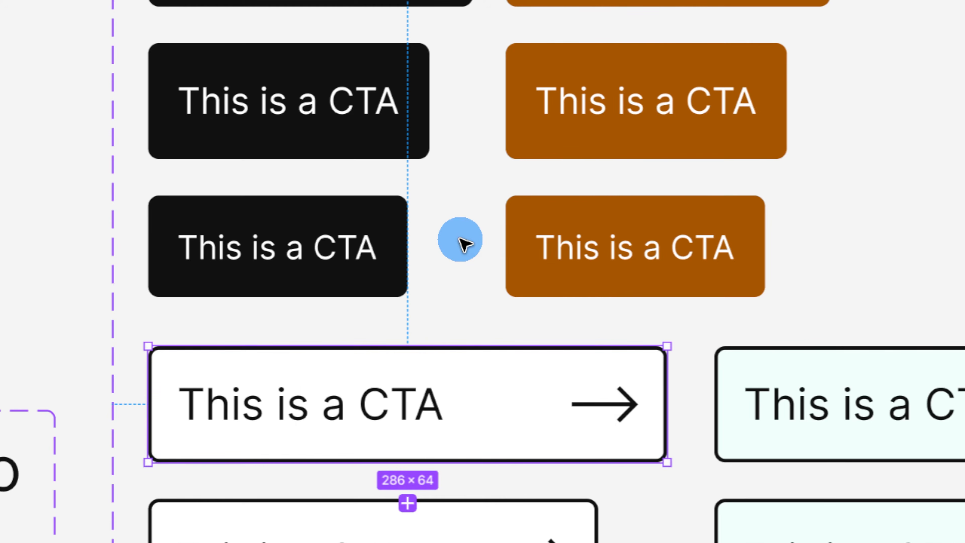
# - Link the white desktop alternative button to its mint hover variant with a While hovering trigger and the Change to action
pyautogui.moveTo(578, 373)
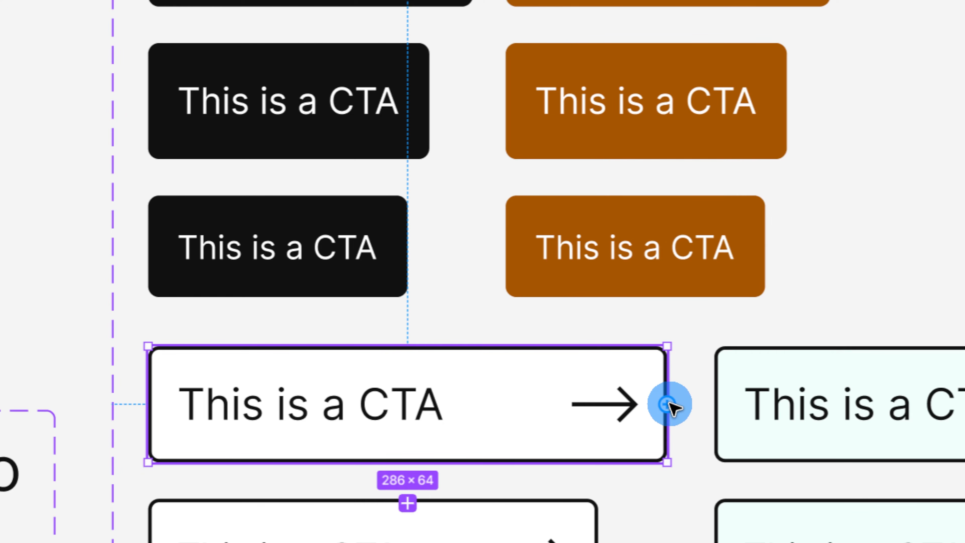
pyautogui.moveTo(668, 404); pyautogui.dragTo(884, 397)
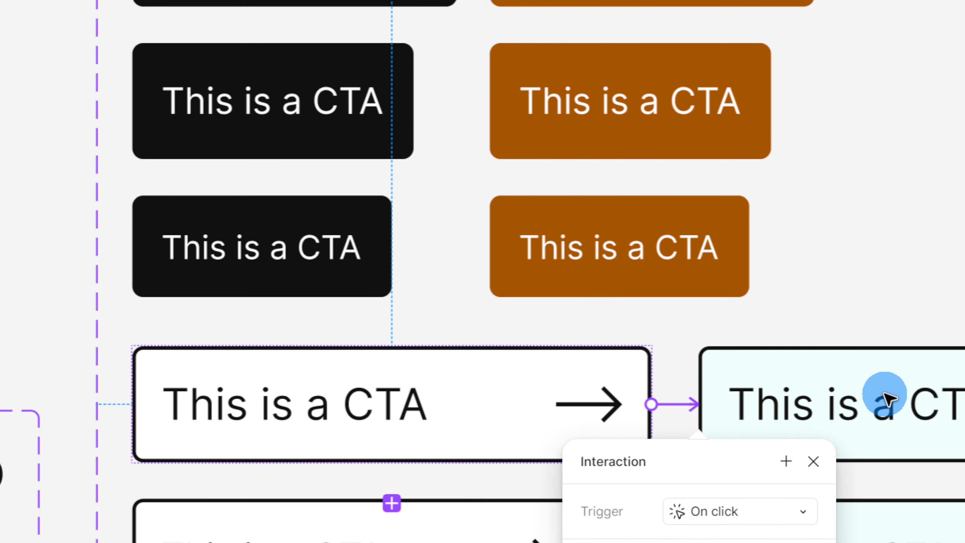
pyautogui.click(775, 520)
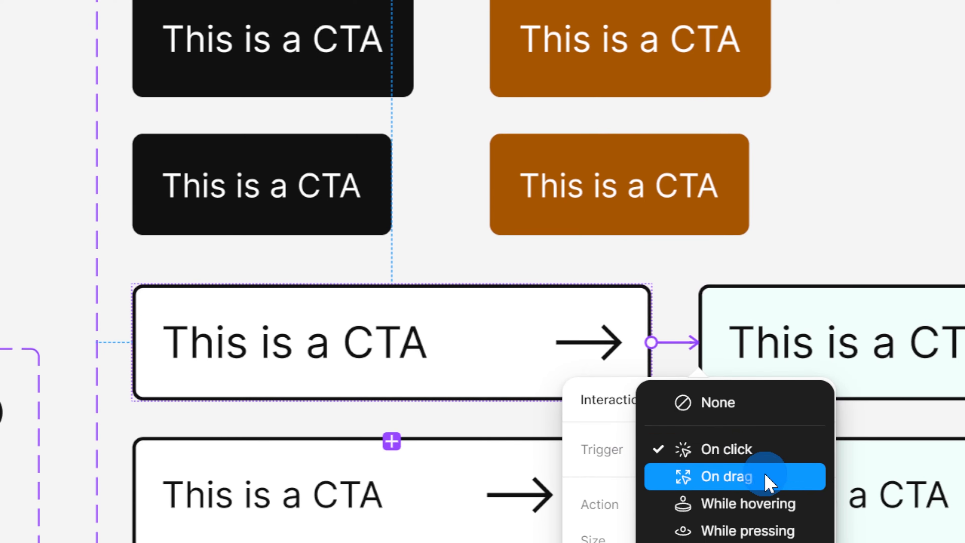
pyautogui.click(775, 510)
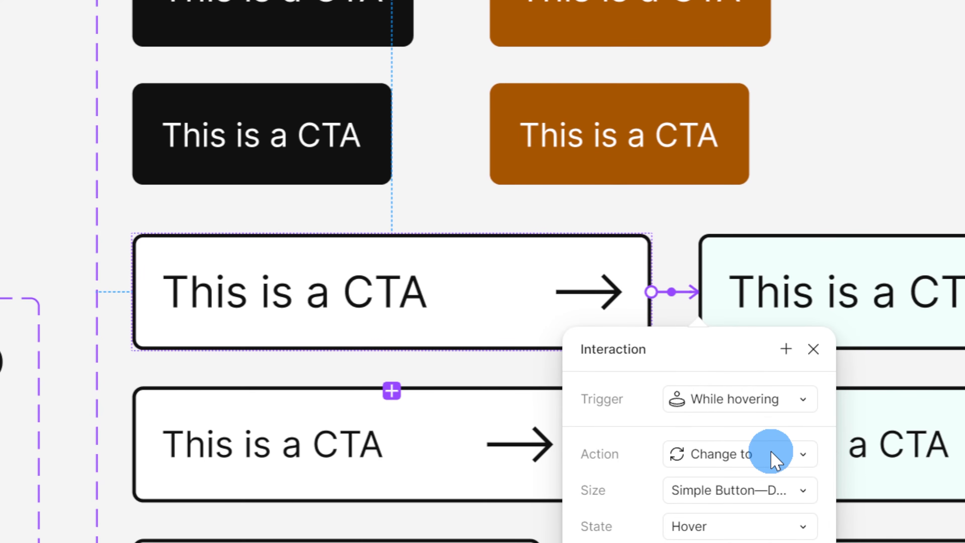
pyautogui.click(814, 349)
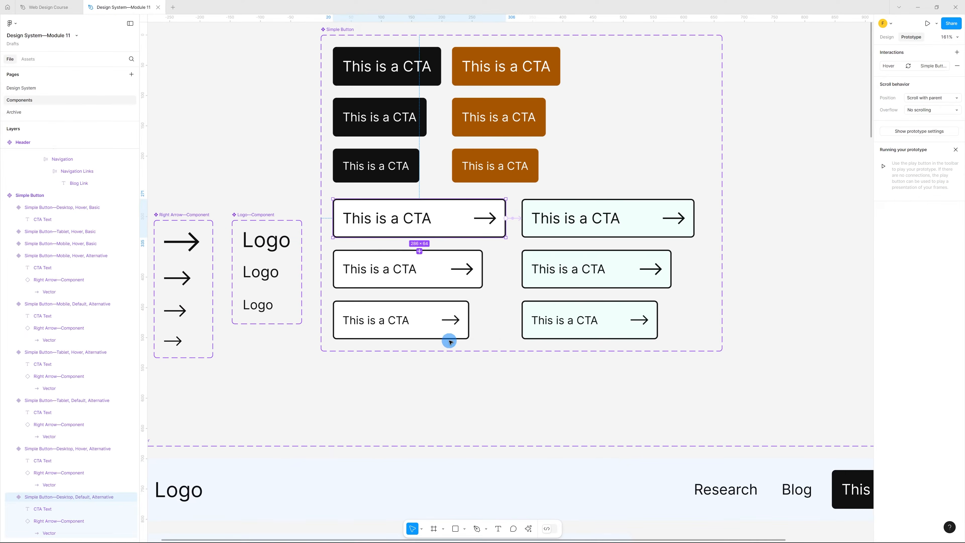
# - Preview the desktop light-mode homepage from the Design System page and examine the CTA buttons on its cards
pyautogui.click(35, 91)
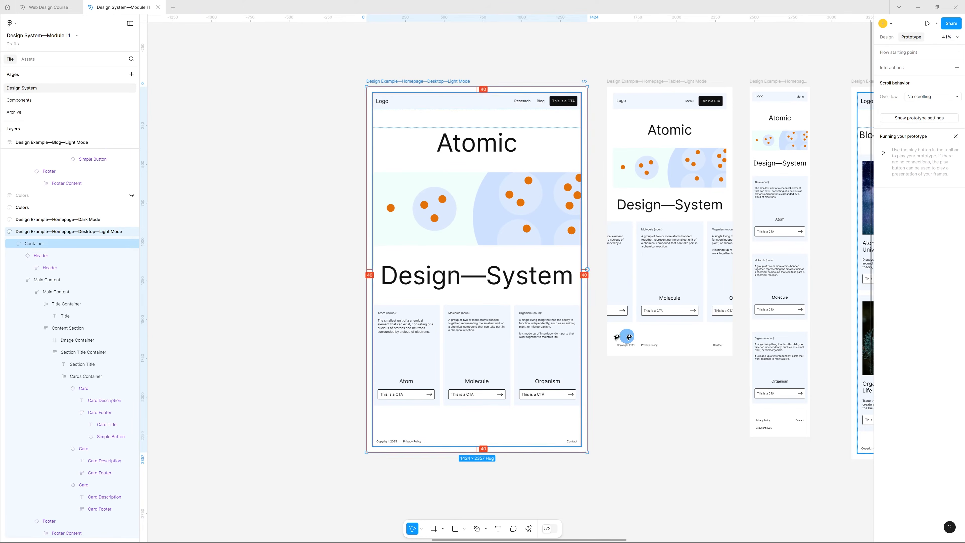
pyautogui.click(928, 24)
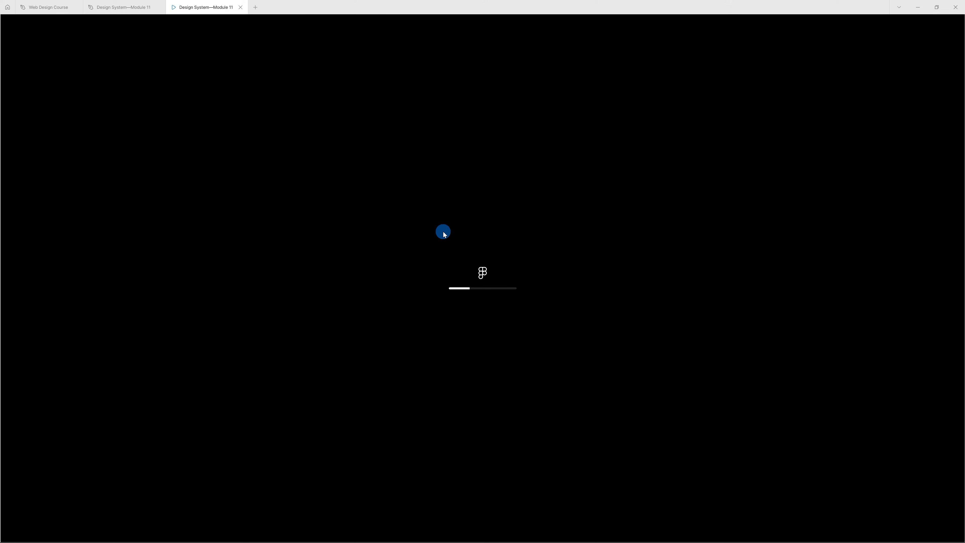
pyautogui.scroll(-6, 441, 233)
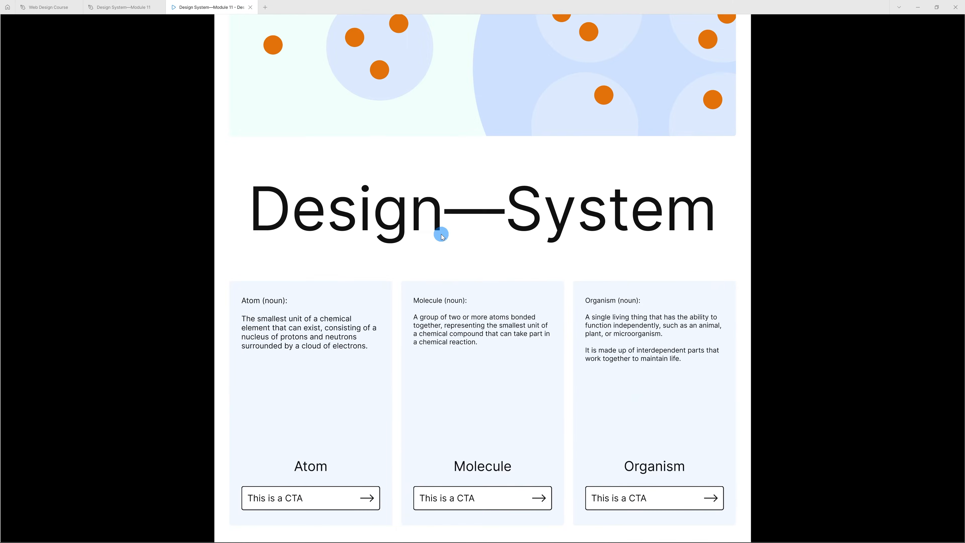
pyautogui.scroll(-3, 441, 234)
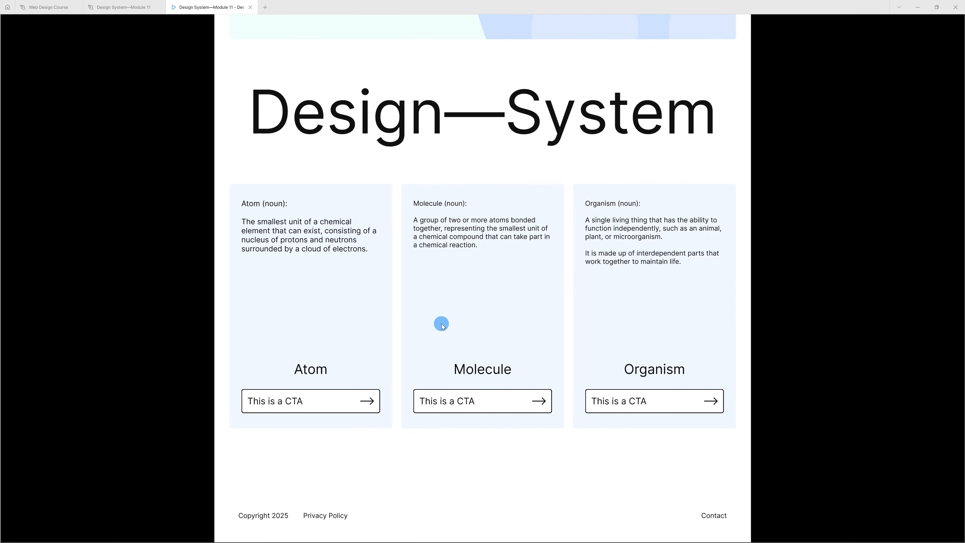
# - Remove the While hovering interaction from the mint desktop button variant on the Components page, and recheck the homepage preview before closing it
pyautogui.click(133, 6)
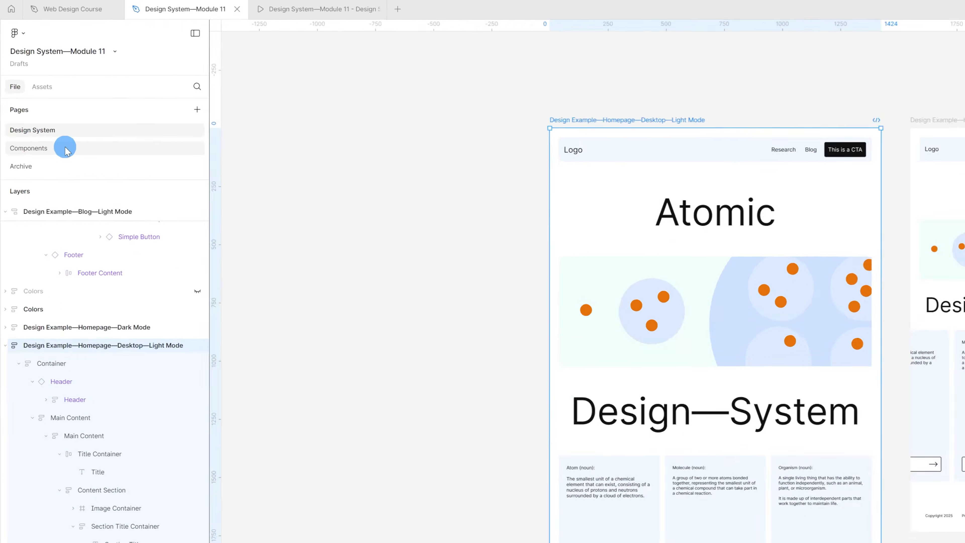
pyautogui.click(40, 100)
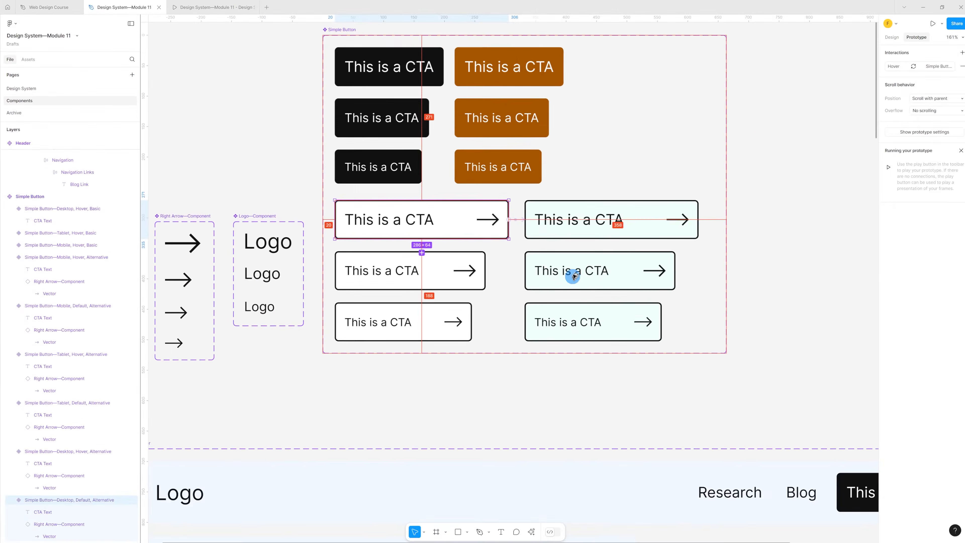
pyautogui.click(571, 216)
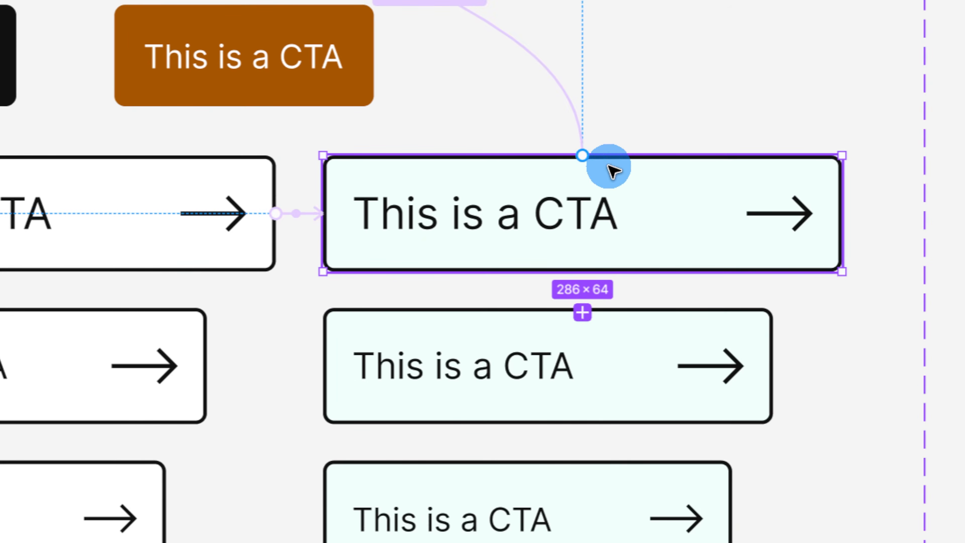
pyautogui.scroll(6, 557, 79)
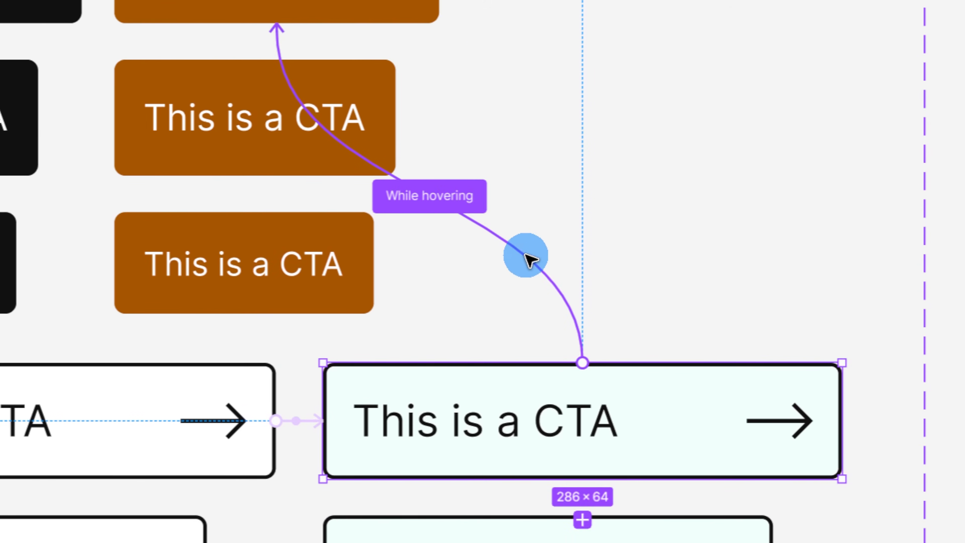
pyautogui.click(532, 278)
pyautogui.press('Escape')
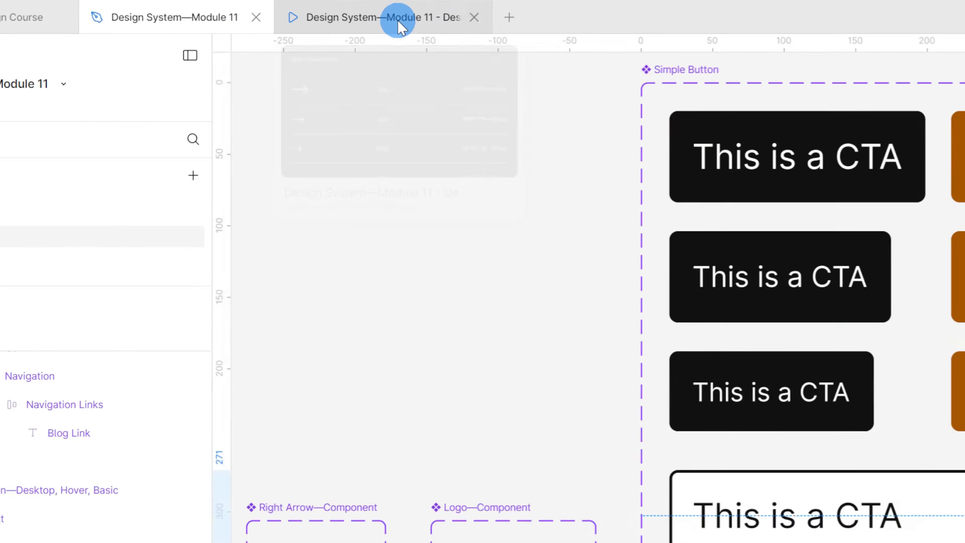
pyautogui.click(398, 20)
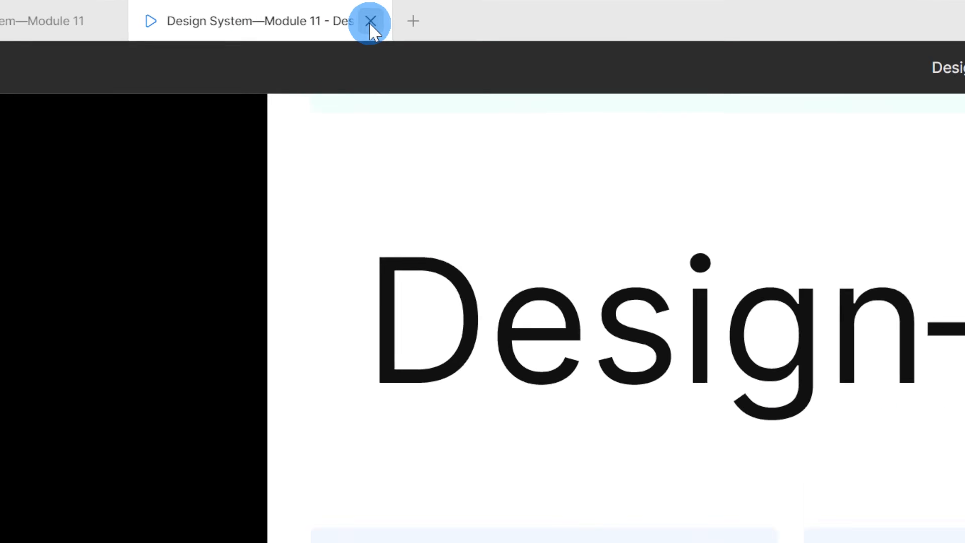
pyautogui.click(250, 7)
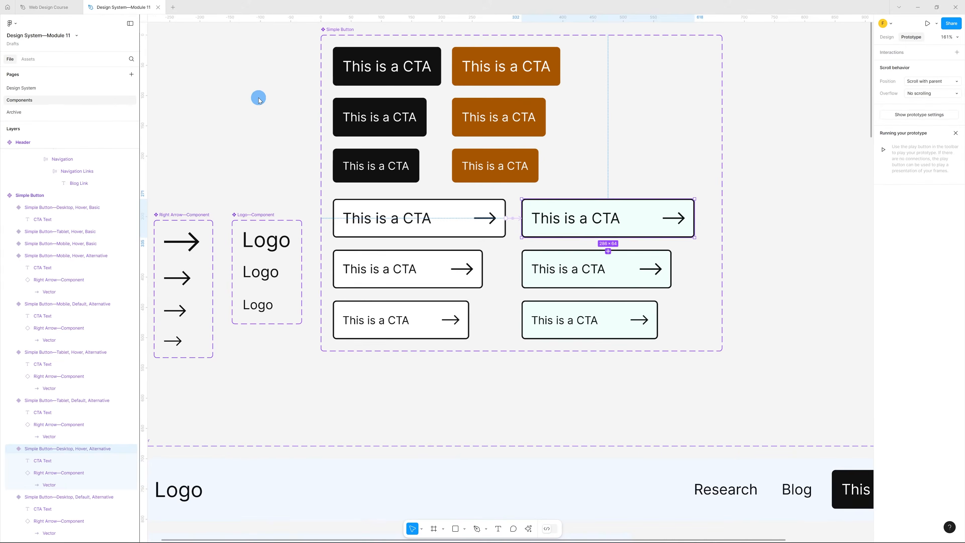
# - Select the tablet and mobile alternative variants, both default and hover, and delete their While hovering interactions to the orange basic hover button
pyautogui.click(433, 263)
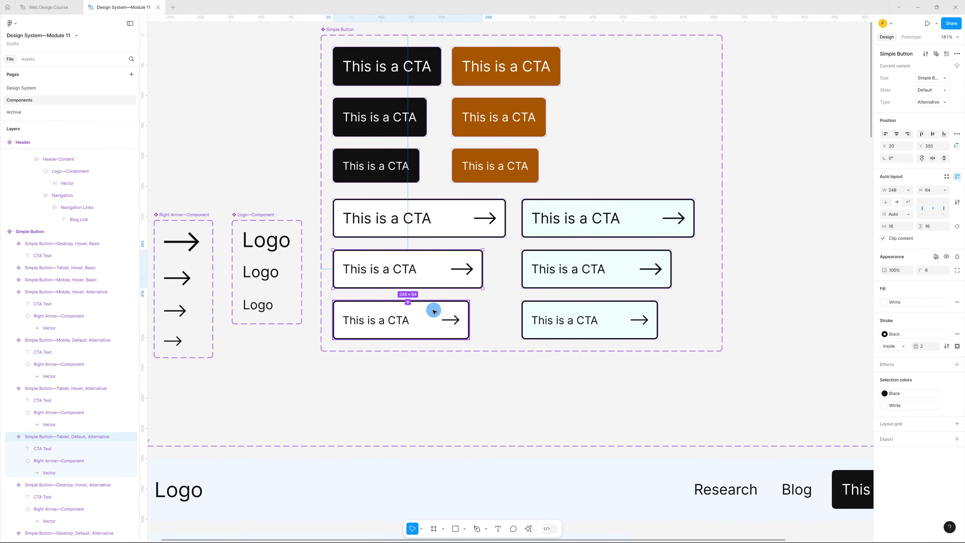
pyautogui.keyDown('shift'); pyautogui.click(425, 312); pyautogui.keyUp('shift')
pyautogui.keyDown('shift'); pyautogui.click(590, 315); pyautogui.keyUp('shift')
pyautogui.keyDown('shift'); pyautogui.click(627, 272); pyautogui.keyUp('shift')
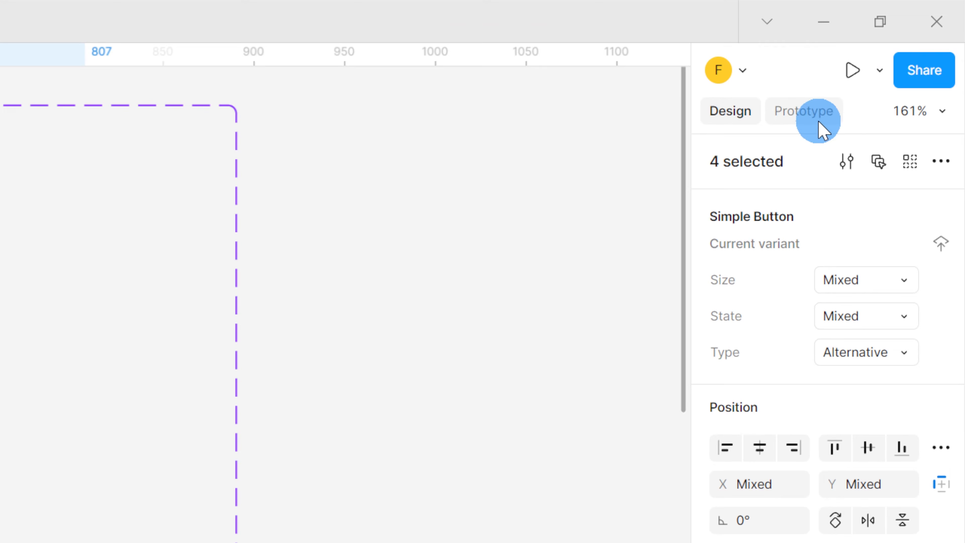
pyautogui.click(815, 120)
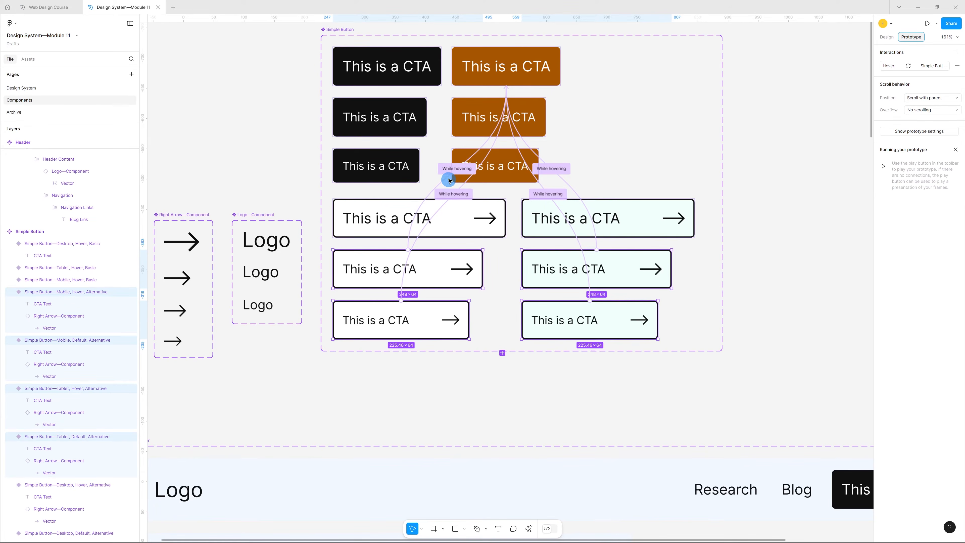
pyautogui.click(449, 180)
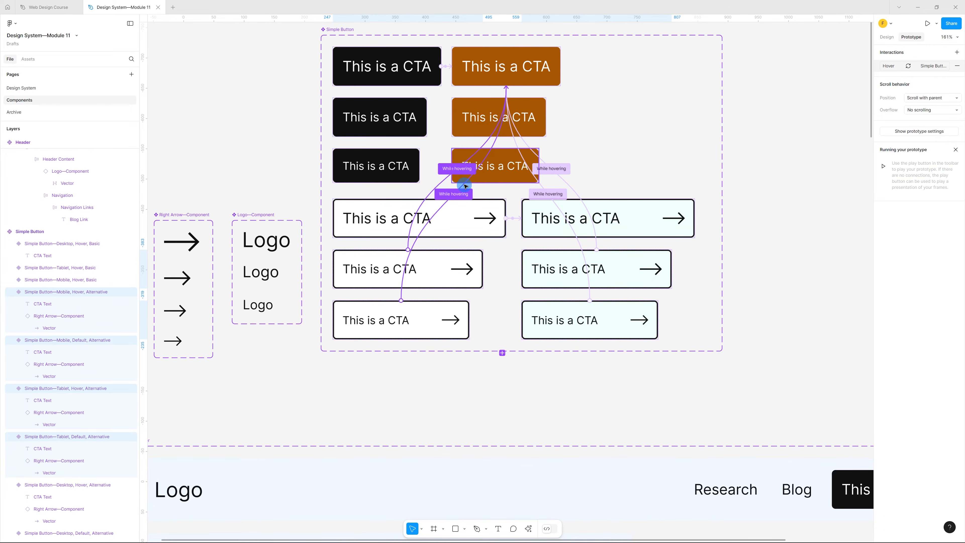
pyautogui.click(565, 180)
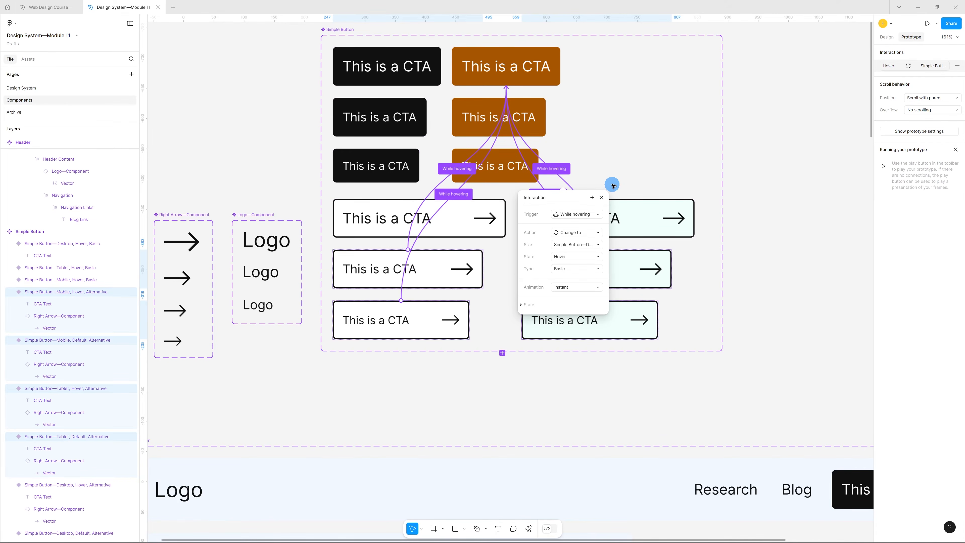
pyautogui.press('Delete')
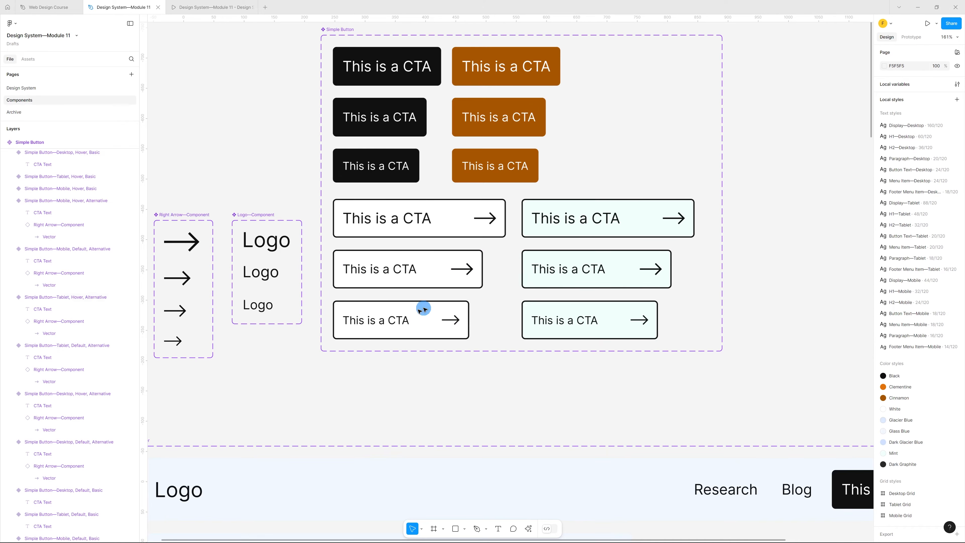
# - Apply the Buttons variable mode Show to the white desktop default alternative button variant
pyautogui.hotkey('shift', 'e')
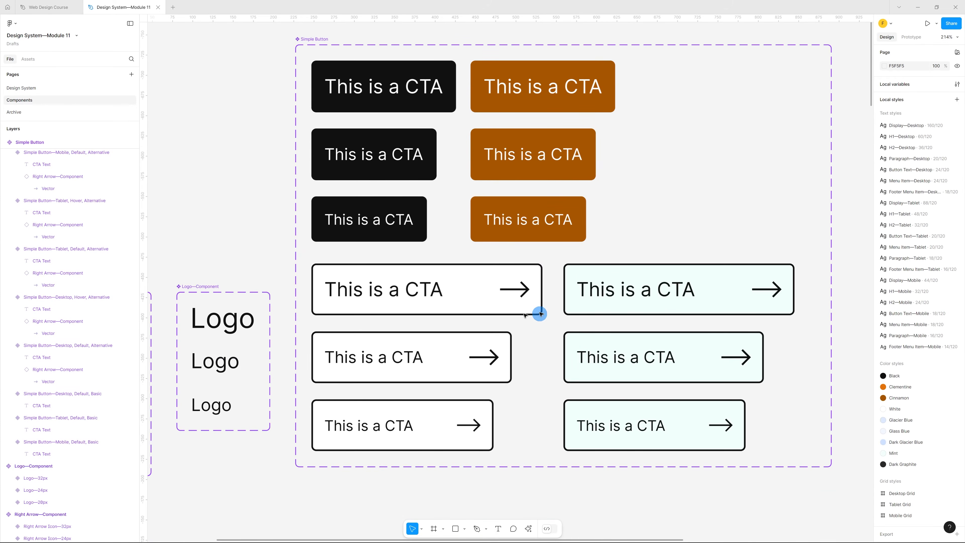
pyautogui.click(472, 272)
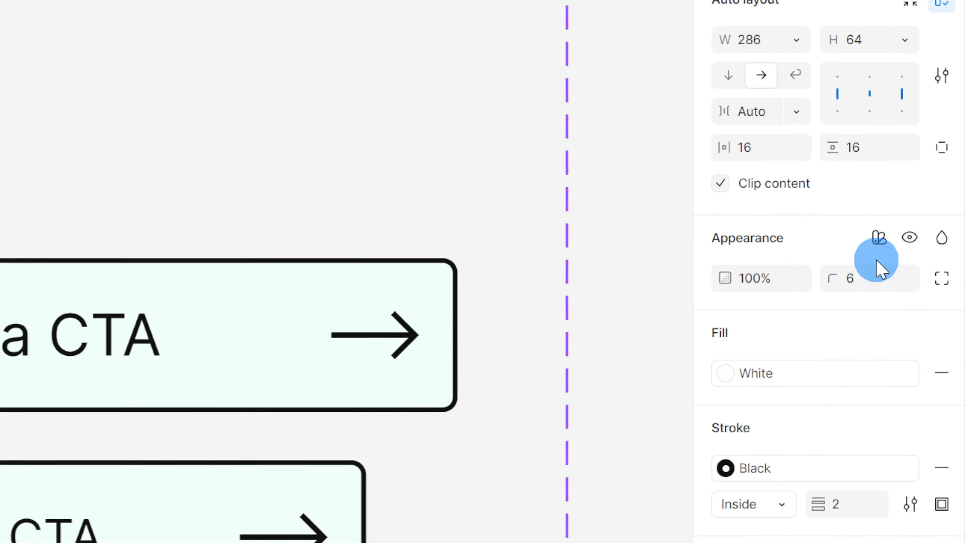
pyautogui.click(879, 240)
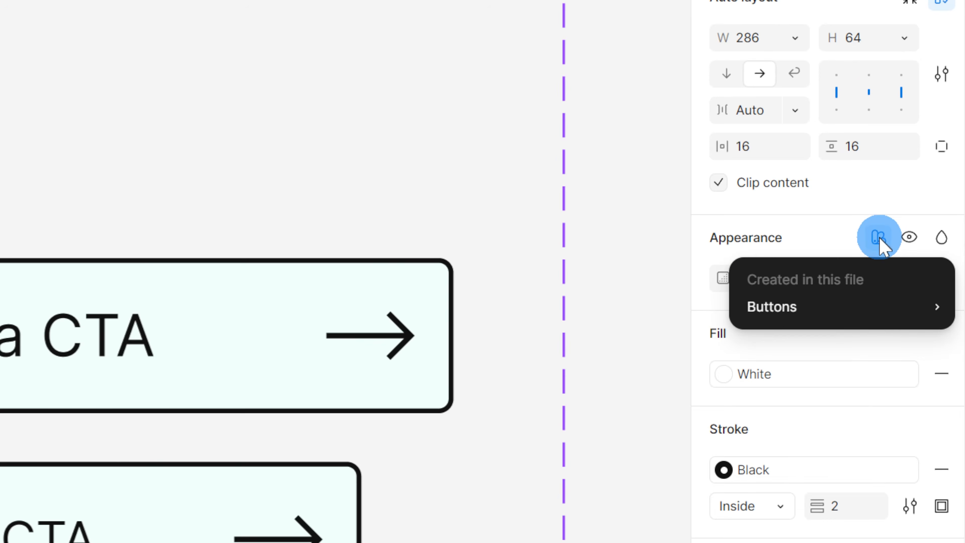
pyautogui.moveTo(861, 306)
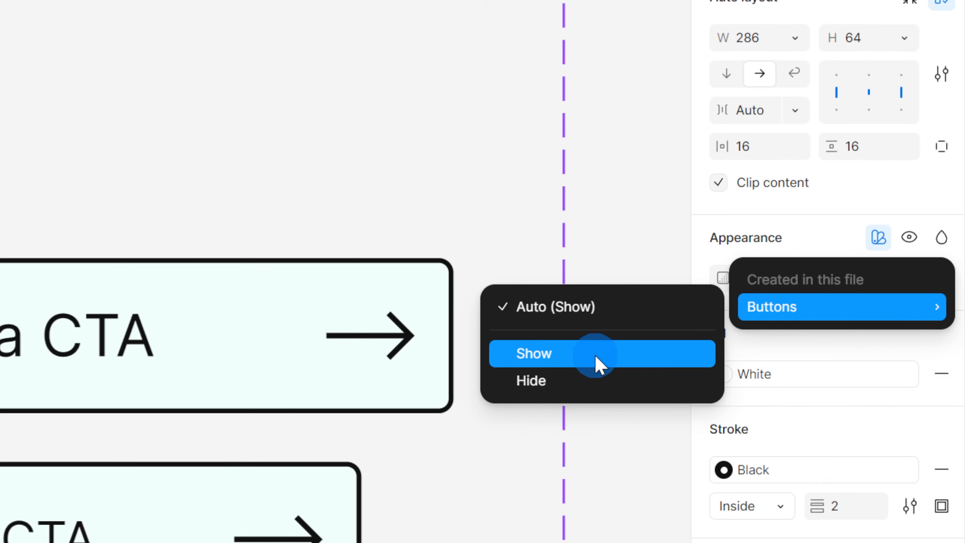
pyautogui.click(599, 359)
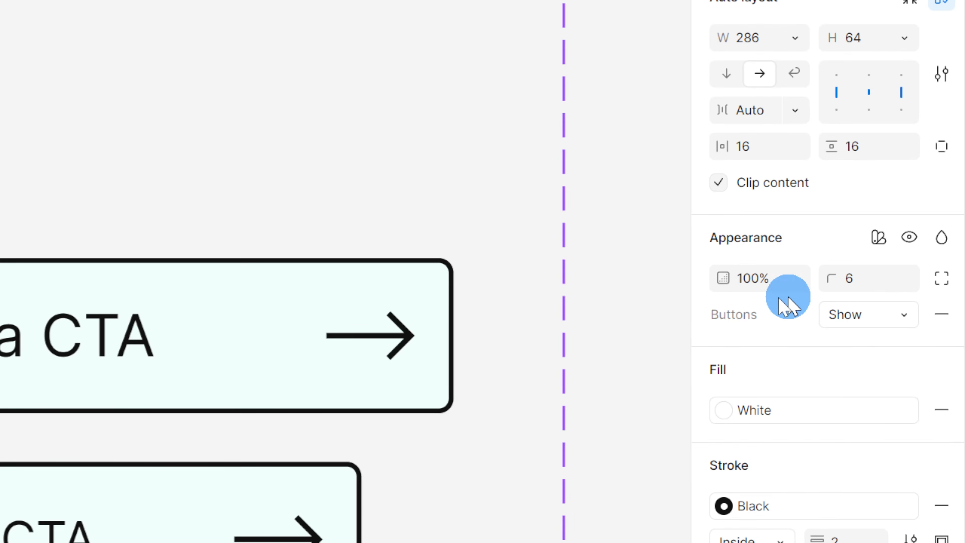
# - Test the white desktop variant's Buttons mode by switching it to Hide and back to Show
pyautogui.click(902, 315)
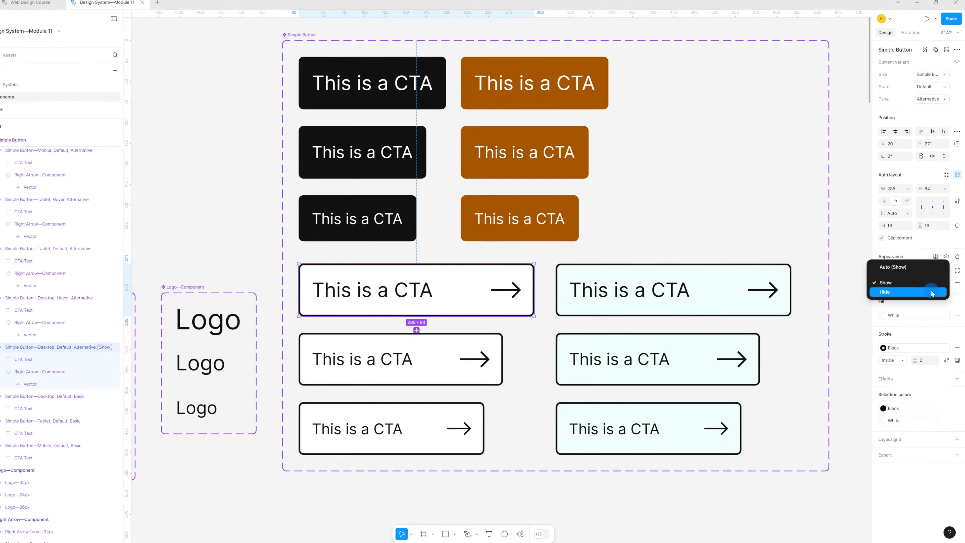
pyautogui.click(865, 341)
pyautogui.click(866, 329)
pyautogui.click(932, 276)
pyautogui.click(936, 282)
pyautogui.click(933, 291)
pyautogui.click(935, 284)
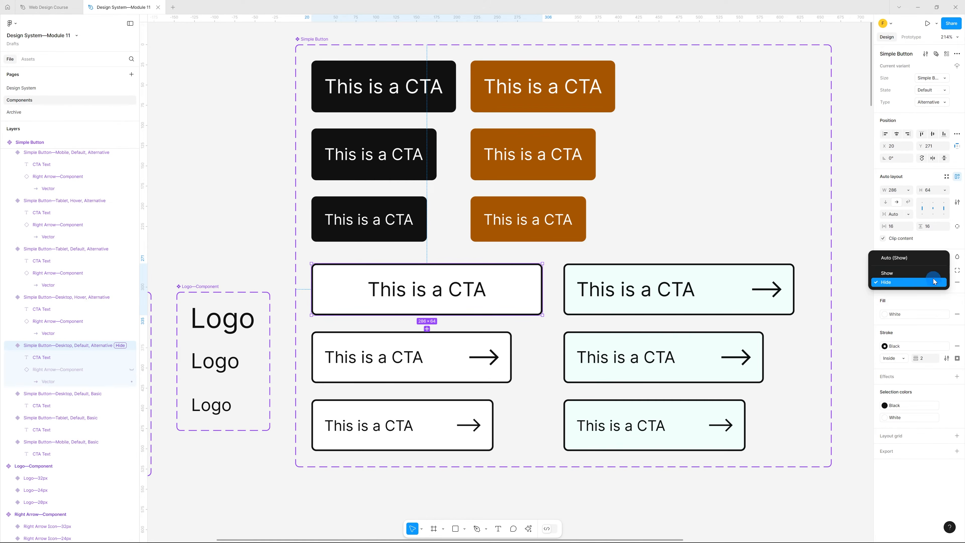
pyautogui.click(932, 276)
# - Apply the Buttons variable mode Show to the white tablet and mobile default alternative variants together
pyautogui.click(479, 325)
pyautogui.click(454, 341)
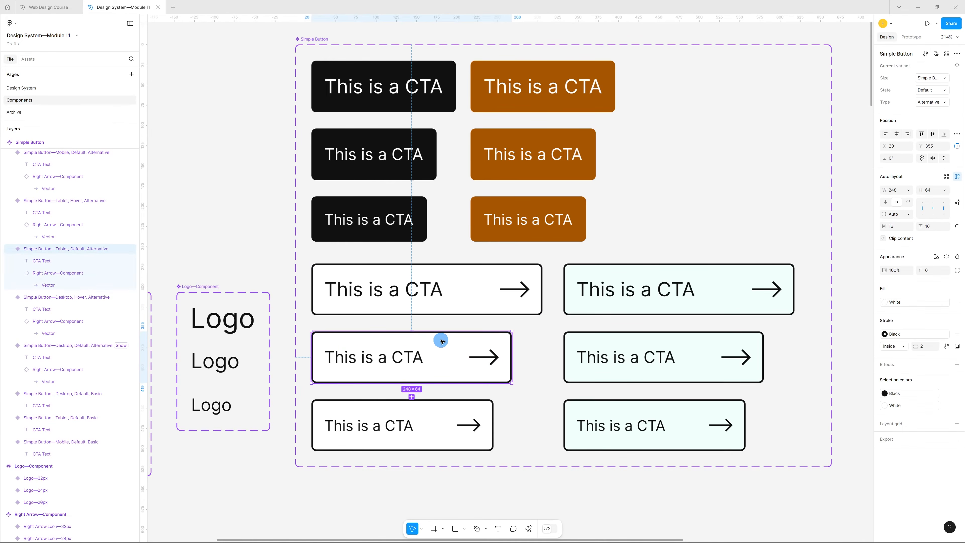
pyautogui.keyDown('shift'); pyautogui.click(441, 422); pyautogui.keyUp('shift')
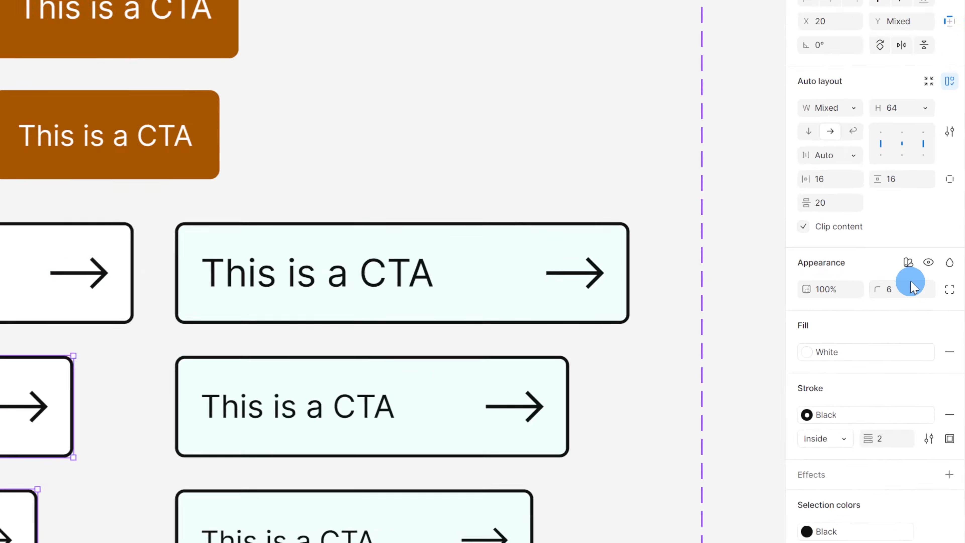
pyautogui.click(908, 262)
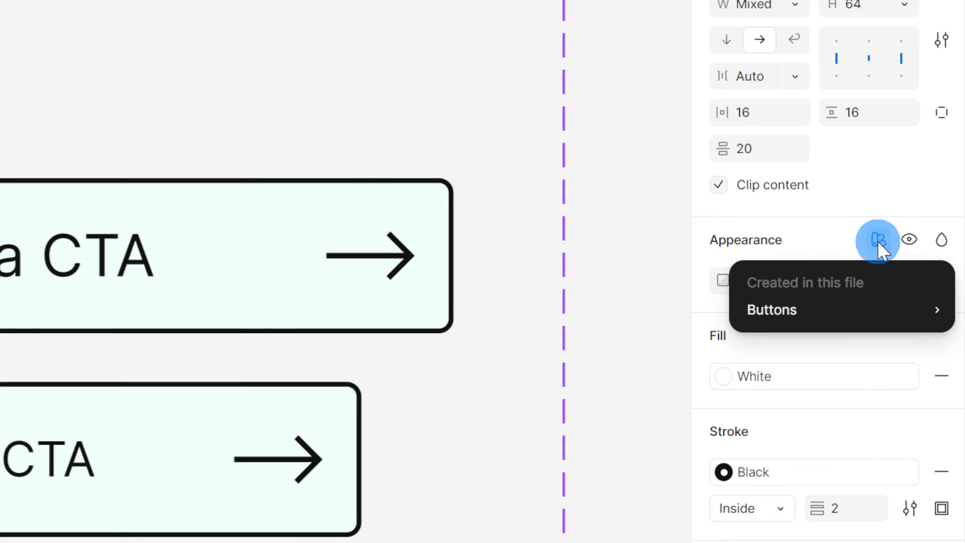
pyautogui.moveTo(843, 312)
pyautogui.click(593, 367)
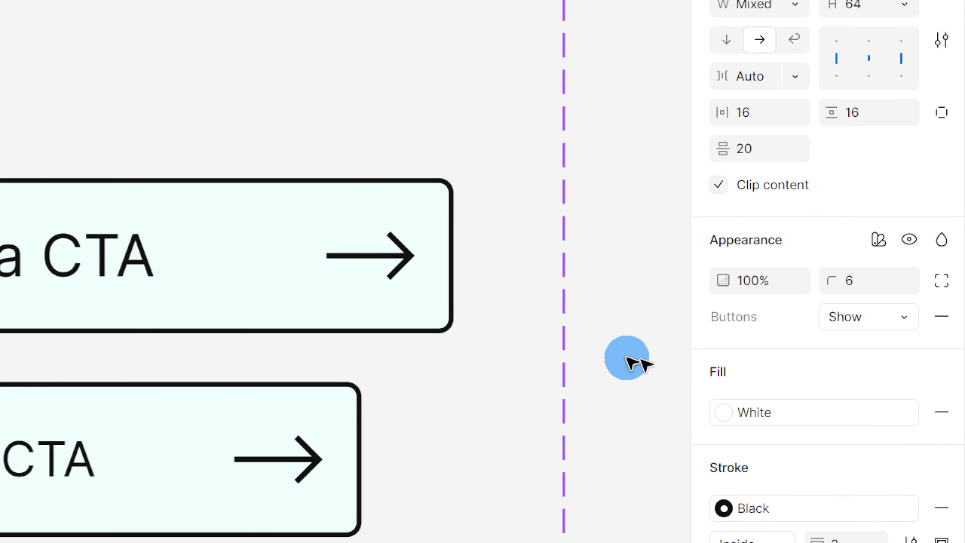
# - Test the Buttons mode on the white tablet and mobile variants by switching to Hide and back to Show
pyautogui.click(893, 322)
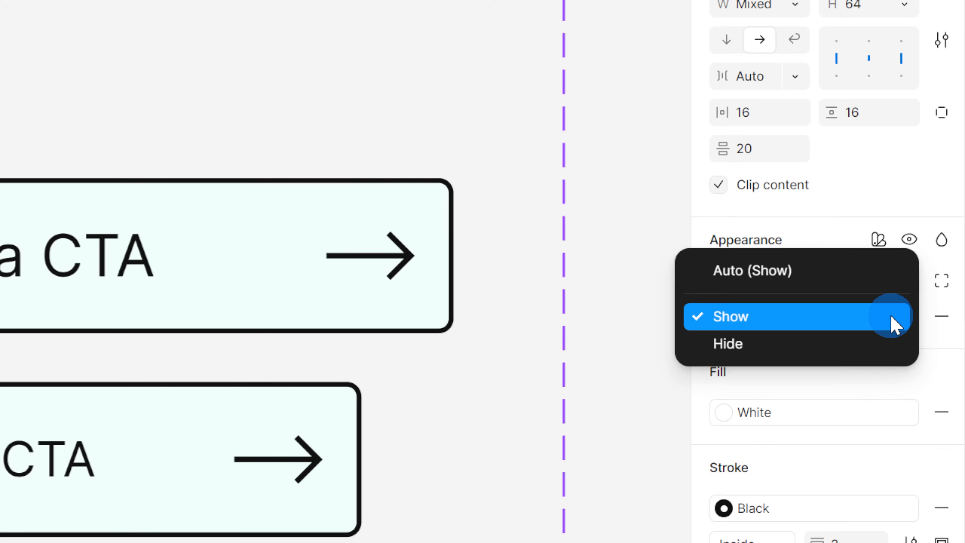
pyautogui.click(868, 344)
pyautogui.click(870, 320)
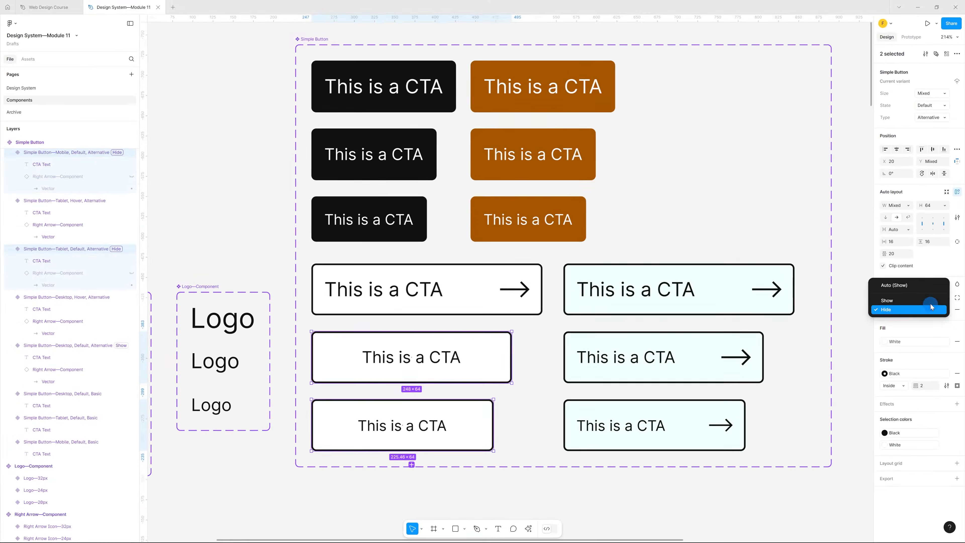
pyautogui.click(861, 293)
pyautogui.click(886, 324)
pyautogui.click(935, 319)
pyautogui.click(933, 309)
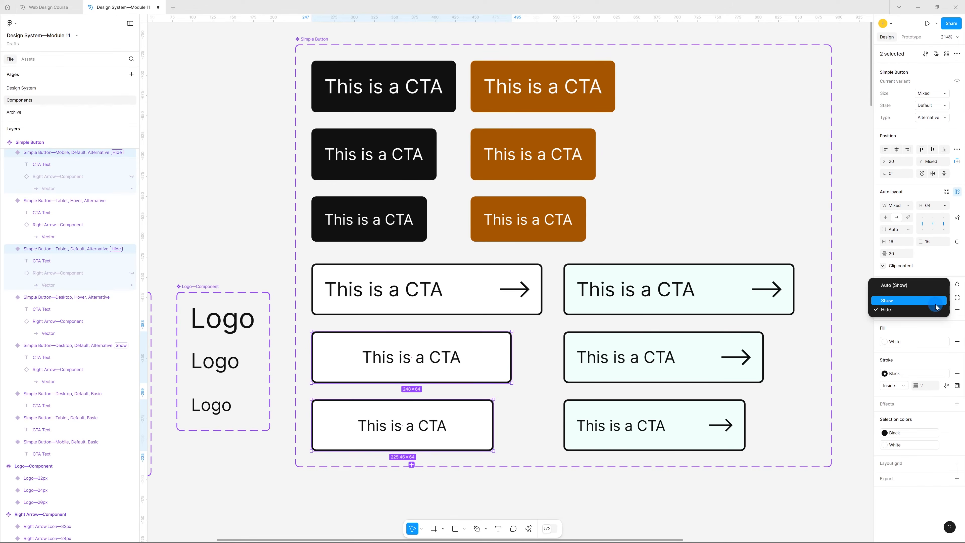
pyautogui.click(936, 303)
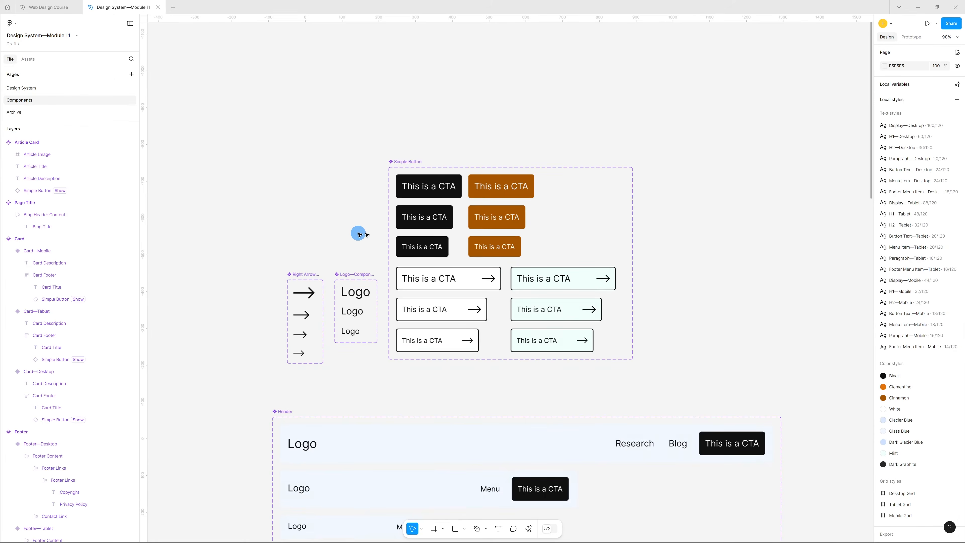
# - Set the Buttons variable mode to Hide on the CTA button inside the Article Card component
pyautogui.scroll(-9, 402, 240)
pyautogui.scroll(-15, 463, 303)
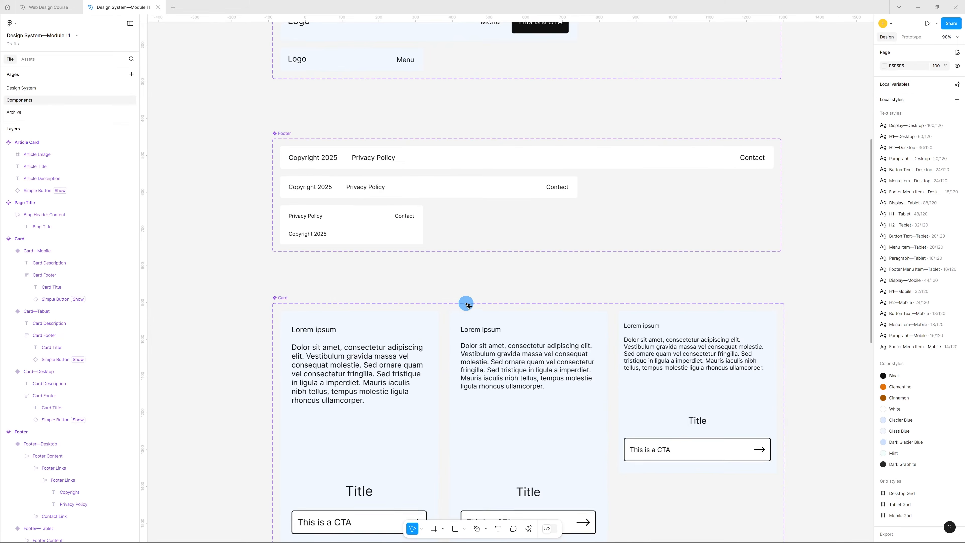
pyautogui.scroll(5, 234, 478)
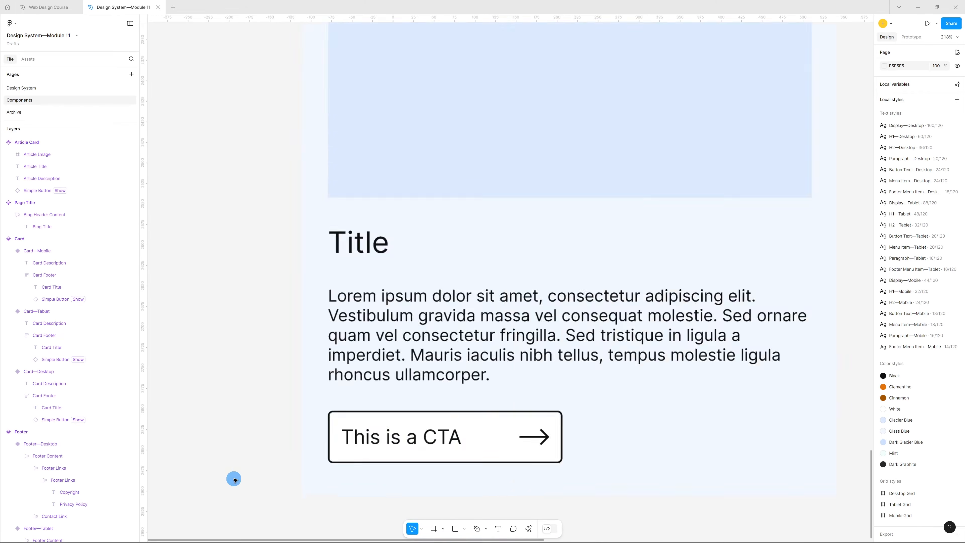
pyautogui.click(524, 420)
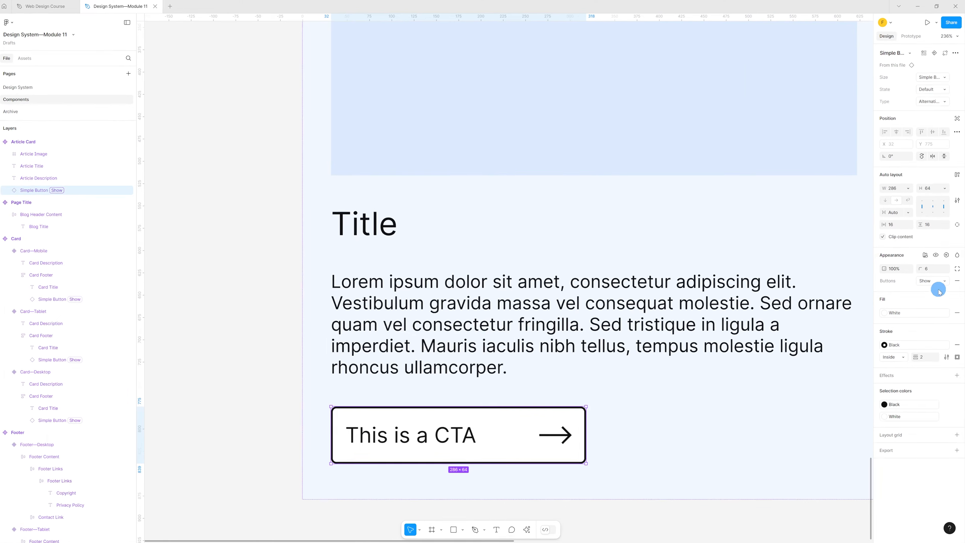
pyautogui.click(937, 284)
pyautogui.click(933, 292)
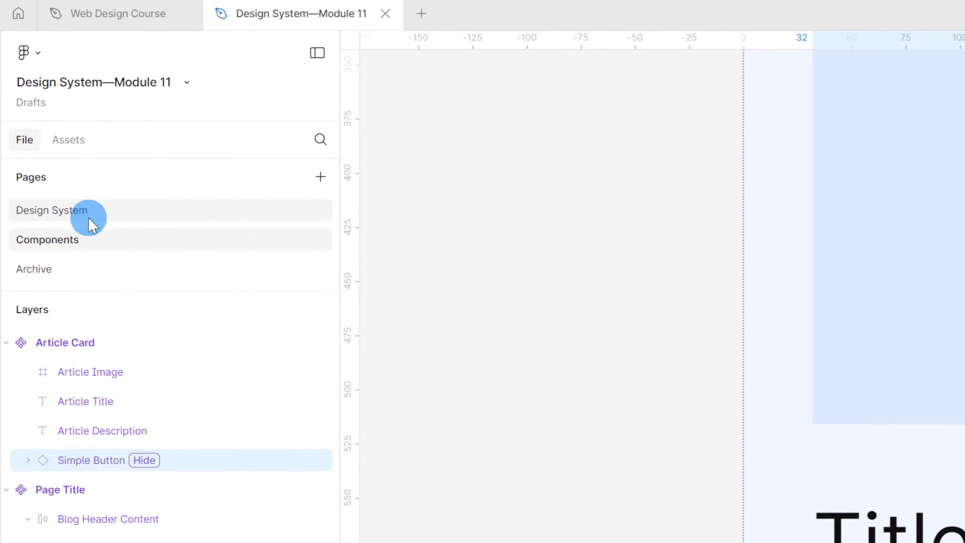
# - Cut the three homepage and one blog light-mode Design Example frames from the Design System page
pyautogui.click(90, 220)
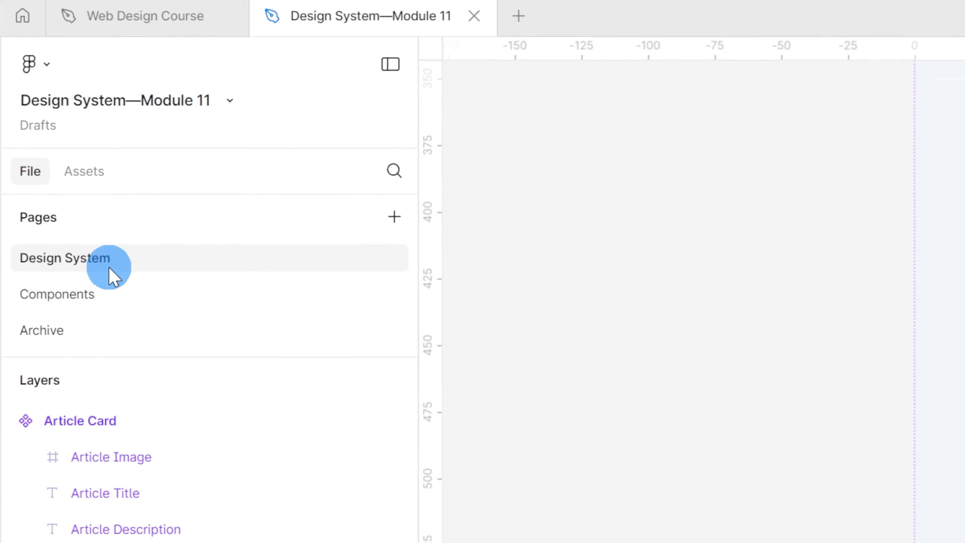
pyautogui.scroll(10, 582, 248)
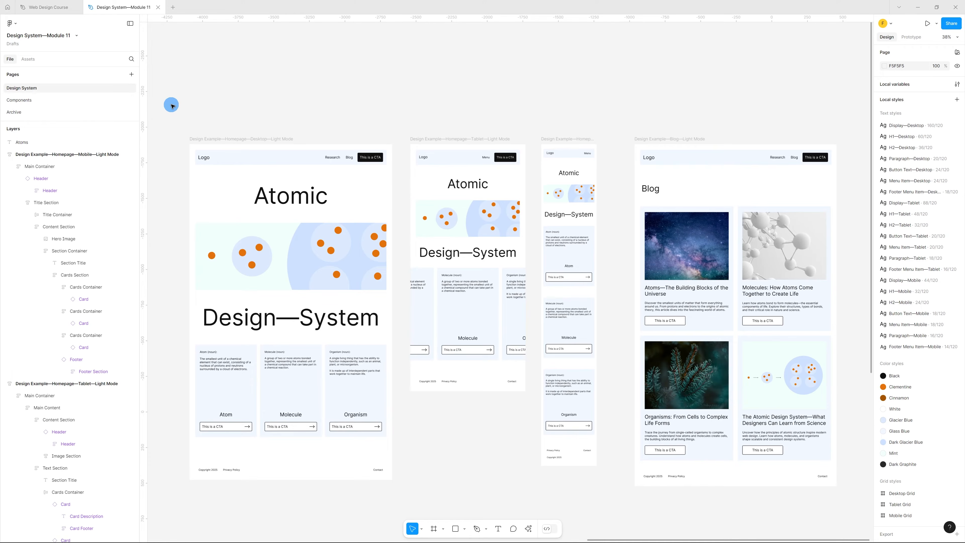
pyautogui.moveTo(169, 100); pyautogui.dragTo(857, 451)
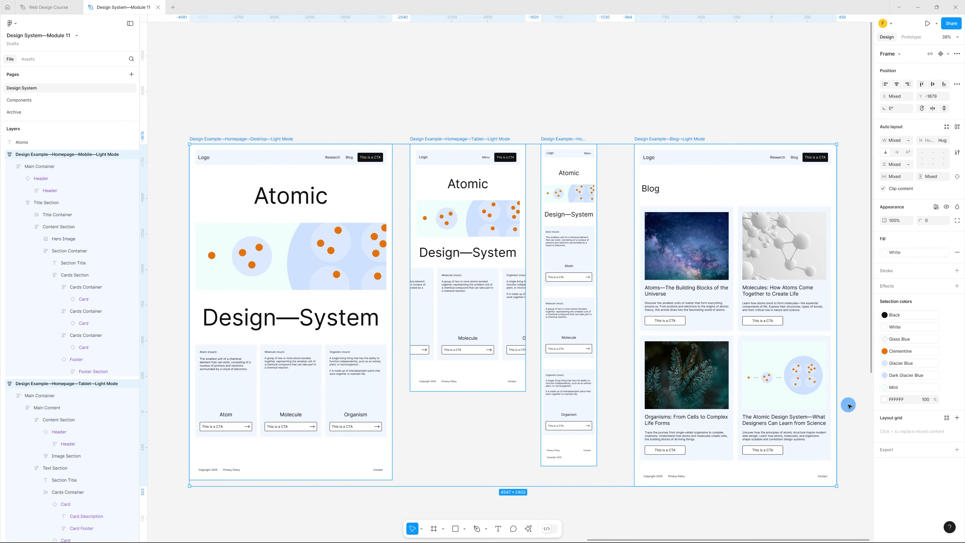
pyautogui.press('Delete')
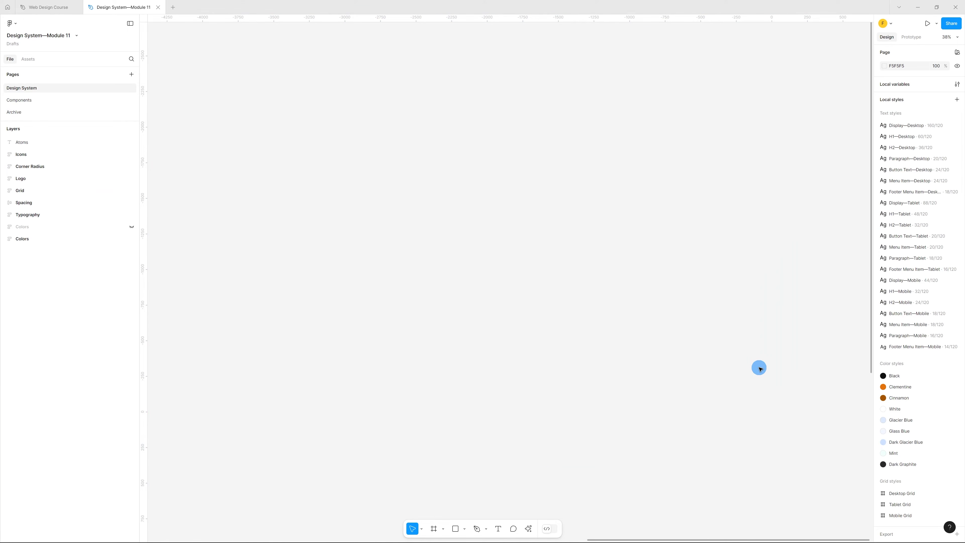
# - Add a new page named Design and paste the four Design Example frames onto it
pyautogui.click(132, 75)
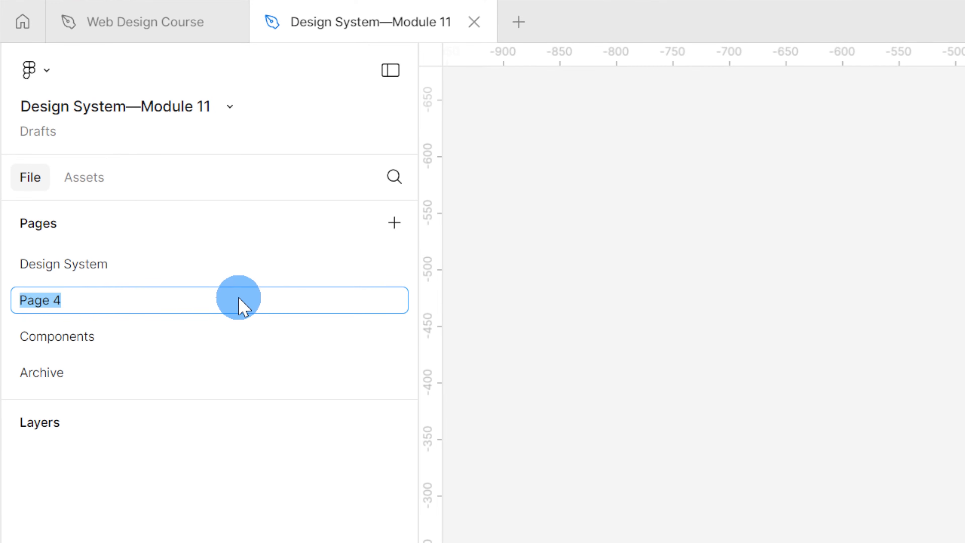
pyautogui.press('Return')
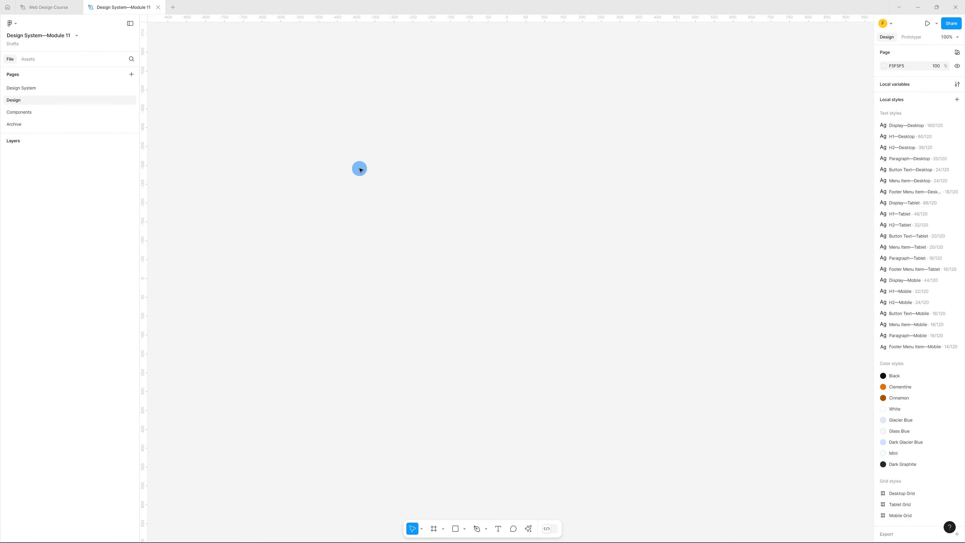
pyautogui.hotkey('ctrl', 'v')
pyautogui.scroll(-2, 399, 184)
pyautogui.scroll(2, 239, 116)
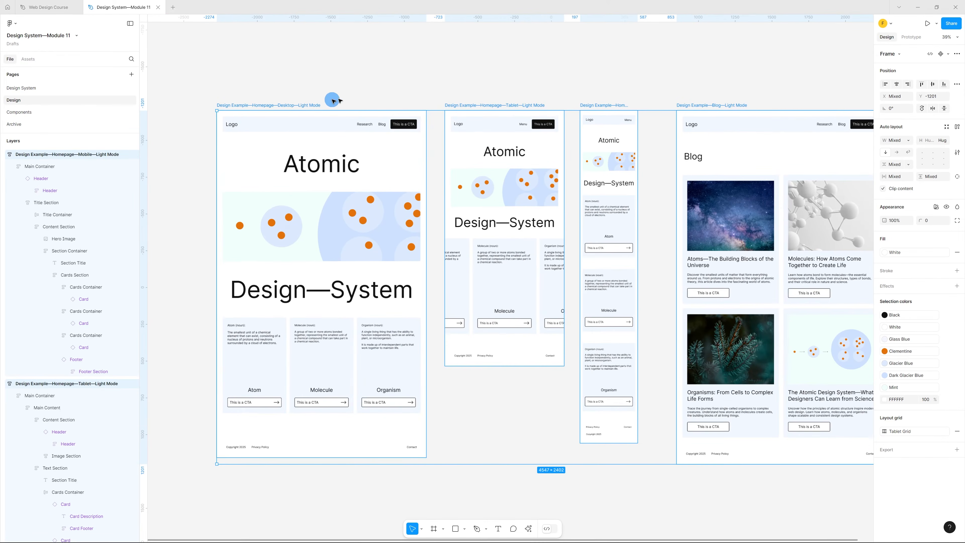
pyautogui.scroll(-2, 333, 101)
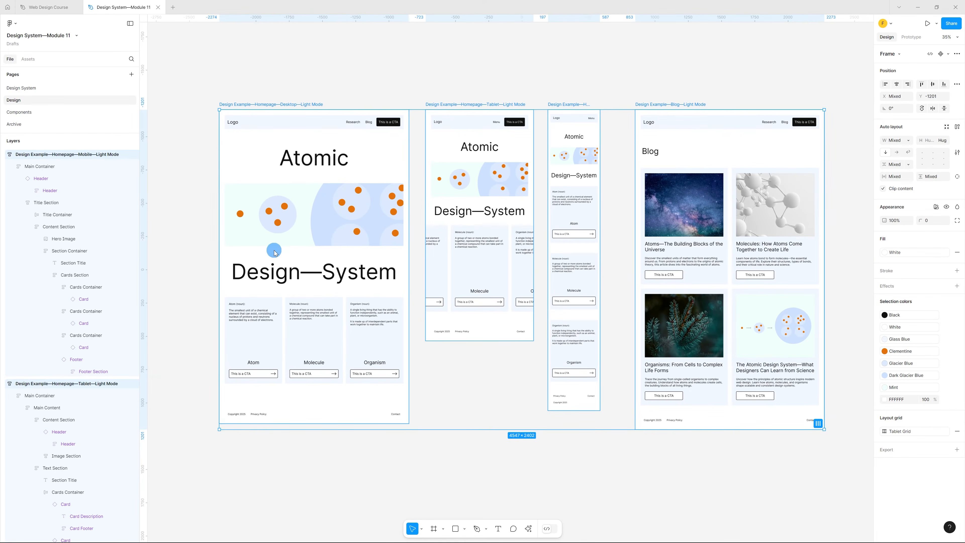
# - Return to the Design System page and examine the frames grouped under the Atoms heading
pyautogui.click(35, 91)
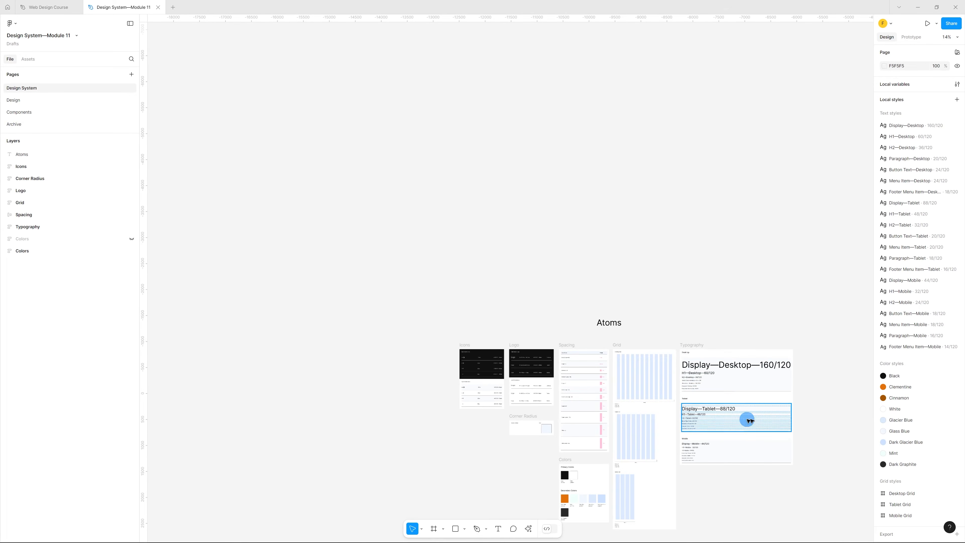
pyautogui.scroll(-3, 722, 395)
pyautogui.scroll(8, 519, 384)
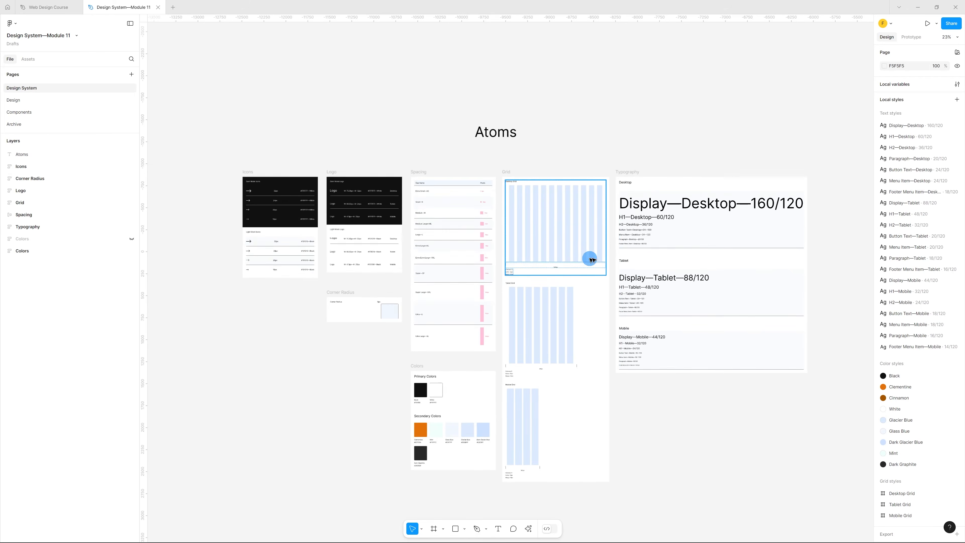
pyautogui.scroll(-2, 591, 259)
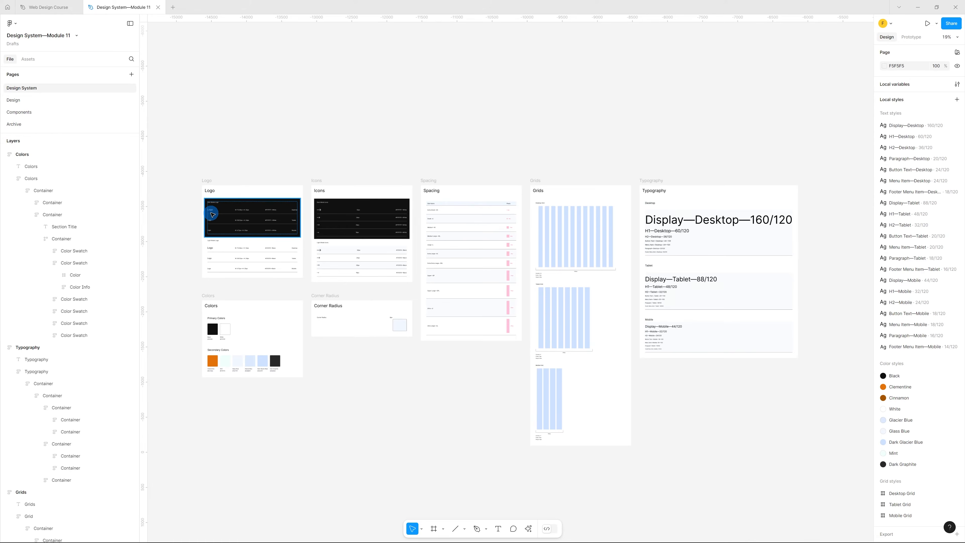
# - Examine the titled Logo, Icons, Spacing, Grids, Typography, Colors and Corner Radius frames on the Design System page
pyautogui.scroll(8, 213, 214)
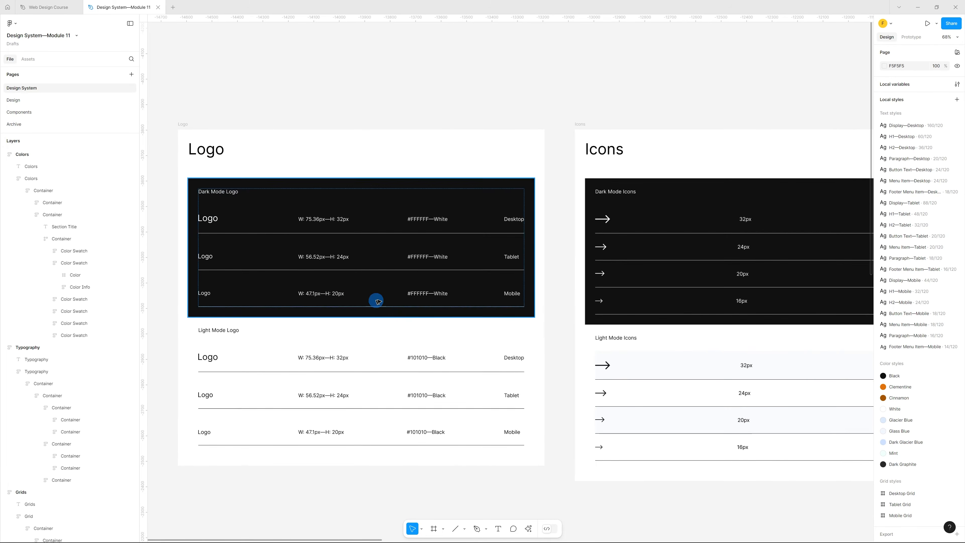
pyautogui.scroll(-5, 567, 252)
pyautogui.scroll(5, 589, 254)
pyautogui.scroll(-3, 432, 271)
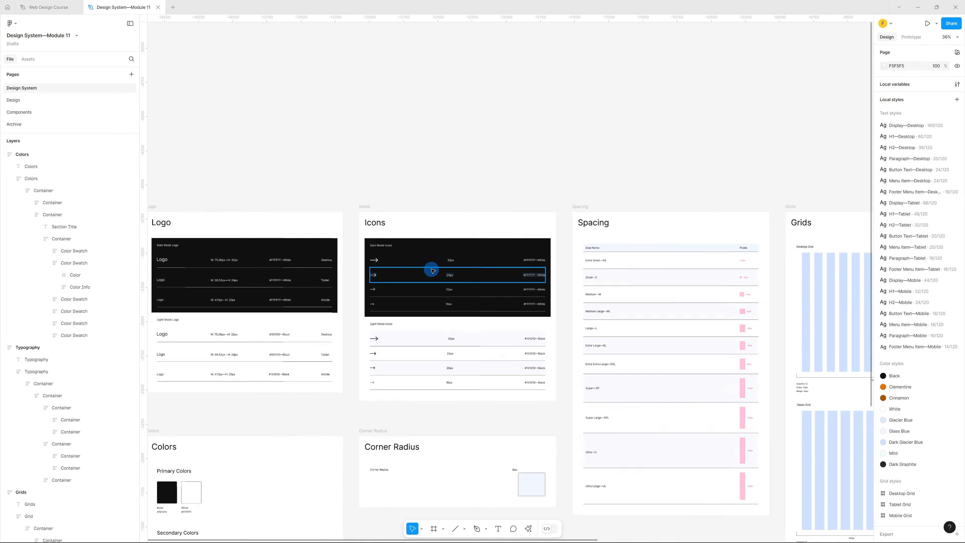
pyautogui.scroll(-2, 647, 271)
pyautogui.scroll(3, 586, 216)
pyautogui.scroll(-4, 382, 222)
pyautogui.scroll(-3, 619, 242)
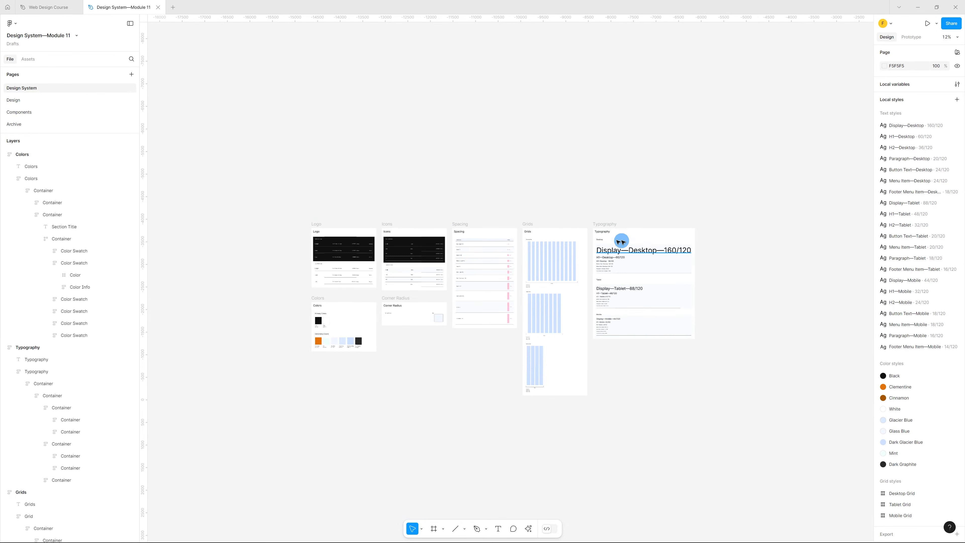
pyautogui.scroll(5, 534, 296)
pyautogui.scroll(-2, 483, 231)
pyautogui.scroll(1, 776, 262)
pyautogui.scroll(1, 794, 257)
pyautogui.scroll(-4, 726, 243)
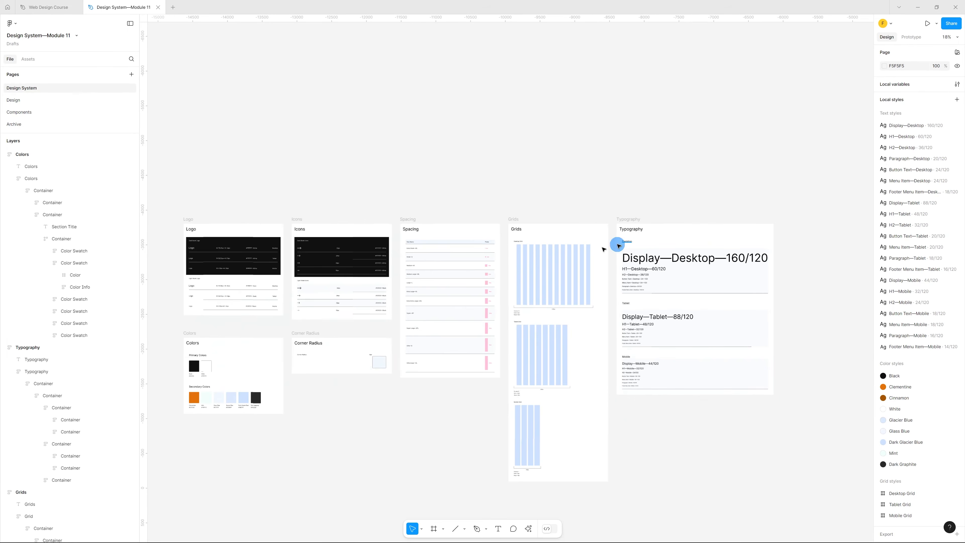
pyautogui.scroll(6, 155, 363)
pyautogui.scroll(-3, 308, 319)
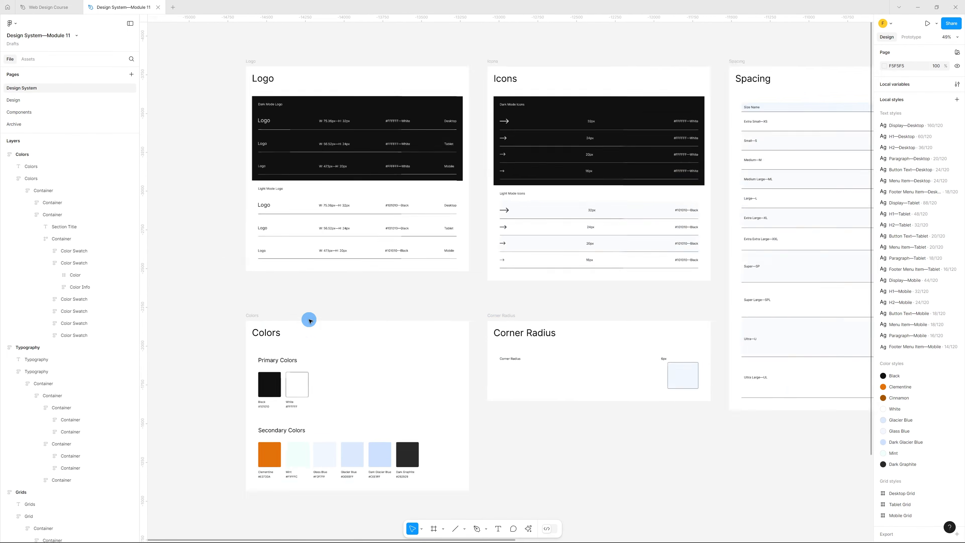
# - Look over the Design System frames and the Design page, and examine the component sections on the Components page
pyautogui.scroll(1, 584, 366)
pyautogui.scroll(-4, 474, 368)
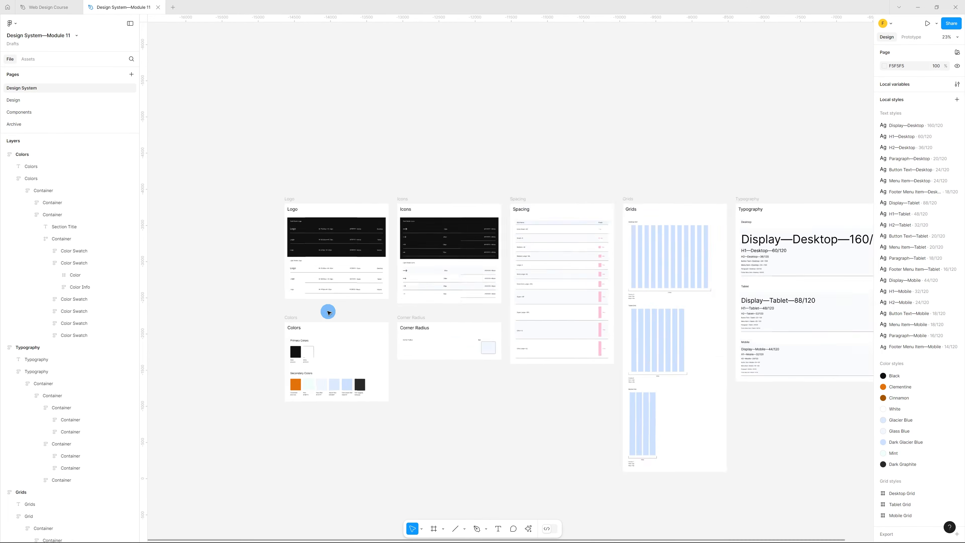
pyautogui.click(646, 299)
pyautogui.scroll(2, 724, 304)
pyautogui.scroll(-2, 732, 283)
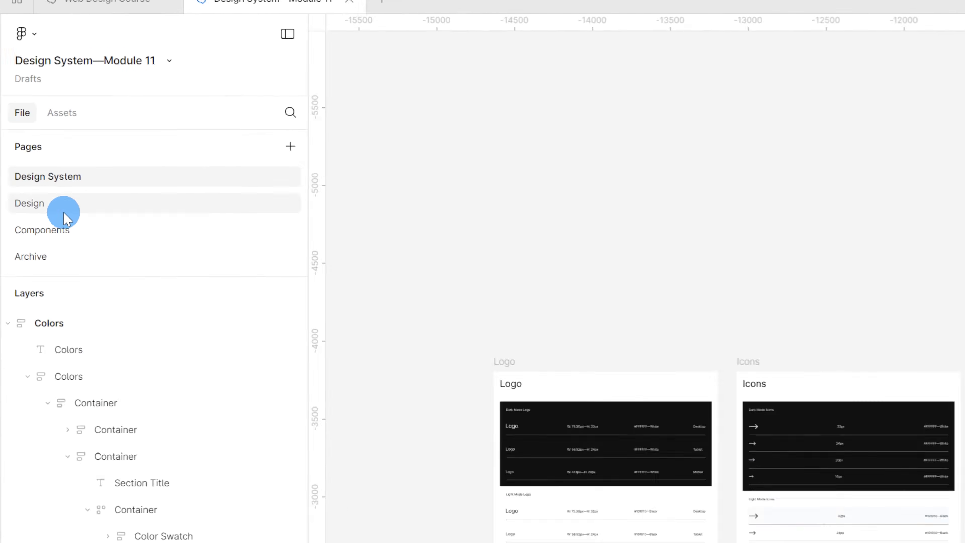
pyautogui.click(30, 103)
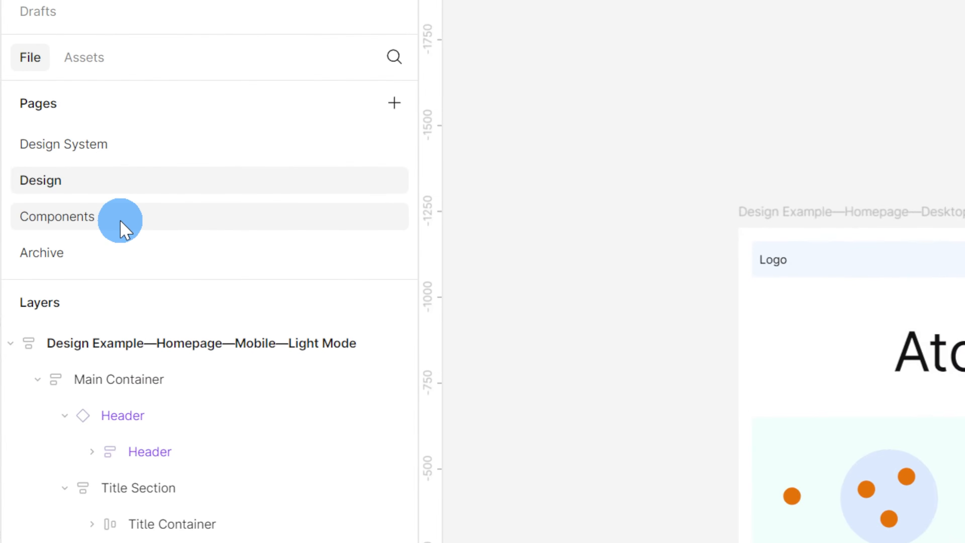
pyautogui.click(40, 113)
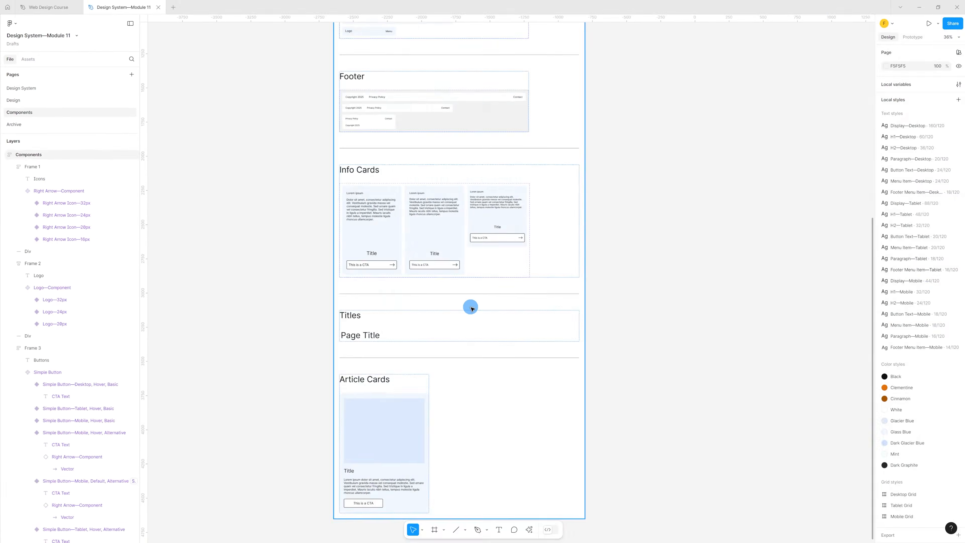
pyautogui.scroll(10, 494, 320)
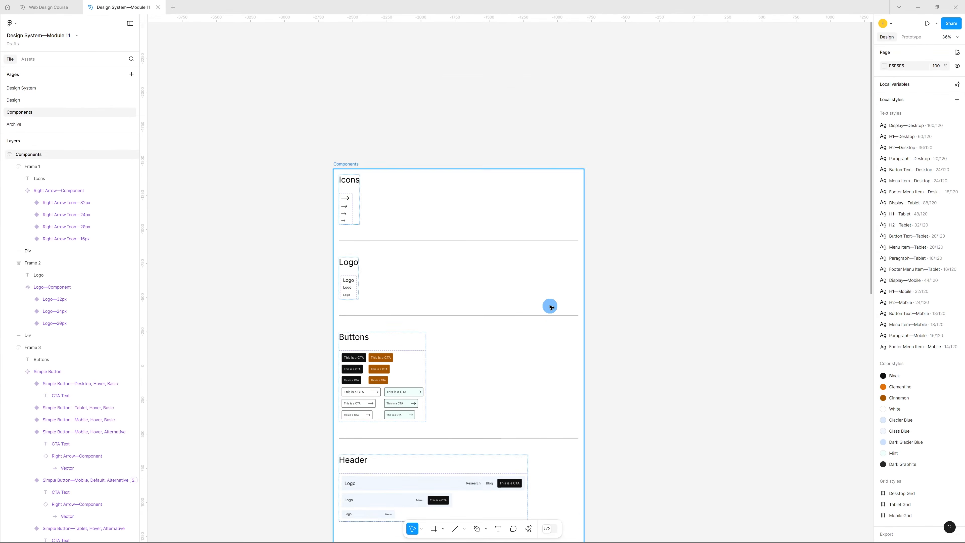
pyautogui.scroll(-4, 547, 289)
pyautogui.scroll(-10, 536, 250)
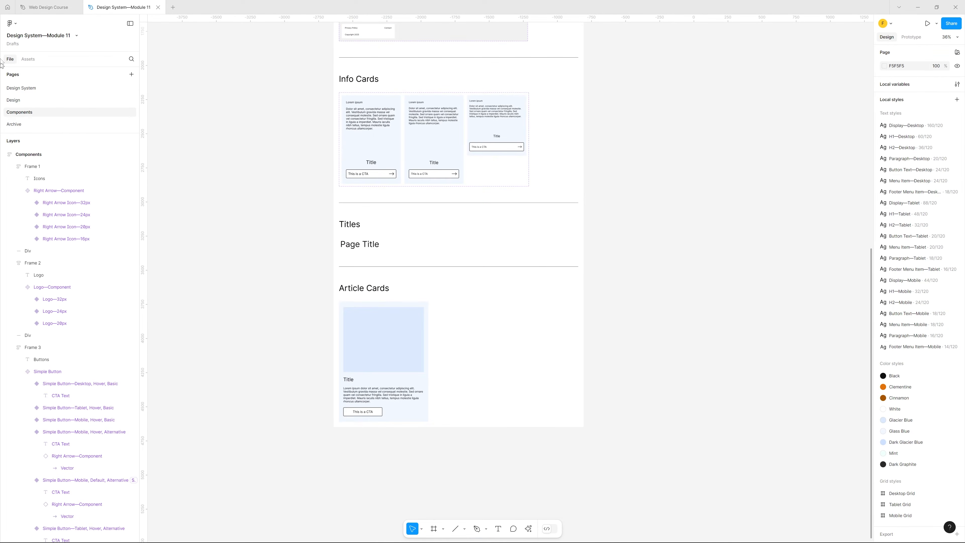
# - Return to the Design System page and change the Primary Colors heading in the Colors frame to Neutrals
pyautogui.click(34, 85)
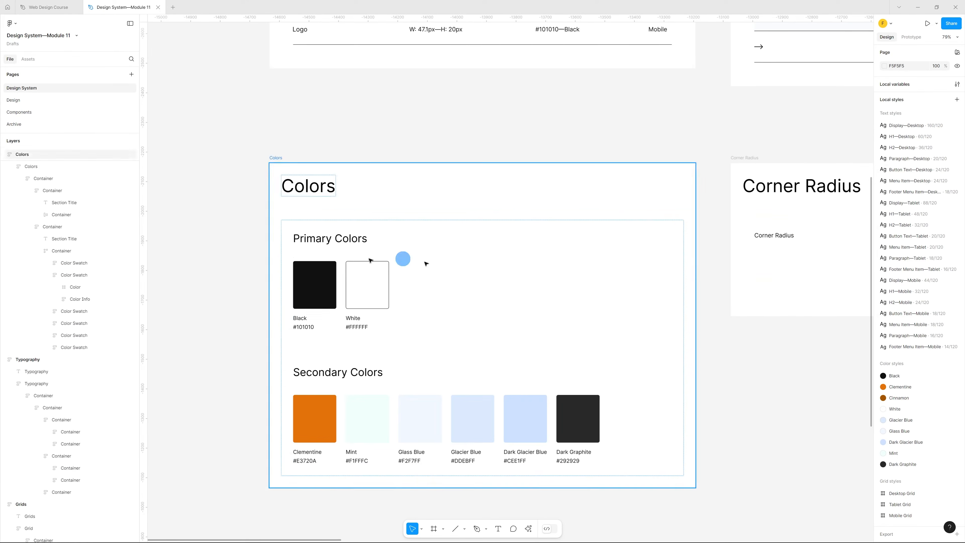
pyautogui.click(430, 418)
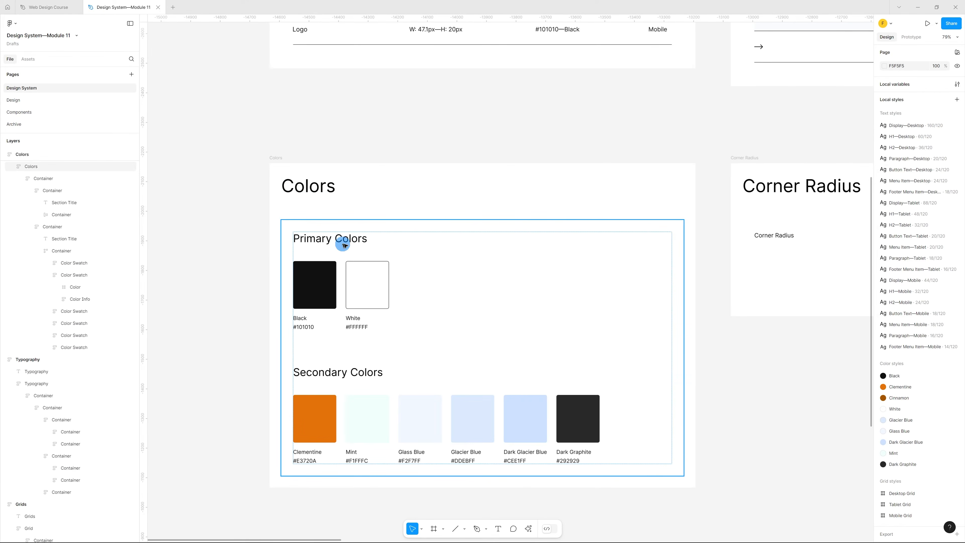
pyautogui.scroll(5, 310, 243)
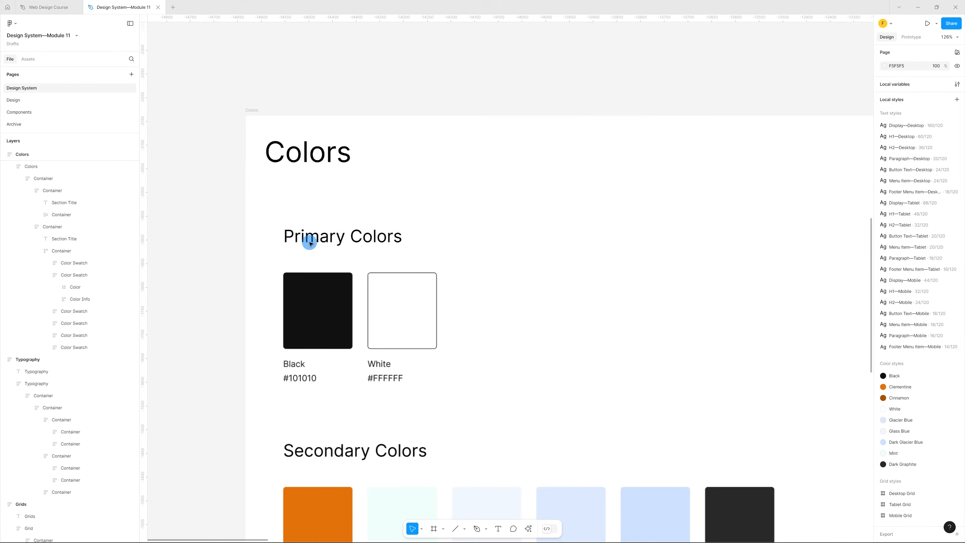
pyautogui.doubleClick(327, 238)
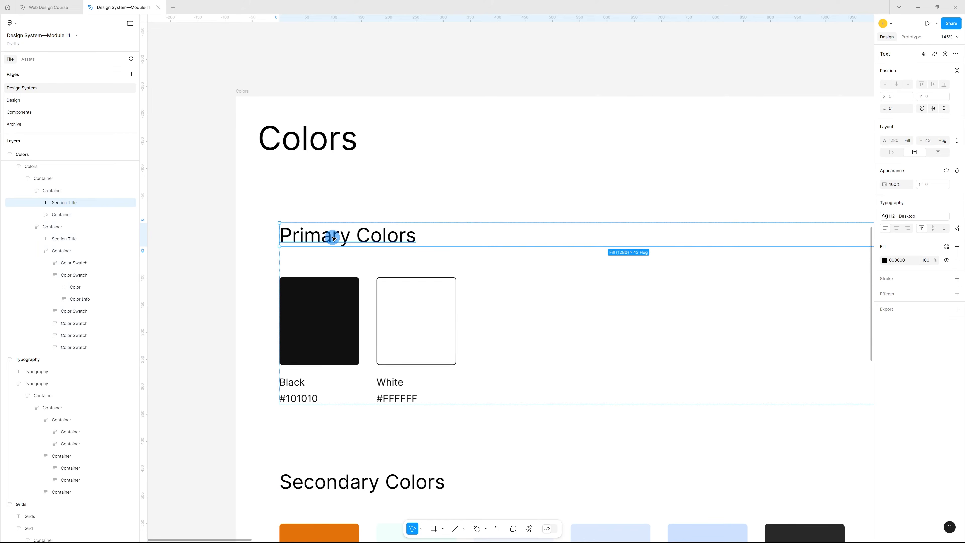
pyautogui.doubleClick(333, 238)
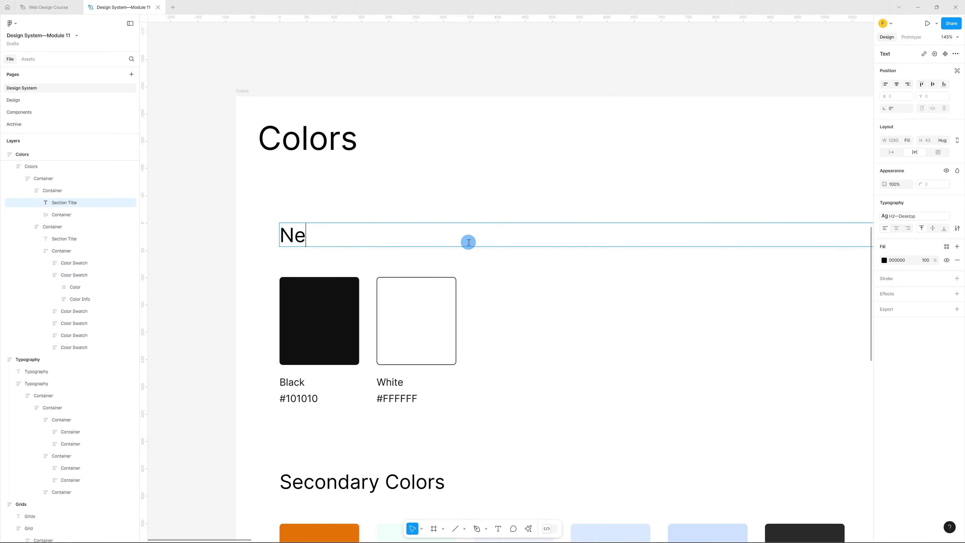
pyautogui.press('Escape')
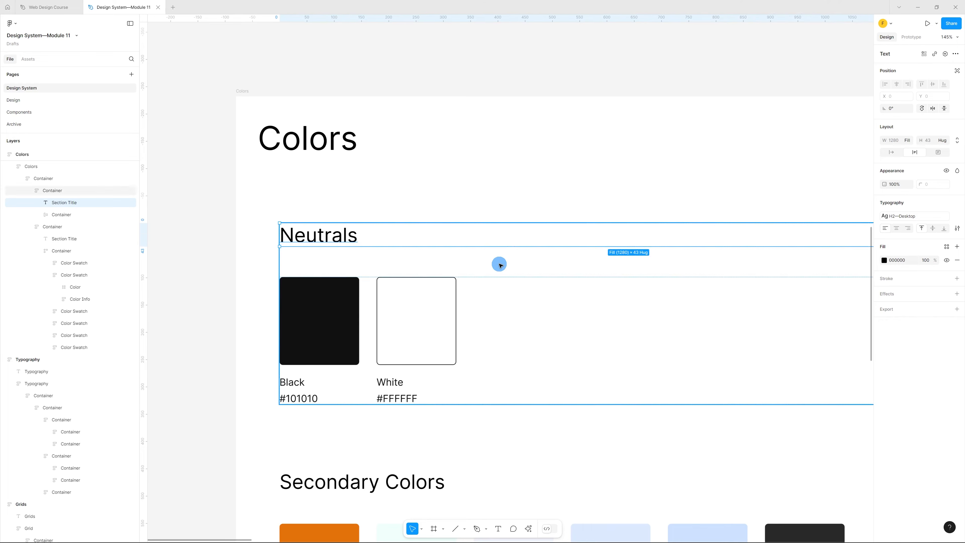
# - Change the Secondary Colors heading in the Colors frame to Main Colors
pyautogui.scroll(-3, 449, 253)
pyautogui.scroll(5, 407, 396)
pyautogui.click(395, 365)
pyautogui.doubleClick(395, 364)
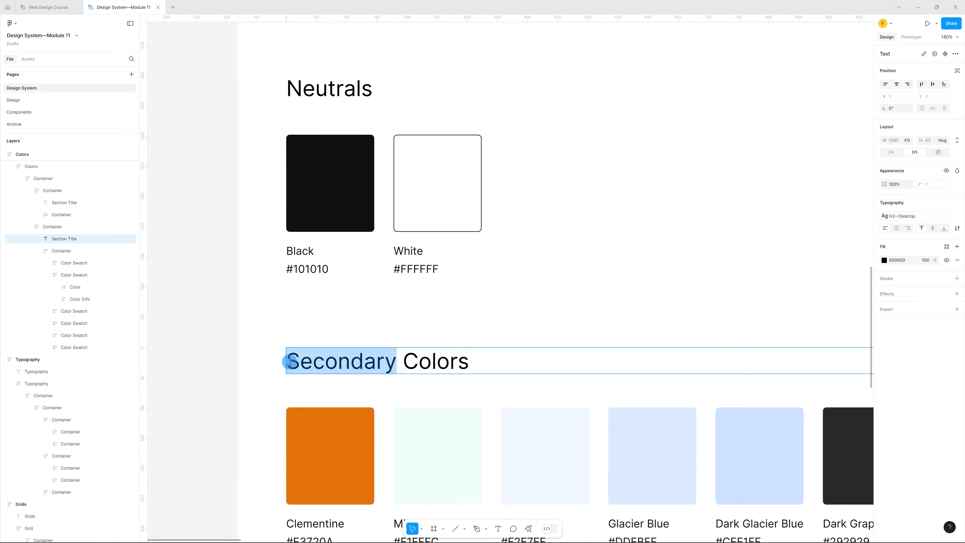
pyautogui.press('Escape')
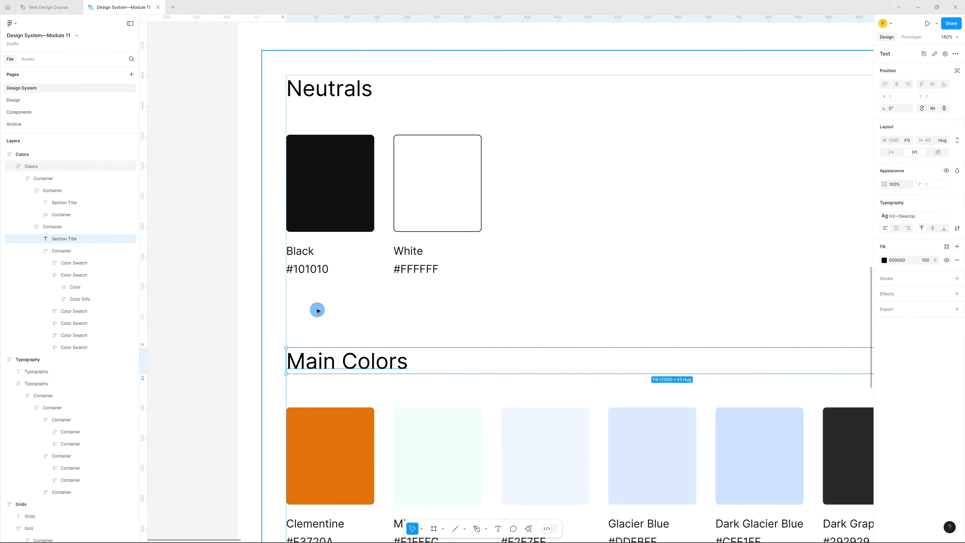
pyautogui.scroll(-4, 339, 329)
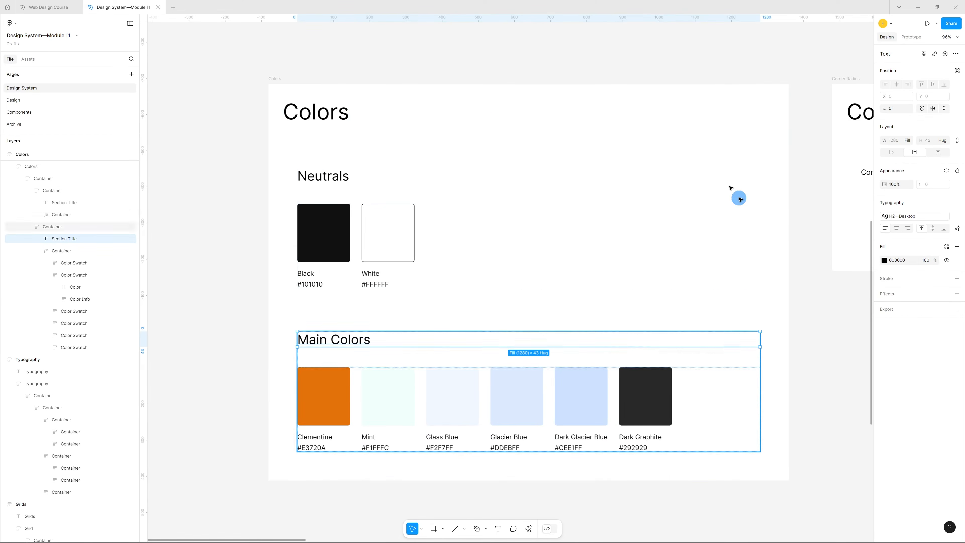
# - Create a local variable collection named Colors and add a color variable named White with the value FFFFFF
pyautogui.click(243, 161)
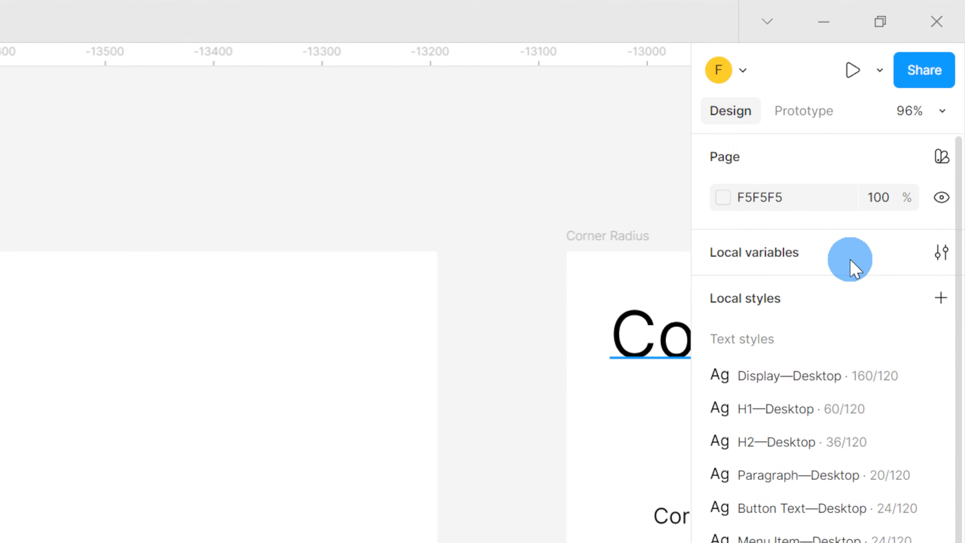
pyautogui.click(929, 88)
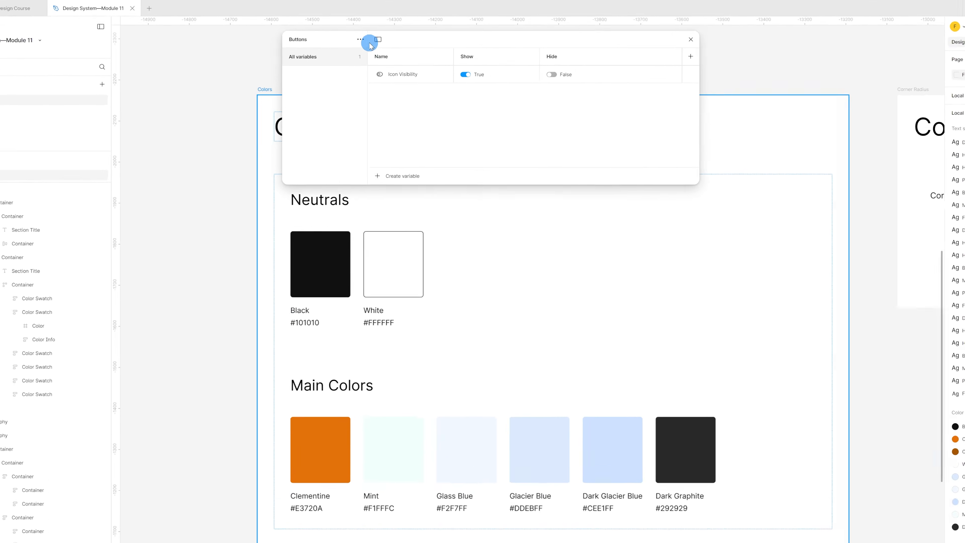
pyautogui.click(248, 41)
pyautogui.click(361, 212)
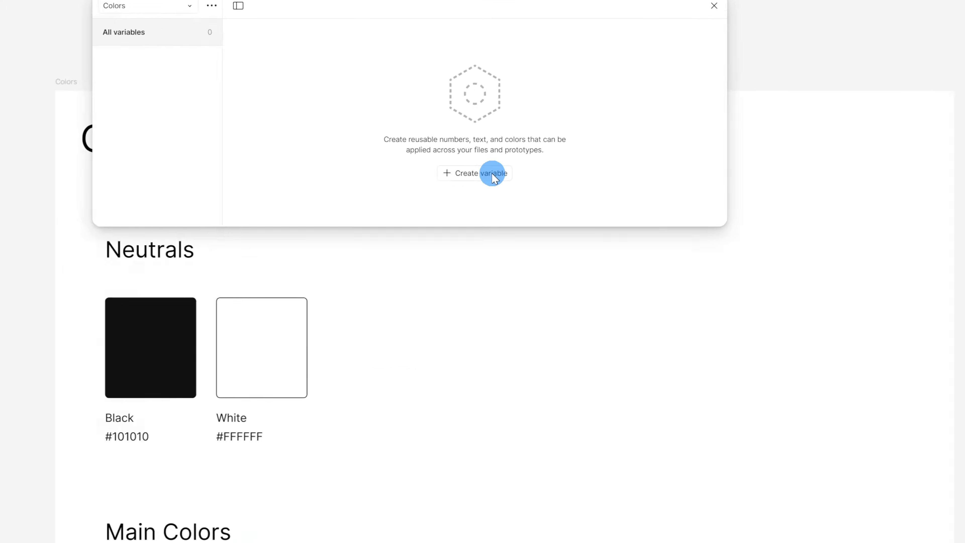
pyautogui.click(521, 131)
pyautogui.click(517, 145)
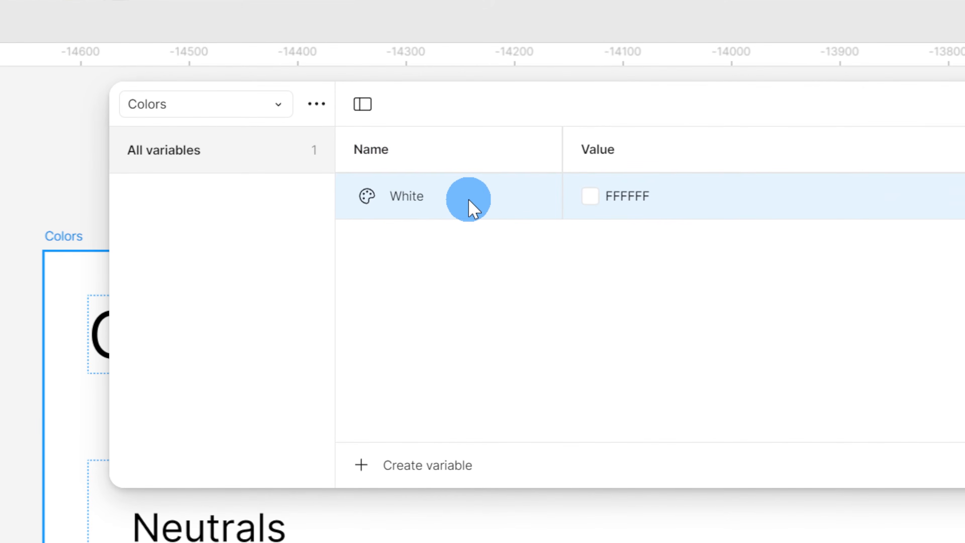
# - Add a color variable named Black and set its value to 101010 by sampling the Black swatch under Neutrals
pyautogui.click(443, 472)
pyautogui.click(444, 498)
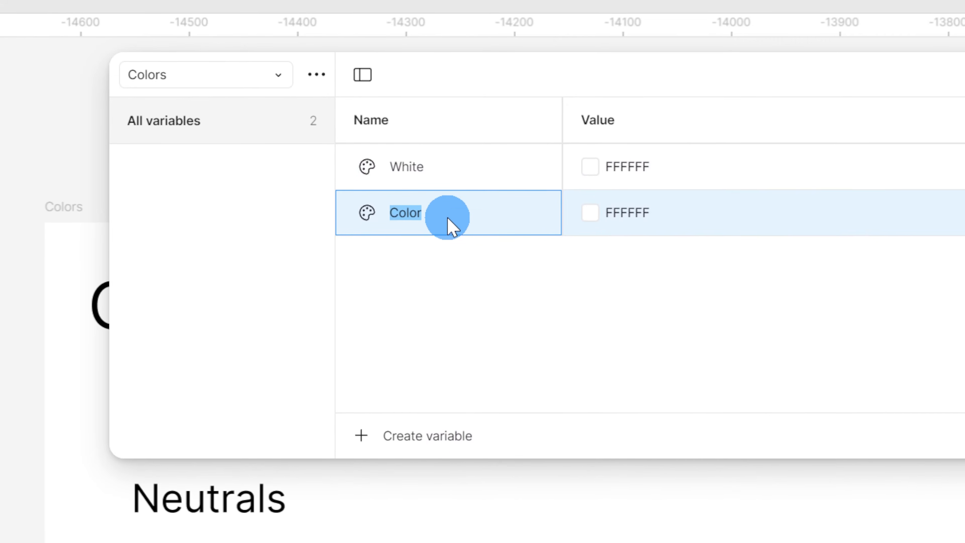
pyautogui.write('B')
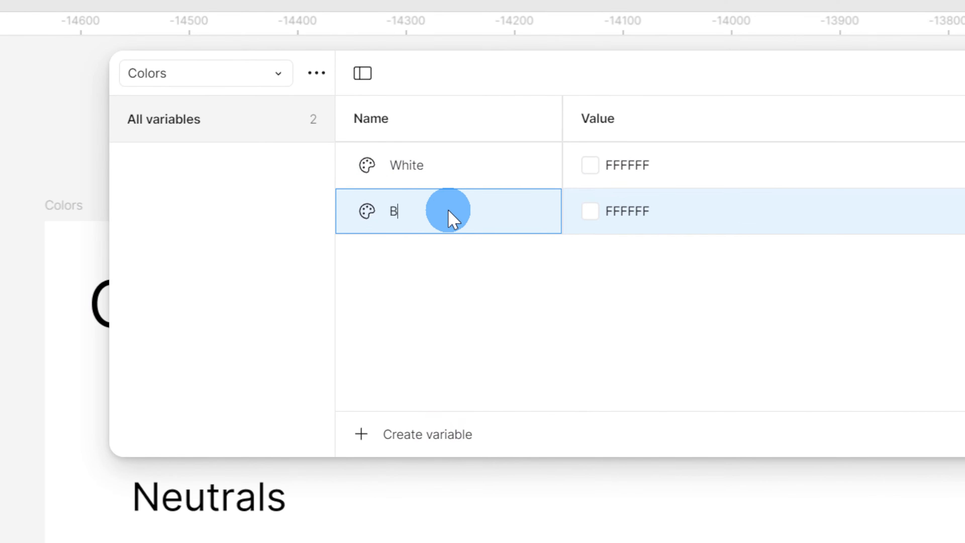
pyautogui.write('lack')
pyautogui.press('Return')
pyautogui.click(591, 213)
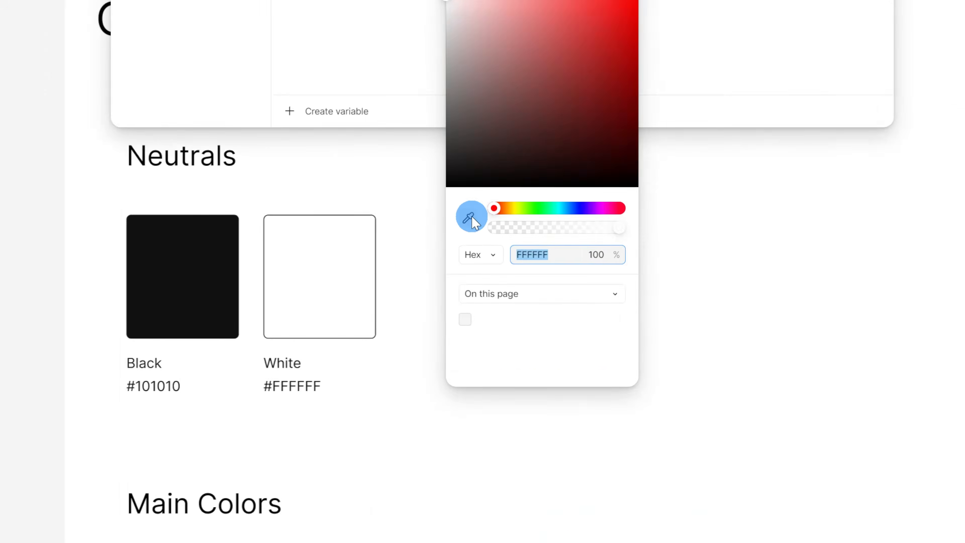
pyautogui.click(458, 205)
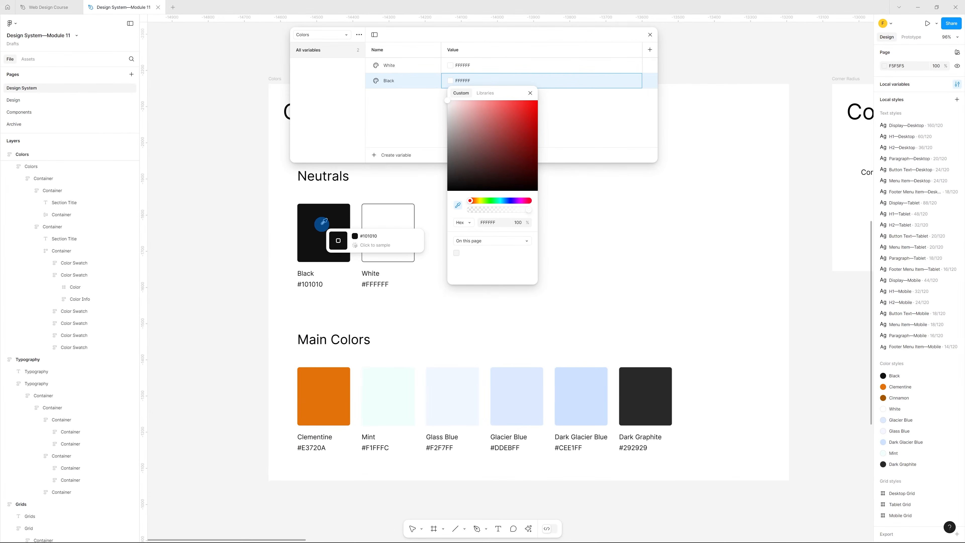
pyautogui.click(414, 82)
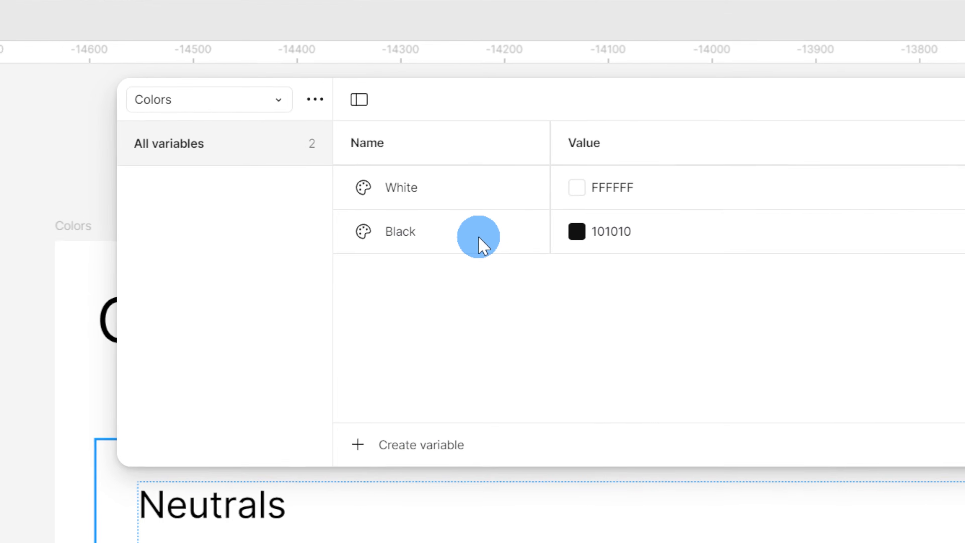
# - Group the White and Black variables together and name the group Neutrals
pyautogui.moveTo(487, 255); pyautogui.dragTo(485, 211)
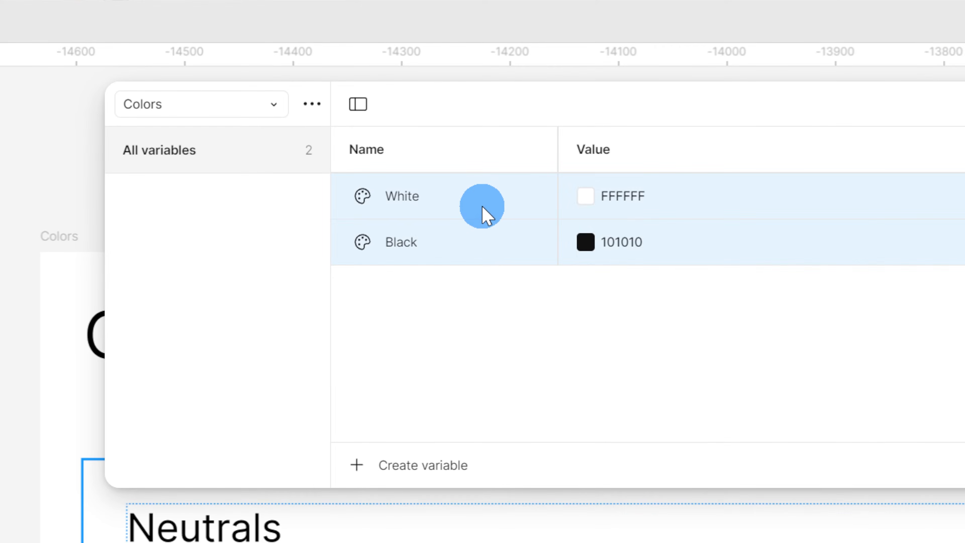
pyautogui.rightClick(482, 206)
pyautogui.click(549, 298)
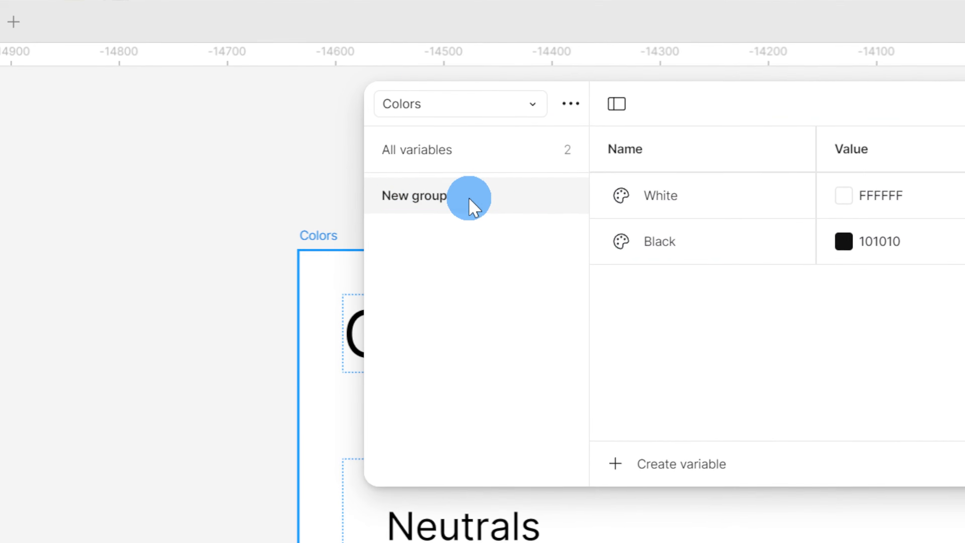
pyautogui.doubleClick(344, 67)
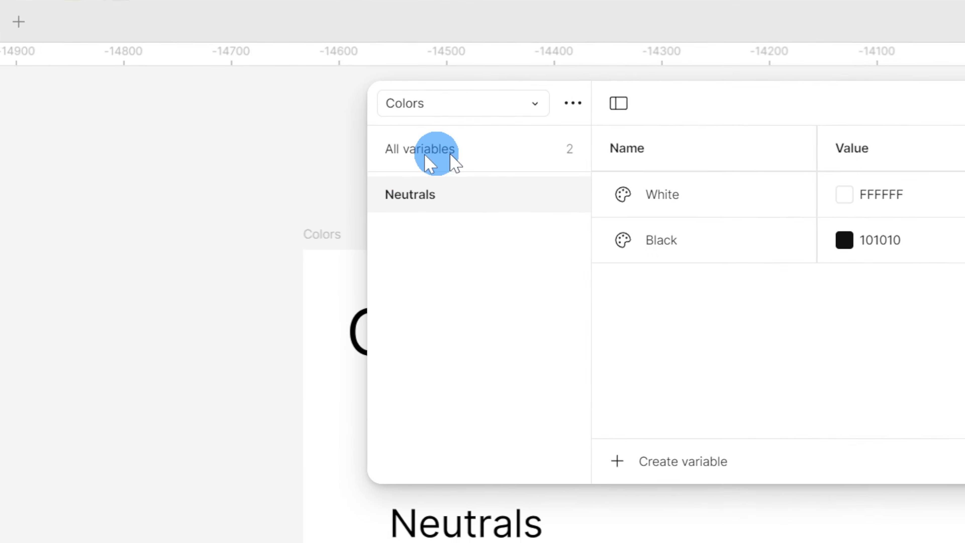
# - From all variables, group the six ungrouped colors from Clementine through Dark Graphite and name the group Main Colors
pyautogui.click(323, 52)
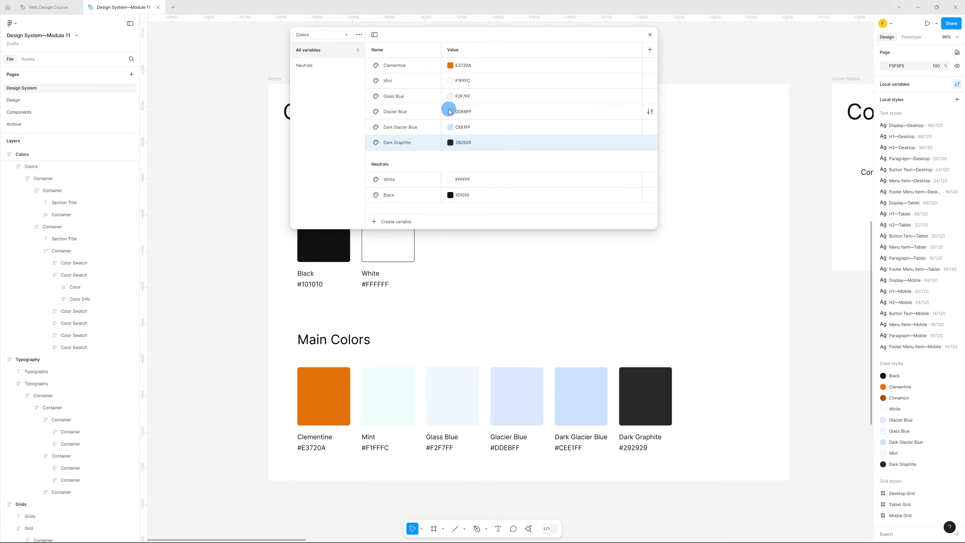
pyautogui.keyDown('shift'); pyautogui.click(427, 68); pyautogui.keyUp('shift')
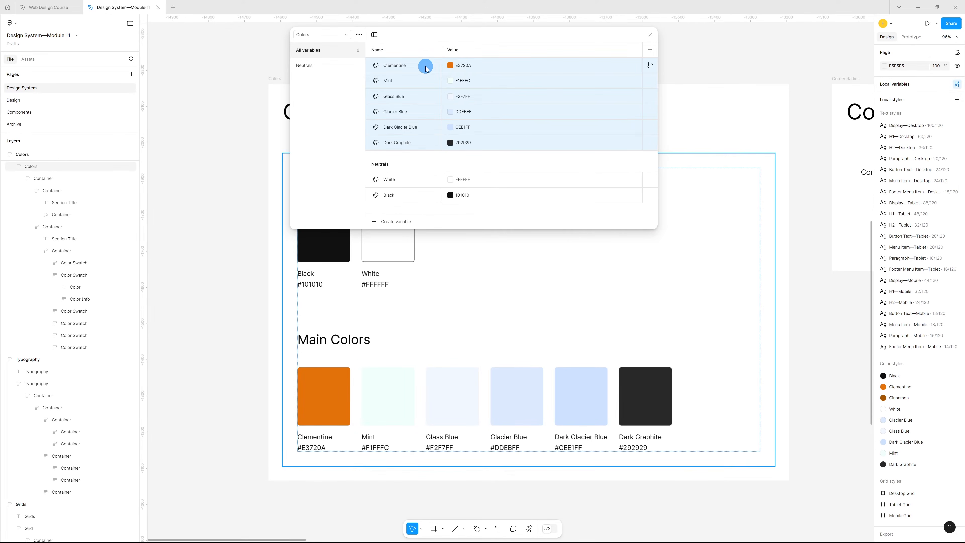
pyautogui.click(445, 96)
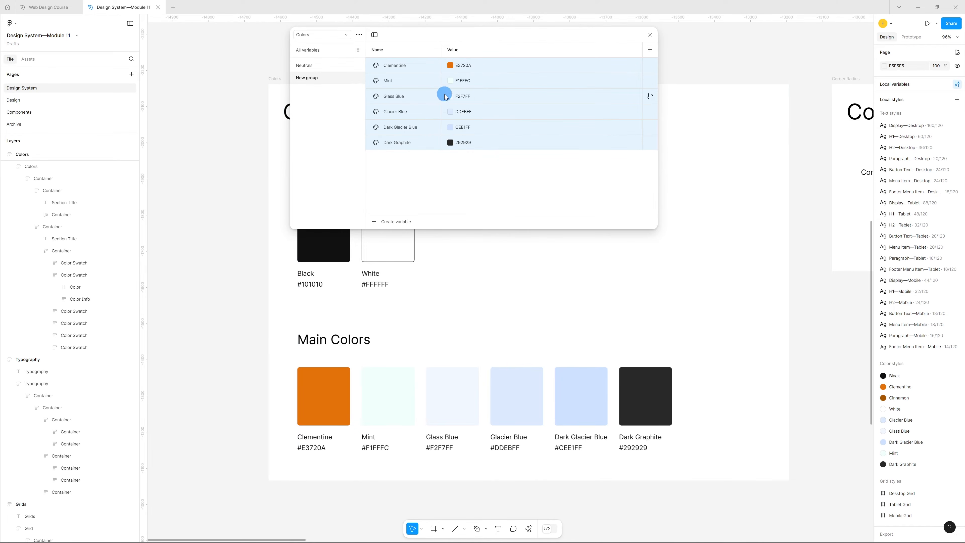
pyautogui.click(318, 82)
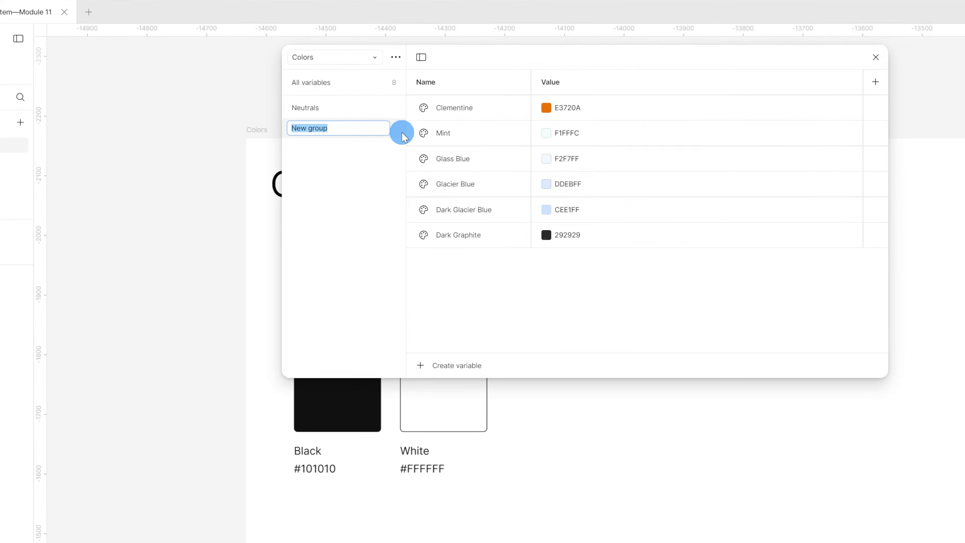
pyautogui.write('Main Colors')
pyautogui.press('Return')
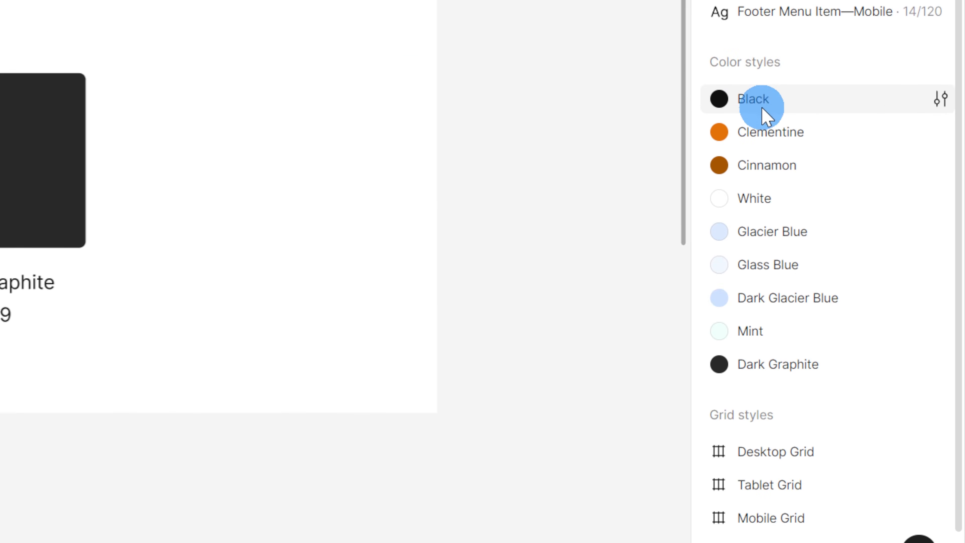
# - Edit the Black color style and link its fill to the Black variable in the Neutrals group
pyautogui.click(944, 102)
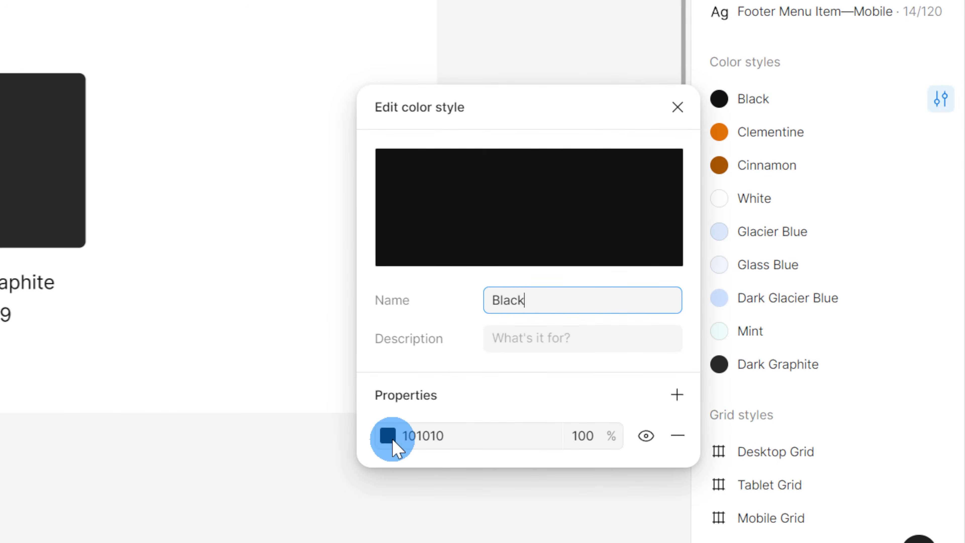
pyautogui.click(390, 438)
pyautogui.click(199, 57)
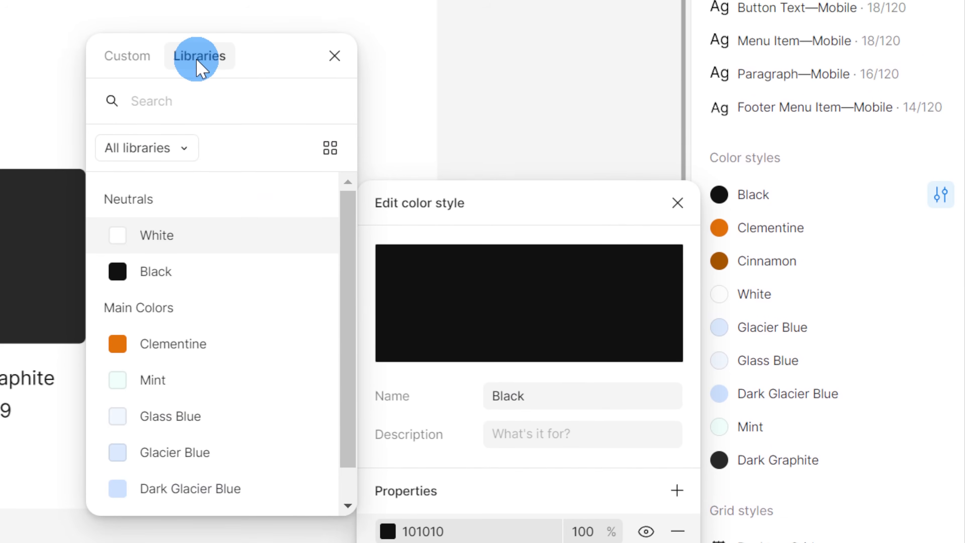
pyautogui.click(204, 271)
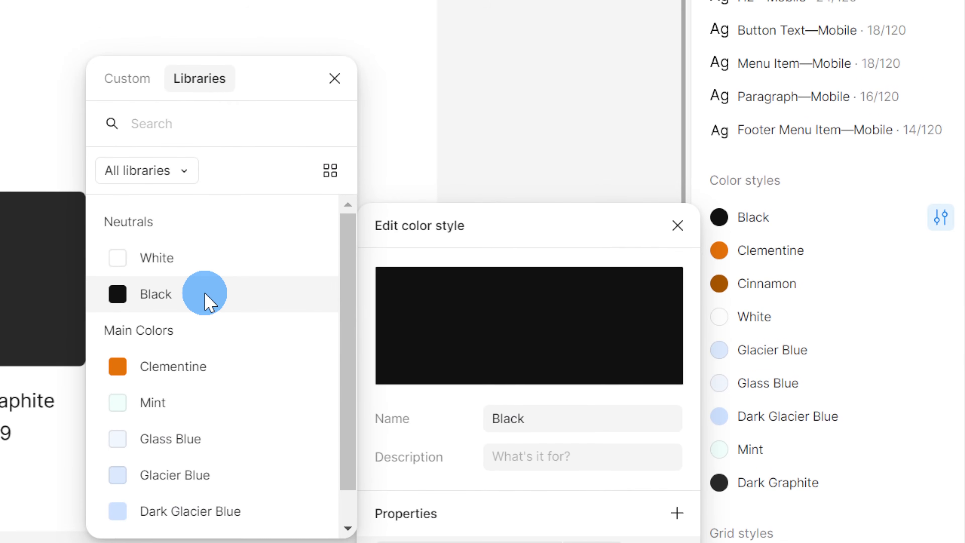
# - Apply the Black variable from Neutrals to the Black color style's fill and close the style editor
pyautogui.click(114, 300)
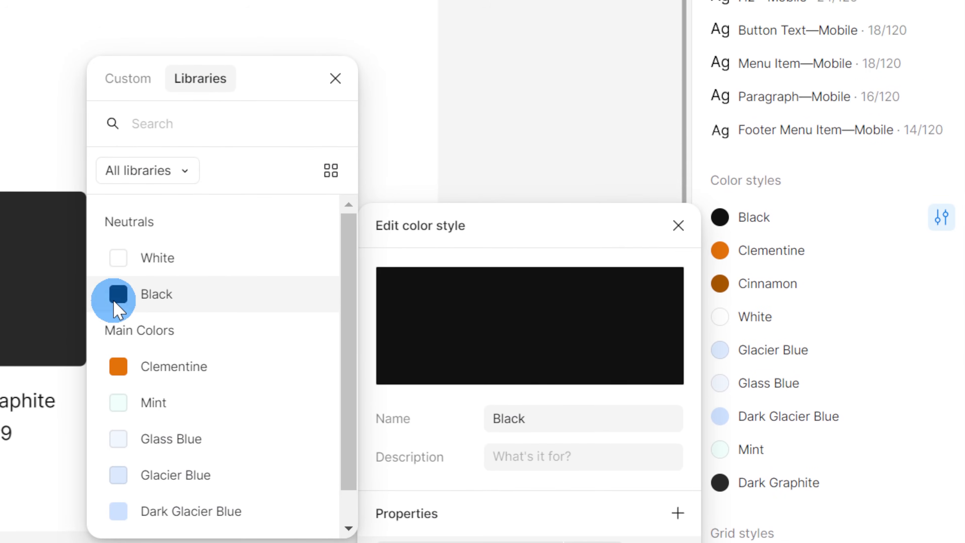
pyautogui.click(225, 298)
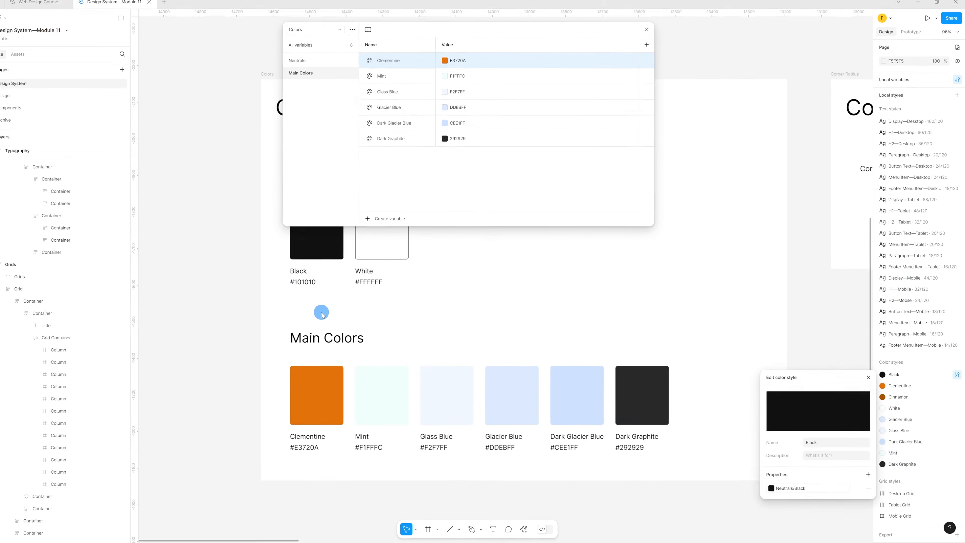
pyautogui.click(727, 290)
pyautogui.click(932, 443)
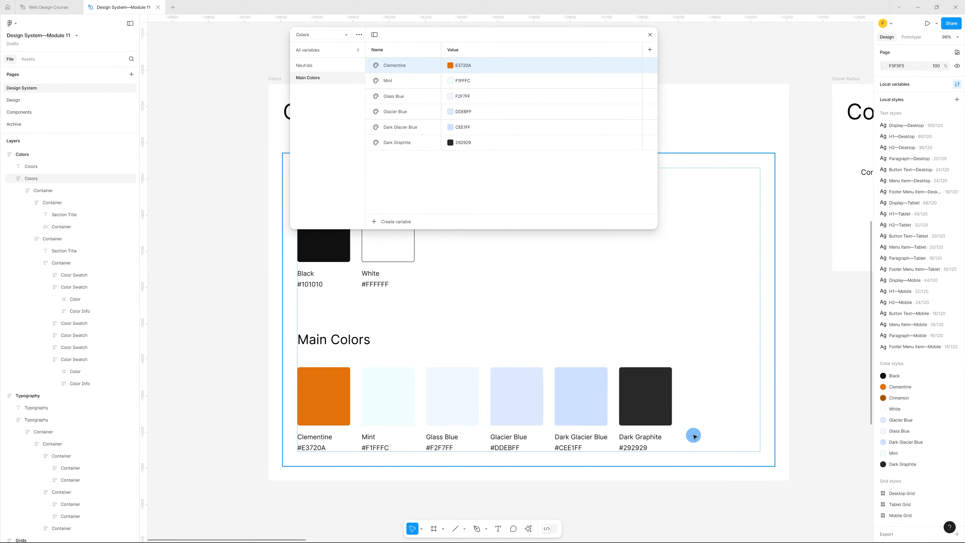
# - Duplicate the Dark Graphite swatch at the end of the Main Colors row and rename the copy's label Cinnamon
pyautogui.scroll(5, 694, 436)
pyautogui.click(618, 388)
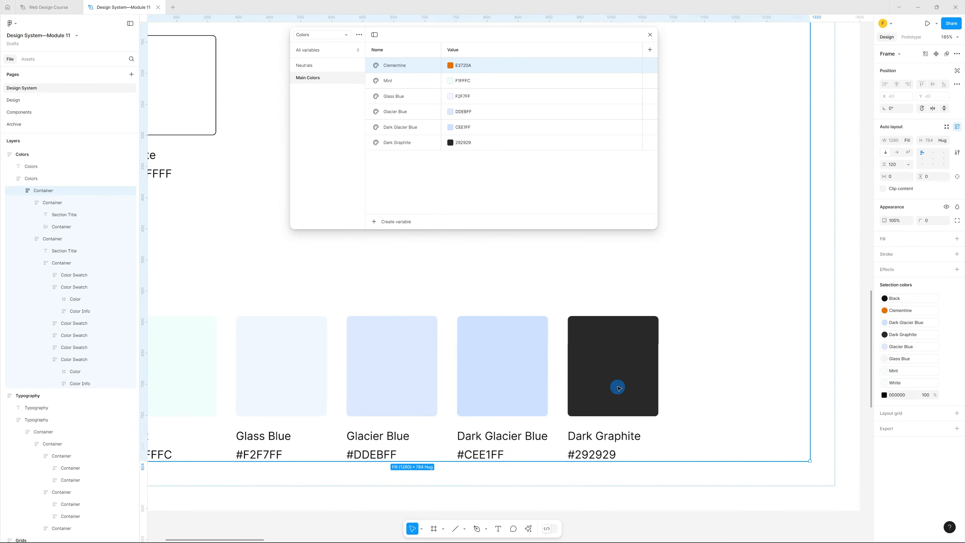
pyautogui.doubleClick(617, 388)
pyautogui.moveTo(611, 378); pyautogui.dragTo(714, 378)
pyautogui.doubleClick(715, 436)
pyautogui.doubleClick(714, 436)
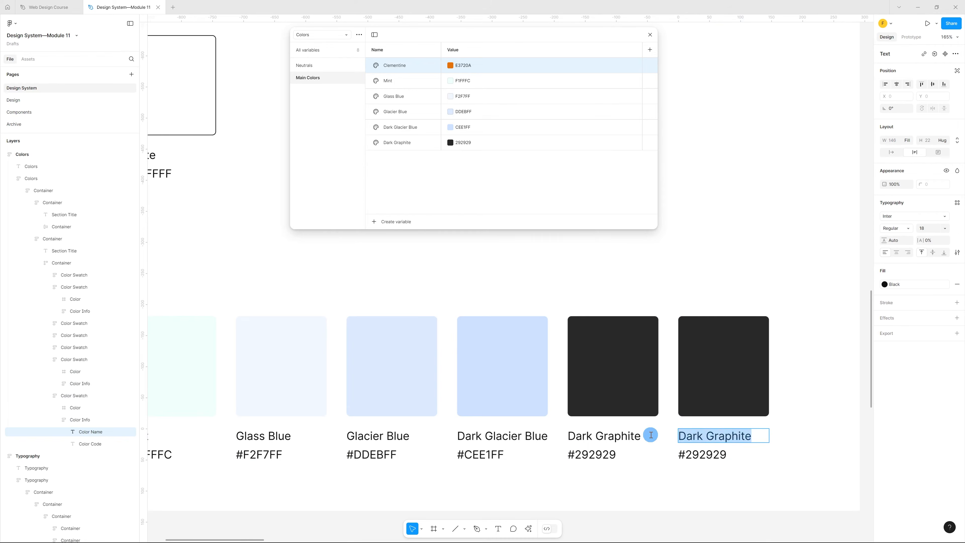
pyautogui.write('Cinnamon')
# - Change the duplicated swatch's fill to the Cinnamon color style
pyautogui.click(754, 346)
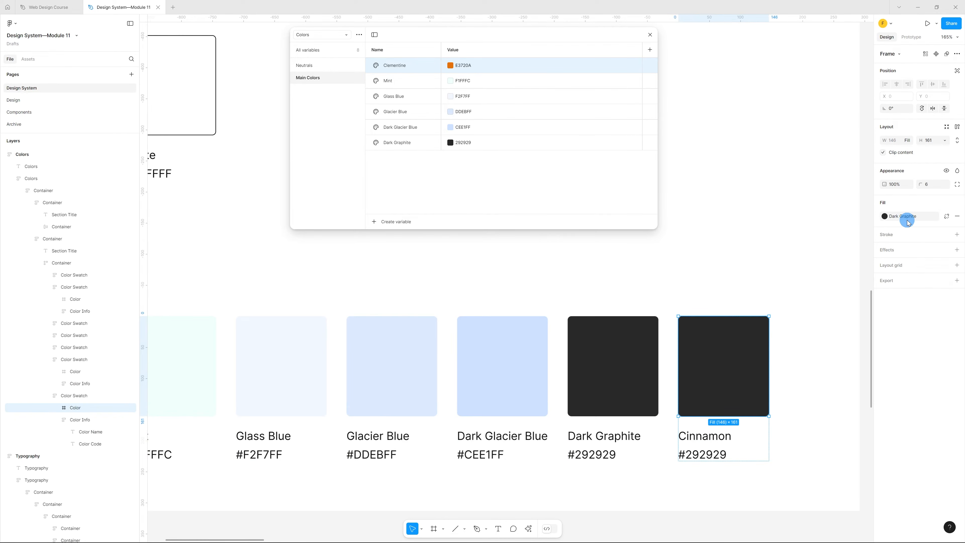
pyautogui.click(908, 221)
pyautogui.click(827, 291)
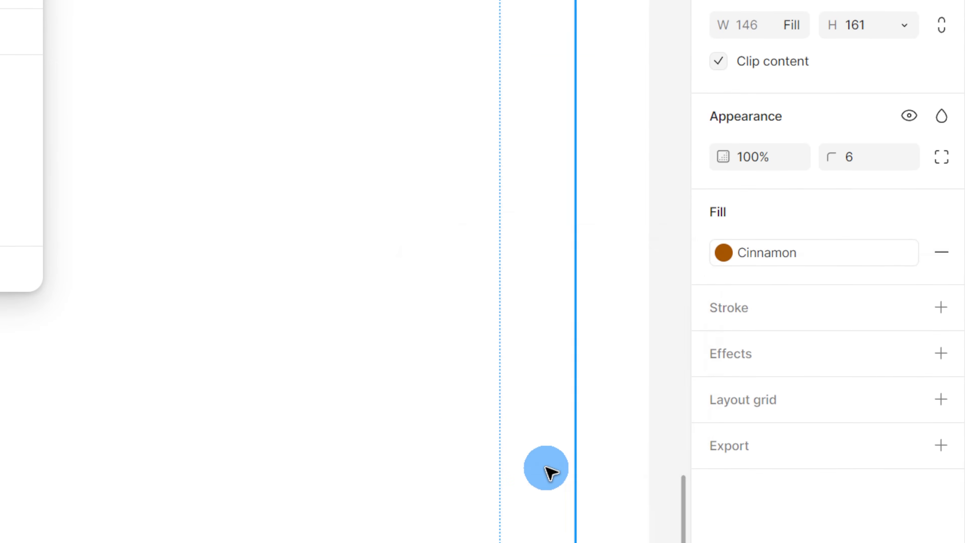
# - Copy the hex value from the Cinnamon color style and use it to change the Cinnamon swatch's color code to #A85600
pyautogui.click(782, 252)
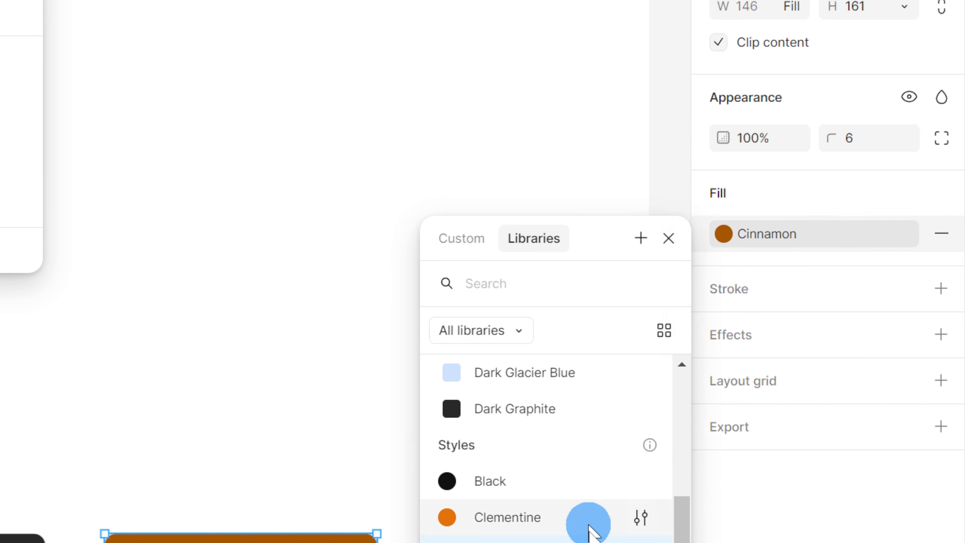
pyautogui.click(641, 494)
pyautogui.click(129, 489)
pyautogui.hotkey('ctrl', 'c')
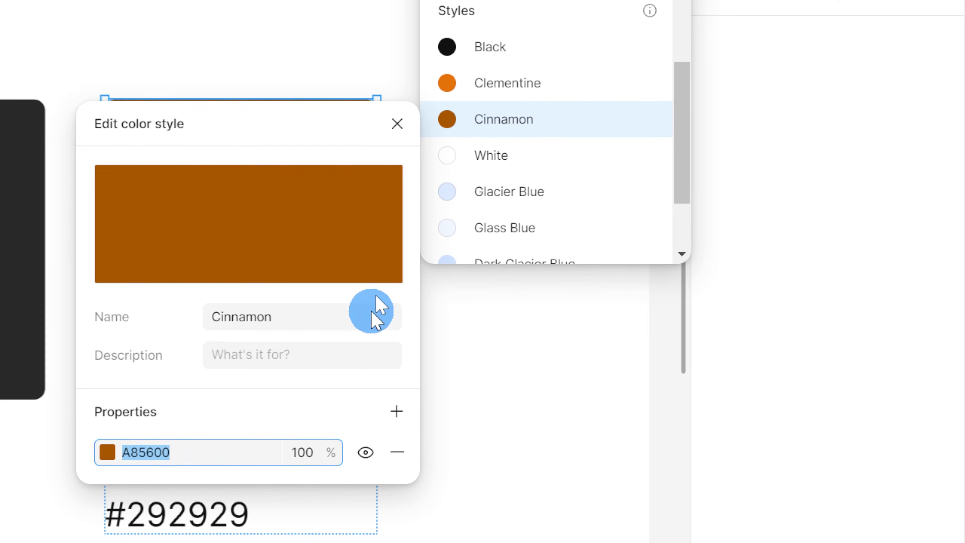
pyautogui.click(396, 125)
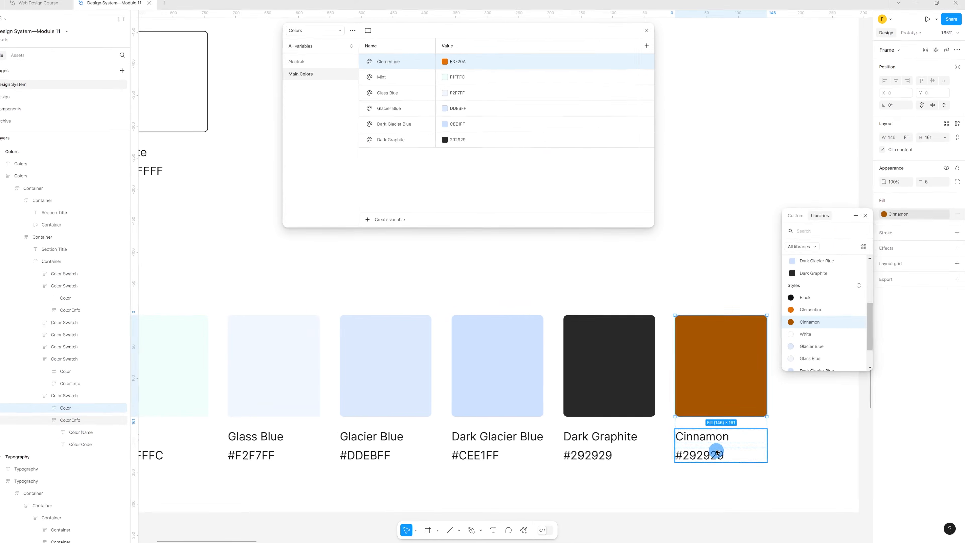
pyautogui.click(228, 509)
pyautogui.doubleClick(720, 453)
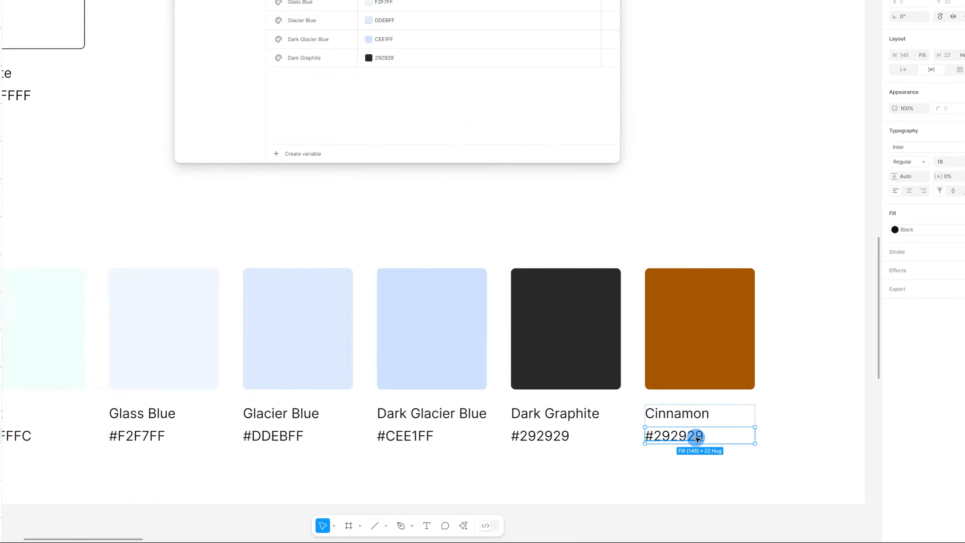
pyautogui.click(700, 457)
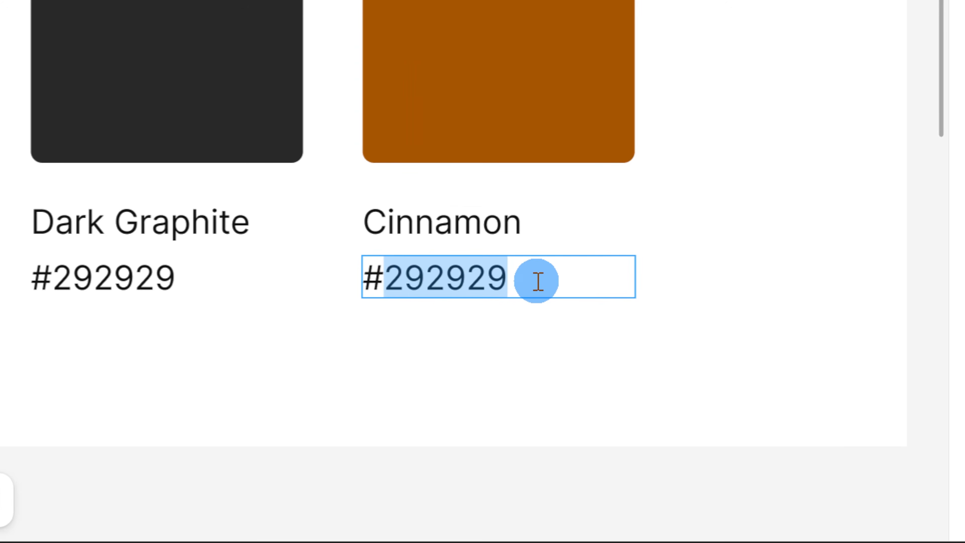
pyautogui.hotkey('ctrl', 'v')
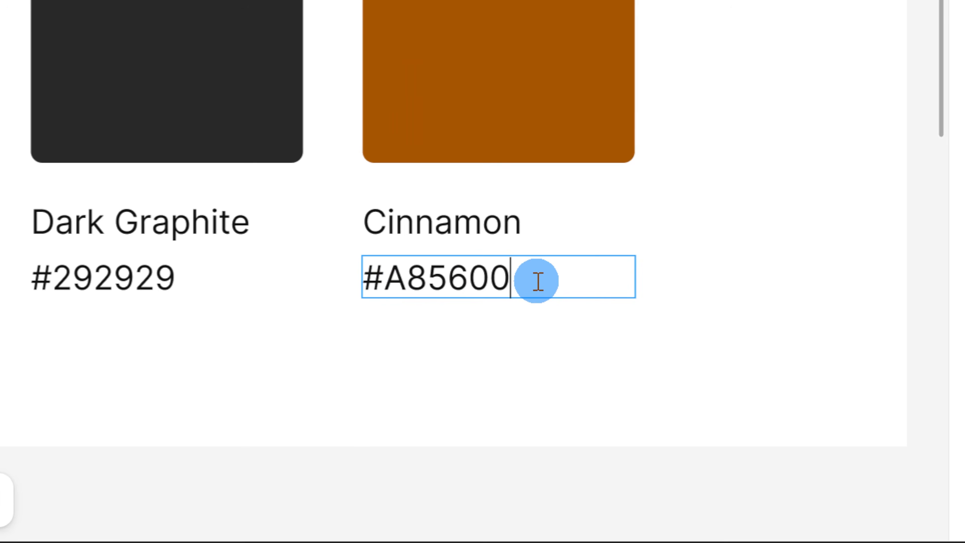
pyautogui.press('Escape')
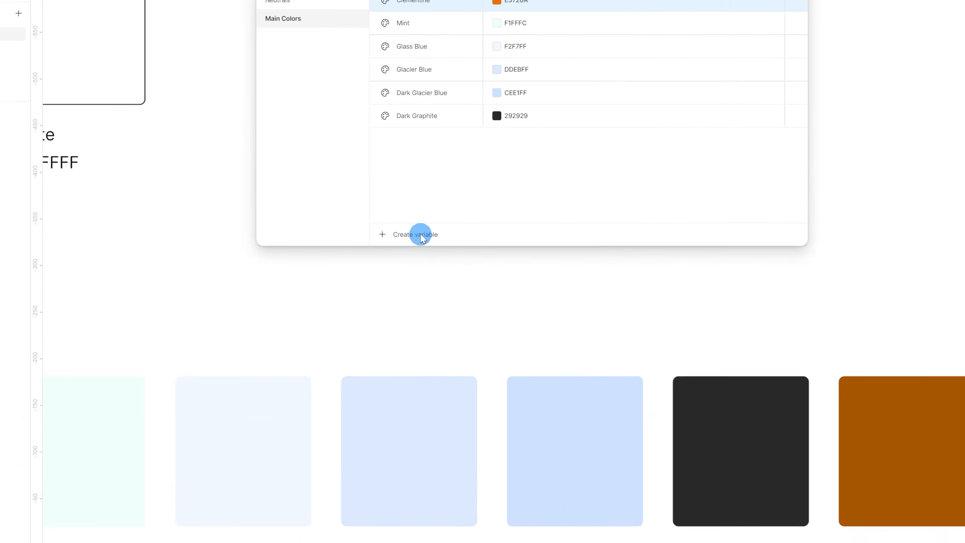
# - Add a color variable named Cinnamon below Clementine in Main Colors and set it to A85600 by sampling the Cinnamon swatch
pyautogui.click(399, 223)
pyautogui.click(398, 235)
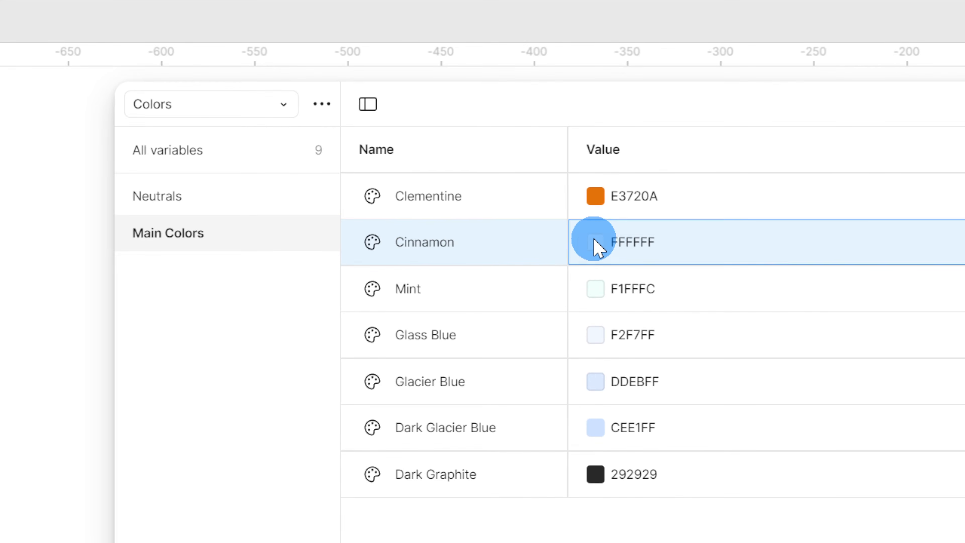
pyautogui.click(596, 243)
pyautogui.click(621, 506)
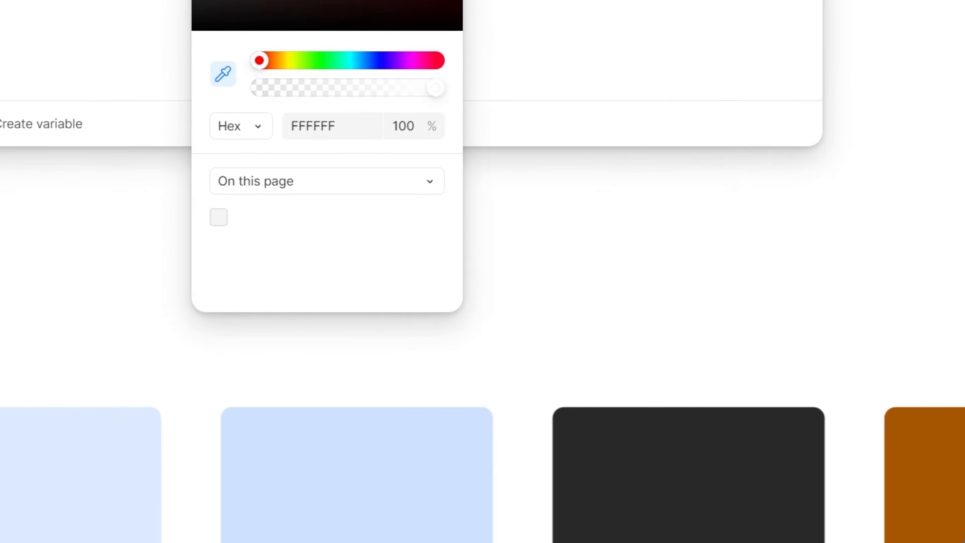
pyautogui.click(852, 394)
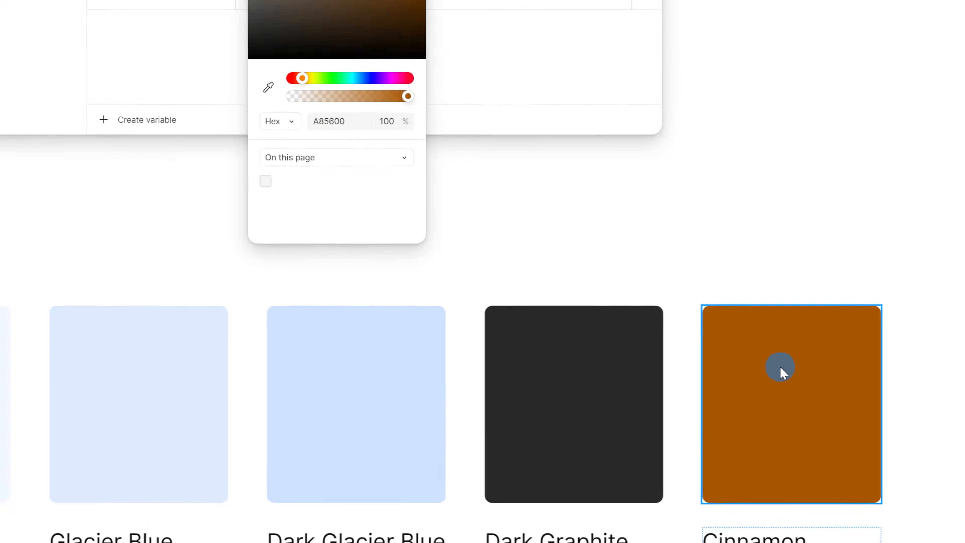
pyautogui.click(187, 61)
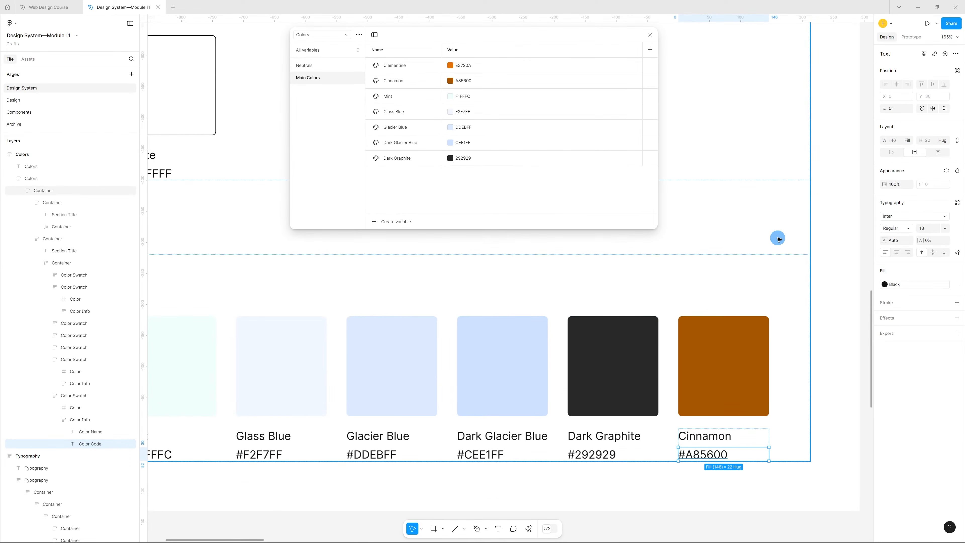
# - Edit the Cinnamon color style and link its fill to the Cinnamon variable in the Main Colors group
pyautogui.click(778, 239)
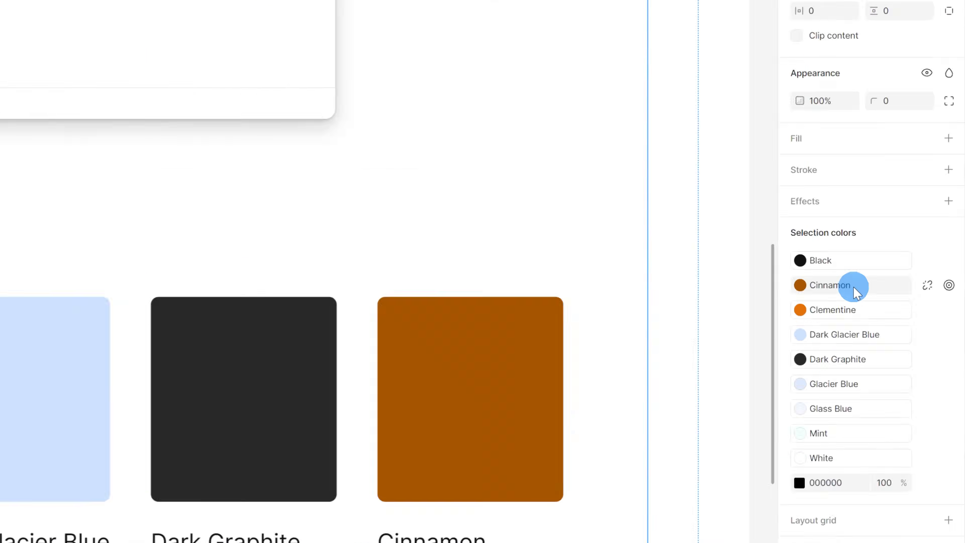
pyautogui.click(855, 292)
pyautogui.click(638, 480)
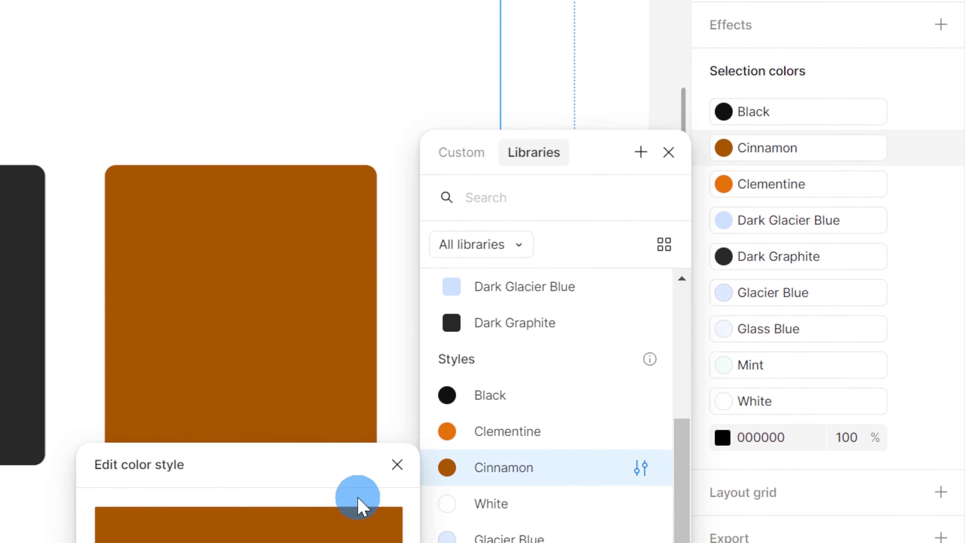
pyautogui.click(99, 530)
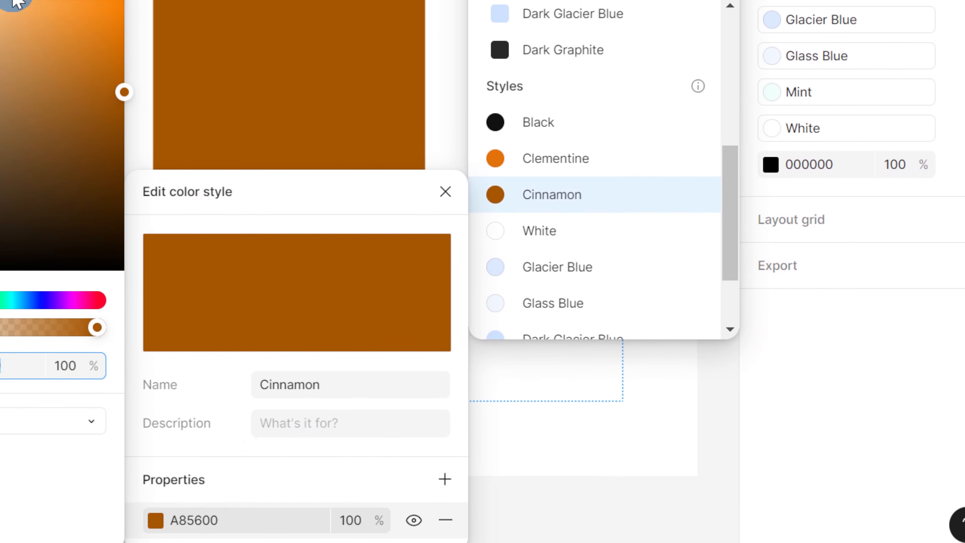
pyautogui.click(49, 43)
pyautogui.click(74, 402)
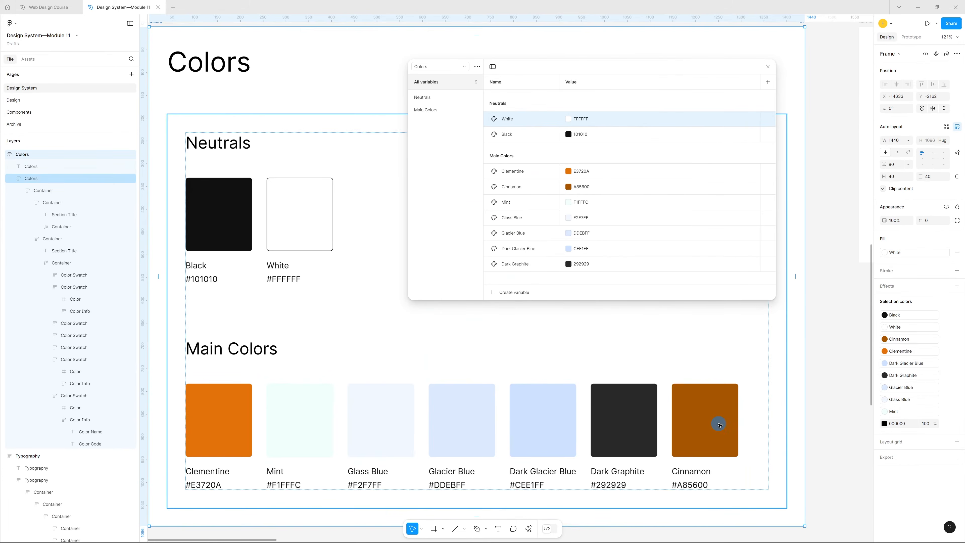
# - Reorder the Main Colors row so the Cinnamon swatch sits directly after Clementine, and close the variables window
pyautogui.doubleClick(715, 425)
pyautogui.doubleClick(715, 425)
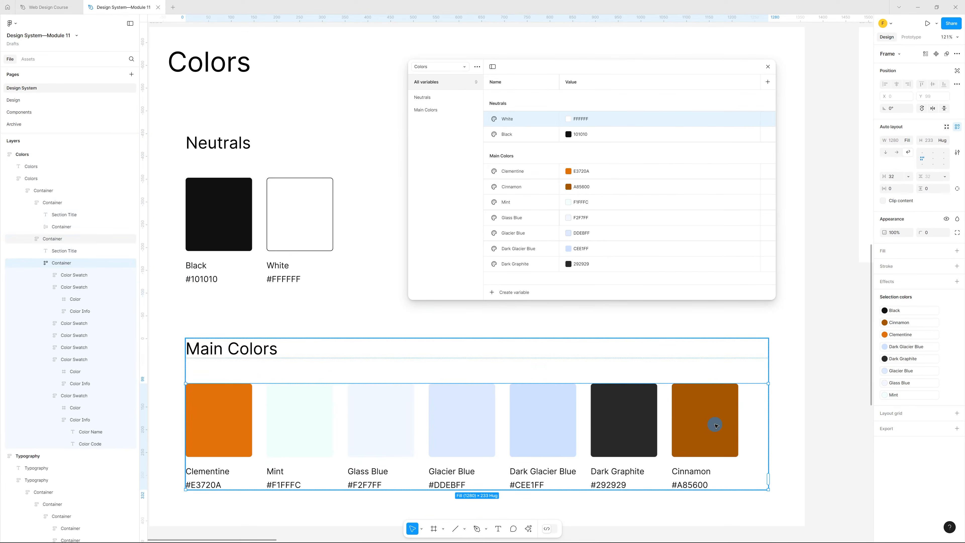
pyautogui.doubleClick(715, 425)
pyautogui.press('Left')
pyautogui.press('Left')
pyautogui.press('Left')
pyautogui.press('Left')
pyautogui.press('Left')
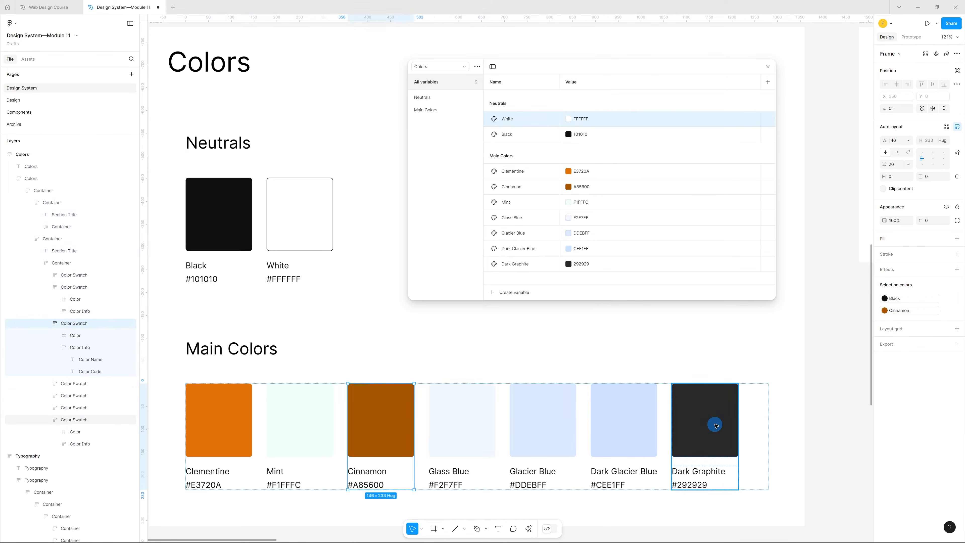
pyautogui.press('Escape')
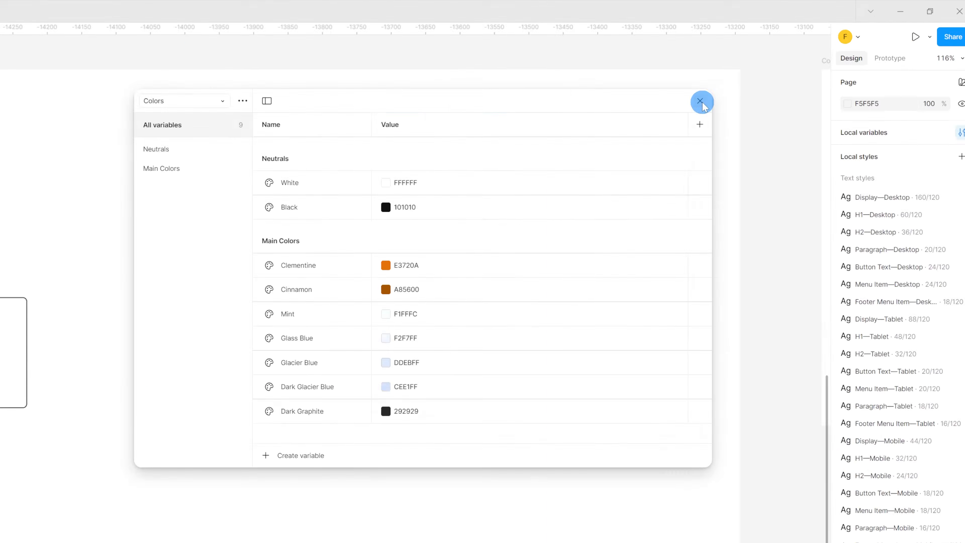
pyautogui.click(701, 103)
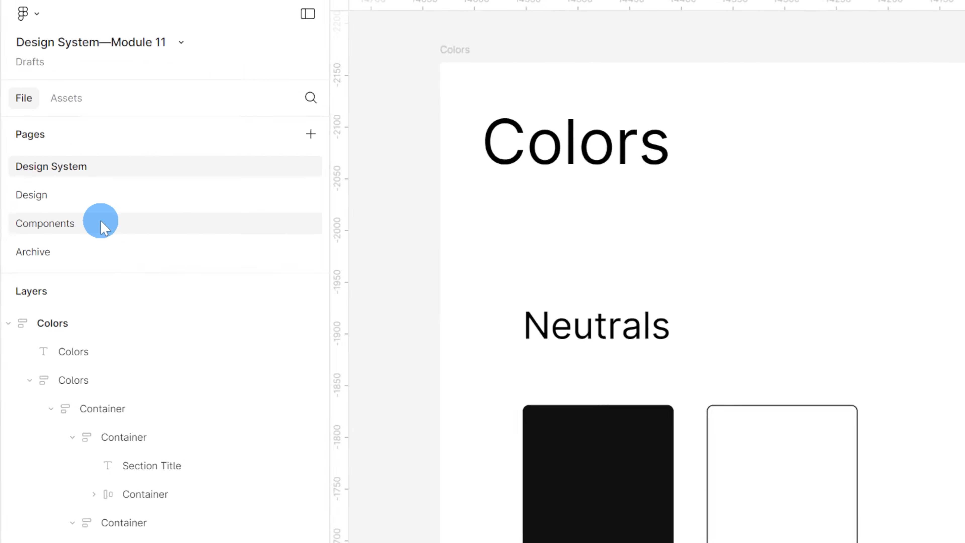
# - Reopen the local variables and create a new collection named Semantics
pyautogui.click(43, 114)
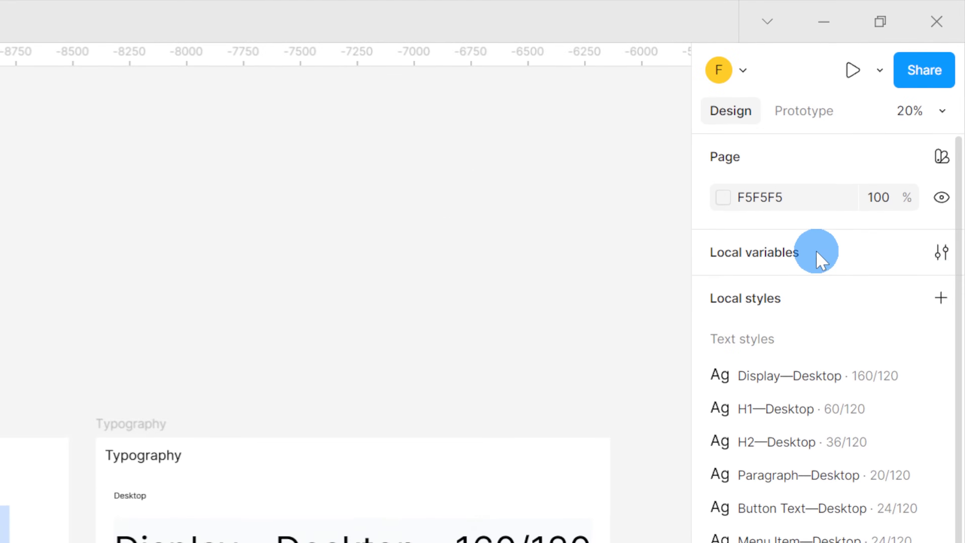
pyautogui.click(895, 111)
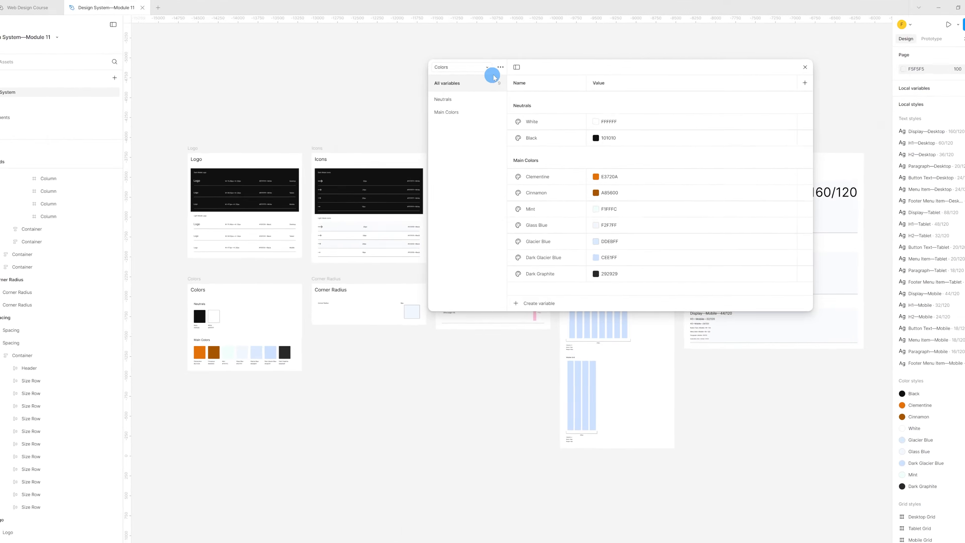
pyautogui.click(498, 69)
pyautogui.click(495, 100)
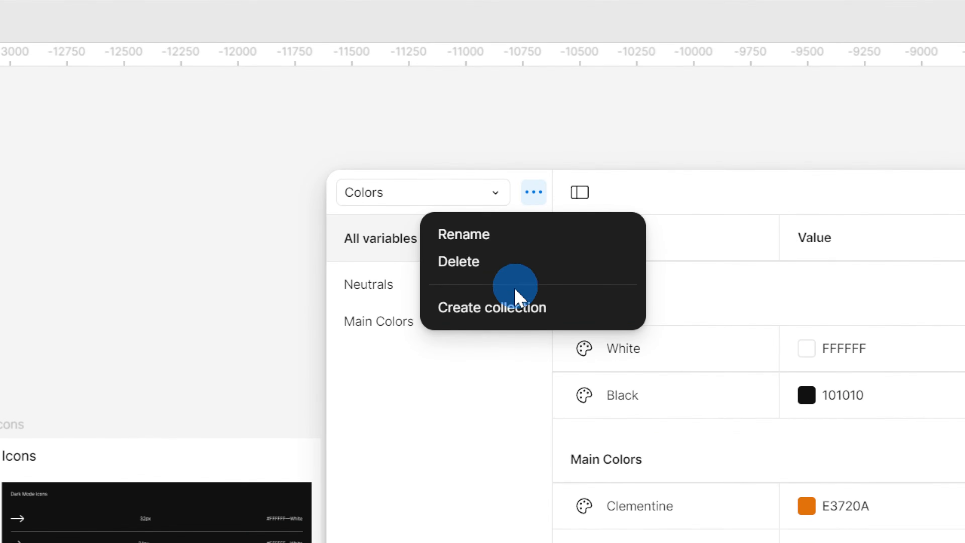
pyautogui.moveTo(475, 67); pyautogui.dragTo(437, 70)
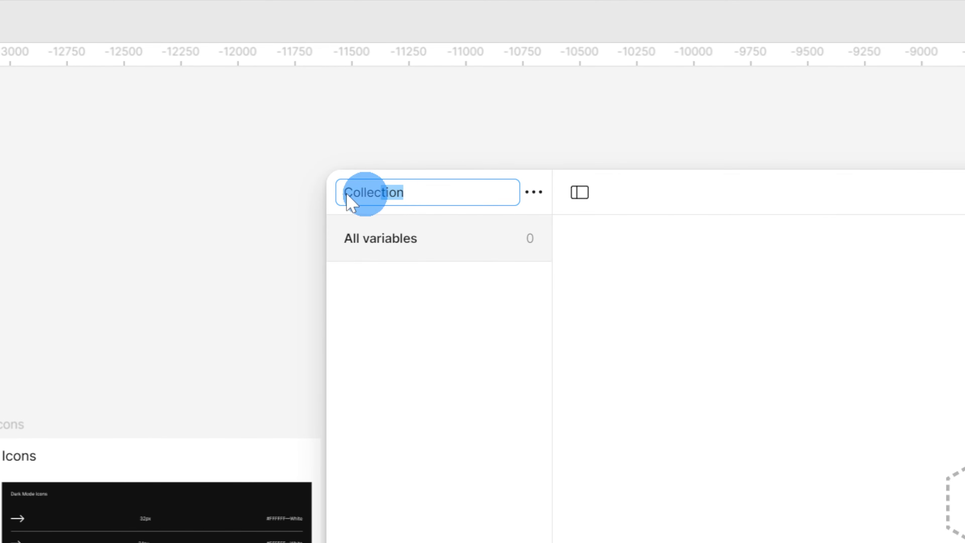
pyautogui.moveTo(346, 197); pyautogui.dragTo(344, 196)
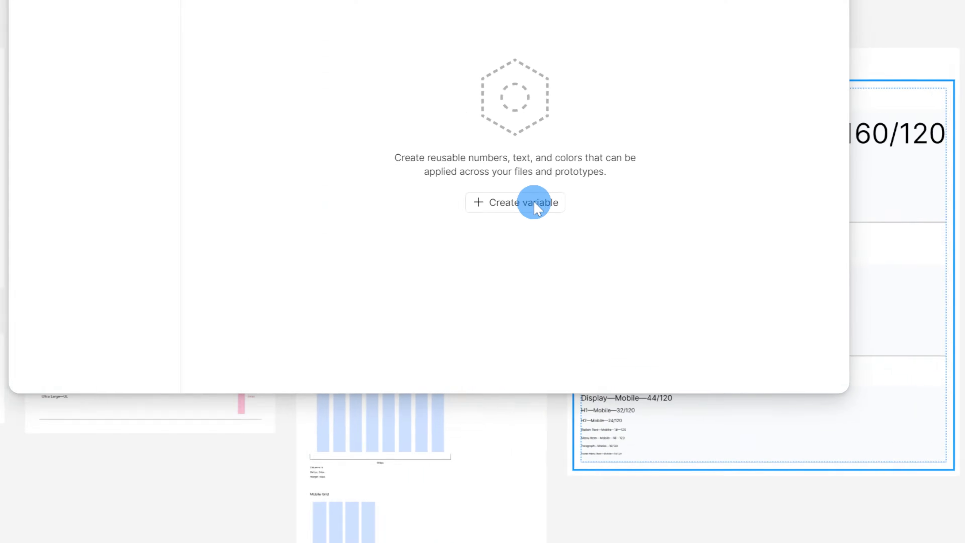
# - Add a color variable named Logo to the Semantics collection
pyautogui.click(650, 214)
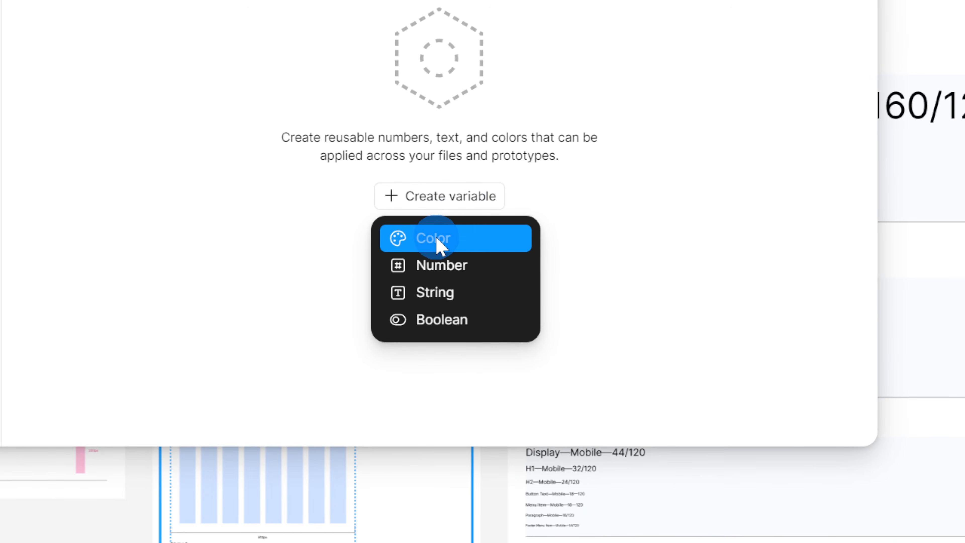
pyautogui.click(437, 240)
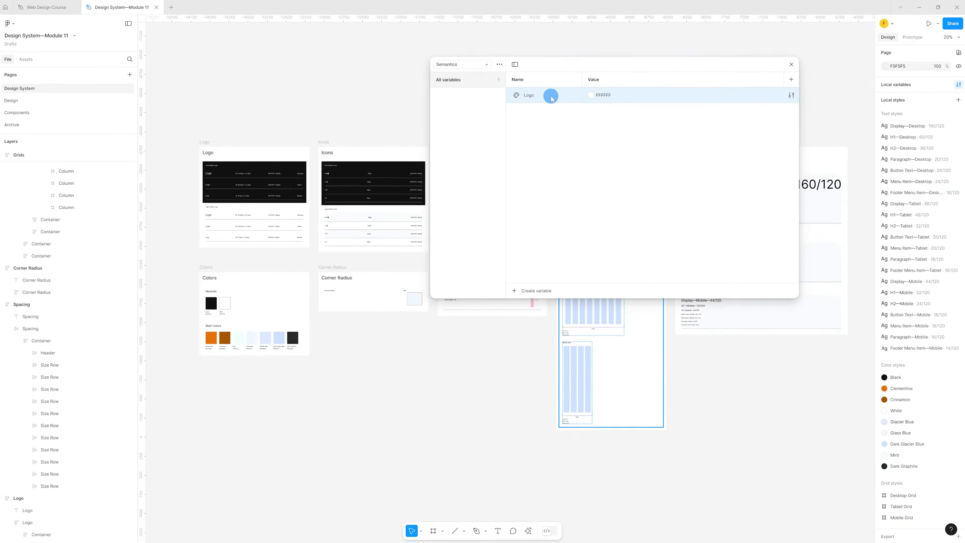
pyautogui.click(485, 281)
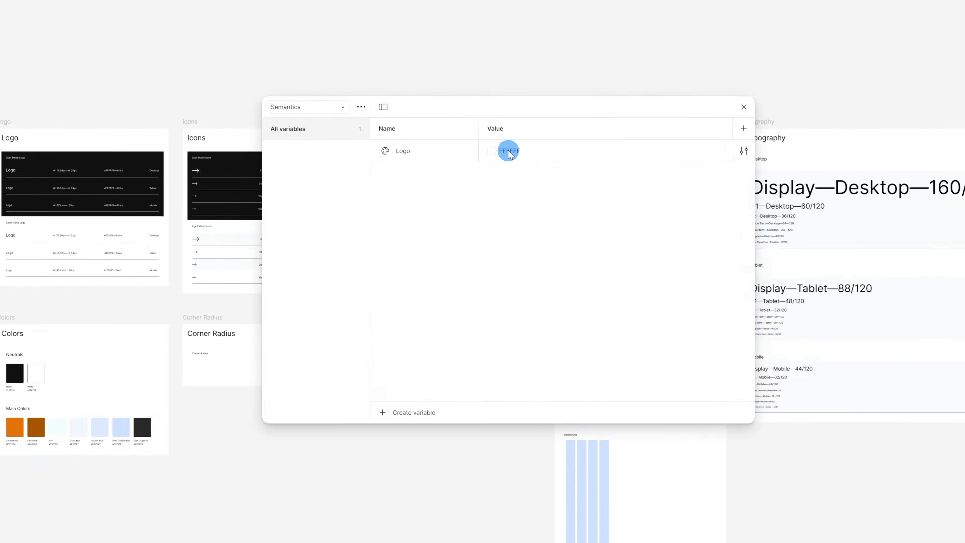
# - Alias the Logo variable's value to the Black variable in the Neutrals group of the Colors collection
pyautogui.click(515, 131)
pyautogui.rightClick(515, 130)
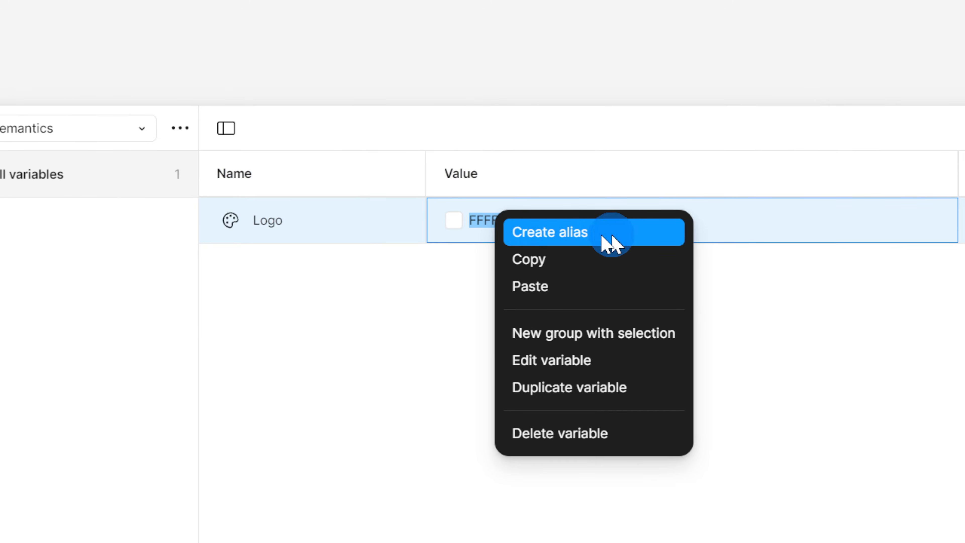
pyautogui.click(567, 236)
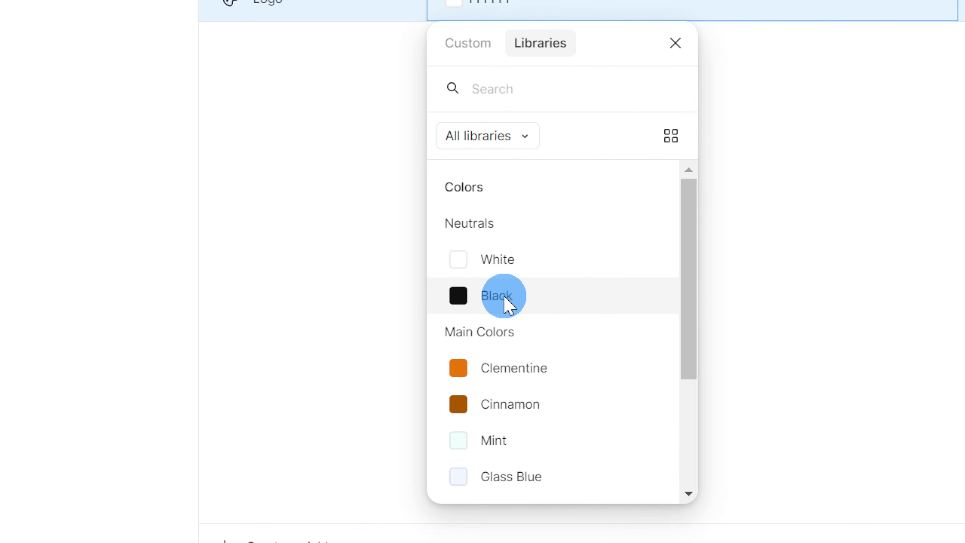
pyautogui.click(503, 306)
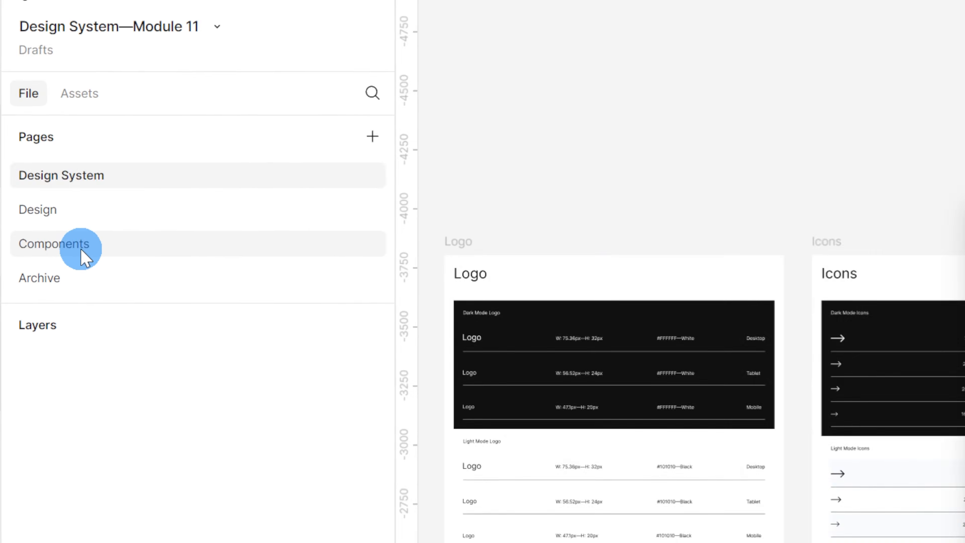
# - On the Components page, link the fill of the logo component's vectors to the Logo variable from Semantics
pyautogui.click(32, 118)
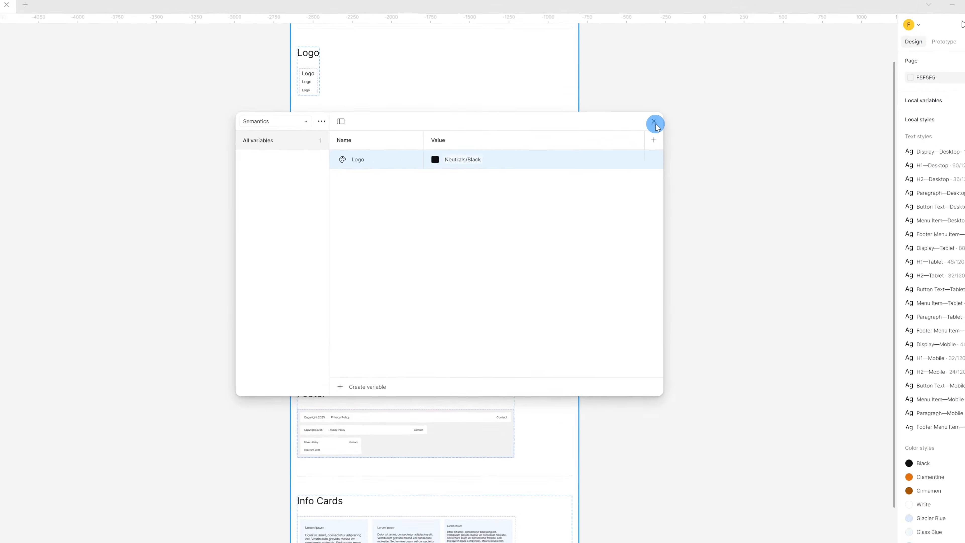
pyautogui.click(678, 104)
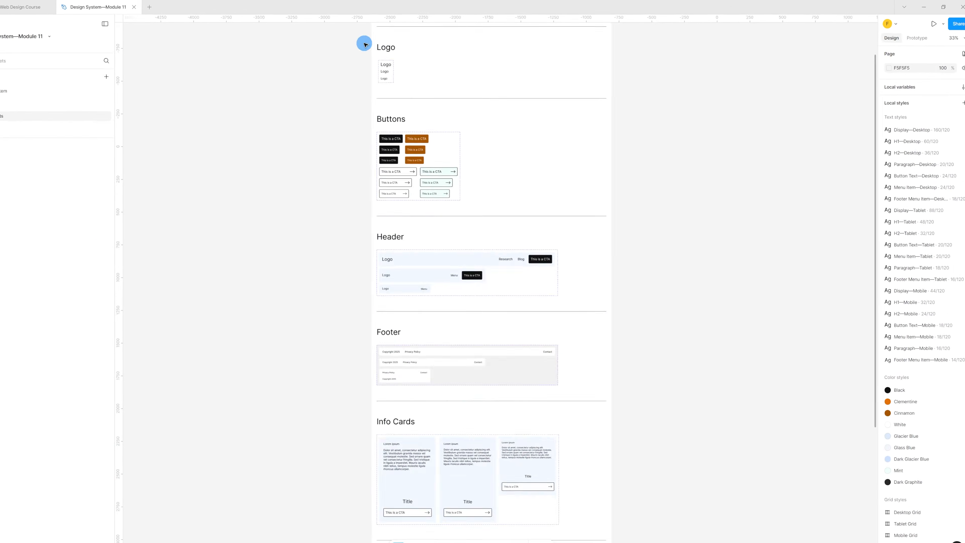
pyautogui.scroll(7, 380, 51)
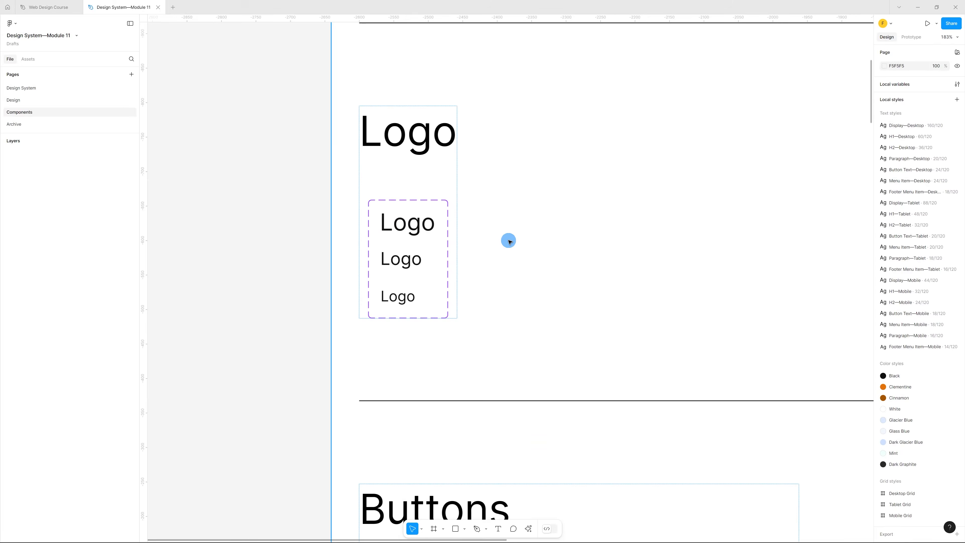
pyautogui.click(413, 228)
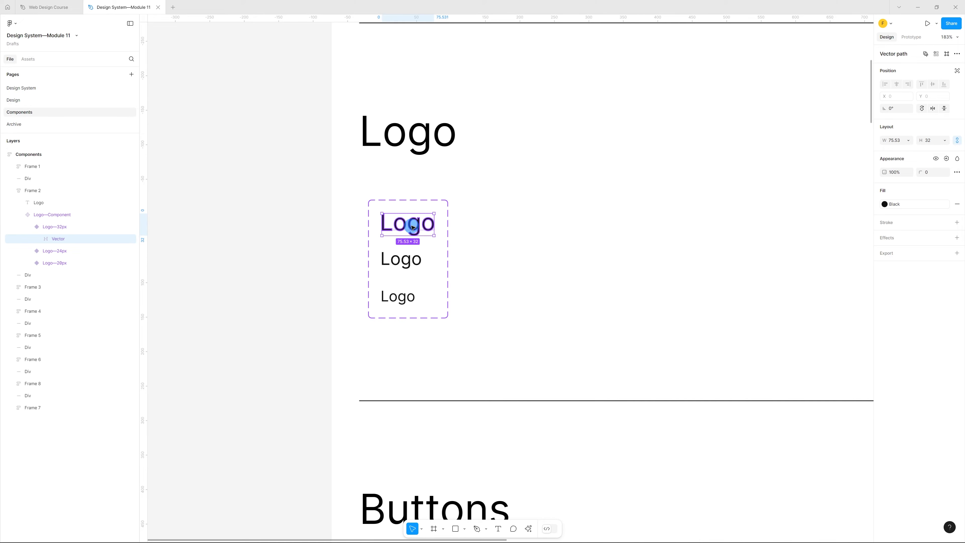
pyautogui.keyDown('shift'); pyautogui.click(411, 262); pyautogui.keyUp('shift')
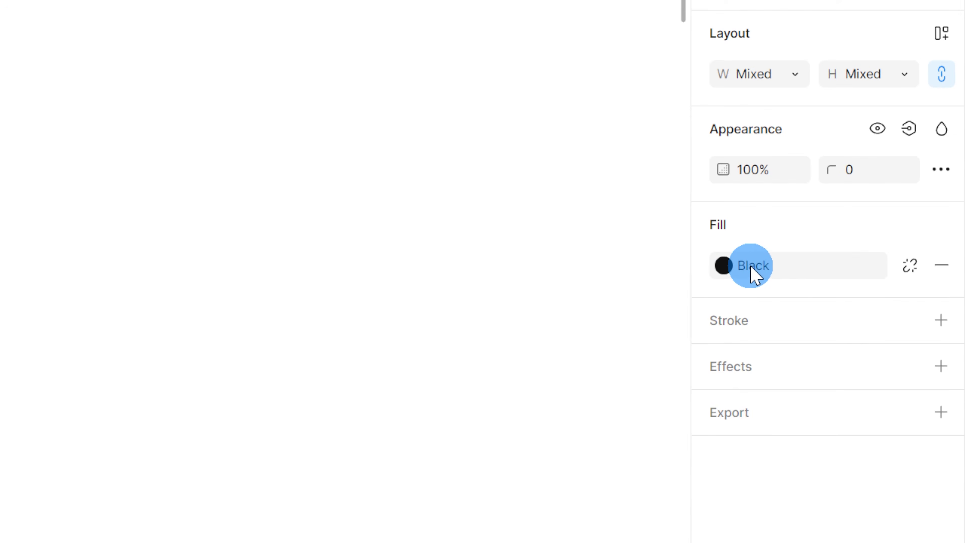
pyautogui.click(754, 273)
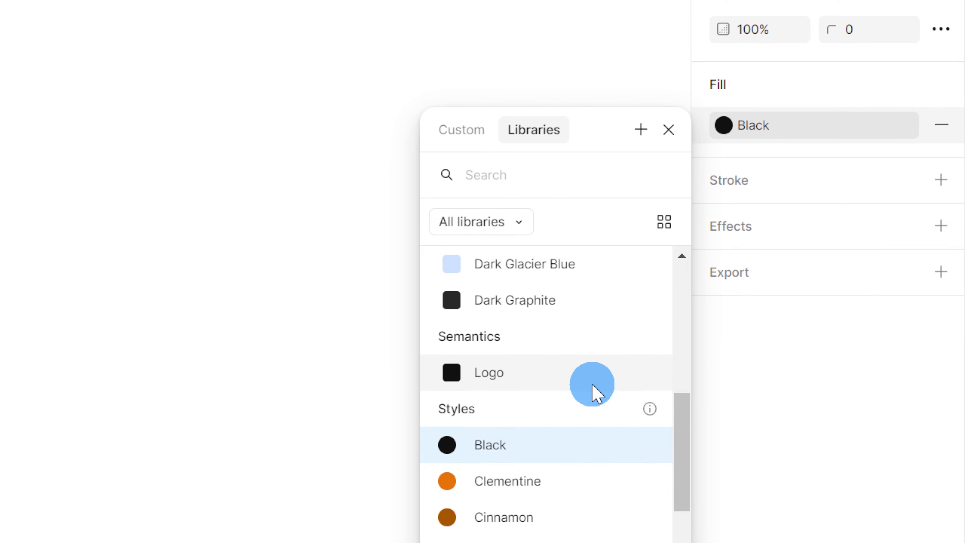
pyautogui.click(543, 382)
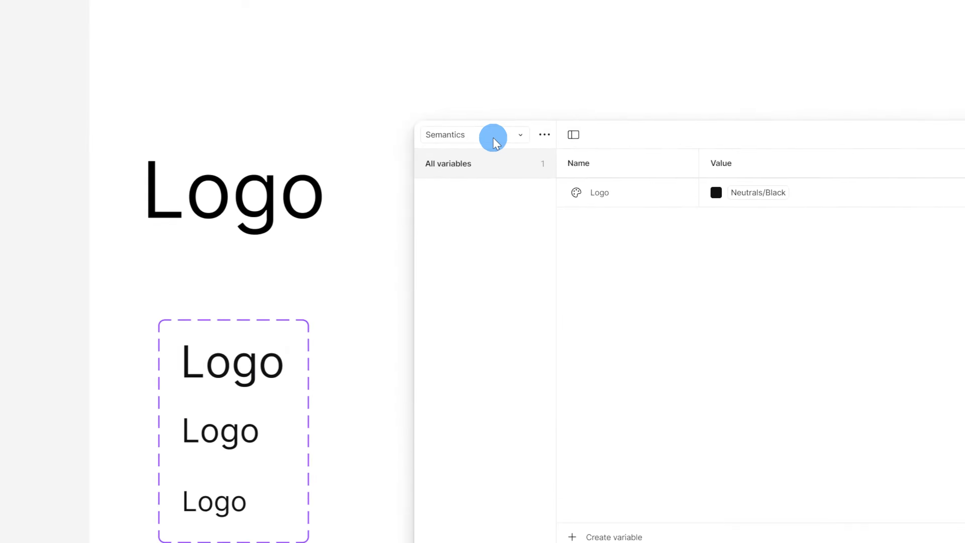
# - Switch the local variables to the Colors collection and rename it Primitives
pyautogui.click(547, 101)
pyautogui.click(395, 158)
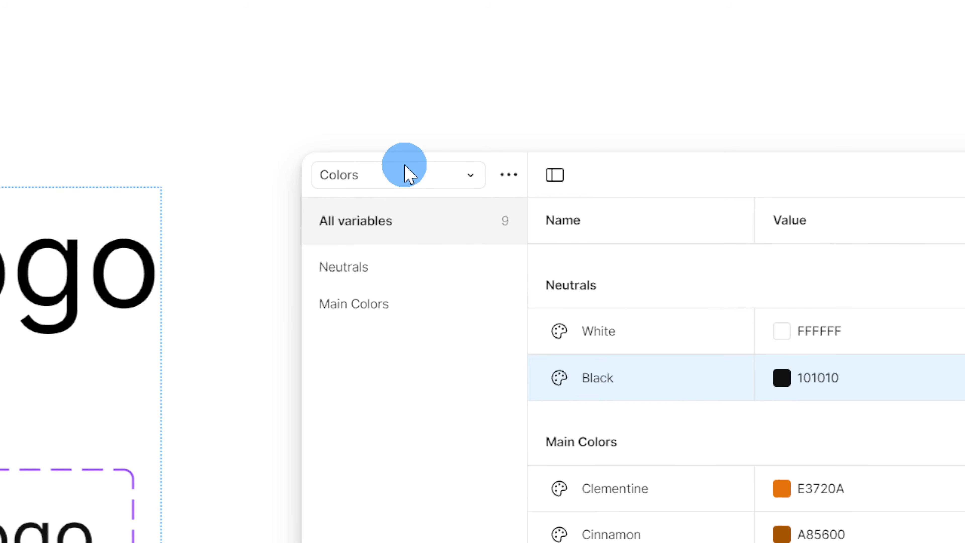
pyautogui.click(500, 176)
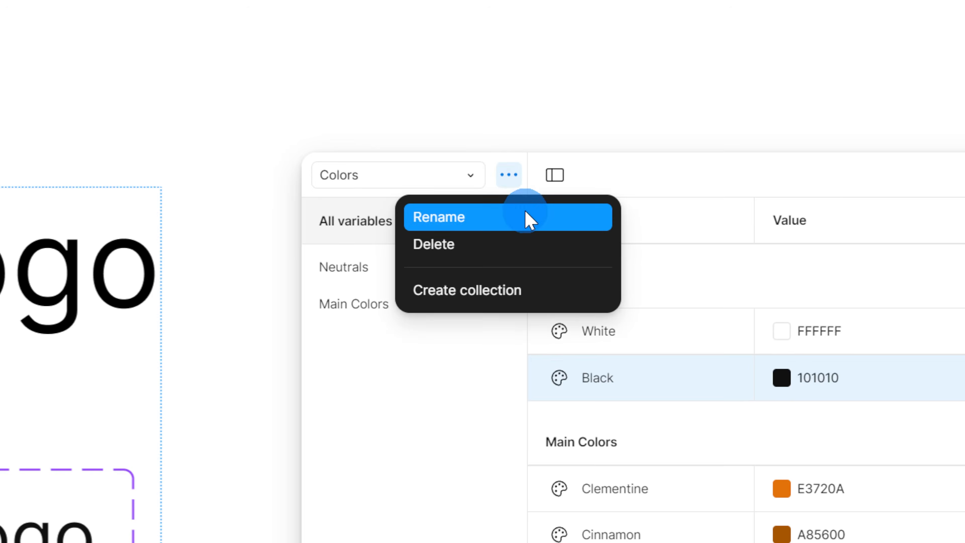
pyautogui.click(511, 217)
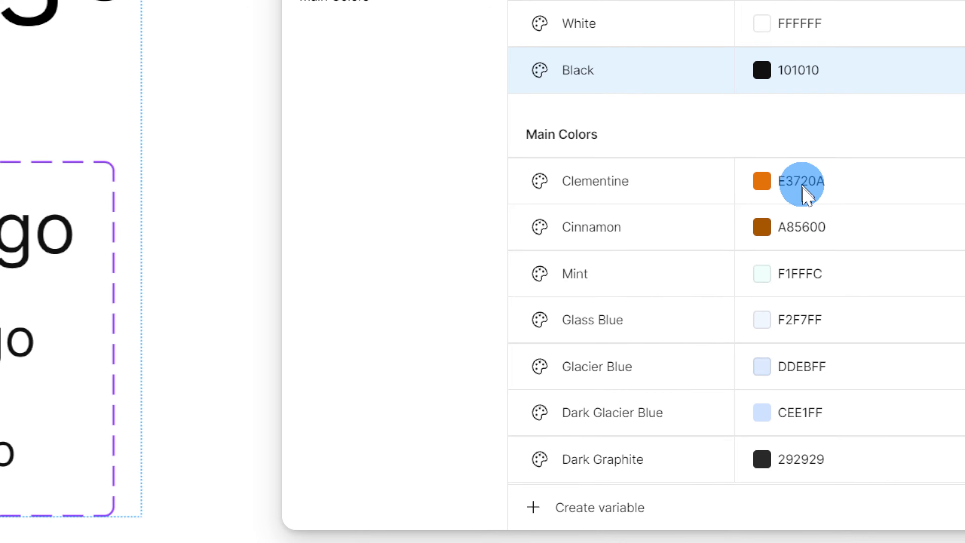
# - Return to the Semantics collection and change the Logo variable's alias to Main Colors/Clementine
pyautogui.click(419, 50)
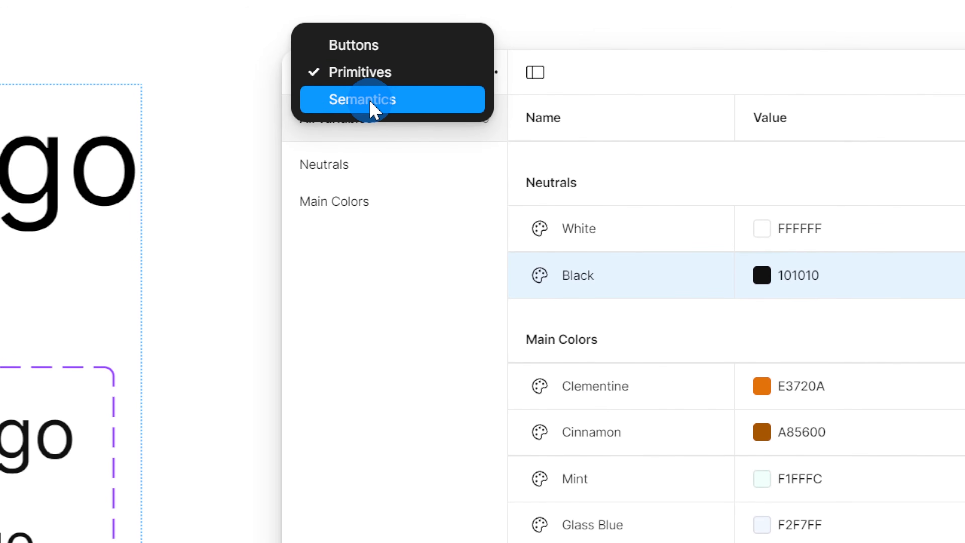
pyautogui.click(374, 70)
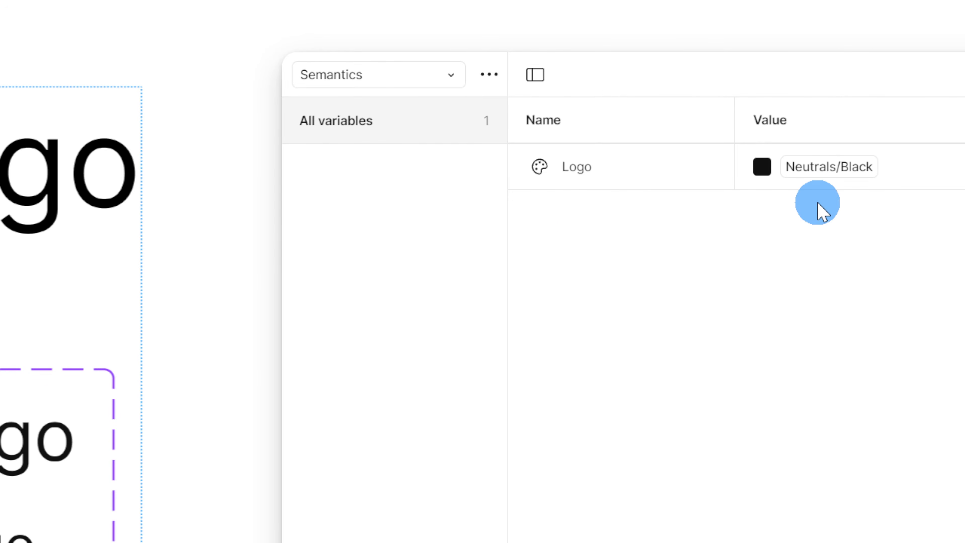
pyautogui.click(795, 169)
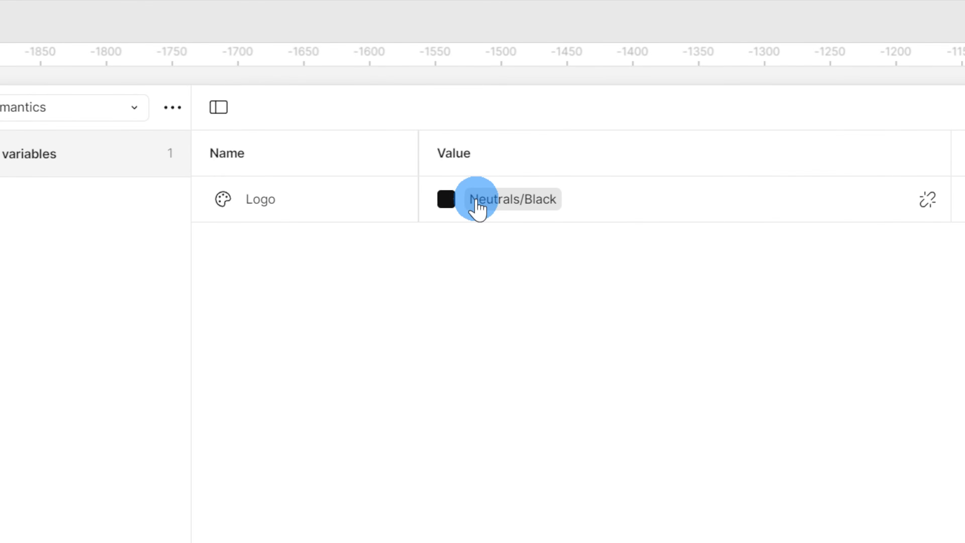
pyautogui.click(478, 205)
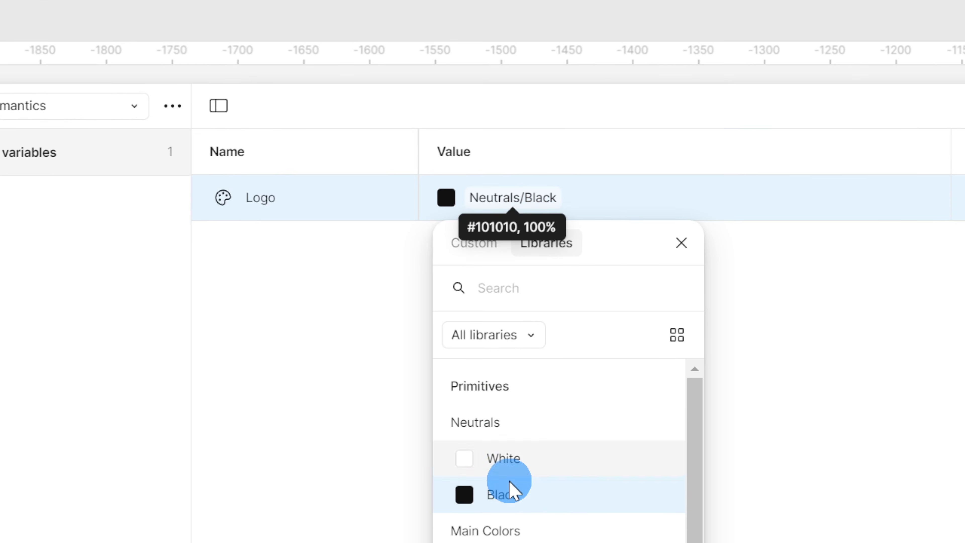
pyautogui.click(519, 505)
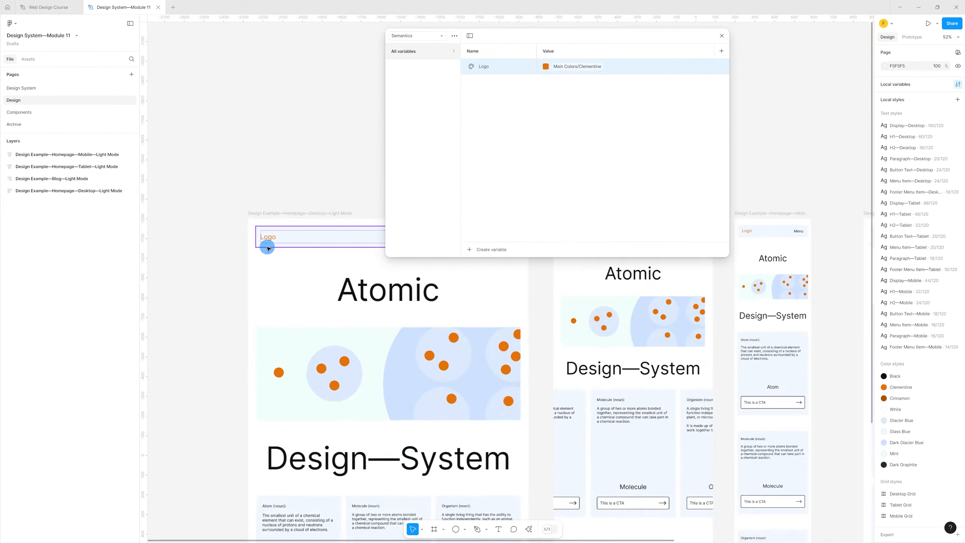
# - Check the logos across the homepage and blog mockups on the Design page, and set the Logo alias back to Neutrals/Black
pyautogui.scroll(10, 679, 322)
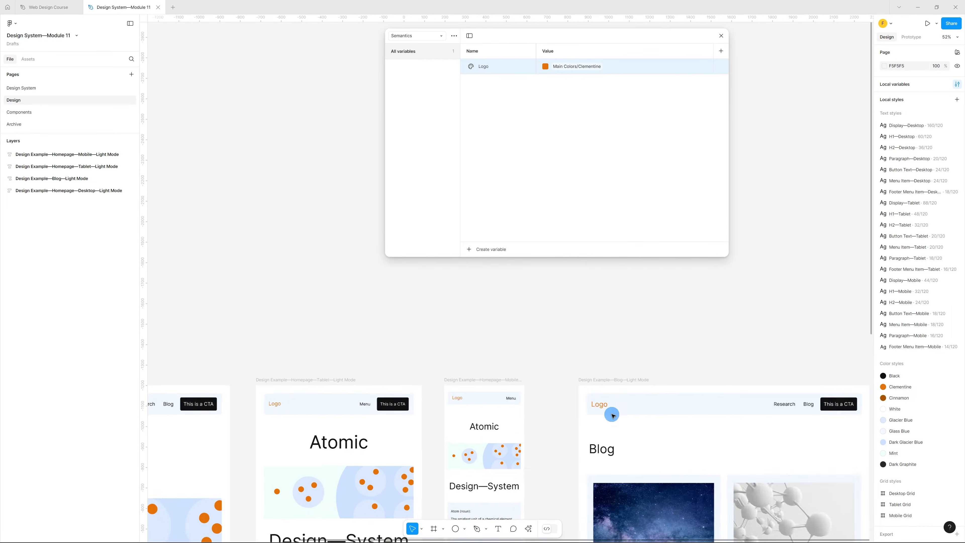
pyautogui.scroll(-10, 642, 423)
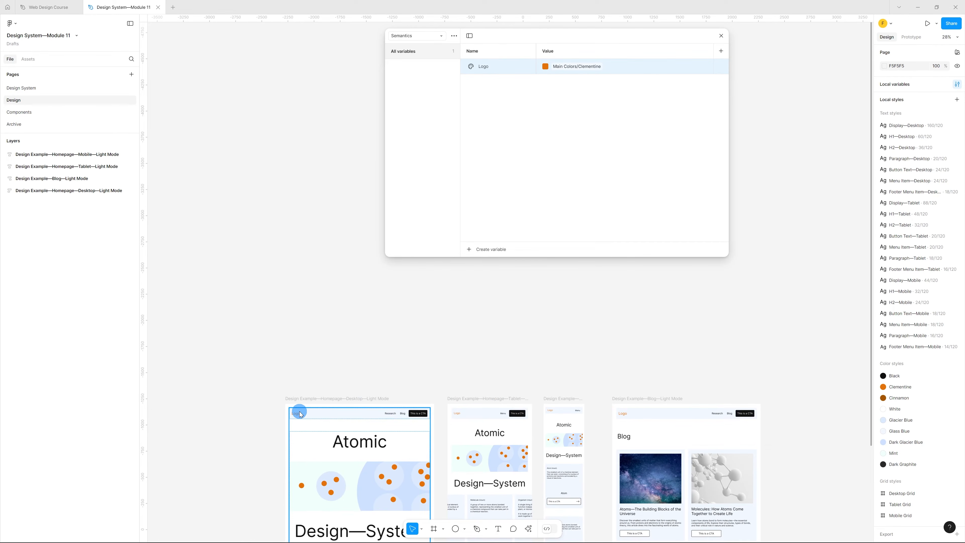
pyautogui.scroll(10, 300, 414)
pyautogui.click(558, 75)
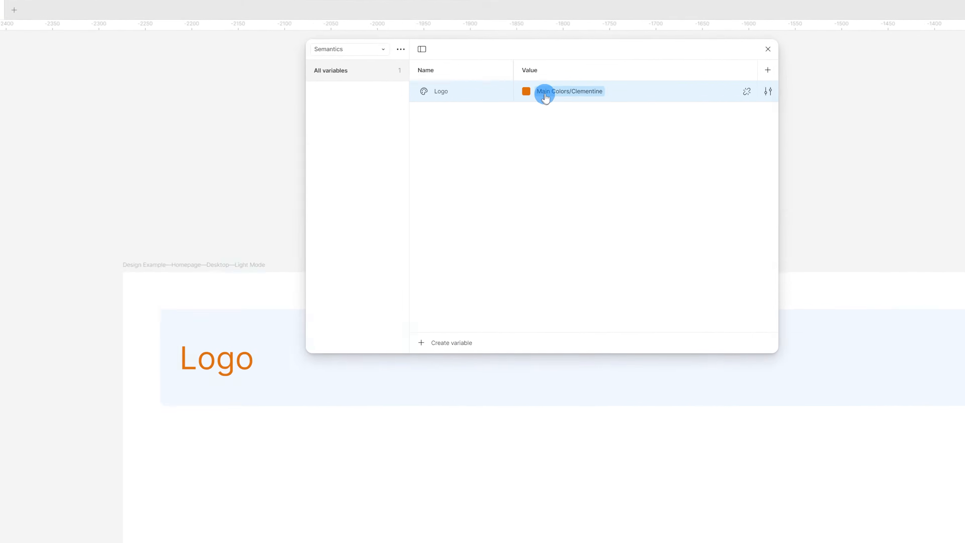
pyautogui.click(569, 165)
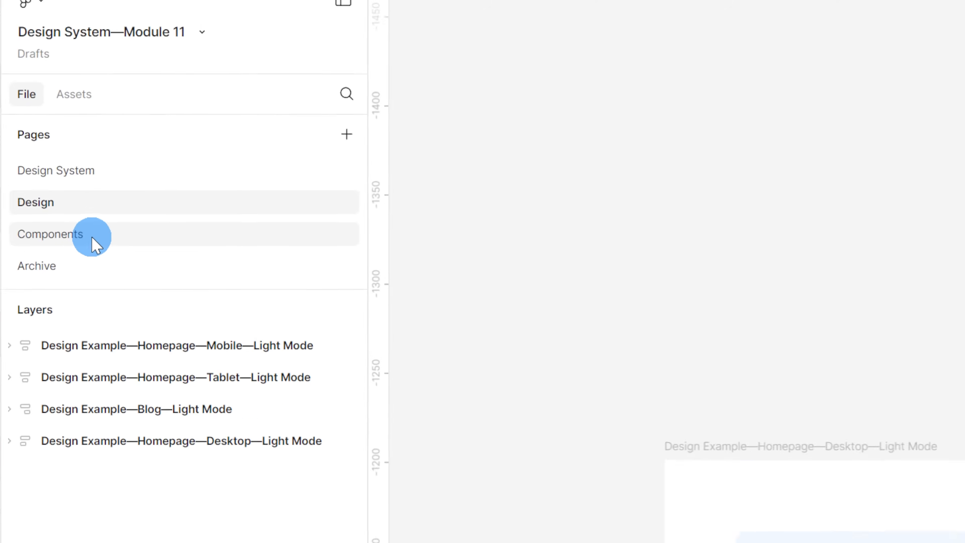
# - On the Components page, group the six Primary and Alternative variables in the Semantics collection under the name Buttons
pyautogui.click(37, 118)
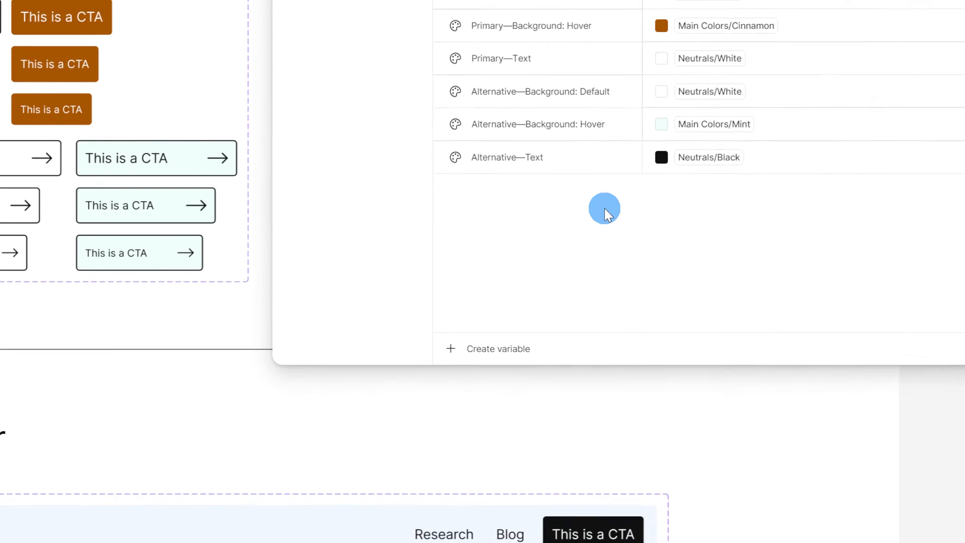
pyautogui.click(495, 83)
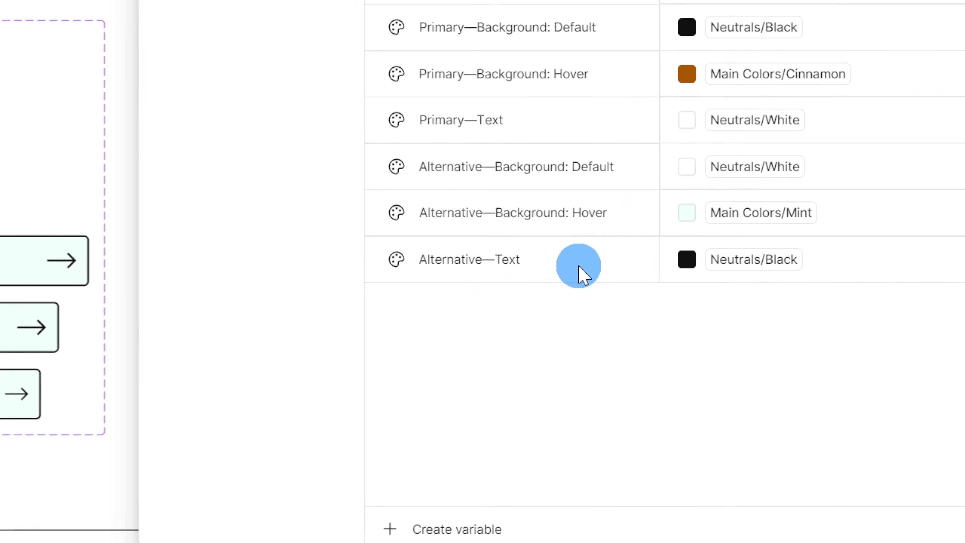
pyautogui.click(581, 255)
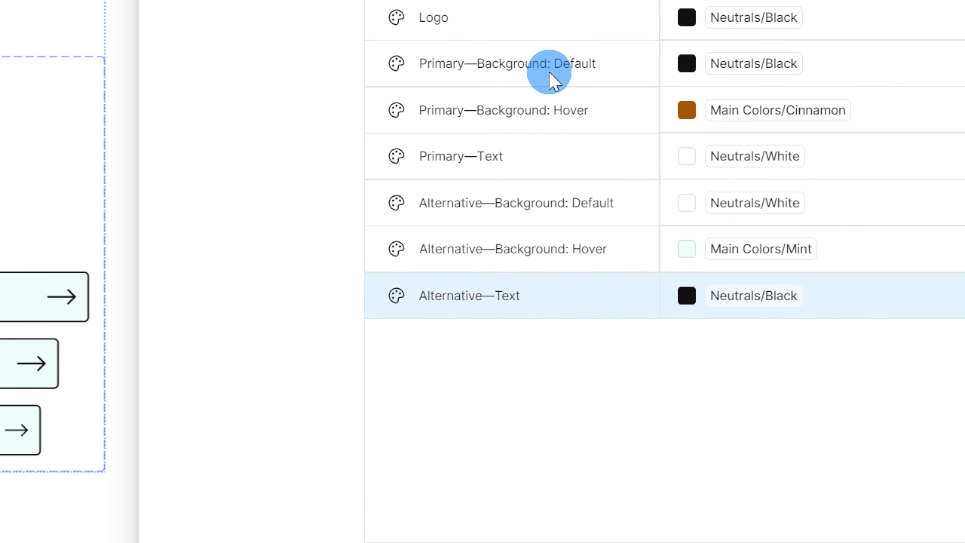
pyautogui.keyDown('shift'); pyautogui.click(550, 82); pyautogui.keyUp('shift')
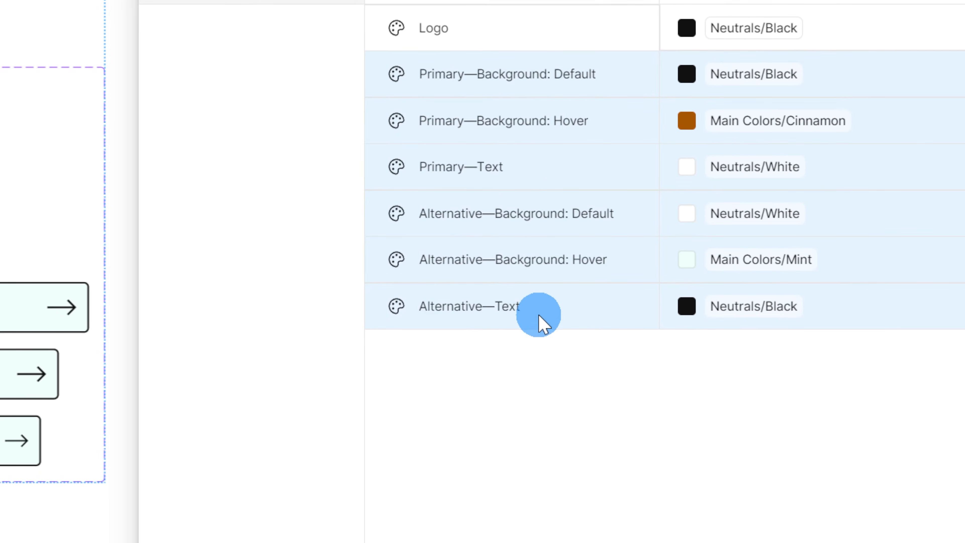
pyautogui.rightClick(530, 177)
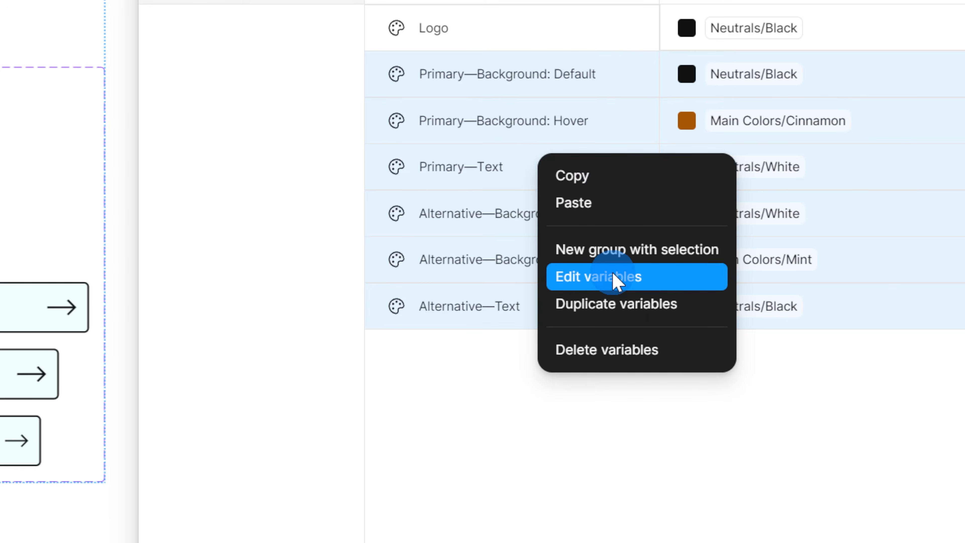
pyautogui.click(630, 248)
pyautogui.doubleClick(218, 57)
pyautogui.write('B')
pyautogui.press('Return')
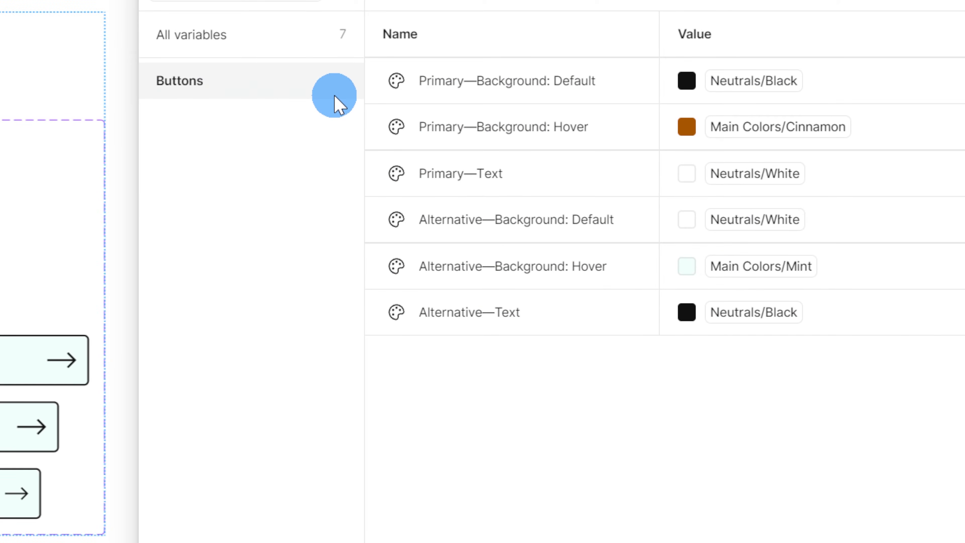
# - Put the Logo variable into its own new group named Logo in the Semantics collection
pyautogui.click(211, 38)
pyautogui.rightClick(560, 132)
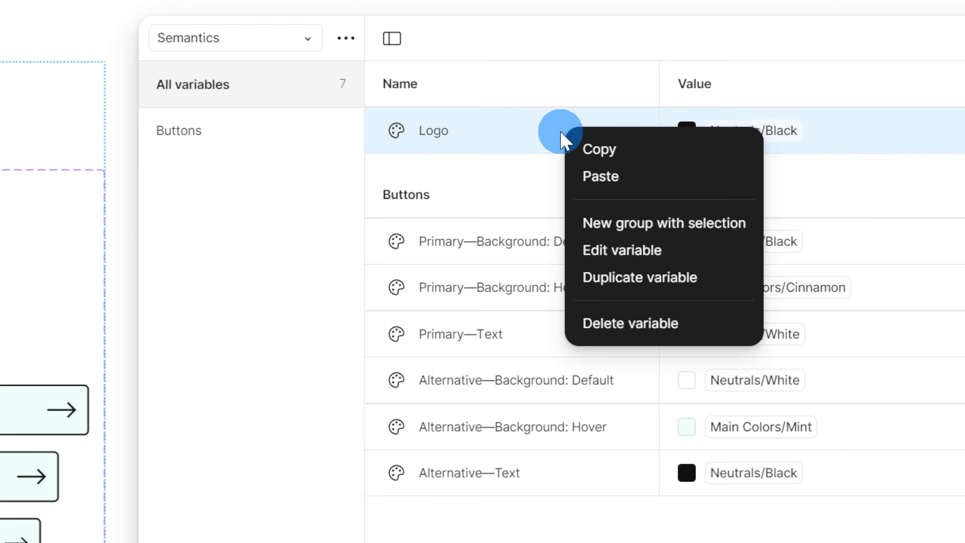
pyautogui.click(680, 230)
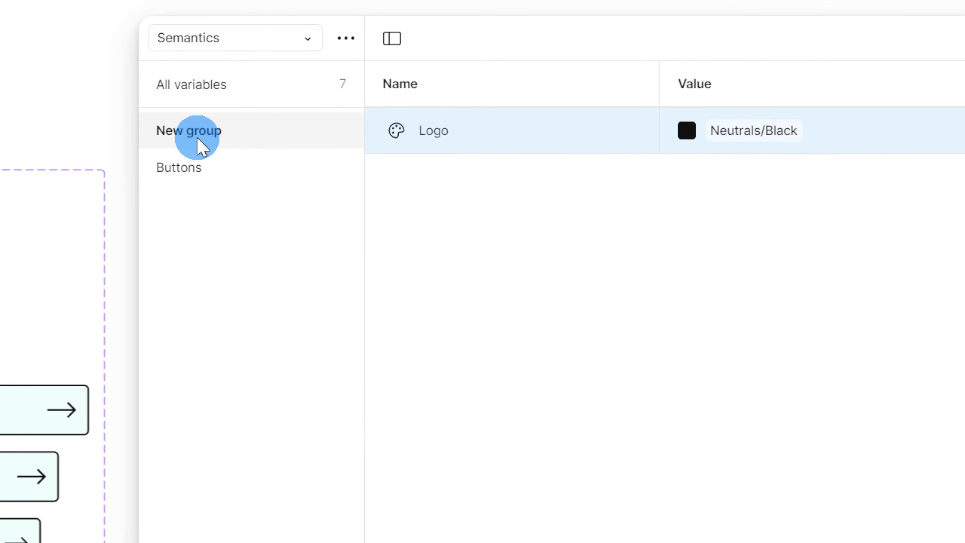
pyautogui.doubleClick(211, 137)
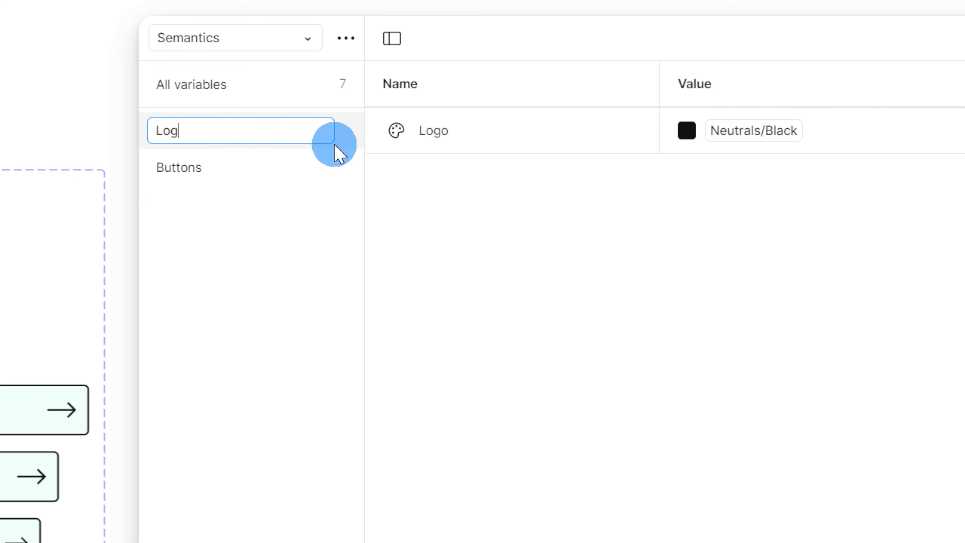
pyautogui.click(329, 253)
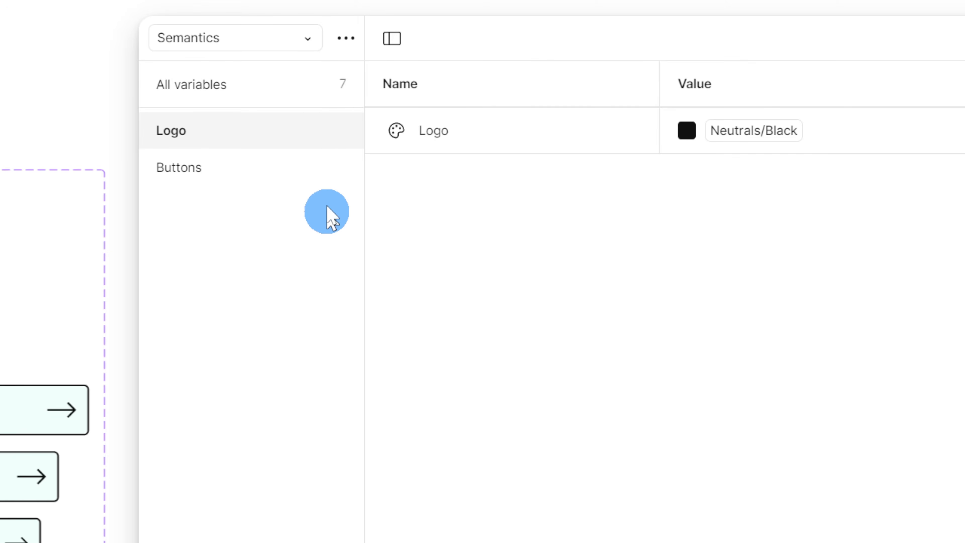
pyautogui.click(307, 98)
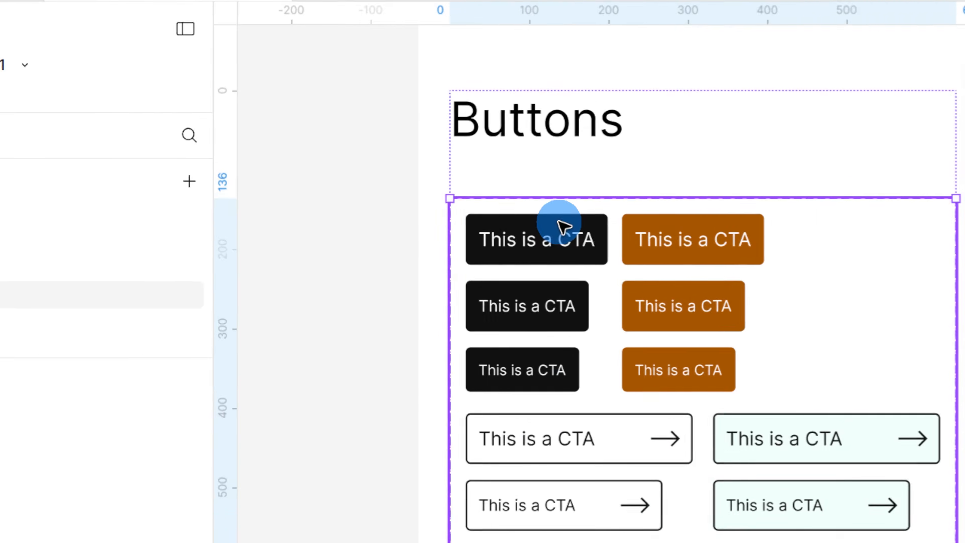
# - Apply the Primary—Background: Default variable to the fill of the three black primary buttons
pyautogui.click(254, 88)
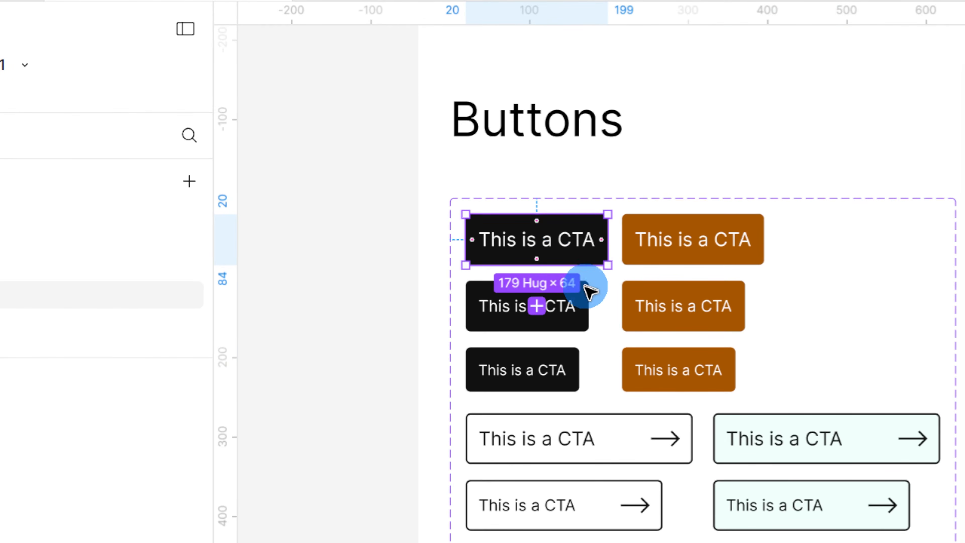
pyautogui.keyDown('shift'); pyautogui.click(585, 316); pyautogui.keyUp('shift')
pyautogui.keyDown('shift'); pyautogui.click(576, 359); pyautogui.keyUp('shift')
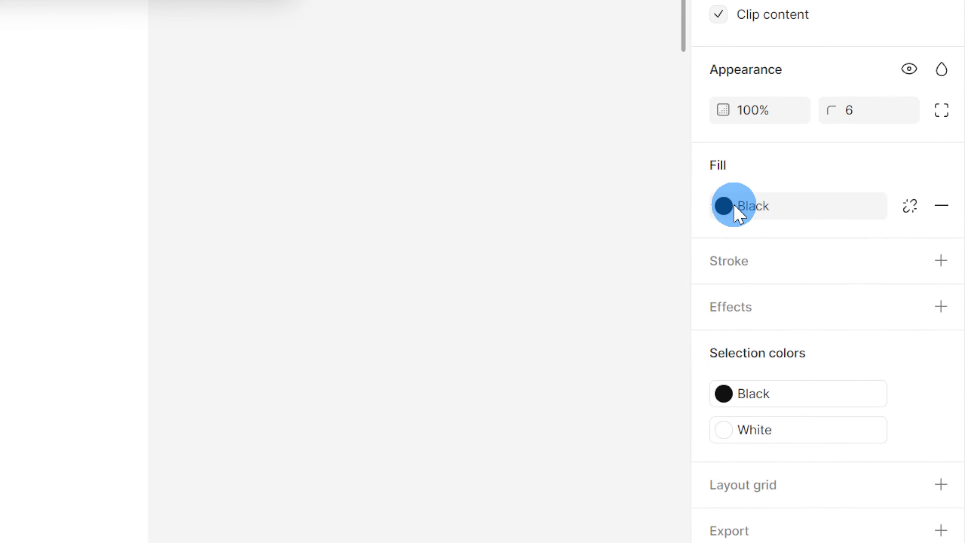
pyautogui.click(884, 329)
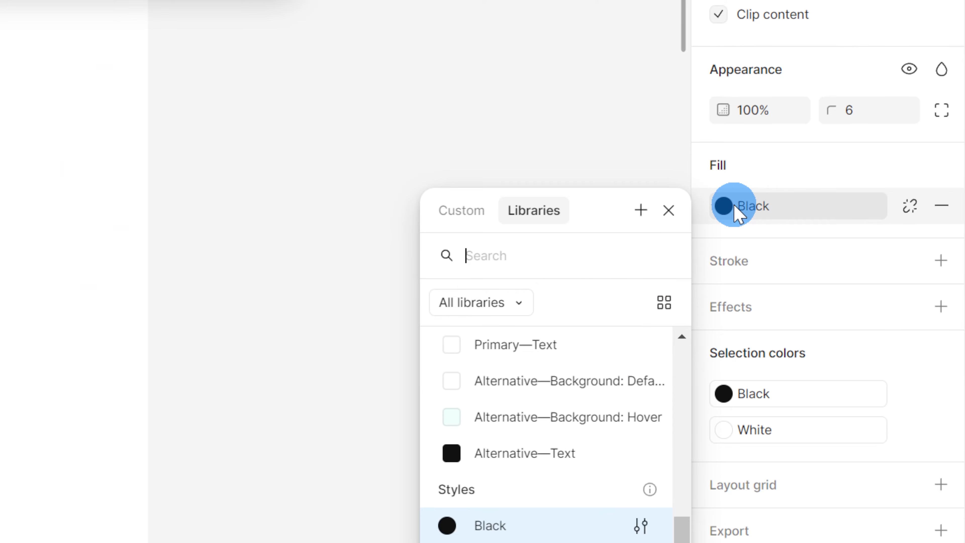
pyautogui.scroll(3, 543, 399)
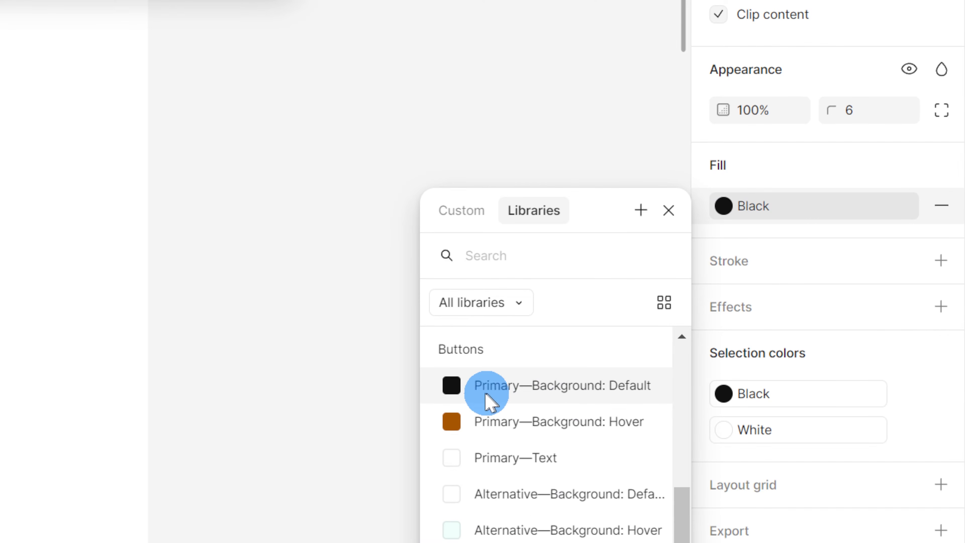
pyautogui.click(529, 393)
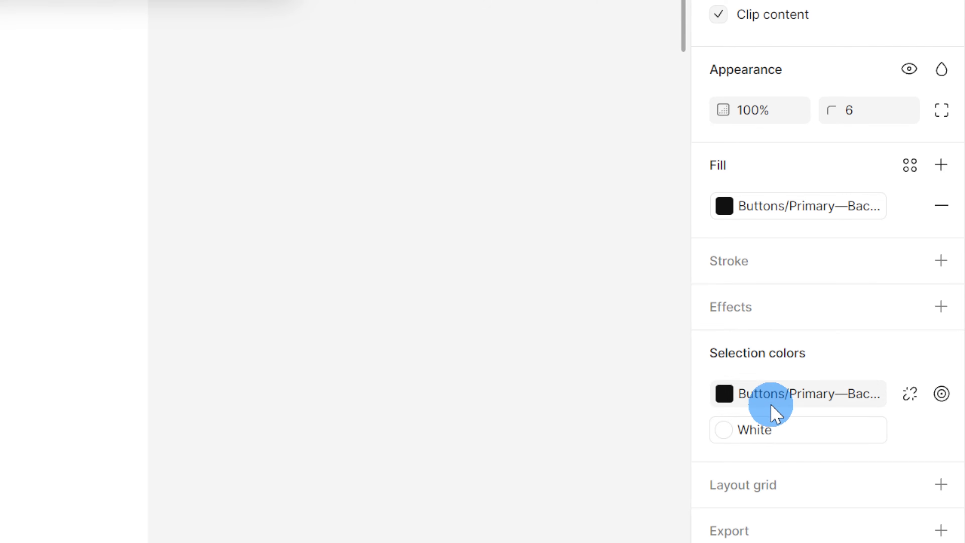
# - Replace the White style in the three black buttons' selection colors with the Primary—Text variable
pyautogui.click(765, 437)
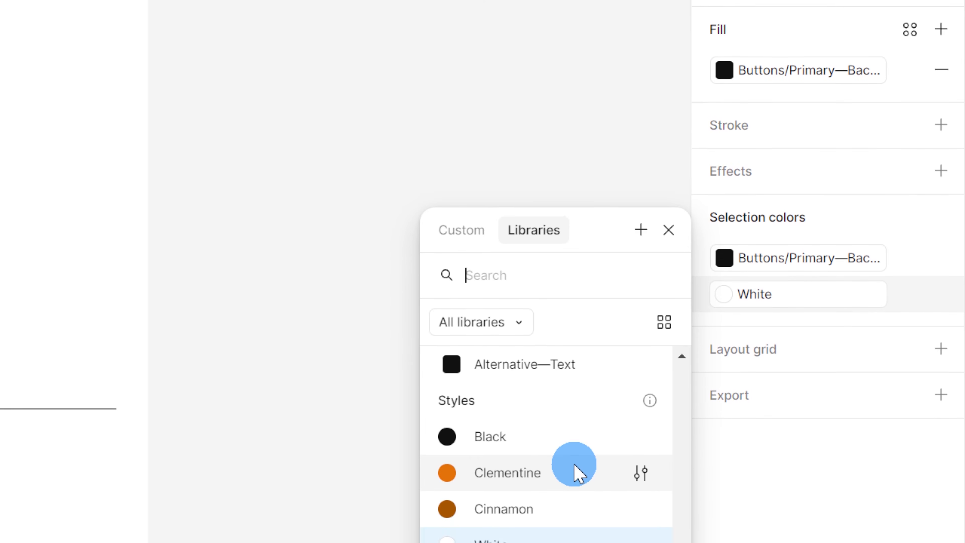
pyautogui.scroll(5, 574, 464)
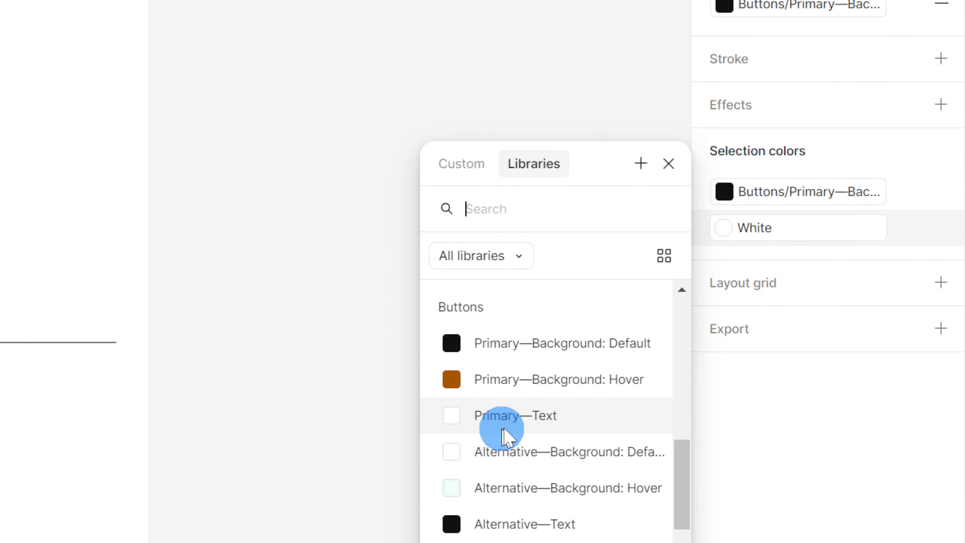
pyautogui.click(506, 437)
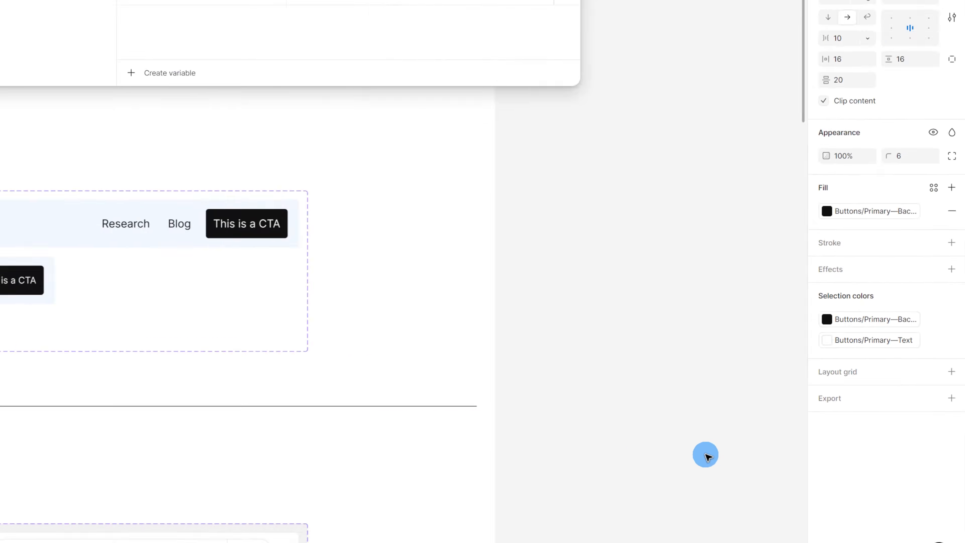
# - Apply the Primary—Background: Hover variable to the fill of the three Cinnamon primary buttons
pyautogui.click(511, 430)
pyautogui.click(315, 90)
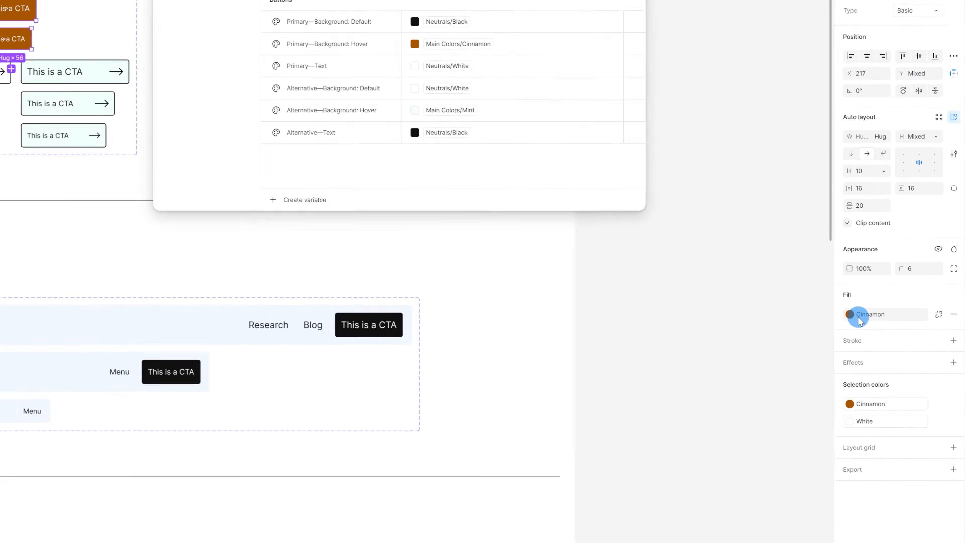
pyautogui.click(904, 334)
pyautogui.scroll(-3, 838, 418)
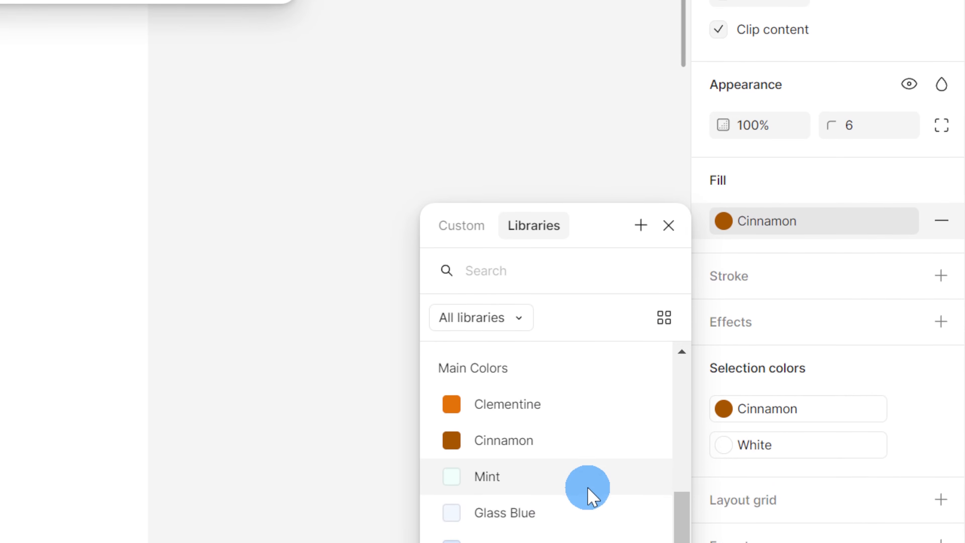
pyautogui.scroll(-10, 585, 475)
pyautogui.scroll(5, 583, 470)
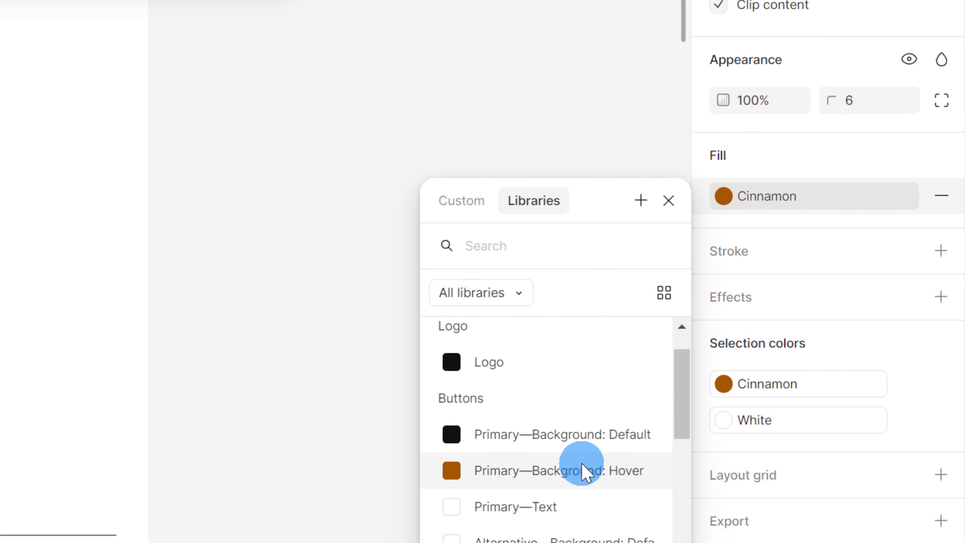
pyautogui.click(547, 472)
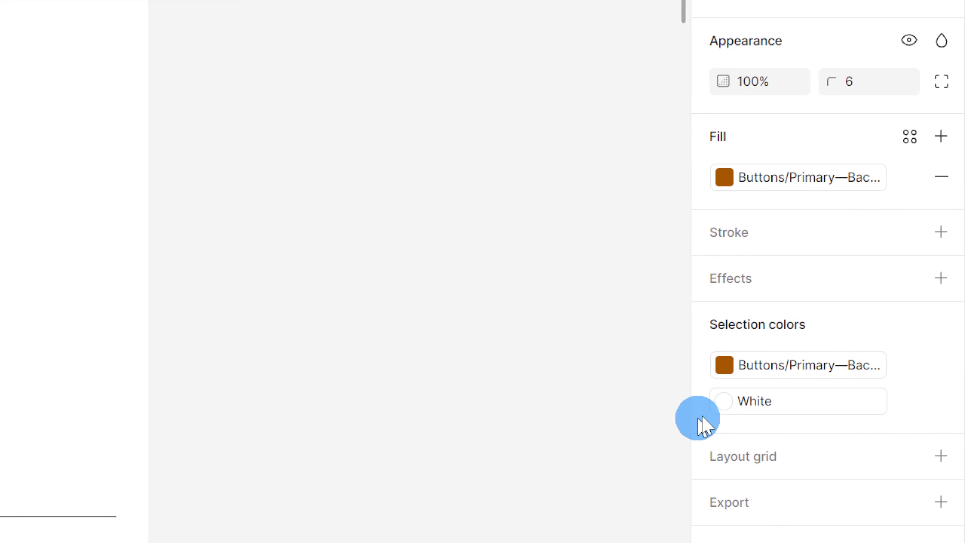
# - Replace the White style in the three Cinnamon hover buttons' selection colors with the Primary—Text variable
pyautogui.click(725, 404)
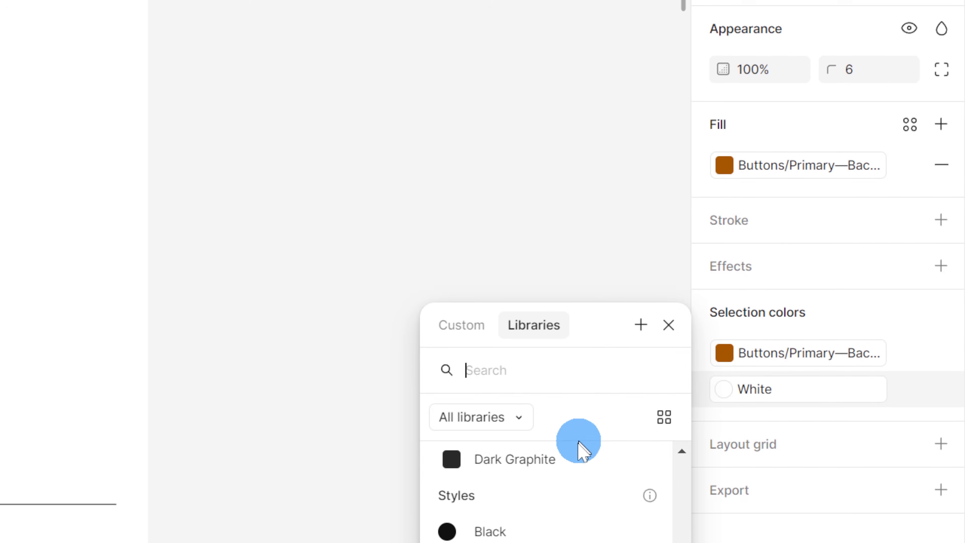
pyautogui.scroll(10, 578, 442)
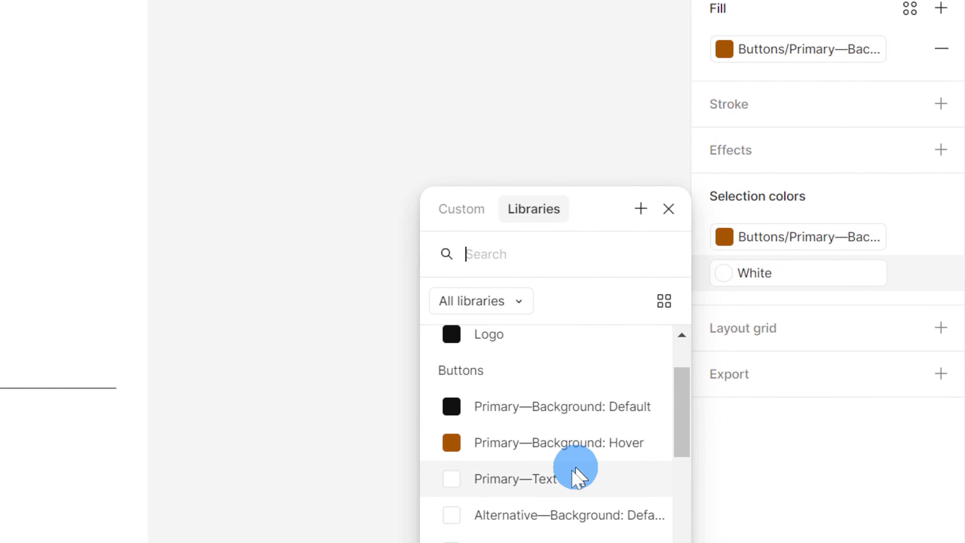
pyautogui.click(576, 478)
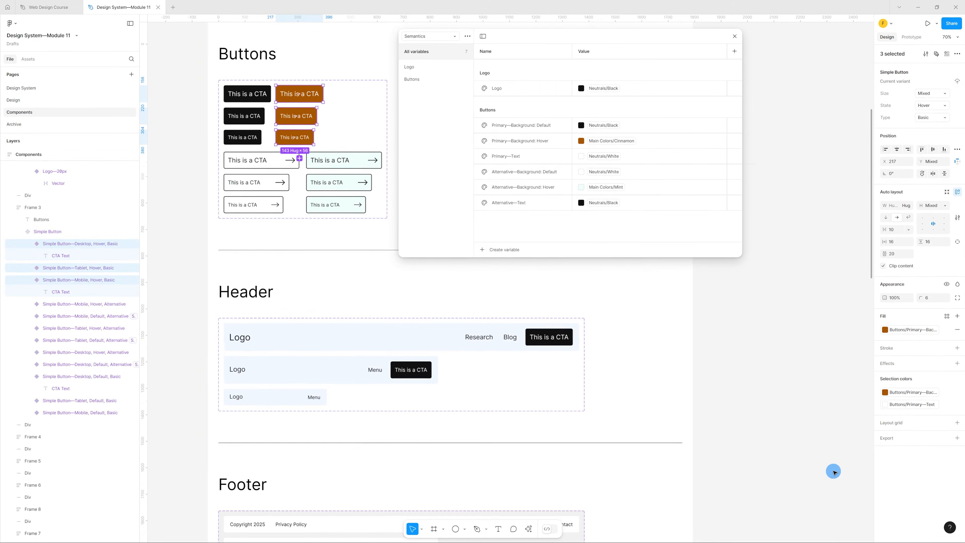
# - Apply the Alternative—Background: Default variable to the fill of the three white alternative buttons
pyautogui.click(314, 235)
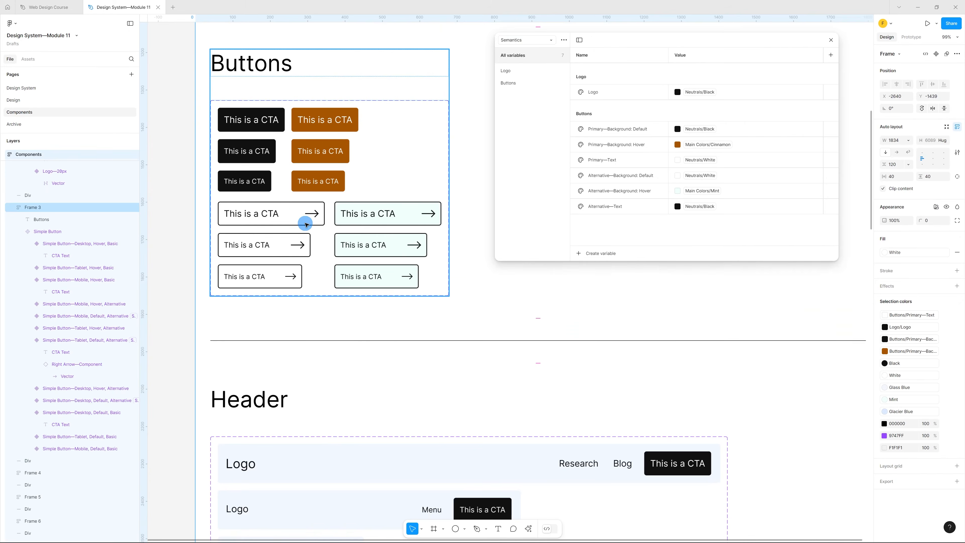
pyautogui.click(287, 214)
pyautogui.click(288, 213)
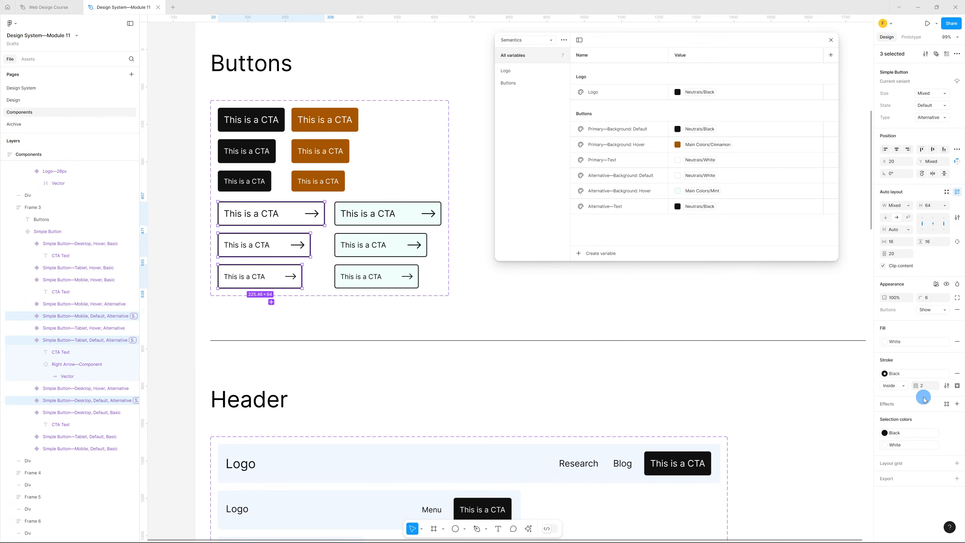
pyautogui.click(904, 341)
pyautogui.scroll(-2, 842, 419)
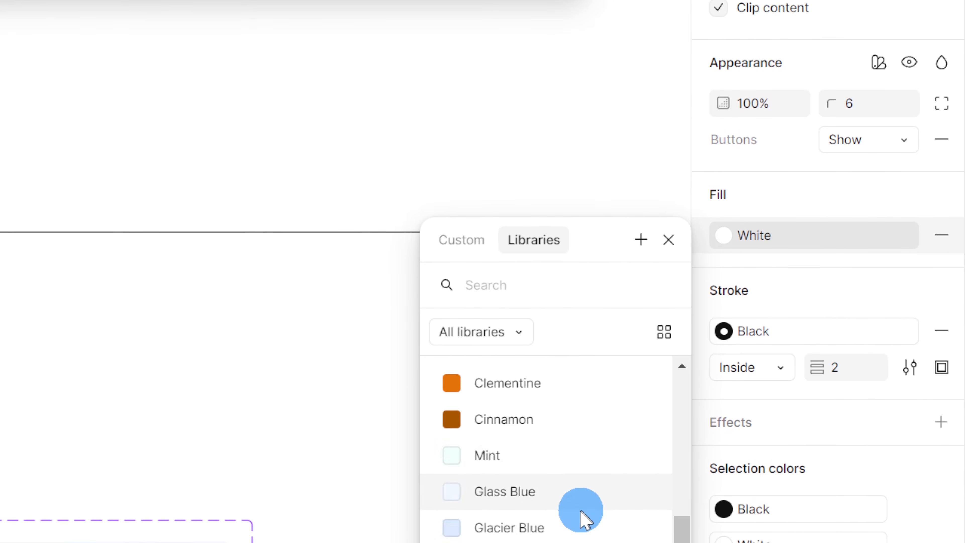
pyautogui.scroll(10, 581, 513)
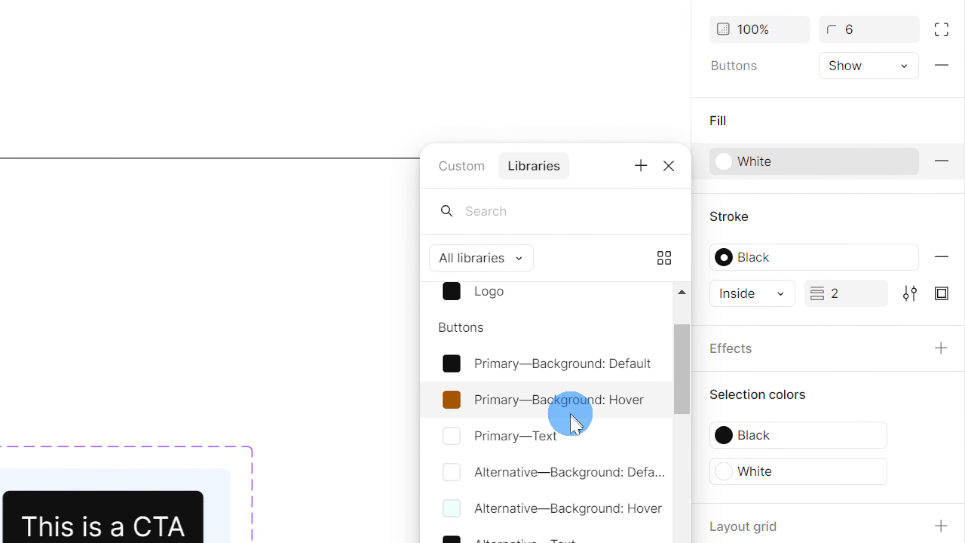
pyautogui.click(467, 476)
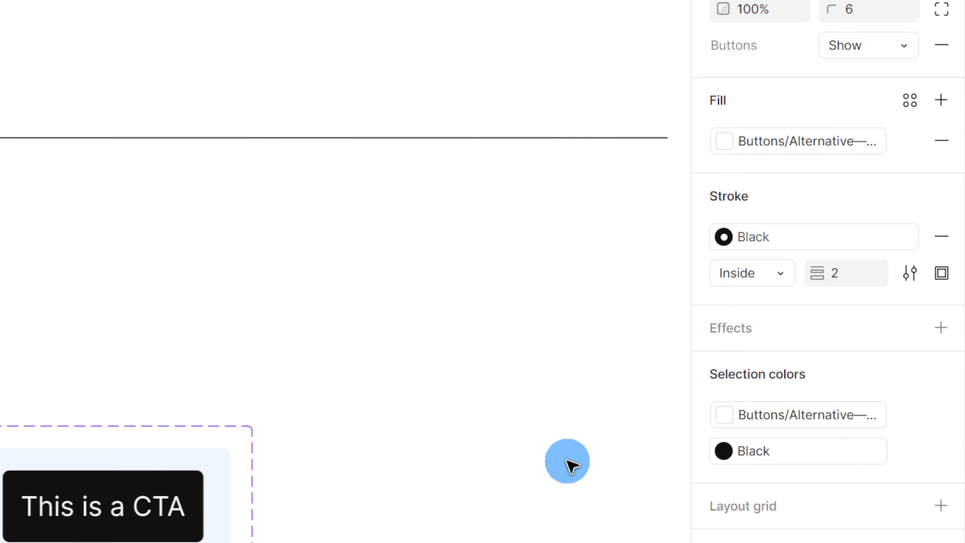
# - Replace the Black style in the three white alternative buttons' selection colors with the Alternative—Text variable
pyautogui.click(732, 452)
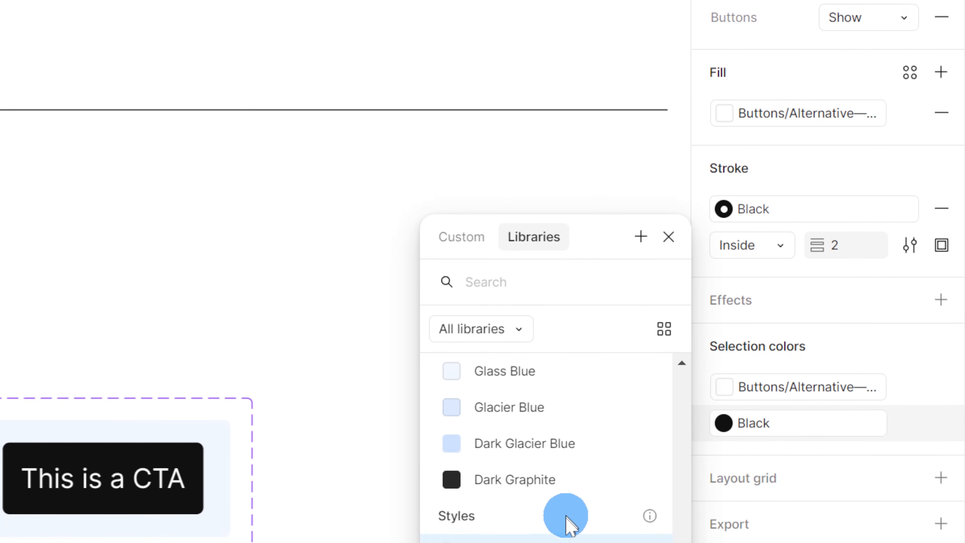
pyautogui.scroll(-5, 570, 506)
pyautogui.scroll(5, 572, 490)
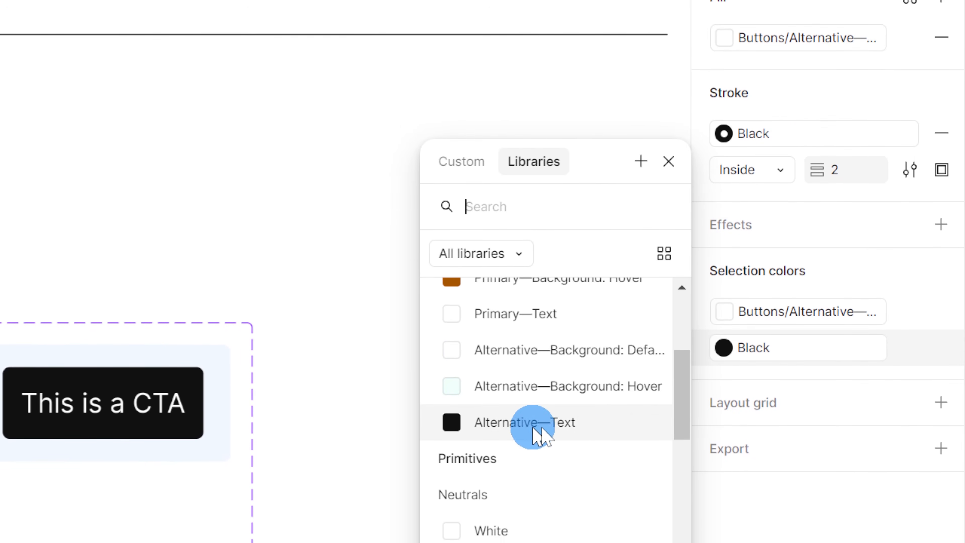
pyautogui.click(536, 444)
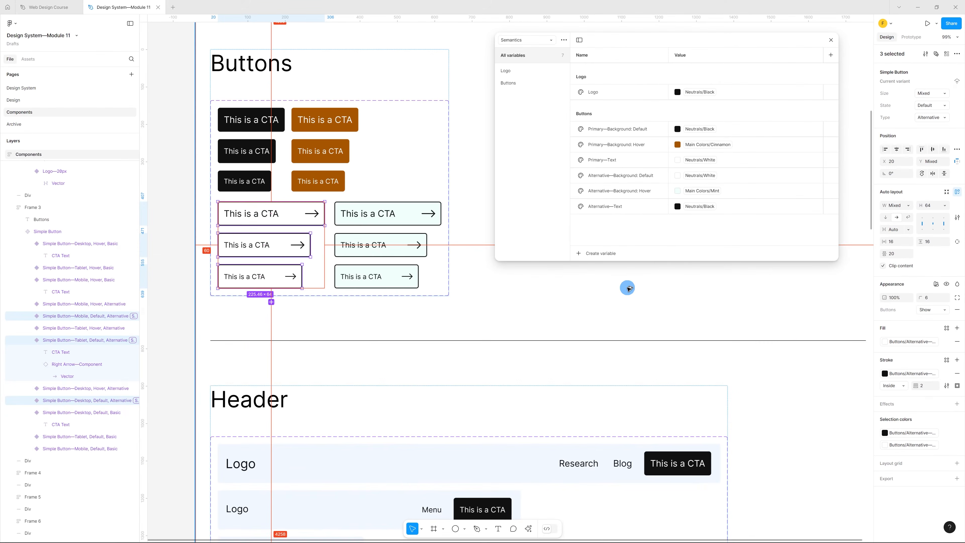
# - Create a color variable named Alternative—Stroke: Default in the Semantics collection and alias it to Neutrals/Black
pyautogui.click(599, 254)
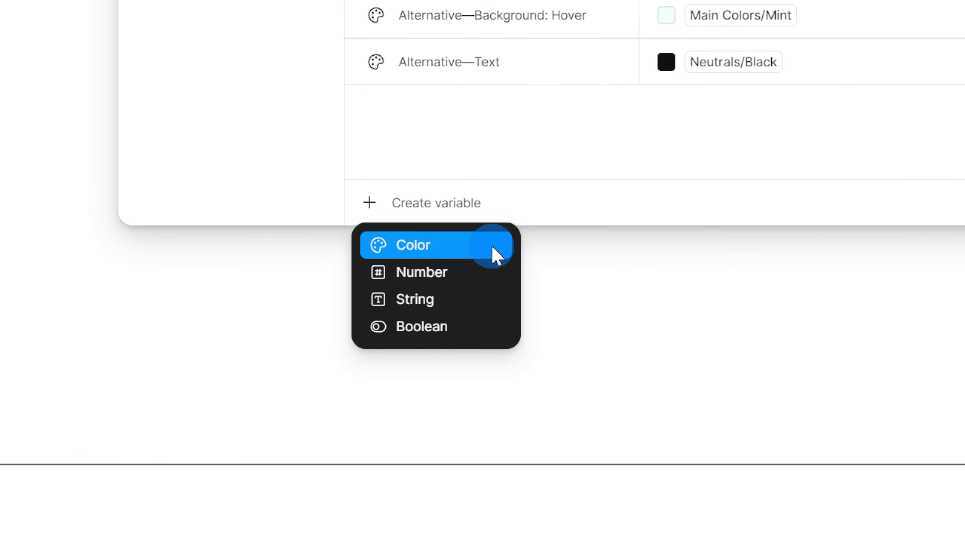
pyautogui.click(442, 249)
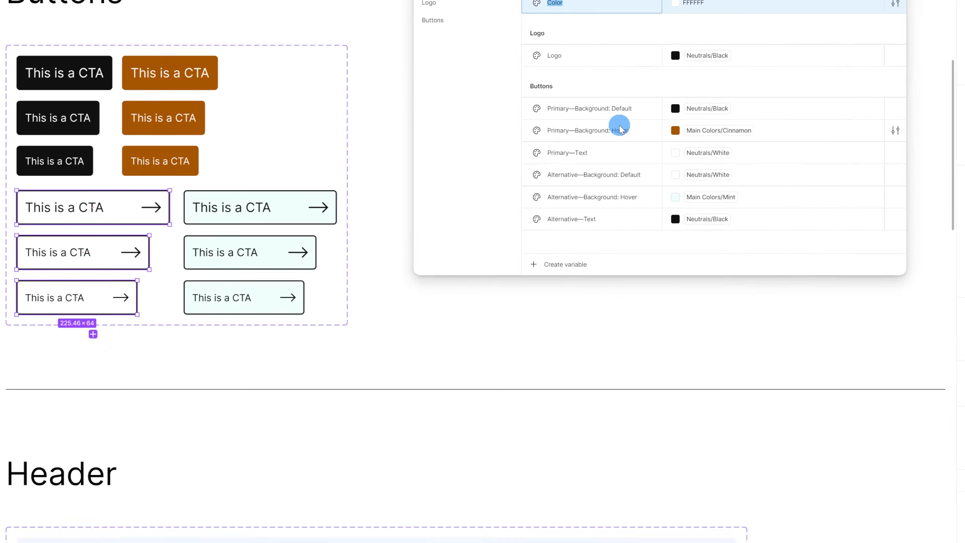
pyautogui.write('Alternative—Stroke: Default')
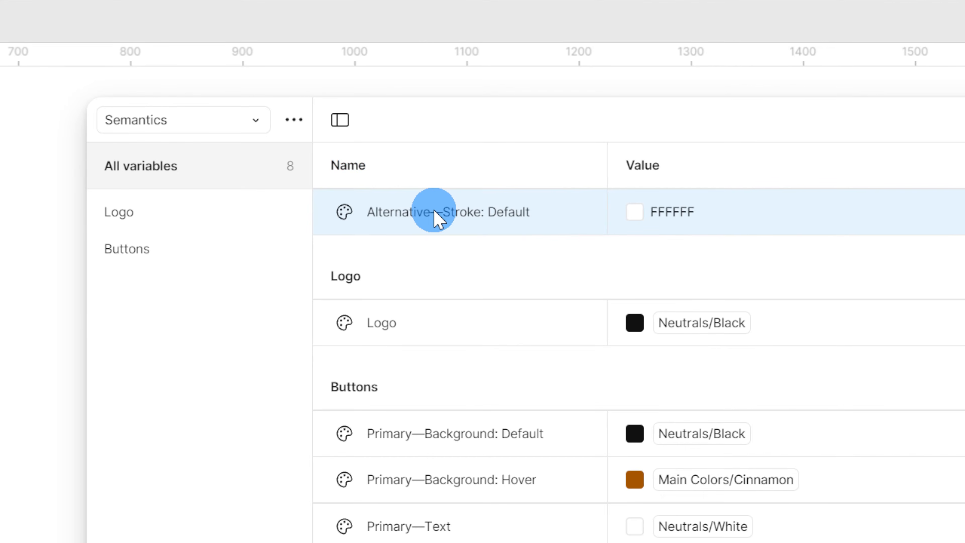
pyautogui.click(640, 212)
pyautogui.rightClick(749, 205)
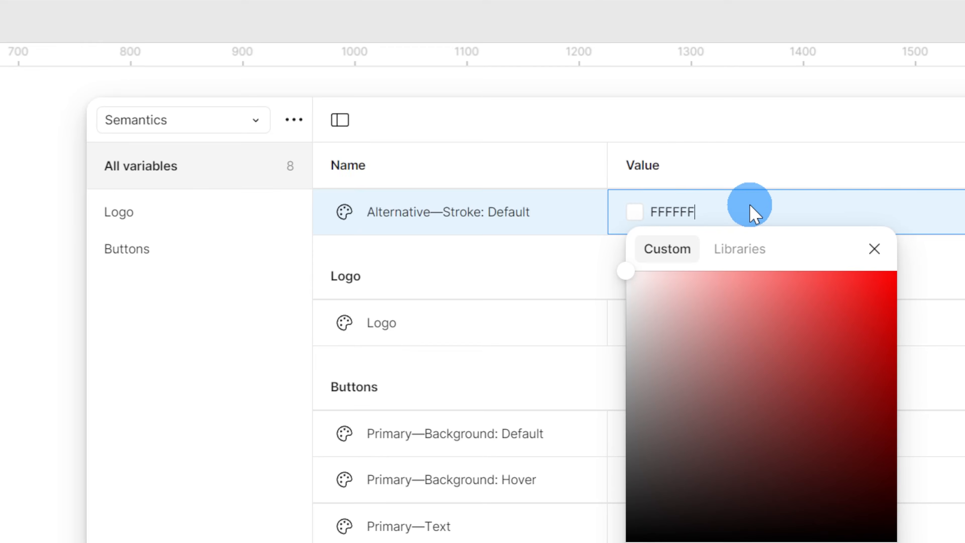
pyautogui.click(783, 224)
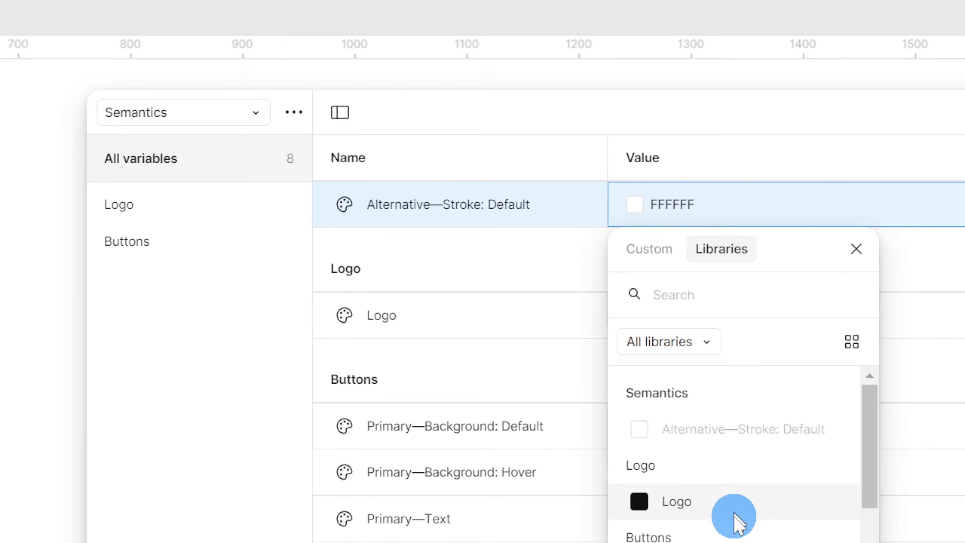
pyautogui.scroll(-3, 743, 491)
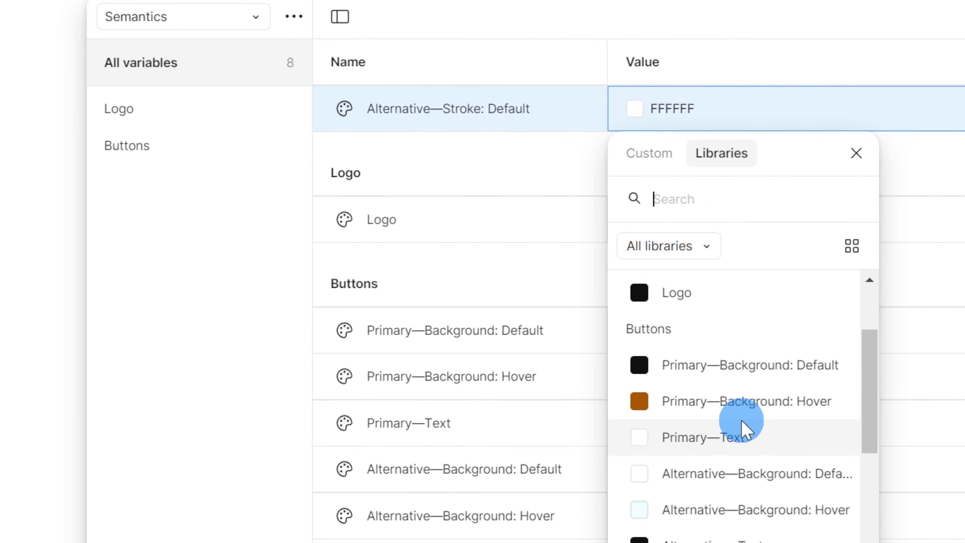
pyautogui.scroll(-6, 743, 449)
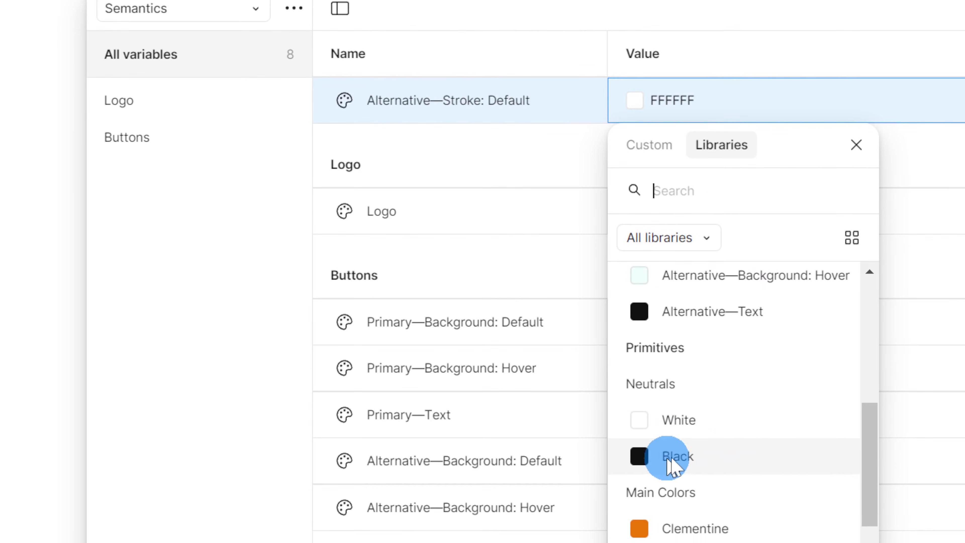
pyautogui.click(671, 462)
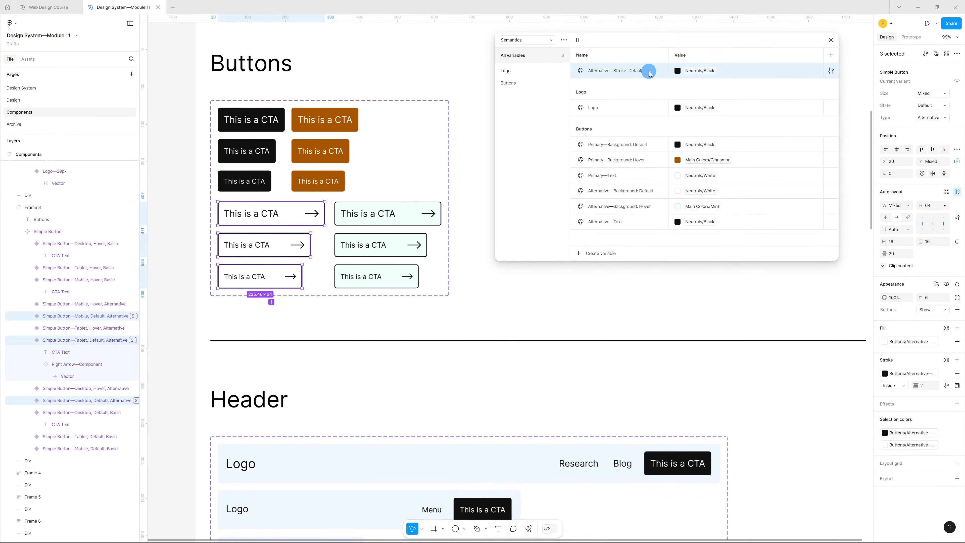
# - Duplicate the Alternative—Stroke: Default variable and rename the copy Alternative—Stroke: Hover
pyautogui.rightClick(649, 72)
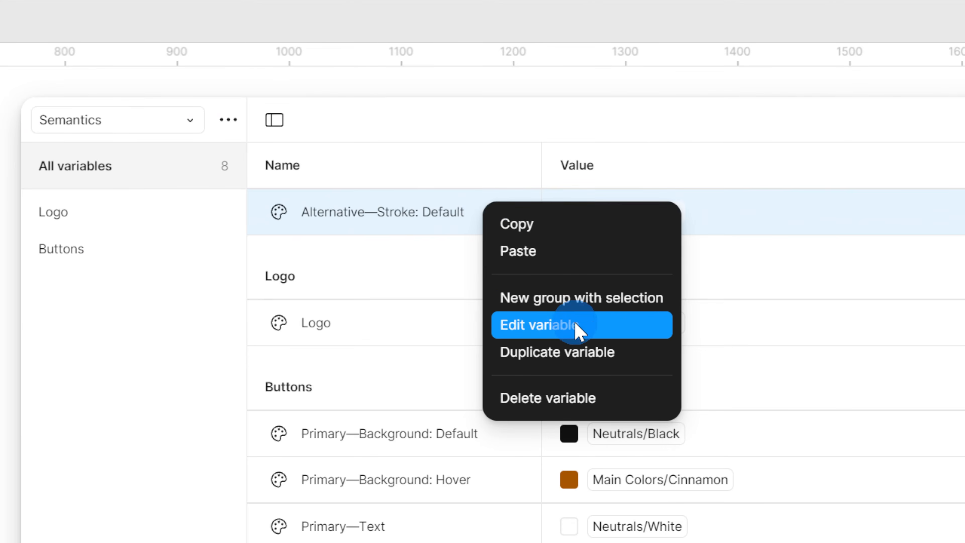
pyautogui.click(577, 355)
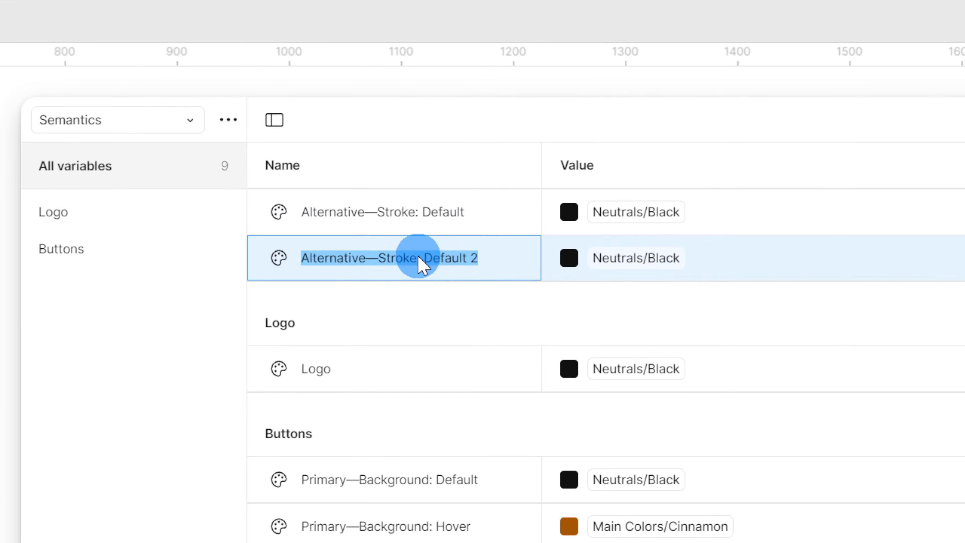
pyautogui.moveTo(433, 262); pyautogui.dragTo(493, 264)
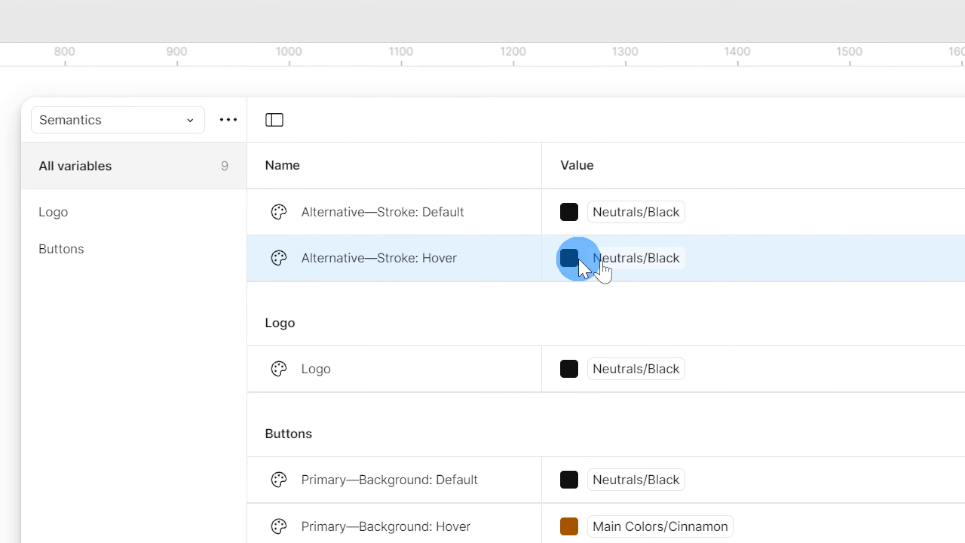
# - Move both Alternative—Stroke variables into the Buttons group above Alternative—Text and apply Alternative—Stroke: Default to the three white alternative buttons' stroke
pyautogui.keyDown('shift'); pyautogui.click(445, 218); pyautogui.keyUp('shift')
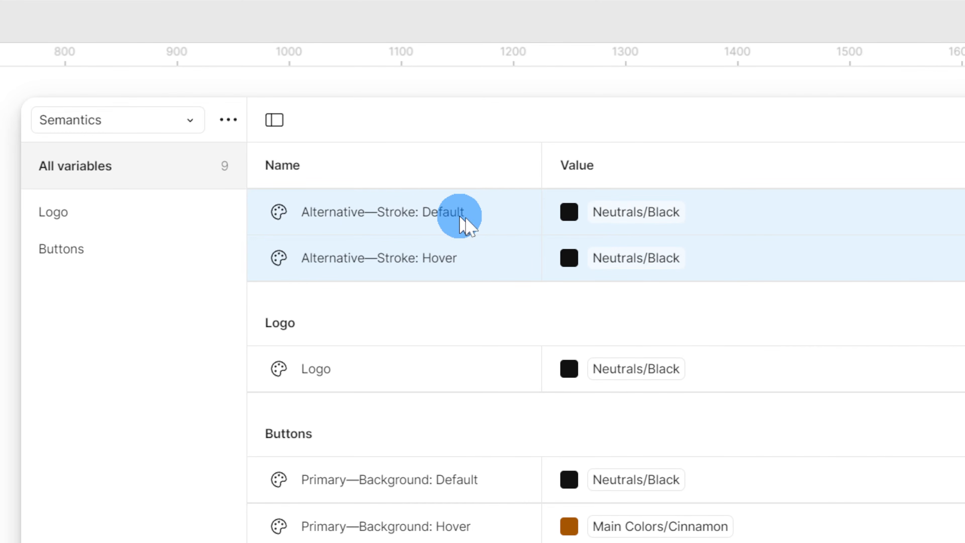
pyautogui.moveTo(491, 221)
pyautogui.mouseDown()
pyautogui.moveTo(479, 524)
pyautogui.moveTo(446, 528)
pyautogui.moveTo(451, 487)
pyautogui.mouseUp()
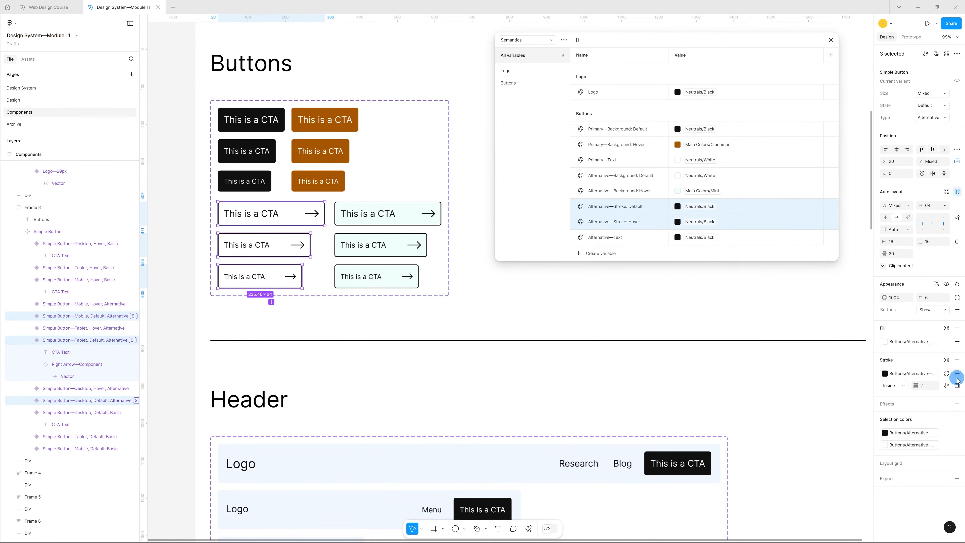
pyautogui.click(909, 373)
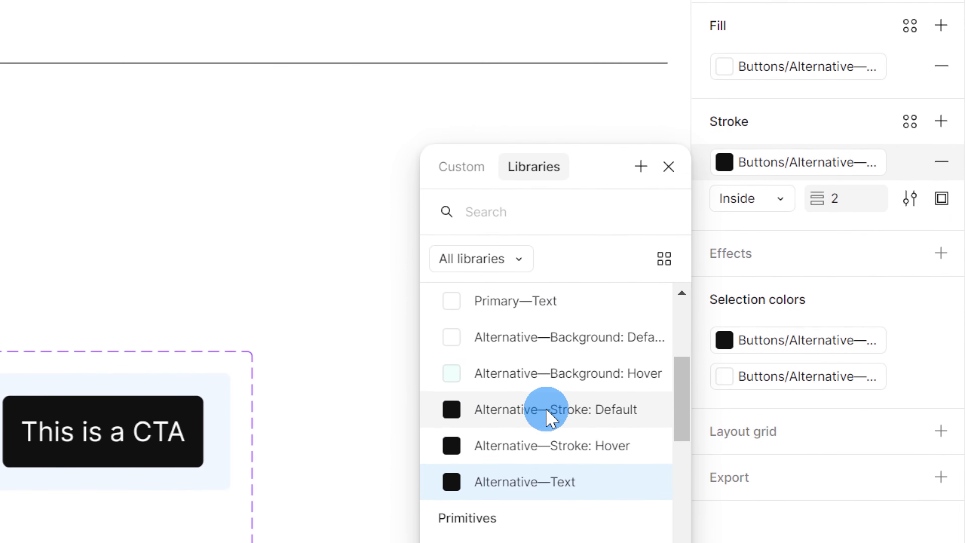
pyautogui.click(560, 482)
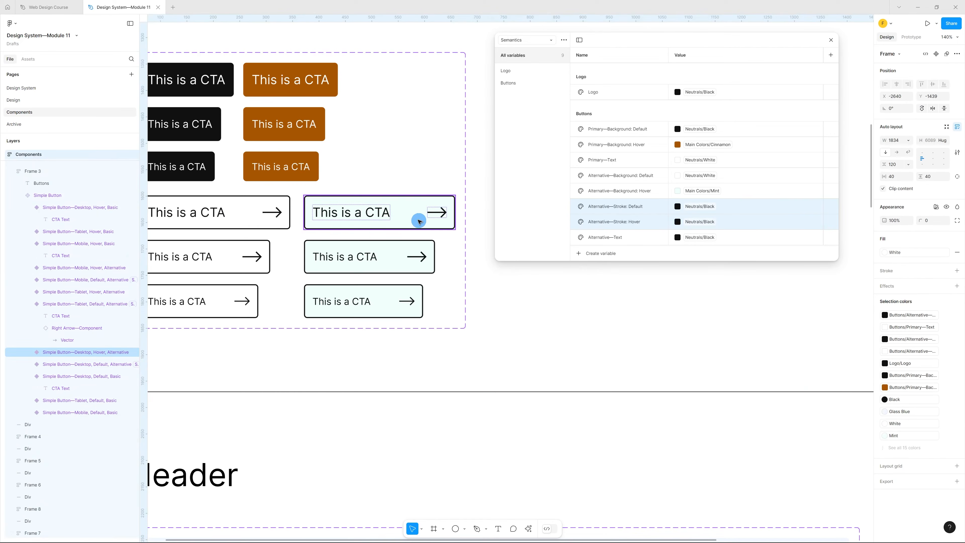
# - Apply the Alternative—Background: Hover variable to the fill of the three mint alternative hover buttons
pyautogui.click(414, 217)
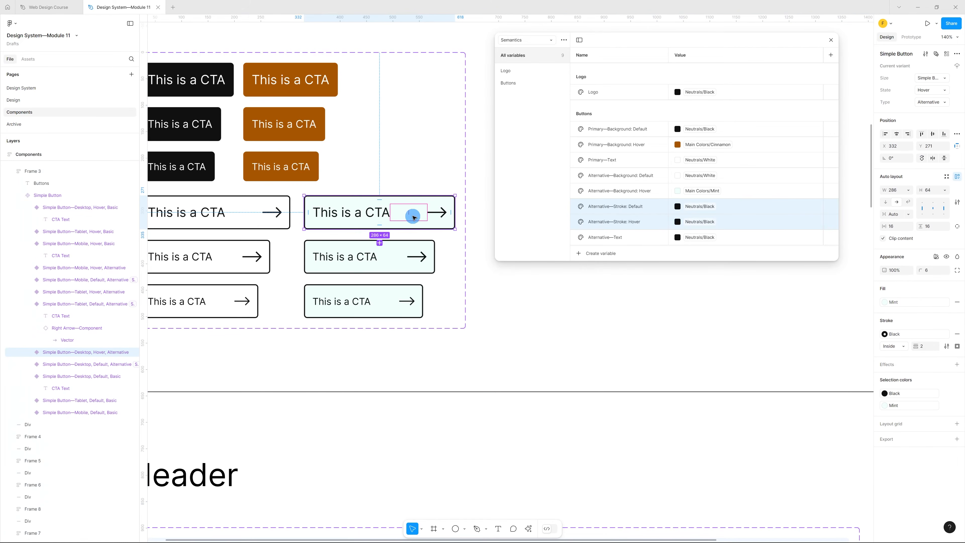
pyautogui.keyDown('shift'); pyautogui.click(397, 259); pyautogui.keyUp('shift')
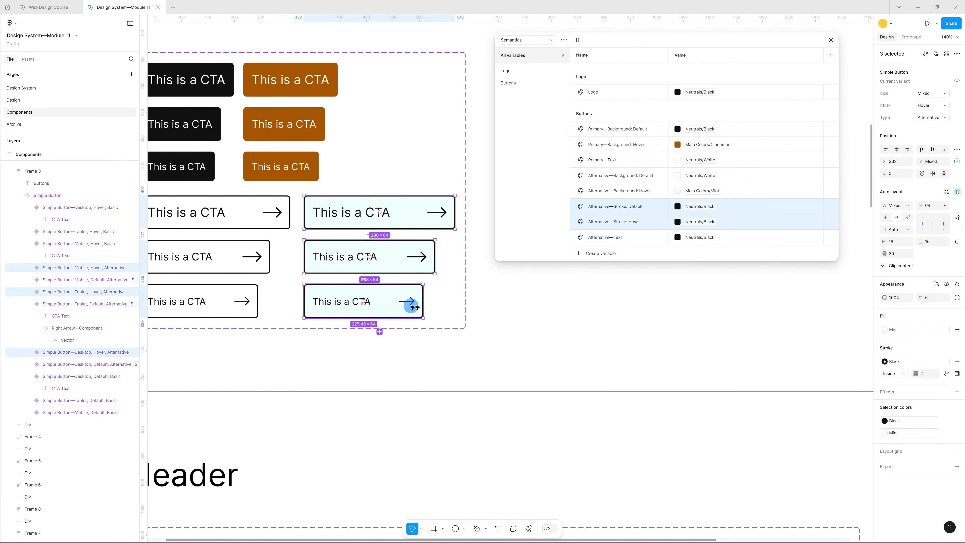
pyautogui.click(905, 330)
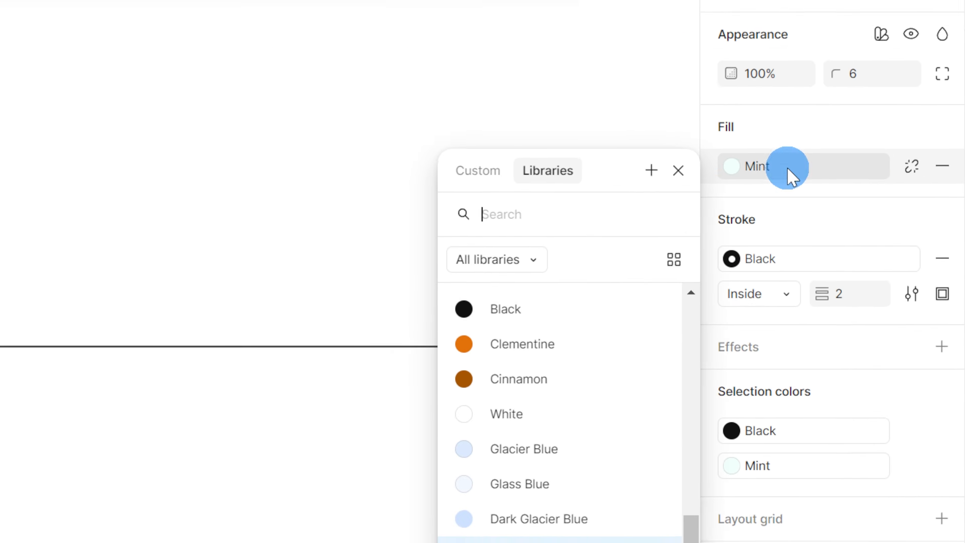
pyautogui.scroll(15, 606, 418)
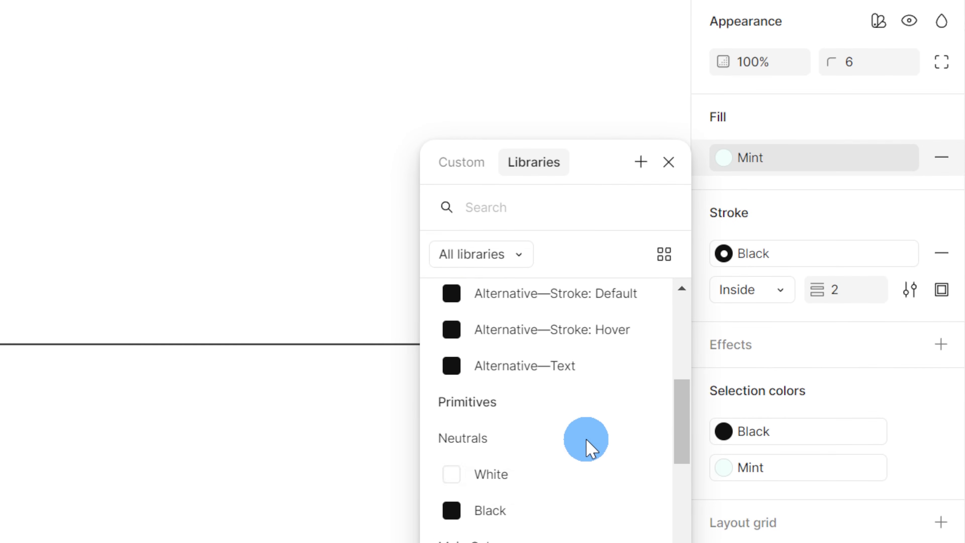
pyautogui.scroll(5, 585, 439)
pyautogui.click(560, 481)
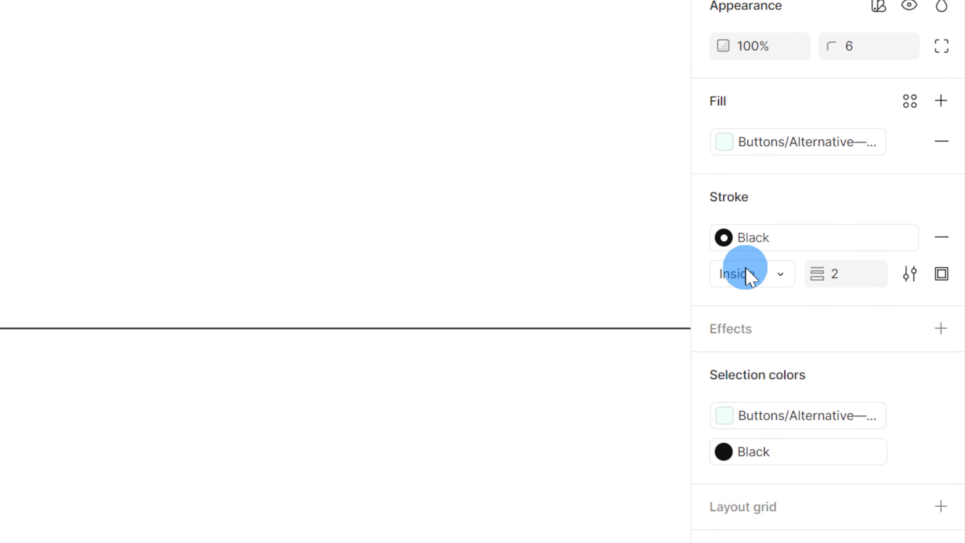
# - Apply the Alternative—Stroke: Hover variable to the stroke of the three mint alternative buttons
pyautogui.click(750, 238)
pyautogui.scroll(-5, 599, 496)
pyautogui.scroll(3, 592, 468)
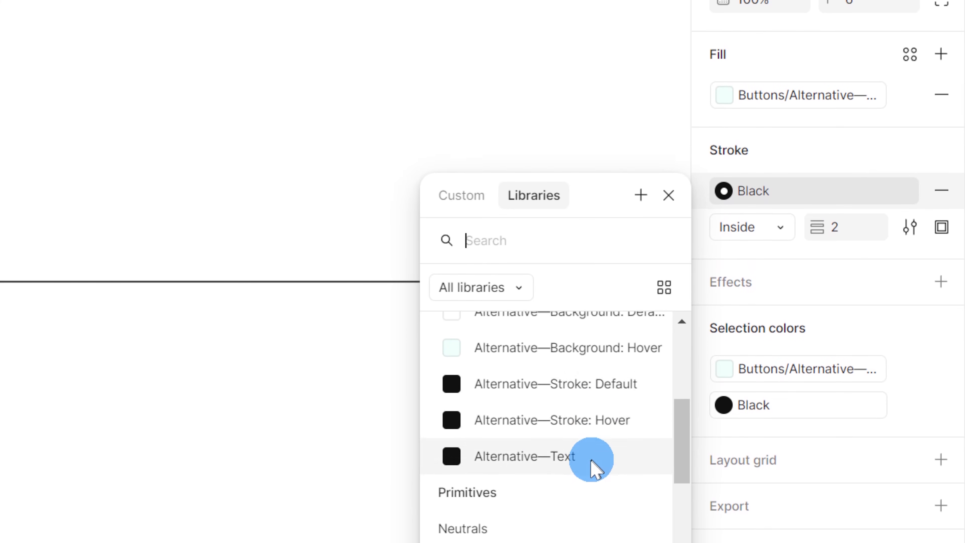
pyautogui.click(591, 423)
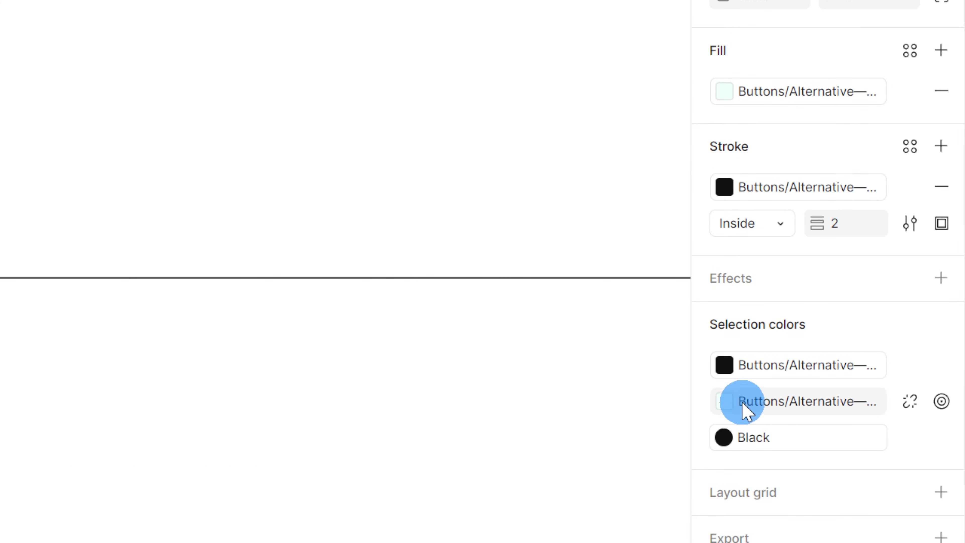
# - Replace the Black style in the three mint alternative buttons' selection colors with the Alternative—Text variable
pyautogui.click(734, 438)
pyautogui.scroll(-5, 574, 502)
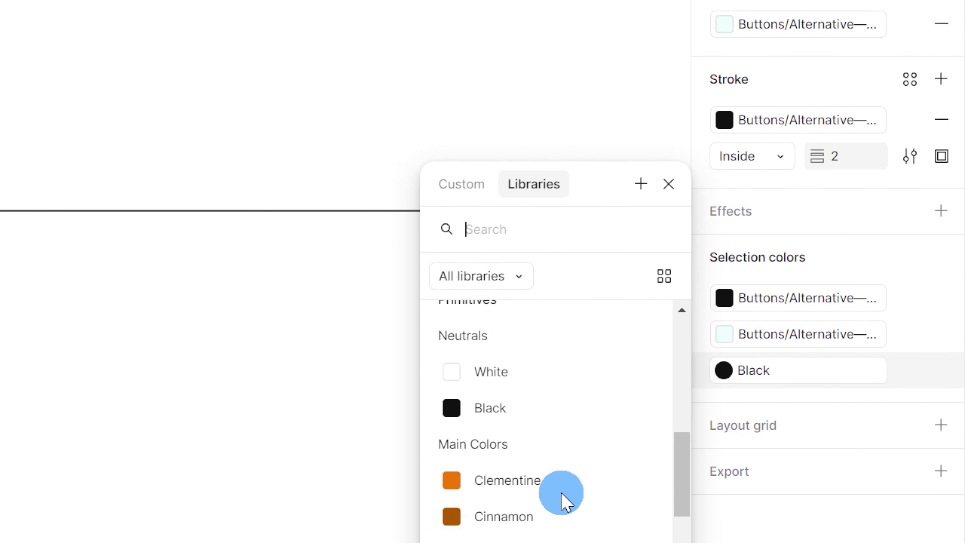
pyautogui.scroll(3, 566, 494)
pyautogui.click(581, 418)
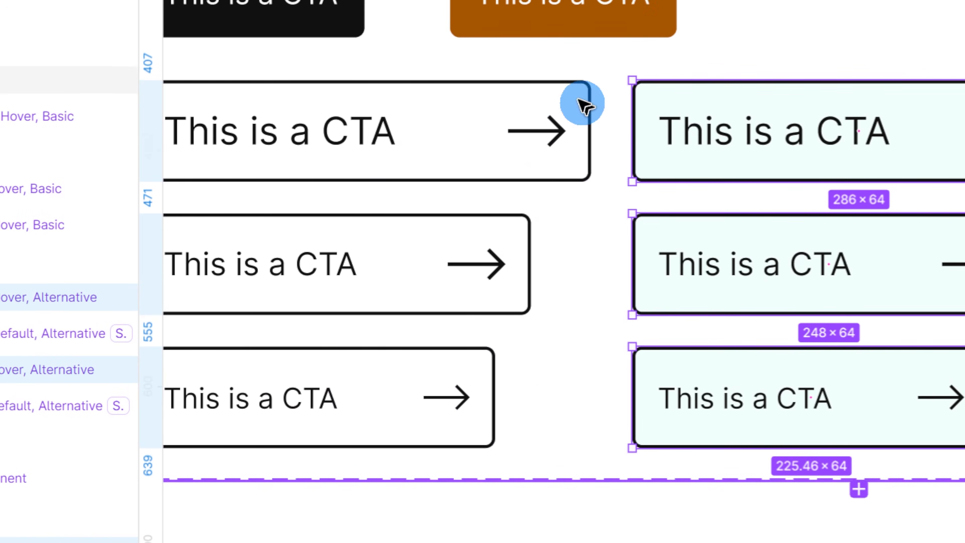
# - Apply the Alternative—Icon: Default variable to the fill of the arrow vectors in the three white alternative buttons
pyautogui.press('alt')
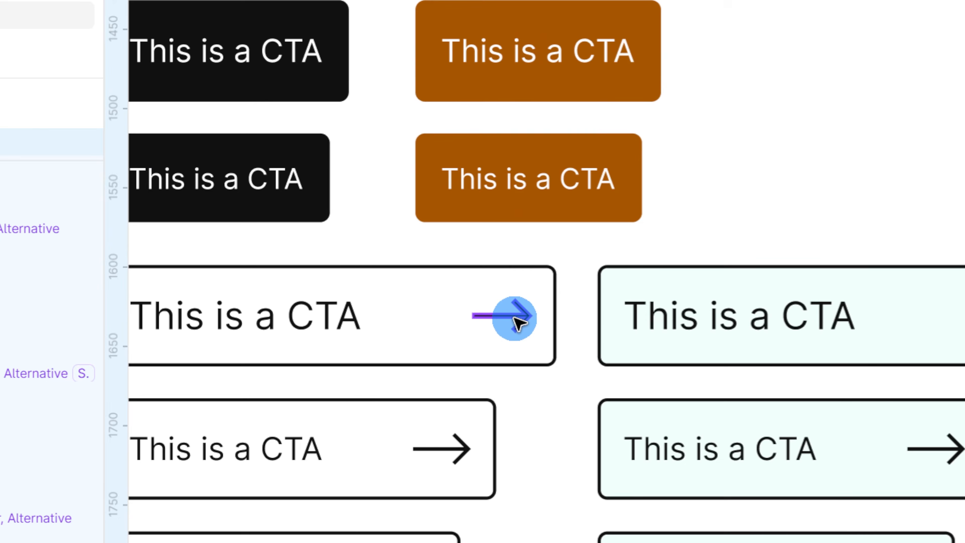
pyautogui.click(515, 318)
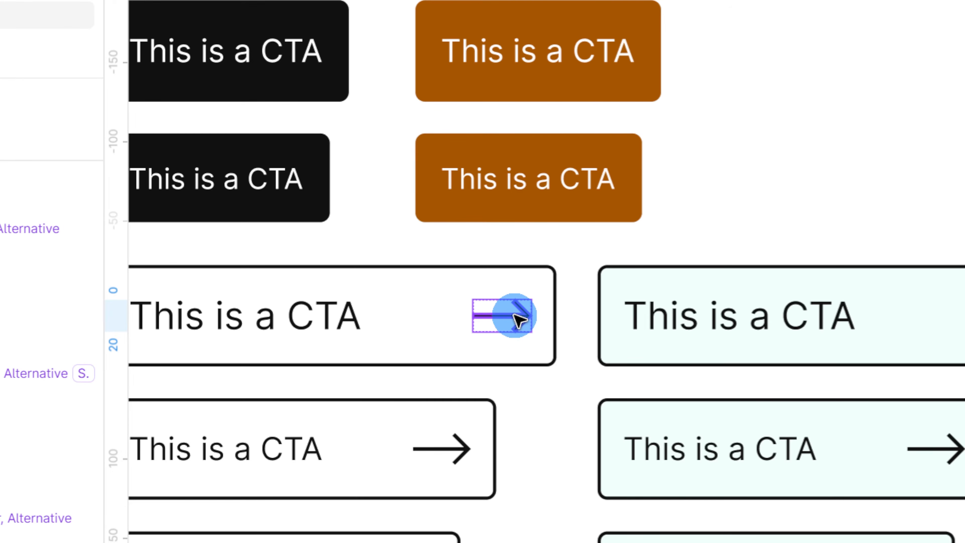
pyautogui.scroll(-1, 463, 448)
pyautogui.keyDown('shift'); pyautogui.click(458, 449); pyautogui.keyUp('shift')
pyautogui.scroll(-3, 441, 483)
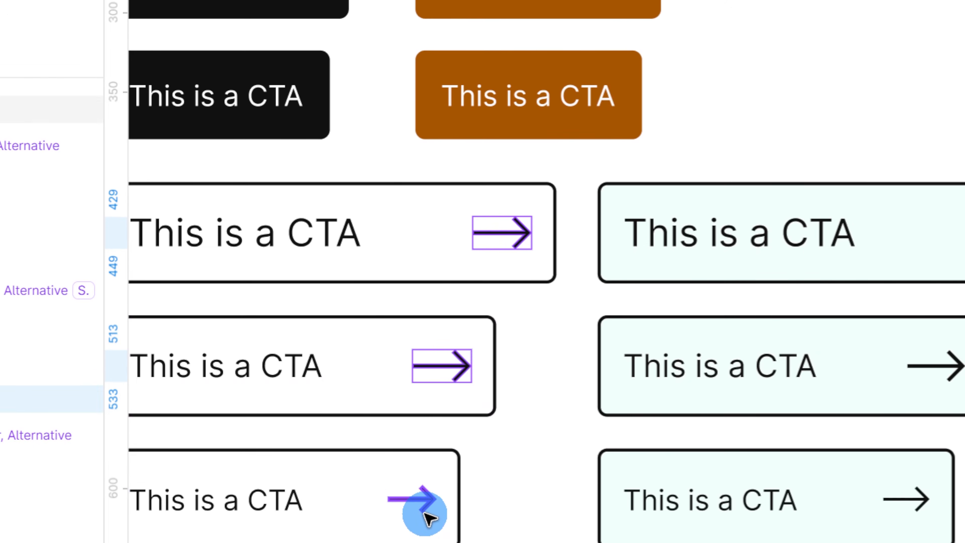
pyautogui.keyDown('shift'); pyautogui.click(424, 505); pyautogui.keyUp('shift')
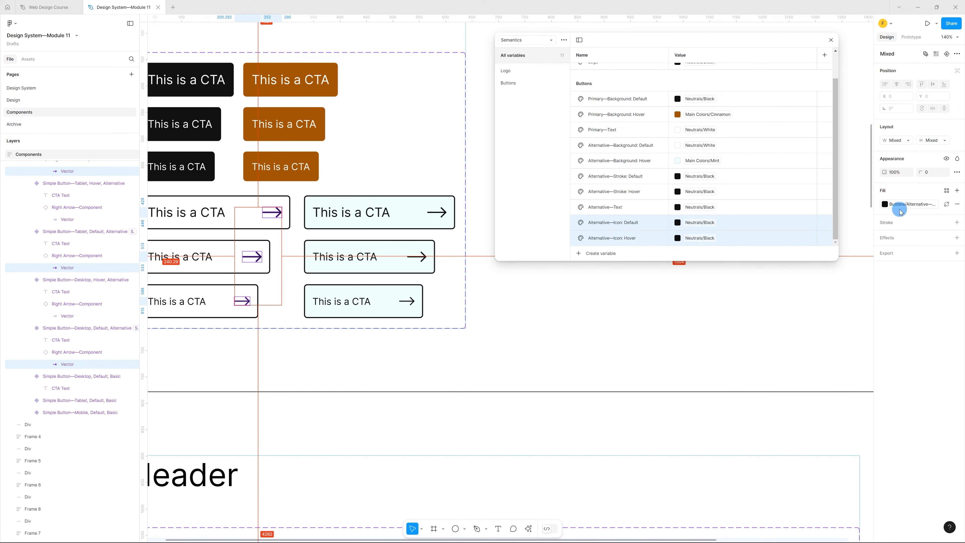
pyautogui.click(900, 209)
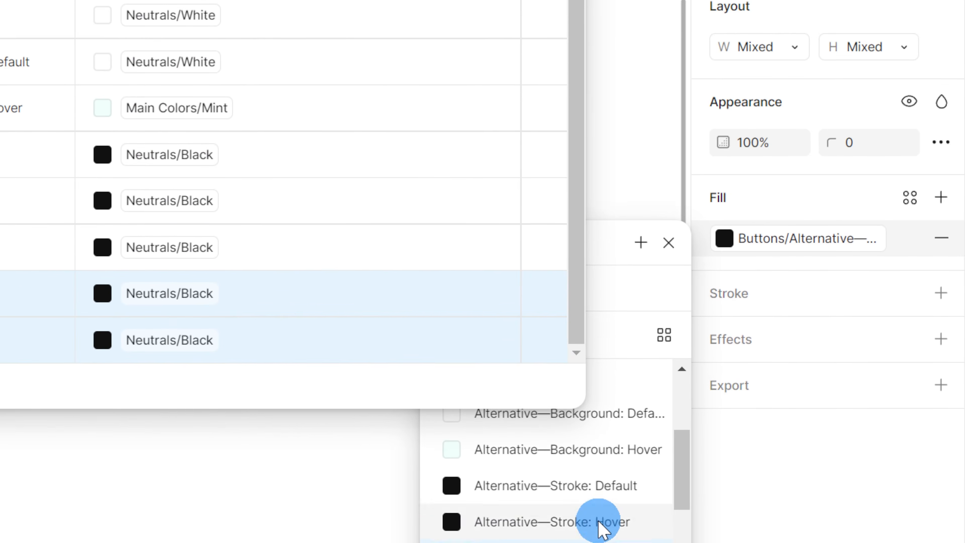
pyautogui.click(559, 464)
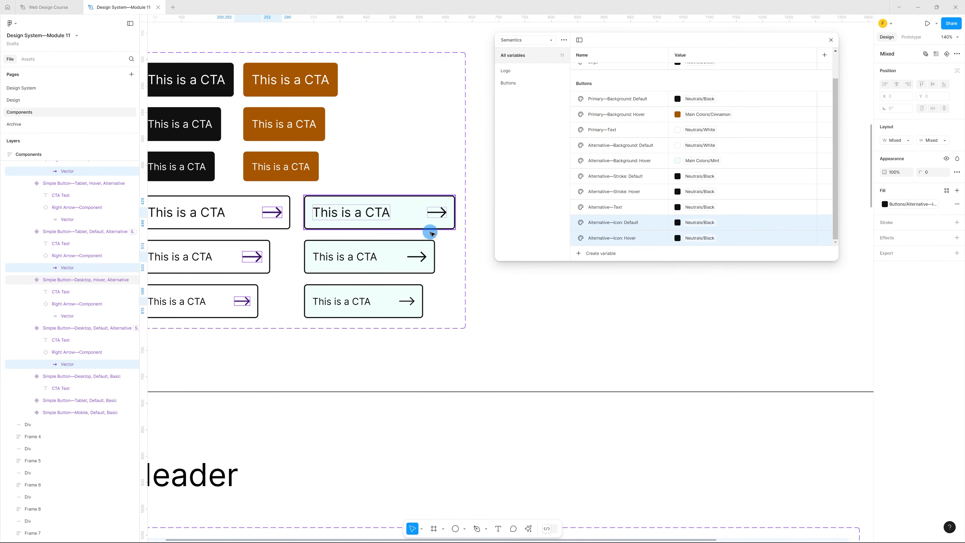
# - Apply the Alternative—Icon: Hover variable to the fill of the arrow vectors in the three mint alternative buttons
pyautogui.click(438, 219)
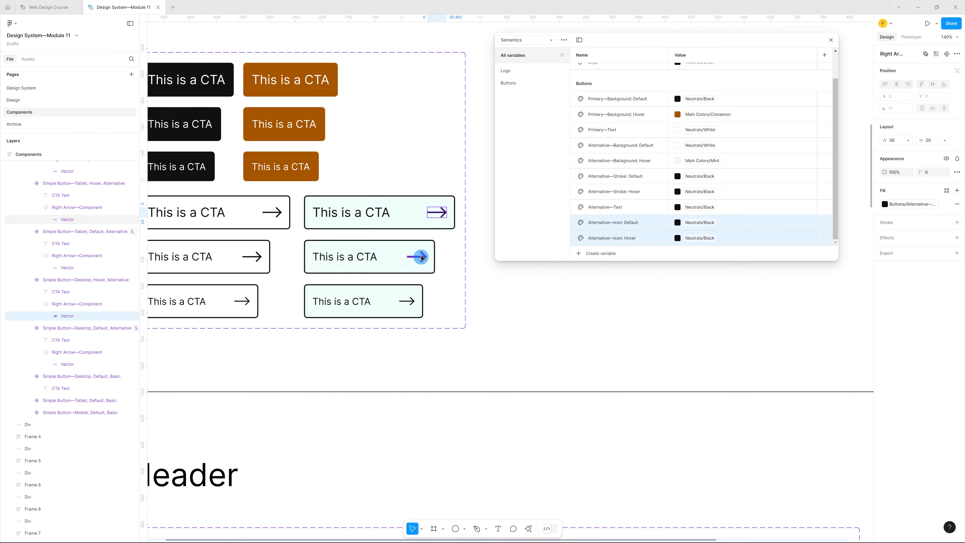
pyautogui.keyDown('shift'); pyautogui.click(411, 303); pyautogui.keyUp('shift')
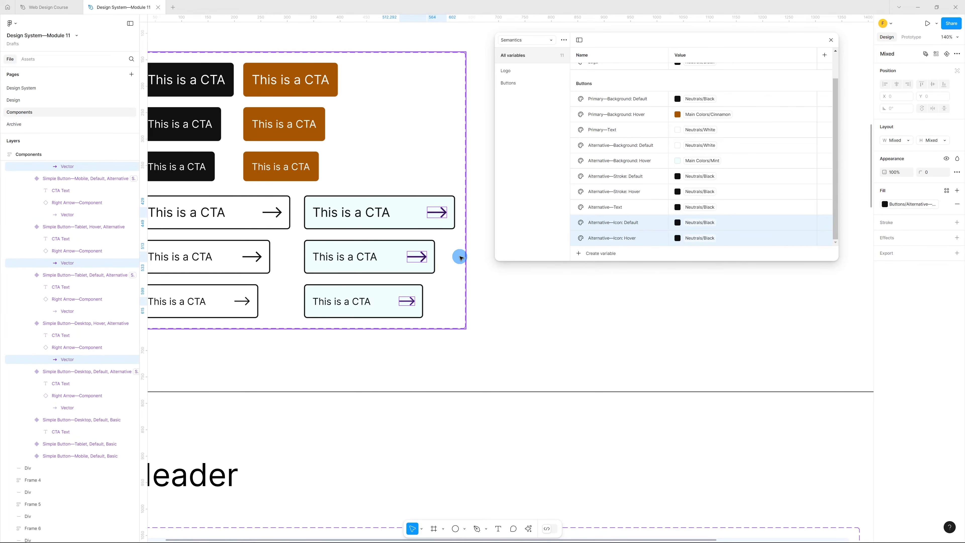
pyautogui.click(910, 204)
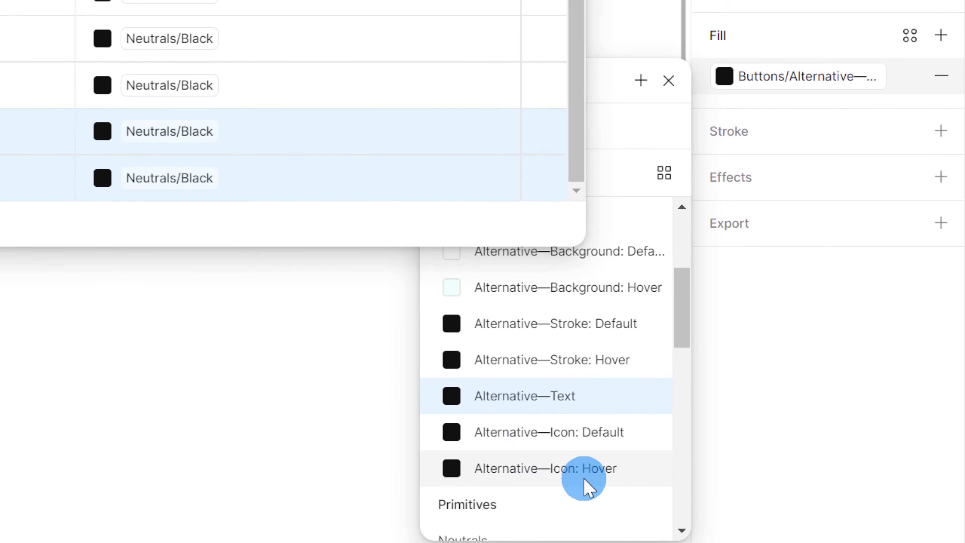
pyautogui.click(544, 456)
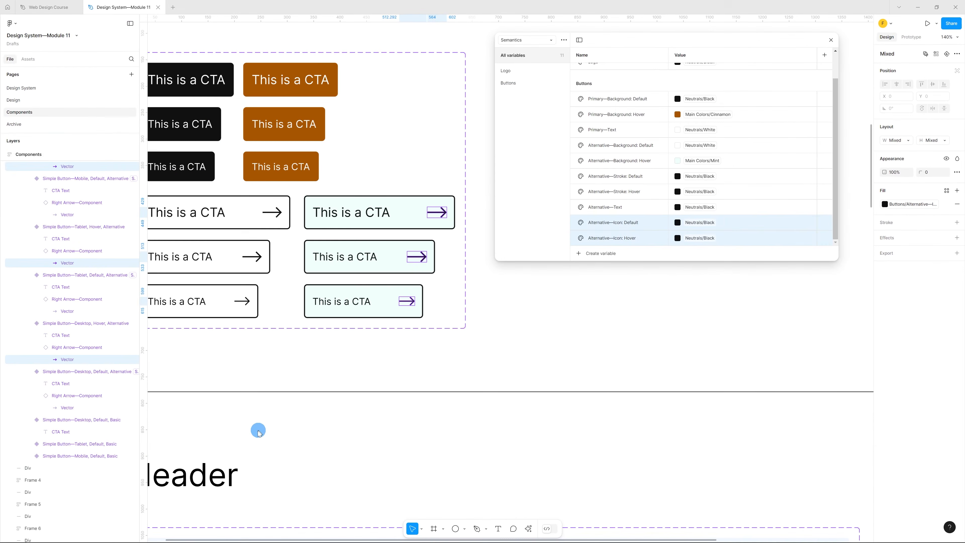
# - Create a color variable named Right Arrow in the Semantics collection and alias it to Neutrals/Black
pyautogui.scroll(-5, 619, 287)
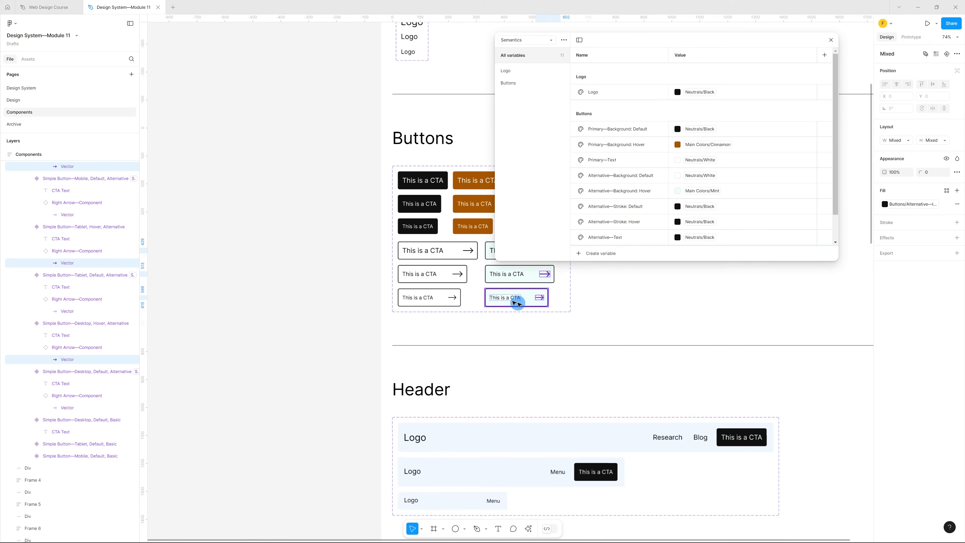
pyautogui.scroll(6, 517, 302)
pyautogui.scroll(5, 449, 265)
pyautogui.scroll(8, 438, 234)
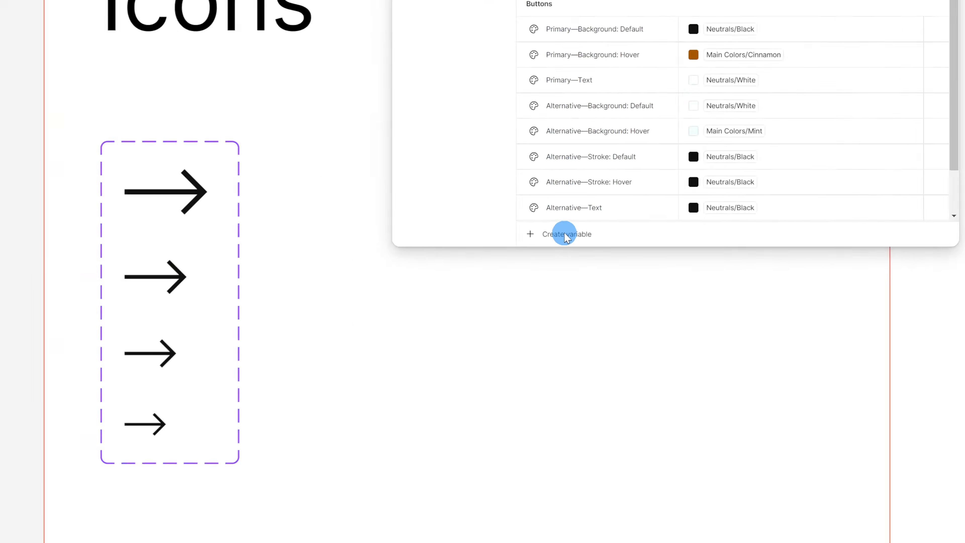
pyautogui.click(599, 253)
pyautogui.click(477, 236)
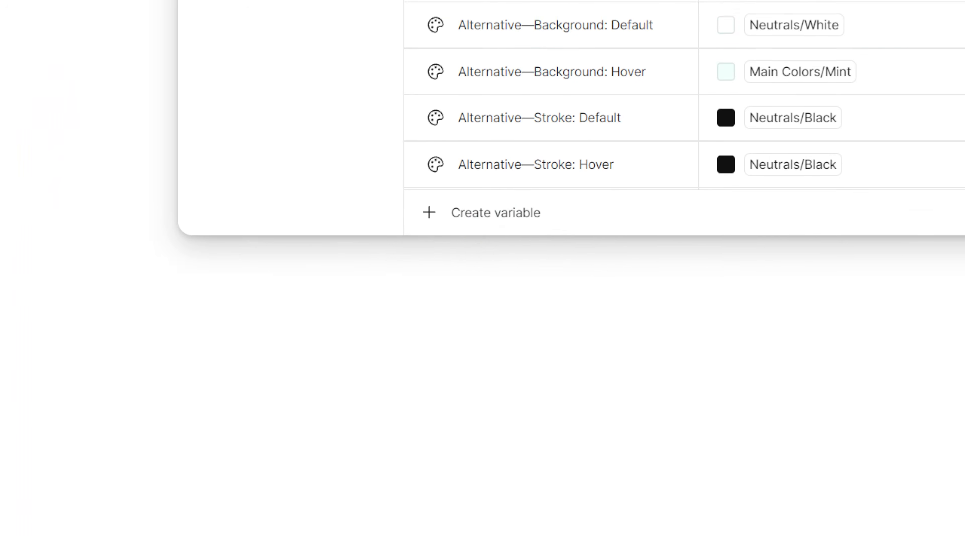
pyautogui.write('Right Arro')
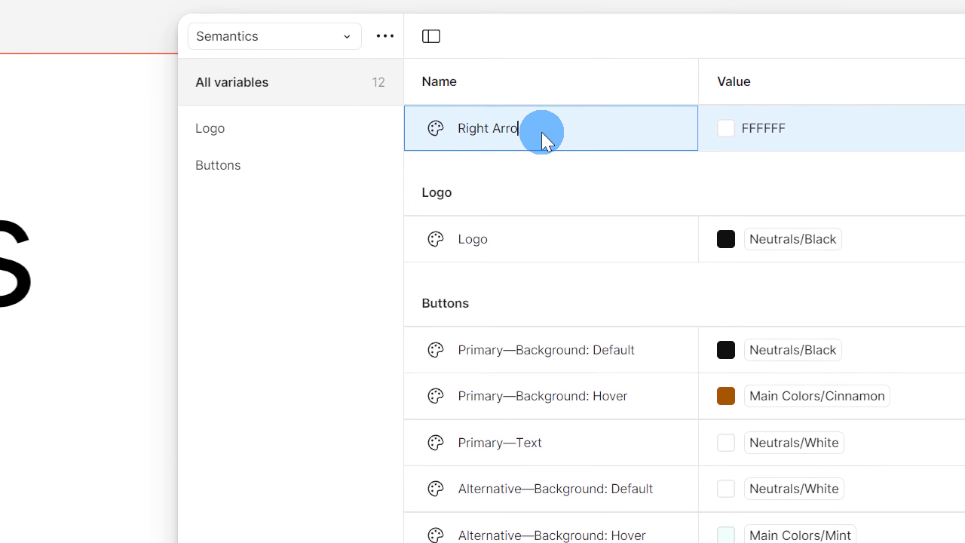
pyautogui.click(726, 131)
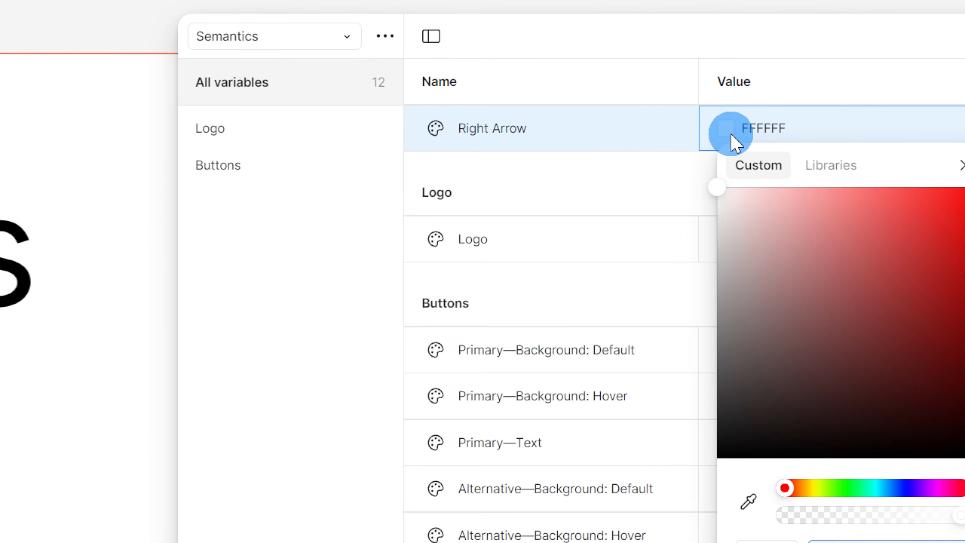
pyautogui.click(829, 167)
pyautogui.scroll(-12, 844, 356)
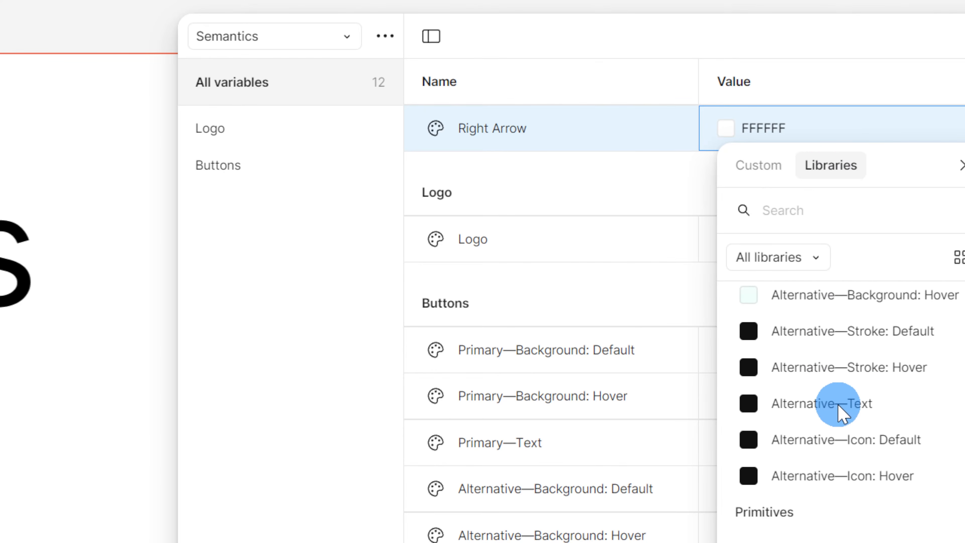
pyautogui.scroll(-1, 805, 429)
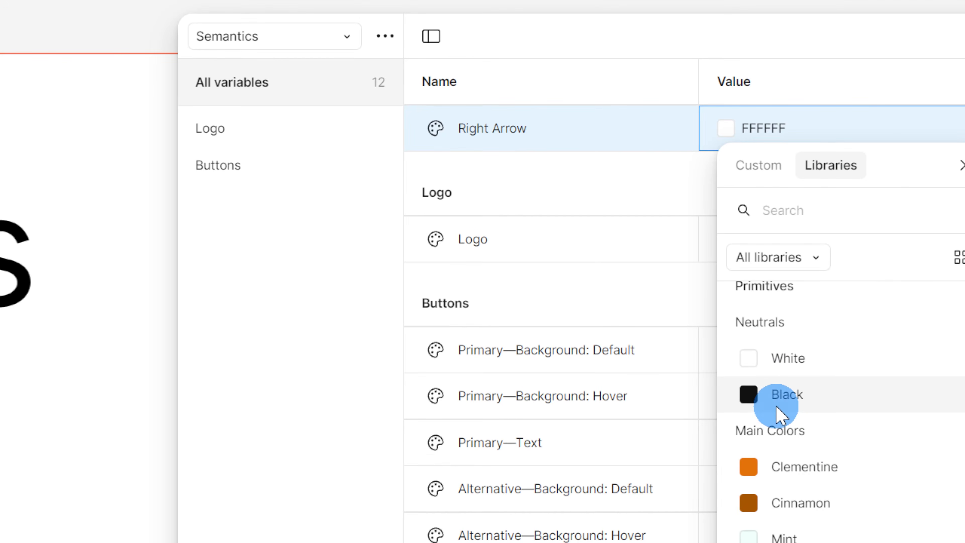
pyautogui.click(863, 397)
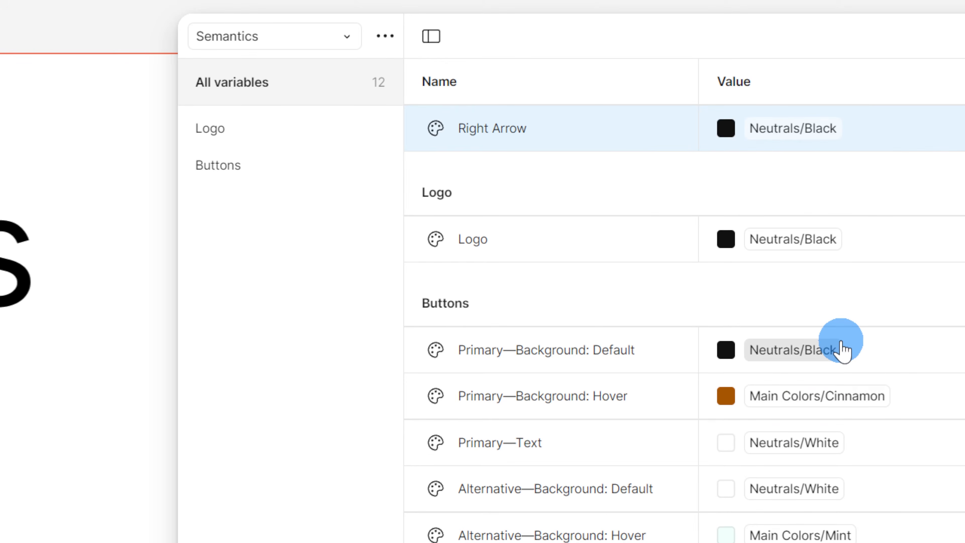
# - Put the Right Arrow variable in a new group named Icons and show all Semantics variables
pyautogui.rightClick(604, 137)
pyautogui.click(671, 223)
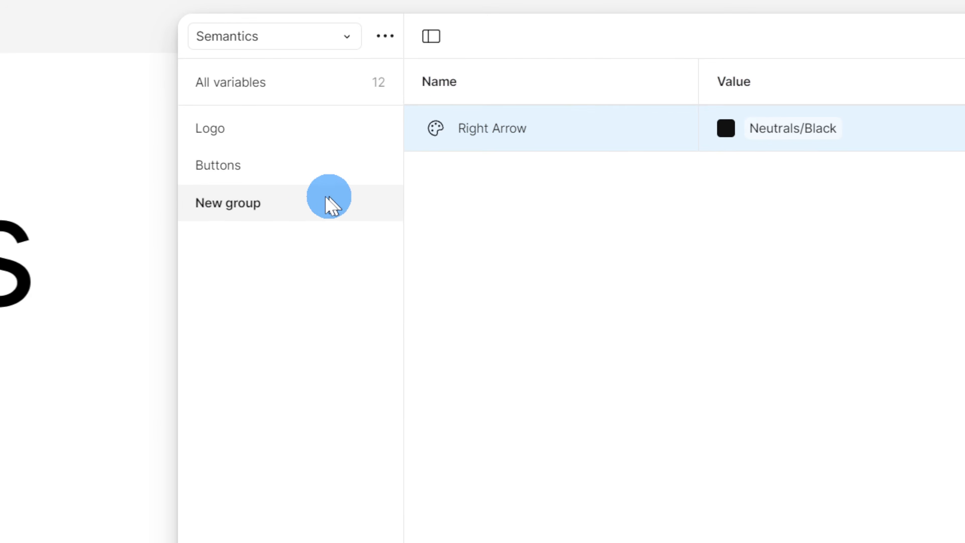
pyautogui.click(232, 211)
pyautogui.doubleClick(367, 213)
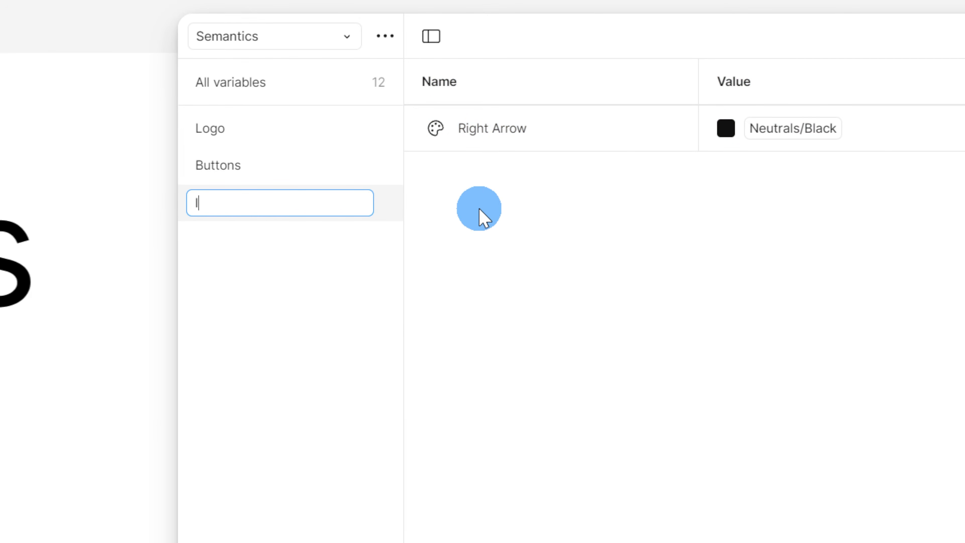
pyautogui.press('Return')
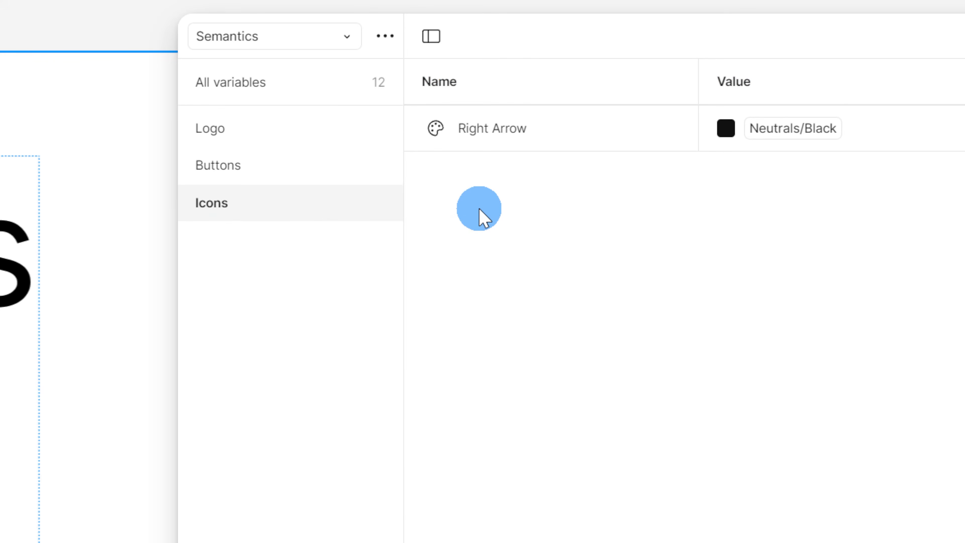
pyautogui.click(291, 95)
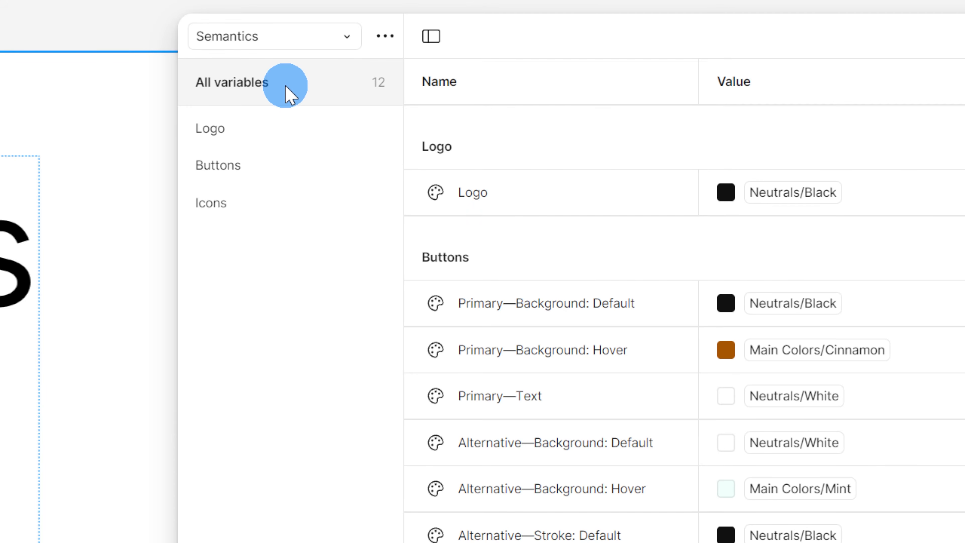
# - Apply the Icons group's Right Arrow variable to the black color of all arrows in the Right Arrow component set
pyautogui.scroll(-6, 669, 291)
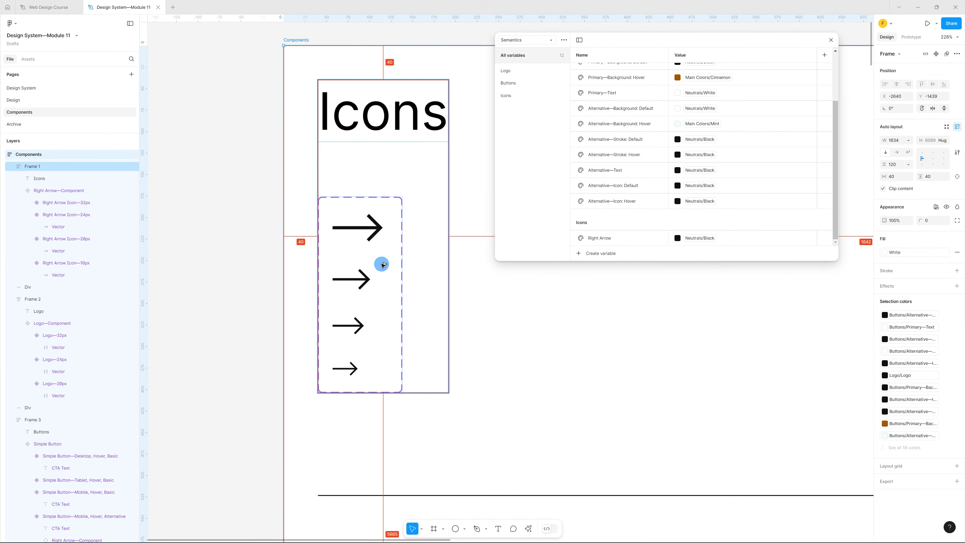
pyautogui.click(382, 265)
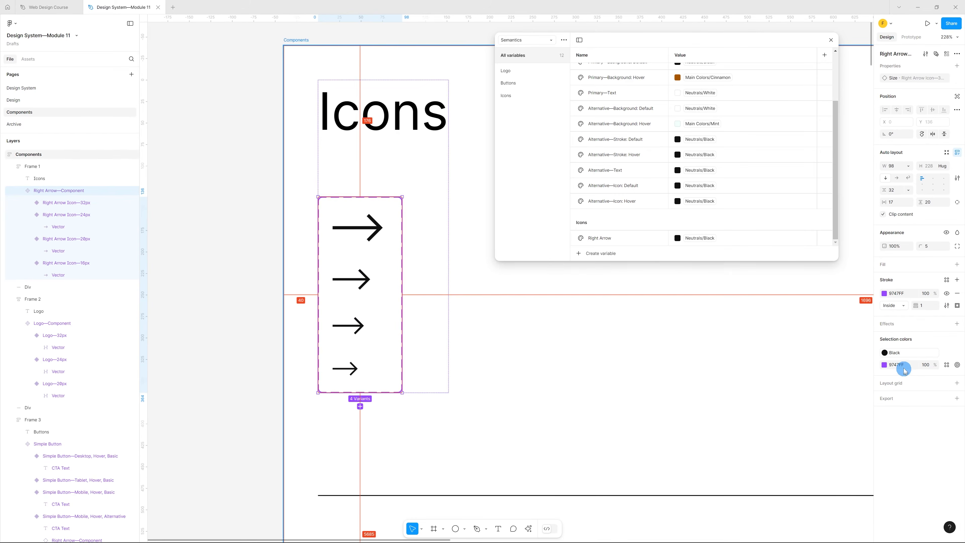
pyautogui.click(903, 354)
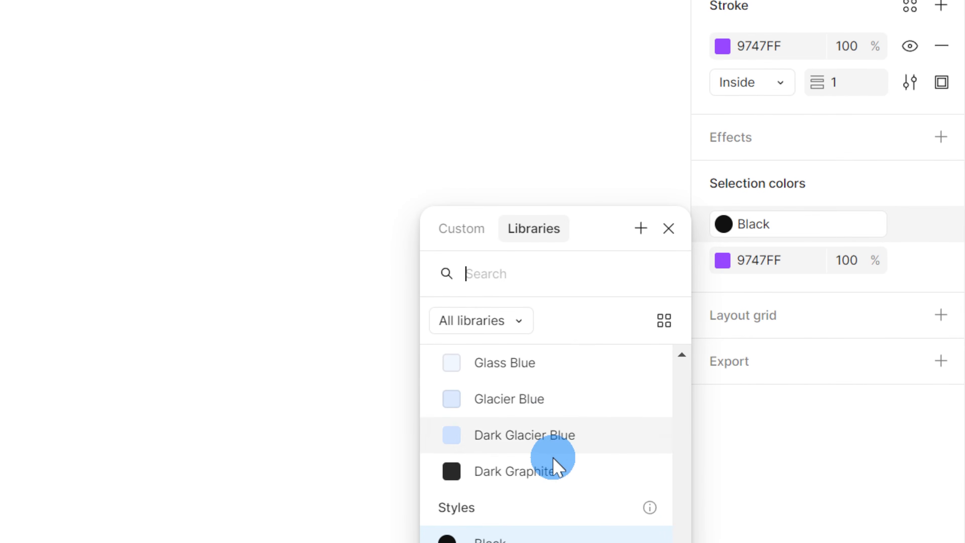
pyautogui.scroll(-10, 559, 468)
pyautogui.scroll(6, 566, 475)
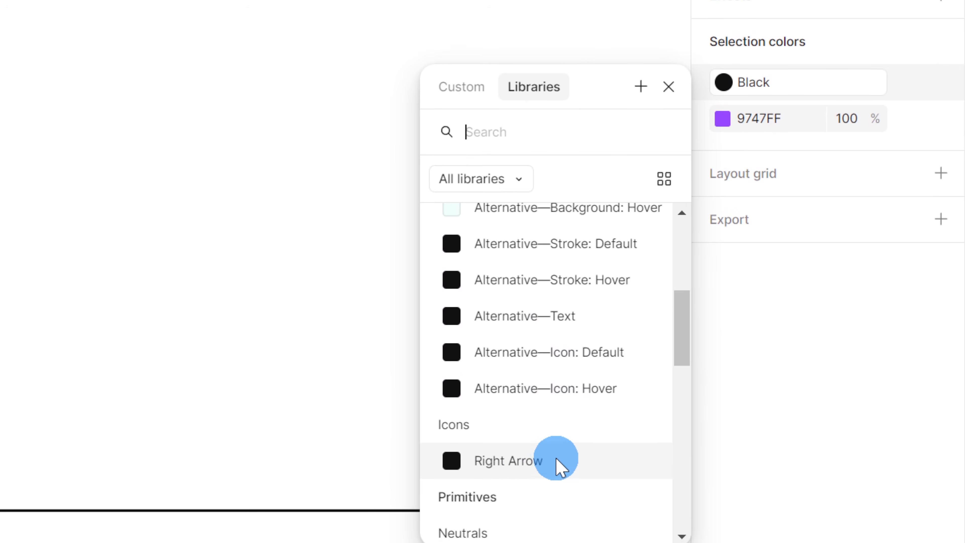
pyautogui.click(554, 462)
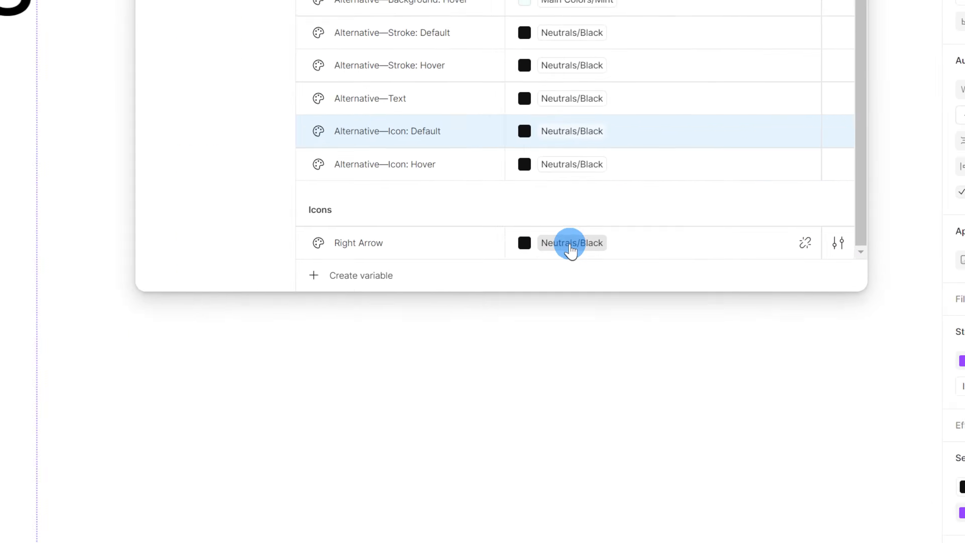
# - Alias the Right Arrow variable to Main Colors/Clementine and check the arrows in the icon and button components
pyautogui.click(699, 240)
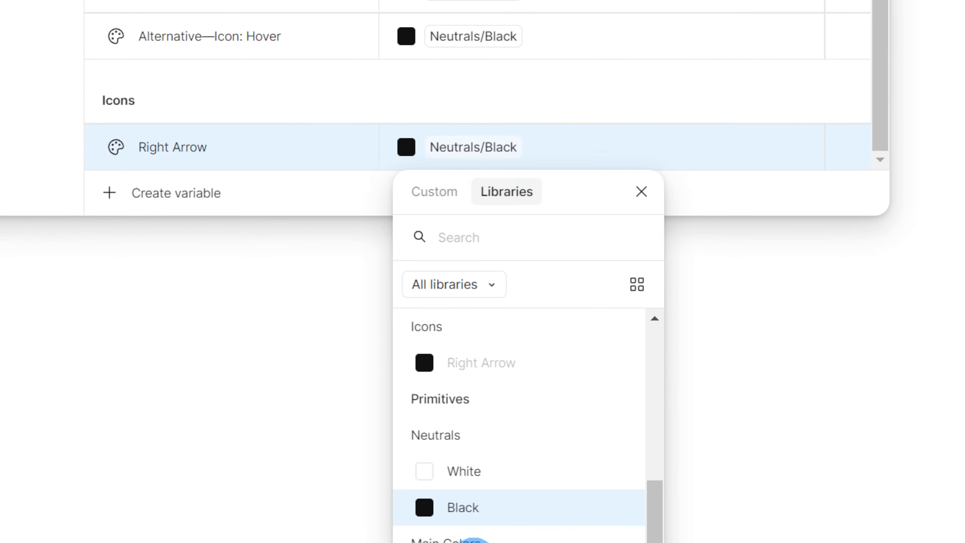
pyautogui.click(475, 541)
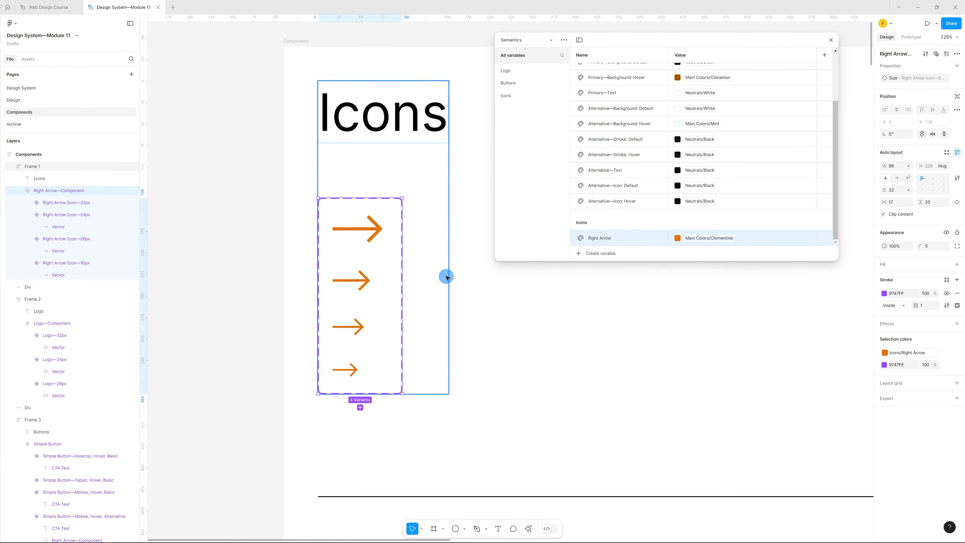
pyautogui.scroll(-15, 447, 277)
pyautogui.scroll(-10, 464, 277)
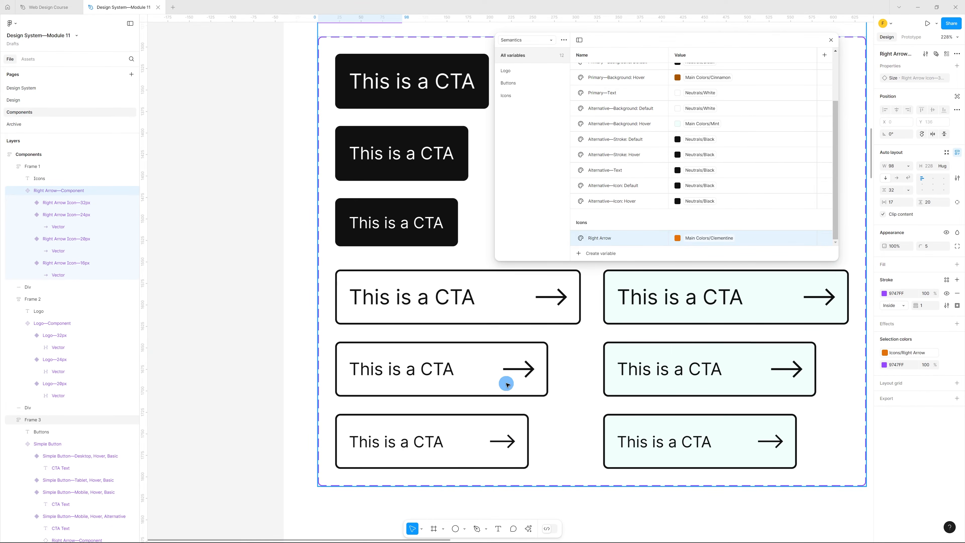
# - Alias the Alternative—Icon: Default variable to Main Colors/Dark Glacier Blue
pyautogui.scroll(2, 669, 219)
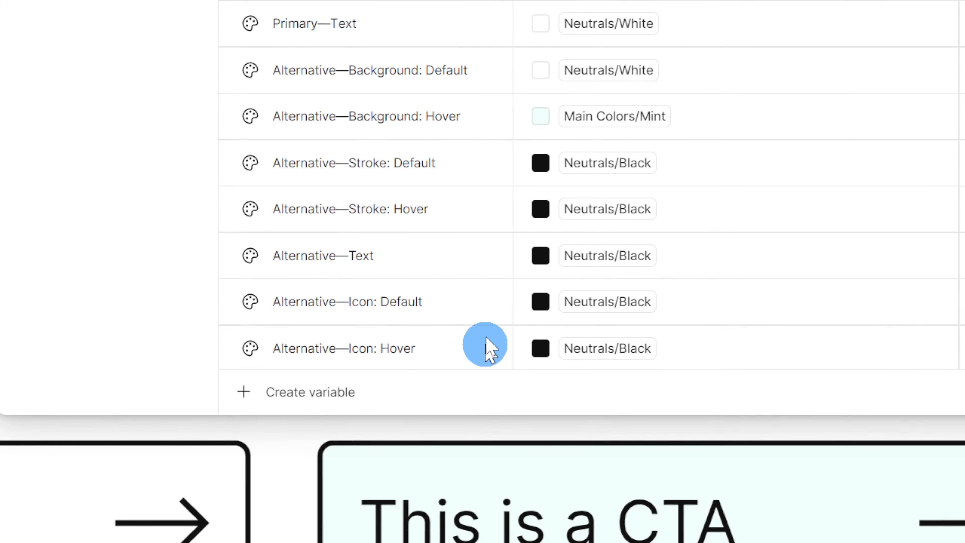
pyautogui.scroll(-2, 661, 228)
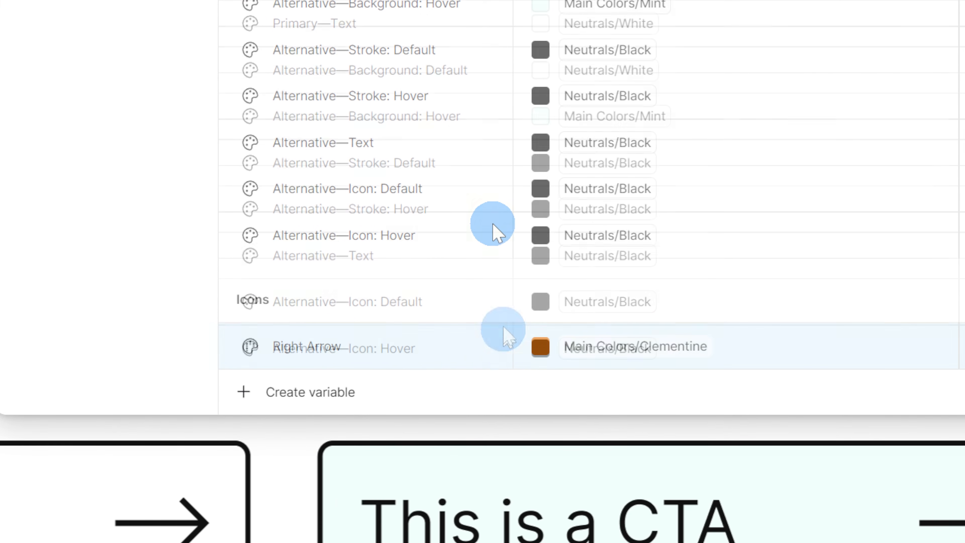
pyautogui.click(544, 192)
pyautogui.click(573, 188)
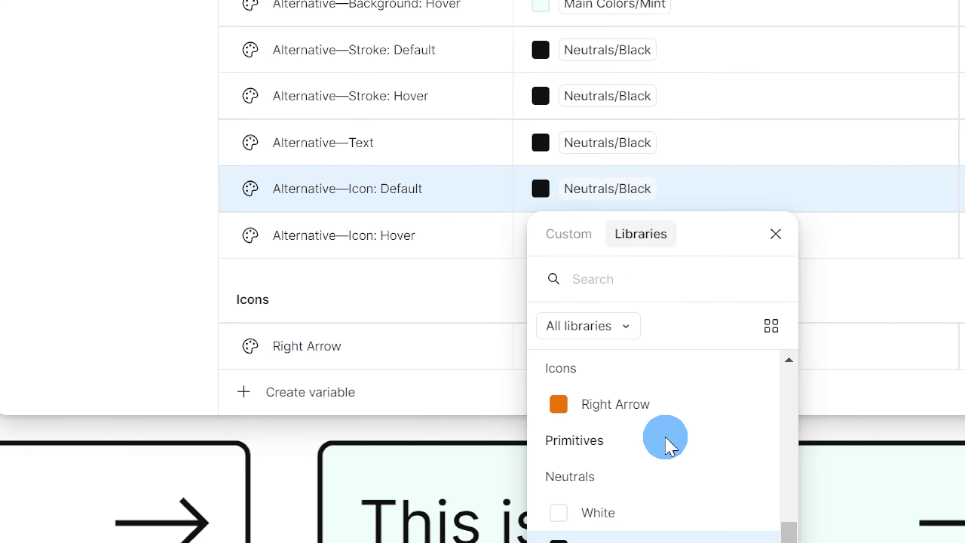
pyautogui.scroll(-2, 666, 438)
pyautogui.click(640, 494)
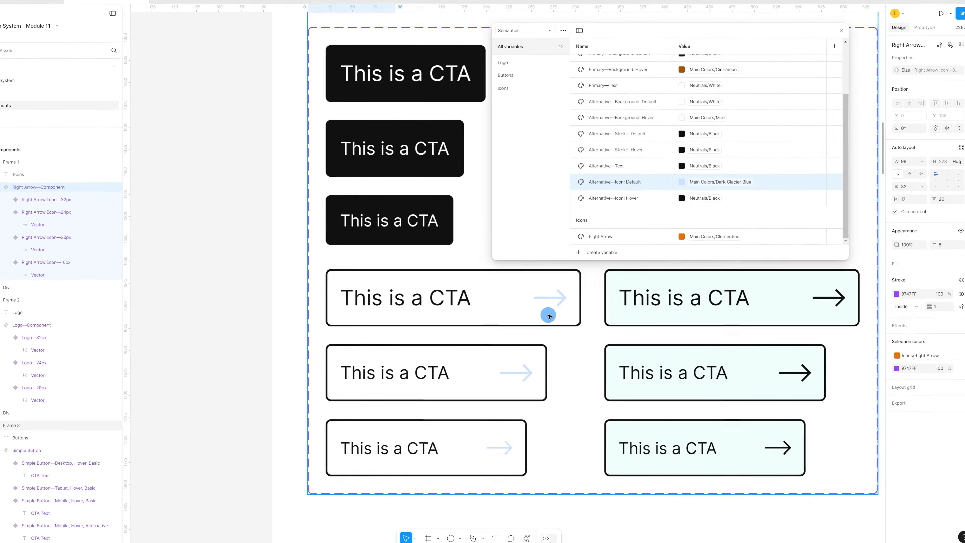
# - Check the arrows in the components and alias the Right Arrow variable back to Neutrals/Black
pyautogui.scroll(-3, 486, 376)
pyautogui.scroll(4, 456, 376)
pyautogui.scroll(6, 421, 364)
pyautogui.keyDown('ctrl'); pyautogui.scroll(5, 441, 217); pyautogui.keyUp('ctrl')
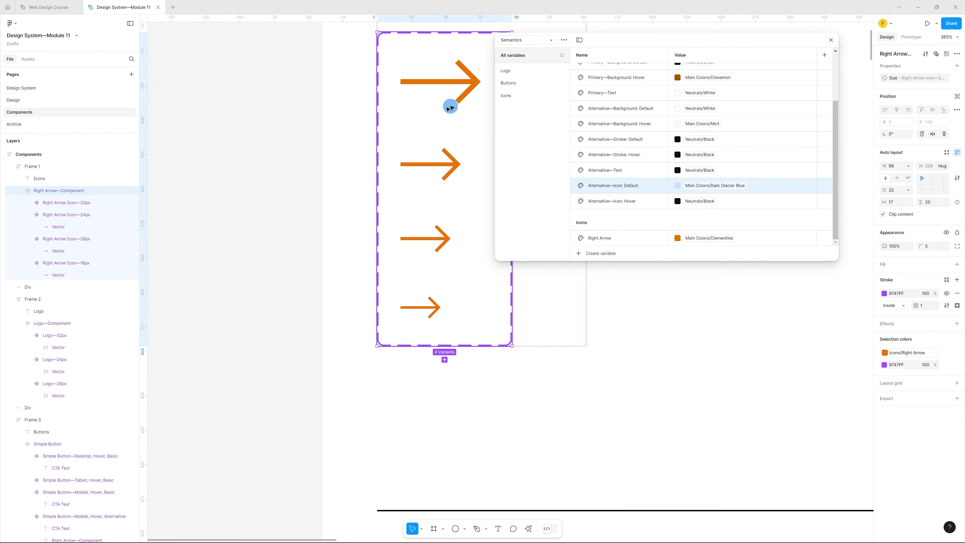
pyautogui.click(686, 244)
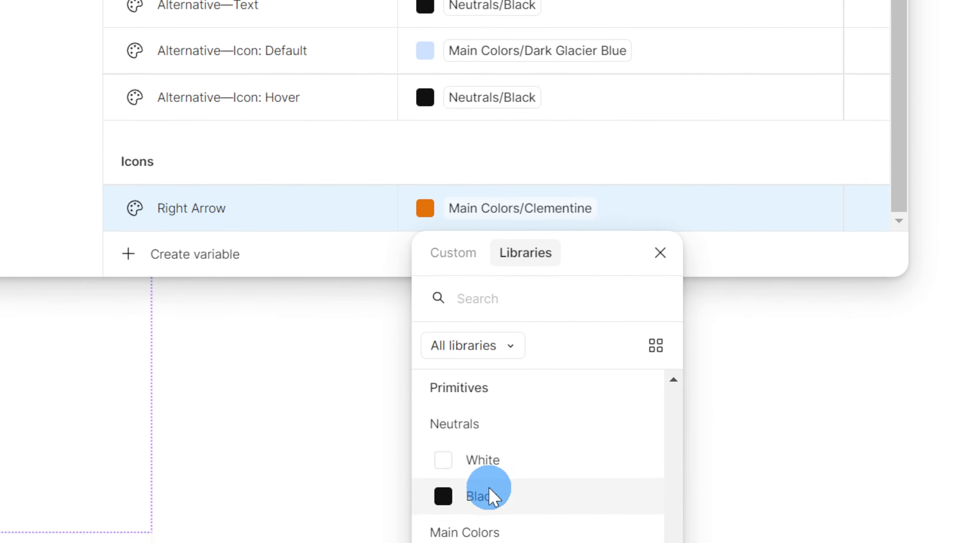
pyautogui.click(490, 494)
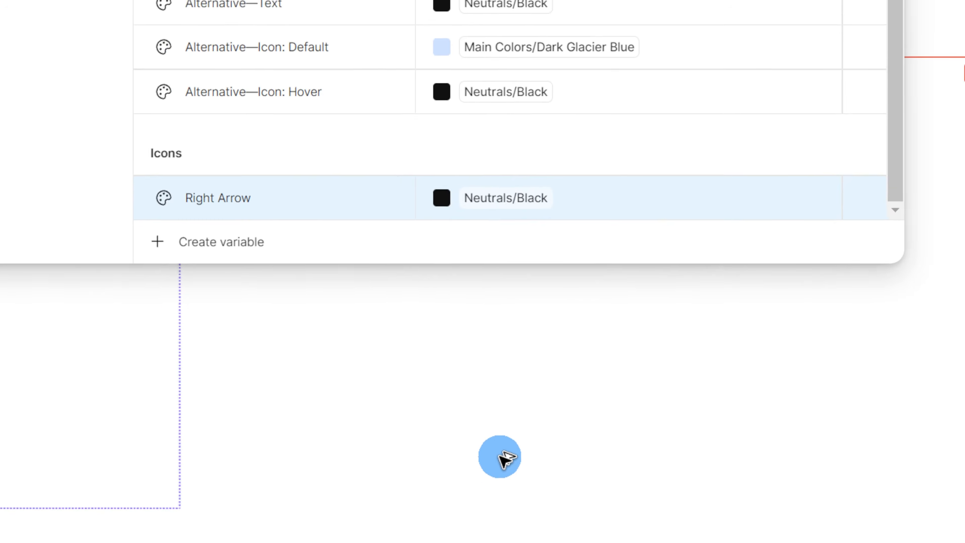
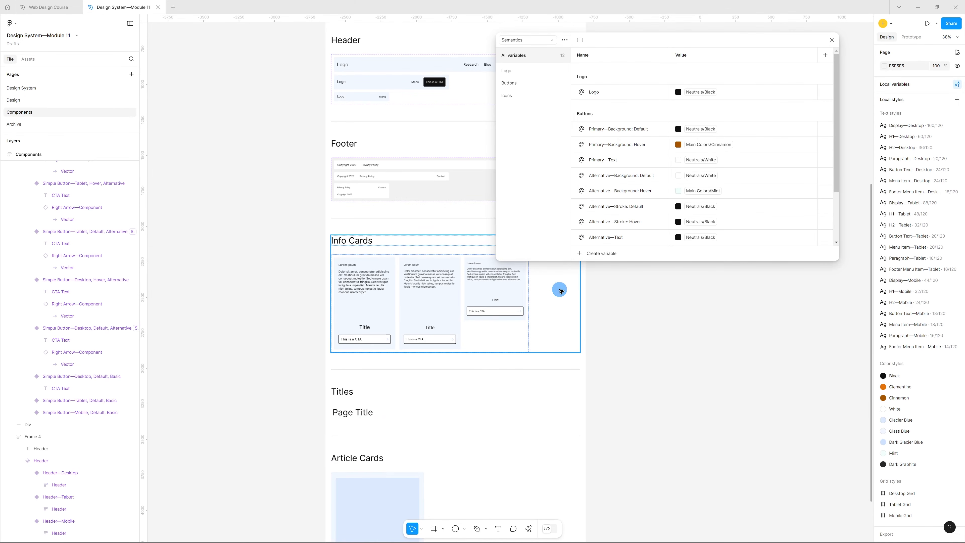
# - Create a color variable named Cards/Info Cards in the Semantics collection so it sits in a Cards group
pyautogui.scroll(-5, 382, 302)
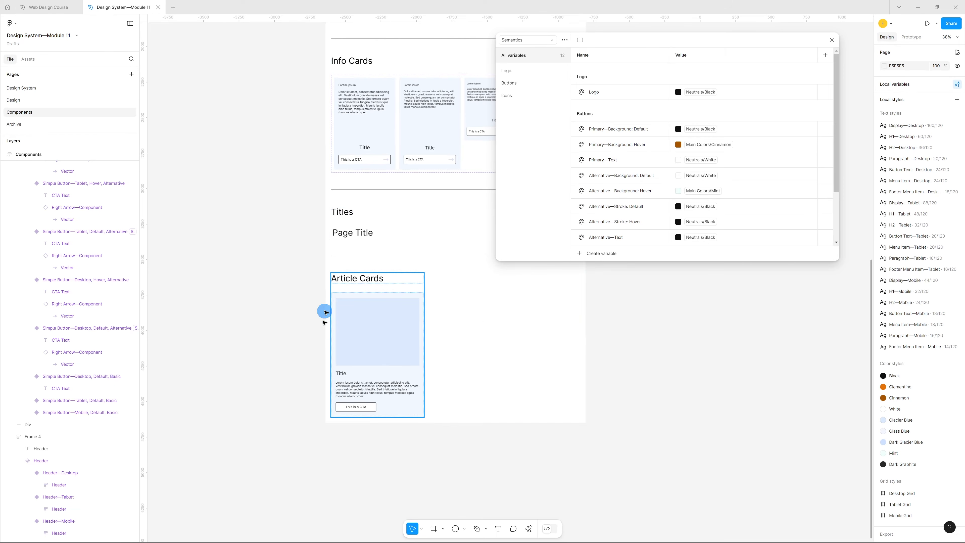
pyautogui.scroll(3, 441, 391)
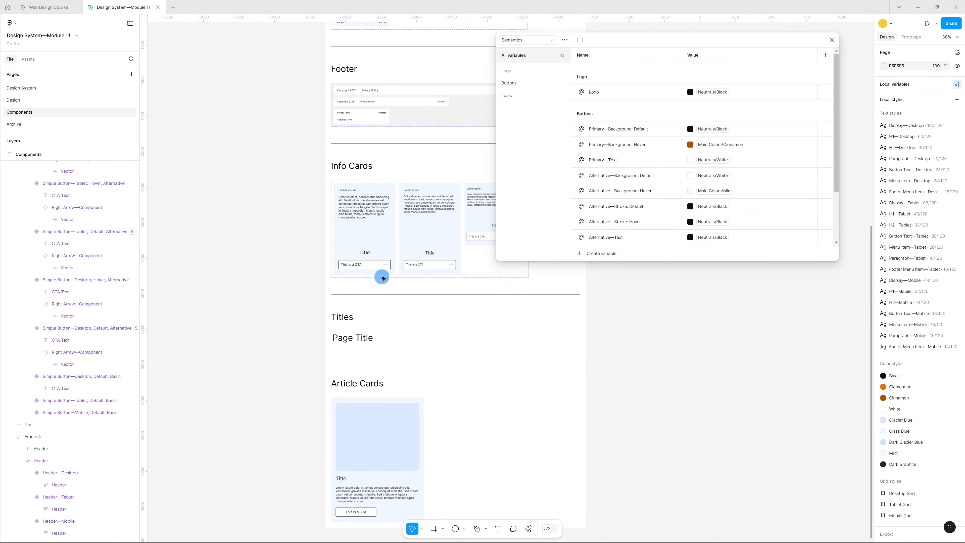
pyautogui.click(592, 256)
pyautogui.click(595, 270)
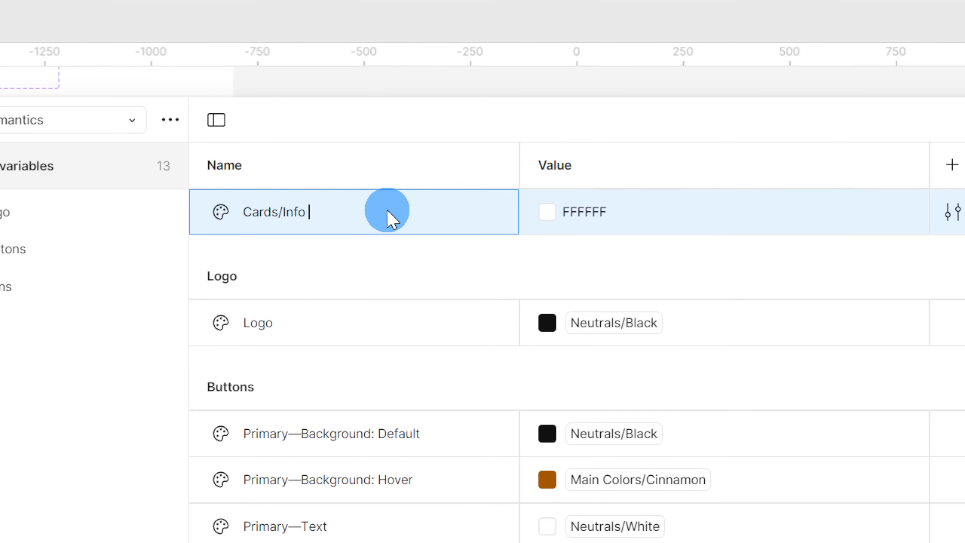
pyautogui.press('Return')
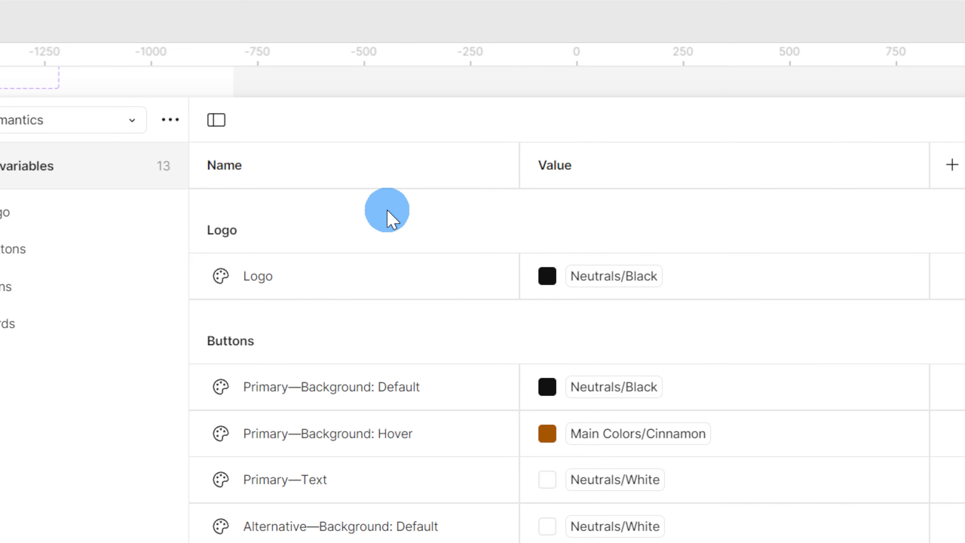
pyautogui.scroll(-8, 391, 218)
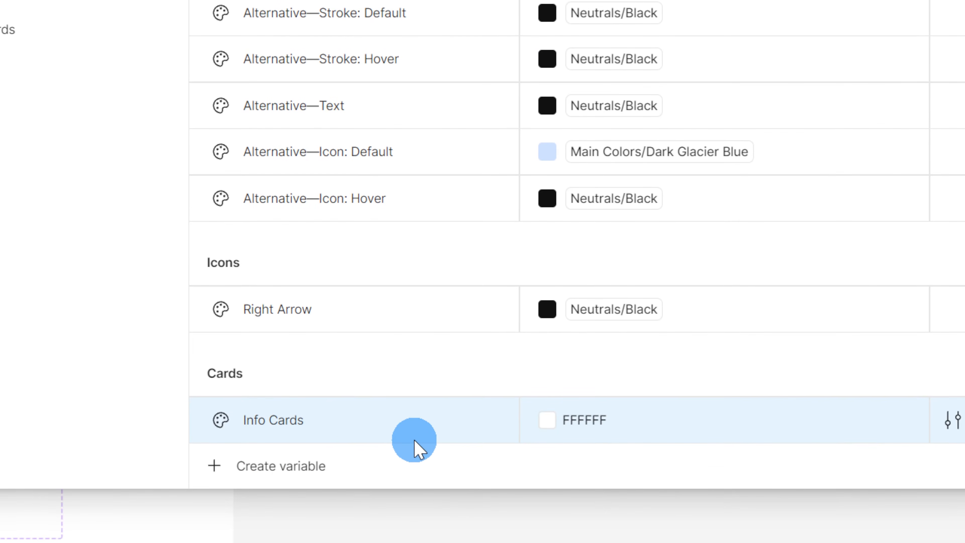
# - Put the Info Cards variable in a new subgroup of Cards named Info Cards
pyautogui.rightClick(332, 422)
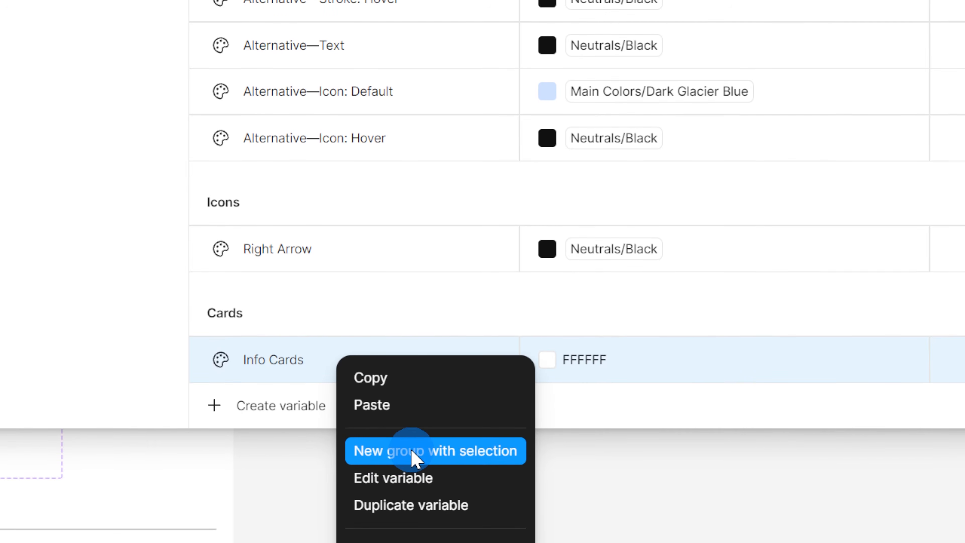
pyautogui.click(416, 453)
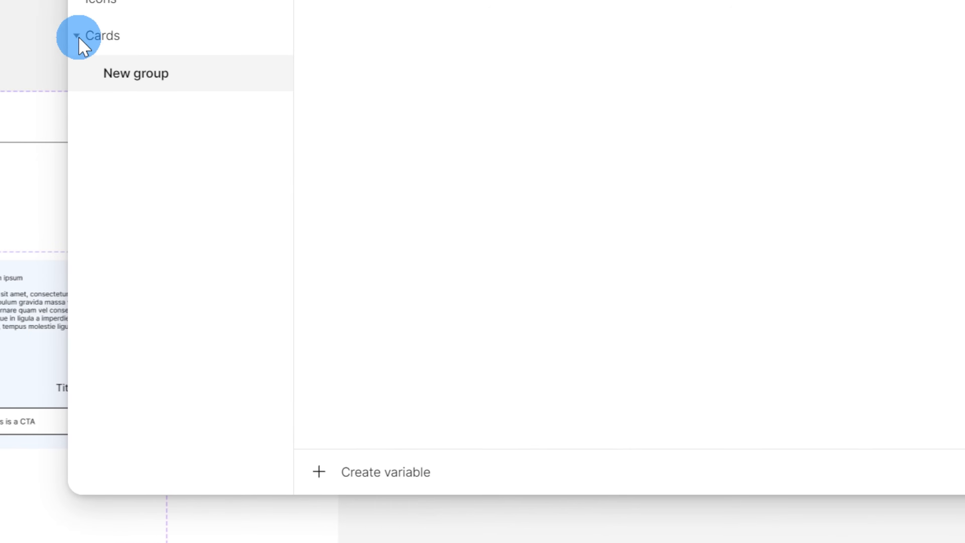
pyautogui.doubleClick(164, 112)
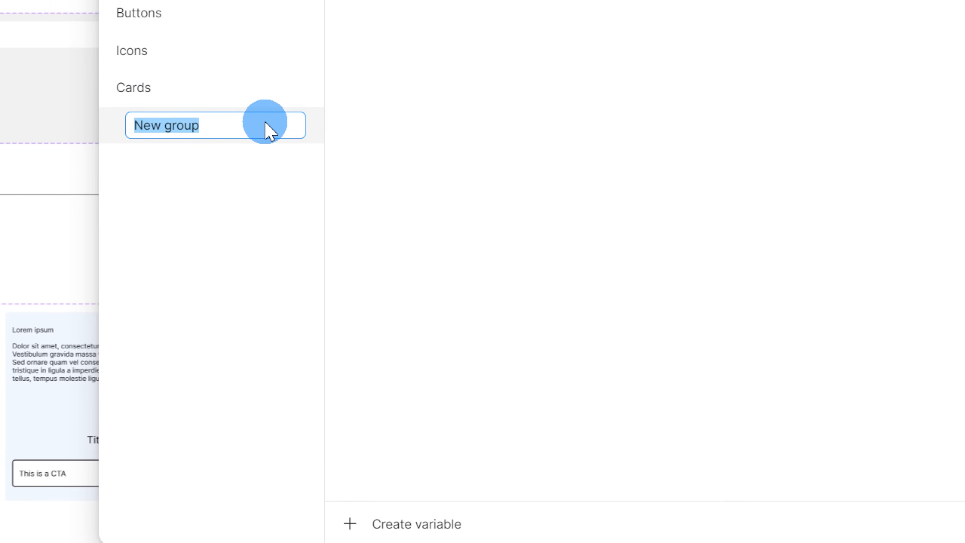
pyautogui.write('Info Cards')
pyautogui.press('Return')
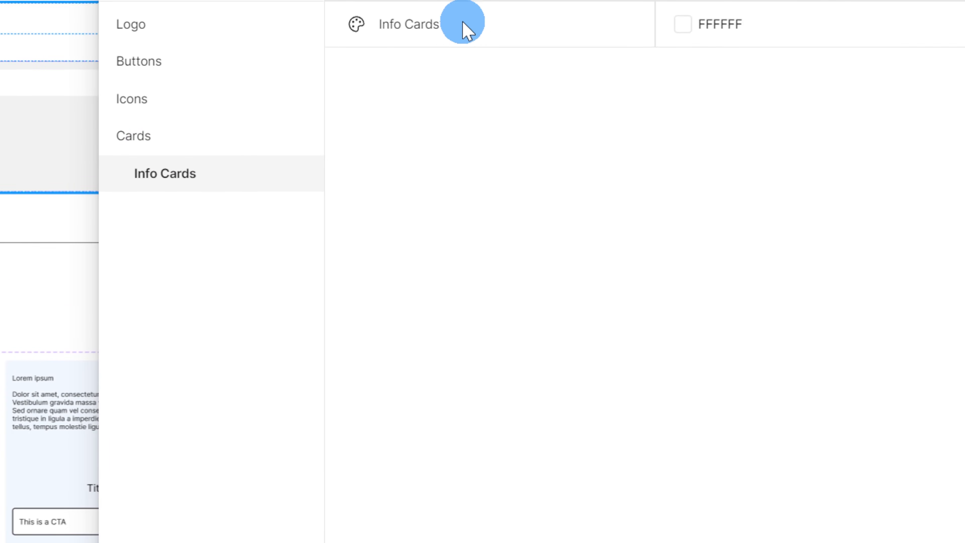
# - Rename the Info Cards variable to Info Cards—Background and alias it to Main Colors/Glass Blue
pyautogui.doubleClick(488, 102)
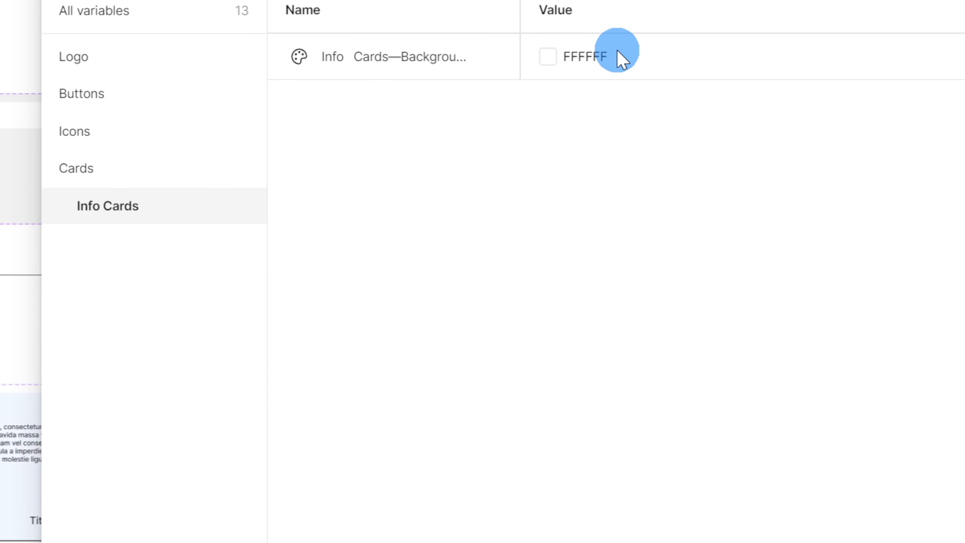
pyautogui.click(610, 51)
pyautogui.rightClick(609, 51)
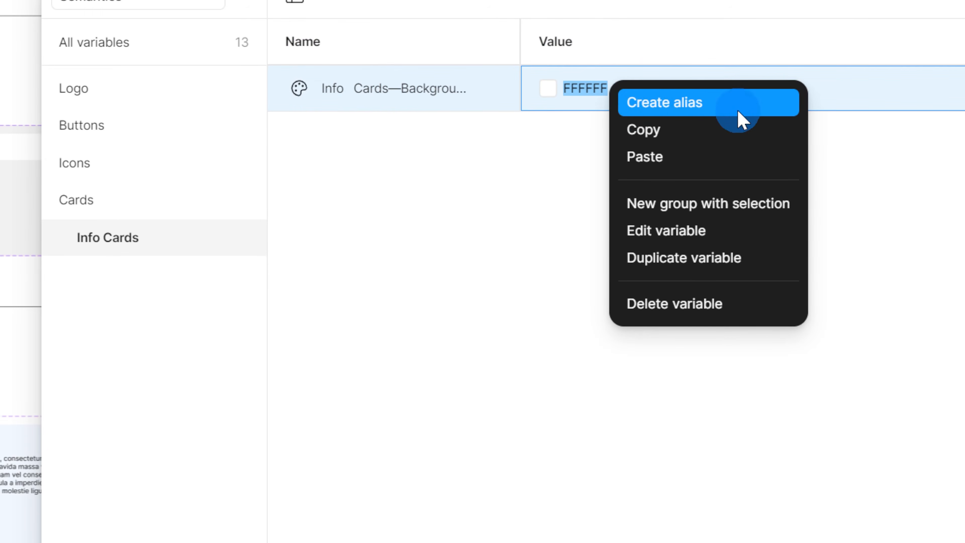
pyautogui.click(534, 127)
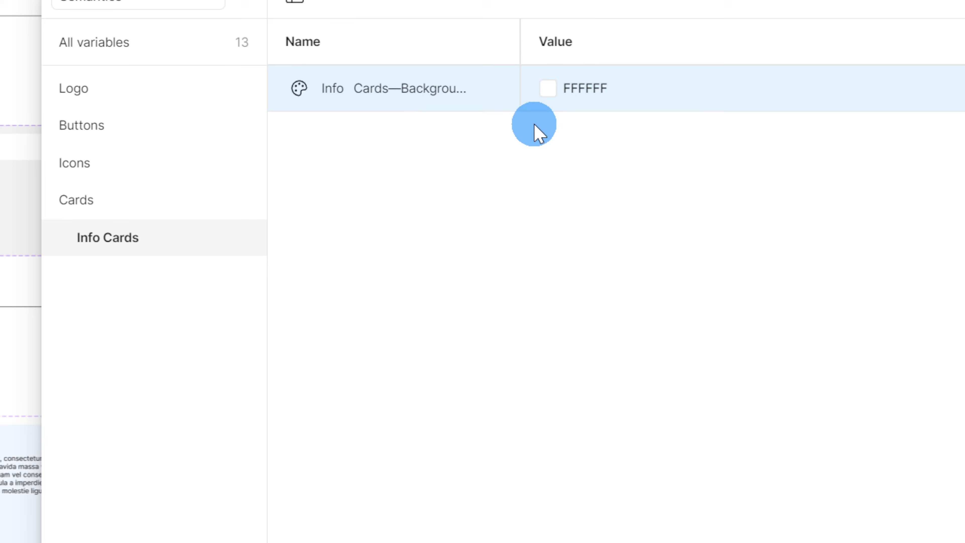
pyautogui.click(553, 92)
pyautogui.click(655, 127)
pyautogui.scroll(-5, 652, 424)
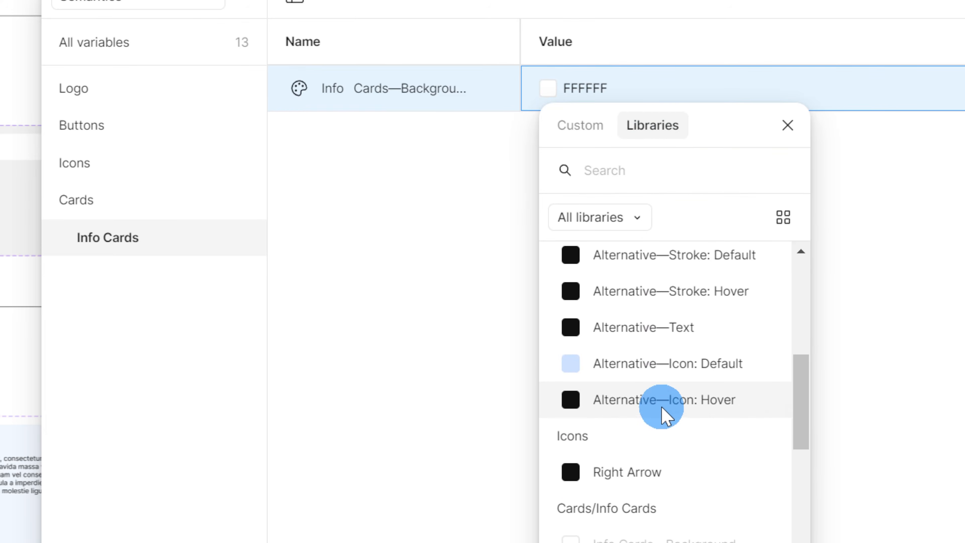
pyautogui.scroll(-10, 662, 412)
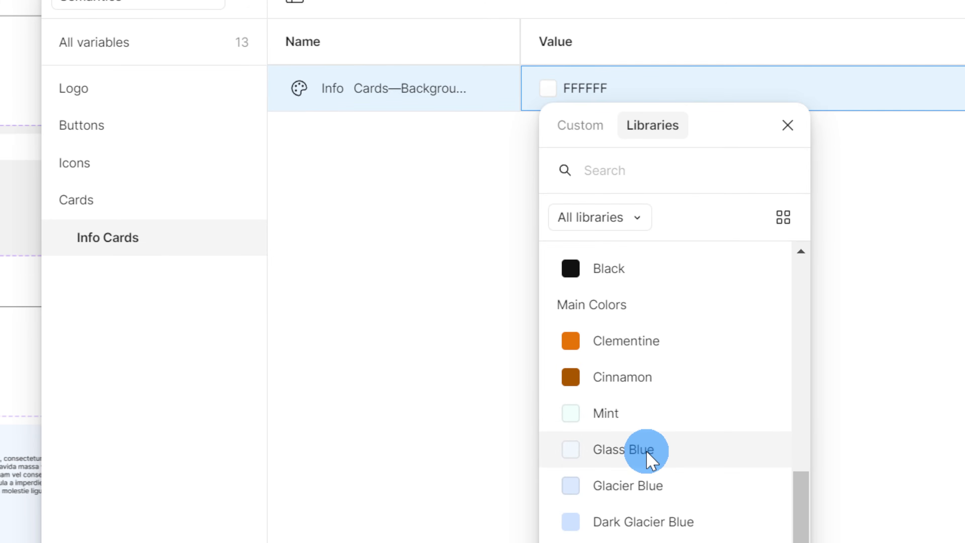
pyautogui.click(647, 452)
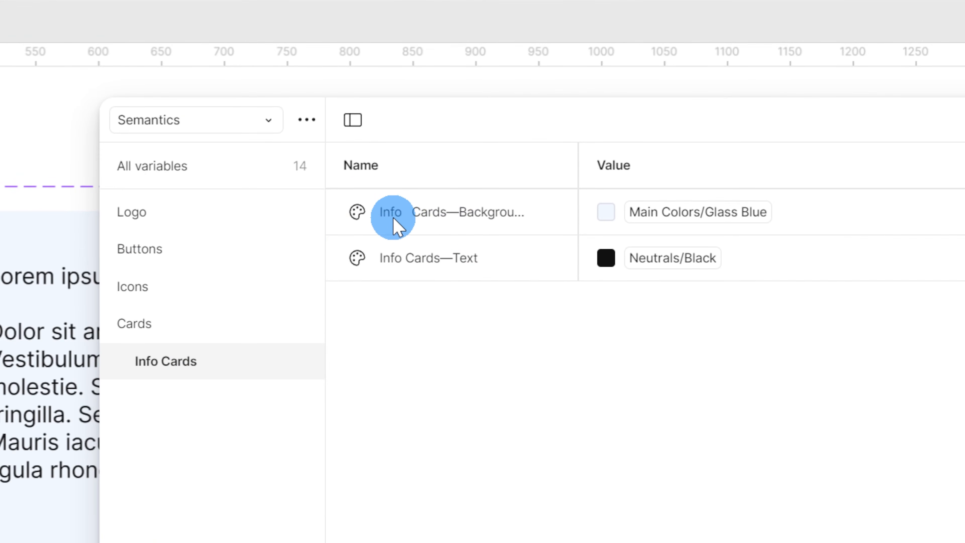
# - Try to remove the extra space between Info and Cards in the Info Cards—Background variable's name
pyautogui.doubleClick(409, 218)
pyautogui.click(405, 210)
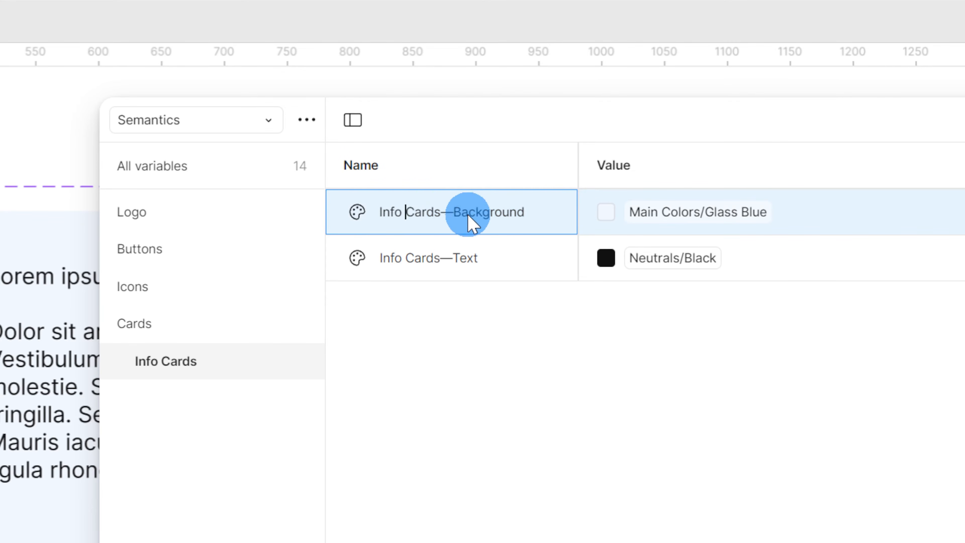
pyautogui.click(558, 214)
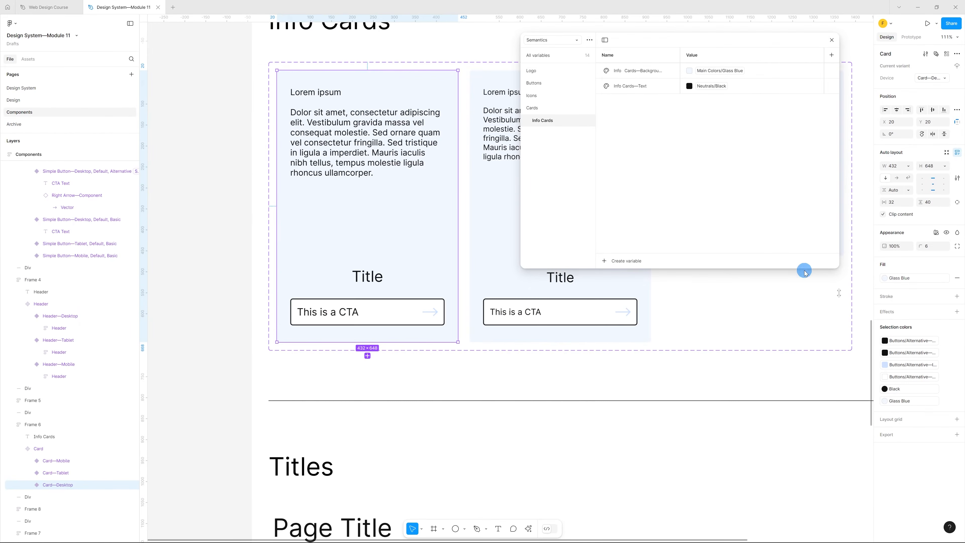
# - Apply the Info Cards—Background variable to the fill of the desktop info card
pyautogui.click(884, 277)
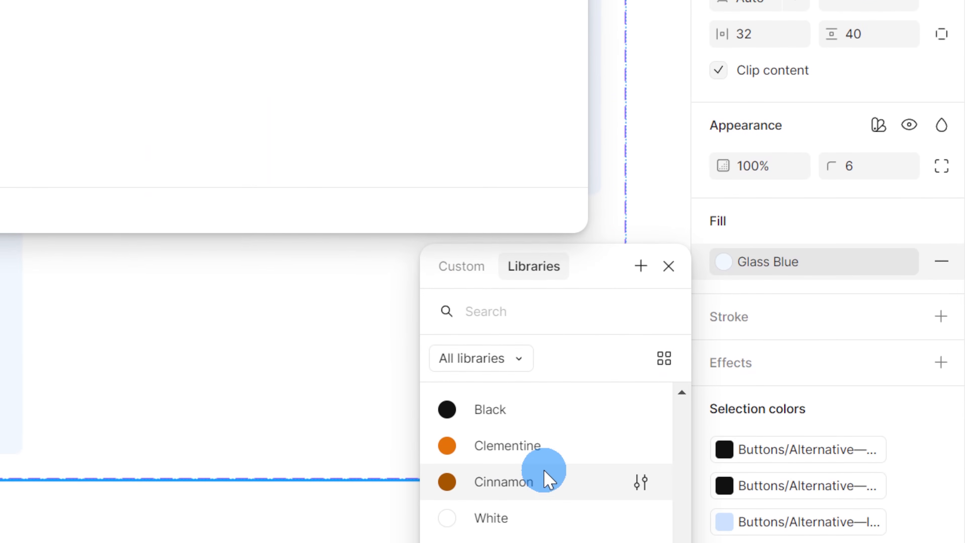
pyautogui.scroll(-10, 559, 493)
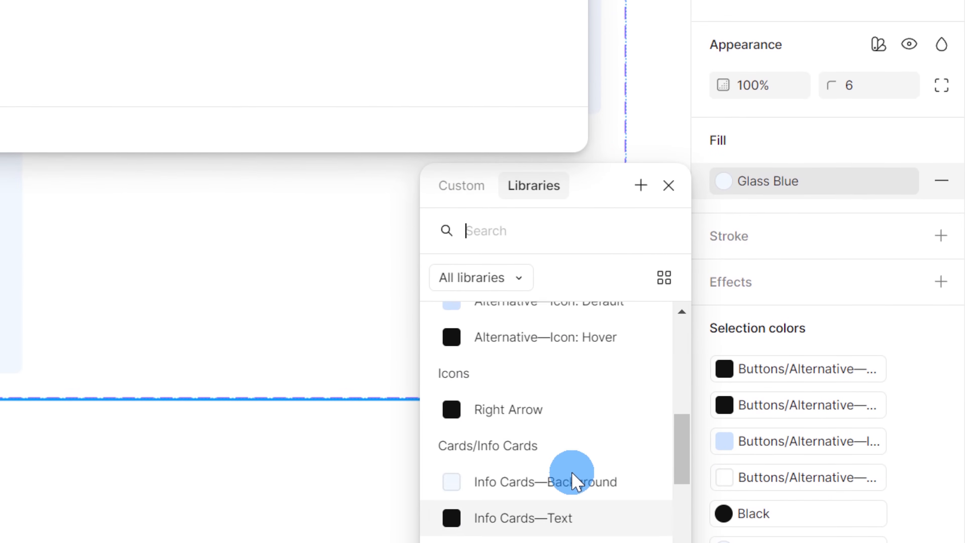
pyautogui.scroll(3, 577, 480)
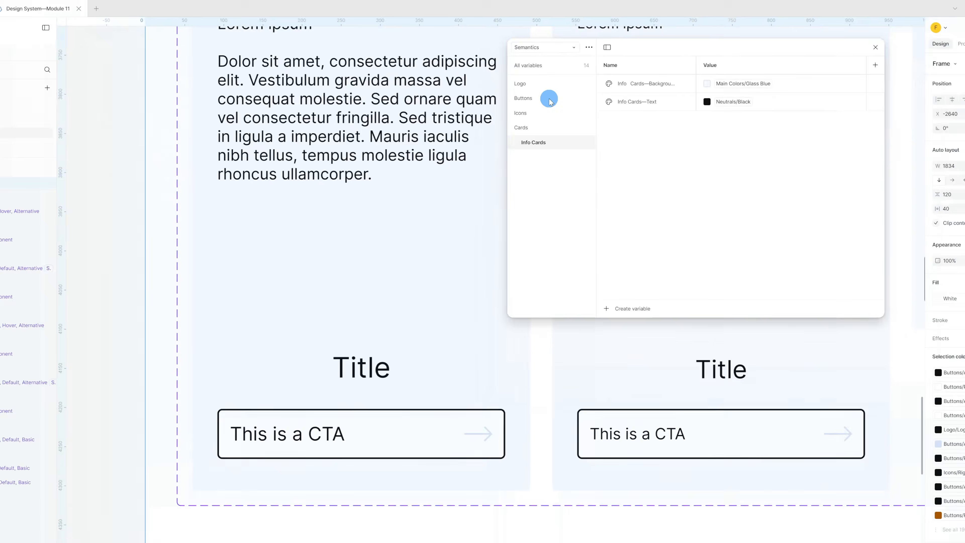
# - Alias the Alternative—Icon: Default variable in the Buttons group to Neutrals/Black
pyautogui.click(555, 85)
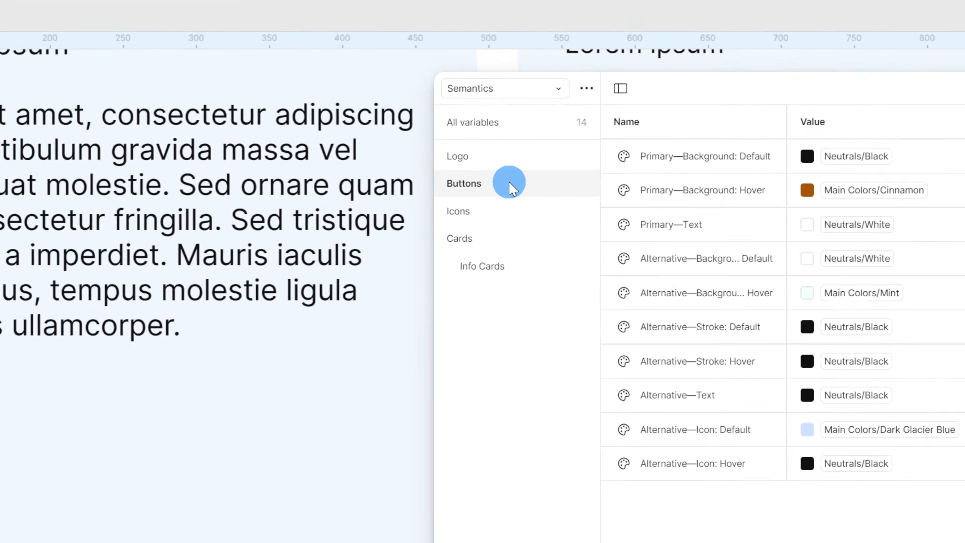
pyautogui.click(836, 430)
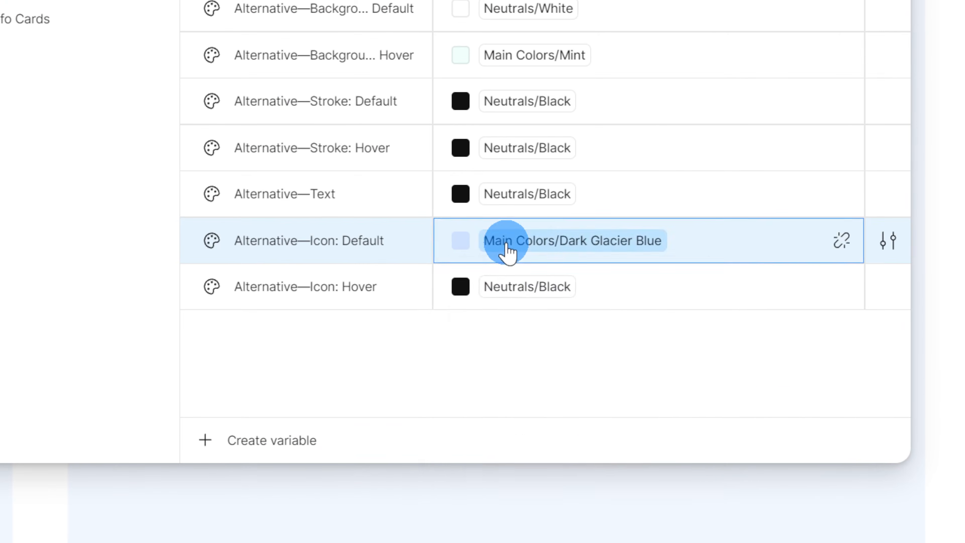
pyautogui.click(507, 253)
pyautogui.scroll(1, 556, 437)
pyautogui.click(556, 453)
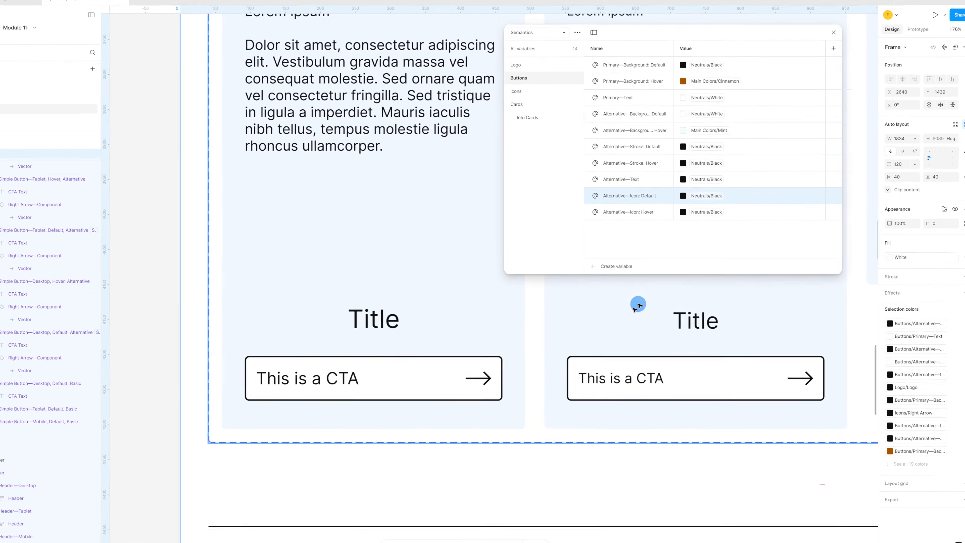
# - Create a color variable in the Cards group, move it into Info Cards and name it Article Cards—Background
pyautogui.scroll(-5, 250, 328)
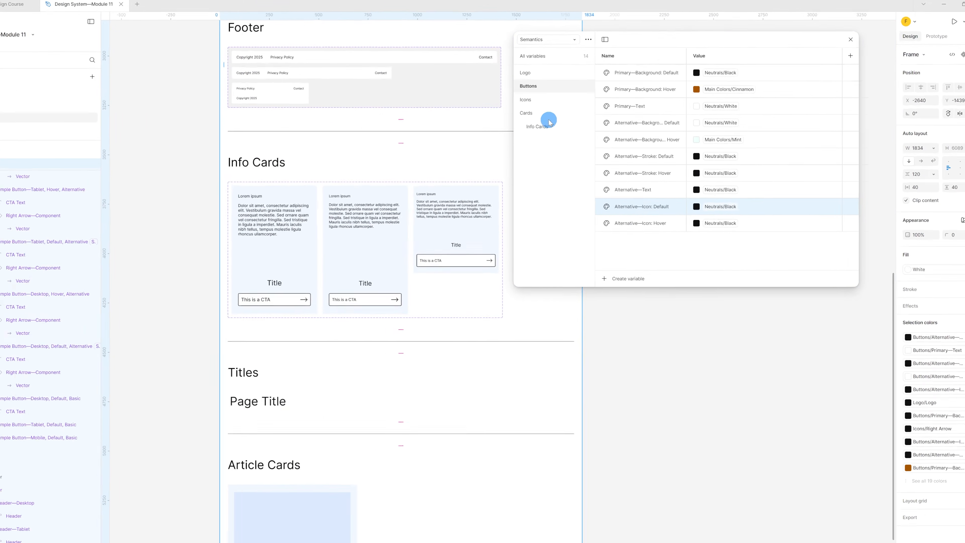
pyautogui.click(548, 116)
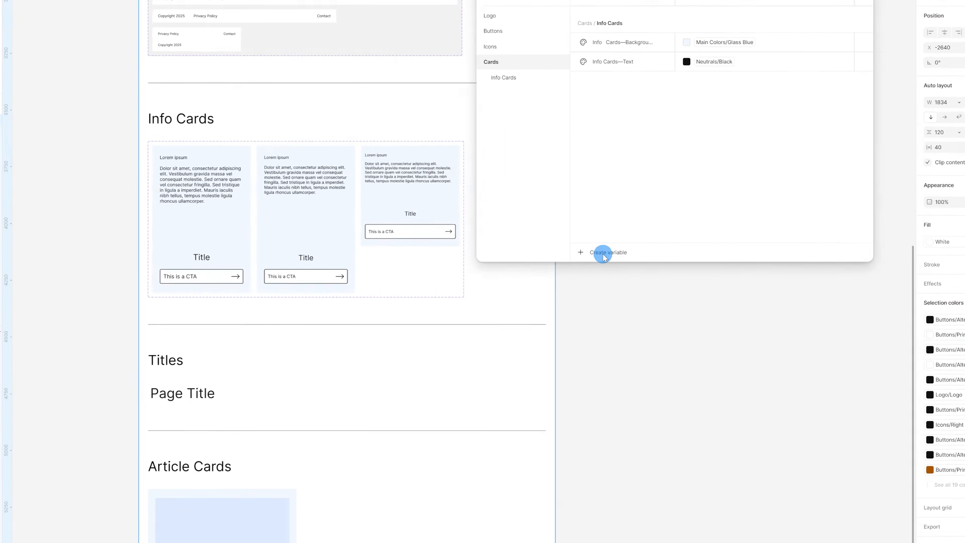
pyautogui.click(623, 261)
pyautogui.click(623, 277)
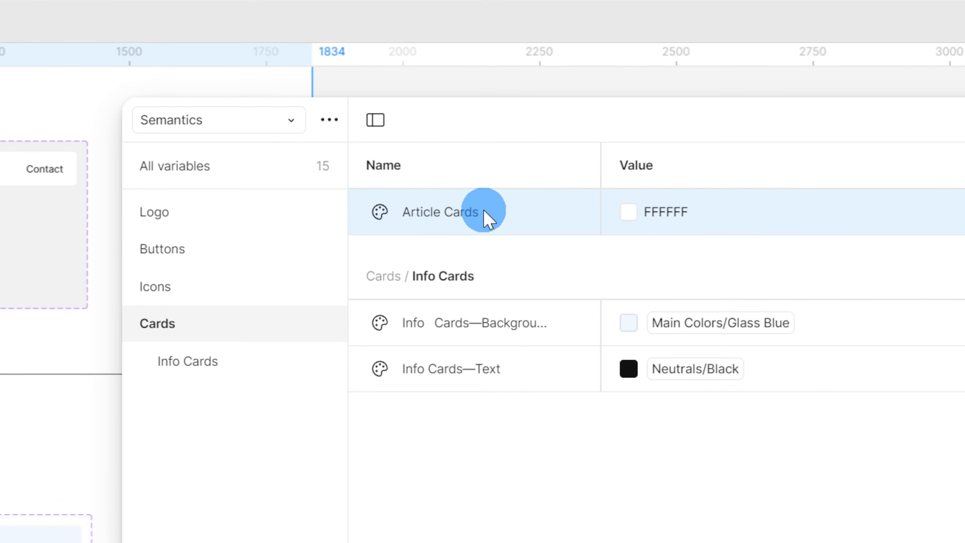
pyautogui.moveTo(488, 218); pyautogui.dragTo(505, 397)
pyautogui.doubleClick(527, 380)
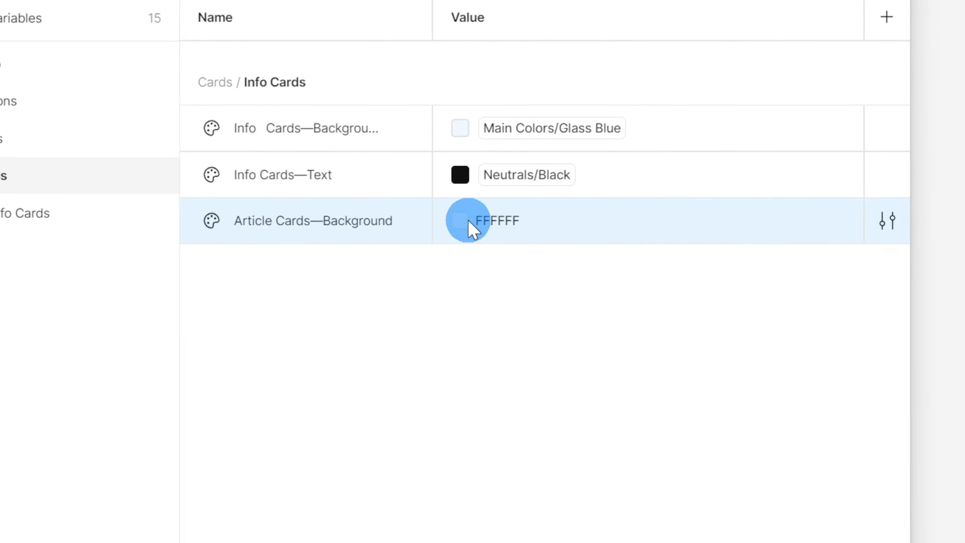
# - Alias the Article Cards—Background variable to Main Colors/Glass Blue
pyautogui.click(673, 361)
pyautogui.click(555, 259)
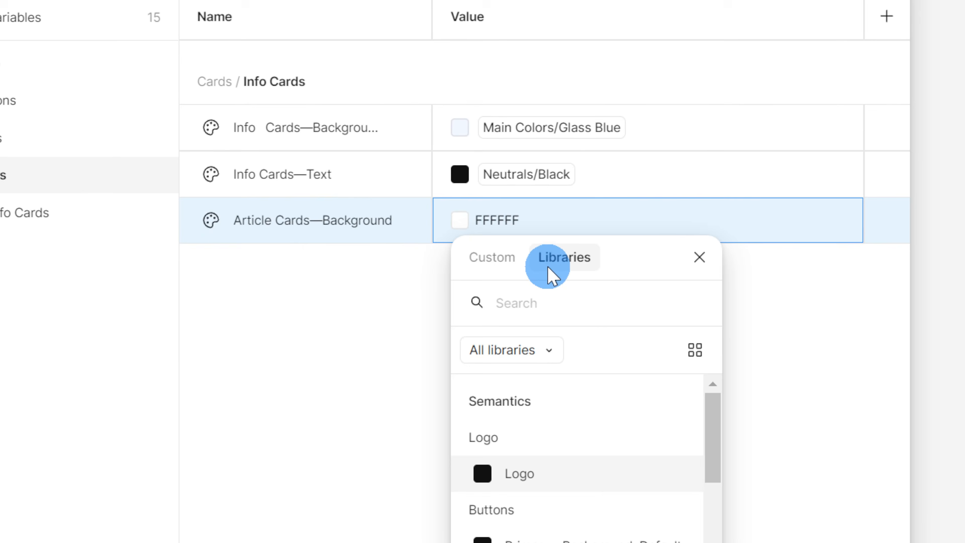
pyautogui.scroll(-10, 571, 470)
pyautogui.scroll(-5, 584, 480)
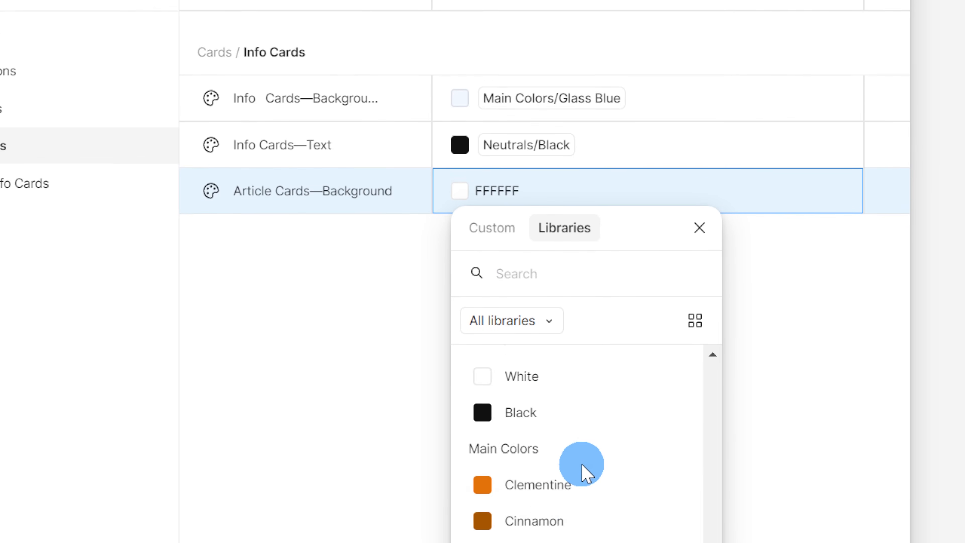
pyautogui.click(571, 457)
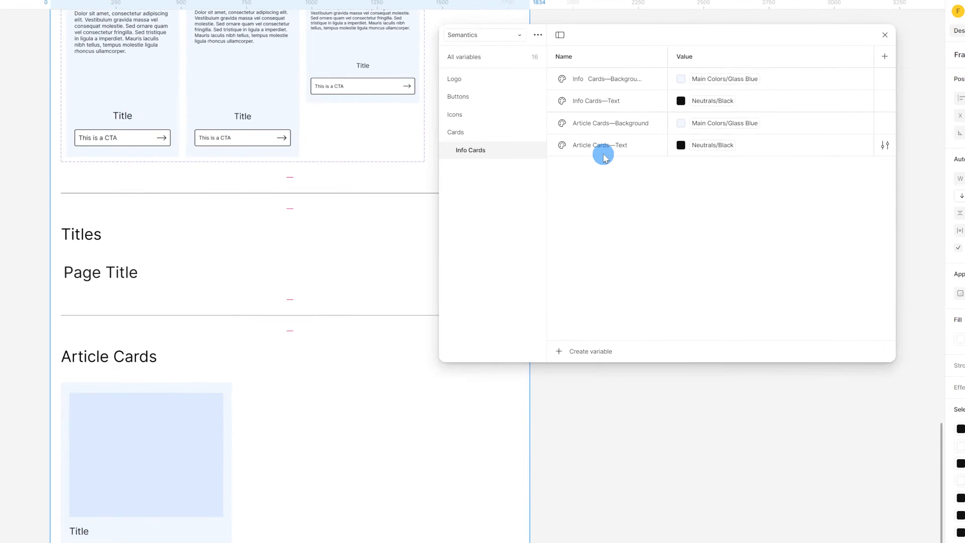
# - Put the Article Cards—Background and Article Cards—Text variables together in a new group
pyautogui.click(637, 118)
pyautogui.keyDown('shift'); pyautogui.click(650, 103); pyautogui.keyUp('shift')
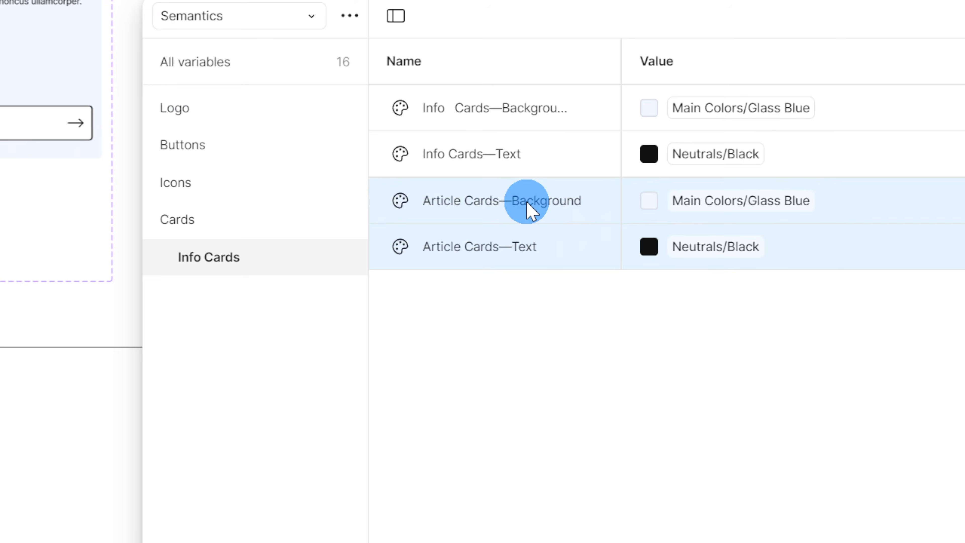
pyautogui.rightClick(531, 210)
pyautogui.click(552, 295)
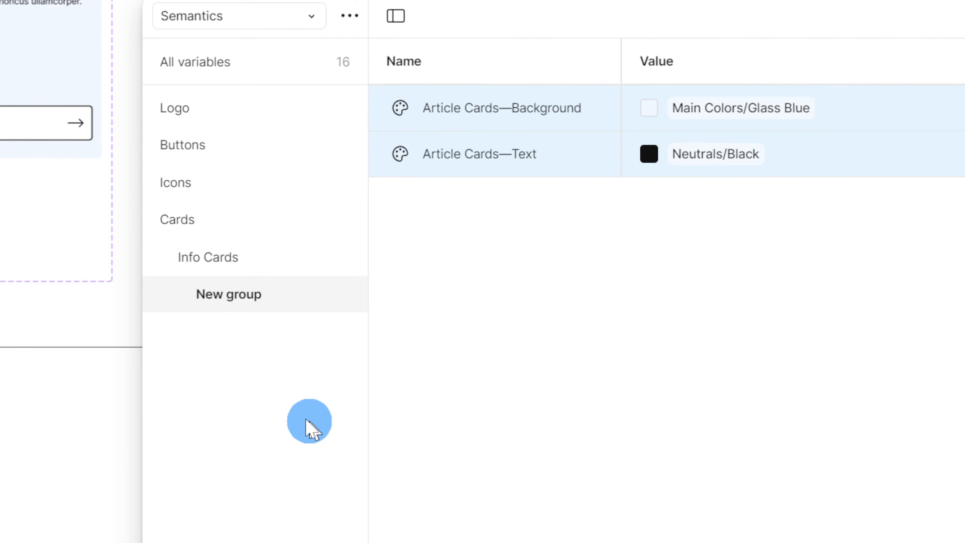
# - Rename the new group to Article Cards and move it out of Info Cards, directly under Cards
pyautogui.doubleClick(251, 295)
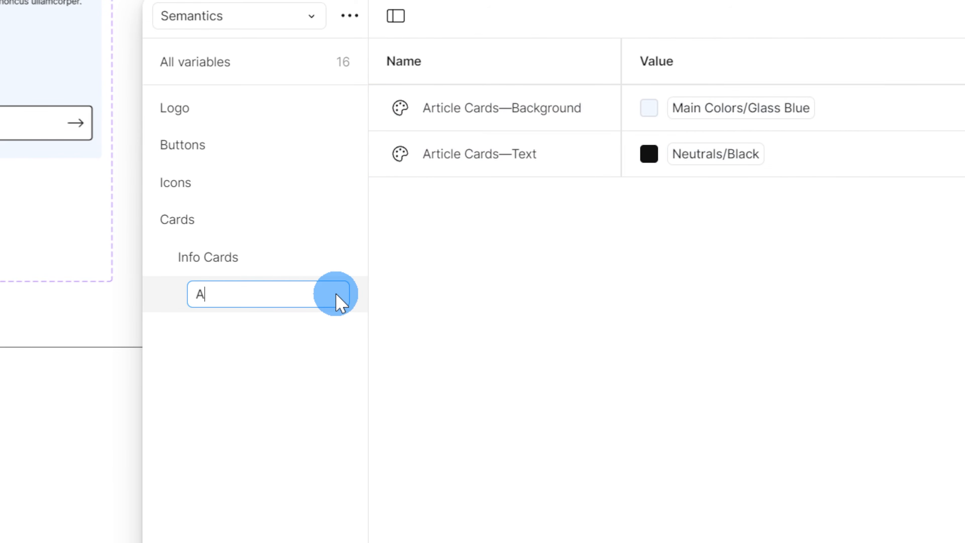
pyautogui.write('Article Cards')
pyautogui.press('Return')
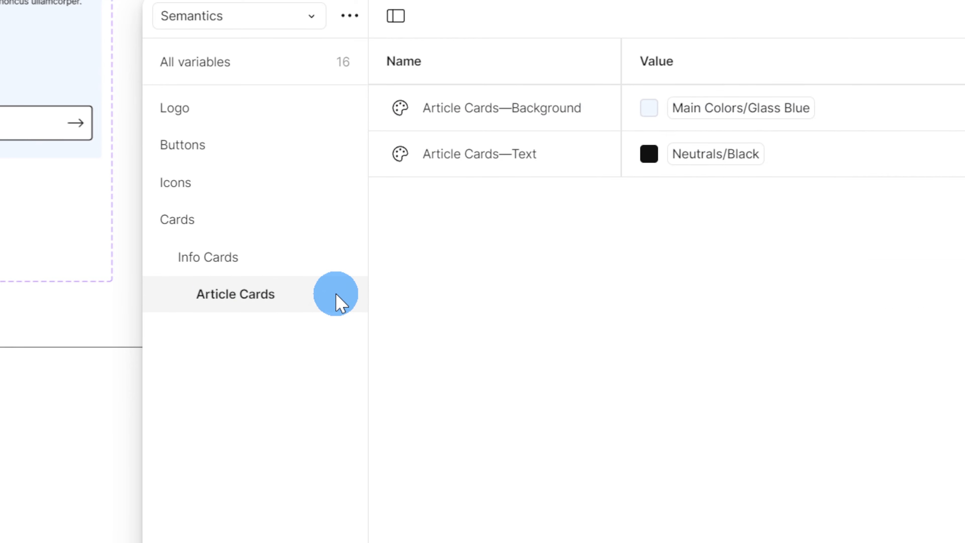
pyautogui.moveTo(308, 300); pyautogui.dragTo(241, 233)
pyautogui.click(238, 222)
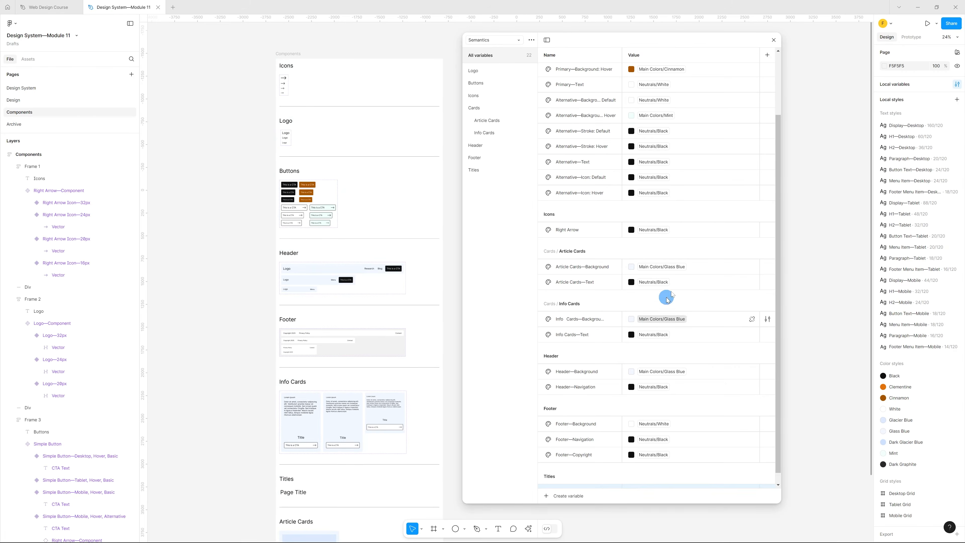
# - Review the full list of Semantics variables against the components on the canvas
pyautogui.scroll(-1, 552, 218)
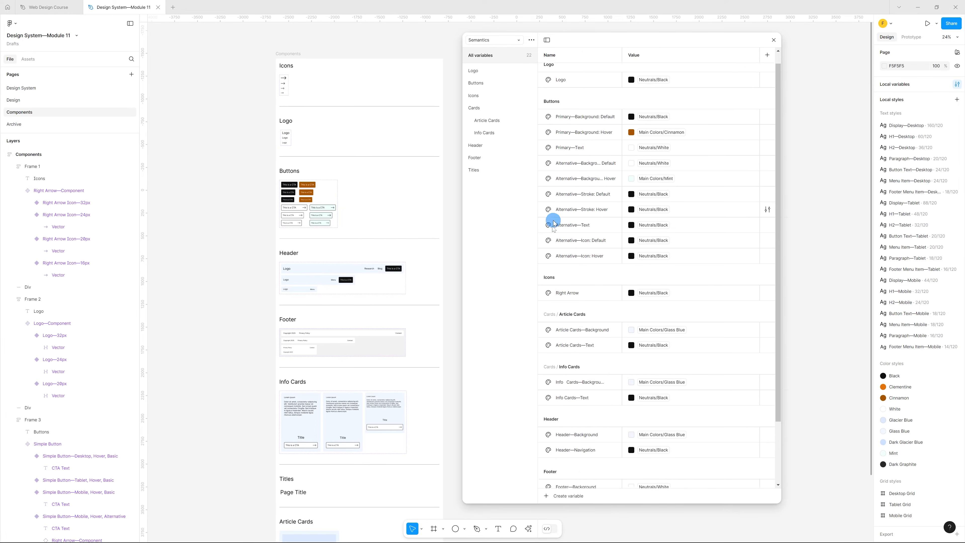
pyautogui.click(305, 72)
pyautogui.scroll(-5, 339, 74)
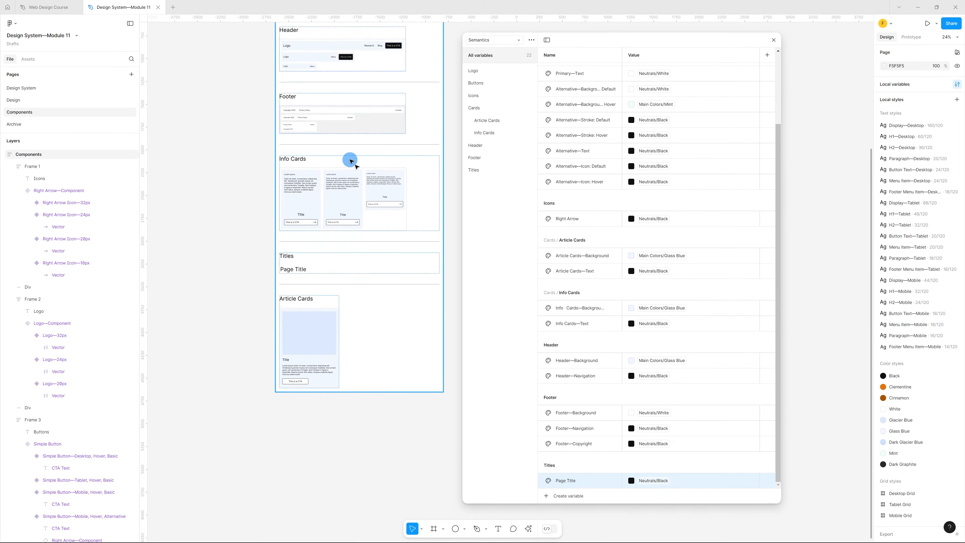
pyautogui.scroll(5, 351, 157)
pyautogui.click(451, 140)
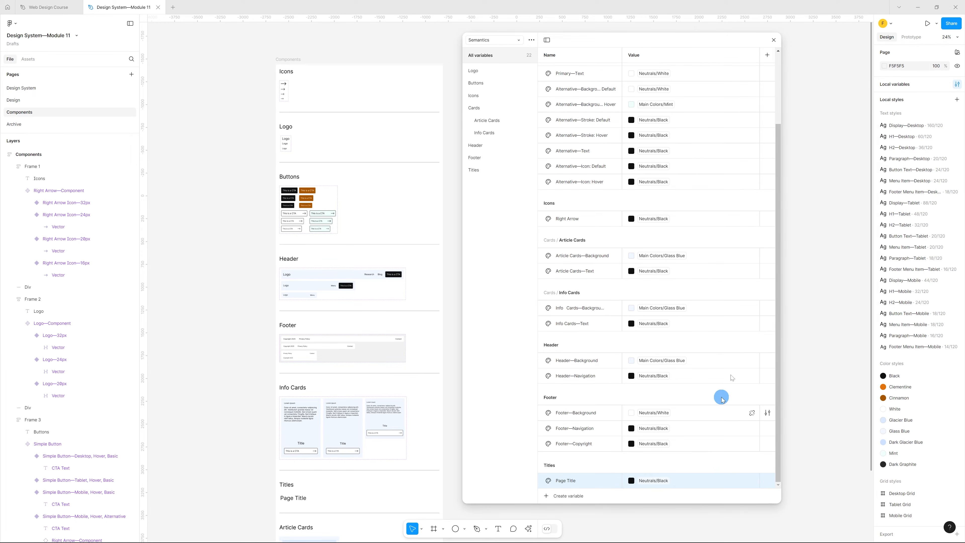
pyautogui.click(472, 281)
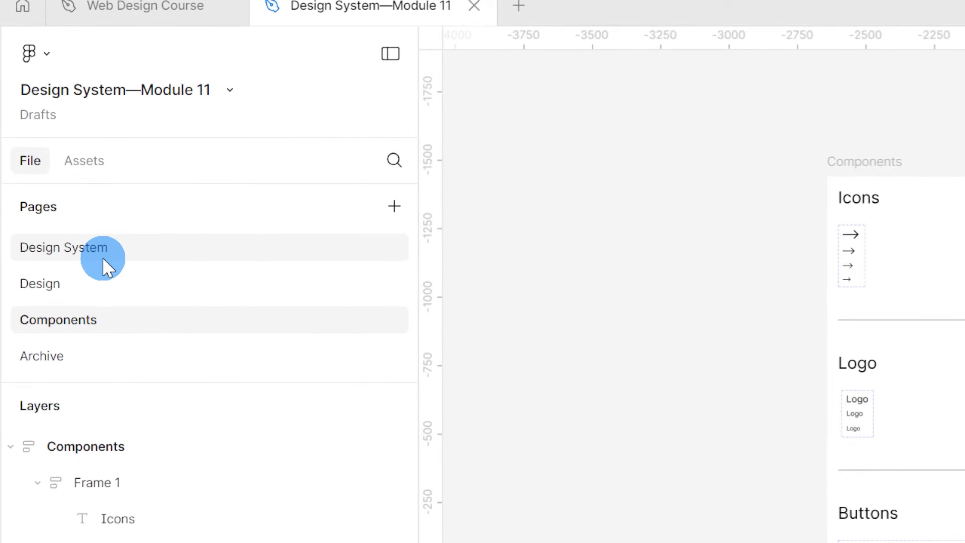
# - Switch to the Design System page and examine the Corner Radius frame
pyautogui.click(103, 261)
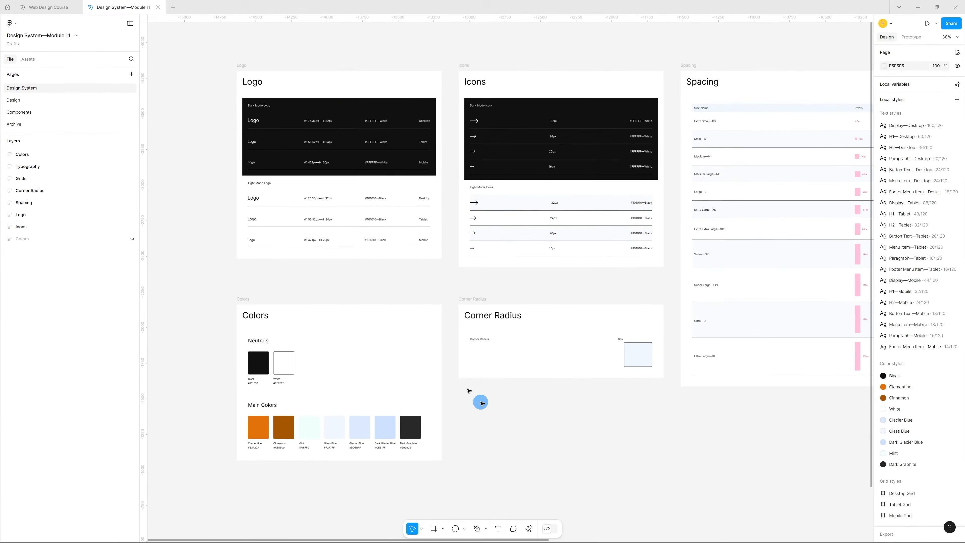
pyautogui.scroll(5, 619, 352)
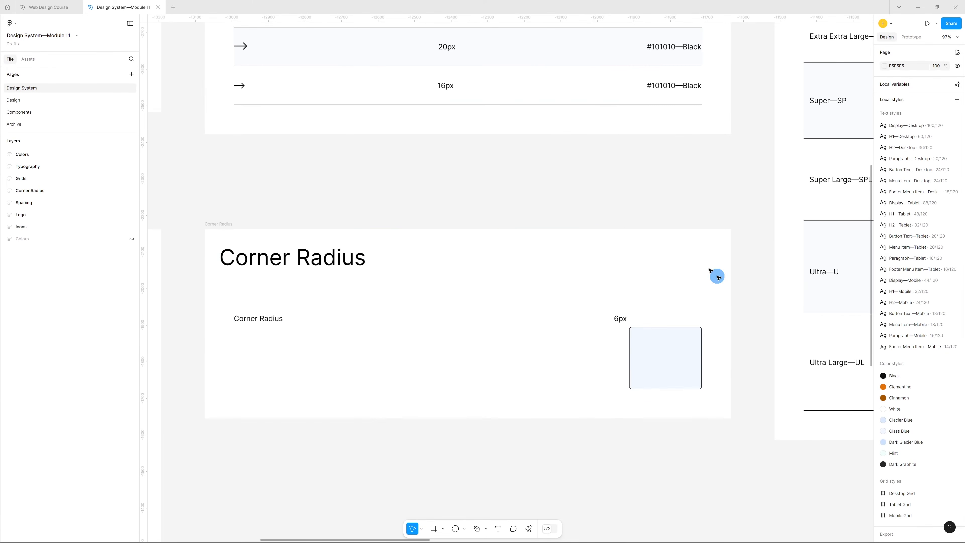
pyautogui.click(339, 348)
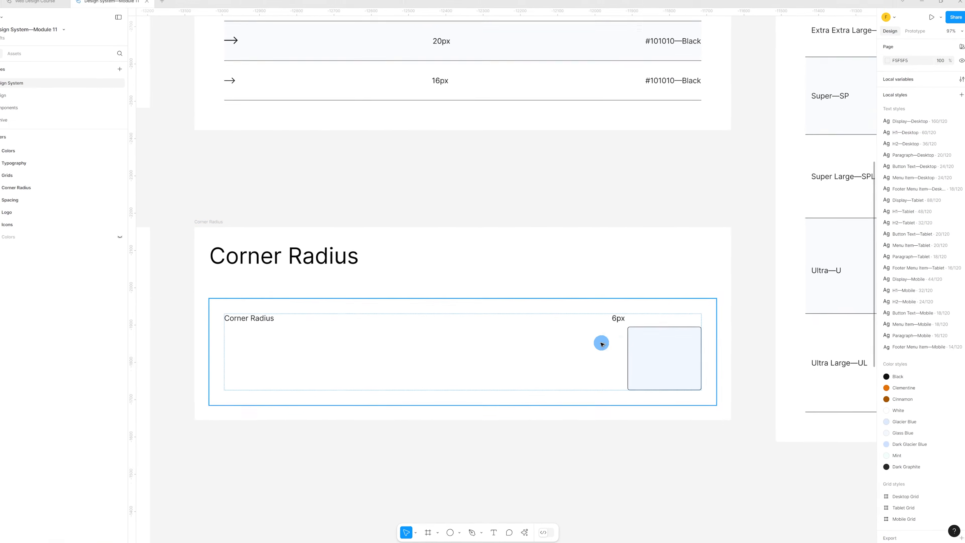
pyautogui.click(593, 204)
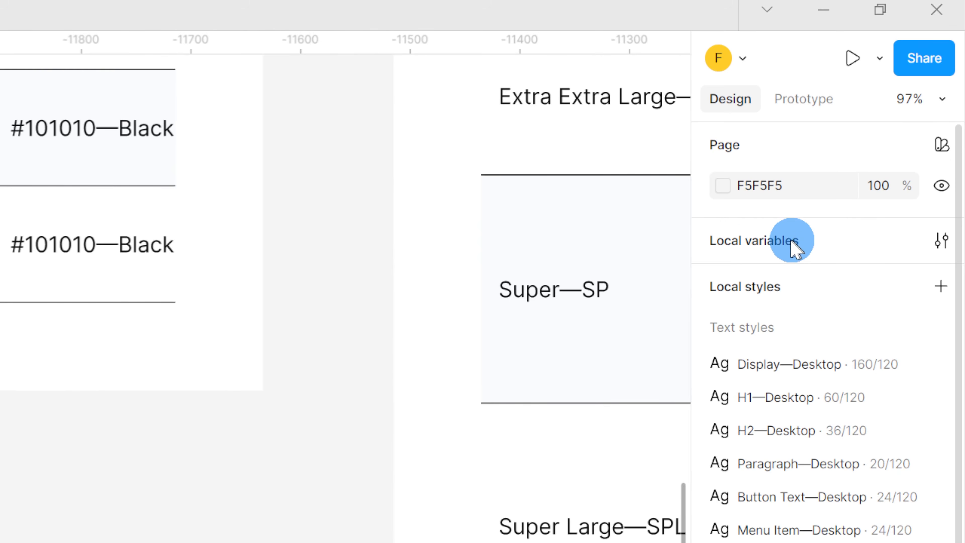
# - Create a number variable named Corner Radius/Corner Radius—Default in the Primitives collection and set its value to 6
pyautogui.click(917, 88)
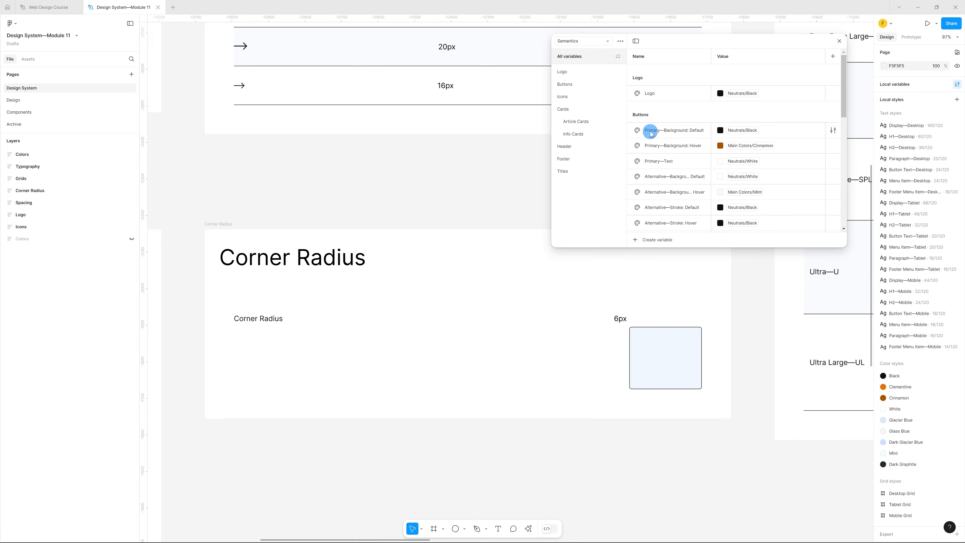
pyautogui.click(600, 45)
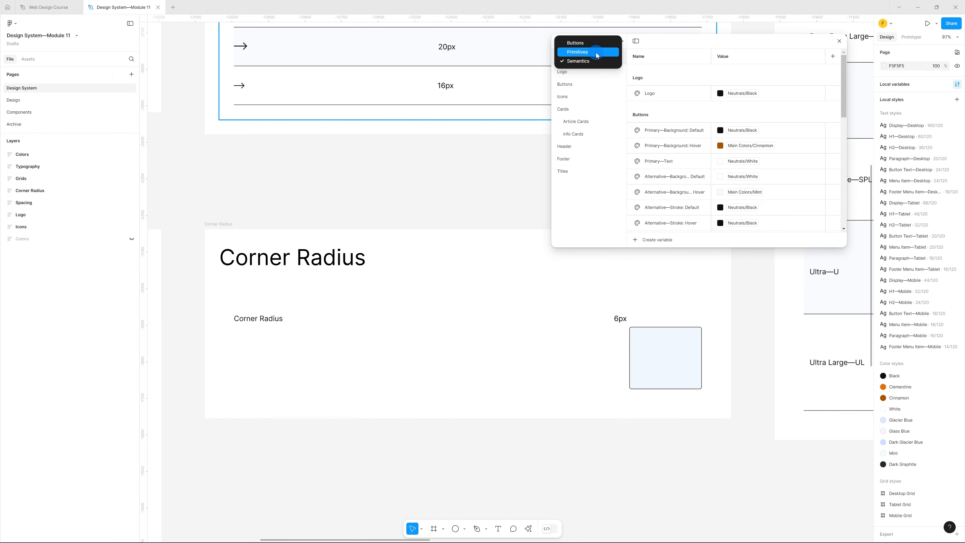
pyautogui.click(597, 53)
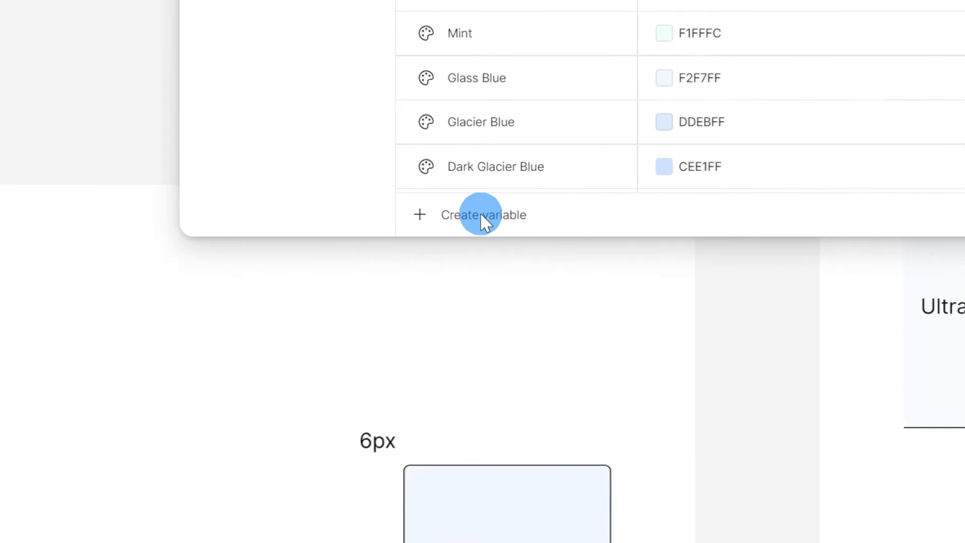
pyautogui.click(646, 239)
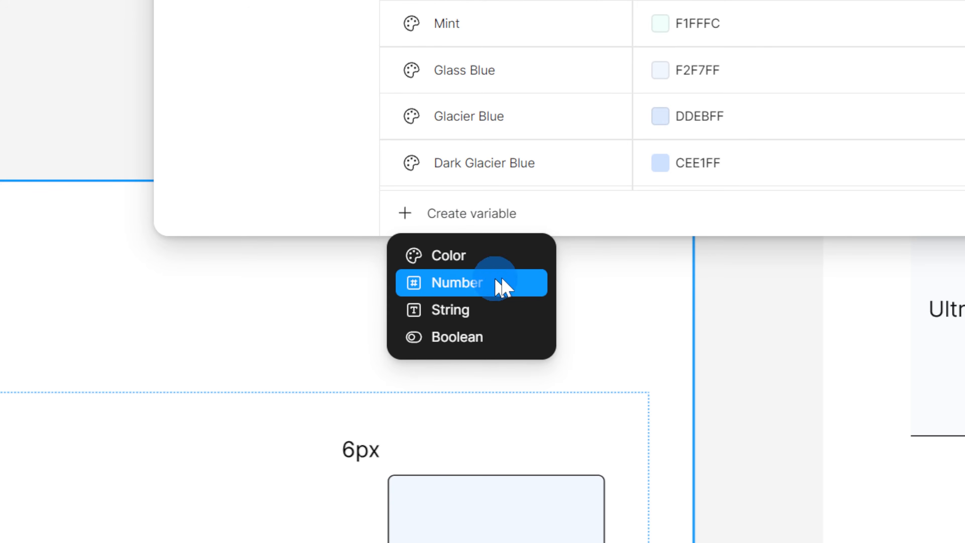
pyautogui.click(466, 282)
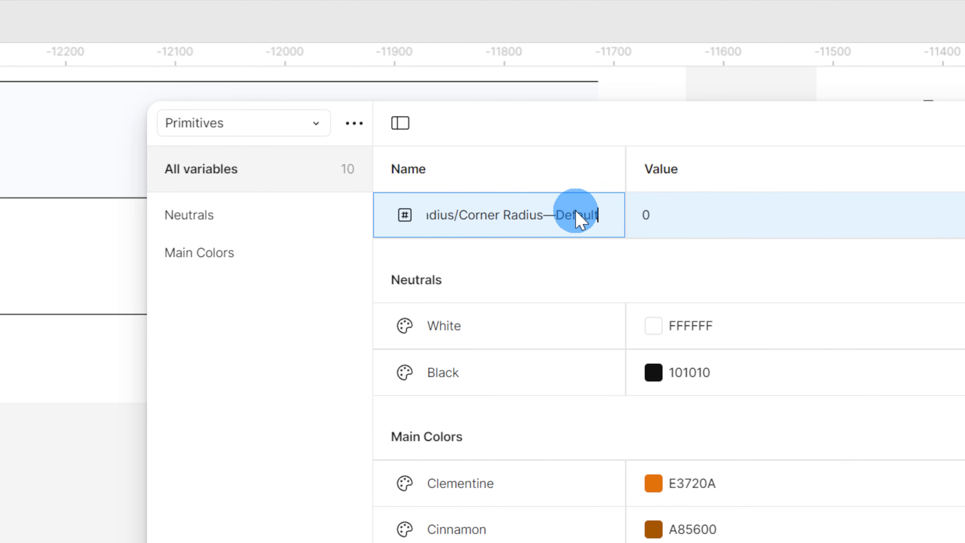
pyautogui.click(672, 245)
pyautogui.scroll(-3, 672, 245)
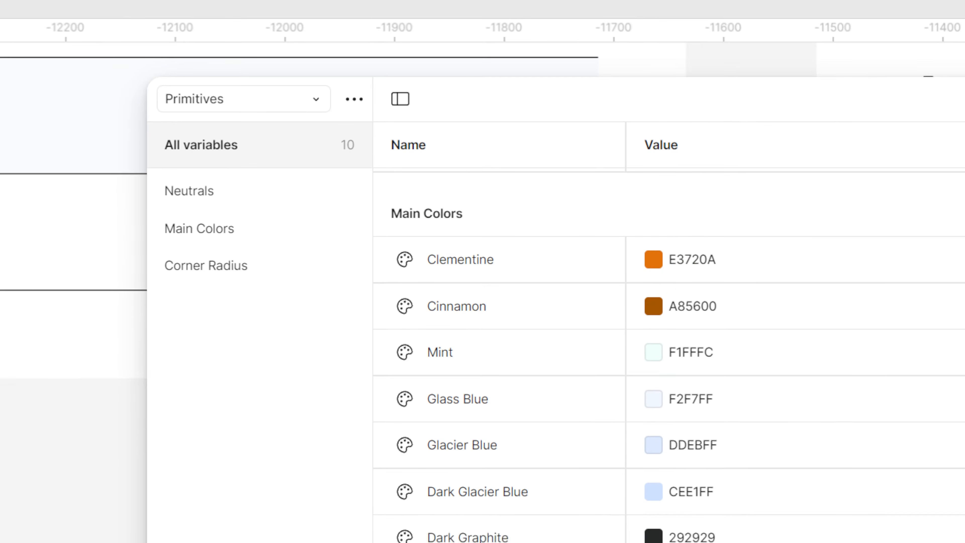
pyautogui.click(668, 442)
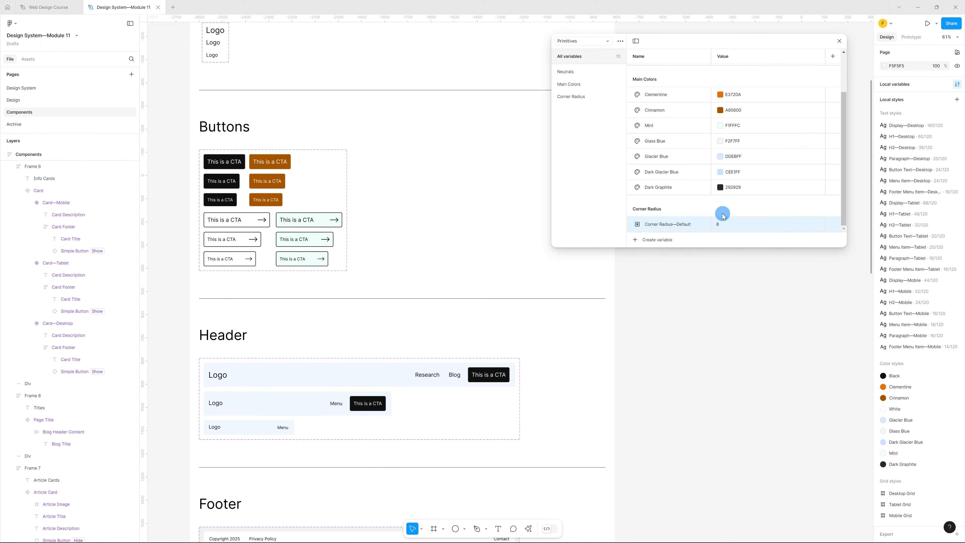
# - Apply the Corner Radius—Default variable to the corner radius of all twelve Simple Button variants on the Components page
pyautogui.click(339, 176)
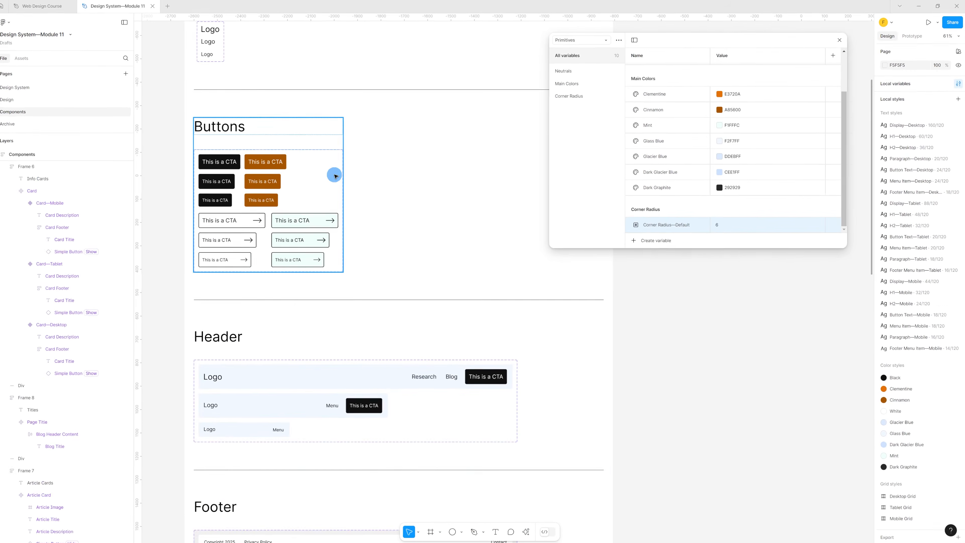
pyautogui.scroll(-5, 449, 247)
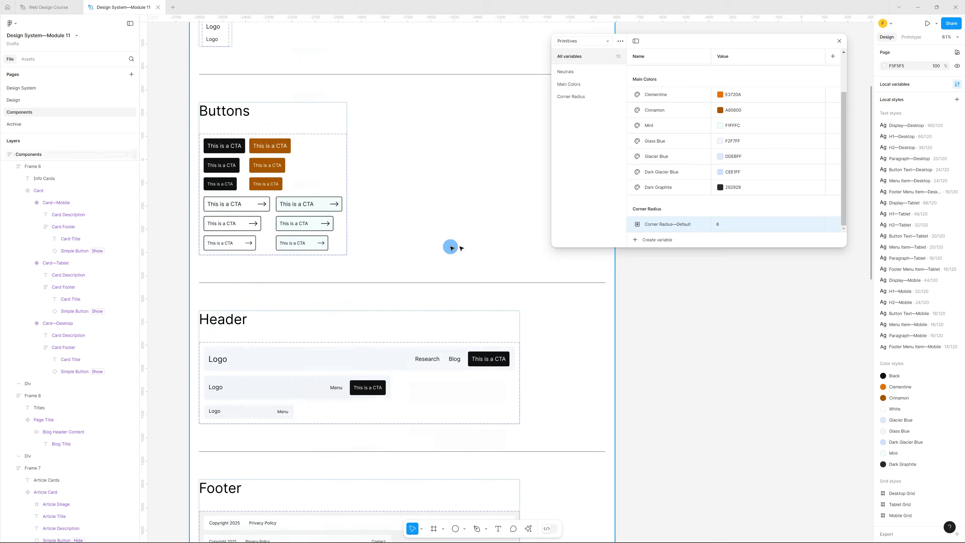
pyautogui.scroll(-8, 409, 209)
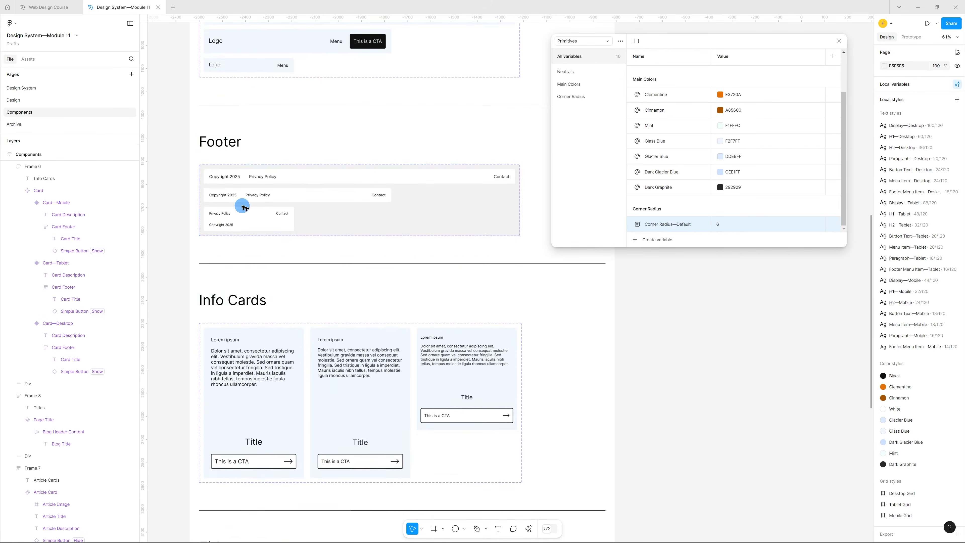
pyautogui.scroll(-10, 395, 175)
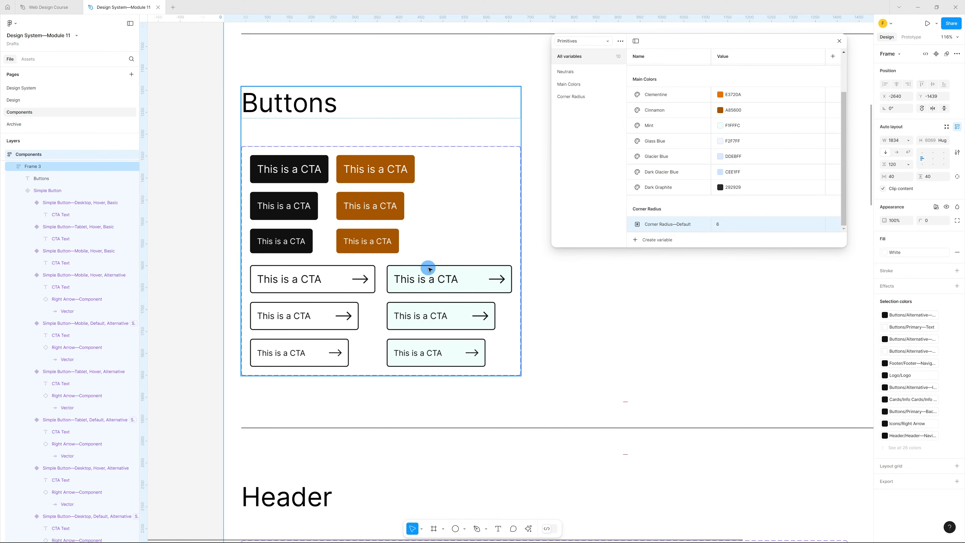
pyautogui.click(472, 206)
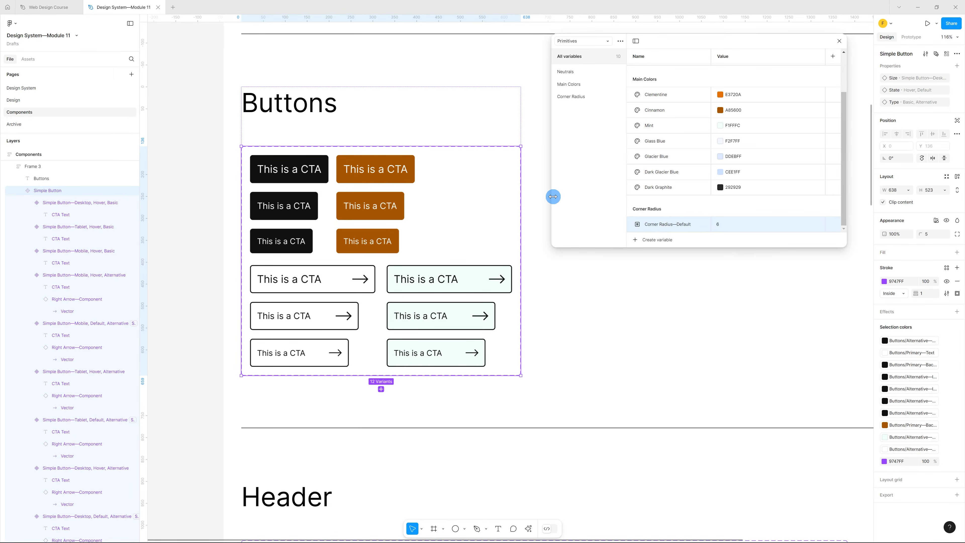
pyautogui.press('Return')
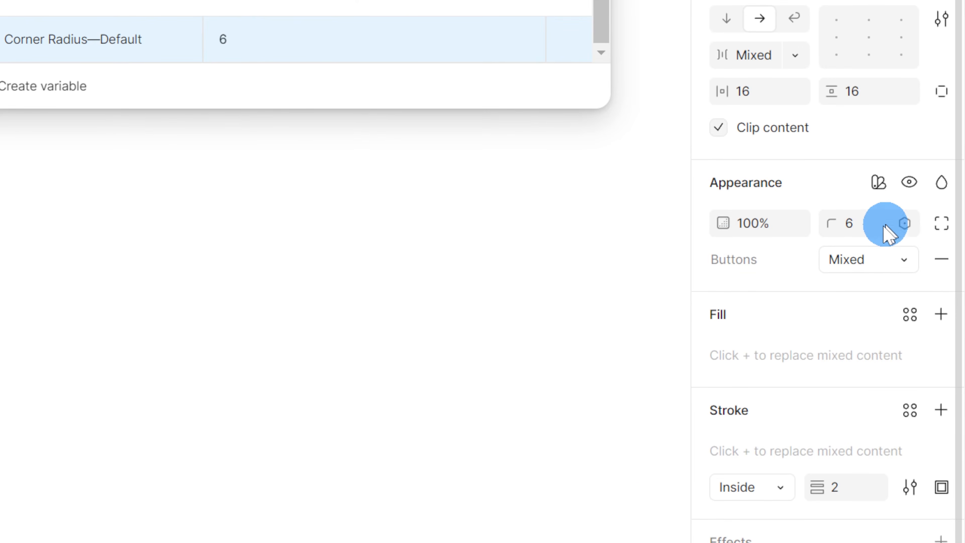
pyautogui.click(905, 223)
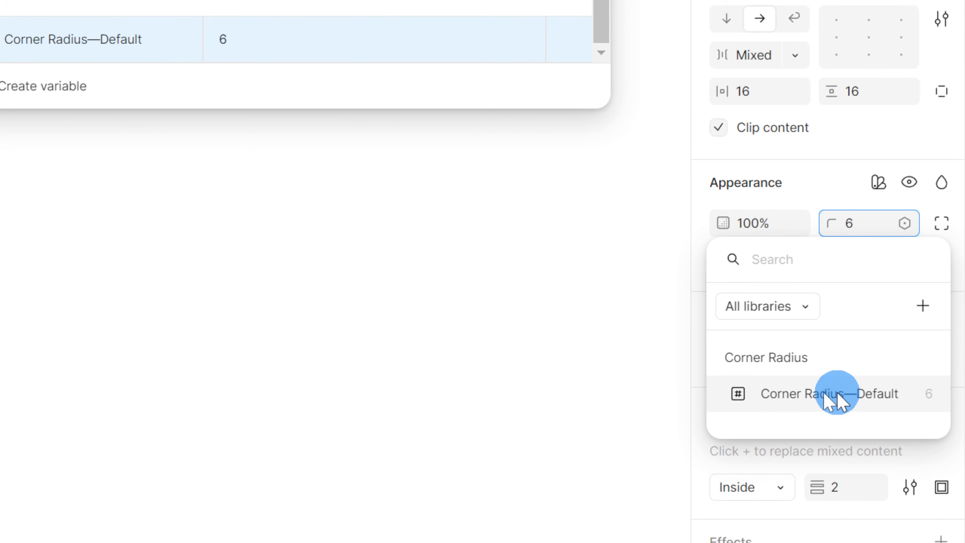
pyautogui.click(831, 399)
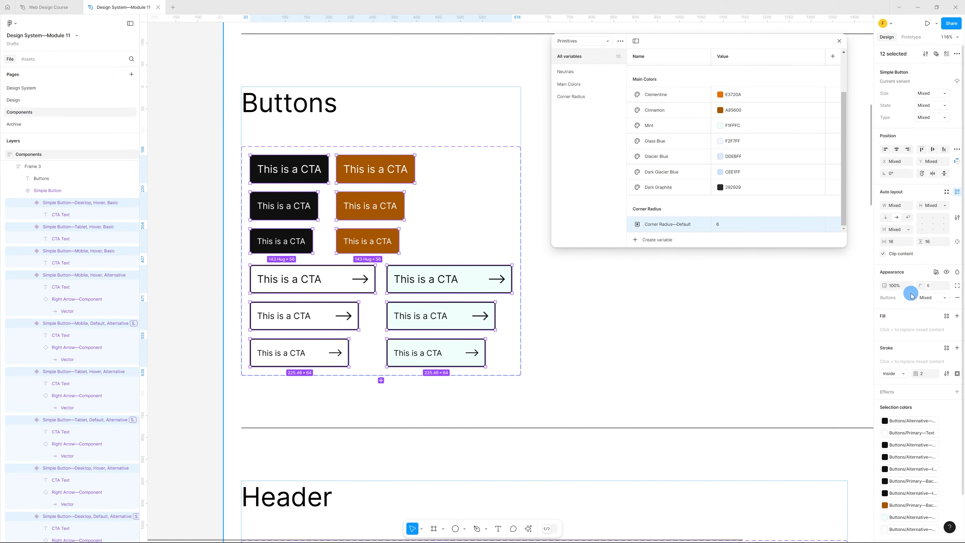
# - Apply the Corner Radius—Default variable to the Article Card and all Info Card, Footer and Header variants together
pyautogui.scroll(-3, 547, 261)
pyautogui.scroll(-8, 538, 261)
pyautogui.scroll(-12, 425, 245)
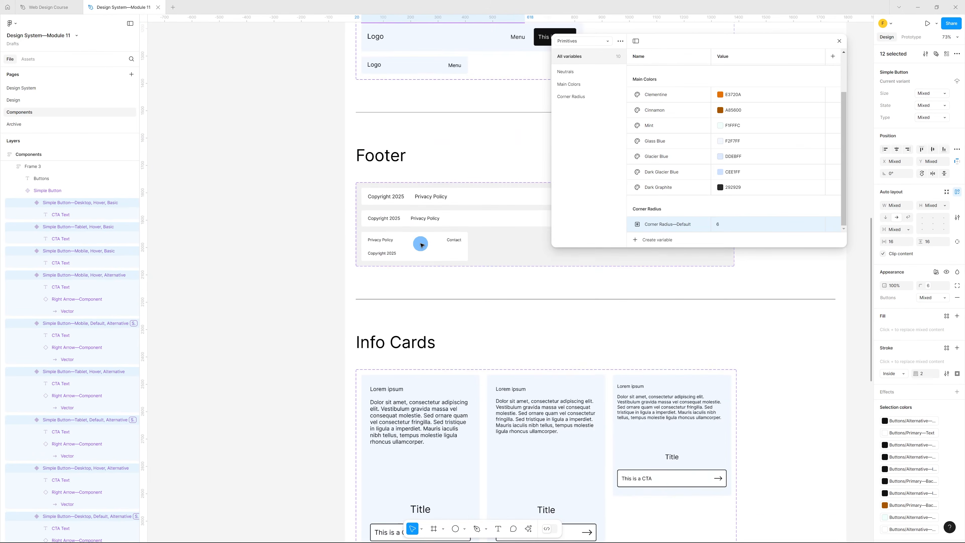
pyautogui.scroll(-5, 433, 270)
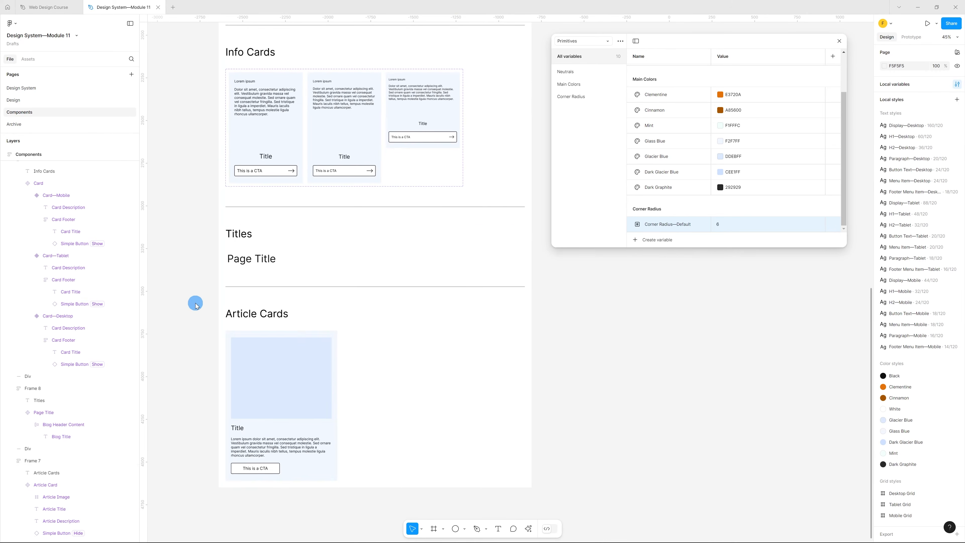
pyautogui.click(328, 426)
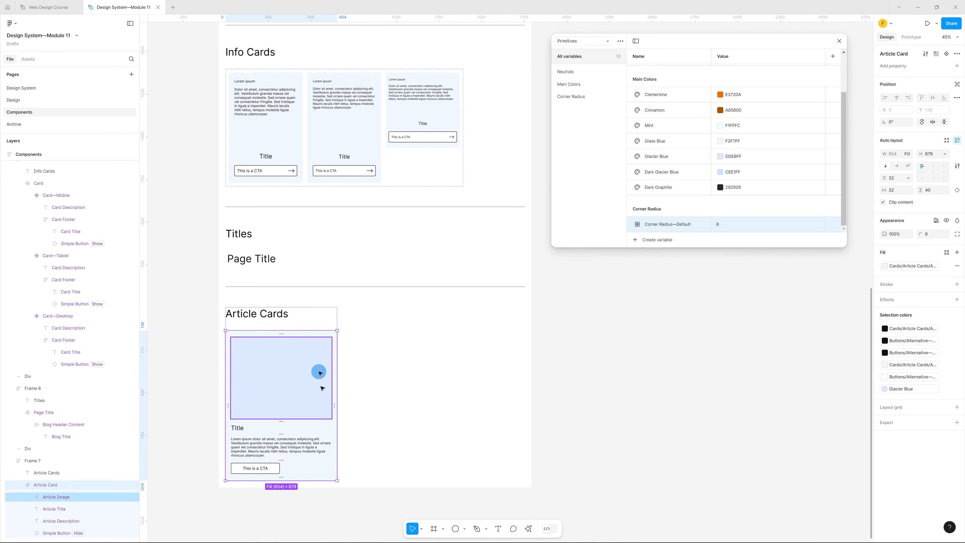
pyautogui.keyDown('shift'); pyautogui.click(293, 145); pyautogui.keyUp('shift')
pyautogui.keyDown('shift'); pyautogui.click(325, 140); pyautogui.keyUp('shift')
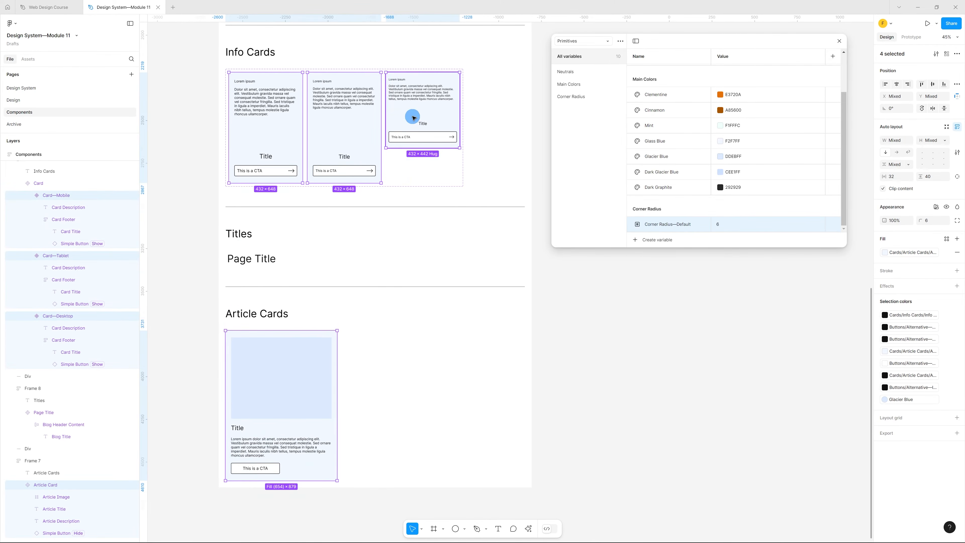
pyautogui.scroll(5, 330, 222)
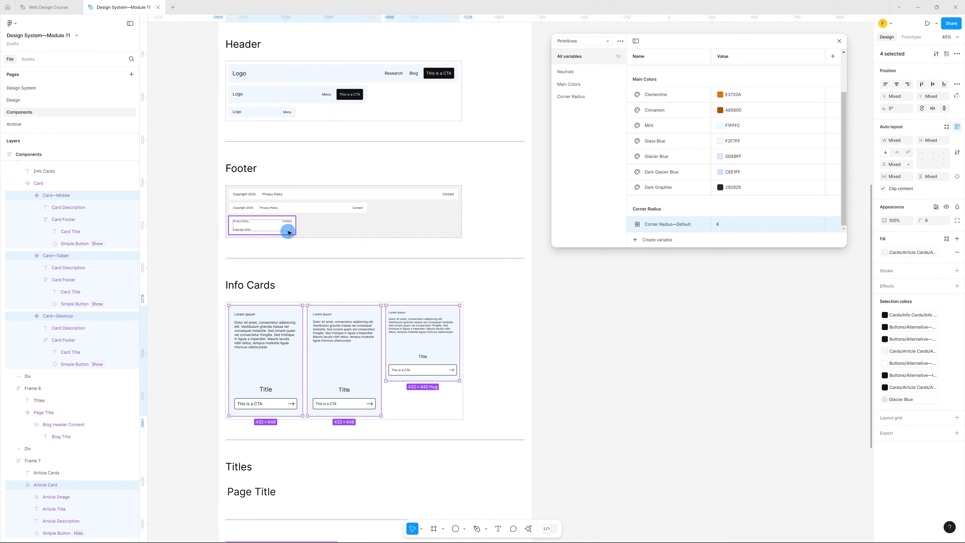
pyautogui.keyDown('shift'); pyautogui.click(289, 233); pyautogui.keyUp('shift')
pyautogui.keyDown('shift'); pyautogui.click(308, 210); pyautogui.keyUp('shift')
pyautogui.keyDown('shift'); pyautogui.click(319, 196); pyautogui.keyUp('shift')
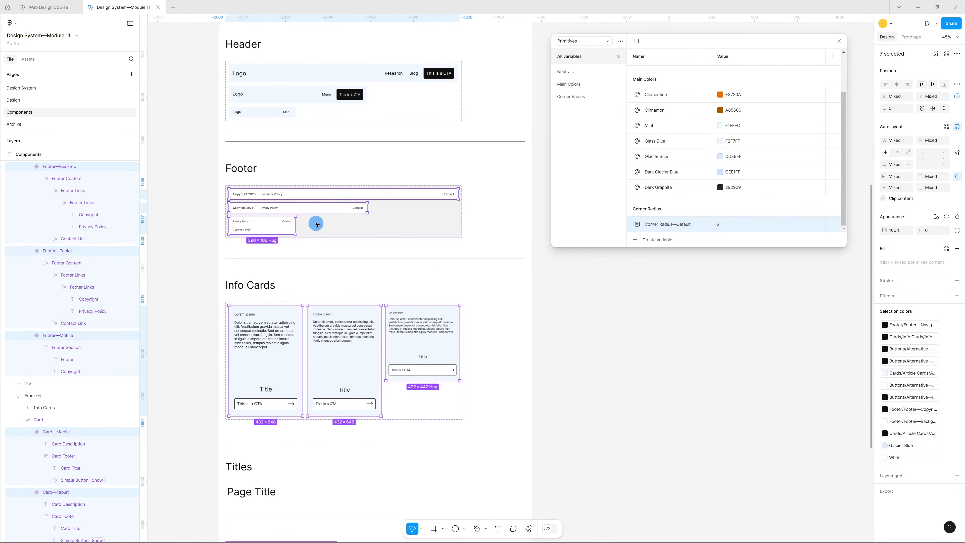
pyautogui.scroll(3, 304, 230)
pyautogui.keyDown('shift'); pyautogui.click(276, 247); pyautogui.keyUp('shift')
pyautogui.keyDown('shift'); pyautogui.click(287, 229); pyautogui.keyUp('shift')
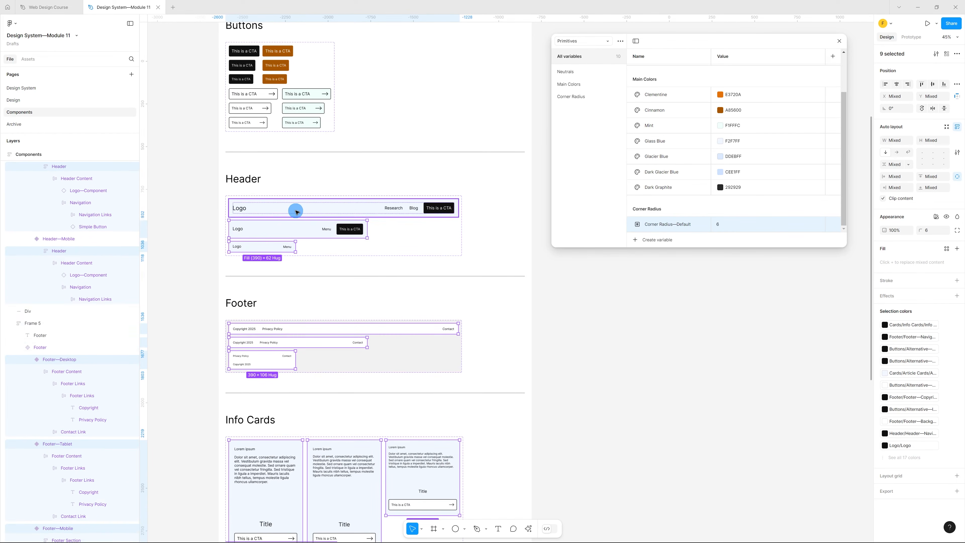
pyautogui.keyDown('shift'); pyautogui.click(295, 209); pyautogui.keyUp('shift')
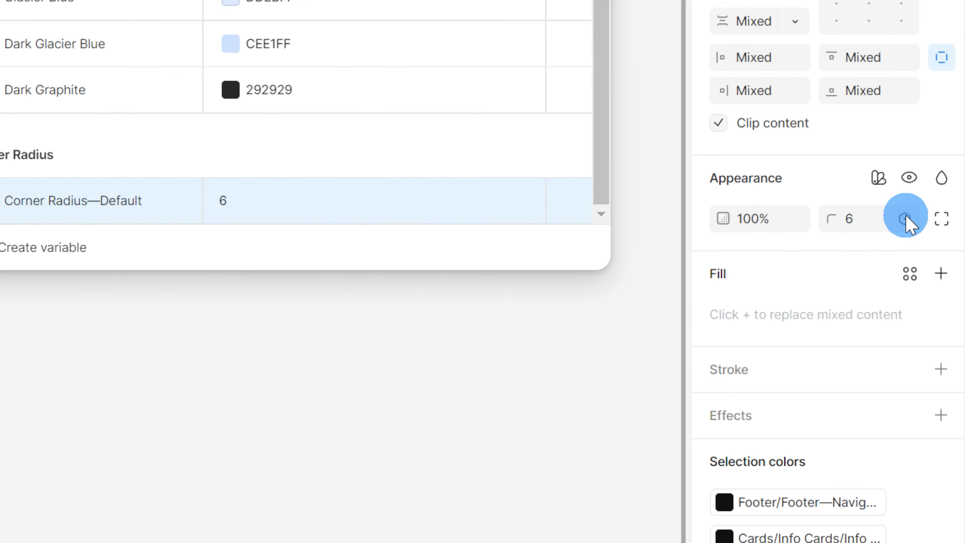
pyautogui.click(945, 231)
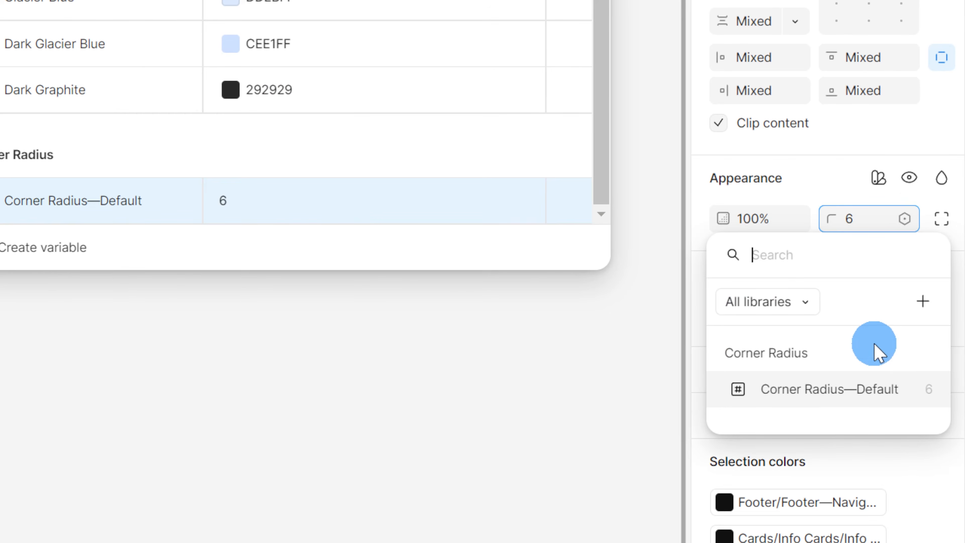
pyautogui.click(828, 392)
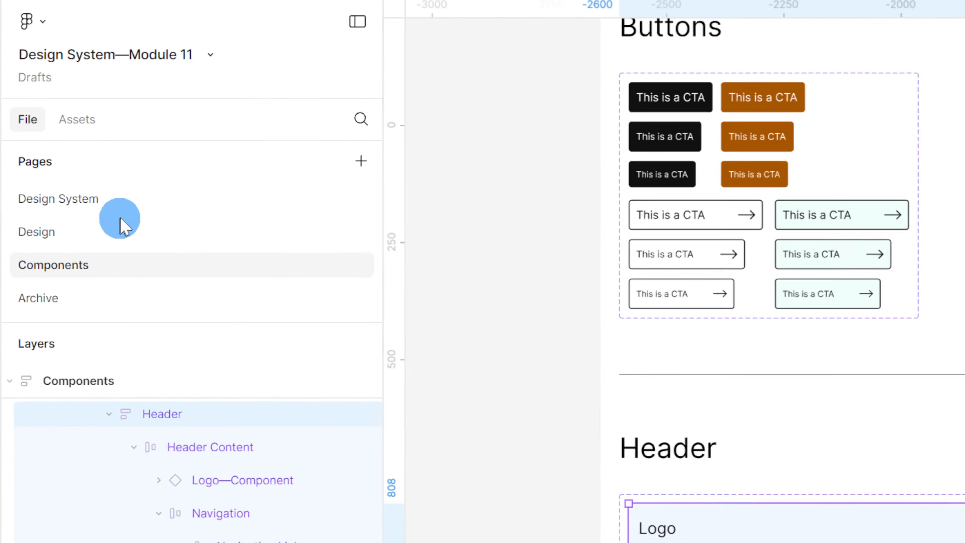
# - Following the spacing table on the Design System page, create an Extra Small—XS number variable in a Spacing group and set it to 8
pyautogui.click(132, 218)
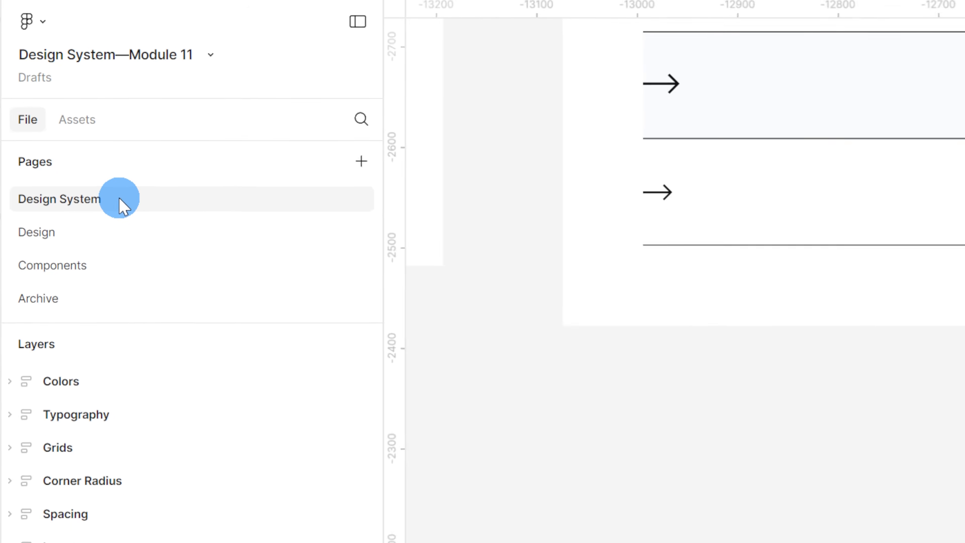
pyautogui.scroll(-5, 332, 203)
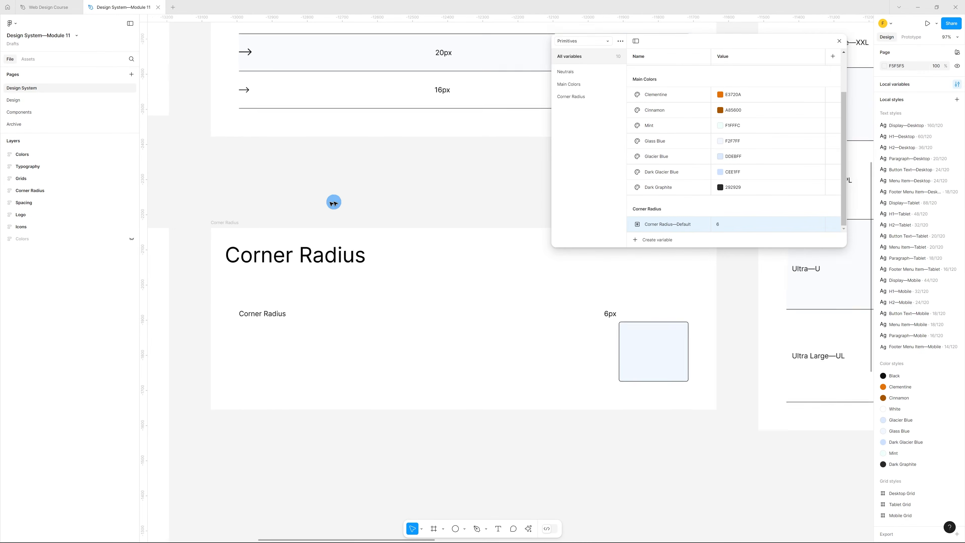
pyautogui.scroll(2, 547, 131)
pyautogui.scroll(3, 456, 268)
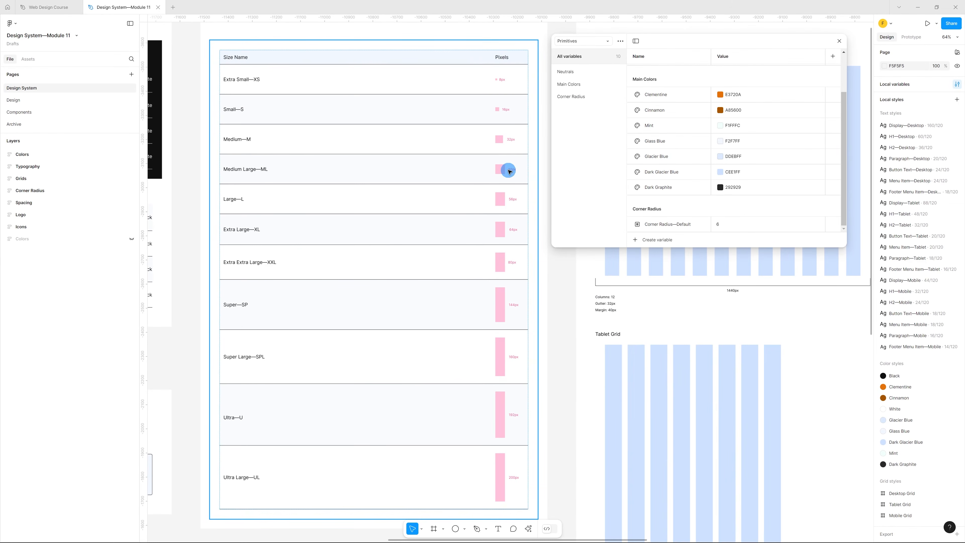
pyautogui.click(439, 232)
pyautogui.click(447, 293)
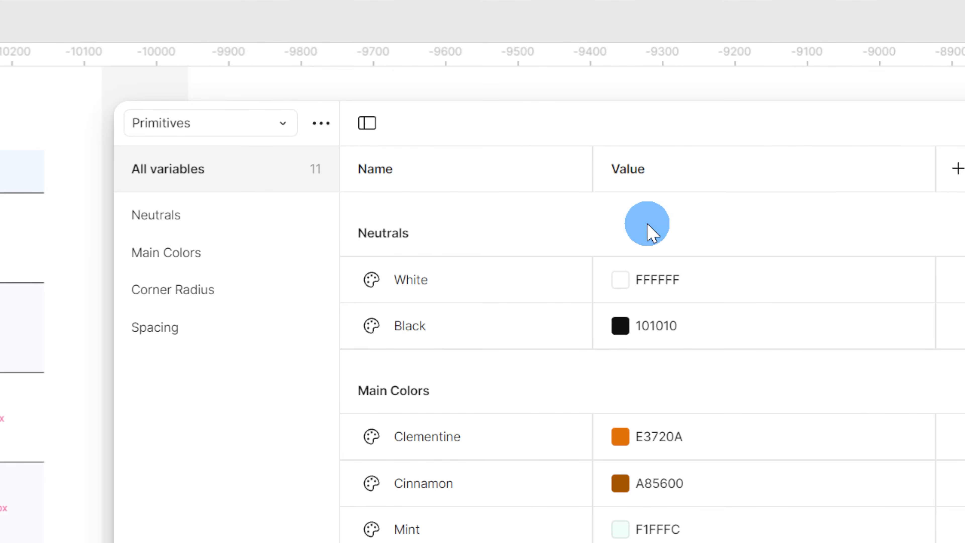
pyautogui.scroll(-2, 595, 392)
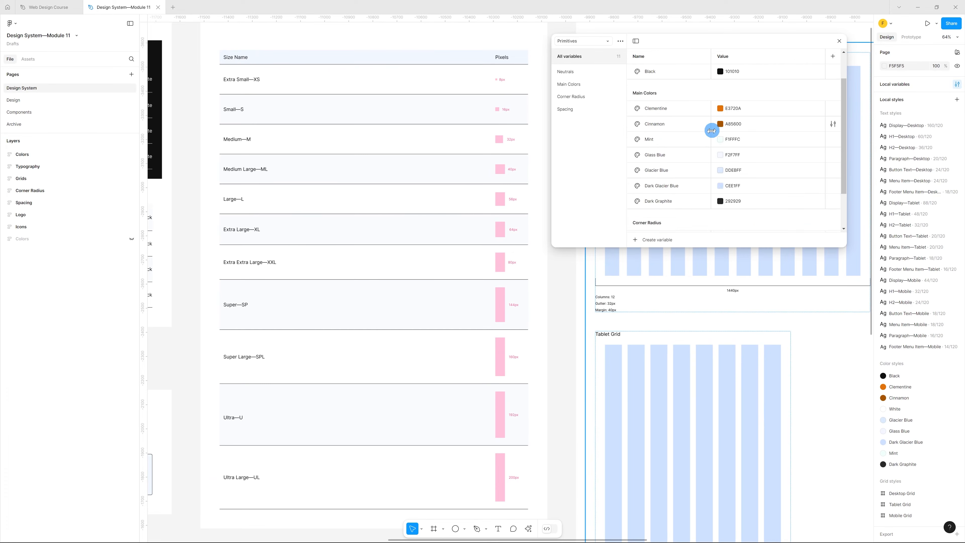
pyautogui.scroll(-2, 714, 160)
pyautogui.click(722, 223)
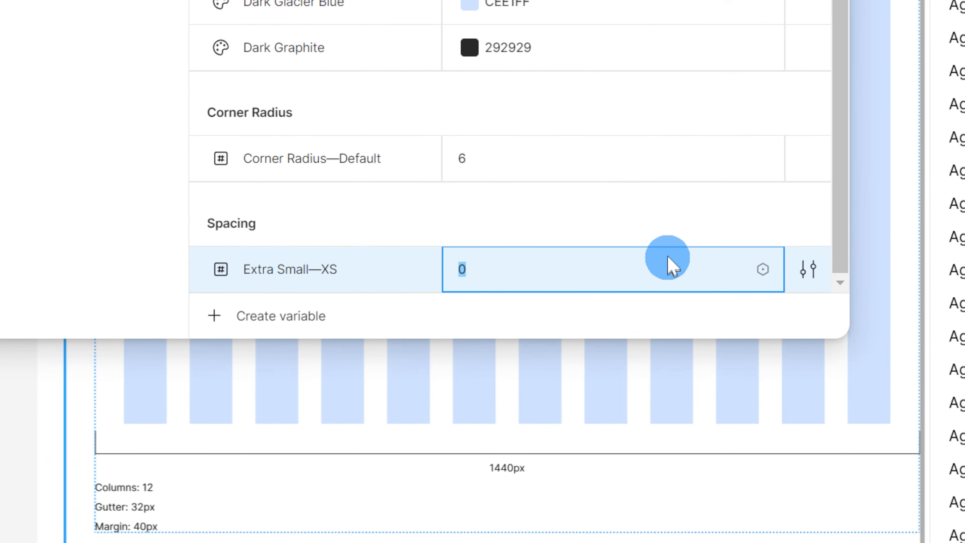
pyautogui.write('8')
pyautogui.press('Return')
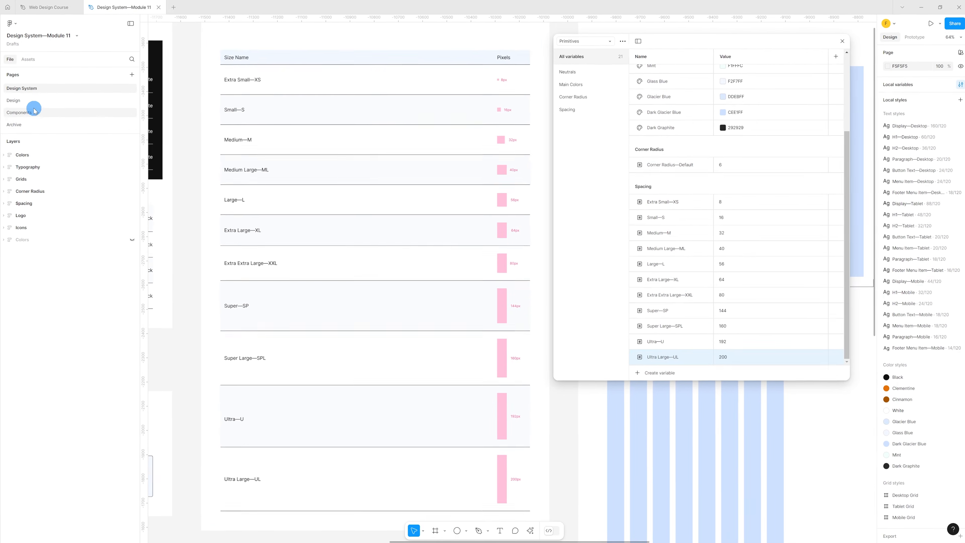
# - On the Design page, apply the Extra Extra Large—XXL spacing variable to the vertical gap of the desktop homepage's Container
pyautogui.click(24, 101)
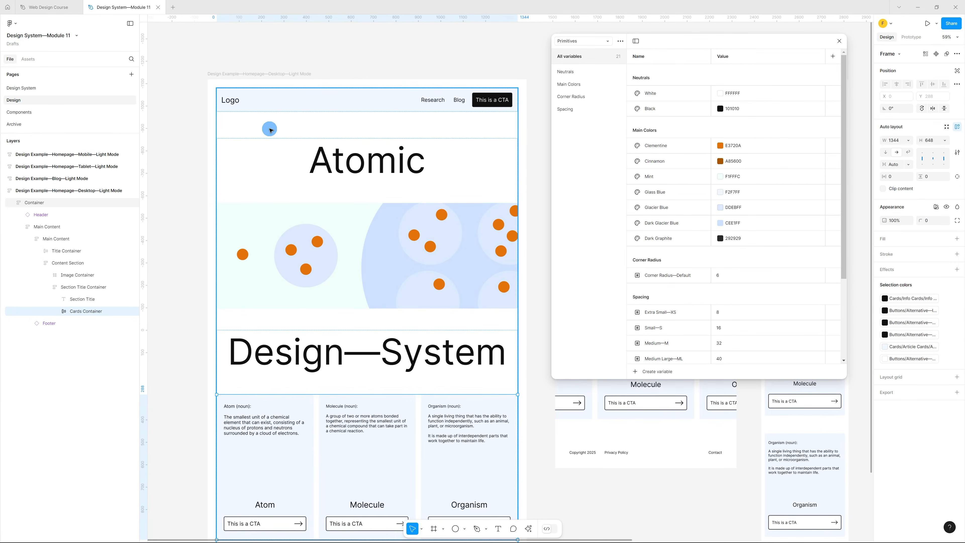
pyautogui.click(262, 124)
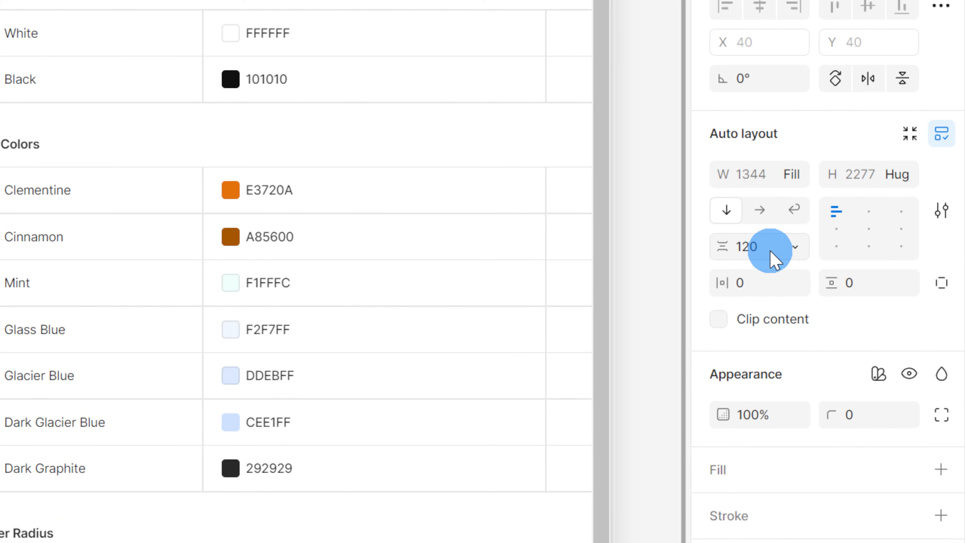
pyautogui.click(795, 247)
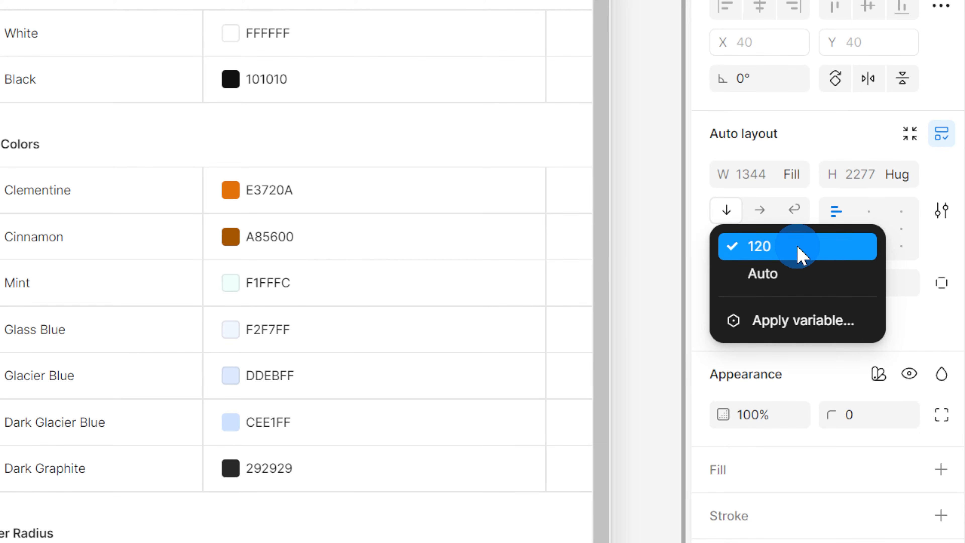
pyautogui.click(763, 322)
pyautogui.scroll(-3, 802, 476)
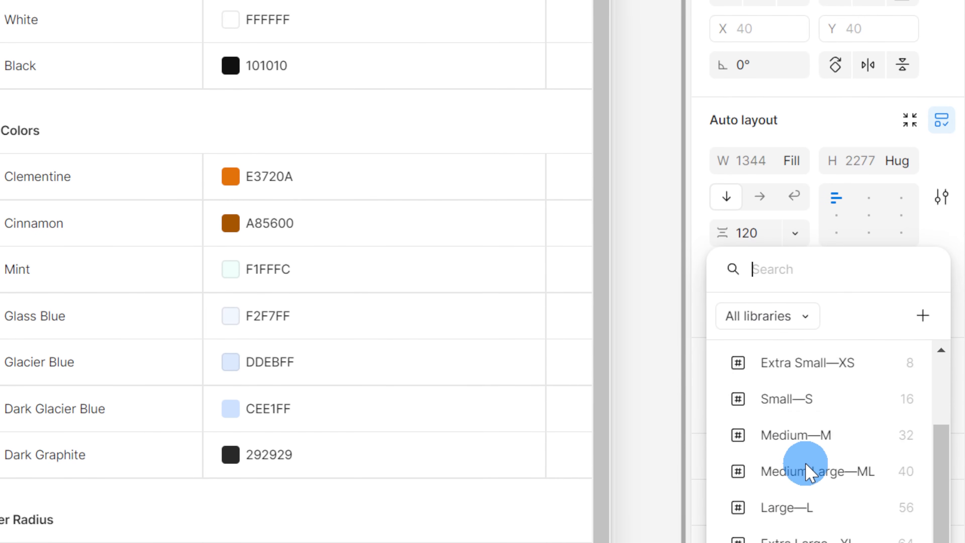
pyautogui.scroll(-2, 804, 477)
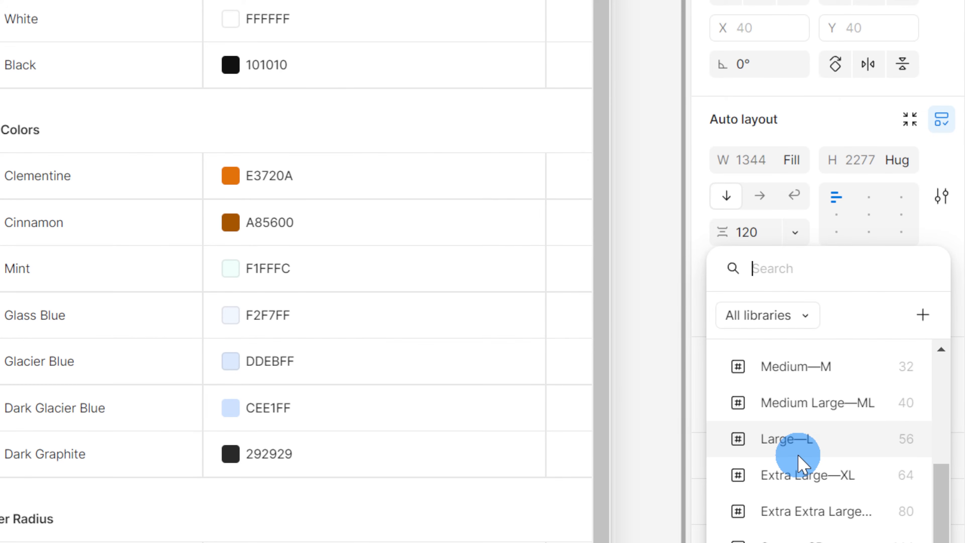
pyautogui.click(800, 511)
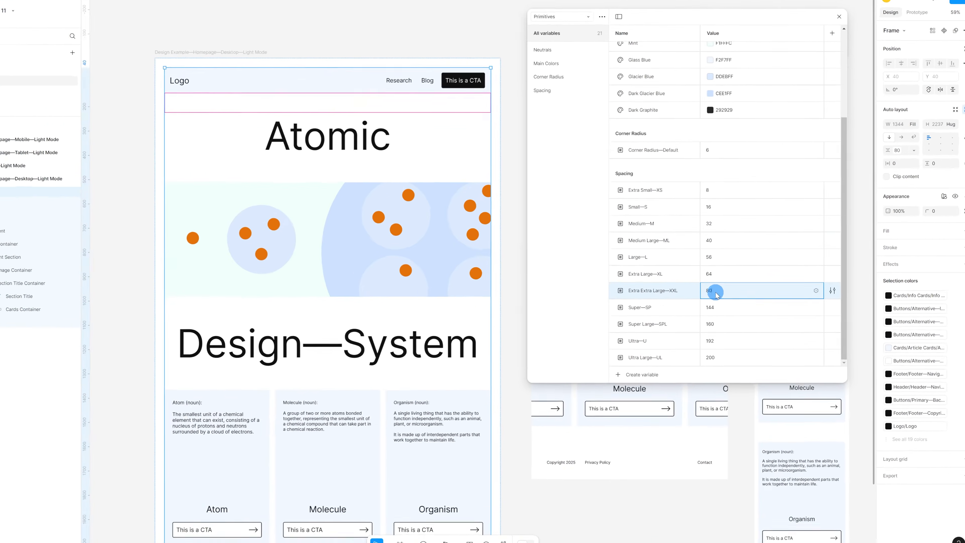
# - Test the Extra Extra Large—XXL spacing variable with a value of 300 and restore it to 80
pyautogui.doubleClick(562, 229)
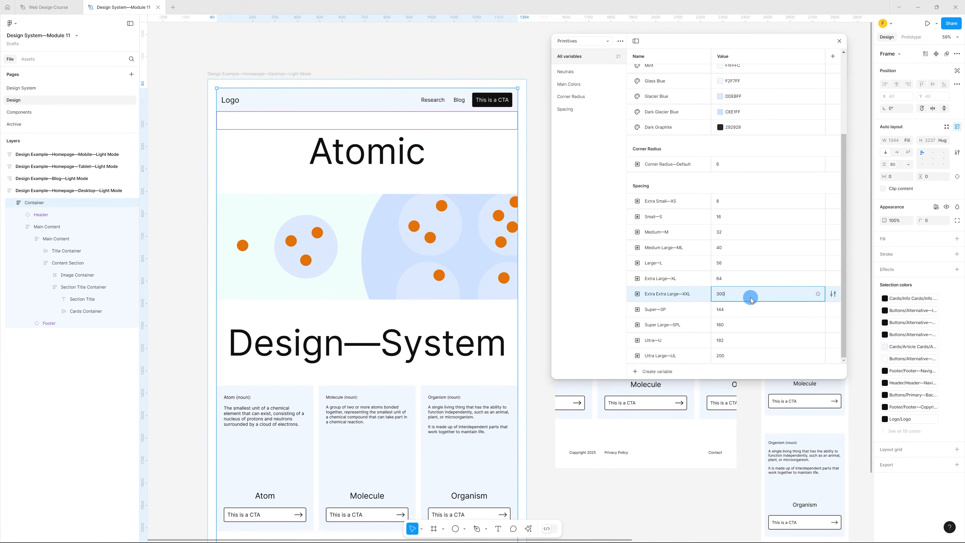
pyautogui.press('Return')
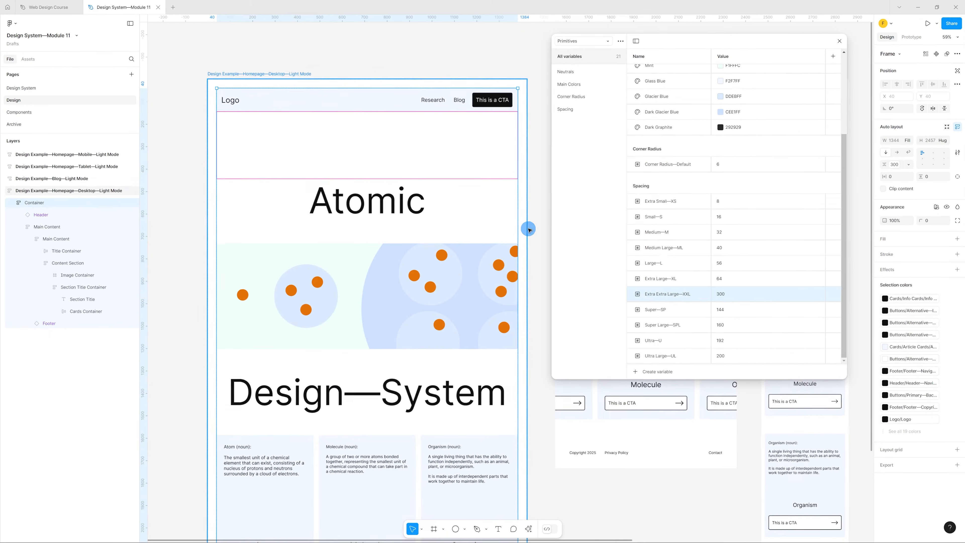
pyautogui.click(725, 295)
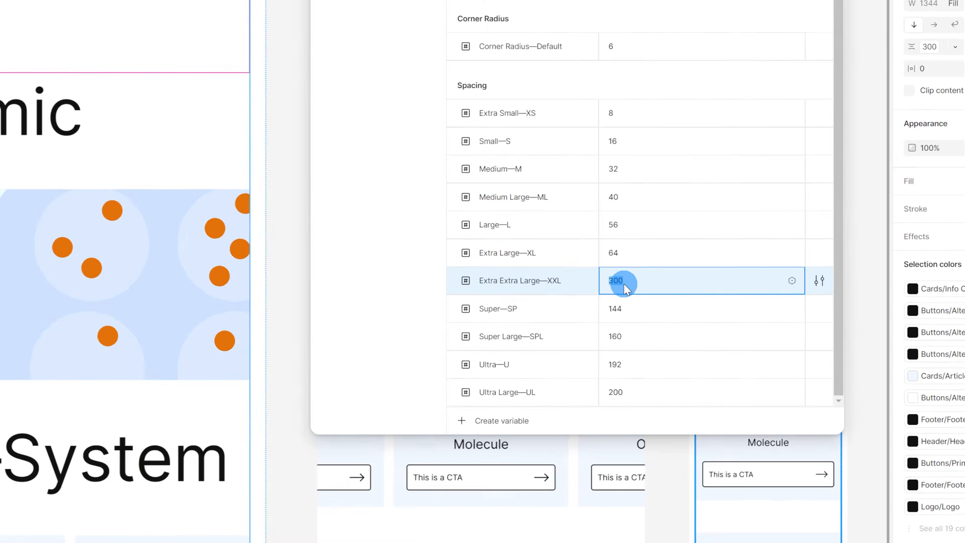
pyautogui.write('80')
pyautogui.press('Return')
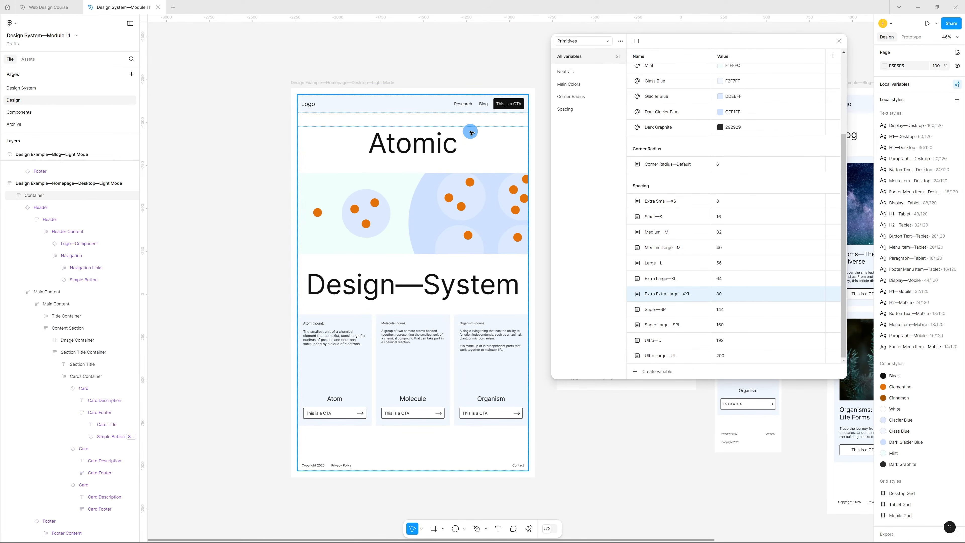
# - Drill down through the desktop homepage's nested frames to the Atom card's Card Footer and examine its spacing
pyautogui.scroll(5, 293, 381)
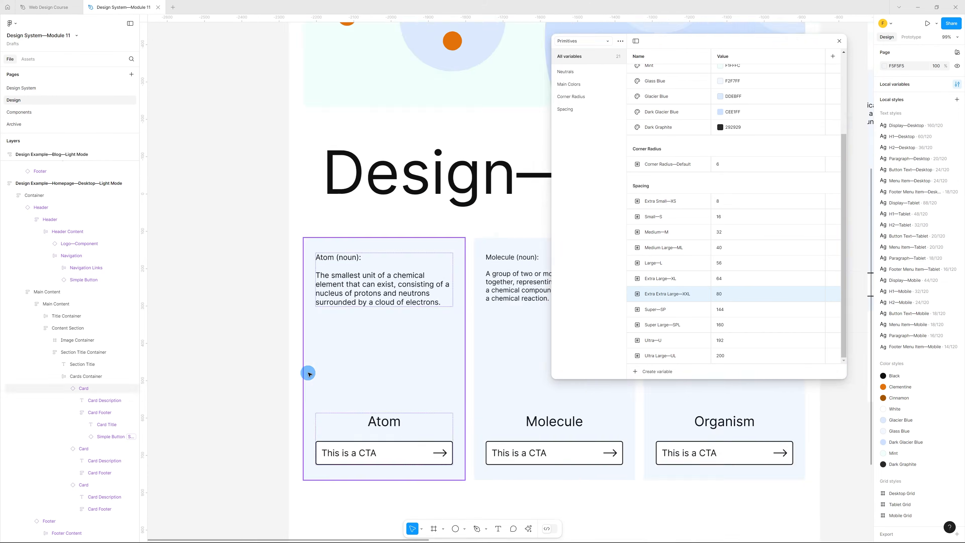
pyautogui.scroll(-3, 411, 295)
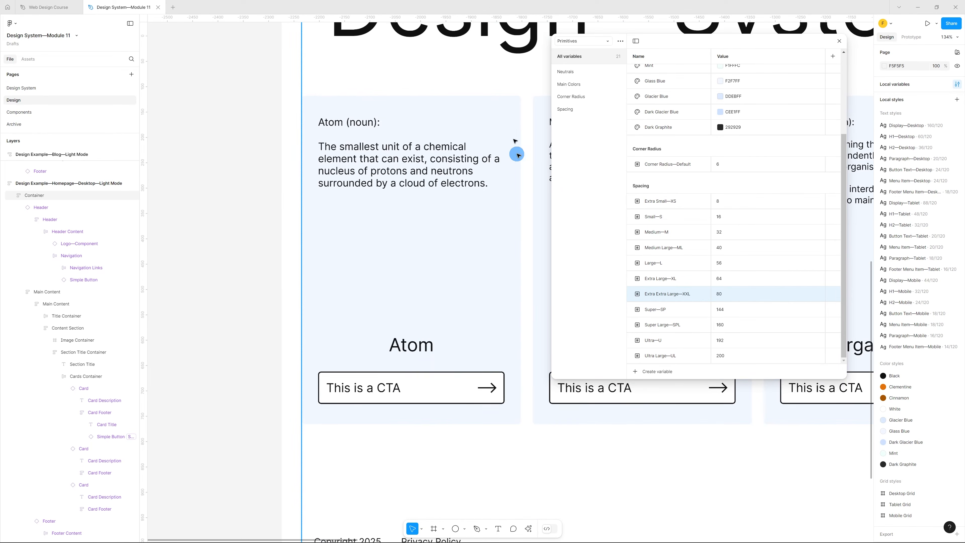
pyautogui.doubleClick(462, 364)
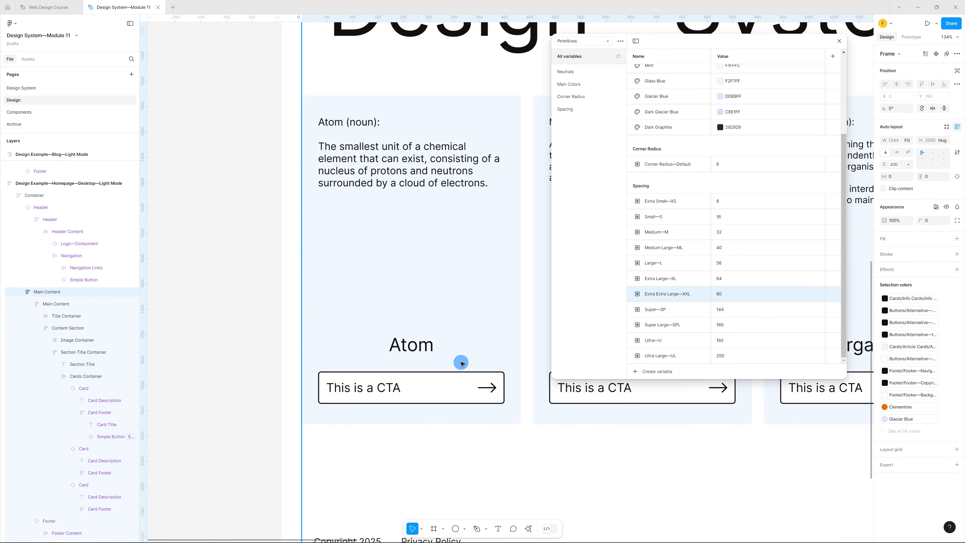
pyautogui.doubleClick(462, 364)
pyautogui.doubleClick(461, 363)
pyautogui.doubleClick(462, 363)
pyautogui.doubleClick(461, 363)
pyautogui.doubleClick(462, 364)
pyautogui.doubleClick(462, 363)
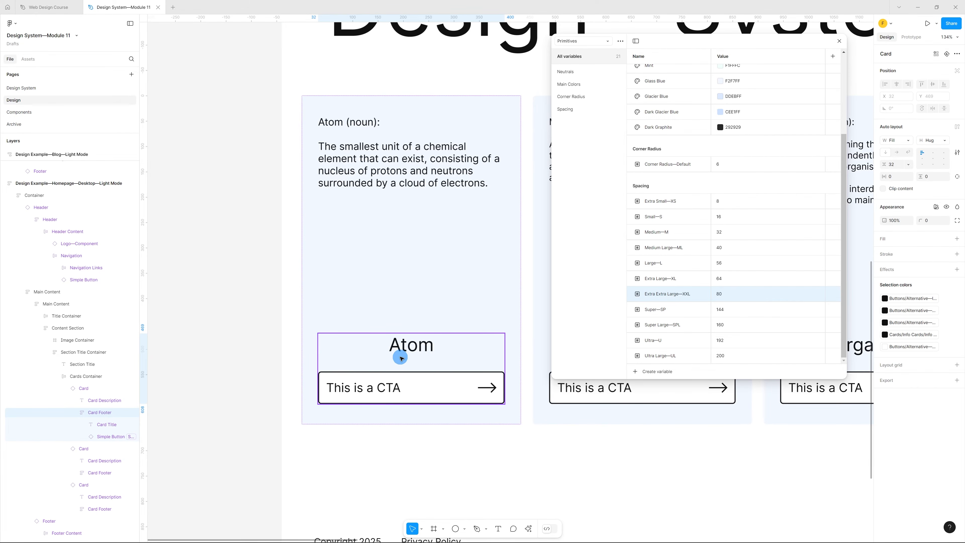
# - Go from the Atom card instance to its main component and examine the Title area of the desktop Info Card
pyautogui.click(397, 233)
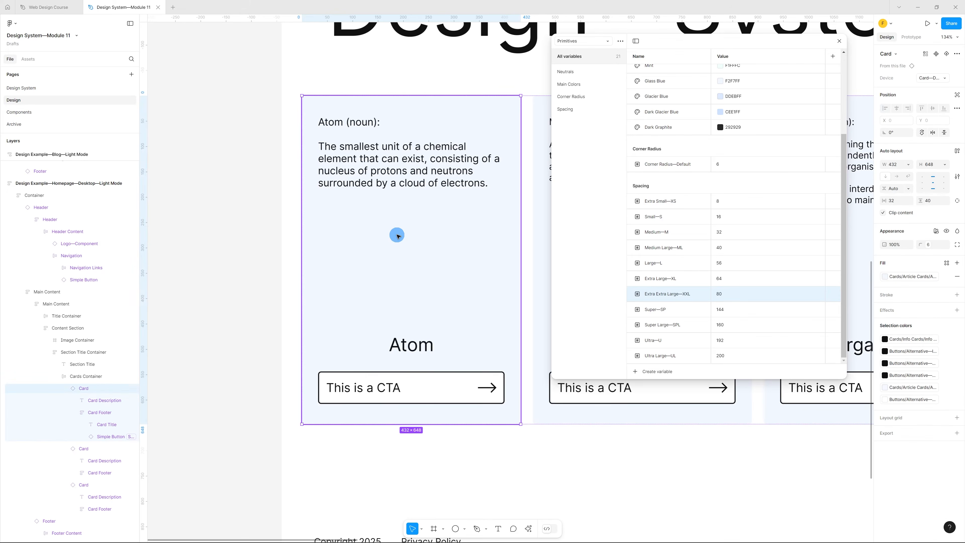
pyautogui.rightClick(410, 215)
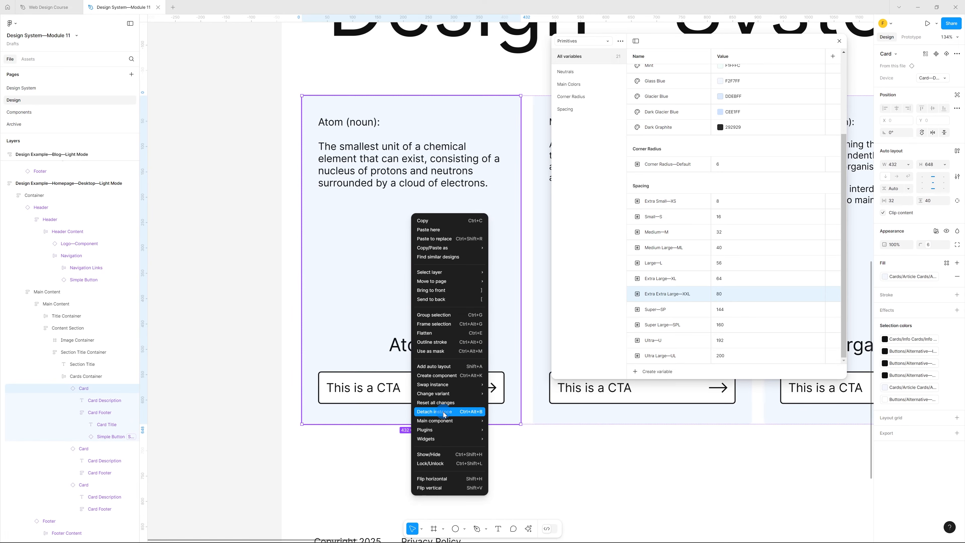
pyautogui.moveTo(445, 420)
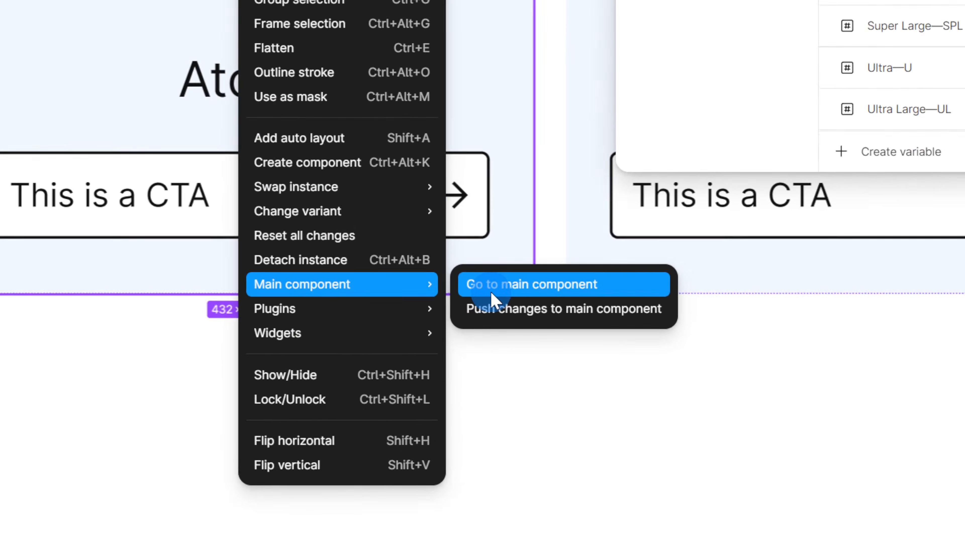
pyautogui.click(503, 421)
pyautogui.scroll(-3, 140, 127)
pyautogui.scroll(2, 285, 149)
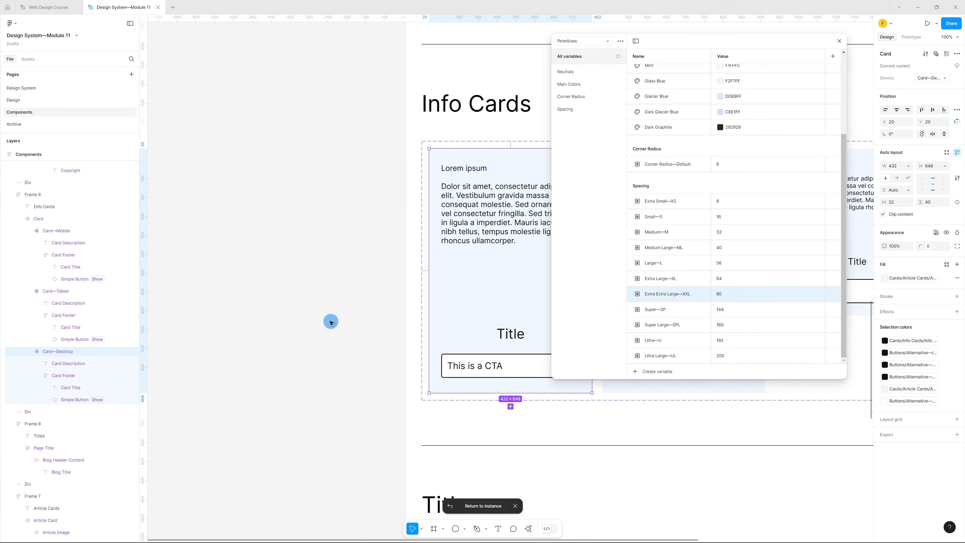
pyautogui.scroll(5, 420, 338)
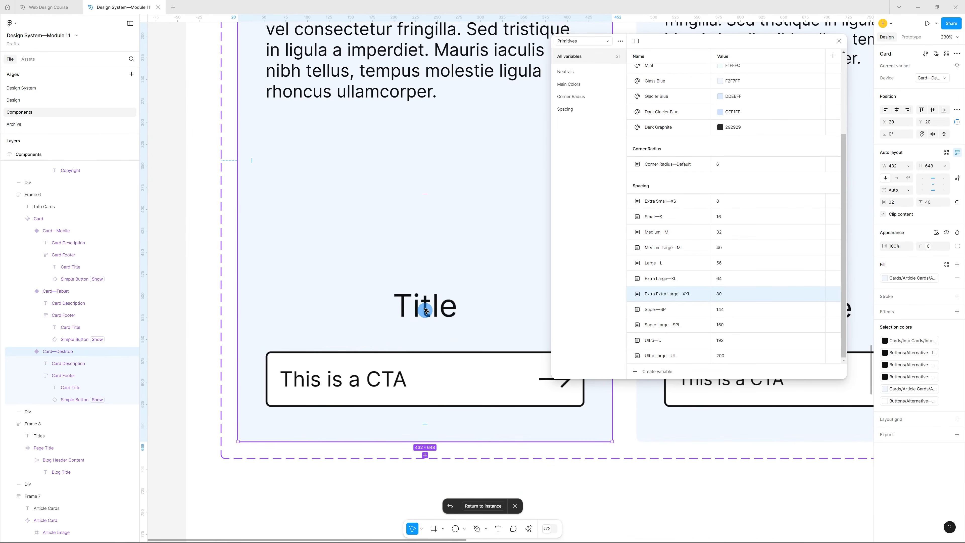
pyautogui.click(431, 329)
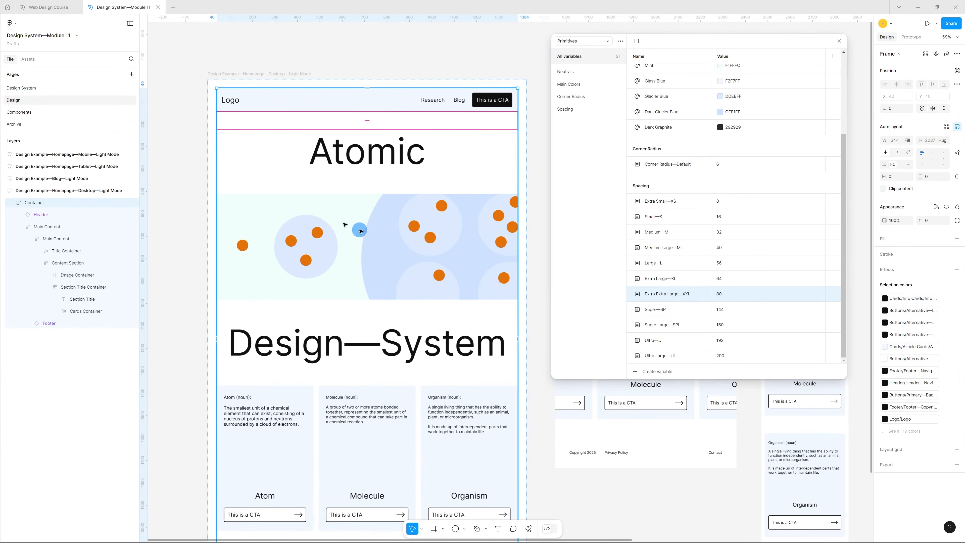
# - Select the Container of the desktop homepage around the Atom, Molecule and Organism cards
pyautogui.scroll(-5, 260, 187)
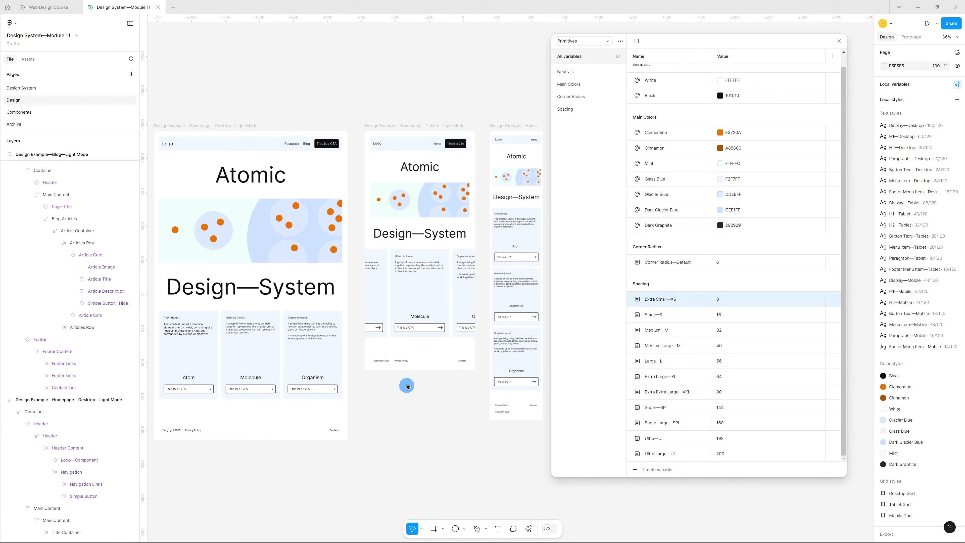
pyautogui.scroll(3, 206, 298)
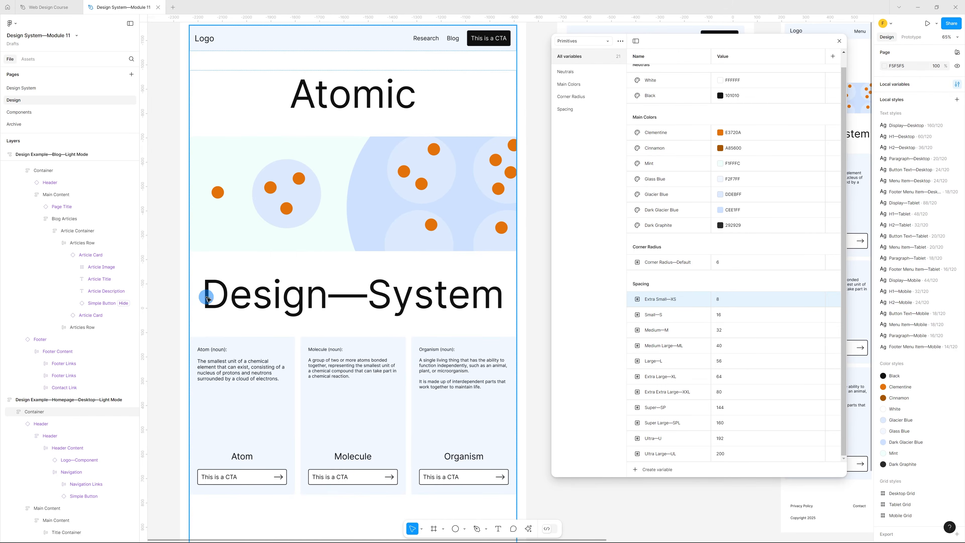
pyautogui.click(260, 465)
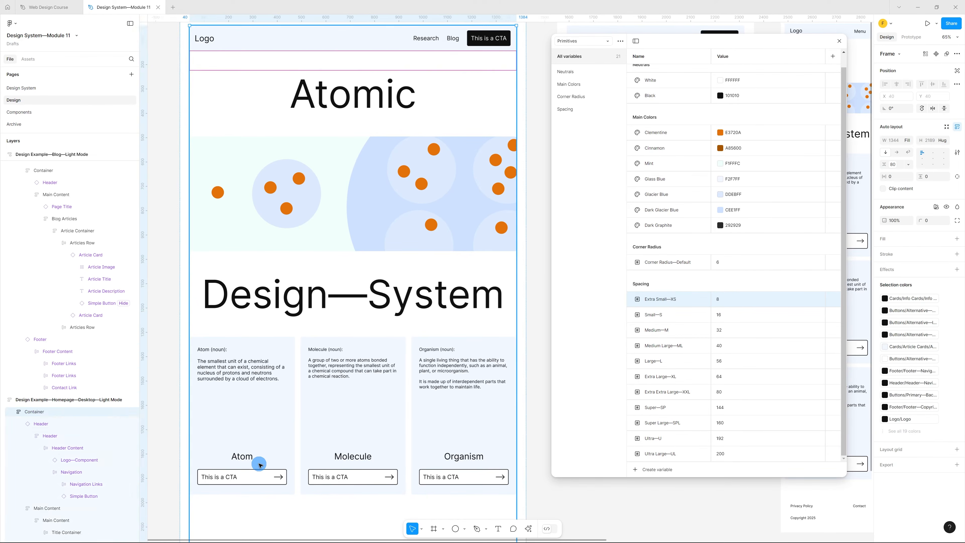
# - Select the title-and-button container in the Atom card to check its spacing
pyautogui.click(260, 465)
pyautogui.click(260, 465)
pyautogui.click(260, 465)
pyautogui.click(260, 465)
pyautogui.click(260, 465)
pyautogui.click(260, 465)
pyautogui.click(260, 465)
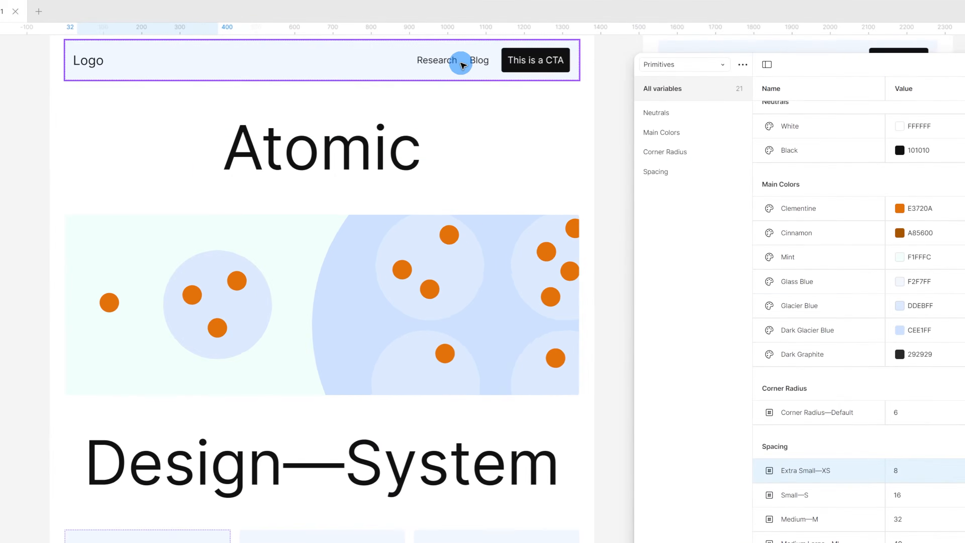
# - Select the navigation links group in the desktop homepage header and check its auto layout gap
pyautogui.click(460, 62)
pyautogui.doubleClick(460, 63)
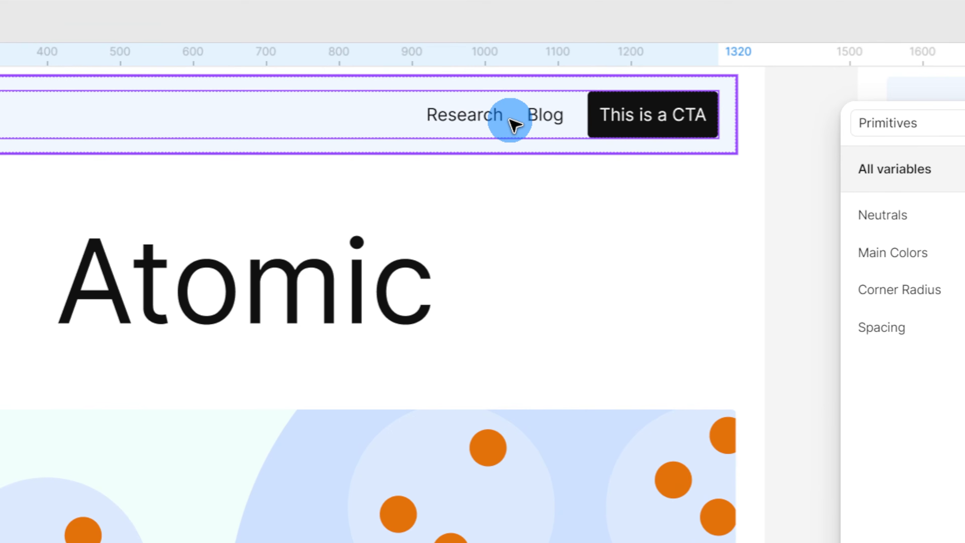
pyautogui.doubleClick(460, 62)
pyautogui.doubleClick(460, 62)
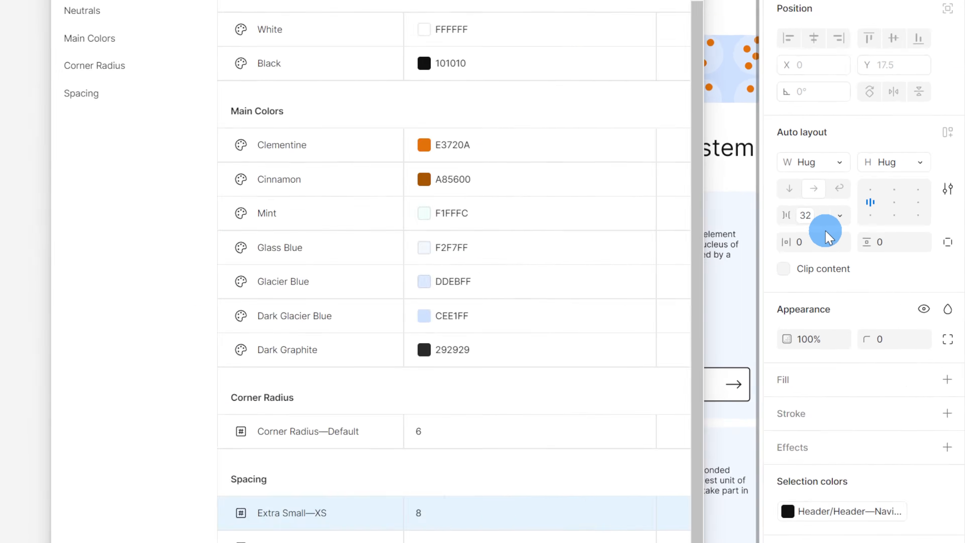
pyautogui.click(828, 233)
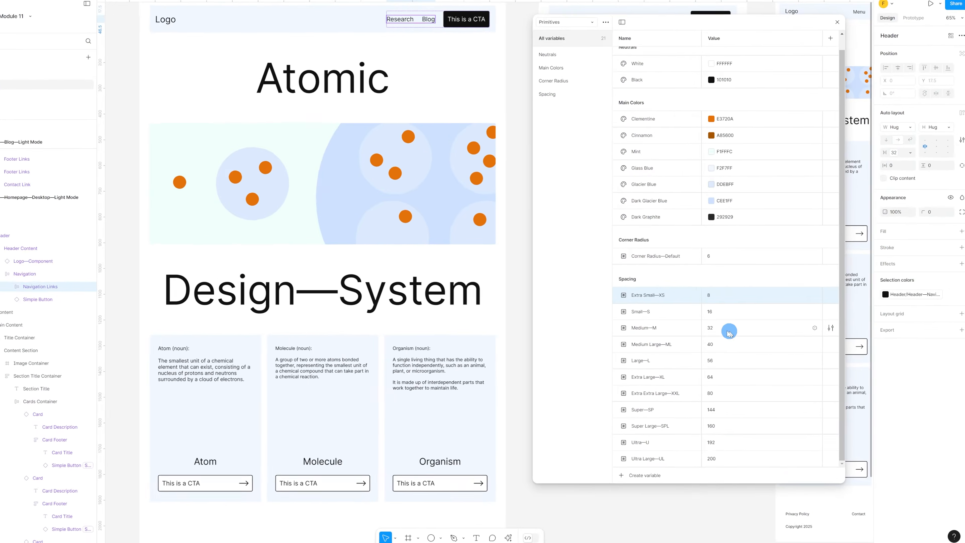
# - Set the Medium—M spacing variable in the Primitives collection to 72
pyautogui.click(728, 331)
pyautogui.doubleClick(475, 272)
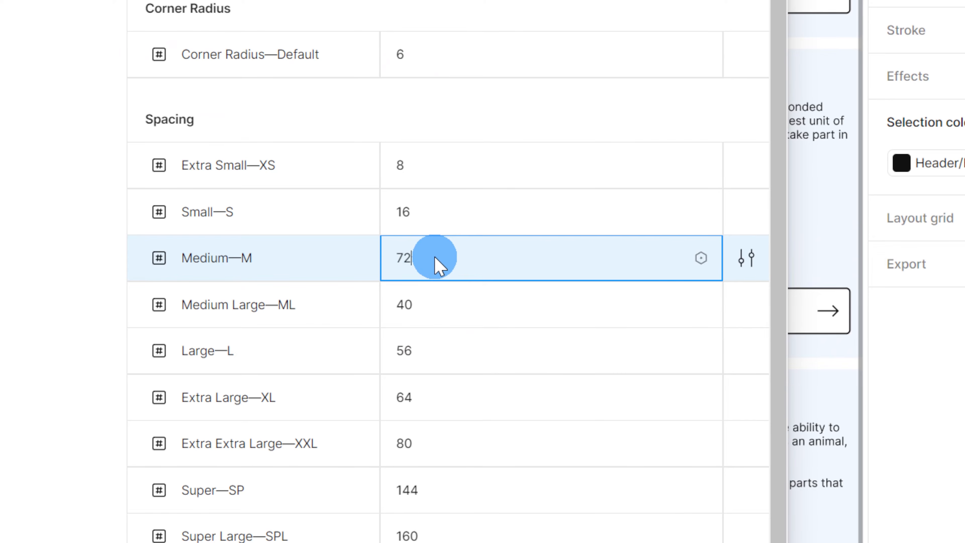
pyautogui.press('Return')
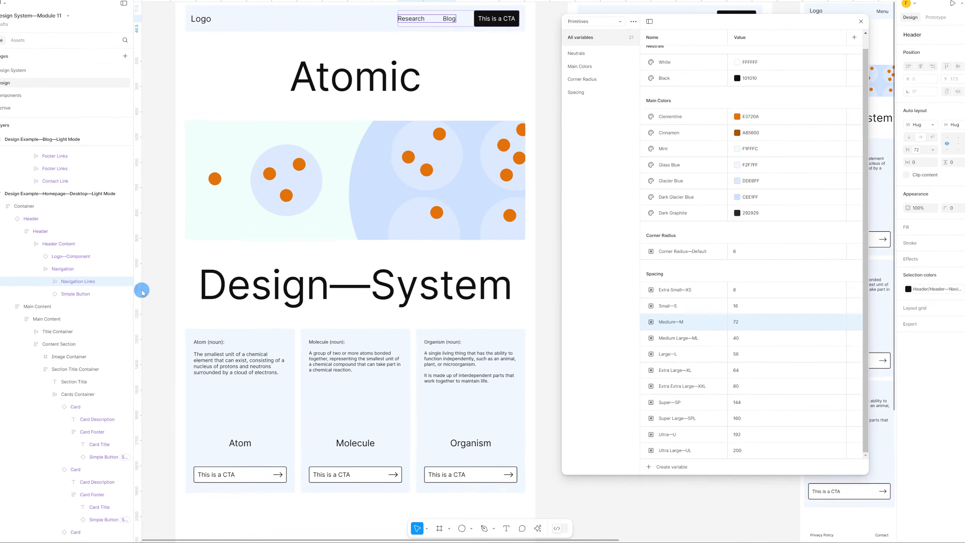
# - Set the Medium—M spacing variable back to 32
pyautogui.doubleClick(731, 331)
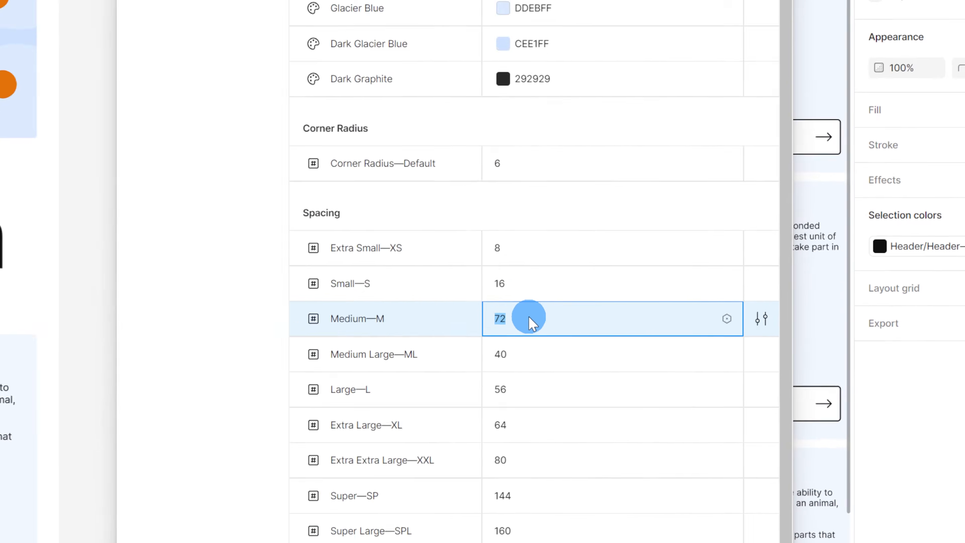
pyautogui.write('32')
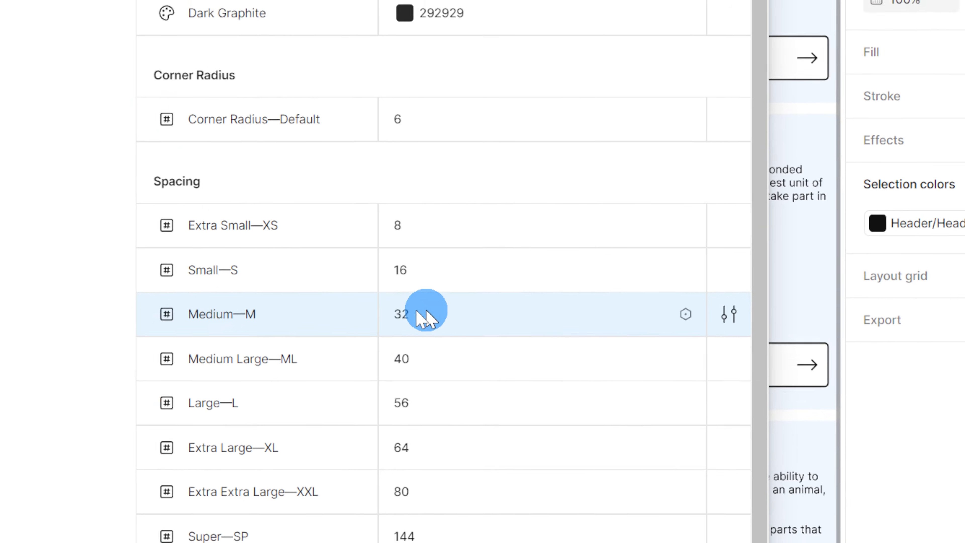
pyautogui.press('Return')
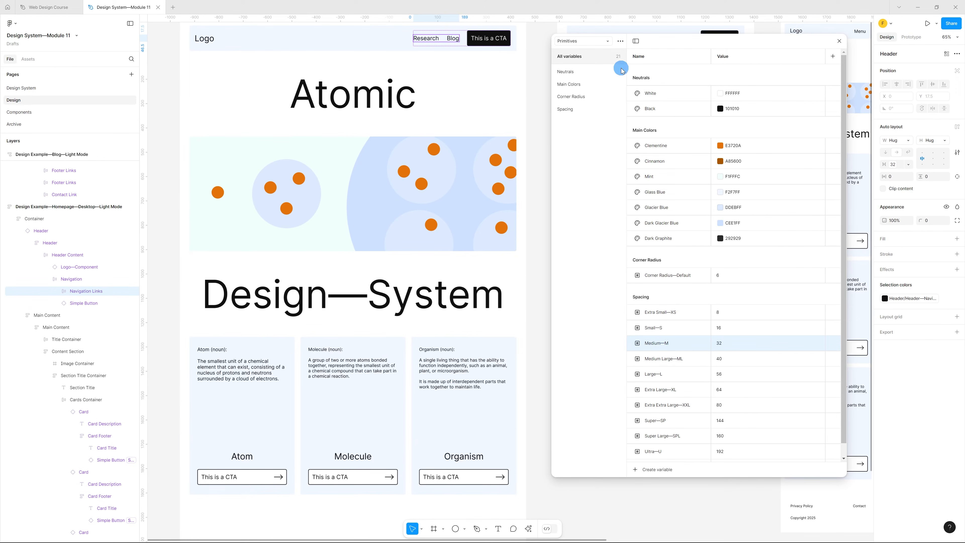
# - Create a number variable named Title+Button—Spacing in the Info Cards group of the Semantics collection
pyautogui.click(597, 41)
pyautogui.click(599, 62)
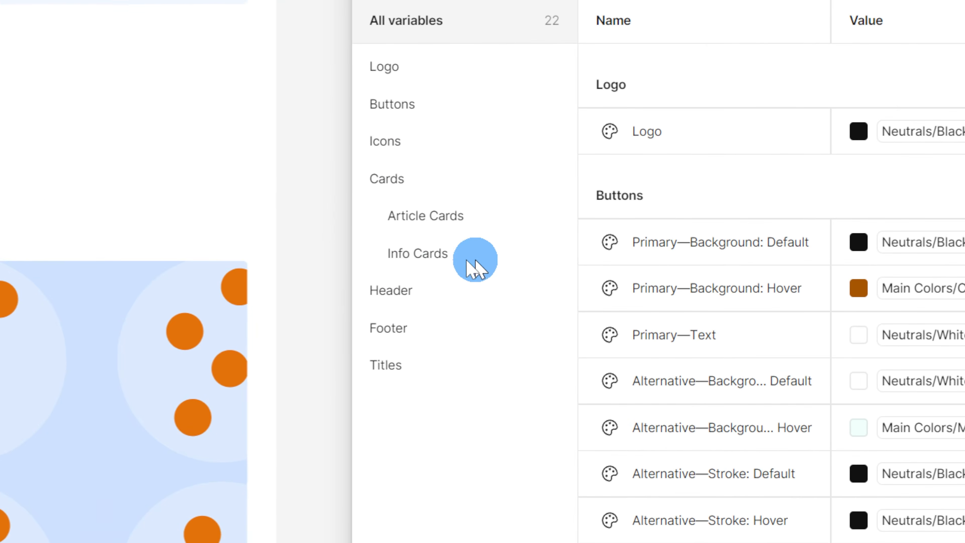
pyautogui.click(588, 138)
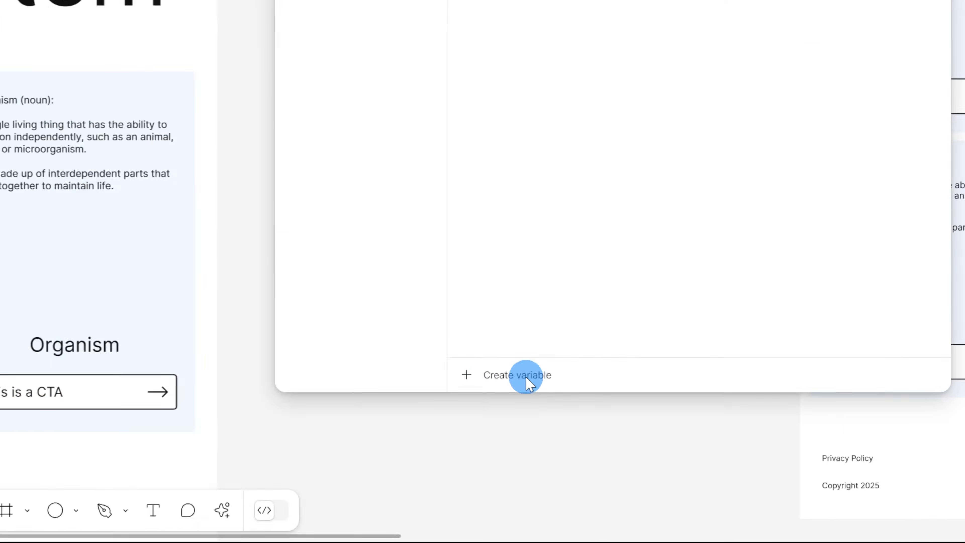
pyautogui.click(659, 469)
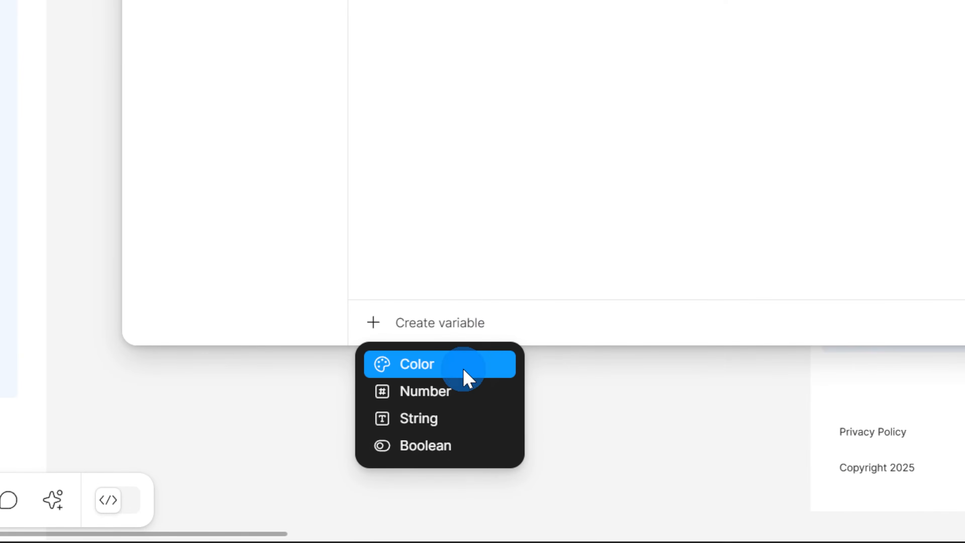
pyautogui.click(461, 392)
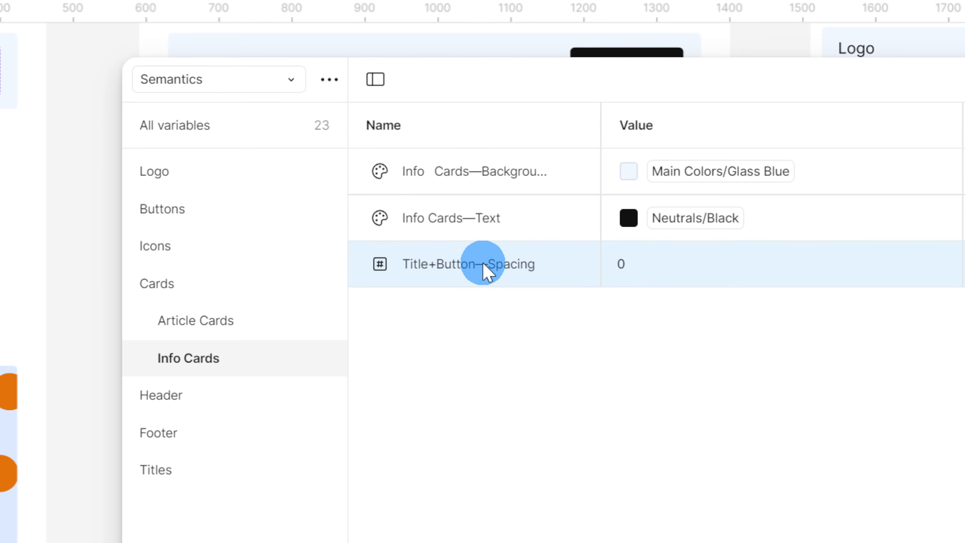
# - Alias the Title+Button—Spacing variable to the Medium—M spacing primitive
pyautogui.rightClick(675, 263)
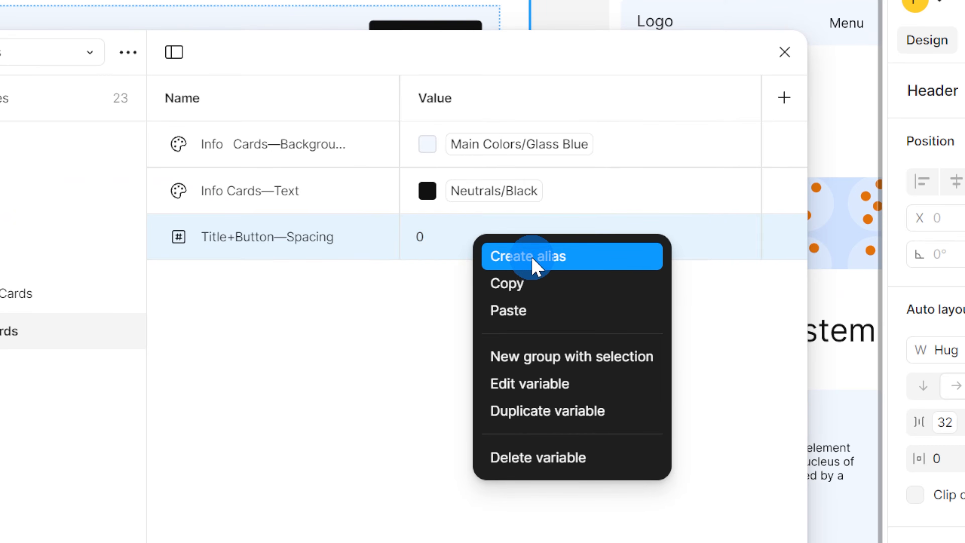
pyautogui.click(533, 263)
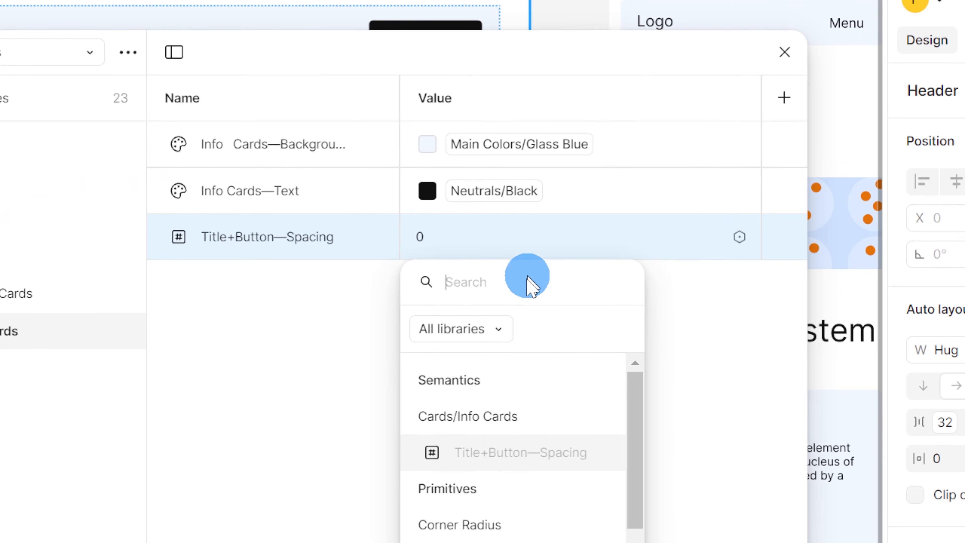
pyautogui.scroll(-3, 511, 515)
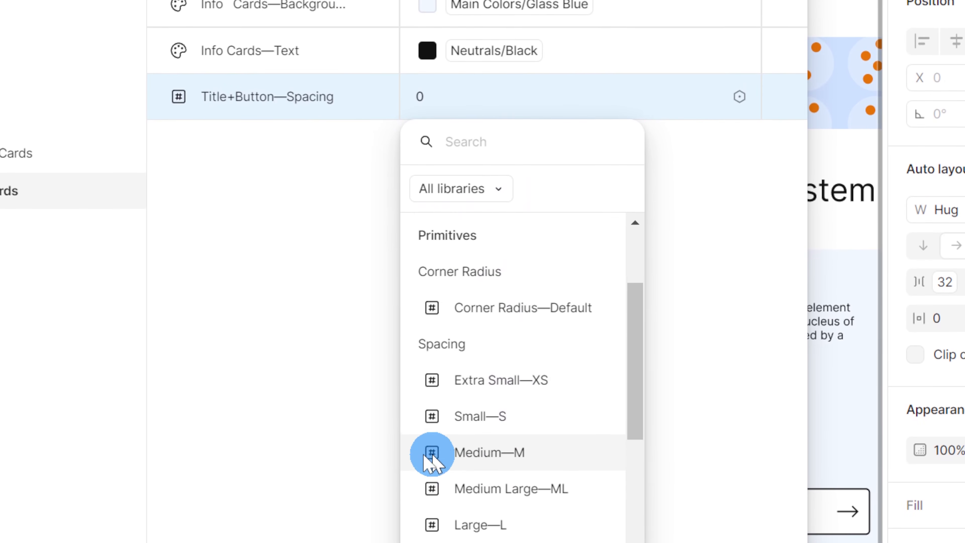
pyautogui.click(510, 457)
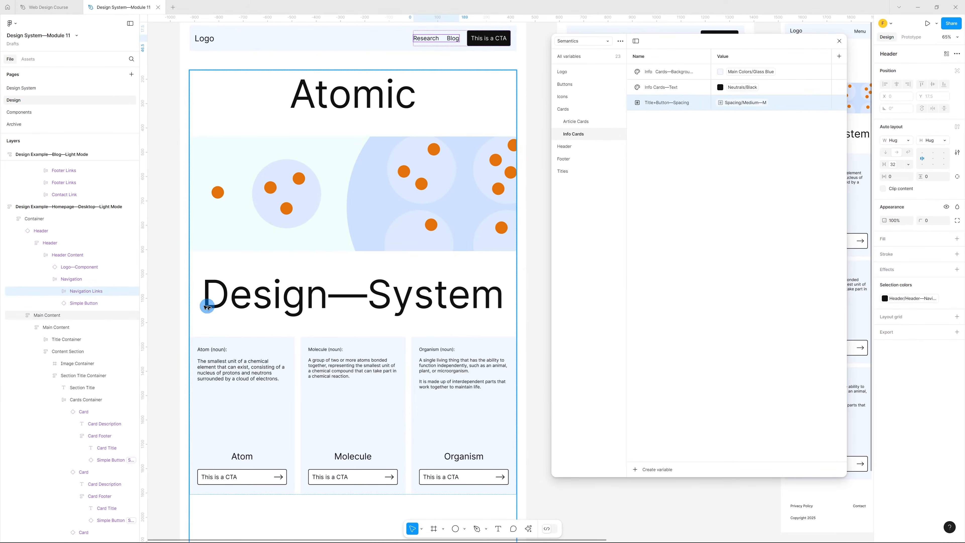
# - Go to the main component of the Molecule card instance
pyautogui.click(105, 323)
pyautogui.click(349, 406)
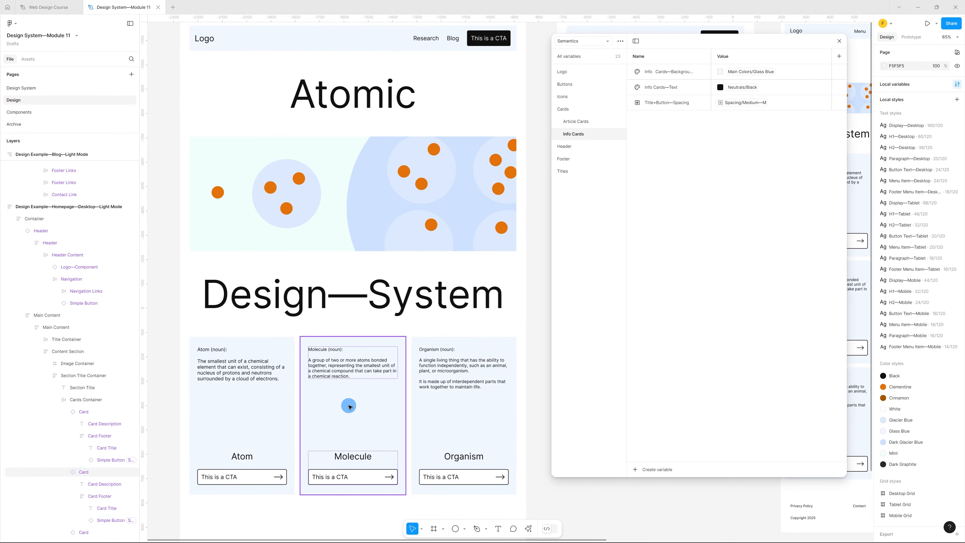
pyautogui.rightClick(349, 407)
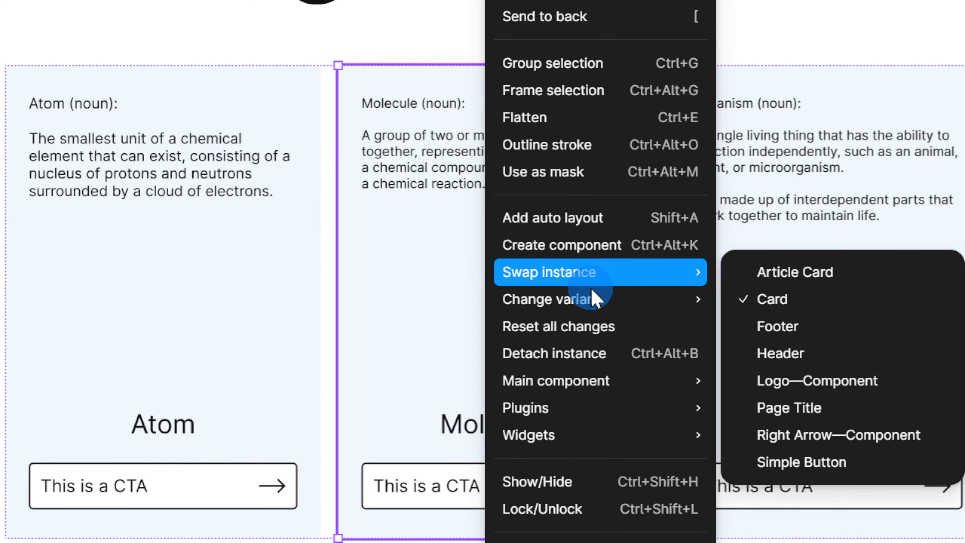
pyautogui.moveTo(578, 392)
pyautogui.click(808, 381)
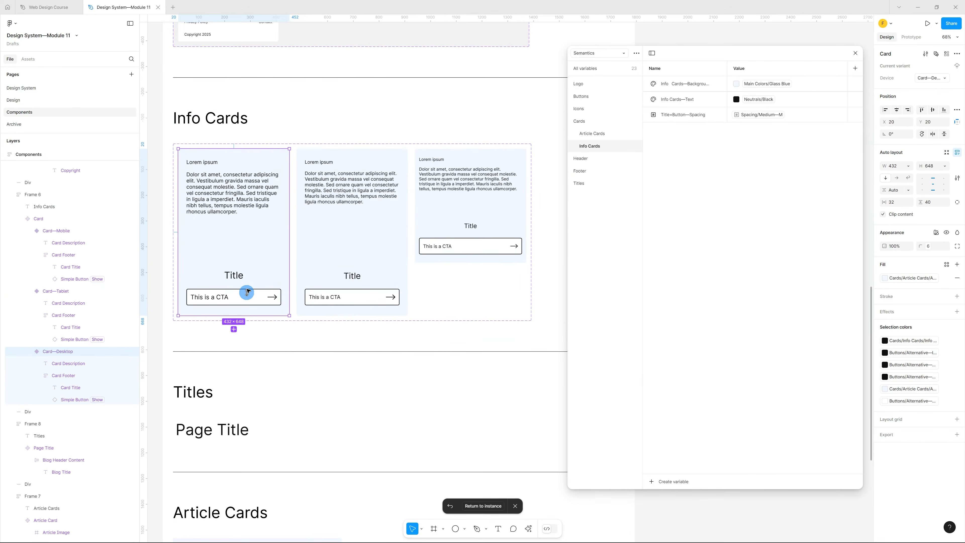
# - Apply the Title+Button—Spacing variable to the vertical gap of the card footers in all three info card variants
pyautogui.click(256, 281)
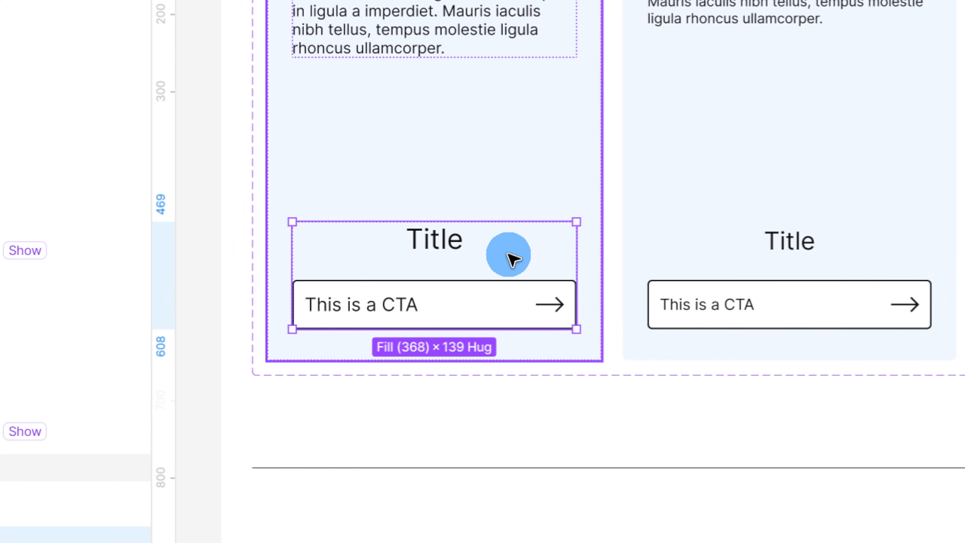
pyautogui.keyDown('shift'); pyautogui.click(868, 253); pyautogui.keyUp('shift')
pyautogui.keyDown('shift'); pyautogui.click(903, 99); pyautogui.keyUp('shift')
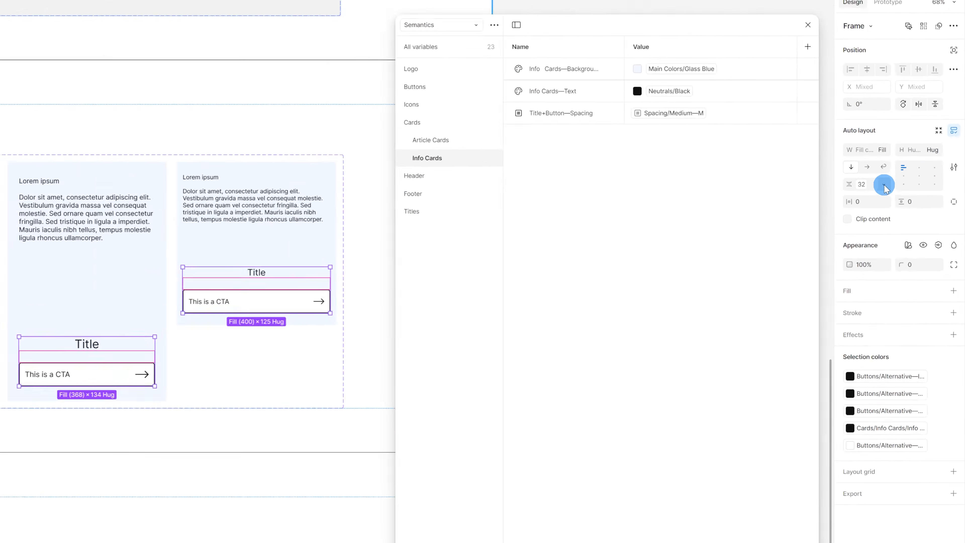
pyautogui.click(884, 185)
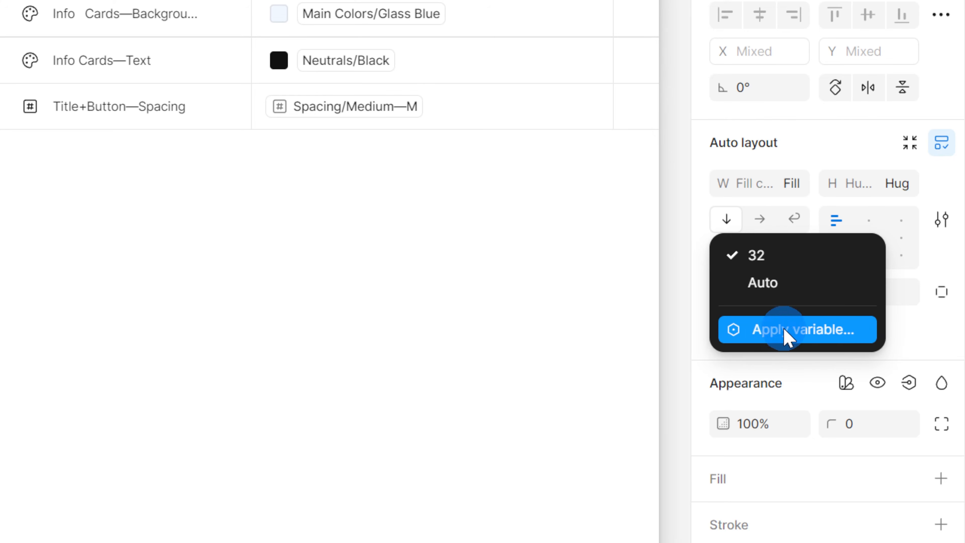
pyautogui.click(785, 332)
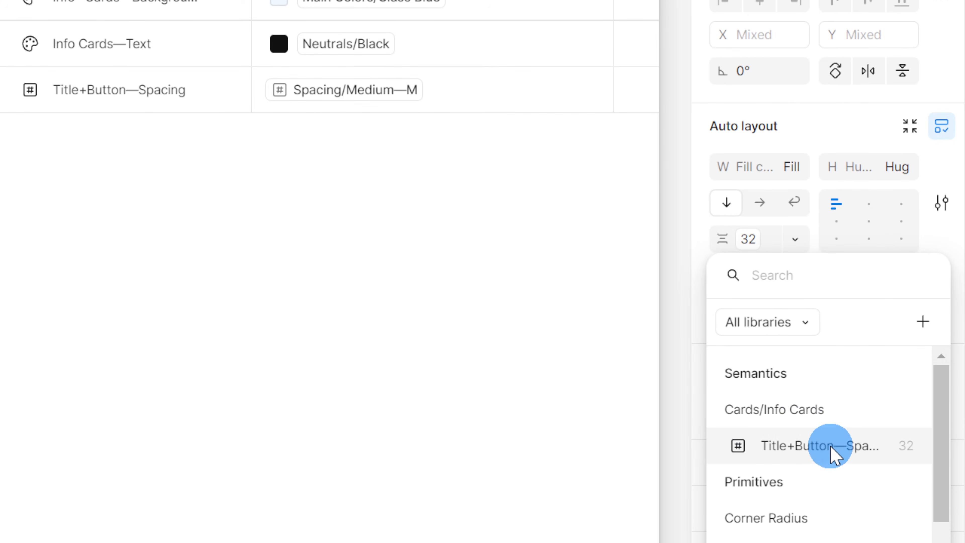
pyautogui.click(879, 451)
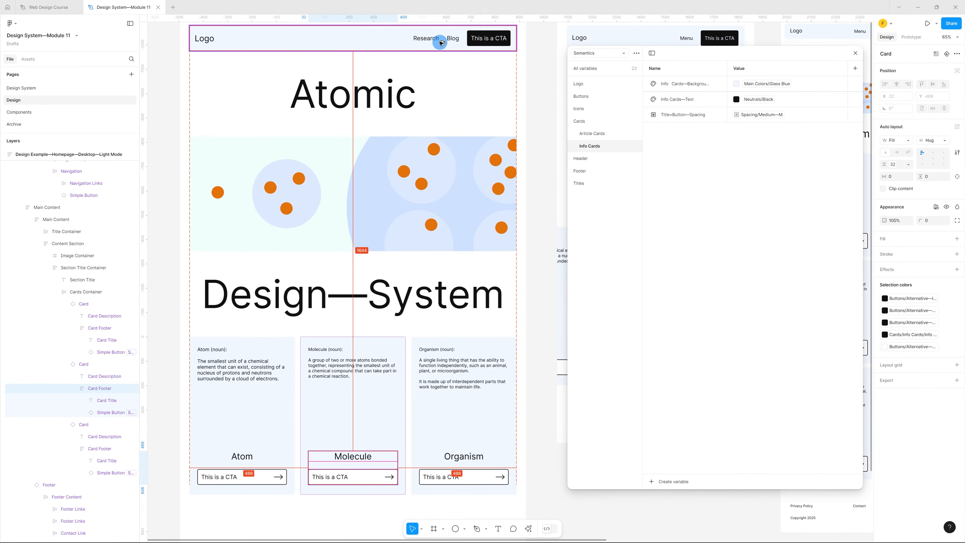
# - Inspect the gap between the header's navigation links and the gap between those links and the CTA button
pyautogui.click(440, 40)
pyautogui.doubleClick(440, 40)
pyautogui.doubleClick(439, 40)
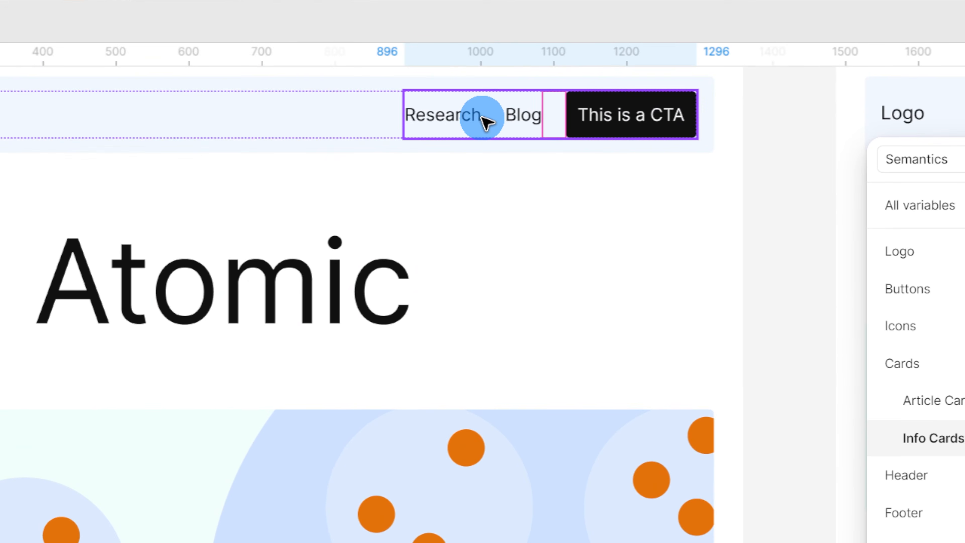
pyautogui.doubleClick(505, 117)
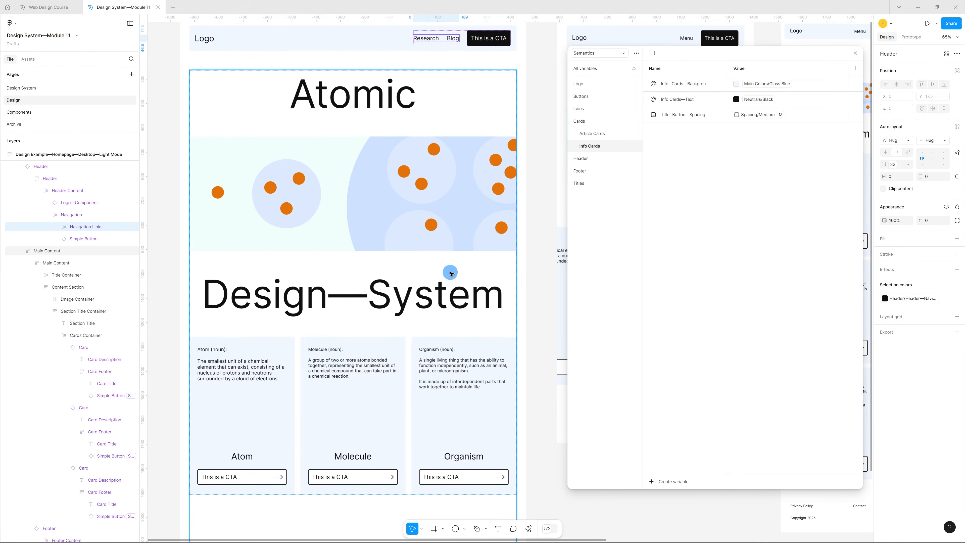
pyautogui.press('alt')
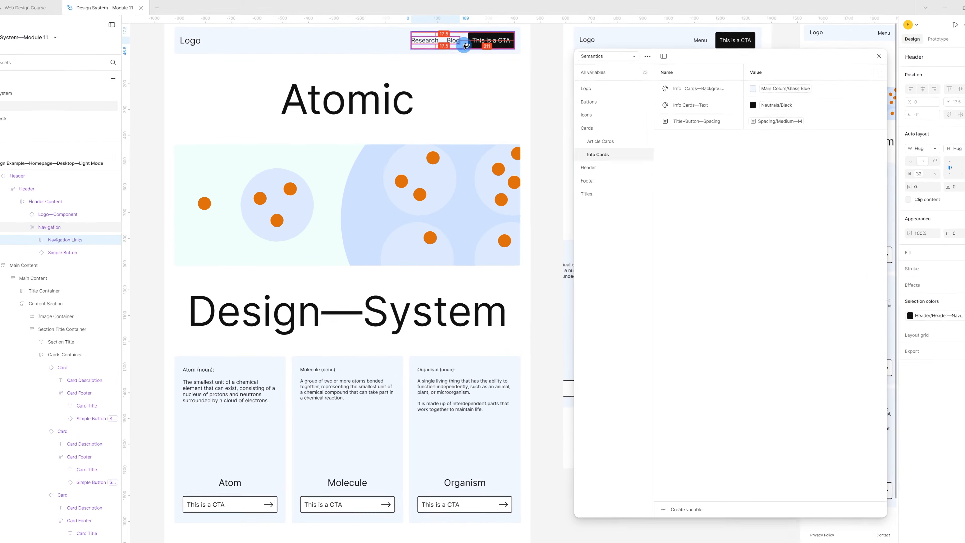
pyautogui.click(464, 40)
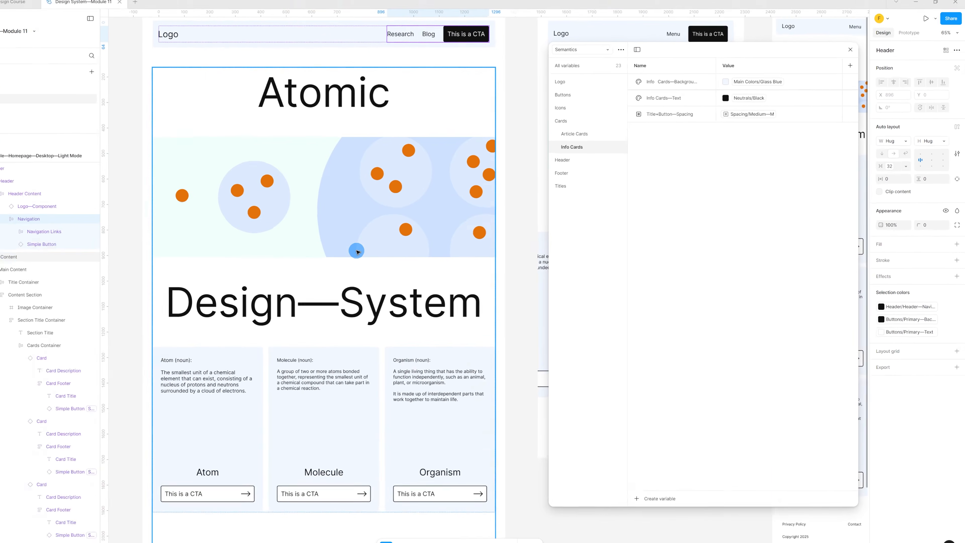
# - Select the footer links group holding Copyright 2025 and Privacy Policy to check its gap
pyautogui.scroll(-5, 385, 246)
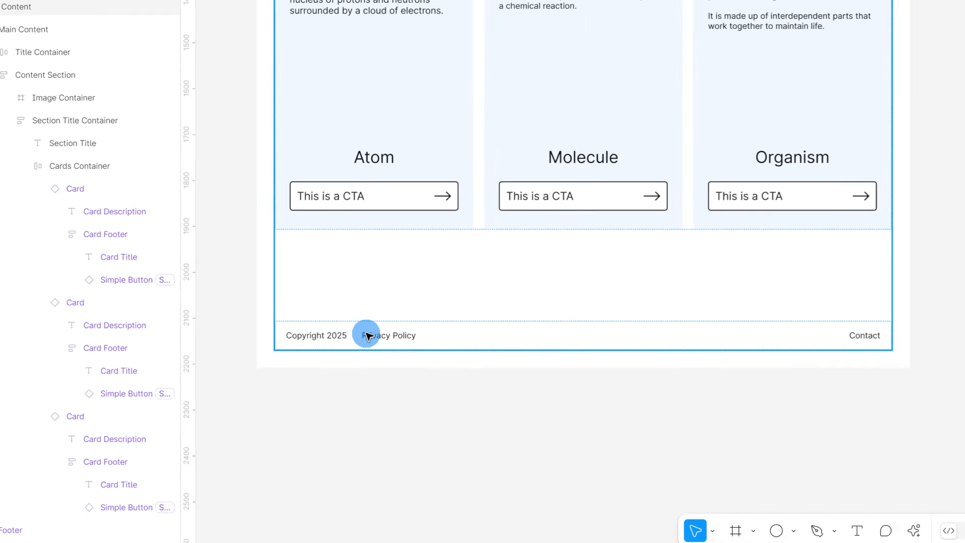
pyautogui.doubleClick(365, 332)
pyautogui.doubleClick(365, 332)
pyautogui.doubleClick(365, 332)
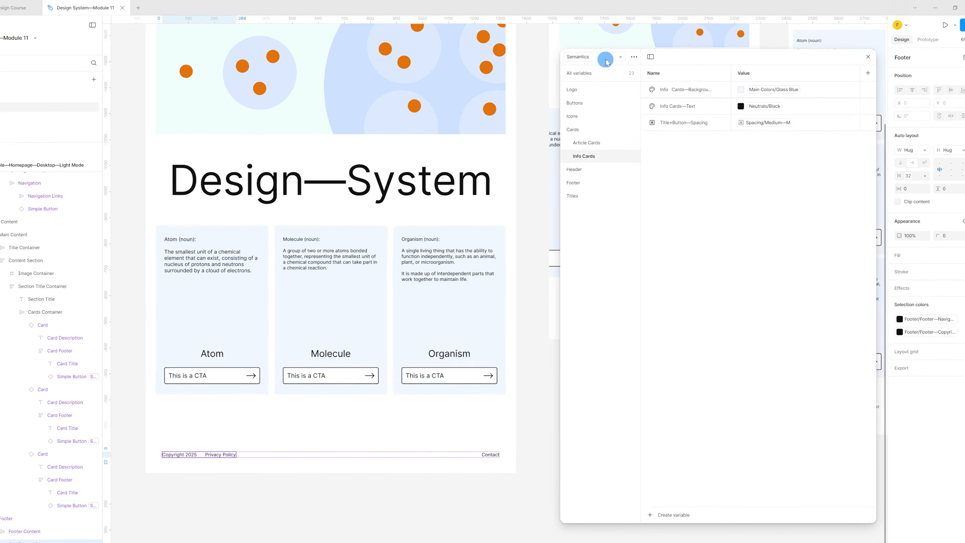
# - In the Primitives collection, set the Medium Large—ML spacing variable to 48 and Medium—M to 40
pyautogui.click(613, 54)
pyautogui.click(614, 53)
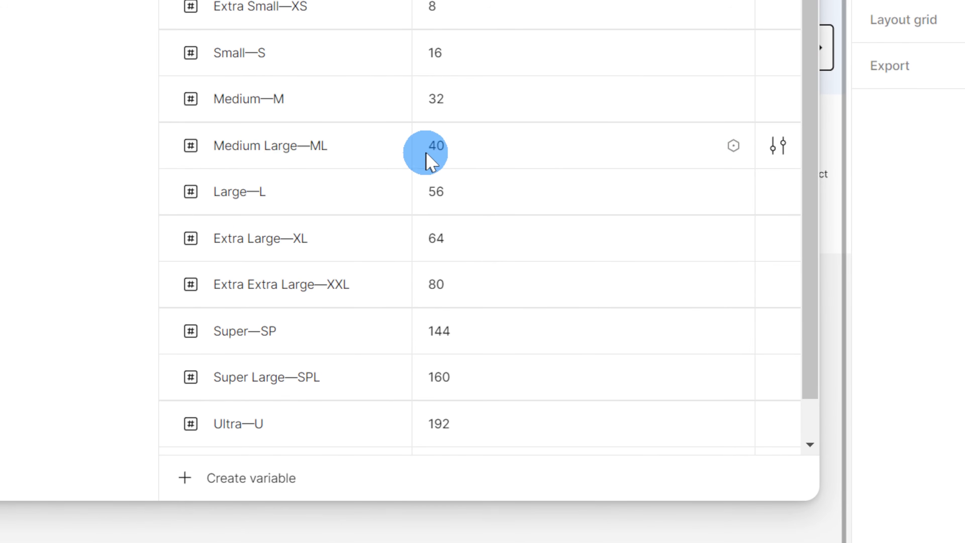
pyautogui.doubleClick(438, 157)
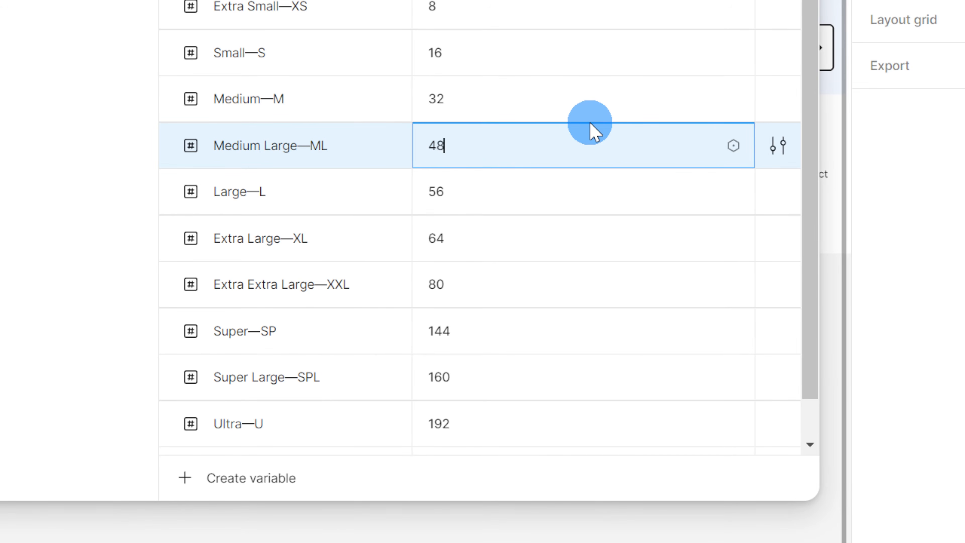
pyautogui.click(522, 111)
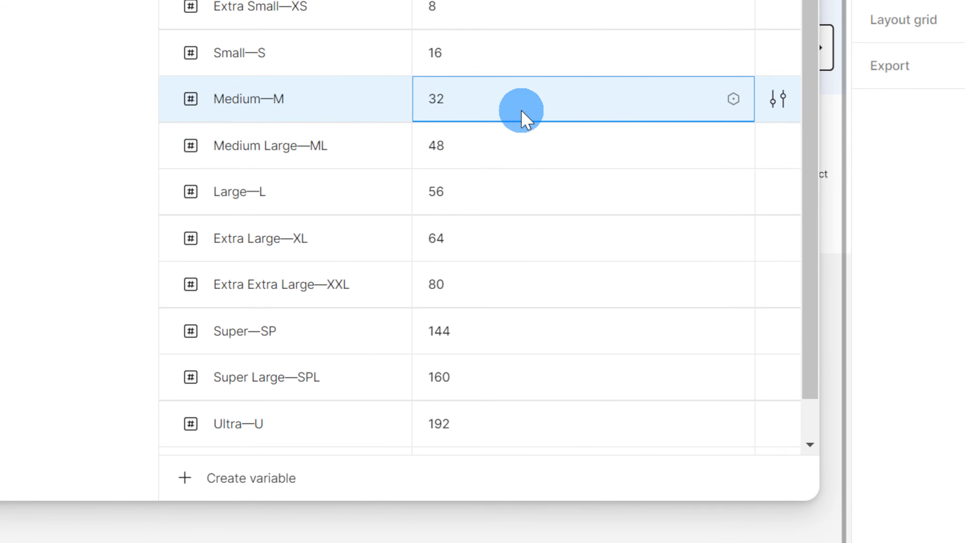
pyautogui.press('Return')
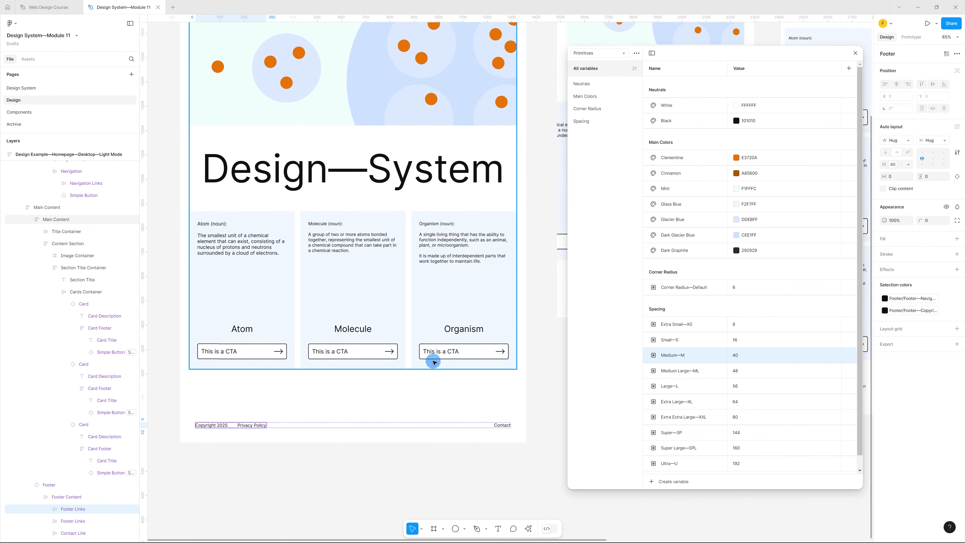
# - Select the Molecule card's footer on the desktop homepage to check the gap between its title and button
pyautogui.press('alt')
pyautogui.click(358, 342)
pyautogui.doubleClick(357, 340)
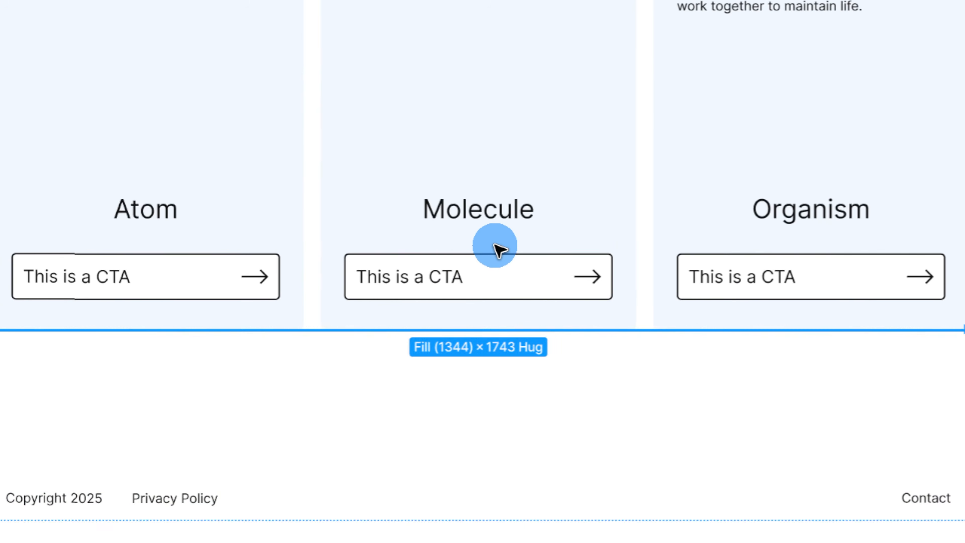
pyautogui.click(498, 249)
pyautogui.click(509, 236)
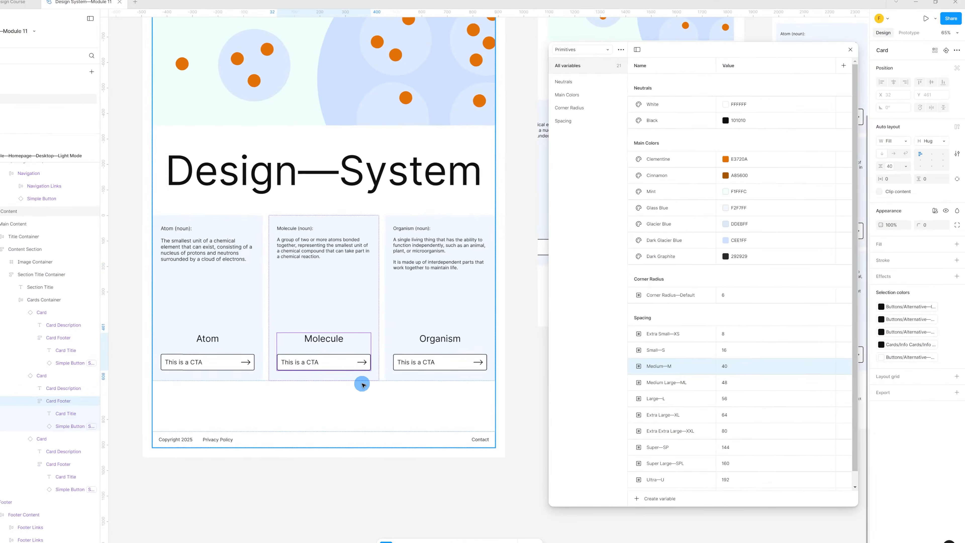
# - Compare the gap between the header's navigation links with the gap between Copyright 2025 and Privacy Policy in the footer
pyautogui.scroll(5, 418, 367)
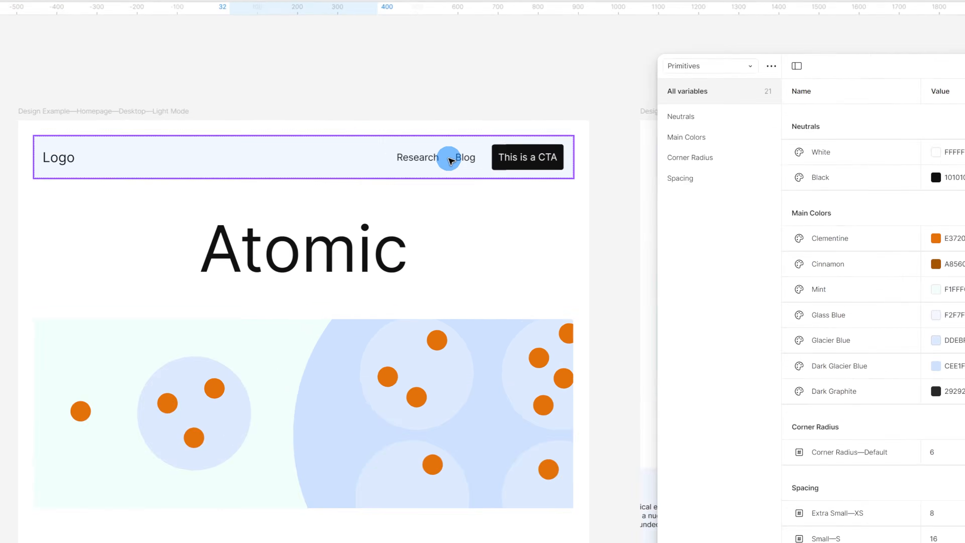
pyautogui.click(441, 109)
pyautogui.doubleClick(441, 109)
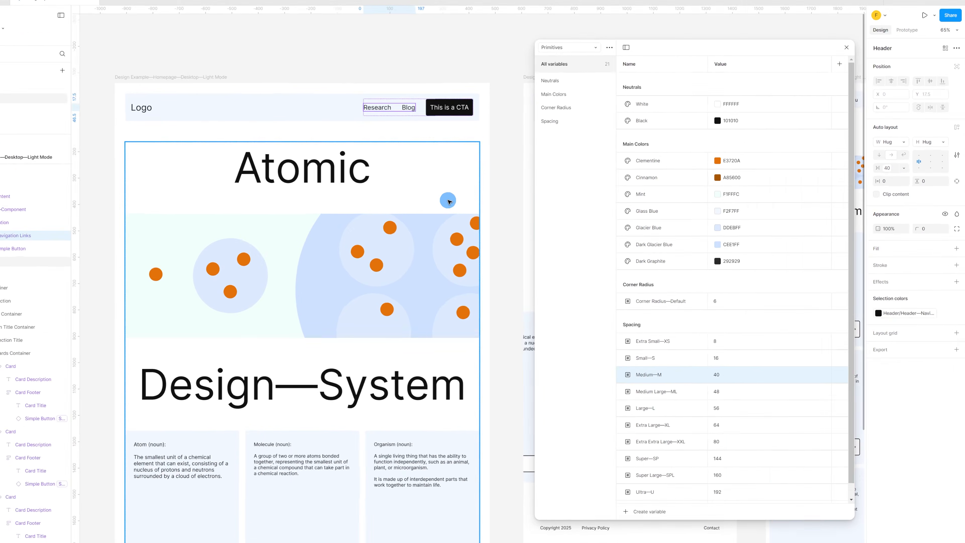
pyautogui.scroll(-4, 490, 198)
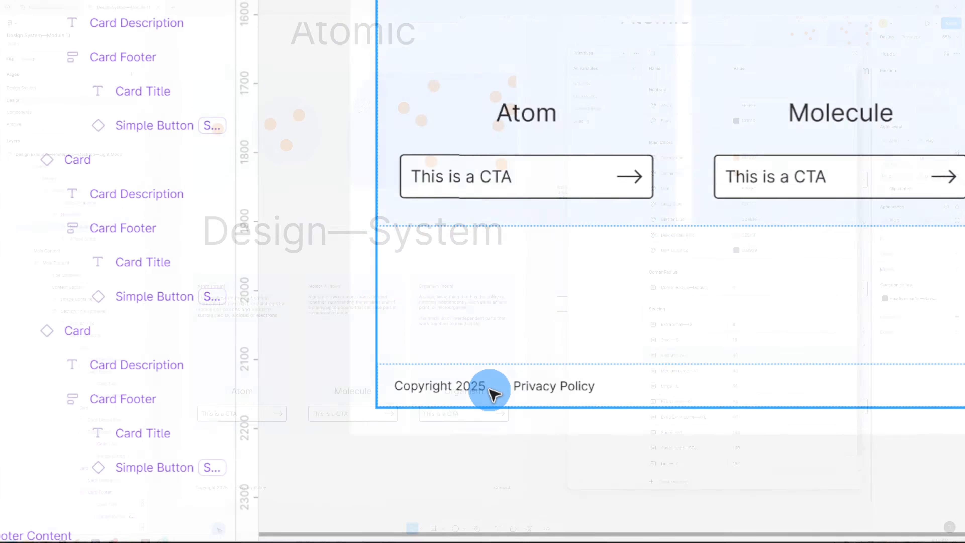
pyautogui.click(518, 386)
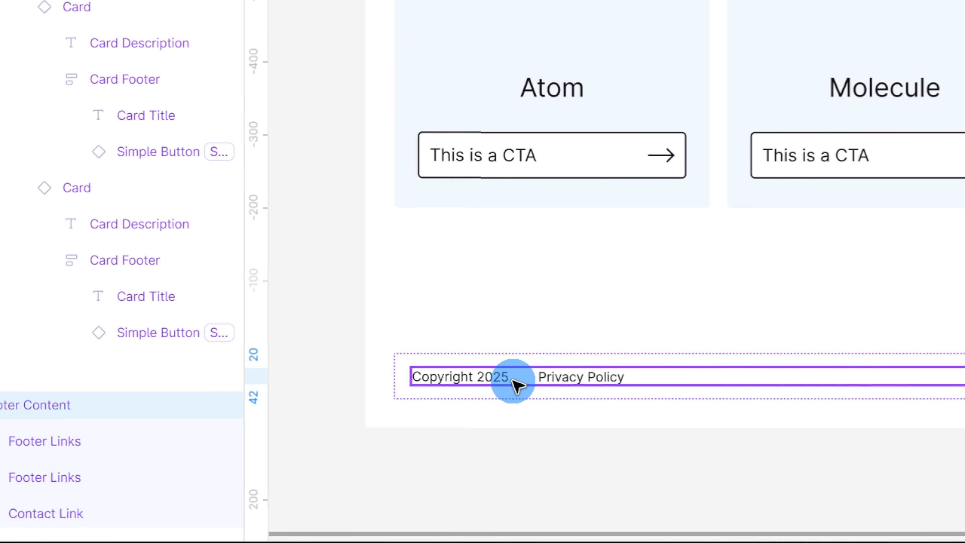
pyautogui.click(576, 392)
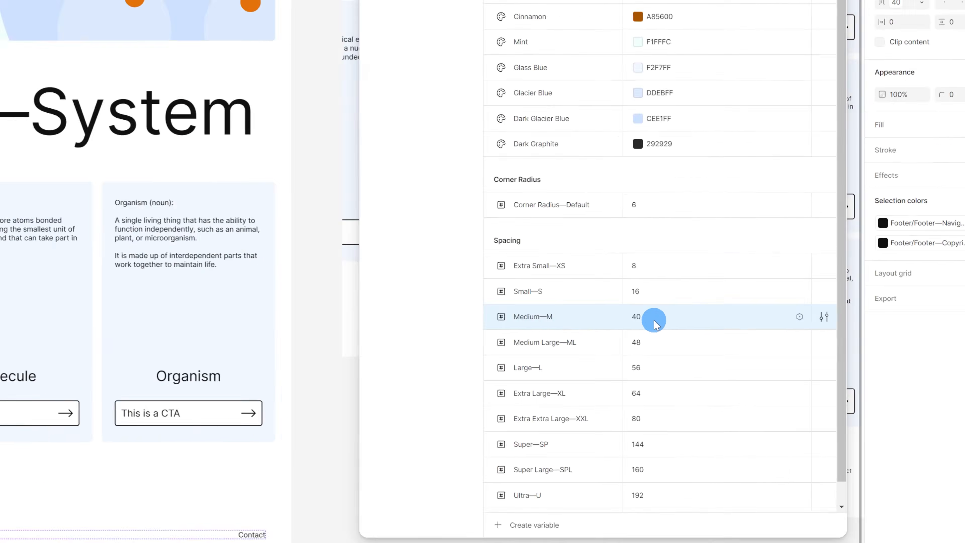
# - In the Primitives spacing variables, set Medium—M to 32 and Medium Large—ML to 40
pyautogui.doubleClick(756, 356)
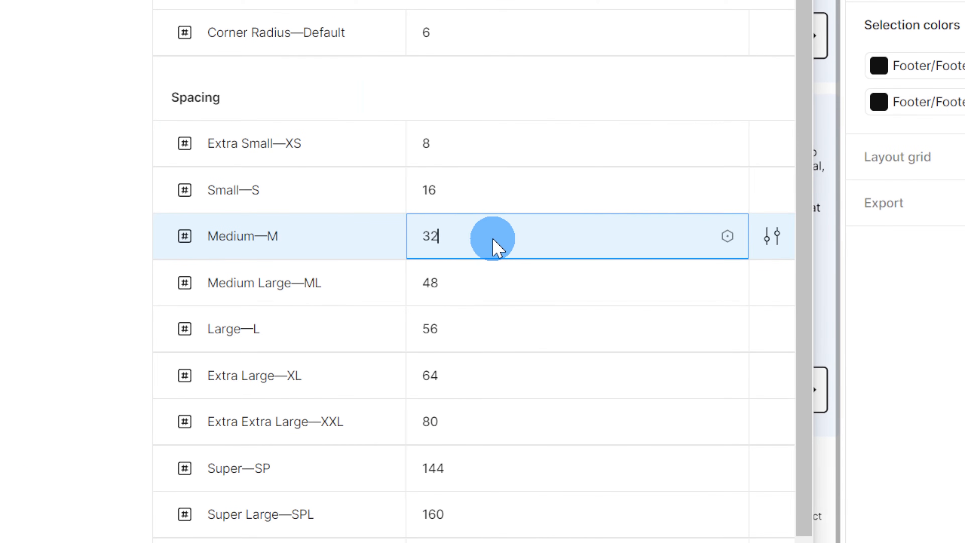
pyautogui.doubleClick(490, 283)
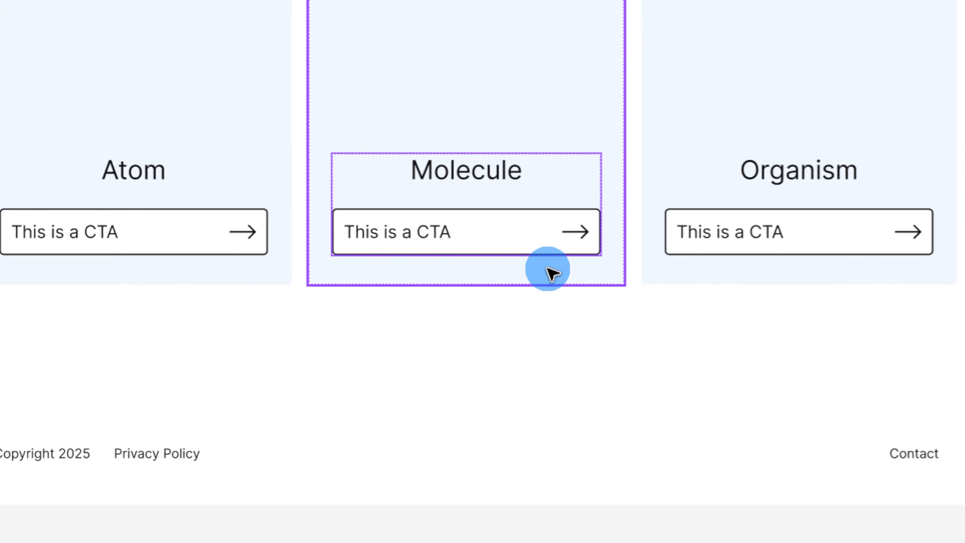
# - In the Semantics collection's Info Cards group, detach Title+Button—Spacing from its primitive alias and set it to 72
pyautogui.click(469, 211)
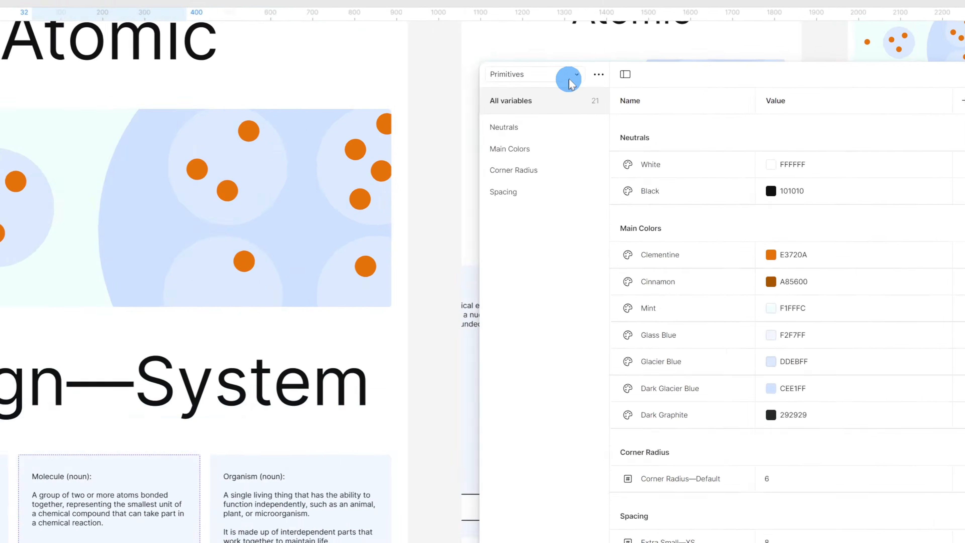
pyautogui.click(618, 45)
pyautogui.click(483, 142)
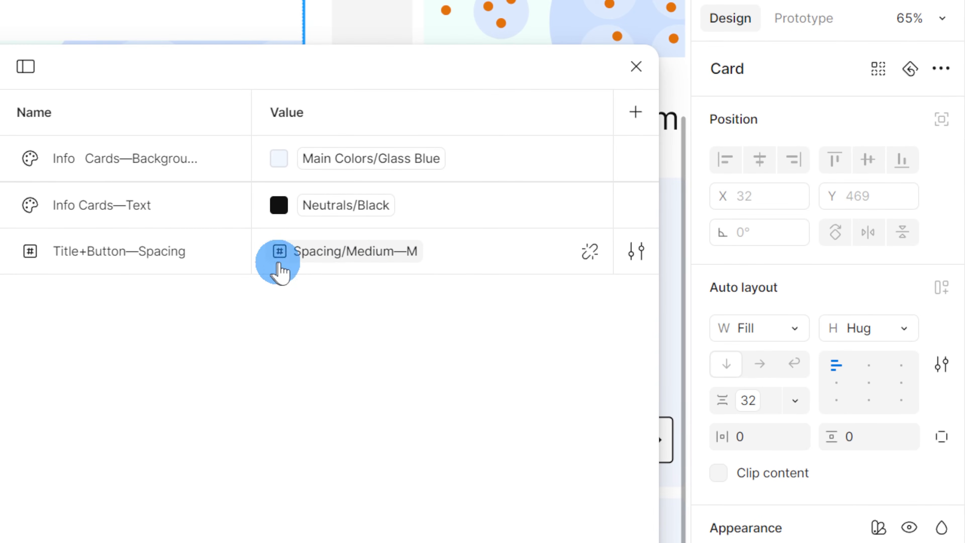
pyautogui.click(589, 252)
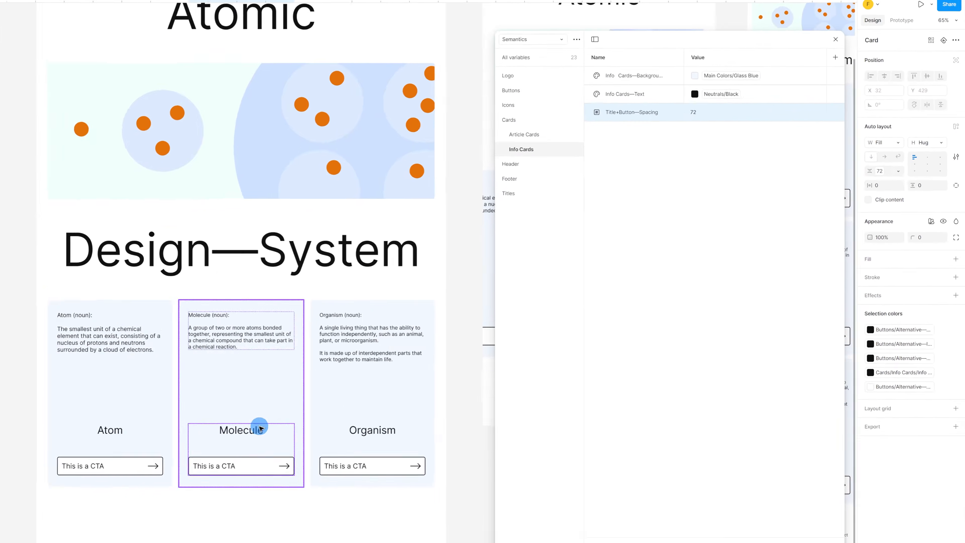
# - Check the gap of the header's navigation links and select the Homepage—Desktop—Light Mode frame
pyautogui.scroll(3, 383, 399)
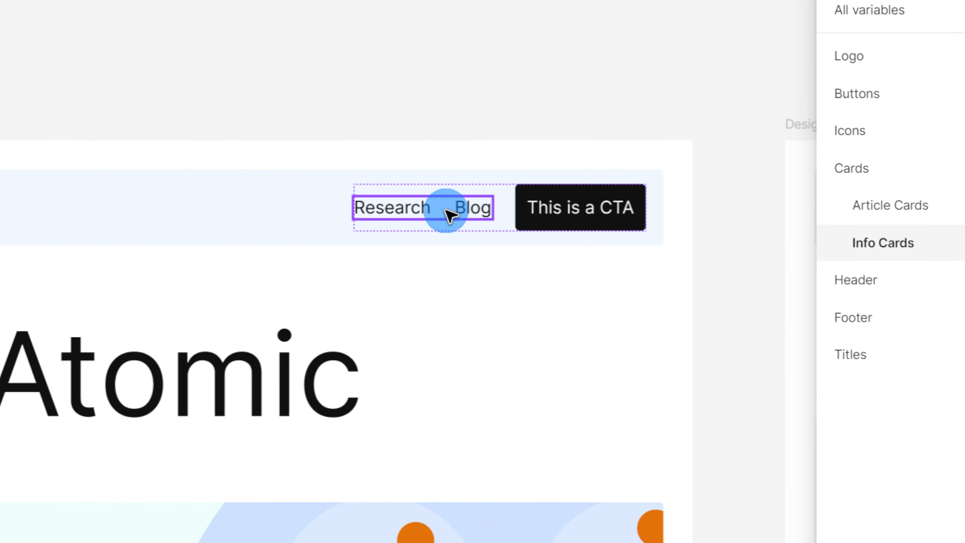
pyautogui.click(450, 215)
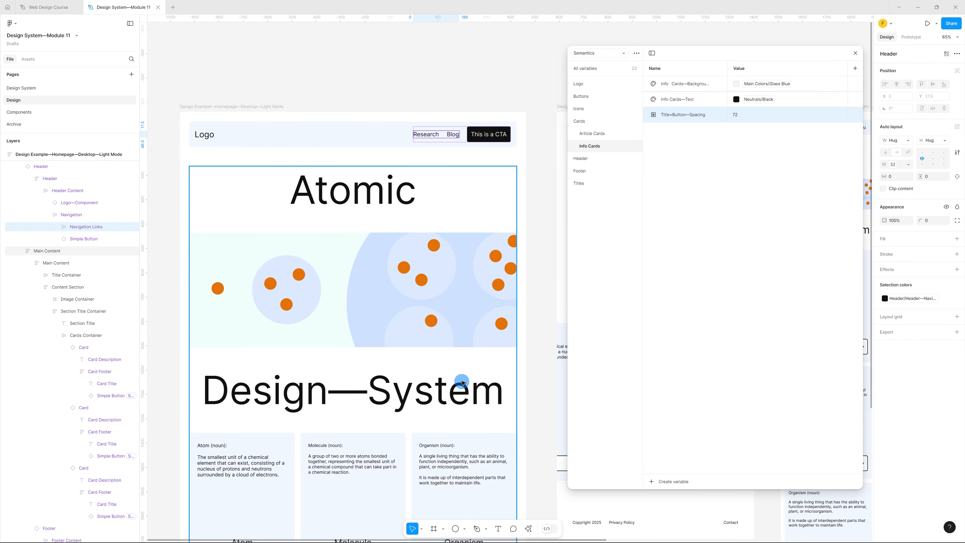
pyautogui.click(521, 302)
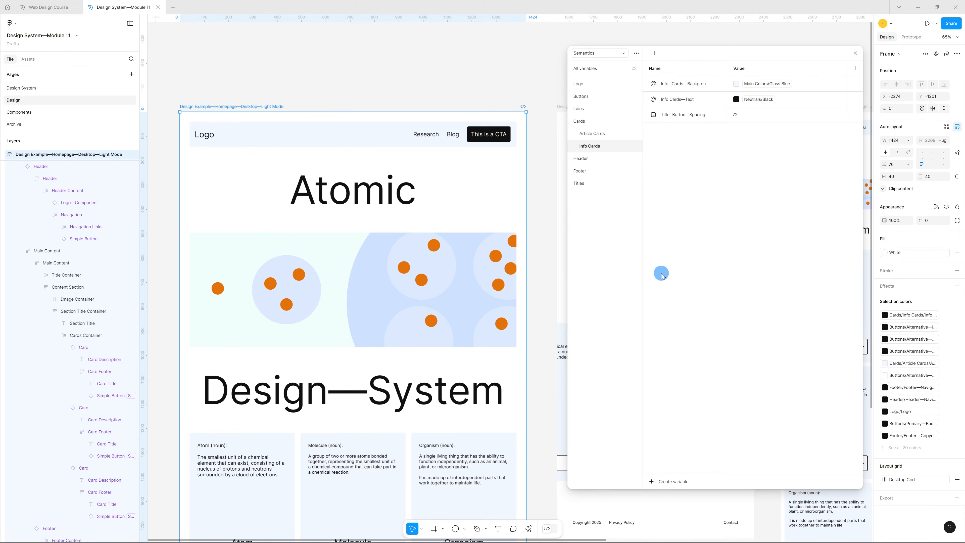
# - Rename the Spacing group in the Primitives collection to "Spacing and Padding"
pyautogui.click(613, 53)
pyautogui.click(619, 53)
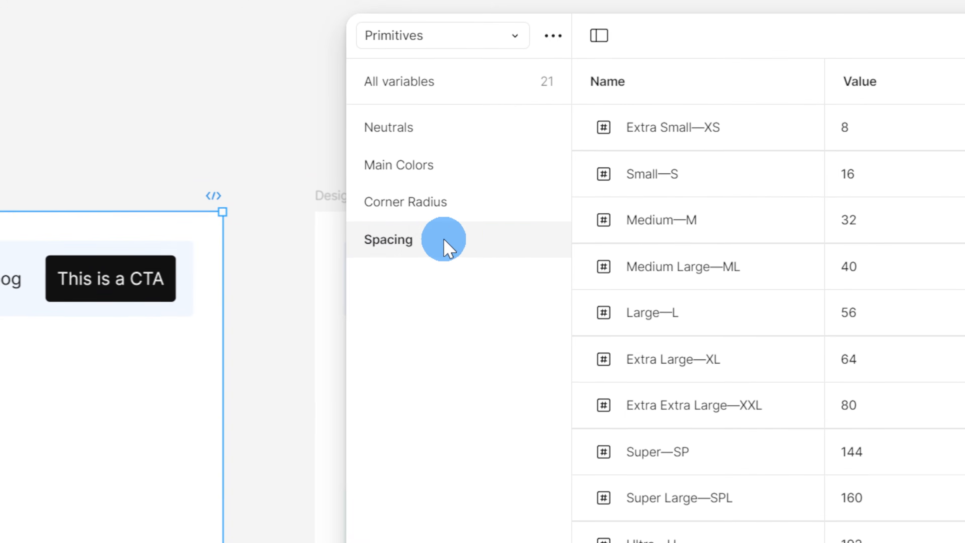
pyautogui.doubleClick(599, 121)
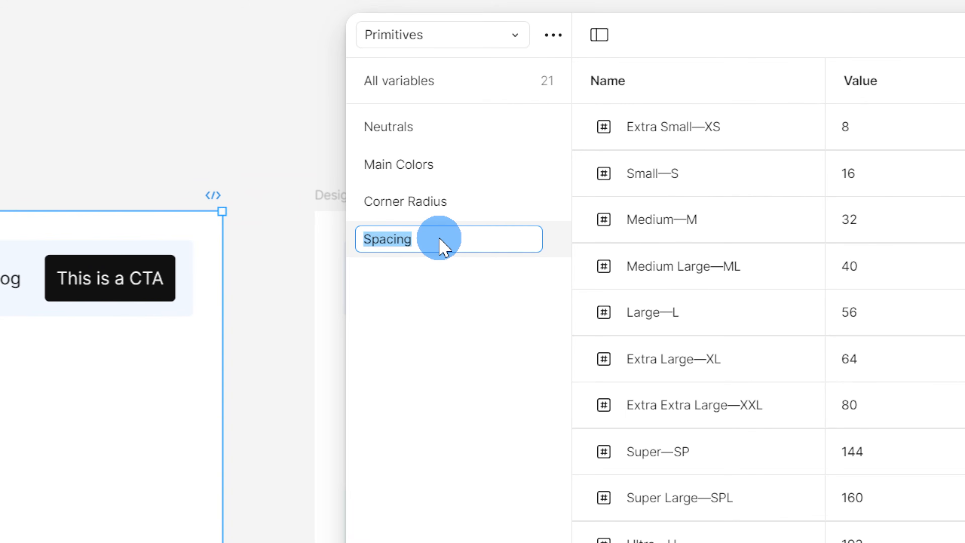
pyautogui.click(623, 121)
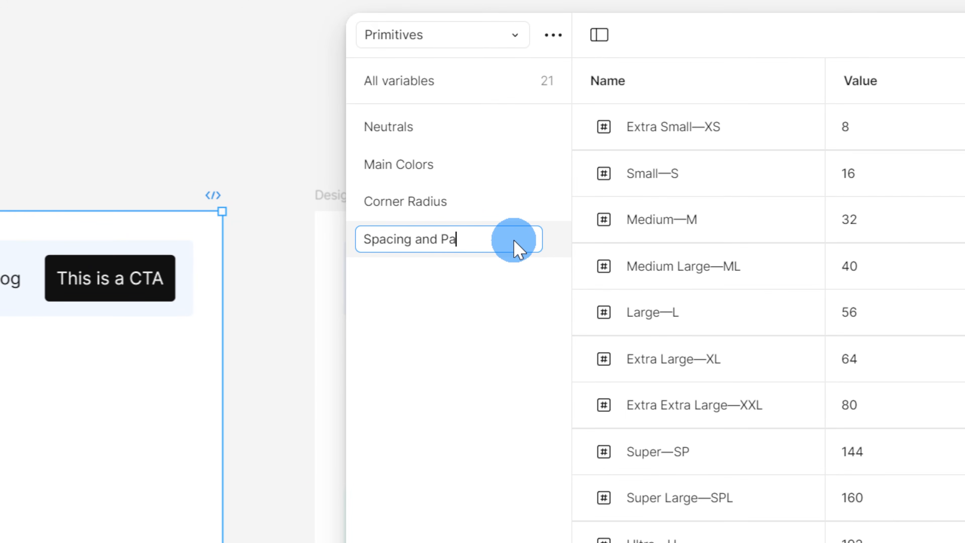
pyautogui.press('Return')
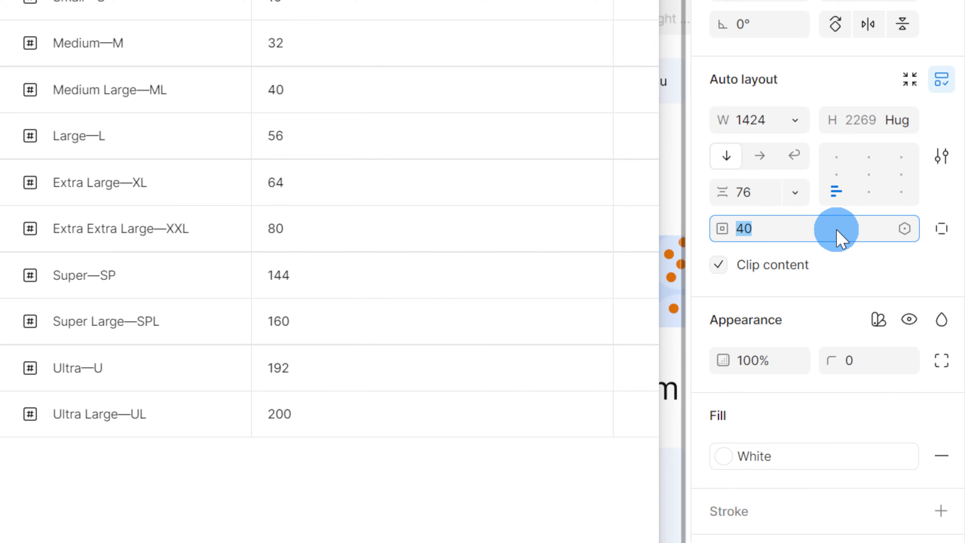
# - Apply the Medium Large—ML variable to the padding of the Homepage—Desktop—Light Mode frame
pyautogui.click(904, 229)
pyautogui.scroll(-5, 832, 462)
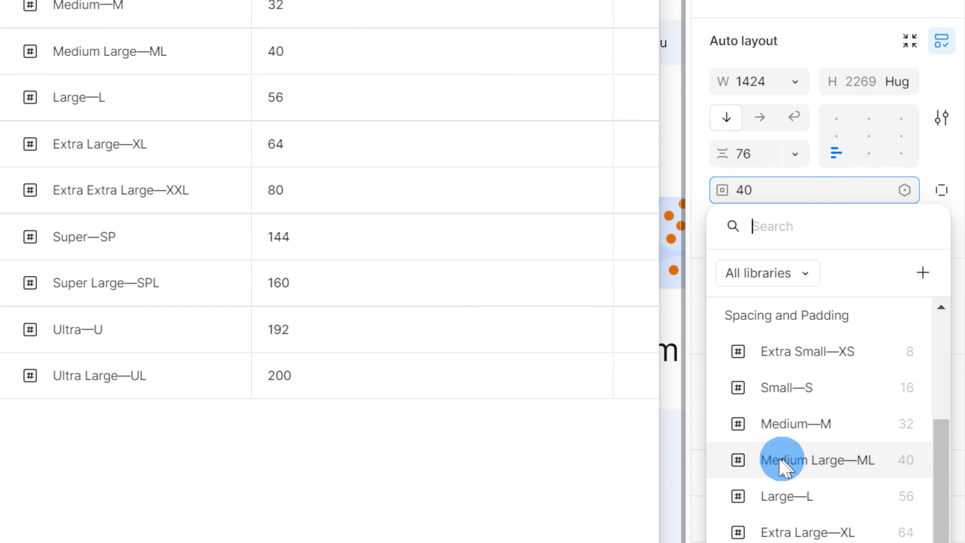
pyautogui.click(824, 458)
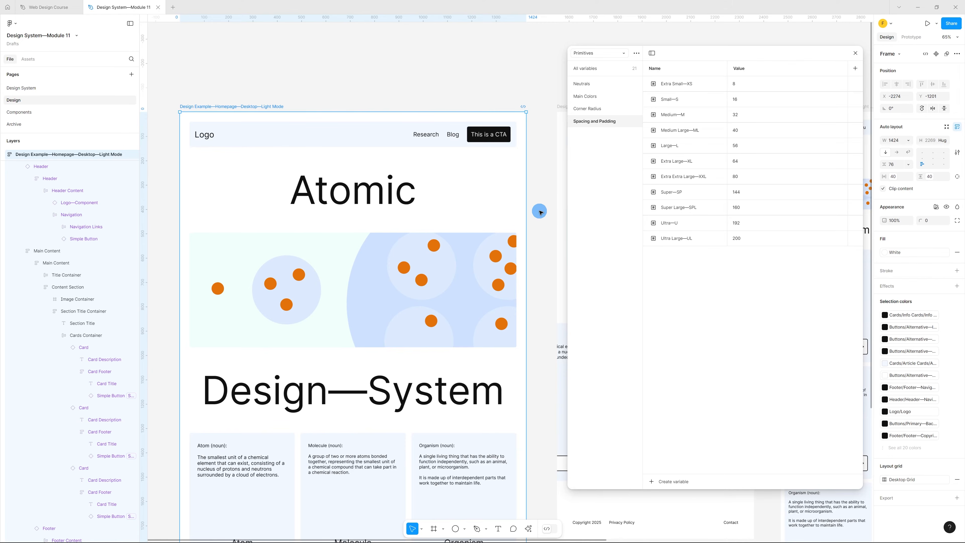
# - Go from the Molecule card instance to its main component in the Info Cards section
pyautogui.scroll(-10, 539, 211)
pyautogui.scroll(5, 345, 239)
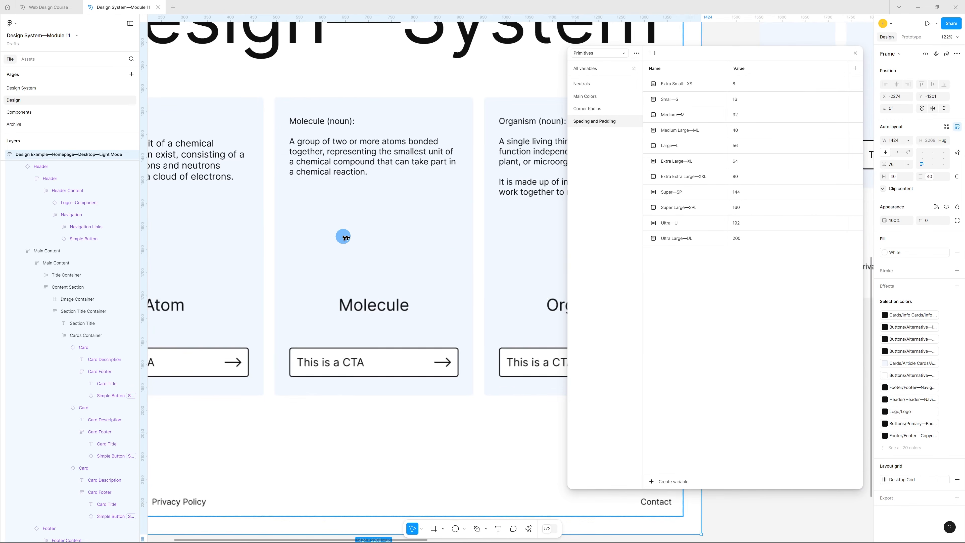
pyautogui.click(391, 229)
pyautogui.doubleClick(391, 229)
pyautogui.rightClick(391, 229)
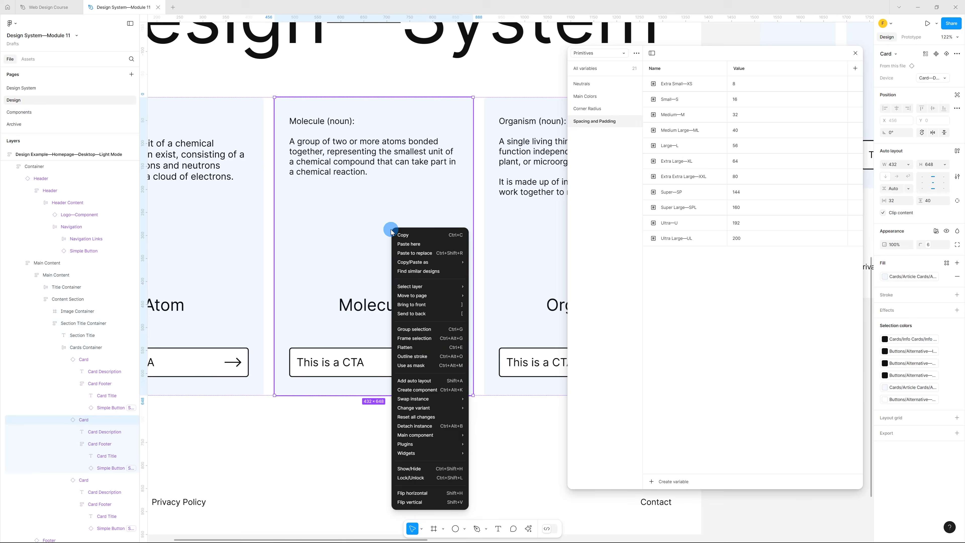
pyautogui.moveTo(435, 435)
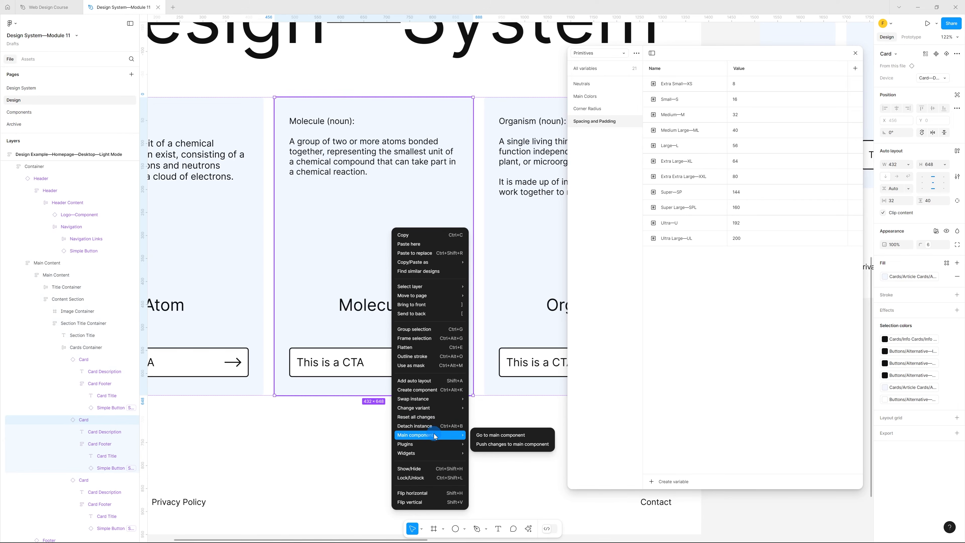
pyautogui.click(501, 436)
pyautogui.scroll(2, 379, 275)
pyautogui.scroll(-3, 343, 276)
pyautogui.scroll(2, 413, 273)
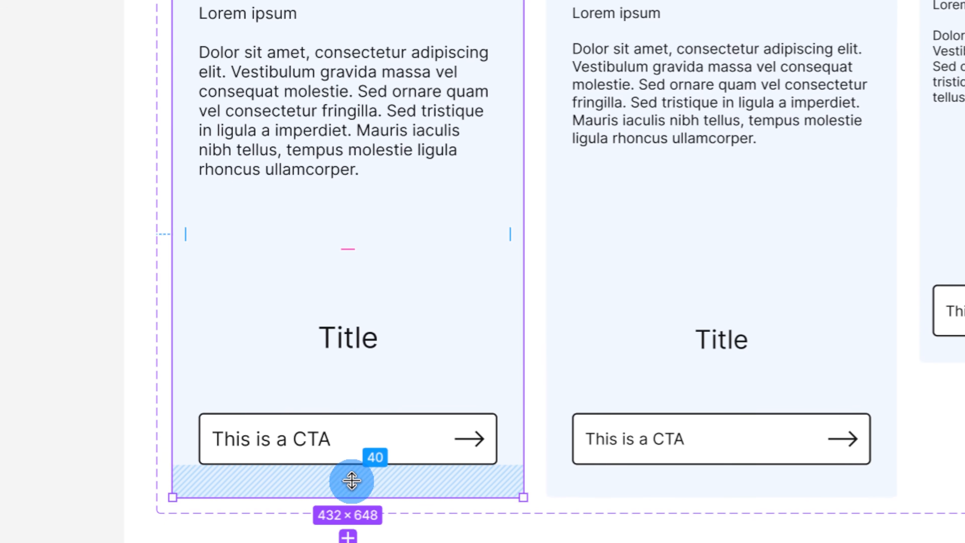
# - Bind the Card—Desktop variant's horizontal padding to Medium—M and its vertical padding to Medium Large—ML
pyautogui.click(913, 204)
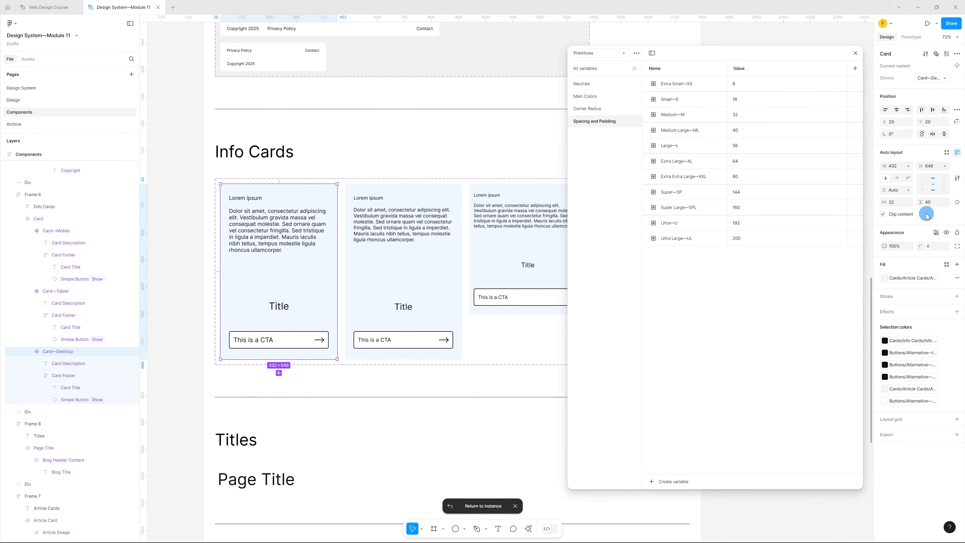
pyautogui.click(795, 238)
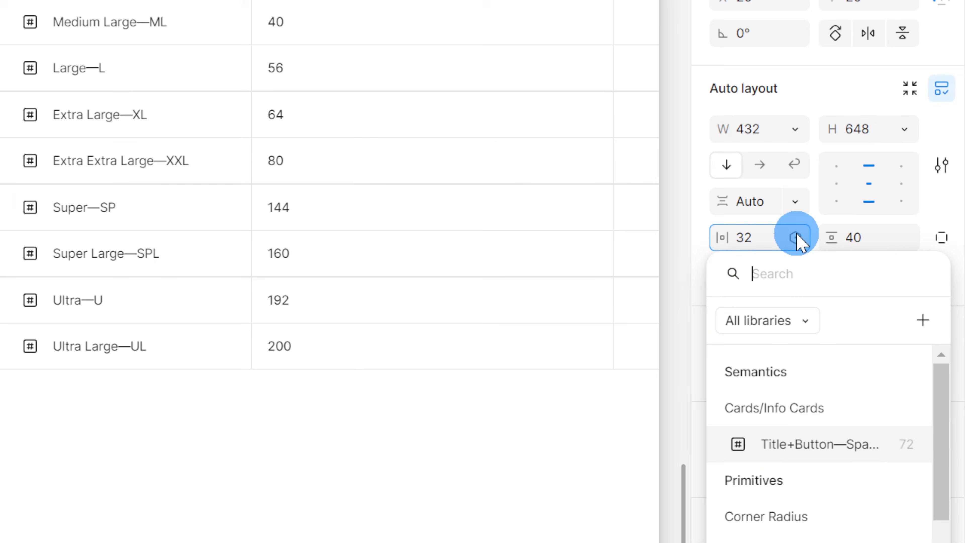
pyautogui.scroll(-3, 760, 445)
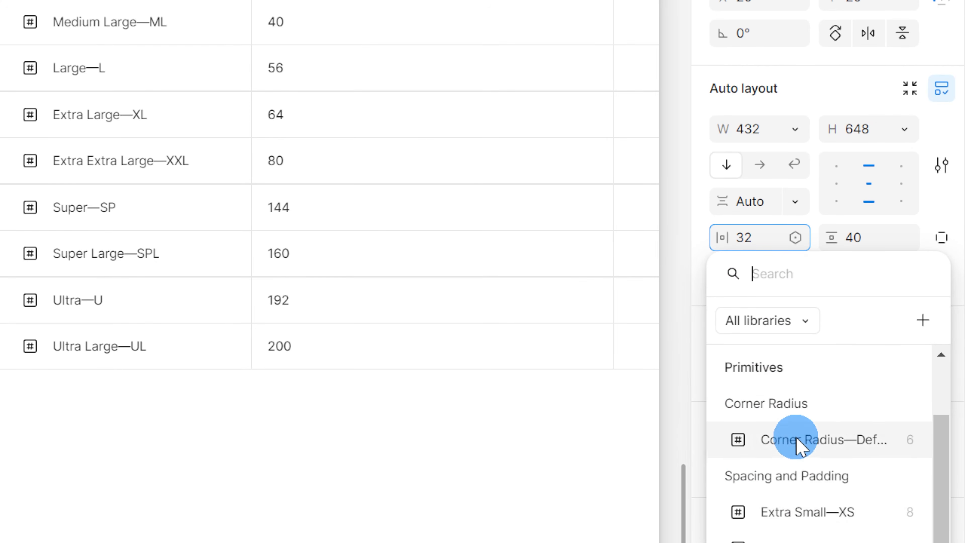
pyautogui.scroll(-3, 817, 525)
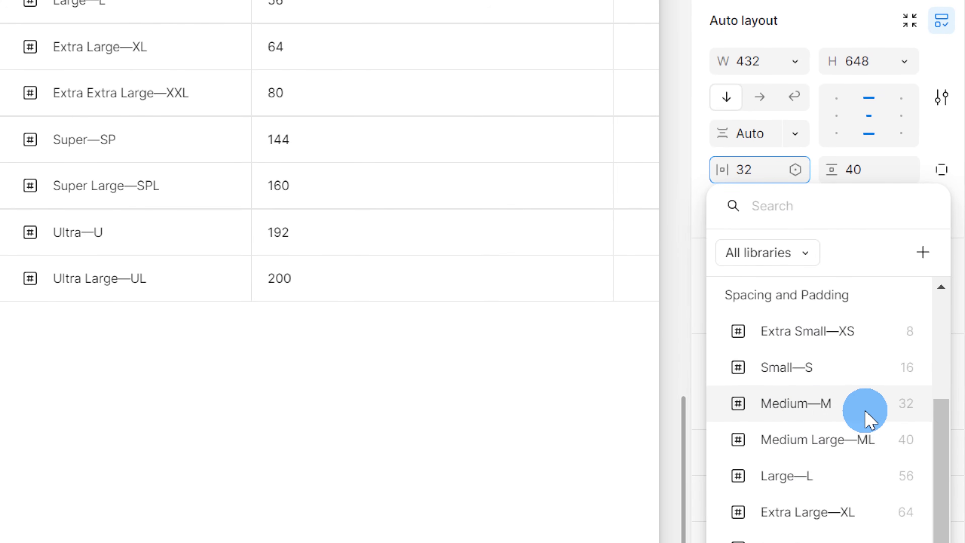
pyautogui.click(824, 419)
pyautogui.click(905, 167)
pyautogui.scroll(-5, 852, 380)
pyautogui.click(836, 433)
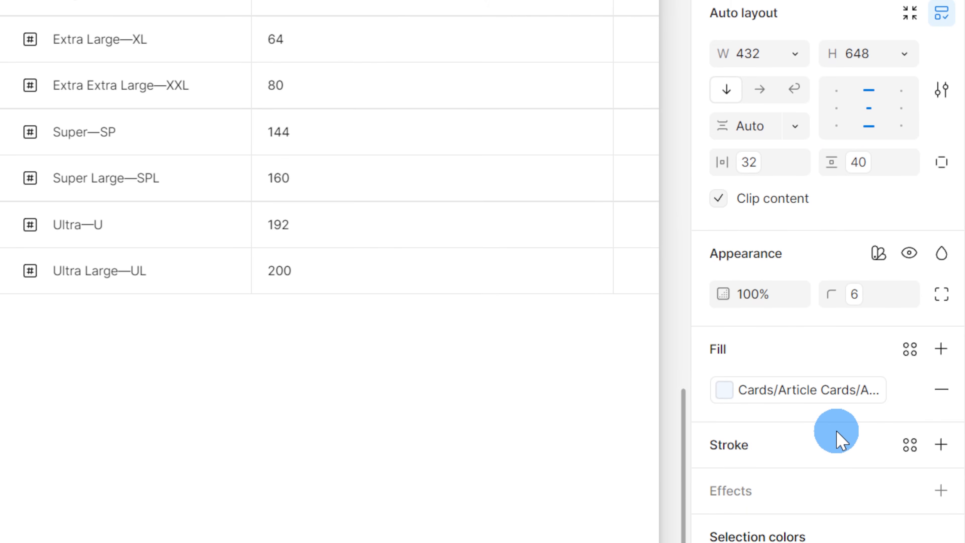
# - Return to the Design page and examine the auto layout settings of the desktop, tablet and mobile homepage frames and the Blog frame
pyautogui.scroll(-4, 439, 250)
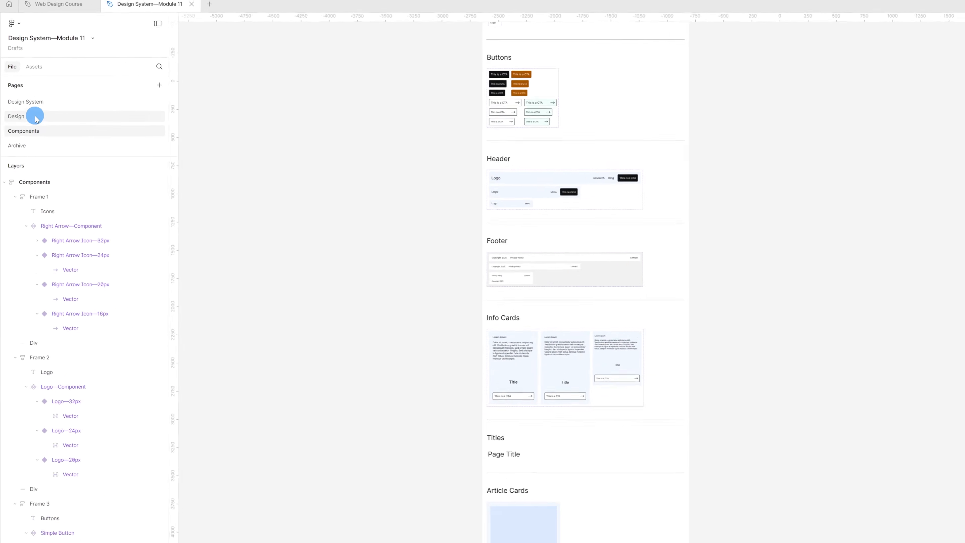
pyautogui.click(27, 100)
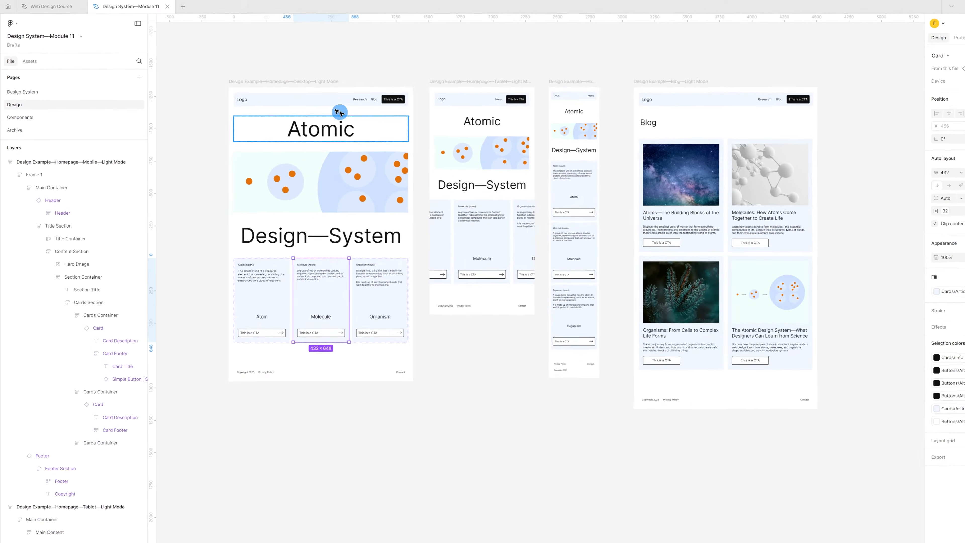
pyautogui.click(293, 81)
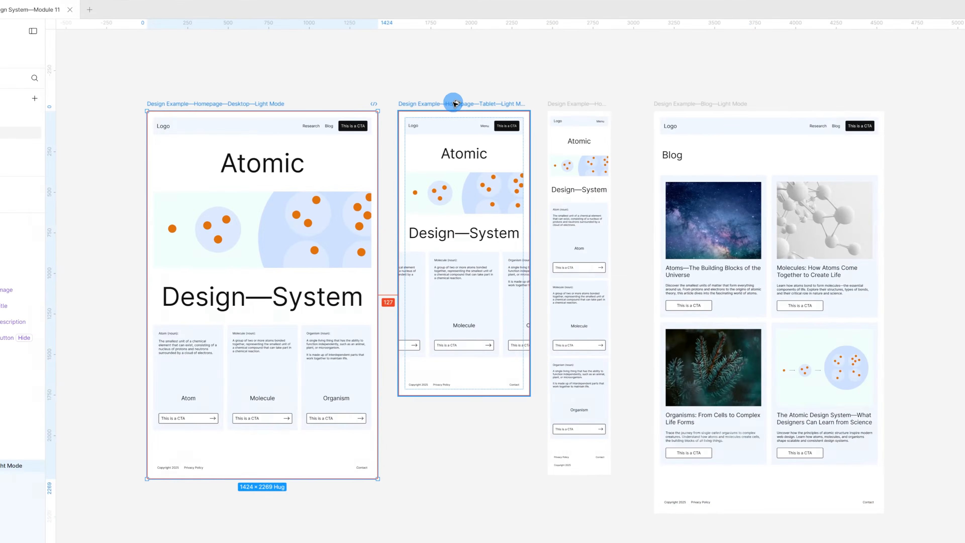
pyautogui.click(610, 129)
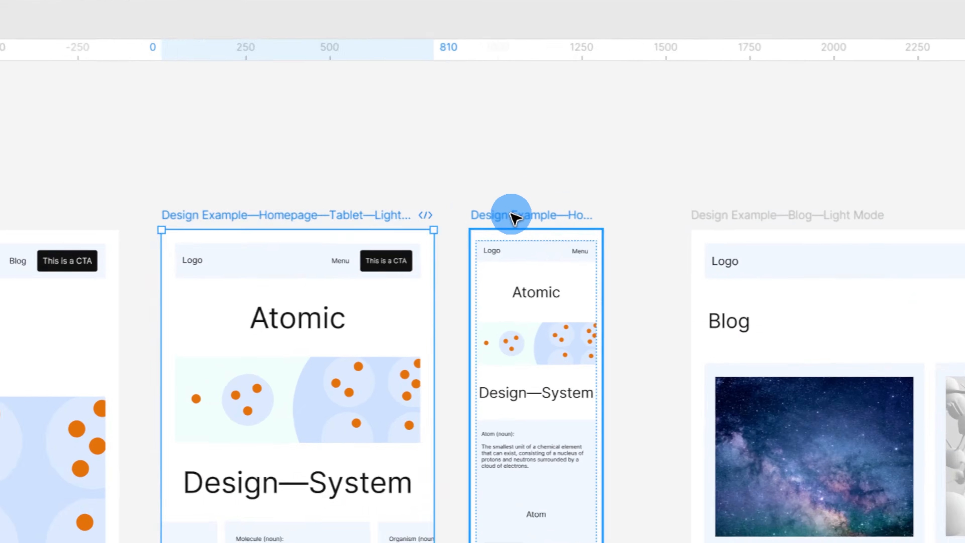
pyautogui.click(528, 81)
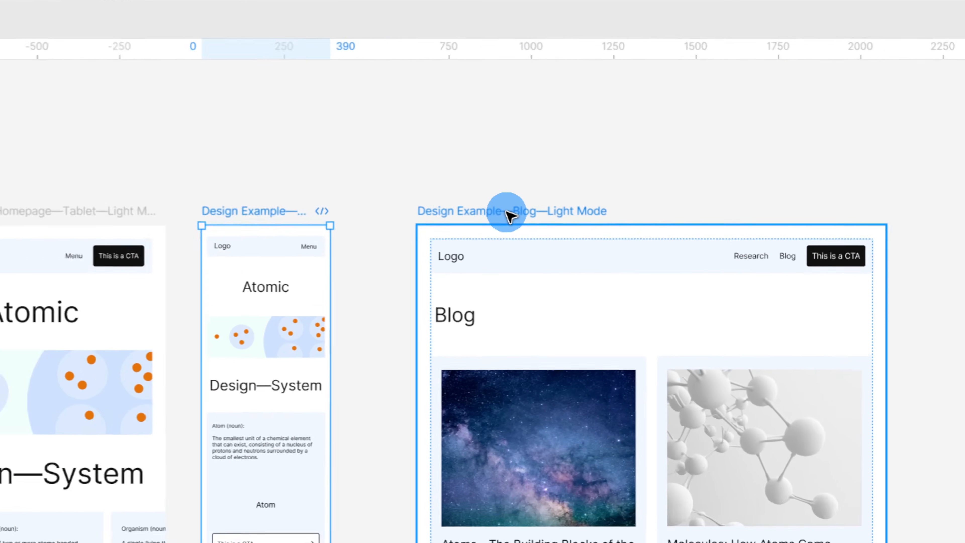
pyautogui.click(629, 83)
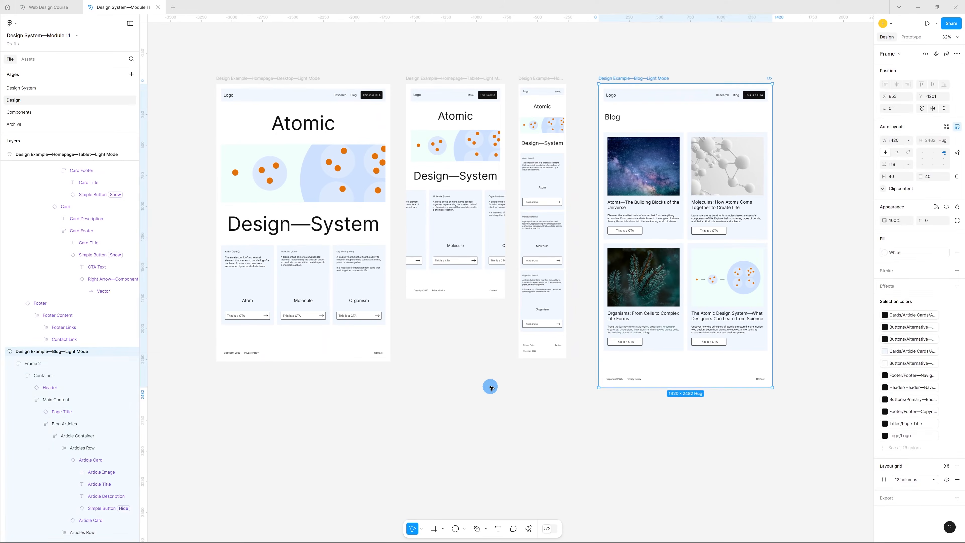
# - Review the Spacing and Padding variables of the Primitives collection with the variables window moved over the canvas
pyautogui.click(490, 387)
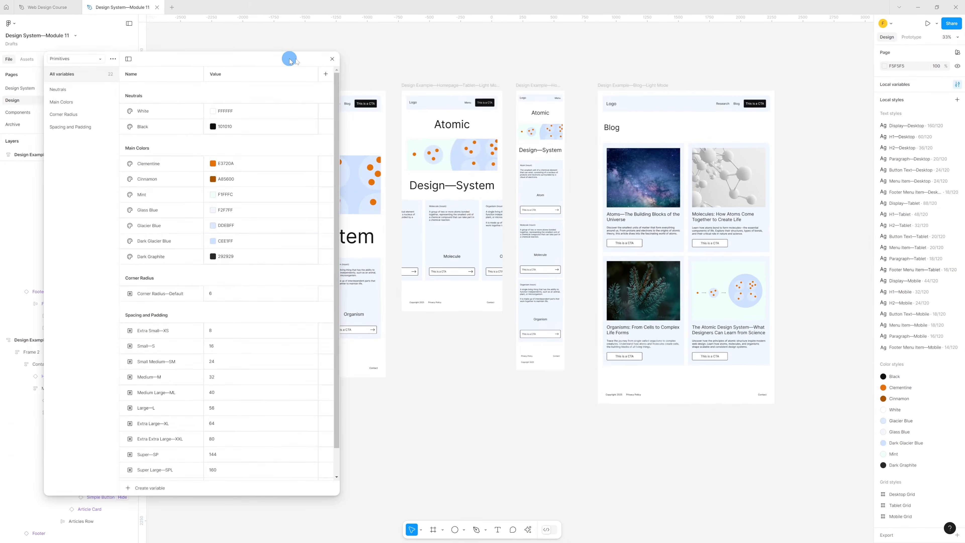
pyautogui.moveTo(289, 58); pyautogui.dragTo(603, 50)
pyautogui.click(415, 120)
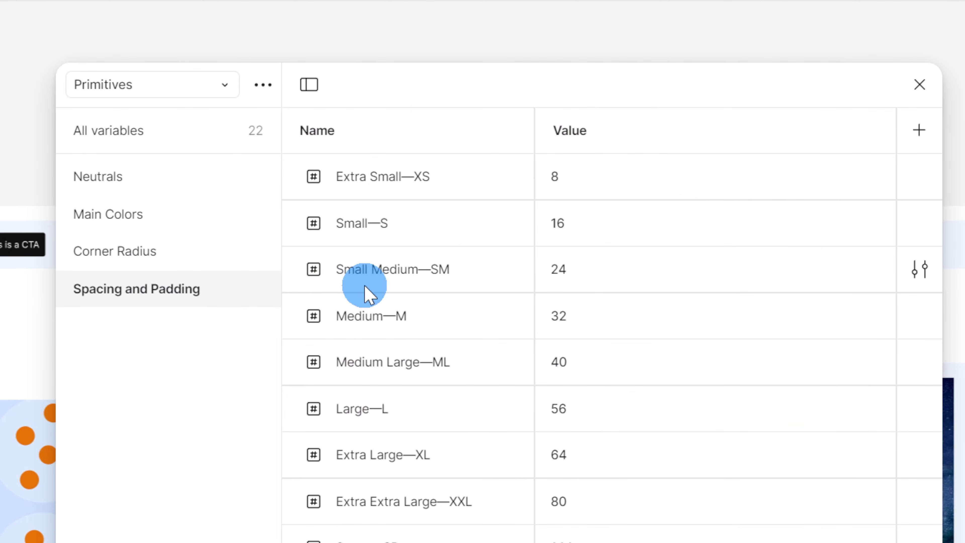
pyautogui.click(441, 284)
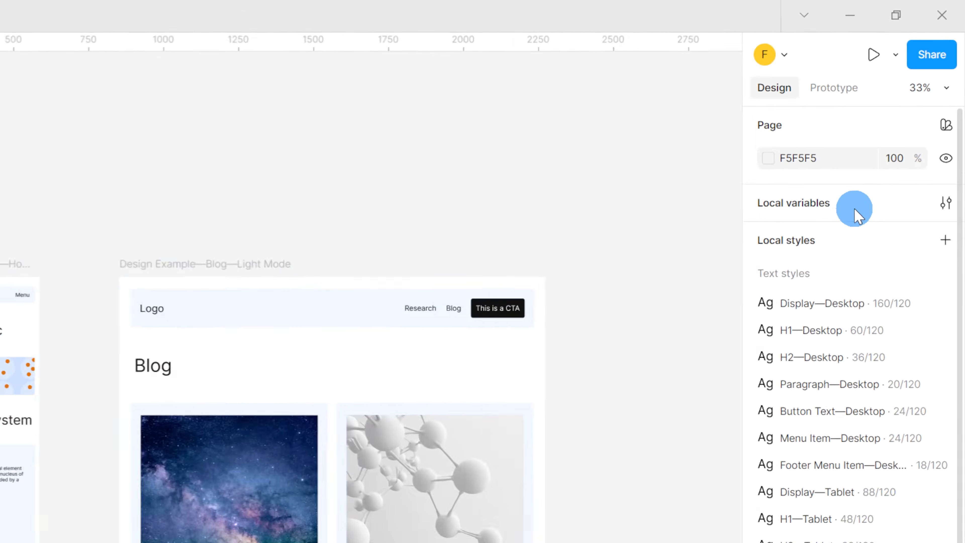
# - Add a second mode to the Semantics variable collection and name the two modes Light and Dark
pyautogui.click(919, 88)
pyautogui.scroll(4, 290, 175)
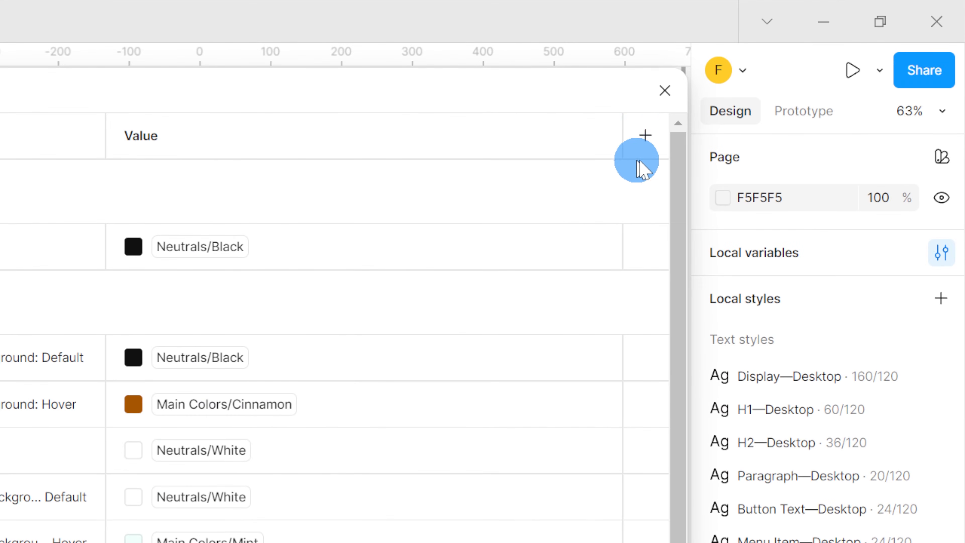
pyautogui.click(650, 137)
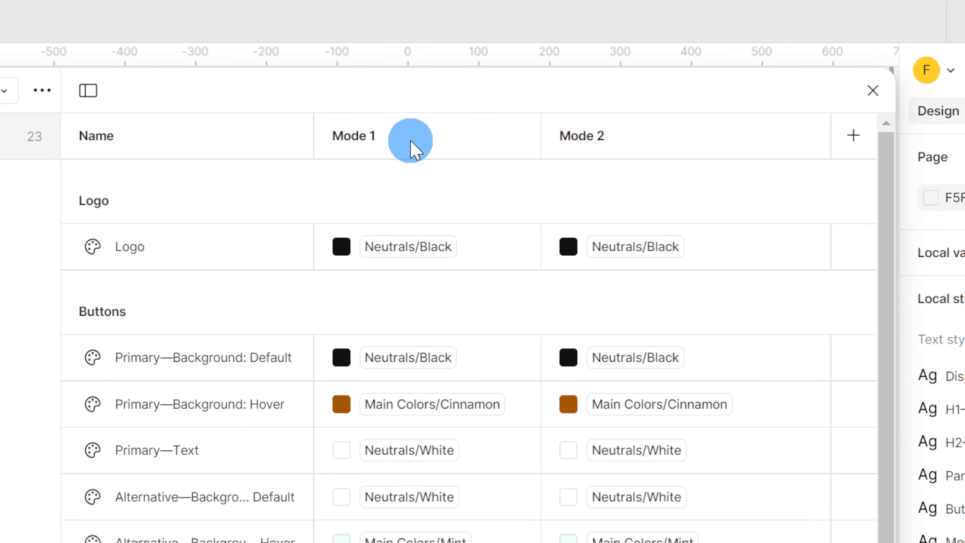
pyautogui.doubleClick(701, 51)
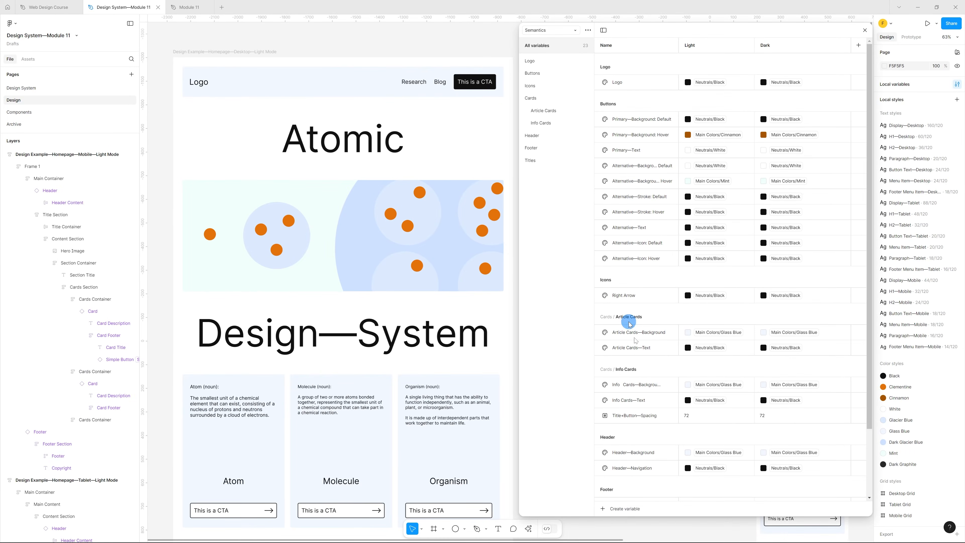
# - Create a color variable named Pages/Background in the Semantics collection
pyautogui.click(628, 511)
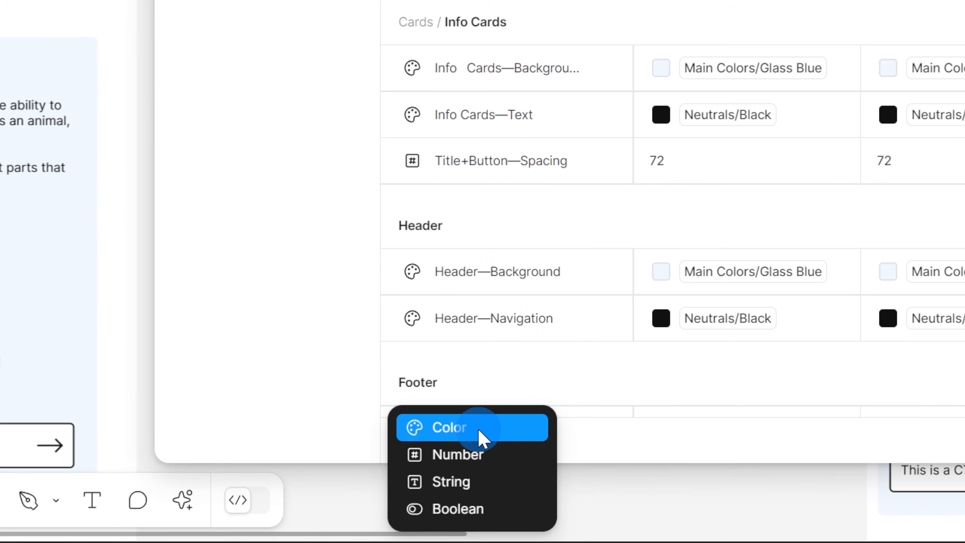
pyautogui.click(628, 507)
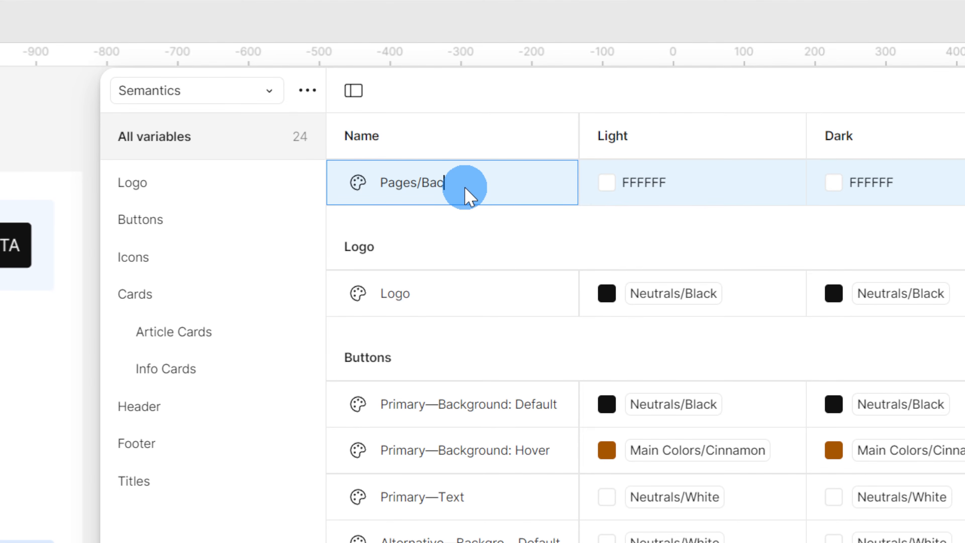
pyautogui.write('d')
pyautogui.press('Return')
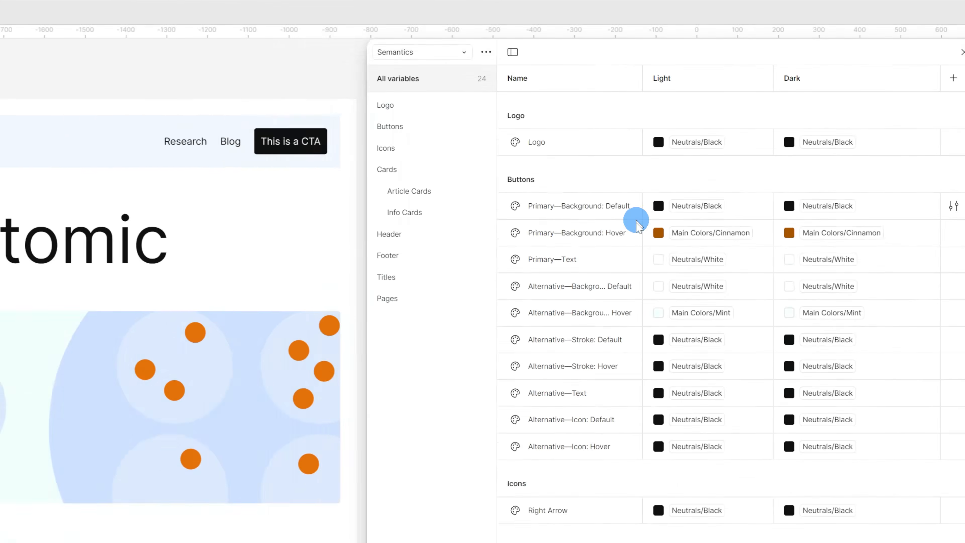
# - Set the Light mode value of the Pages/Background variable to Neutrals/White
pyautogui.scroll(-3, 570, 386)
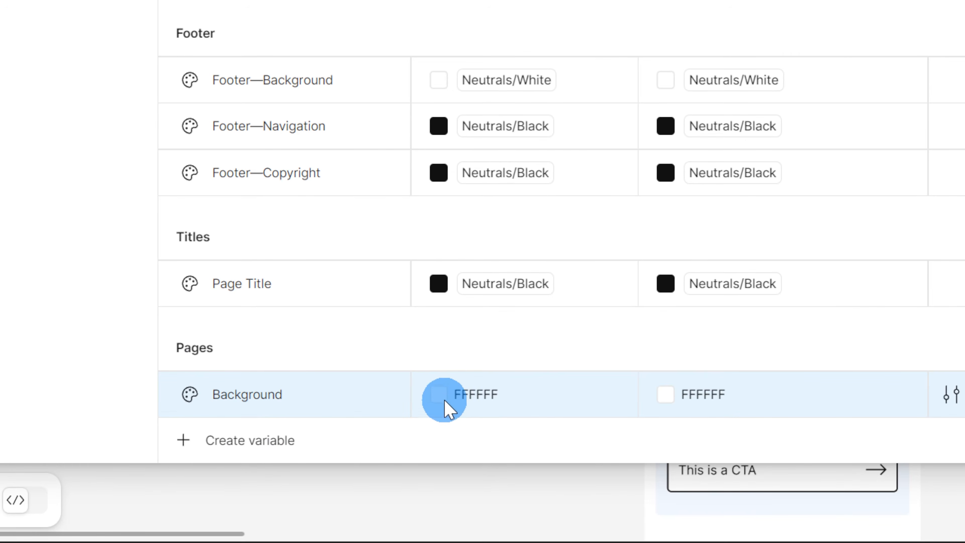
pyautogui.click(445, 399)
pyautogui.click(547, 47)
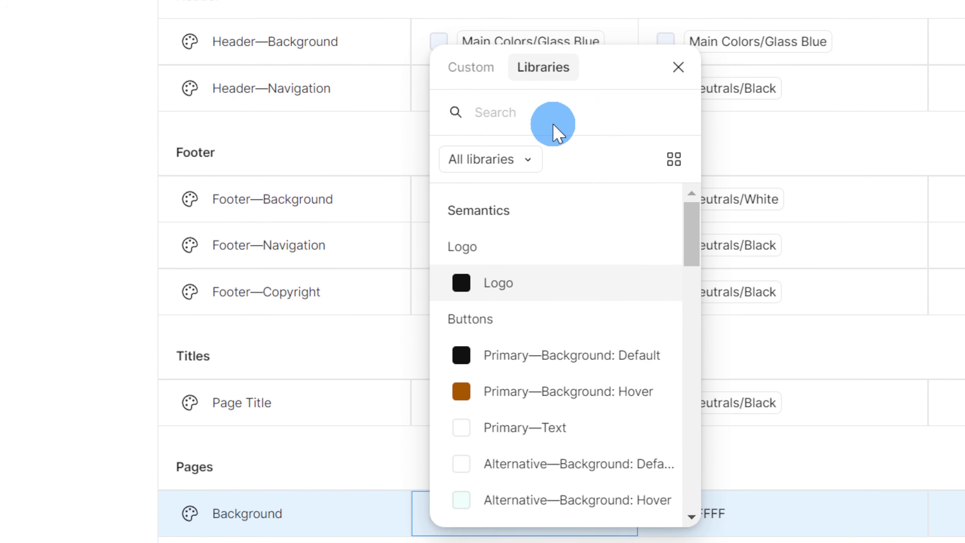
pyautogui.write('white')
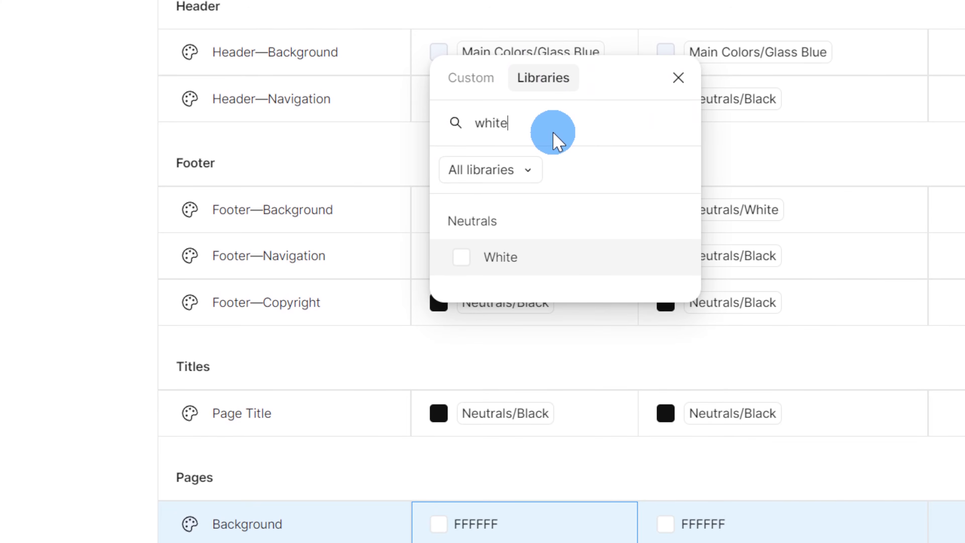
pyautogui.click(548, 263)
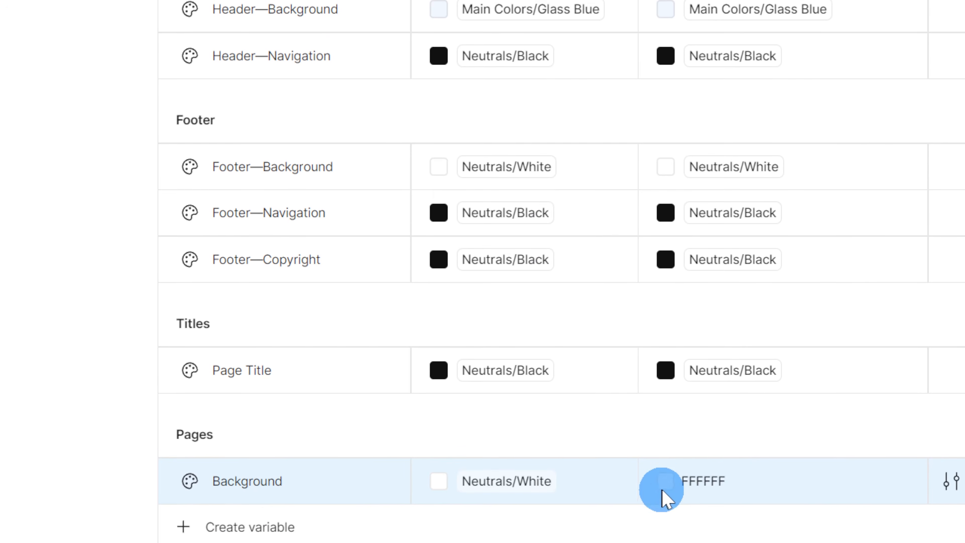
# - Set the Dark mode value of the Pages/Background variable to Neutrals/Black and close the variables window
pyautogui.click(663, 490)
pyautogui.click(775, 45)
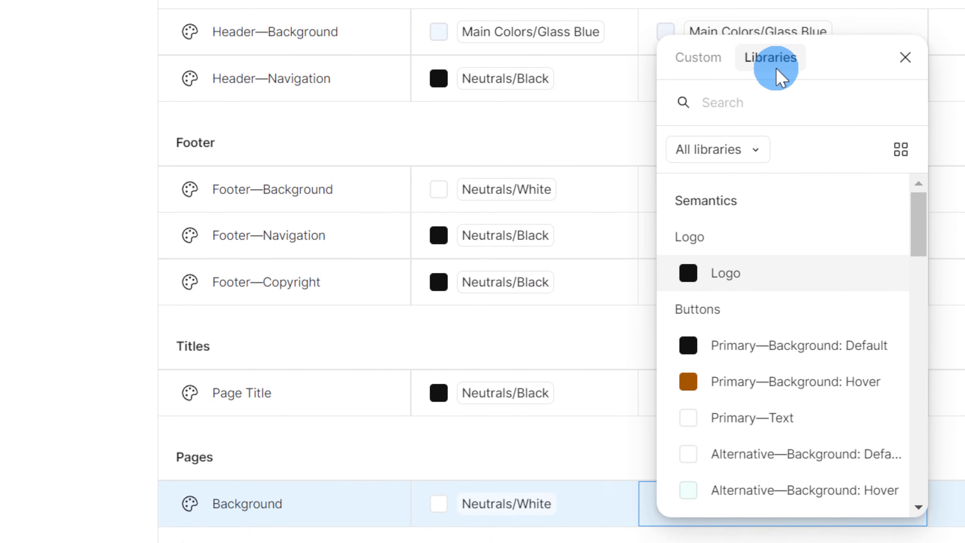
pyautogui.click(773, 106)
pyautogui.write('black')
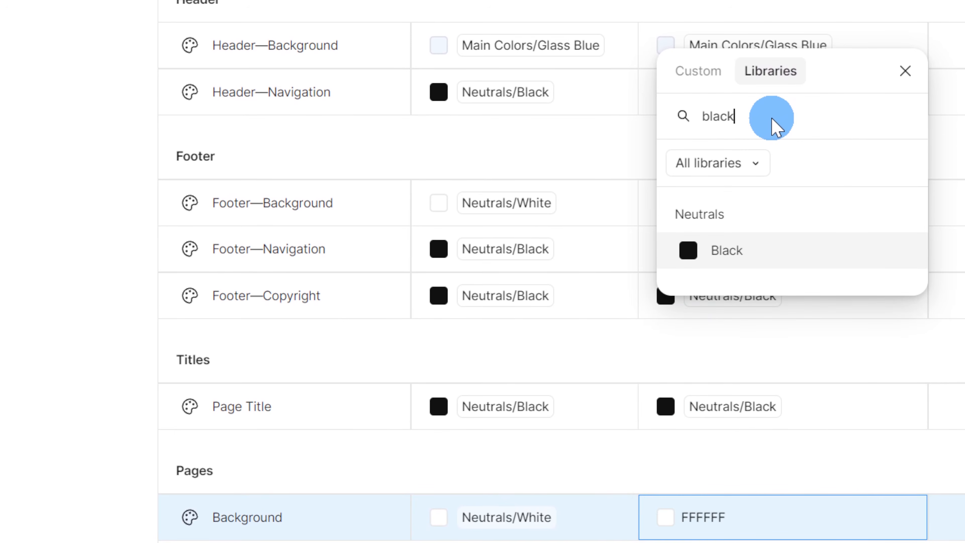
pyautogui.click(786, 264)
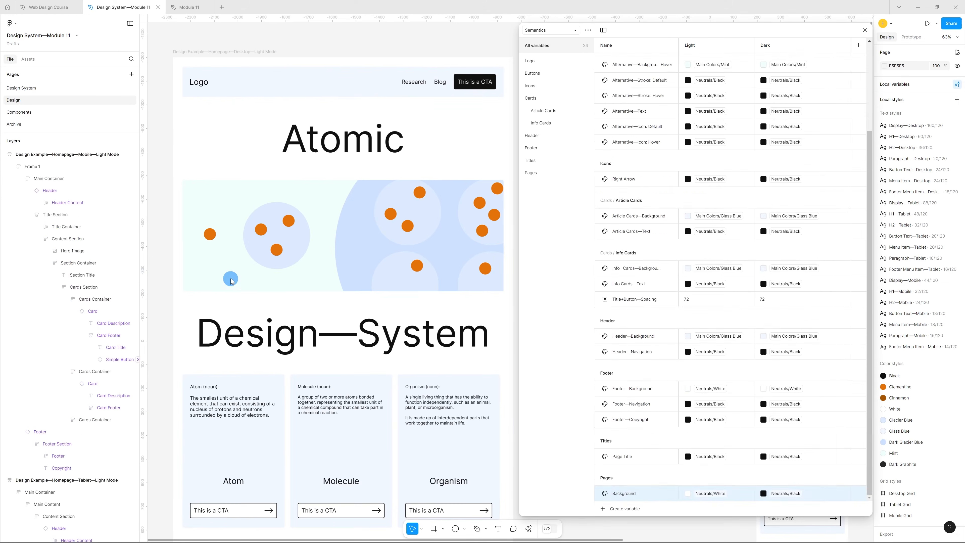
pyautogui.scroll(5, 531, 264)
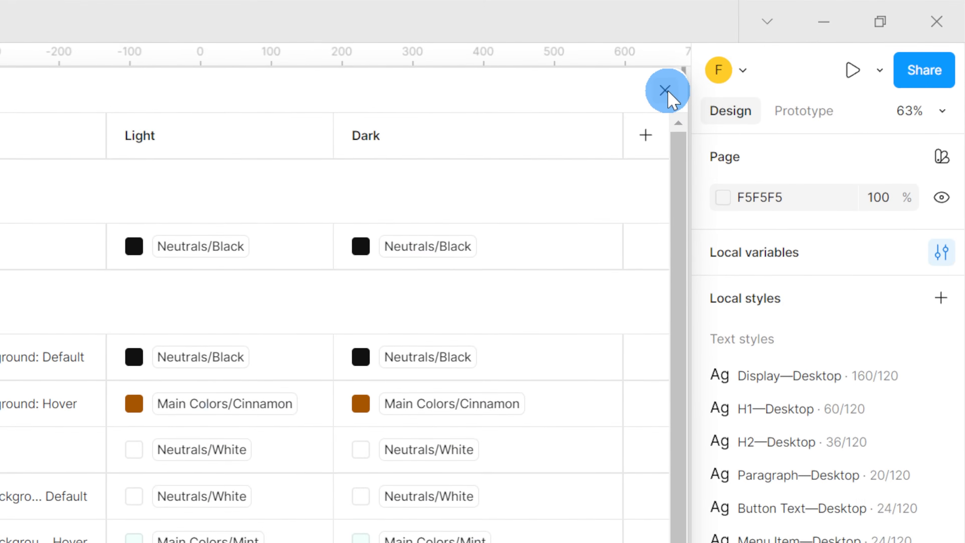
pyautogui.click(865, 30)
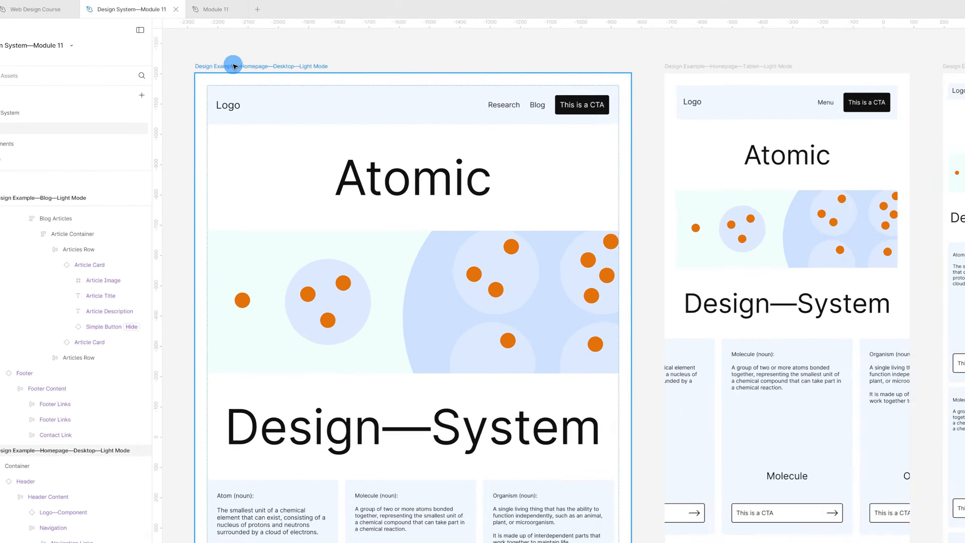
# - Replace the Homepage—Desktop—Light Mode frame's Neutrals/White fill with the Pages/Background variable
pyautogui.click(225, 63)
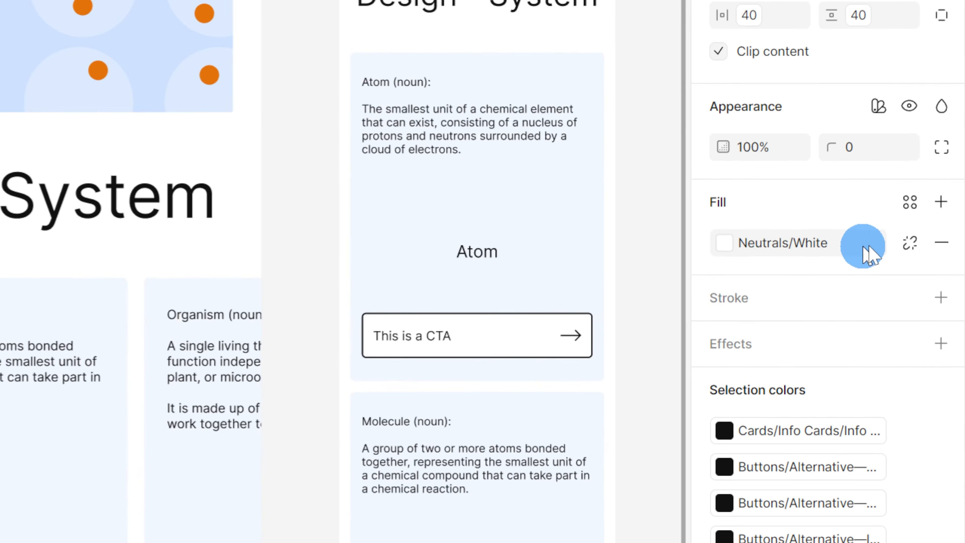
pyautogui.click(911, 243)
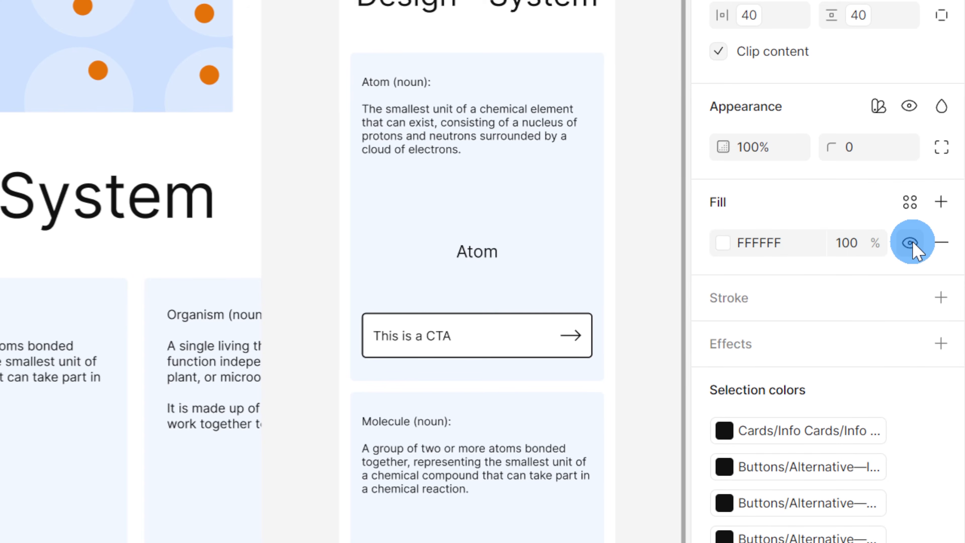
pyautogui.click(733, 247)
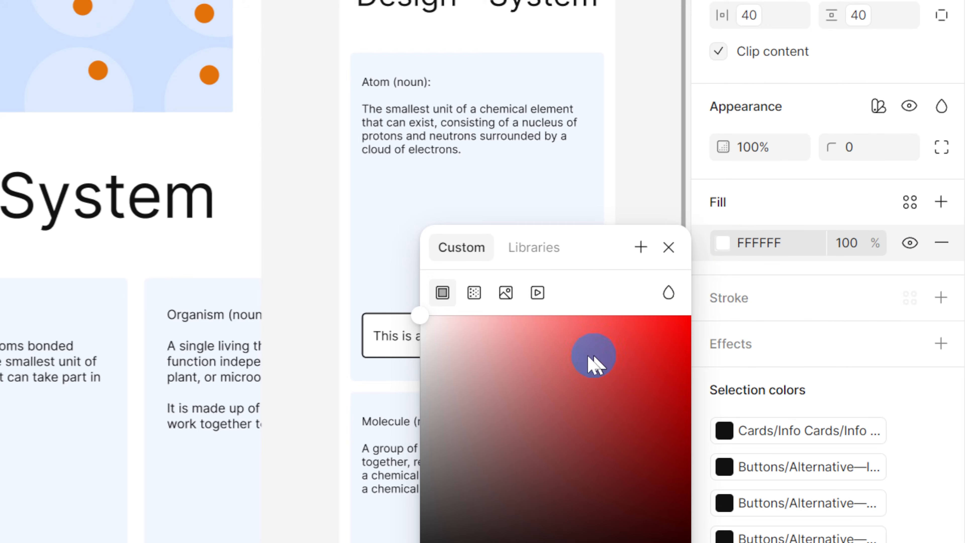
pyautogui.click(536, 248)
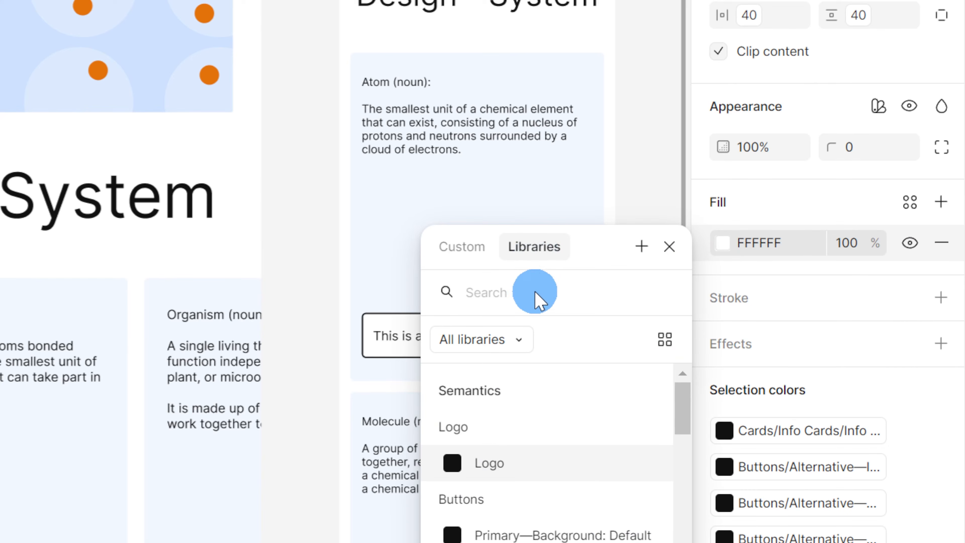
pyautogui.write('pages')
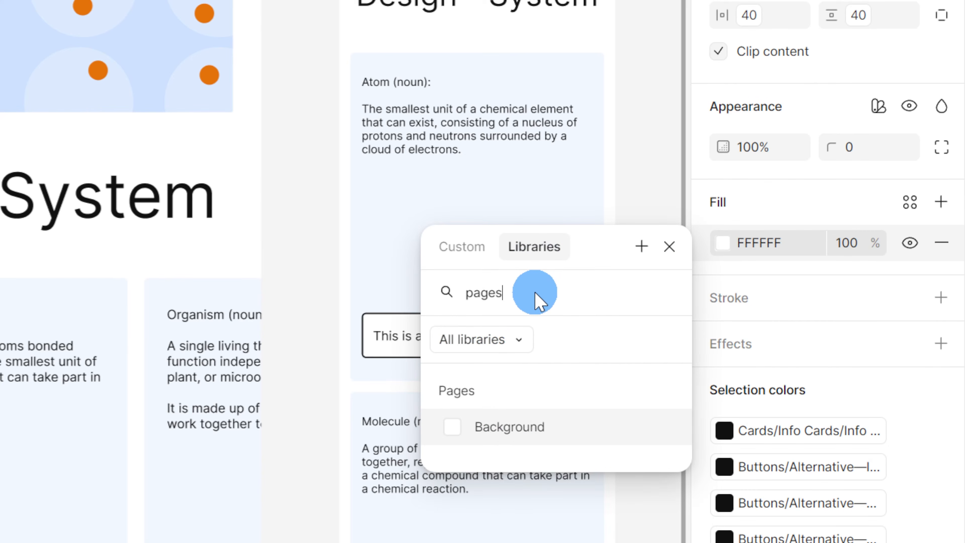
pyautogui.click(482, 433)
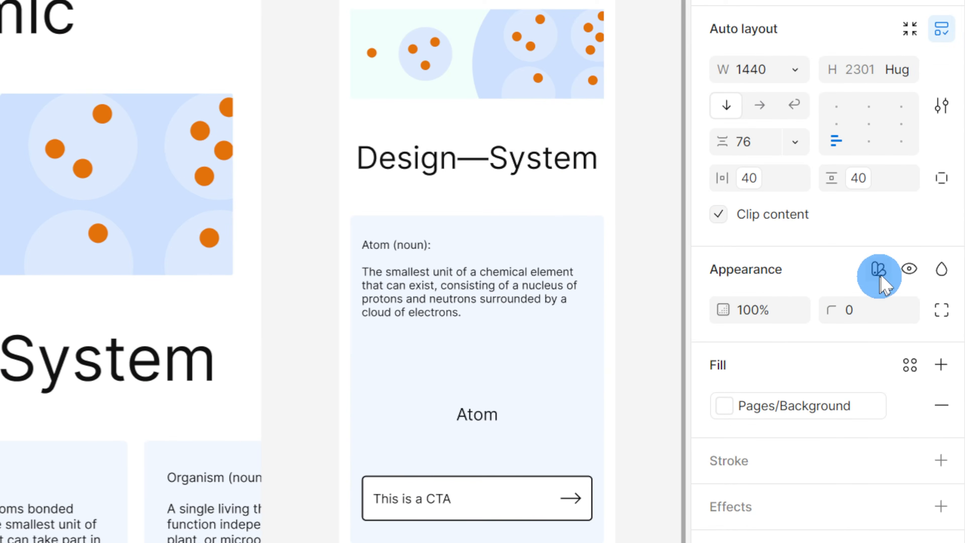
# - Try the Dark mode of Semantics on the Homepage—Desktop frame, leave it set to Light, and deselect the frame
pyautogui.click(878, 270)
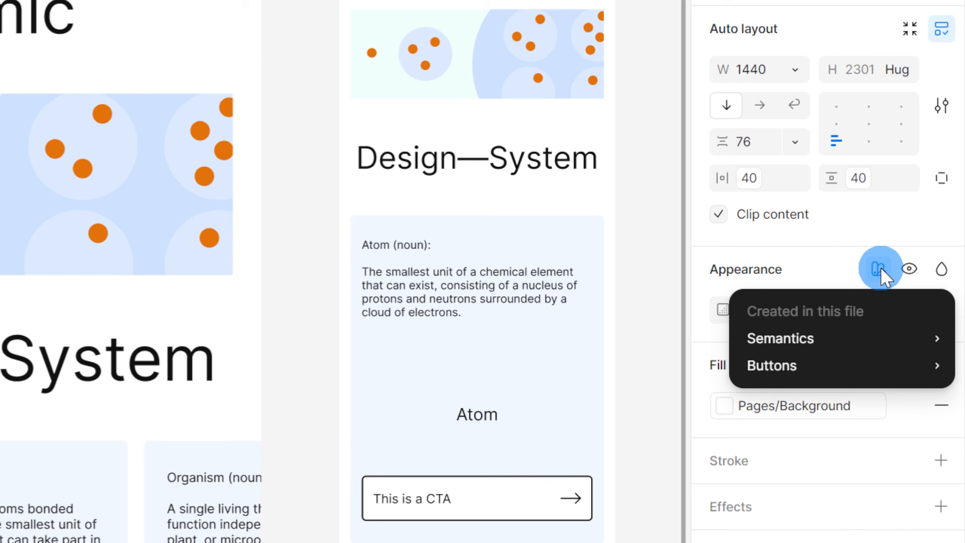
pyautogui.moveTo(829, 342)
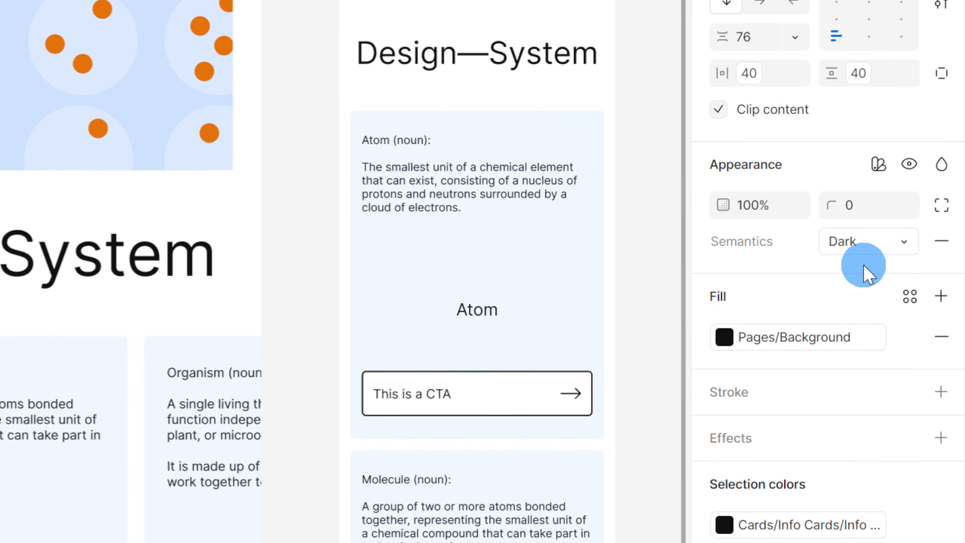
pyautogui.click(891, 242)
pyautogui.click(859, 219)
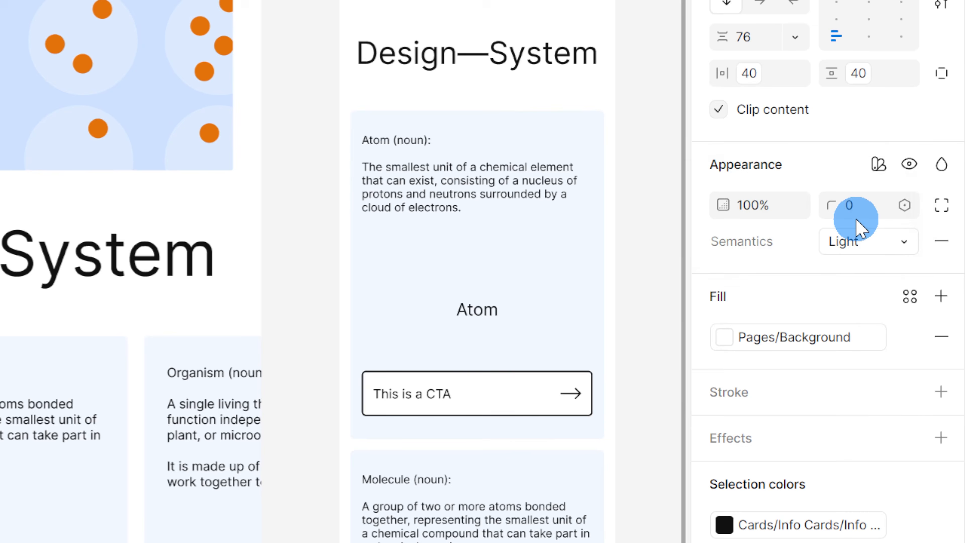
pyautogui.click(885, 241)
pyautogui.click(932, 242)
pyautogui.click(933, 232)
pyautogui.click(934, 225)
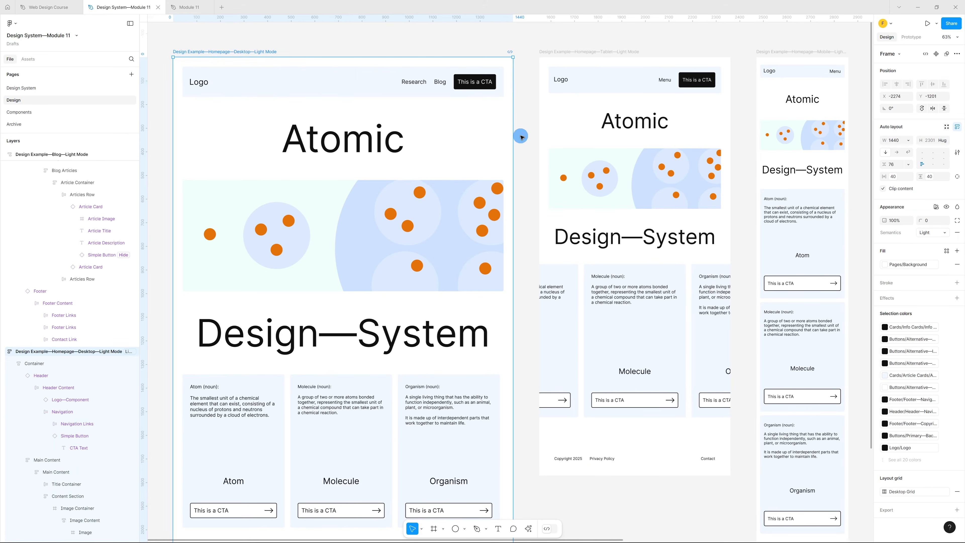
pyautogui.click(540, 148)
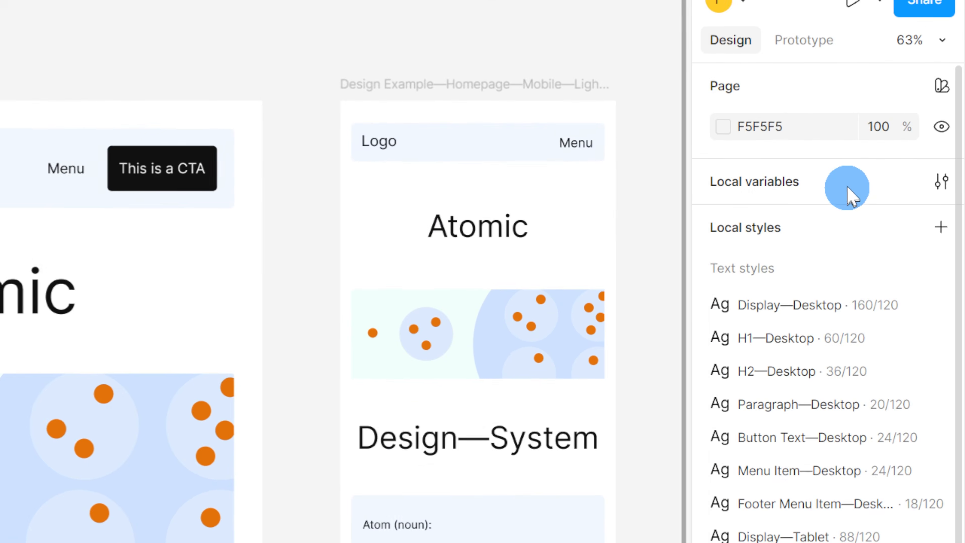
# - In the Semantics variables, set the Dark values of Primary—Background: Default to Neutrals/White and Primary—Text to Neutrals/Black
pyautogui.click(902, 111)
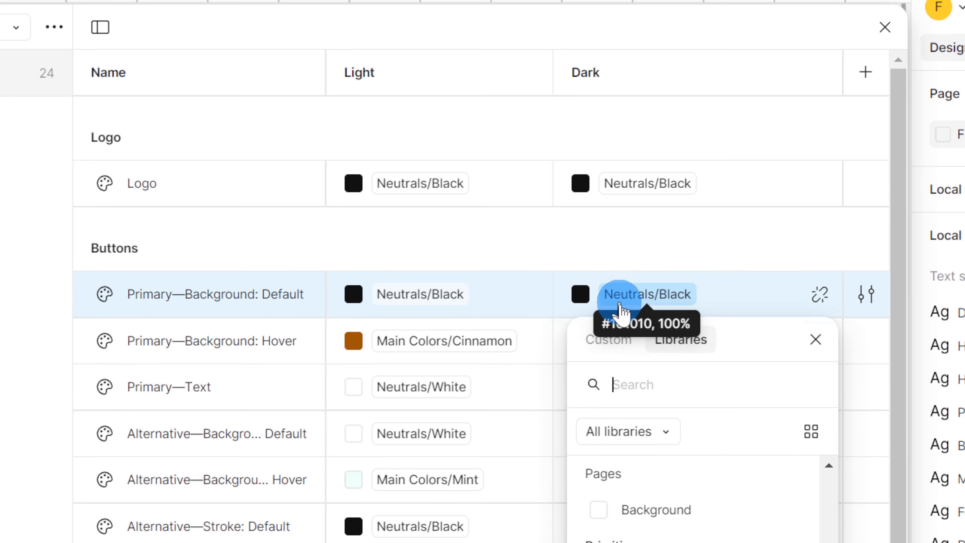
pyautogui.click(686, 538)
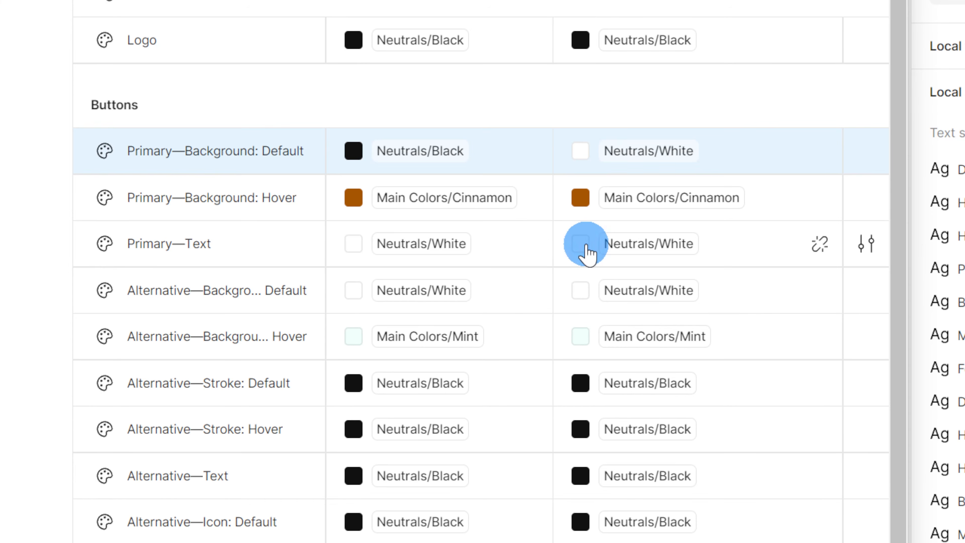
pyautogui.click(603, 248)
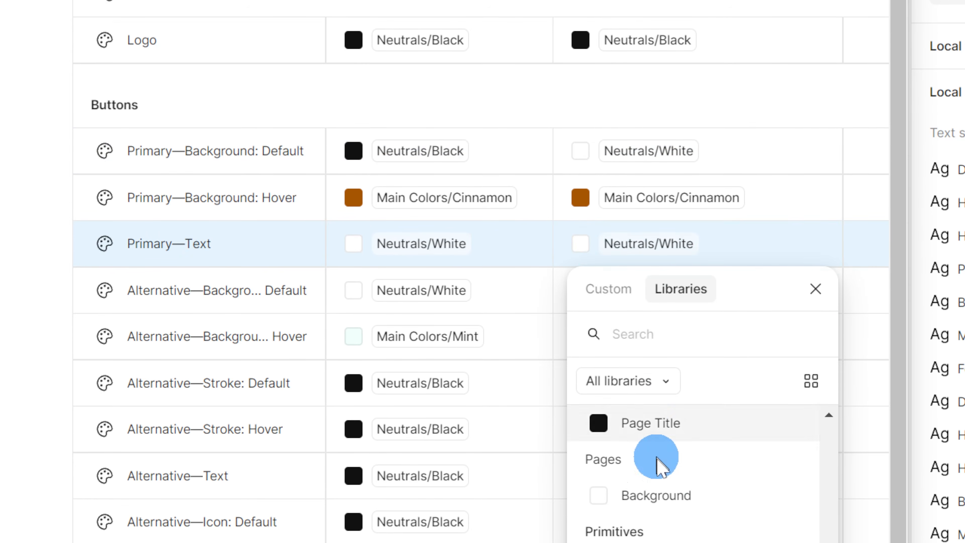
pyautogui.click(667, 538)
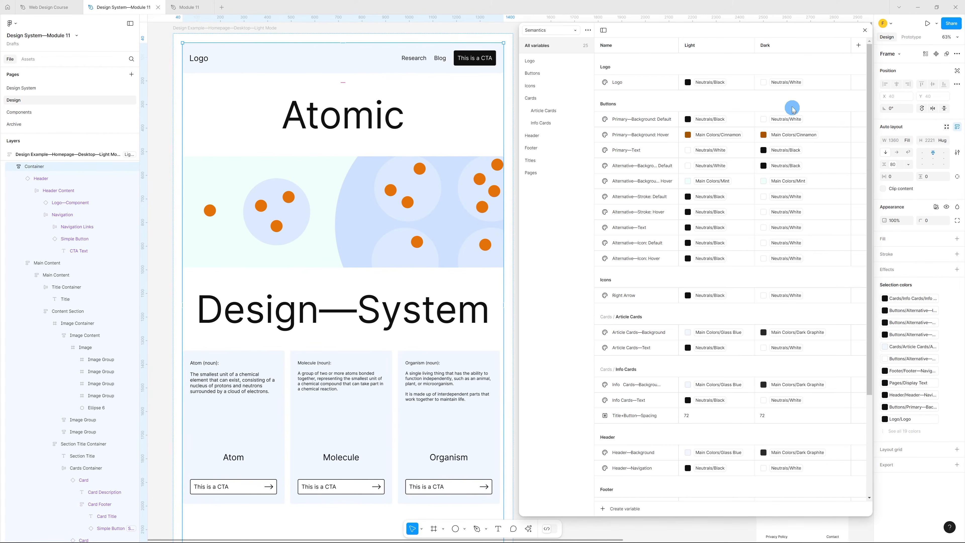
# - Review the remaining Semantics variables and inspect the fill of the desktop homepage's Design—System title
pyautogui.scroll(-5, 783, 341)
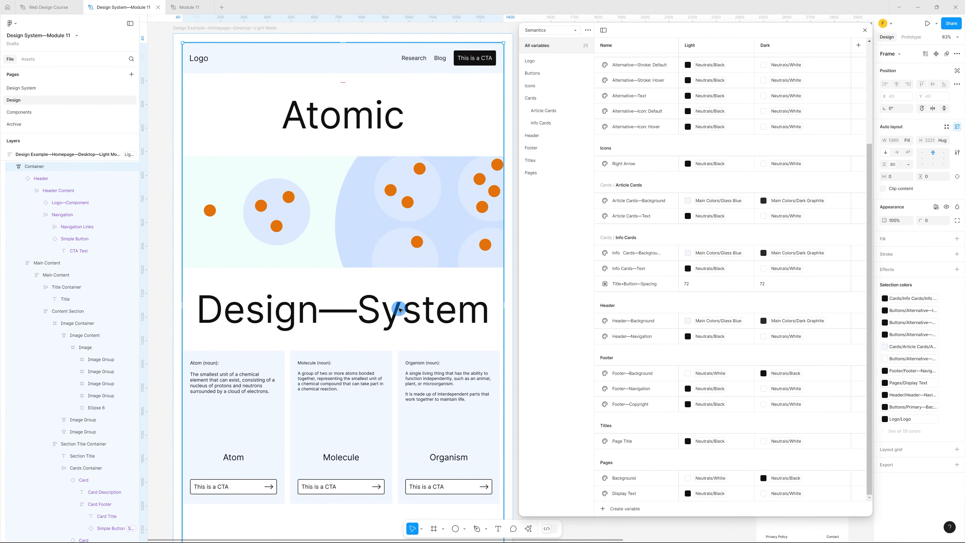
pyautogui.keyDown('ctrl'); pyautogui.click(400, 310); pyautogui.keyUp('ctrl')
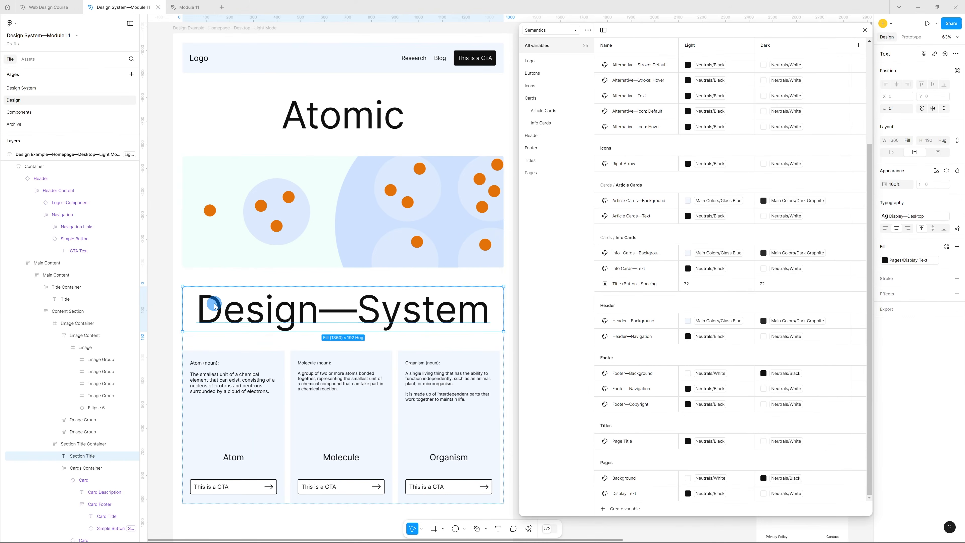
pyautogui.click(522, 137)
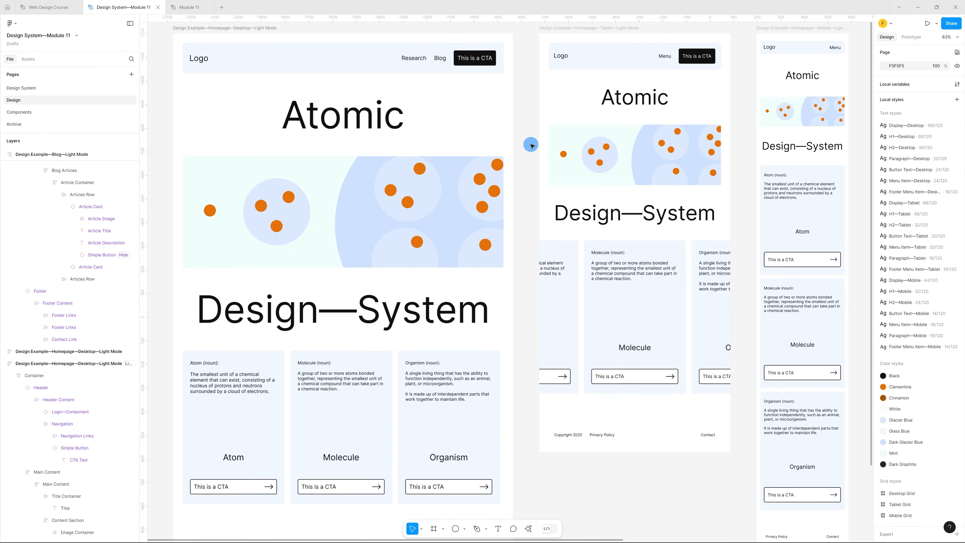
# - Try the Dark mode of Semantics on the Homepage—Desktop—Light Mode frame and check the whole page
pyautogui.click(216, 34)
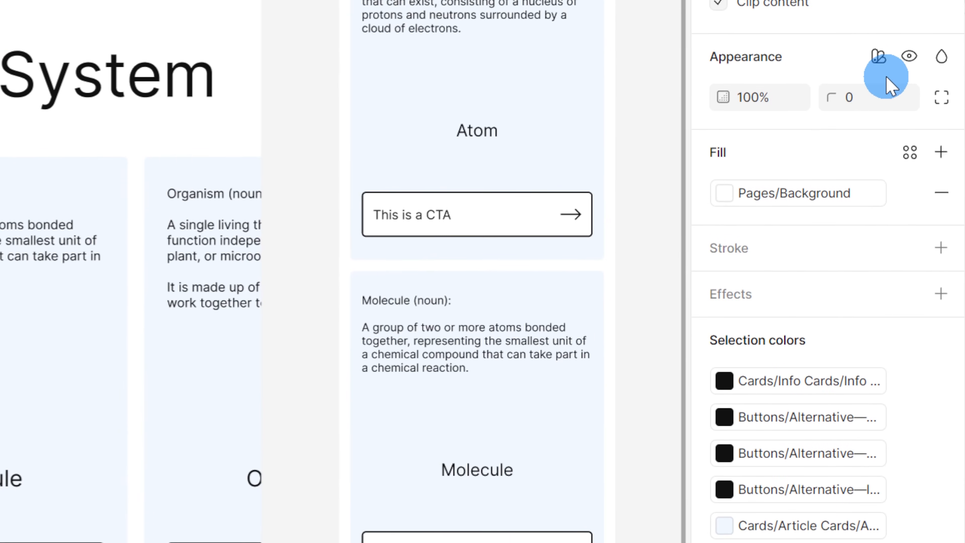
pyautogui.click(878, 57)
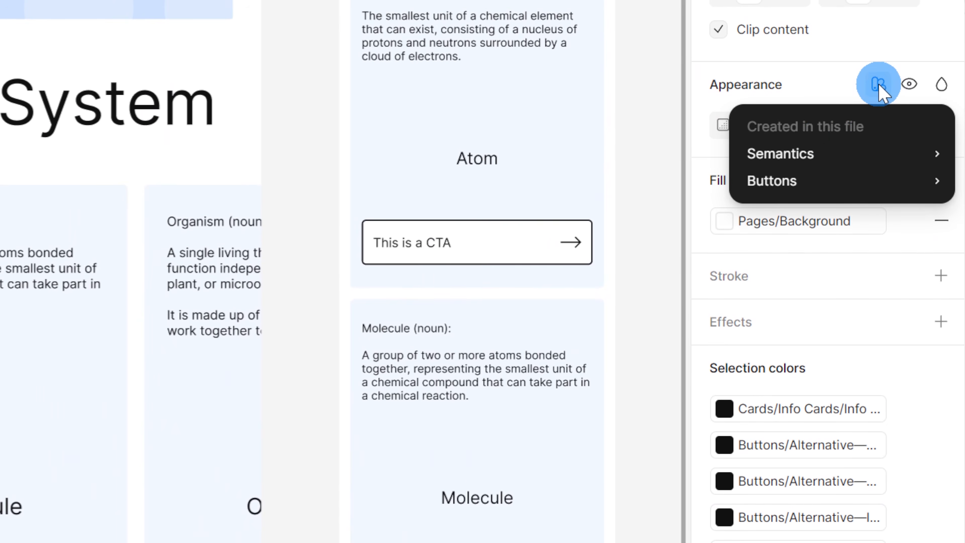
pyautogui.click(821, 152)
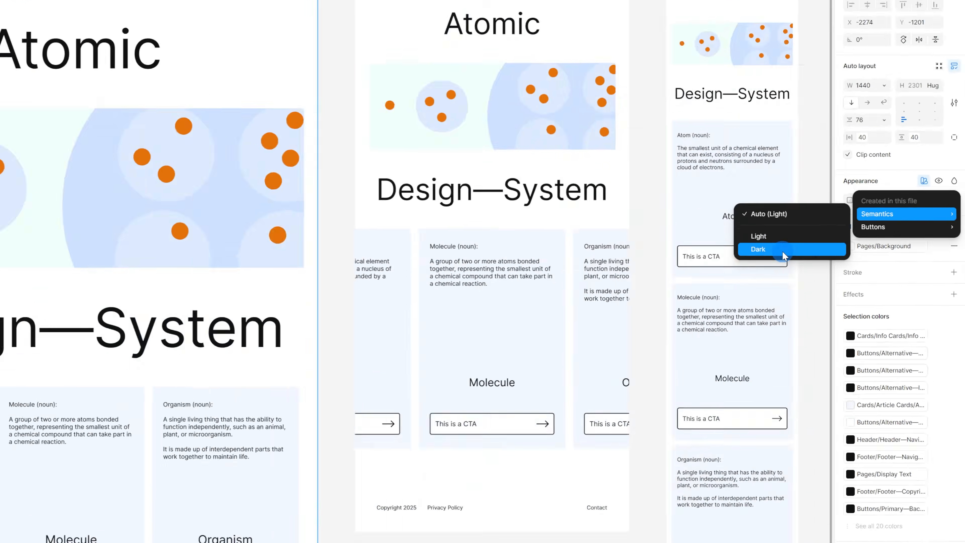
pyautogui.click(783, 251)
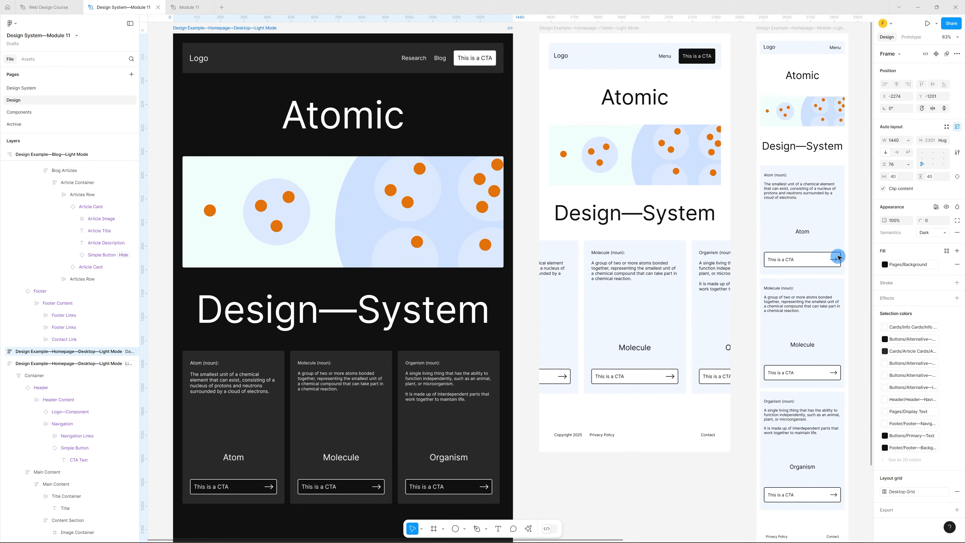
pyautogui.scroll(-3, 838, 258)
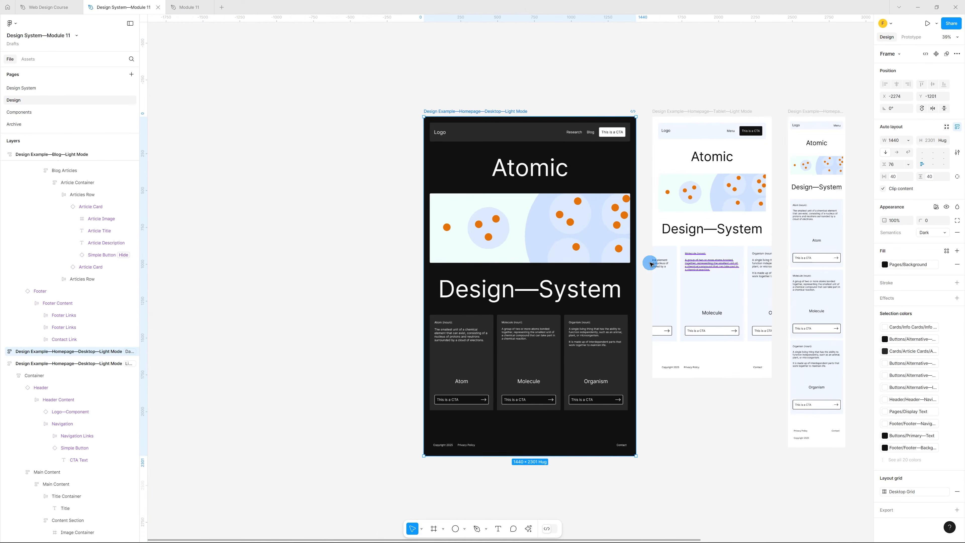
pyautogui.scroll(2, 631, 270)
pyautogui.scroll(-1, 724, 142)
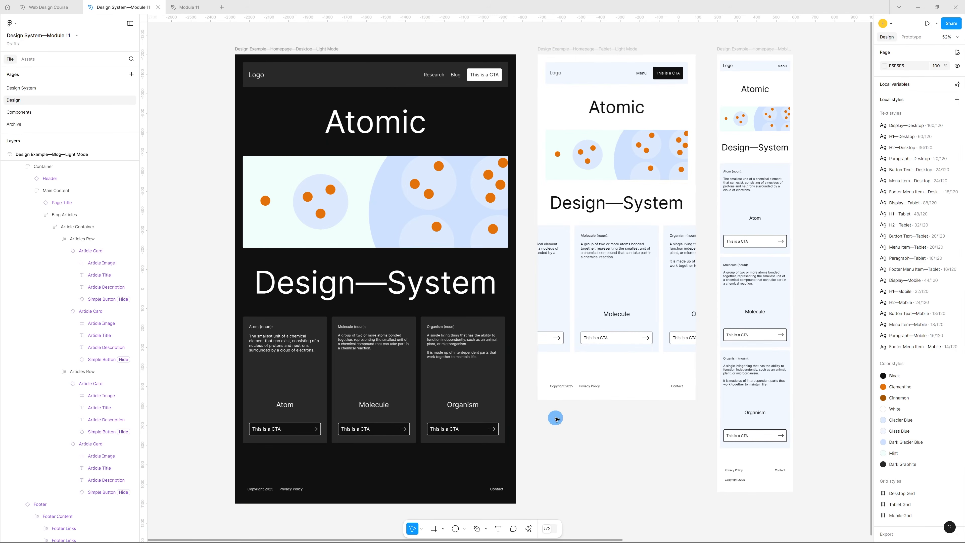
# - Return the Homepage—Desktop—Light Mode frame's Semantics mode to Auto and deselect the frame
pyautogui.click(286, 49)
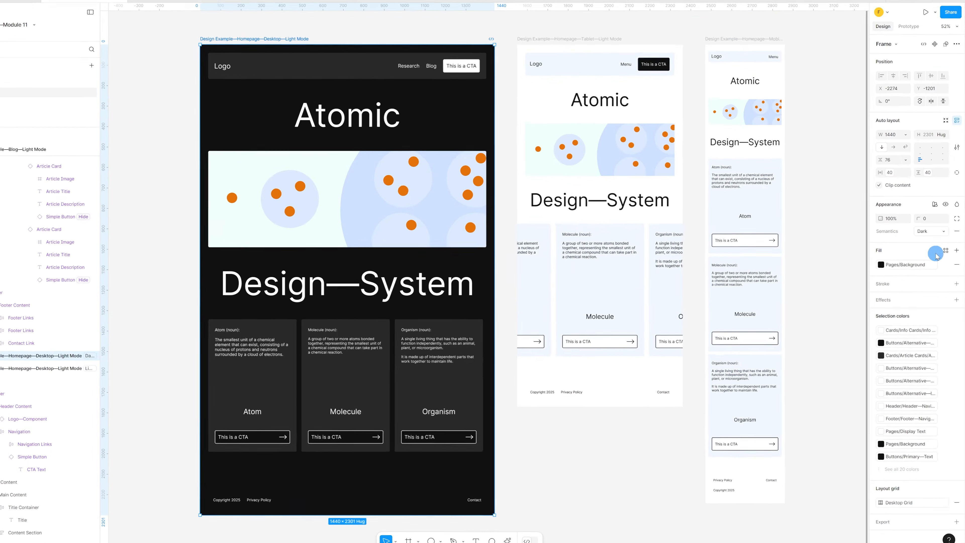
pyautogui.click(936, 232)
pyautogui.click(905, 211)
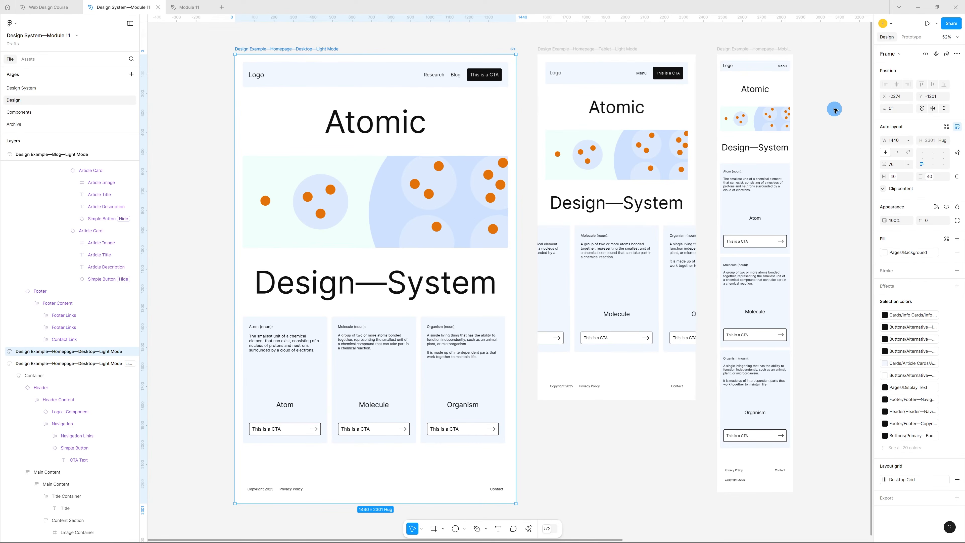
pyautogui.click(833, 108)
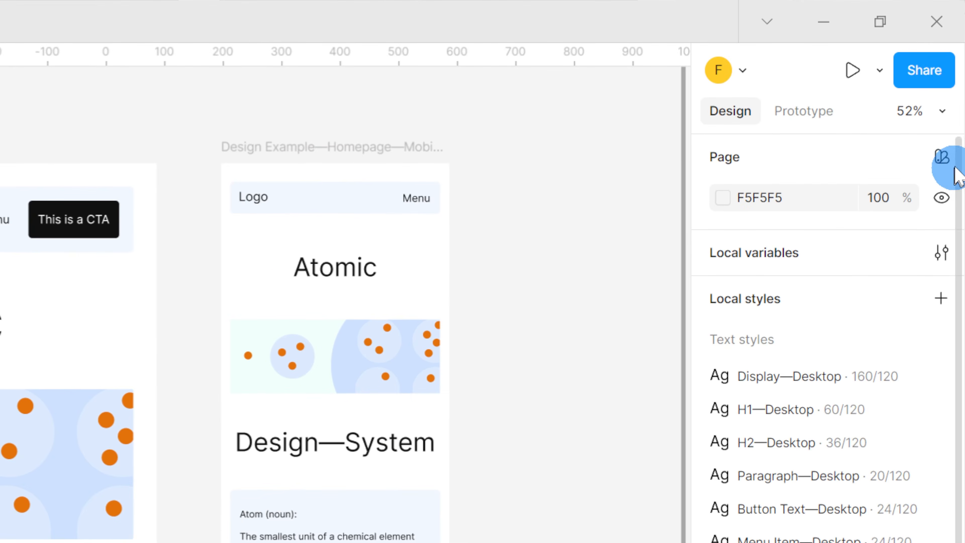
# - Set the Semantics mode of the whole page to Dark
pyautogui.click(939, 160)
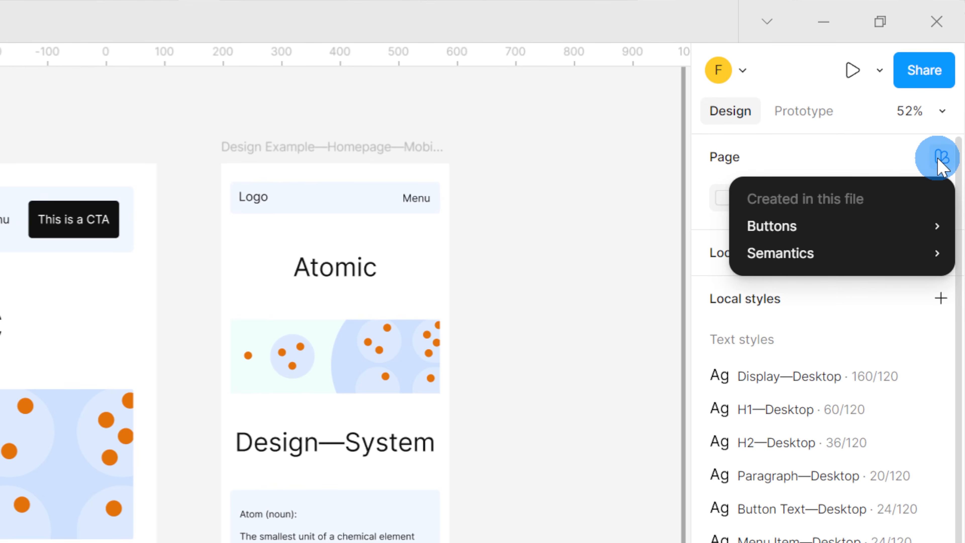
pyautogui.moveTo(878, 253)
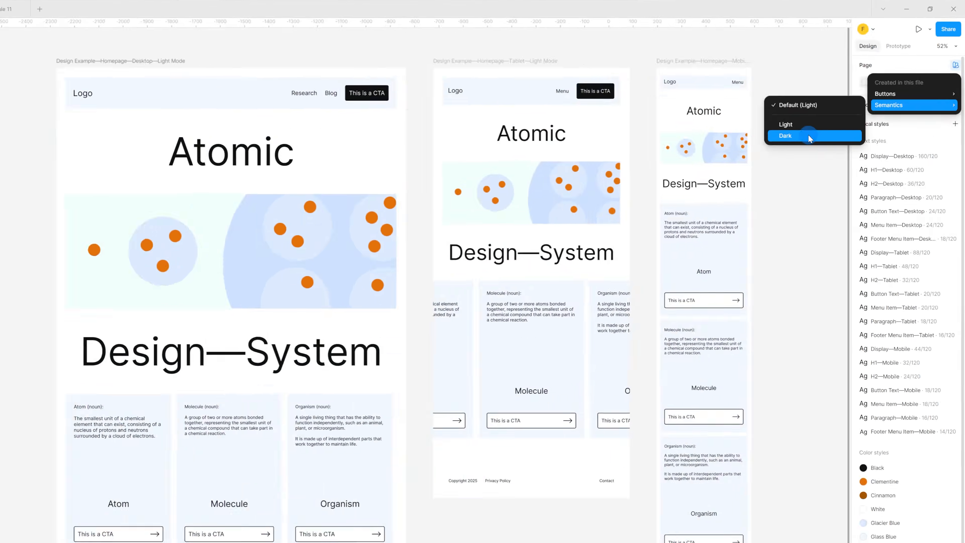
pyautogui.click(591, 327)
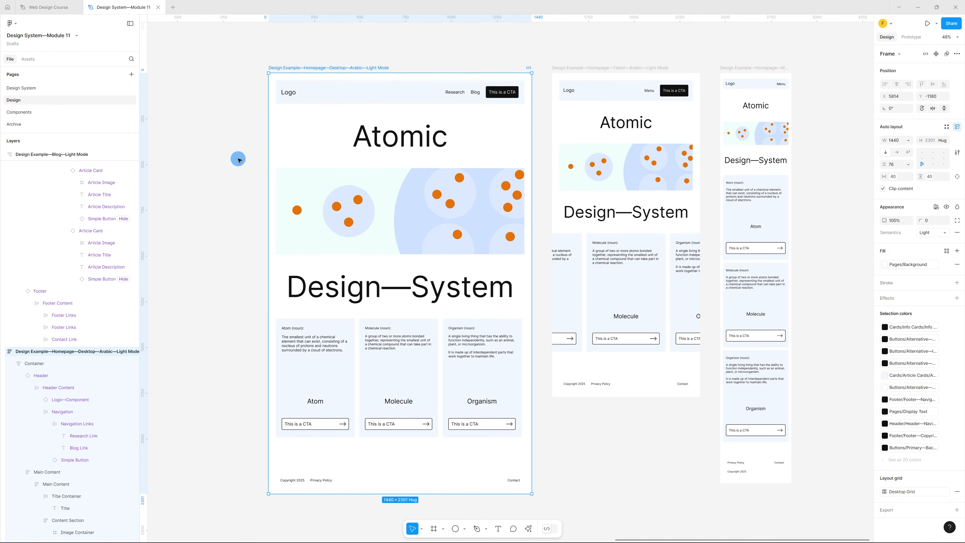
# - Copy the Homepage—Desktop—Arabic—Light Mode frame as a PNG image
pyautogui.rightClick(327, 68)
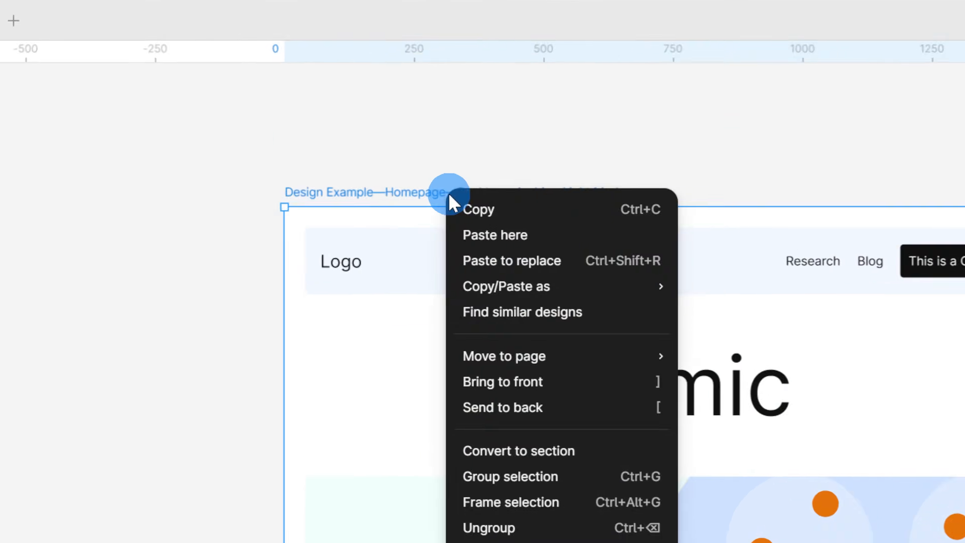
pyautogui.moveTo(507, 288)
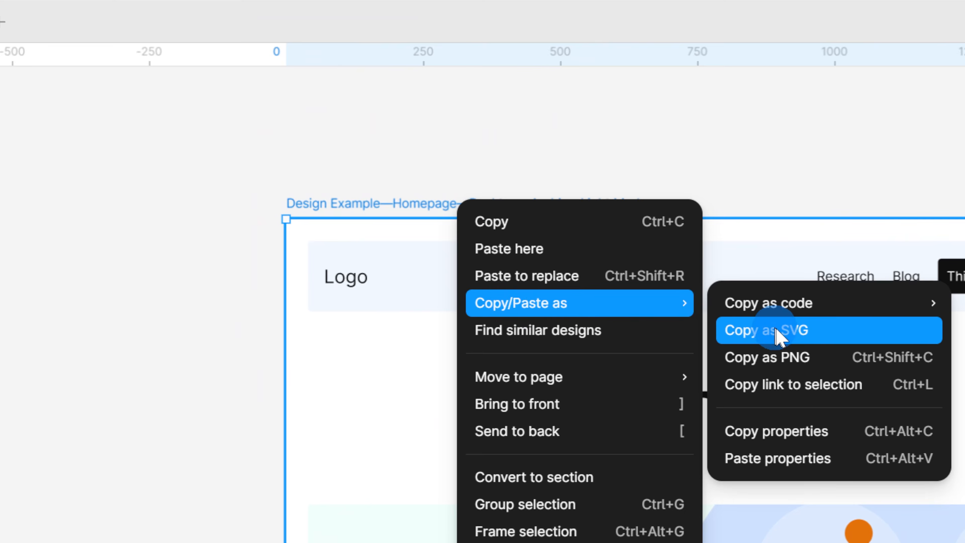
pyautogui.click(757, 337)
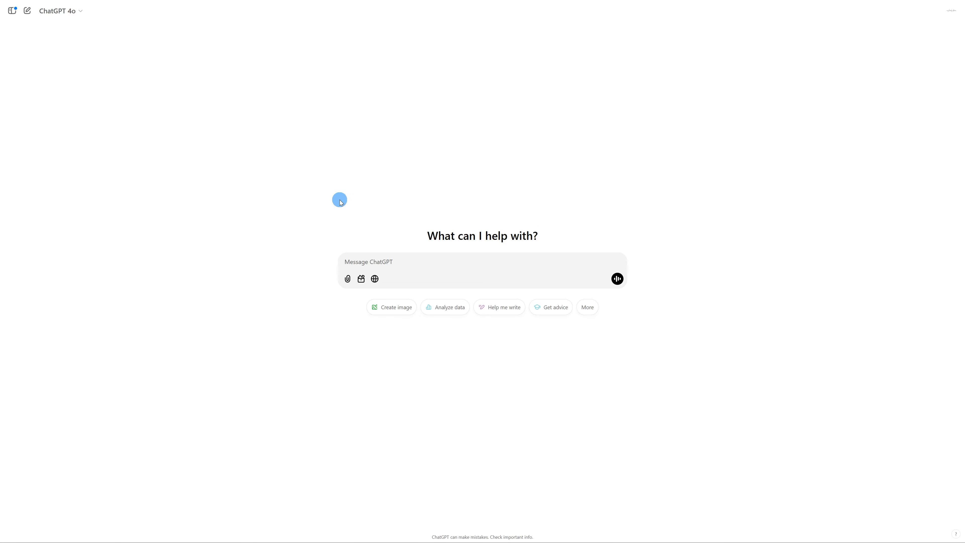
# - Paste the image into ChatGPT and send "Can you please translate the content of this page section by section to perfect Arabic?"
pyautogui.click(383, 262)
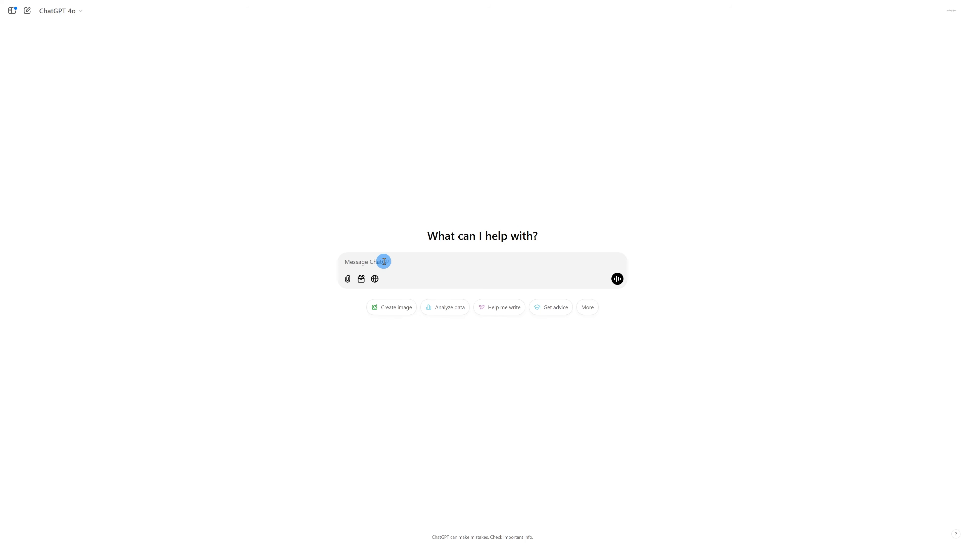
pyautogui.hotkey('ctrl', 'v')
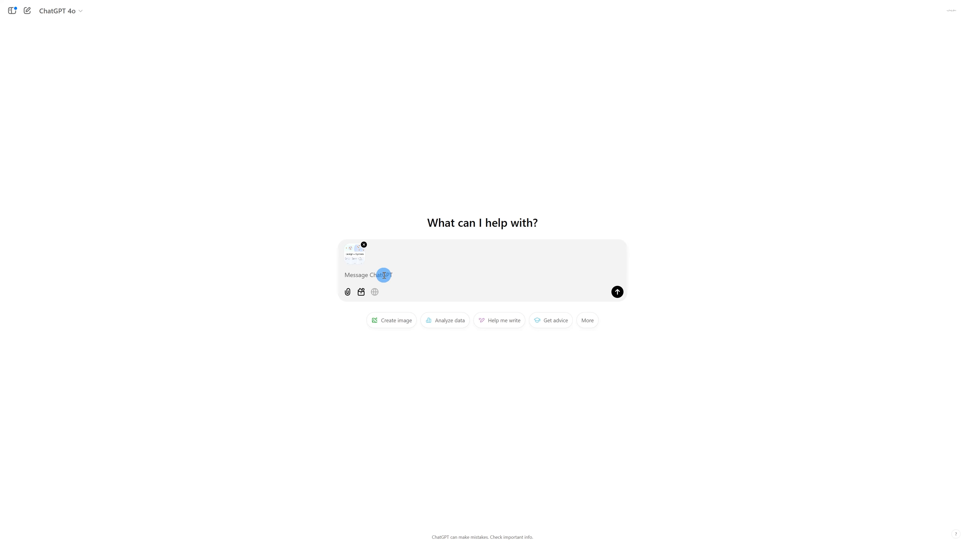
pyautogui.write('can you please translate the')
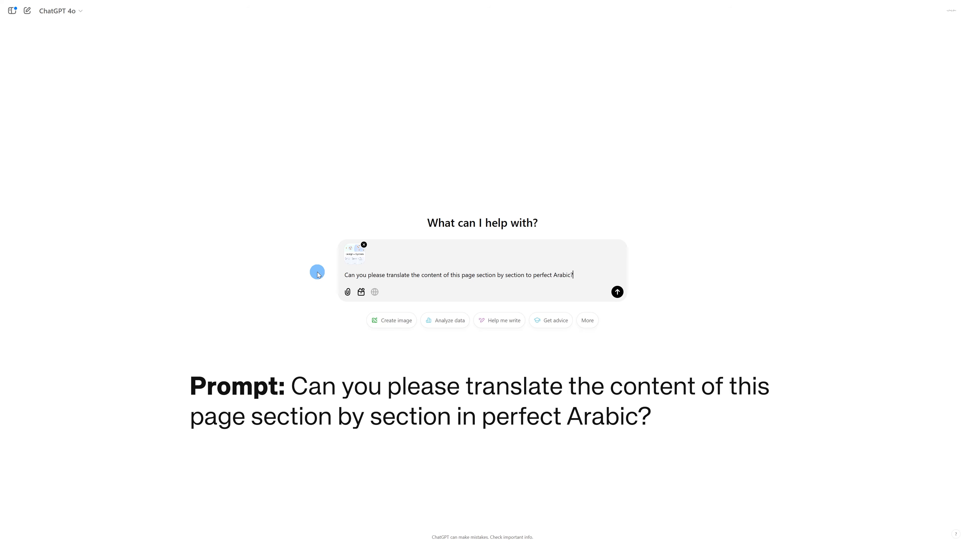
pyautogui.press('Return')
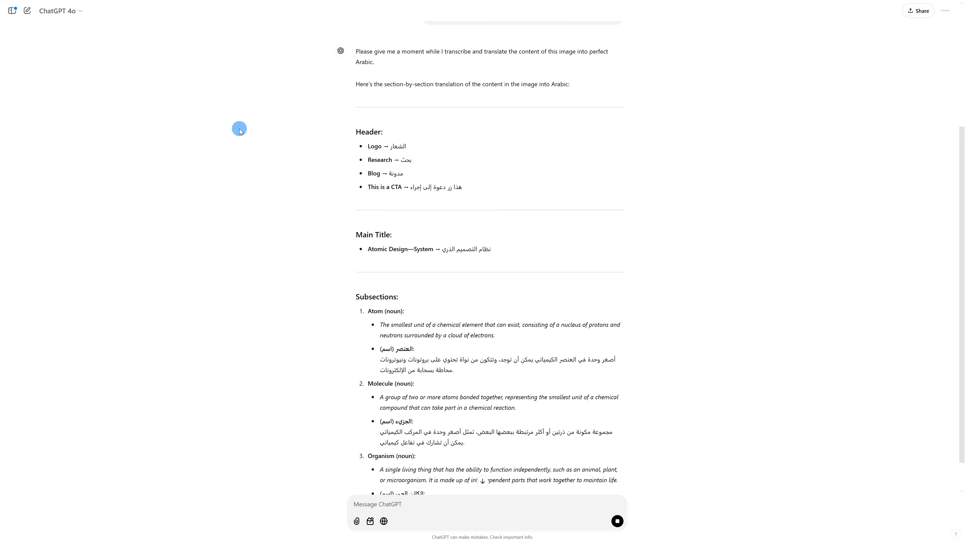
# - Read through the section-by-section Arabic translation from the header to the footer
pyautogui.scroll(-2, 609, 213)
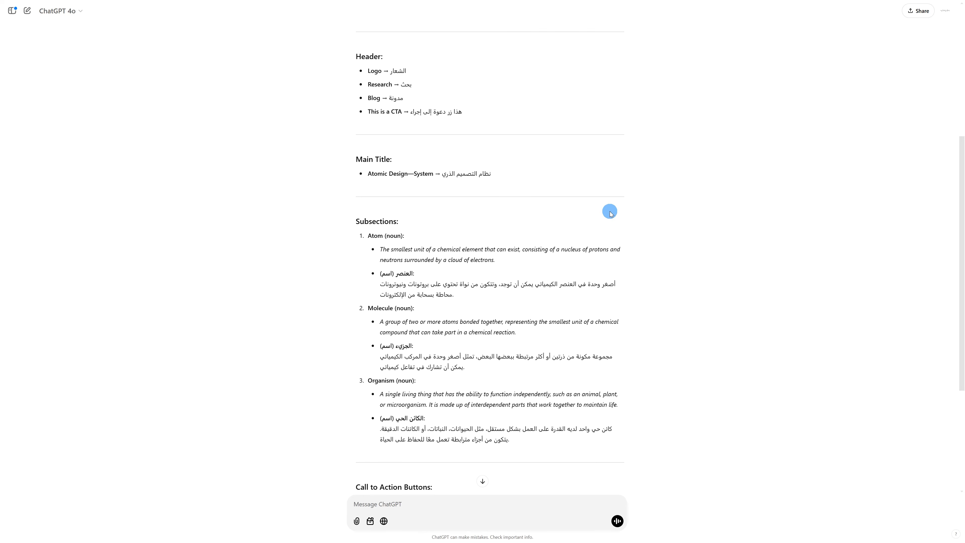
pyautogui.scroll(-5, 610, 213)
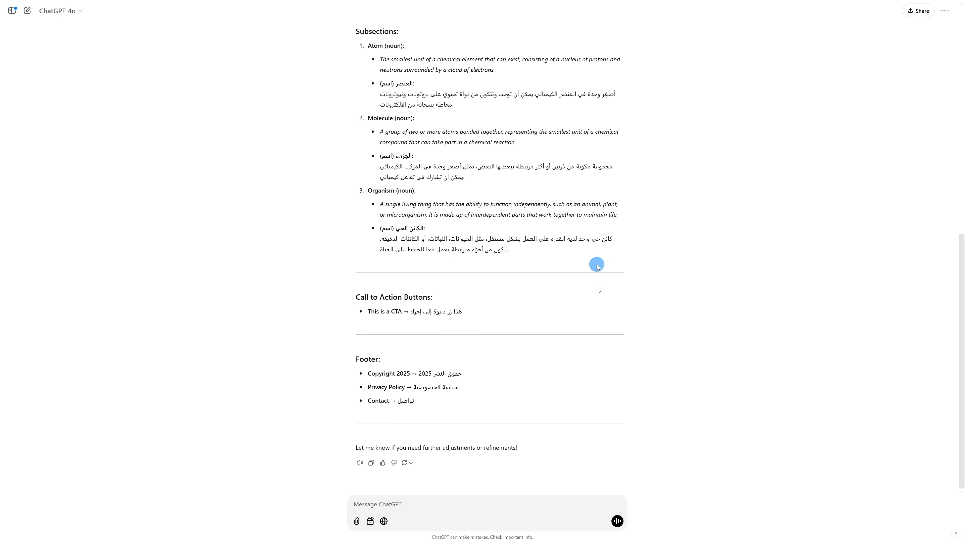
pyautogui.scroll(8, 597, 265)
pyautogui.scroll(-4, 604, 271)
pyautogui.scroll(-4, 615, 310)
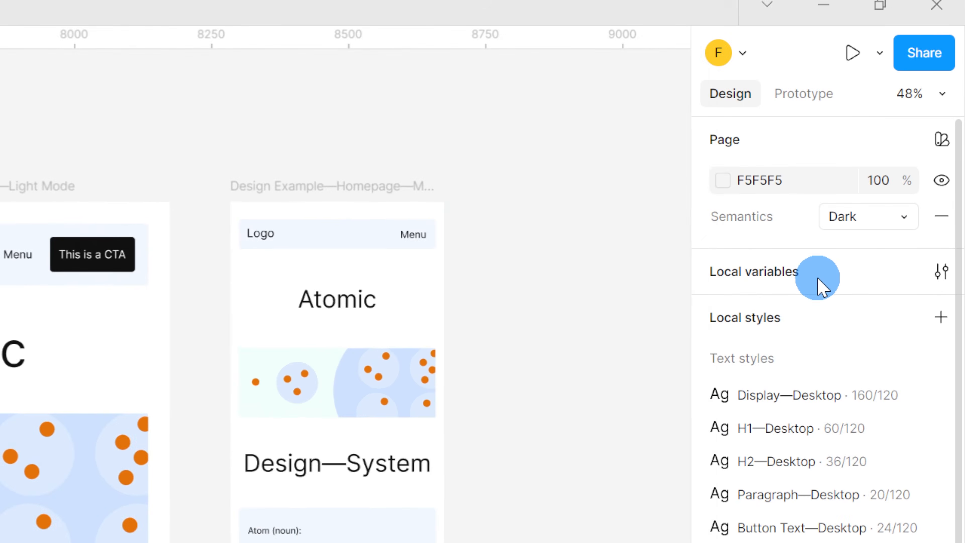
# - Switch back to Figma and create a new local variable collection named Language
pyautogui.click(918, 99)
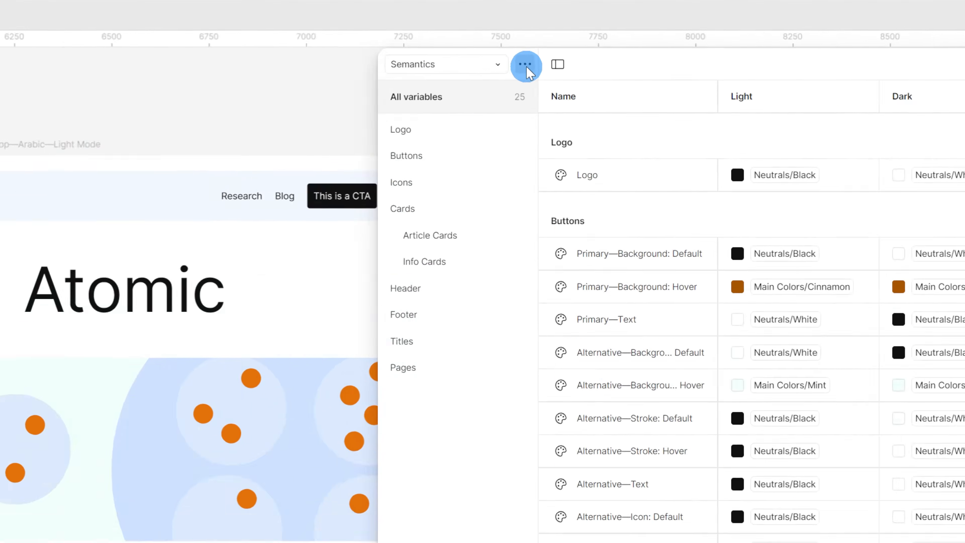
pyautogui.click(551, 32)
pyautogui.click(472, 207)
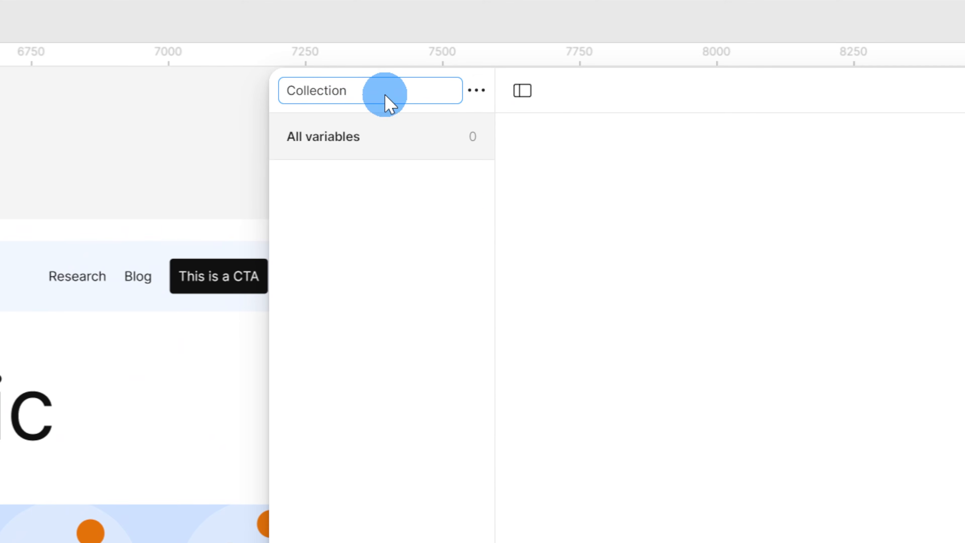
pyautogui.moveTo(384, 98); pyautogui.dragTo(283, 100)
pyautogui.write('Language')
pyautogui.press('Return')
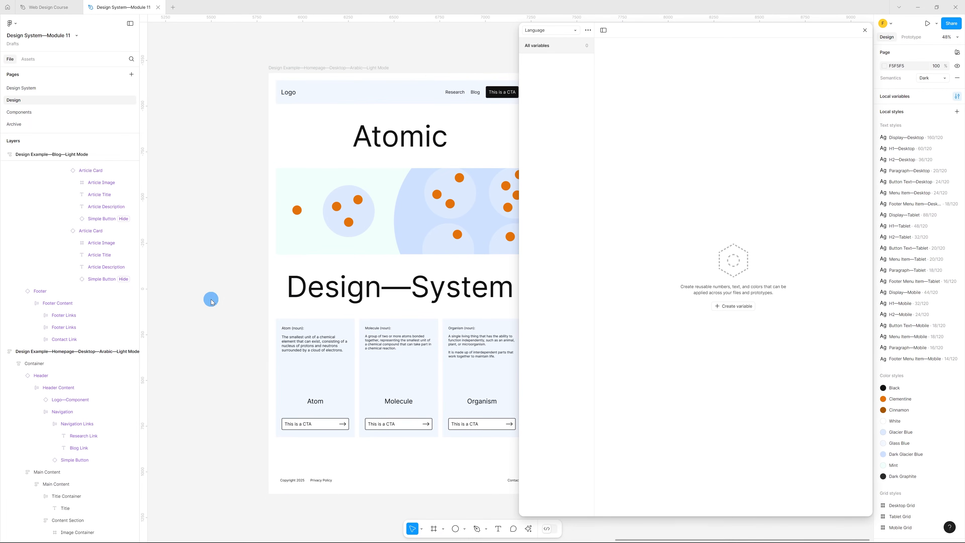
# - Create a string variable named Research in the Language collection and give the collection two modes named English and Arabic
pyautogui.click(734, 307)
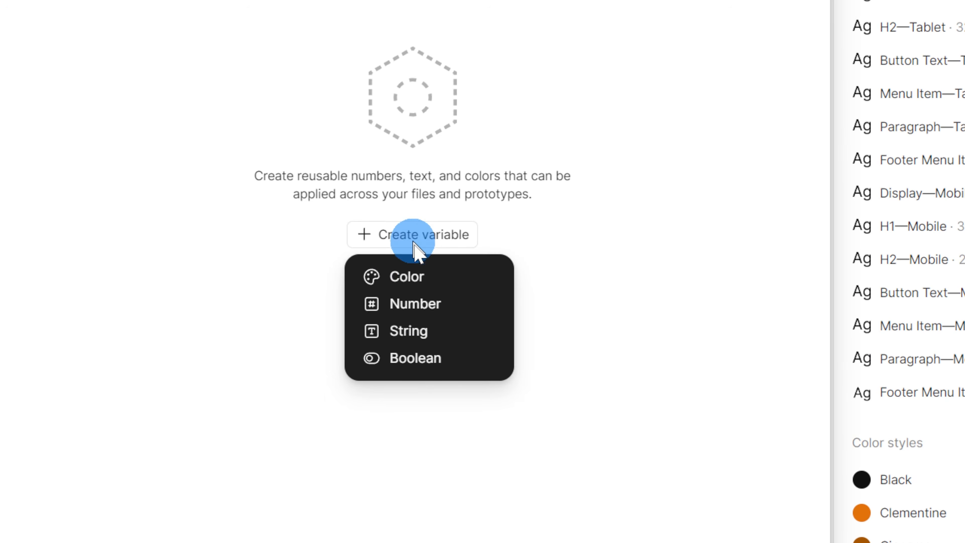
pyautogui.click(421, 330)
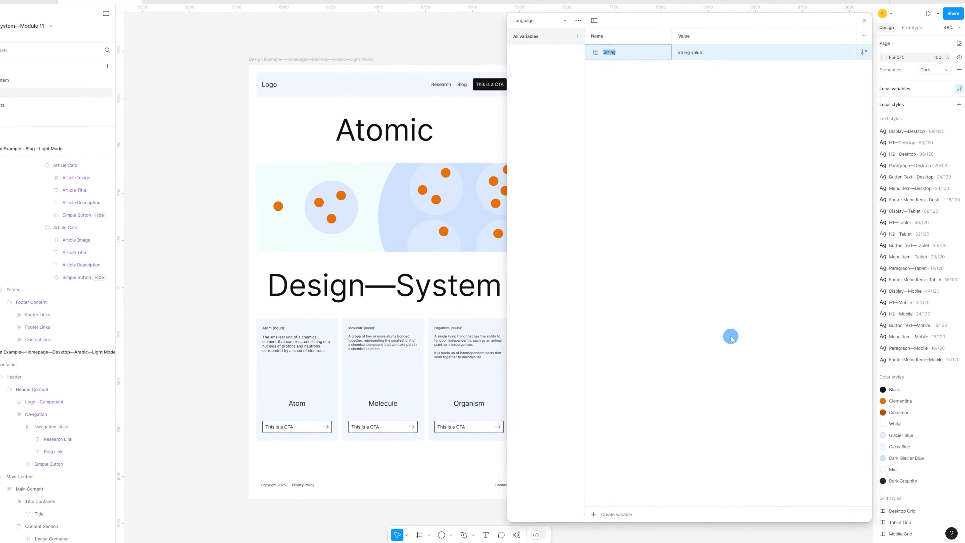
pyautogui.click(413, 107)
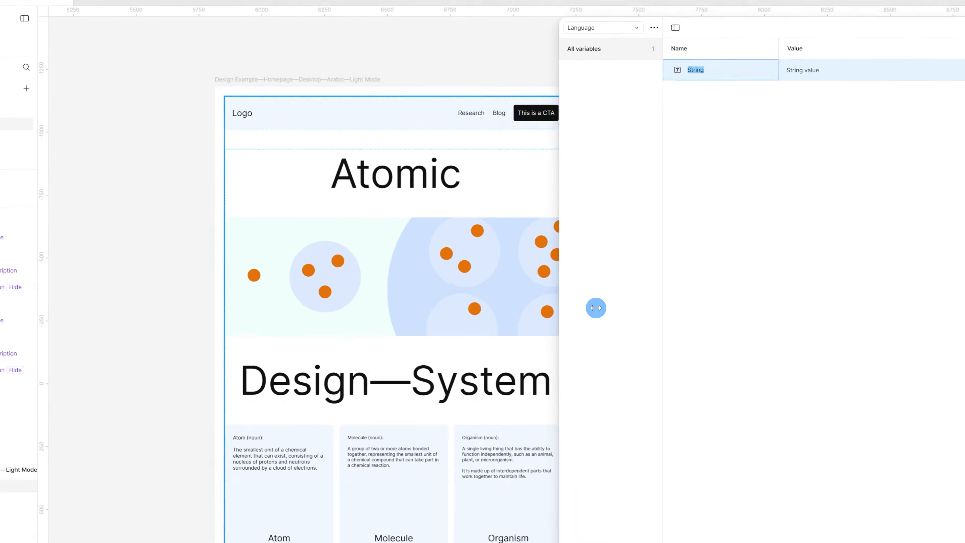
pyautogui.doubleClick(631, 72)
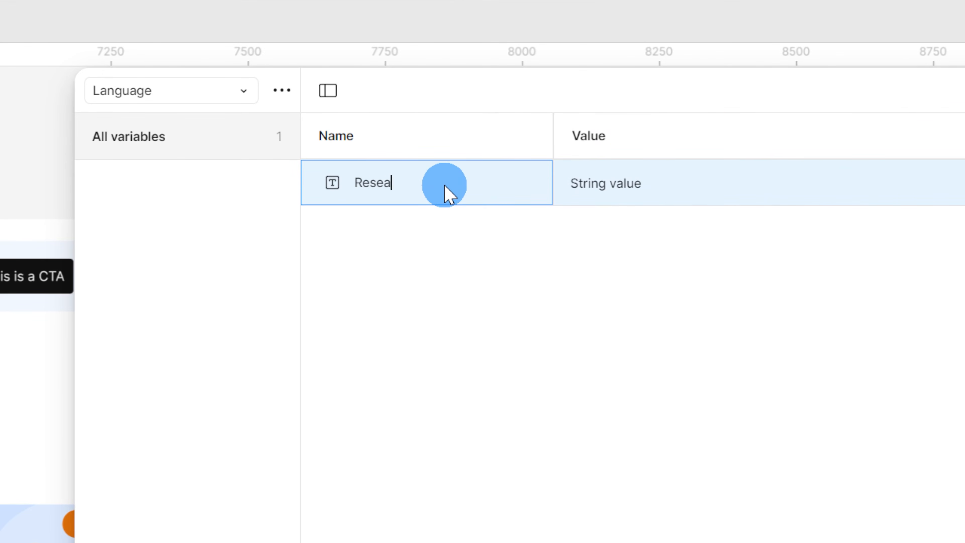
pyautogui.press('Return')
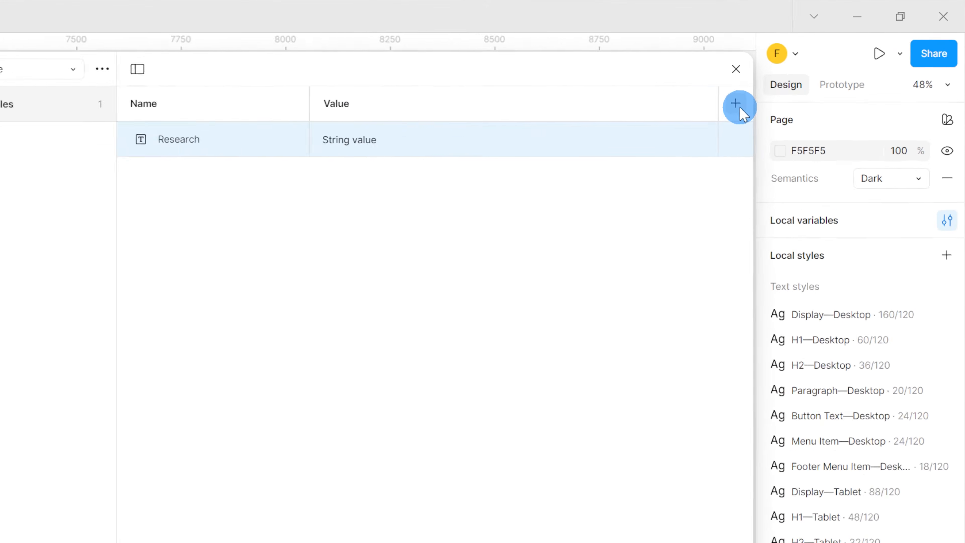
pyautogui.click(863, 57)
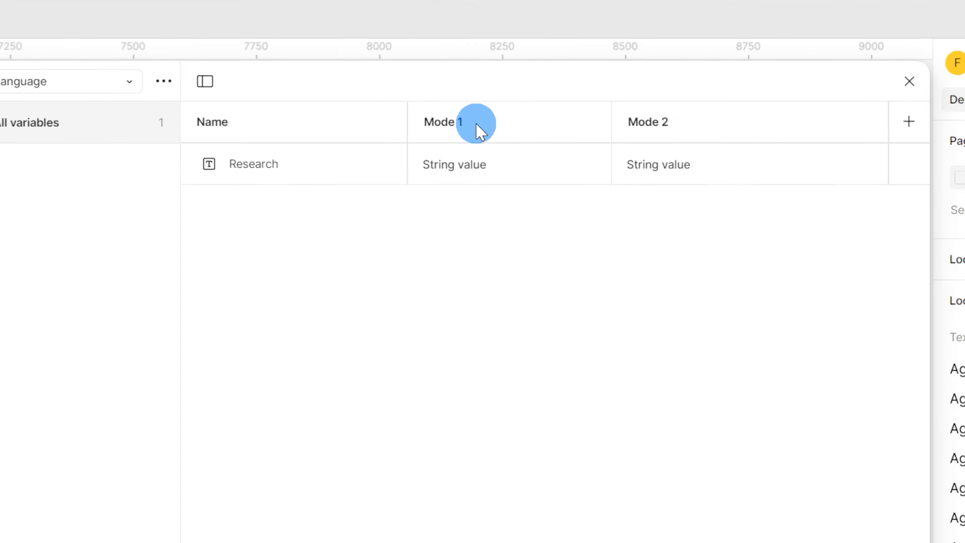
pyautogui.doubleClick(410, 99)
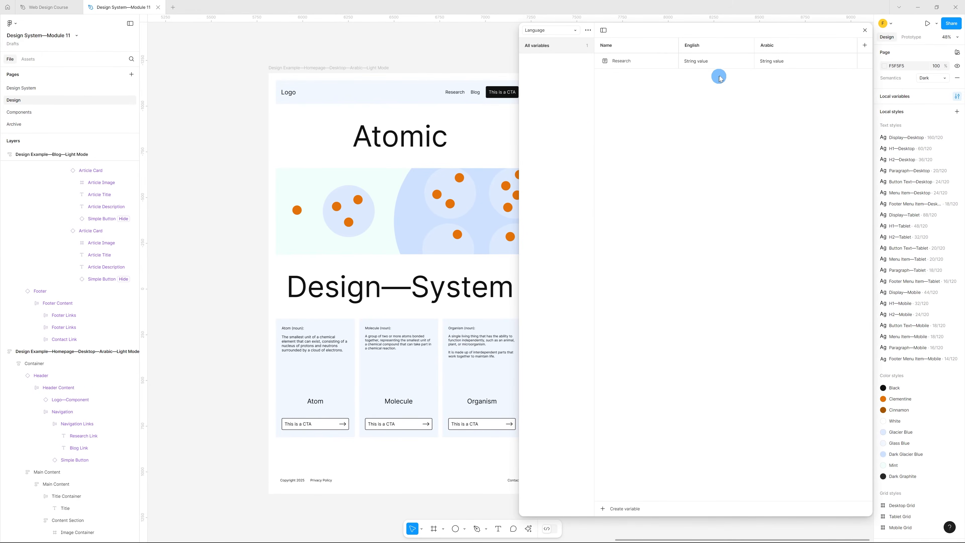
# - Set the Research variable's English value to "Research" and its Arabic value to "بحث"
pyautogui.click(708, 63)
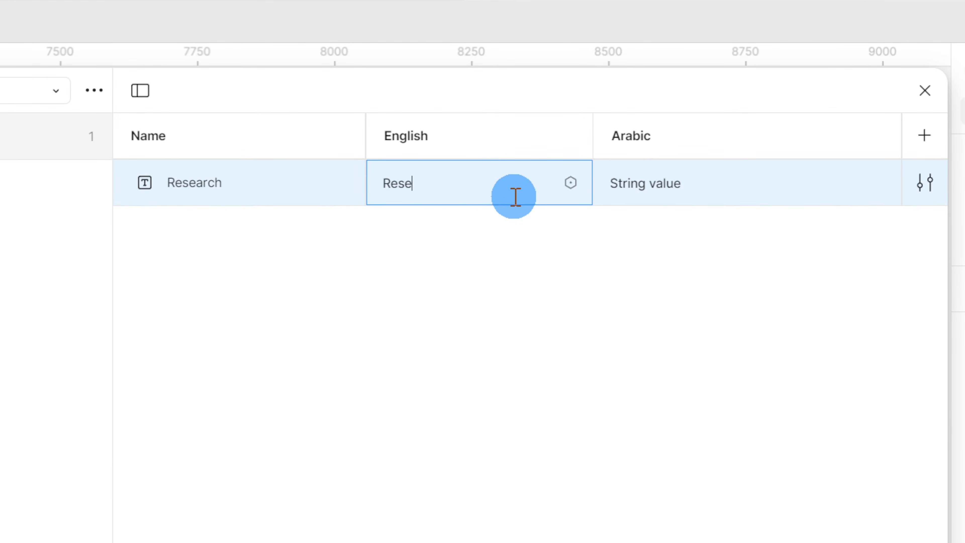
pyautogui.write('Research')
pyautogui.click(703, 207)
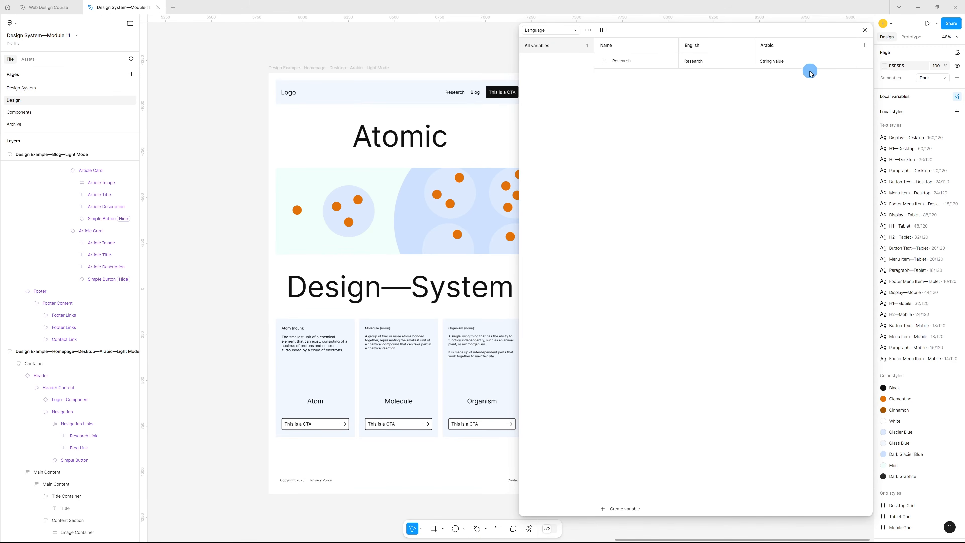
pyautogui.doubleClick(814, 62)
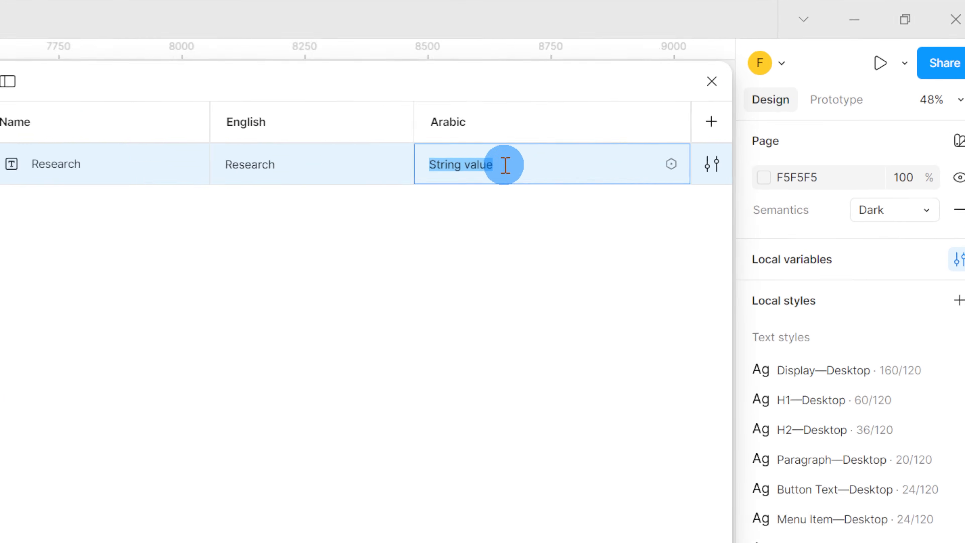
pyautogui.write('بحث')
pyautogui.click(574, 293)
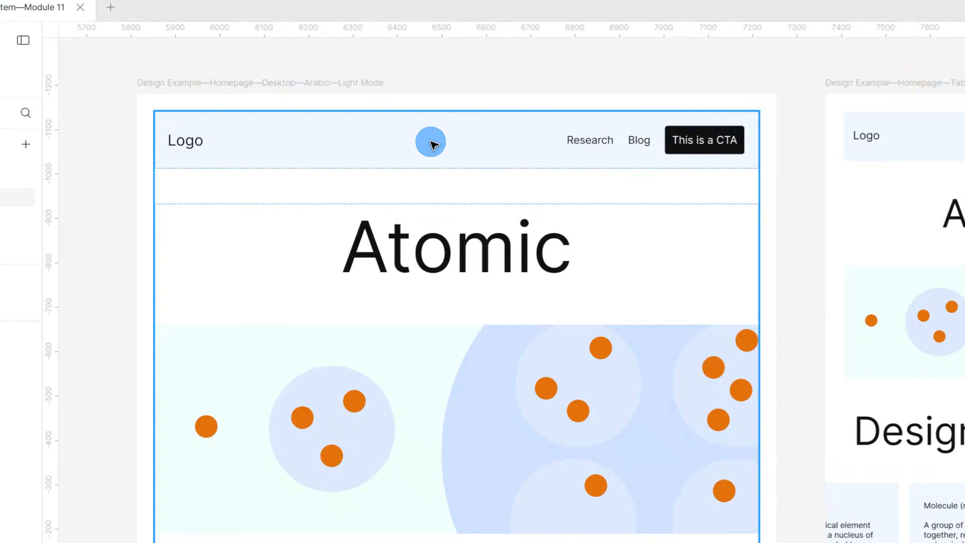
# - Go to the header's main component and bind the Research link text in Header—Desktop to the Research string variable
pyautogui.click(431, 144)
pyautogui.rightClick(432, 144)
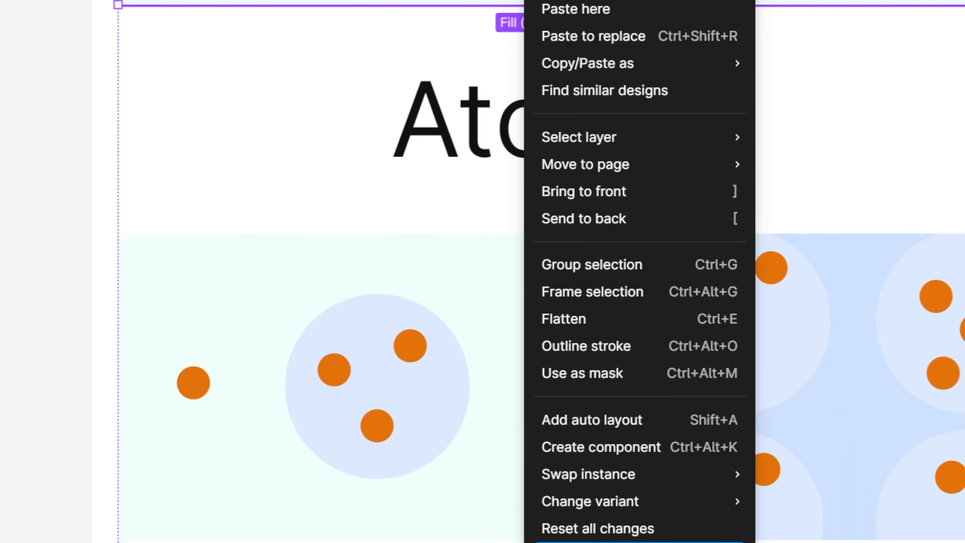
pyautogui.click(866, 478)
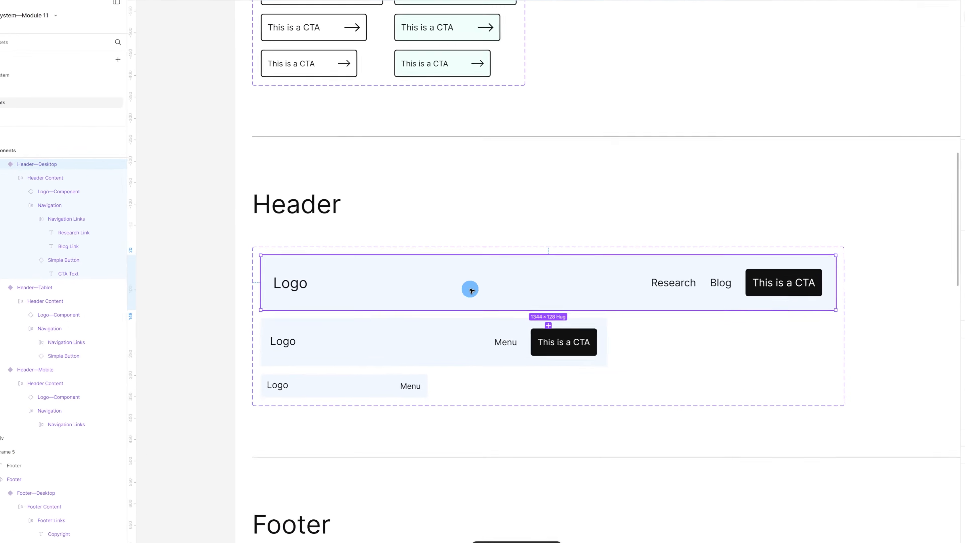
pyautogui.doubleClick(679, 285)
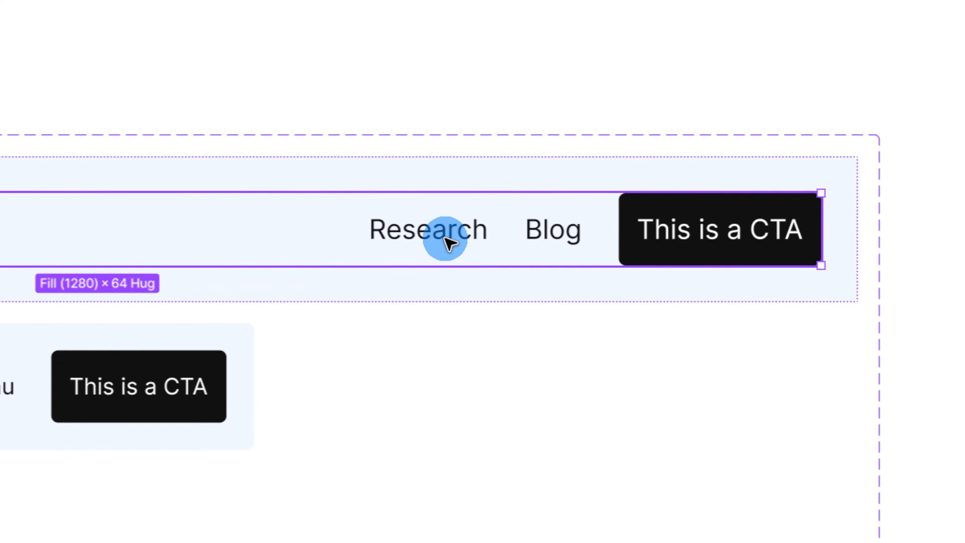
pyautogui.doubleClick(449, 242)
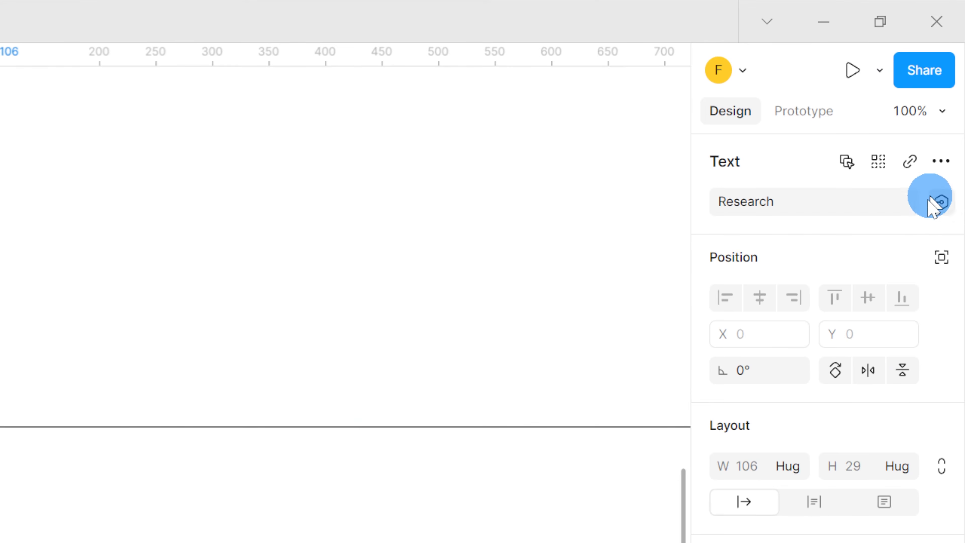
pyautogui.click(942, 202)
pyautogui.write('Research')
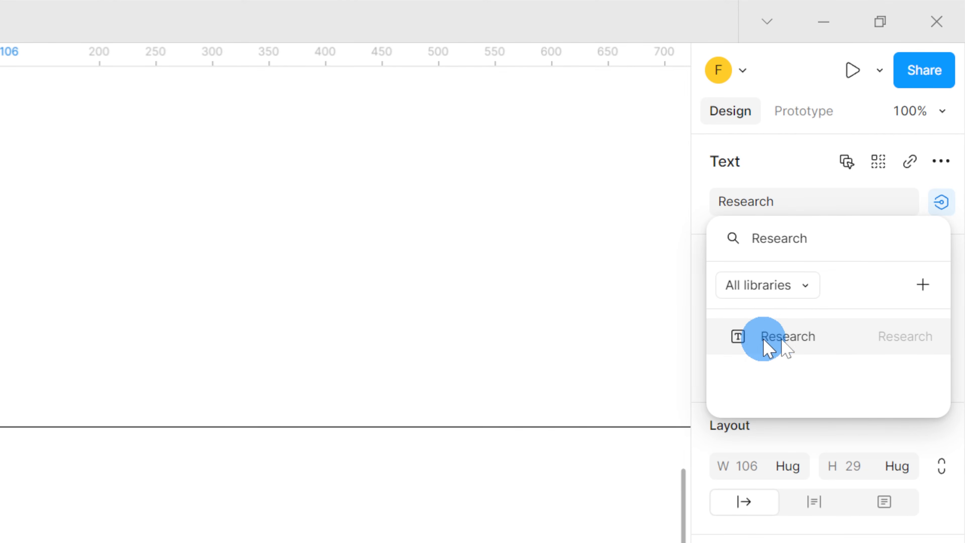
pyautogui.click(814, 347)
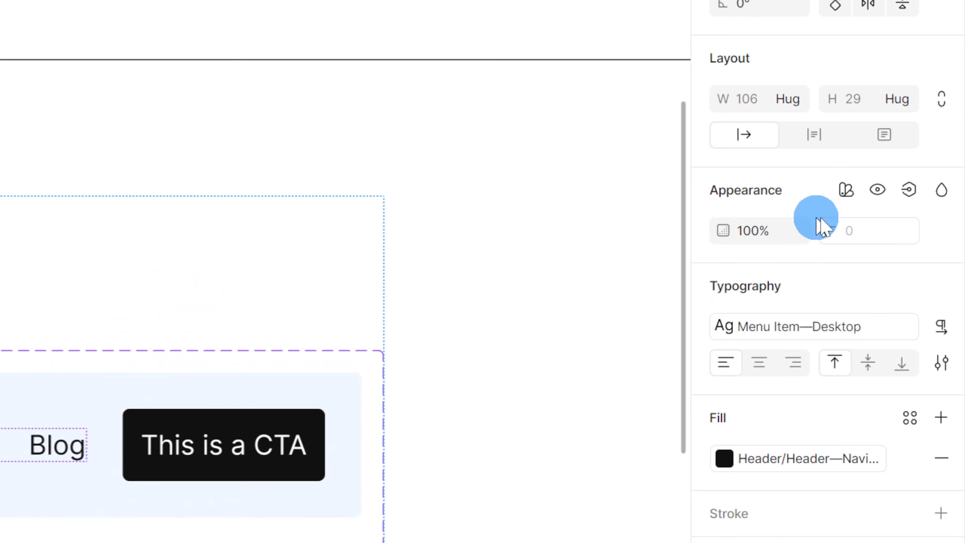
# - Test the Research link's English and Arabic Language modes and return it to Auto (English)
pyautogui.click(846, 190)
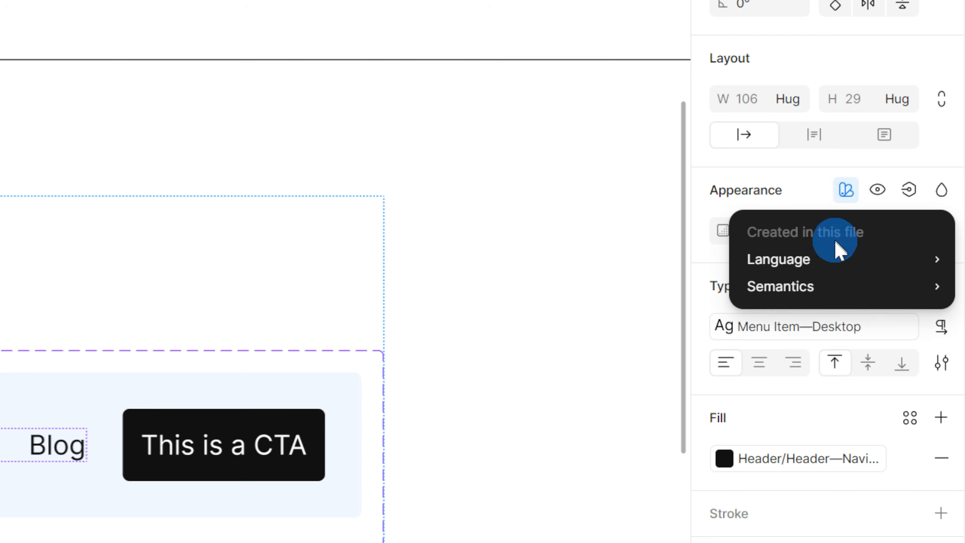
pyautogui.moveTo(835, 253)
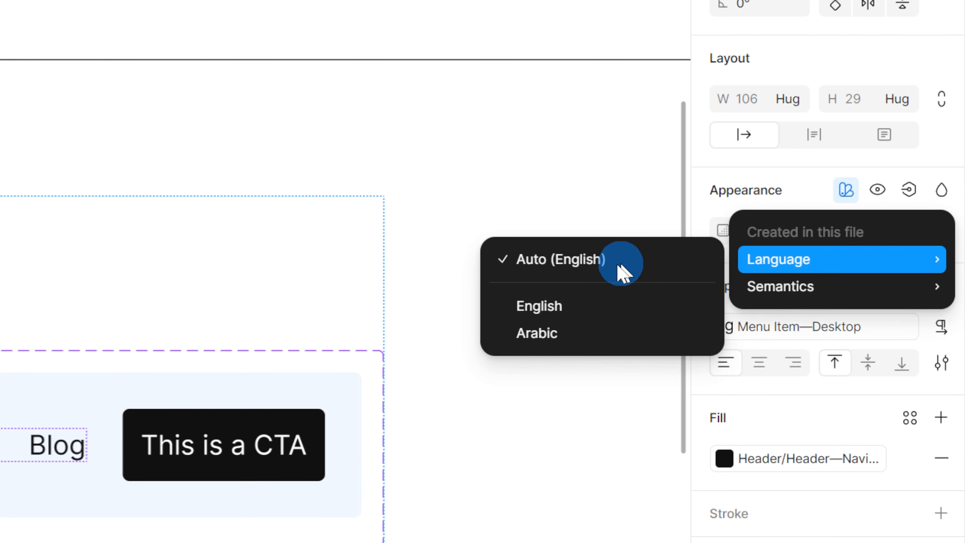
pyautogui.click(599, 310)
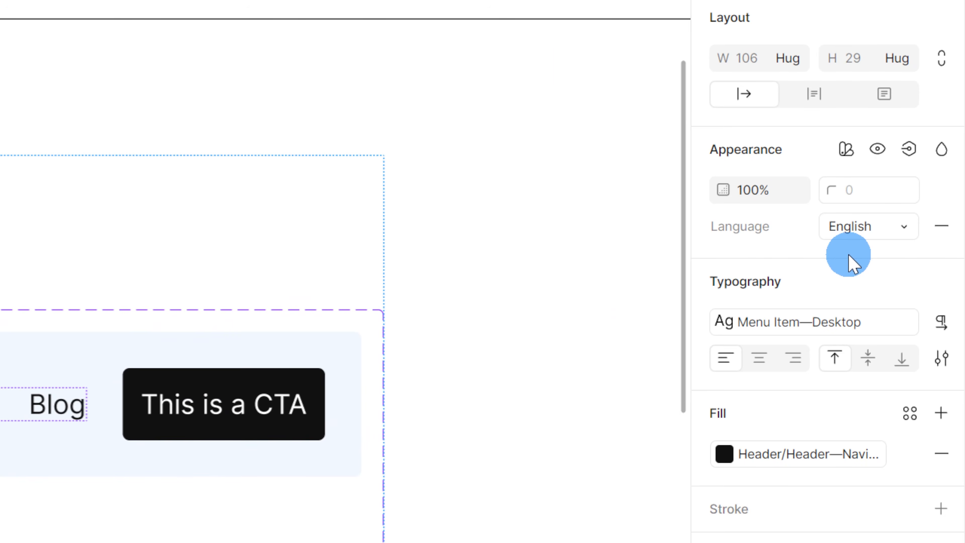
pyautogui.click(893, 237)
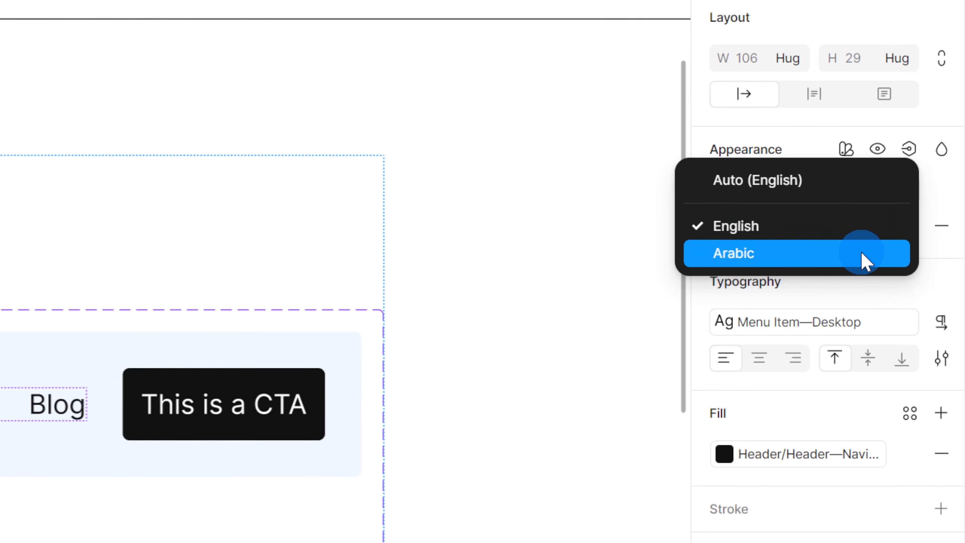
pyautogui.click(862, 254)
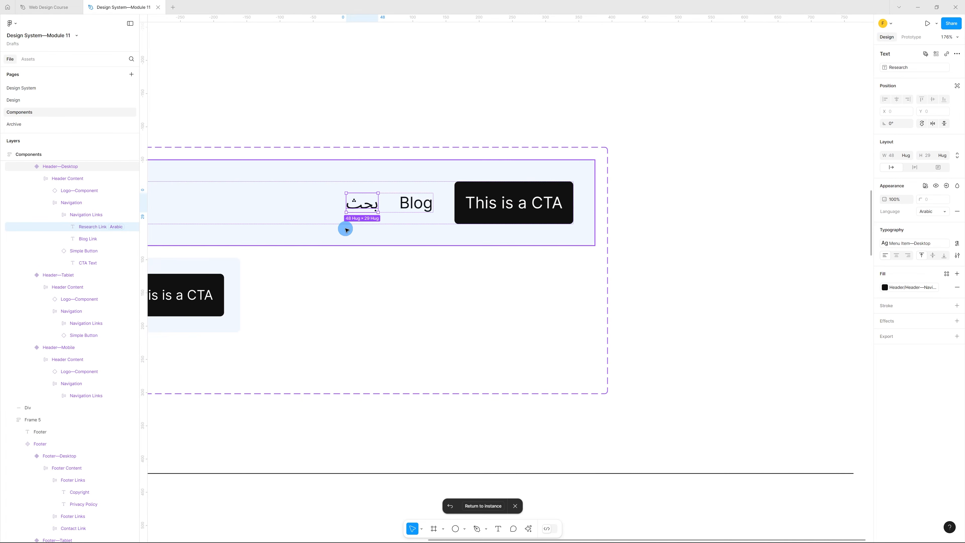
pyautogui.click(932, 211)
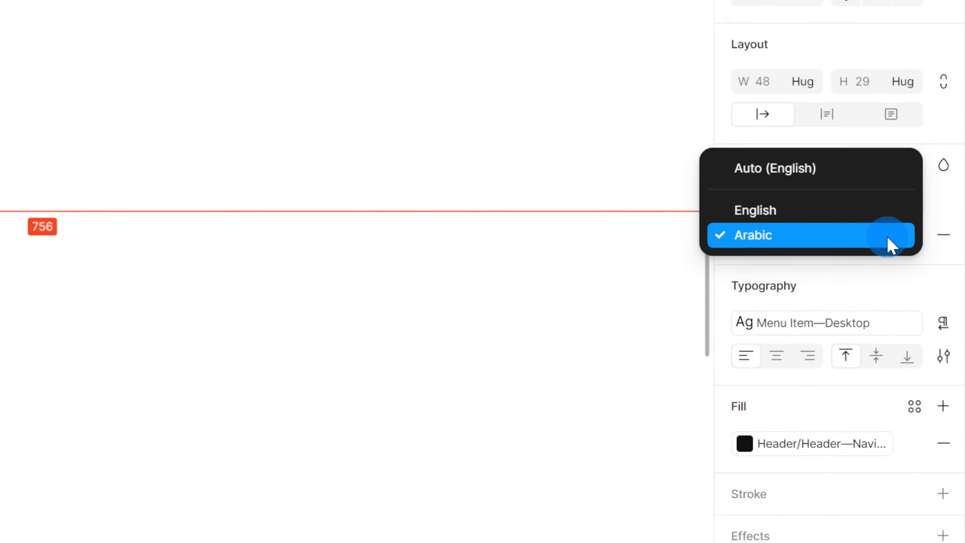
pyautogui.click(852, 178)
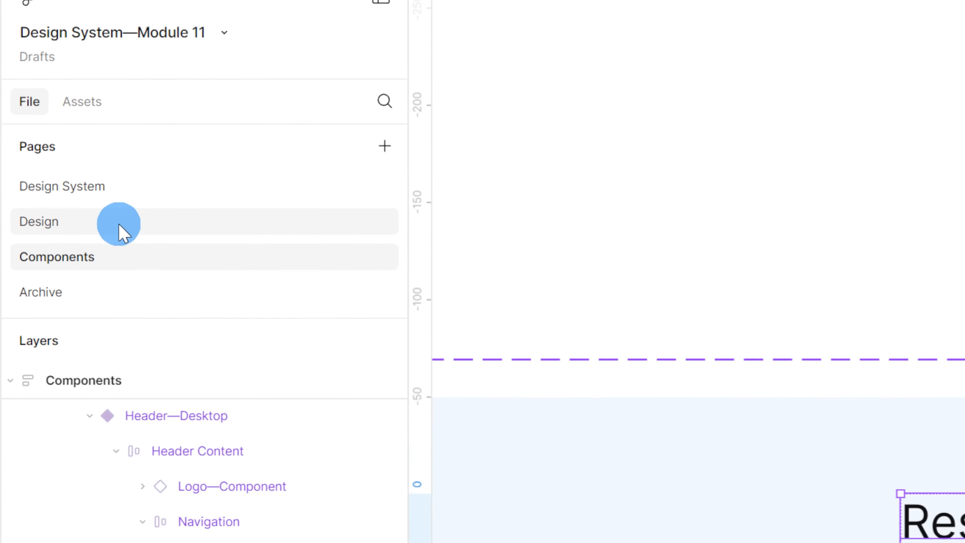
# - On the Design page, try the Arabic Language mode on the Homepage—Desktop—Arabic—Light Mode frame and reset it to Auto (English)
pyautogui.click(122, 233)
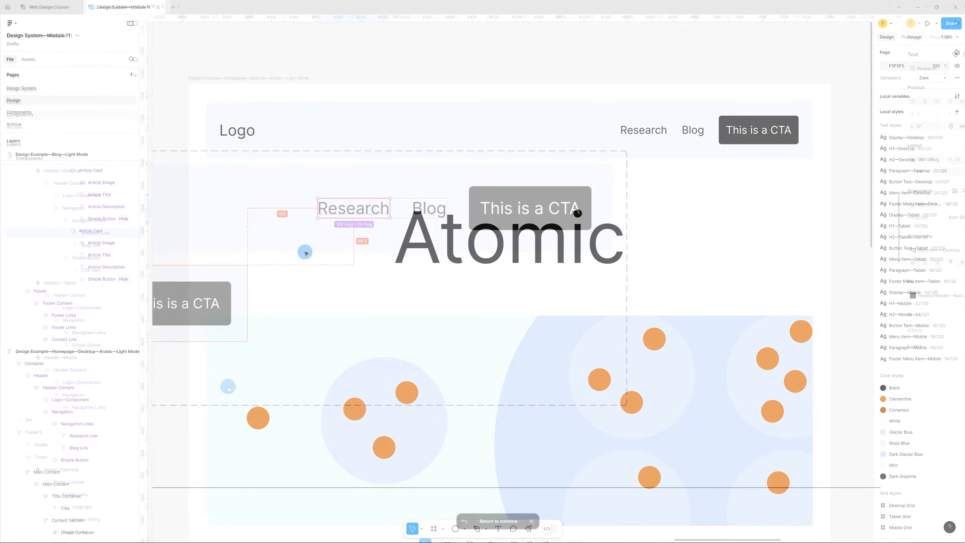
pyautogui.click(232, 78)
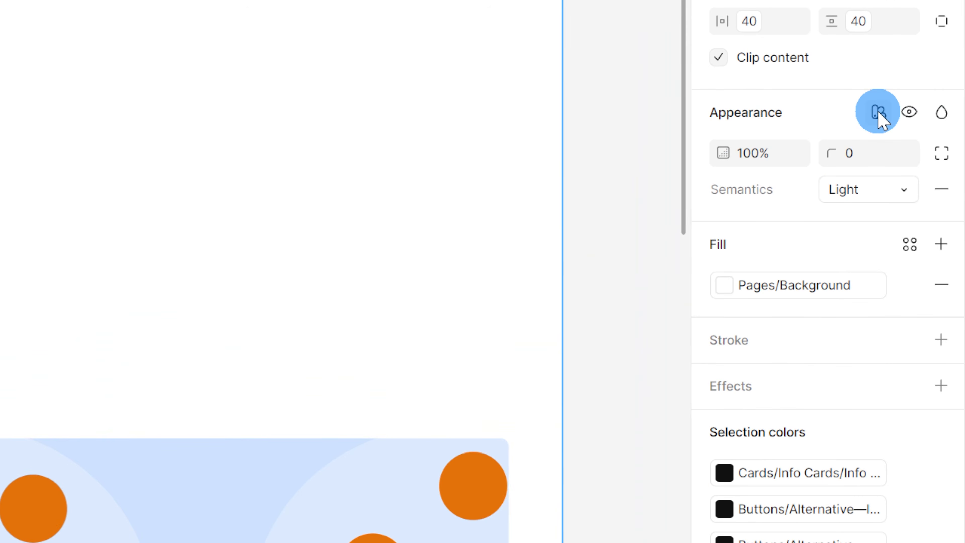
pyautogui.click(879, 113)
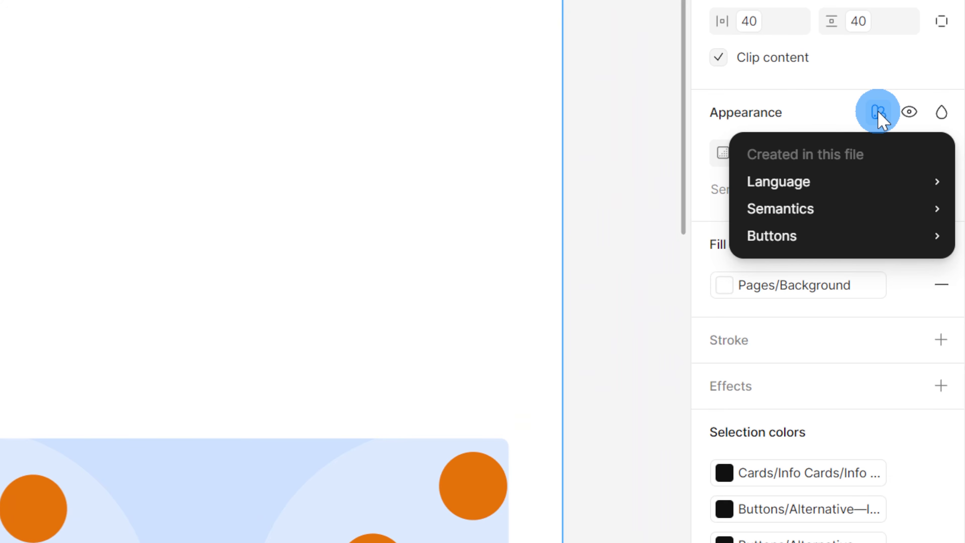
pyautogui.click(839, 188)
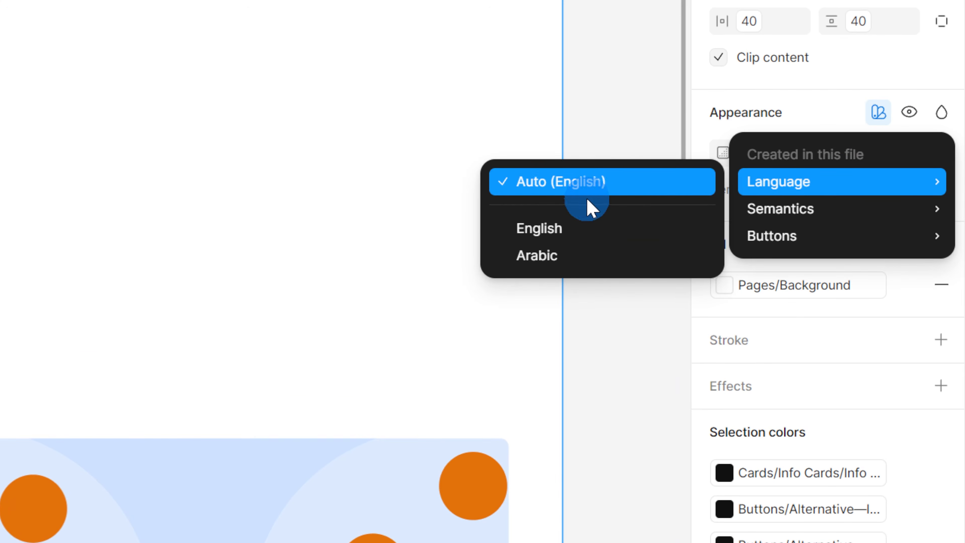
pyautogui.click(584, 262)
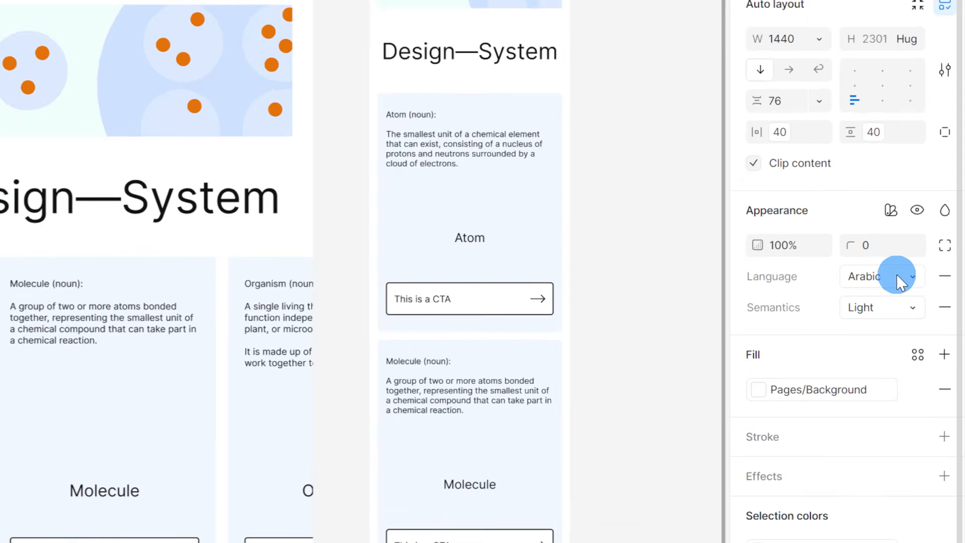
pyautogui.click(938, 232)
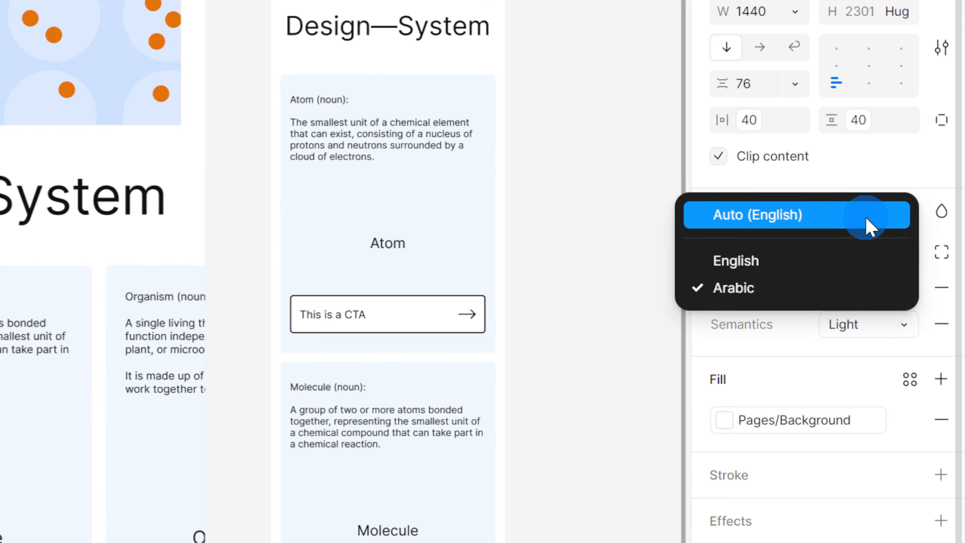
pyautogui.click(867, 221)
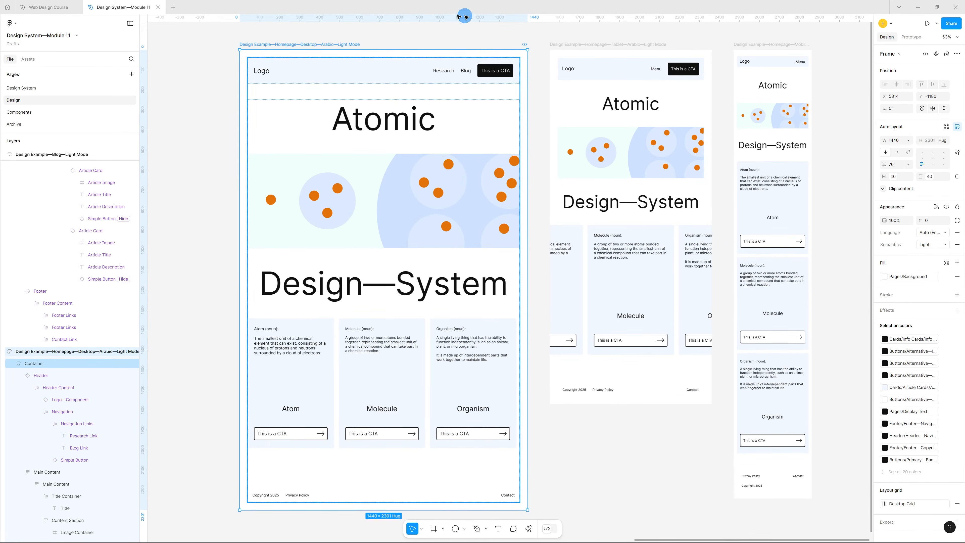
# - Deselect the desktop frame and open the local variables to view the Language collection
pyautogui.click(543, 136)
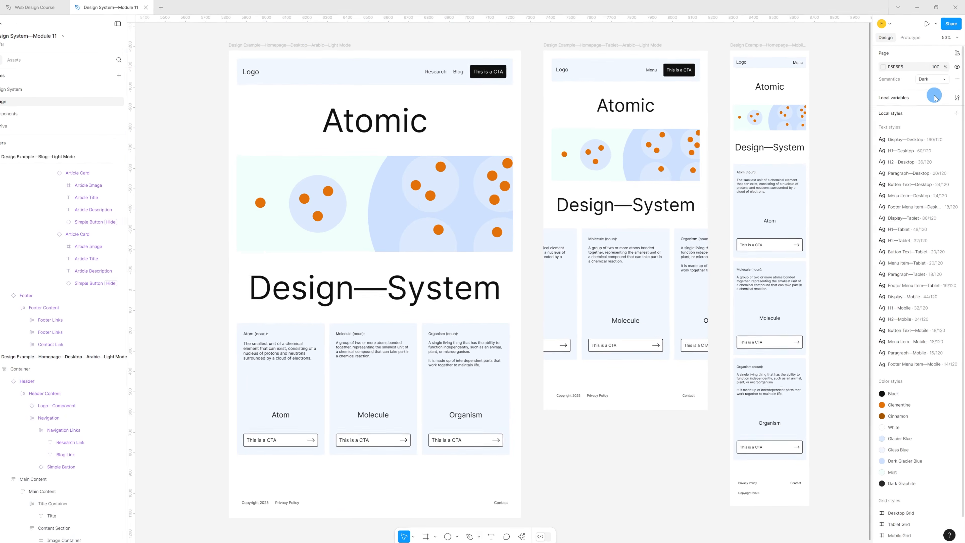
pyautogui.click(935, 96)
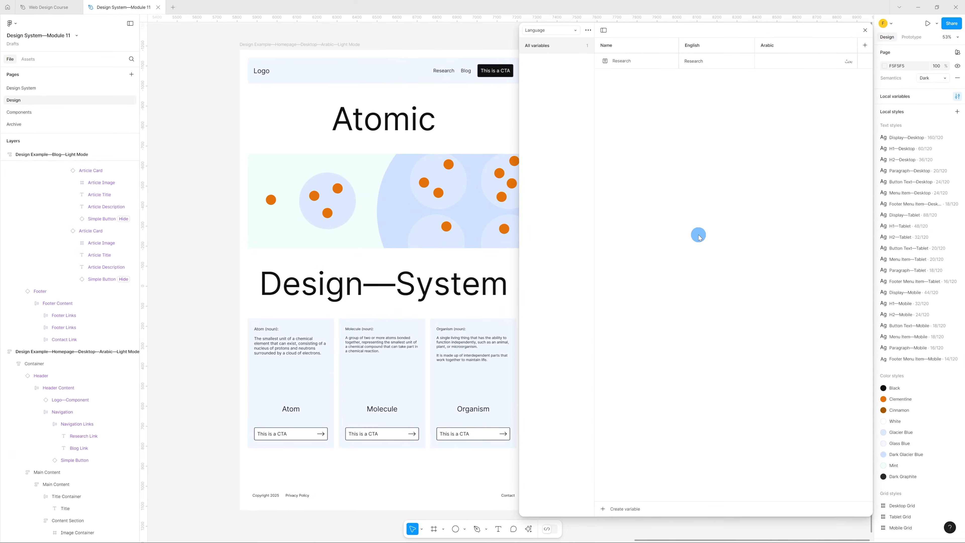
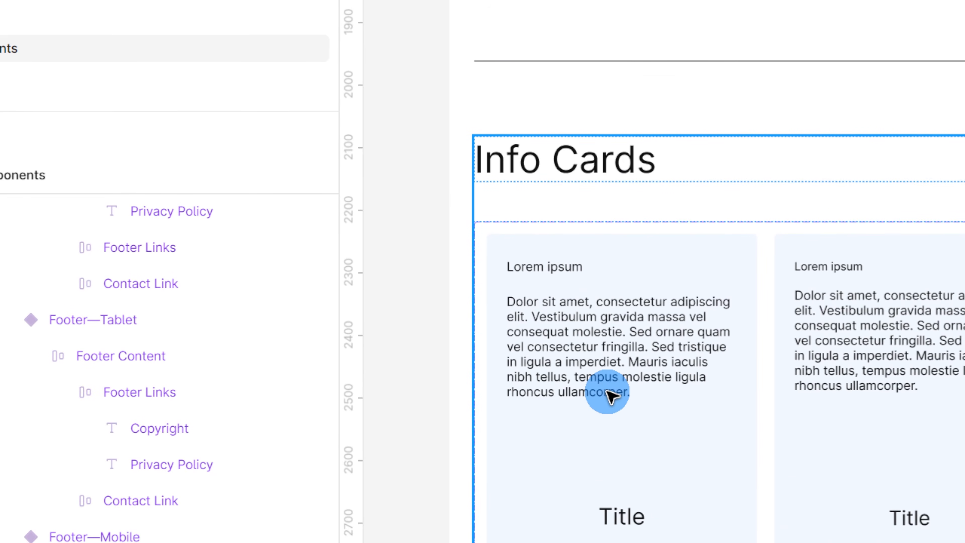
# - Inspect the heading and description text layers in the desktop info card's main component on the Components page
pyautogui.click(602, 351)
pyautogui.doubleClick(603, 352)
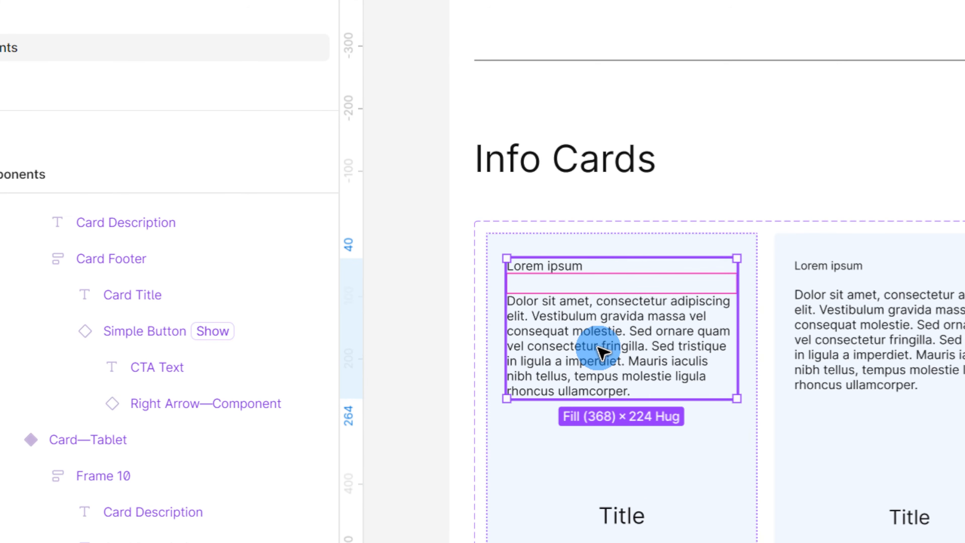
pyautogui.scroll(5, 485, 267)
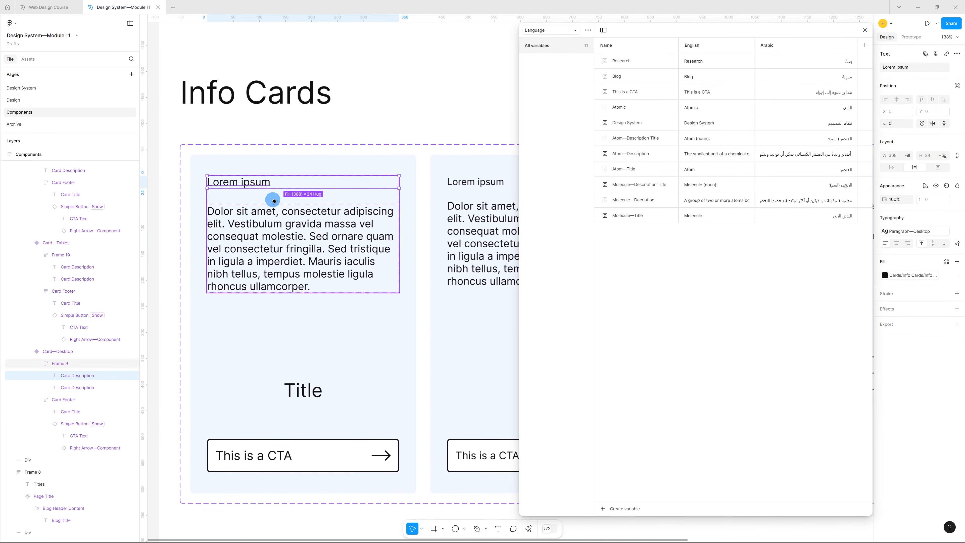
pyautogui.click(275, 216)
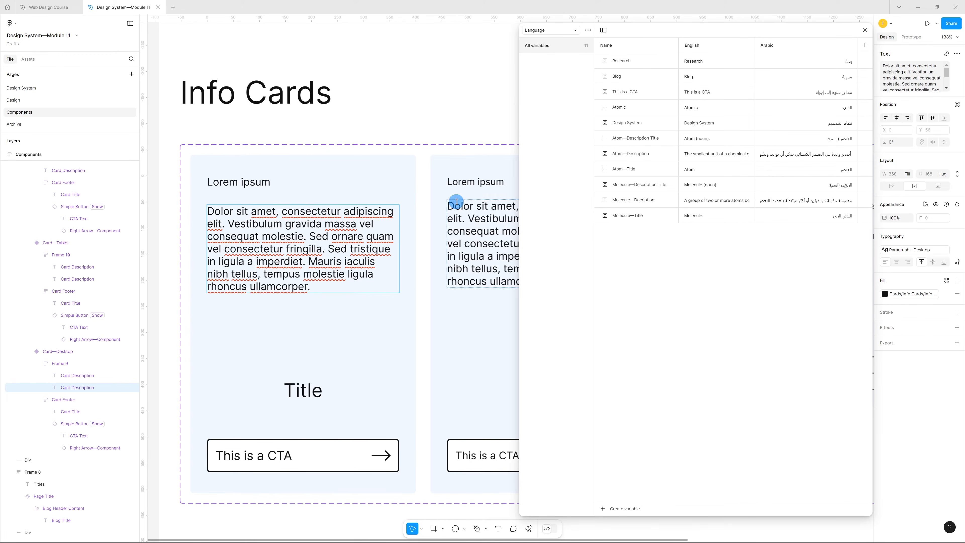
pyautogui.scroll(-5, 358, 177)
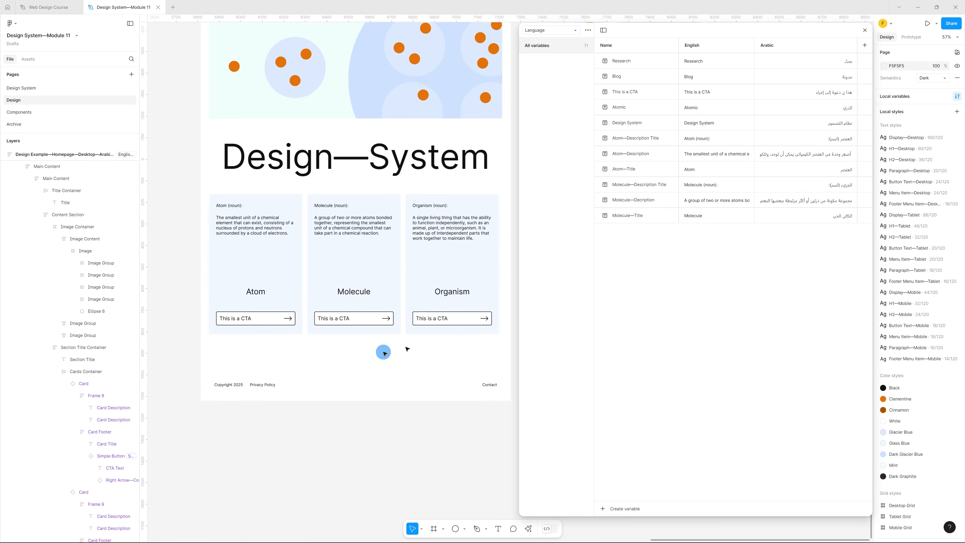
# - Bind the Atom card's title in the Arabic desktop homepage on the Design page to the Atom—Title string variable
pyautogui.click(242, 399)
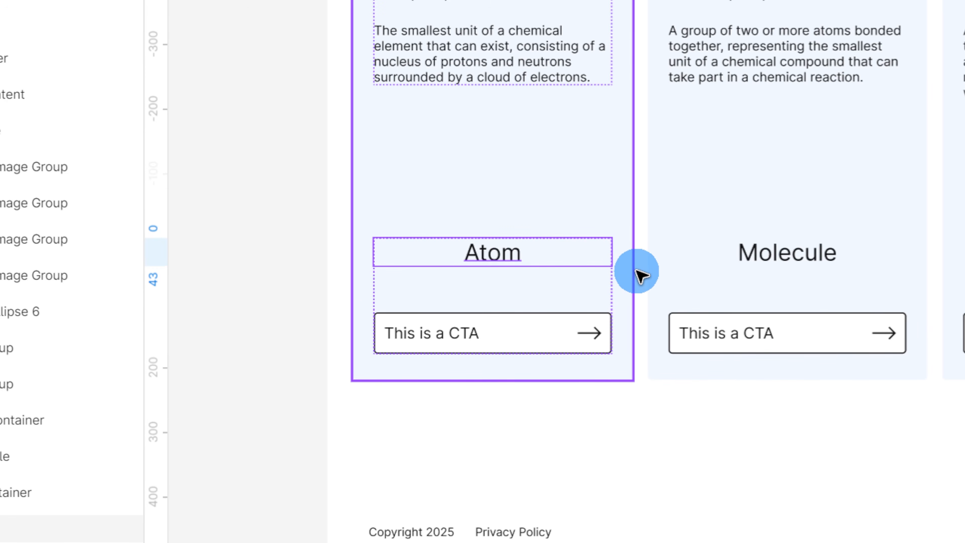
pyautogui.click(641, 276)
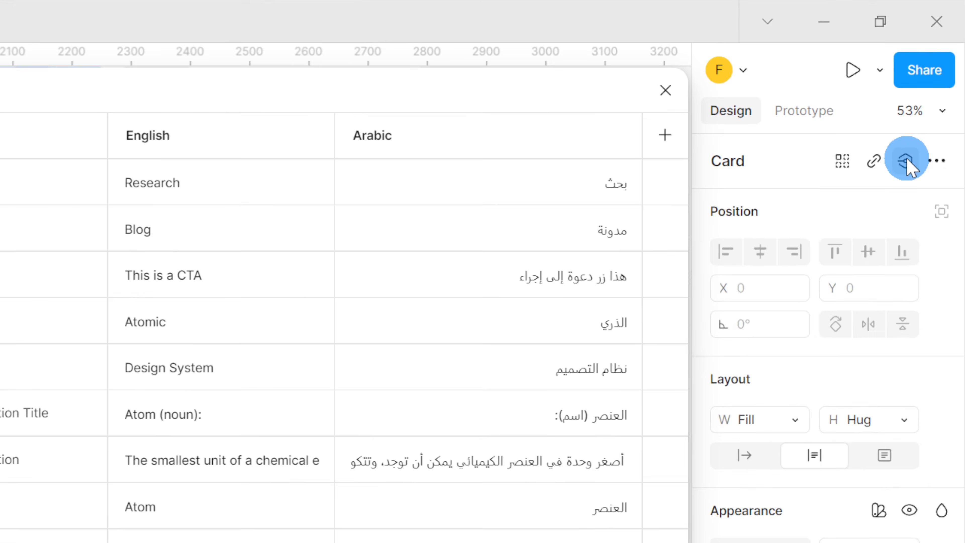
pyautogui.click(906, 163)
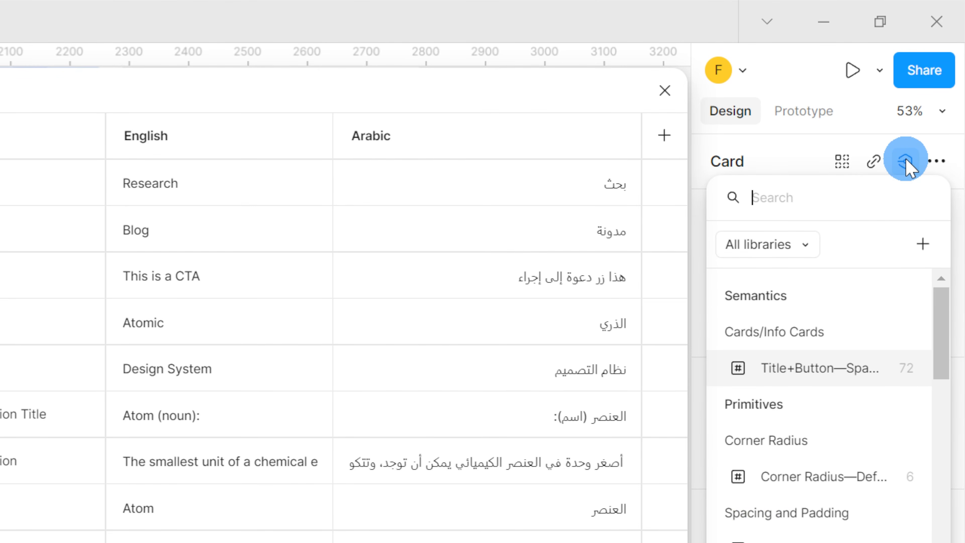
pyautogui.write('Atom')
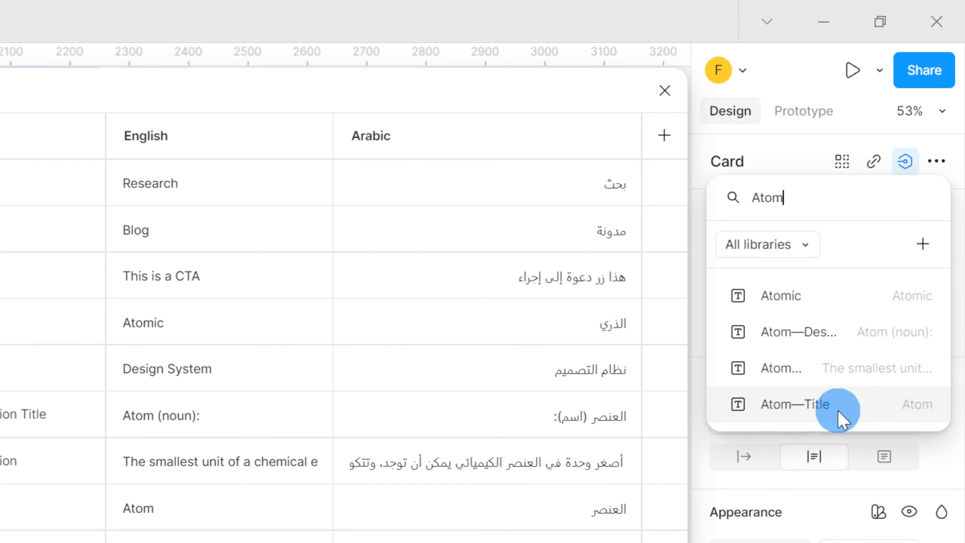
pyautogui.click(859, 405)
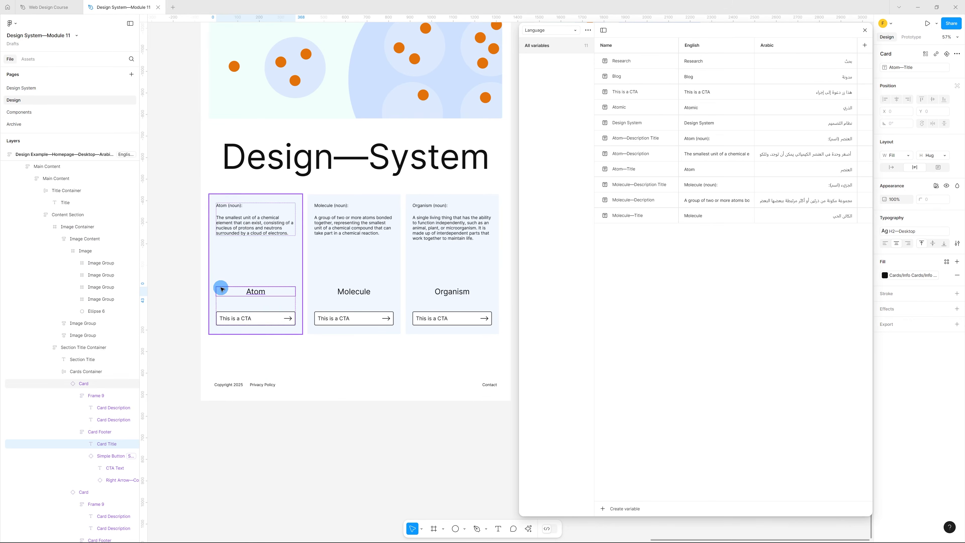
pyautogui.press('alt')
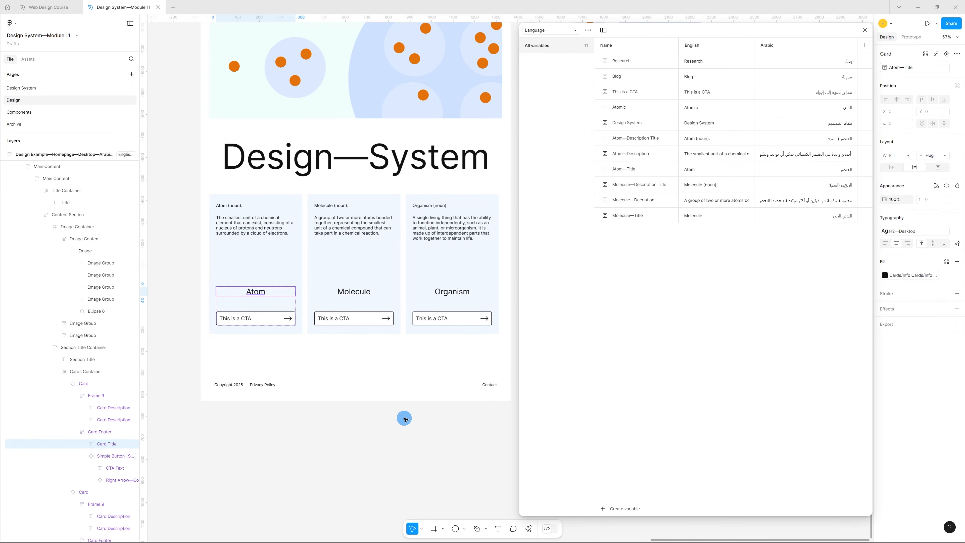
# - Select the whole Atom card in the desktop homepage and set its Language mode to Arabic
pyautogui.click(242, 411)
pyautogui.click(282, 263)
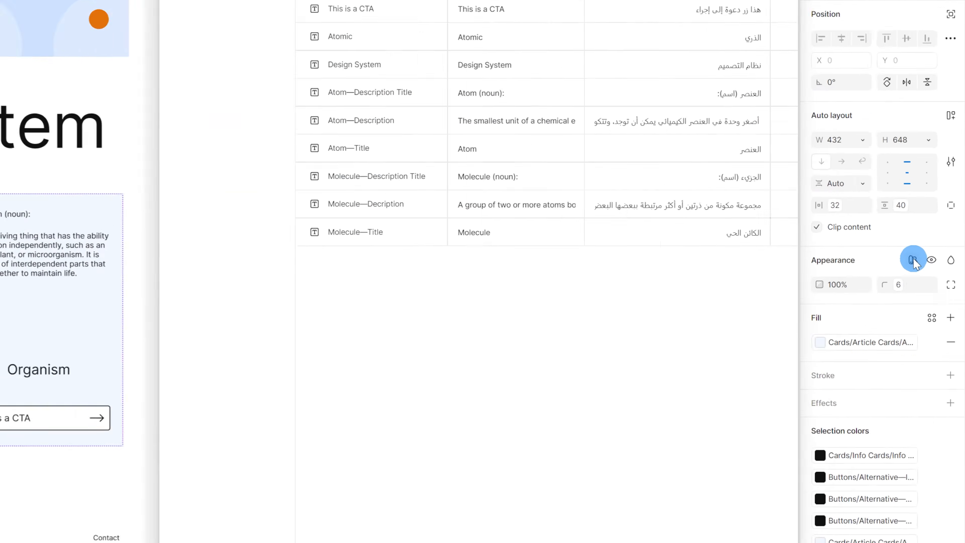
pyautogui.click(937, 230)
pyautogui.moveTo(890, 266)
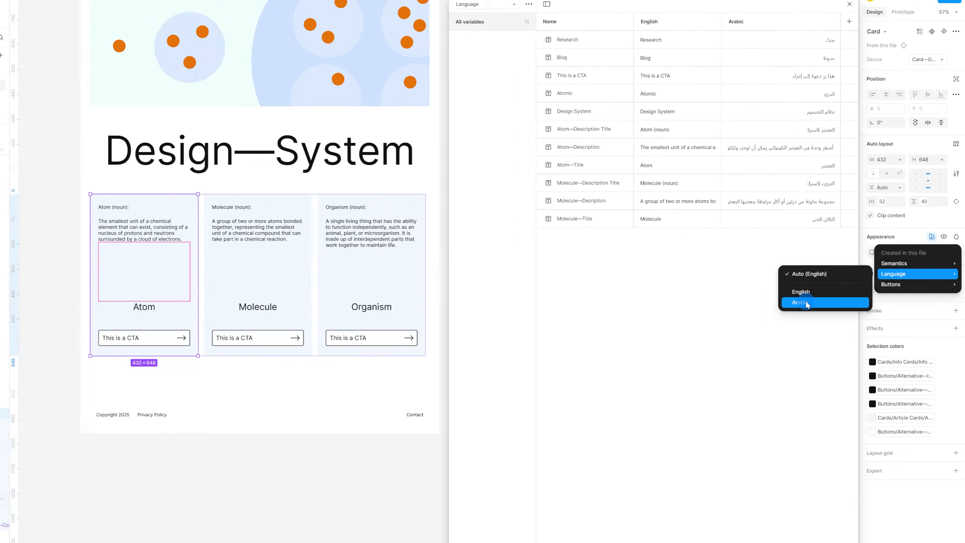
pyautogui.click(537, 473)
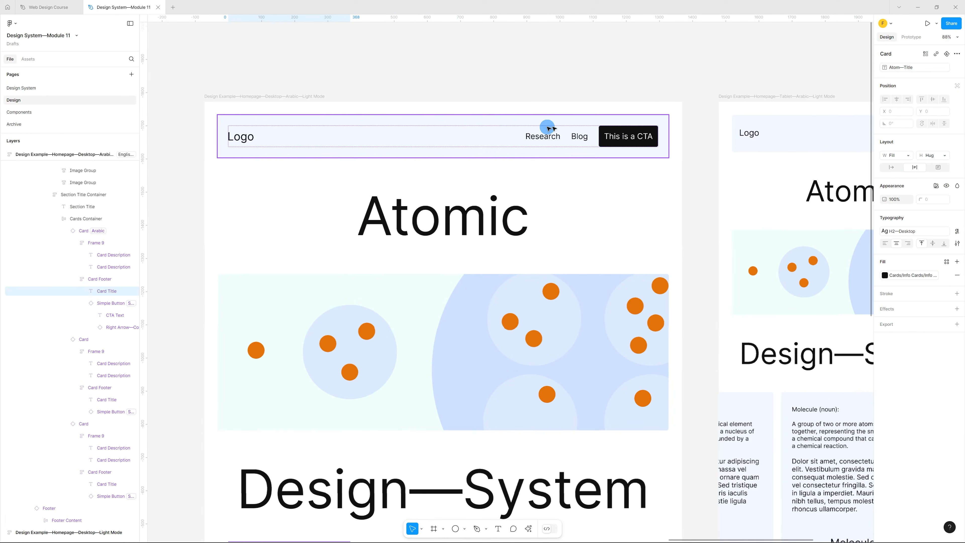
# - Review the header component on the Components page and return to the Design page
pyautogui.scroll(-1, 516, 138)
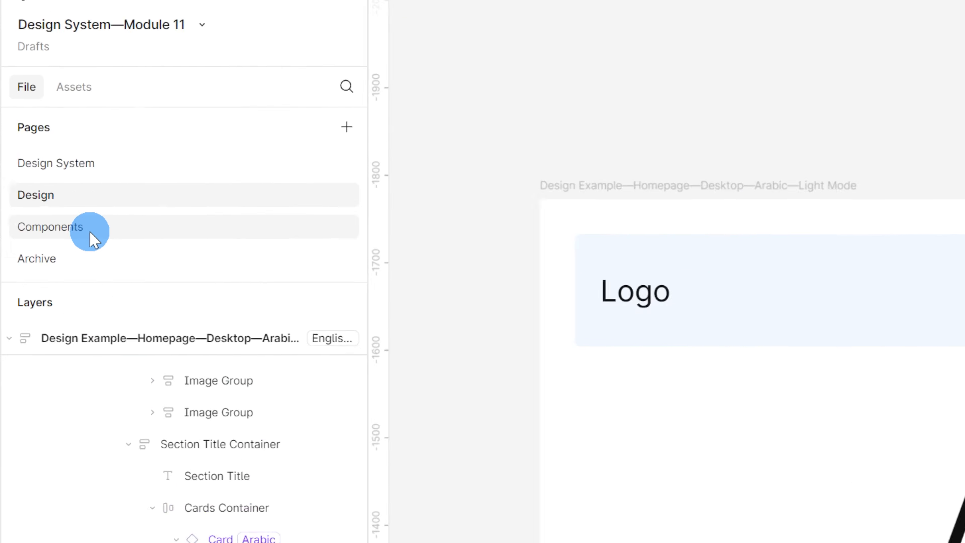
pyautogui.click(37, 121)
pyautogui.scroll(3, 547, 270)
pyautogui.scroll(5, 522, 258)
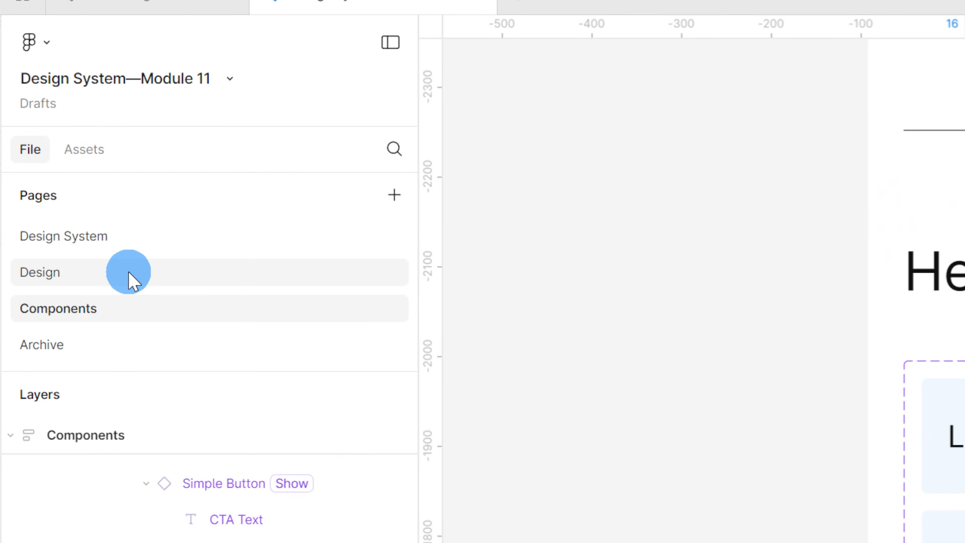
pyautogui.click(129, 281)
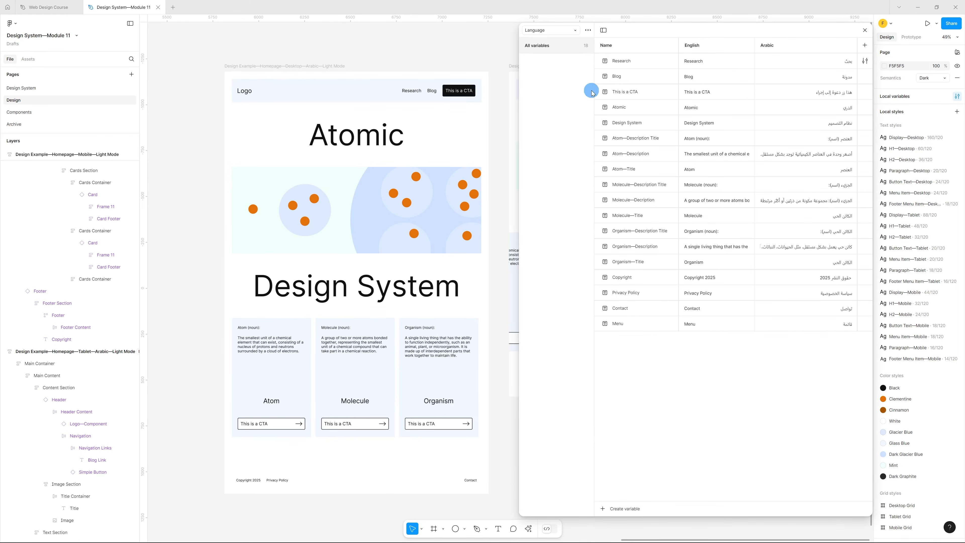
# - Close the local variables and set the Language mode of the desktop, tablet and mobile Arabic homepage frames to Arabic
pyautogui.click(865, 31)
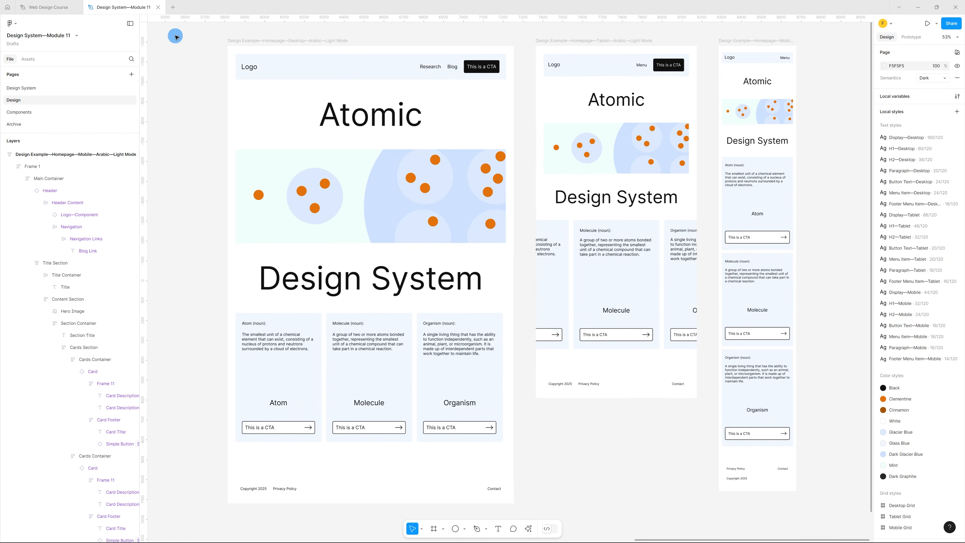
pyautogui.moveTo(175, 36); pyautogui.dragTo(831, 477)
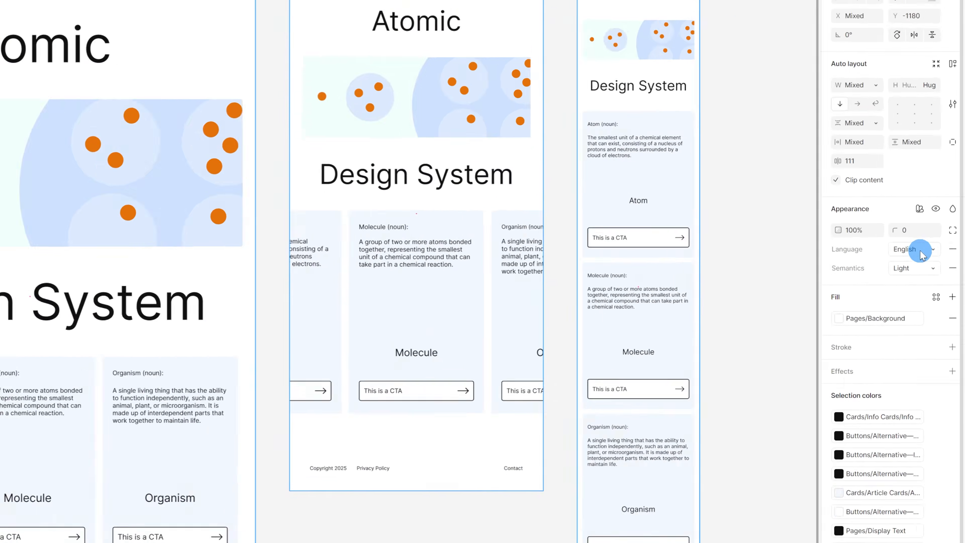
pyautogui.click(931, 249)
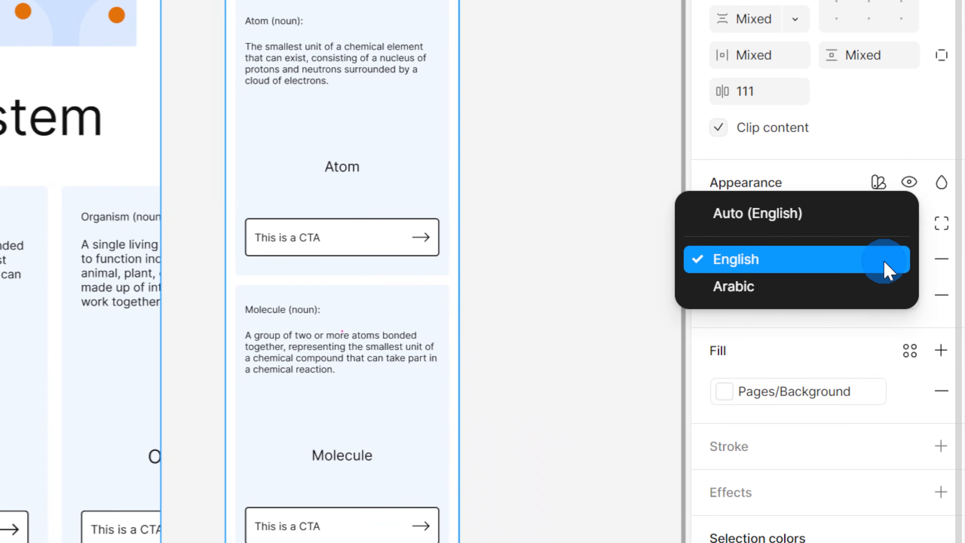
pyautogui.click(785, 295)
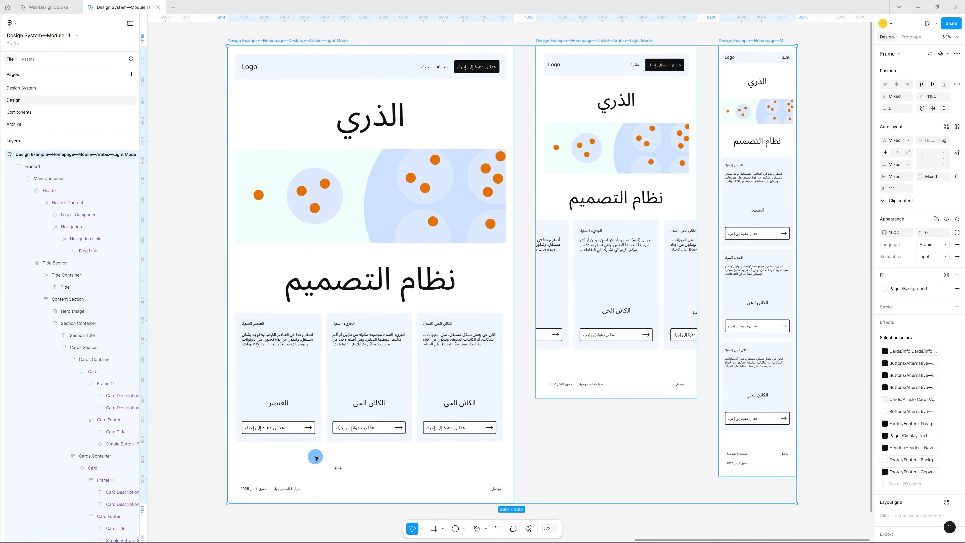
pyautogui.click(204, 44)
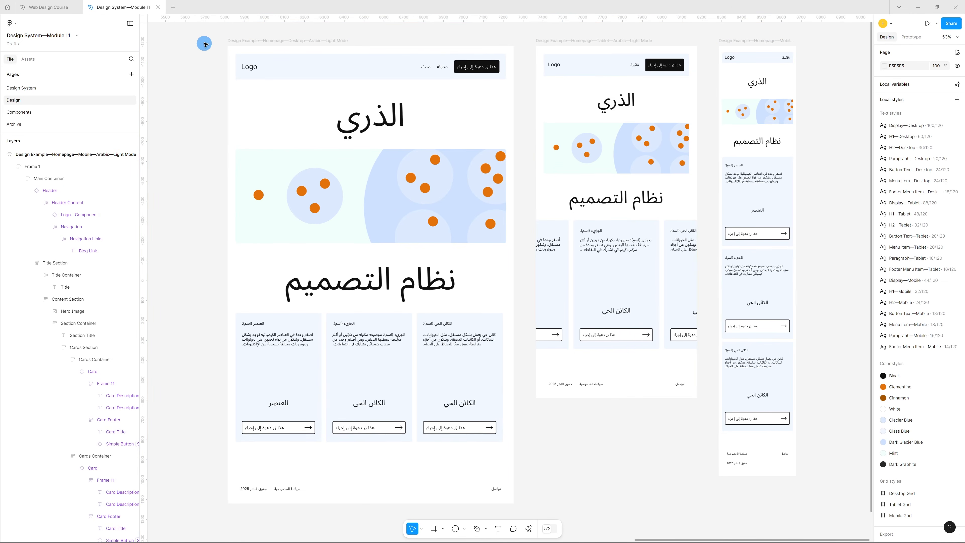
# - Select the desktop, tablet and mobile homepage frames together and set their Semantics mode to Dark
pyautogui.moveTo(197, 30); pyautogui.dragTo(832, 522)
pyautogui.click(948, 251)
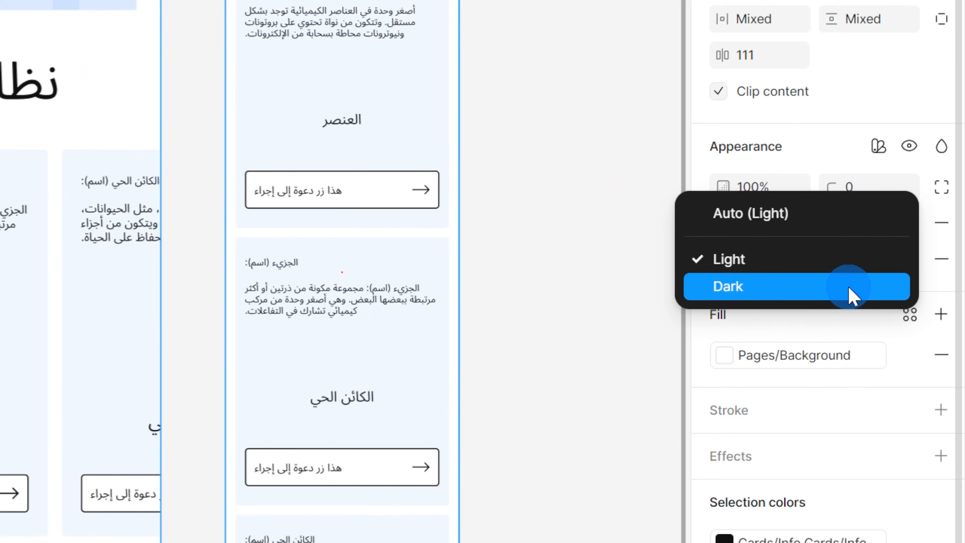
pyautogui.click(897, 277)
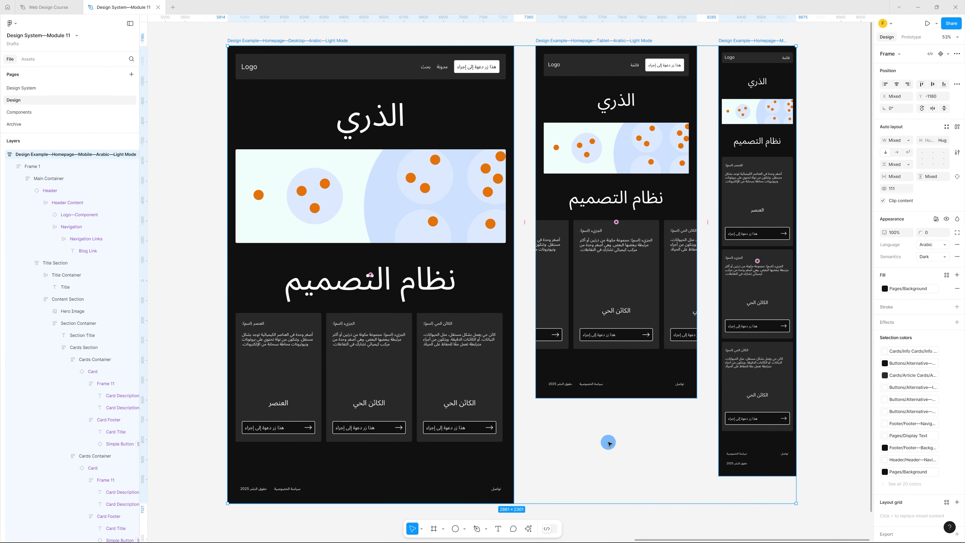
# - Switch the three homepage frames back to the English Language mode and the Light Semantics mode
pyautogui.click(933, 245)
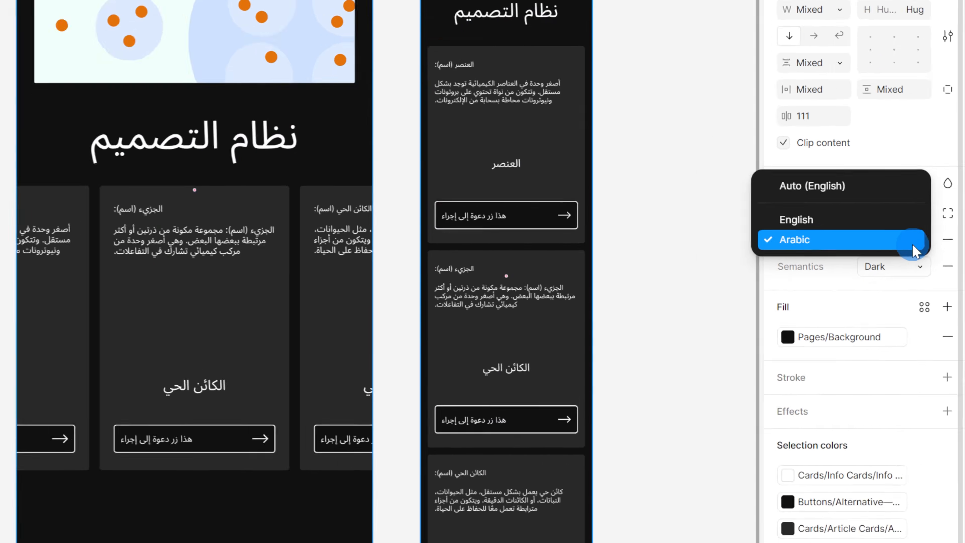
pyautogui.click(934, 235)
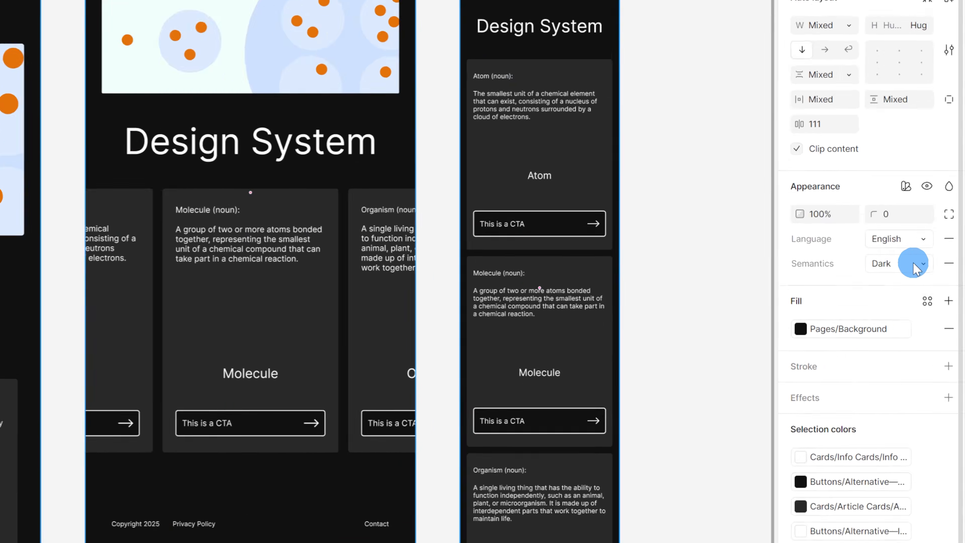
pyautogui.click(933, 256)
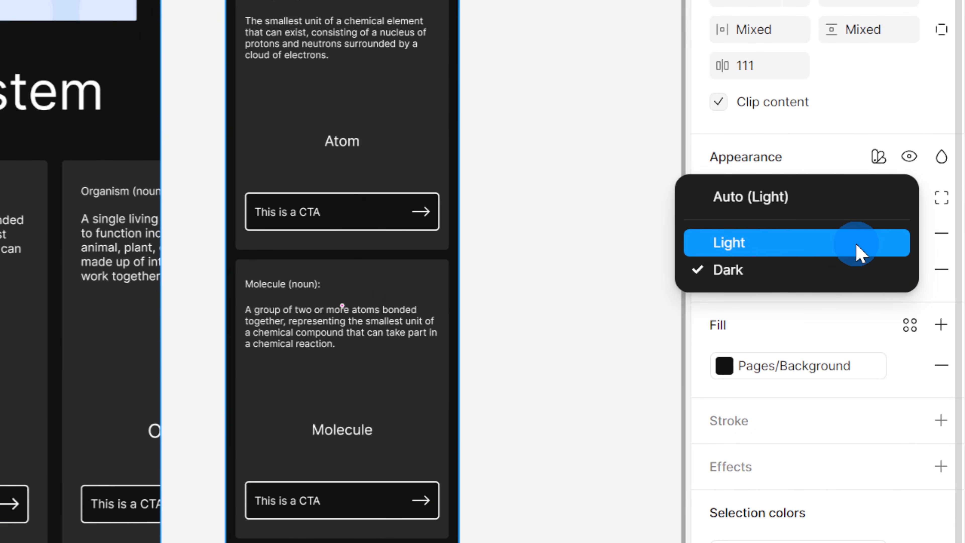
pyautogui.click(929, 247)
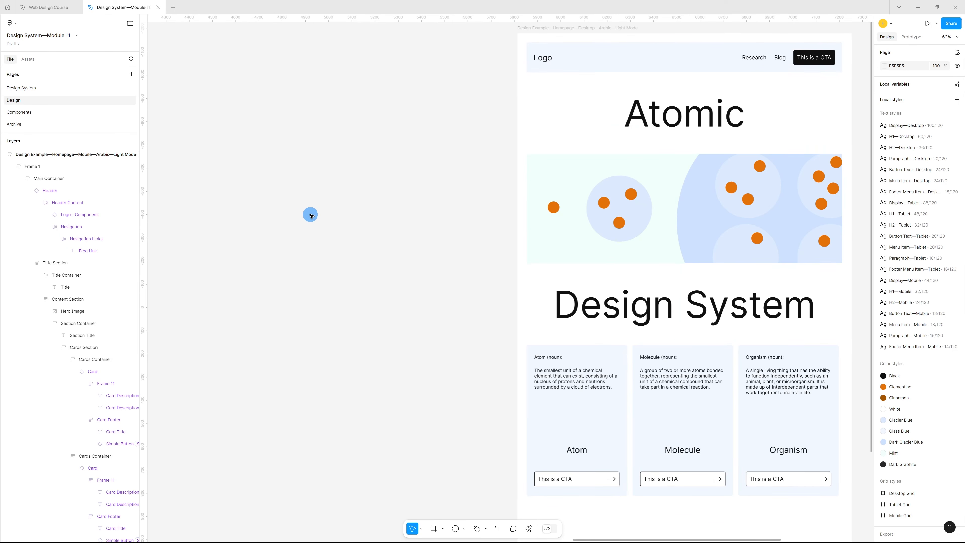
# - Draw an empty frame about 979 × 1491 beside the Arabic desktop homepage, with its bottom edge aligned to it
pyautogui.press('f')
pyautogui.moveTo(281, 221); pyautogui.dragTo(462, 499)
pyautogui.moveTo(500, 526); pyautogui.dragTo(510, 488)
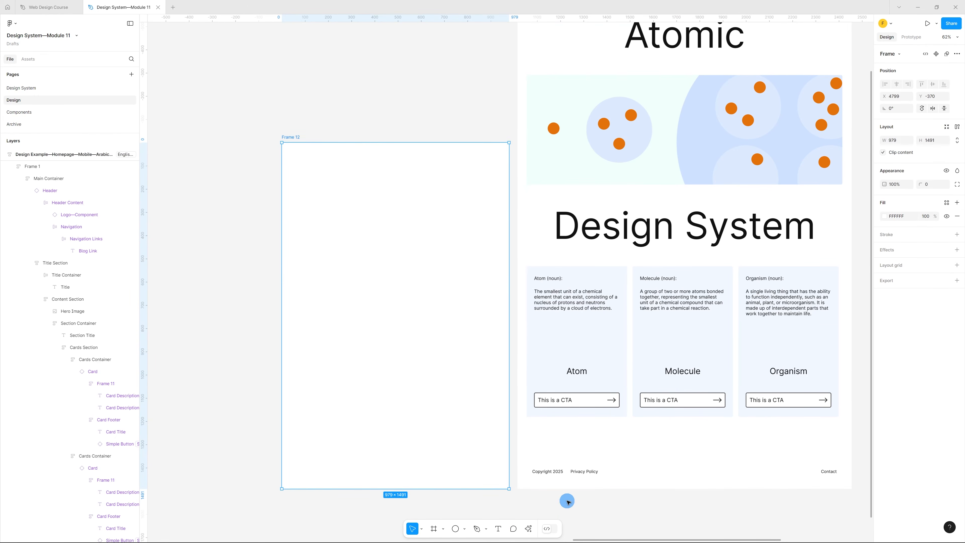
# - Set the Language mode of the Homepage—Desktop—Arabic—Light Mode frame to Arabic
pyautogui.scroll(5, 582, 338)
pyautogui.click(540, 98)
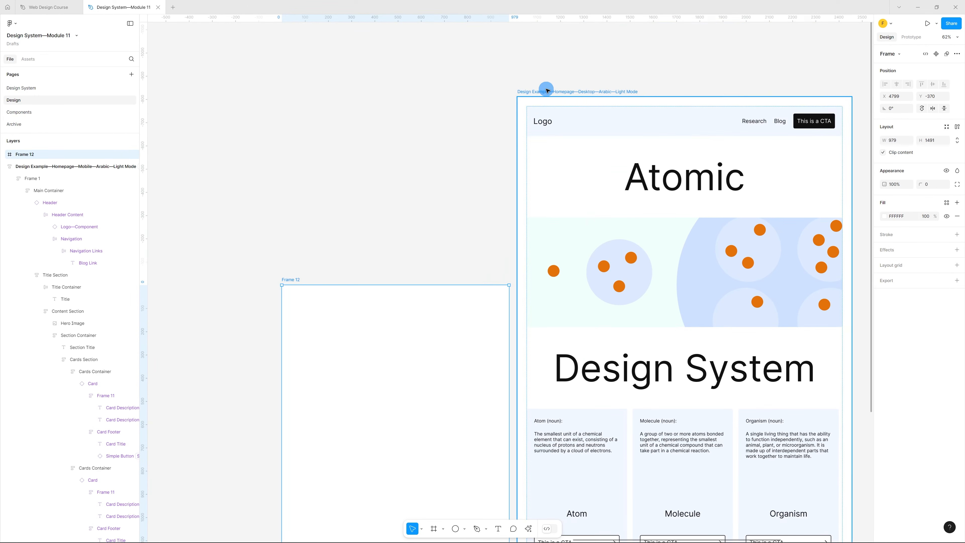
pyautogui.click(940, 234)
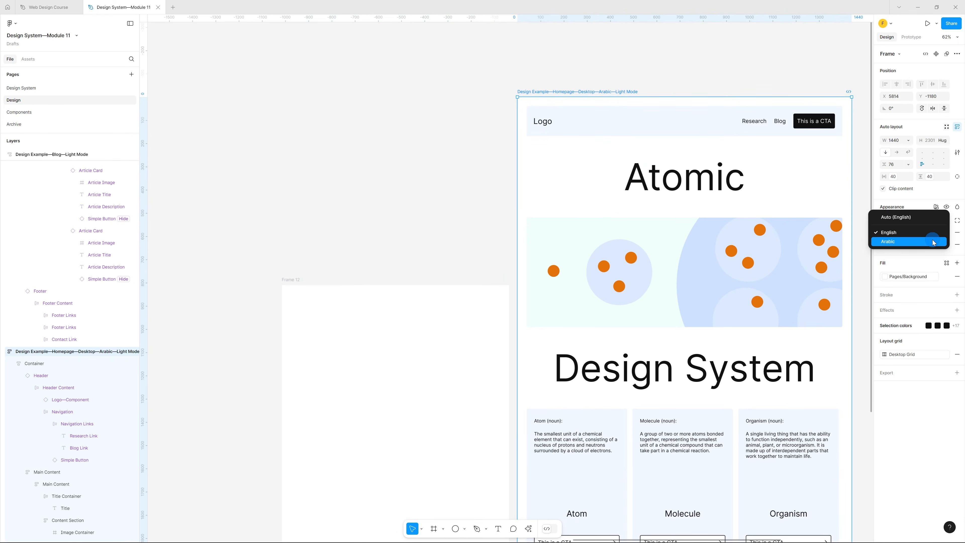
pyautogui.click(934, 242)
# - Move the Atom card out of the desktop homepage's cards row into the new empty frame and deselect it
pyautogui.scroll(-4, 595, 269)
pyautogui.click(584, 319)
pyautogui.doubleClick(584, 318)
pyautogui.doubleClick(586, 318)
pyautogui.doubleClick(588, 317)
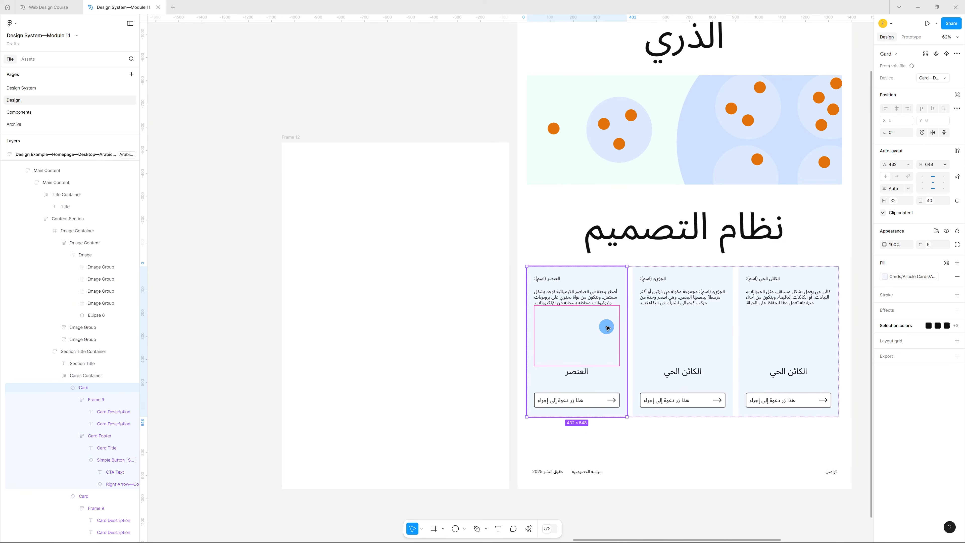
pyautogui.moveTo(602, 371); pyautogui.dragTo(418, 319)
pyautogui.click(483, 327)
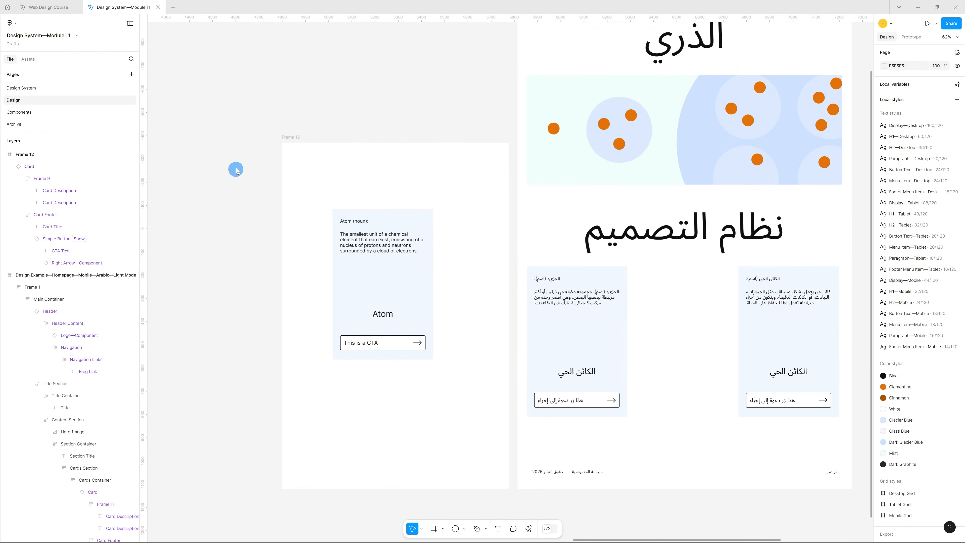
# - Examine the Language mode options on the desktop homepage frame to compare it with the new frame
pyautogui.scroll(-2, 244, 168)
pyautogui.click(483, 158)
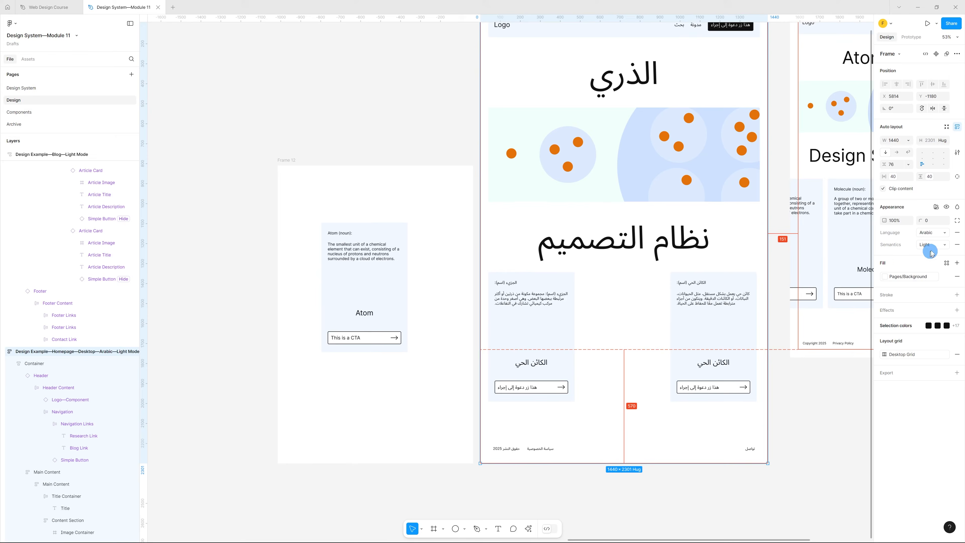
pyautogui.click(932, 232)
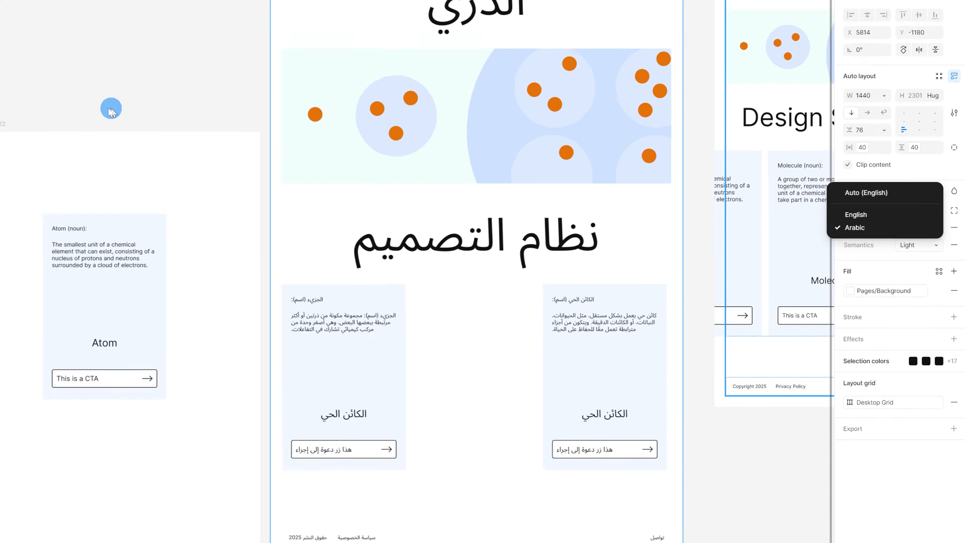
pyautogui.click(263, 157)
pyautogui.press('alt')
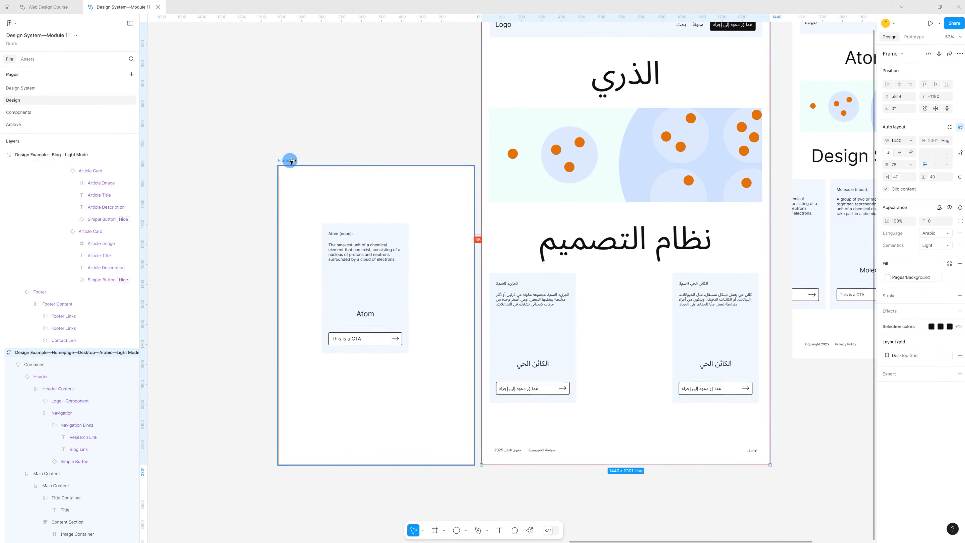
# - Set the Language mode of the frame holding the Atom card to Arabic
pyautogui.click(291, 161)
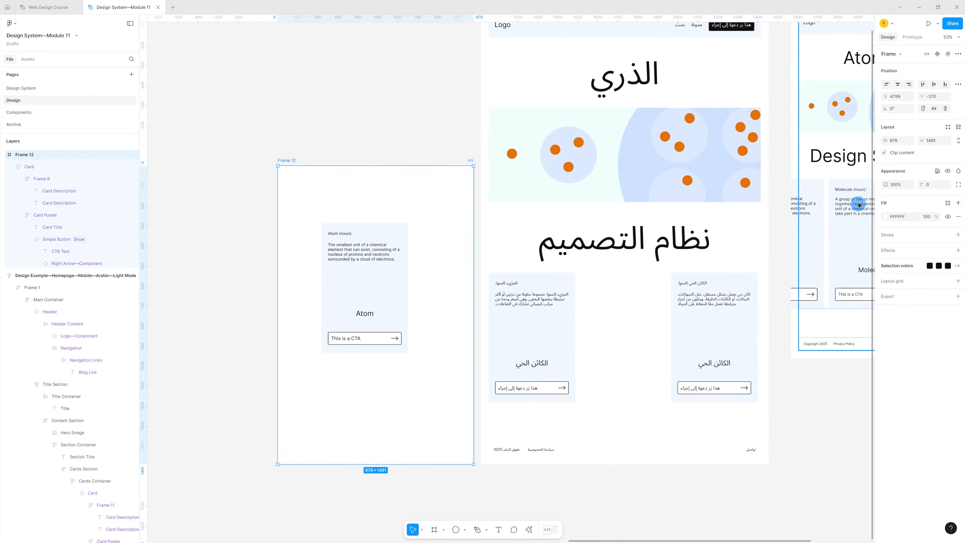
pyautogui.click(937, 171)
pyautogui.moveTo(904, 203)
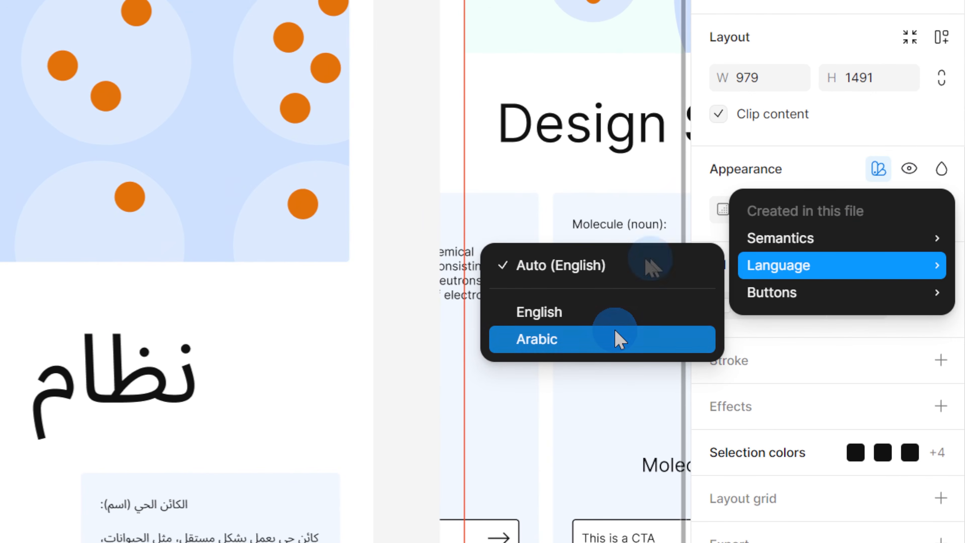
pyautogui.click(598, 342)
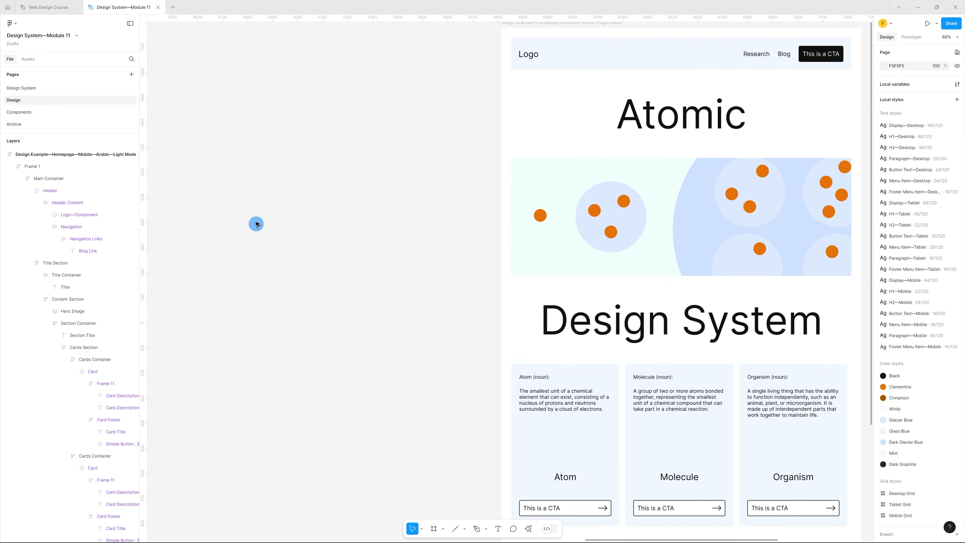
# - Draw a frame about 1252 × 1616 beside the desktop homepage and apply the Pages/Background variable as its fill
pyautogui.press('f')
pyautogui.moveTo(177, 120); pyautogui.dragTo(492, 519)
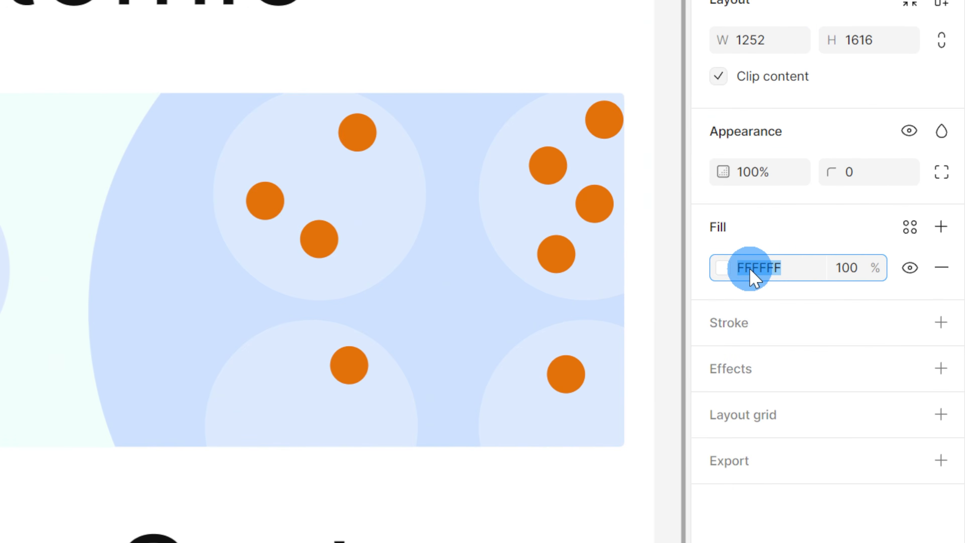
pyautogui.click(884, 216)
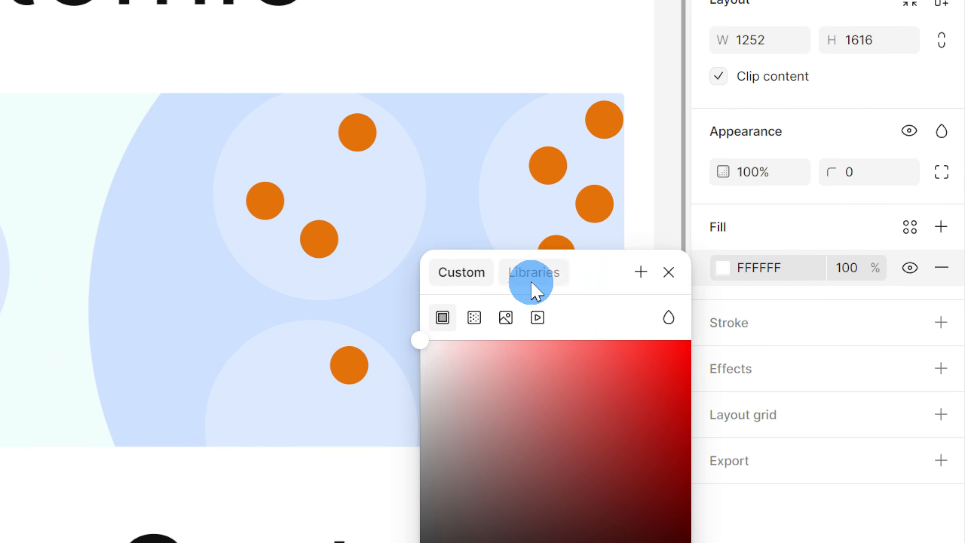
pyautogui.click(533, 274)
pyautogui.write('page')
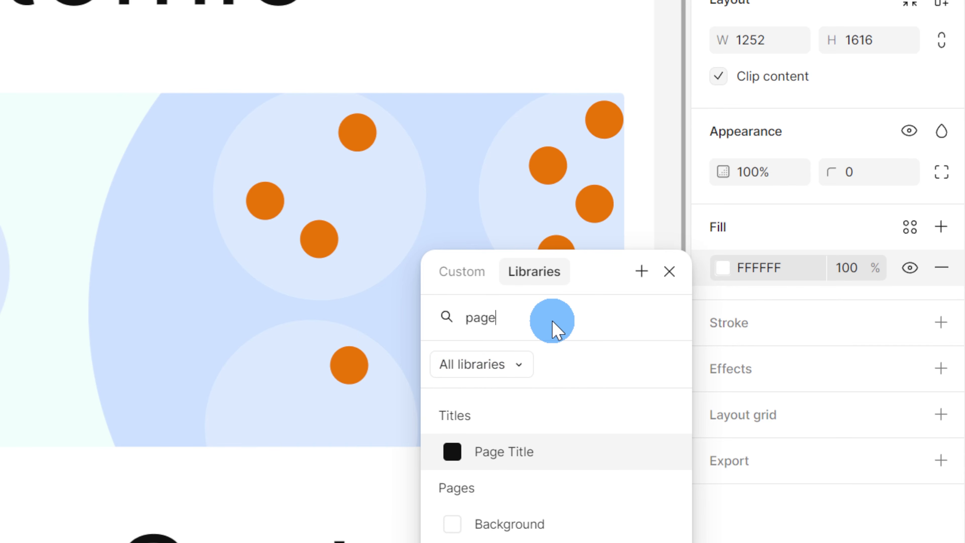
pyautogui.click(540, 527)
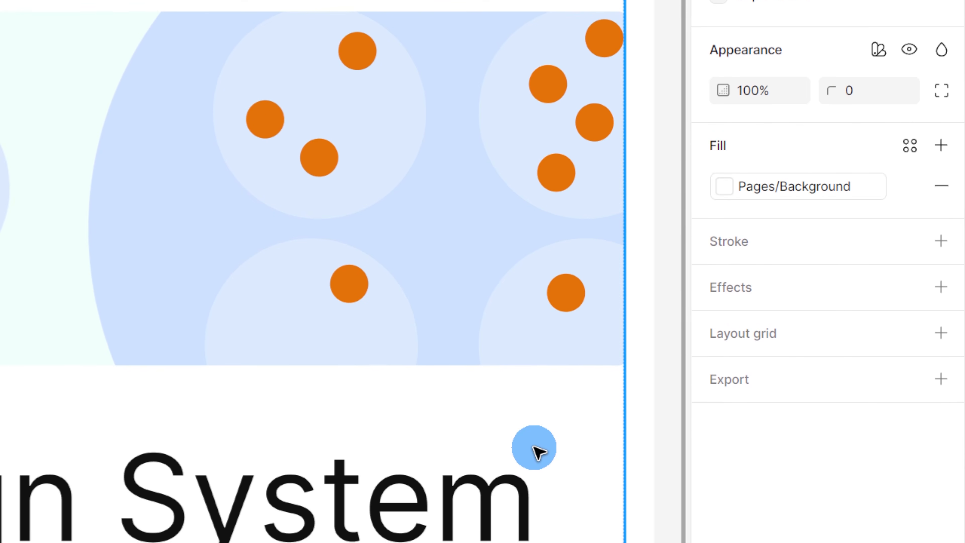
# - Set the Semantics mode of the new empty frame to Dark
pyautogui.click(878, 49)
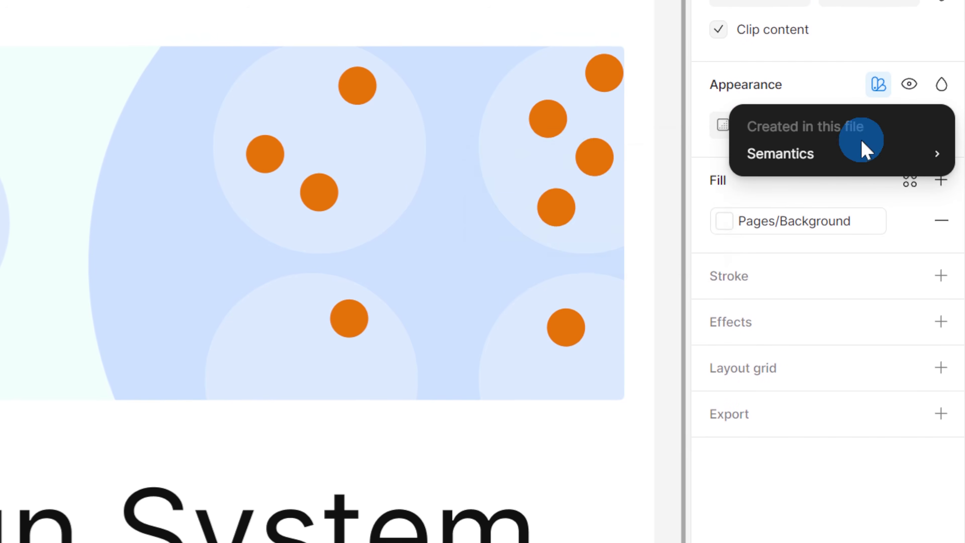
pyautogui.click(863, 150)
pyautogui.click(555, 237)
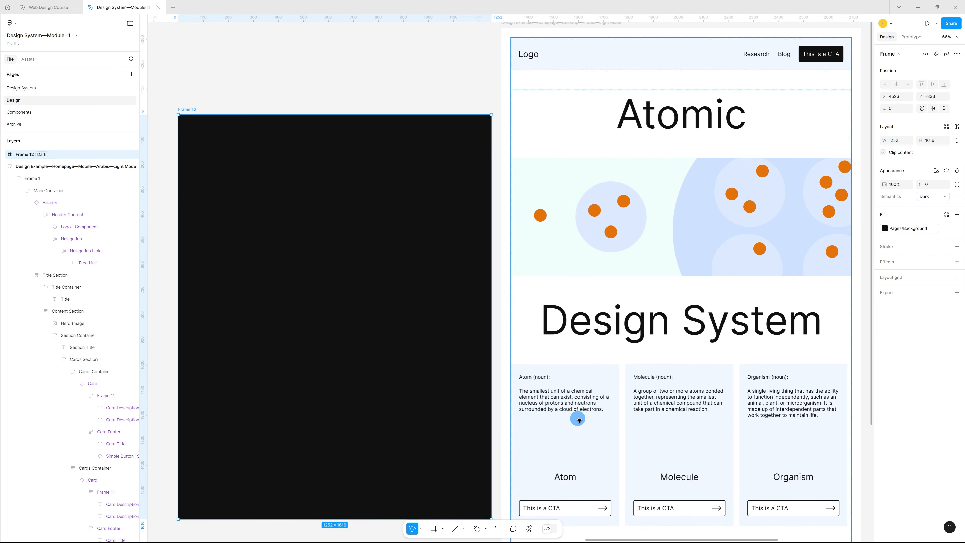
# - Move the Atom card and the header from the desktop homepage into the dark frame and deselect them
pyautogui.click(597, 436)
pyautogui.moveTo(599, 436); pyautogui.dragTo(493, 367)
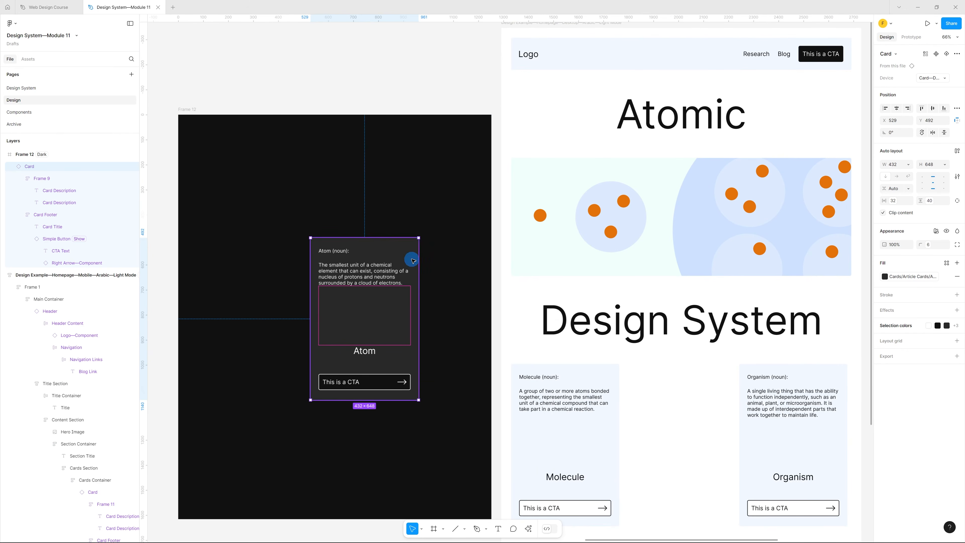
pyautogui.click(686, 96)
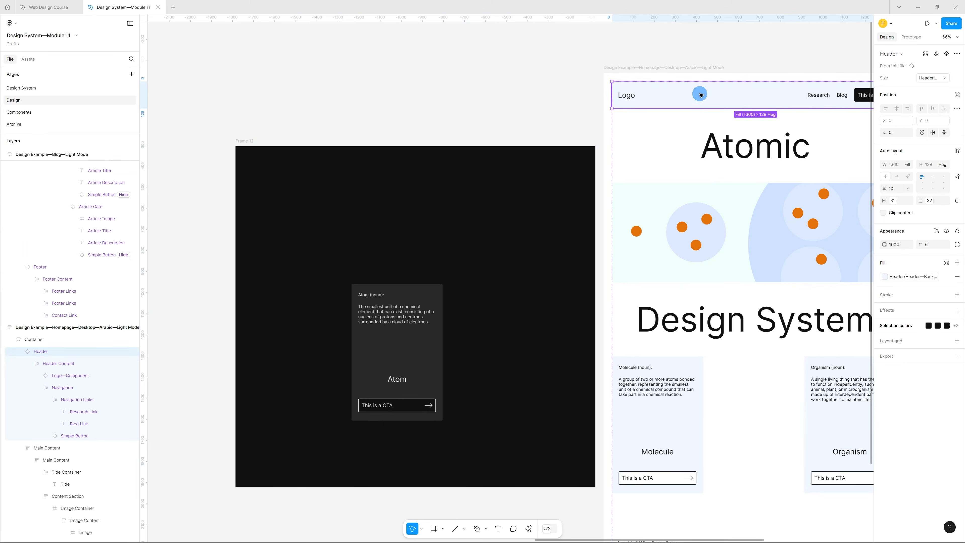
pyautogui.moveTo(700, 94); pyautogui.dragTo(353, 207)
pyautogui.click(374, 260)
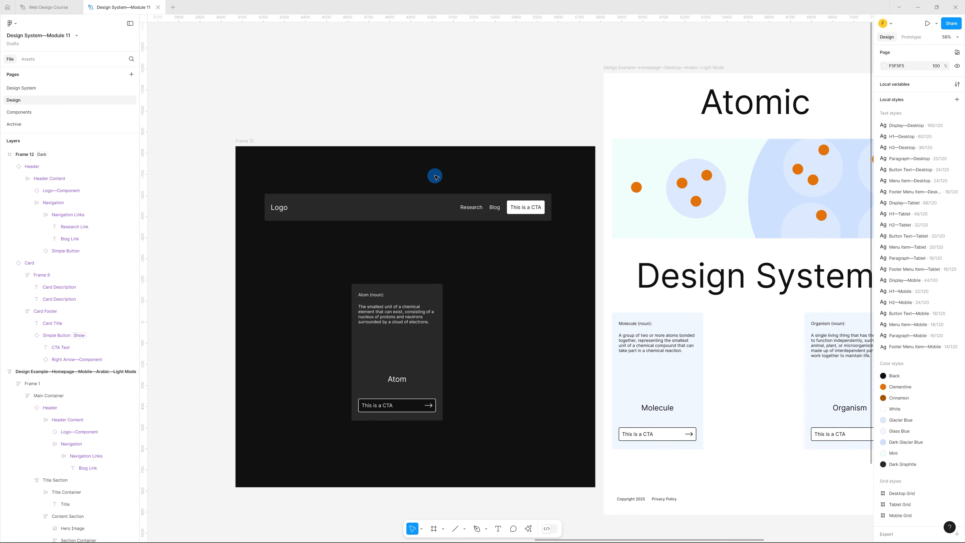
# - Set the Semantics mode of the header's main component to Light and compare the header instance with its dark frame
pyautogui.rightClick(432, 210)
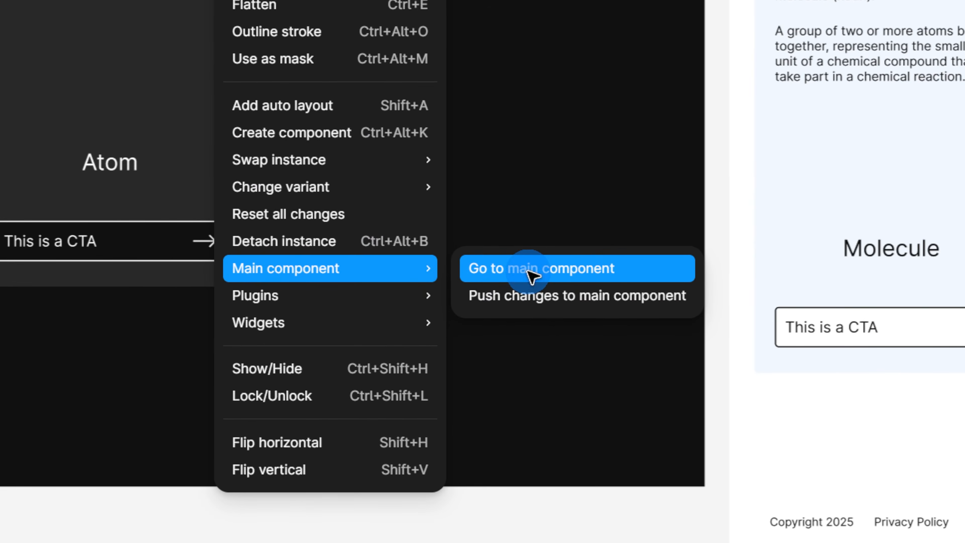
pyautogui.click(533, 269)
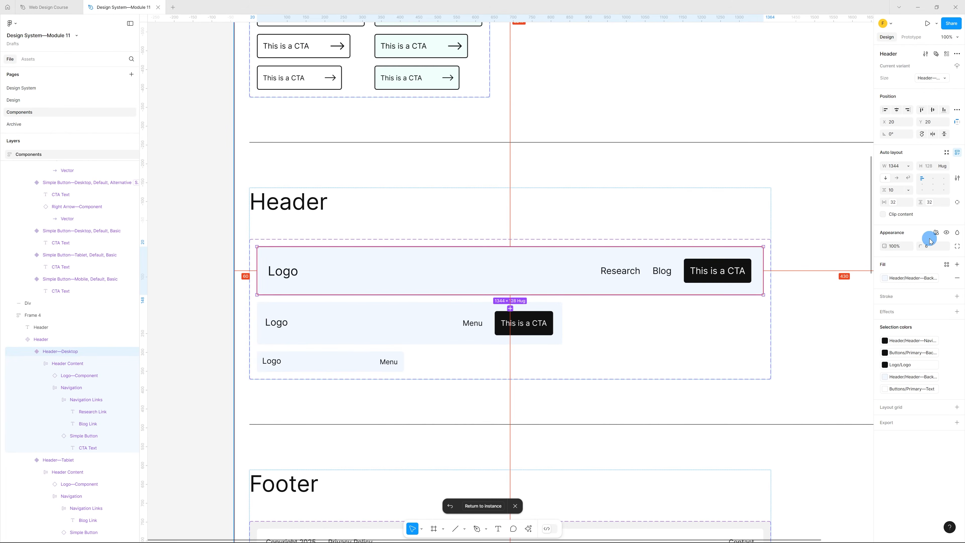
pyautogui.click(930, 239)
pyautogui.moveTo(920, 257)
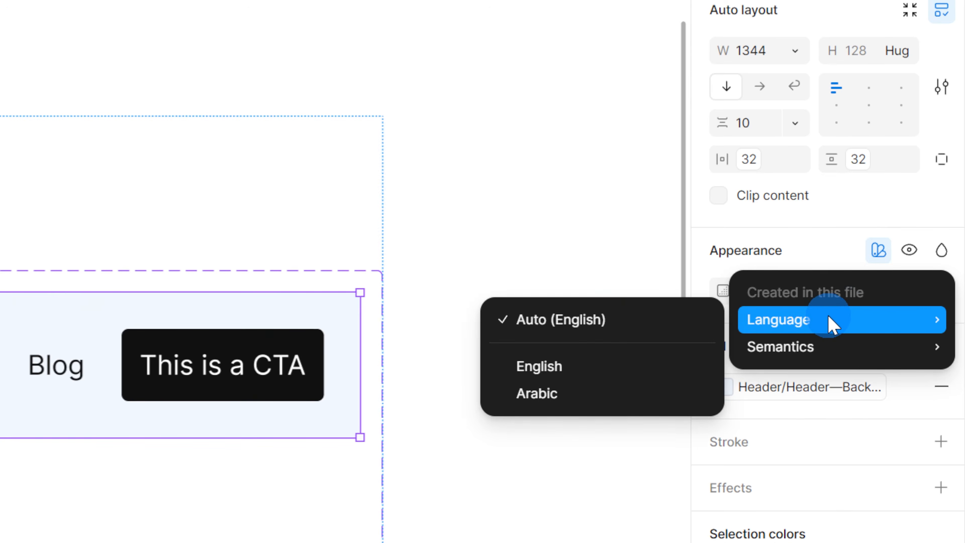
pyautogui.moveTo(810, 345)
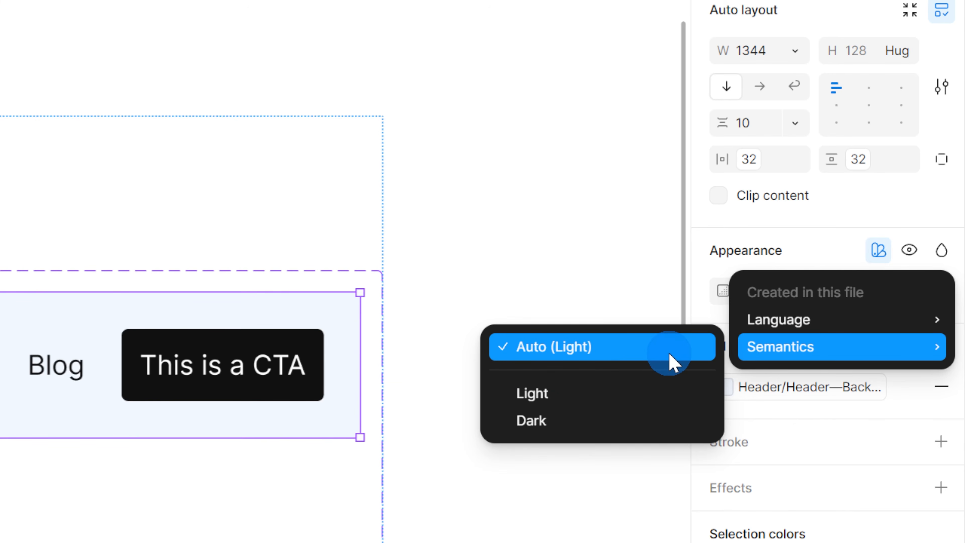
pyautogui.click(640, 395)
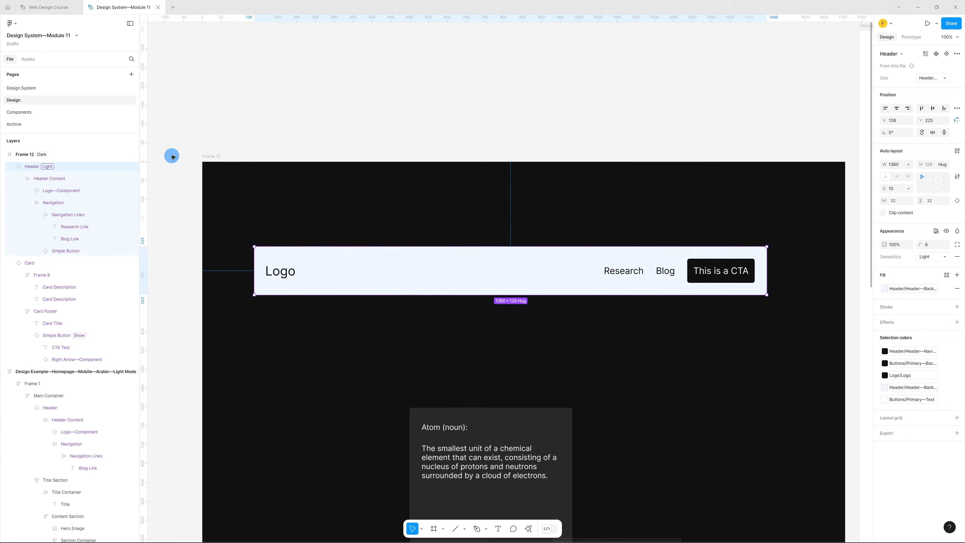
pyautogui.click(211, 156)
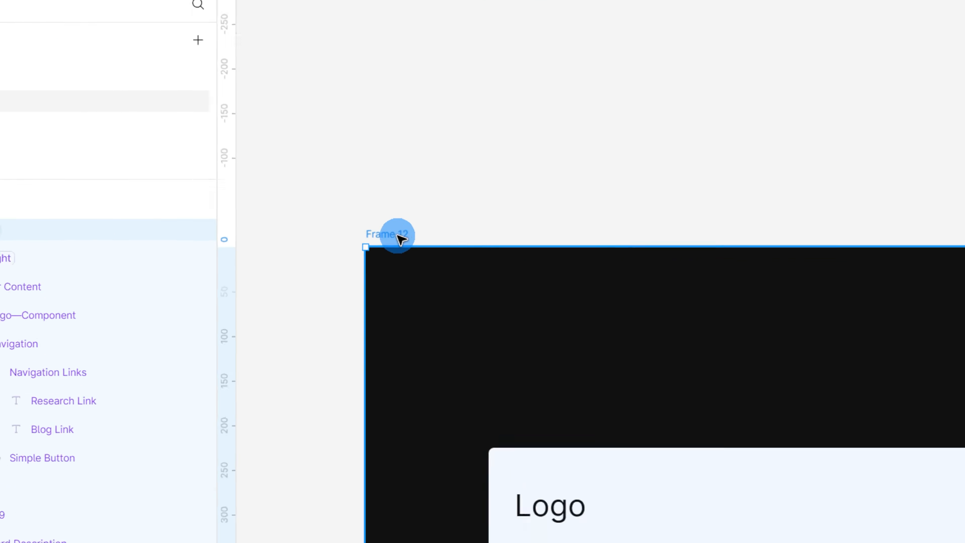
pyautogui.click(617, 477)
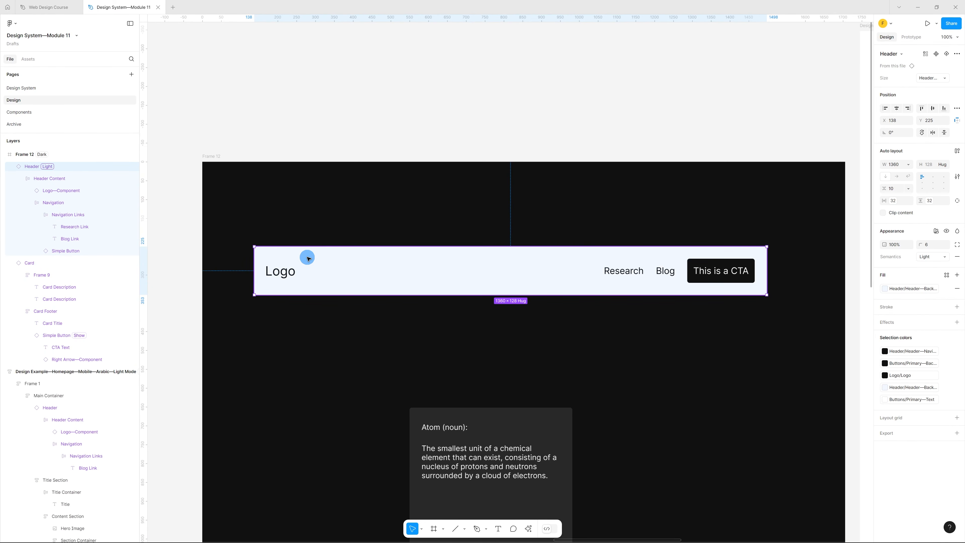
# - Return the Semantics mode of the desktop header's main component to Auto (Light)
pyautogui.rightClick(497, 268)
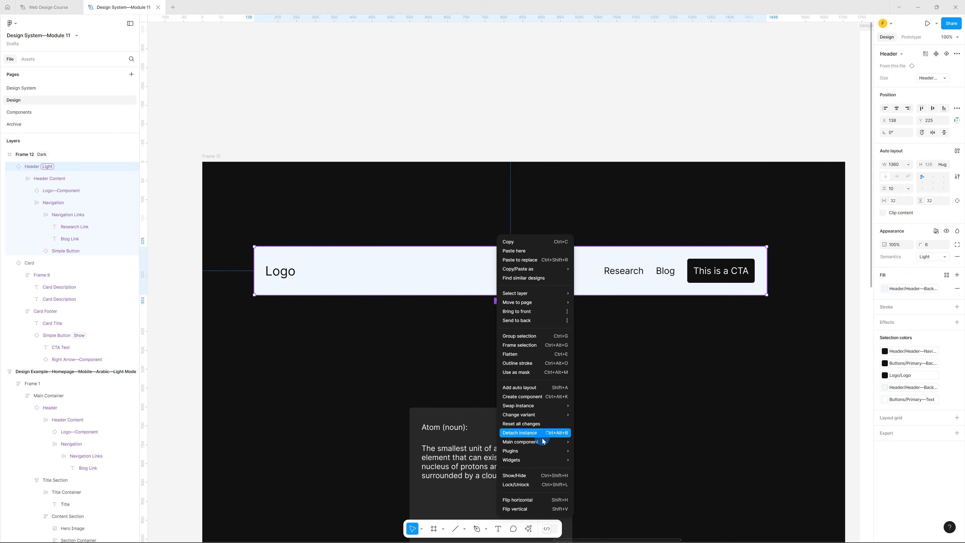
pyautogui.moveTo(542, 441)
pyautogui.click(634, 441)
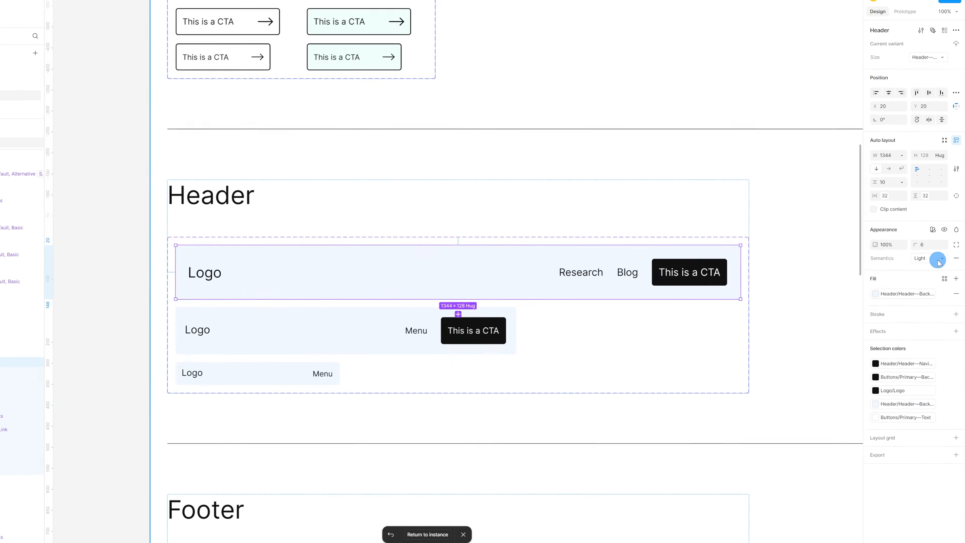
pyautogui.click(939, 259)
pyautogui.click(924, 242)
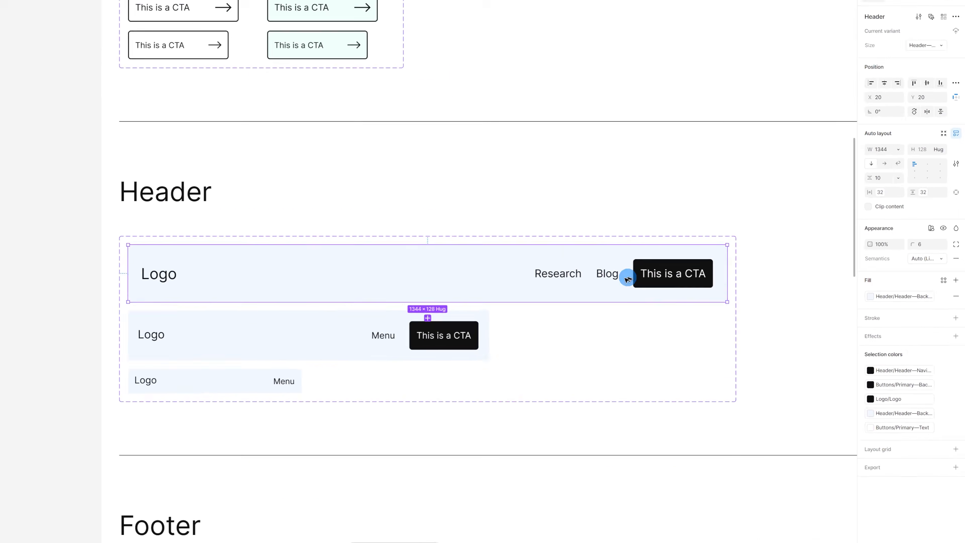
pyautogui.click(510, 444)
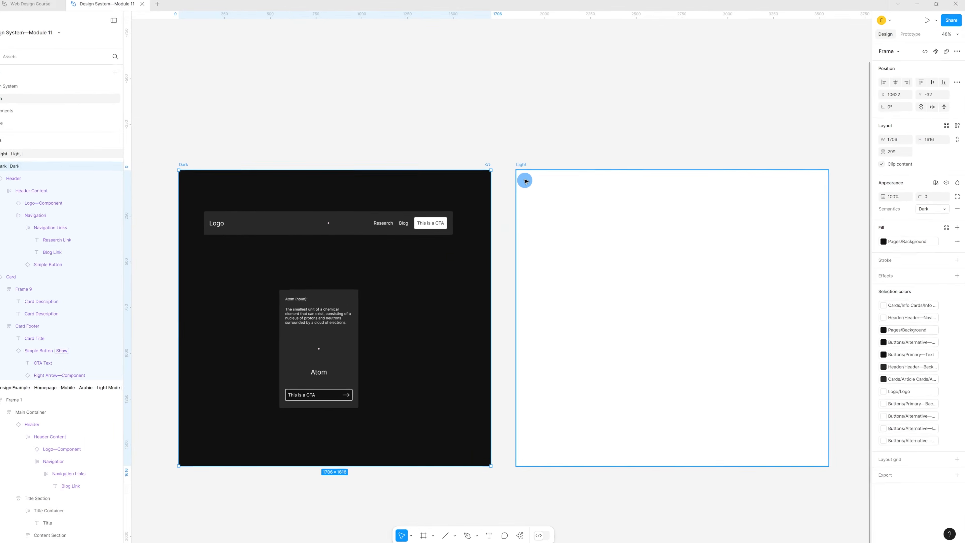
# - Move the header and the Atom card from the Dark frame into the Light frame and deselect them
pyautogui.click(12, 141)
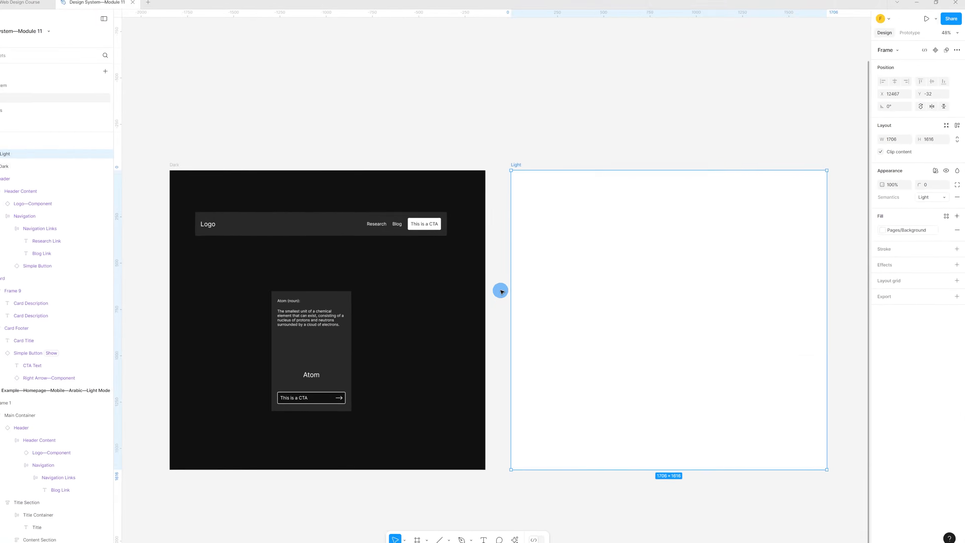
pyautogui.click(500, 291)
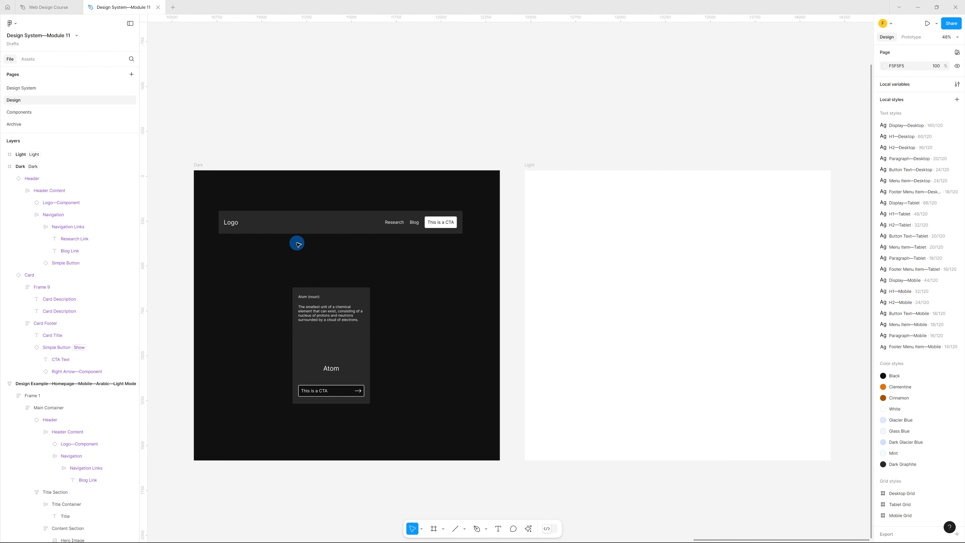
pyautogui.moveTo(289, 227); pyautogui.dragTo(676, 240)
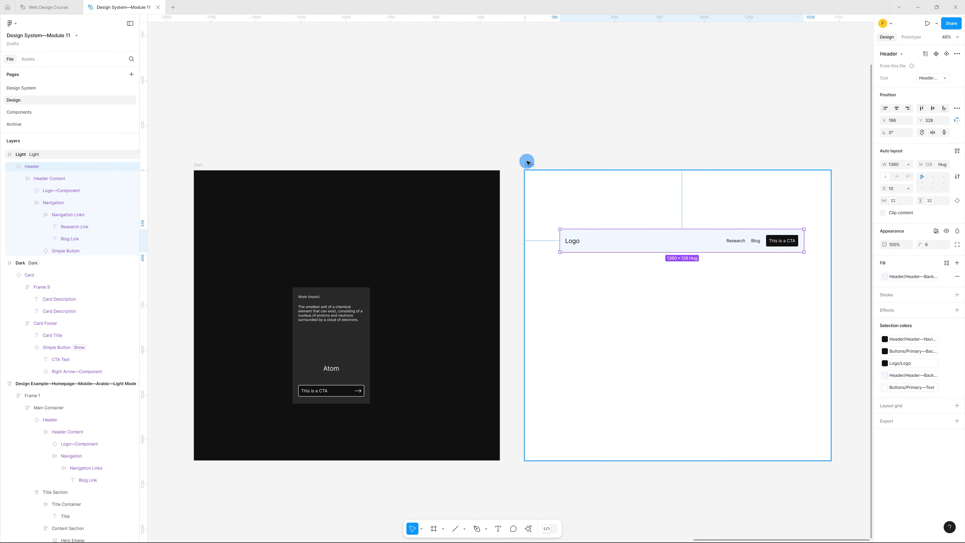
pyautogui.click(533, 165)
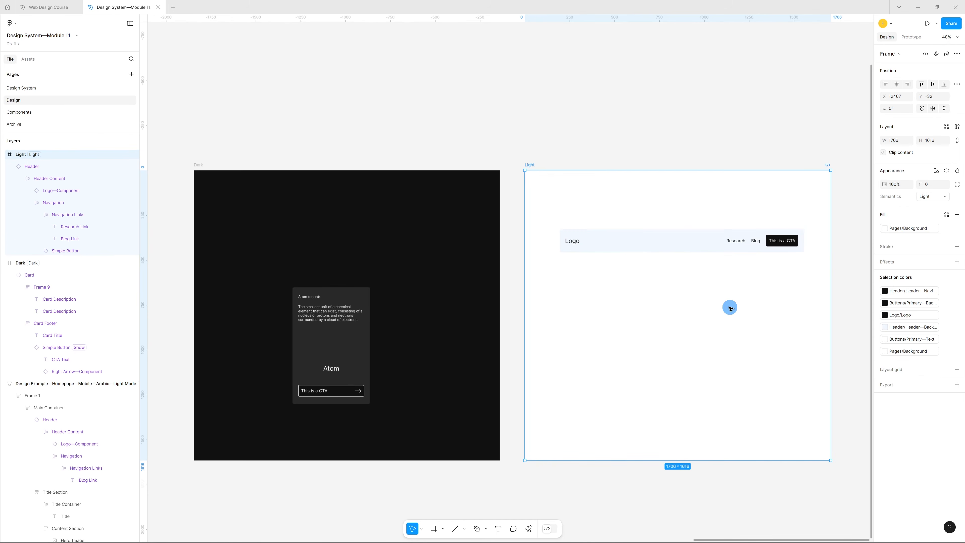
pyautogui.moveTo(371, 351); pyautogui.dragTo(701, 336)
pyautogui.click(830, 344)
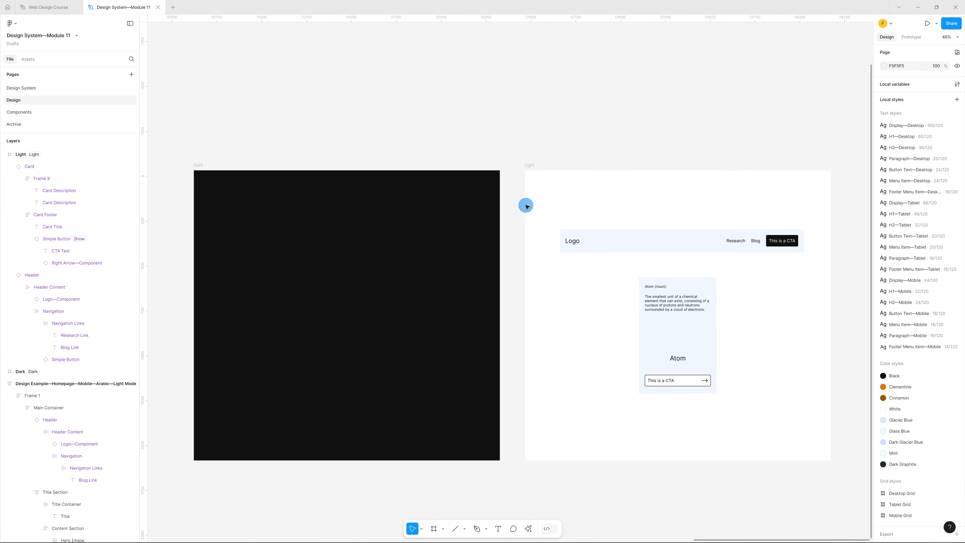
# - Switch the Semantics mode of the Light frame, with the header and Atom card inside, to Dark
pyautogui.click(533, 171)
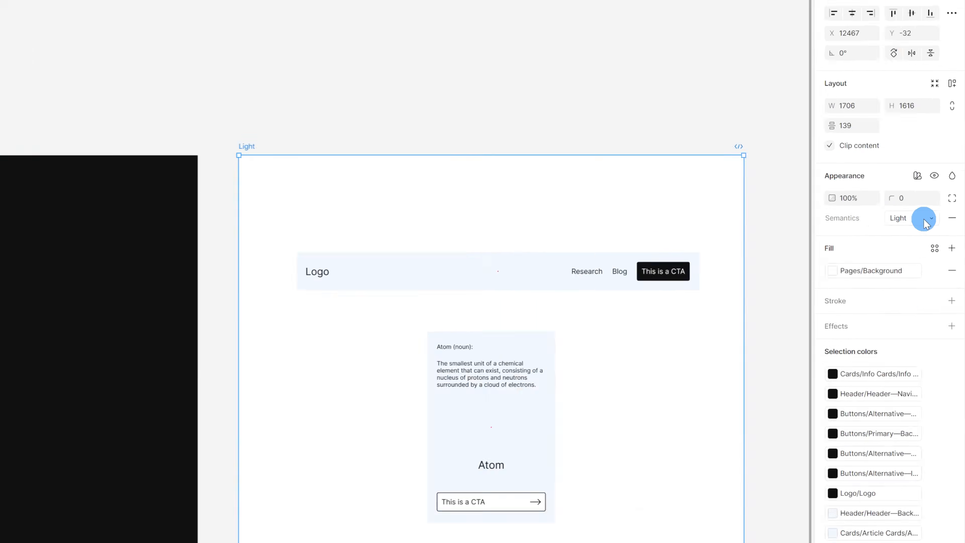
pyautogui.click(930, 212)
pyautogui.click(862, 266)
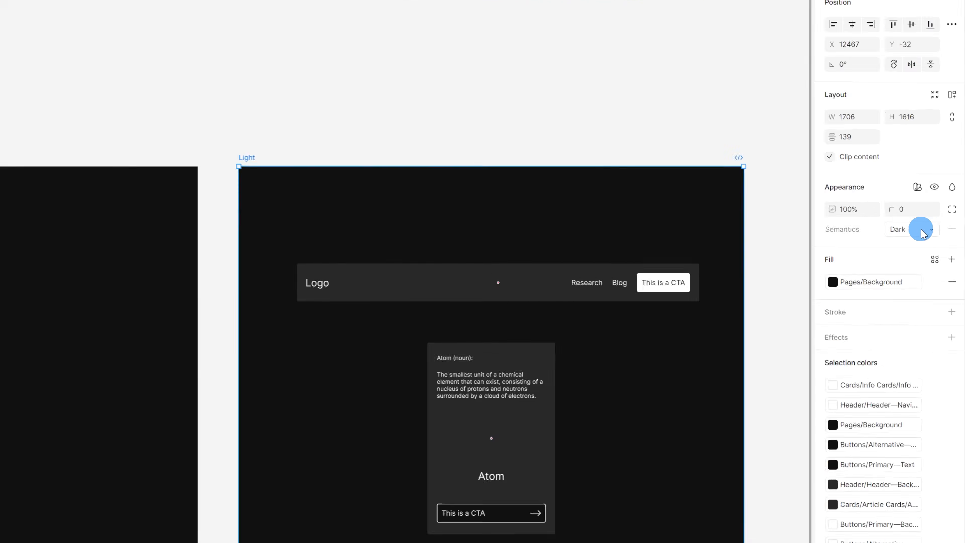
pyautogui.click(939, 209)
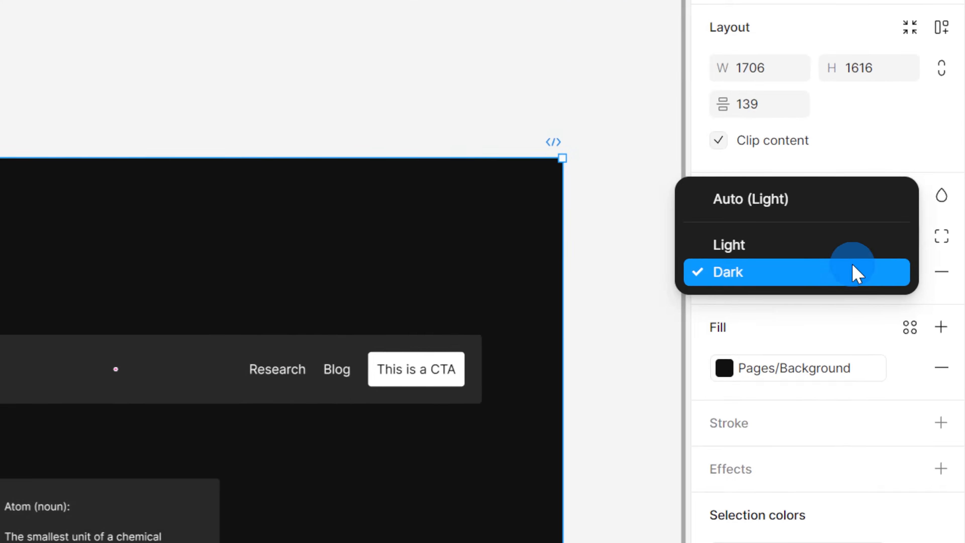
pyautogui.click(929, 197)
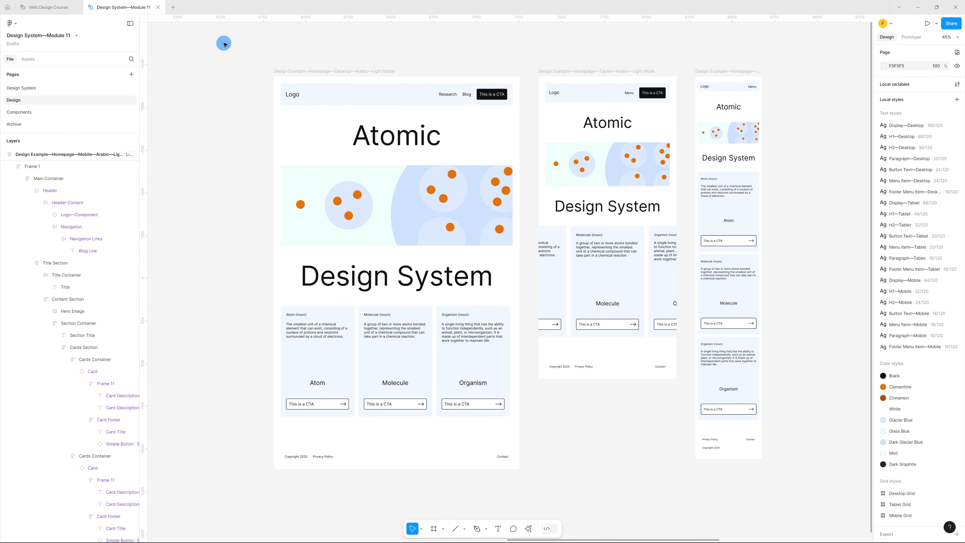
# - Set the page's Language mode to Arabic with none of the homepage frames selected
pyautogui.moveTo(224, 45); pyautogui.dragTo(816, 505)
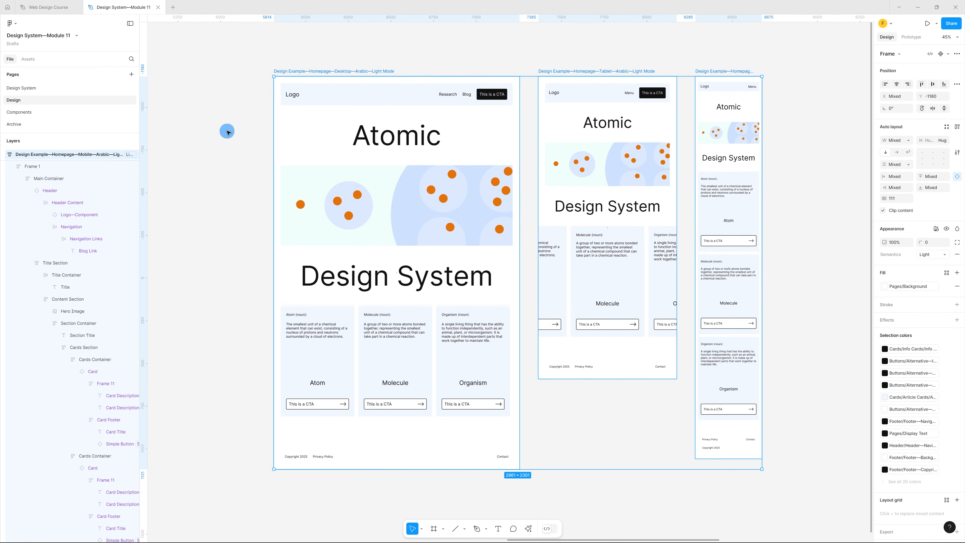
pyautogui.click(245, 136)
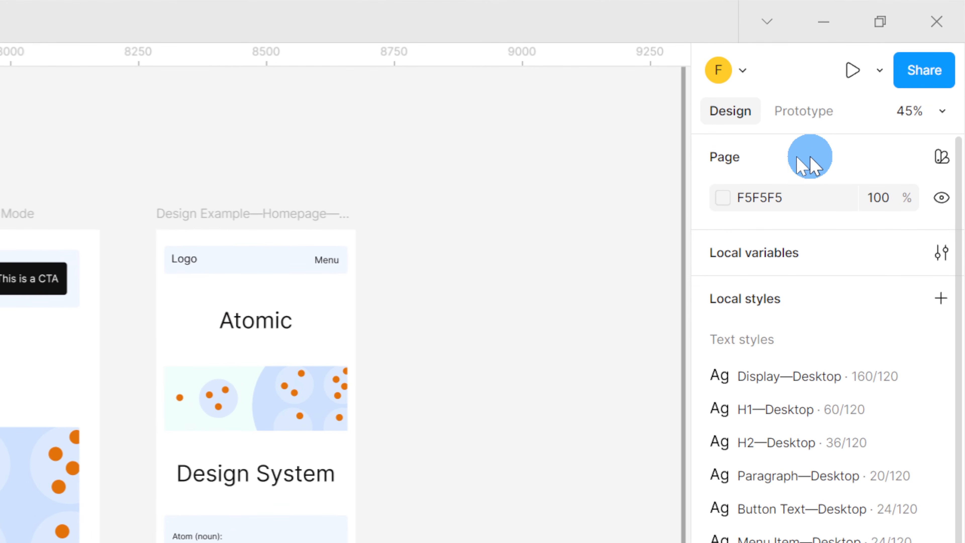
pyautogui.click(941, 157)
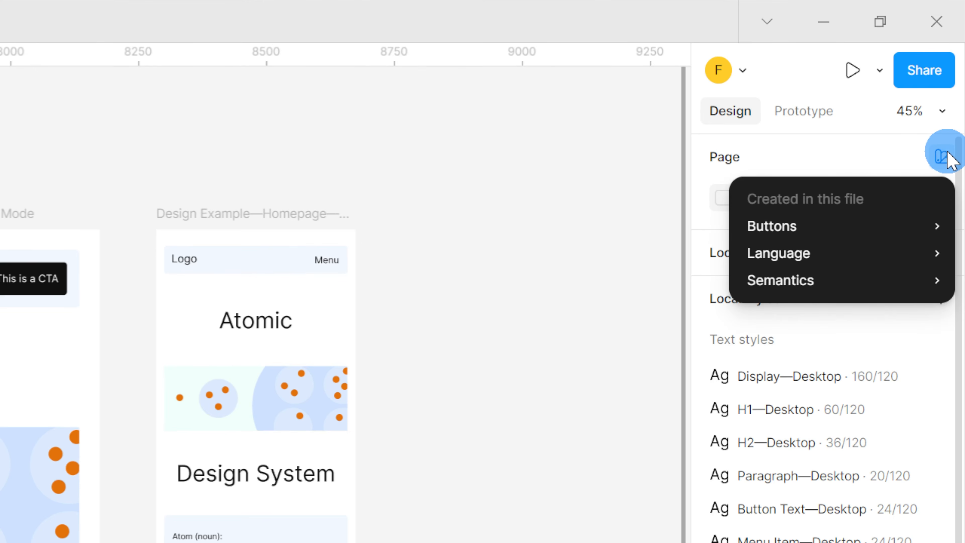
pyautogui.moveTo(887, 253)
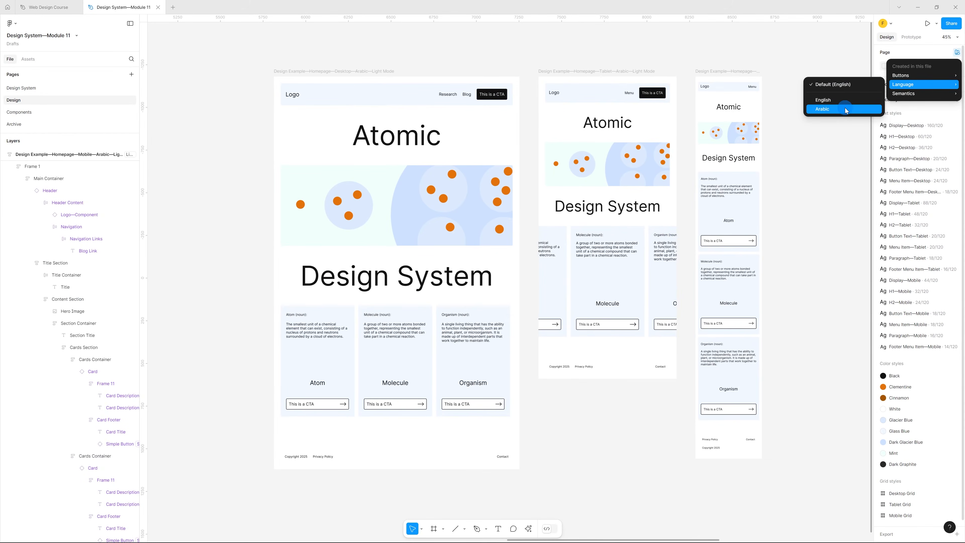
pyautogui.click(846, 110)
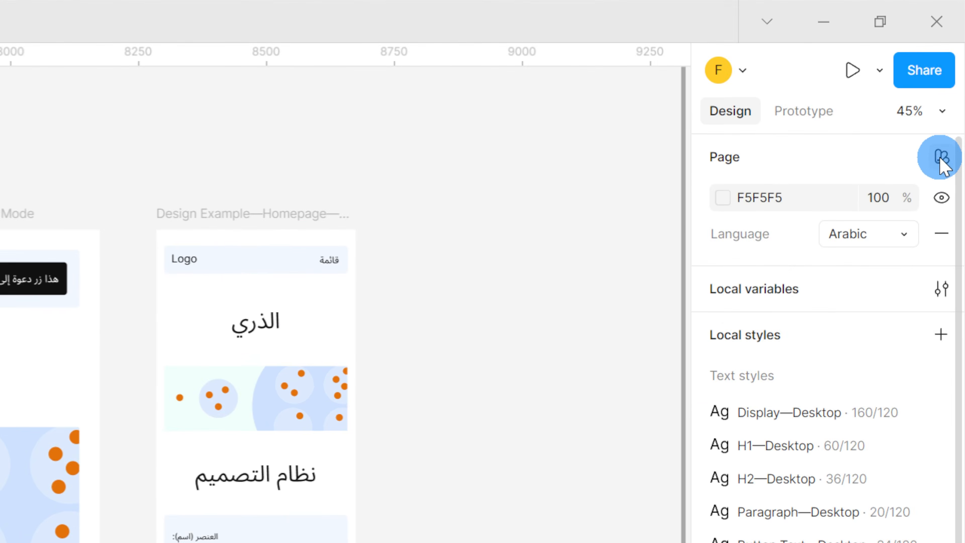
# - Set the page's Semantics mode to Dark
pyautogui.click(941, 159)
pyautogui.click(891, 251)
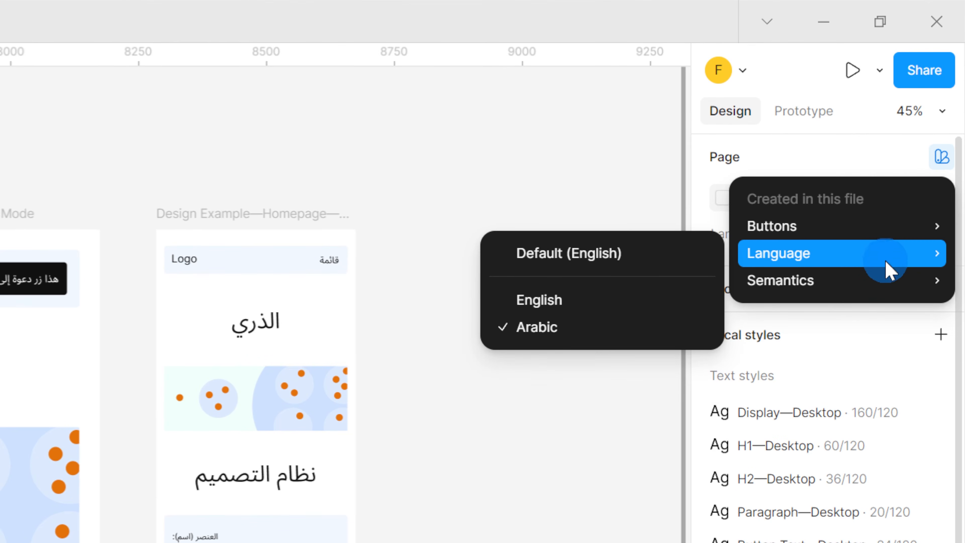
pyautogui.click(879, 281)
pyautogui.click(591, 367)
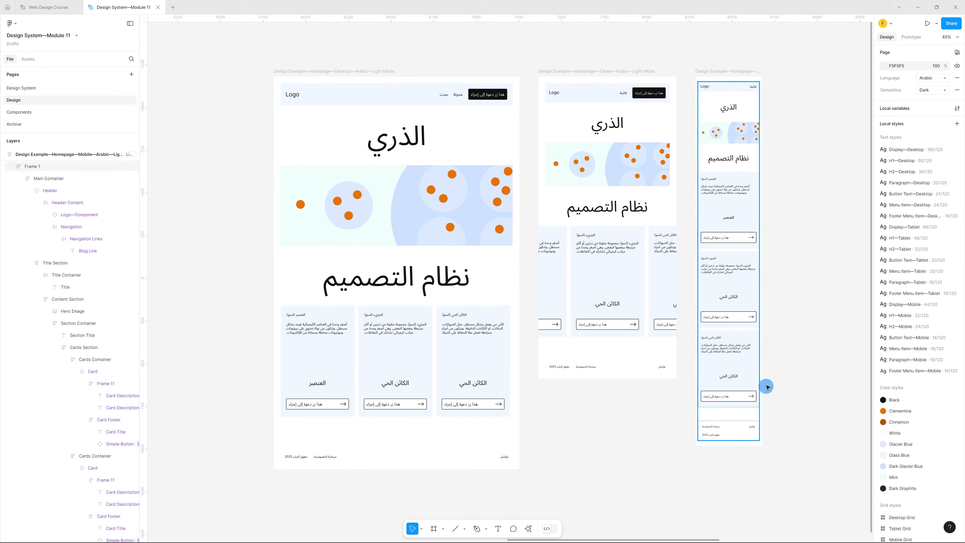
# - Return the Semantics mode of the desktop, tablet and mobile homepage frames to Auto and deselect them
pyautogui.moveTo(213, 47); pyautogui.dragTo(840, 496)
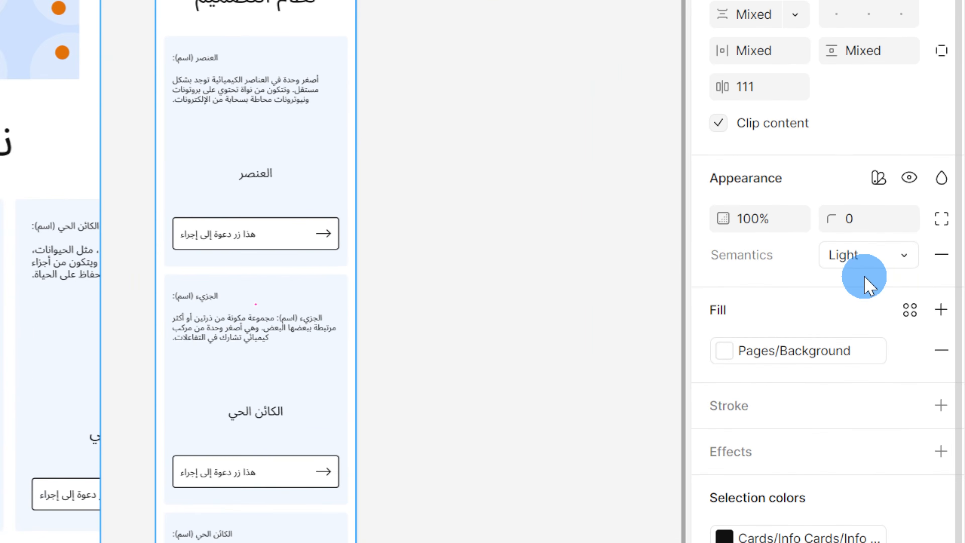
pyautogui.click(939, 249)
pyautogui.click(855, 217)
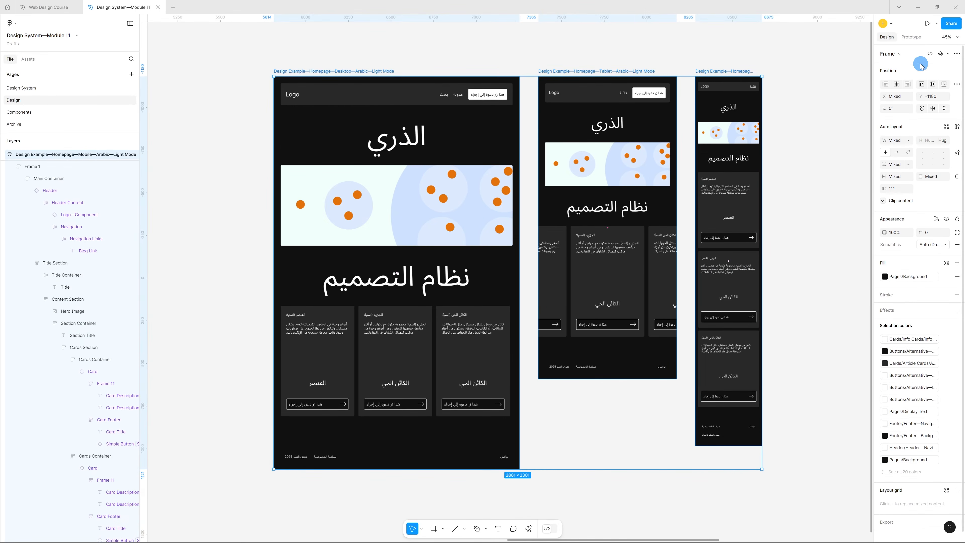
pyautogui.click(825, 84)
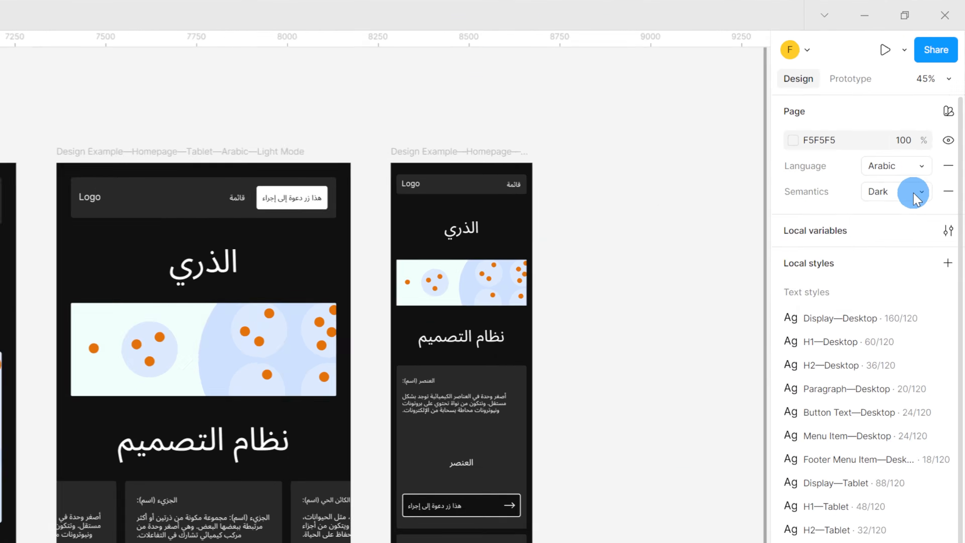
# - Switch the page's Semantics mode to Light and its Language mode to English
pyautogui.click(942, 90)
pyautogui.click(877, 252)
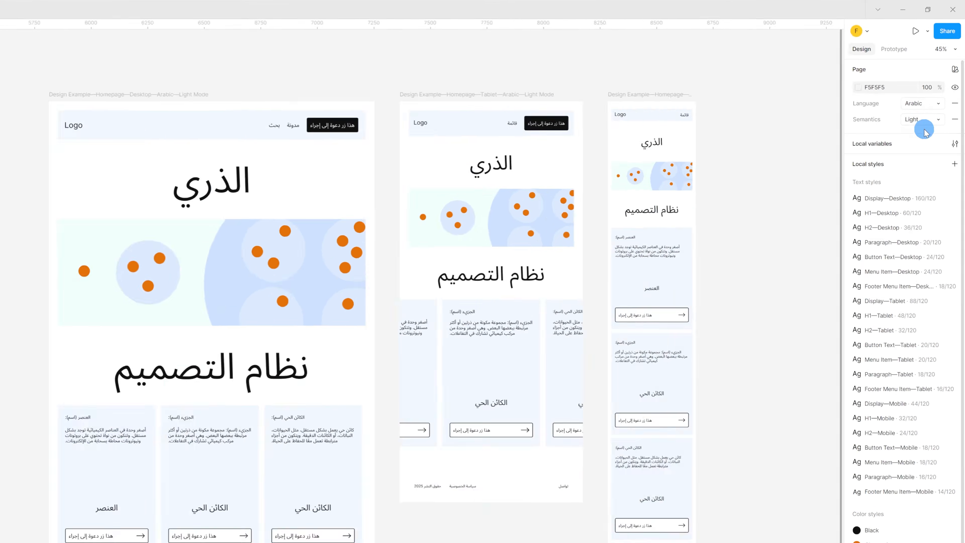
pyautogui.click(878, 271)
pyautogui.click(878, 294)
pyautogui.click(936, 95)
pyautogui.click(928, 78)
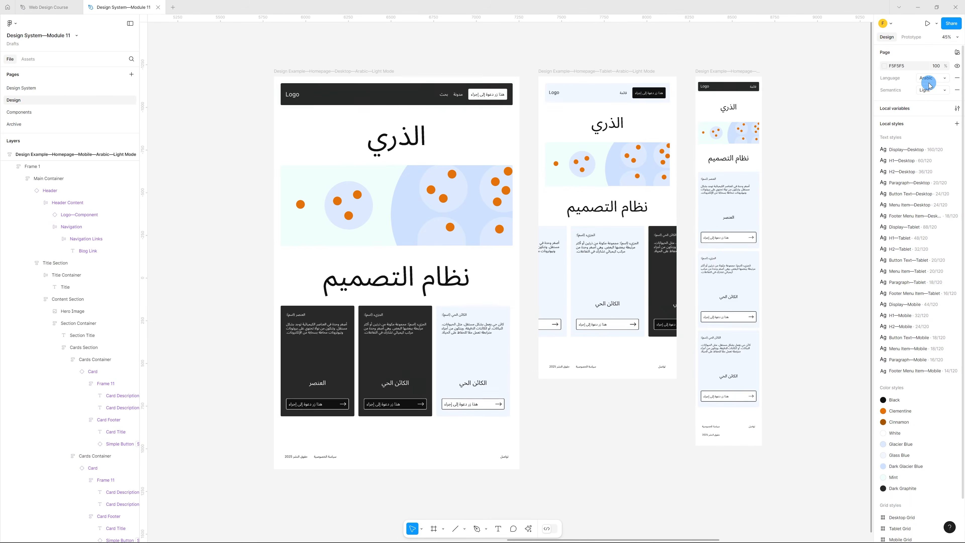
pyautogui.click(931, 78)
pyautogui.click(920, 68)
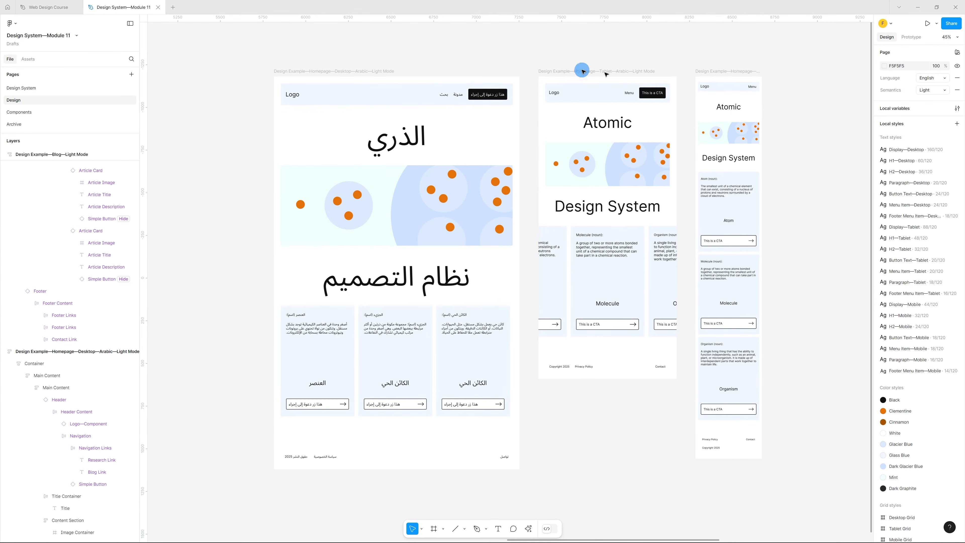
# - Set the Semantics mode of the desktop homepage frame to Dark
pyautogui.click(336, 71)
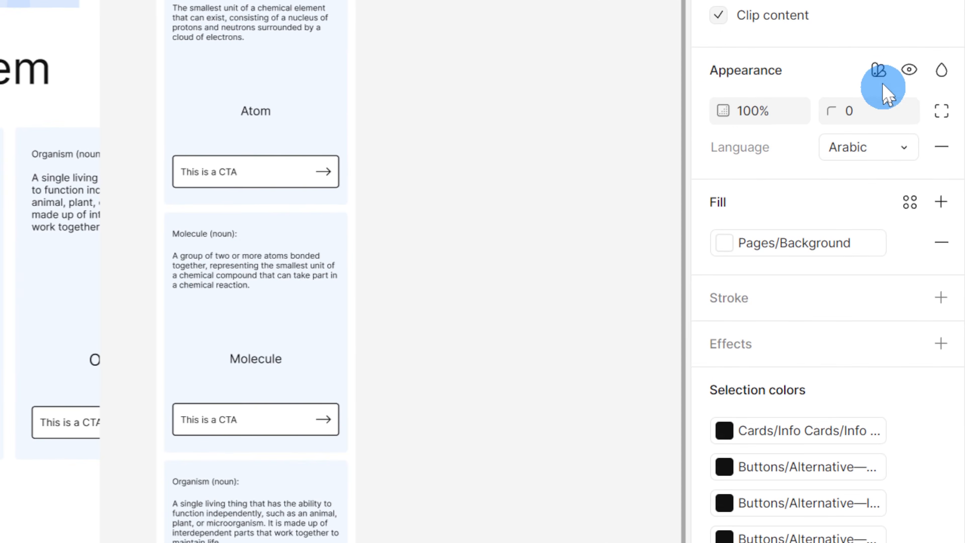
pyautogui.click(879, 76)
pyautogui.moveTo(855, 170)
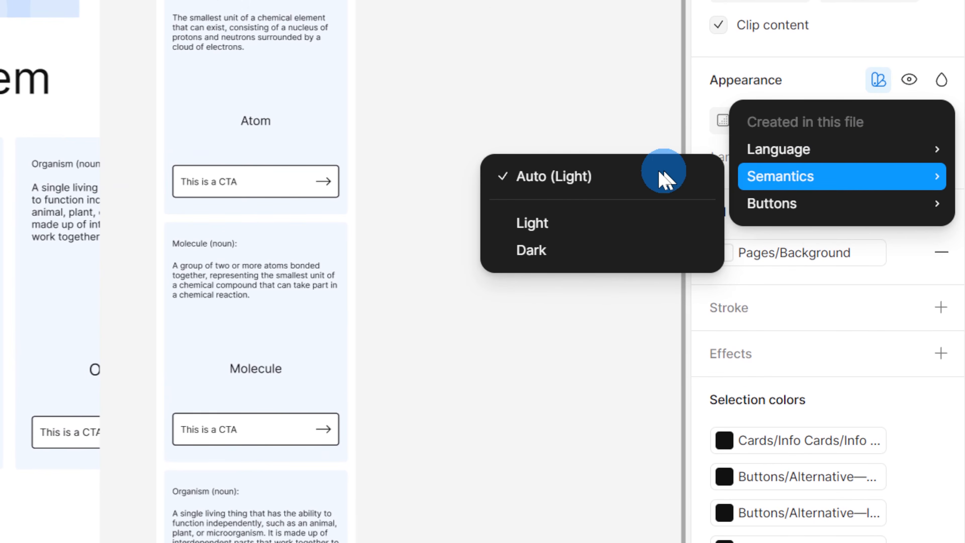
pyautogui.click(603, 250)
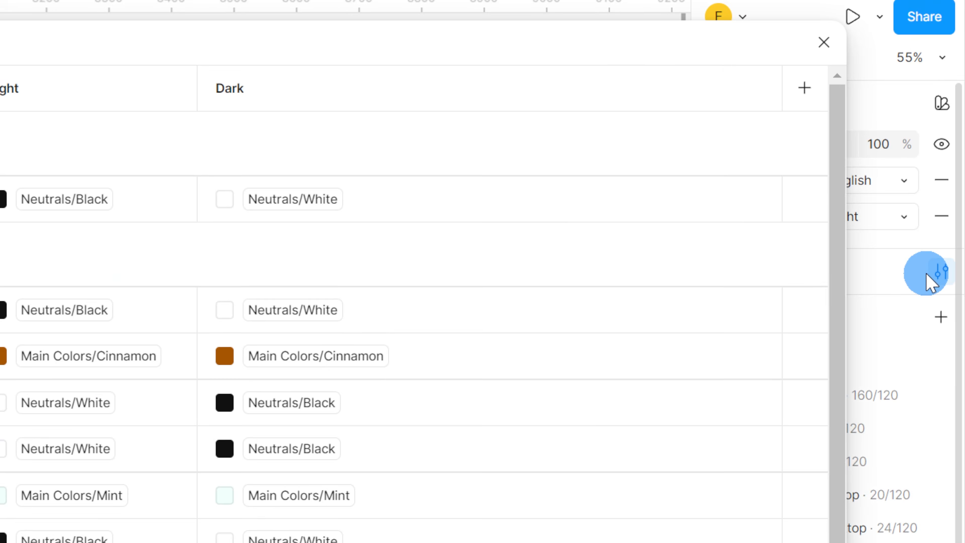
# - Create a new variable collection named Typography
pyautogui.click(545, 36)
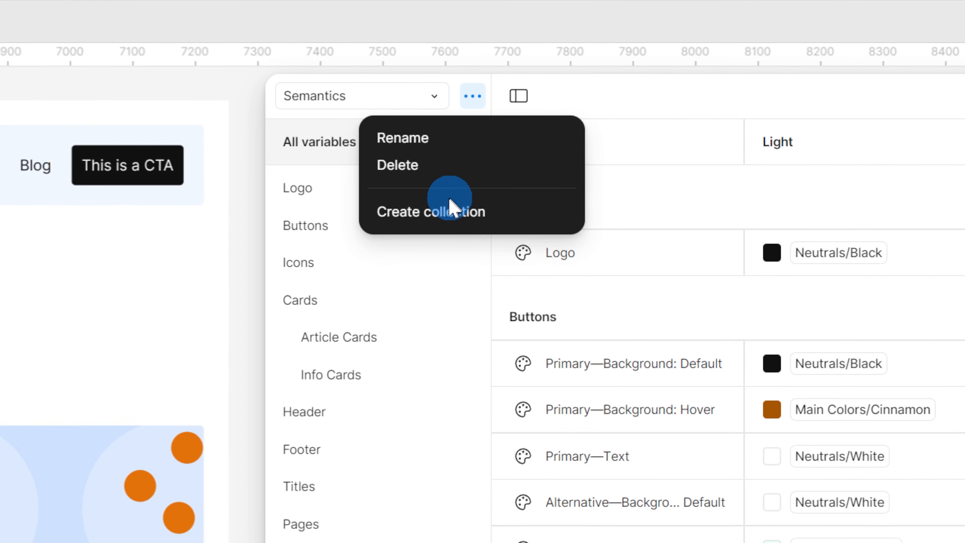
pyautogui.click(490, 144)
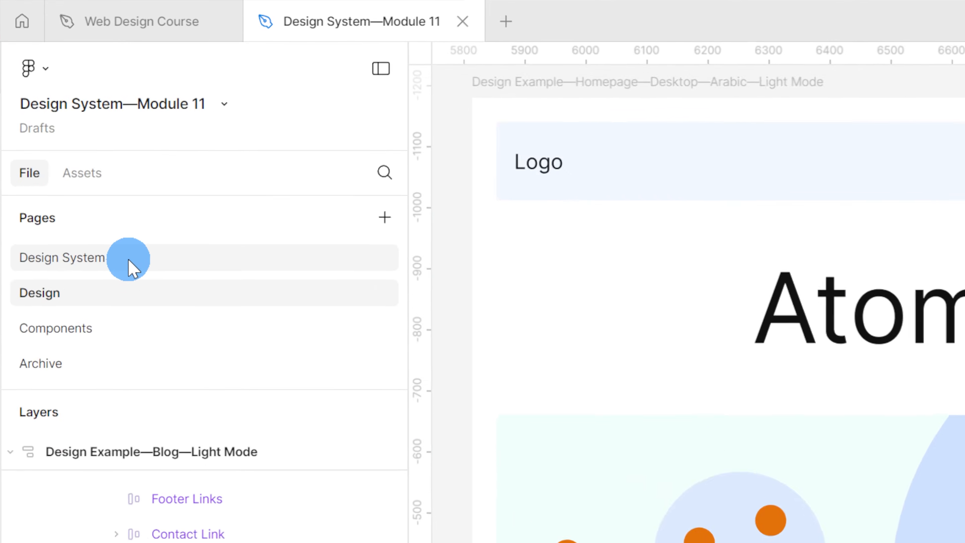
# - Open the Design System page and bring its Typography frame into view beside the variables window, with nothing selected
pyautogui.click(44, 91)
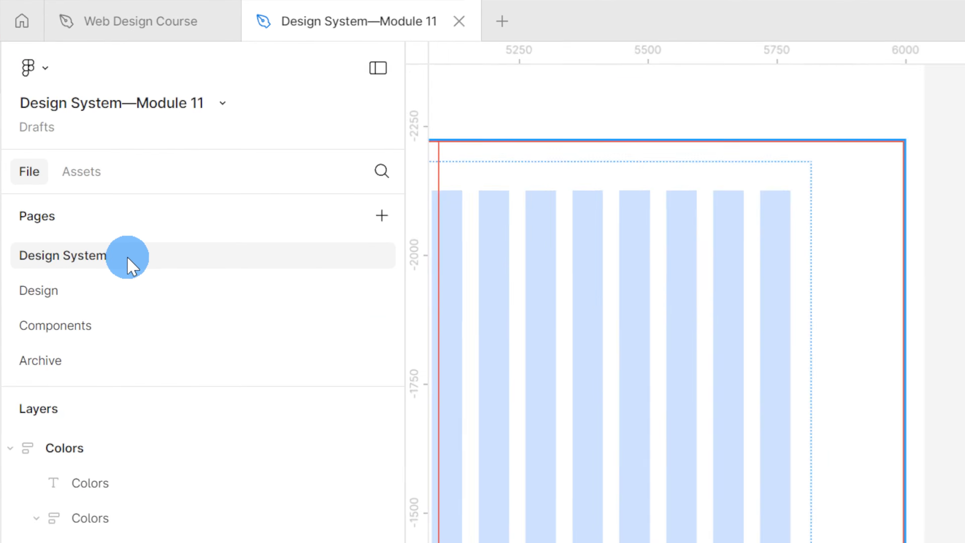
pyautogui.scroll(-5, 346, 150)
pyautogui.scroll(4, 416, 173)
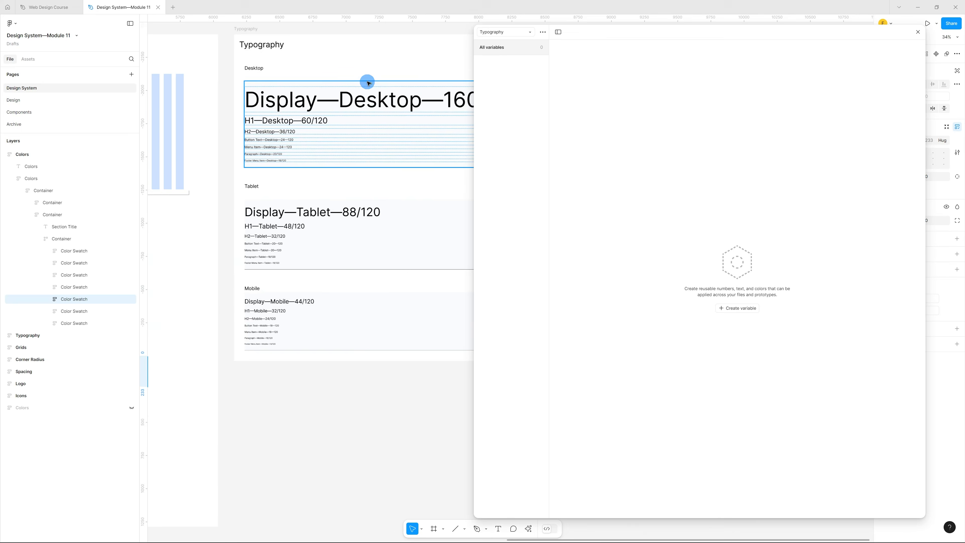
pyautogui.scroll(-3, 368, 83)
pyautogui.scroll(3, 347, 61)
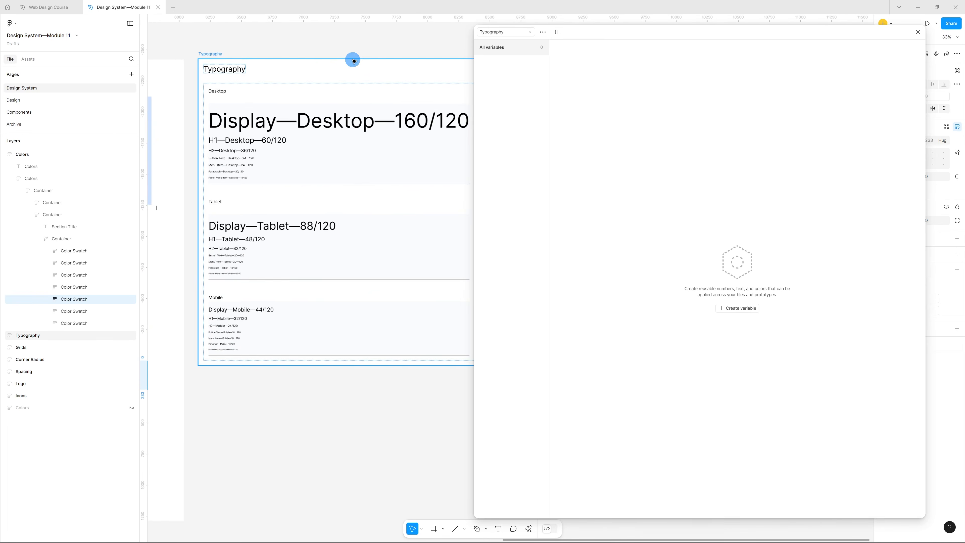
pyautogui.scroll(-3, 380, 67)
pyautogui.scroll(3, 455, 67)
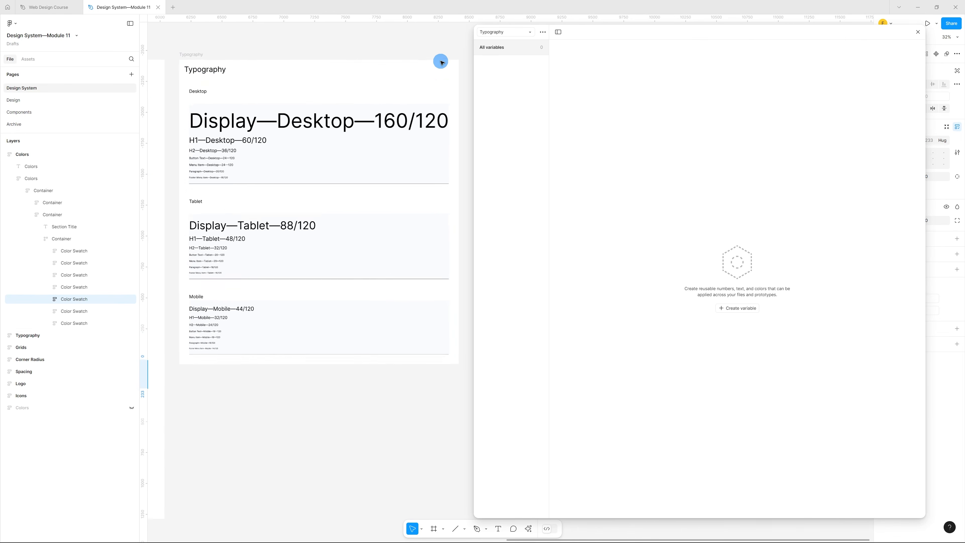
pyautogui.click(420, 278)
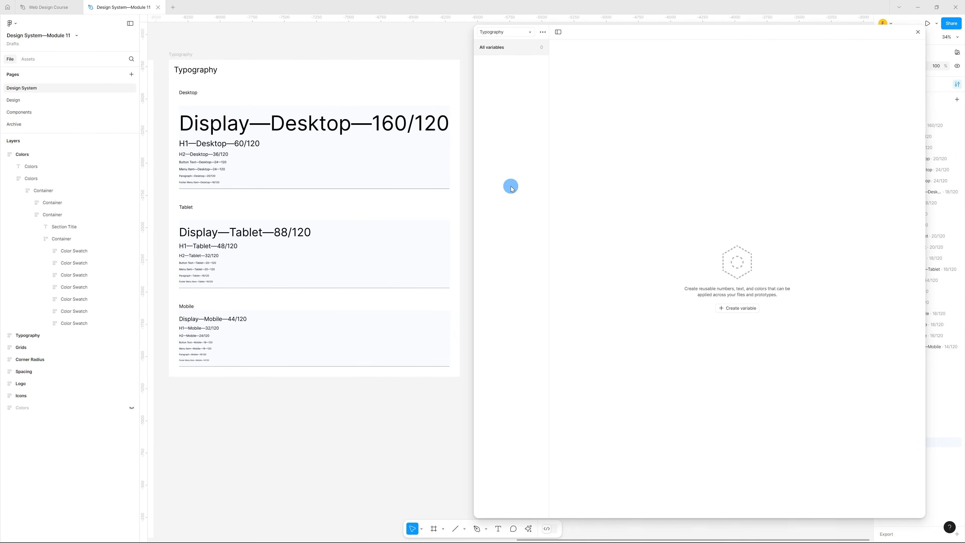
# - Delete the 14 Tablet and Mobile text styles and remove the Desktop suffix from the remaining text style names
pyautogui.moveTo(923, 154); pyautogui.dragTo(866, 153)
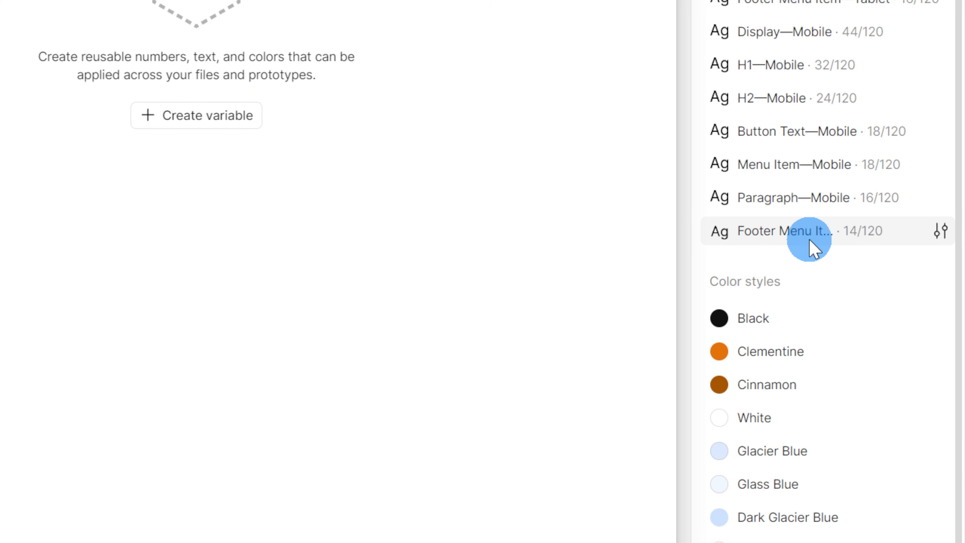
pyautogui.click(825, 241)
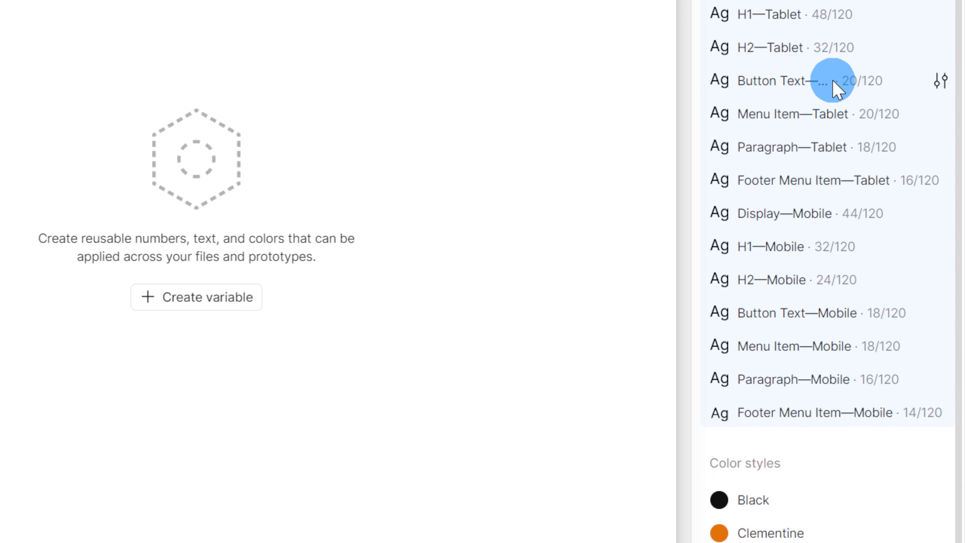
pyautogui.rightClick(833, 93)
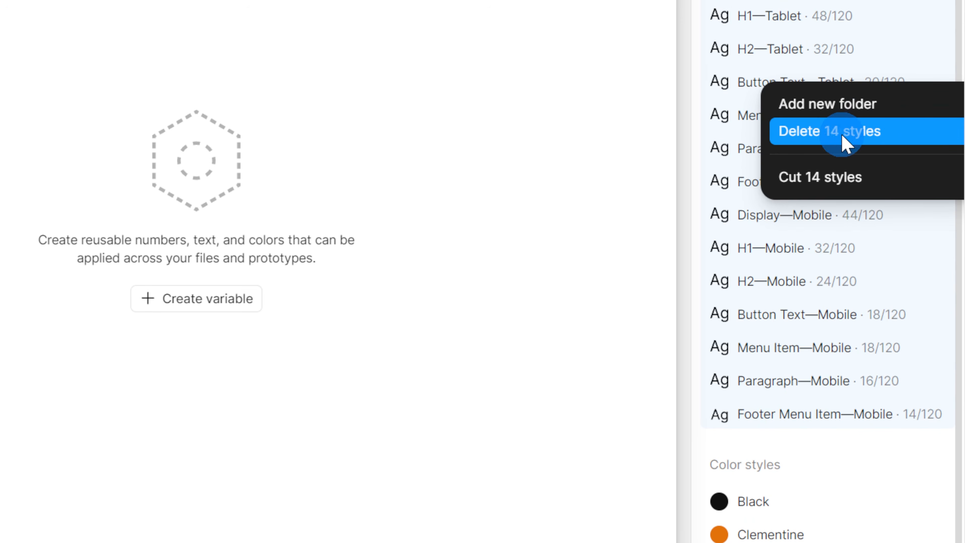
pyautogui.click(878, 133)
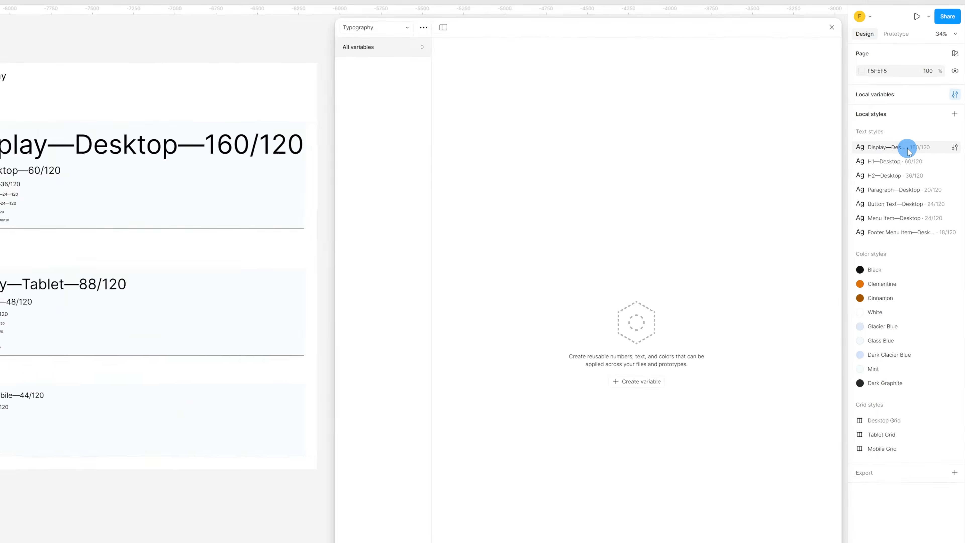
pyautogui.moveTo(781, 279); pyautogui.dragTo(925, 284)
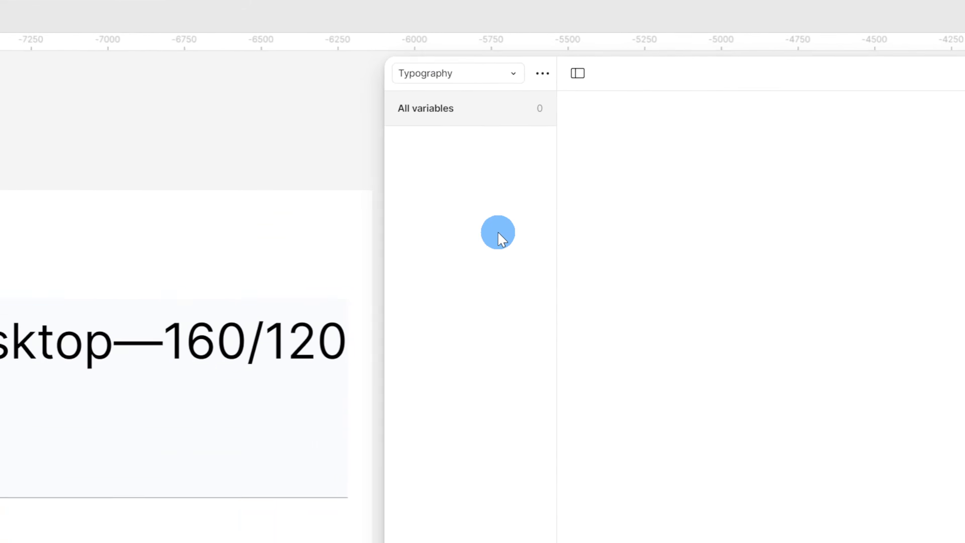
# - Create a number variable named Font/Font Size/Display in the Typography collection
pyautogui.click(706, 310)
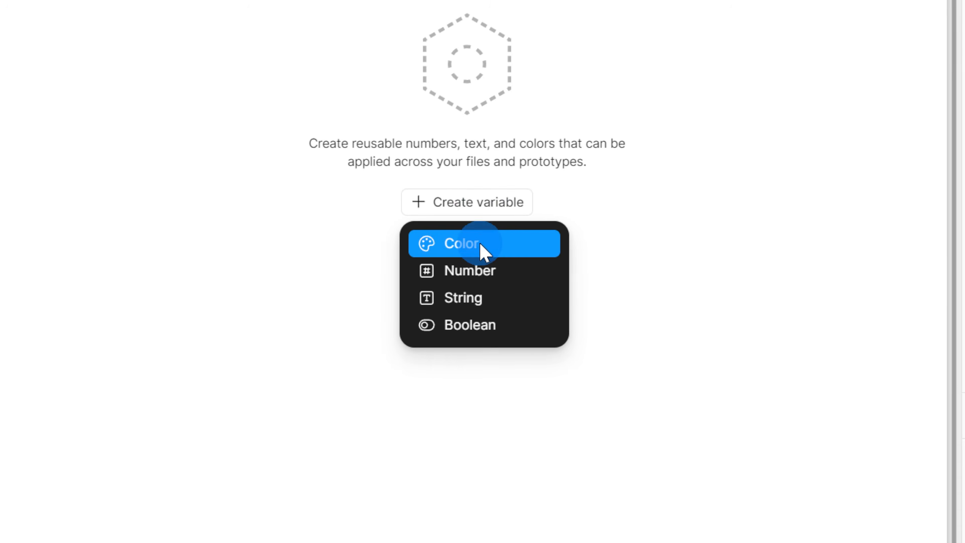
pyautogui.click(492, 272)
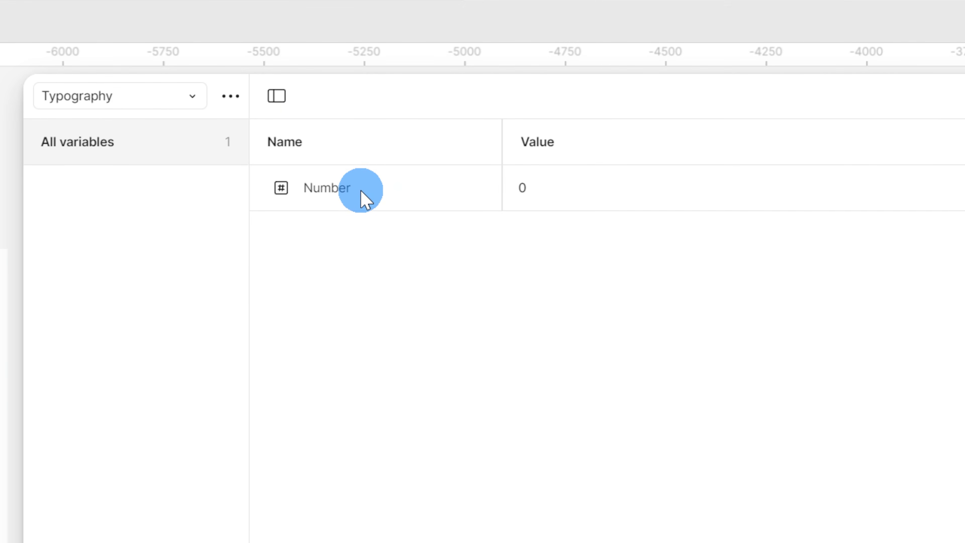
pyautogui.doubleClick(354, 190)
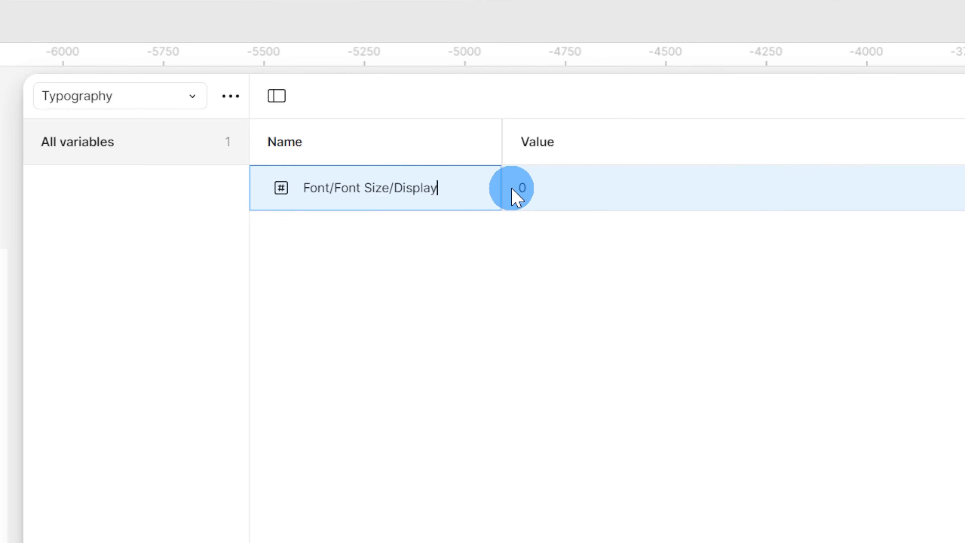
pyautogui.press('Return')
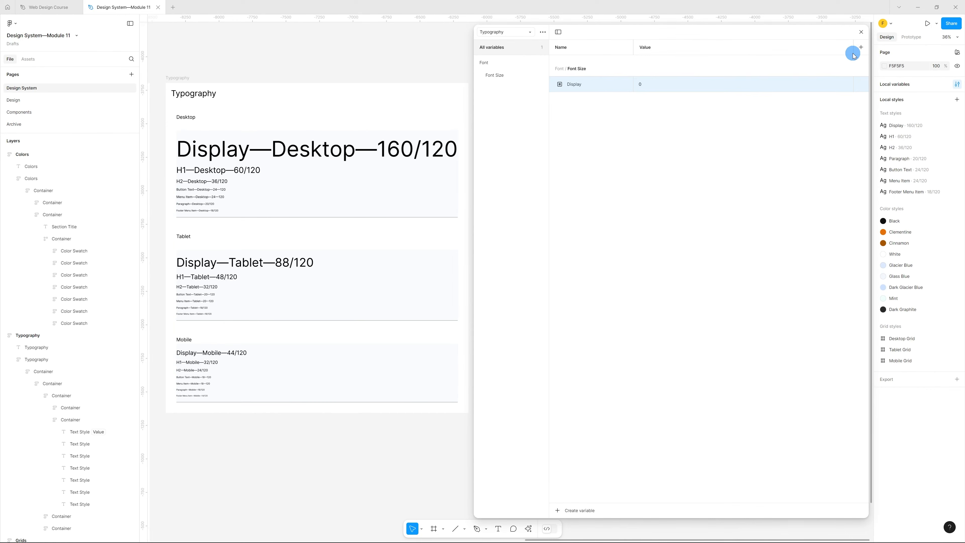
# - Add two variable modes to the Typography collection and rename its first mode Desktop
pyautogui.click(861, 47)
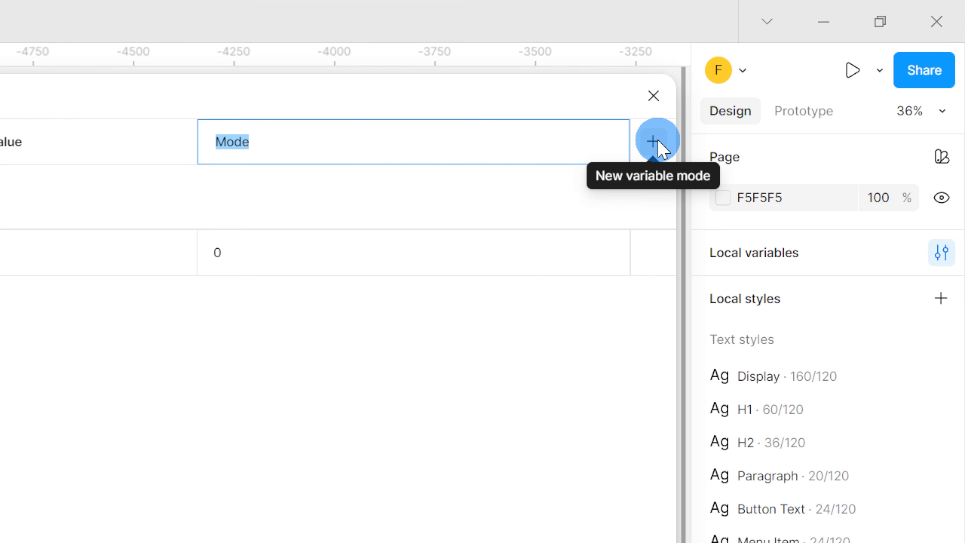
pyautogui.click(658, 143)
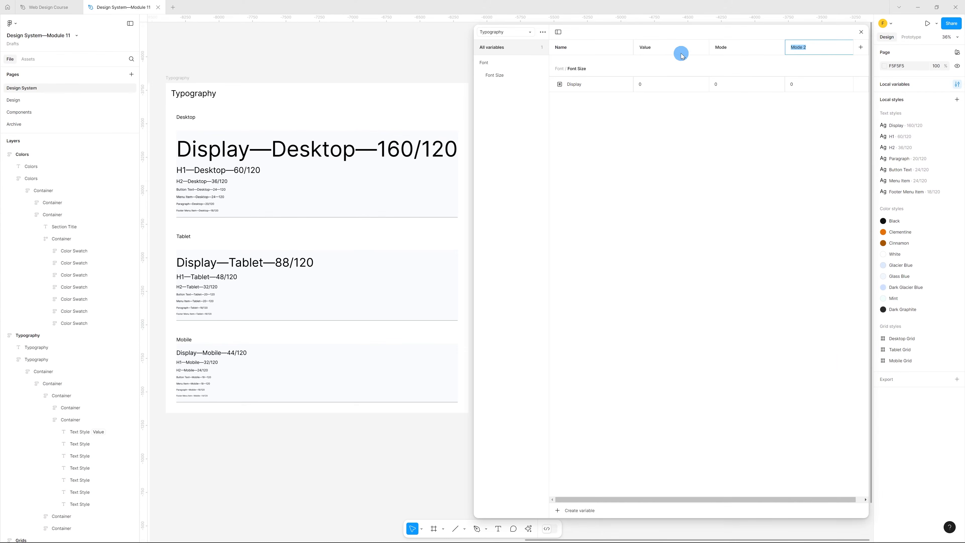
pyautogui.doubleClick(691, 51)
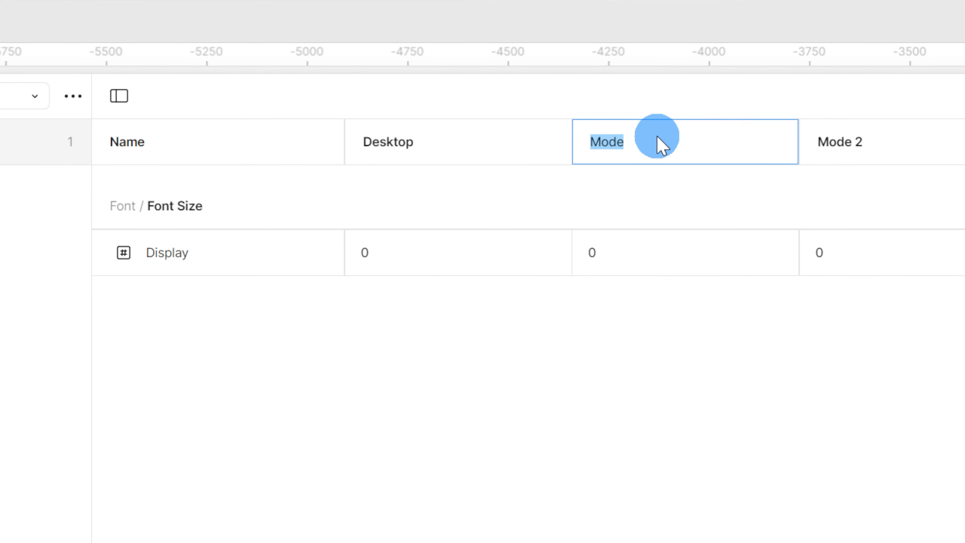
# - Rename the second and third modes of the Typography collection Tablet and Mobile
pyautogui.write('t')
pyautogui.press('Return')
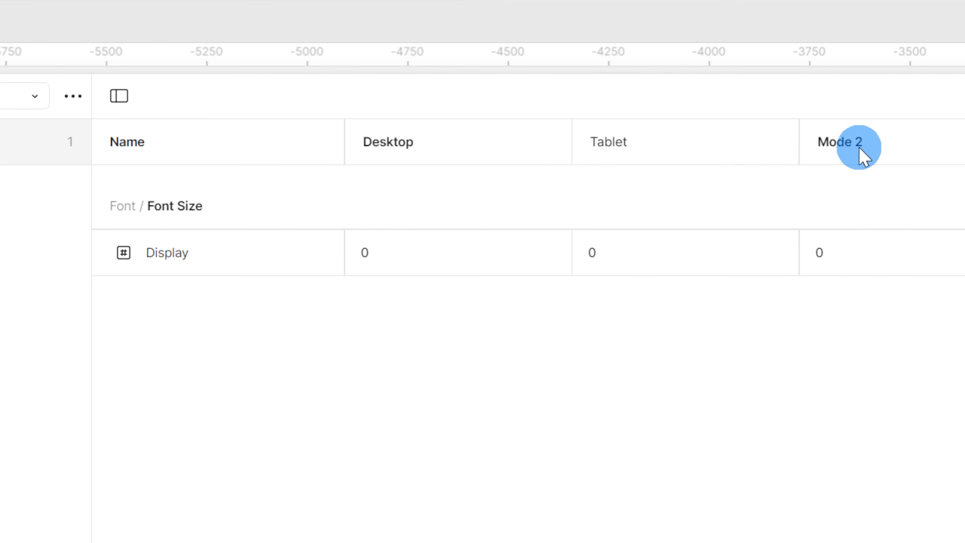
pyautogui.doubleClick(936, 144)
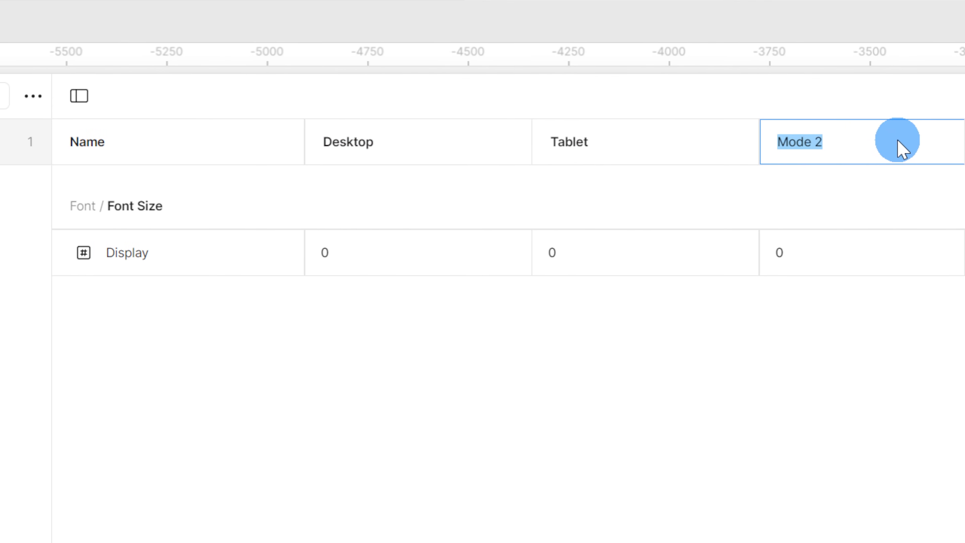
pyautogui.write('Mobile')
pyautogui.press('Return')
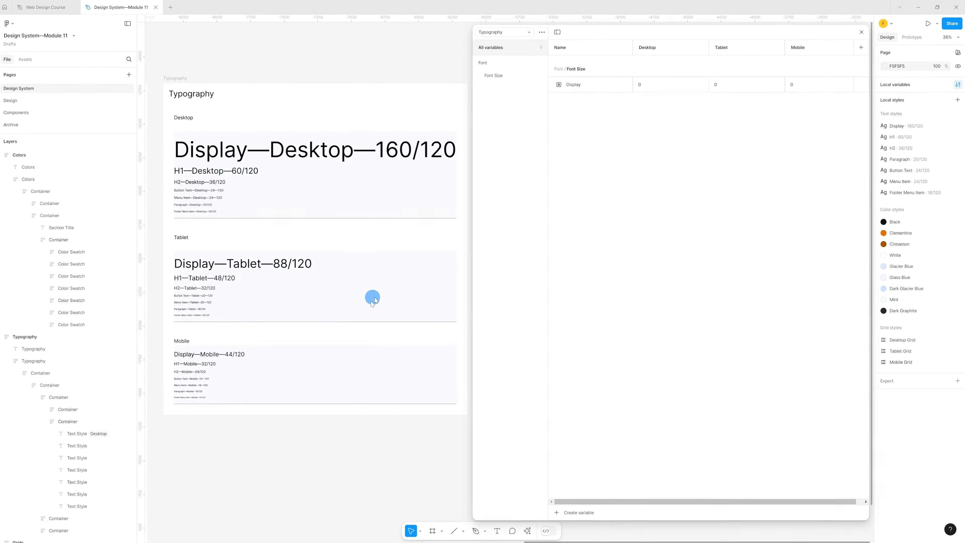
# - Set the Display font size variable to 160 for Desktop, 88 for Tablet and 44 for Mobile
pyautogui.click(657, 85)
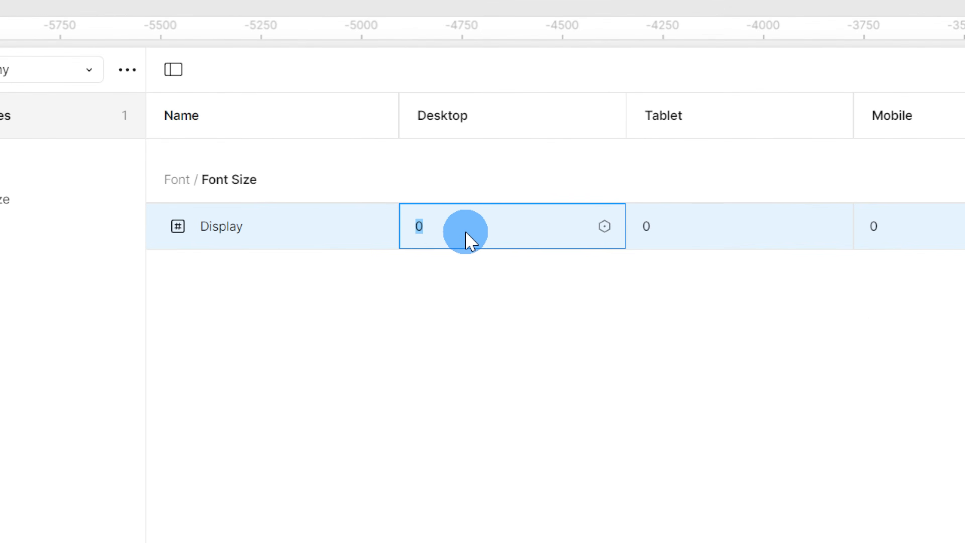
pyautogui.click(695, 231)
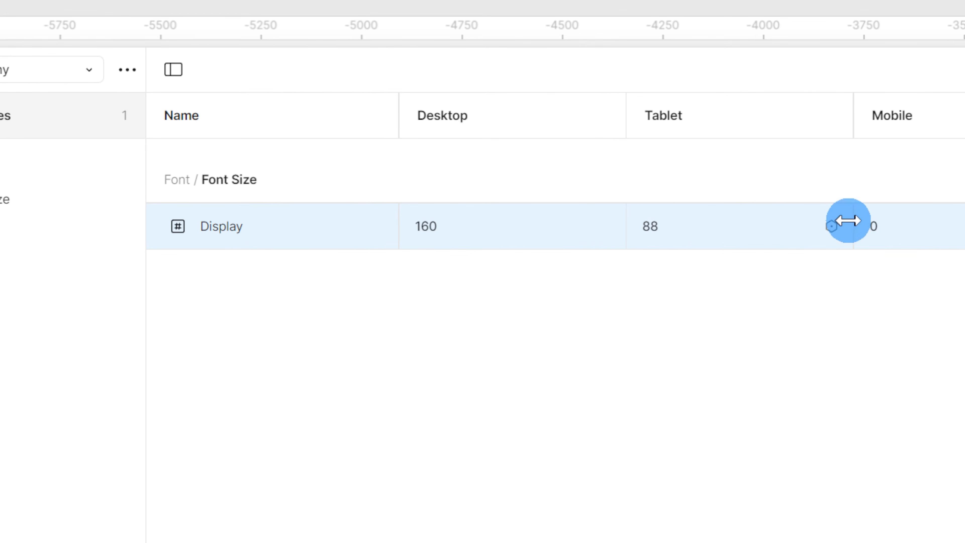
pyautogui.click(900, 232)
pyautogui.write('44')
# - Add Font Size variables H1 (60/48/32), H2 (36/32/24), Button Text and Menu Item (24/20/20), Paragraph (20/18/16) and Footer Menu Item (18/16/14)
pyautogui.click(183, 509)
pyautogui.click(210, 448)
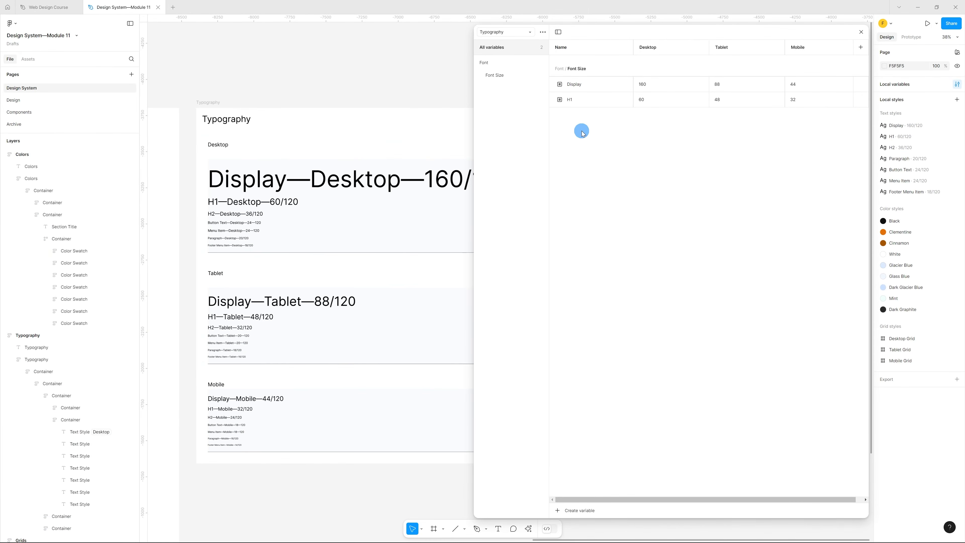
pyautogui.click(588, 101)
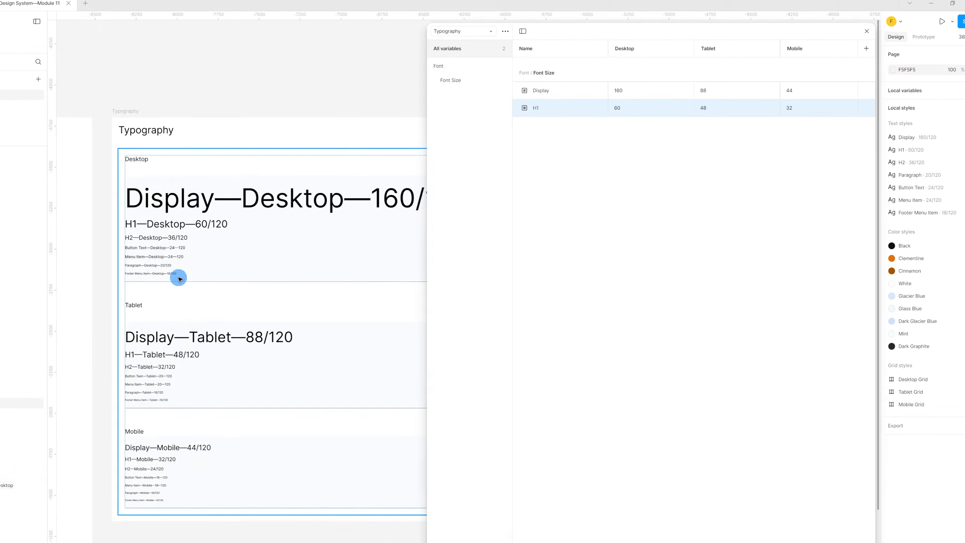
pyautogui.scroll(8, 179, 279)
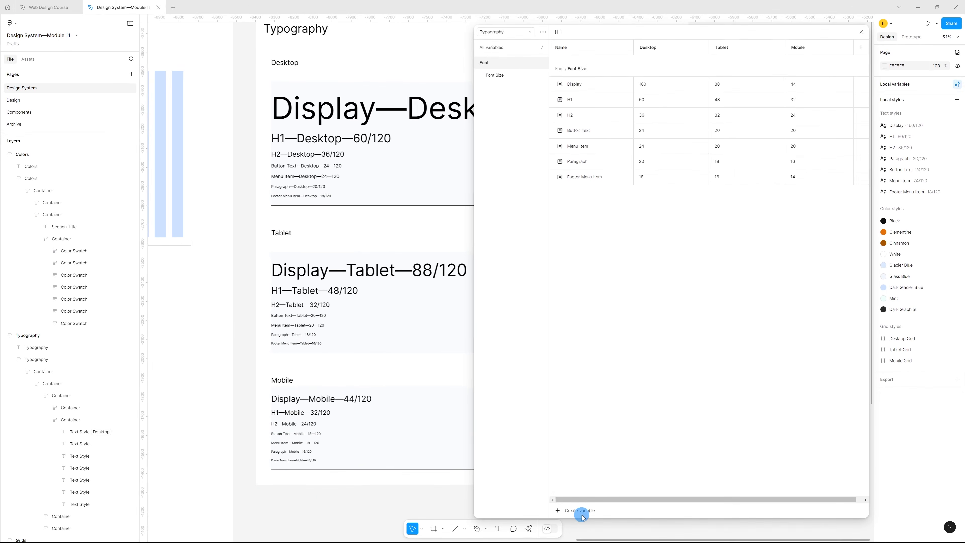
# - Create a string variable in a Font Family subgroup of the Font group and name it Title
pyautogui.click(582, 515)
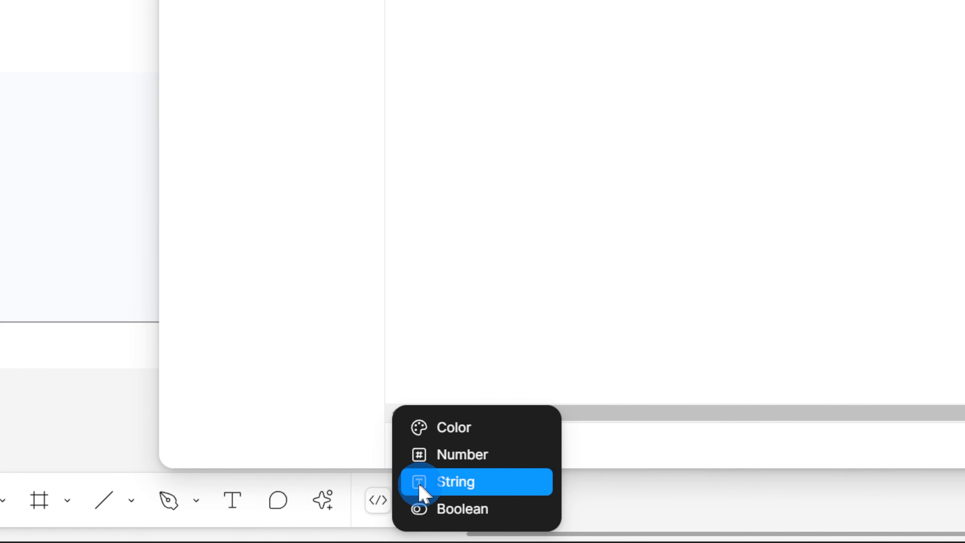
pyautogui.click(513, 490)
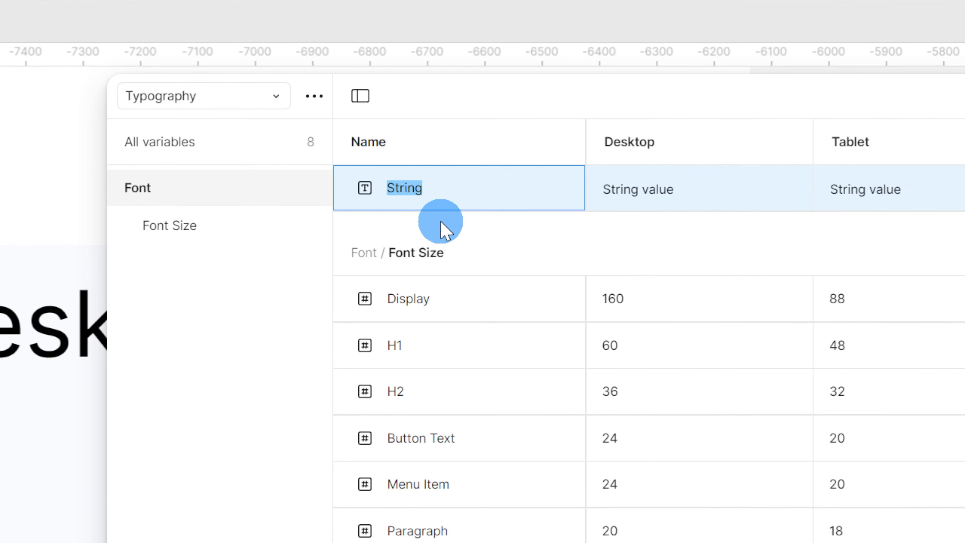
pyautogui.write('Font Family/Inter')
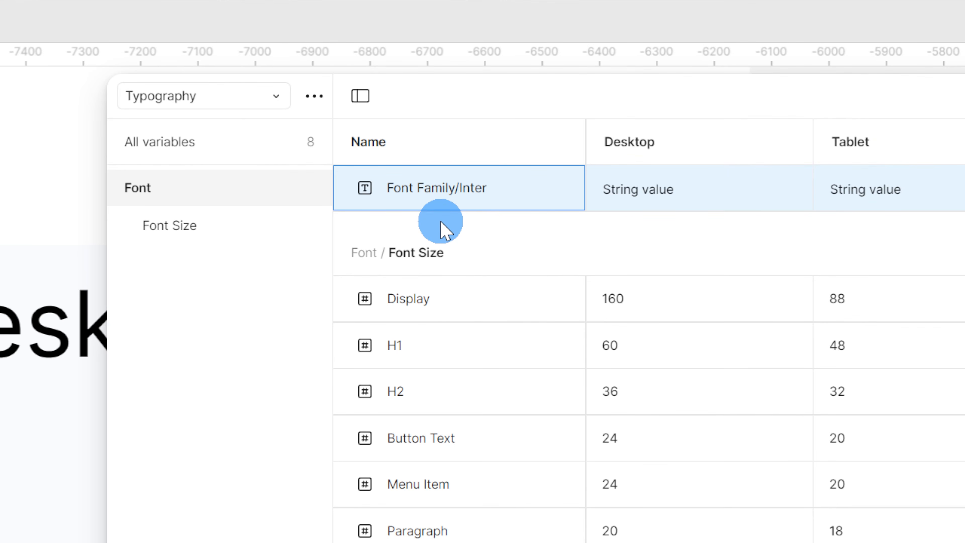
pyautogui.press('Return')
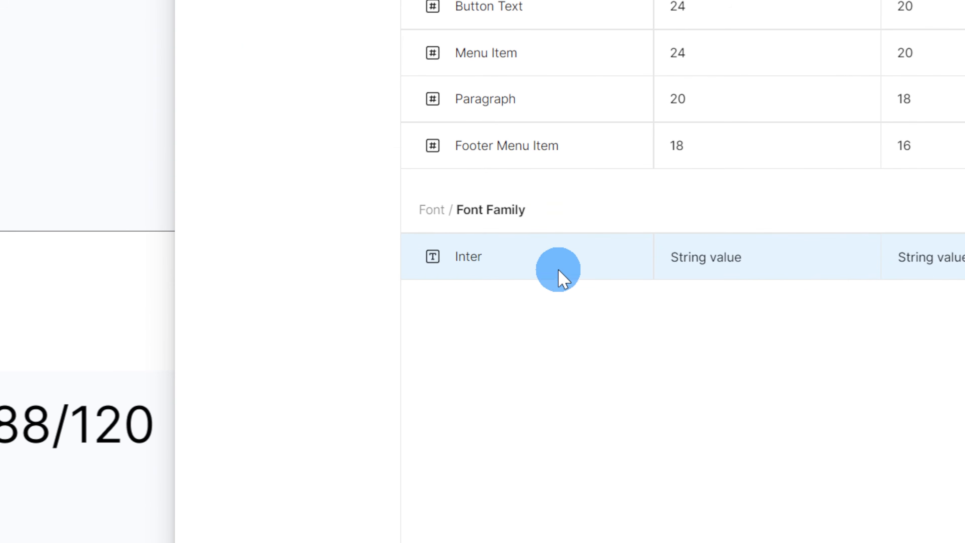
pyautogui.doubleClick(510, 259)
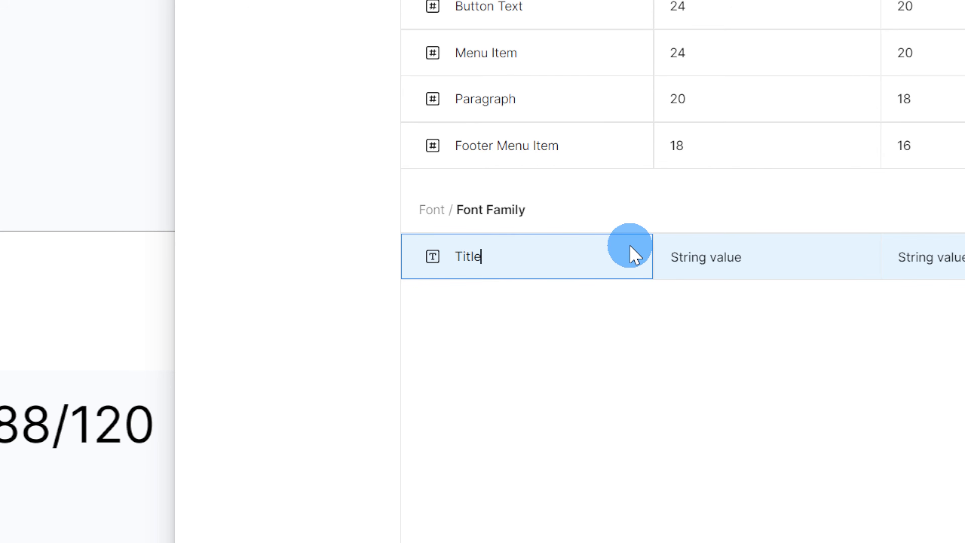
# - Set the Title font family variable to Inter in the Desktop, Tablet and Mobile modes
pyautogui.doubleClick(796, 265)
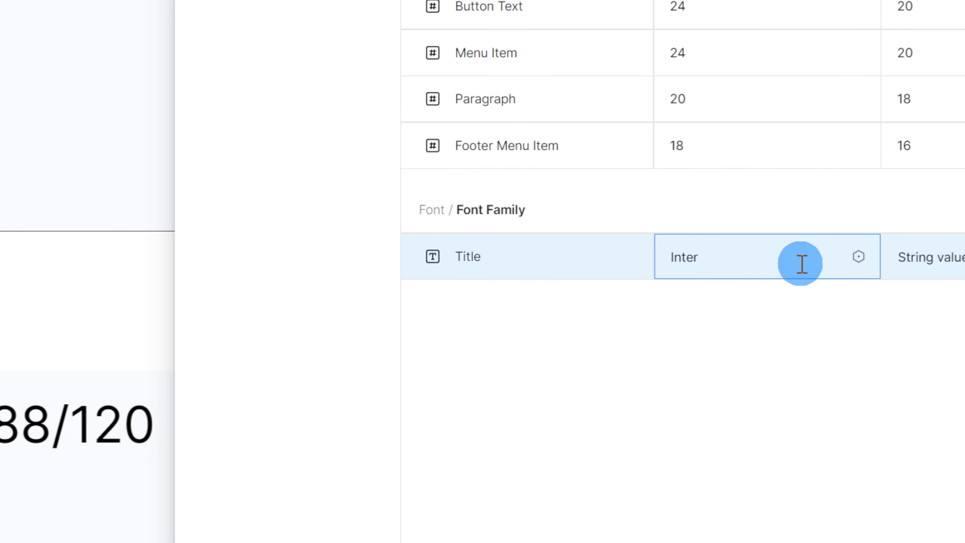
pyautogui.doubleClick(942, 260)
pyautogui.write('Int')
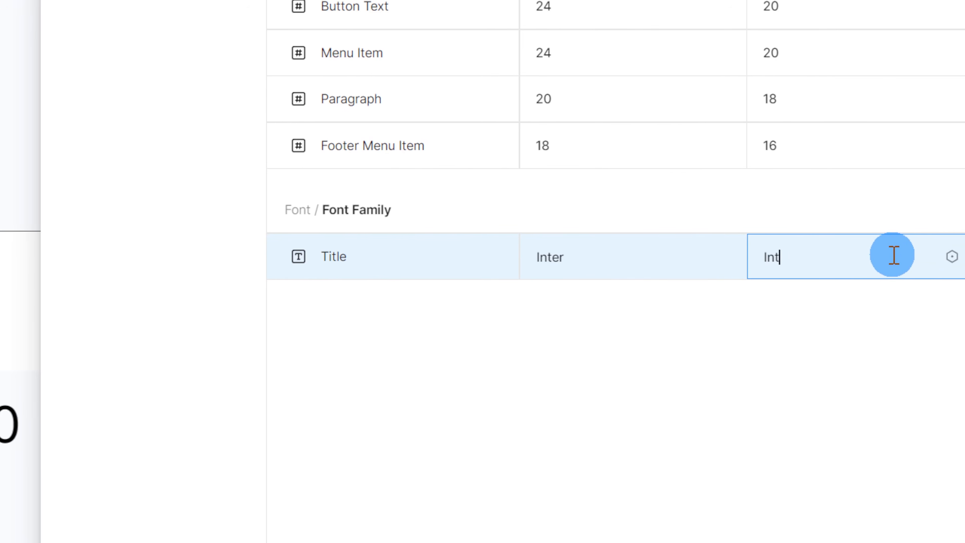
pyautogui.write('er')
pyautogui.press('Tab')
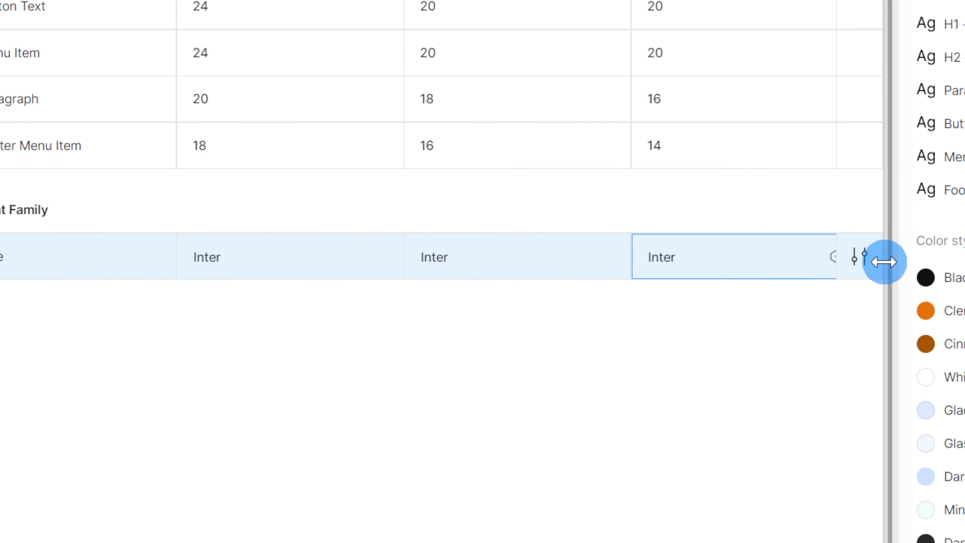
pyautogui.click(707, 354)
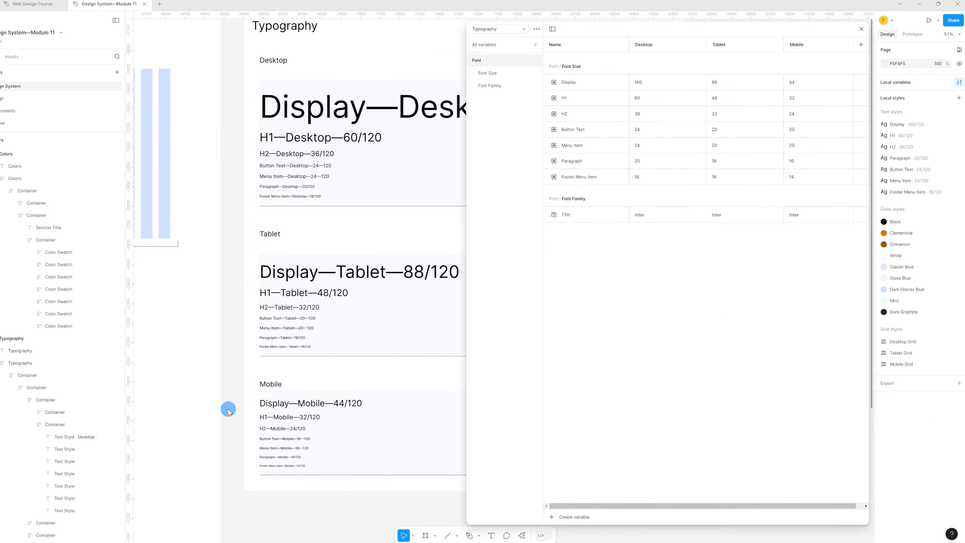
# - Duplicate the Title font family variable and name the copy Body
pyautogui.click(585, 215)
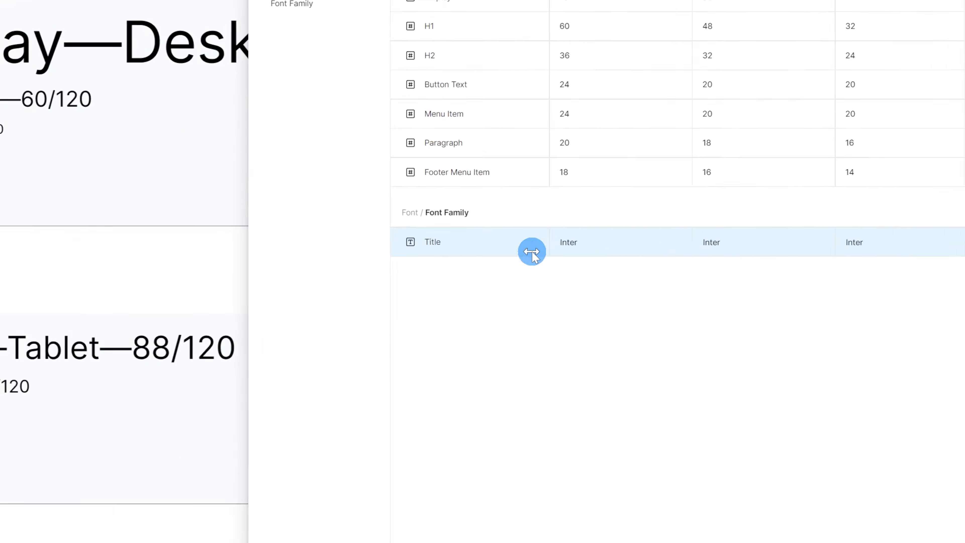
pyautogui.rightClick(459, 239)
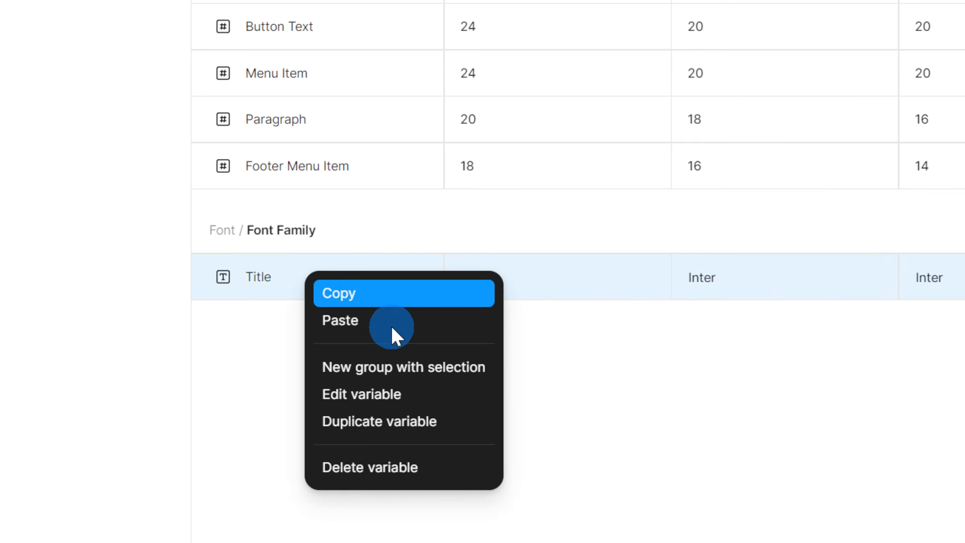
pyautogui.click(406, 422)
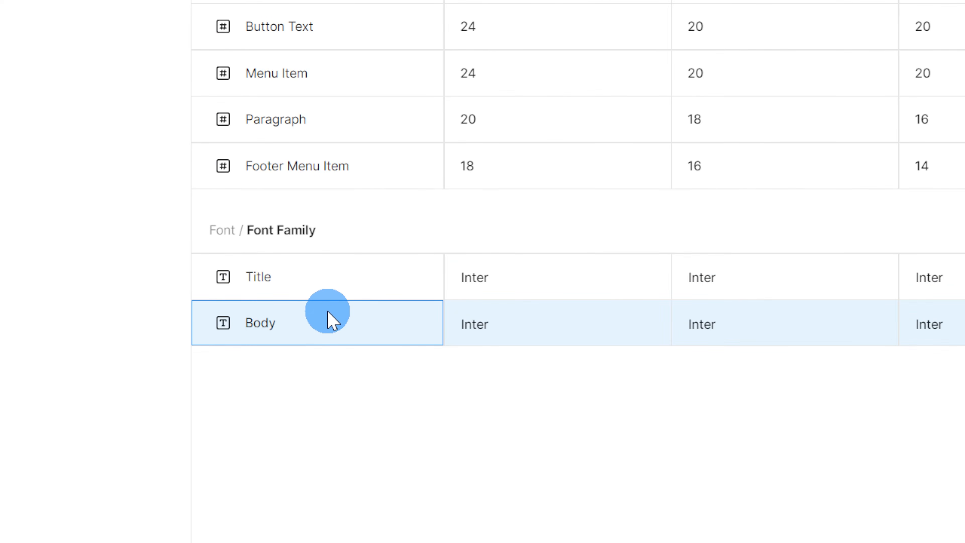
pyautogui.click(398, 532)
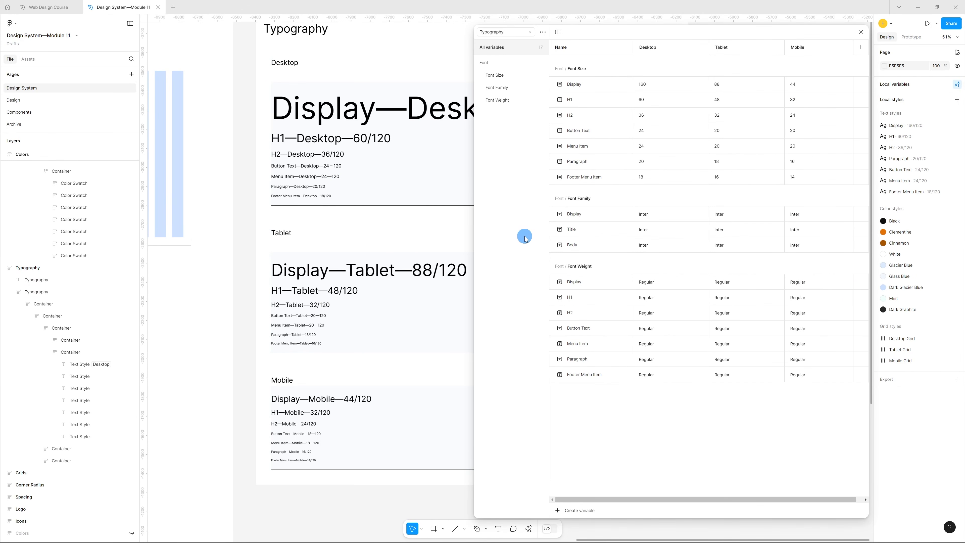
# - Close the variables window and bind the Display text style's font family to the Font/Font Family/Display variable
pyautogui.click(862, 33)
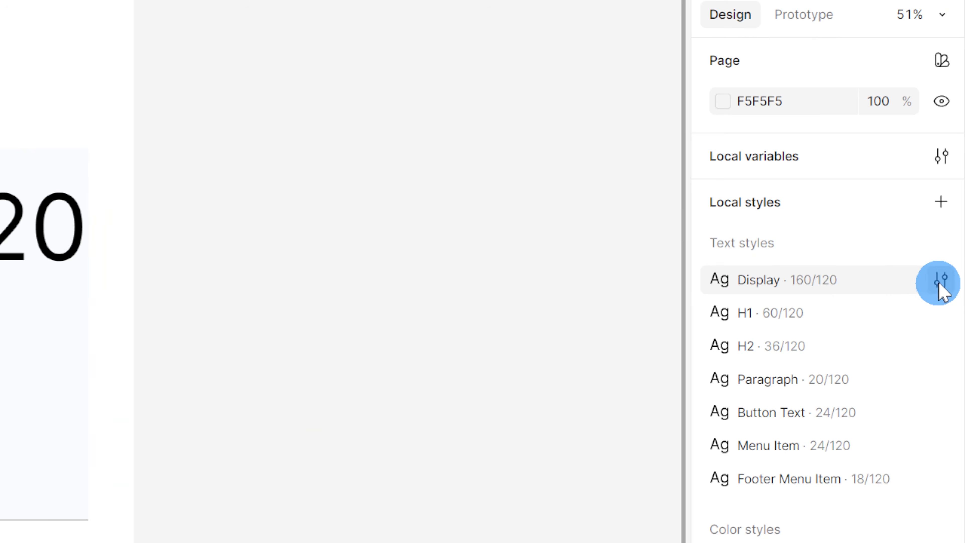
pyautogui.click(939, 282)
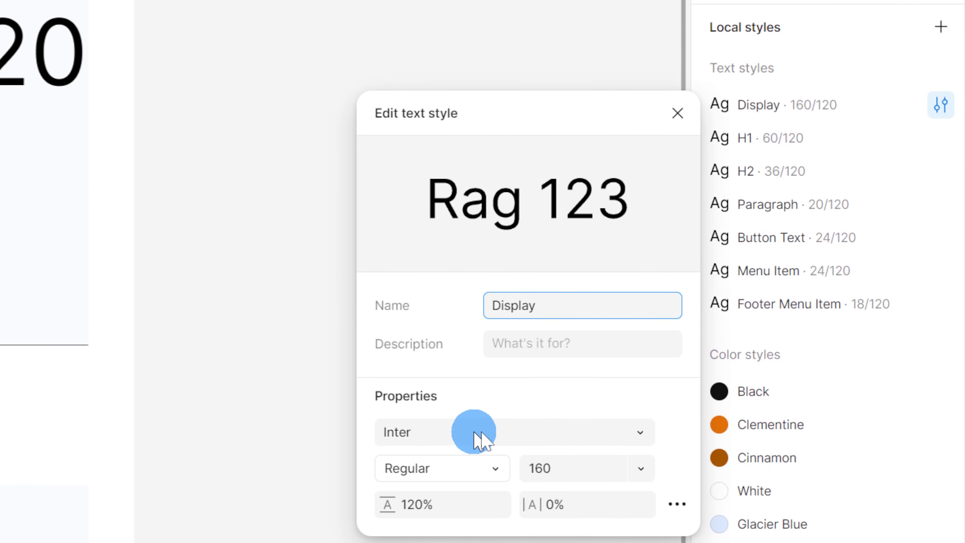
pyautogui.click(590, 395)
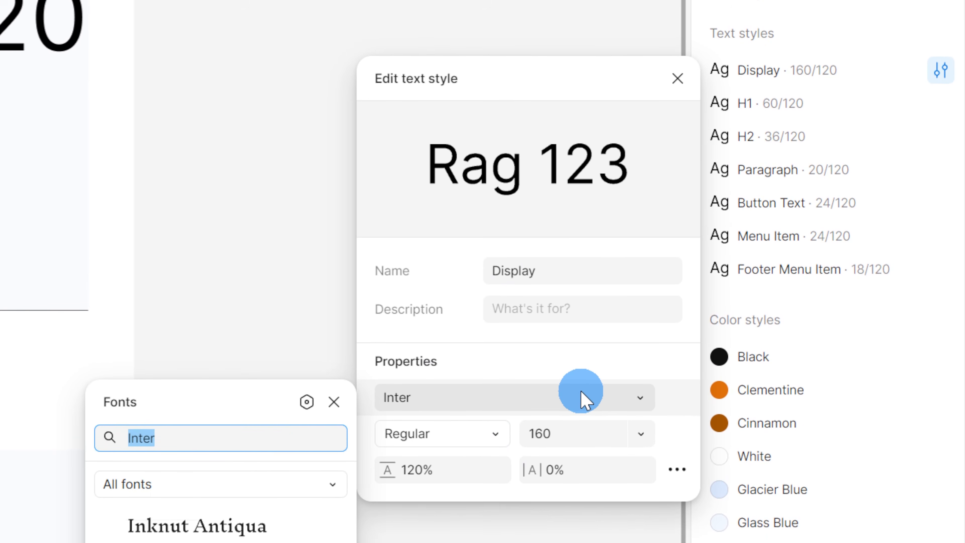
pyautogui.click(307, 399)
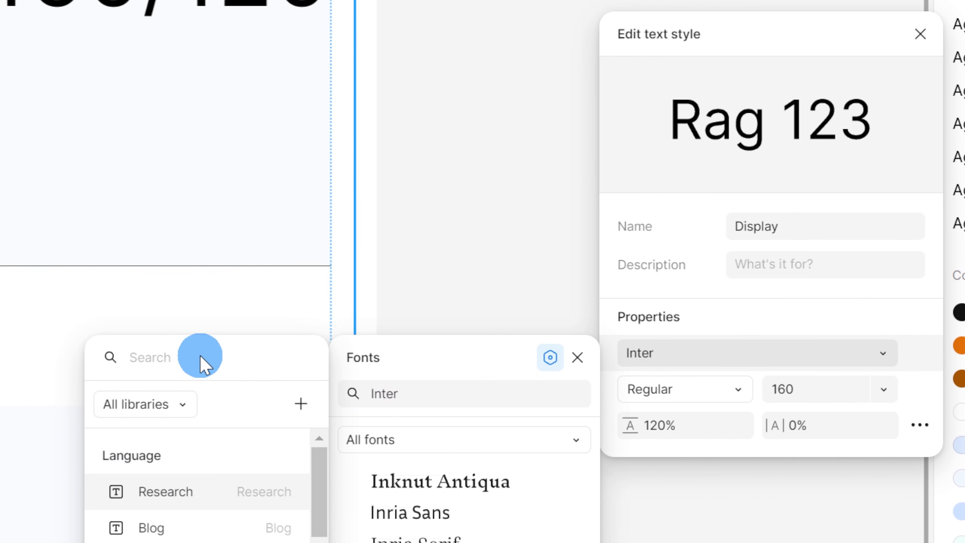
pyautogui.write('Font Family')
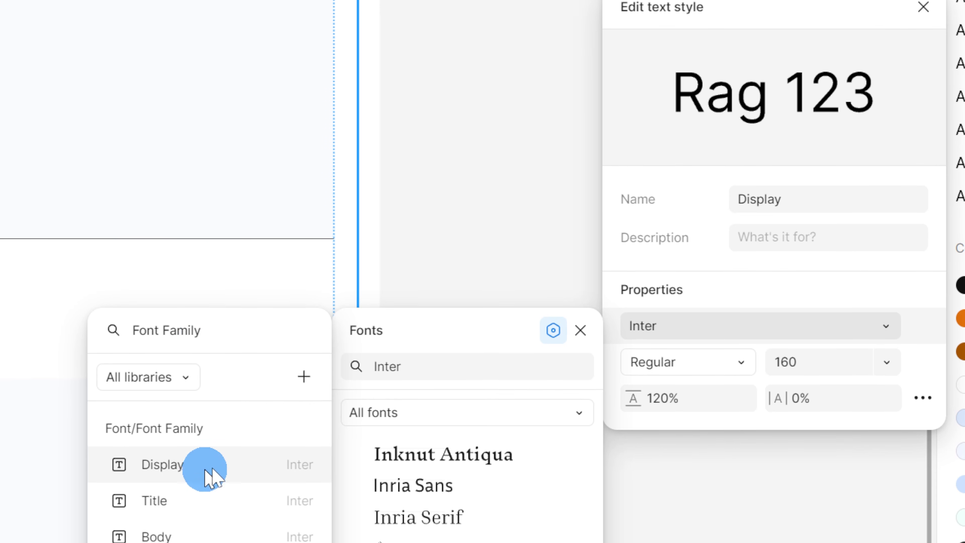
pyautogui.click(198, 494)
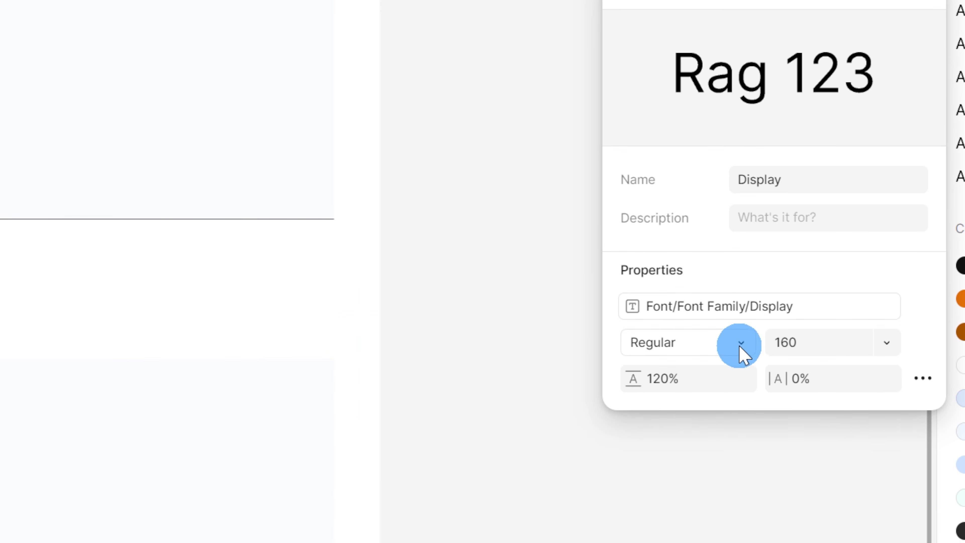
# - Bind the Display text style's font weight to the Font/Font Weight/Display variable
pyautogui.click(740, 350)
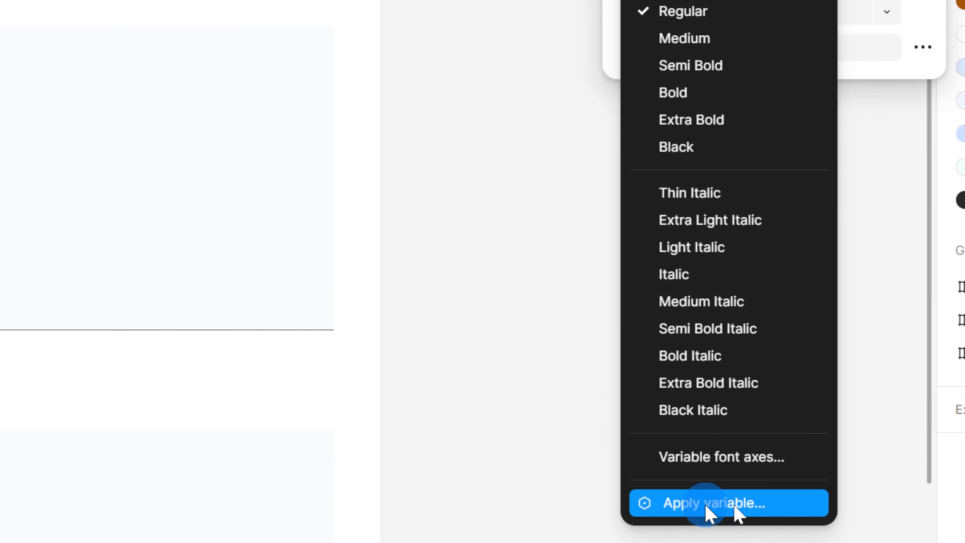
pyautogui.click(736, 470)
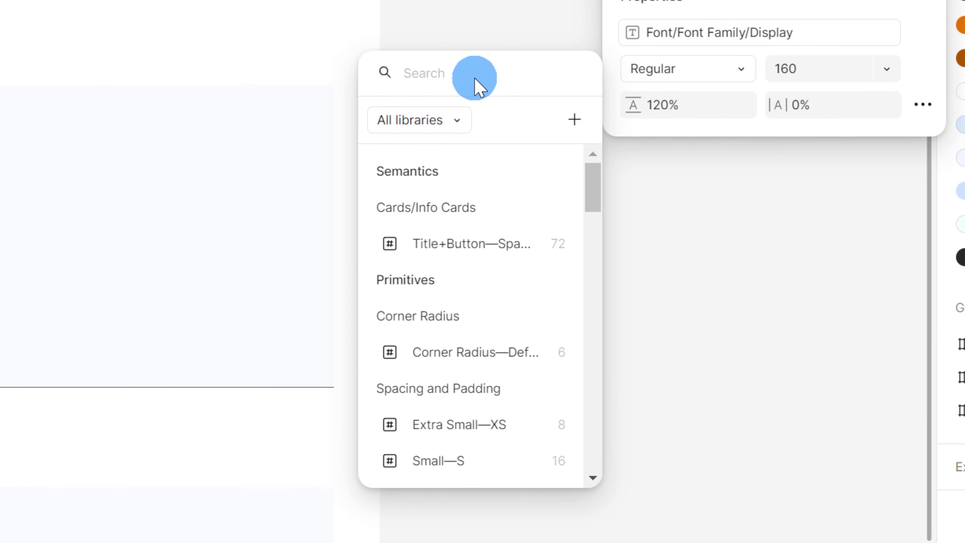
pyautogui.write('Font Weight')
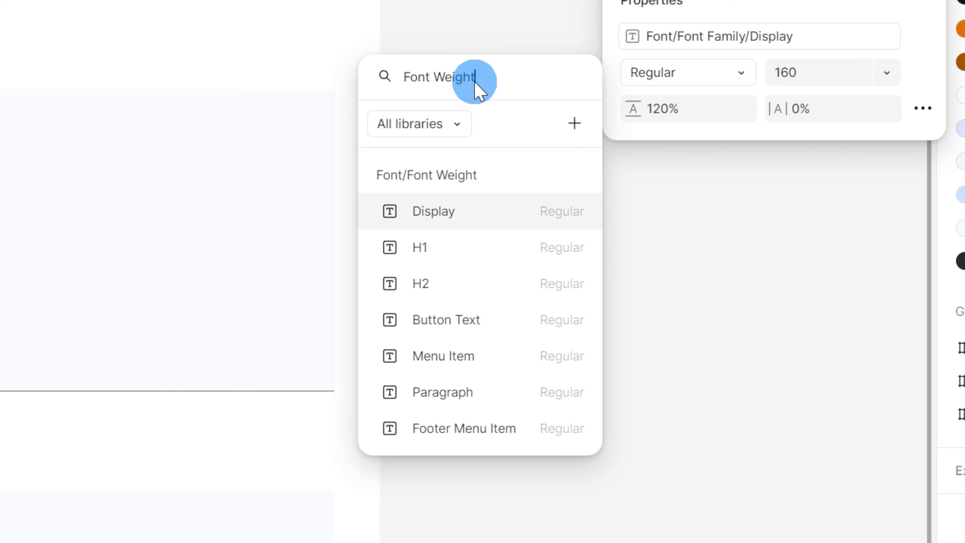
pyautogui.click(528, 223)
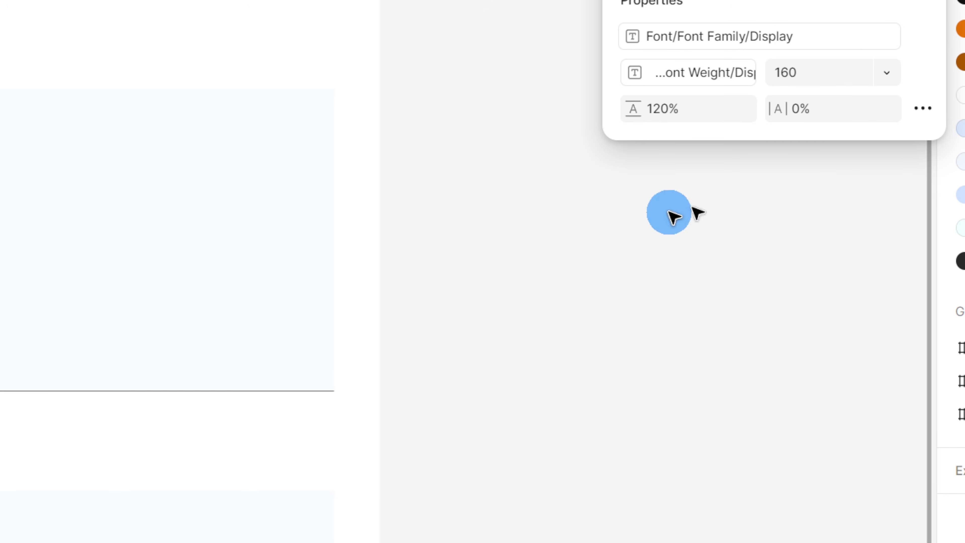
# - Bind the Display text style's font size to the Font/Font Size/Display variable
pyautogui.click(883, 73)
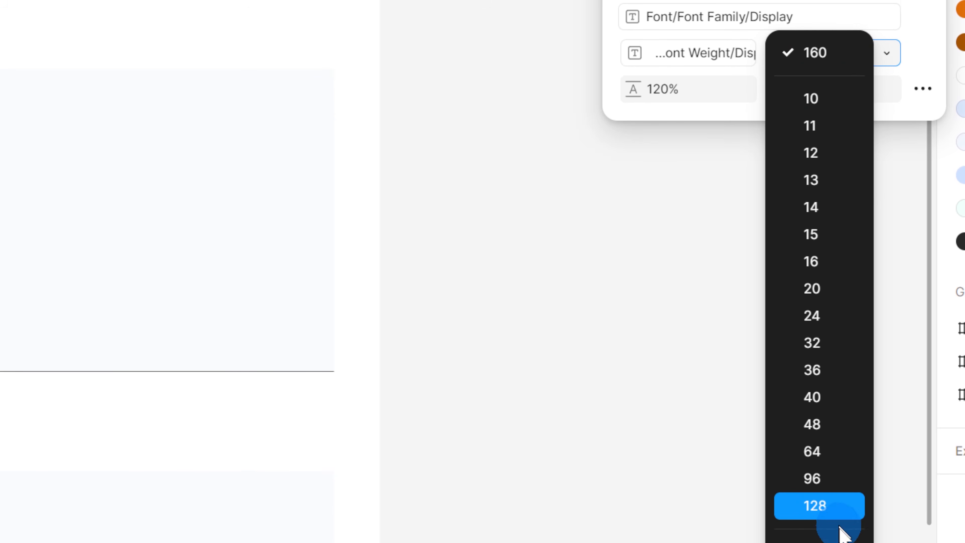
pyautogui.click(838, 487)
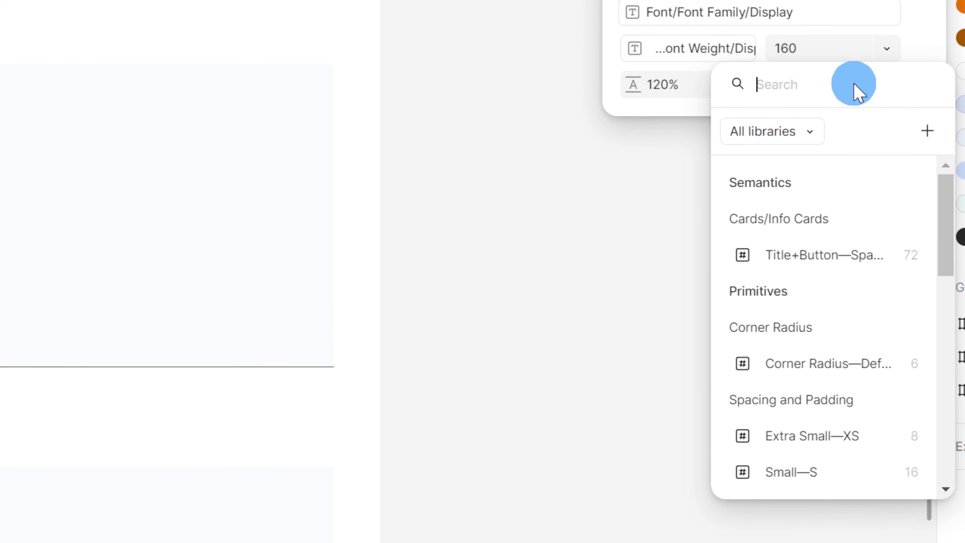
pyautogui.write('Font Size')
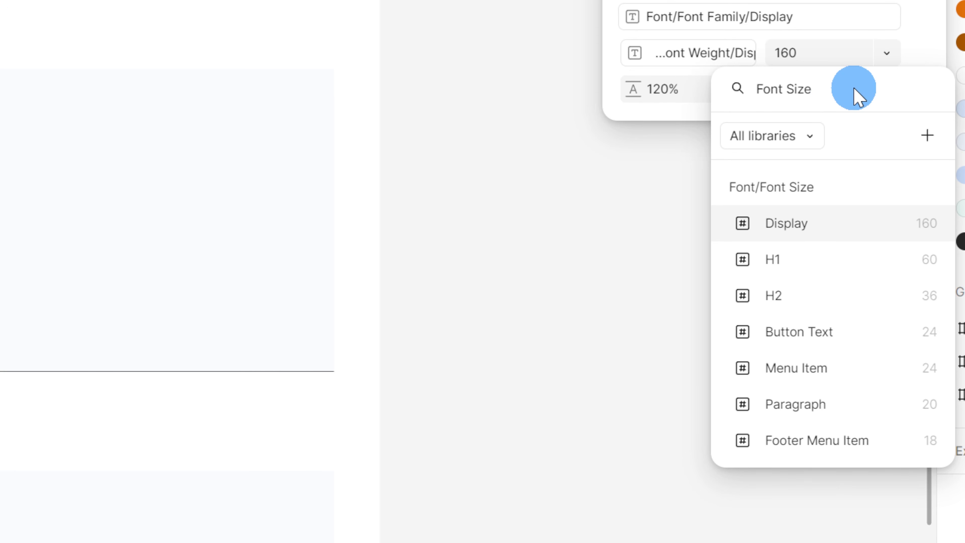
pyautogui.click(821, 240)
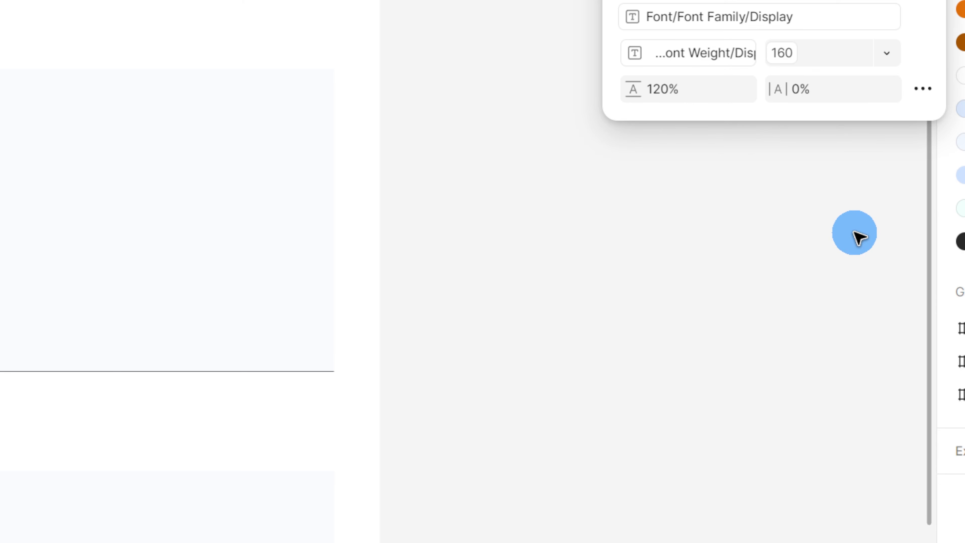
# - Open the H1 text style for editing and bind its font family to the Font/Font Family/Title variable
pyautogui.click(889, 47)
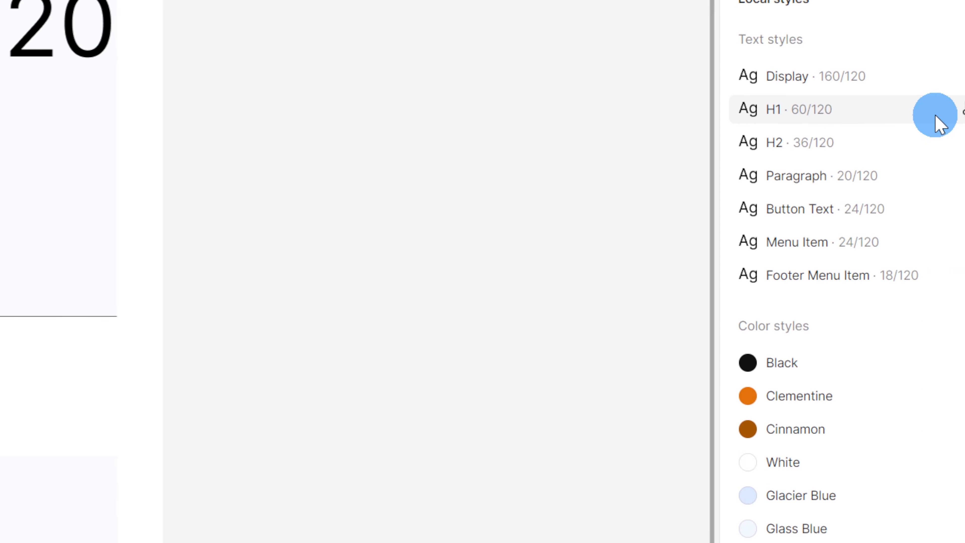
pyautogui.click(963, 111)
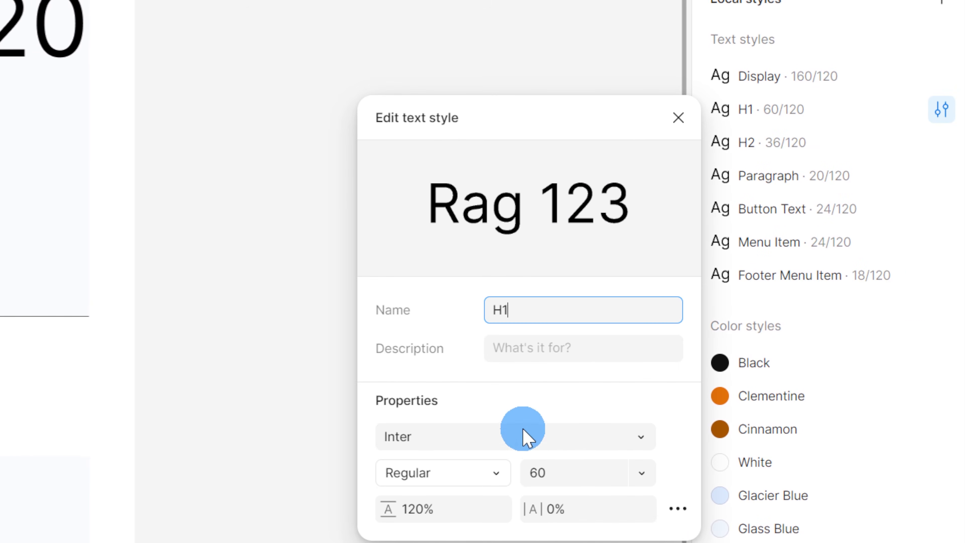
pyautogui.click(523, 430)
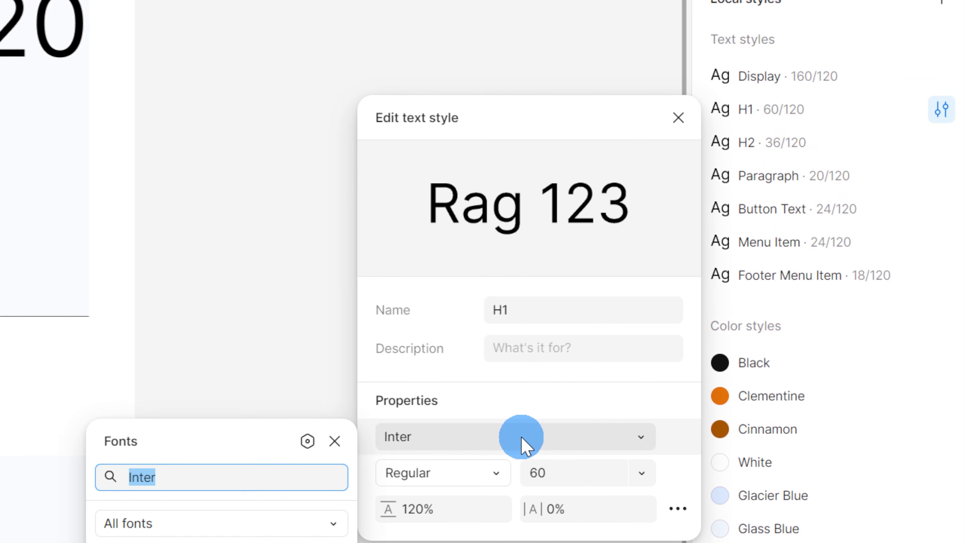
pyautogui.click(308, 411)
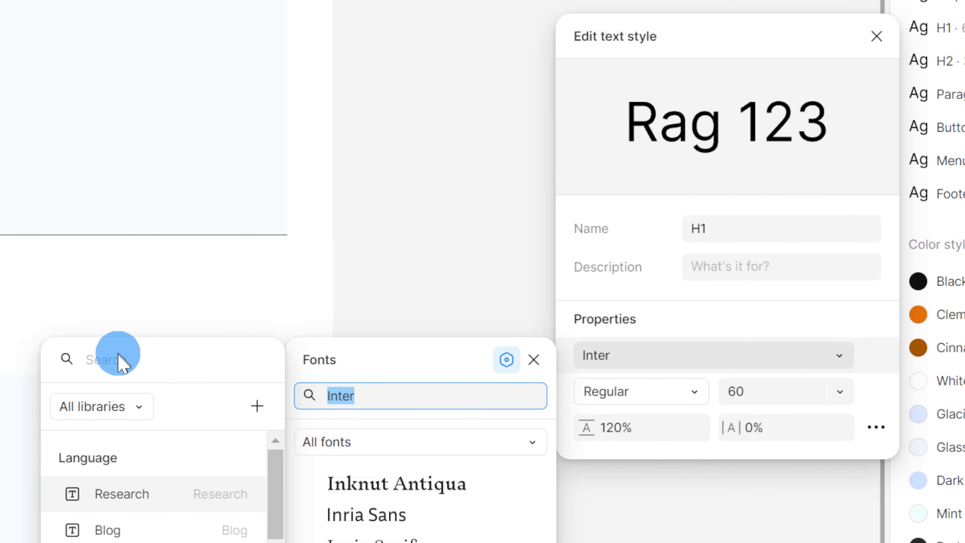
pyautogui.click(150, 360)
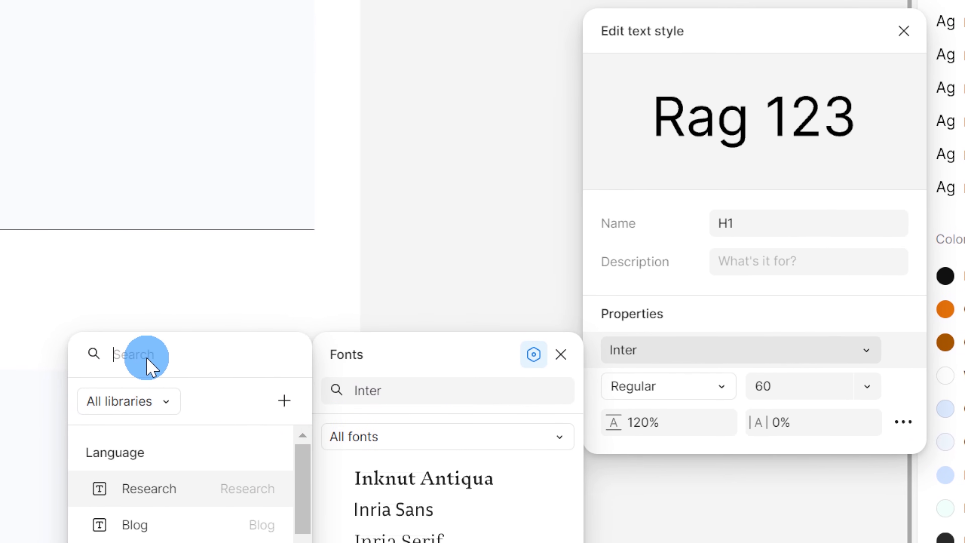
pyautogui.write('Font Family')
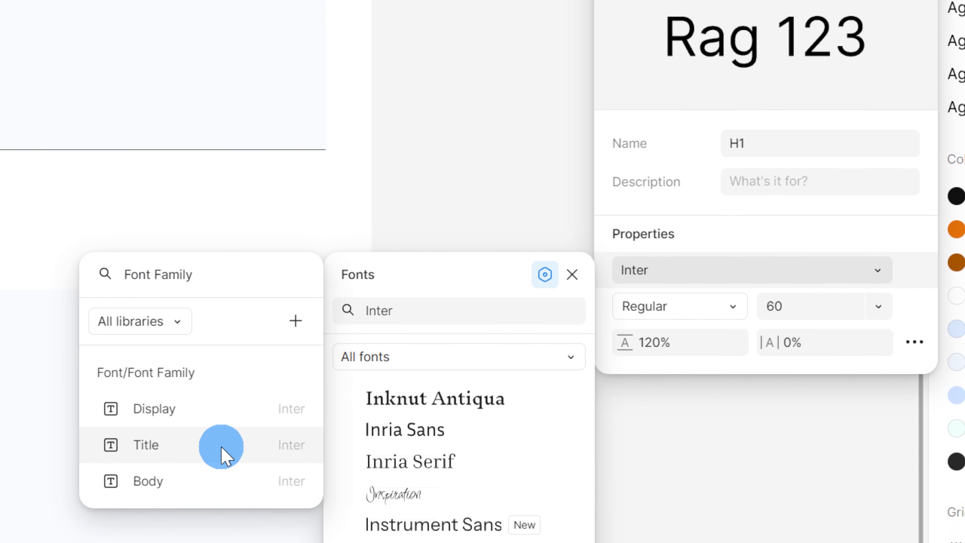
pyautogui.click(189, 455)
# - Bind the H1 text style's font weight to the Font/Font Weight/H1 variable
pyautogui.click(728, 310)
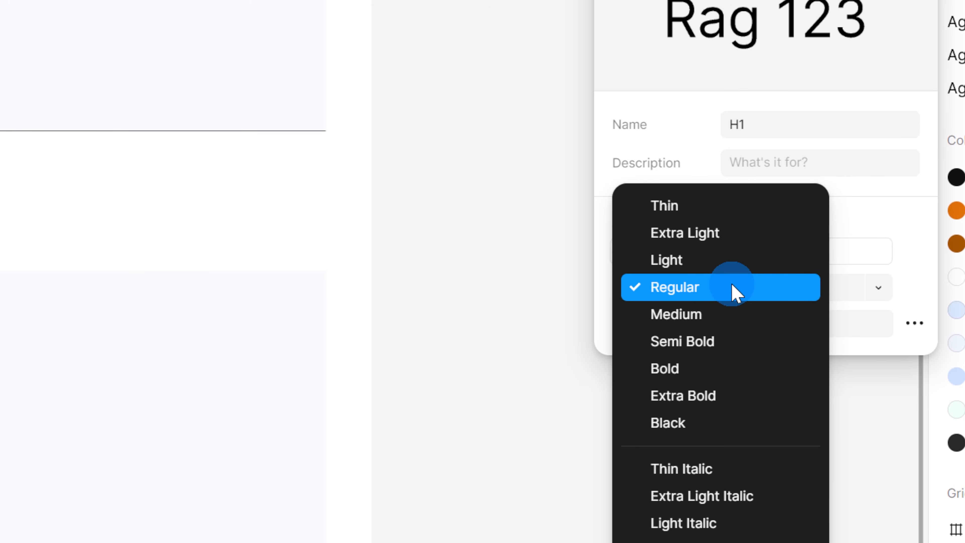
pyautogui.click(728, 485)
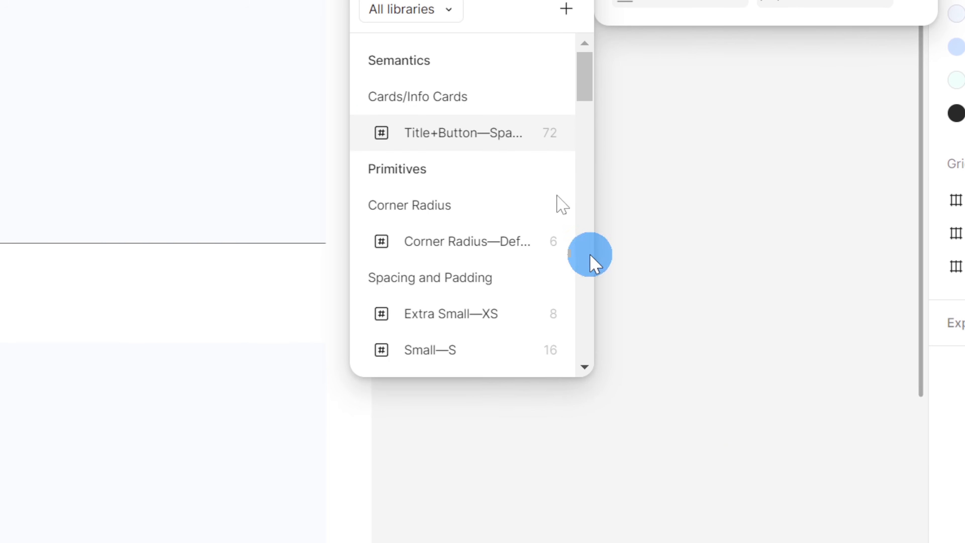
pyautogui.click(452, 34)
pyautogui.write('Font ')
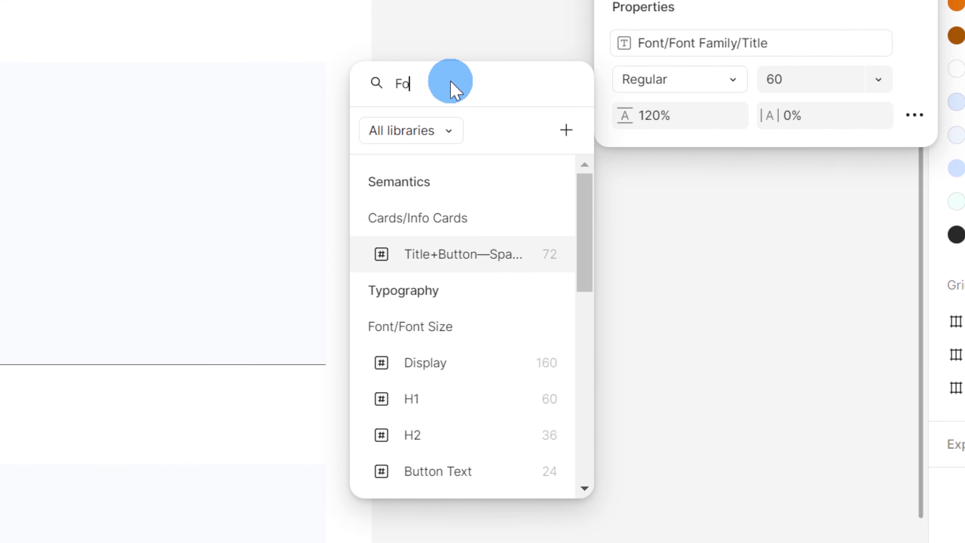
pyautogui.write('Weight')
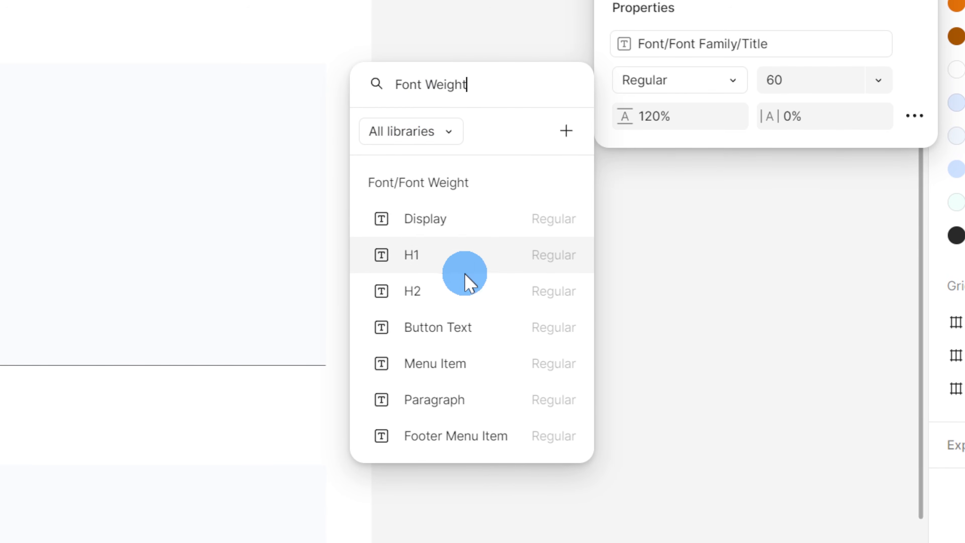
pyautogui.click(469, 260)
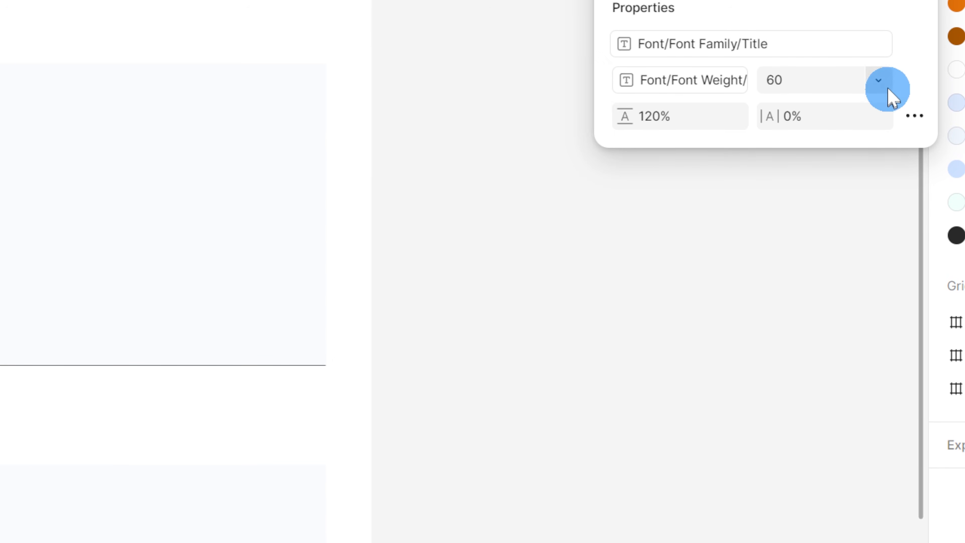
# - Bind the H1 text style's font size to the Font/Font Size/H1 variable
pyautogui.click(889, 89)
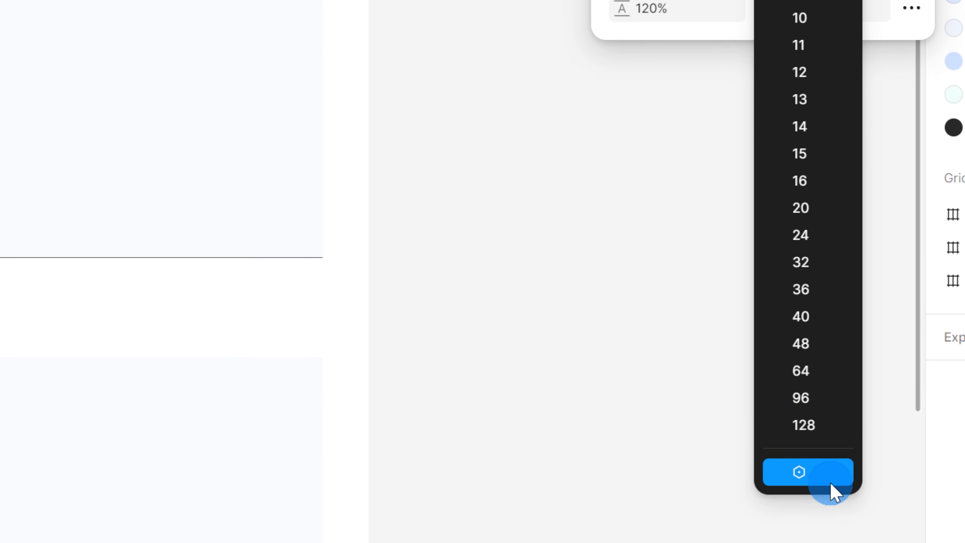
pyautogui.click(817, 475)
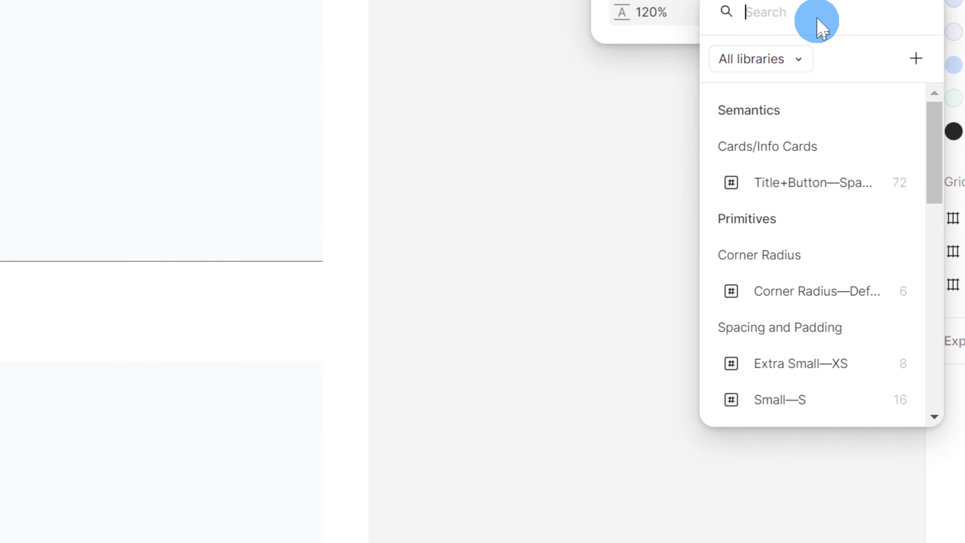
pyautogui.write('Font Size')
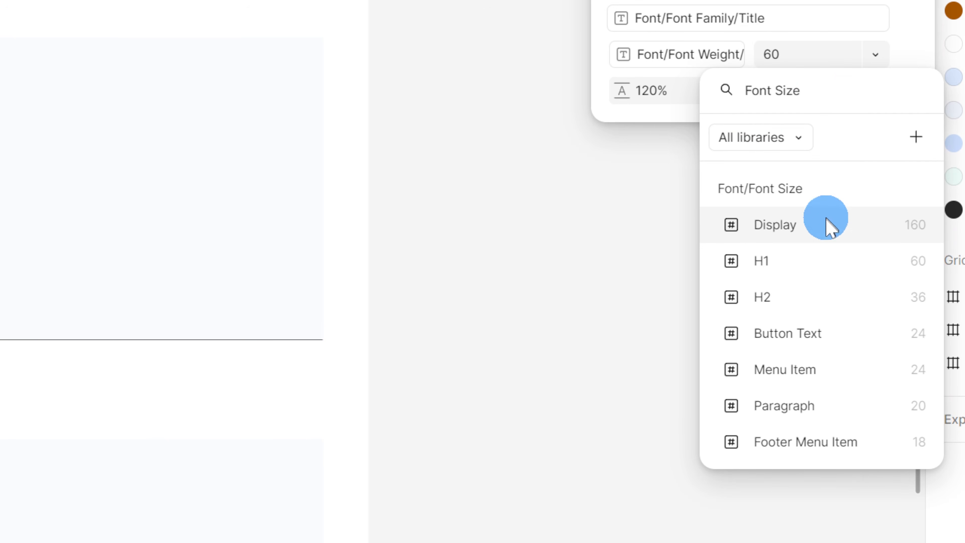
pyautogui.click(821, 266)
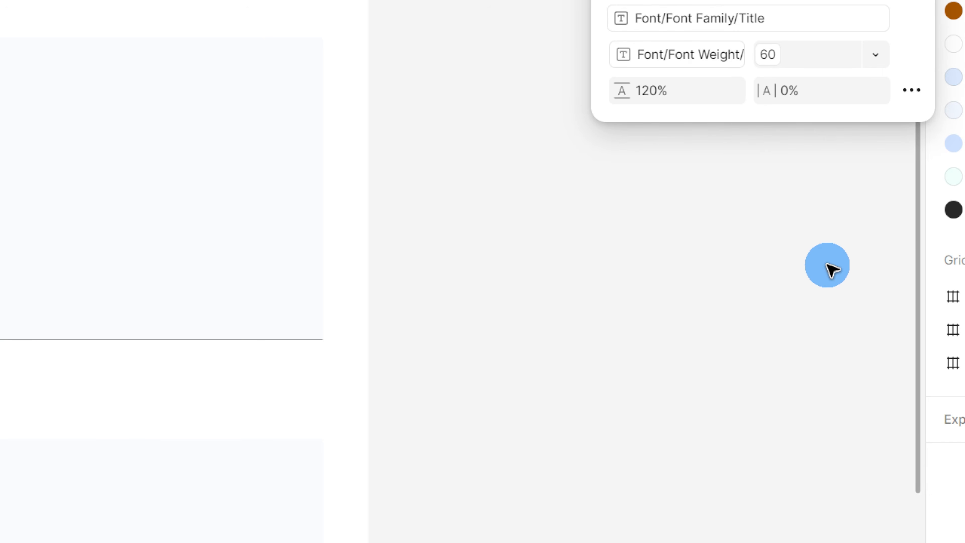
pyautogui.click(886, 58)
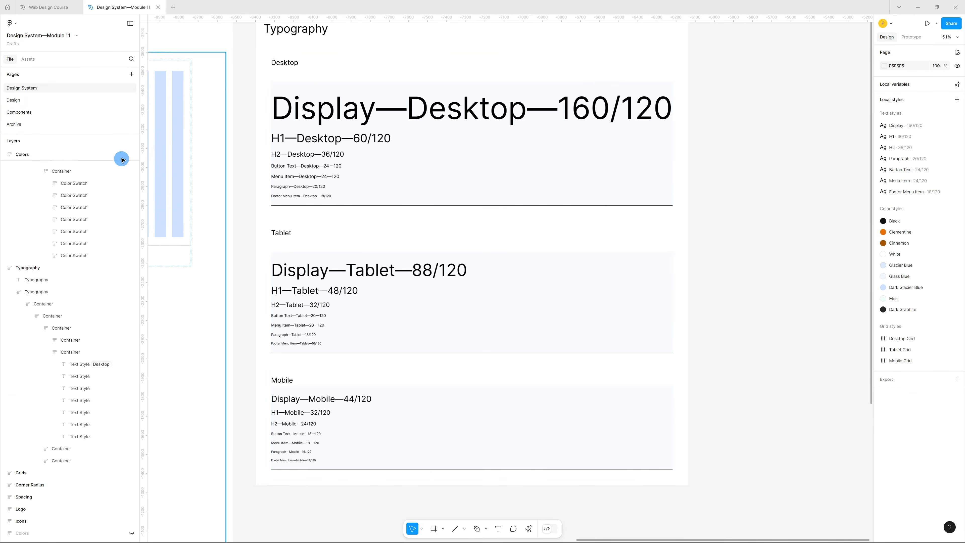
# - On the Components page, set the Typography variable mode of the desktop header, footer and info card variants to Desktop
pyautogui.click(47, 113)
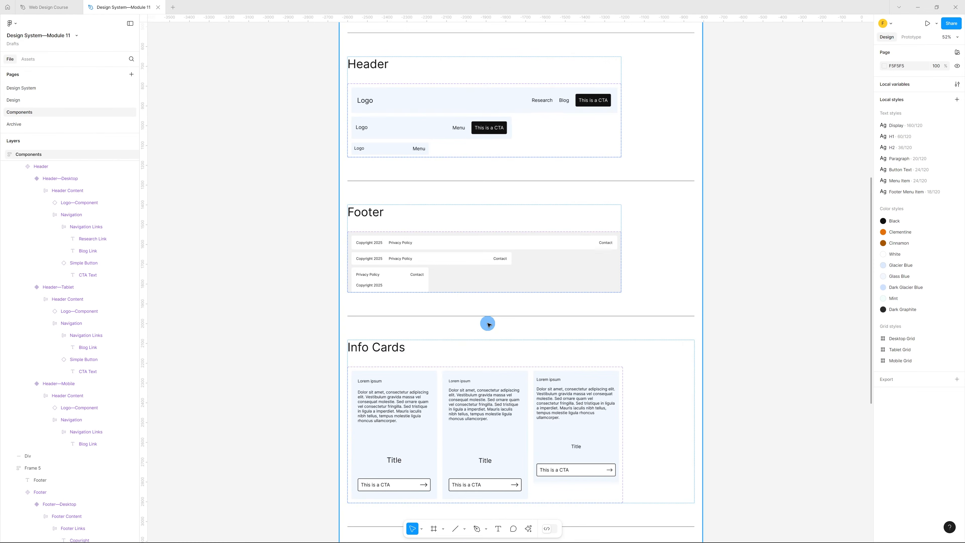
pyautogui.click(594, 293)
pyautogui.click(507, 197)
pyautogui.click(472, 145)
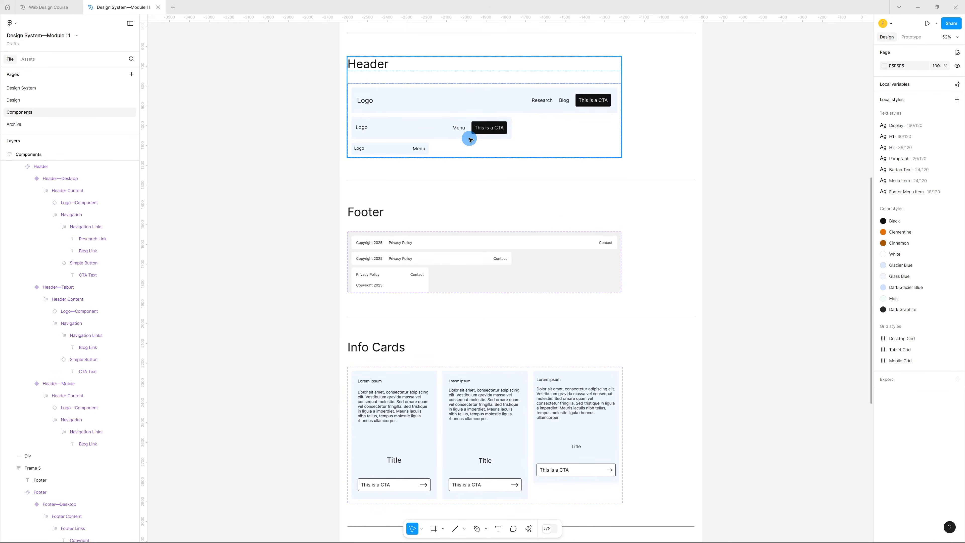
pyautogui.click(459, 101)
pyautogui.keyDown('shift'); pyautogui.click(467, 243); pyautogui.keyUp('shift')
pyautogui.keyDown('shift'); pyautogui.click(418, 380); pyautogui.keyUp('shift')
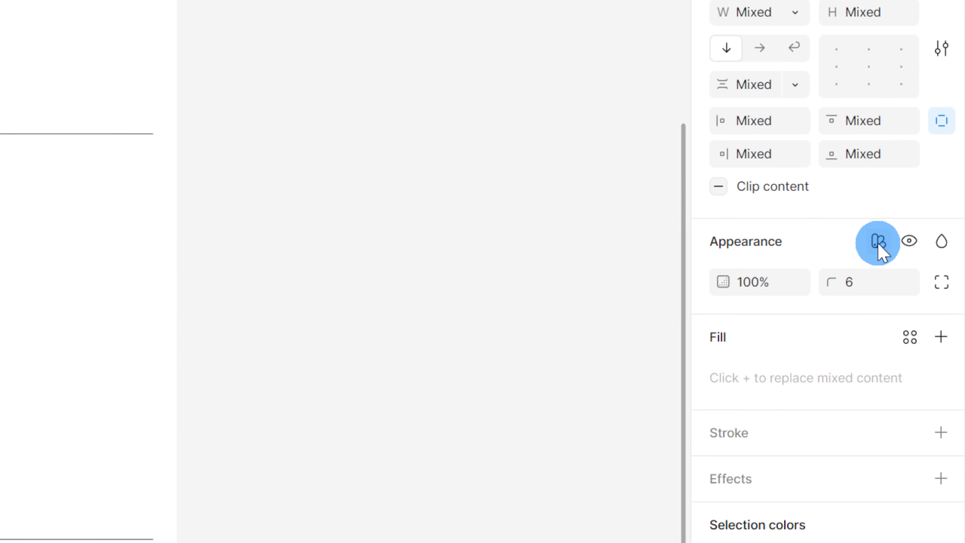
pyautogui.click(879, 243)
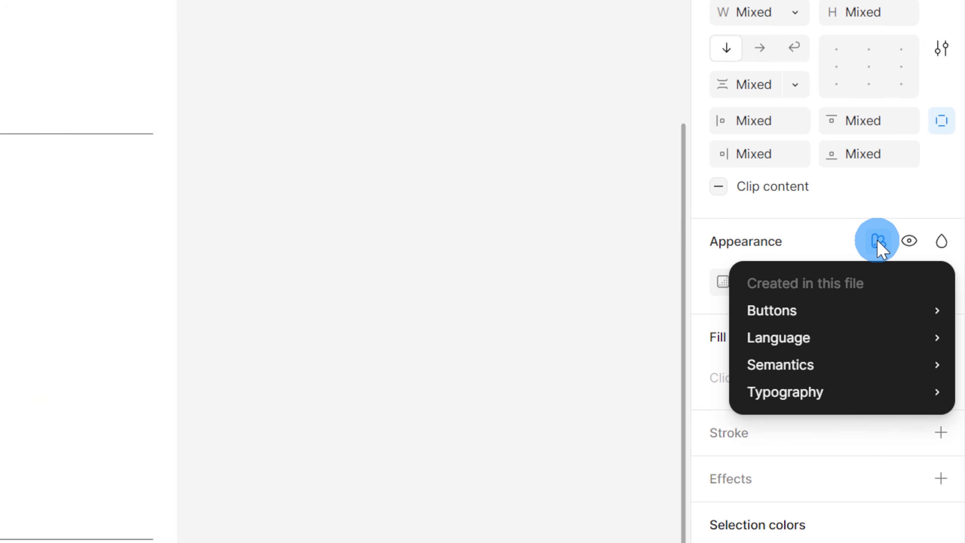
pyautogui.click(813, 391)
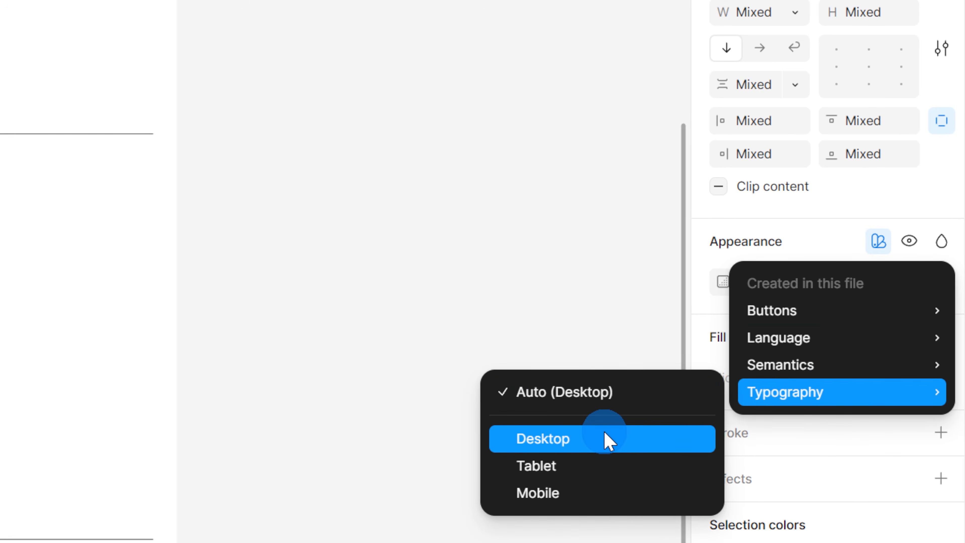
pyautogui.click(608, 439)
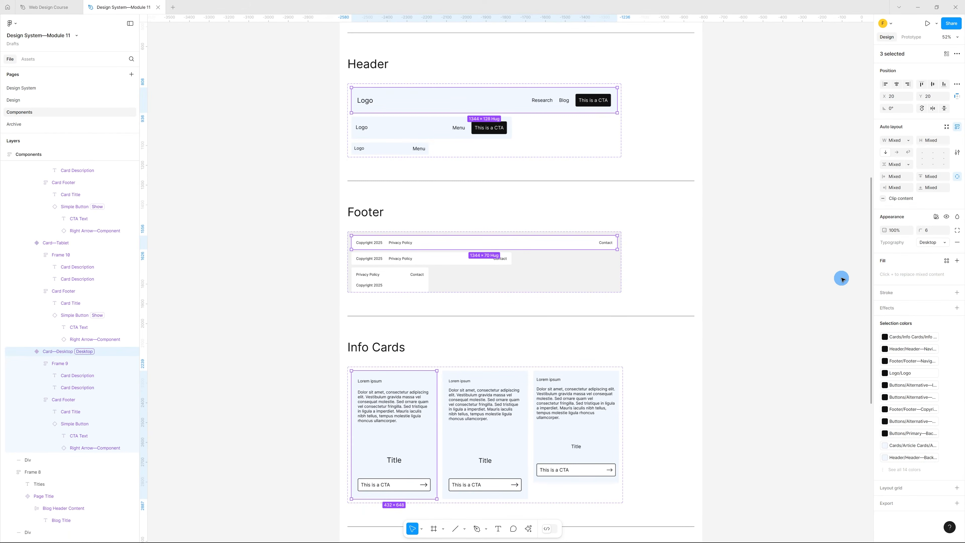
pyautogui.click(361, 319)
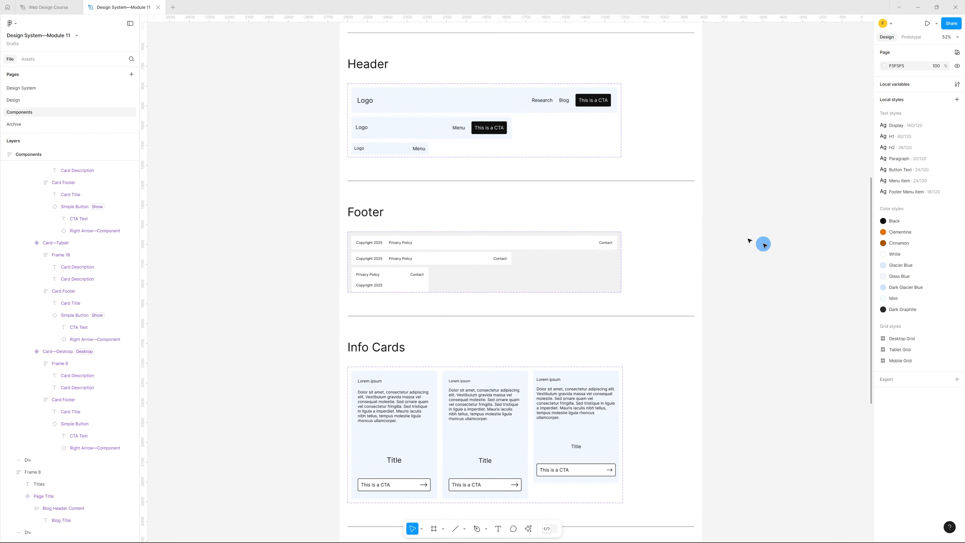
# - Set the Typography variable mode of the tablet header, footer and info card variants to Tablet
pyautogui.click(392, 125)
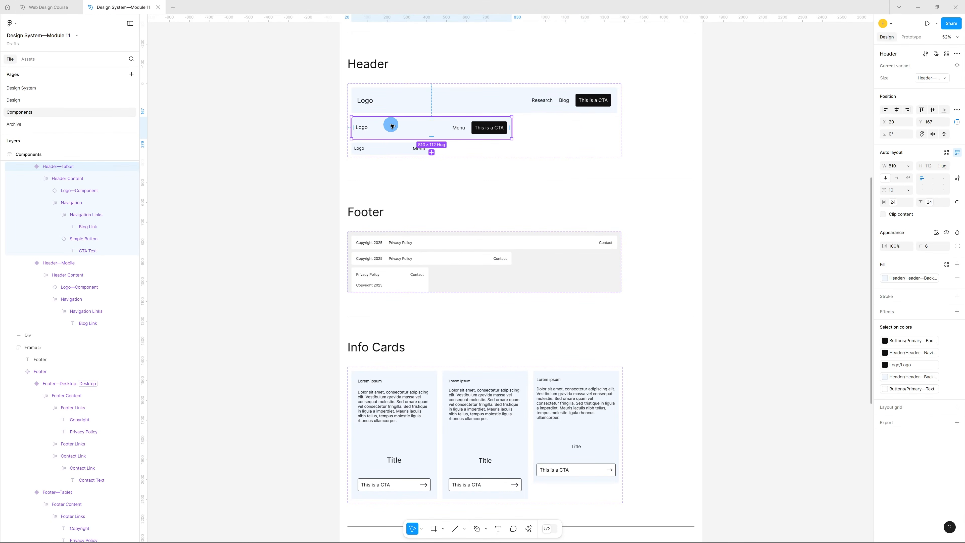
pyautogui.keyDown('shift'); pyautogui.click(428, 258); pyautogui.keyUp('shift')
pyautogui.keyDown('shift'); pyautogui.click(488, 384); pyautogui.keyUp('shift')
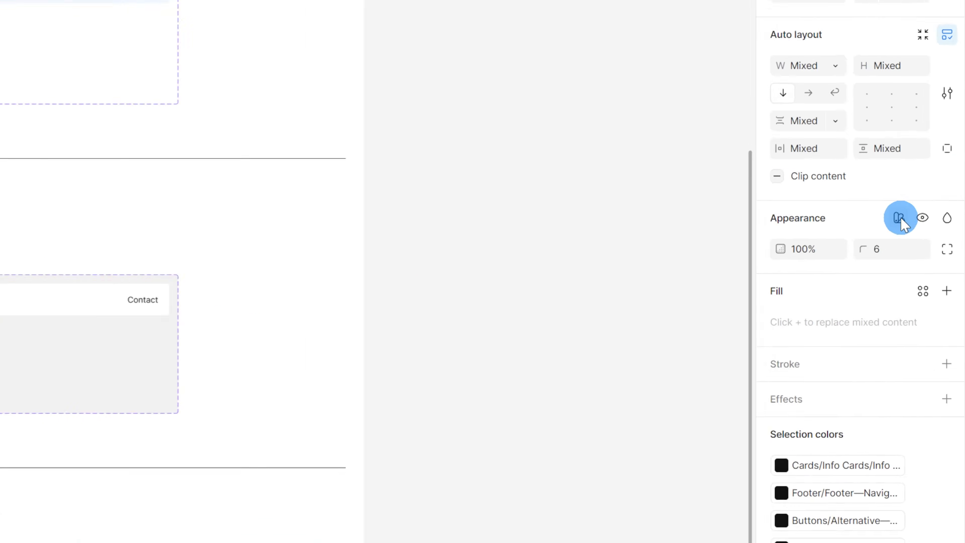
pyautogui.click(937, 207)
pyautogui.moveTo(922, 251)
pyautogui.moveTo(834, 376)
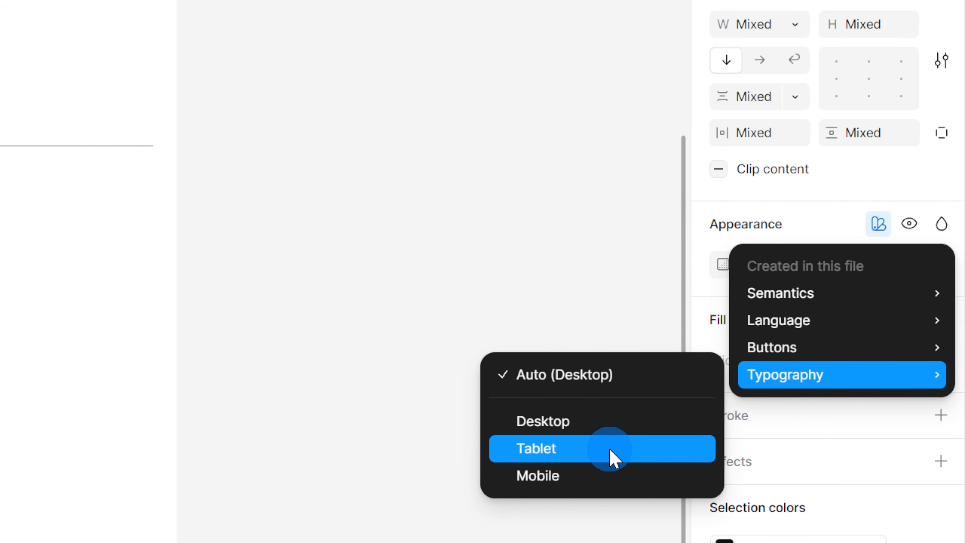
pyautogui.click(612, 451)
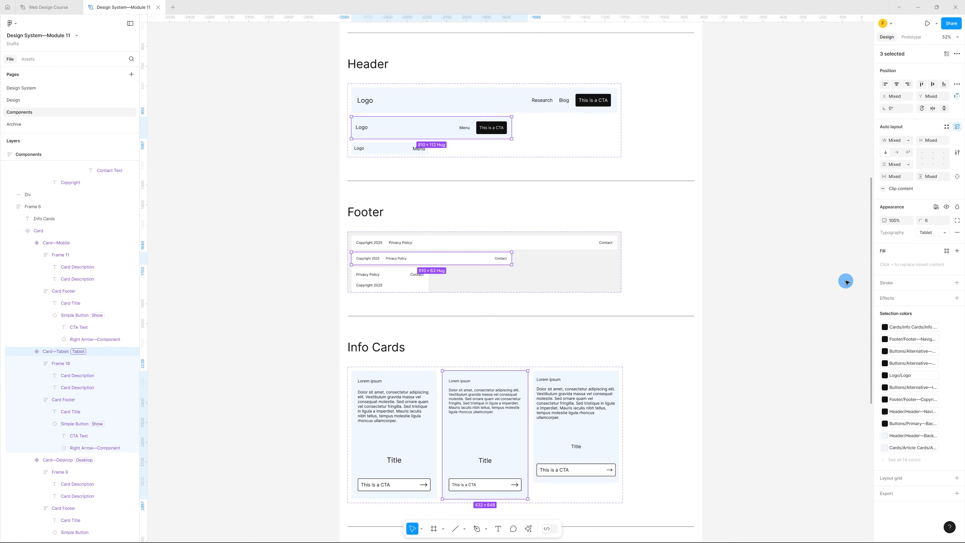
pyautogui.click(846, 281)
# - Set the Typography variable mode of the mobile header, footer and info card variants to Mobile
pyautogui.click(389, 149)
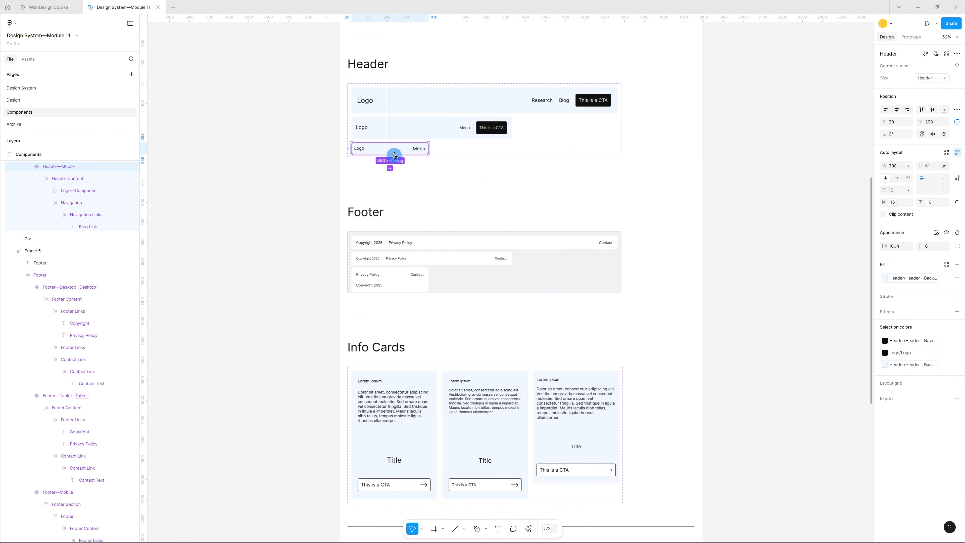
pyautogui.keyDown('shift'); pyautogui.click(411, 286); pyautogui.keyUp('shift')
pyautogui.keyDown('shift'); pyautogui.click(588, 437); pyautogui.keyUp('shift')
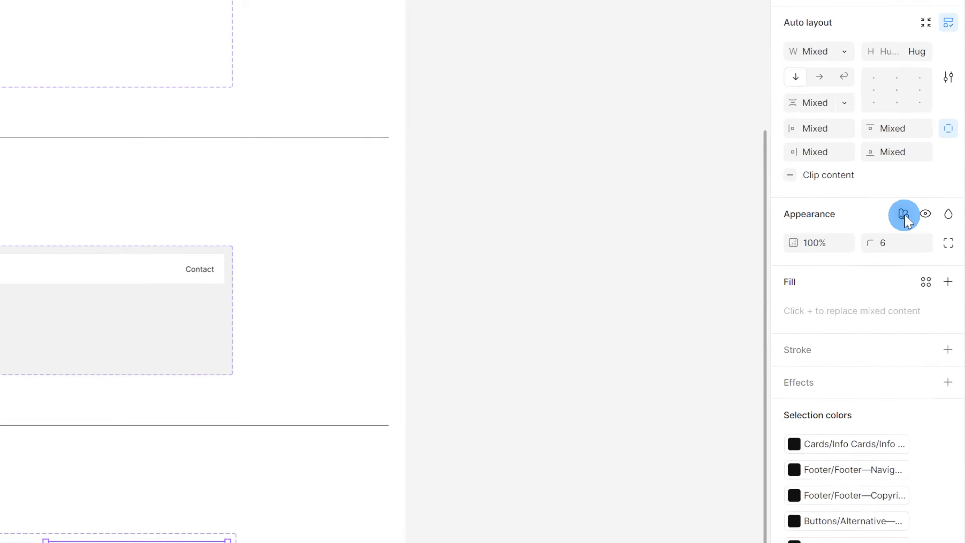
pyautogui.click(937, 217)
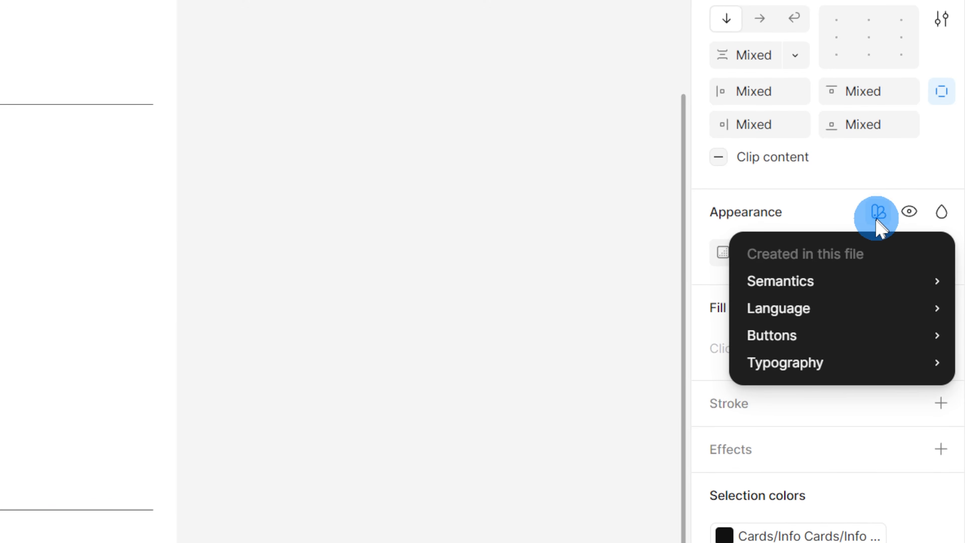
pyautogui.moveTo(924, 268)
pyautogui.click(547, 464)
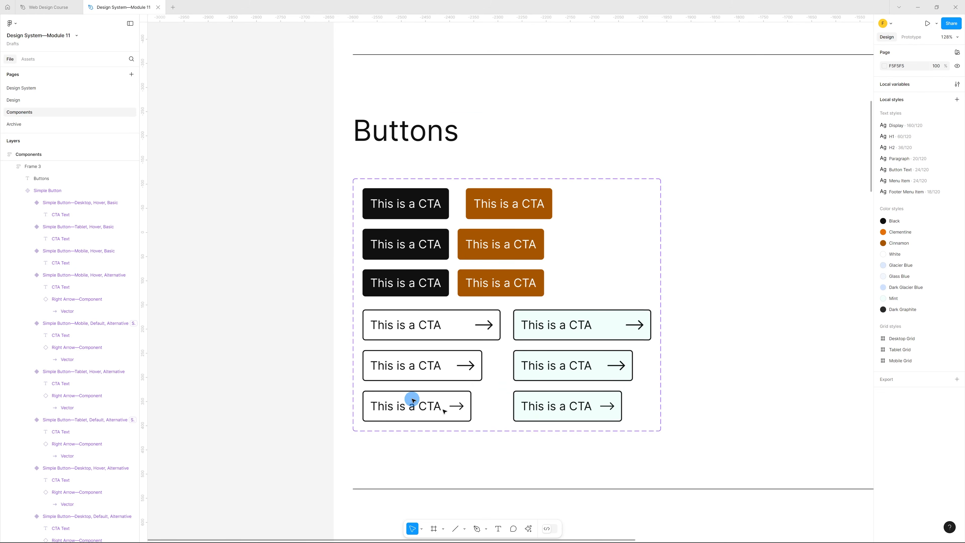
# - Set the Typography variable mode of the four desktop Simple Button variants, basic and alternative in both states, to Desktop
pyautogui.click(413, 400)
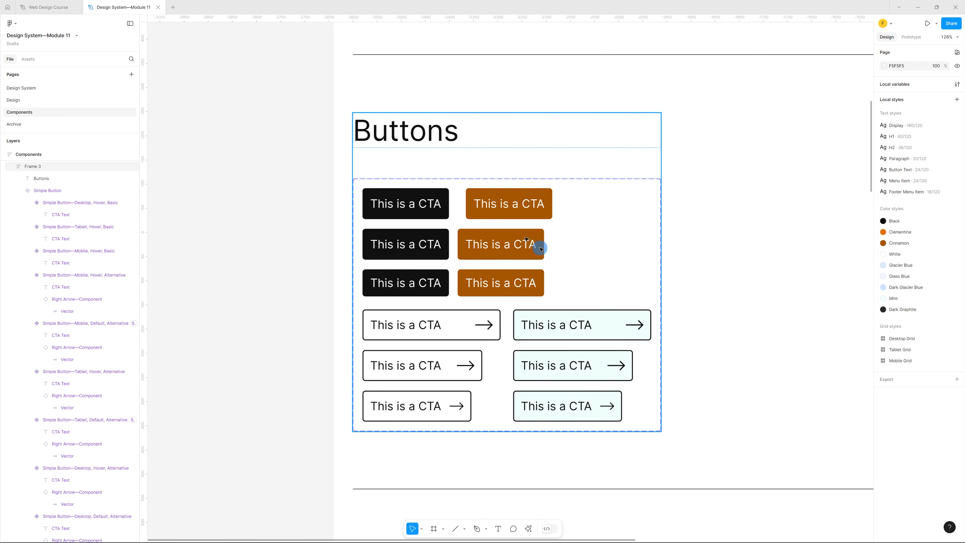
pyautogui.click(435, 197)
pyautogui.keyDown('shift'); pyautogui.click(496, 195); pyautogui.keyUp('shift')
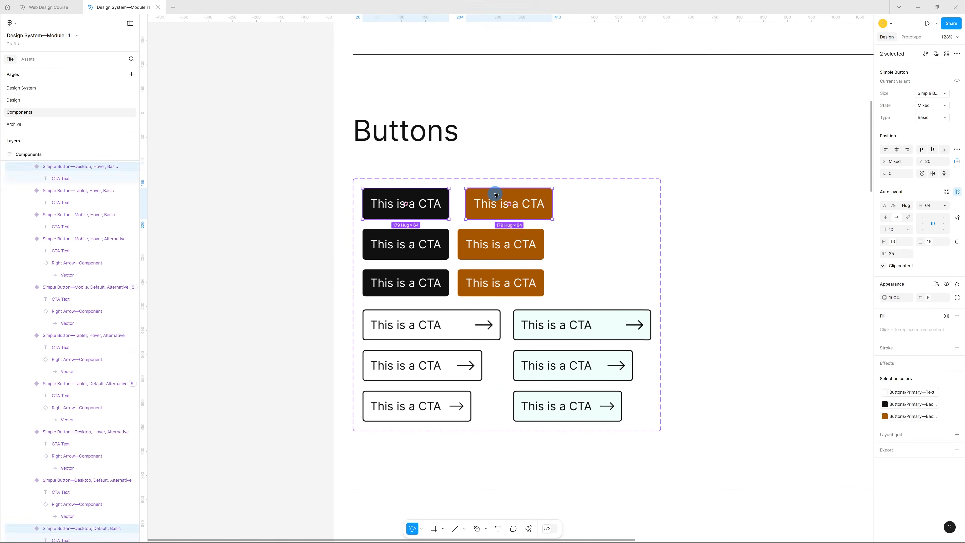
pyautogui.keyDown('shift'); pyautogui.click(457, 311); pyautogui.keyUp('shift')
pyautogui.keyDown('shift'); pyautogui.click(566, 315); pyautogui.keyUp('shift')
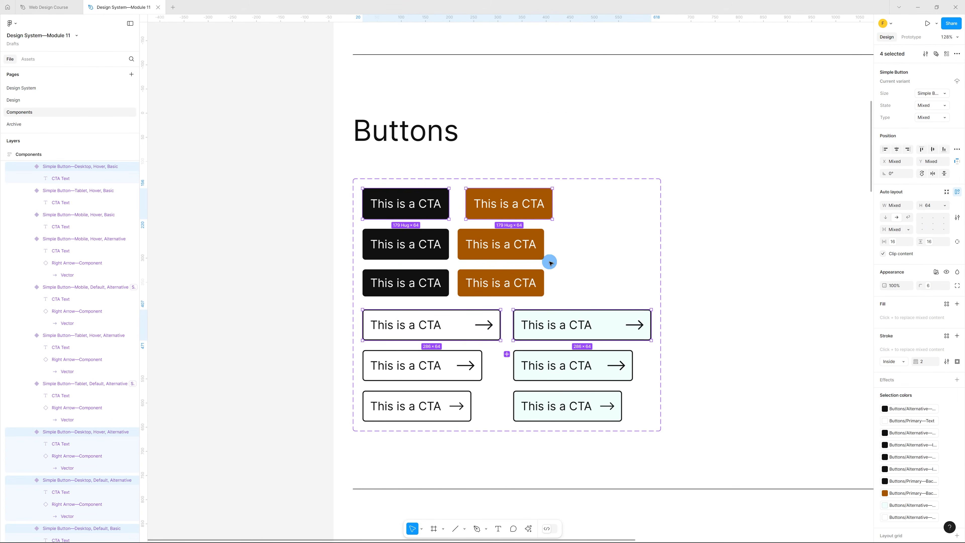
pyautogui.press('alt')
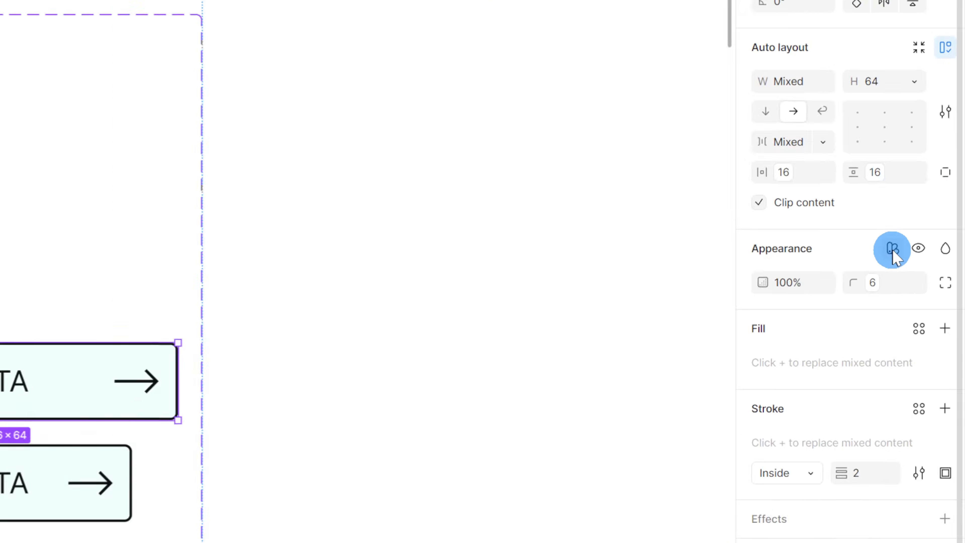
pyautogui.click(935, 274)
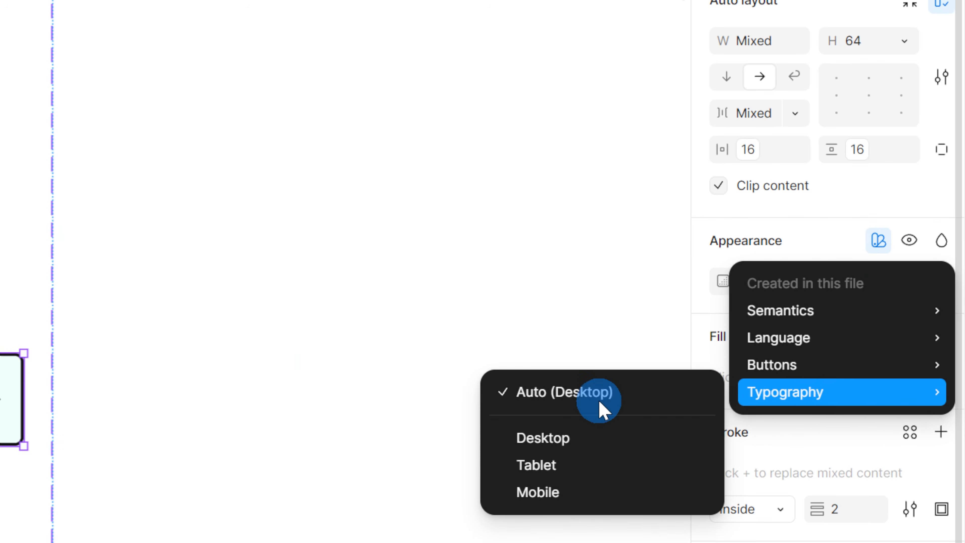
pyautogui.click(587, 442)
# - Set the Typography variable mode of the four tablet Simple Button variants, basic and alternative in both states, to Tablet
pyautogui.click(274, 246)
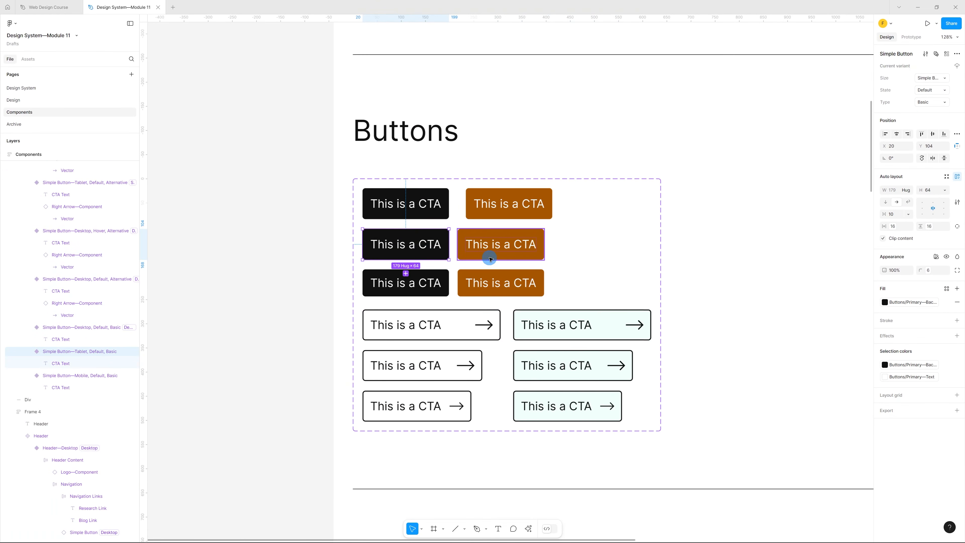
pyautogui.keyDown('shift'); pyautogui.click(490, 258); pyautogui.keyUp('shift')
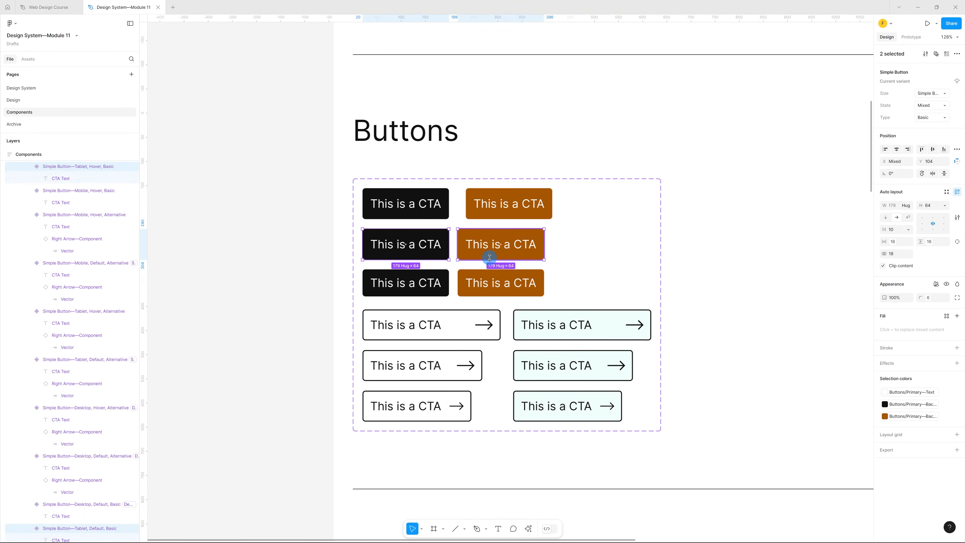
pyautogui.keyDown('shift'); pyautogui.click(441, 354); pyautogui.keyUp('shift')
pyautogui.keyDown('shift'); pyautogui.click(561, 353); pyautogui.keyUp('shift')
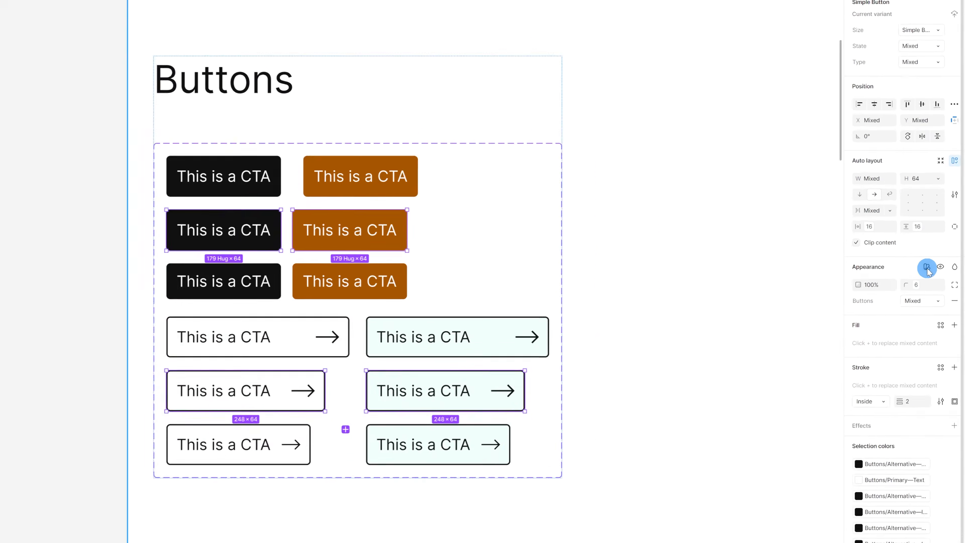
pyautogui.click(936, 273)
pyautogui.moveTo(926, 311)
pyautogui.moveTo(775, 388)
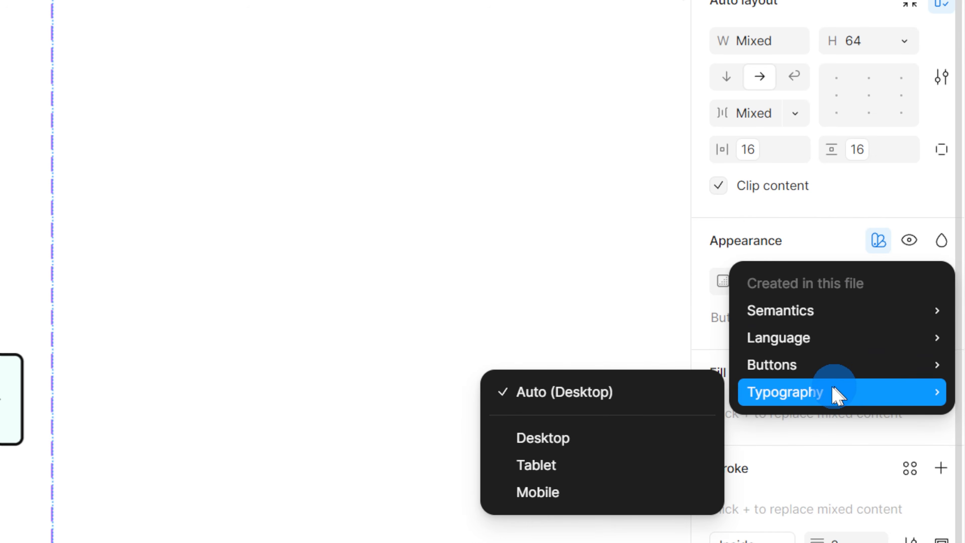
pyautogui.click(588, 470)
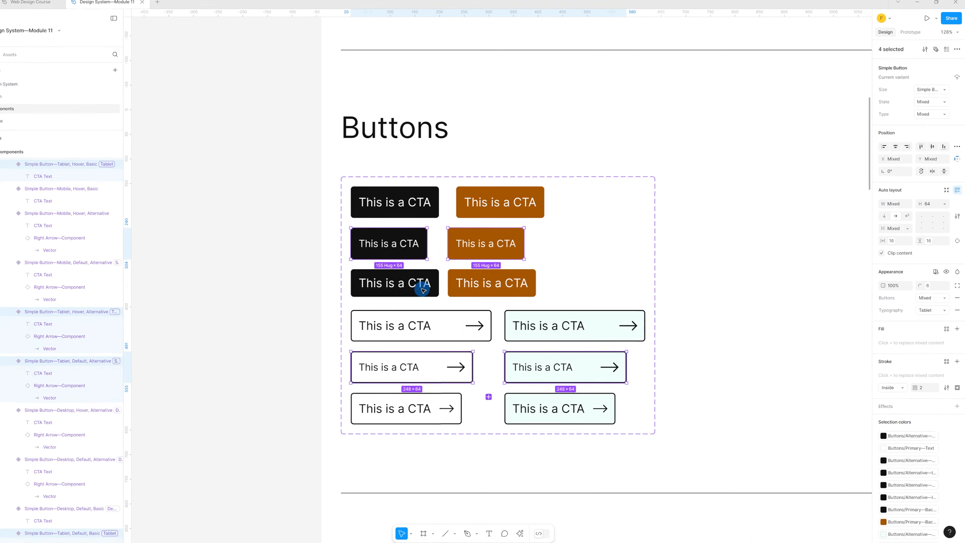
# - Set the Typography variable mode of the four mobile Simple Button variants, basic and alternative in both states, to Mobile
pyautogui.click(432, 293)
pyautogui.keyDown('shift'); pyautogui.click(478, 295); pyautogui.keyUp('shift')
pyautogui.keyDown('shift'); pyautogui.click(446, 398); pyautogui.keyUp('shift')
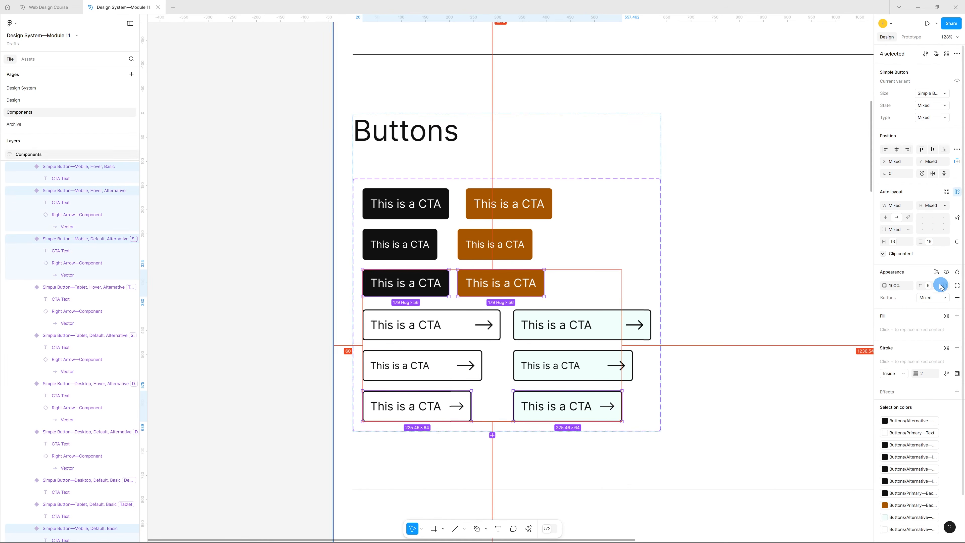
pyautogui.click(936, 284)
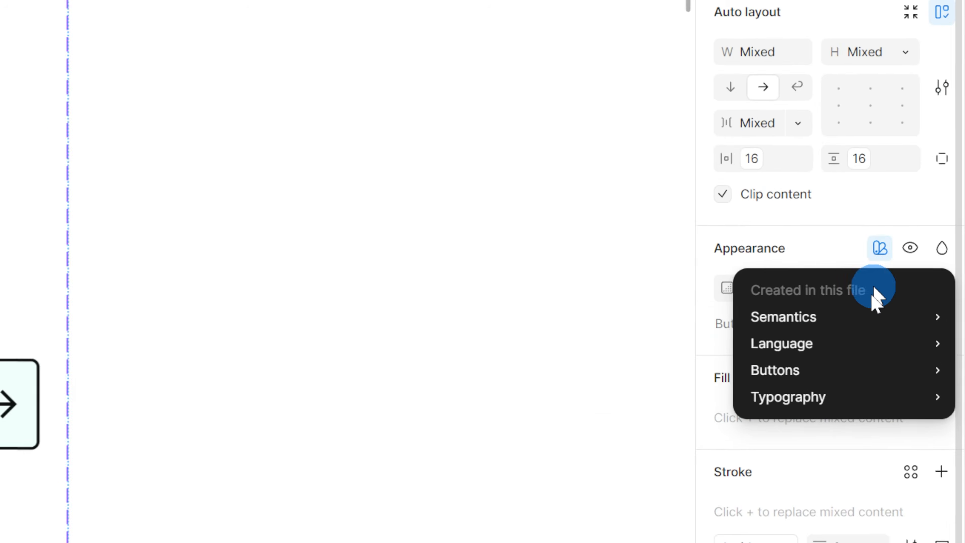
pyautogui.moveTo(860, 399)
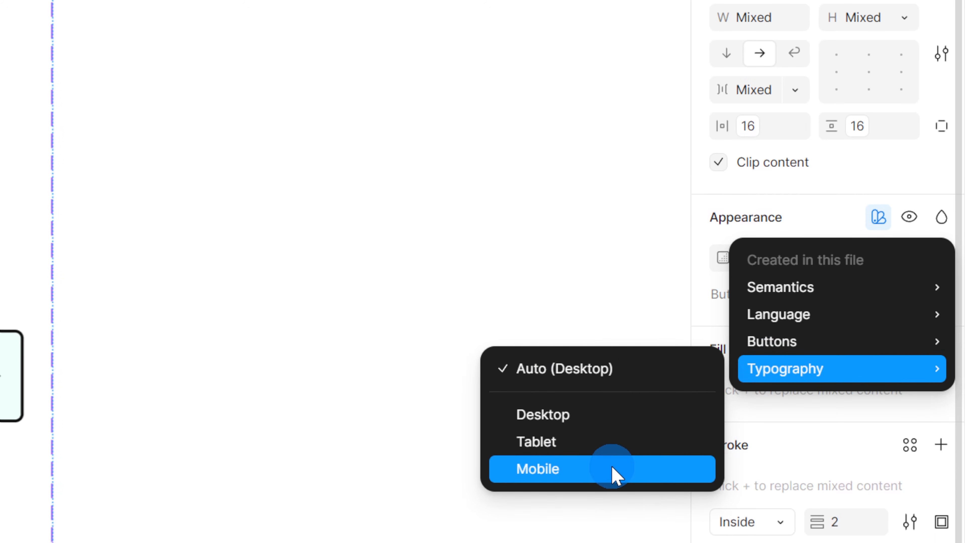
pyautogui.click(612, 467)
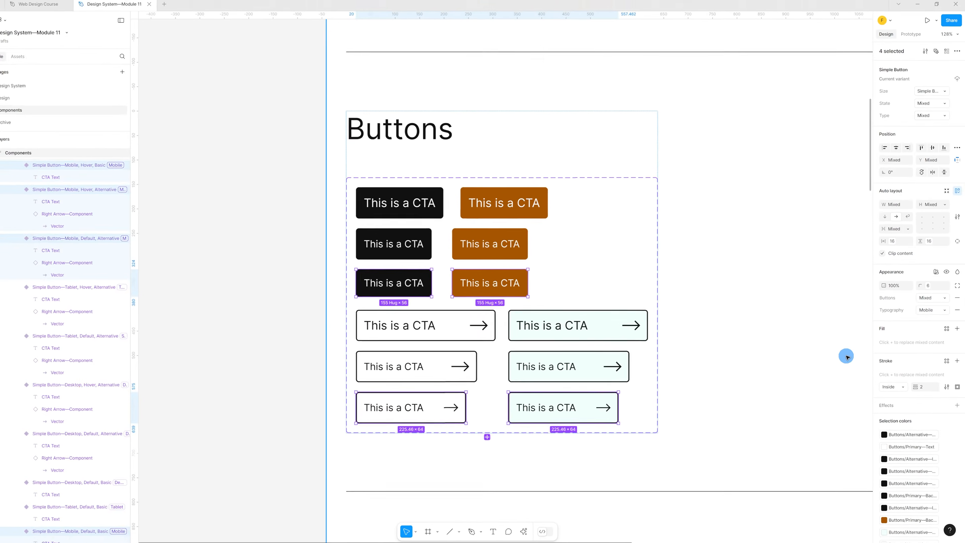